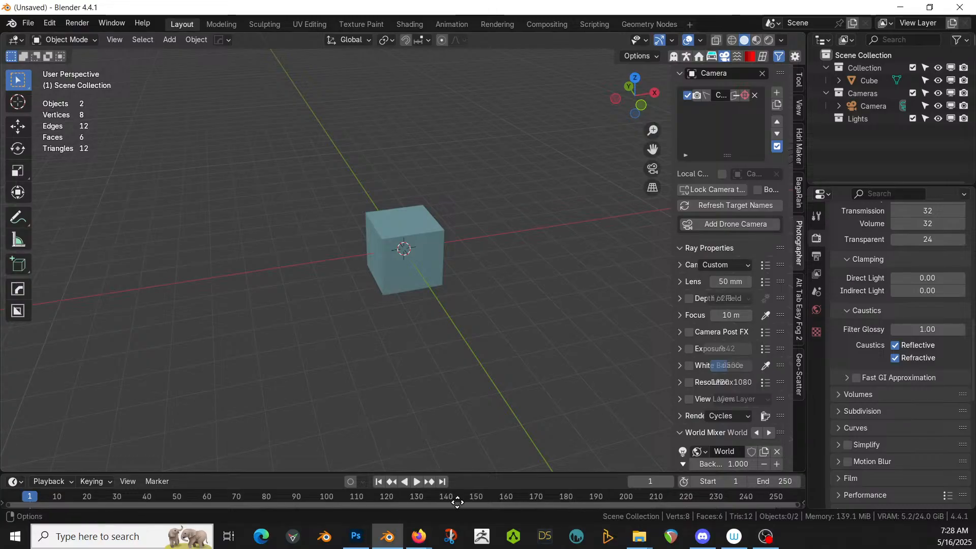
- Delete the default cube from the scene
{"action": "middle_click_drag", "start_coordinate": [468, 313], "coordinate": [475, 361]}
{"action": "scroll", "coordinate": [450, 325], "scroll_direction": "up", "scroll_amount": 2}
{"action": "scroll", "coordinate": [451, 327], "scroll_direction": "down", "scroll_amount": 3}
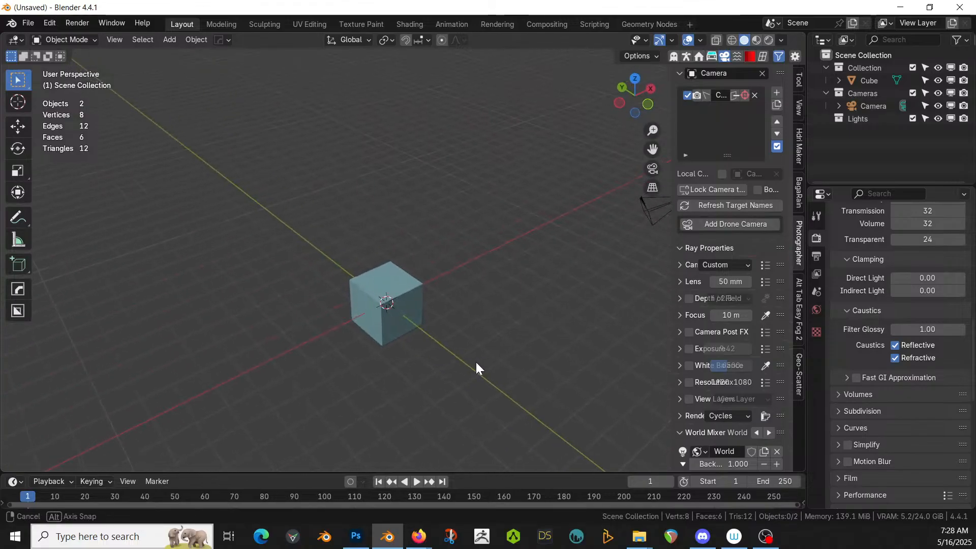
{"action": "scroll", "coordinate": [414, 340], "scroll_direction": "up", "scroll_amount": 1}
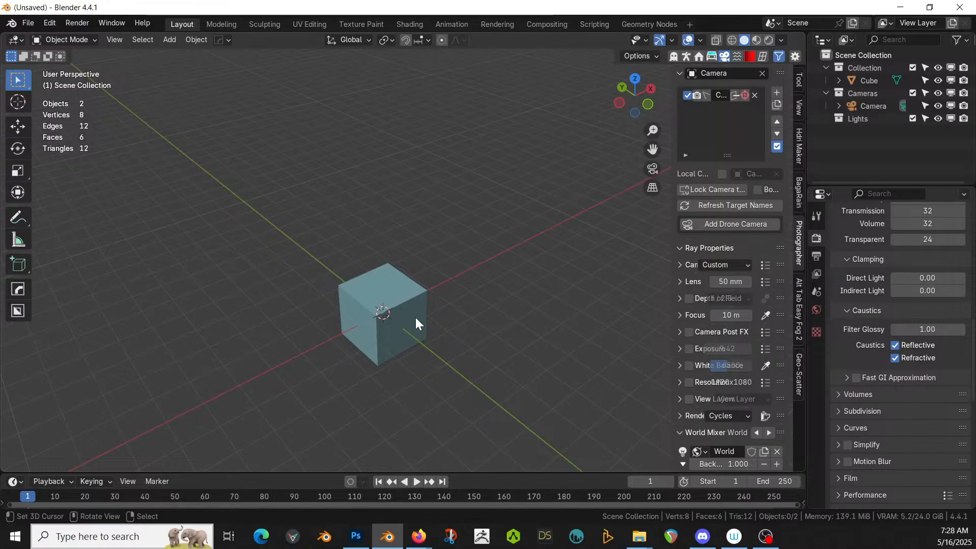
{"action": "middle_click_drag", "start_coordinate": [415, 317], "coordinate": [435, 272]}
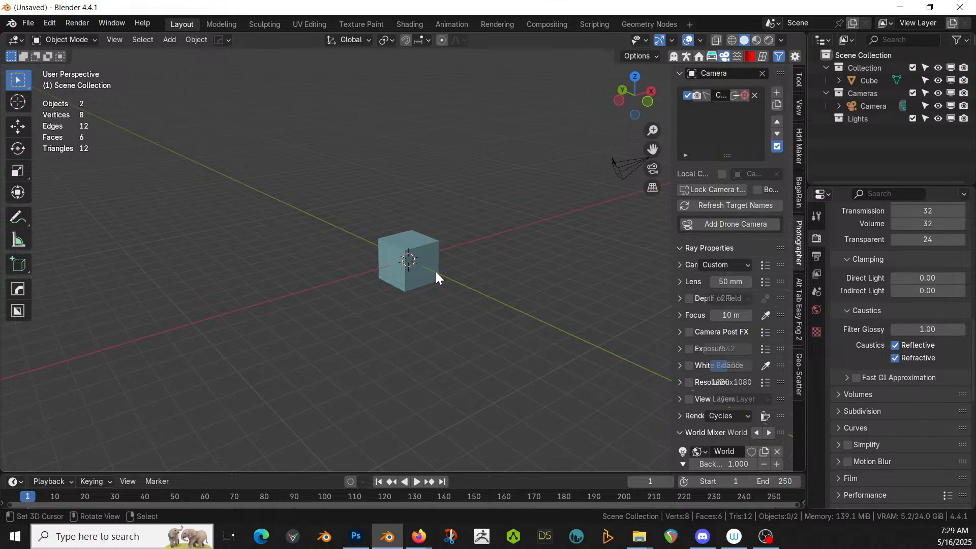
{"action": "left_click", "coordinate": [395, 242]}
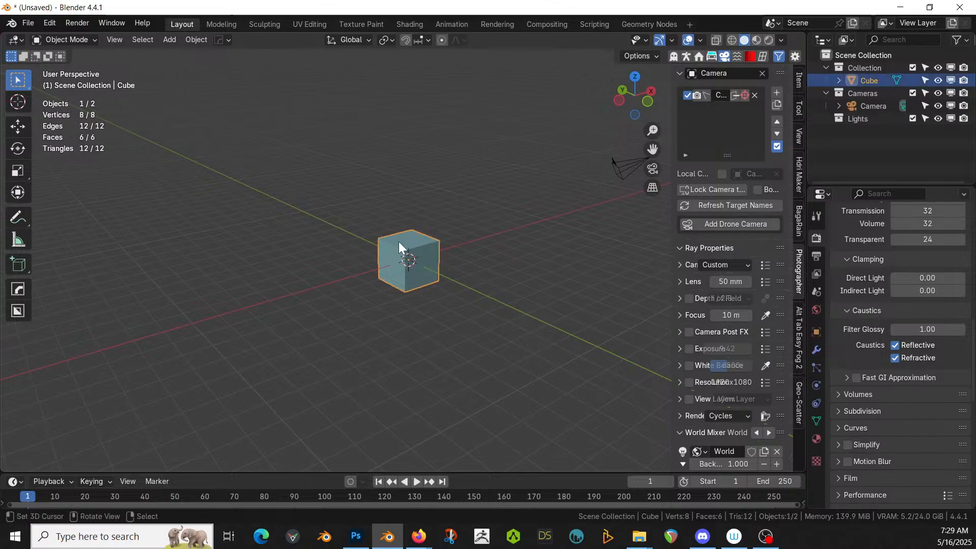
{"action": "middle_click_drag", "start_coordinate": [446, 257], "coordinate": [462, 291]}
{"action": "key", "text": "Delete"}
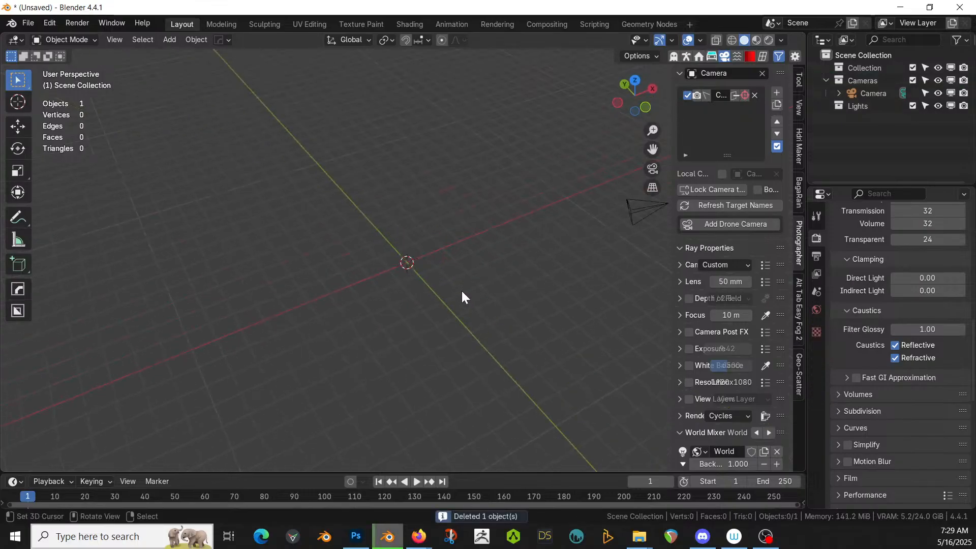
- Add a mesh circle at the scene's origin and scale it up by a factor of 50
{"action": "key", "text": "shift+a"}
{"action": "mouse_move", "coordinate": [404, 194]}
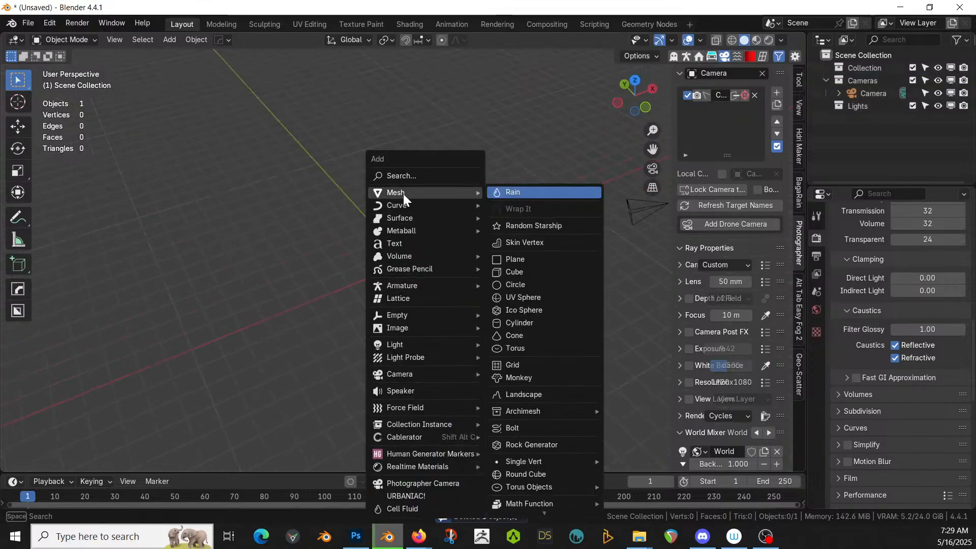
{"action": "left_click", "coordinate": [554, 284]}
{"action": "key", "text": "s"}
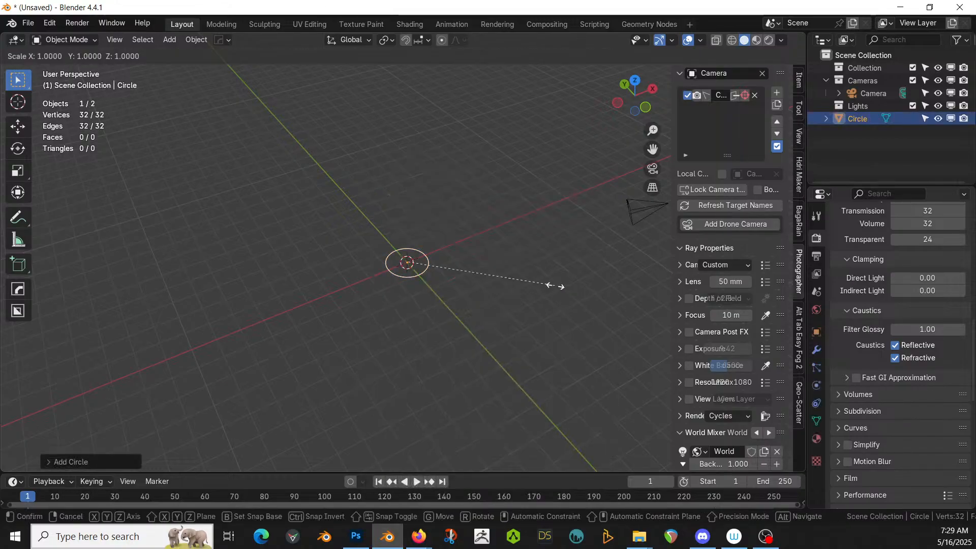
{"action": "type", "text": "50"}
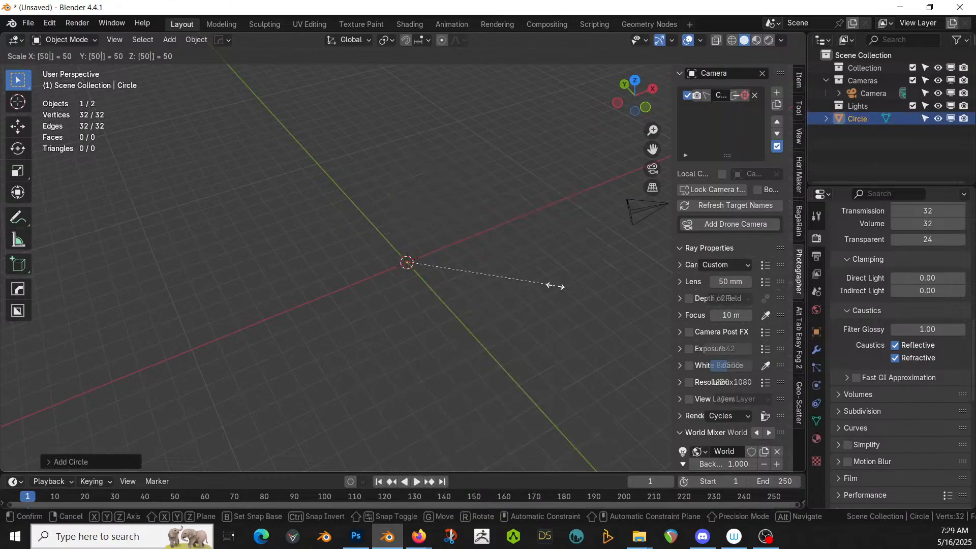
{"action": "key", "text": "Return"}
- Apply the enlarged circle's transform and fill its outline with a single face
{"action": "scroll", "coordinate": [404, 281], "scroll_direction": "down", "scroll_amount": 6}
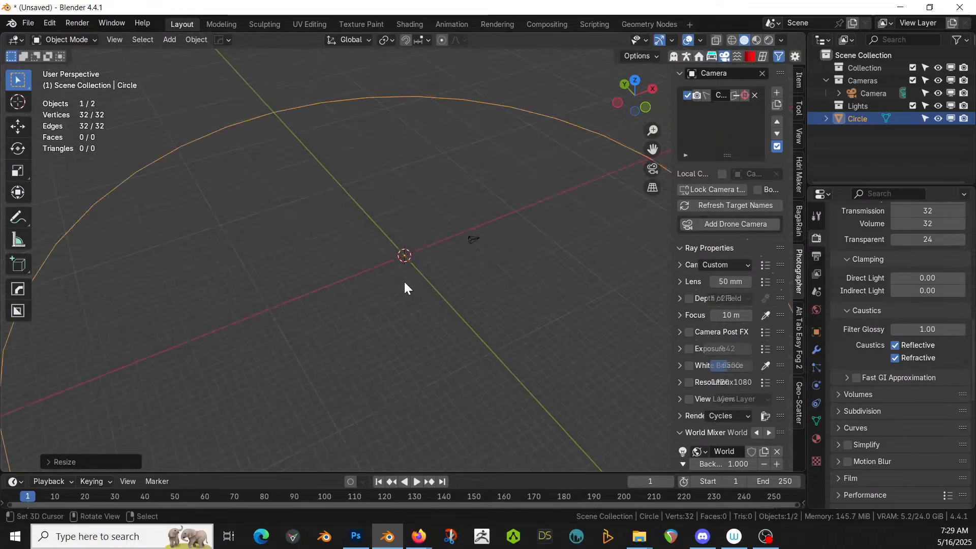
{"action": "middle_click_drag", "start_coordinate": [483, 272], "coordinate": [510, 252]}
{"action": "scroll", "coordinate": [493, 273], "scroll_direction": "up", "scroll_amount": 3}
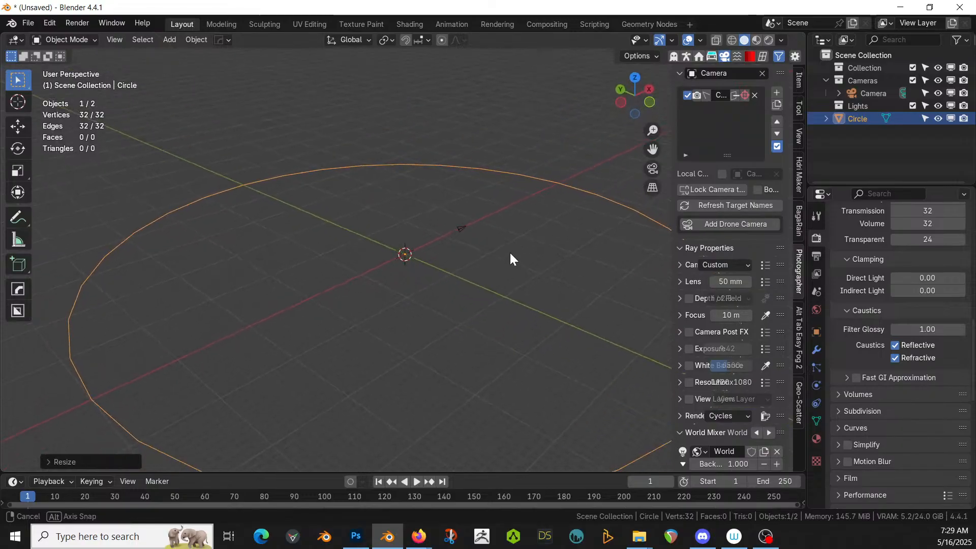
{"action": "key", "text": "ctrl+a"}
{"action": "left_click", "coordinate": [454, 259]}
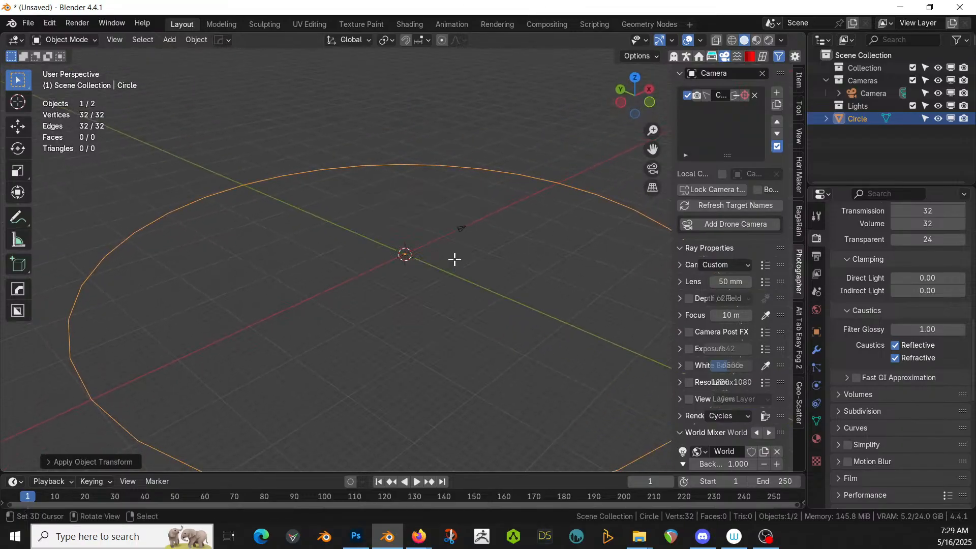
{"action": "key", "text": "Tab"}
{"action": "key", "text": "f"}
{"action": "key", "text": "Tab"}
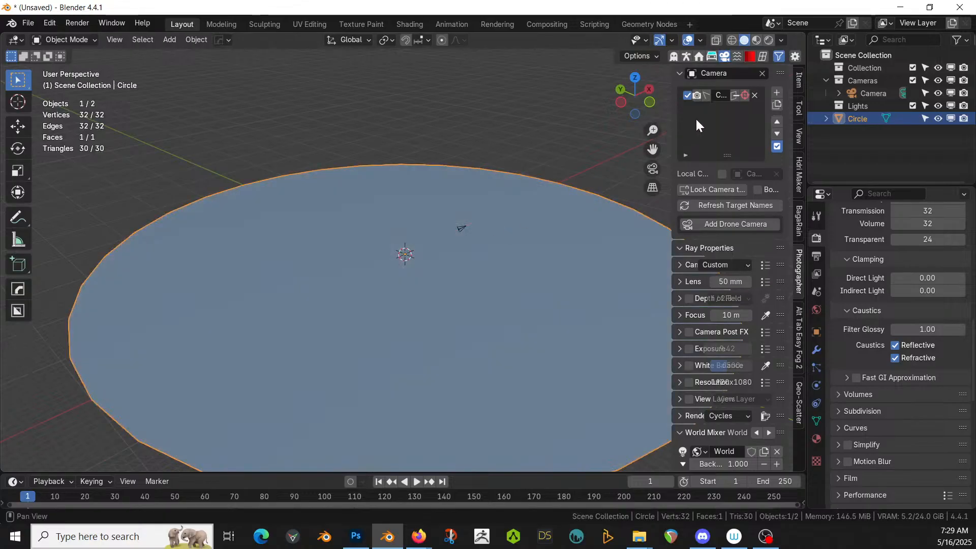
- Remesh the disc with Quad Remesher at a quad count of 250 and delete the original circle
{"action": "left_click", "coordinate": [760, 57]}
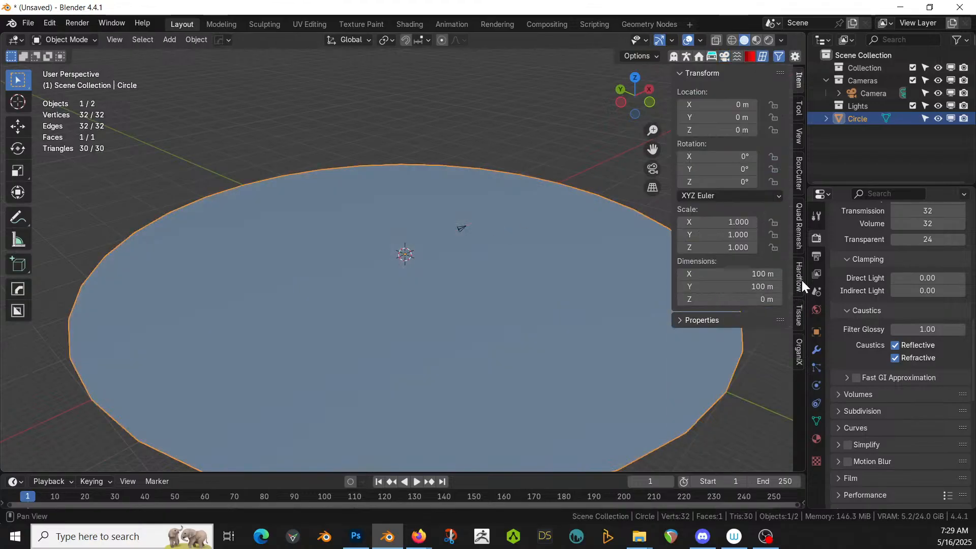
{"action": "left_click", "coordinate": [799, 231]}
{"action": "left_click", "coordinate": [731, 114]}
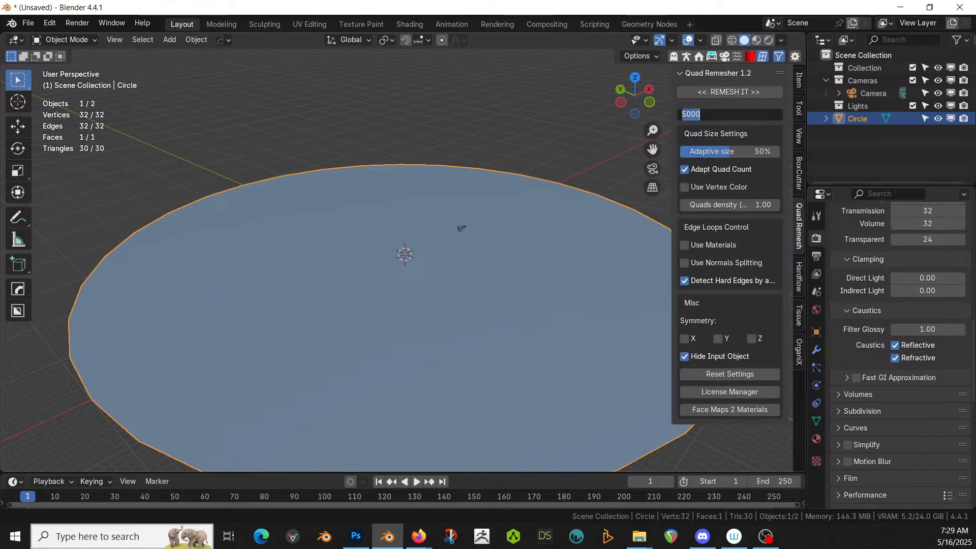
{"action": "type", "text": "250"}
{"action": "key", "text": "Return"}
{"action": "left_click", "coordinate": [747, 115]}
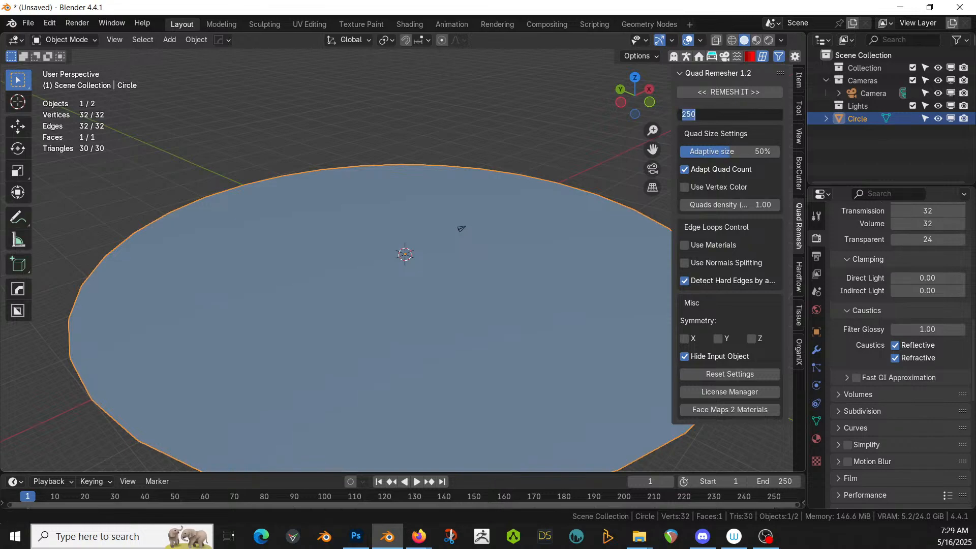
{"action": "left_click", "coordinate": [748, 87]}
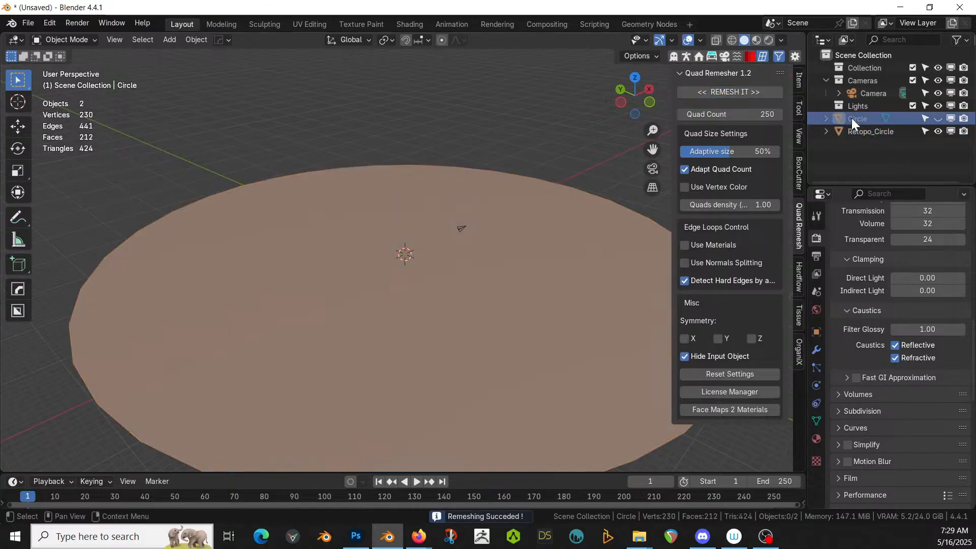
{"action": "key", "text": "Delete"}
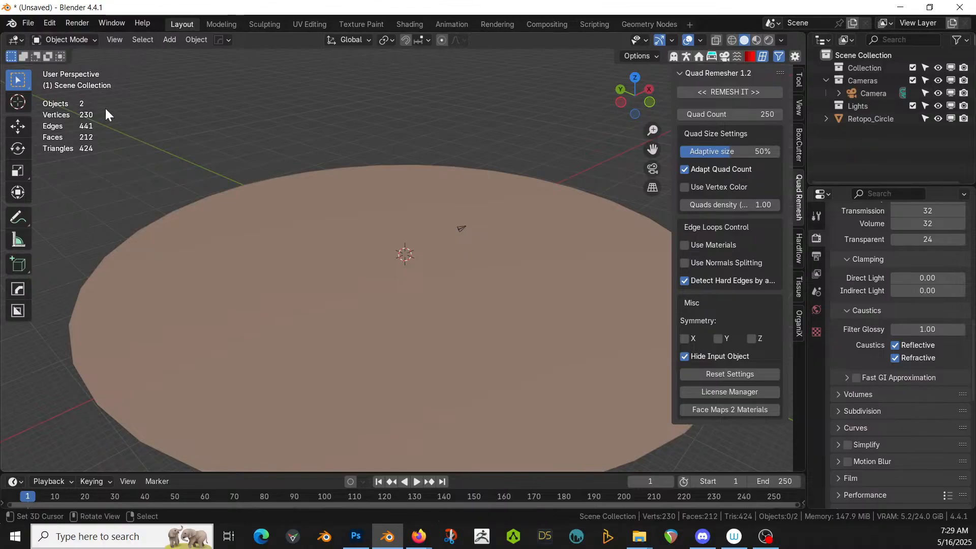
- Start saving the project and create a folder named "250516-1 Livestream House" inside 00 Pathfinders, copying the folder's name
{"action": "left_click", "coordinate": [31, 26]}
{"action": "left_click", "coordinate": [62, 119]}
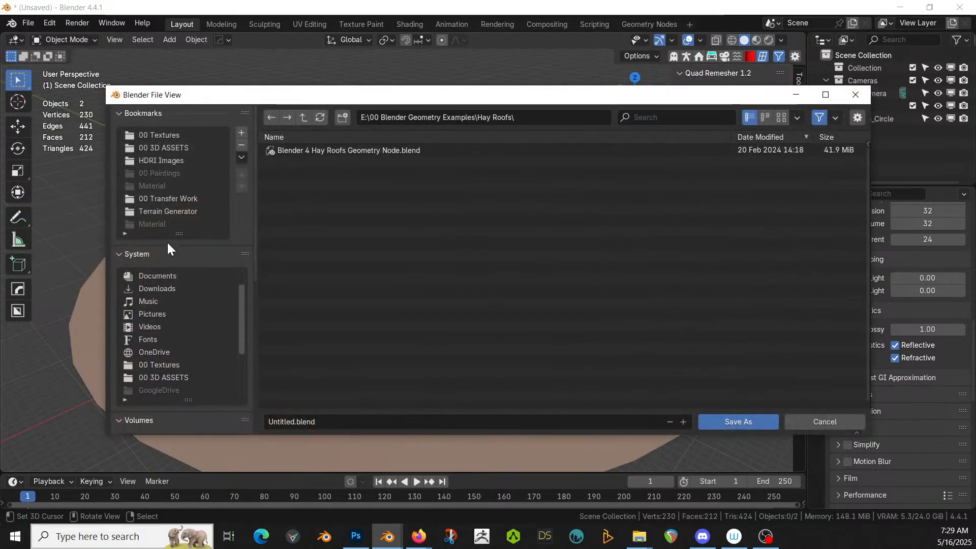
{"action": "scroll", "coordinate": [167, 228], "scroll_direction": "down", "scroll_amount": 3}
{"action": "scroll", "coordinate": [216, 402], "scroll_direction": "down", "scroll_amount": 5}
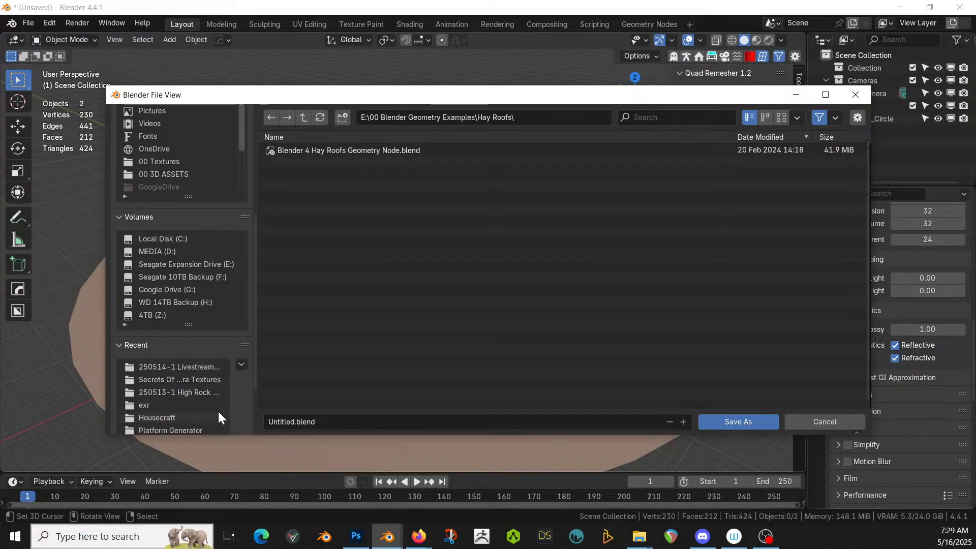
{"action": "left_click", "coordinate": [200, 367]}
{"action": "left_click", "coordinate": [305, 116]}
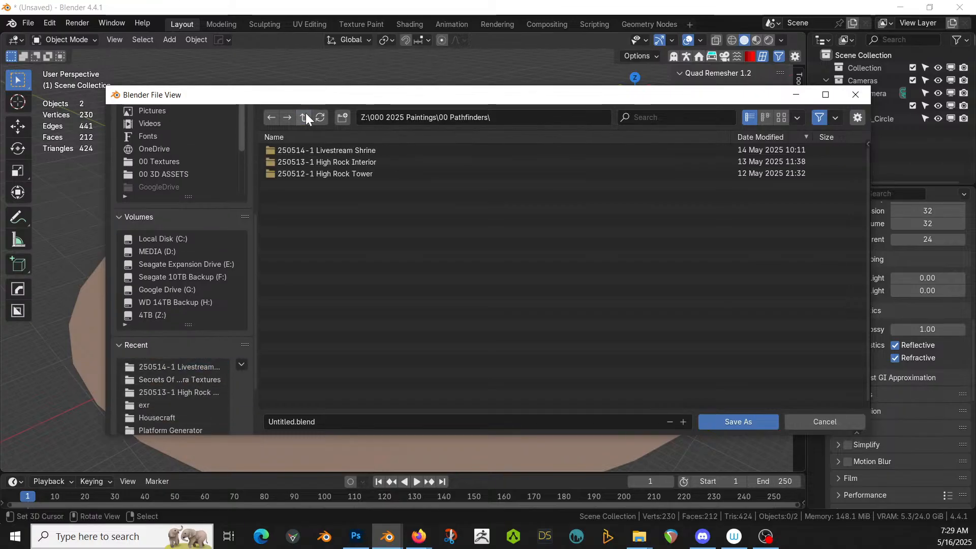
{"action": "left_click", "coordinate": [343, 117]}
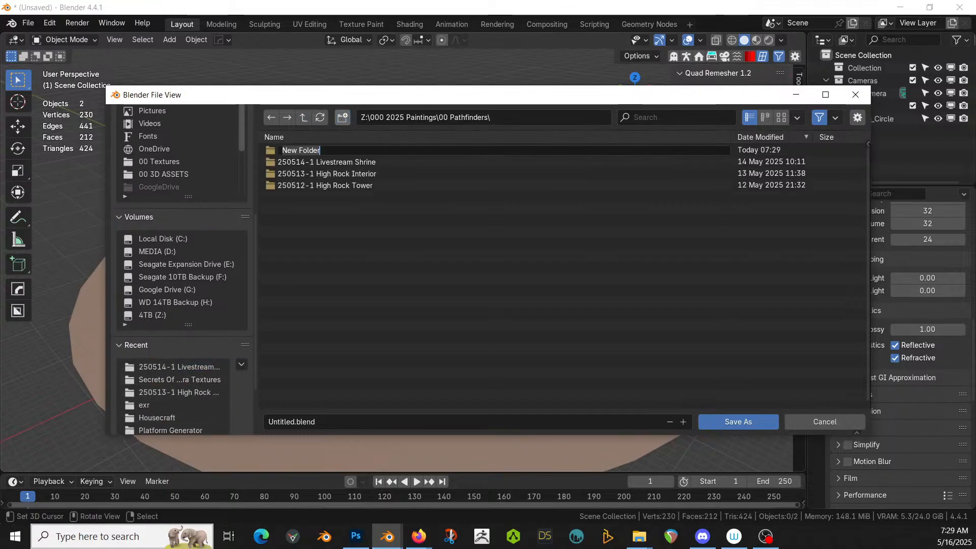
{"action": "type", "text": "2505"}
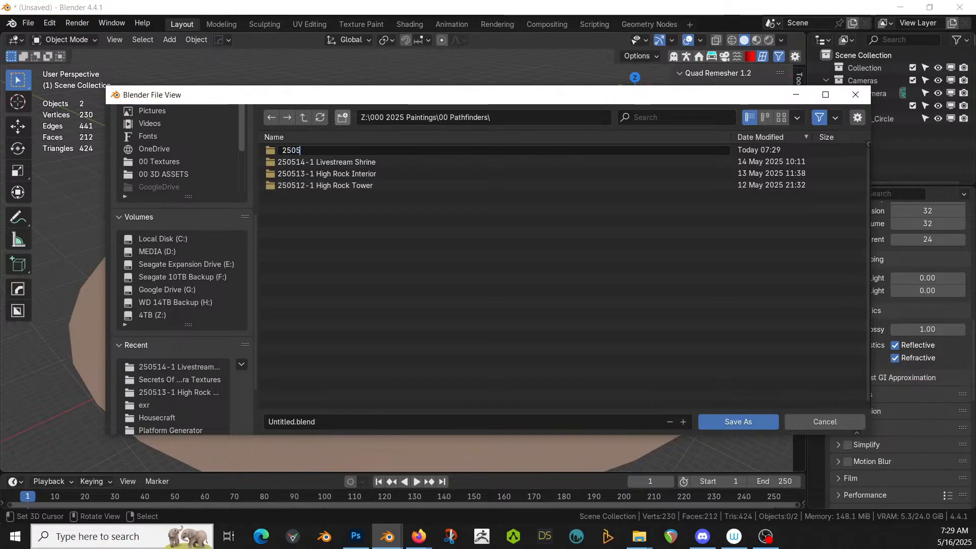
{"action": "type", "text": "16-1 Livestream H"}
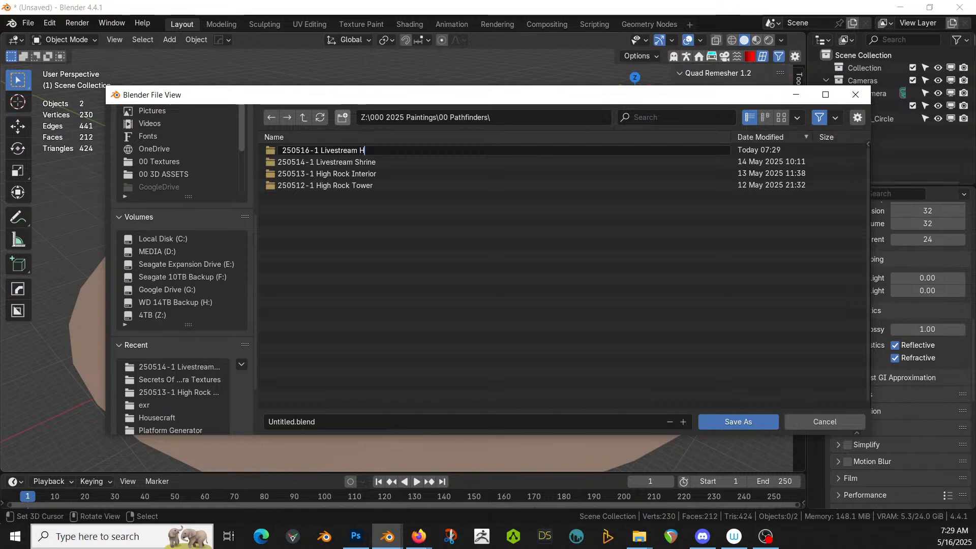
{"action": "type", "text": "ouse"}
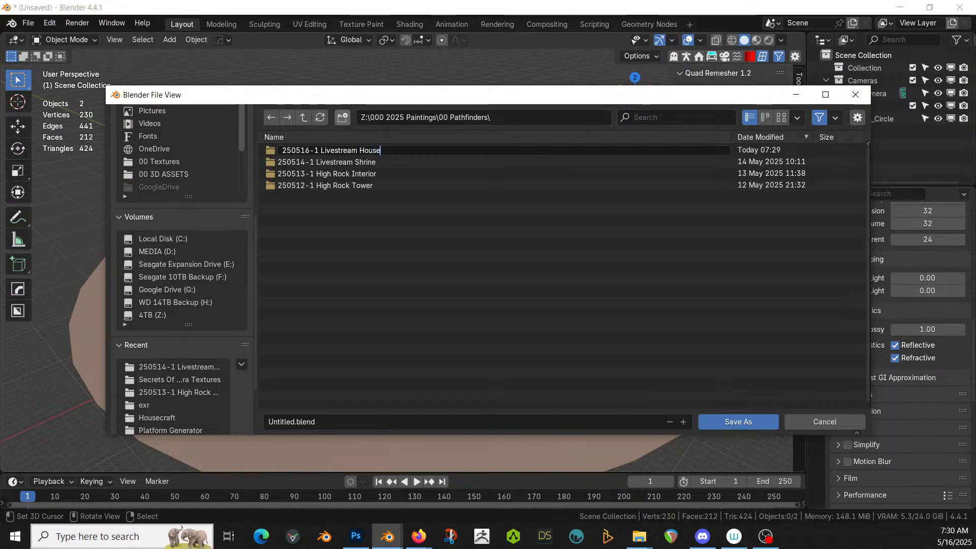
{"action": "key", "text": "shift+Home"}
{"action": "key", "text": "ctrl+c"}
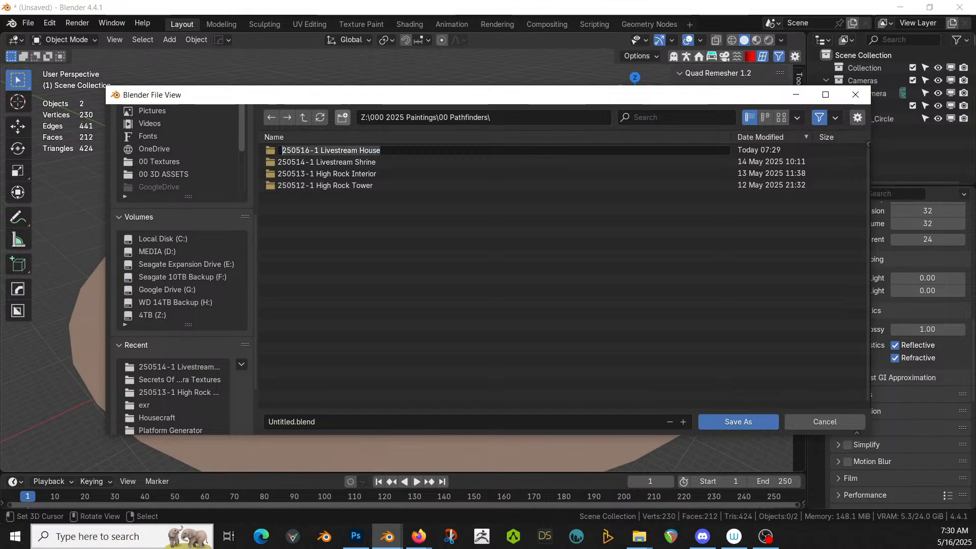
{"action": "key", "text": "Return"}
- Save the Blender file in the new folder under the name "250516-1 Livestream House"
{"action": "double_click", "coordinate": [302, 151]}
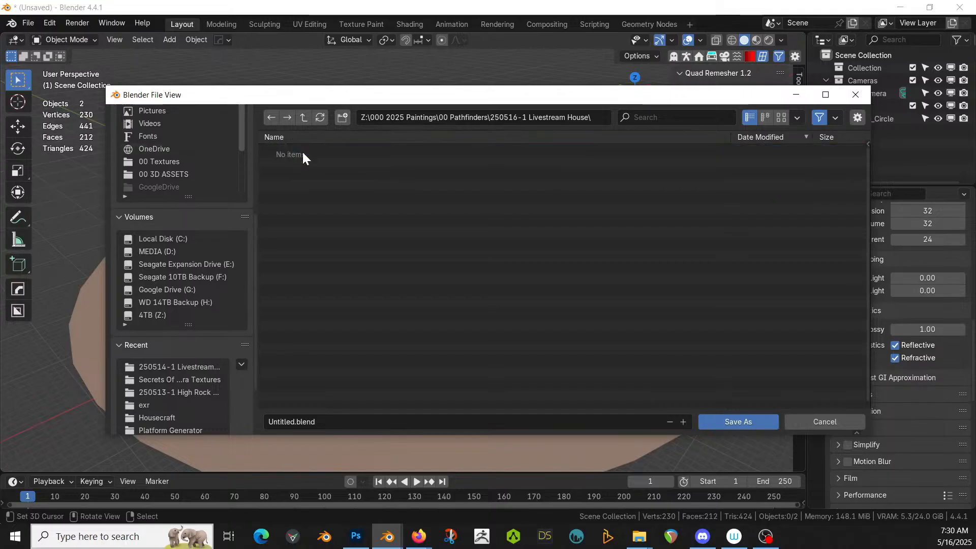
{"action": "left_click", "coordinate": [308, 423]}
{"action": "key", "text": "ctrl+v"}
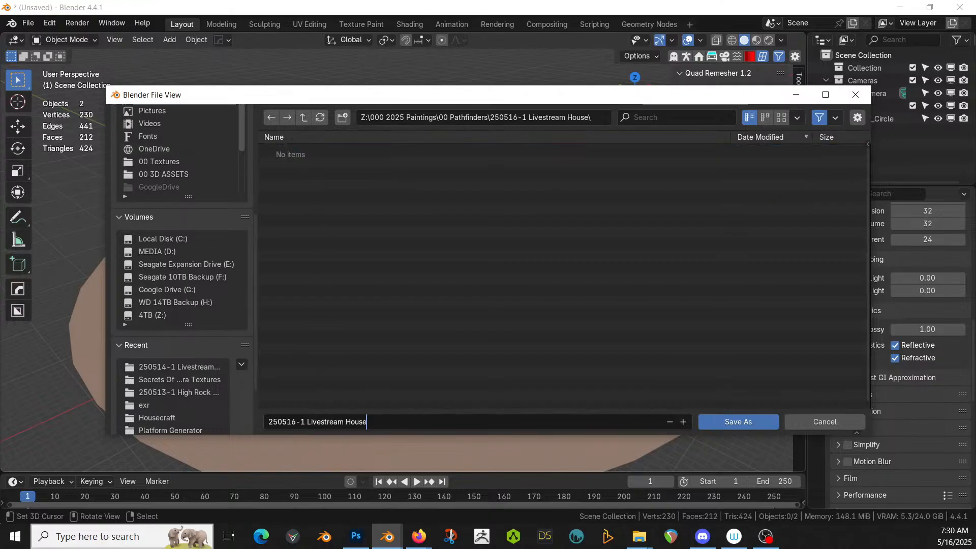
{"action": "key", "text": "Return"}
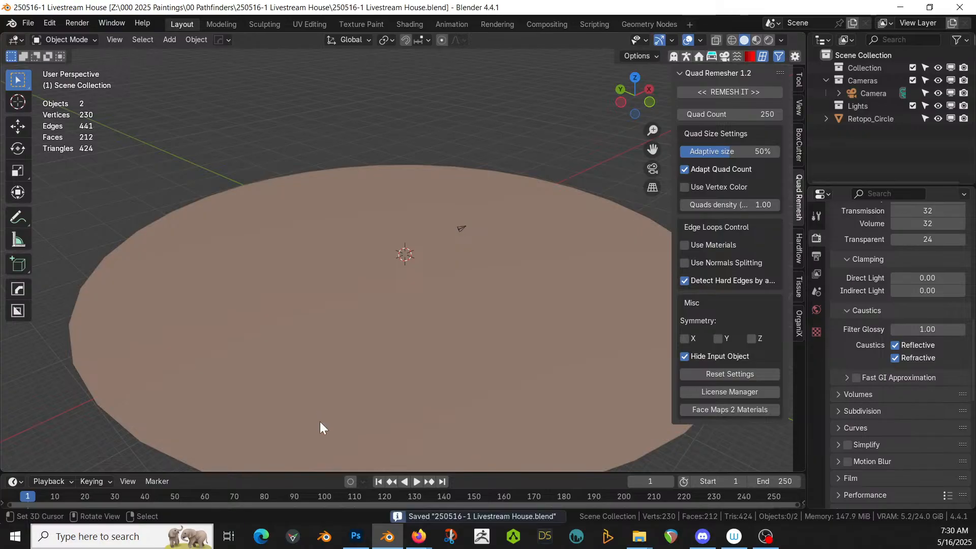
- Create a HumGen human figure at the scene's origin from the Asian 1 starting human
{"action": "middle_click_drag", "start_coordinate": [361, 295], "coordinate": [379, 330]}
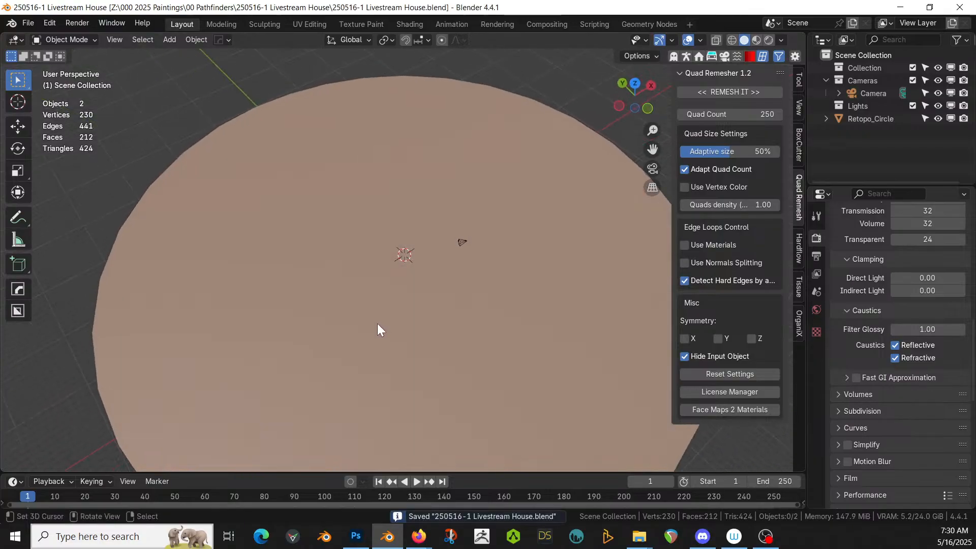
{"action": "left_click", "coordinate": [685, 59]}
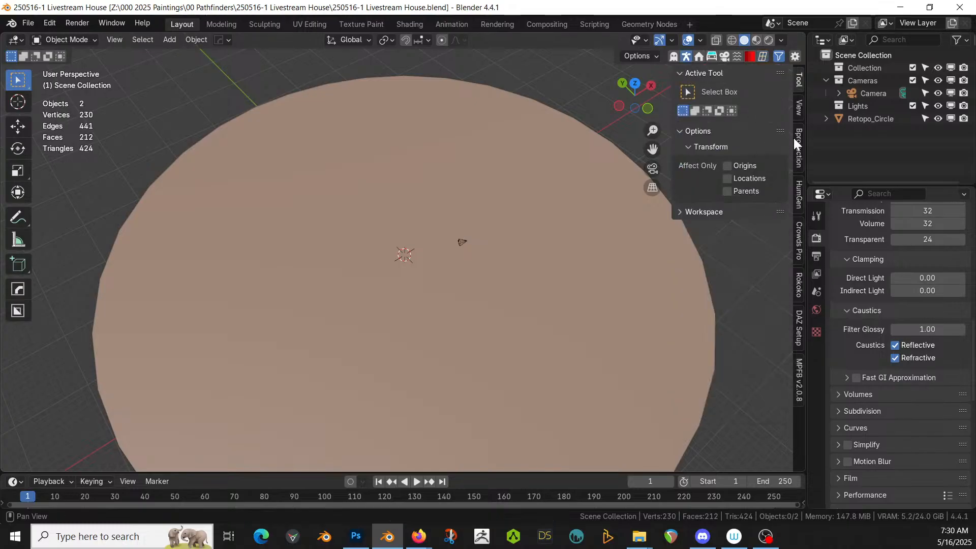
{"action": "left_click", "coordinate": [796, 197]}
{"action": "left_click", "coordinate": [727, 171]}
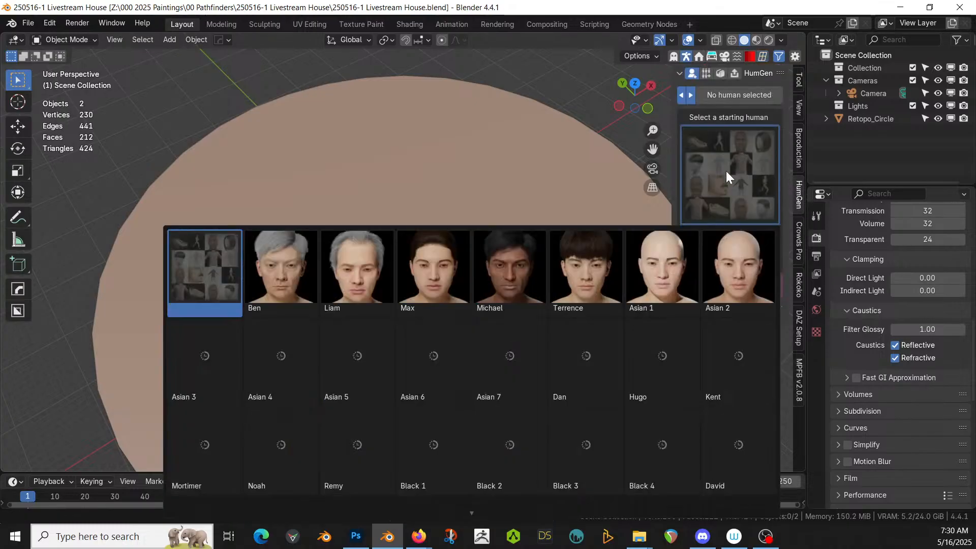
{"action": "left_click", "coordinate": [644, 262]}
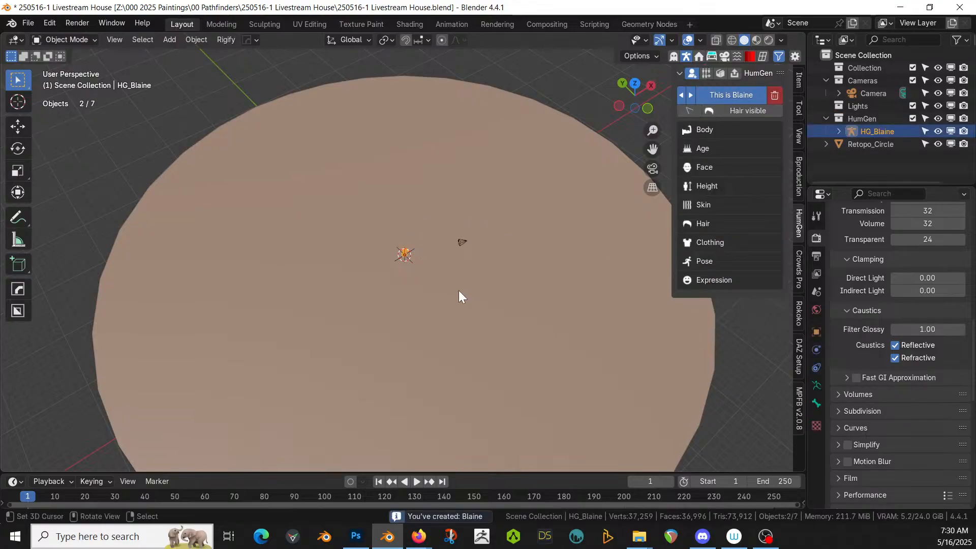
- Switch to the top orthographic view and deselect the human figure
{"action": "scroll", "coordinate": [455, 294], "scroll_direction": "up", "scroll_amount": 6}
{"action": "scroll", "coordinate": [455, 293], "scroll_direction": "down", "scroll_amount": 5}
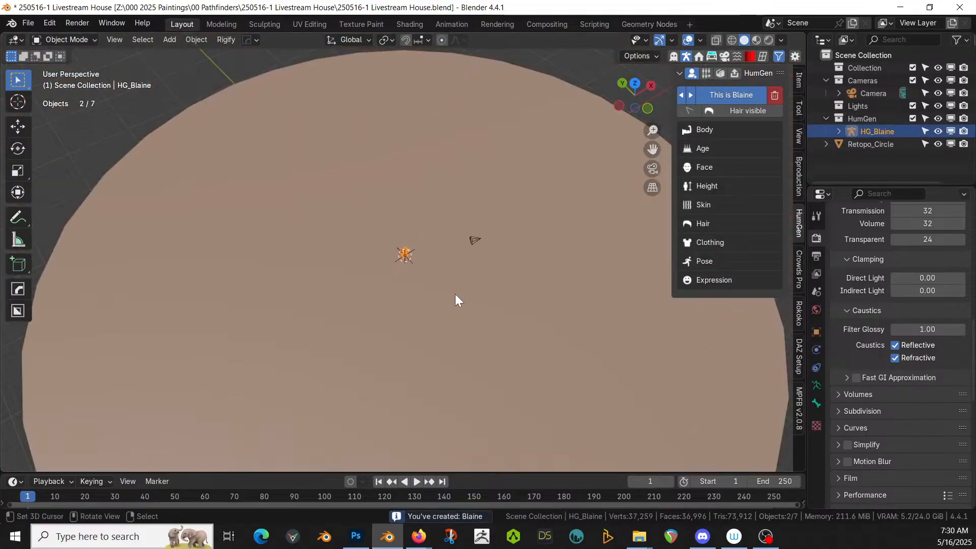
{"action": "key", "text": "KP_7"}
{"action": "scroll", "coordinate": [455, 293], "scroll_direction": "up", "scroll_amount": 1}
{"action": "scroll", "coordinate": [453, 295], "scroll_direction": "down", "scroll_amount": 1}
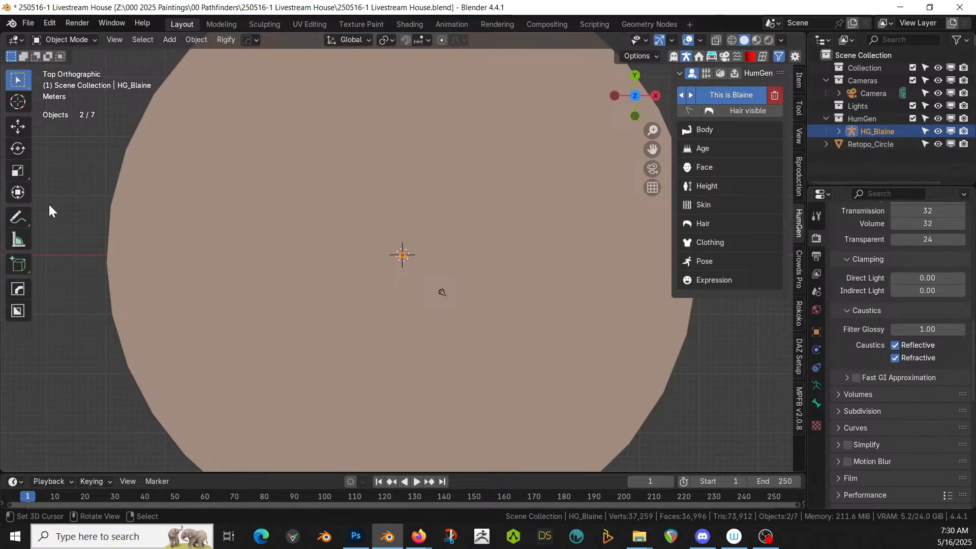
{"action": "left_click", "coordinate": [57, 184]}
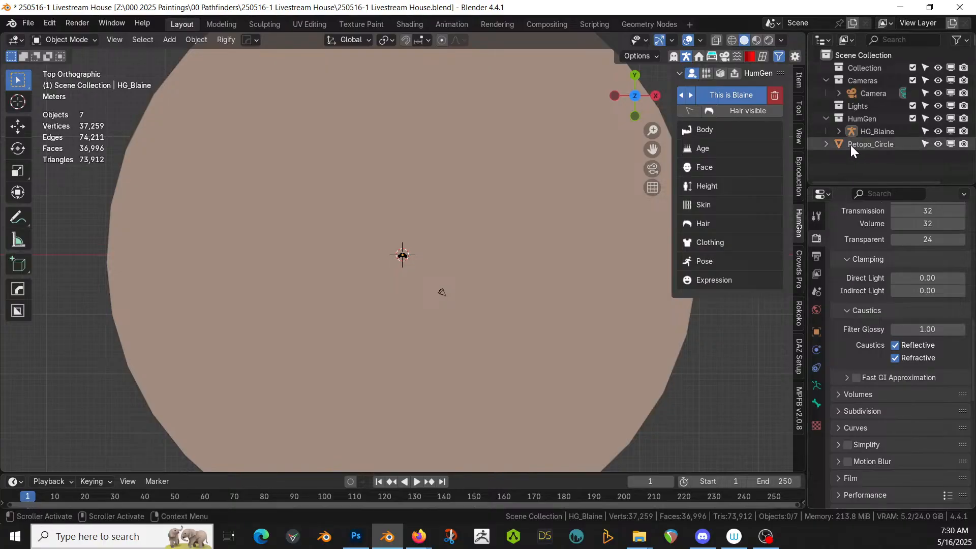
- Add a Bézier curve at the scene's origin and delete all its vertices in Edit Mode to leave an empty curve
{"action": "key", "text": "shift+a"}
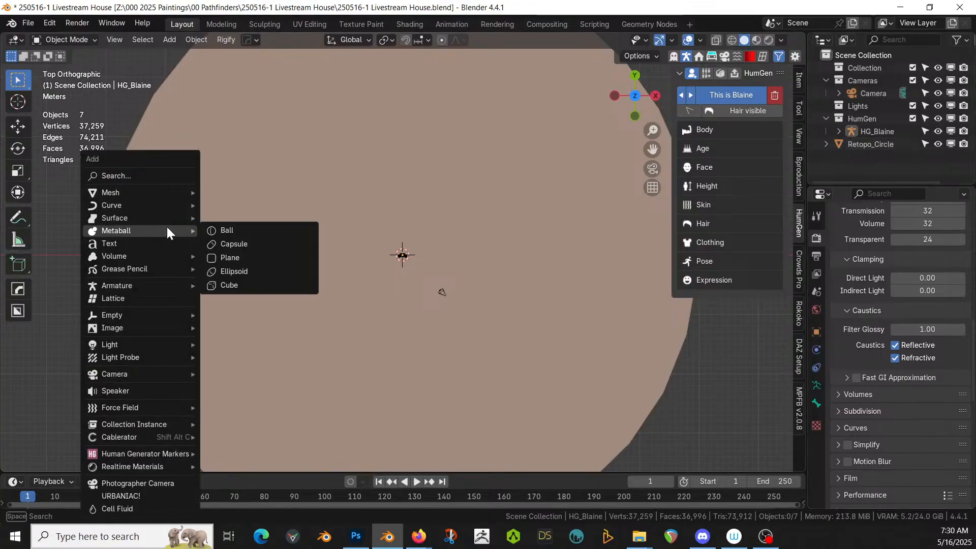
{"action": "mouse_move", "coordinate": [139, 206]}
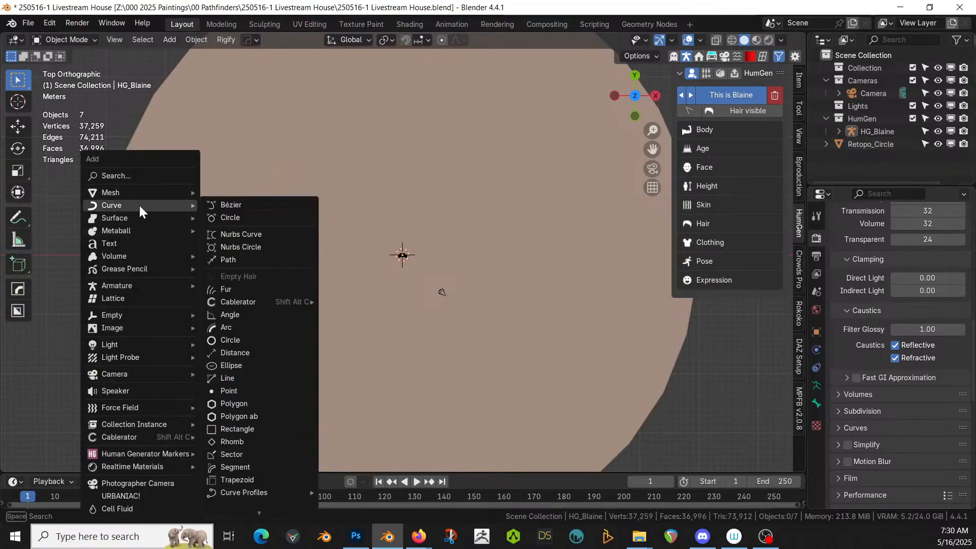
{"action": "left_click", "coordinate": [281, 204]}
{"action": "key", "text": "Tab"}
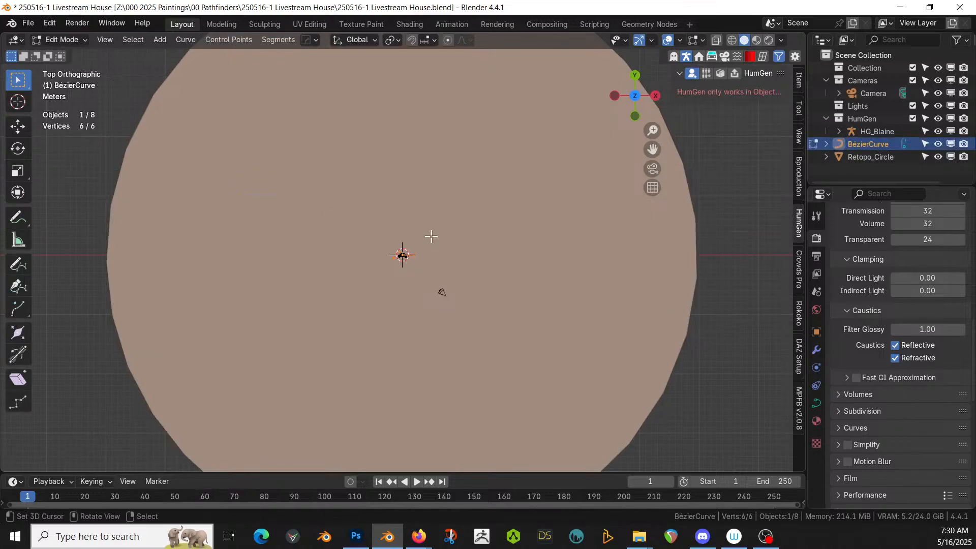
{"action": "key", "text": "x"}
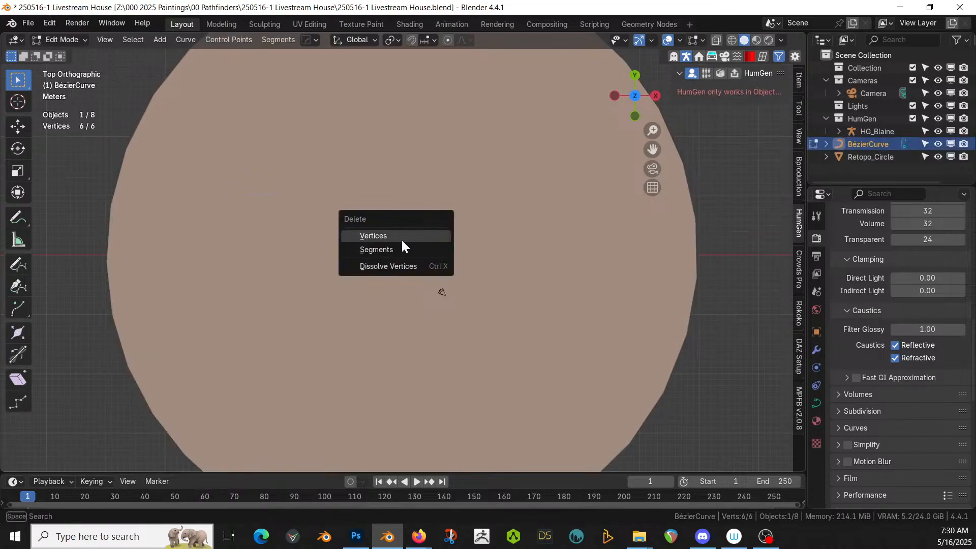
{"action": "left_click", "coordinate": [401, 237]}
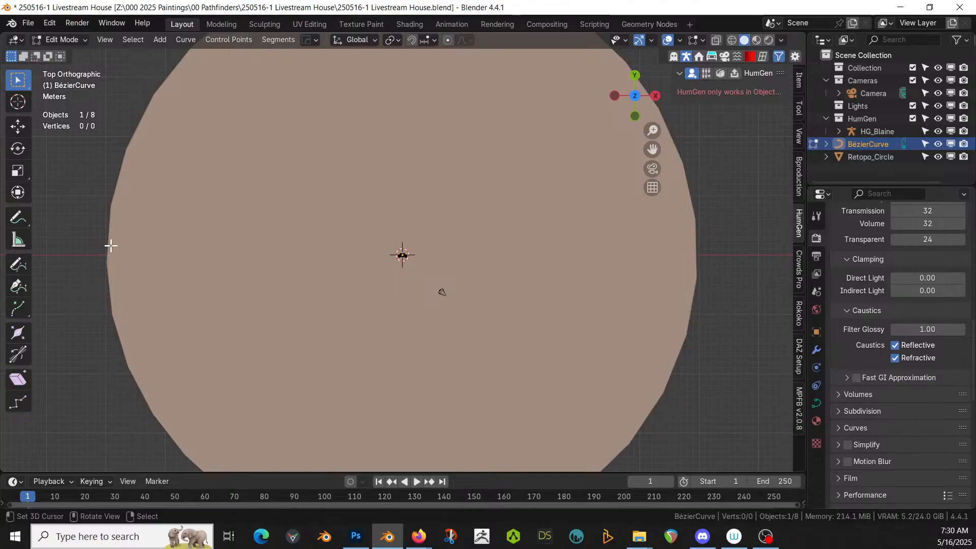
- Draw a freehand curve across the ground disc on one side of the human, plus a rejoining branch on the other side, and return to Object Mode
{"action": "left_click", "coordinate": [17, 264]}
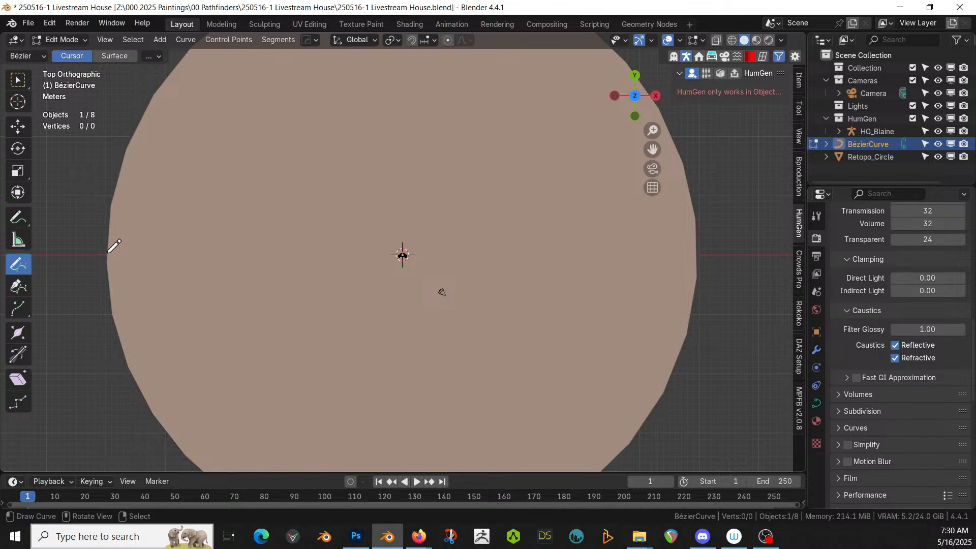
{"action": "mouse_move", "coordinate": [78, 253]}
{"action": "left_mouse_down"}
{"action": "mouse_move", "coordinate": [208, 258]}
{"action": "mouse_move", "coordinate": [313, 217]}
{"action": "left_mouse_up"}
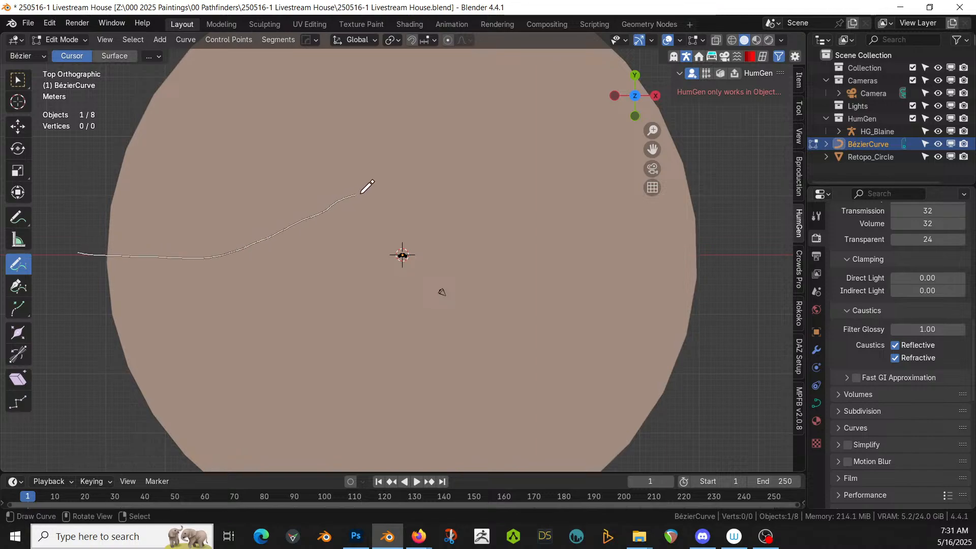
{"action": "mouse_move", "coordinate": [360, 193]}
{"action": "left_mouse_down"}
{"action": "mouse_move", "coordinate": [409, 188]}
{"action": "mouse_move", "coordinate": [446, 206]}
{"action": "left_mouse_up"}
{"action": "mouse_move", "coordinate": [484, 238]}
{"action": "left_mouse_down"}
{"action": "mouse_move", "coordinate": [526, 269]}
{"action": "mouse_move", "coordinate": [639, 272]}
{"action": "left_mouse_up"}
{"action": "left_click_drag", "start_coordinate": [698, 276], "coordinate": [725, 280]}
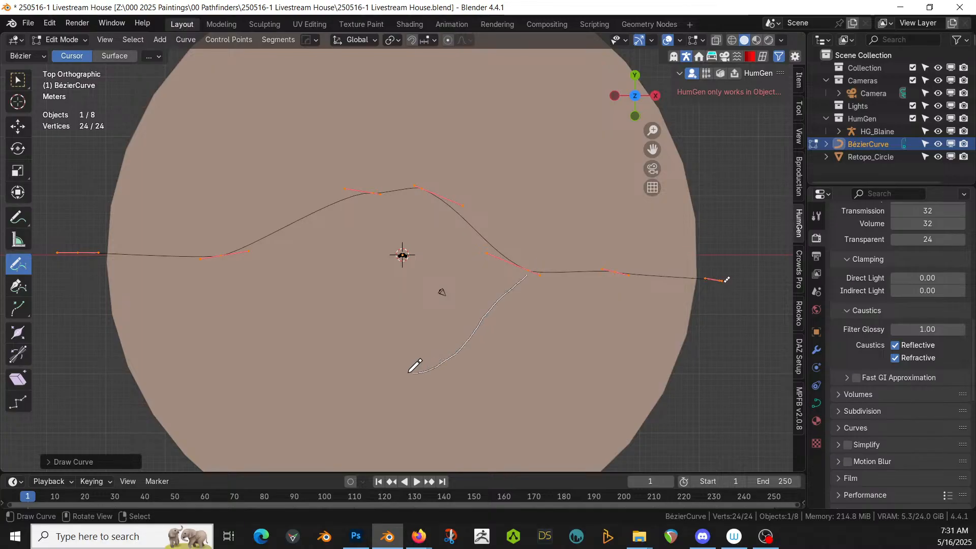
{"action": "left_click_drag", "start_coordinate": [408, 372], "coordinate": [348, 359]}
{"action": "mouse_move", "coordinate": [290, 343]}
{"action": "left_mouse_down"}
{"action": "mouse_move", "coordinate": [247, 290]}
{"action": "mouse_move", "coordinate": [179, 256]}
{"action": "left_mouse_up"}
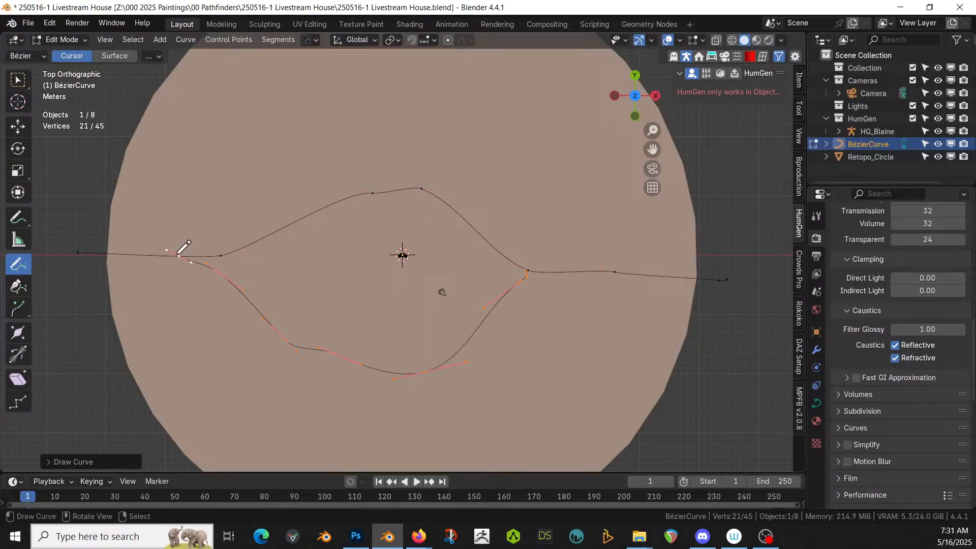
{"action": "mouse_move", "coordinate": [442, 342]}
{"action": "middle_mouse_down"}
{"action": "mouse_move", "coordinate": [468, 294]}
{"action": "mouse_move", "coordinate": [535, 230]}
{"action": "mouse_move", "coordinate": [535, 272]}
{"action": "middle_mouse_up"}
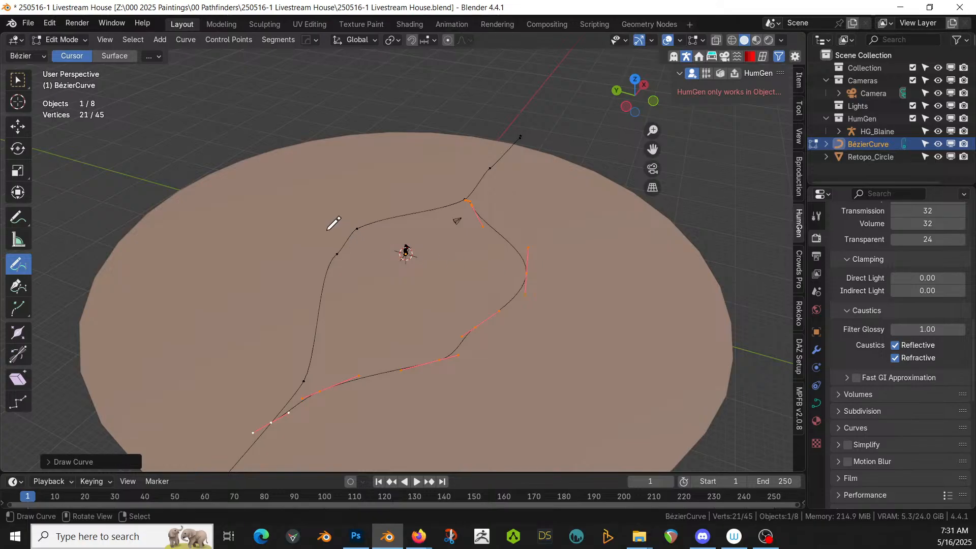
{"action": "left_click", "coordinate": [59, 40]}
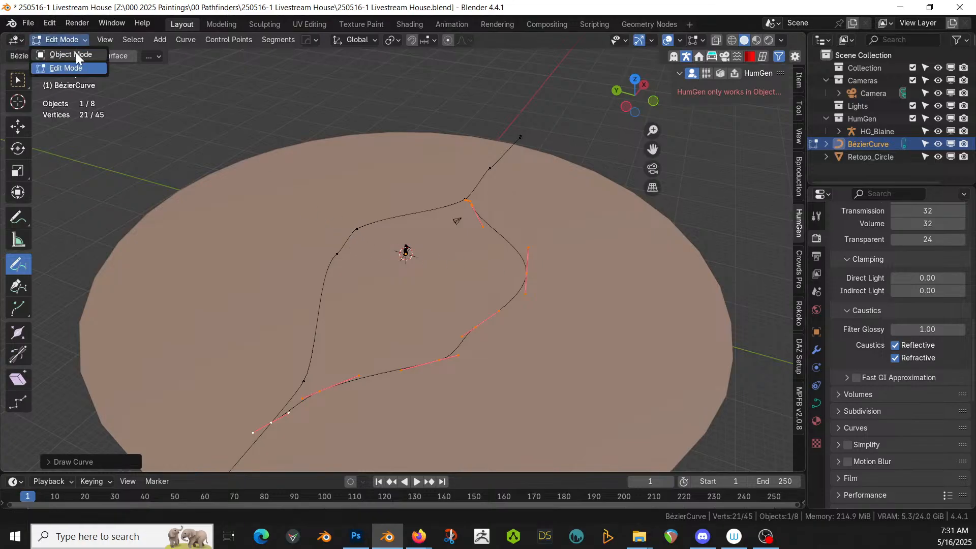
{"action": "left_click", "coordinate": [72, 54]}
- Add the QP_DrawTerrain_V01 terrain modifier to the ground disc and try to pick the drawn curve as its Curves object
{"action": "left_click", "coordinate": [321, 194]}
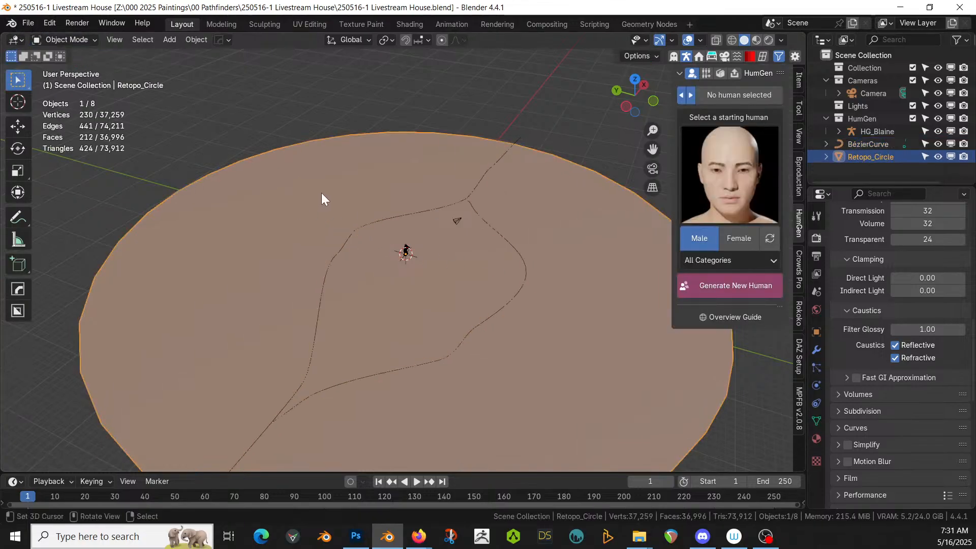
{"action": "left_click", "coordinate": [817, 350]}
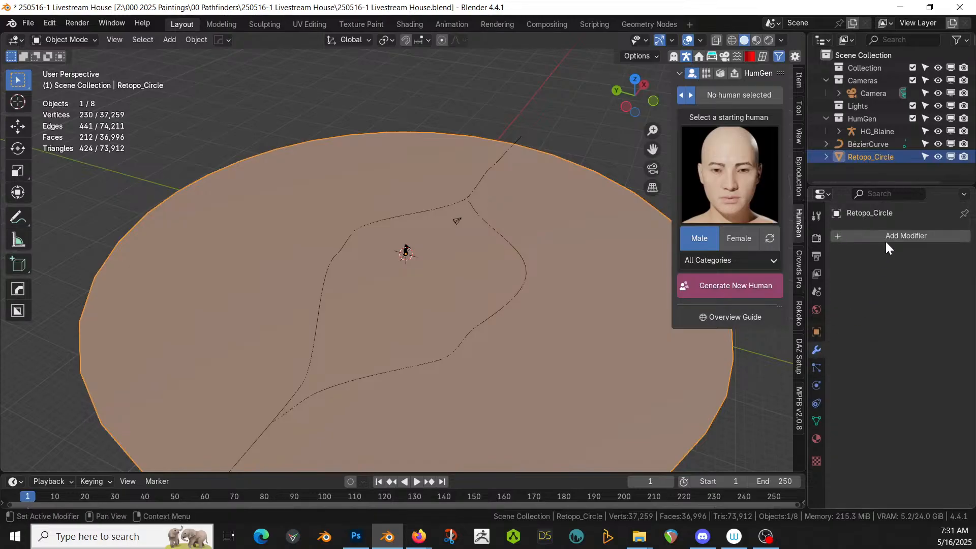
{"action": "left_click", "coordinate": [888, 234]}
{"action": "mouse_move", "coordinate": [847, 337]}
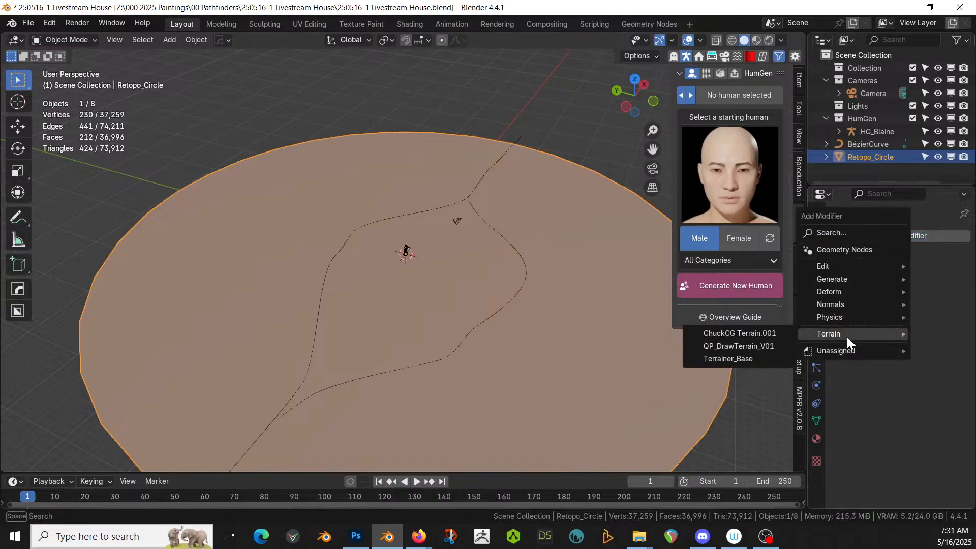
{"action": "left_click", "coordinate": [749, 345]}
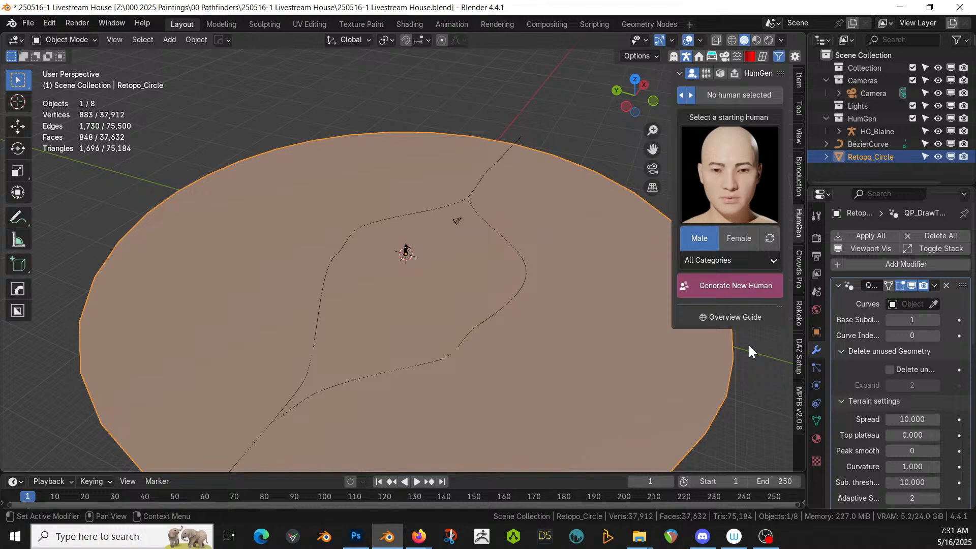
{"action": "left_click", "coordinate": [933, 304]}
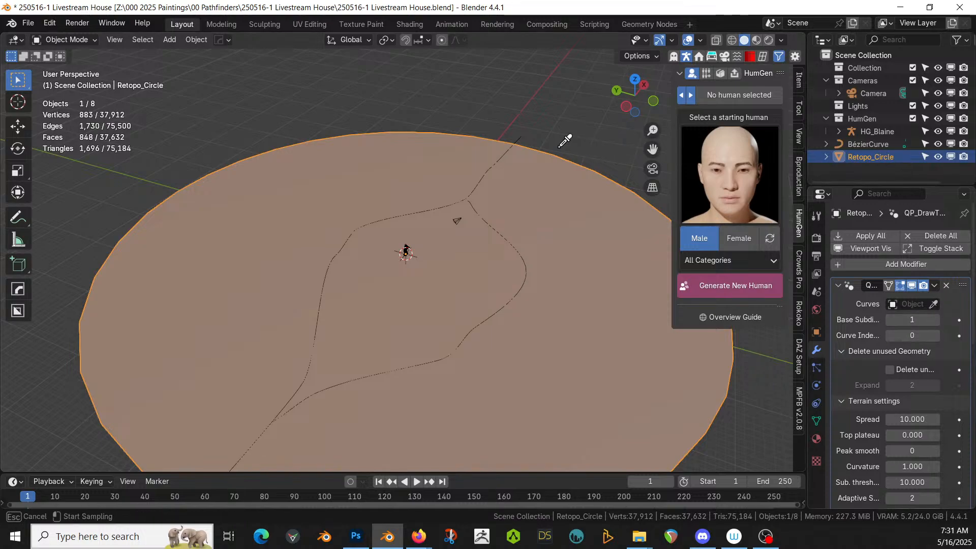
{"action": "left_click", "coordinate": [519, 138]}
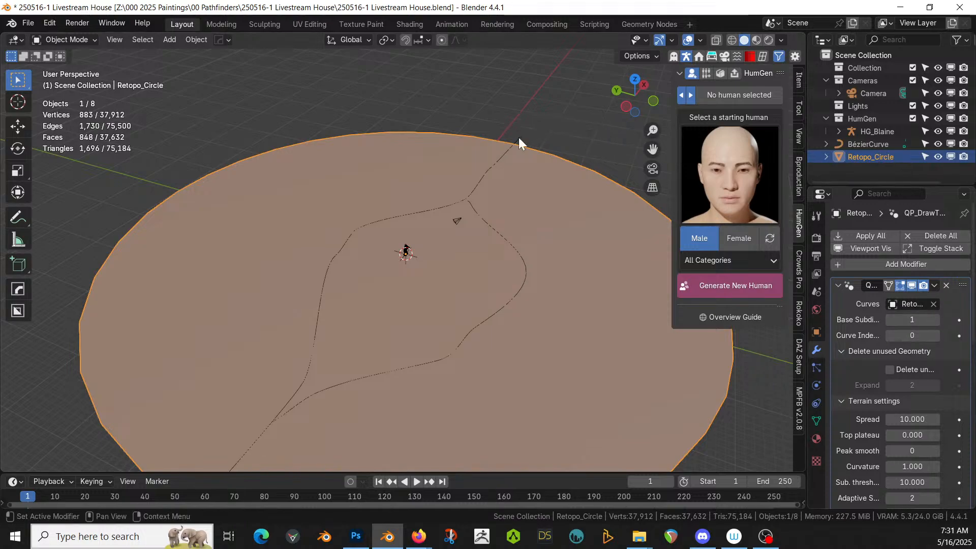
- Lower the drawn Bézier curve along the Z axis to below the ground disc
{"action": "middle_click_drag", "start_coordinate": [429, 297], "coordinate": [348, 259]}
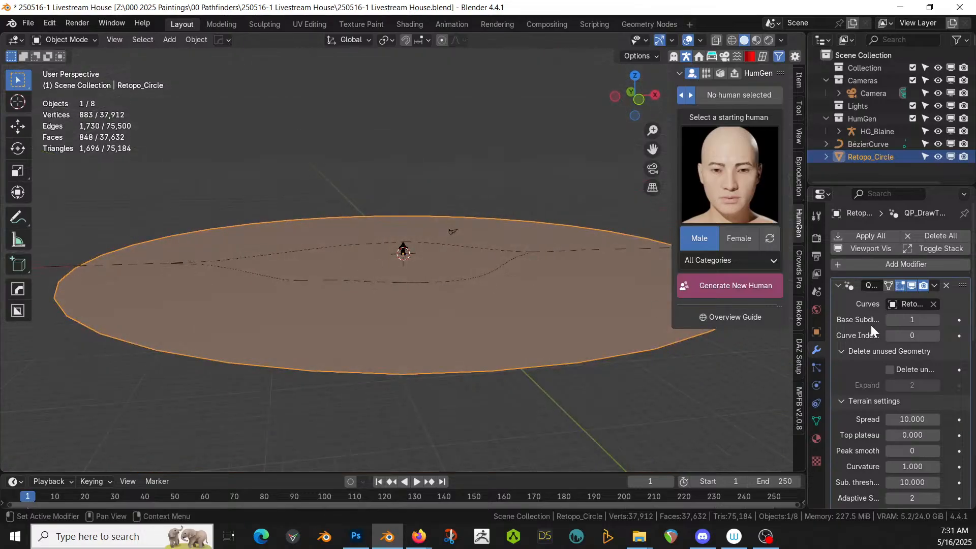
{"action": "left_click", "coordinate": [389, 282]}
{"action": "key", "text": "g"}
{"action": "key", "text": "z"}
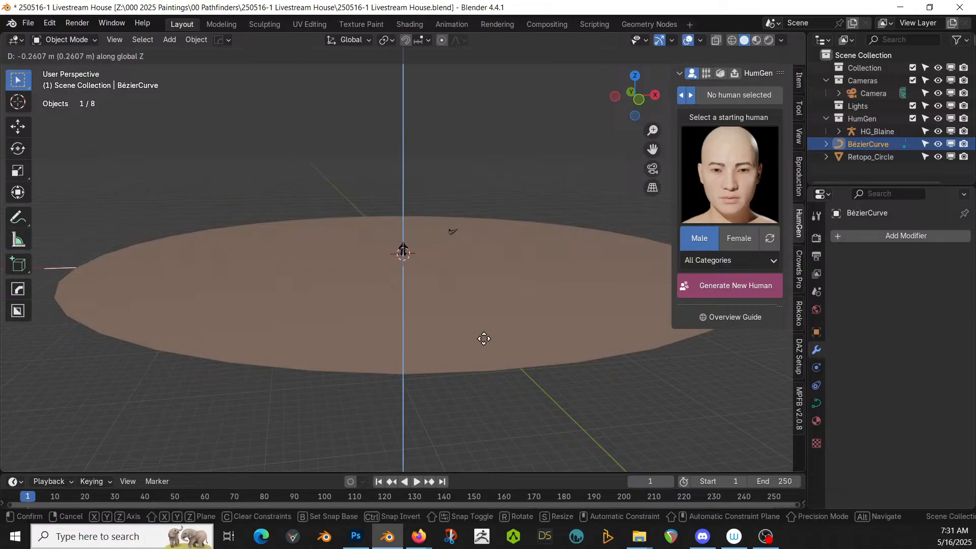
{"action": "left_click", "coordinate": [483, 351]}
- Clear the Curves object in the ground disc's terrain modifier and assign the drawn Bézier curve instead
{"action": "left_click", "coordinate": [476, 322]}
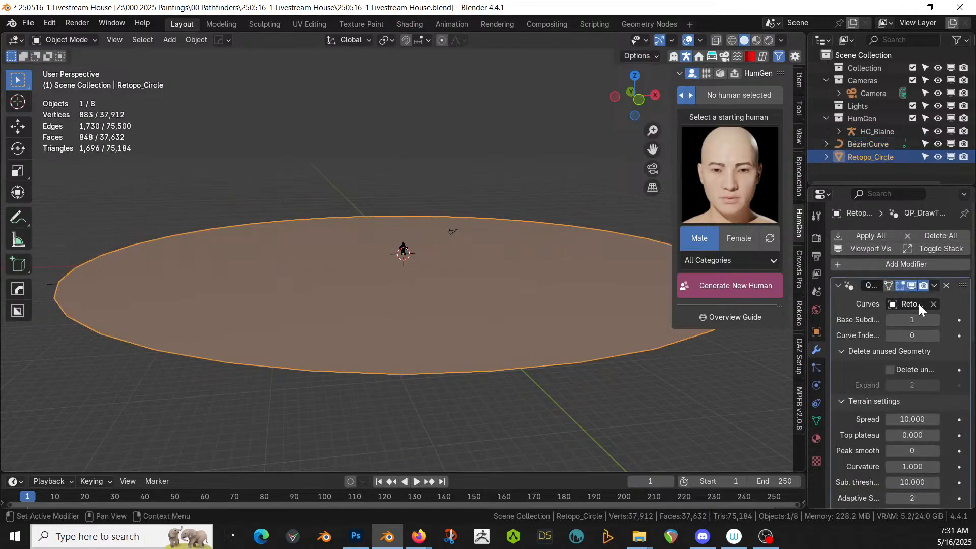
{"action": "left_click", "coordinate": [934, 304]}
{"action": "left_click", "coordinate": [934, 303]}
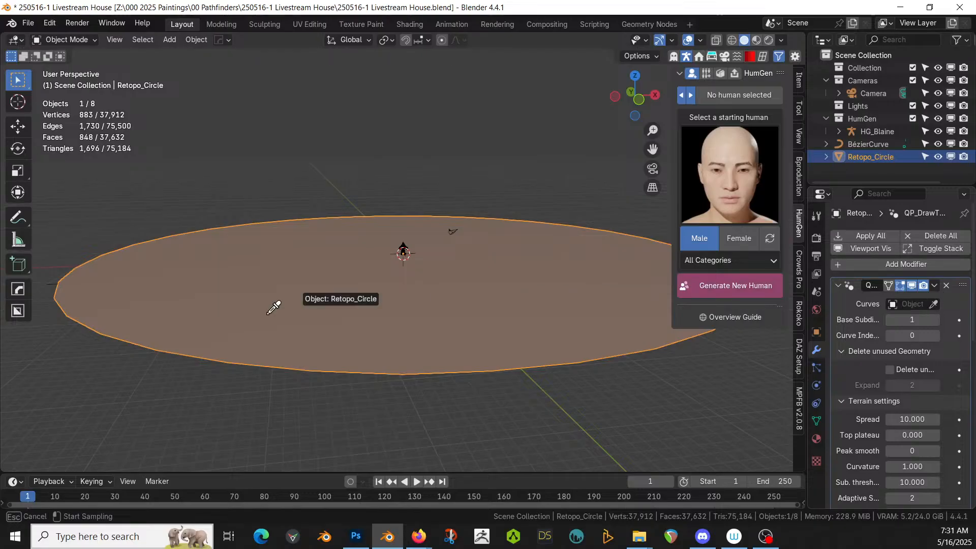
{"action": "left_click", "coordinate": [49, 282]}
{"action": "middle_click_drag", "start_coordinate": [157, 298], "coordinate": [296, 321]}
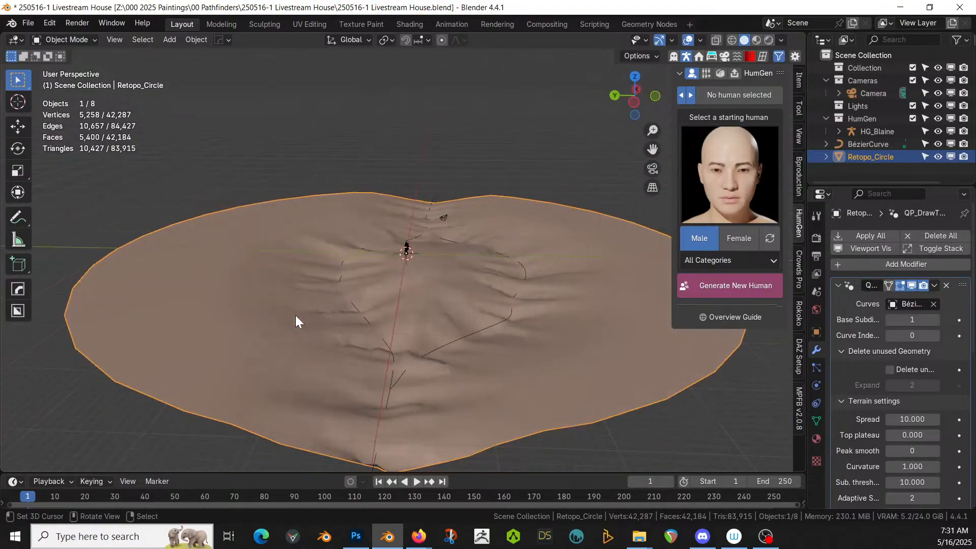
{"action": "middle_click_drag", "start_coordinate": [327, 356], "coordinate": [366, 350]}
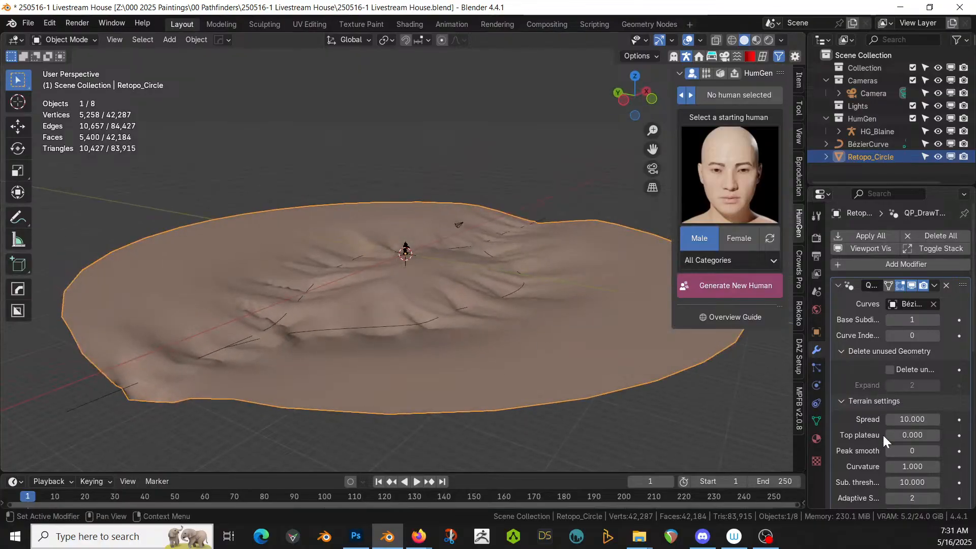
- Set the terrain modifier's Top plateau to about 2.06 and its Chaos Factor to 0
{"action": "left_click_drag", "start_coordinate": [904, 434], "coordinate": [940, 434]}
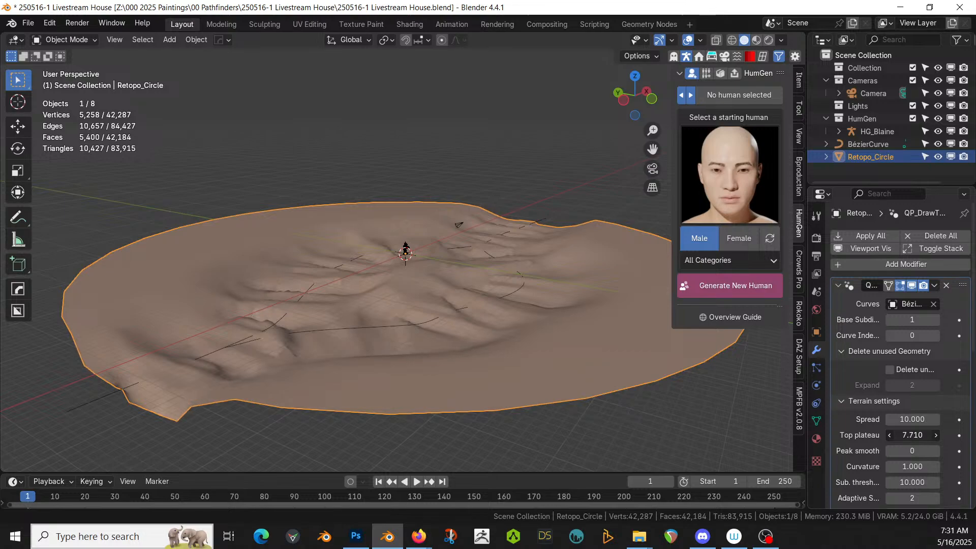
{"action": "left_click_drag", "start_coordinate": [912, 434], "coordinate": [864, 435]}
{"action": "scroll", "coordinate": [935, 451], "scroll_direction": "down", "scroll_amount": 8}
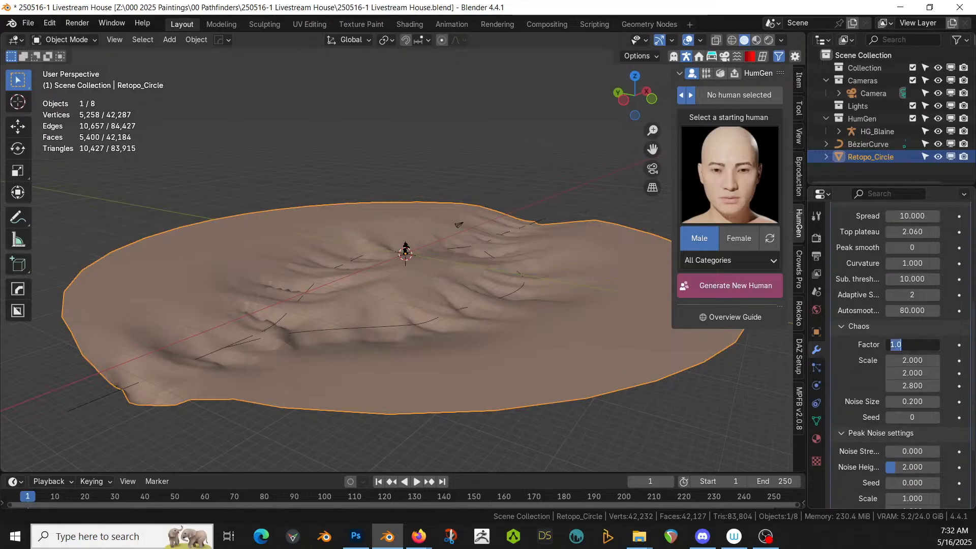
{"action": "type", "text": "0"}
{"action": "key", "text": "Return"}
- Narrow the carved path by setting the terrain's Top plateau to about 0.34 and its Spread to 5
{"action": "middle_click_drag", "start_coordinate": [309, 221], "coordinate": [312, 278]}
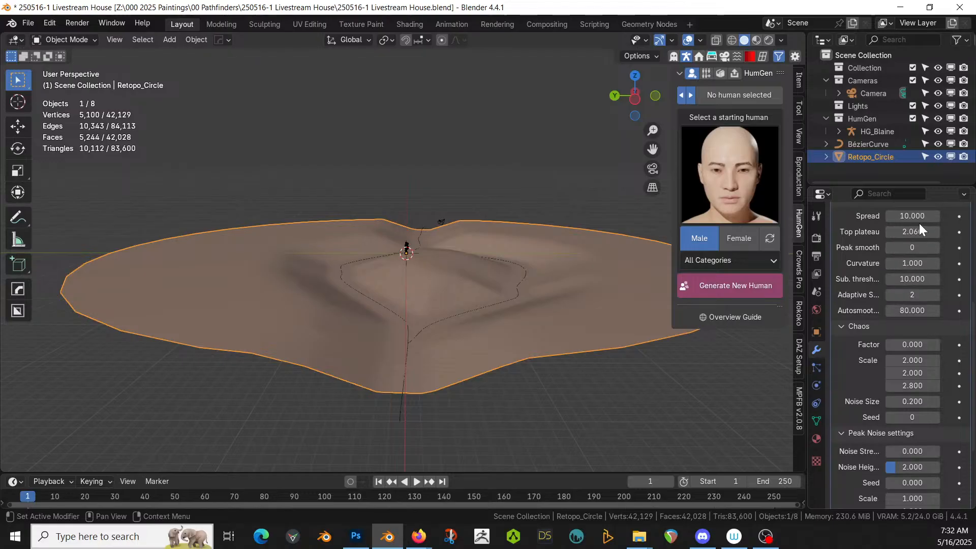
{"action": "mouse_move", "coordinate": [912, 216]}
{"action": "left_mouse_down"}
{"action": "mouse_move", "coordinate": [889, 216]}
{"action": "mouse_move", "coordinate": [920, 215]}
{"action": "left_mouse_up"}
{"action": "scroll", "coordinate": [520, 272], "scroll_direction": "up", "scroll_amount": 5}
{"action": "middle_click_drag", "start_coordinate": [406, 276], "coordinate": [466, 293]}
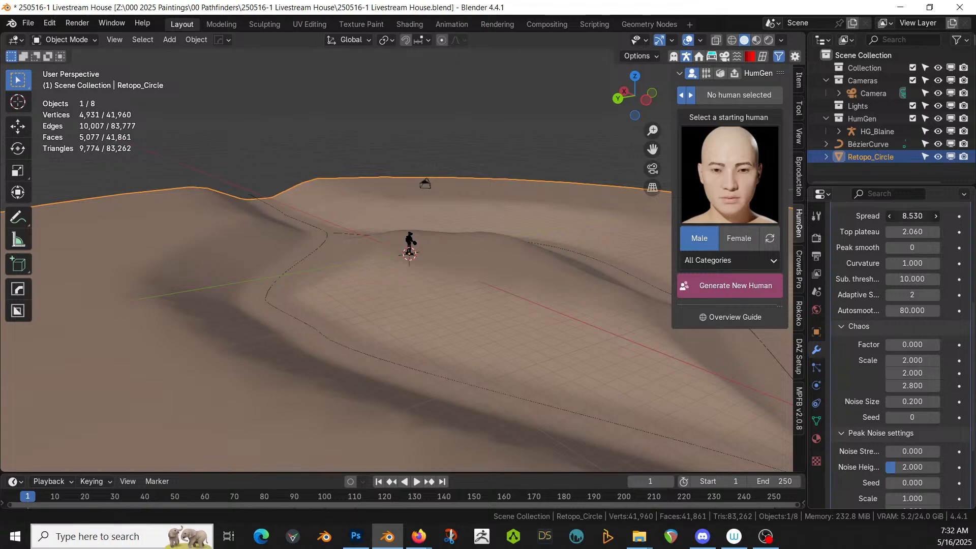
{"action": "left_click_drag", "start_coordinate": [913, 215], "coordinate": [859, 215]}
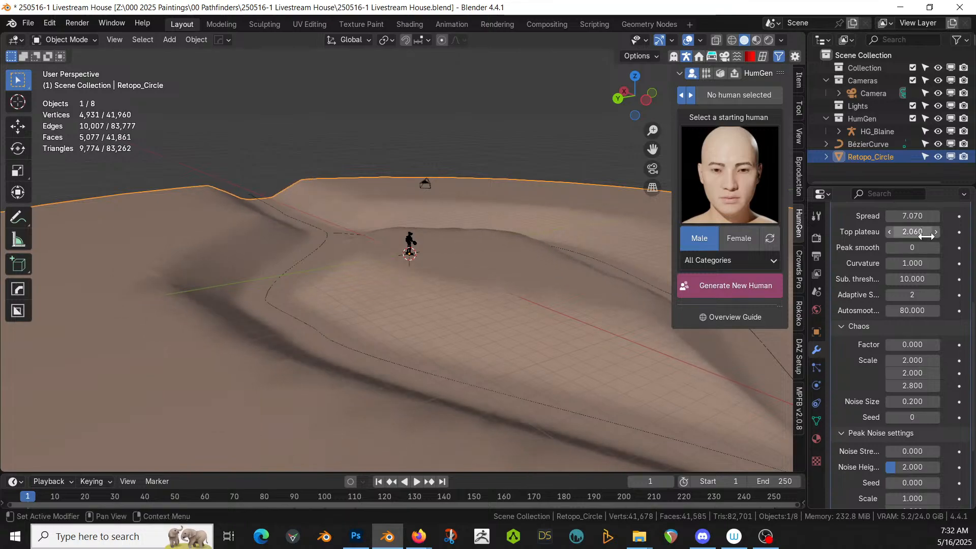
{"action": "mouse_move", "coordinate": [929, 232]}
{"action": "left_mouse_down"}
{"action": "mouse_move", "coordinate": [886, 232]}
{"action": "mouse_move", "coordinate": [945, 231]}
{"action": "mouse_move", "coordinate": [910, 231]}
{"action": "left_mouse_up"}
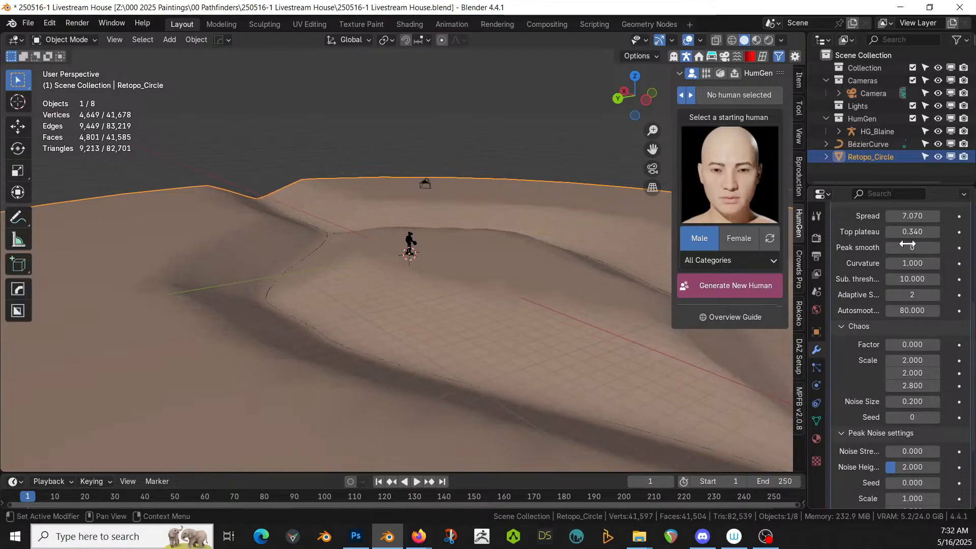
{"action": "middle_click_drag", "start_coordinate": [491, 320], "coordinate": [440, 355]}
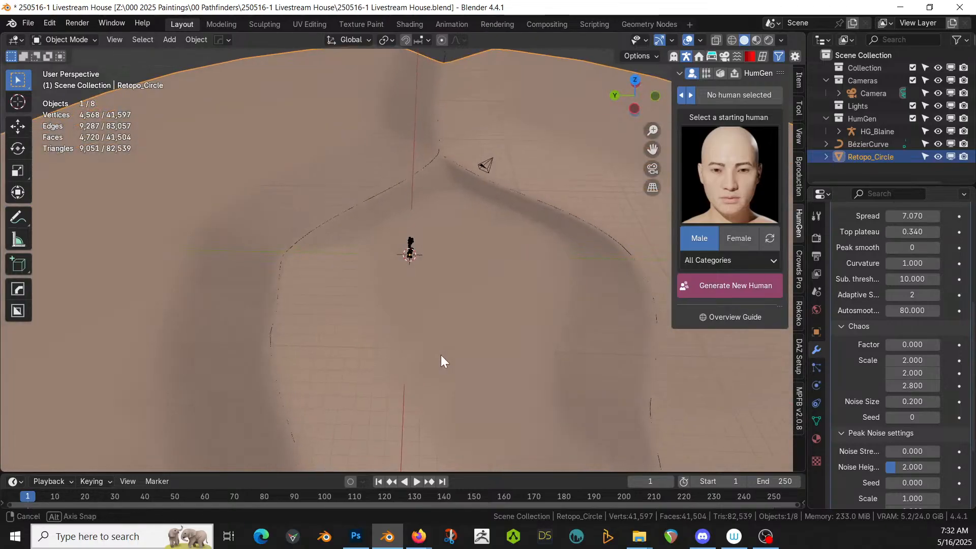
{"action": "left_click", "coordinate": [910, 216]}
{"action": "key", "text": "Return"}
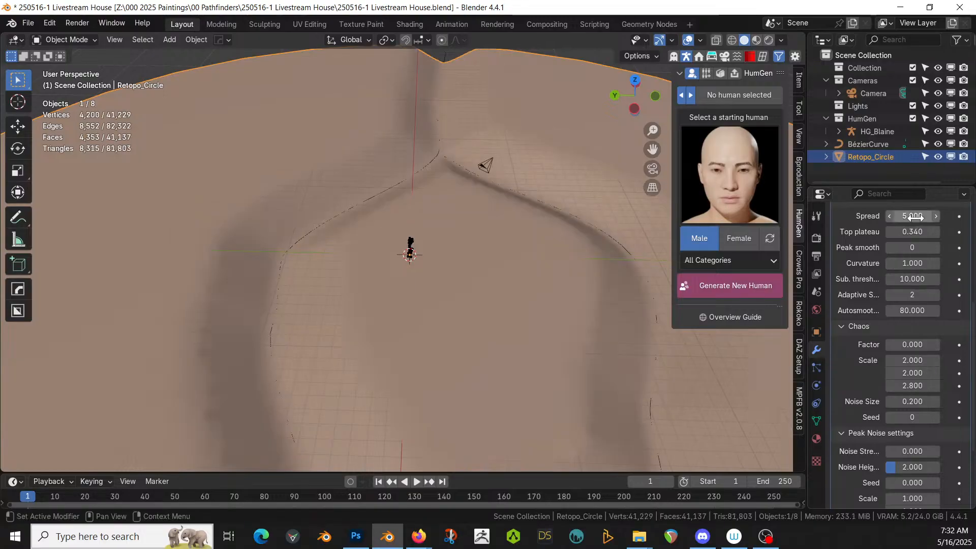
- Move the drawn Bézier curve along the Z axis to adjust the depth of the path carved into the terrain
{"action": "middle_click_drag", "start_coordinate": [449, 221], "coordinate": [489, 284]}
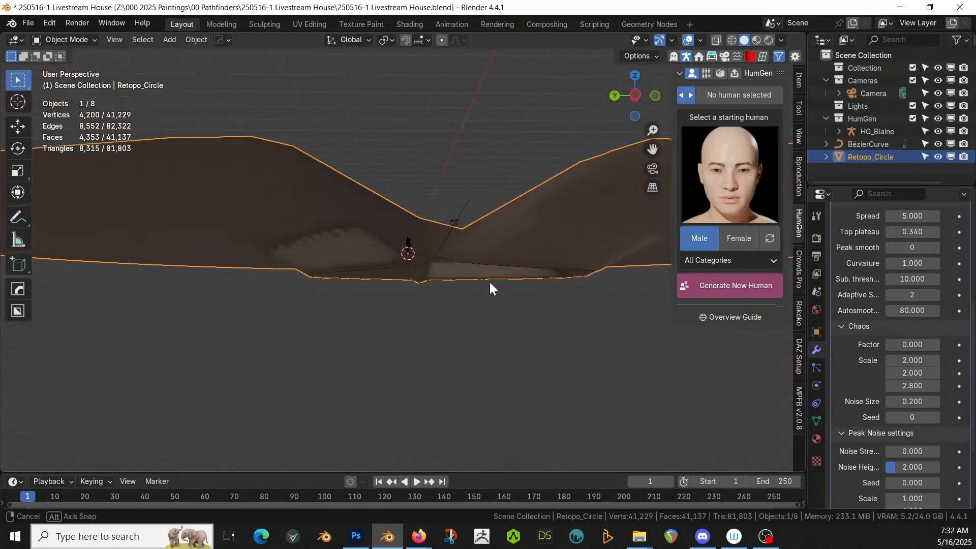
{"action": "left_click", "coordinate": [430, 258]}
{"action": "key", "text": "g"}
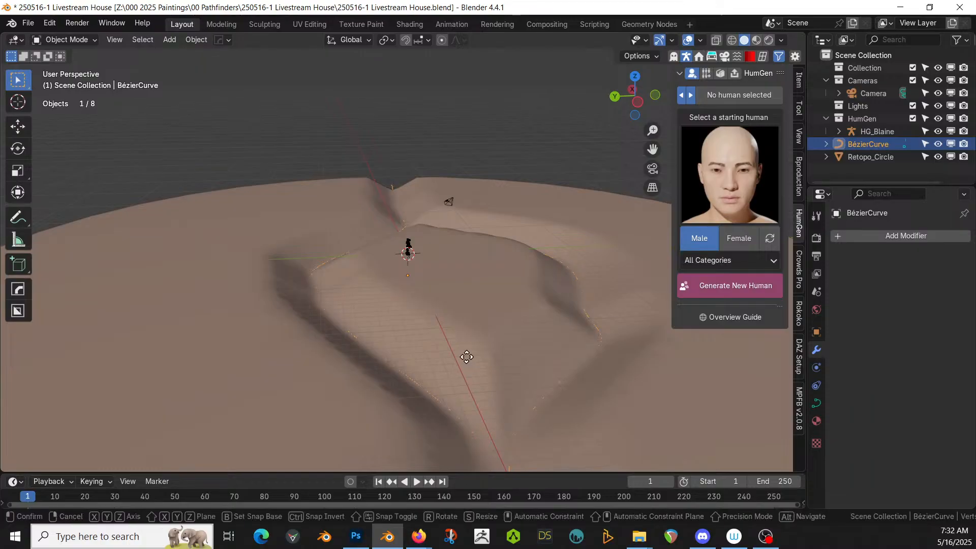
{"action": "key", "text": "z"}
{"action": "left_click", "coordinate": [465, 347]}
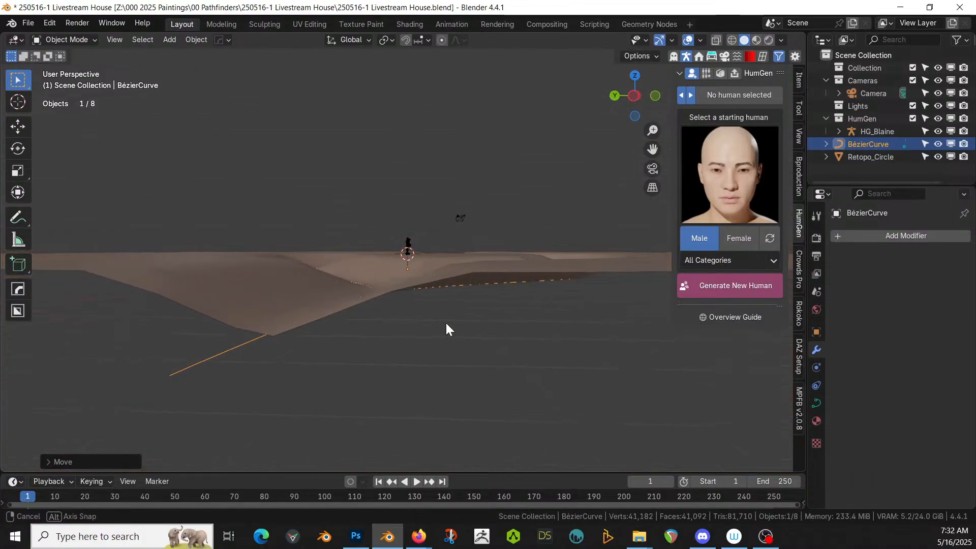
{"action": "middle_click_drag", "start_coordinate": [444, 327], "coordinate": [625, 385]}
{"action": "scroll", "coordinate": [461, 334], "scroll_direction": "down", "scroll_amount": 4}
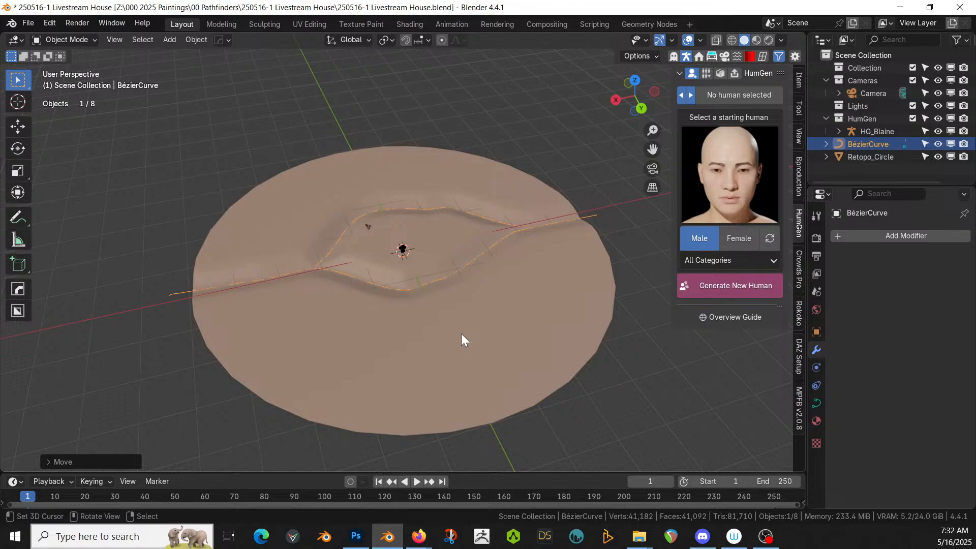
- Add a second Bézier curve to the scene and delete all of its default vertices in Edit Mode
{"action": "middle_click_drag", "start_coordinate": [308, 297], "coordinate": [330, 286]}
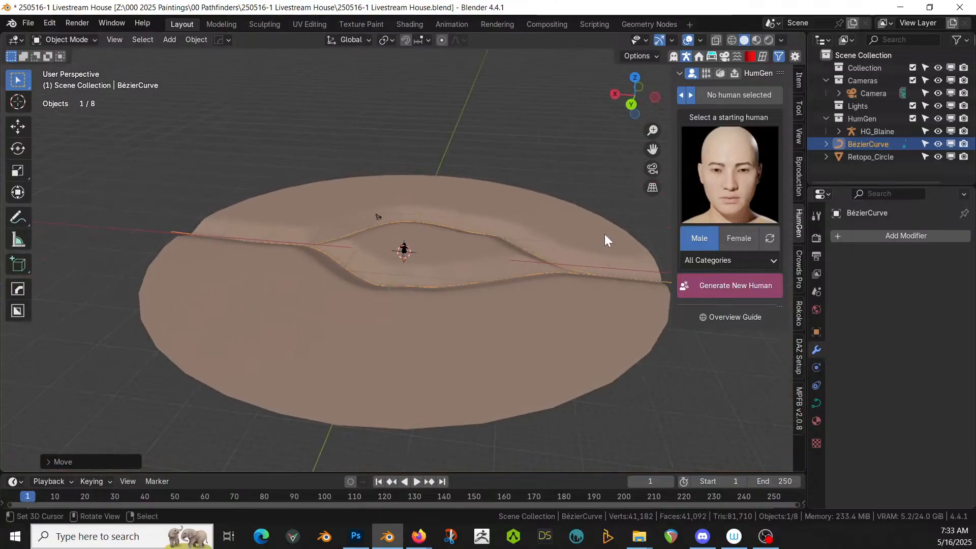
{"action": "key", "text": "KP_7"}
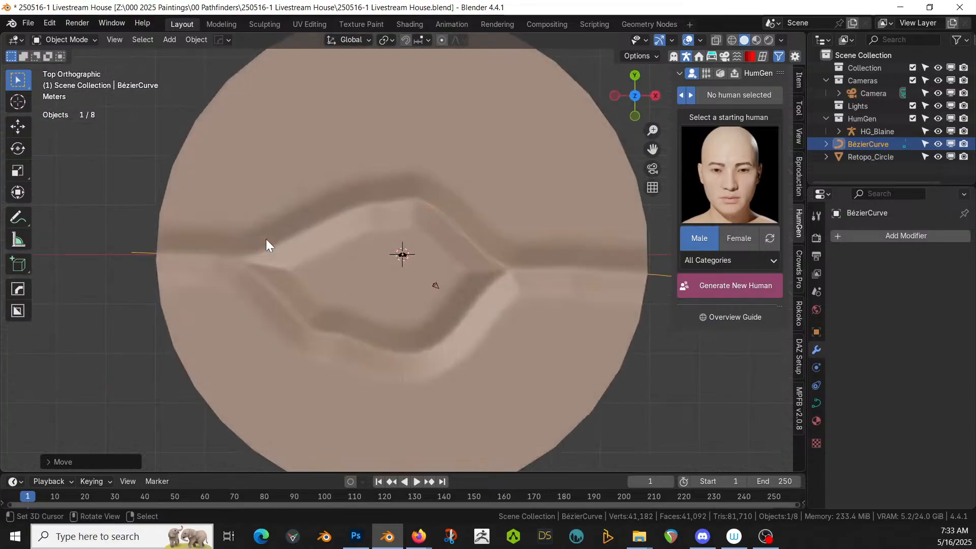
{"action": "middle_click_drag", "start_coordinate": [245, 253], "coordinate": [252, 203]}
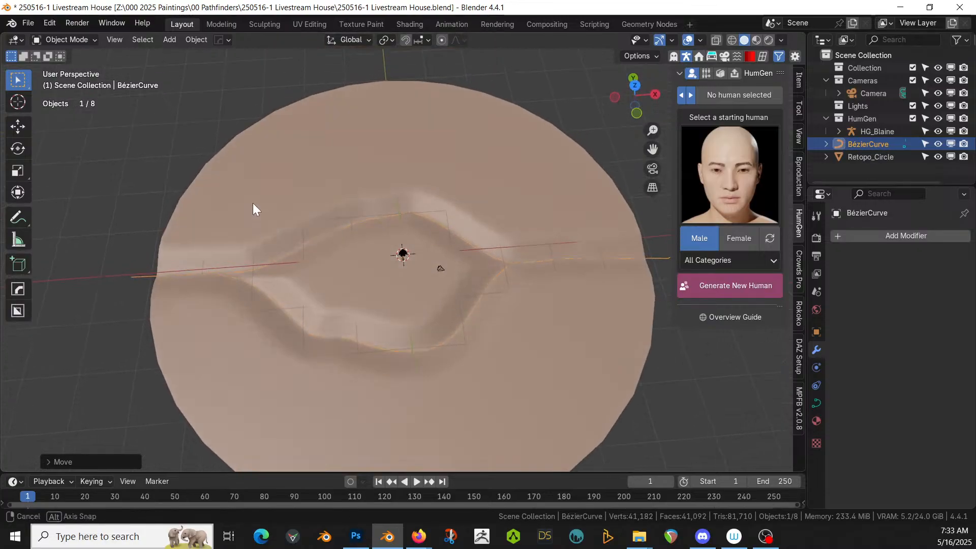
{"action": "key", "text": "shift+a"}
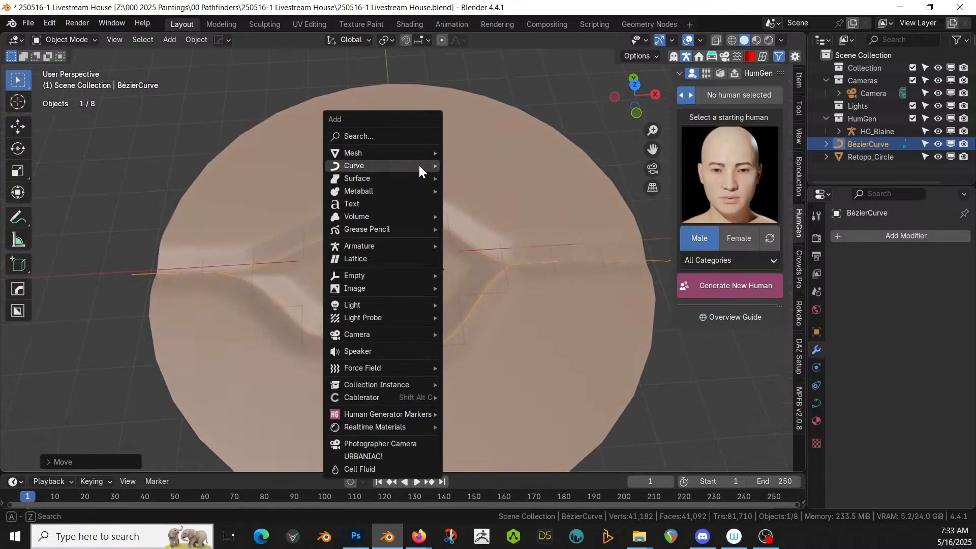
{"action": "mouse_move", "coordinate": [419, 164]}
{"action": "left_click", "coordinate": [526, 161]}
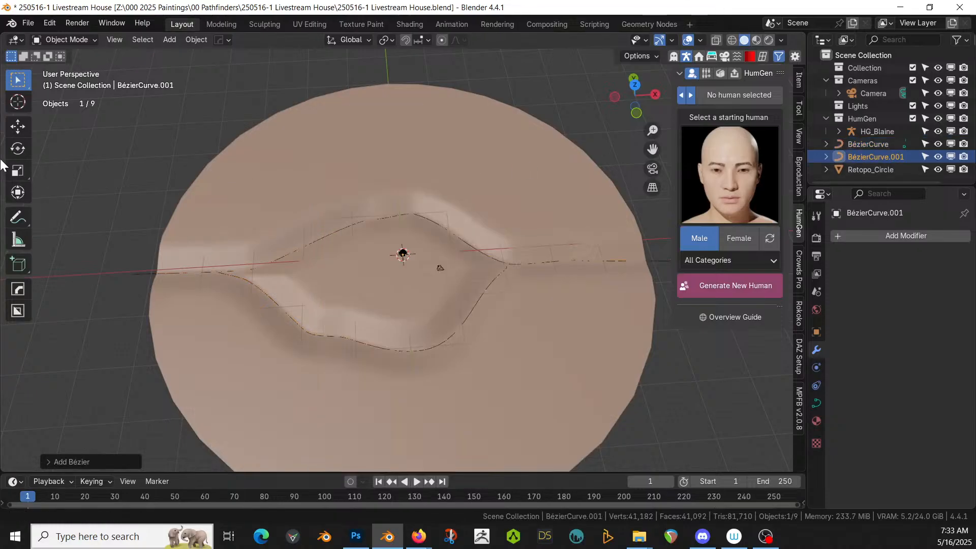
{"action": "key", "text": "Tab"}
{"action": "key", "text": "x"}
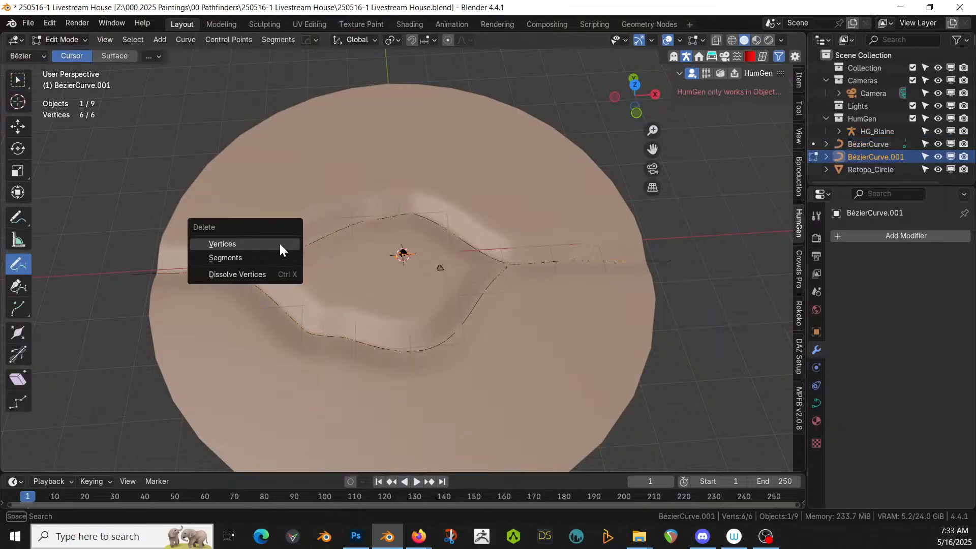
{"action": "left_click", "coordinate": [262, 242]}
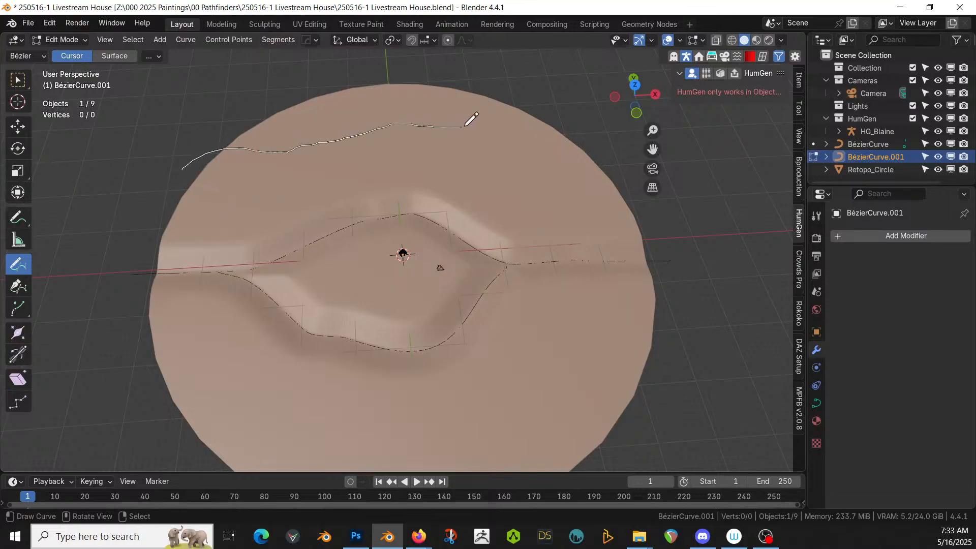
- Draw a freehand wavy curve across the disc's far side behind the carved path, and return to Object Mode
{"action": "mouse_move", "coordinate": [464, 126]}
{"action": "left_mouse_down"}
{"action": "mouse_move", "coordinate": [564, 116]}
{"action": "mouse_move", "coordinate": [624, 127]}
{"action": "left_mouse_up"}
{"action": "mouse_move", "coordinate": [468, 209]}
{"action": "middle_mouse_down"}
{"action": "mouse_move", "coordinate": [455, 196]}
{"action": "mouse_move", "coordinate": [501, 157]}
{"action": "mouse_move", "coordinate": [562, 148]}
{"action": "mouse_move", "coordinate": [61, 156]}
{"action": "middle_mouse_up"}
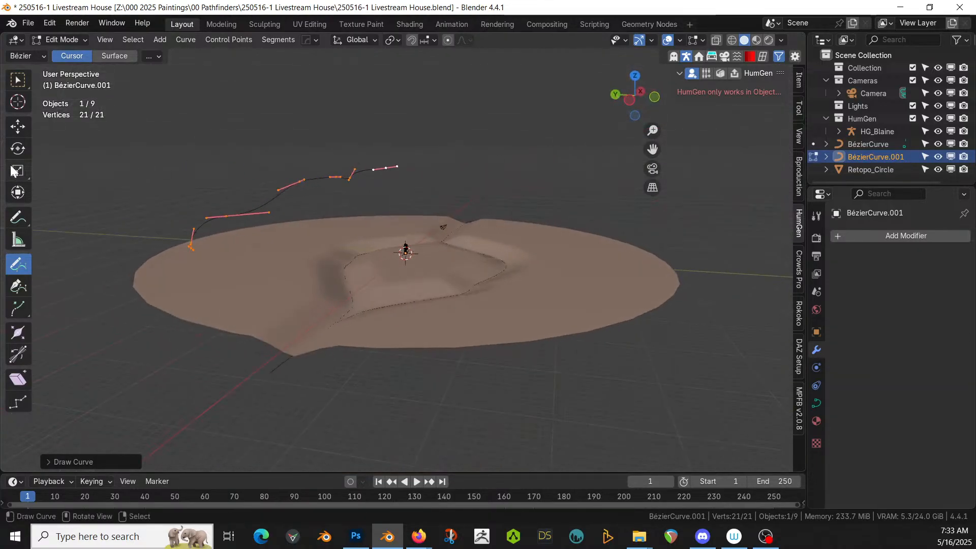
{"action": "left_click", "coordinate": [52, 41]}
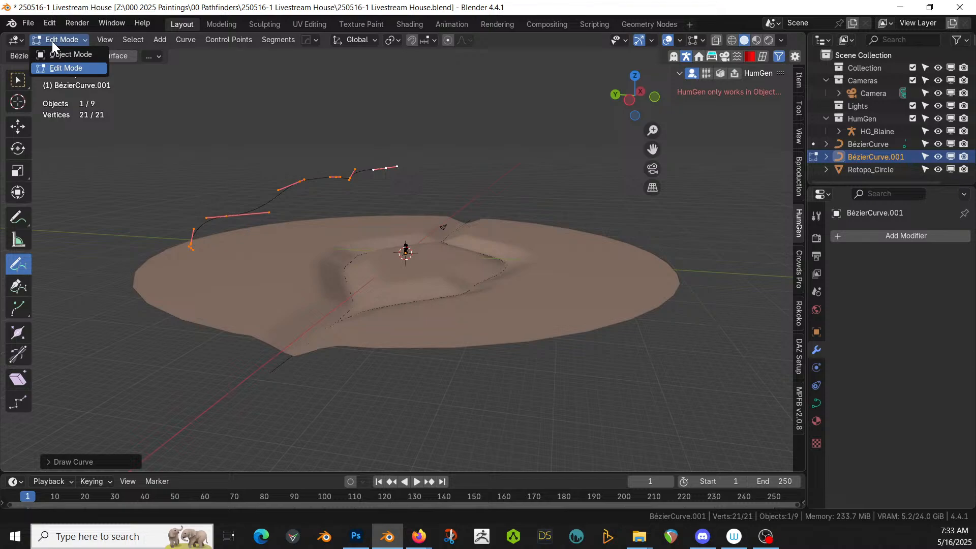
{"action": "left_click", "coordinate": [61, 54]}
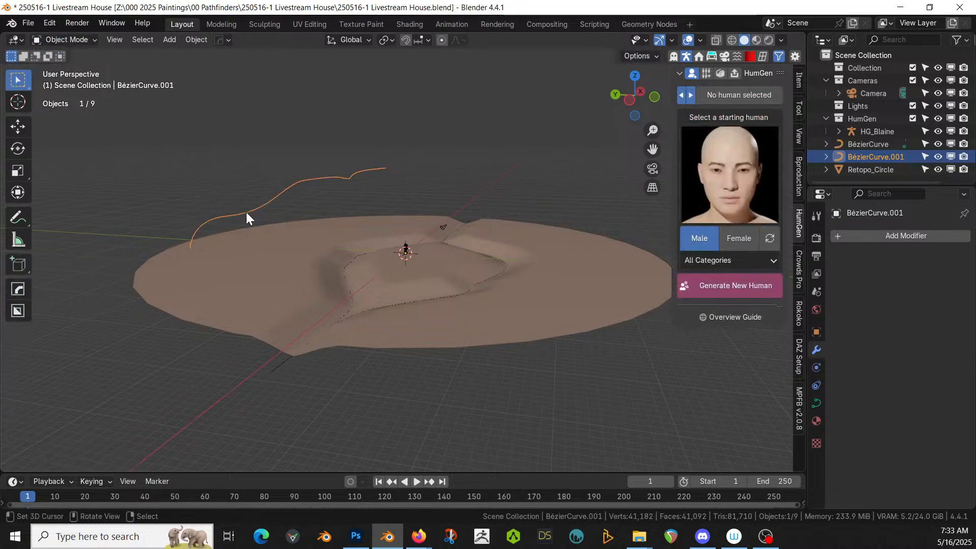
- Lower the new curve to just above the disc in front view, and move it toward the disc's far edge in top view
{"action": "key", "text": "KP_1"}
{"action": "key", "text": "g"}
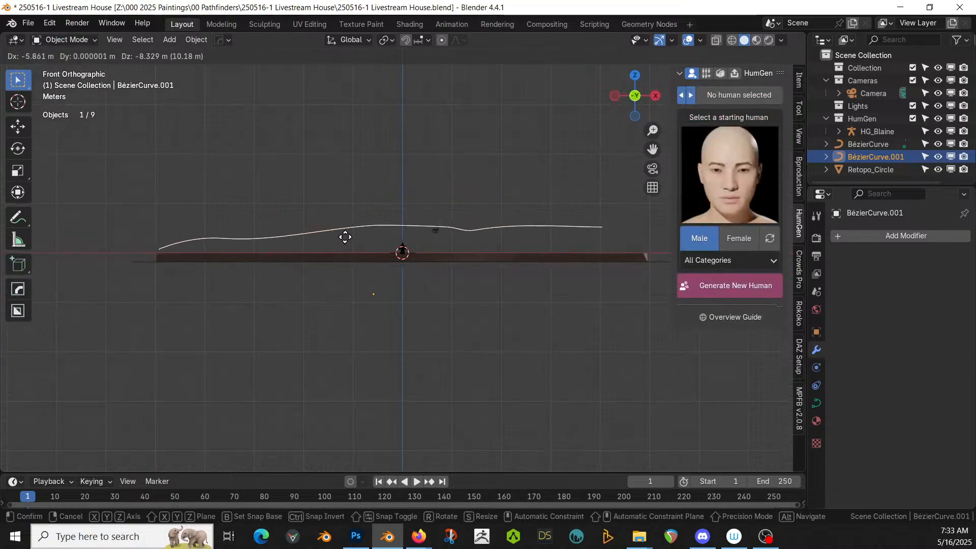
{"action": "left_click", "coordinate": [360, 232]}
{"action": "middle_click_drag", "start_coordinate": [360, 233], "coordinate": [335, 328]}
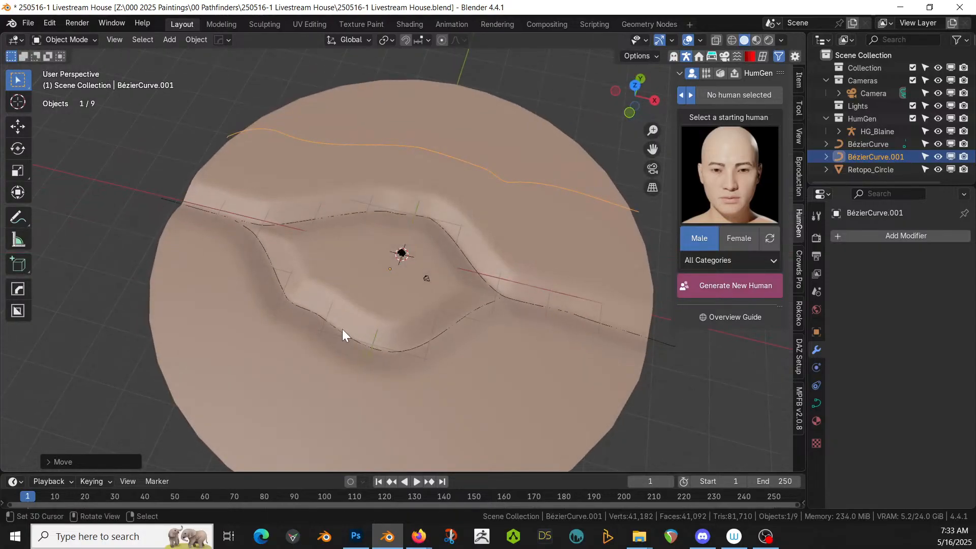
{"action": "key", "text": "KP_7"}
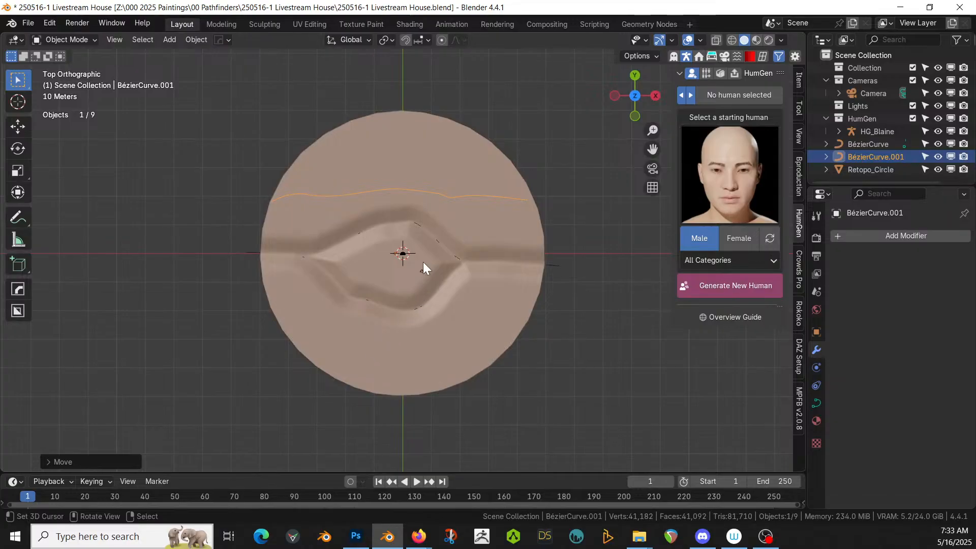
{"action": "key", "text": "g"}
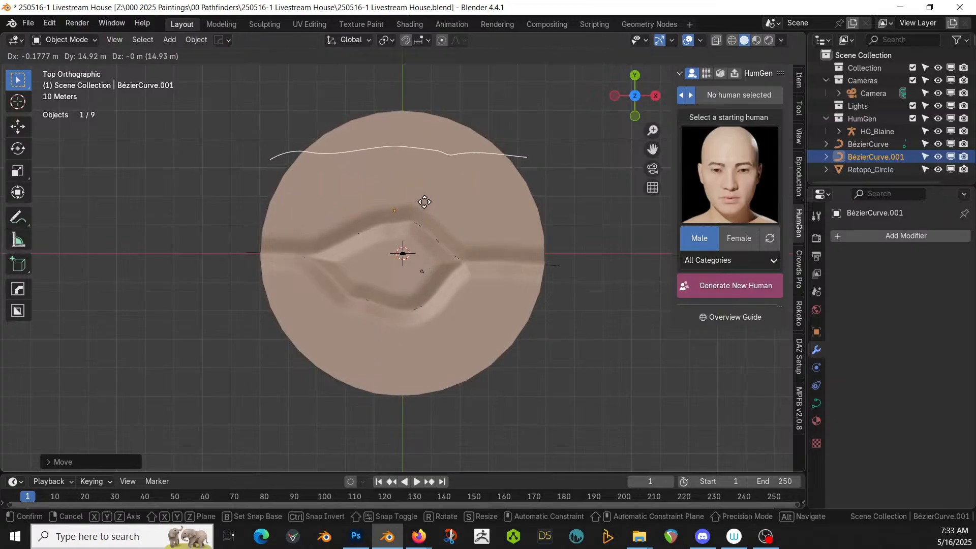
{"action": "left_click", "coordinate": [426, 202]}
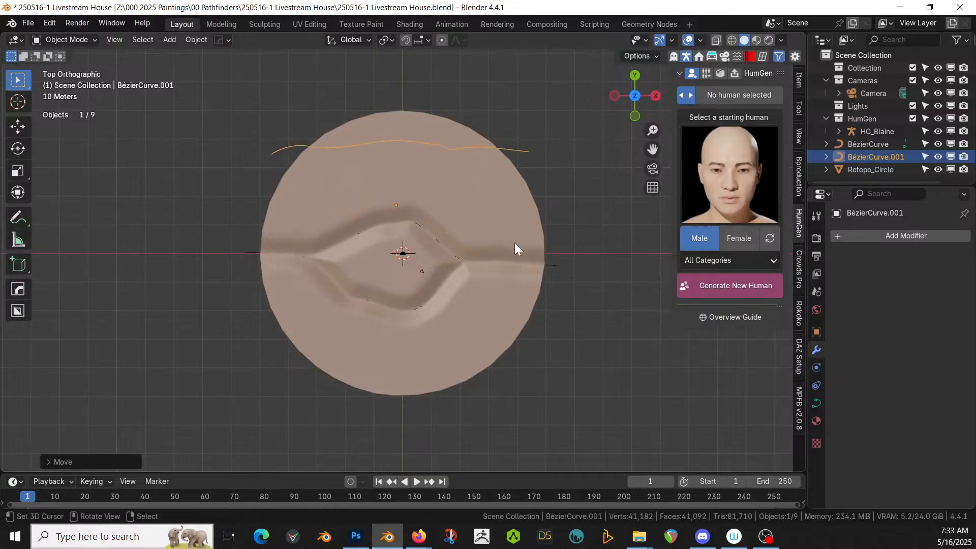
- Add a second QP_DrawTerrain_V01 modifier to the ground disc
{"action": "left_click", "coordinate": [514, 212]}
{"action": "left_click", "coordinate": [836, 286]}
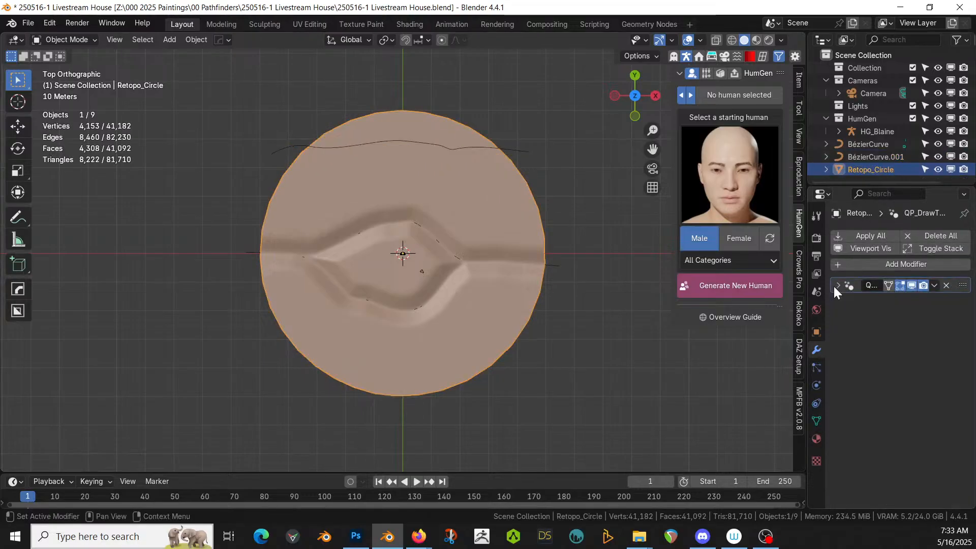
{"action": "left_click", "coordinate": [883, 261]}
{"action": "mouse_move", "coordinate": [886, 264]}
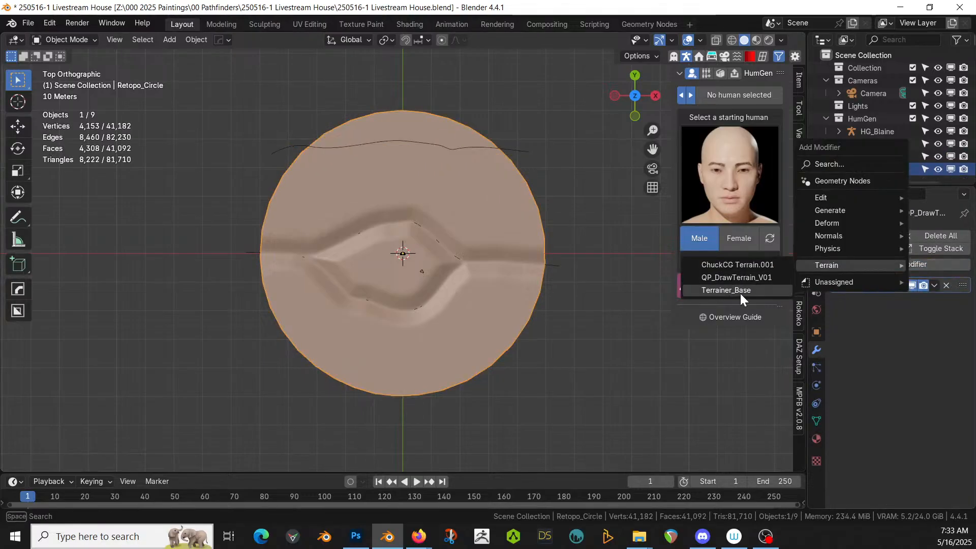
{"action": "left_click", "coordinate": [741, 276]}
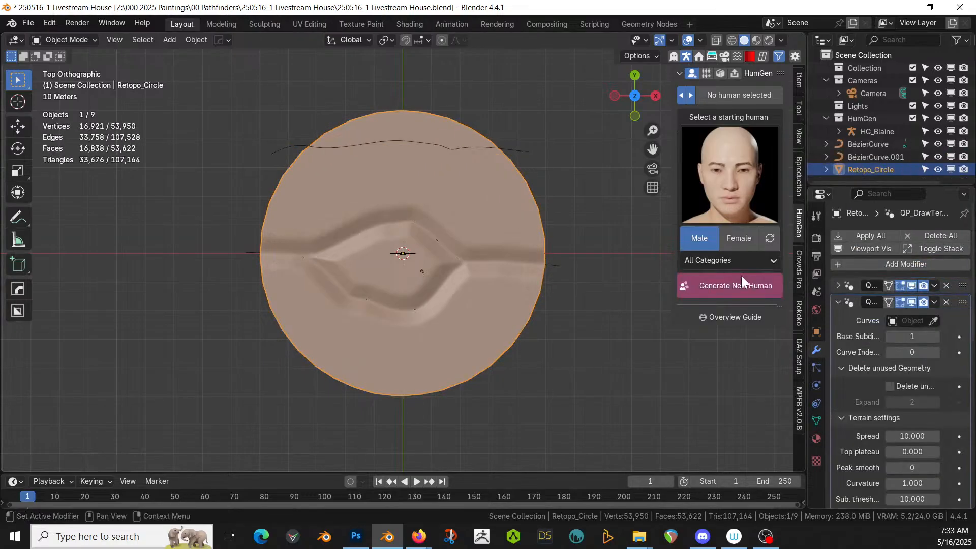
- Set the new terrain modifier's Base Subdivision to 0 and assign the second Bézier curve as its Curves object
{"action": "left_click", "coordinate": [889, 336]}
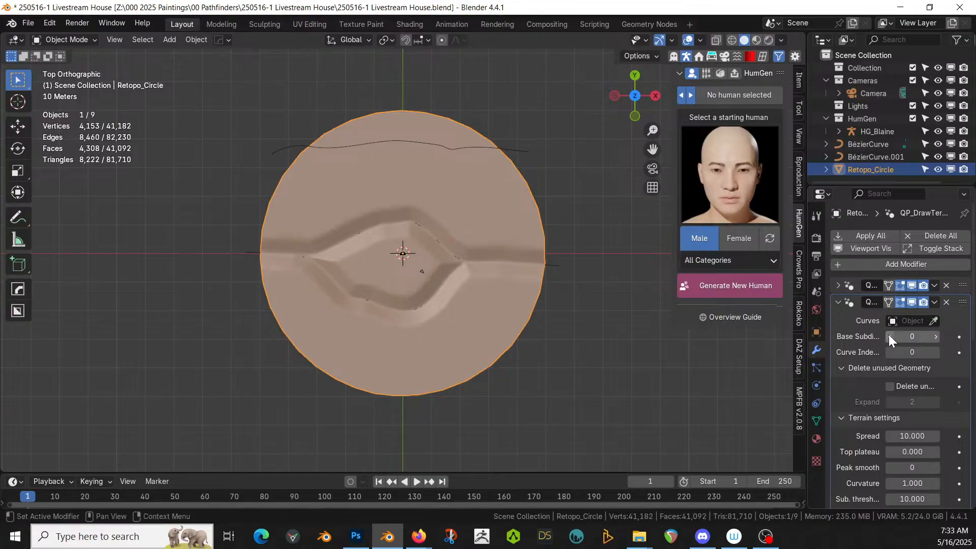
{"action": "left_click", "coordinate": [934, 321]}
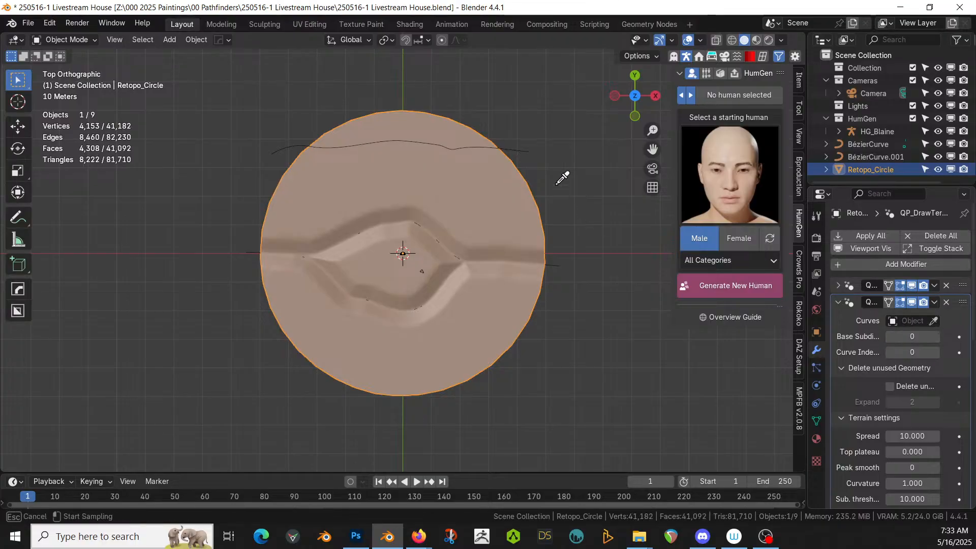
{"action": "left_click", "coordinate": [529, 154]}
- Reduce the ridge's roughness by setting the second terrain modifier's Chaos Factor to 0.29
{"action": "middle_click_drag", "start_coordinate": [529, 154], "coordinate": [408, 410]}
{"action": "scroll", "coordinate": [408, 410], "scroll_direction": "up", "scroll_amount": 3}
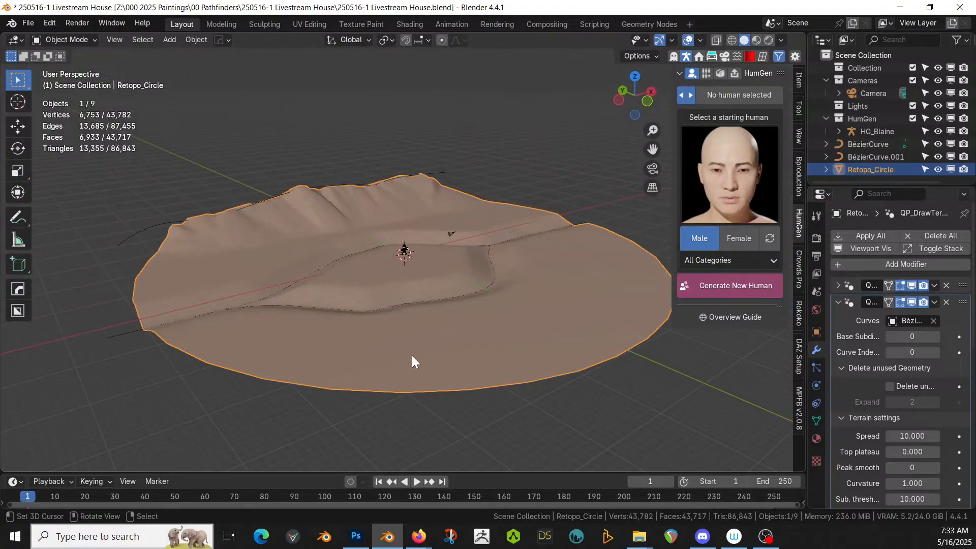
{"action": "middle_click_drag", "start_coordinate": [413, 362], "coordinate": [468, 361]}
{"action": "scroll", "coordinate": [873, 438], "scroll_direction": "down", "scroll_amount": 3}
{"action": "scroll", "coordinate": [910, 457], "scroll_direction": "down", "scroll_amount": 4}
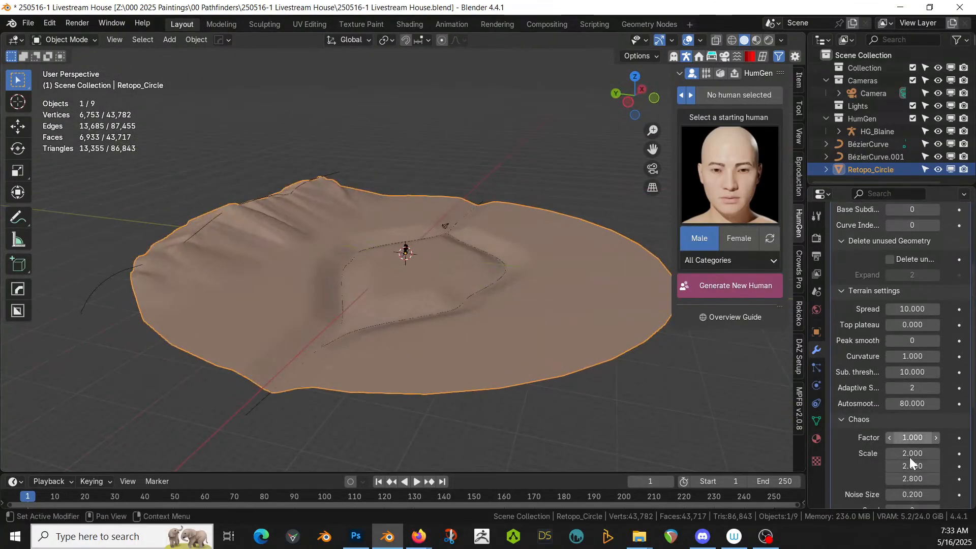
{"action": "left_click", "coordinate": [912, 437]}
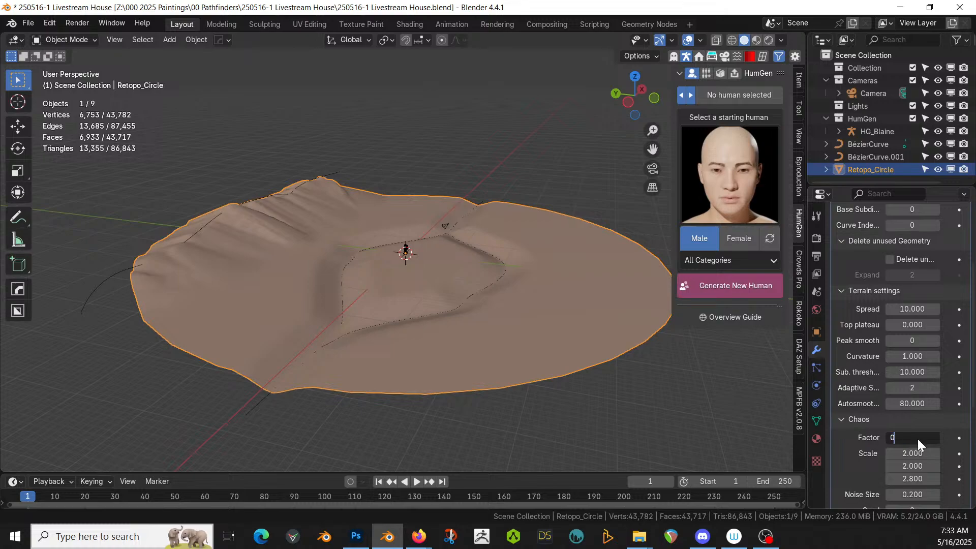
{"action": "key", "text": "Return"}
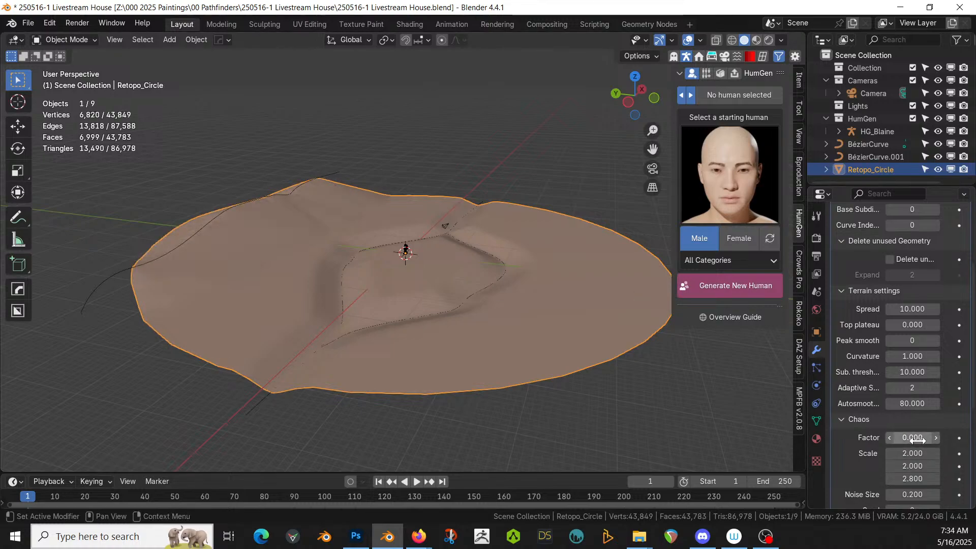
{"action": "left_click_drag", "start_coordinate": [917, 440], "coordinate": [919, 440]}
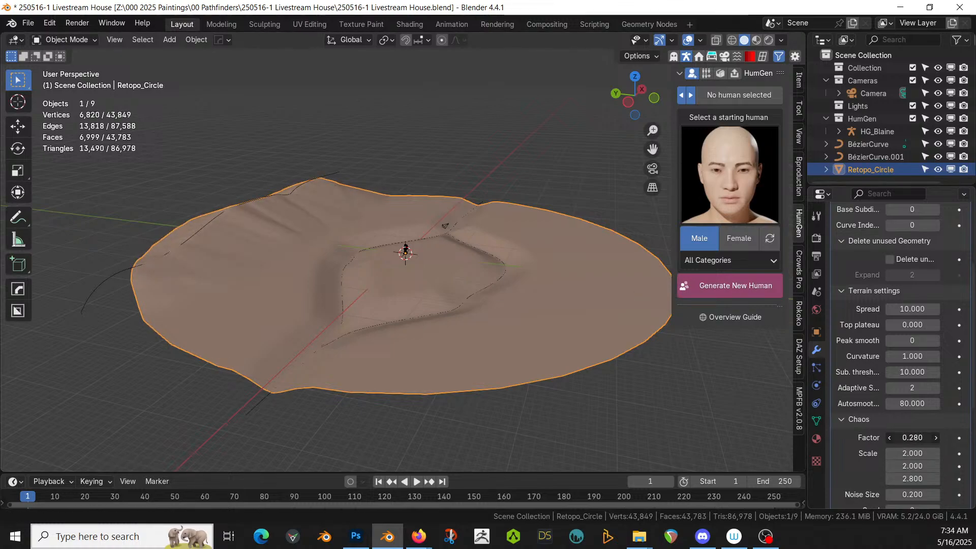
- In Edit Mode, move the ridge curve's end point on the positive X side outward, well past the disc's edge
{"action": "middle_click_drag", "start_coordinate": [370, 291], "coordinate": [239, 239]}
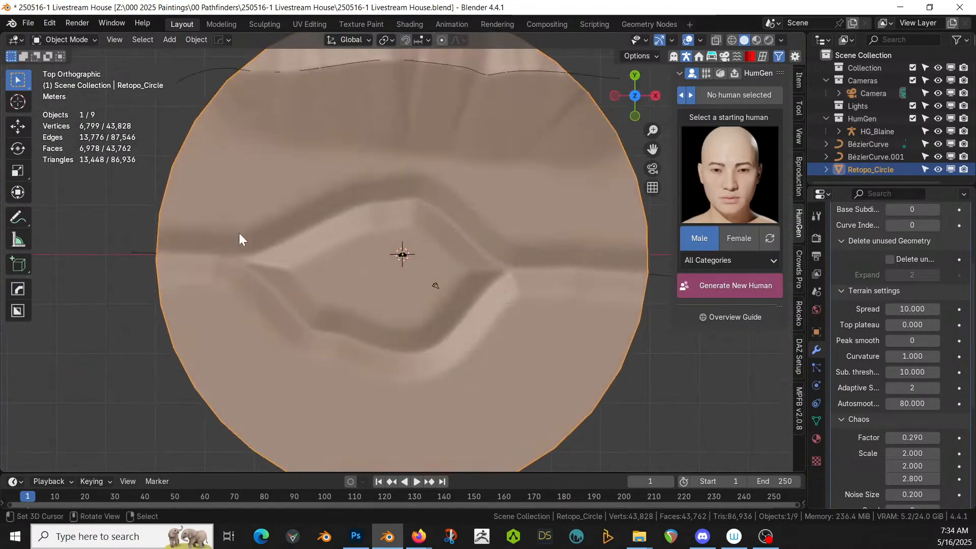
{"action": "middle_click_drag", "start_coordinate": [497, 209], "coordinate": [501, 367], "text": "shift"}
{"action": "left_click", "coordinate": [220, 221]}
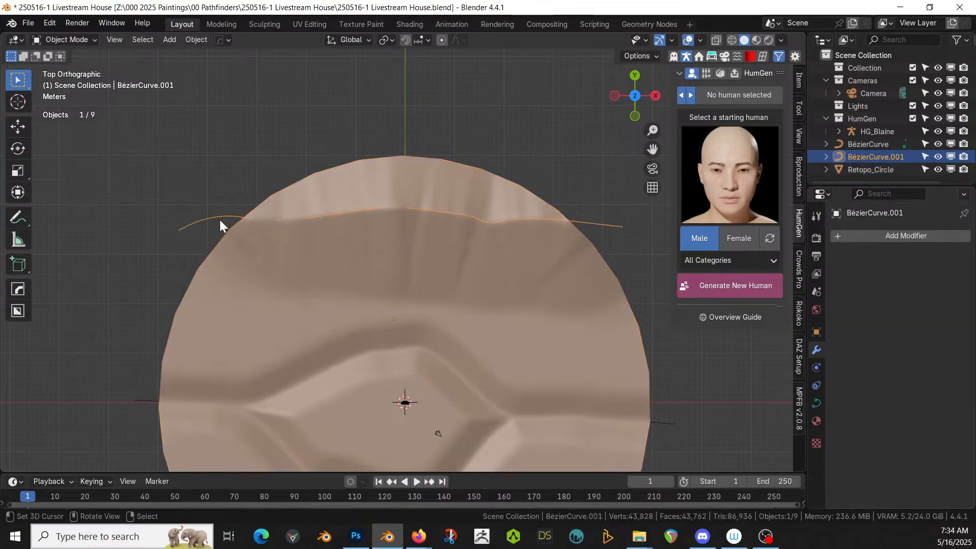
{"action": "key", "text": "Tab"}
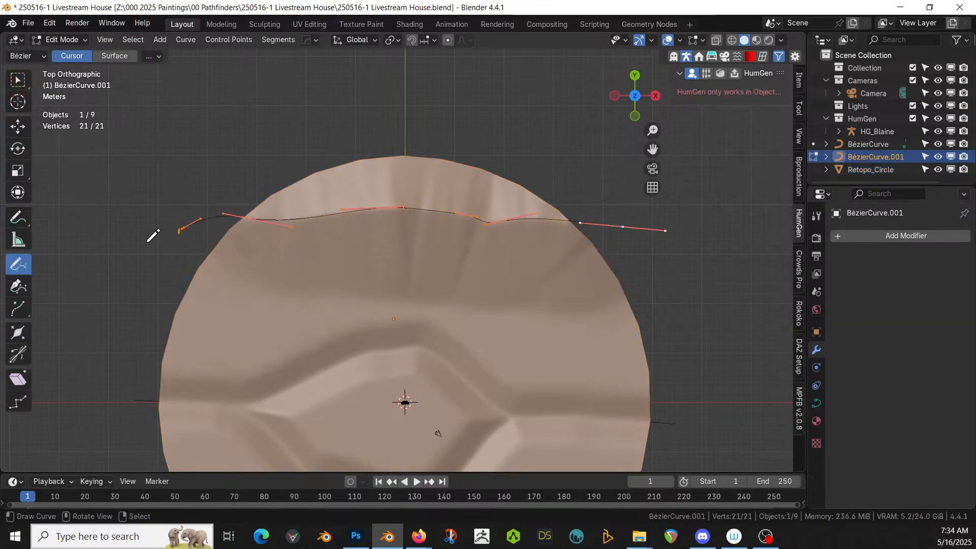
{"action": "middle_click_drag", "start_coordinate": [153, 236], "coordinate": [192, 186]}
{"action": "left_click", "coordinate": [23, 194]}
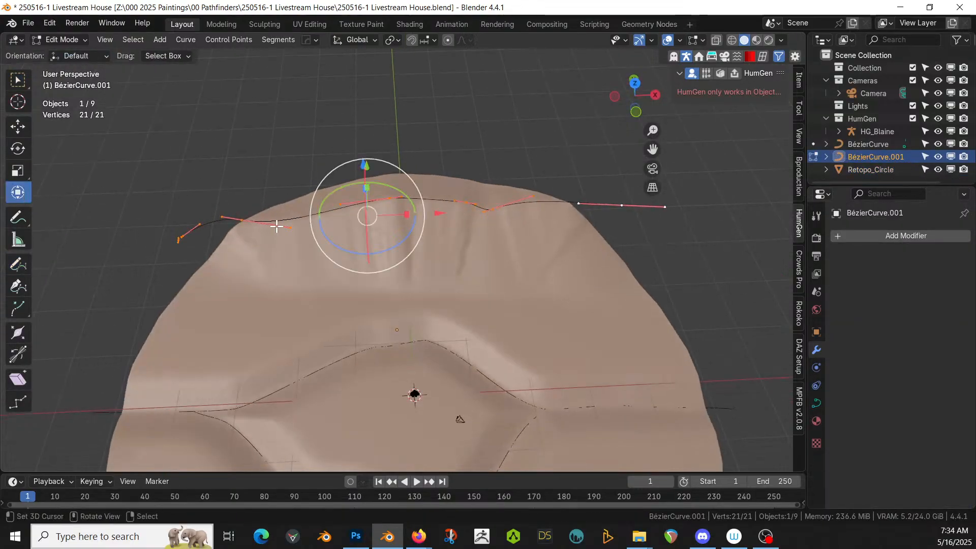
{"action": "left_click_drag", "start_coordinate": [248, 219], "coordinate": [220, 233]}
{"action": "middle_click_drag", "start_coordinate": [220, 232], "coordinate": [220, 157]}
{"action": "left_click", "coordinate": [607, 229]}
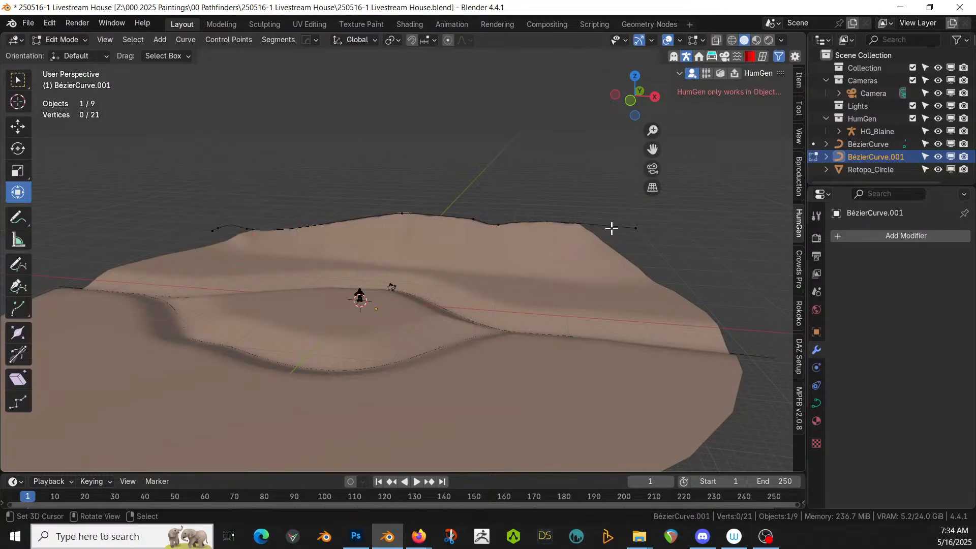
{"action": "right_click", "coordinate": [641, 231]}
{"action": "key", "text": "g"}
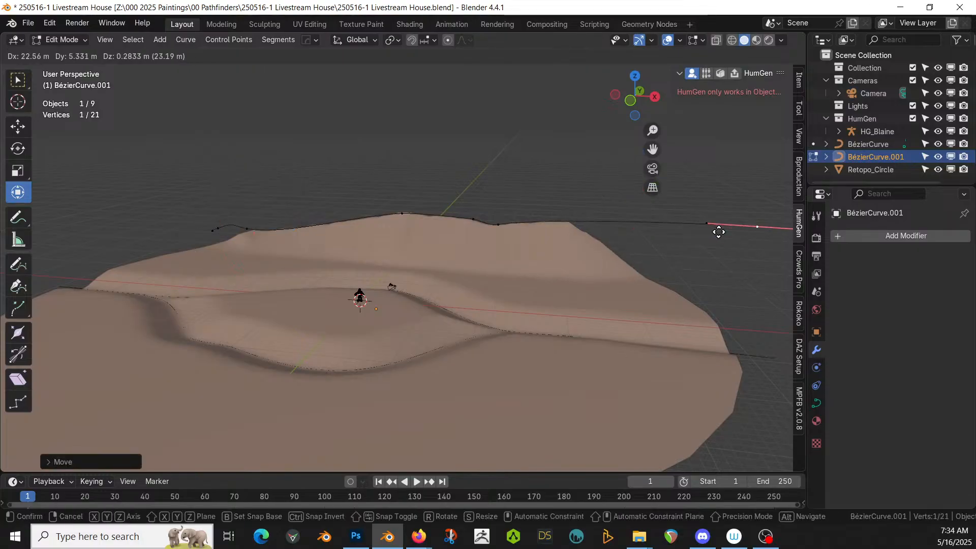
{"action": "left_click", "coordinate": [718, 232]}
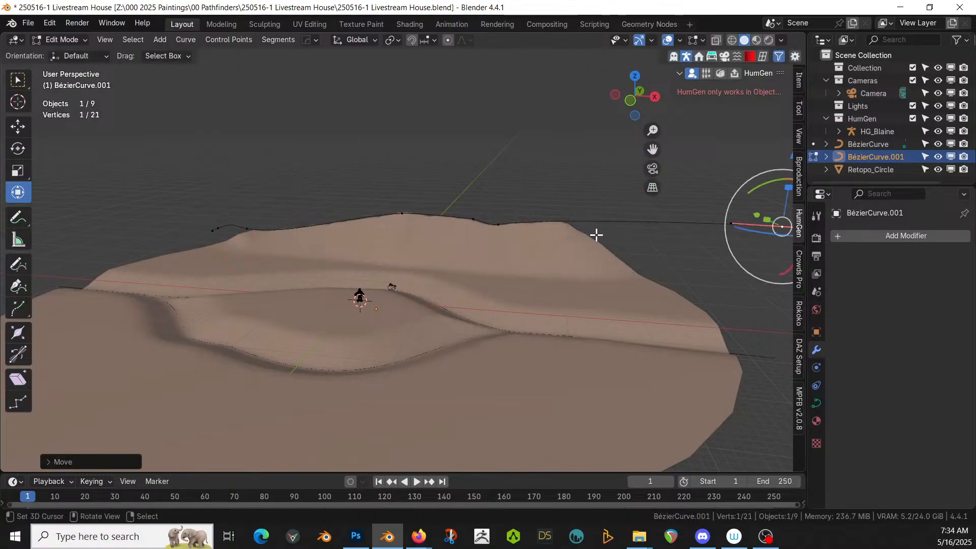
- Move the ridge curve's control point near the disc's positive X edge outward, then shift it in top view toward negative Y
{"action": "right_click", "coordinate": [496, 223]}
{"action": "key", "text": "g"}
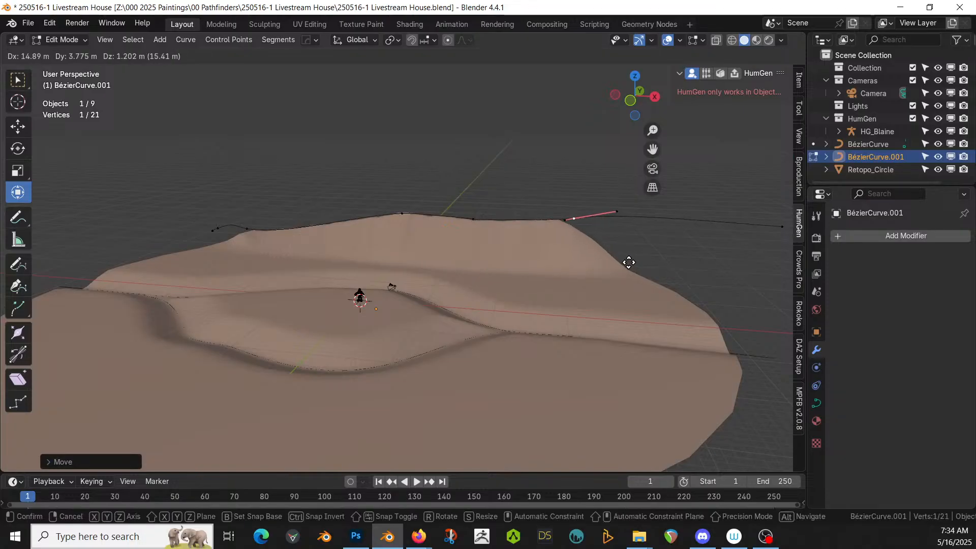
{"action": "left_click", "coordinate": [628, 262]}
{"action": "key", "text": "KP_7"}
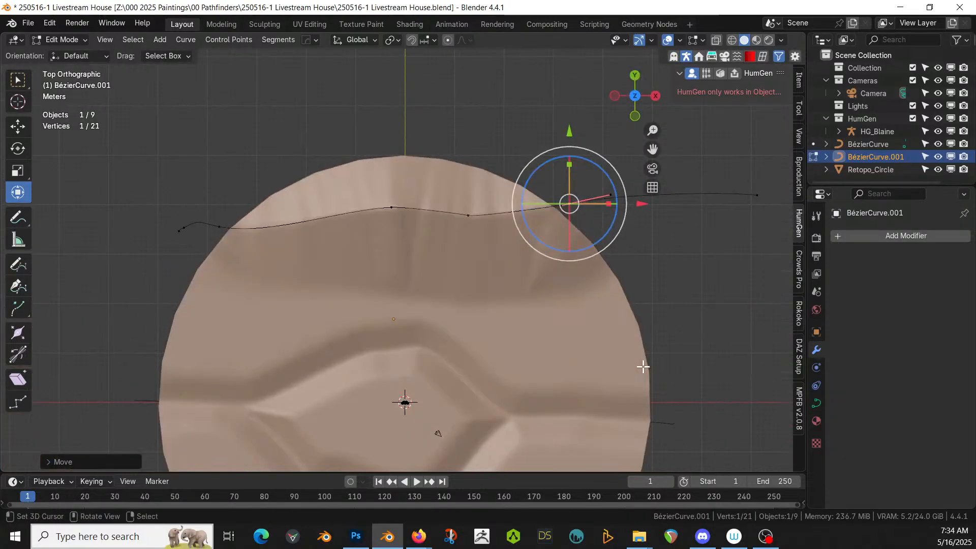
{"action": "key", "text": "g"}
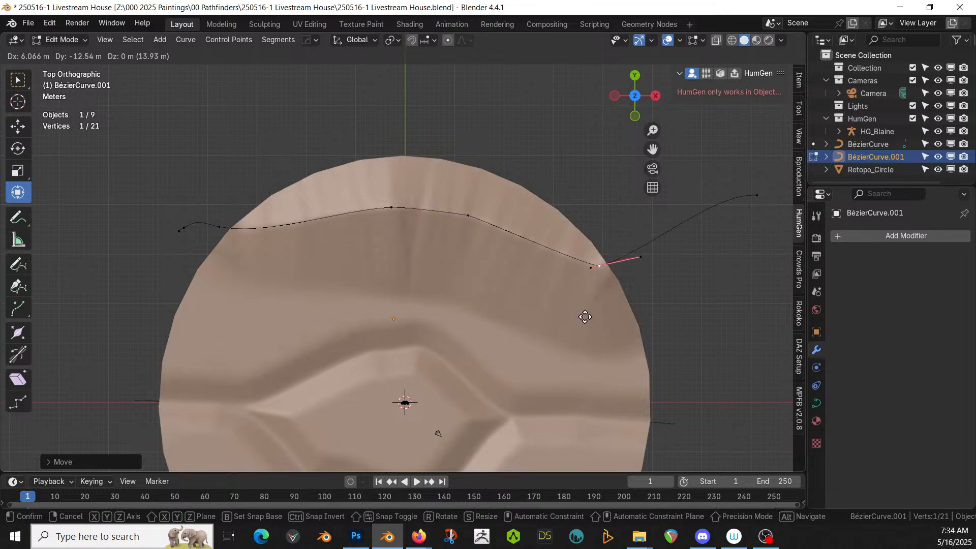
{"action": "left_click", "coordinate": [580, 321]}
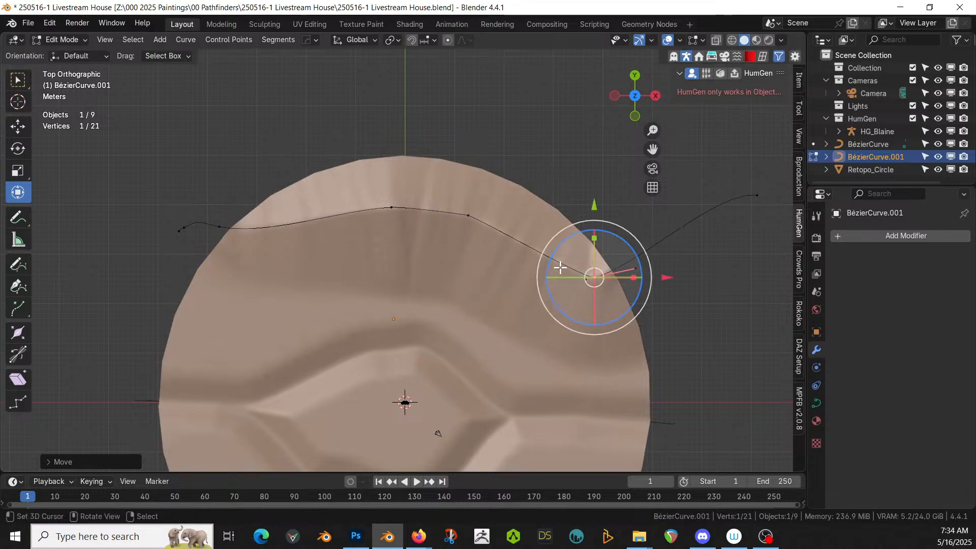
- Lower the ridge curve's point between the two peaks along the Z axis to form a dip in the ridge
{"action": "middle_click_drag", "start_coordinate": [559, 270], "coordinate": [690, 148]}
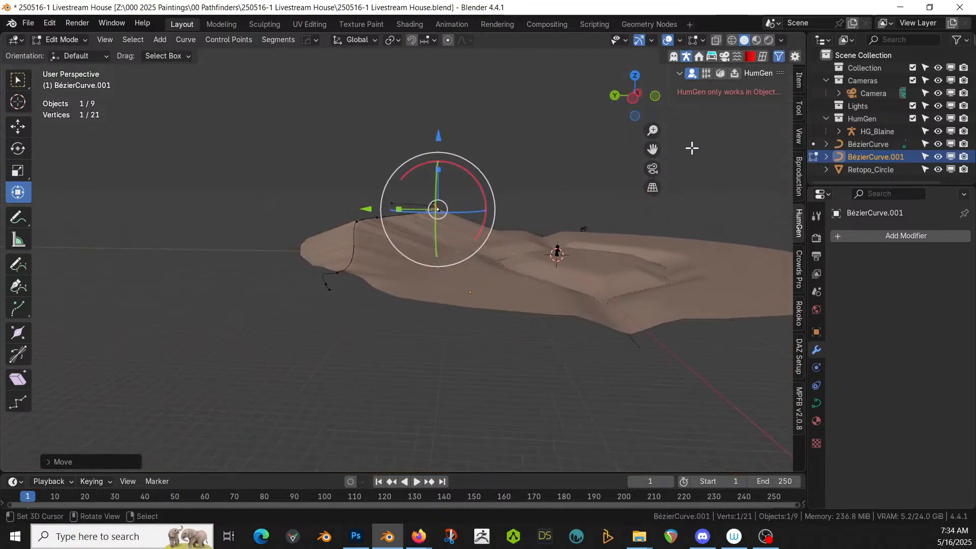
{"action": "key", "text": "g"}
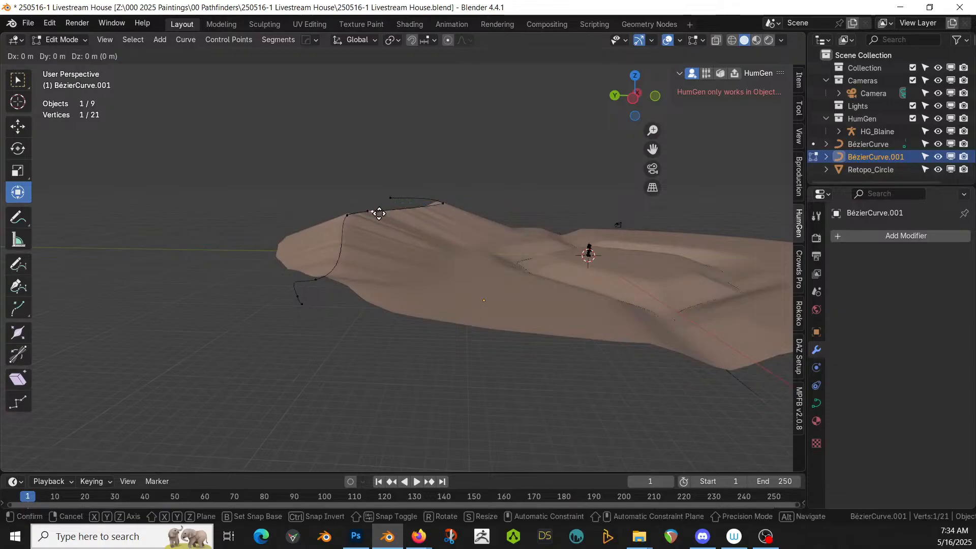
{"action": "right_click", "coordinate": [443, 209]}
{"action": "key", "text": "g"}
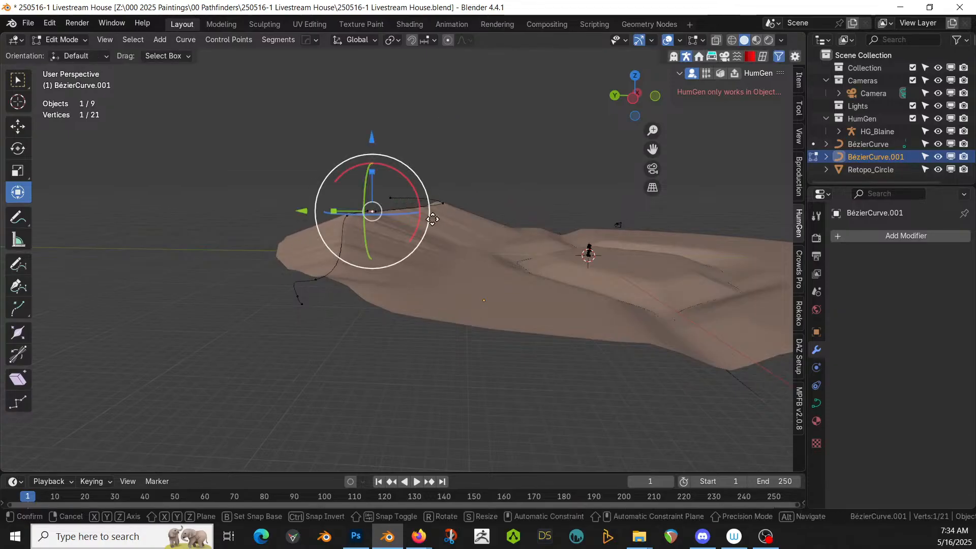
{"action": "key", "text": "z"}
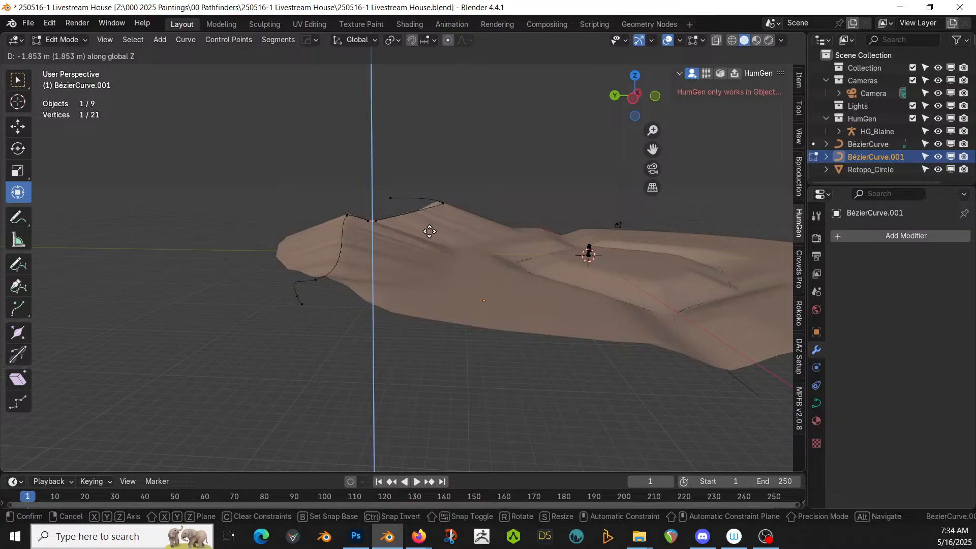
{"action": "left_click", "coordinate": [428, 239]}
{"action": "middle_click_drag", "start_coordinate": [427, 239], "coordinate": [187, 273]}
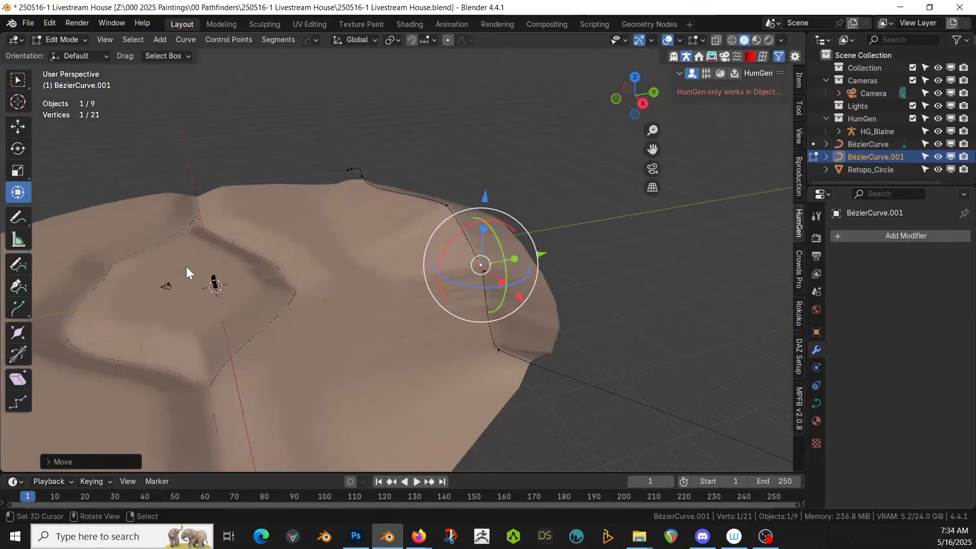
- Return to Object Mode and apply all modifiers on the ground disc
{"action": "key", "text": "Tab"}
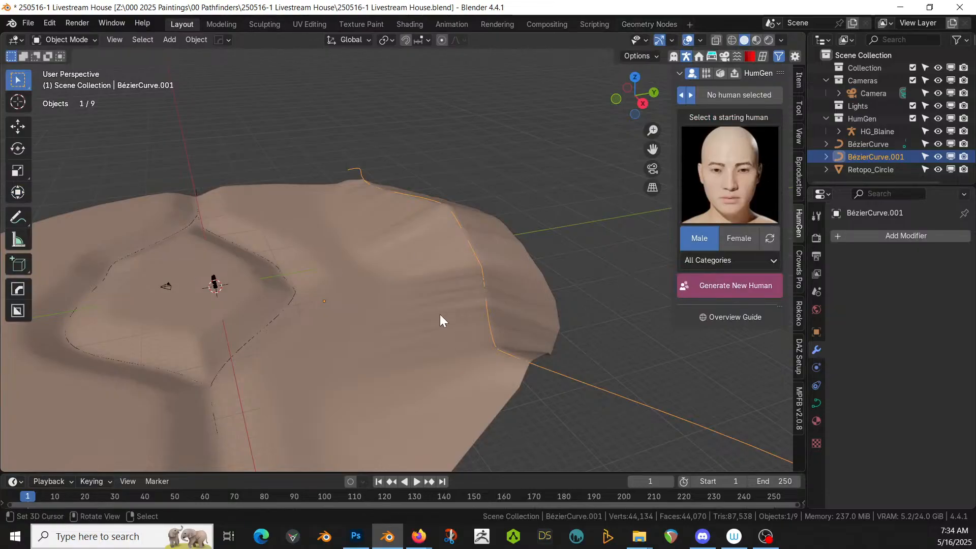
{"action": "middle_click_drag", "start_coordinate": [440, 314], "coordinate": [568, 293]}
{"action": "scroll", "coordinate": [477, 366], "scroll_direction": "down", "scroll_amount": 5}
{"action": "scroll", "coordinate": [568, 293], "scroll_direction": "up", "scroll_amount": 3}
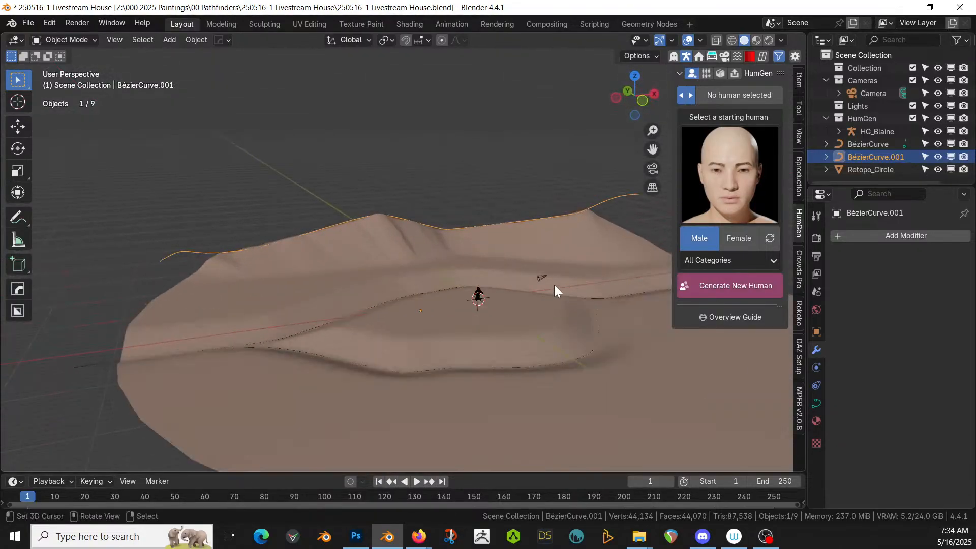
{"action": "left_click", "coordinate": [489, 303]}
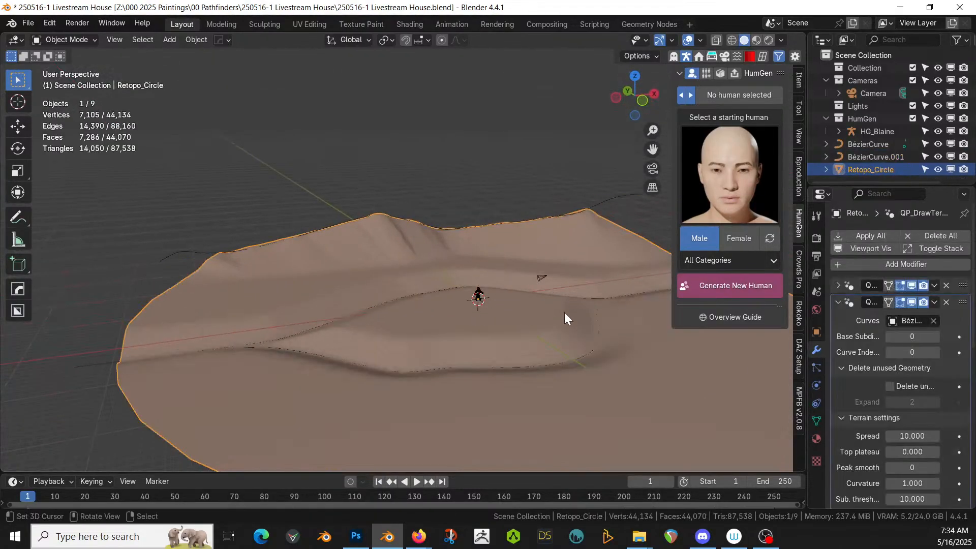
{"action": "left_click", "coordinate": [876, 236]}
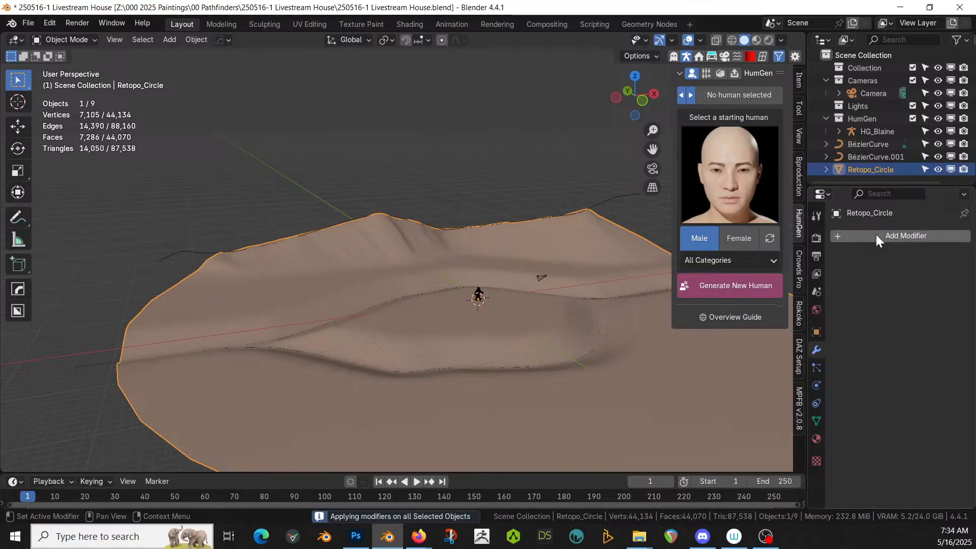
- Delete both Bézier curves from the scene
{"action": "left_click", "coordinate": [870, 155]}
{"action": "left_click", "coordinate": [871, 145], "text": "shift"}
{"action": "key", "text": "Delete"}
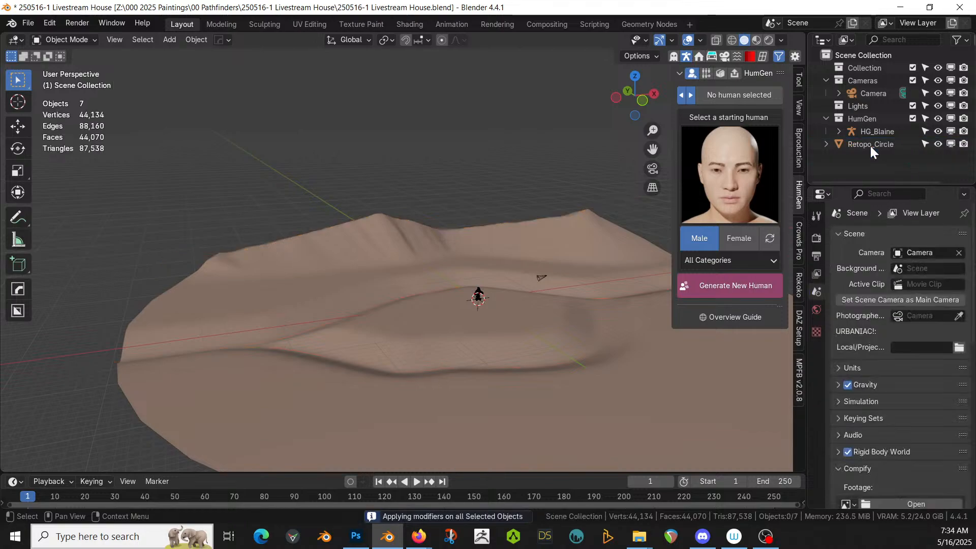
- Remesh the terrain disc with Quad Remesher using a Quad Count of 5000
{"action": "right_click", "coordinate": [355, 260]}
{"action": "key", "text": "Tab"}
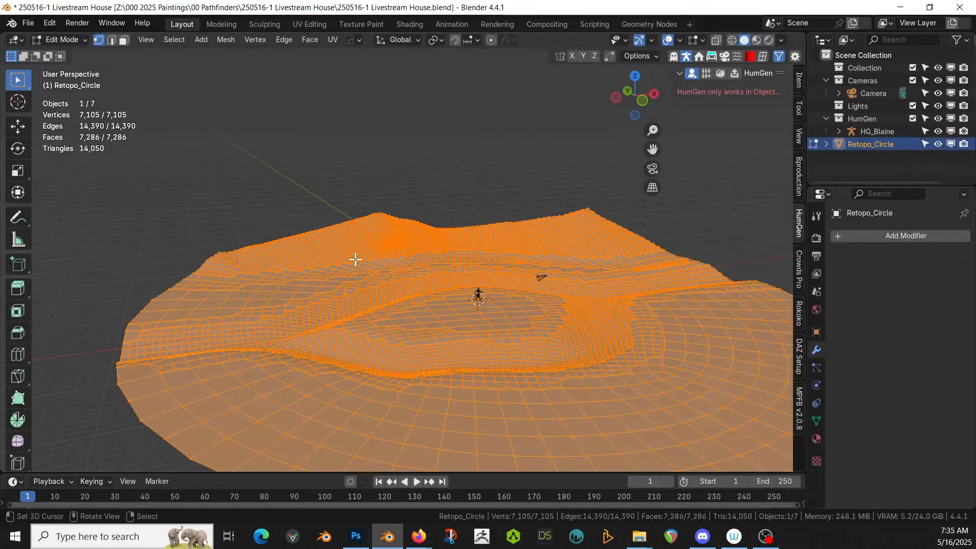
{"action": "middle_click_drag", "start_coordinate": [355, 260], "coordinate": [408, 319]}
{"action": "key", "text": "Tab"}
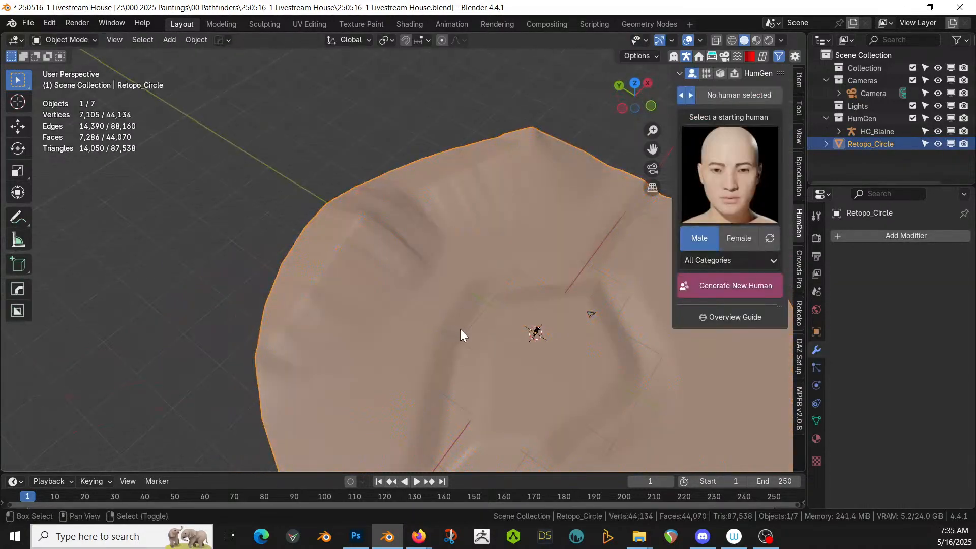
{"action": "middle_click_drag", "start_coordinate": [462, 333], "coordinate": [411, 270], "text": "shift"}
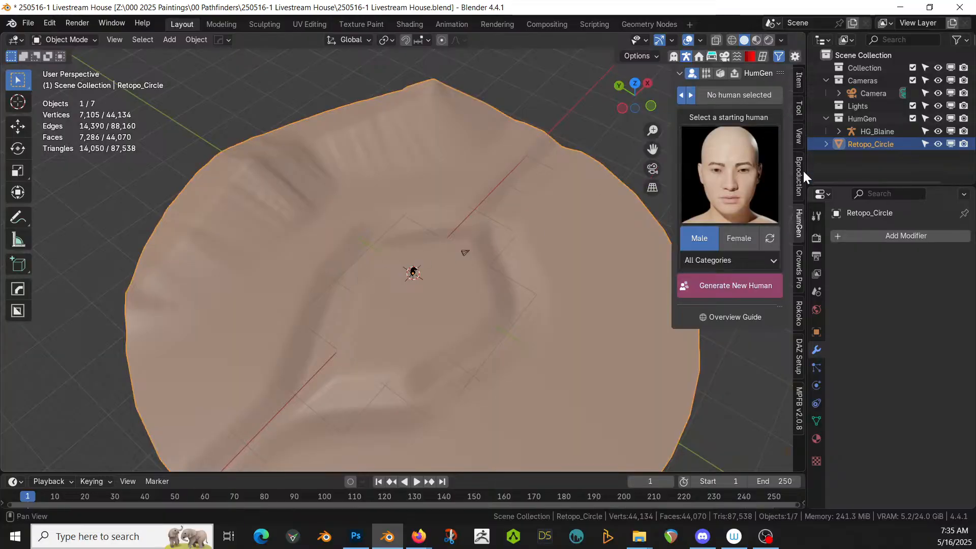
{"action": "left_click", "coordinate": [760, 57]}
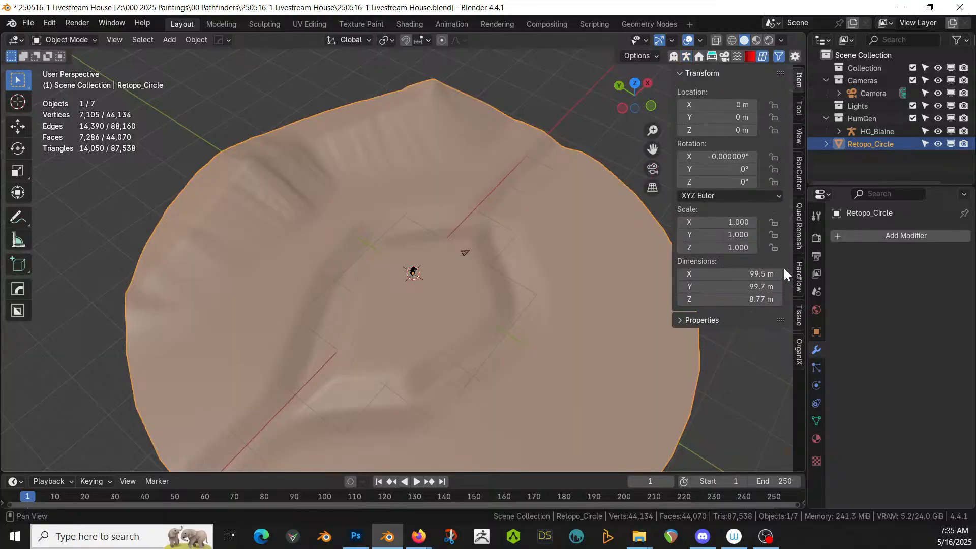
{"action": "left_click", "coordinate": [801, 220]}
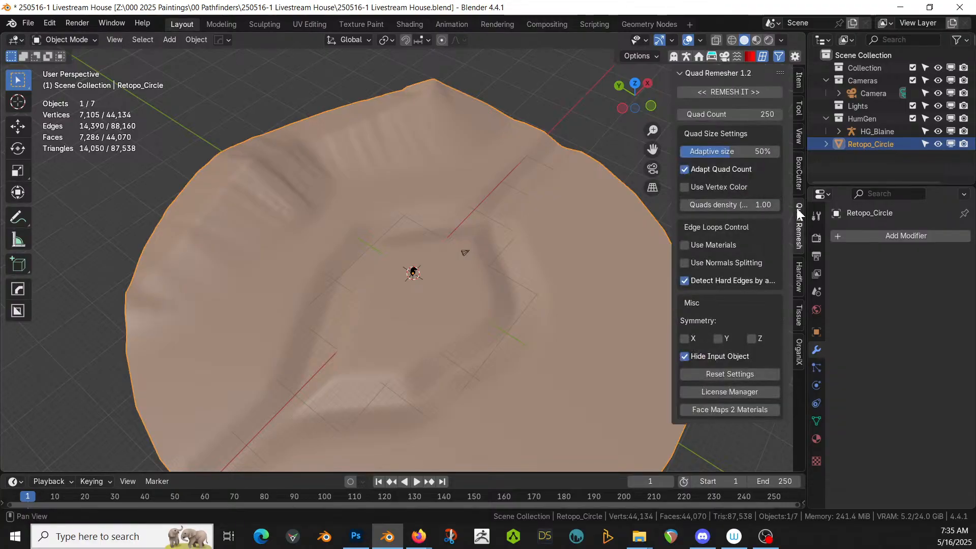
{"action": "left_click", "coordinate": [761, 114]}
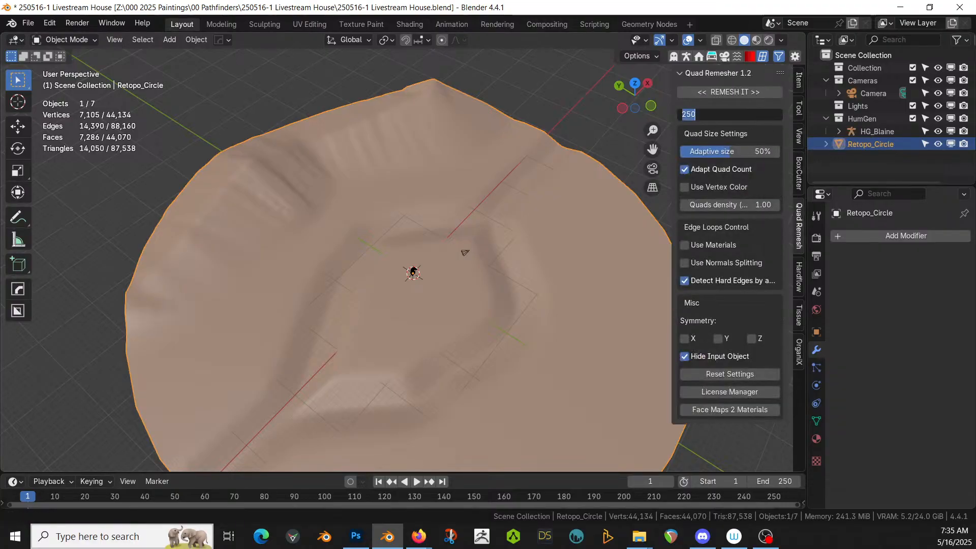
{"action": "type", "text": "5000"}
{"action": "key", "text": "Return"}
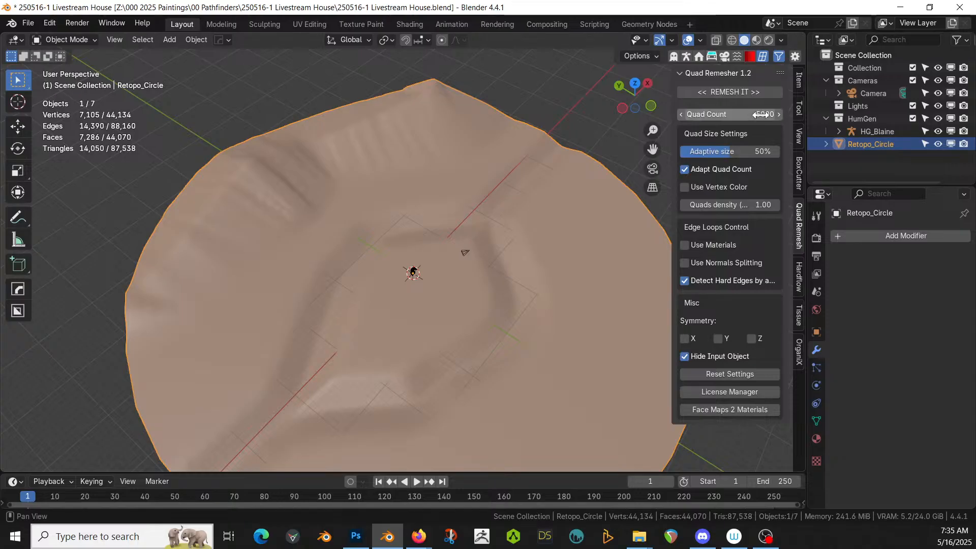
{"action": "left_click", "coordinate": [726, 93]}
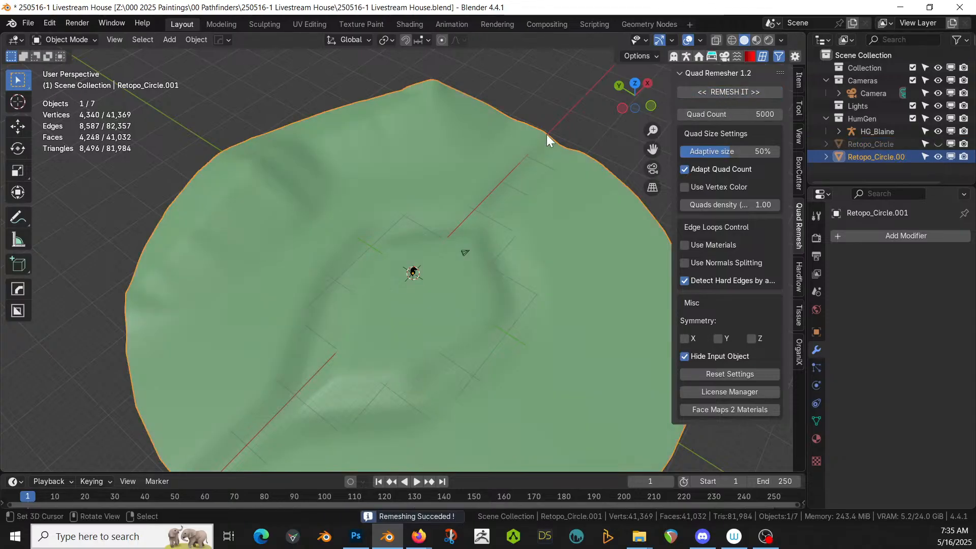
- Examine the remeshed terrain's shape and profile from the front and in perspective
{"action": "key", "text": "Tab"}
{"action": "key", "text": "Tab"}
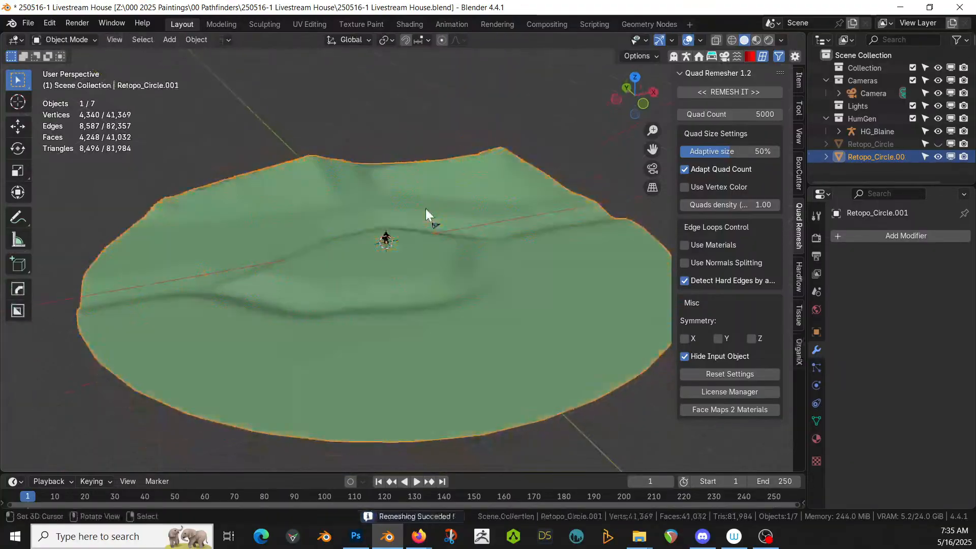
{"action": "middle_click_drag", "start_coordinate": [426, 208], "coordinate": [382, 214]}
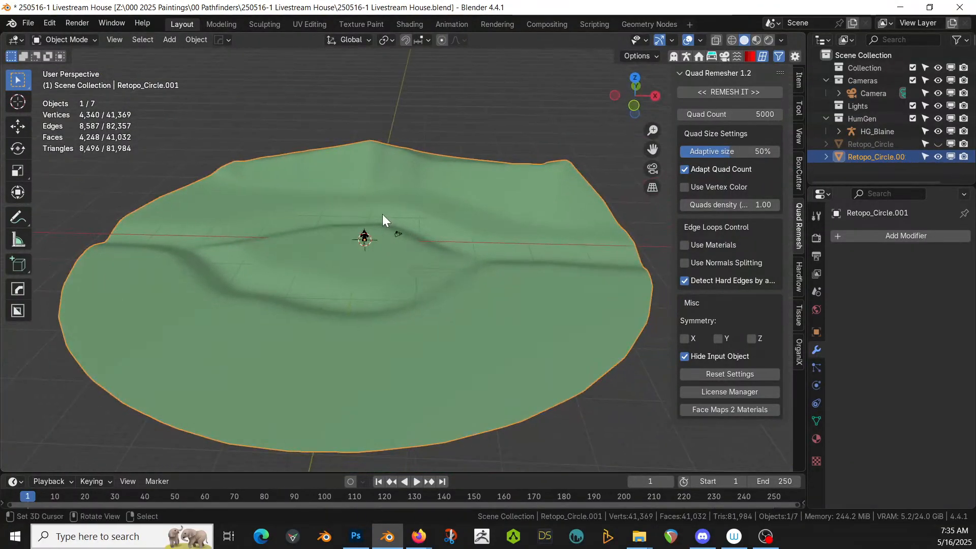
{"action": "key", "text": "KP_7"}
{"action": "key", "text": "KP_1"}
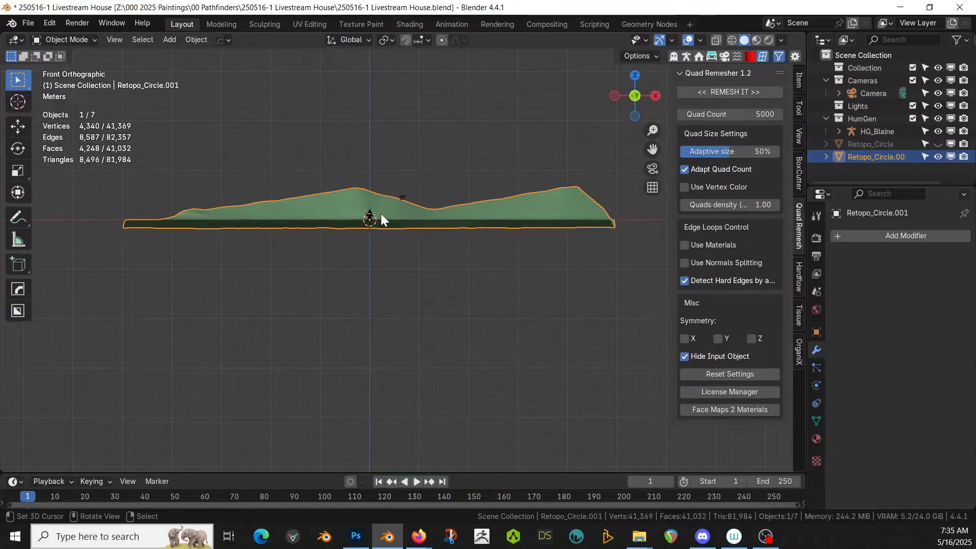
{"action": "middle_click_drag", "start_coordinate": [532, 255], "coordinate": [494, 339]}
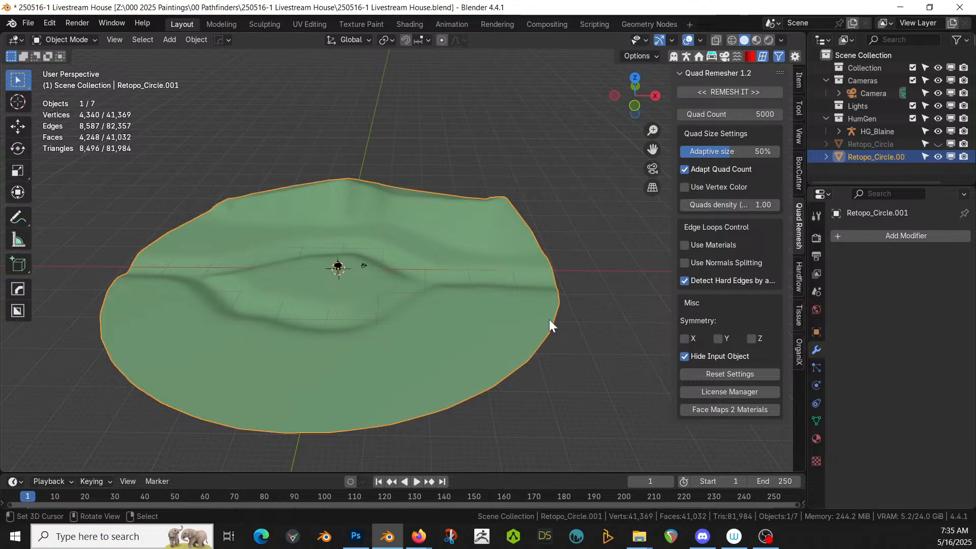
{"action": "middle_click_drag", "start_coordinate": [546, 315], "coordinate": [517, 280]}
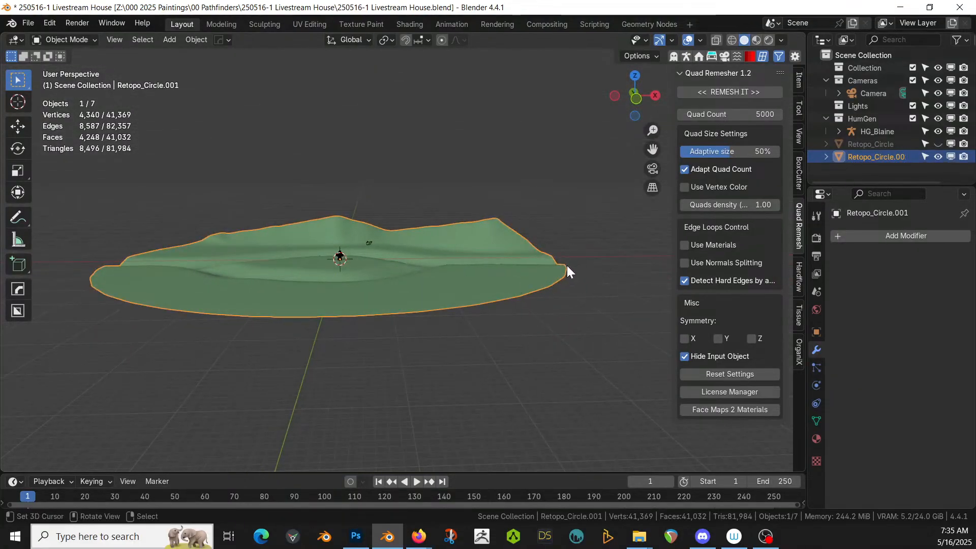
- In Edit Mode, circle-select a band of rim vertices along the remeshed terrain's positive X edge in top view
{"action": "key", "text": "Tab"}
{"action": "middle_click_drag", "start_coordinate": [566, 266], "coordinate": [553, 276]}
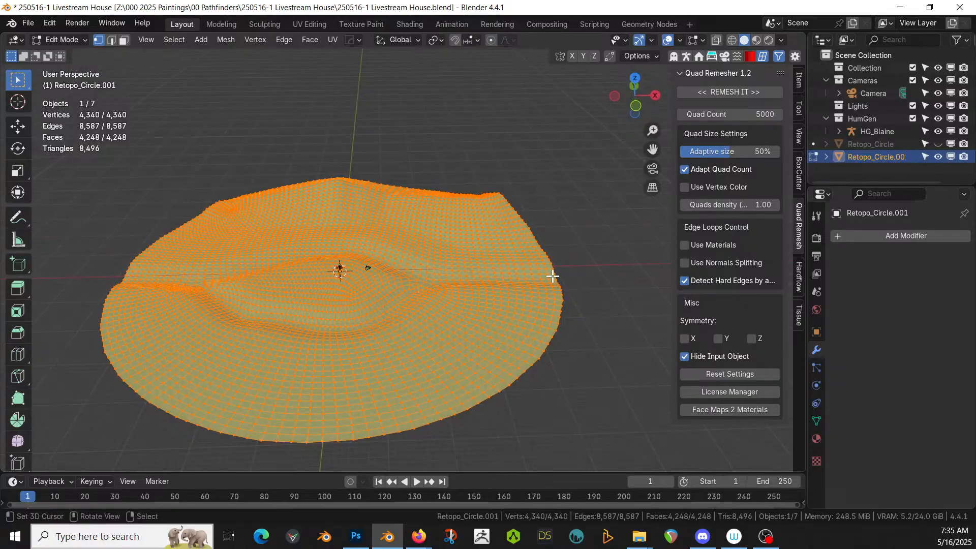
{"action": "left_click", "coordinate": [553, 275]}
{"action": "key", "text": "KP_7"}
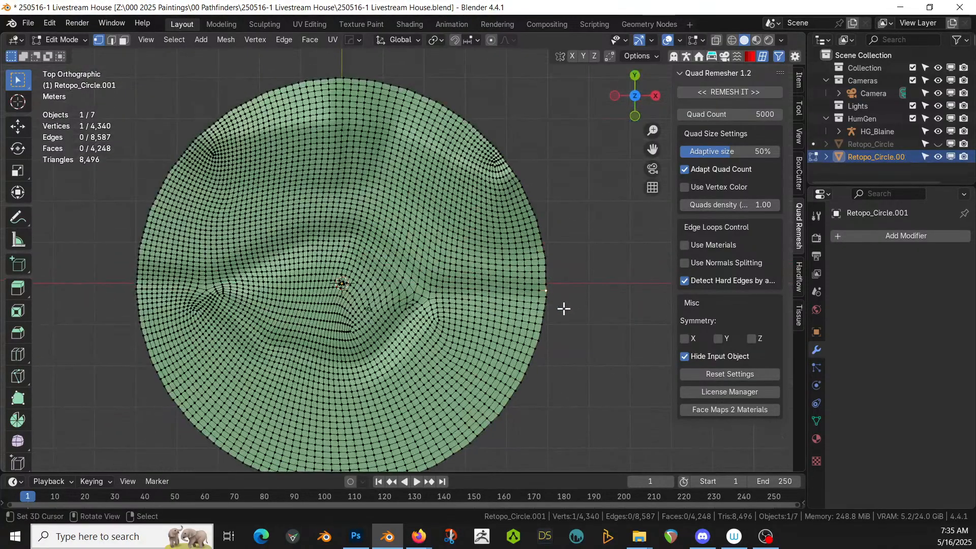
{"action": "key", "text": "c"}
{"action": "mouse_move", "coordinate": [527, 375]}
{"action": "left_mouse_down"}
{"action": "mouse_move", "coordinate": [516, 398]}
{"action": "mouse_move", "coordinate": [549, 319]}
{"action": "mouse_move", "coordinate": [529, 188]}
{"action": "mouse_move", "coordinate": [474, 130]}
{"action": "mouse_move", "coordinate": [540, 205]}
{"action": "mouse_move", "coordinate": [553, 387]}
{"action": "left_mouse_up"}
{"action": "key", "text": "Escape"}
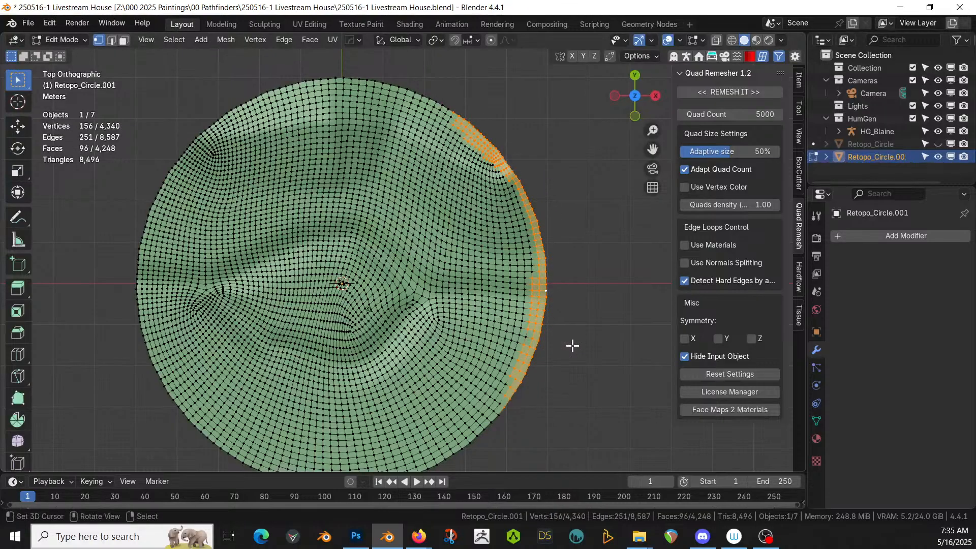
- Enable proportional editing and set its Proportional Size to 100 m
{"action": "key", "text": "o"}
{"action": "middle_click_drag", "start_coordinate": [579, 329], "coordinate": [558, 80]}
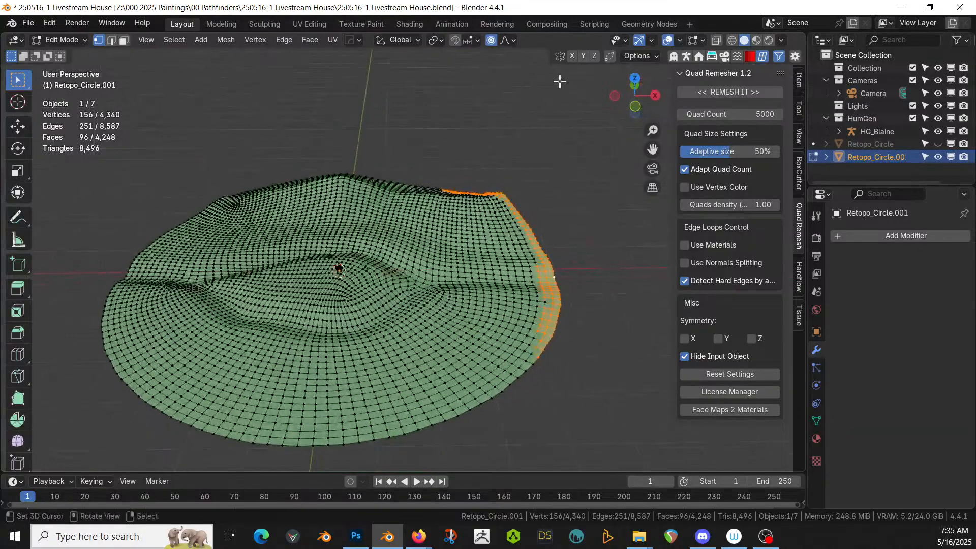
{"action": "left_click", "coordinate": [513, 38]}
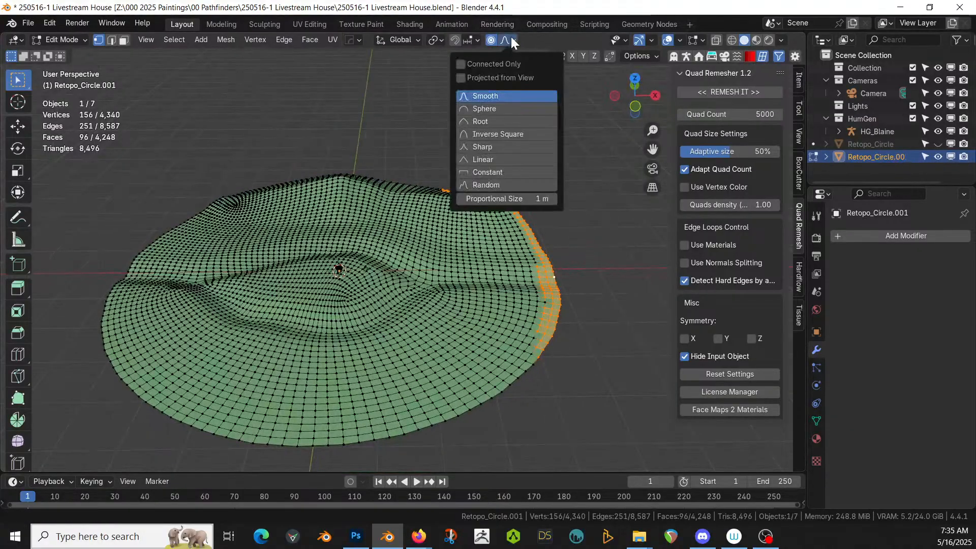
{"action": "left_click", "coordinate": [503, 198]}
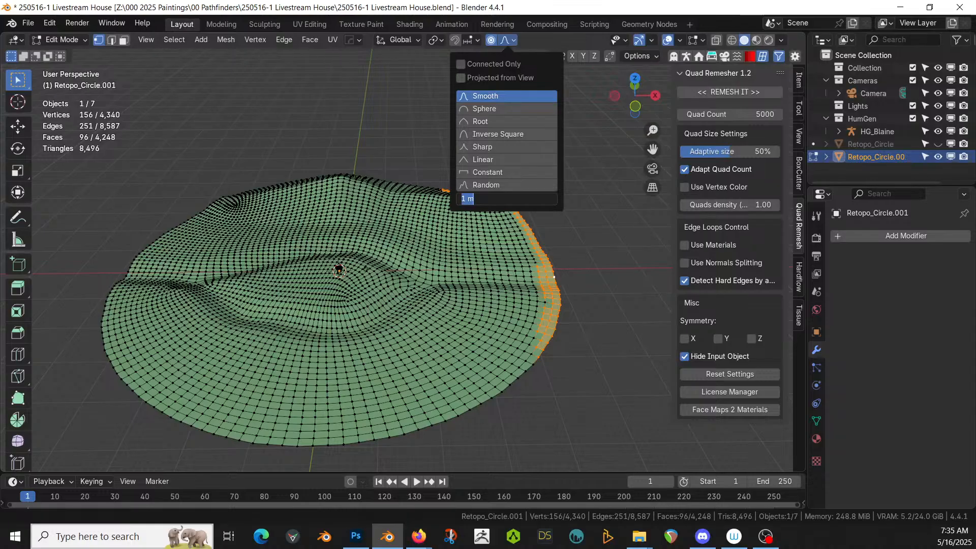
{"action": "type", "text": "100"}
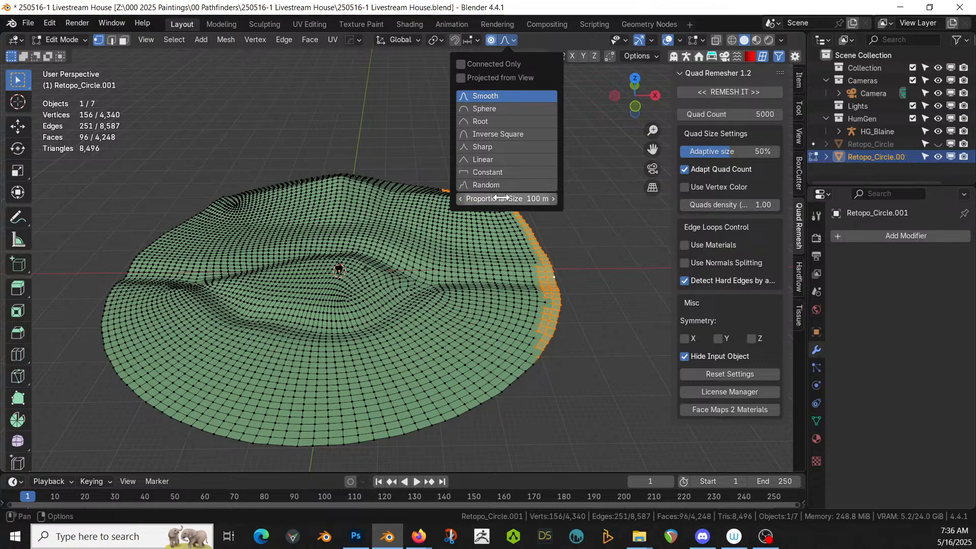
{"action": "key", "text": "Return"}
- Raise the selected rim vertices along Z with smooth proportional falloff, first by about 0.96 m and again by about 1.6 m
{"action": "middle_click_drag", "start_coordinate": [607, 326], "coordinate": [612, 294]}
{"action": "key", "text": "g"}
{"action": "key", "text": "z"}
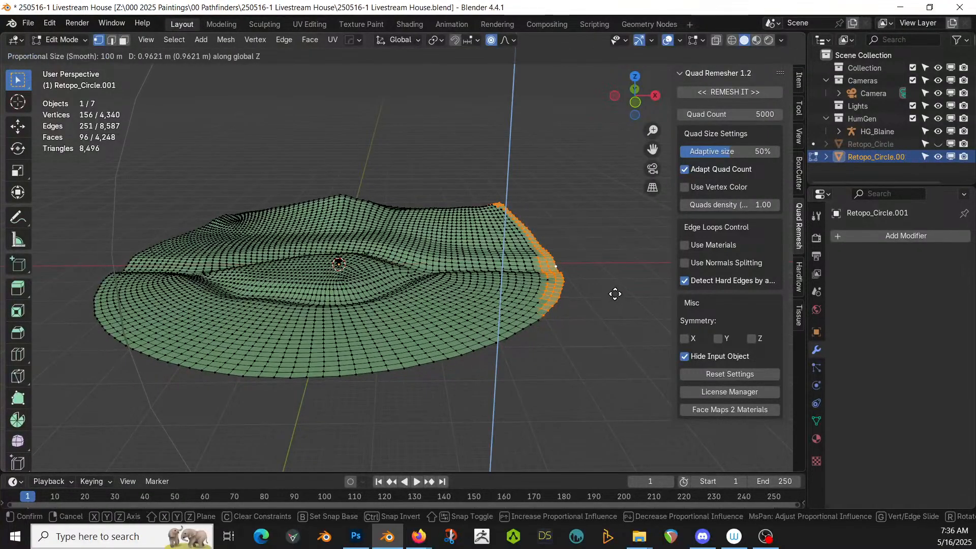
{"action": "left_click", "coordinate": [615, 294]}
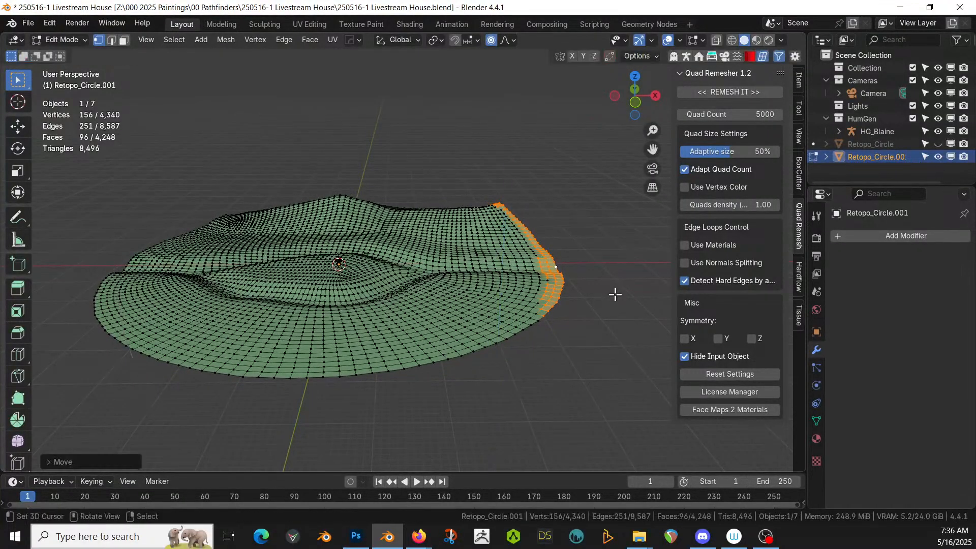
{"action": "middle_click_drag", "start_coordinate": [615, 292], "coordinate": [622, 267]}
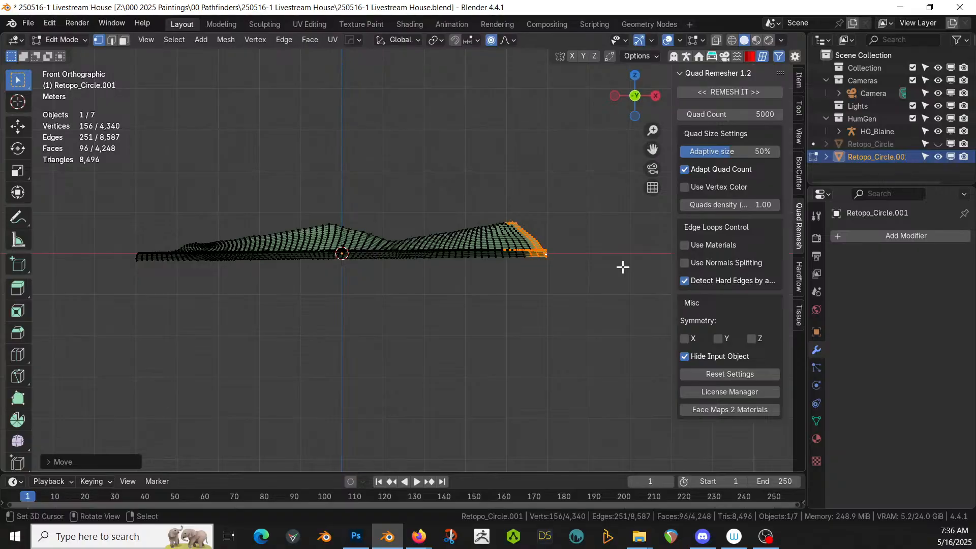
{"action": "key", "text": "g"}
{"action": "key", "text": "z"}
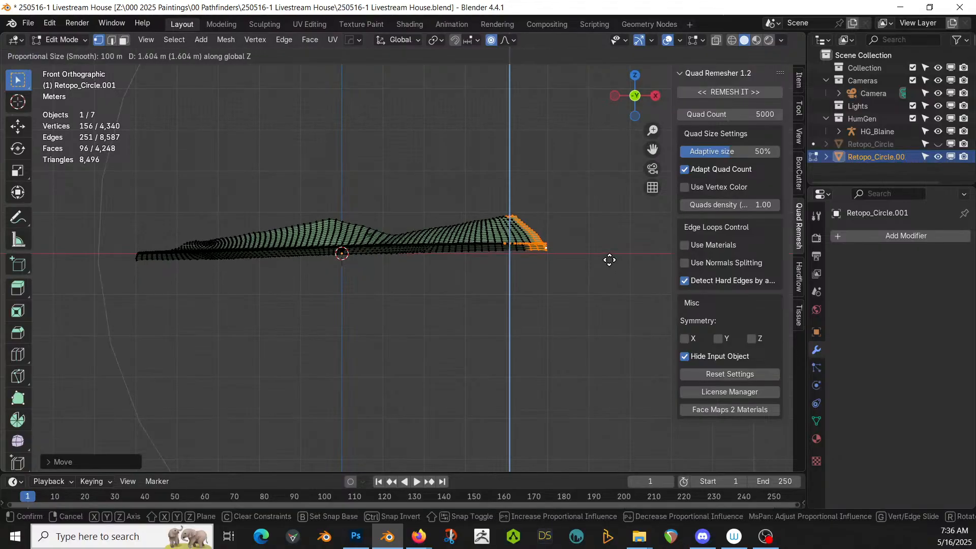
{"action": "left_click", "coordinate": [611, 260]}
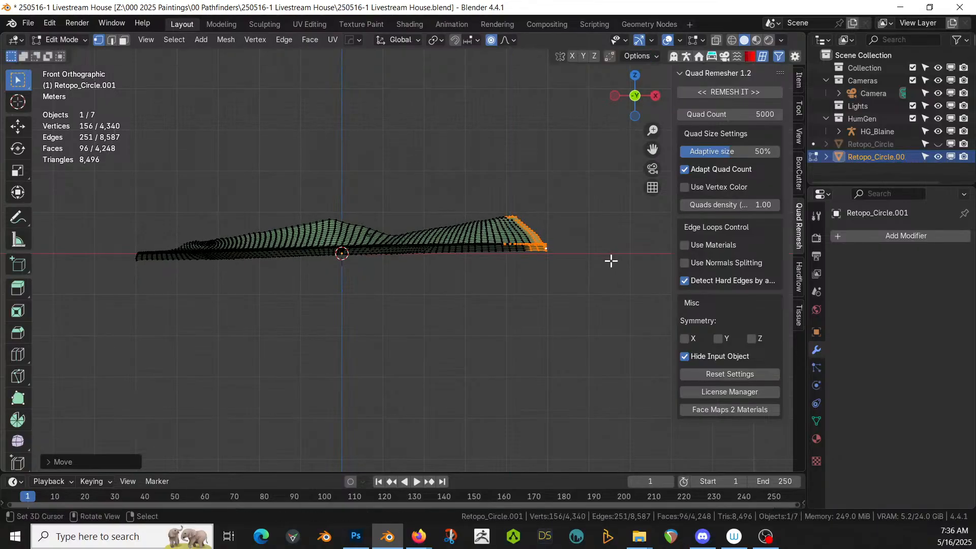
- Reduce the proportional editing size to 3 m
{"action": "middle_click_drag", "start_coordinate": [610, 259], "coordinate": [439, 334]}
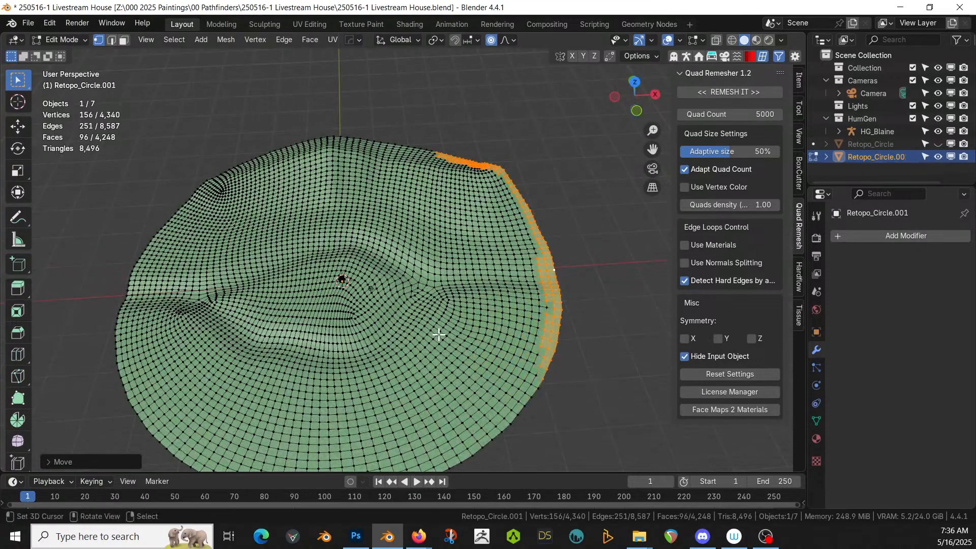
{"action": "scroll", "coordinate": [438, 334], "scroll_direction": "up", "scroll_amount": 3}
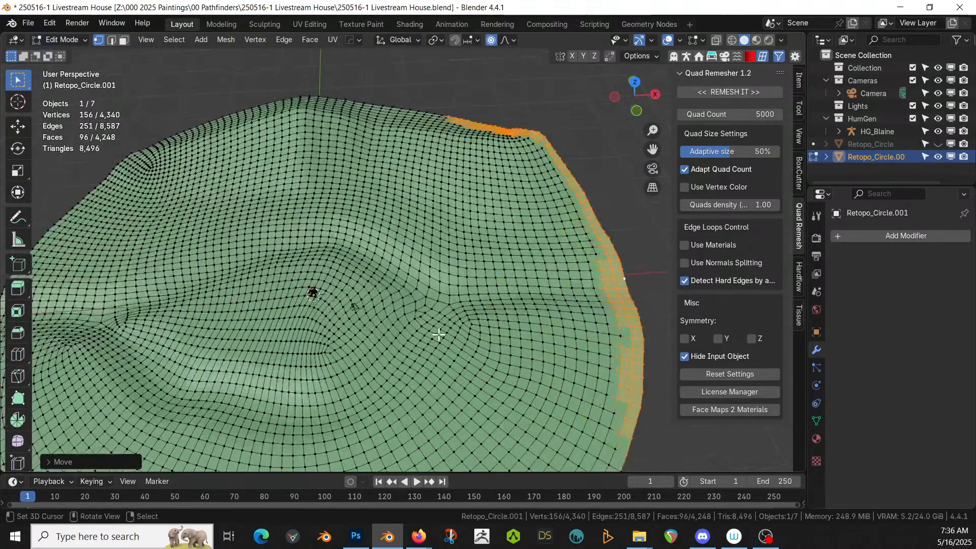
{"action": "left_click", "coordinate": [512, 39]}
{"action": "left_click", "coordinate": [504, 198]}
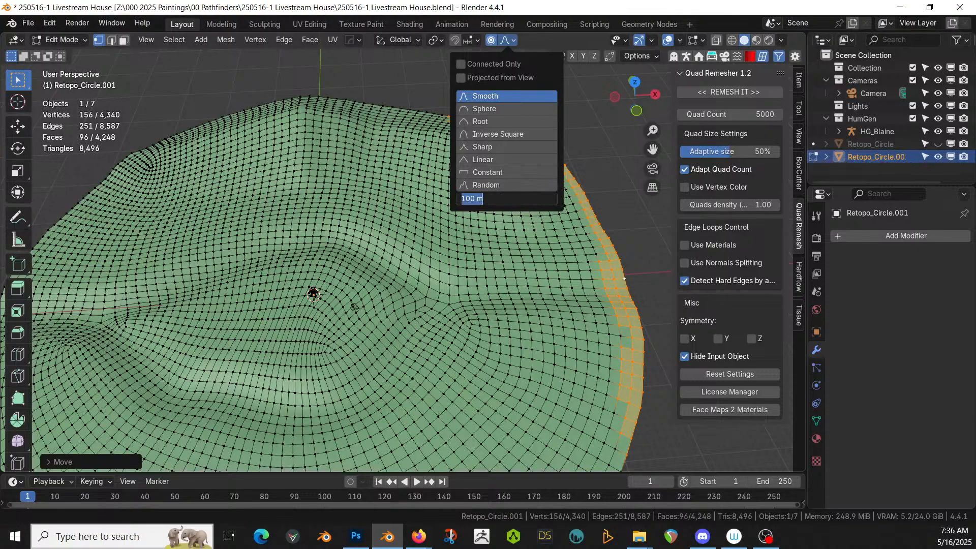
{"action": "type", "text": "2"}
{"action": "key", "text": "Return"}
{"action": "left_click", "coordinate": [505, 198]}
{"action": "key", "text": "Return"}
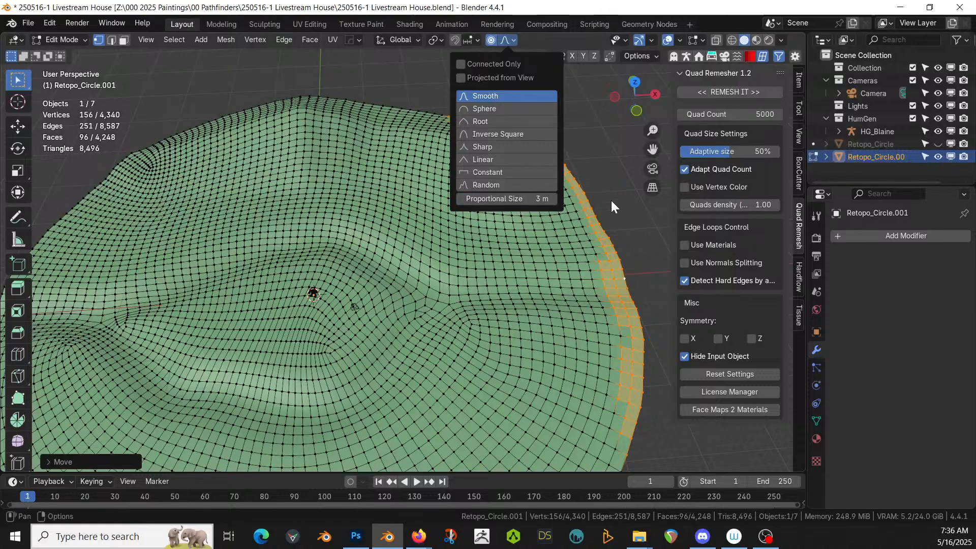
- Circle-select all vertices of the teardrop-shaped plateau around the human figure in top view
{"action": "left_click", "coordinate": [325, 307]}
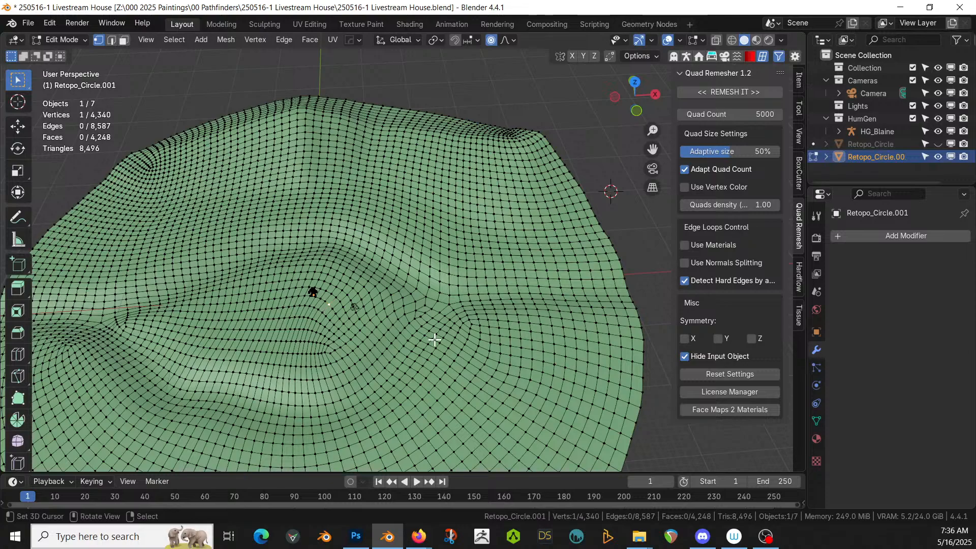
{"action": "key", "text": "KP_7"}
{"action": "key", "text": "c"}
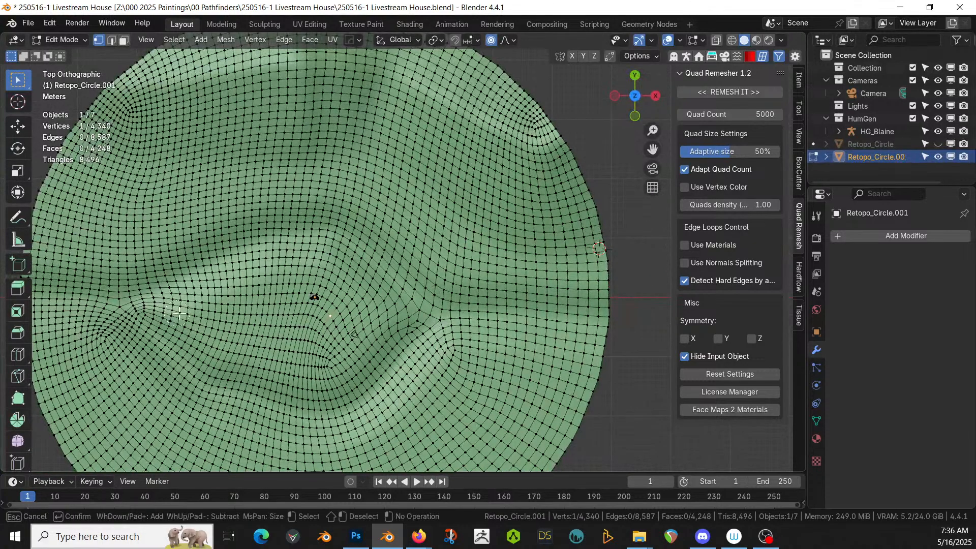
{"action": "mouse_move", "coordinate": [187, 309]}
{"action": "left_mouse_down"}
{"action": "mouse_move", "coordinate": [296, 350]}
{"action": "mouse_move", "coordinate": [360, 338]}
{"action": "mouse_move", "coordinate": [367, 291]}
{"action": "mouse_move", "coordinate": [305, 257]}
{"action": "mouse_move", "coordinate": [199, 300]}
{"action": "left_mouse_up"}
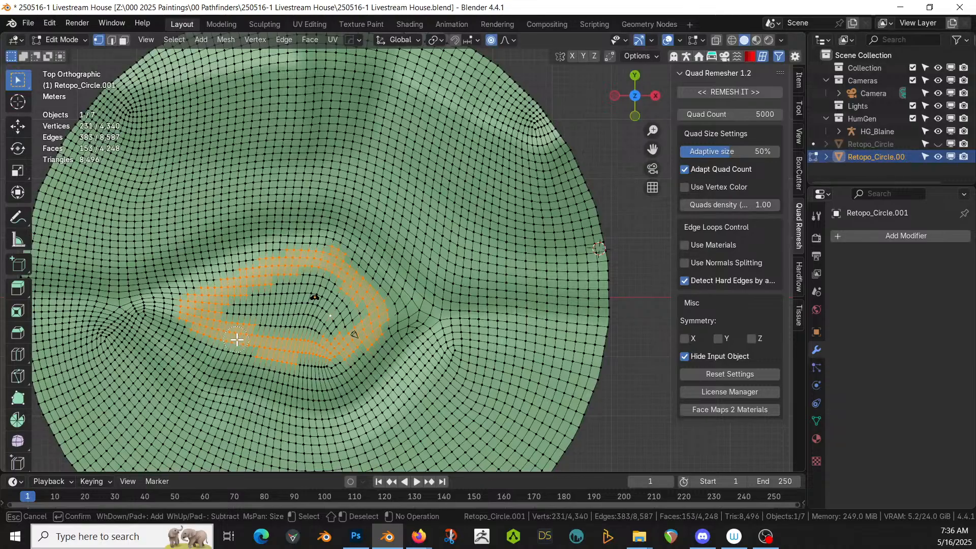
{"action": "mouse_move", "coordinate": [237, 339]}
{"action": "left_mouse_down"}
{"action": "mouse_move", "coordinate": [307, 355]}
{"action": "mouse_move", "coordinate": [338, 337]}
{"action": "mouse_move", "coordinate": [352, 308]}
{"action": "mouse_move", "coordinate": [254, 295]}
{"action": "mouse_move", "coordinate": [287, 319]}
{"action": "mouse_move", "coordinate": [349, 311]}
{"action": "mouse_move", "coordinate": [303, 292]}
{"action": "mouse_move", "coordinate": [301, 345]}
{"action": "mouse_move", "coordinate": [282, 373]}
{"action": "mouse_move", "coordinate": [334, 337]}
{"action": "left_mouse_up"}
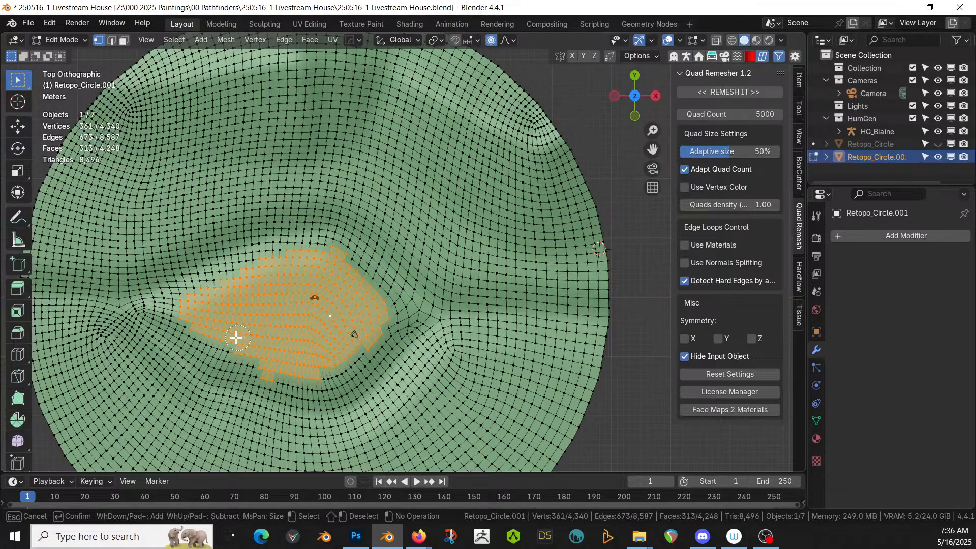
{"action": "mouse_move", "coordinate": [235, 338]}
{"action": "left_mouse_down"}
{"action": "mouse_move", "coordinate": [192, 326]}
{"action": "mouse_move", "coordinate": [258, 355]}
{"action": "left_mouse_up"}
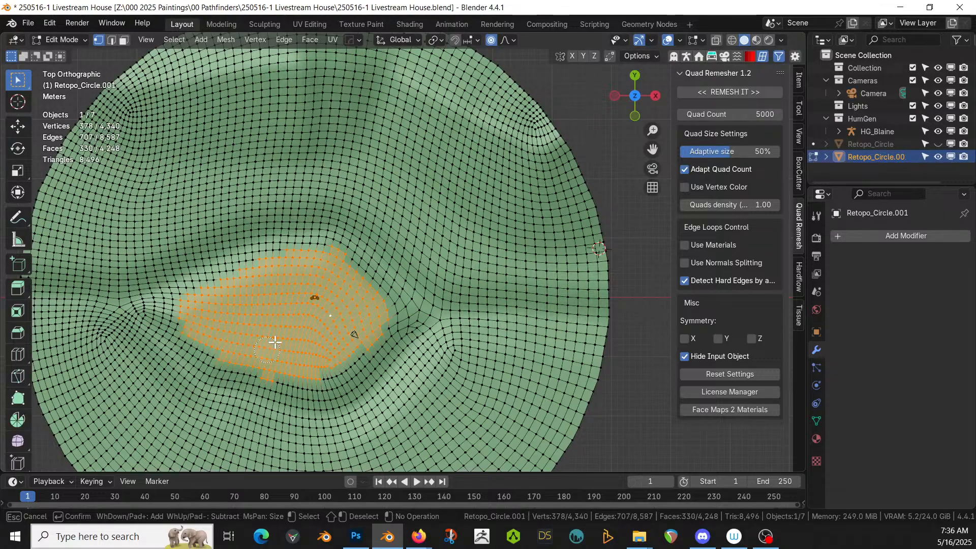
{"action": "key", "text": "Escape"}
- Flatten the selected plateau by scaling it to 0 along Z with proportional editing
{"action": "middle_click_drag", "start_coordinate": [334, 320], "coordinate": [410, 198]}
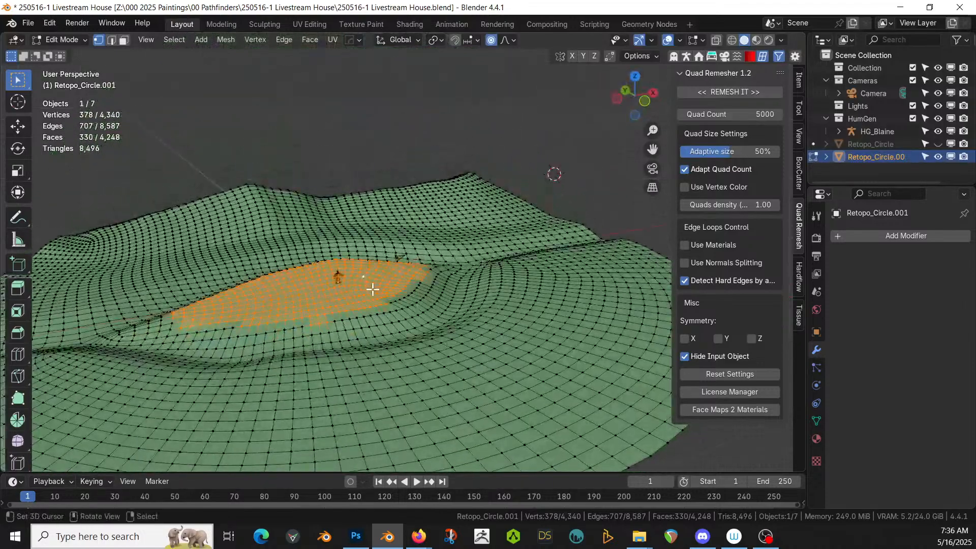
{"action": "key", "text": "s"}
{"action": "key", "text": "z"}
{"action": "key", "text": "0"}
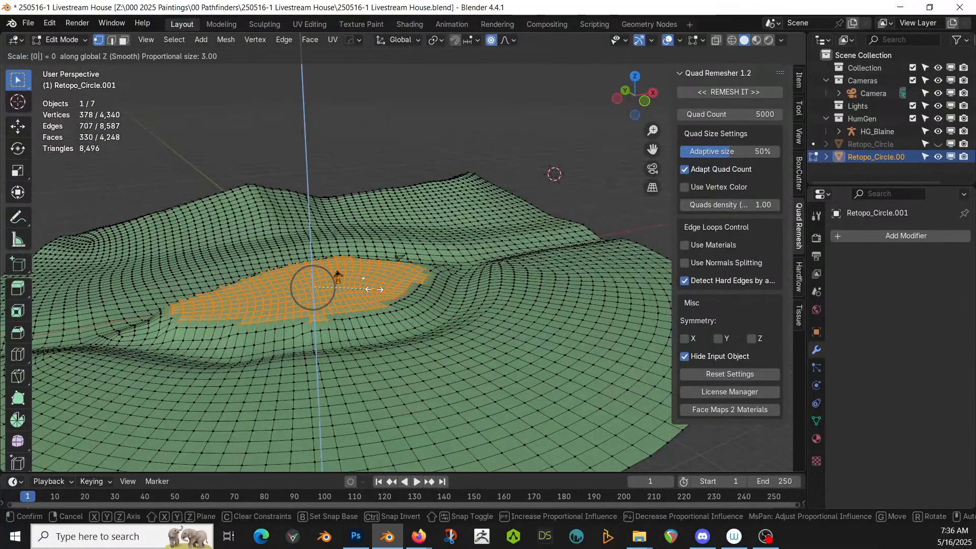
{"action": "key", "text": "Return"}
{"action": "middle_click_drag", "start_coordinate": [479, 312], "coordinate": [457, 291]}
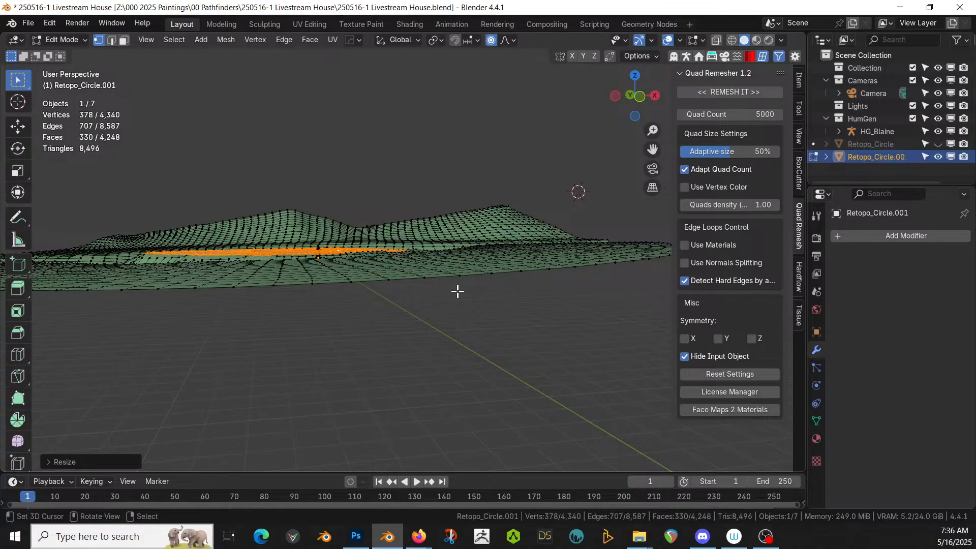
{"action": "middle_click_drag", "start_coordinate": [357, 260], "coordinate": [418, 267]}
- Return to Object Mode, check the terrain's profile from the front and save the file
{"action": "key", "text": "Tab"}
{"action": "key", "text": "KP_1"}
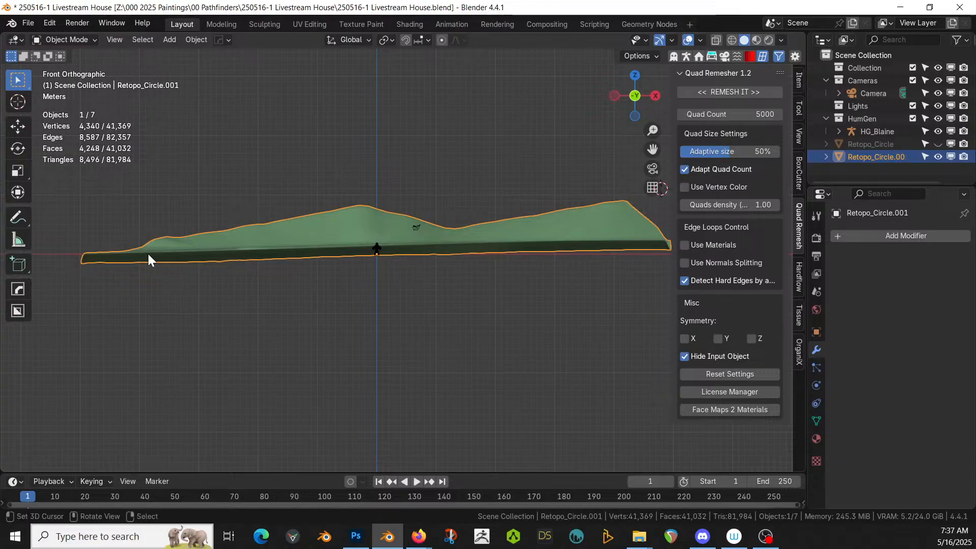
{"action": "middle_click_drag", "start_coordinate": [235, 273], "coordinate": [344, 303]}
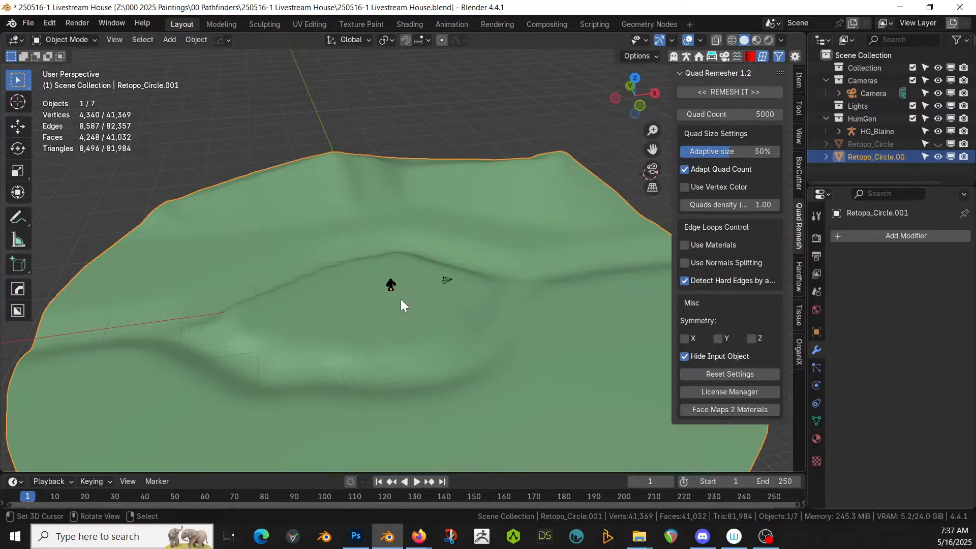
{"action": "key", "text": "ctrl+s"}
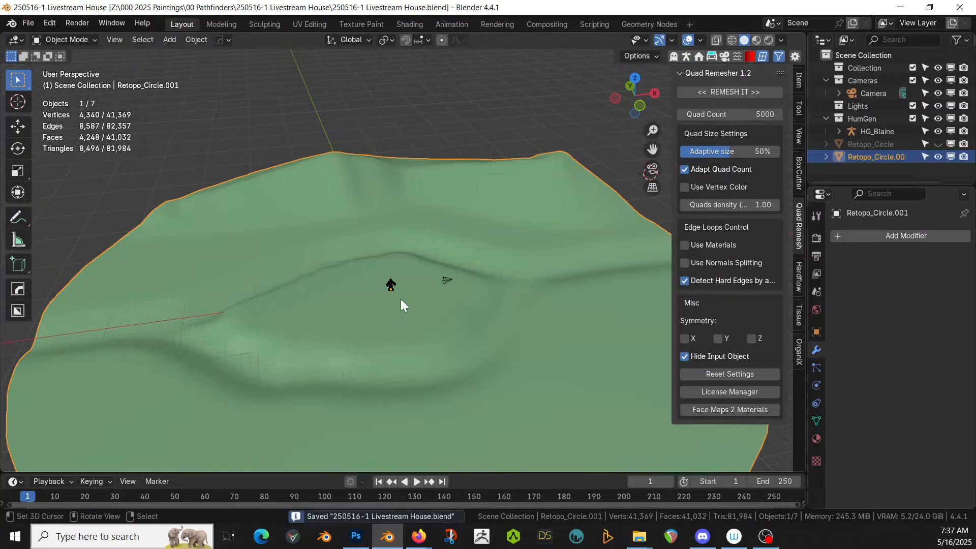
- Add the Terrainer_Base terrain modifier to the remeshed terrain
{"action": "middle_click_drag", "start_coordinate": [400, 299], "coordinate": [508, 273]}
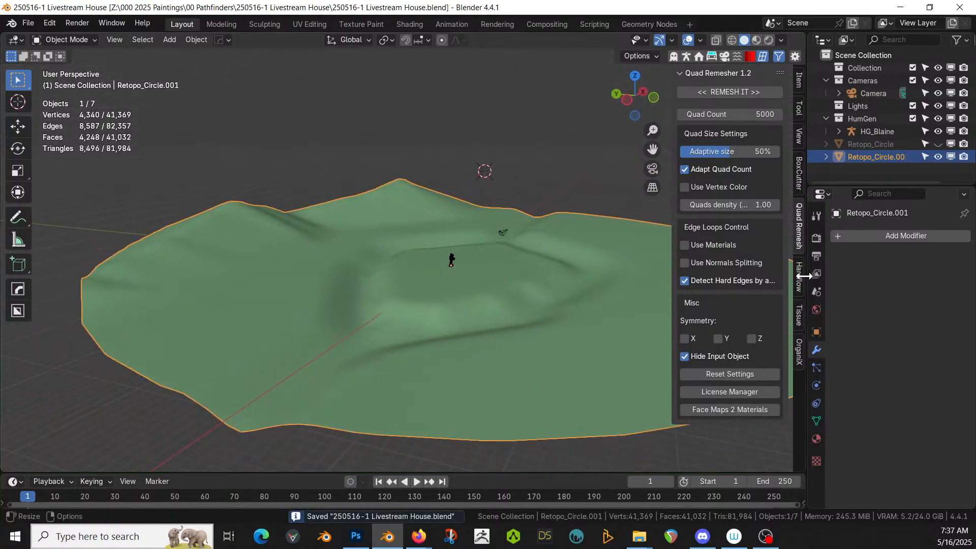
{"action": "left_click", "coordinate": [879, 236]}
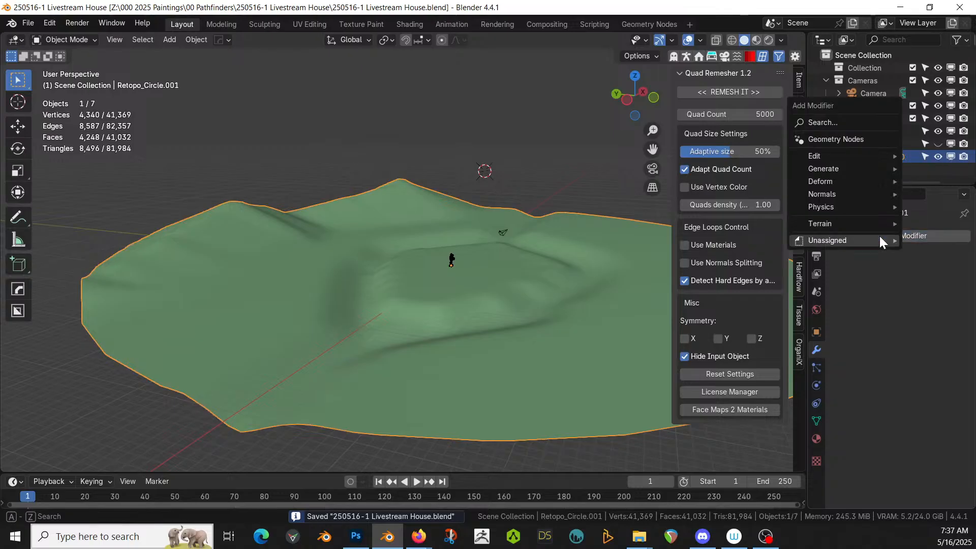
{"action": "mouse_move", "coordinate": [866, 224]}
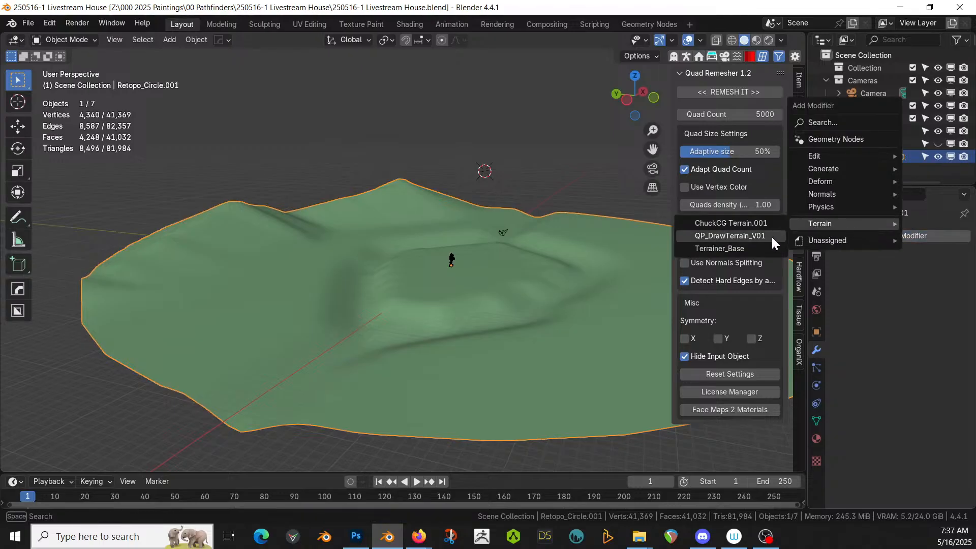
{"action": "left_click", "coordinate": [738, 253]}
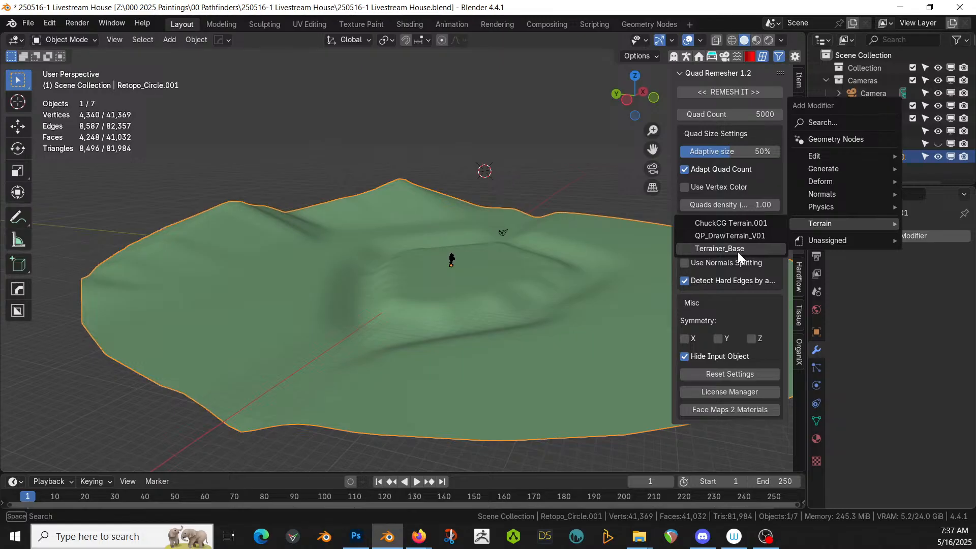
{"action": "middle_click_drag", "start_coordinate": [447, 260], "coordinate": [358, 303]}
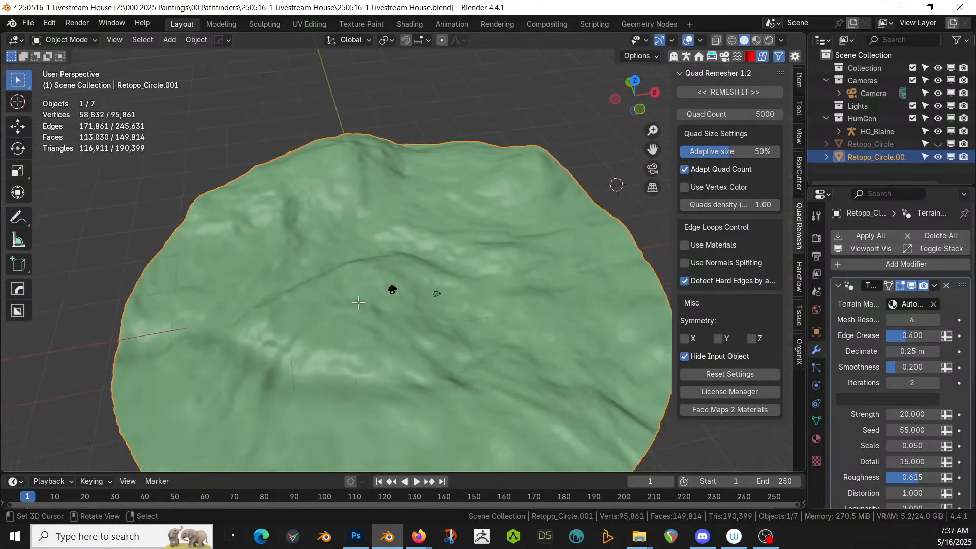
- In Edit Mode, create a vertex group named Detail and assign the selected plateau vertices to it
{"action": "key", "text": "Tab"}
{"action": "middle_click_drag", "start_coordinate": [430, 303], "coordinate": [436, 283]}
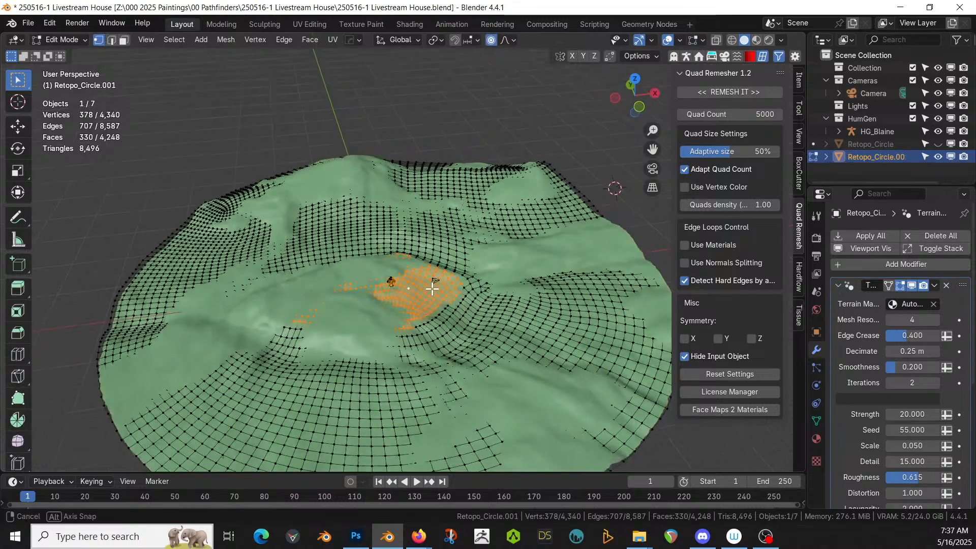
{"action": "left_click", "coordinate": [817, 421]}
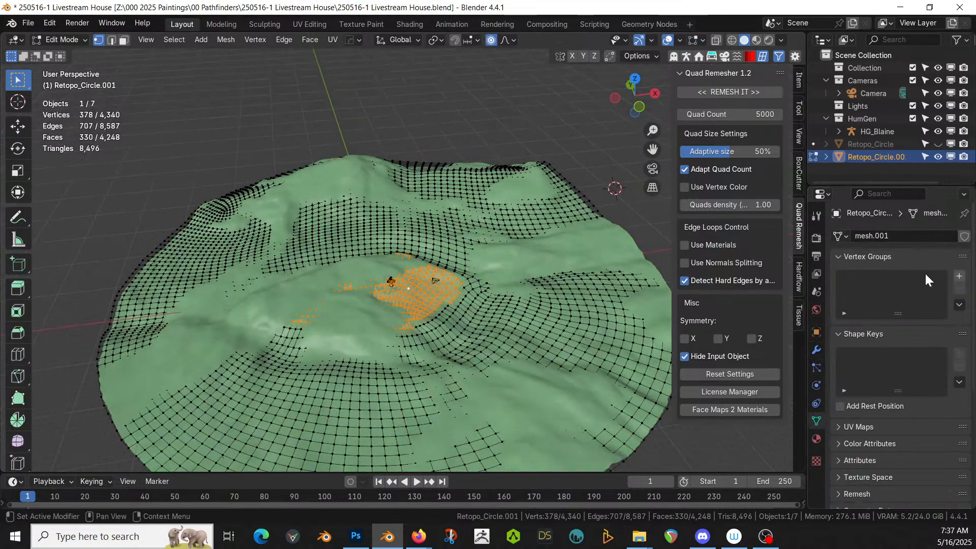
{"action": "left_click", "coordinate": [957, 277]}
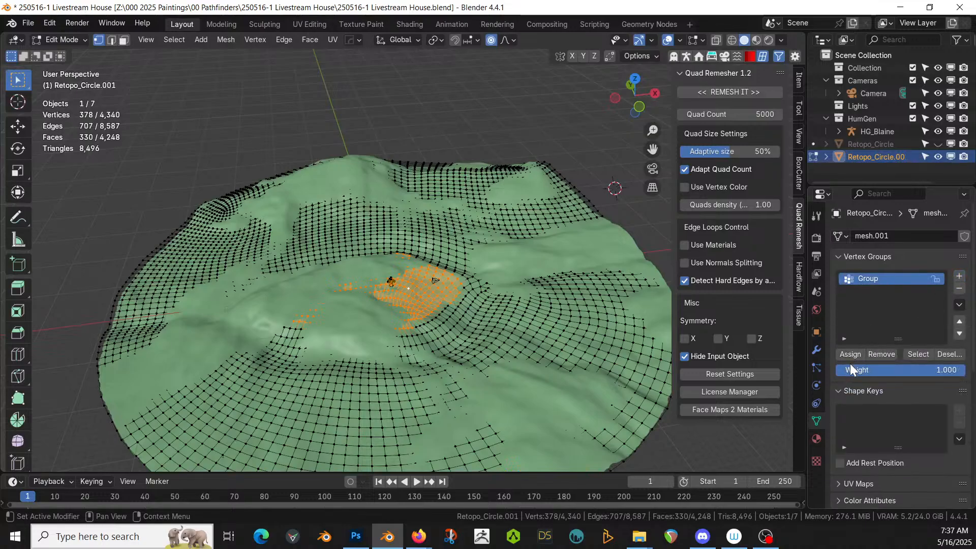
{"action": "double_click", "coordinate": [866, 281]}
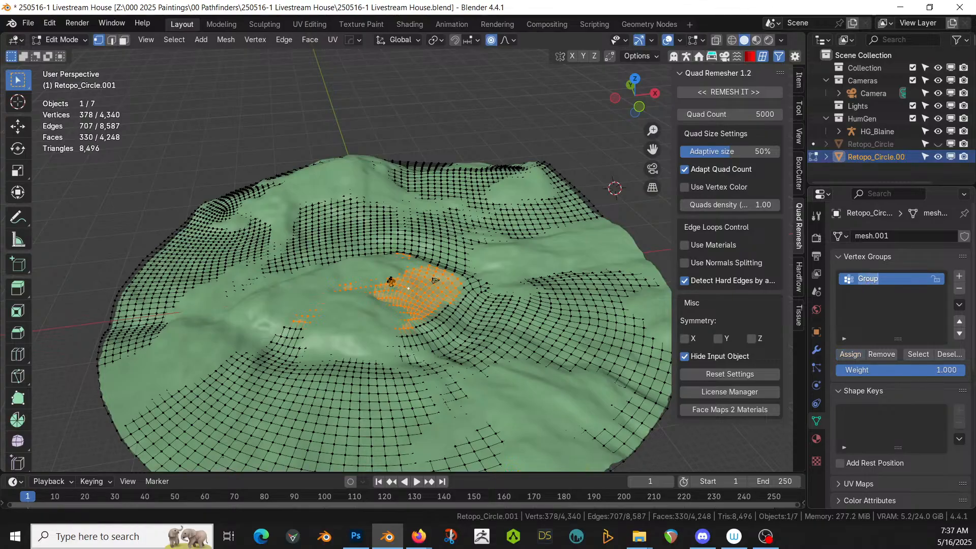
{"action": "type", "text": "Detail"}
{"action": "key", "text": "Return"}
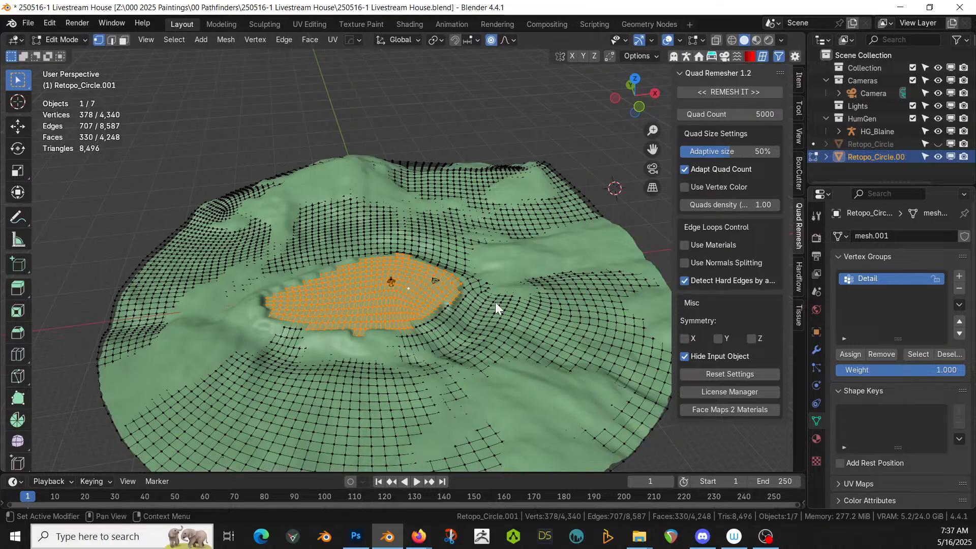
{"action": "middle_click_drag", "start_coordinate": [495, 302], "coordinate": [499, 330]}
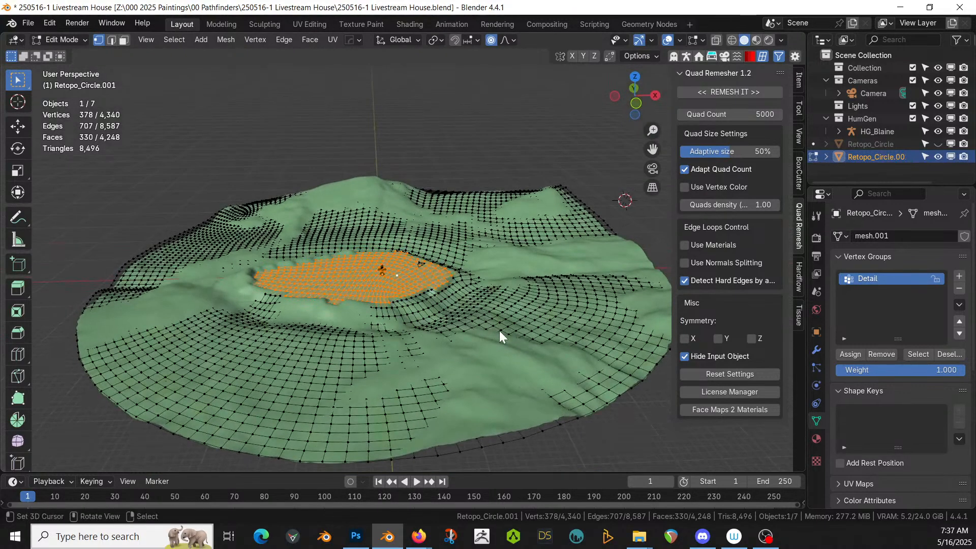
- Back in Object Mode, set the Strength of the terrain modifier's second noise section (Seed 48.600) to 2
{"action": "key", "text": "Tab"}
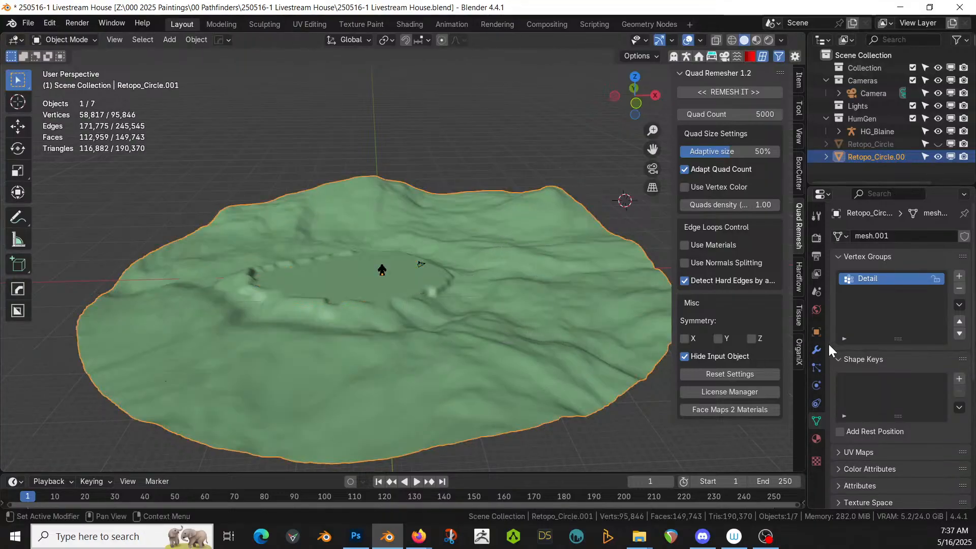
{"action": "left_click", "coordinate": [817, 349]}
{"action": "scroll", "coordinate": [907, 415], "scroll_direction": "down", "scroll_amount": 5}
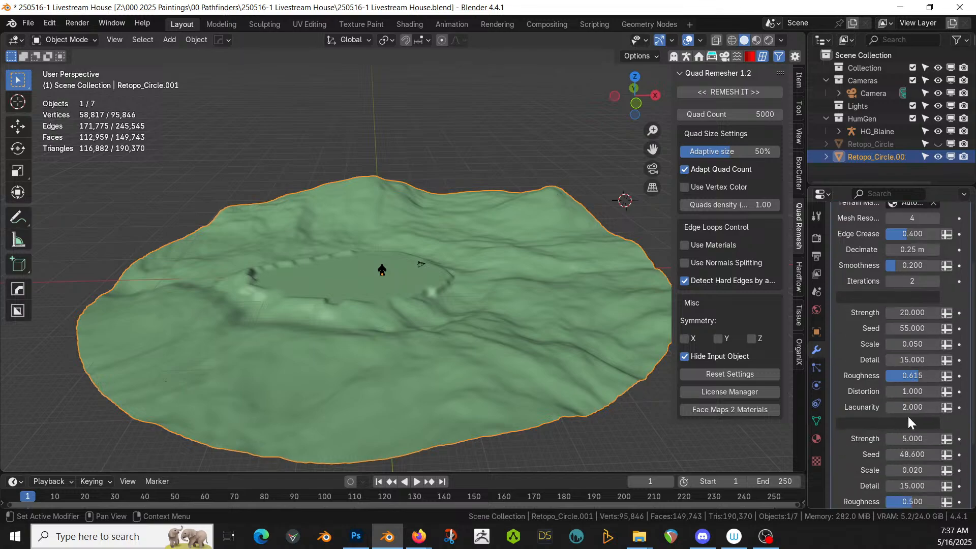
{"action": "left_click", "coordinate": [899, 439]}
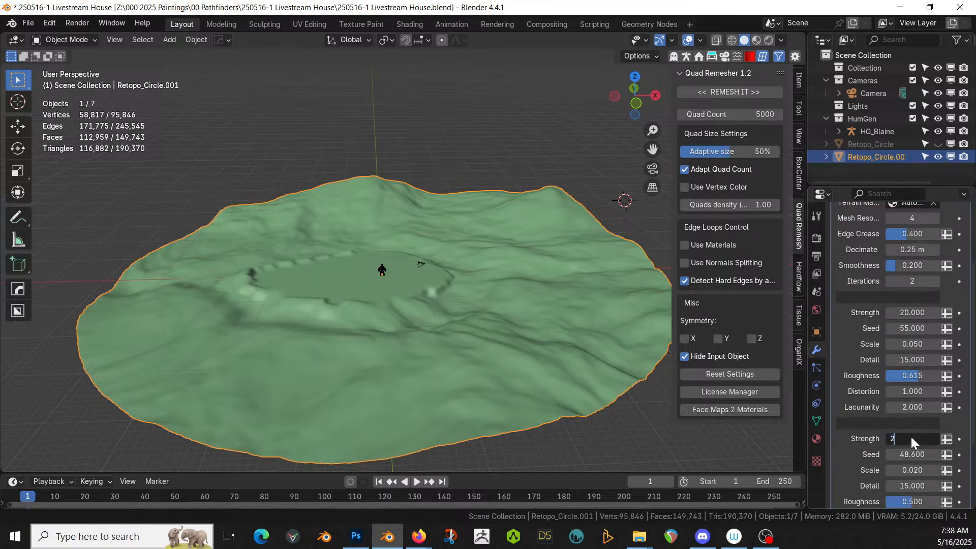
{"action": "type", "text": "2"}
{"action": "key", "text": "Return"}
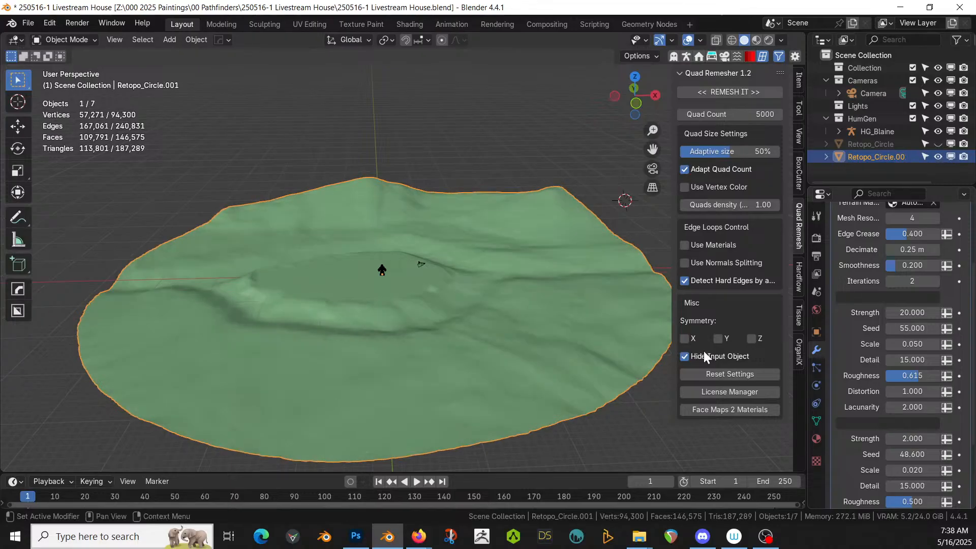
- Apply all modifiers on the remeshed terrain and save the file
{"action": "middle_click_drag", "start_coordinate": [386, 293], "coordinate": [402, 321]}
{"action": "scroll", "coordinate": [871, 228], "scroll_direction": "up", "scroll_amount": 5}
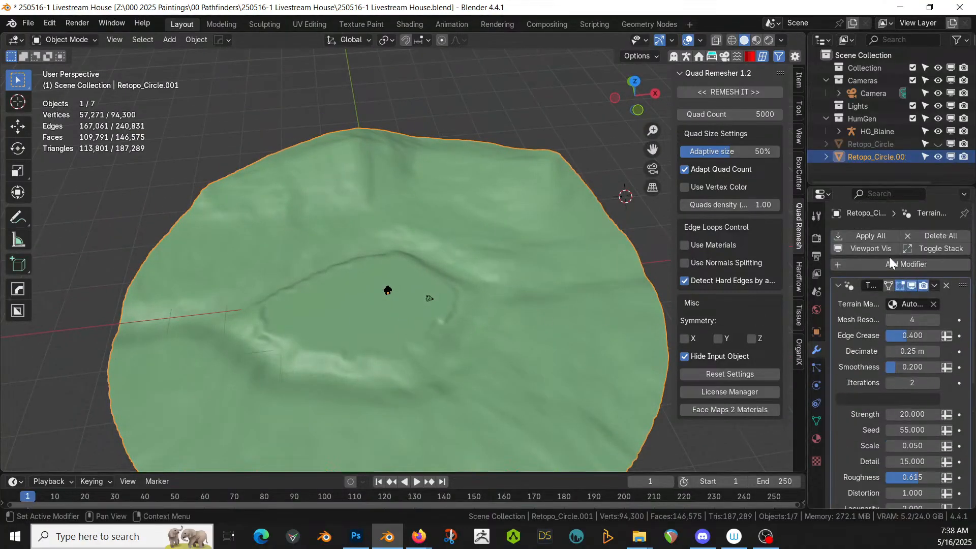
{"action": "left_click", "coordinate": [879, 235]}
{"action": "scroll", "coordinate": [411, 339], "scroll_direction": "up", "scroll_amount": 1}
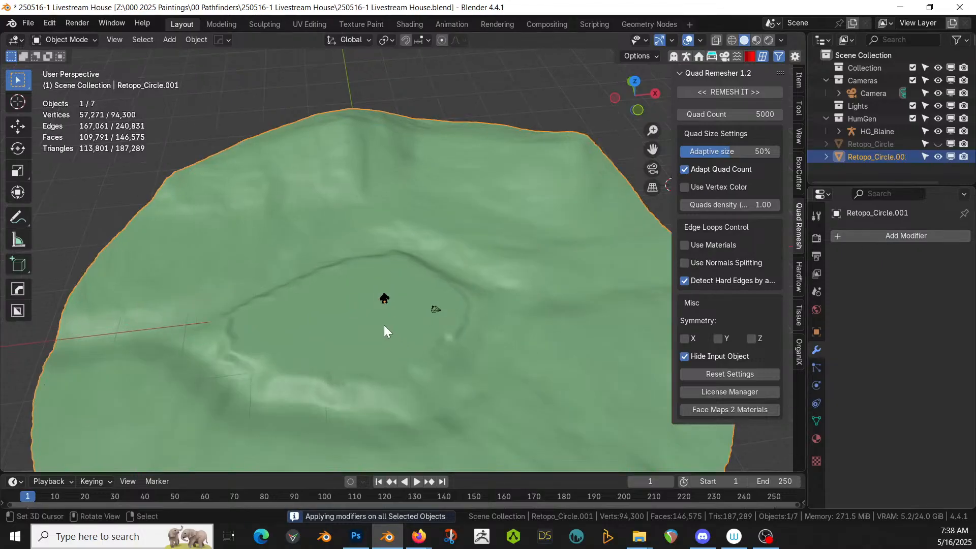
{"action": "key", "text": "ctrl+s"}
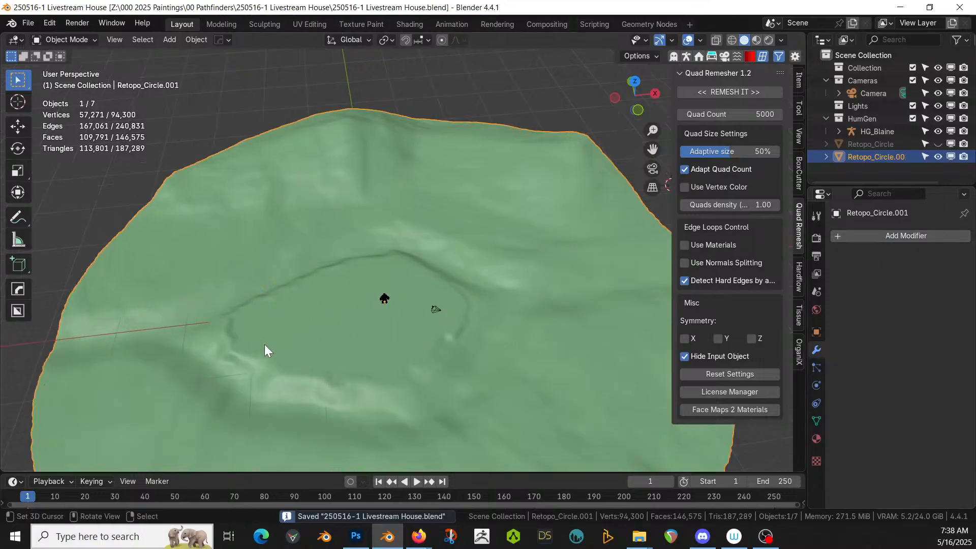
- In Sculpt Mode, smooth the rough rim and surface of the plateau, save the file and return to Object Mode
{"action": "left_click", "coordinate": [66, 41]}
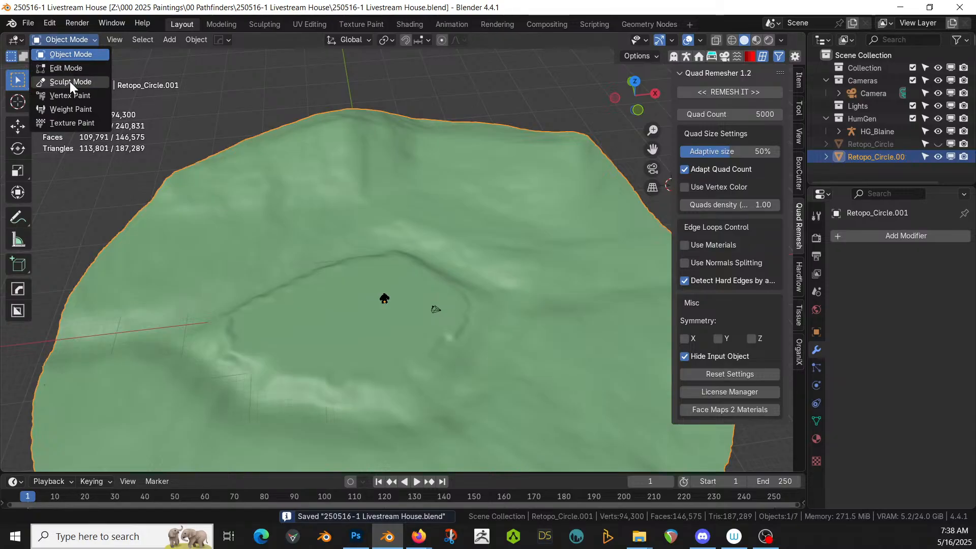
{"action": "left_click", "coordinate": [70, 82]}
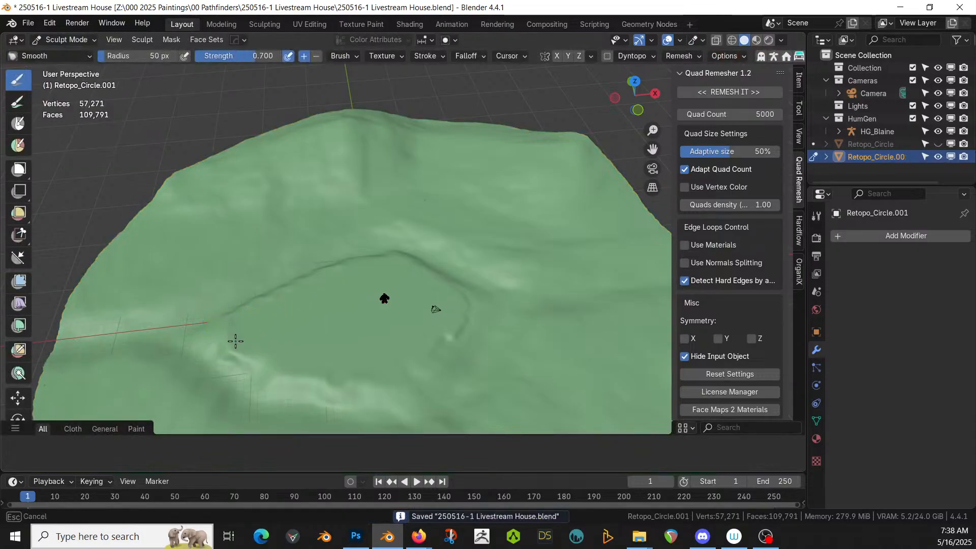
{"action": "mouse_move", "coordinate": [435, 349]}
{"action": "left_mouse_down", "text": "shift"}
{"action": "mouse_move", "coordinate": [466, 322]}
{"action": "mouse_move", "coordinate": [398, 261]}
{"action": "mouse_move", "coordinate": [303, 282]}
{"action": "mouse_move", "coordinate": [392, 364]}
{"action": "left_mouse_up", "text": "shift"}
{"action": "mouse_move", "coordinate": [430, 324]}
{"action": "left_mouse_down", "text": "shift"}
{"action": "mouse_move", "coordinate": [353, 279]}
{"action": "mouse_move", "coordinate": [371, 359]}
{"action": "mouse_move", "coordinate": [353, 363]}
{"action": "mouse_move", "coordinate": [381, 331]}
{"action": "left_mouse_up", "text": "shift"}
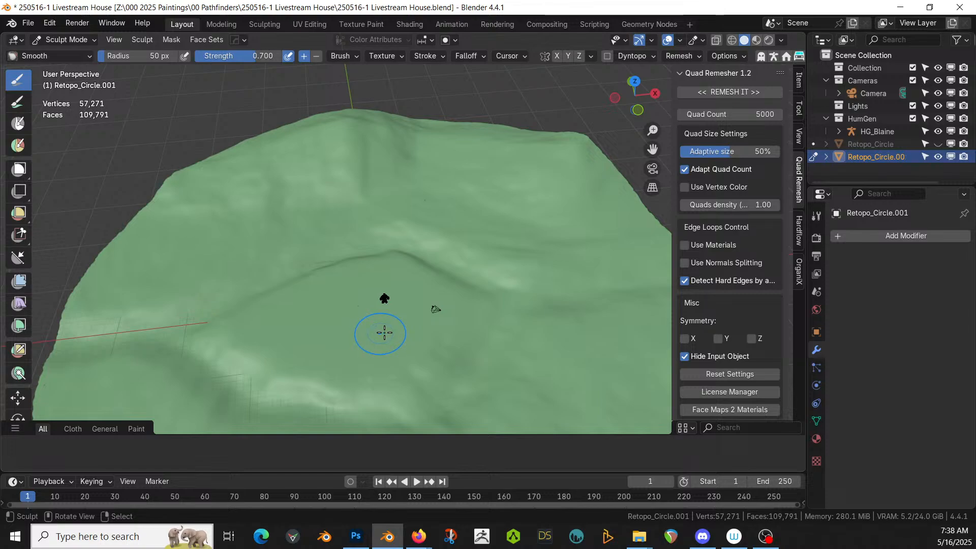
{"action": "mouse_move", "coordinate": [381, 330]}
{"action": "middle_mouse_down"}
{"action": "mouse_move", "coordinate": [500, 296]}
{"action": "mouse_move", "coordinate": [257, 305]}
{"action": "mouse_move", "coordinate": [404, 287]}
{"action": "middle_mouse_up"}
{"action": "key", "text": "ctrl+s"}
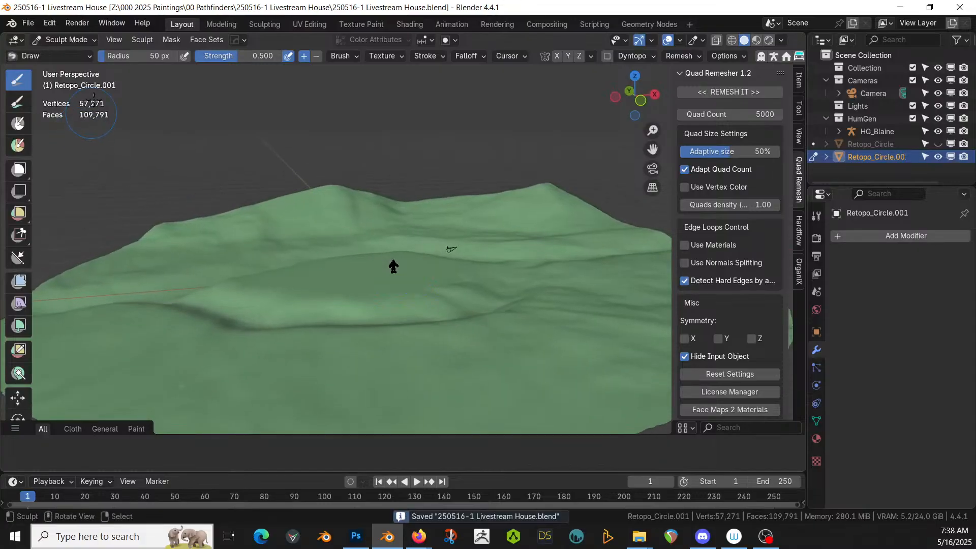
{"action": "left_click", "coordinate": [79, 38]}
{"action": "left_click", "coordinate": [72, 50]}
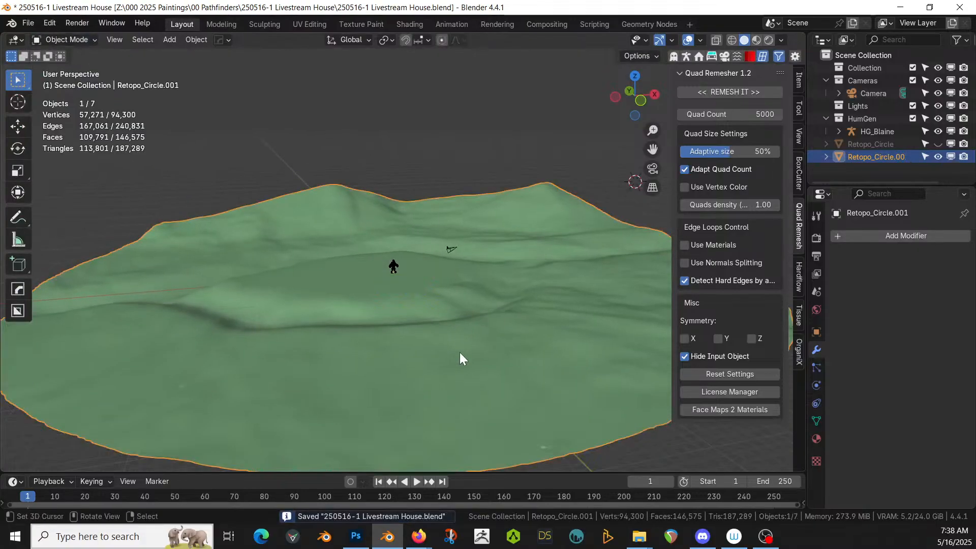
- Create a new Cell Fluids domain and clear its location so it sits at the world origin
{"action": "key", "text": "KP_Decimal"}
{"action": "middle_click_drag", "start_coordinate": [460, 355], "coordinate": [482, 401]}
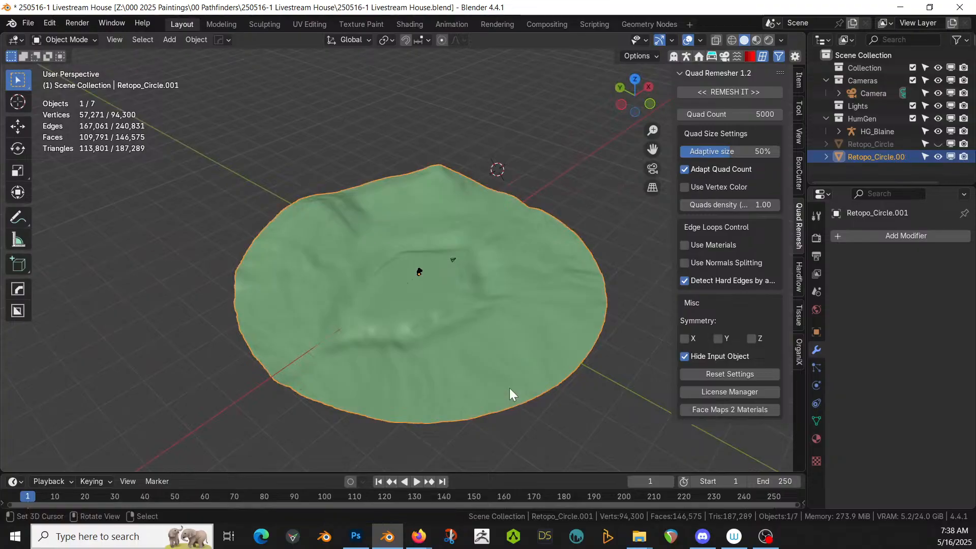
{"action": "middle_click_drag", "start_coordinate": [483, 218], "coordinate": [470, 227]}
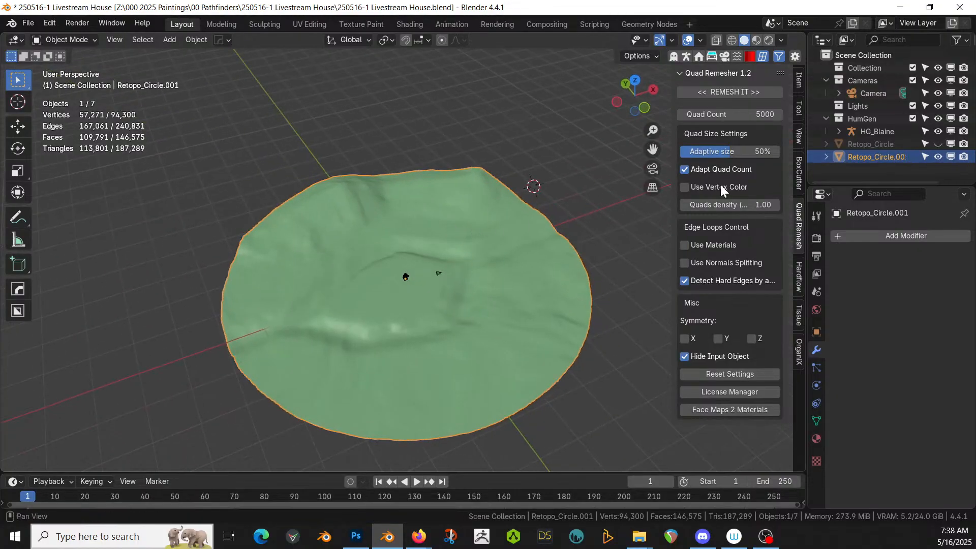
{"action": "left_click", "coordinate": [738, 58]}
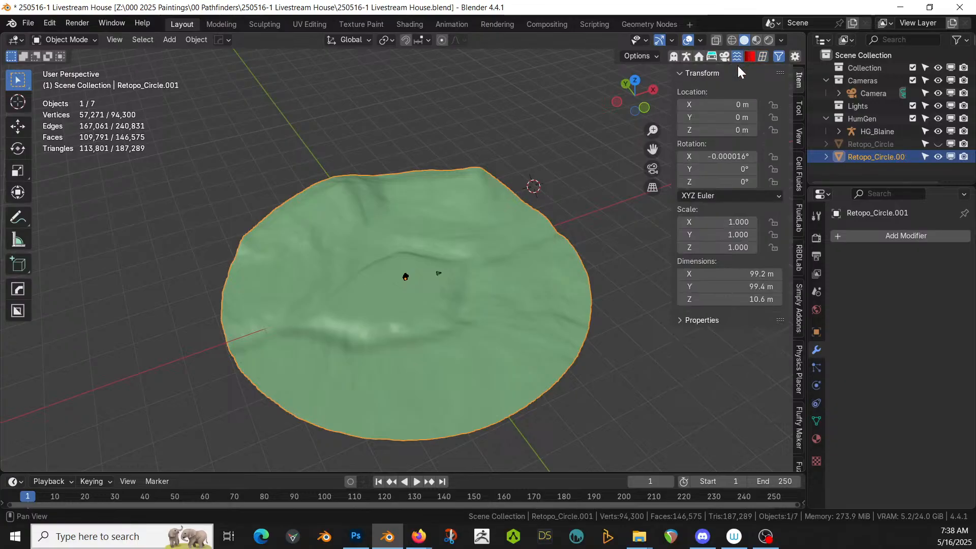
{"action": "left_click", "coordinate": [800, 176]}
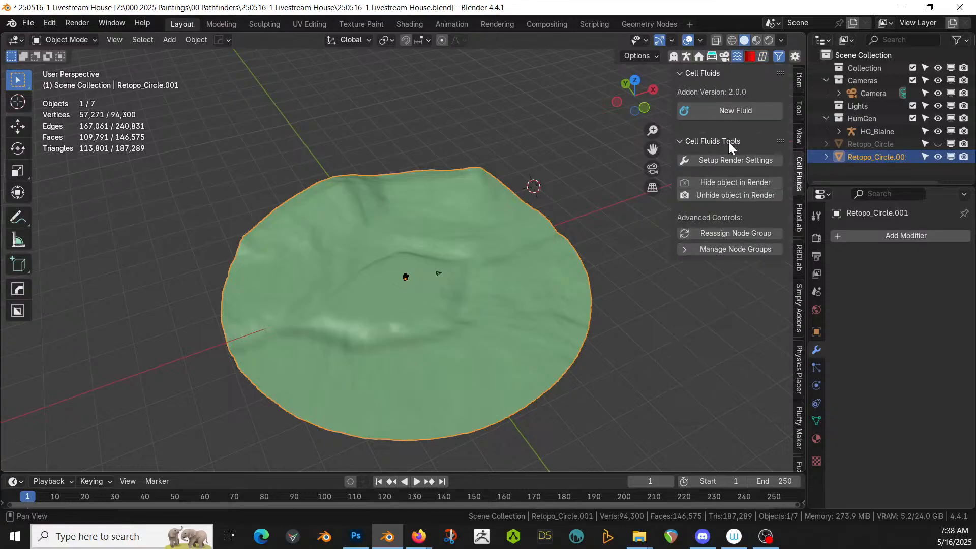
{"action": "left_click", "coordinate": [735, 112]}
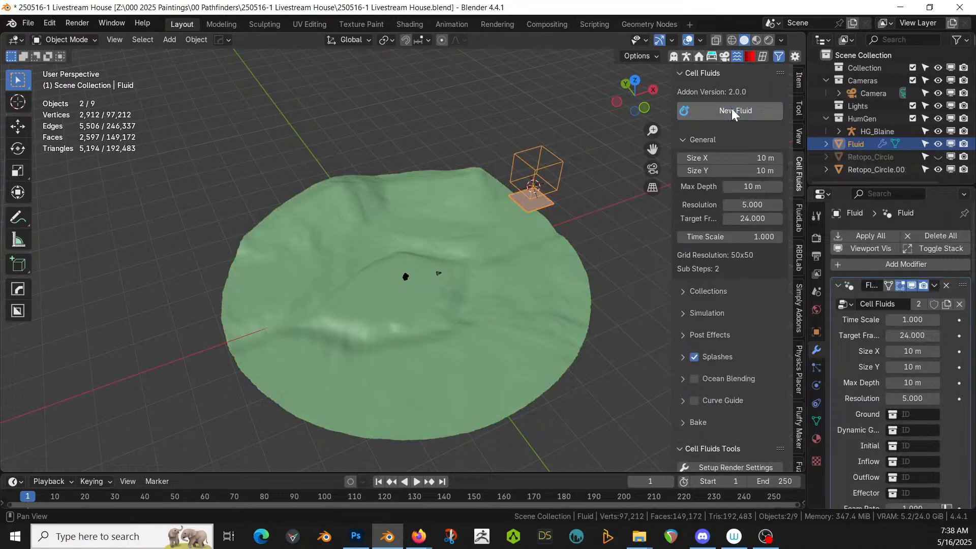
{"action": "key", "text": "KP_7"}
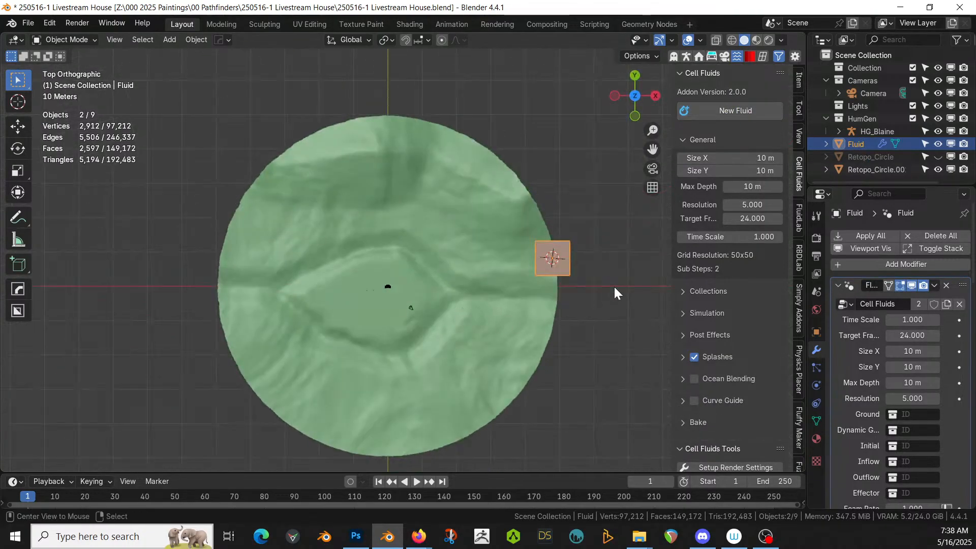
{"action": "key", "text": "alt+g"}
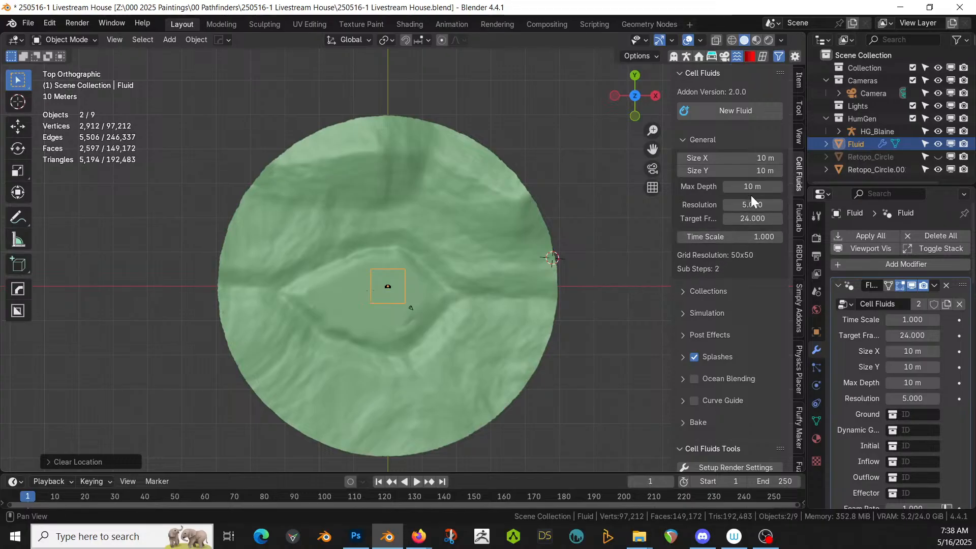
- Set the fluid domain's Size X and Size Y to 105 m each
{"action": "left_click", "coordinate": [757, 158]}
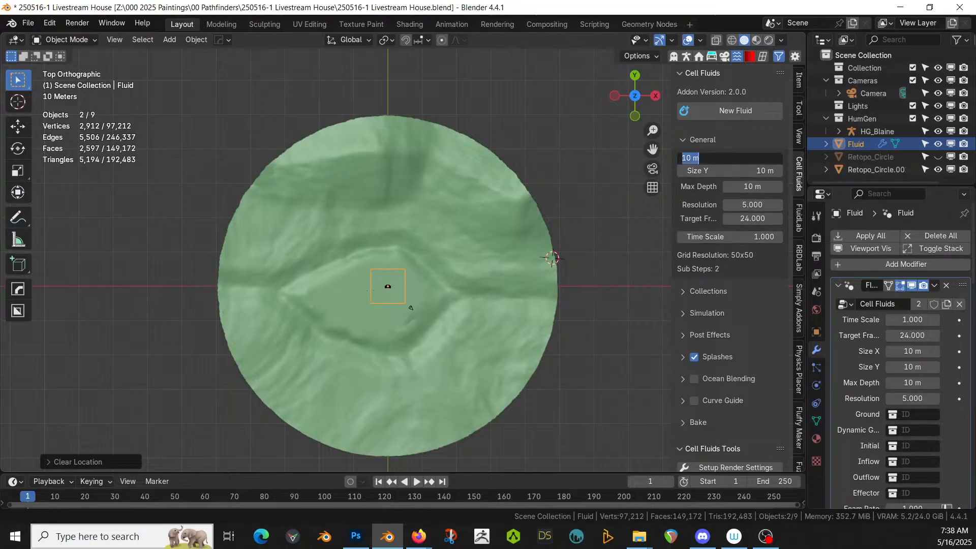
{"action": "type", "text": "100"}
{"action": "key", "text": "Return"}
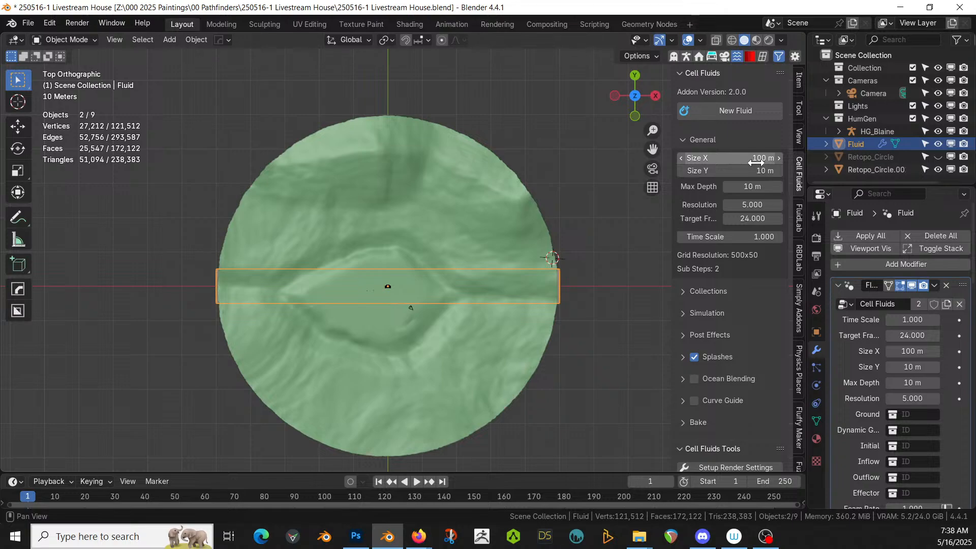
{"action": "left_click", "coordinate": [755, 161]}
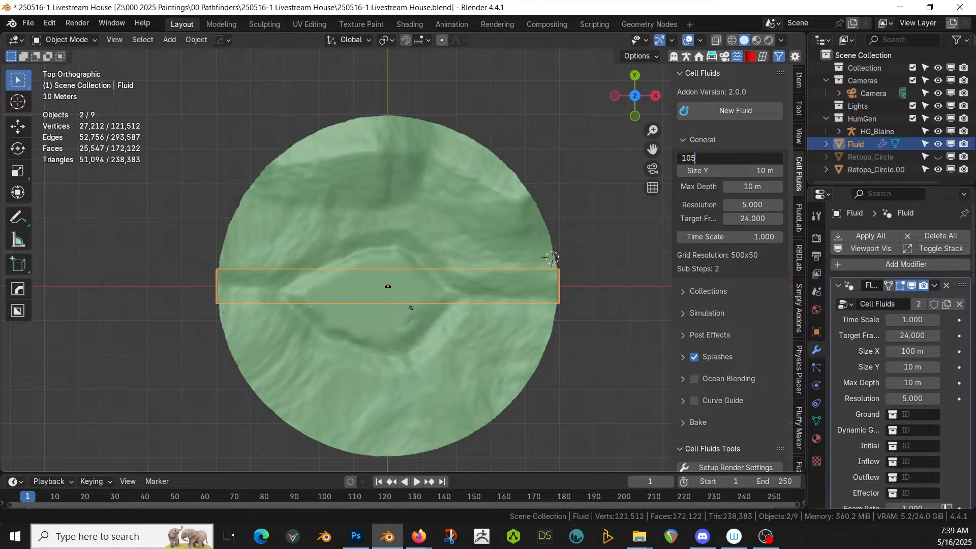
{"action": "key", "text": "Return"}
{"action": "left_click", "coordinate": [741, 169]}
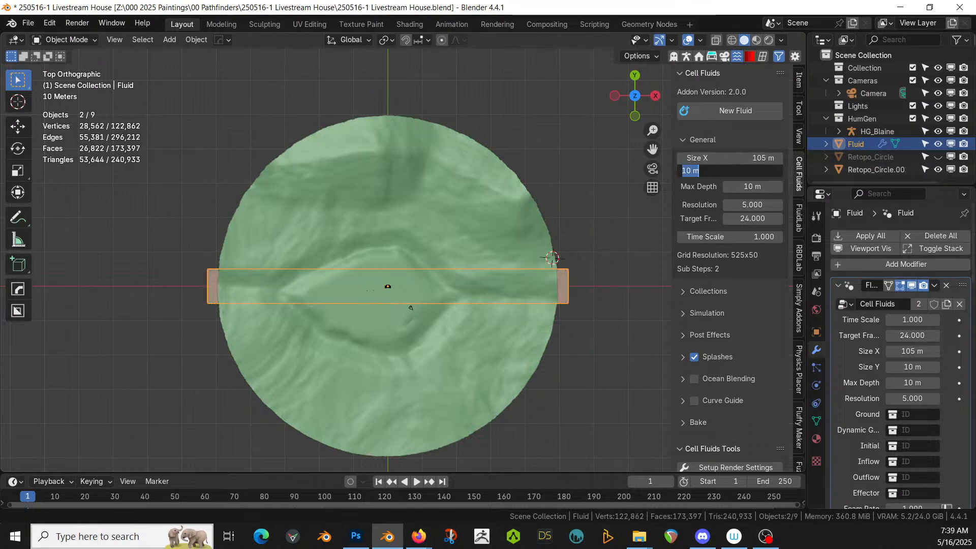
{"action": "type", "text": "105"}
{"action": "key", "text": "Return"}
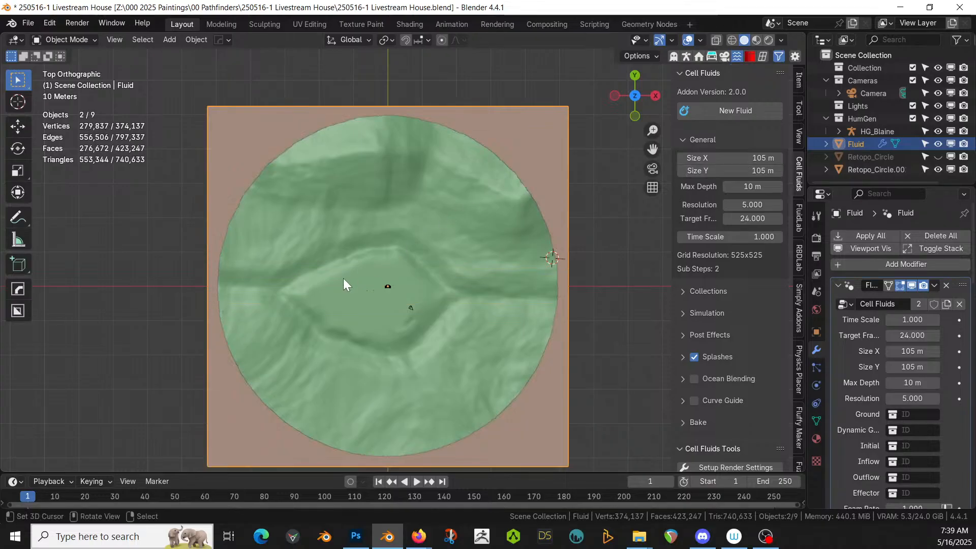
- In front view, lower the fluid domain along Z by about 2.5 m so its base sits beneath the terrain
{"action": "middle_click_drag", "start_coordinate": [343, 278], "coordinate": [346, 132]}
{"action": "key", "text": "KP_1"}
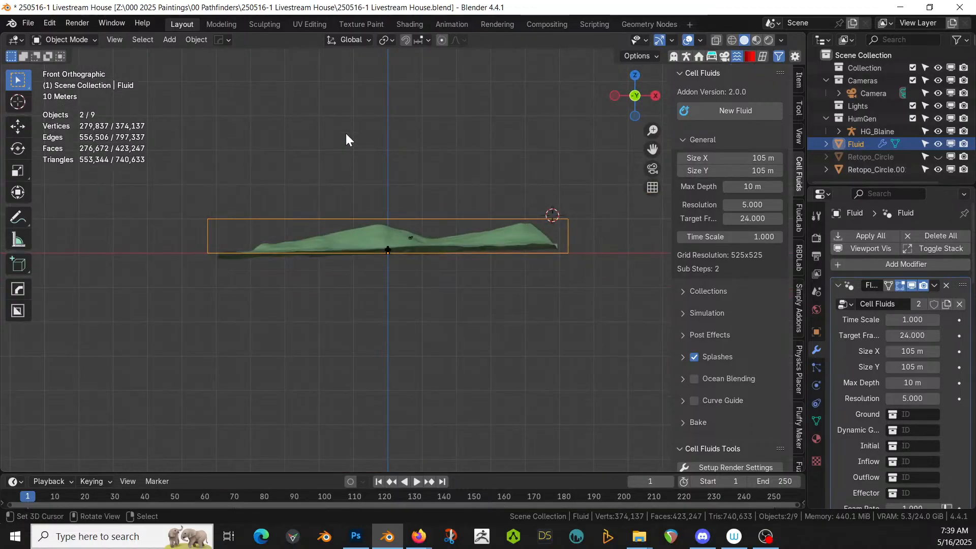
{"action": "key", "text": "g"}
{"action": "key", "text": "z"}
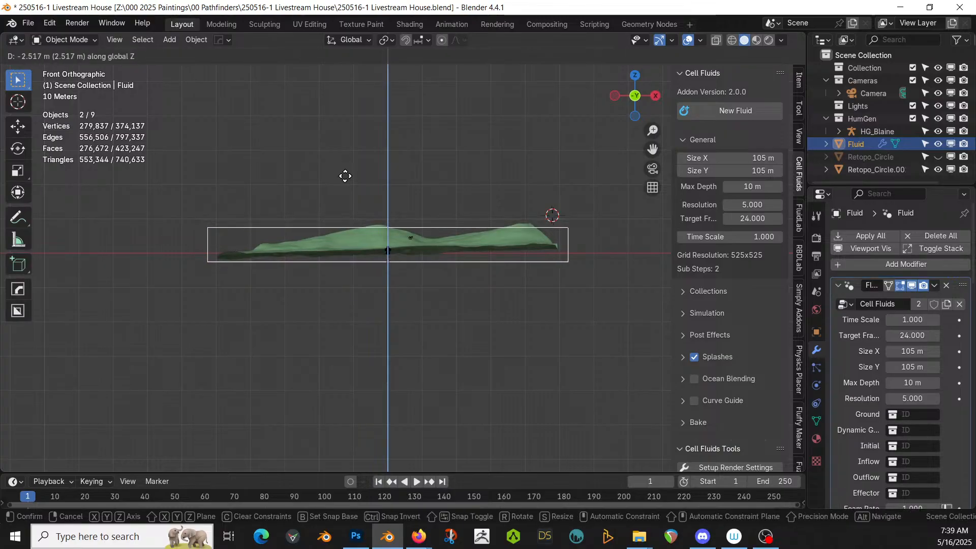
{"action": "left_click", "coordinate": [343, 178]}
{"action": "middle_click_drag", "start_coordinate": [344, 178], "coordinate": [362, 255]}
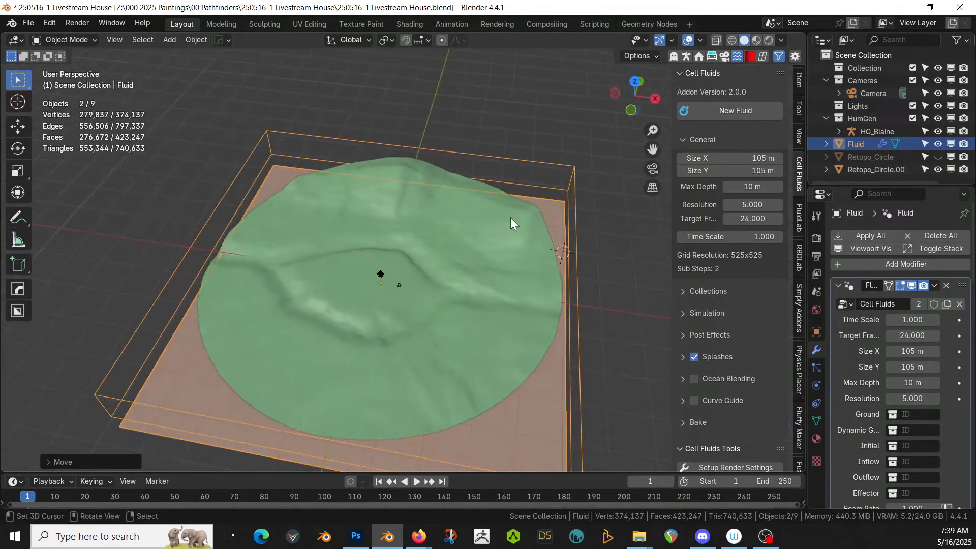
- Place the 3D cursor on the terrain's outer edge where the valley reaches the positive X side
{"action": "left_click", "coordinate": [557, 306]}
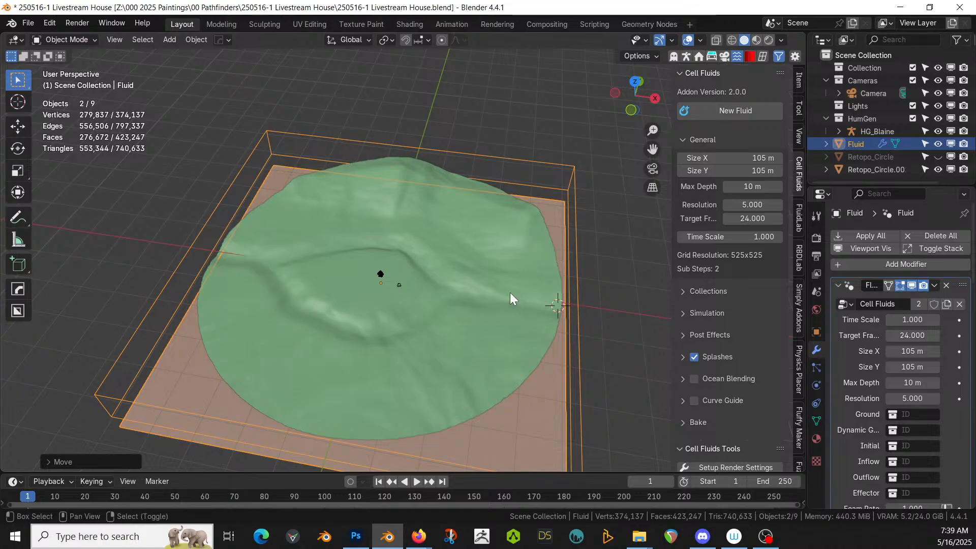
{"action": "key", "text": "shift+a"}
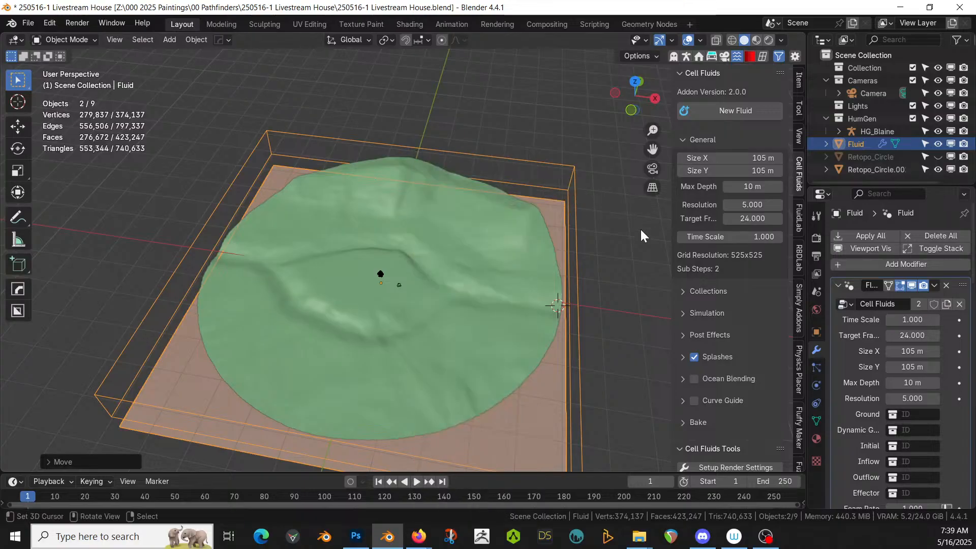
- Select the remeshed terrain, enter Edit Mode in top view, clear its selection and switch to face selection
{"action": "key", "text": "KP_7"}
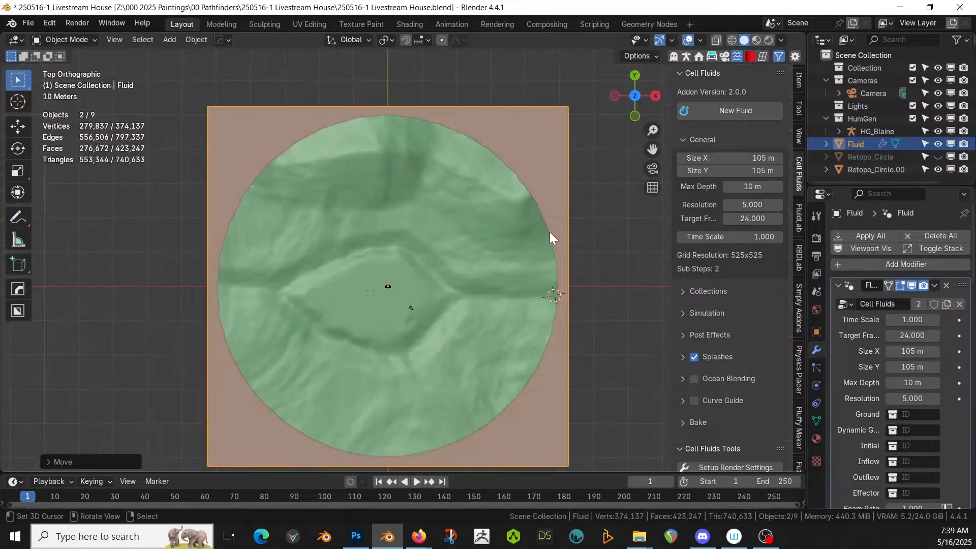
{"action": "scroll", "coordinate": [550, 244], "scroll_direction": "up", "scroll_amount": 3}
{"action": "key", "text": "Tab"}
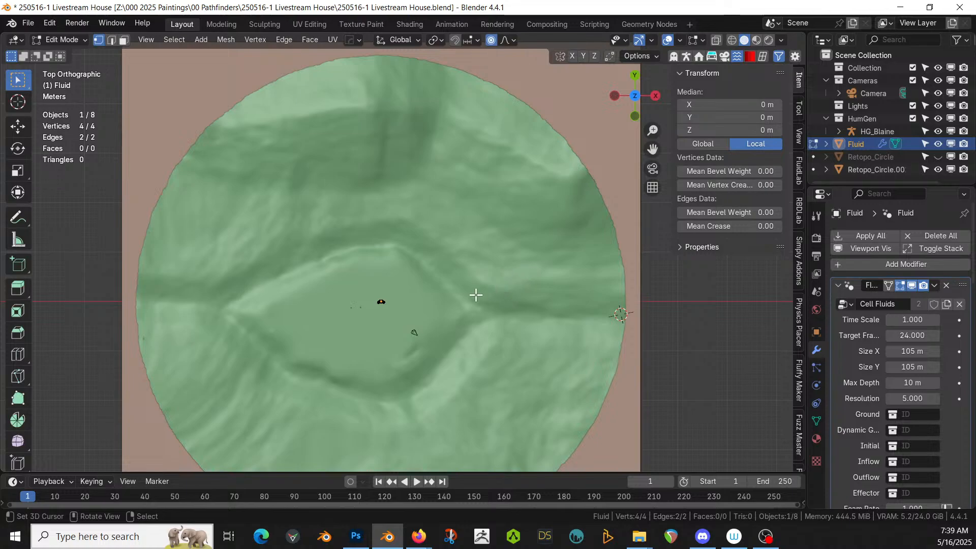
{"action": "key", "text": "Tab"}
{"action": "left_click", "coordinate": [348, 189]}
{"action": "key", "text": "Tab"}
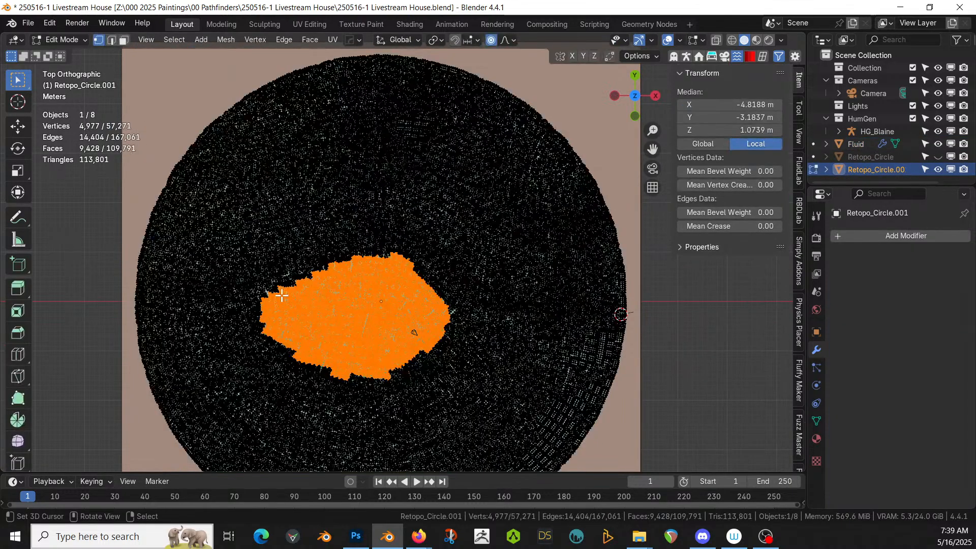
{"action": "left_click", "coordinate": [111, 243]}
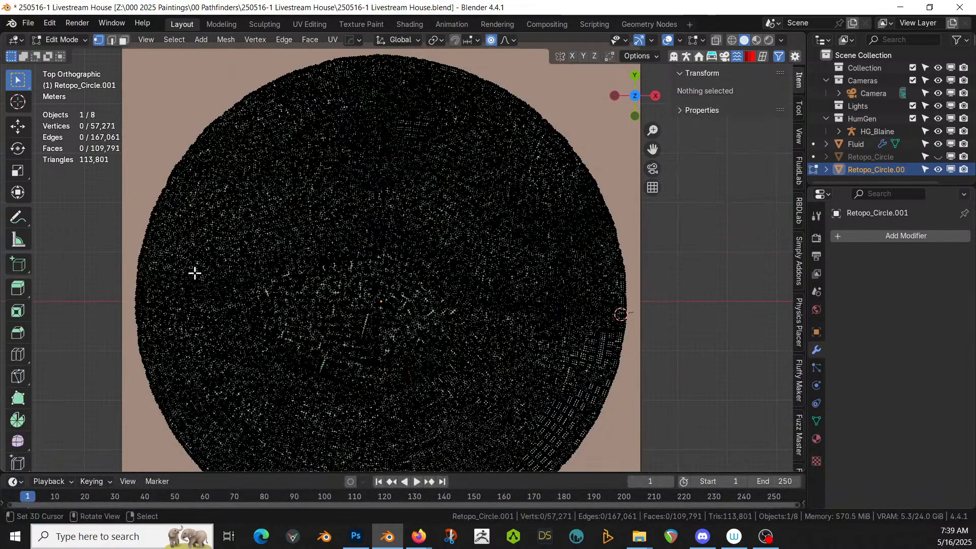
{"action": "key", "text": "2"}
{"action": "key", "text": "3"}
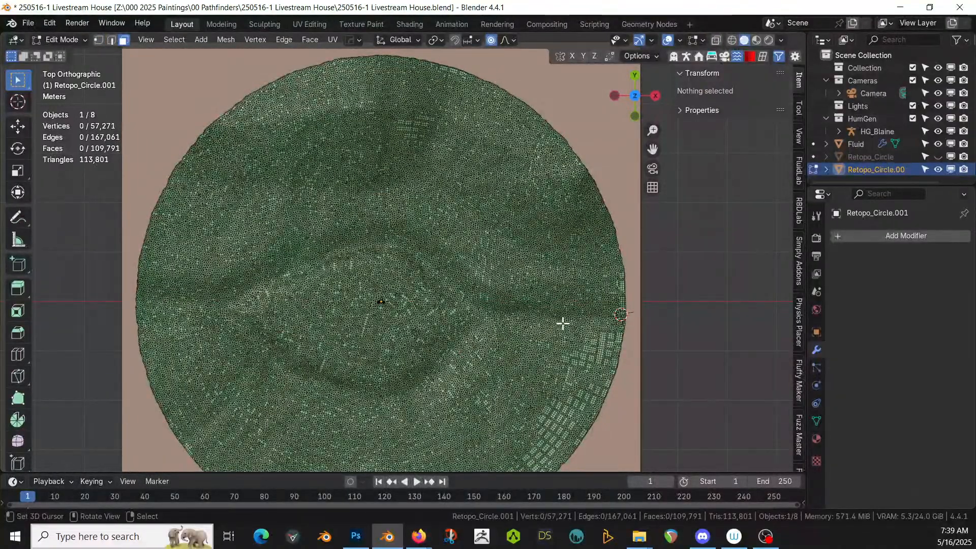
- Try a circle selection of a face strip from the terrain's edge along the valley behind the plateau, and undo it
{"action": "key", "text": "c"}
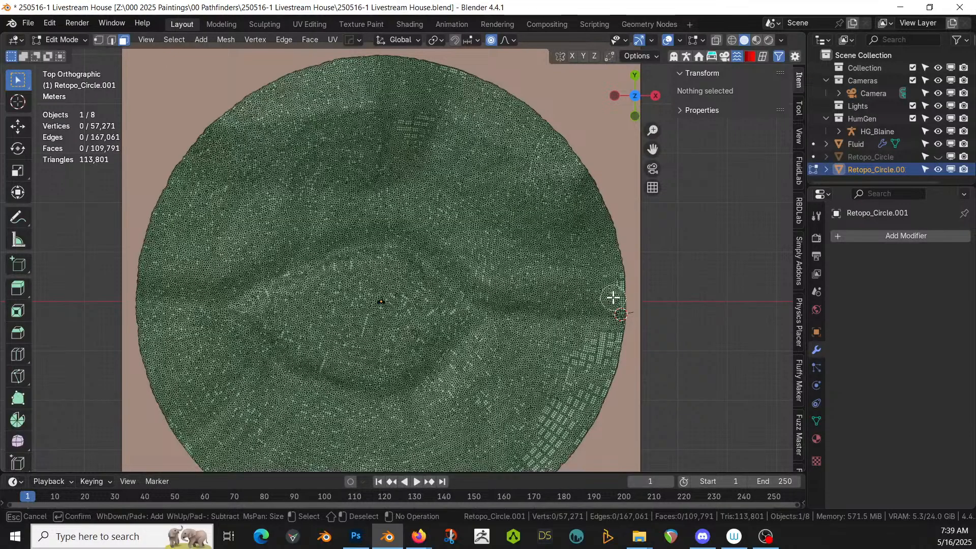
{"action": "mouse_move", "coordinate": [612, 297]}
{"action": "left_mouse_down"}
{"action": "mouse_move", "coordinate": [511, 299]}
{"action": "mouse_move", "coordinate": [425, 231]}
{"action": "mouse_move", "coordinate": [379, 227]}
{"action": "mouse_move", "coordinate": [267, 267]}
{"action": "left_mouse_up"}
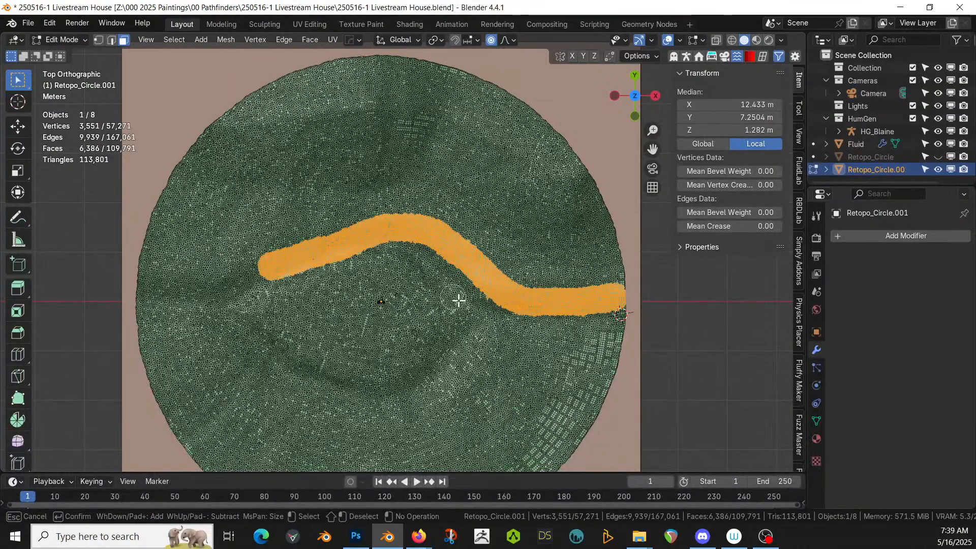
{"action": "key", "text": "Escape"}
{"action": "middle_click_drag", "start_coordinate": [458, 301], "coordinate": [412, 213]}
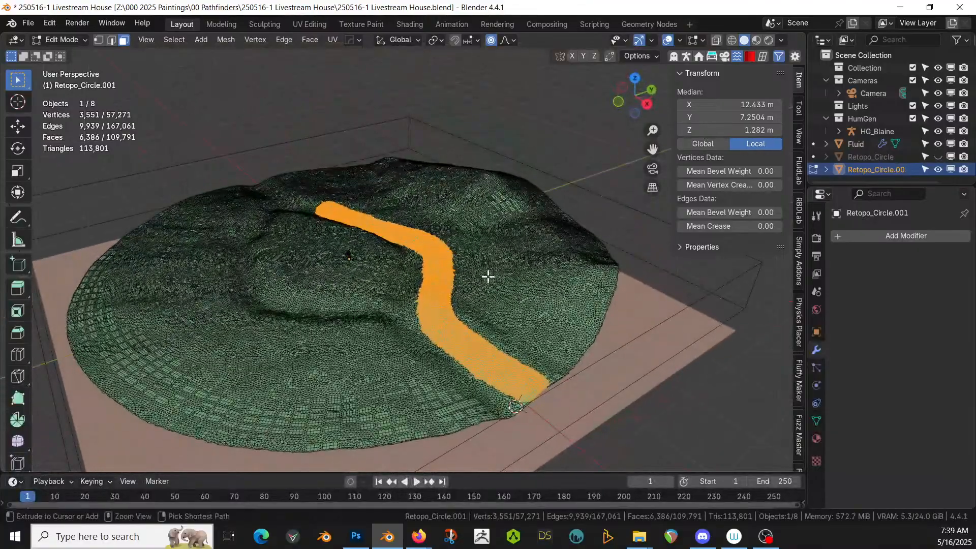
{"action": "key", "text": "ctrl+z"}
- In top view, circle-select a band of faces from the terrain's edge along the valley and all the way around the plateau
{"action": "key", "text": "KP_7"}
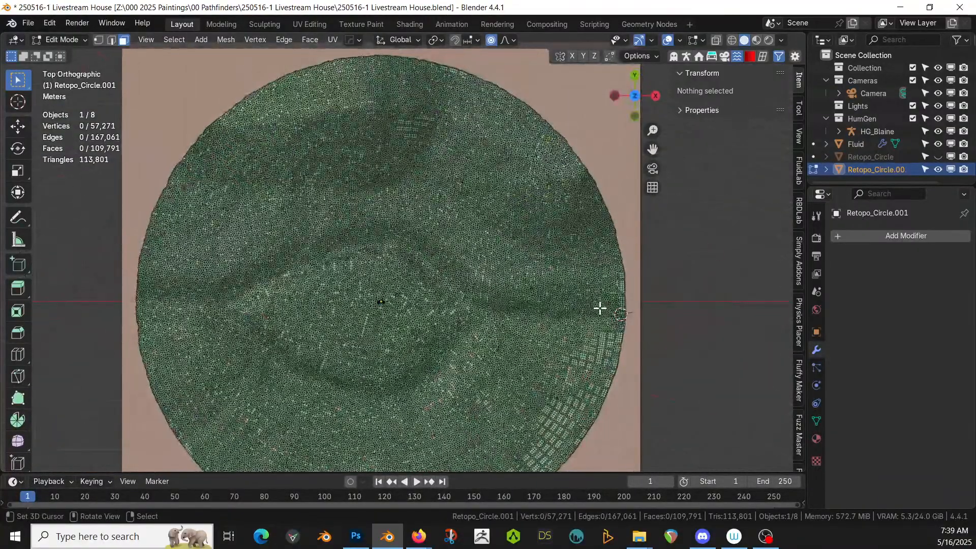
{"action": "key", "text": "c"}
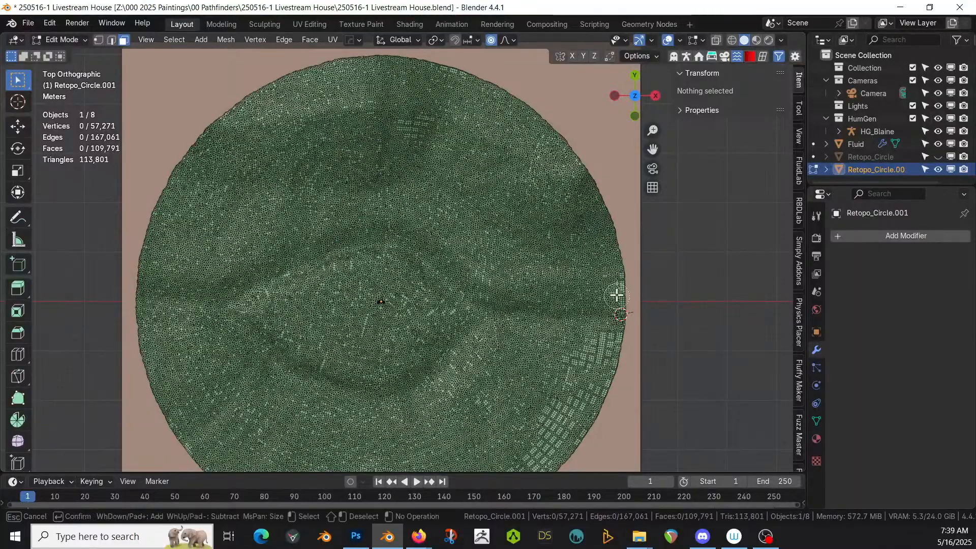
{"action": "mouse_move", "coordinate": [616, 292]}
{"action": "left_mouse_down"}
{"action": "mouse_move", "coordinate": [523, 312]}
{"action": "mouse_move", "coordinate": [500, 346]}
{"action": "mouse_move", "coordinate": [407, 411]}
{"action": "mouse_move", "coordinate": [339, 413]}
{"action": "mouse_move", "coordinate": [280, 395]}
{"action": "mouse_move", "coordinate": [201, 318]}
{"action": "mouse_move", "coordinate": [130, 296]}
{"action": "mouse_move", "coordinate": [234, 276]}
{"action": "mouse_move", "coordinate": [347, 229]}
{"action": "mouse_move", "coordinate": [394, 228]}
{"action": "mouse_move", "coordinate": [436, 242]}
{"action": "mouse_move", "coordinate": [483, 285]}
{"action": "mouse_move", "coordinate": [538, 295]}
{"action": "mouse_move", "coordinate": [566, 337]}
{"action": "left_mouse_up"}
{"action": "key", "text": "Escape"}
{"action": "middle_click_drag", "start_coordinate": [566, 338], "coordinate": [435, 233]}
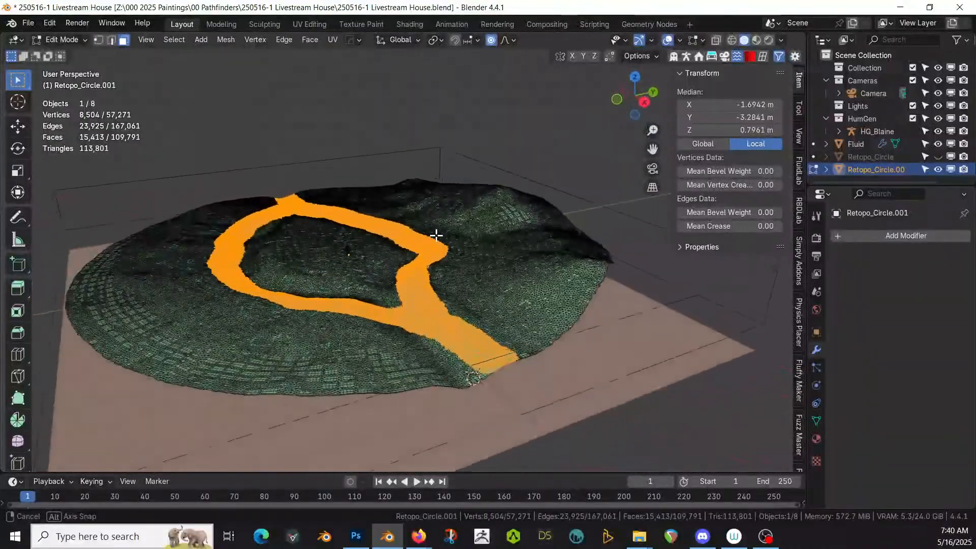
- Add the missing faces beside the 3D cursor at the valley's mouth and deselect the excess faces on the opposite bank
{"action": "key", "text": "c"}
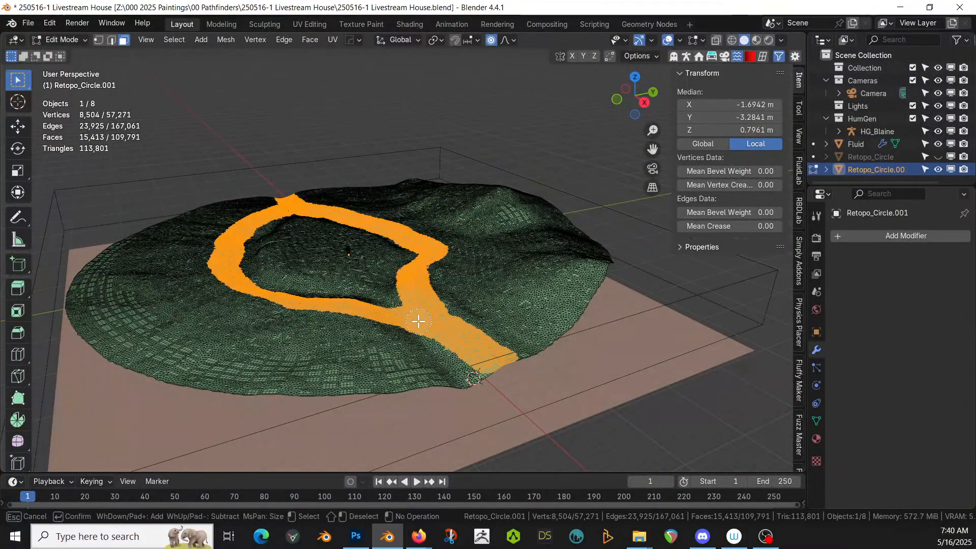
{"action": "left_click_drag", "start_coordinate": [422, 328], "coordinate": [470, 382]}
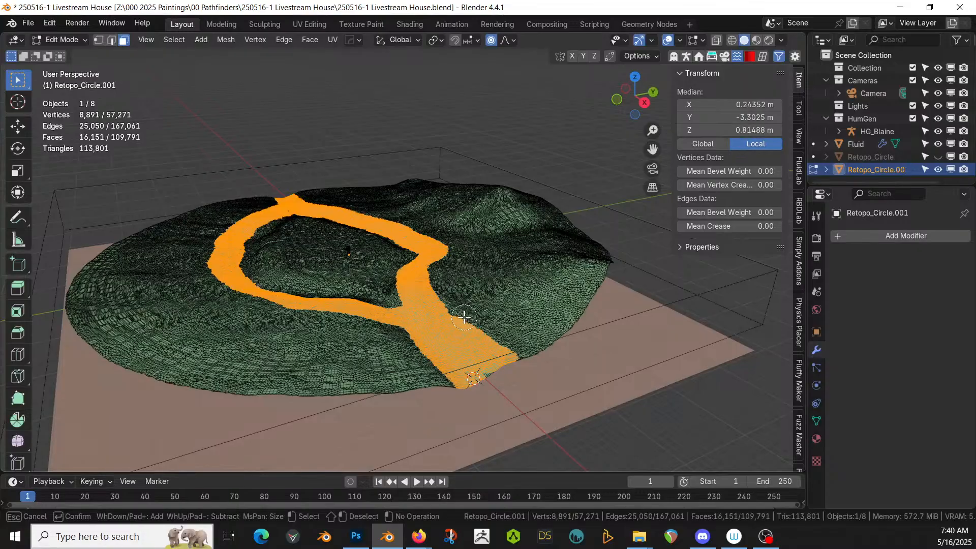
{"action": "mouse_move", "coordinate": [464, 318]}
{"action": "left_mouse_down", "text": "shift"}
{"action": "mouse_move", "coordinate": [507, 348]}
{"action": "mouse_move", "coordinate": [513, 371]}
{"action": "mouse_move", "coordinate": [491, 376]}
{"action": "left_mouse_up", "text": "shift"}
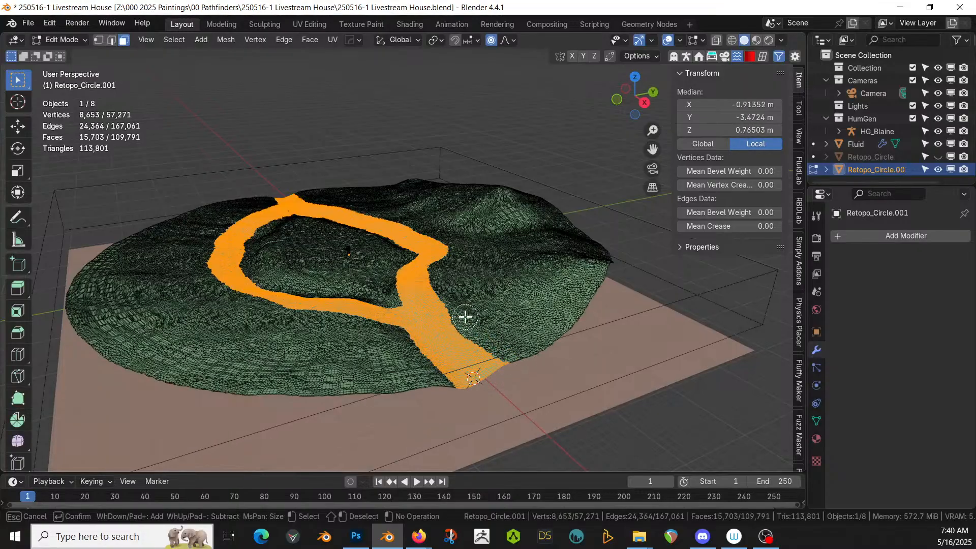
{"action": "key", "text": "Escape"}
- Shift the face selection toward the plateau at the valley's sharp bend, adding inner faces and deselecting outer ones
{"action": "middle_click_drag", "start_coordinate": [461, 304], "coordinate": [395, 283]}
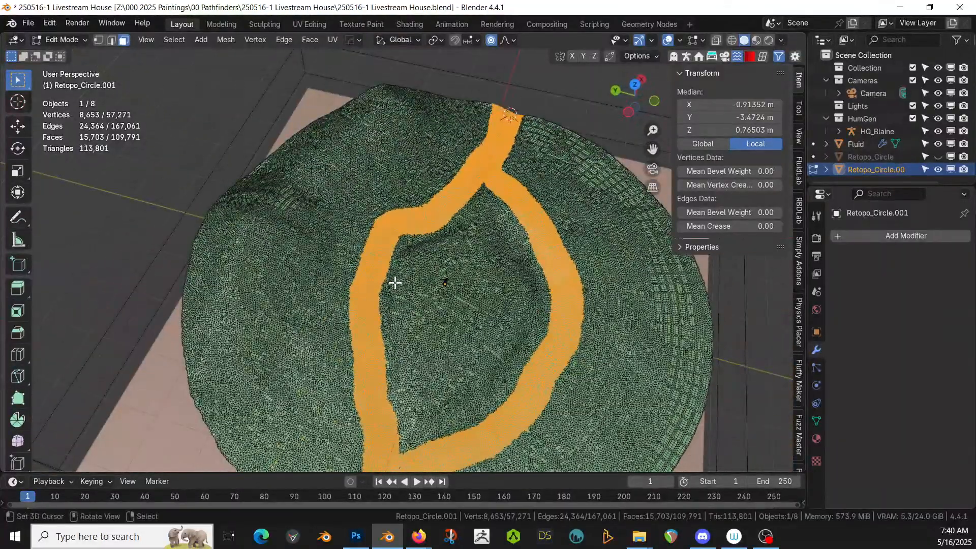
{"action": "key", "text": "c"}
{"action": "mouse_move", "coordinate": [383, 257]}
{"action": "left_mouse_down"}
{"action": "mouse_move", "coordinate": [472, 189]}
{"action": "mouse_move", "coordinate": [372, 209]}
{"action": "left_mouse_up"}
{"action": "mouse_move", "coordinate": [340, 272]}
{"action": "left_mouse_down", "text": "shift"}
{"action": "mouse_move", "coordinate": [379, 216]}
{"action": "mouse_move", "coordinate": [452, 157]}
{"action": "left_mouse_up", "text": "shift"}
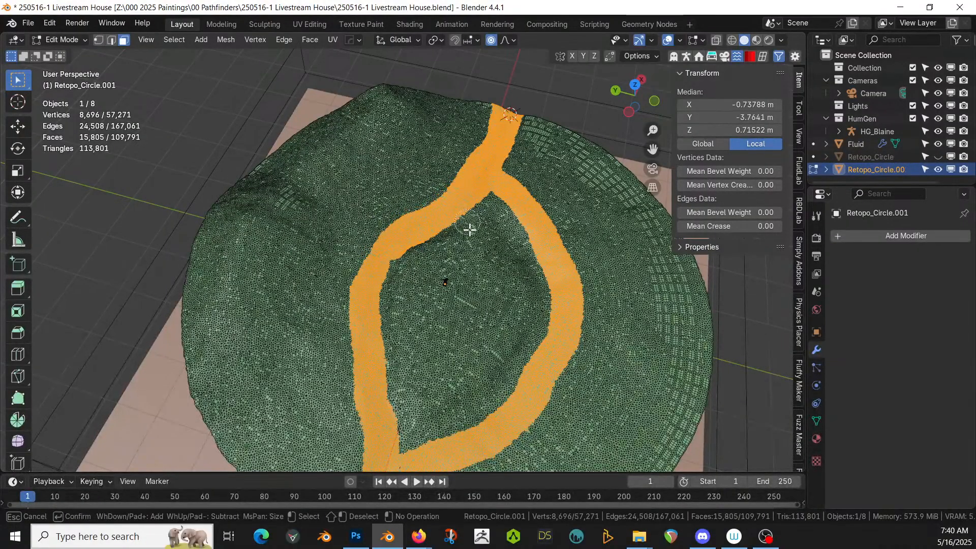
{"action": "key", "text": "Escape"}
- Refine the selected band around the plateau, deselecting stray faces and widening it with more faces along the channel
{"action": "scroll", "coordinate": [486, 272], "scroll_direction": "up", "scroll_amount": 3}
{"action": "mouse_move", "coordinate": [486, 272]}
{"action": "middle_mouse_down"}
{"action": "mouse_move", "coordinate": [470, 300]}
{"action": "mouse_move", "coordinate": [290, 257]}
{"action": "mouse_move", "coordinate": [282, 239]}
{"action": "mouse_move", "coordinate": [211, 259]}
{"action": "mouse_move", "coordinate": [168, 249]}
{"action": "mouse_move", "coordinate": [225, 276]}
{"action": "middle_mouse_up"}
{"action": "key", "text": "c"}
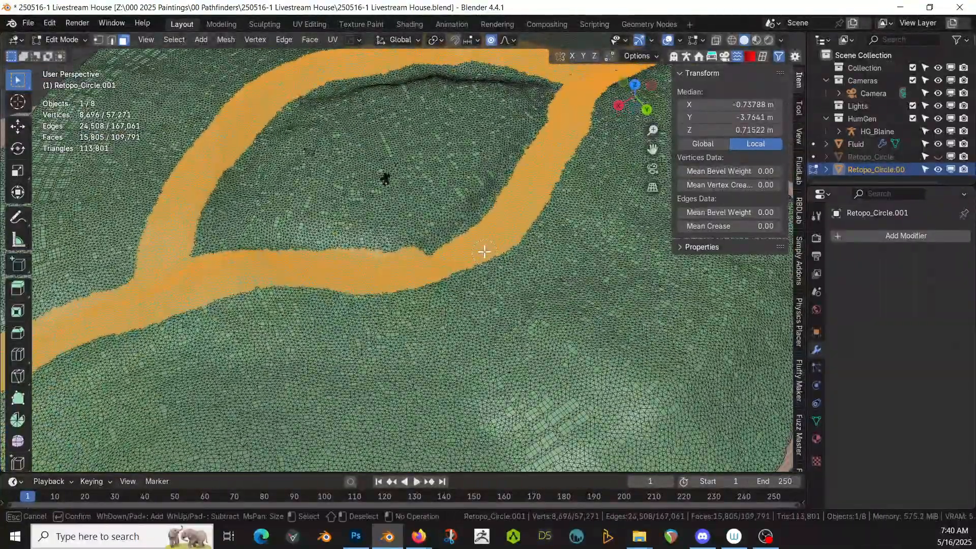
{"action": "mouse_move", "coordinate": [427, 257]}
{"action": "left_mouse_down", "text": "shift"}
{"action": "mouse_move", "coordinate": [413, 261]}
{"action": "mouse_move", "coordinate": [483, 219]}
{"action": "mouse_move", "coordinate": [575, 89]}
{"action": "mouse_move", "coordinate": [498, 60]}
{"action": "mouse_move", "coordinate": [307, 79]}
{"action": "left_mouse_up", "text": "shift"}
{"action": "mouse_move", "coordinate": [252, 109]}
{"action": "left_mouse_down"}
{"action": "mouse_move", "coordinate": [396, 64]}
{"action": "mouse_move", "coordinate": [371, 67]}
{"action": "mouse_move", "coordinate": [527, 65]}
{"action": "left_mouse_up"}
{"action": "key", "text": "Escape"}
{"action": "middle_click_drag", "start_coordinate": [492, 189], "coordinate": [536, 205]}
- Duplicate the selected channel faces in place, separate them into their own object, and select that object in Object Mode
{"action": "key", "text": "shift+d"}
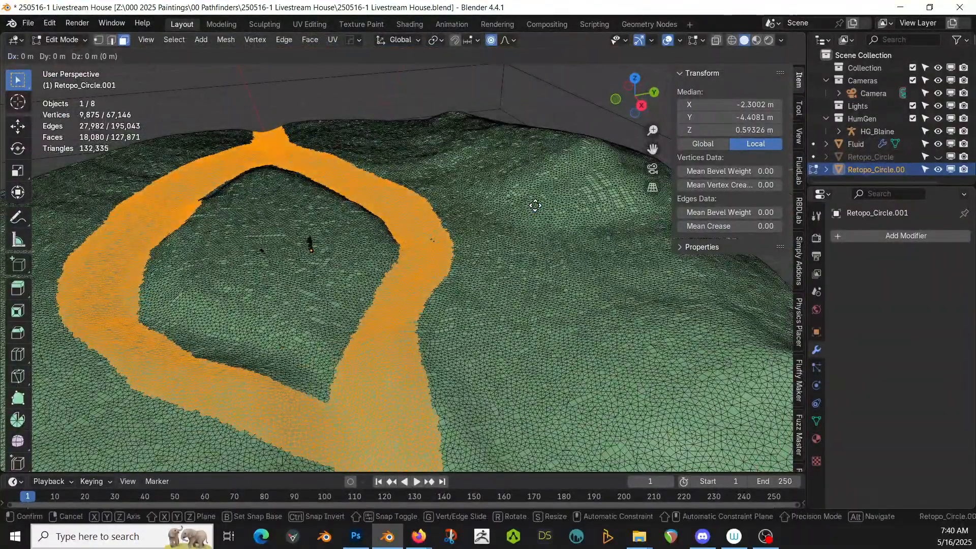
{"action": "right_click", "coordinate": [536, 205]}
{"action": "key", "text": "p"}
{"action": "left_click", "coordinate": [534, 204]}
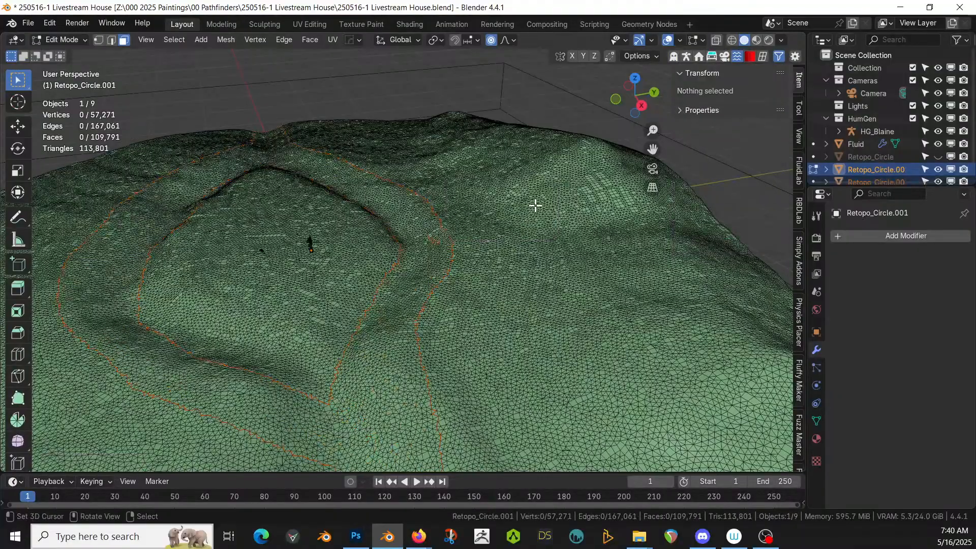
{"action": "key", "text": "Tab"}
{"action": "left_click", "coordinate": [416, 219]}
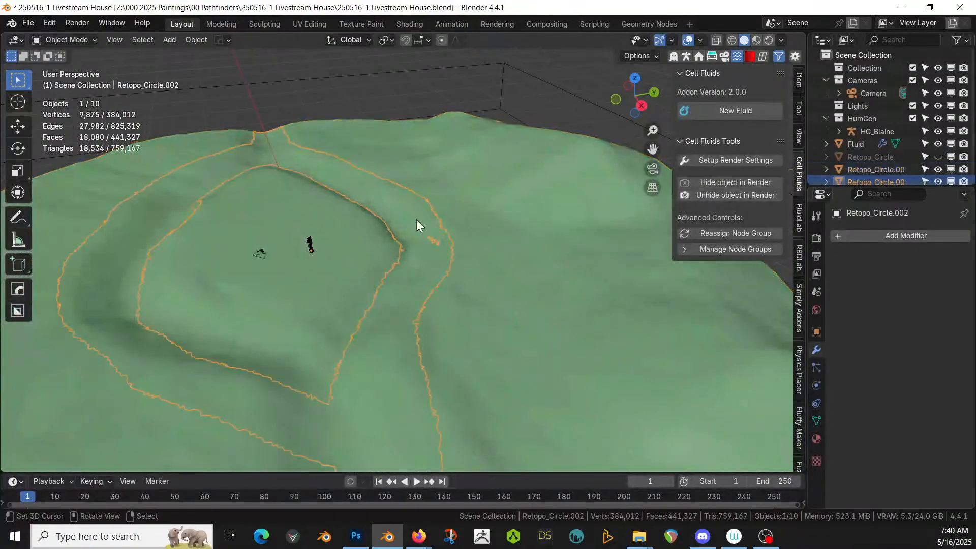
- Remesh the separated channel strip with Quad Remesher at a quad count of 1000
{"action": "left_click", "coordinate": [761, 56]}
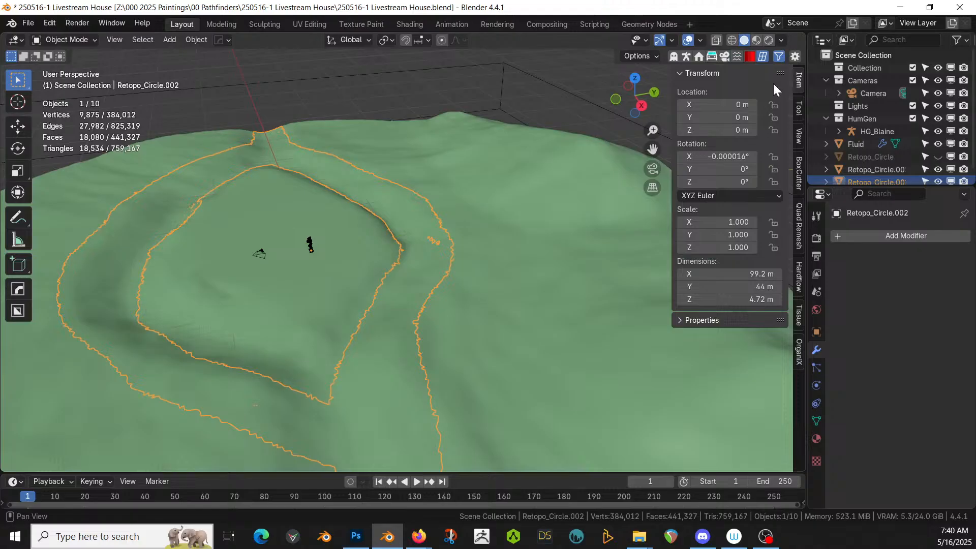
{"action": "left_click", "coordinate": [797, 233]}
{"action": "left_click", "coordinate": [751, 115]}
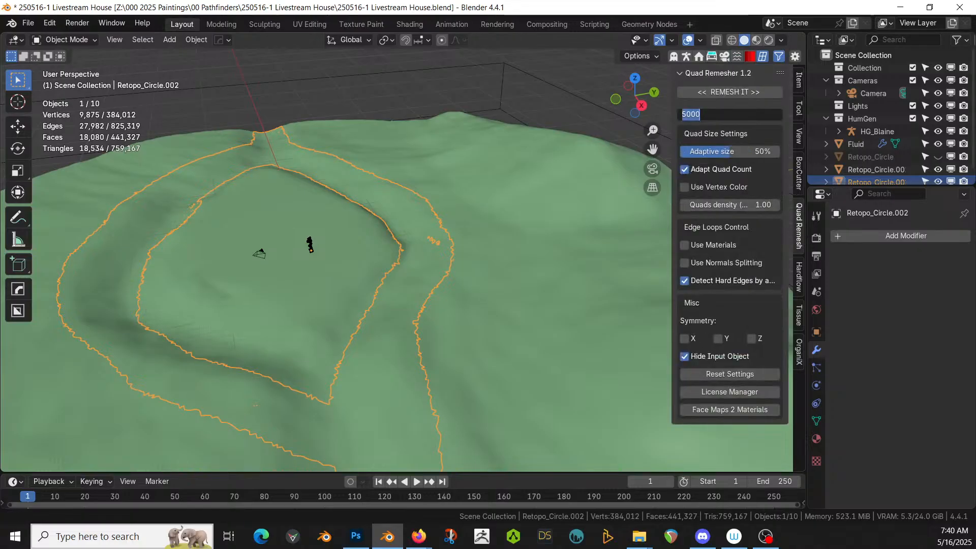
{"action": "type", "text": "1000"}
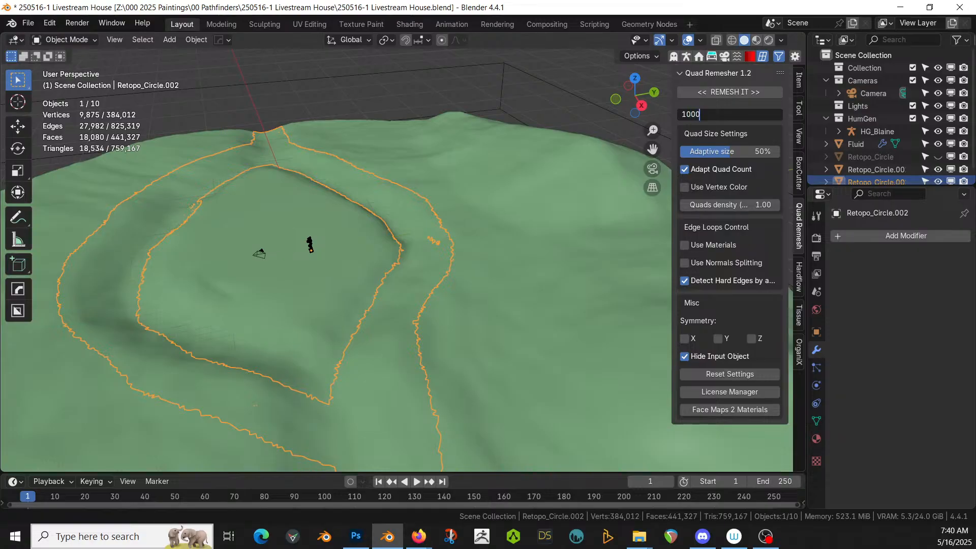
{"action": "key", "text": "Return"}
{"action": "left_click", "coordinate": [746, 92]}
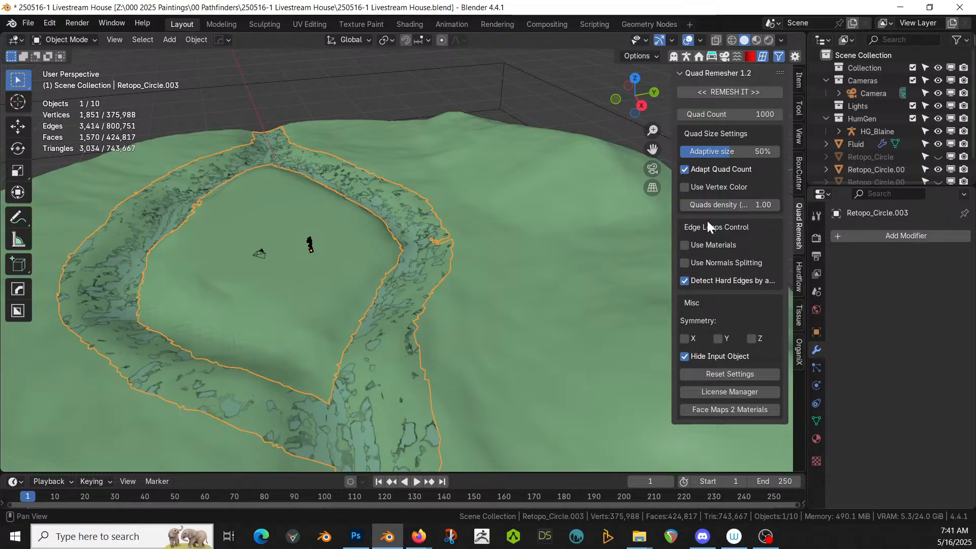
- Delete the two hidden source meshes, Retopo_Circle and Retopo_Circle.002
{"action": "middle_click_drag", "start_coordinate": [298, 247], "coordinate": [458, 269]}
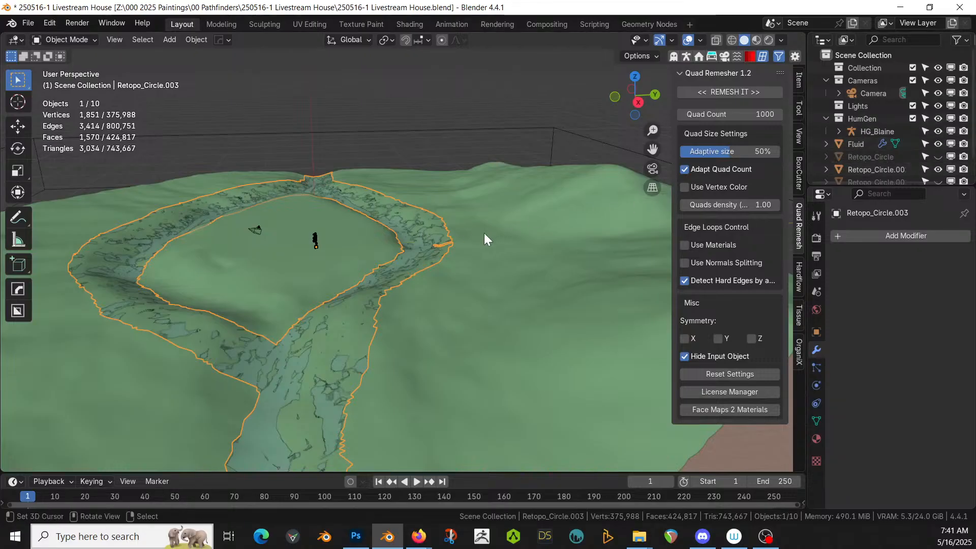
{"action": "scroll", "coordinate": [868, 159], "scroll_direction": "down", "scroll_amount": 2}
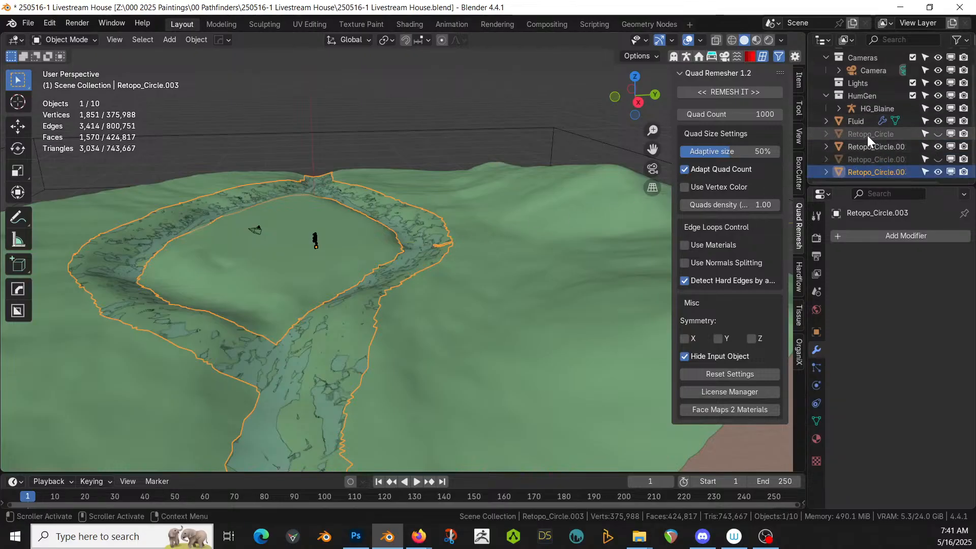
{"action": "left_click", "coordinate": [867, 135]}
{"action": "key", "text": "Delete"}
{"action": "left_click", "coordinate": [867, 158]}
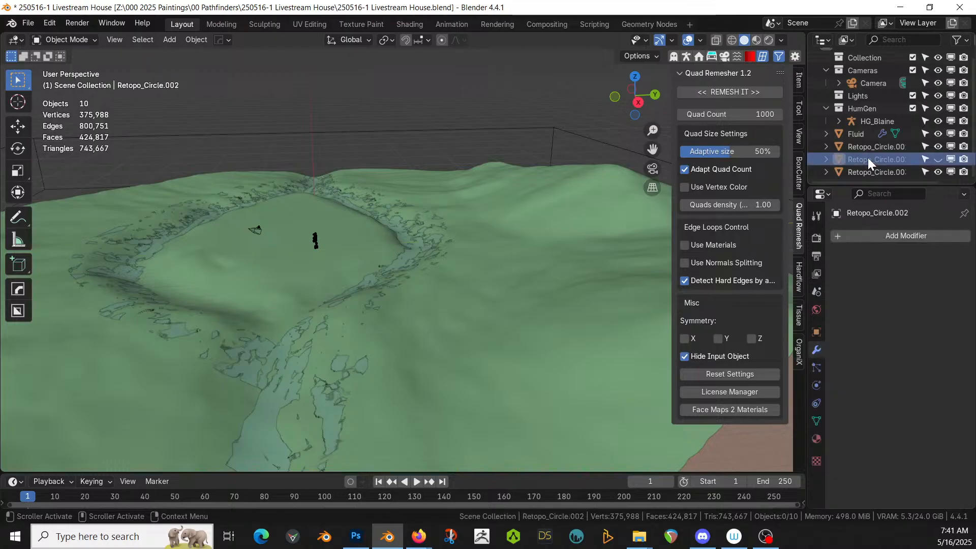
{"action": "key", "text": "Delete"}
- Isolate the remeshed channel strip in local view and inspect its topology in Edit Mode
{"action": "left_click", "coordinate": [262, 361]}
{"action": "key", "text": "KP_Divide"}
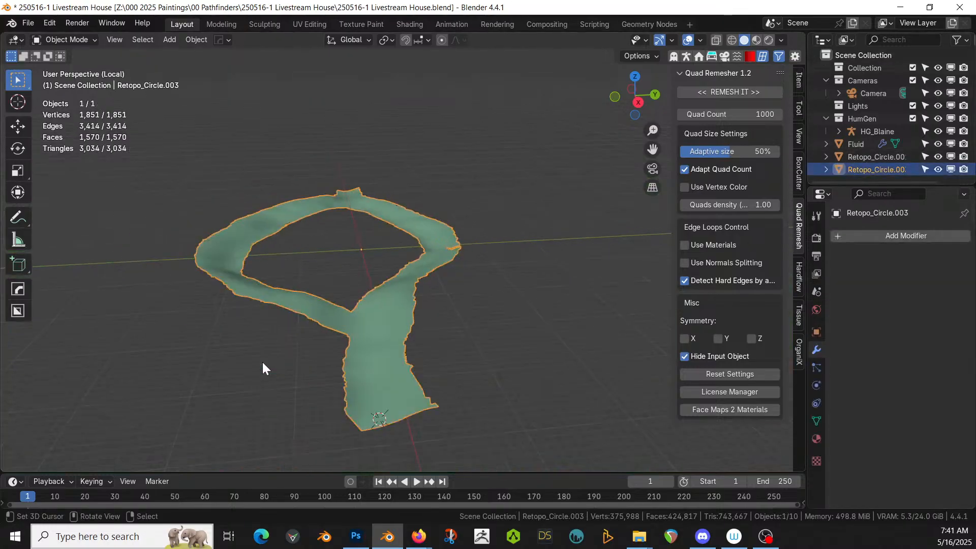
{"action": "key", "text": "Tab"}
{"action": "middle_click_drag", "start_coordinate": [262, 362], "coordinate": [274, 383]}
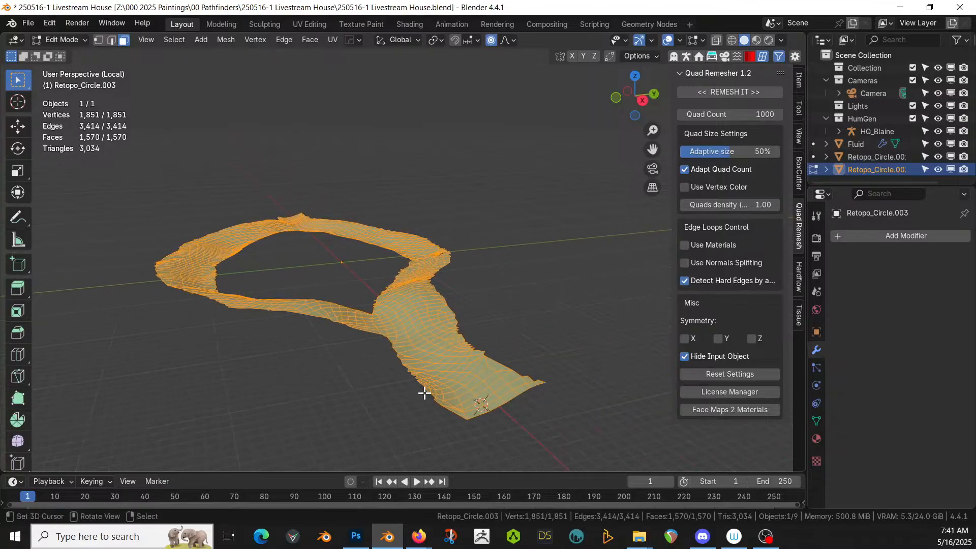
{"action": "key", "text": "Tab"}
- Add a Solidify modifier to the channel strip through HardOps
{"action": "key", "text": "q"}
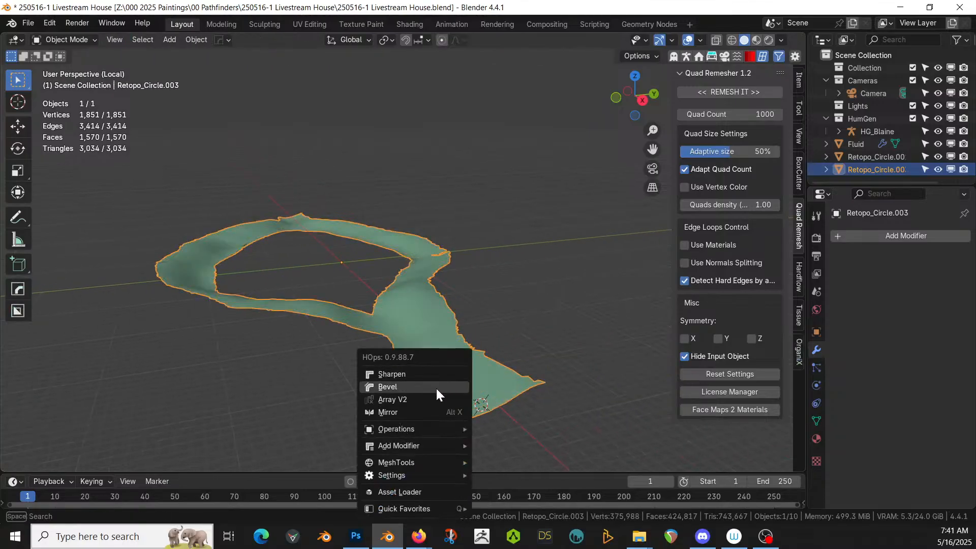
{"action": "mouse_move", "coordinate": [409, 427]}
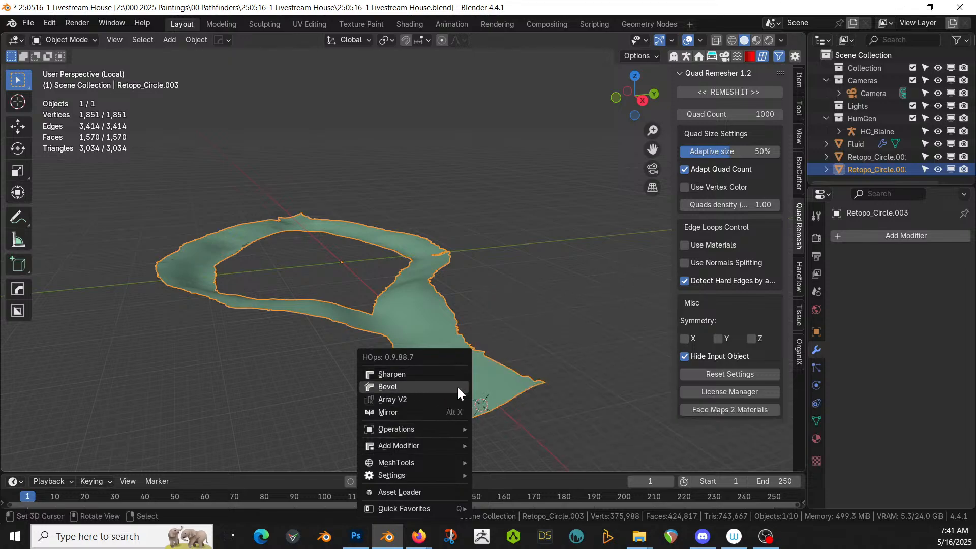
{"action": "mouse_move", "coordinate": [422, 445]}
{"action": "left_click", "coordinate": [529, 350]}
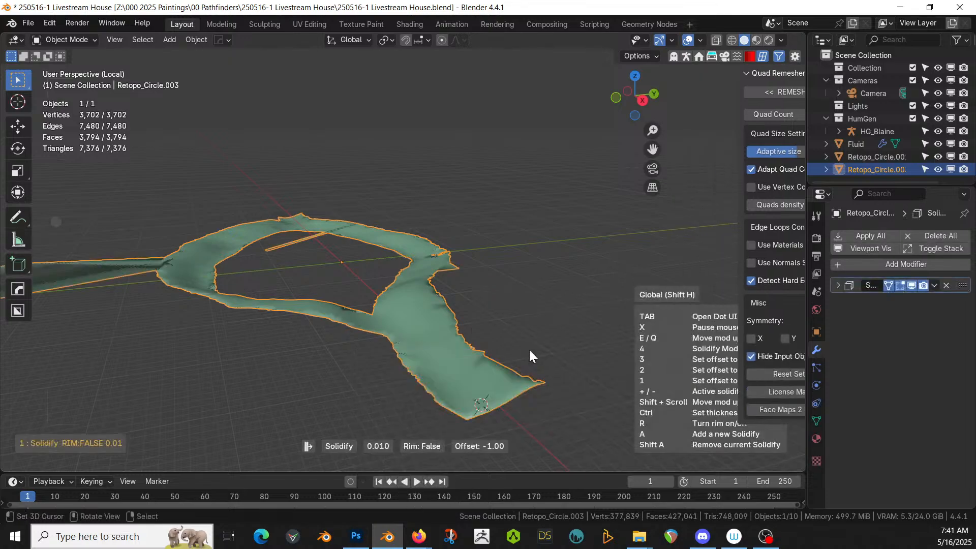
{"action": "left_click", "coordinate": [516, 316]}
{"action": "key", "text": "n"}
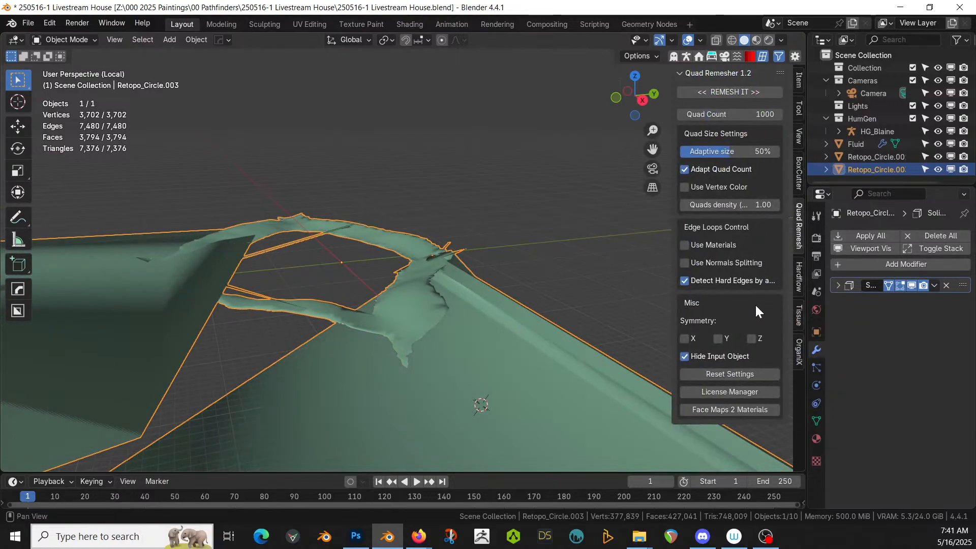
- Turn off Even Thickness in the Solidify modifier and set its thickness to about -1.259 m
{"action": "left_click", "coordinate": [837, 285]}
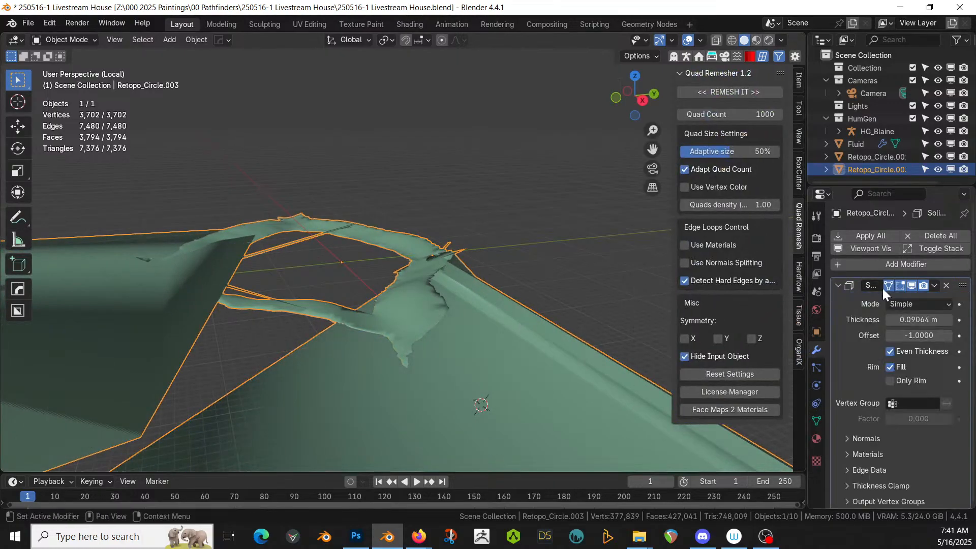
{"action": "left_click", "coordinate": [889, 351]}
{"action": "middle_click_drag", "start_coordinate": [428, 327], "coordinate": [431, 309]}
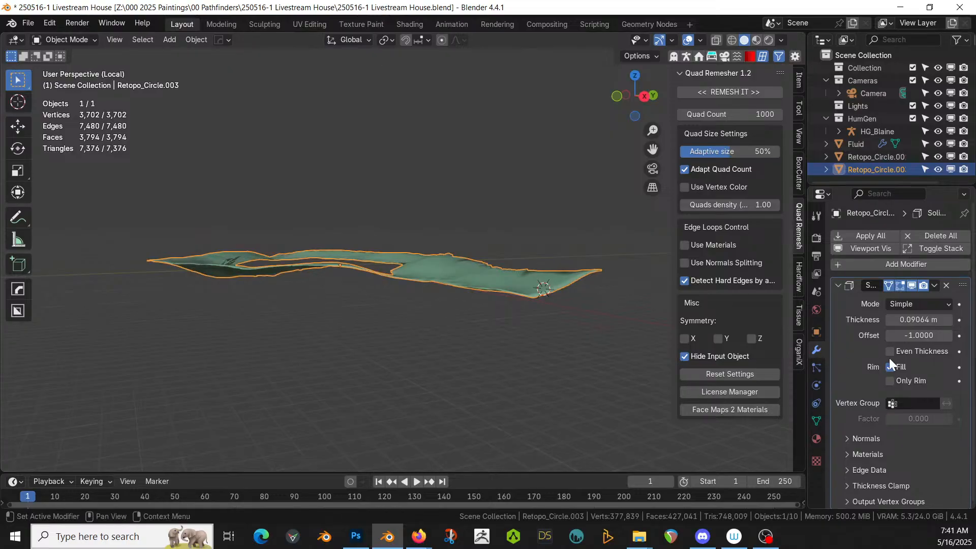
{"action": "left_click_drag", "start_coordinate": [910, 320], "coordinate": [882, 319]}
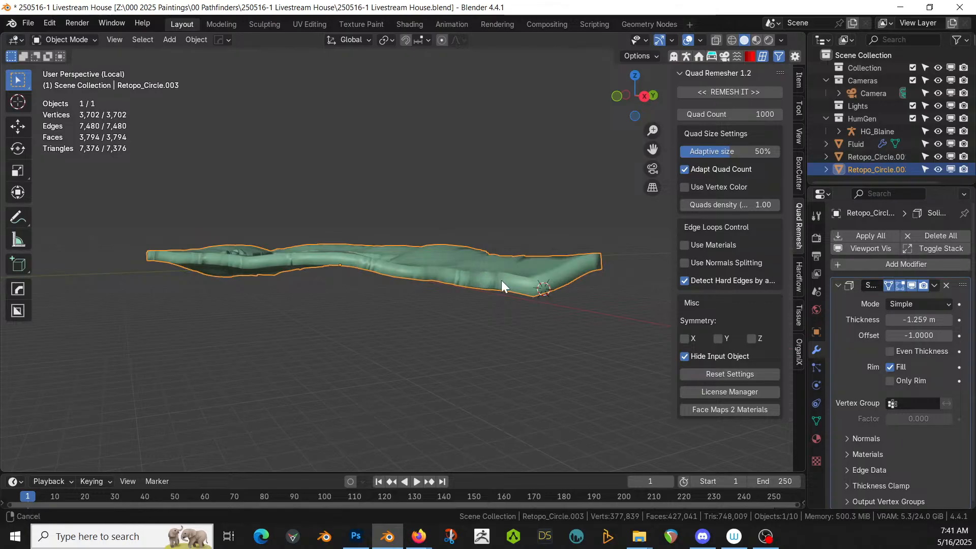
{"action": "middle_click_drag", "start_coordinate": [502, 283], "coordinate": [454, 360]}
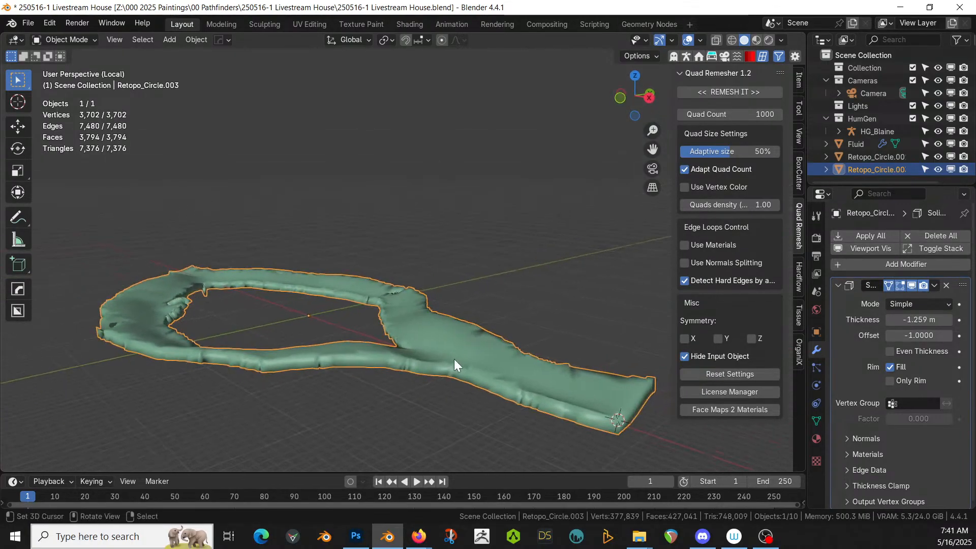
- Apply the channel strip's Solidify modifier and leave local view
{"action": "left_click", "coordinate": [863, 235]}
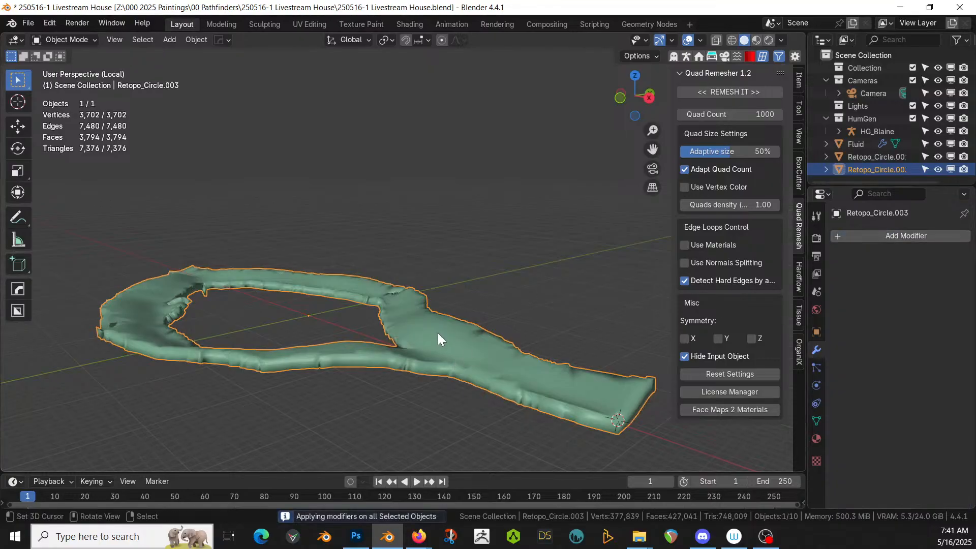
{"action": "key", "text": "KP_Divide"}
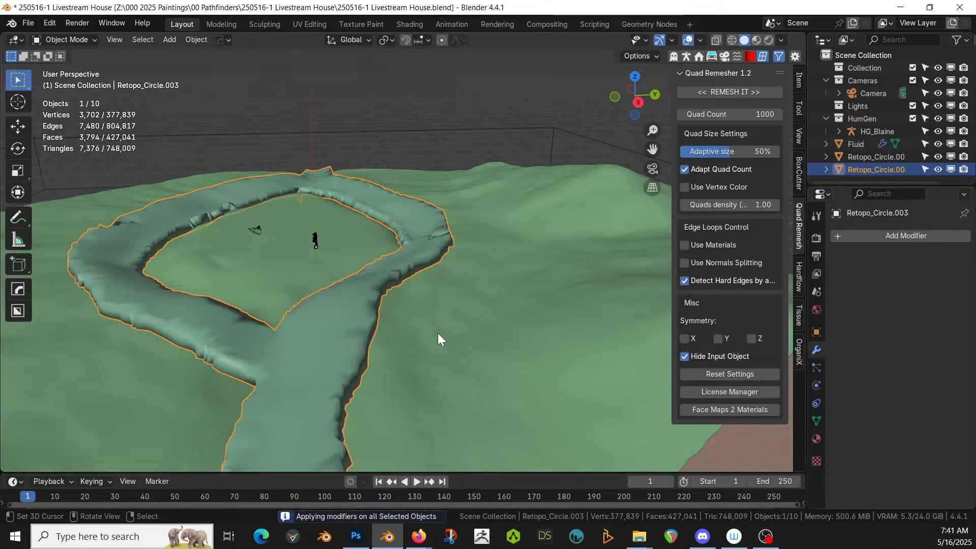
{"action": "scroll", "coordinate": [413, 334], "scroll_direction": "down", "scroll_amount": 5}
{"action": "middle_click_drag", "start_coordinate": [416, 337], "coordinate": [434, 342]}
- Move the solidified channel mesh into a new collection named Initial
{"action": "key", "text": "m"}
{"action": "left_click", "coordinate": [410, 340]}
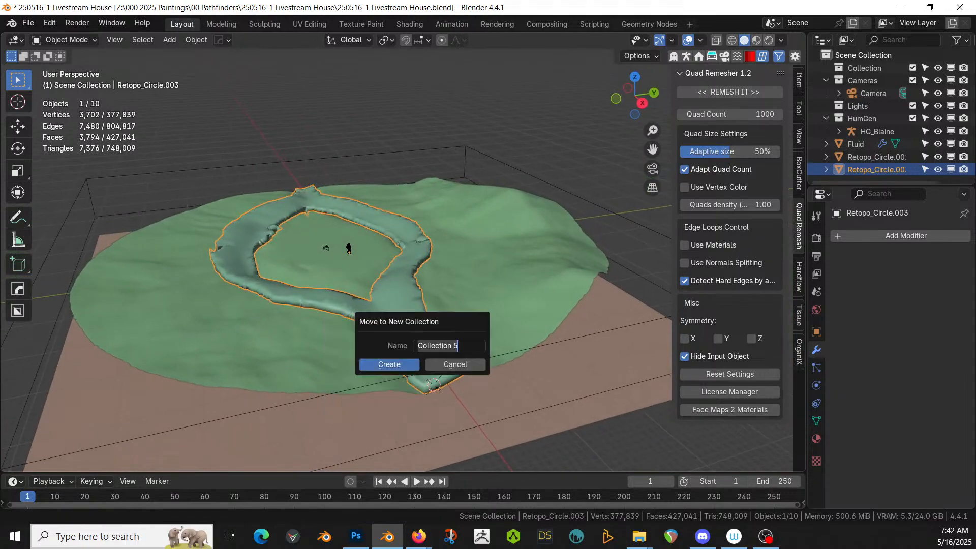
{"action": "type", "text": "Initial"}
{"action": "key", "text": "Return"}
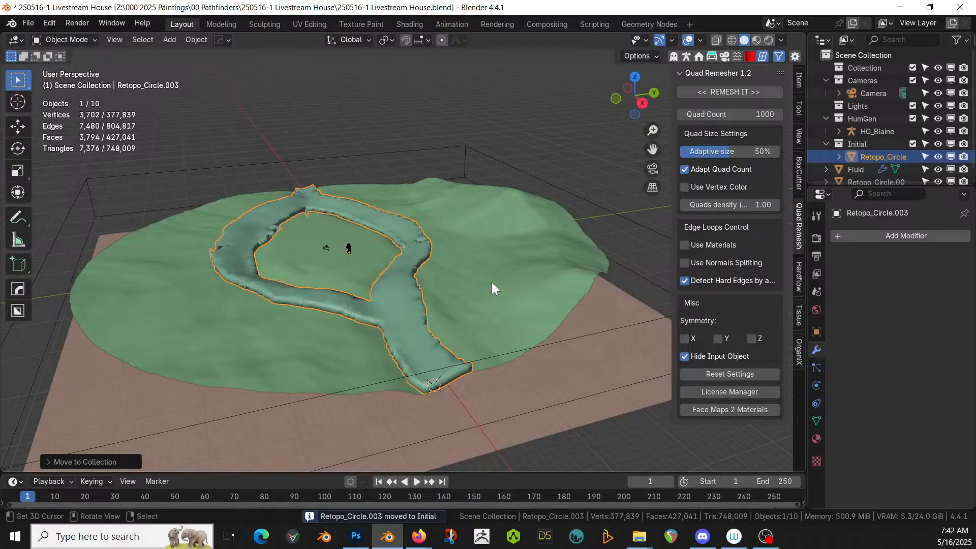
- Assign the Initial collection as the Fluid object's initial fluid source in the Cell Fluids settings
{"action": "left_click", "coordinate": [864, 169]}
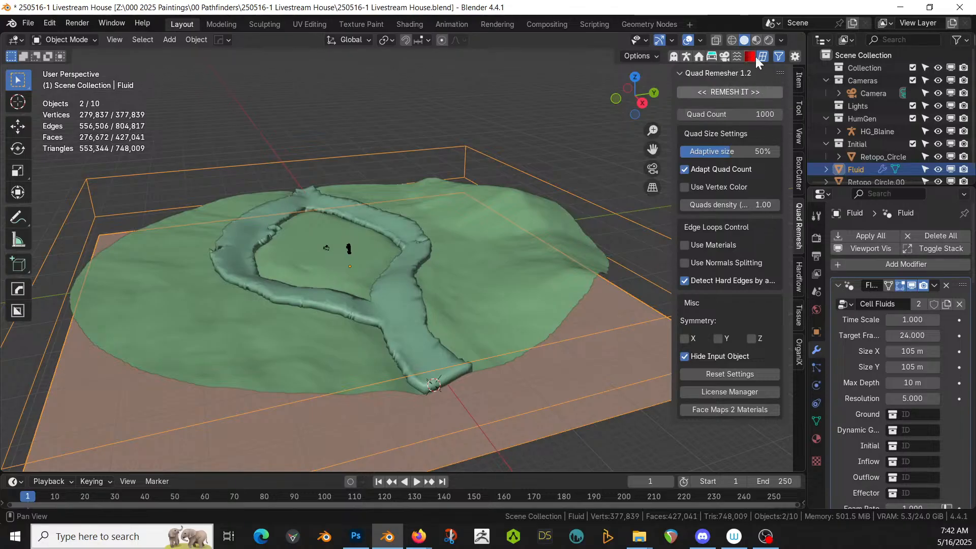
{"action": "left_click", "coordinate": [737, 55]}
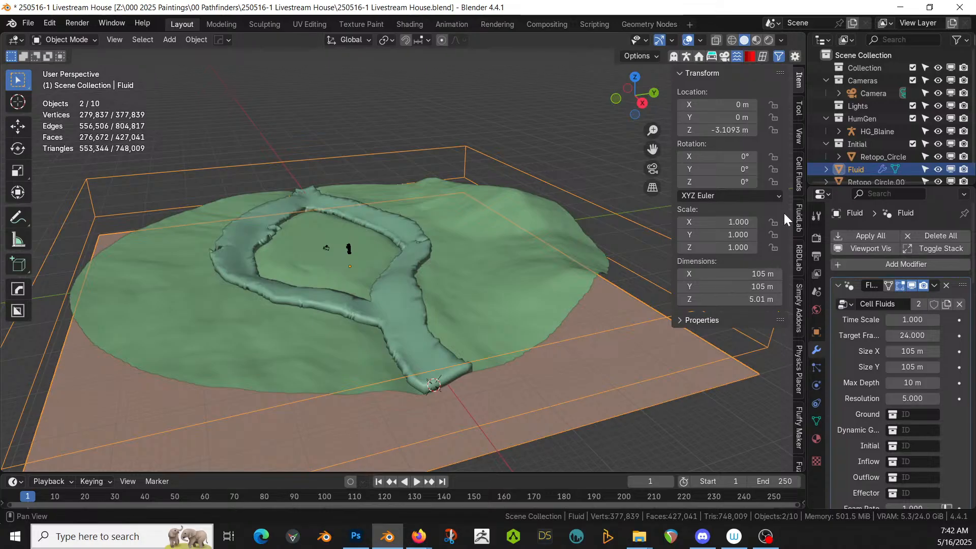
{"action": "left_click", "coordinate": [796, 178]}
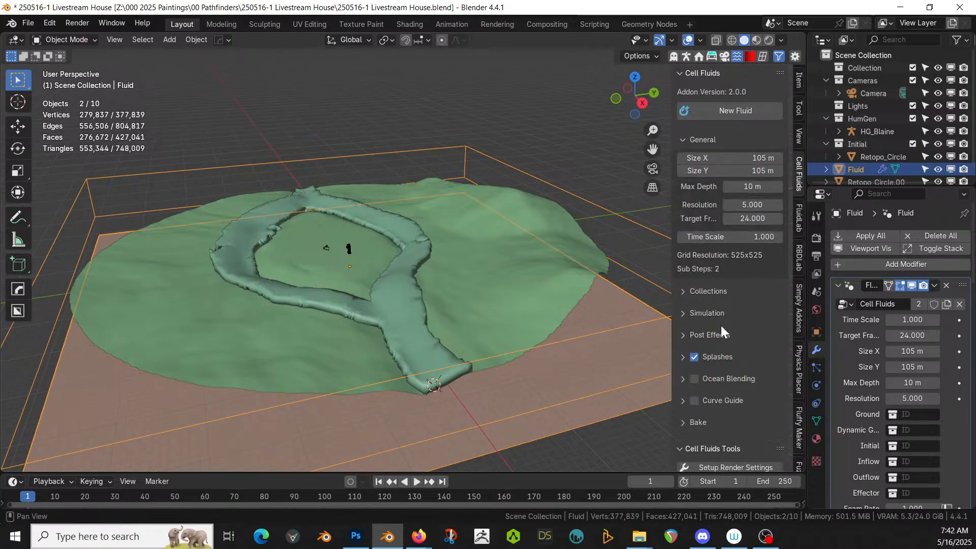
{"action": "scroll", "coordinate": [723, 338], "scroll_direction": "down", "scroll_amount": 3}
{"action": "scroll", "coordinate": [724, 338], "scroll_direction": "up", "scroll_amount": 3}
{"action": "scroll", "coordinate": [724, 338], "scroll_direction": "down", "scroll_amount": 1}
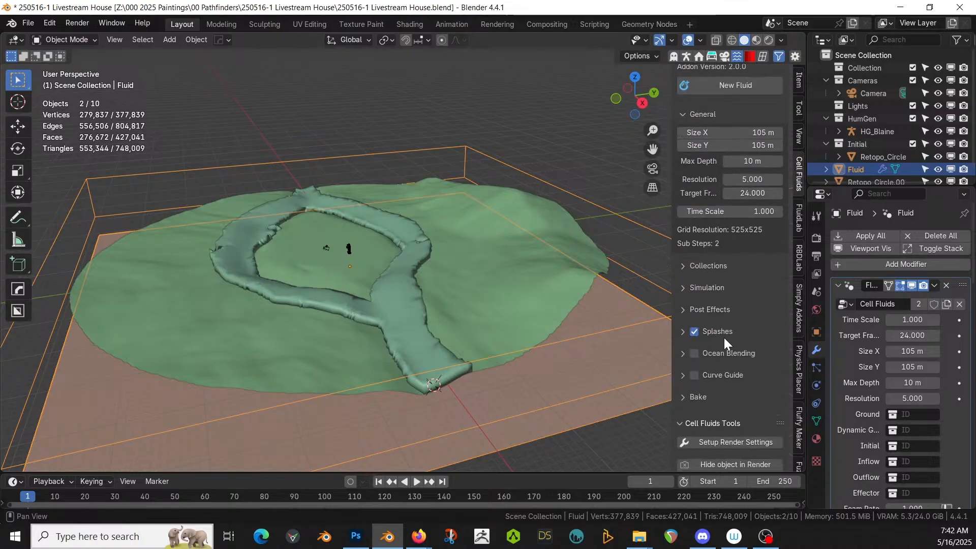
{"action": "scroll", "coordinate": [724, 337], "scroll_direction": "down", "scroll_amount": 3}
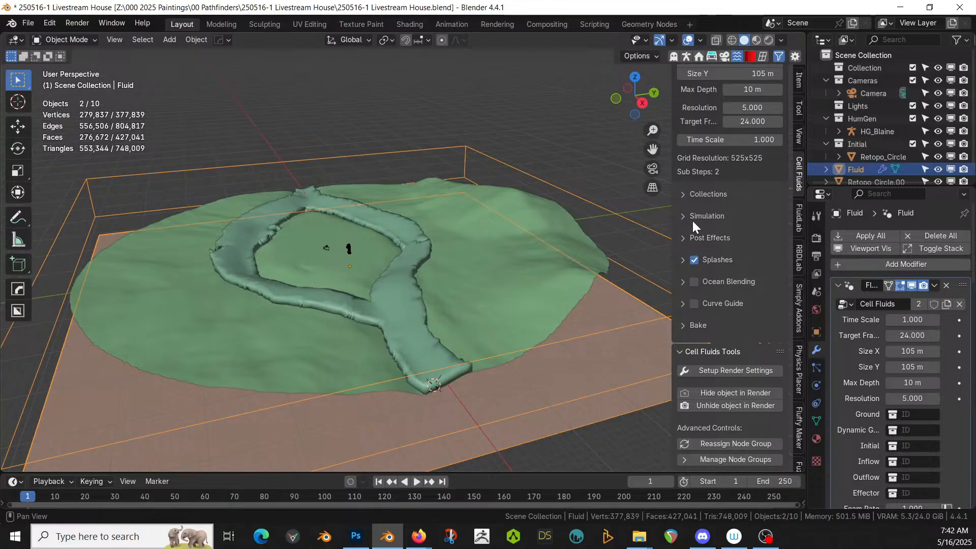
{"action": "left_click", "coordinate": [685, 193]}
{"action": "left_click", "coordinate": [731, 225]}
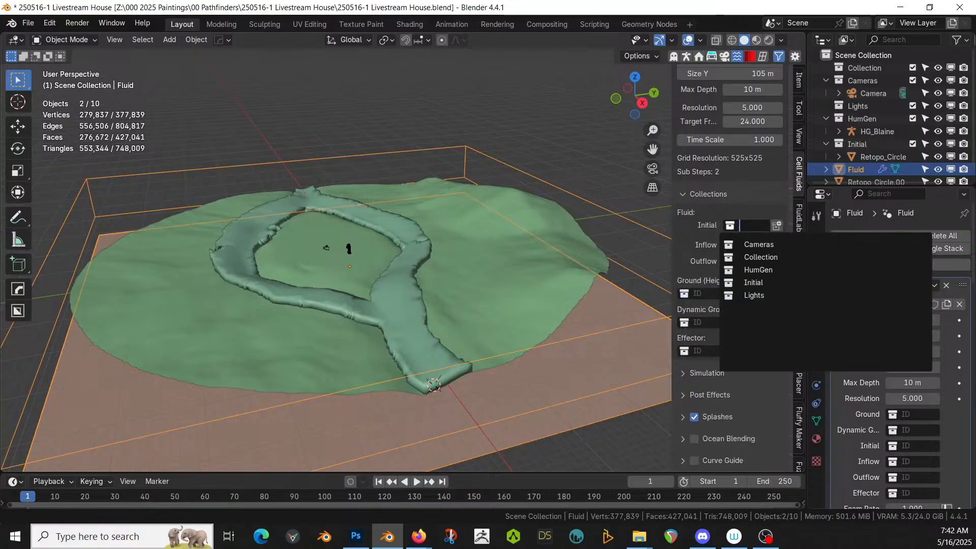
{"action": "left_click", "coordinate": [755, 279]}
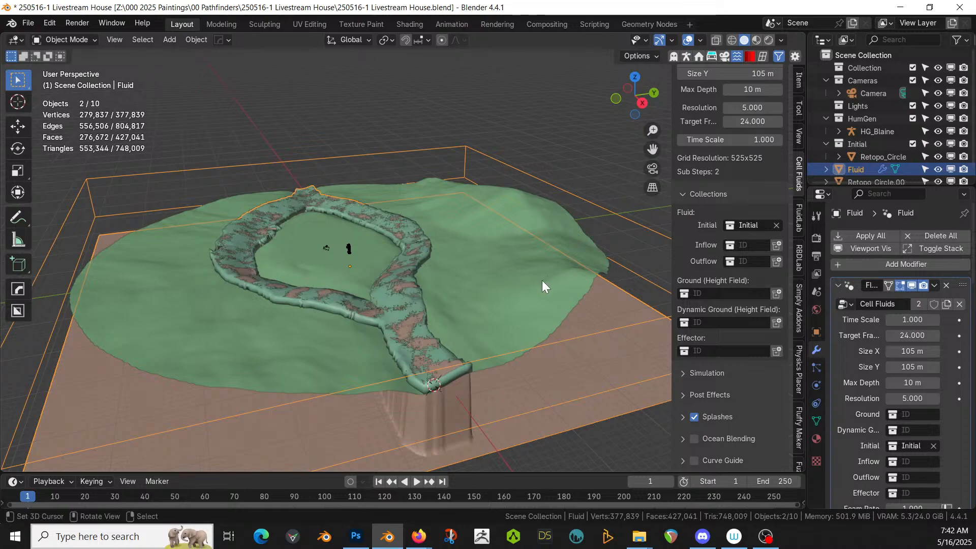
- Exclude the Initial collection from the view layer and test-play the fluid simulation, returning to the first frame
{"action": "middle_click_drag", "start_coordinate": [539, 290], "coordinate": [584, 288]}
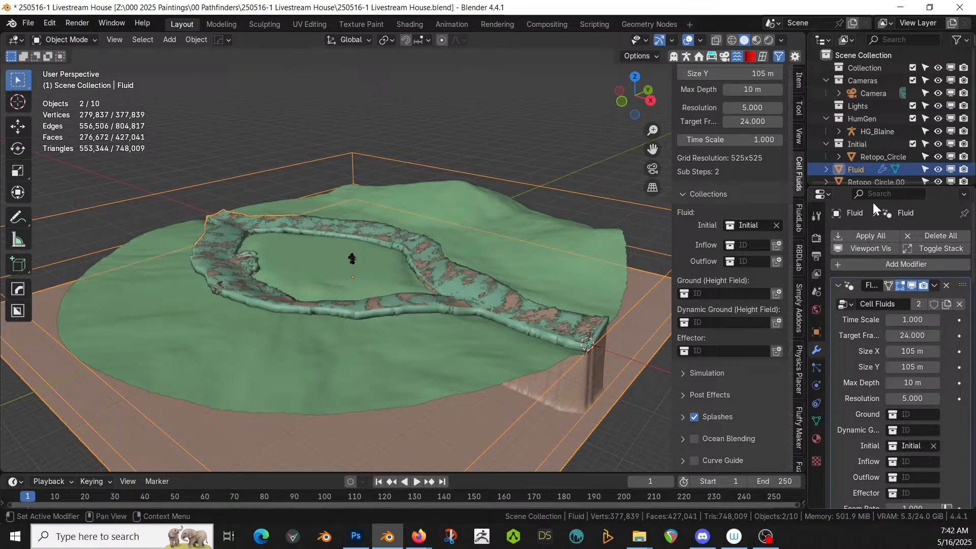
{"action": "left_click", "coordinate": [912, 145]}
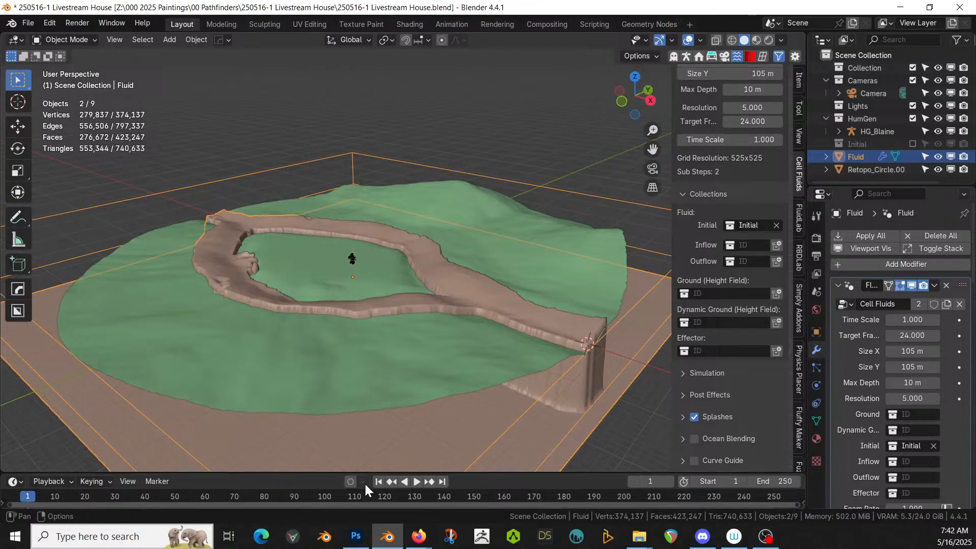
{"action": "left_click", "coordinate": [416, 481]}
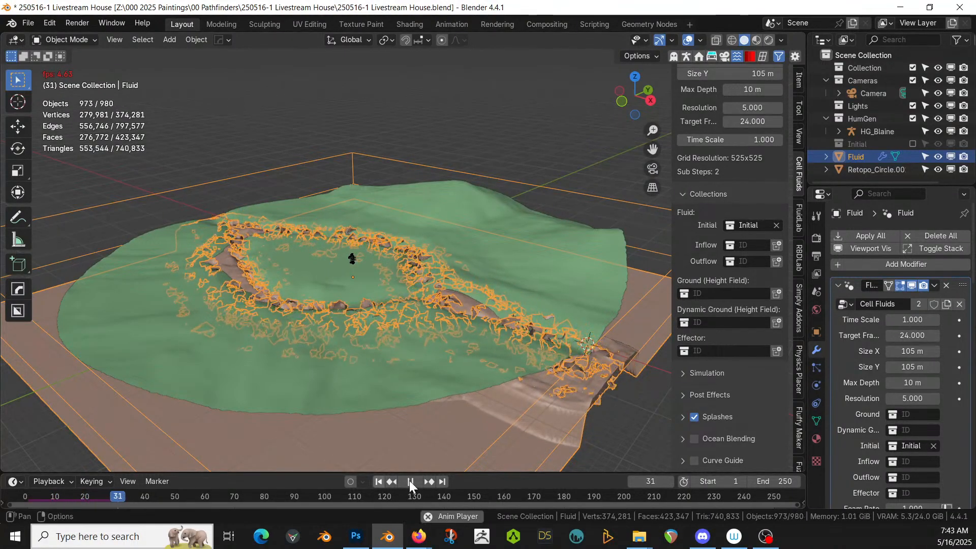
{"action": "left_click", "coordinate": [409, 481]}
{"action": "left_click", "coordinate": [378, 481]}
- Move the terrain mesh into a new collection named Ground
{"action": "left_click", "coordinate": [542, 221]}
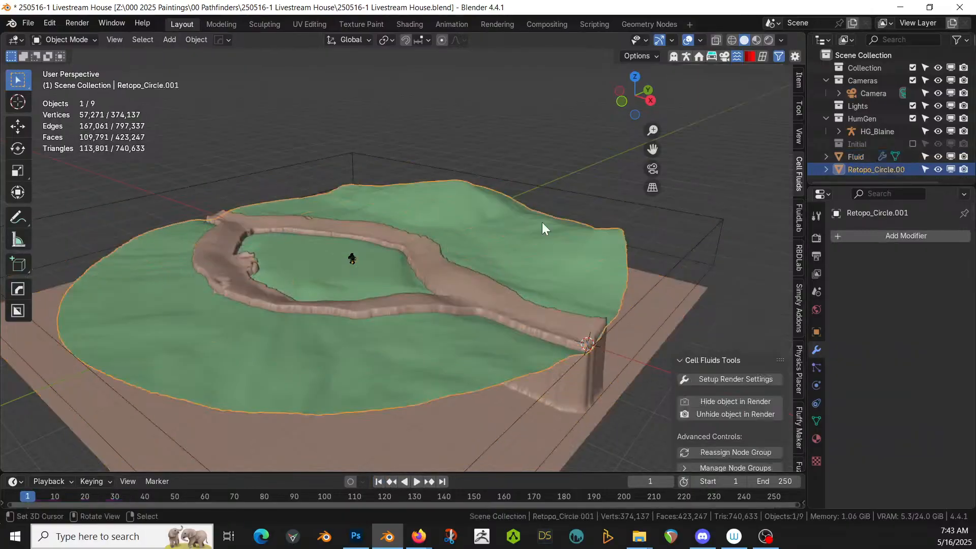
{"action": "left_click", "coordinate": [633, 310]}
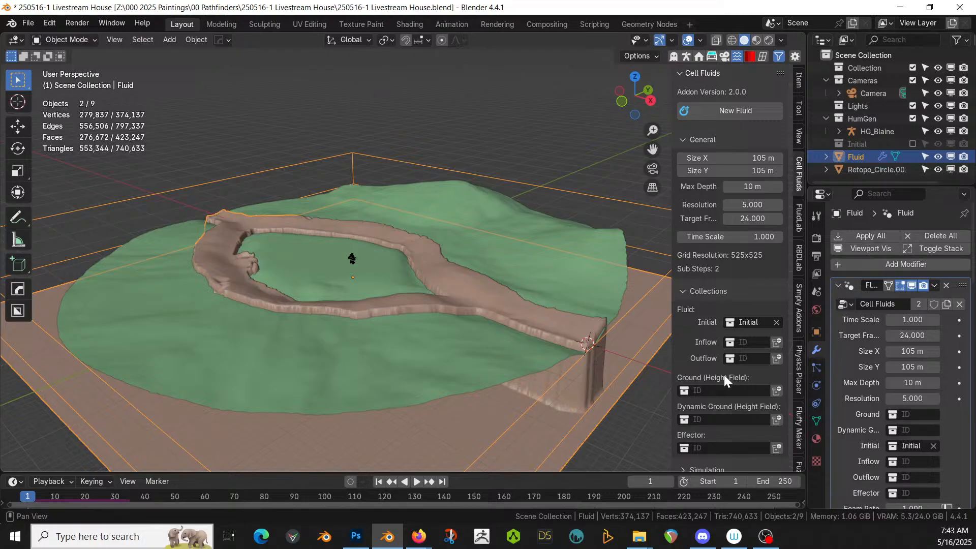
{"action": "left_click", "coordinate": [705, 389]}
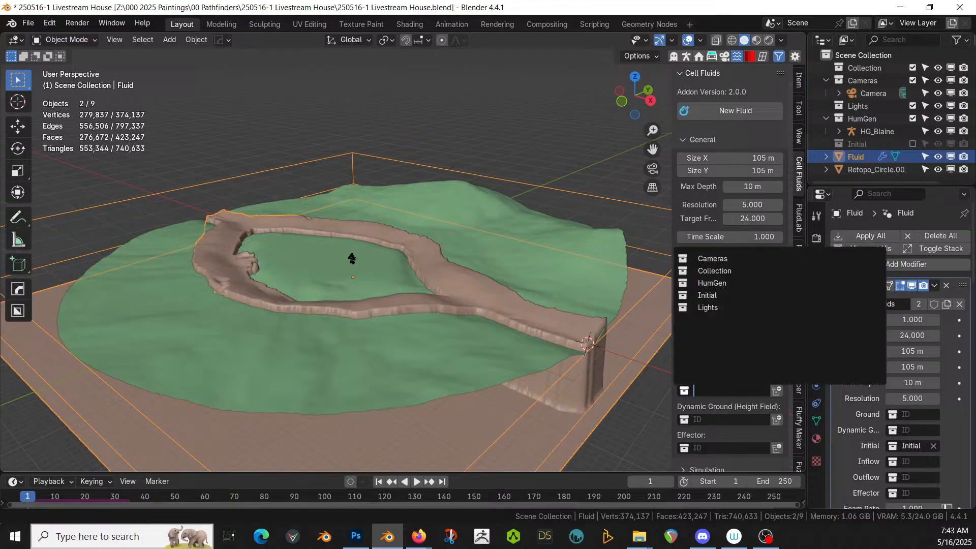
{"action": "left_click", "coordinate": [599, 227]}
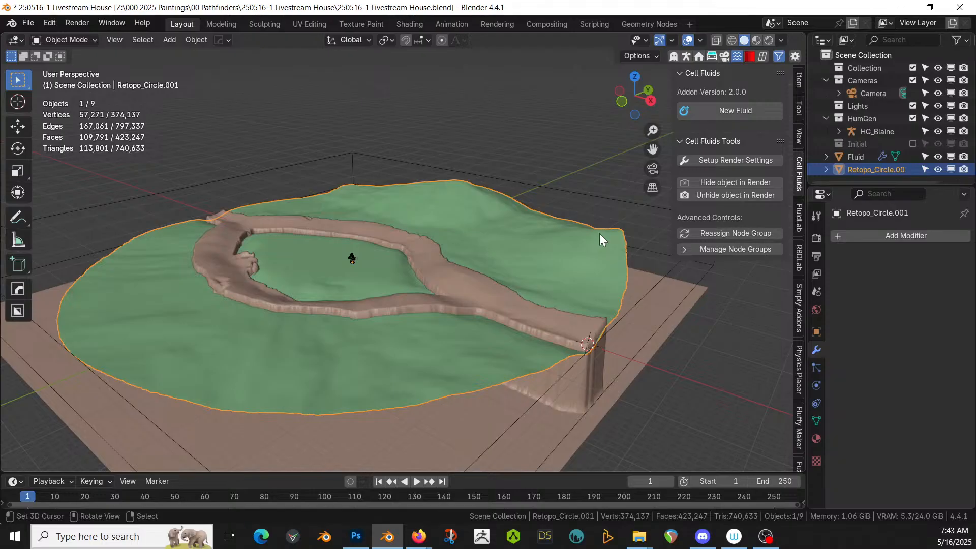
{"action": "key", "text": "m"}
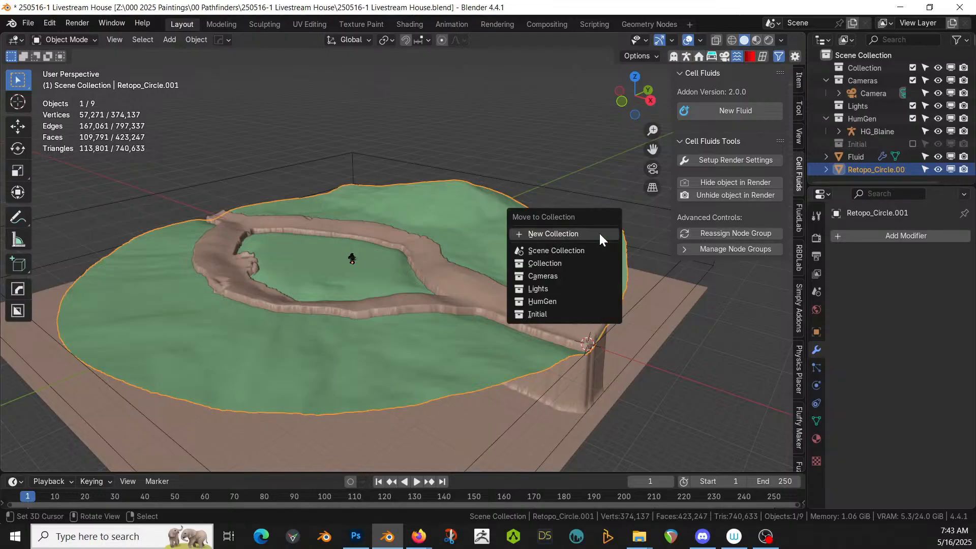
{"action": "left_click", "coordinate": [598, 232]}
{"action": "type", "text": "Ground"}
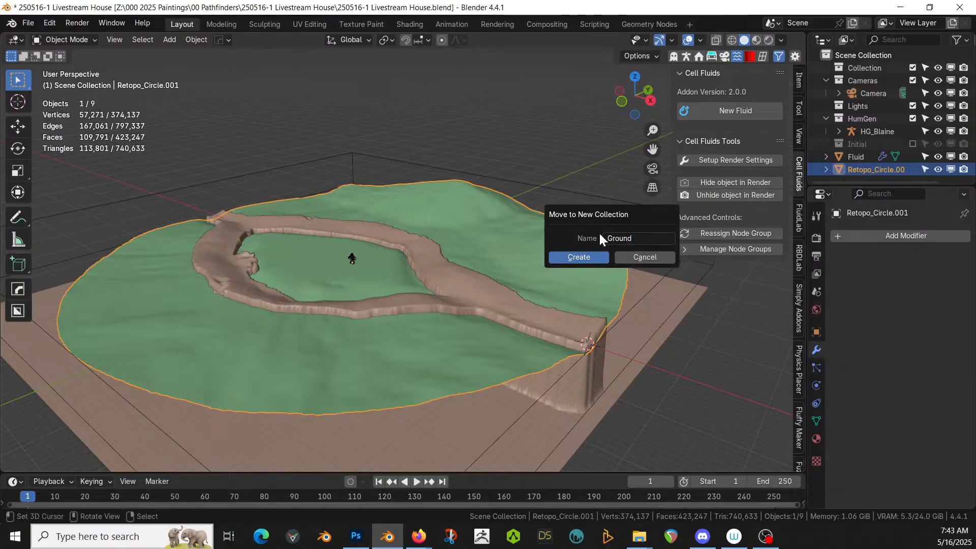
{"action": "key", "text": "Return"}
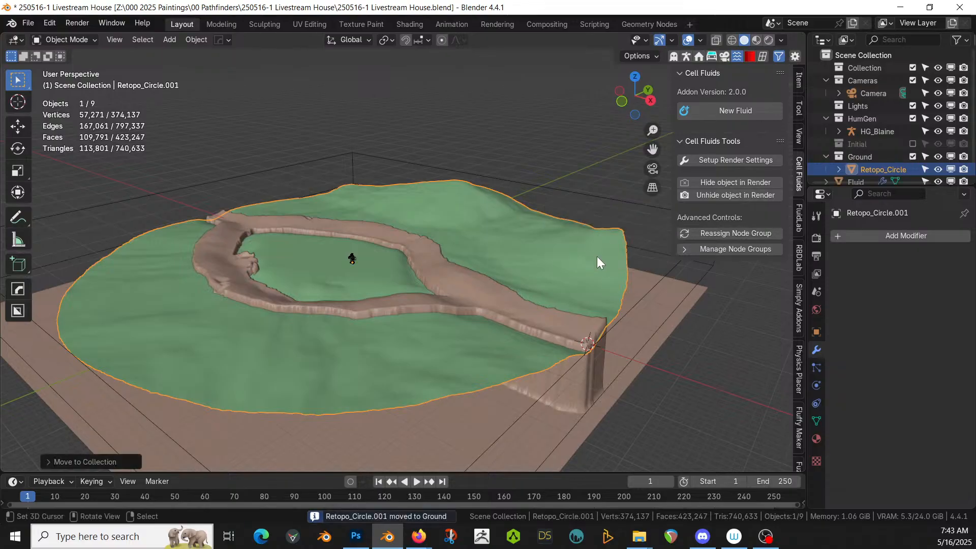
- Assign the Ground collection as the Fluid object's Ground (Height Field) in Cell Fluids
{"action": "left_click", "coordinate": [547, 318]}
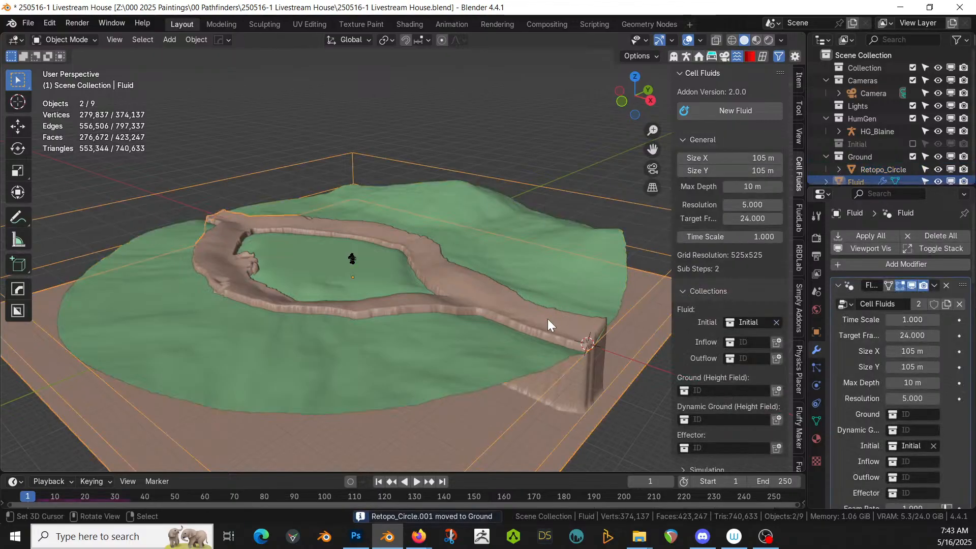
{"action": "left_click", "coordinate": [693, 390]}
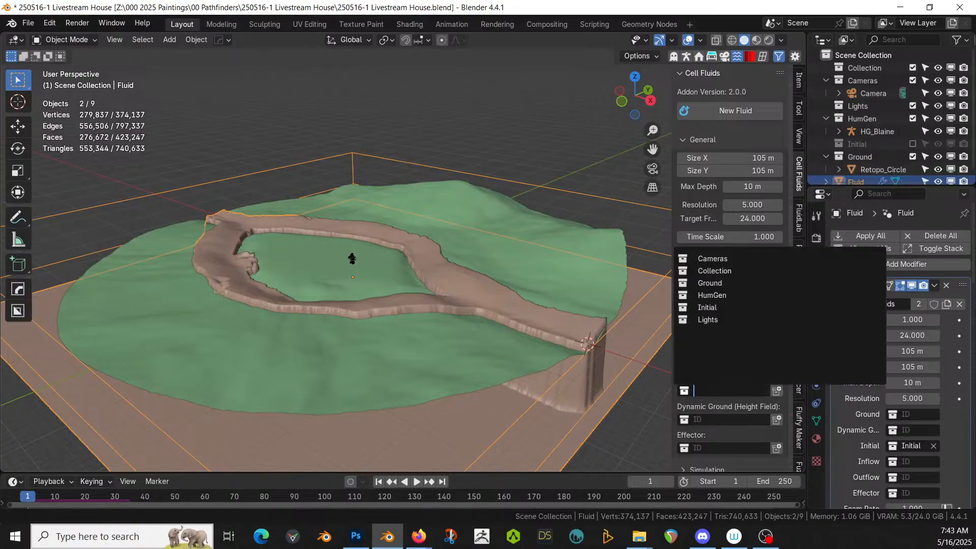
{"action": "left_click", "coordinate": [732, 284]}
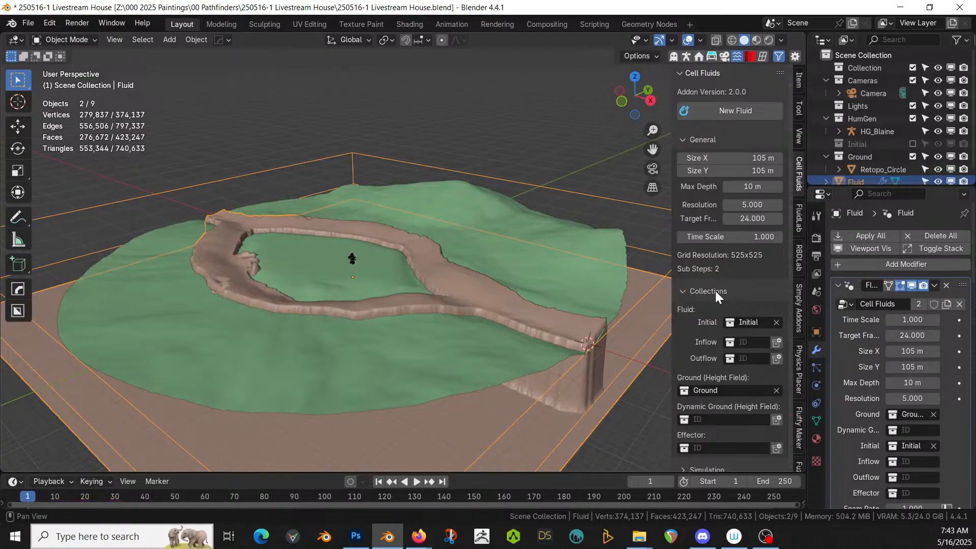
- Play the simulation to check how the fluid flows over the ground, and return to the first frame
{"action": "left_click", "coordinate": [417, 481]}
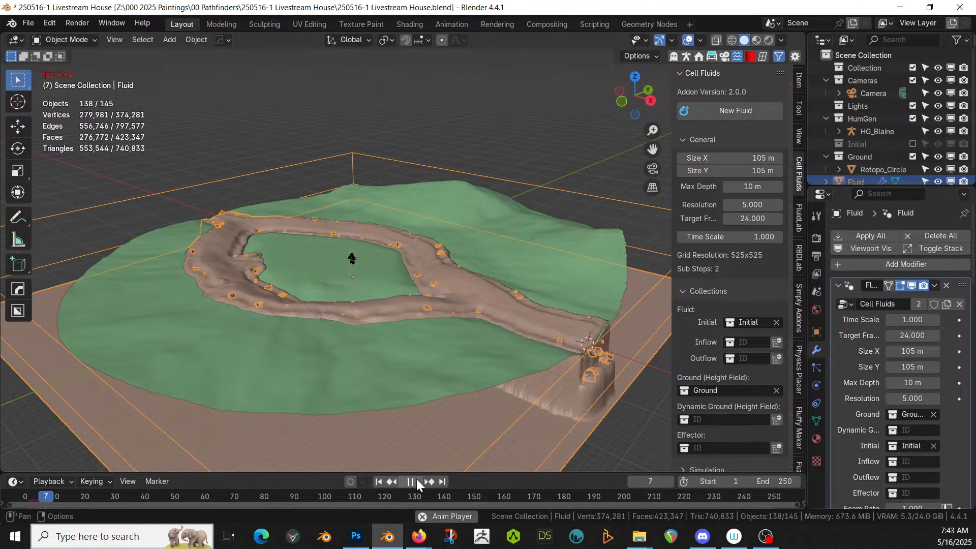
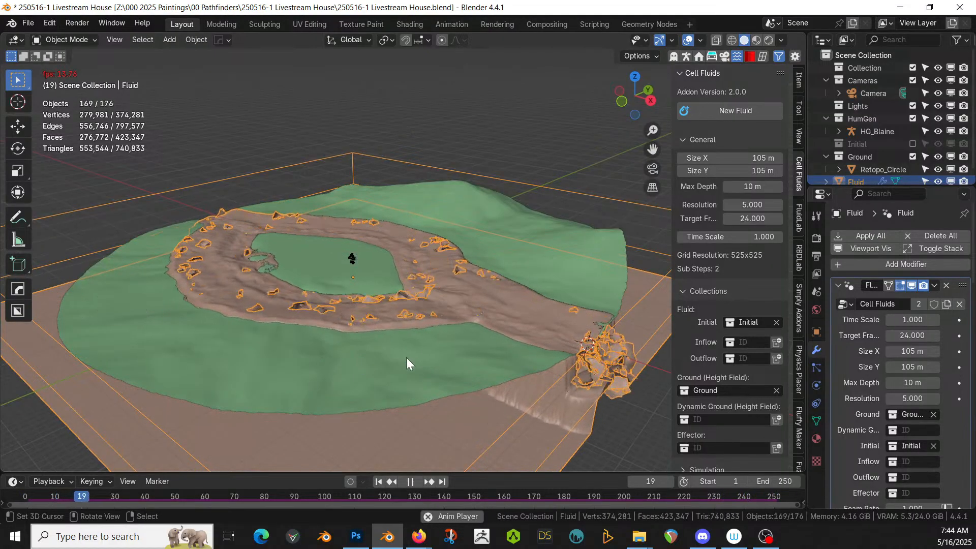
{"action": "left_click", "coordinate": [411, 481]}
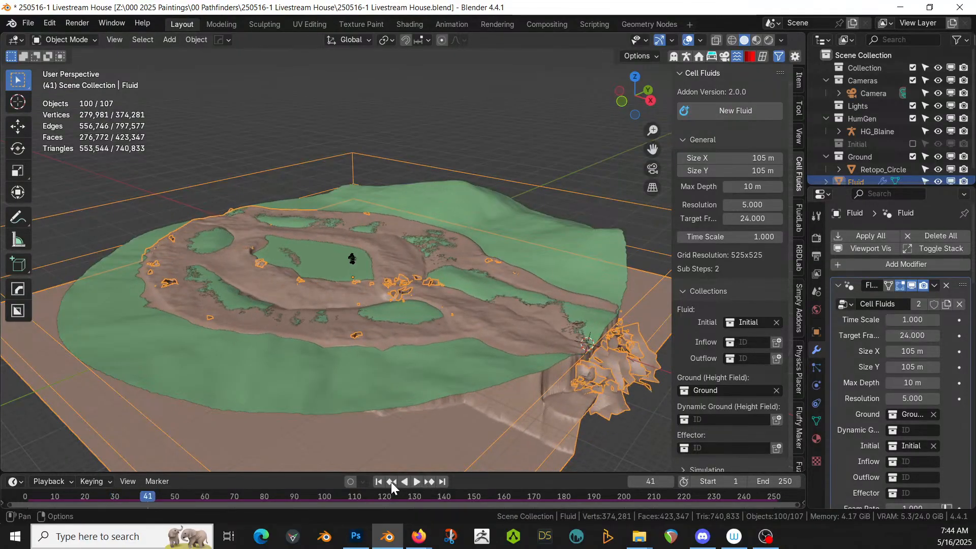
{"action": "left_click", "coordinate": [378, 482]}
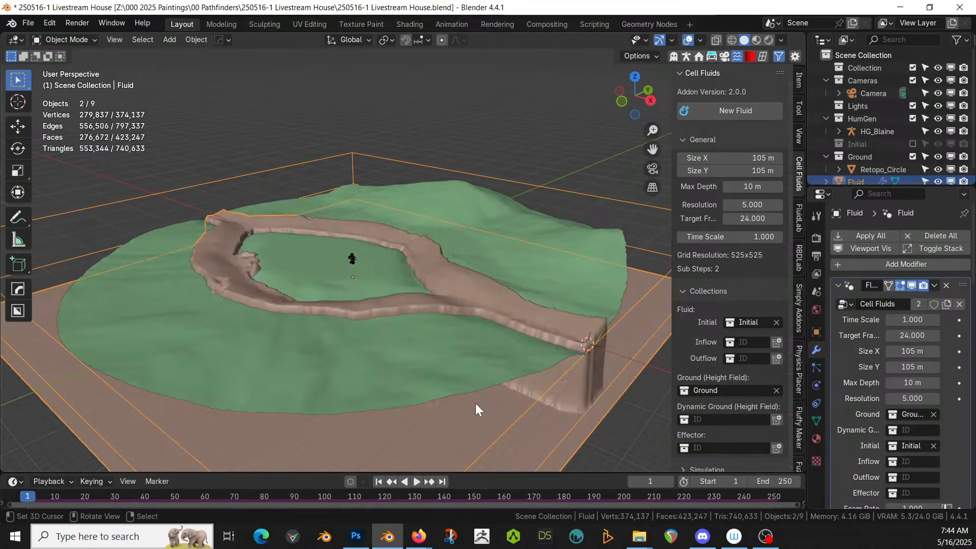
- Add a cube at the 3D cursor near the river's open end at the terrain's edge
{"action": "middle_click_drag", "start_coordinate": [475, 403], "coordinate": [404, 395], "text": "shift"}
{"action": "mouse_move", "coordinate": [404, 394]}
{"action": "middle_mouse_down"}
{"action": "mouse_move", "coordinate": [464, 404]}
{"action": "mouse_move", "coordinate": [404, 401]}
{"action": "middle_mouse_up"}
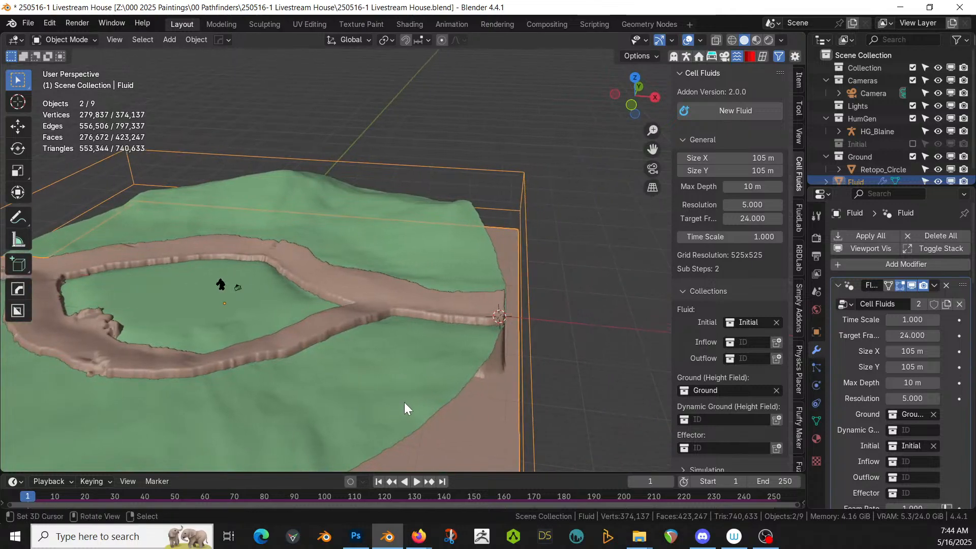
{"action": "scroll", "coordinate": [432, 402], "scroll_direction": "up", "scroll_amount": 1}
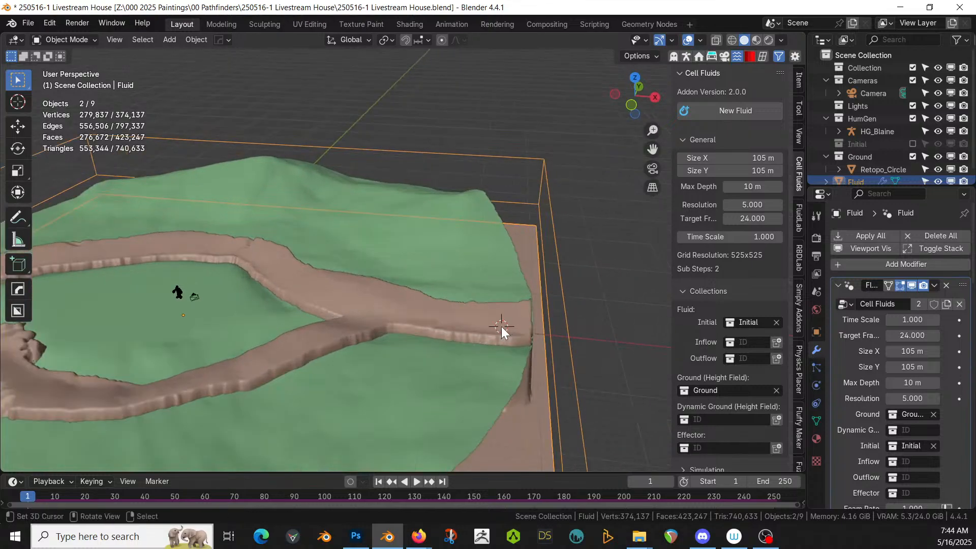
{"action": "middle_click_drag", "start_coordinate": [559, 334], "coordinate": [578, 292]}
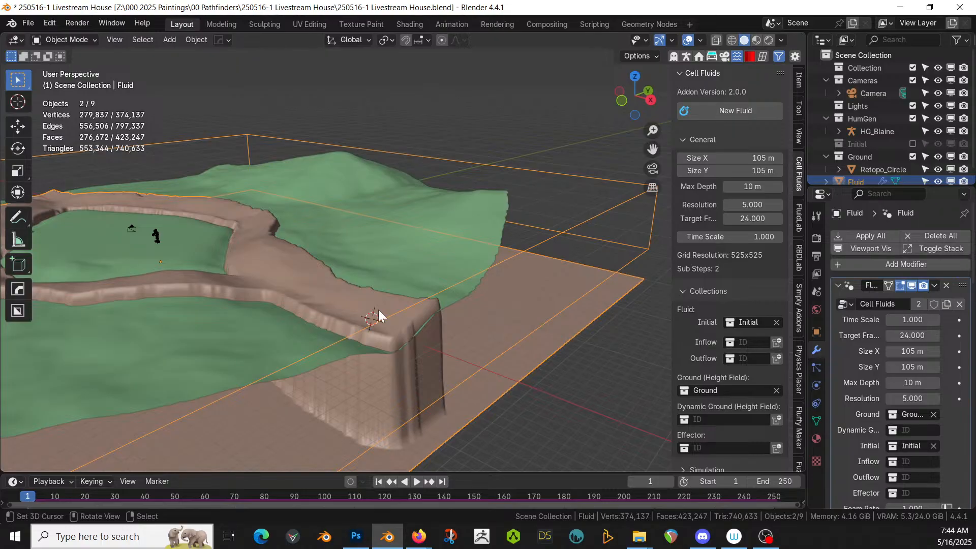
{"action": "scroll", "coordinate": [402, 336], "scroll_direction": "up", "scroll_amount": 2}
{"action": "middle_click_drag", "start_coordinate": [412, 343], "coordinate": [462, 350]}
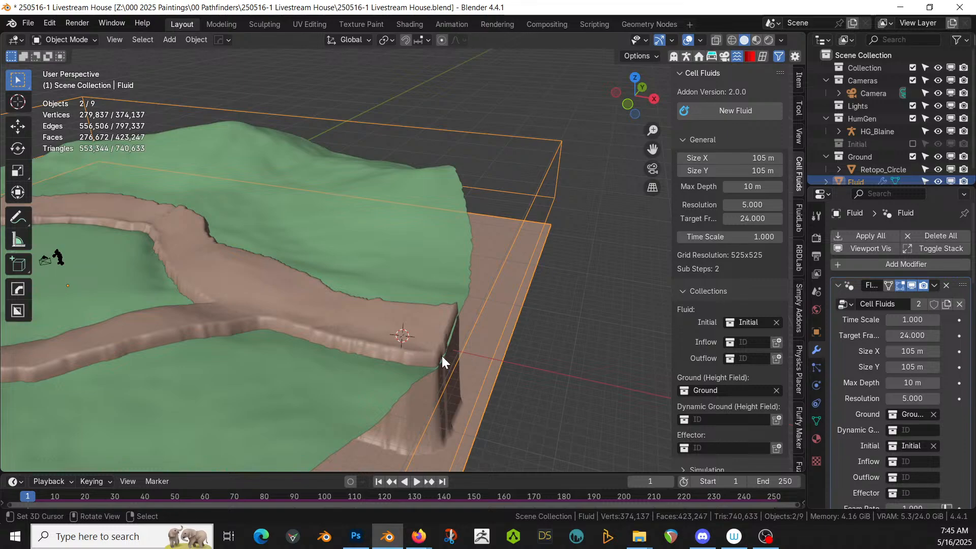
{"action": "middle_click_drag", "start_coordinate": [456, 364], "coordinate": [465, 358]}
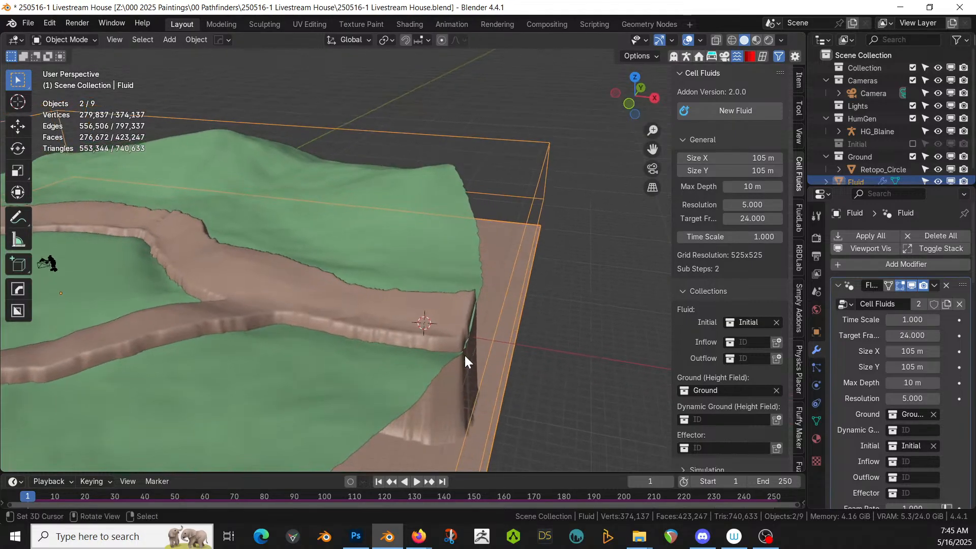
{"action": "key", "text": "shift+a"}
{"action": "mouse_move", "coordinate": [408, 193]}
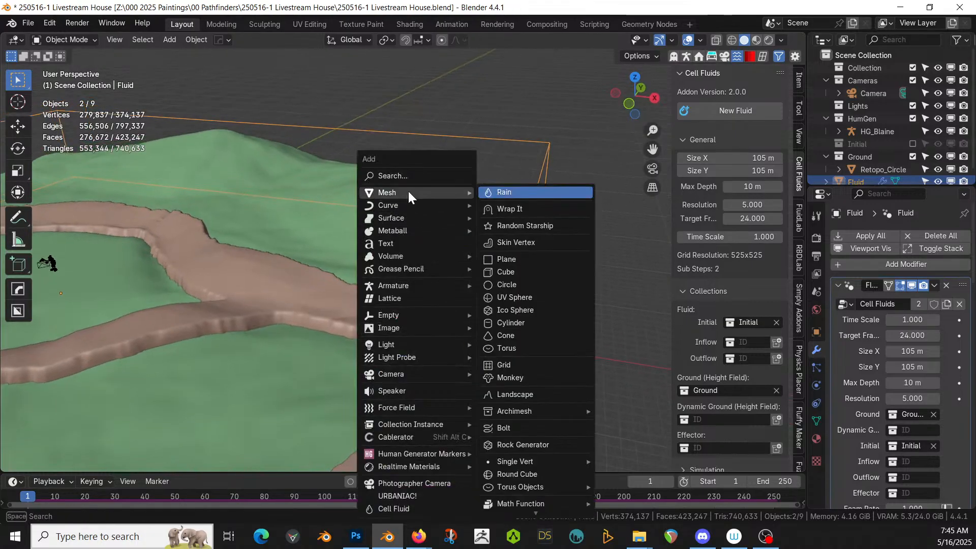
{"action": "left_click", "coordinate": [515, 271]}
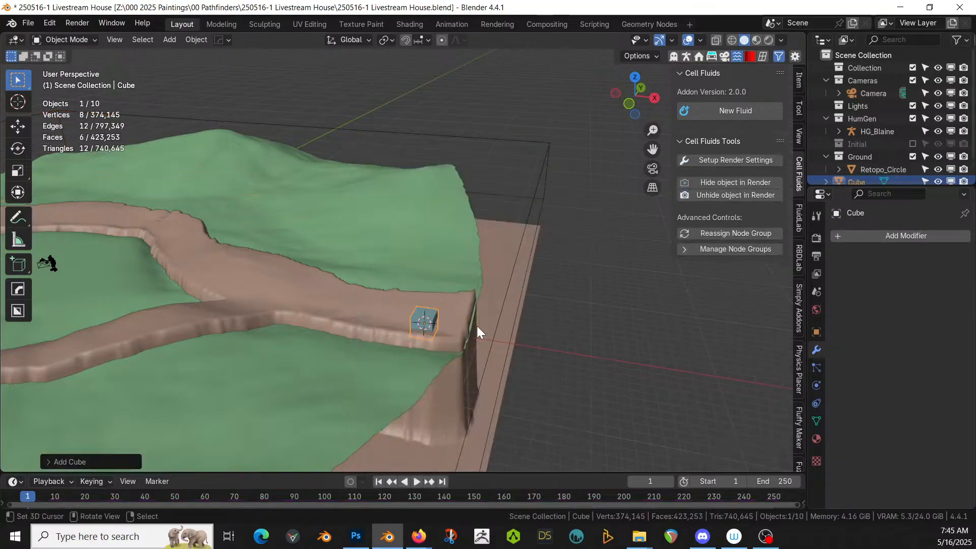
- Put the cube in a new collection named Inflow and shift it closer to the river's outer end
{"action": "key", "text": "m"}
{"action": "left_click", "coordinate": [453, 326]}
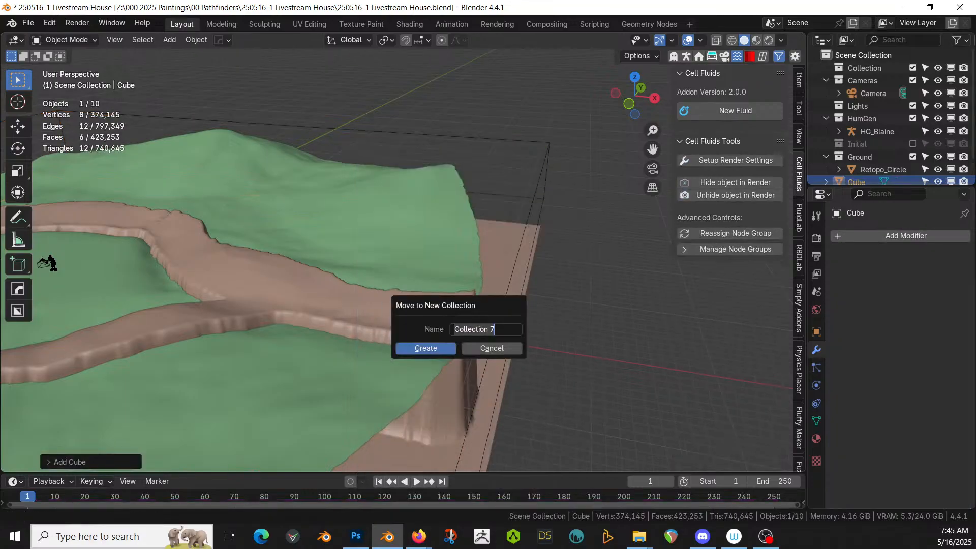
{"action": "type", "text": "Inflow"}
{"action": "key", "text": "Return"}
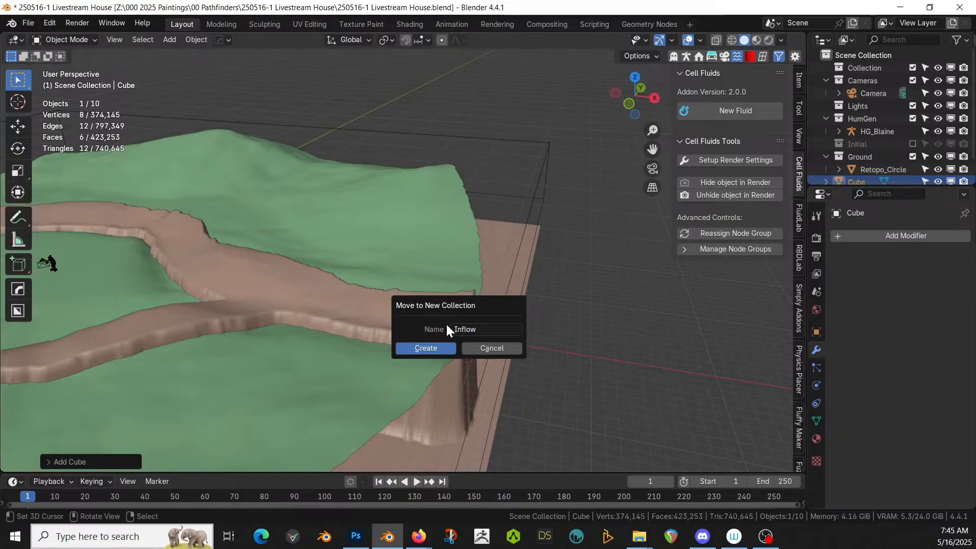
{"action": "left_click", "coordinate": [425, 350]}
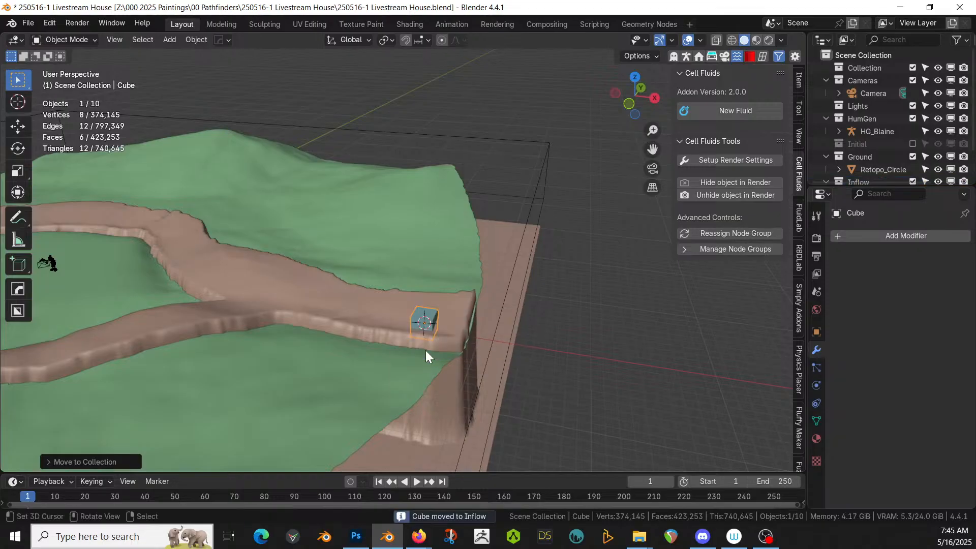
{"action": "key", "text": "g"}
{"action": "left_click", "coordinate": [529, 443]}
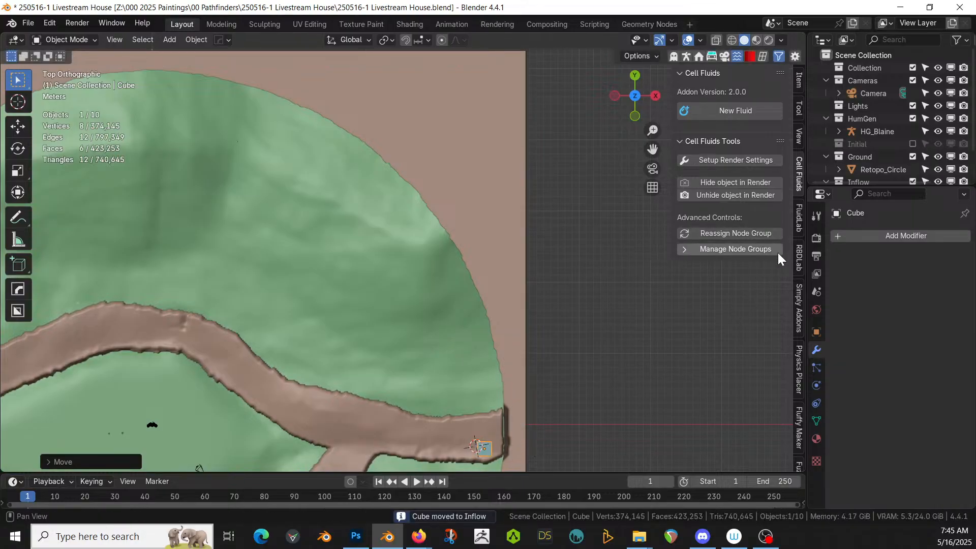
- Assign the Inflow collection as the Fluid object's Inflow in Cell Fluids
{"action": "middle_click_drag", "start_coordinate": [514, 325], "coordinate": [493, 235]}
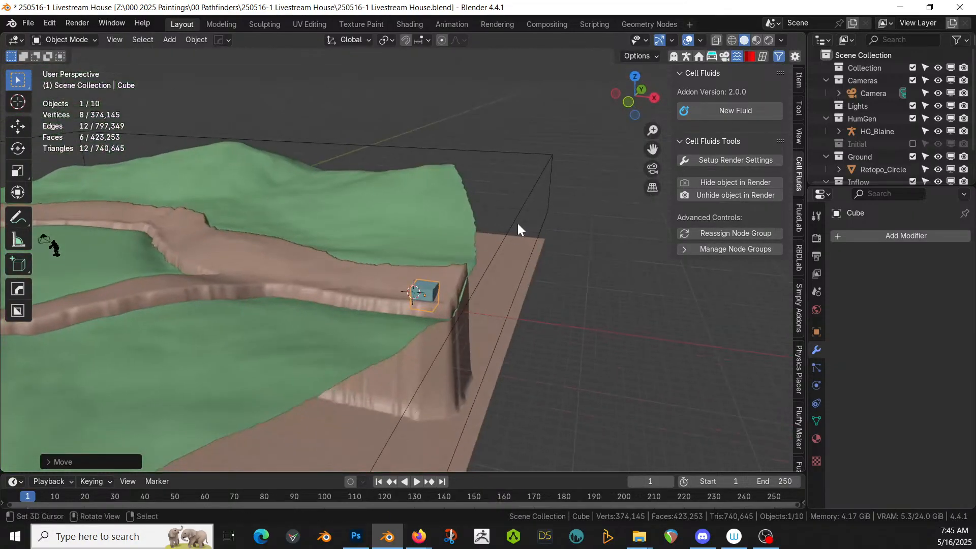
{"action": "right_click", "coordinate": [517, 224]}
{"action": "scroll", "coordinate": [729, 366], "scroll_direction": "down", "scroll_amount": 2}
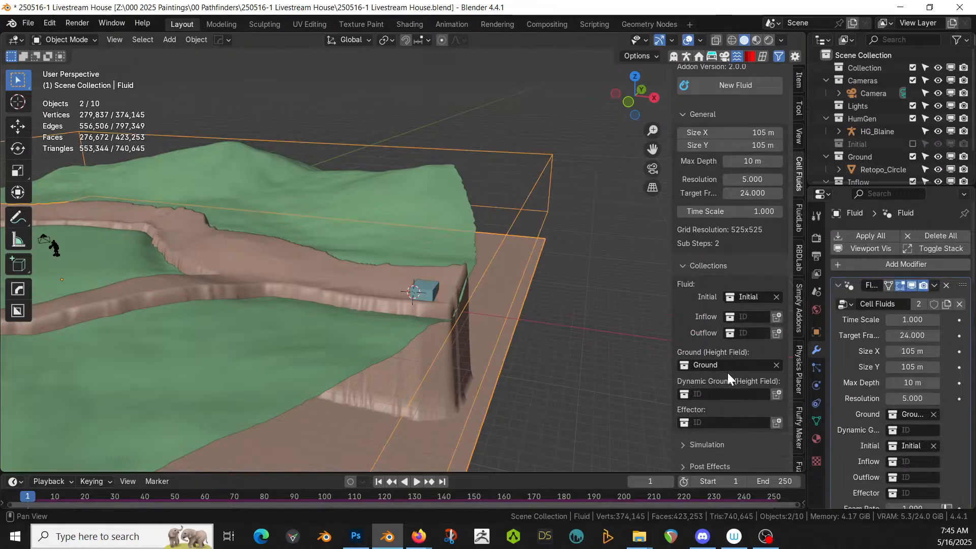
{"action": "left_click", "coordinate": [729, 318]}
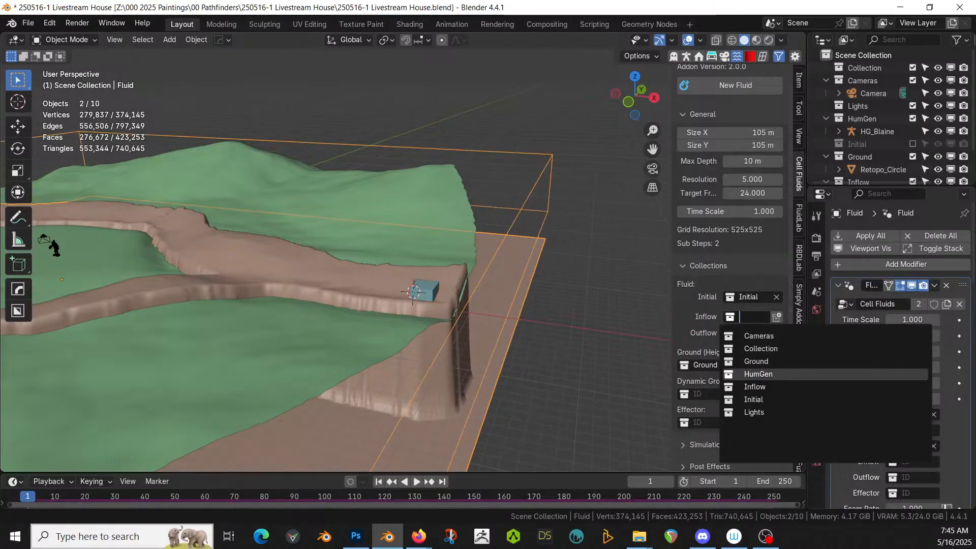
{"action": "left_click", "coordinate": [755, 386]}
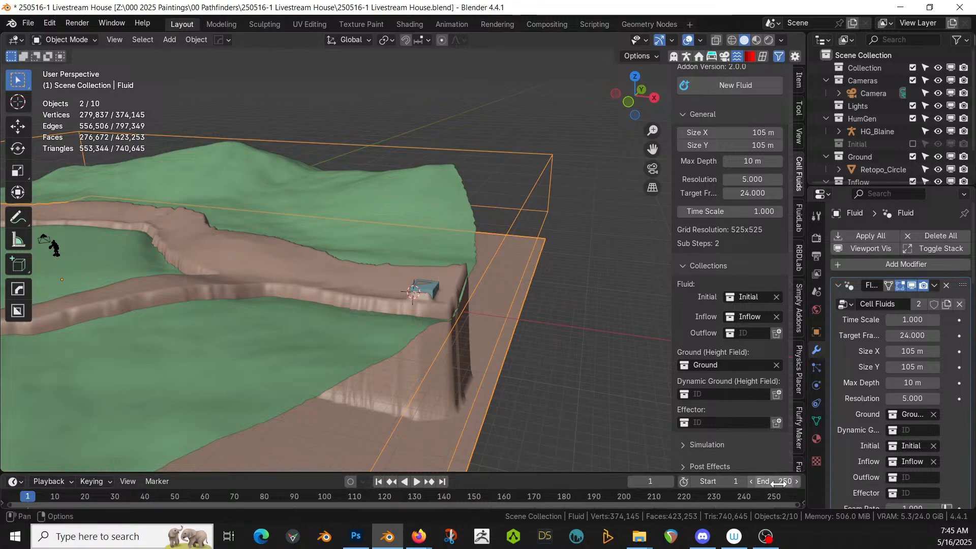
- Set the timeline's end frame to 500 and save the file
{"action": "type", "text": "500"}
{"action": "key", "text": "Return"}
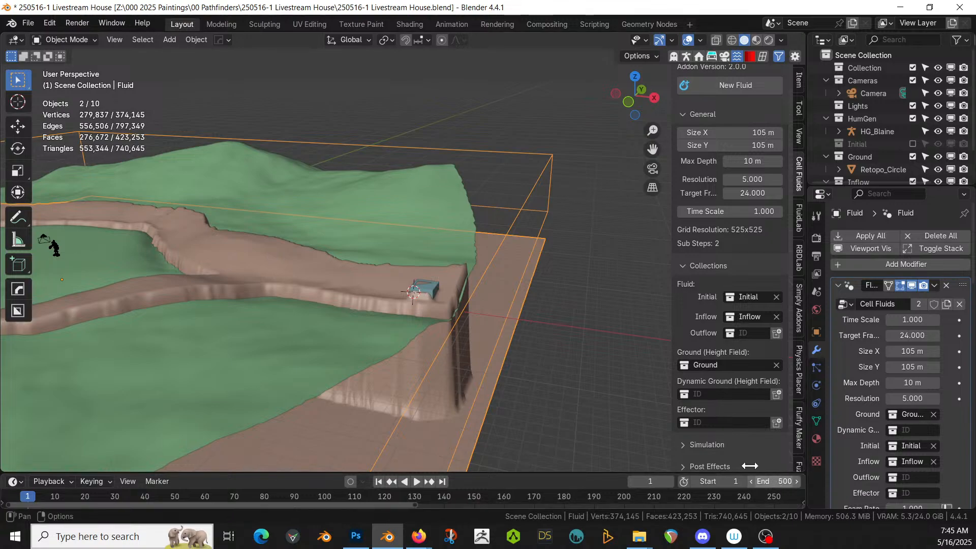
{"action": "key", "text": "ctrl+s"}
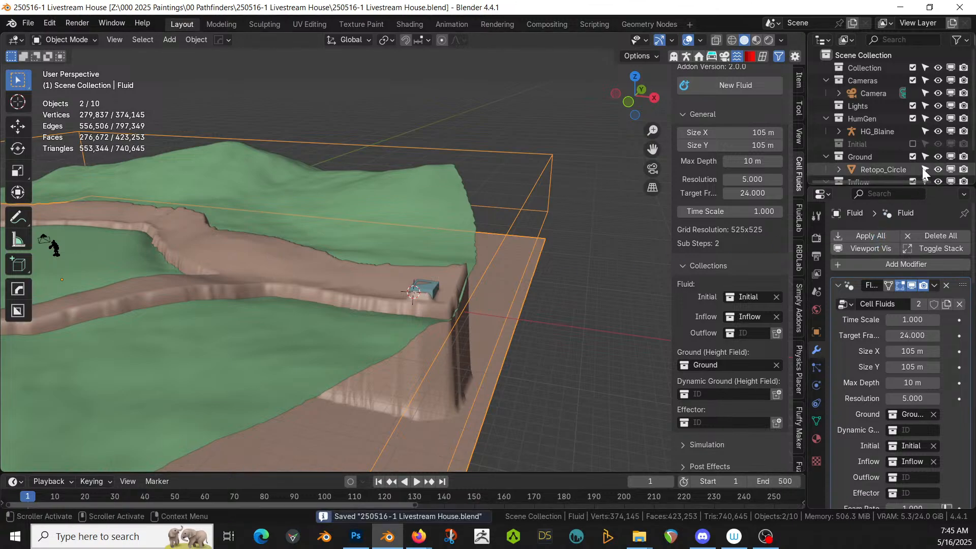
- Exclude the Inflow collection from the view layer to hide its cube
{"action": "scroll", "coordinate": [913, 211], "scroll_direction": "down", "scroll_amount": 1}
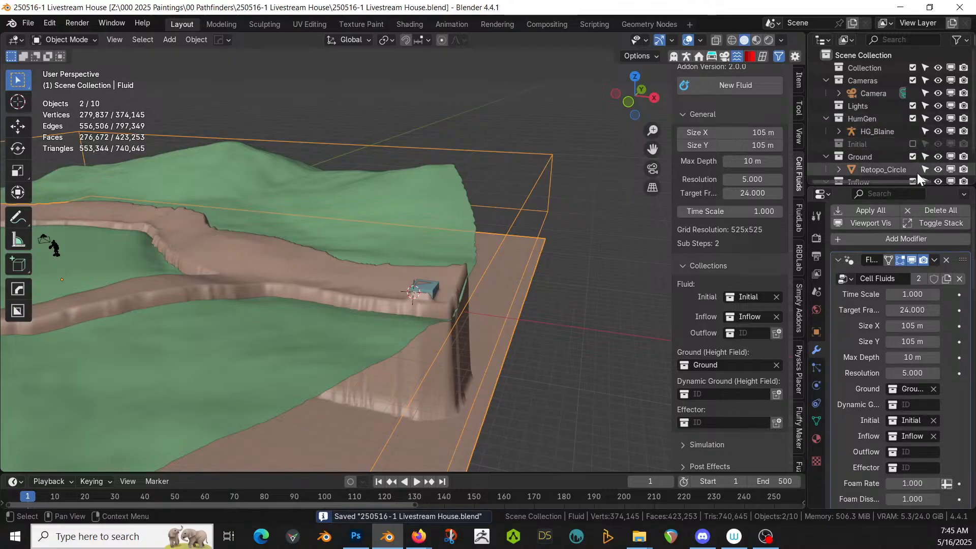
{"action": "scroll", "coordinate": [913, 176], "scroll_direction": "down", "scroll_amount": 1}
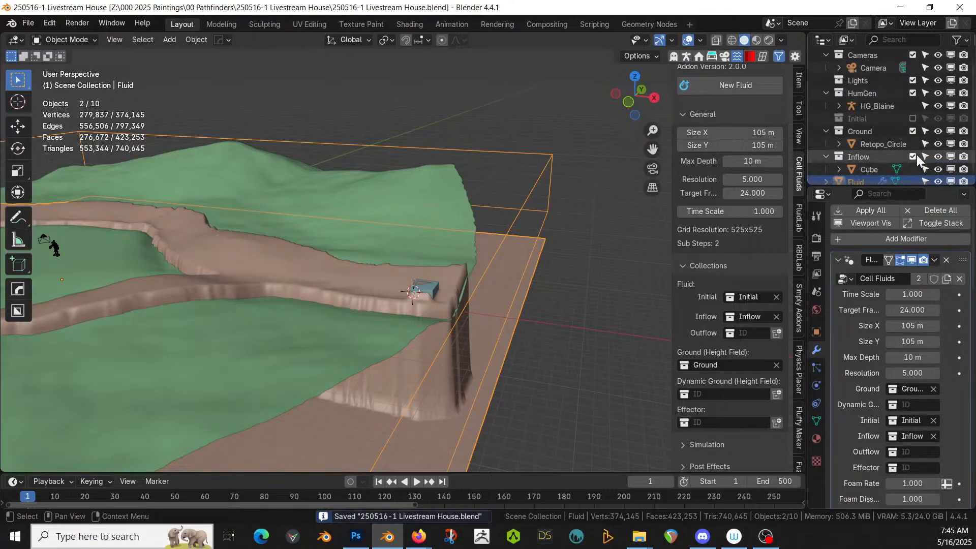
{"action": "left_click", "coordinate": [916, 156]}
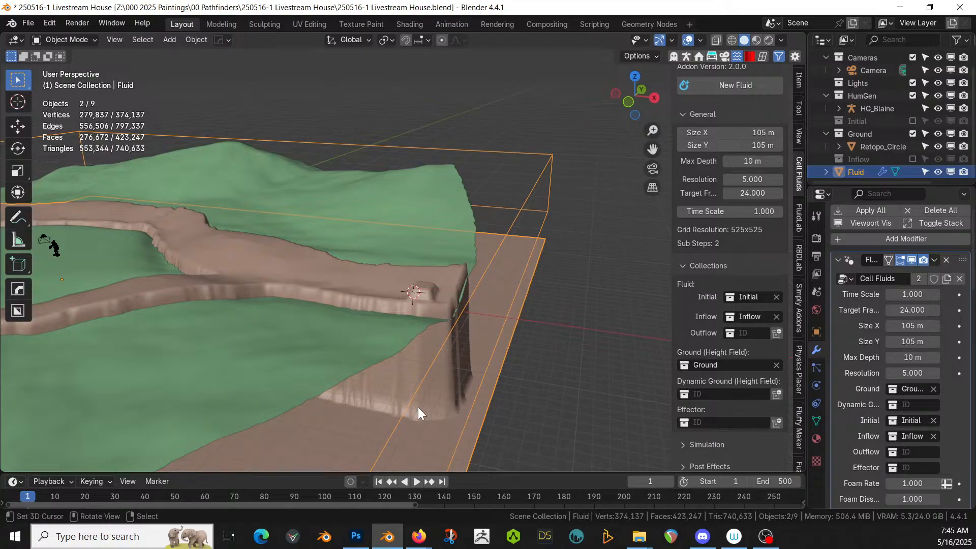
- Play the simulation to check the inflow's spread across the whole terrain, and return to the first frame
{"action": "key", "text": "space"}
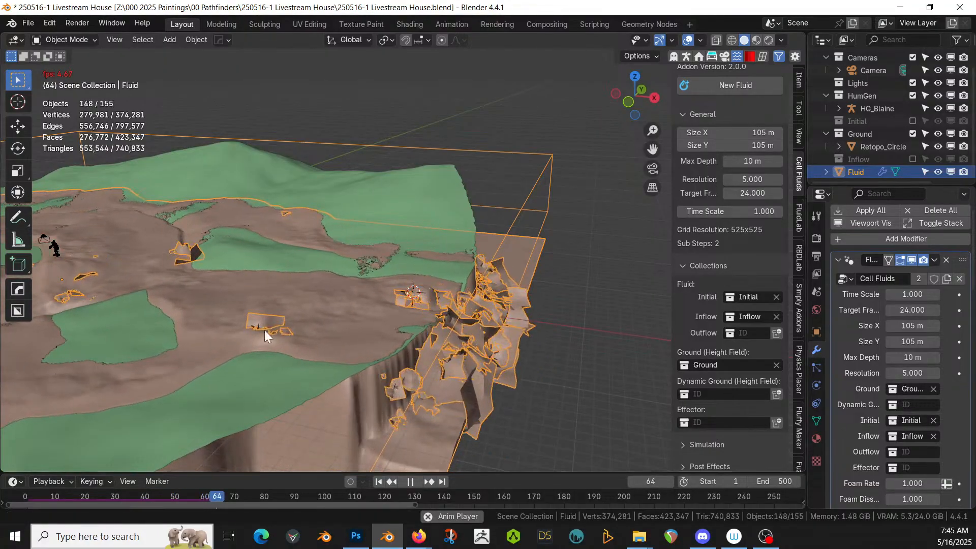
{"action": "middle_click_drag", "start_coordinate": [265, 333], "coordinate": [214, 381]}
{"action": "scroll", "coordinate": [215, 381], "scroll_direction": "down", "scroll_amount": 2}
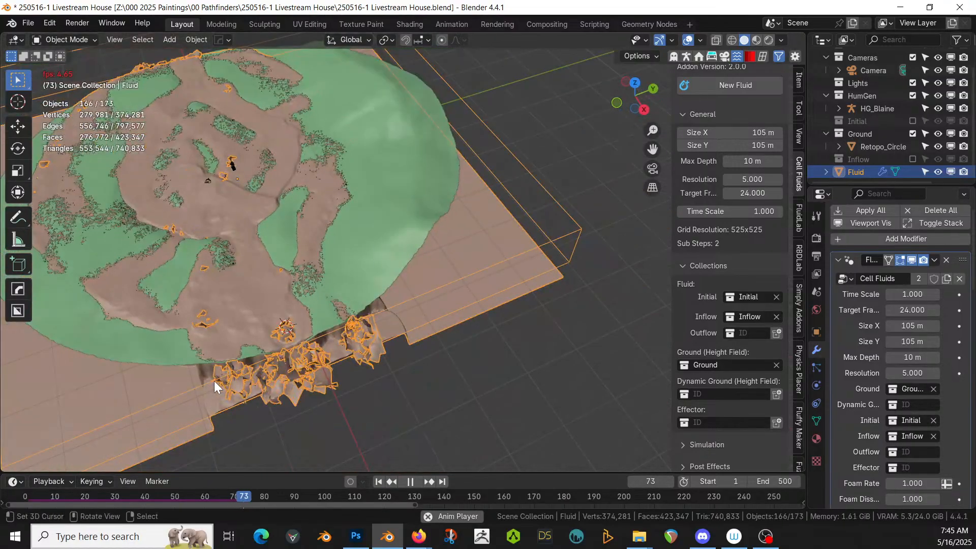
{"action": "middle_click_drag", "start_coordinate": [326, 369], "coordinate": [380, 376], "text": "shift"}
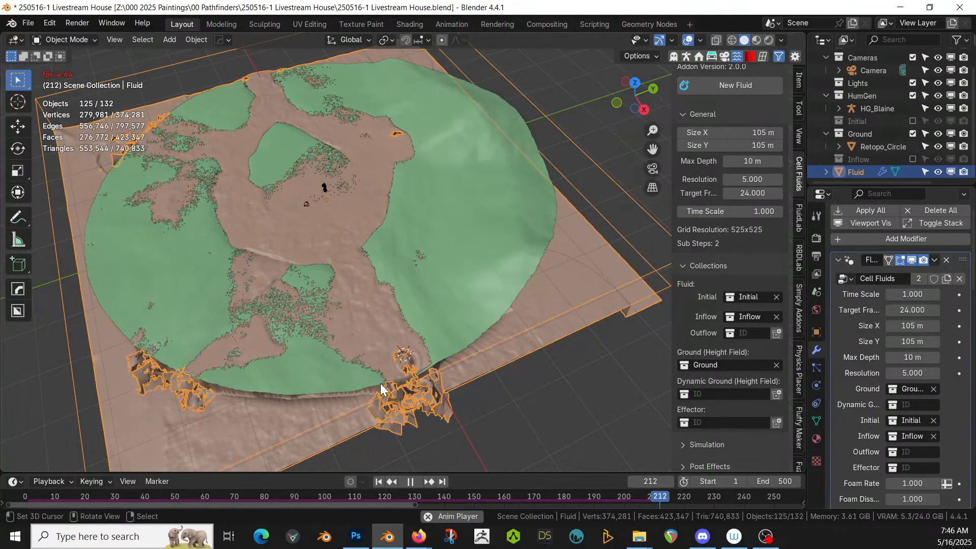
{"action": "left_click", "coordinate": [411, 481]}
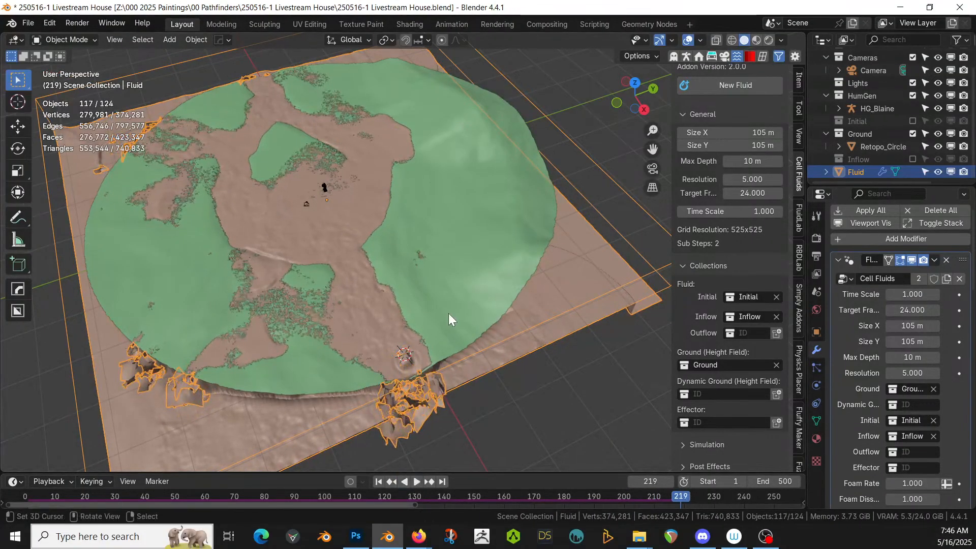
{"action": "left_click", "coordinate": [379, 481]}
- Enter Edit Mode on the terrain mesh and select the faces of its Detail vertex group
{"action": "left_click", "coordinate": [476, 115]}
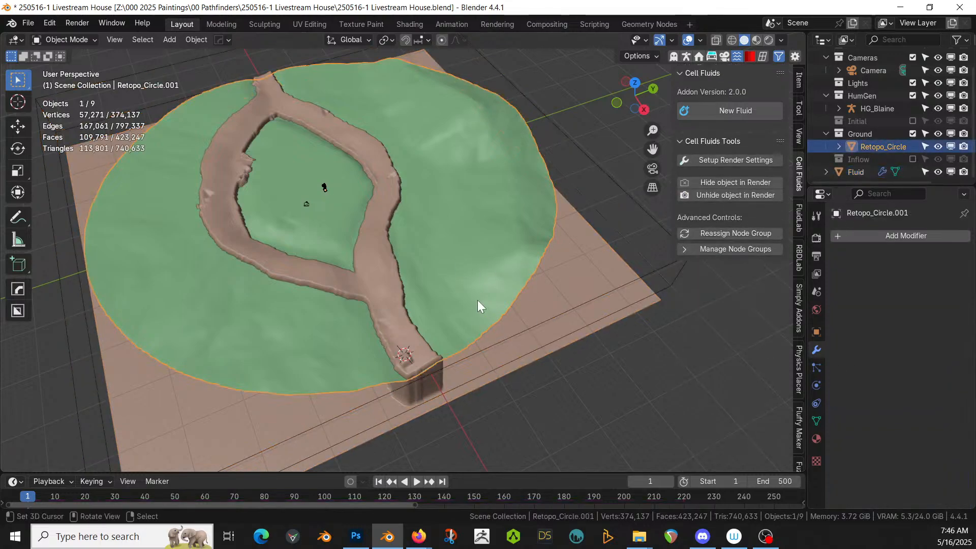
{"action": "key", "text": "Tab"}
{"action": "middle_click_drag", "start_coordinate": [379, 289], "coordinate": [635, 305]}
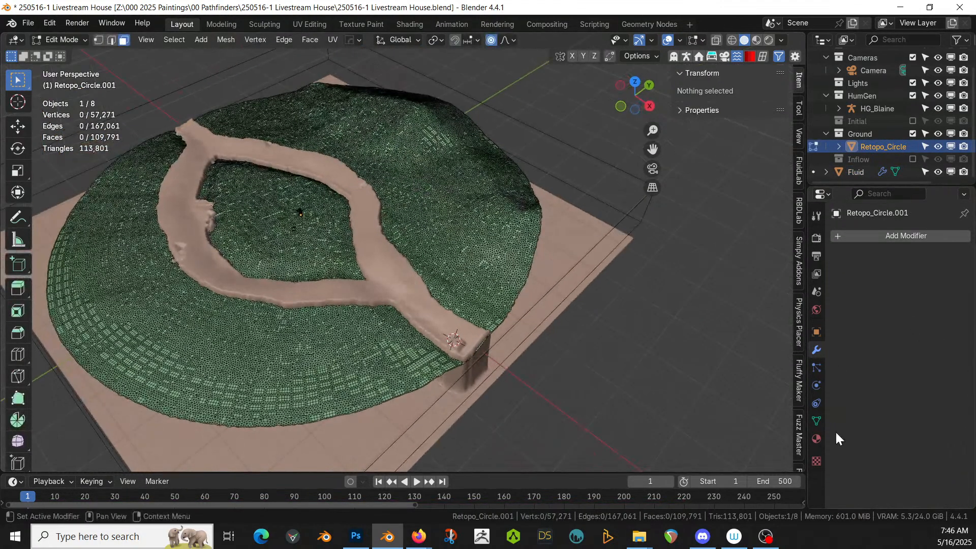
{"action": "left_click", "coordinate": [815, 421]}
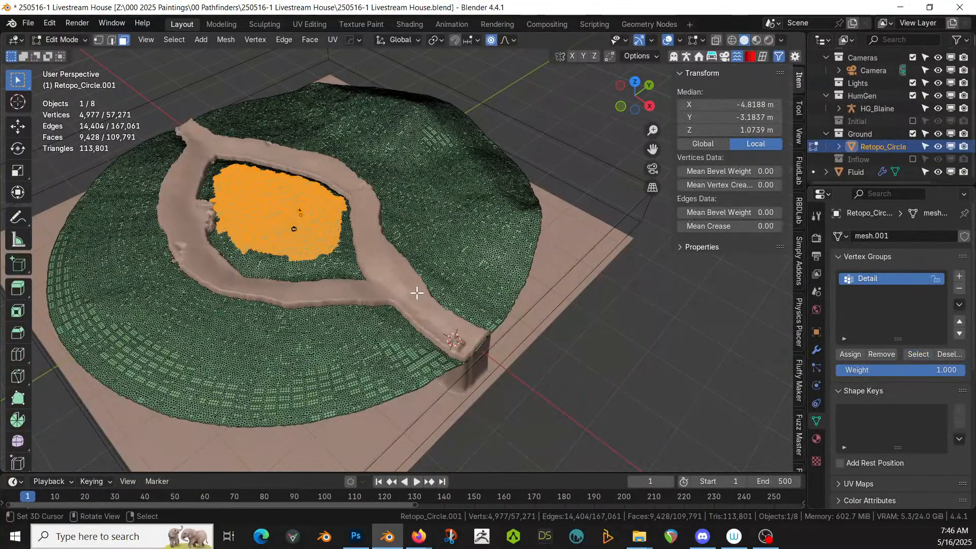
- Raise the selected island area about 1 m along Z using smooth proportional editing of size about 16.68 m, and return to Object Mode
{"action": "middle_click_drag", "start_coordinate": [414, 289], "coordinate": [497, 257]}
{"action": "middle_click_drag", "start_coordinate": [427, 283], "coordinate": [461, 295]}
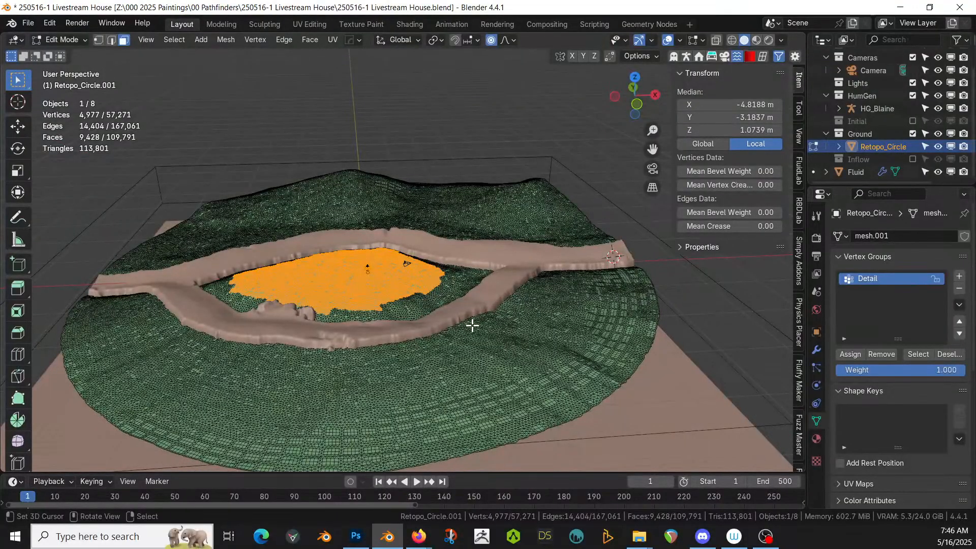
{"action": "key", "text": "g"}
{"action": "key", "text": "z"}
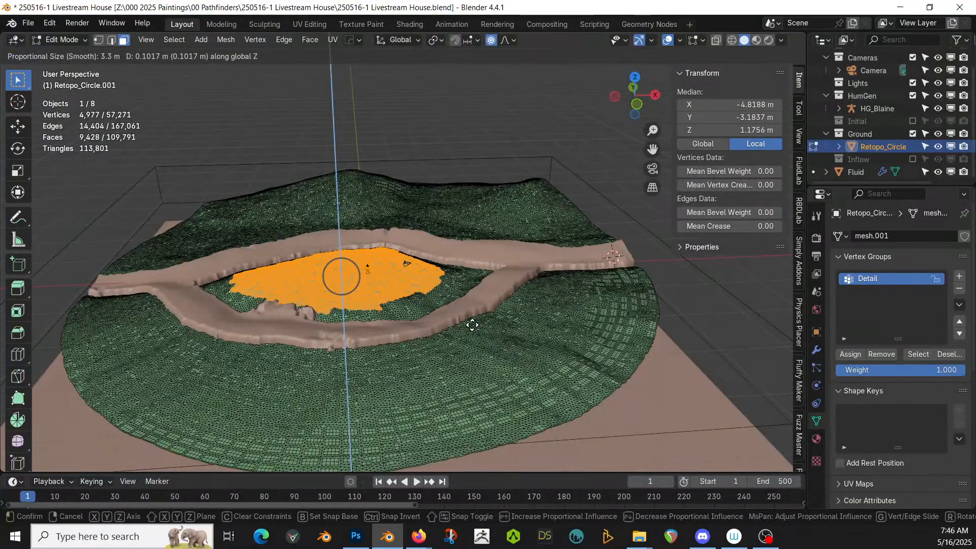
{"action": "scroll", "coordinate": [472, 325], "scroll_direction": "down", "scroll_amount": 15}
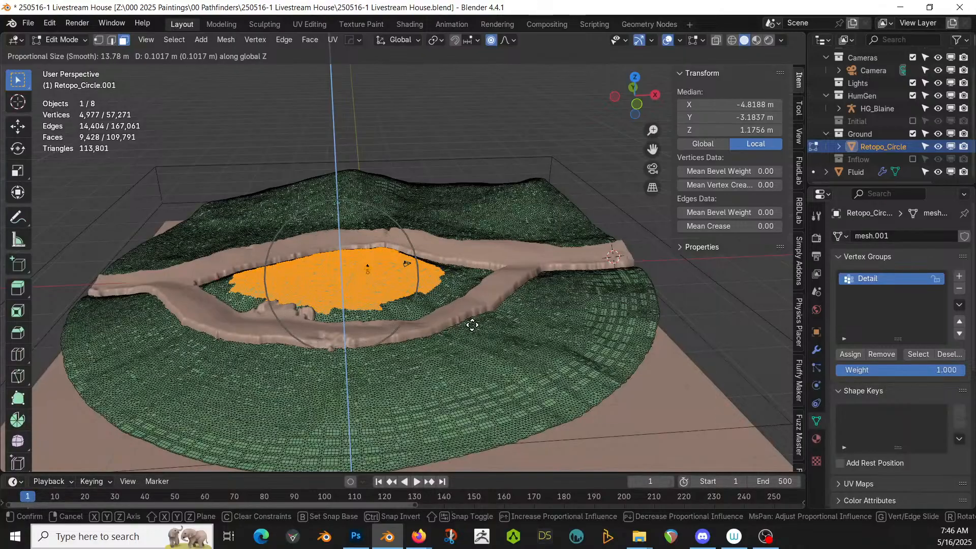
{"action": "scroll", "coordinate": [471, 325], "scroll_direction": "down", "scroll_amount": 2}
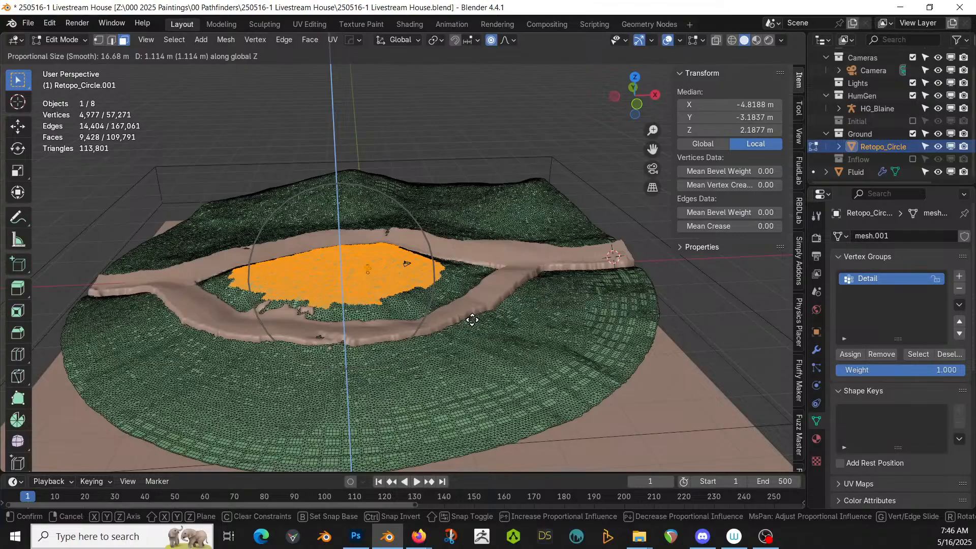
{"action": "left_click", "coordinate": [472, 320]}
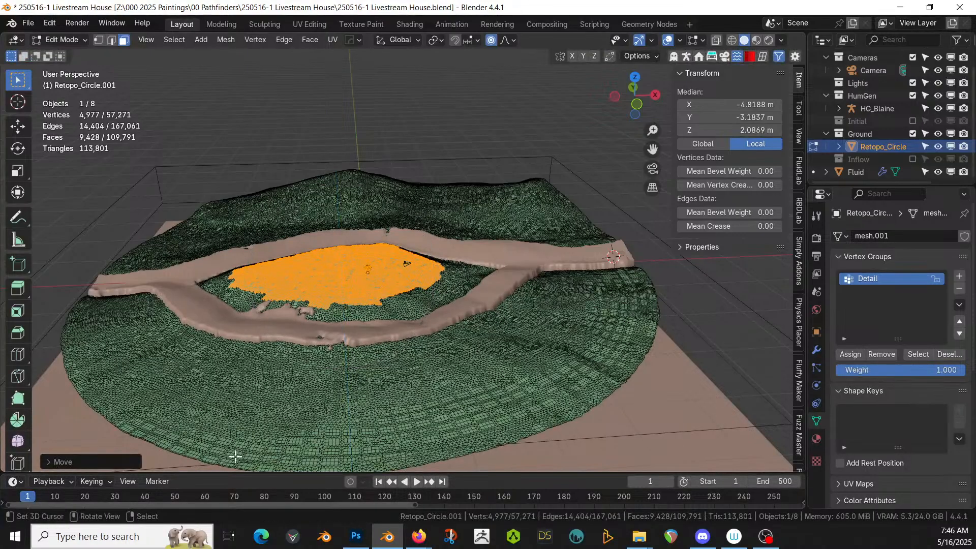
{"action": "left_click", "coordinate": [47, 462]}
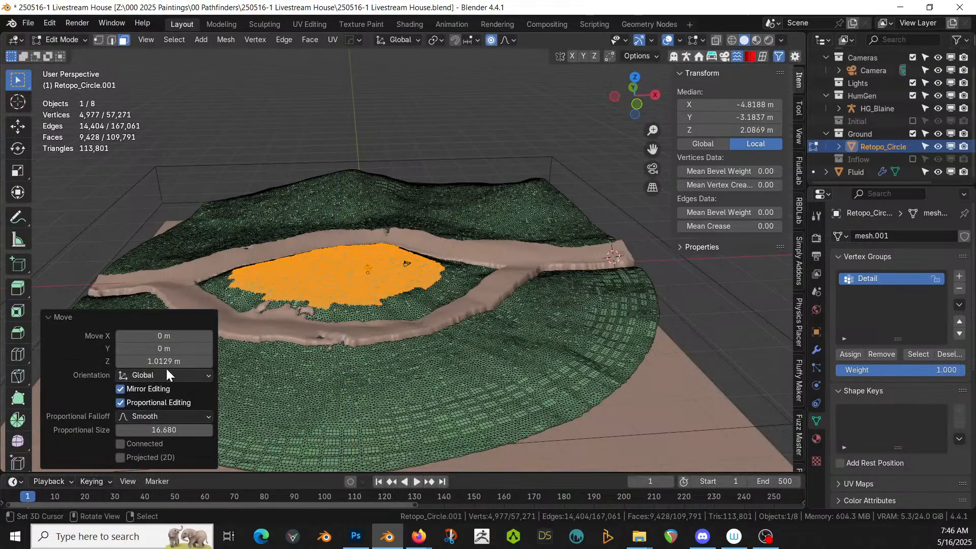
{"action": "middle_click_drag", "start_coordinate": [482, 335], "coordinate": [389, 353]}
{"action": "key", "text": "Tab"}
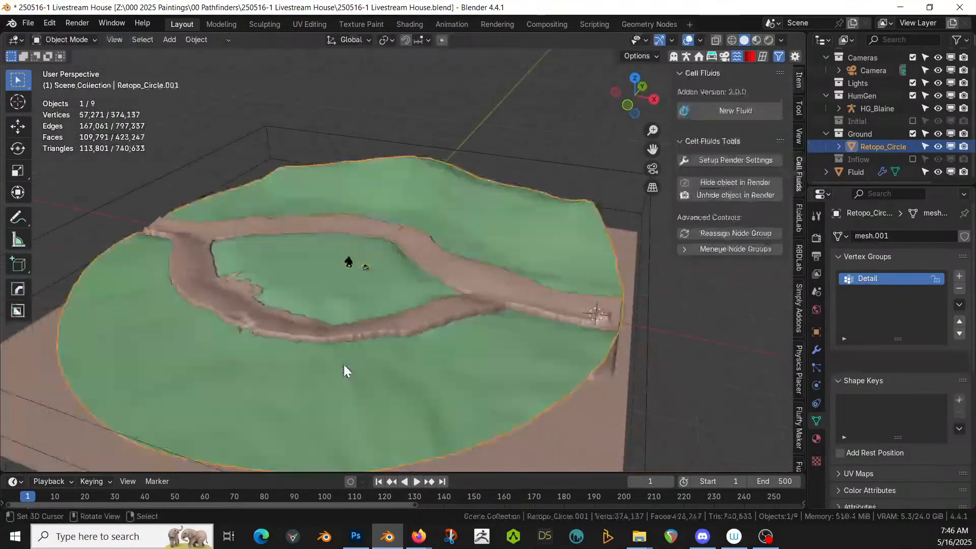
{"action": "right_click", "coordinate": [453, 365]}
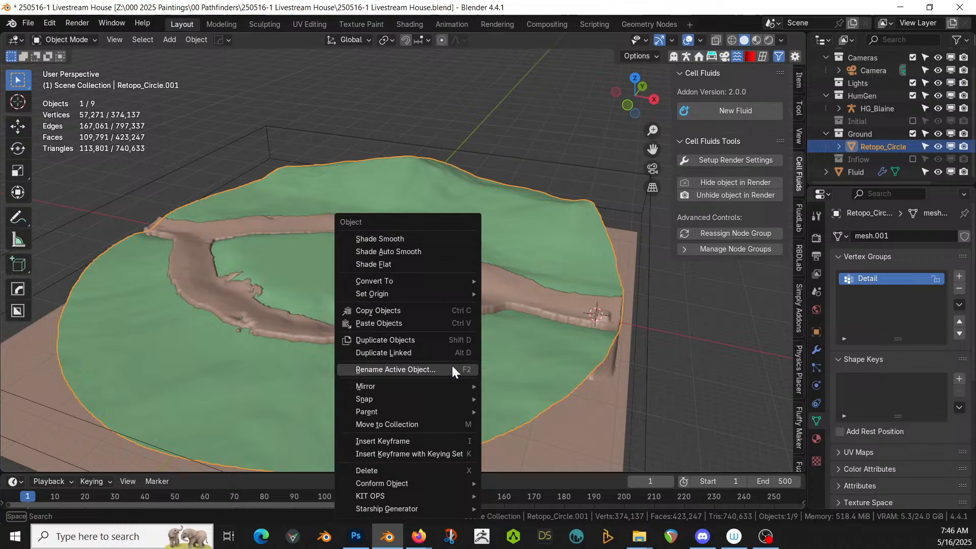
{"action": "left_click", "coordinate": [749, 334]}
{"action": "right_click", "coordinate": [593, 374]}
{"action": "left_click", "coordinate": [799, 362]}
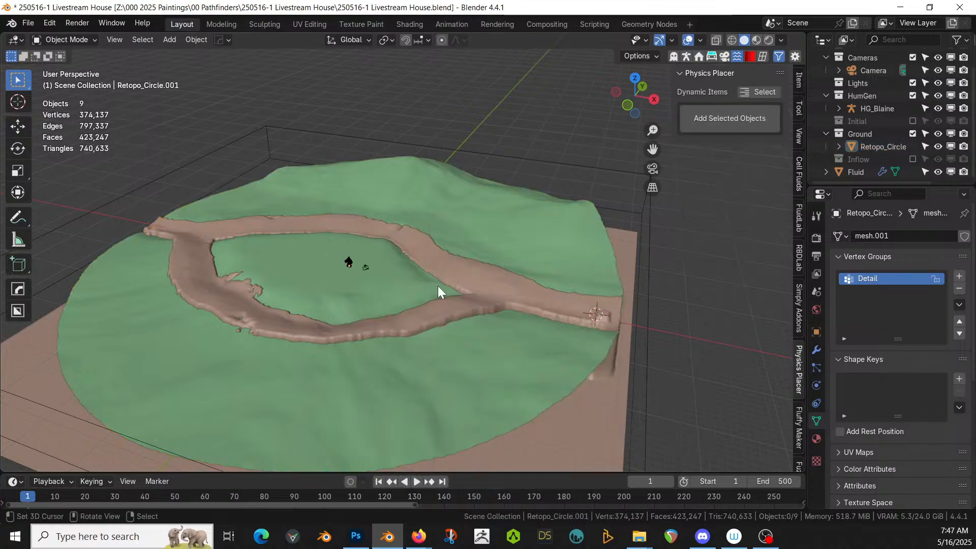
- Select the Fluid object and play the simulation to about frame 353 to check the flow around the raised island
{"action": "left_click", "coordinate": [612, 172]}
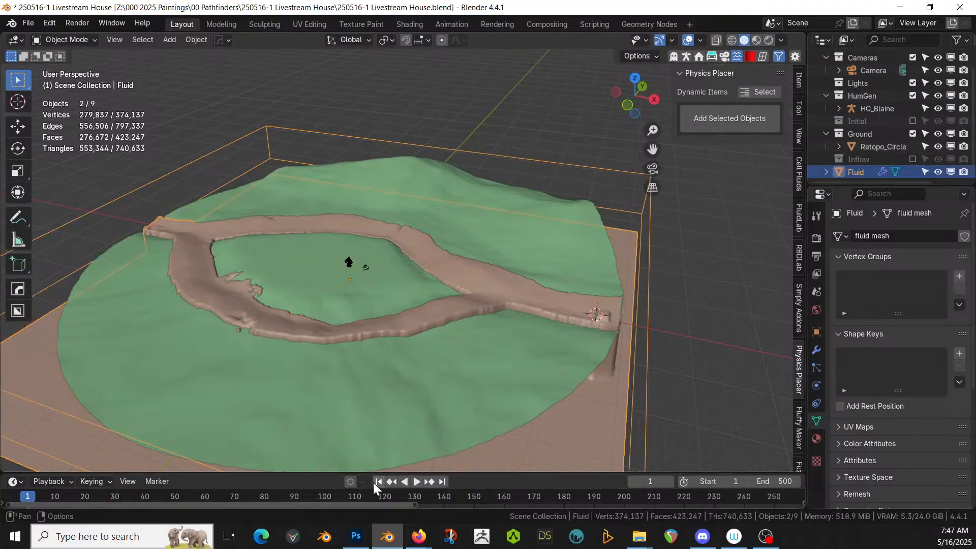
{"action": "left_click", "coordinate": [415, 481]}
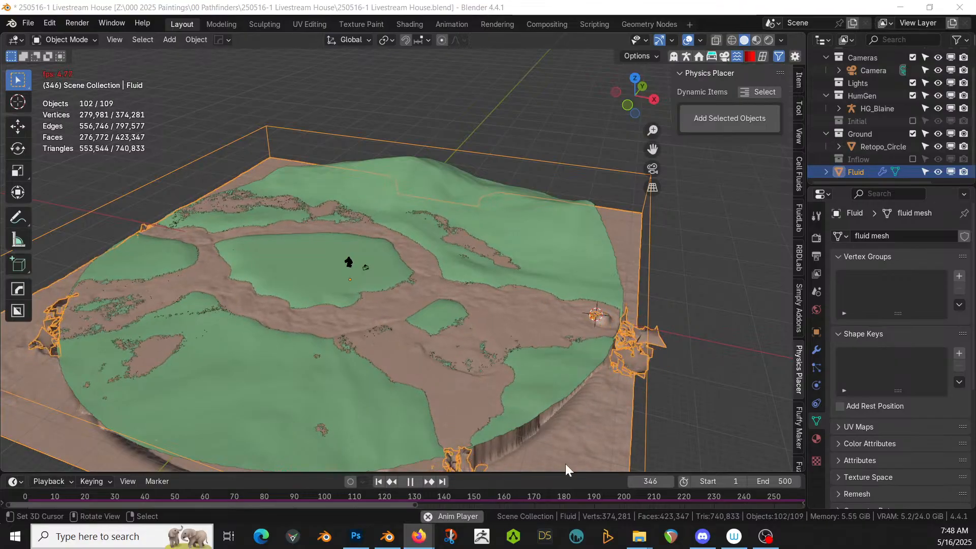
{"action": "left_click", "coordinate": [410, 481]}
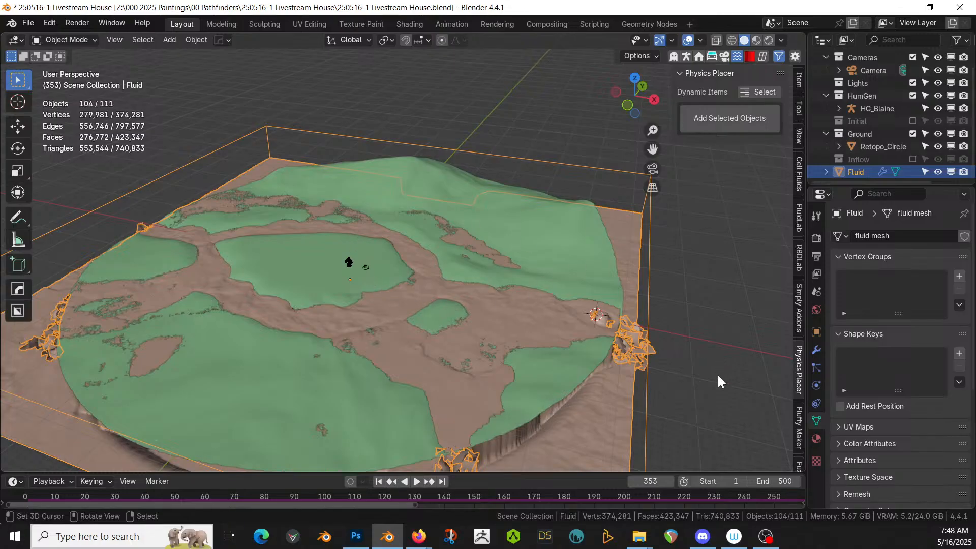
- Examine the simulated river around the island from several angles and switch the viewport to Rendered shading
{"action": "middle_click_drag", "start_coordinate": [457, 319], "coordinate": [383, 320]}
{"action": "scroll", "coordinate": [481, 306], "scroll_direction": "up", "scroll_amount": 4}
{"action": "scroll", "coordinate": [405, 303], "scroll_direction": "down", "scroll_amount": 5}
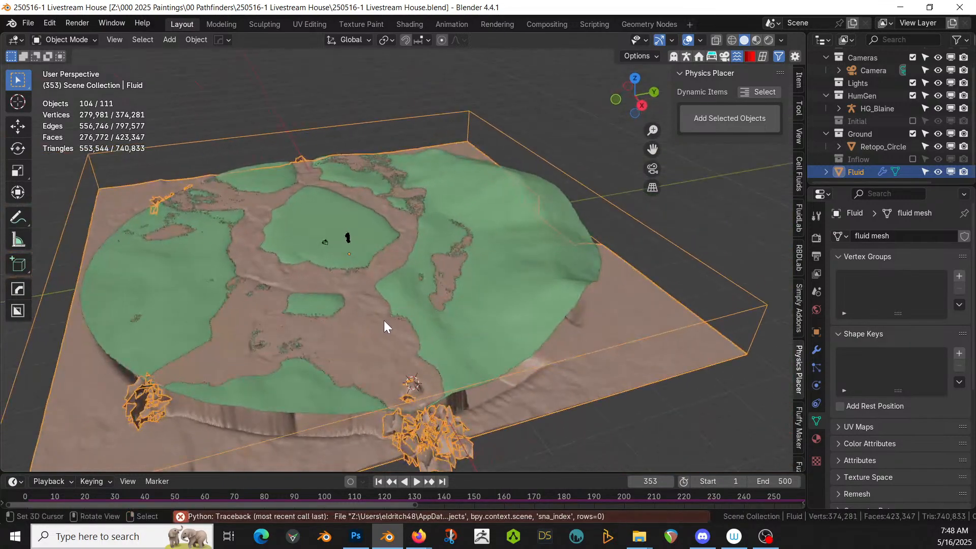
{"action": "scroll", "coordinate": [384, 321], "scroll_direction": "up", "scroll_amount": 3}
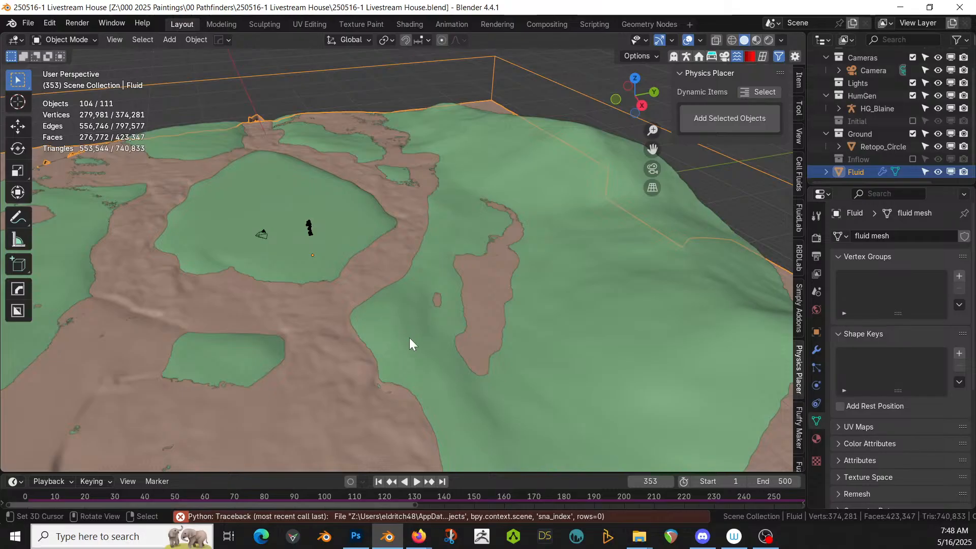
{"action": "middle_click_drag", "start_coordinate": [409, 345], "coordinate": [456, 334]}
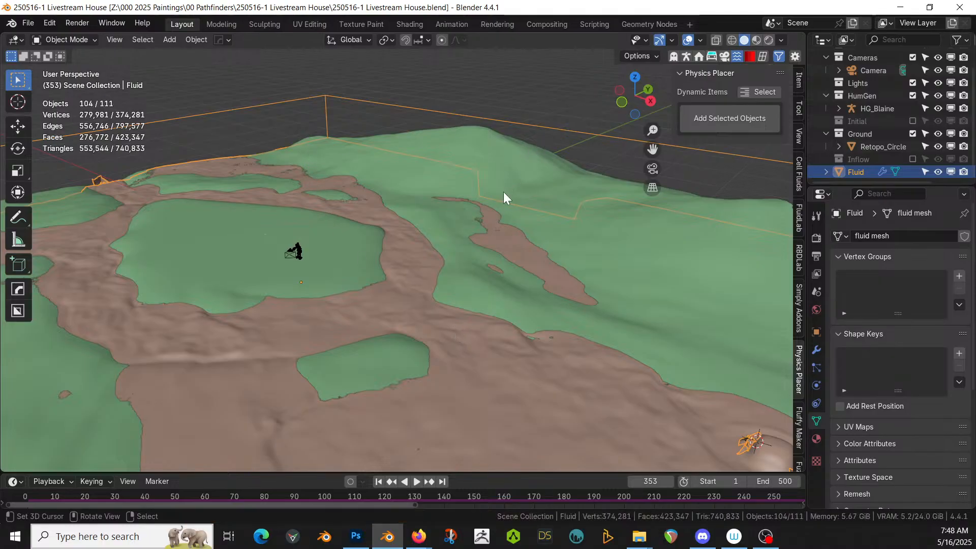
{"action": "middle_click_drag", "start_coordinate": [503, 193], "coordinate": [528, 218]}
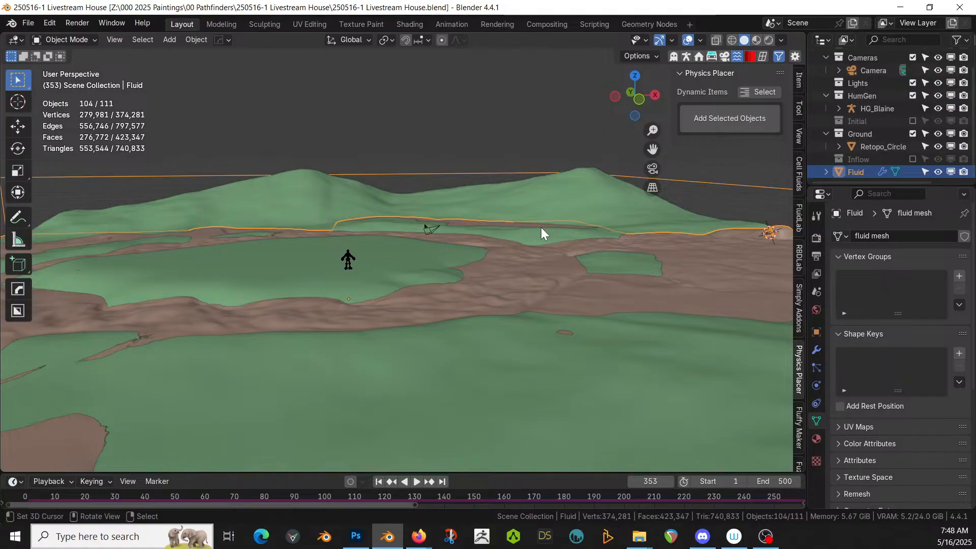
{"action": "middle_click_drag", "start_coordinate": [542, 233], "coordinate": [505, 238]}
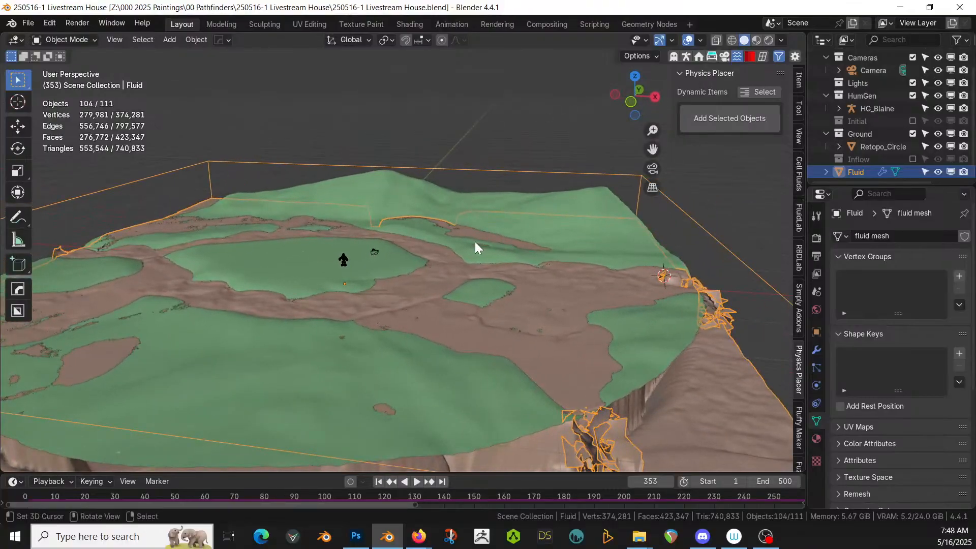
{"action": "key", "text": "z"}
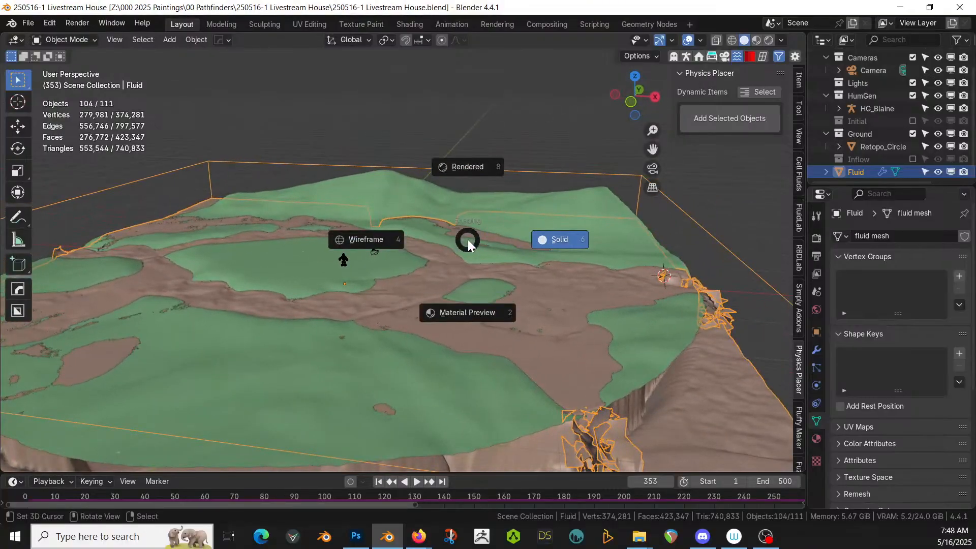
{"action": "key", "text": "8"}
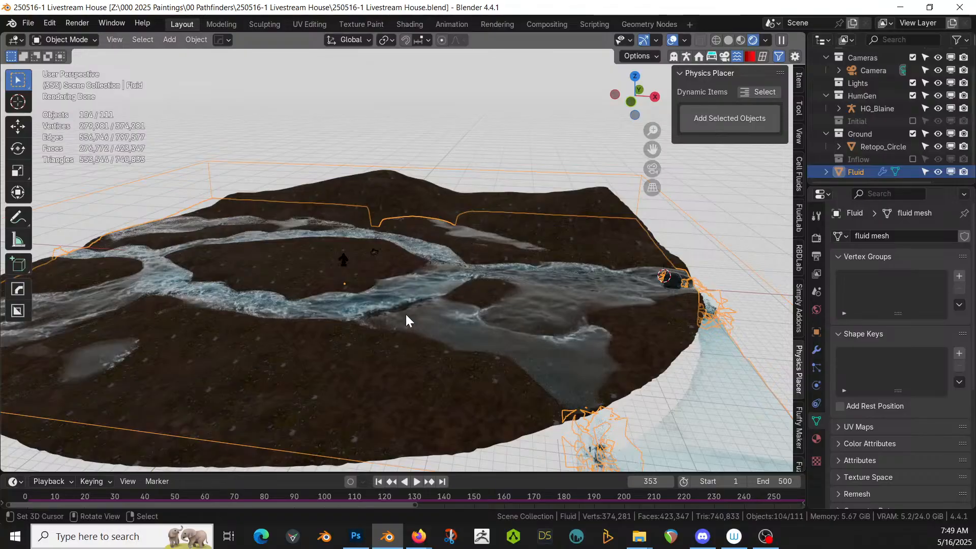
- Examine the river around the island in close-up and review the Cell Fluids Simulation and Post Effects settings
{"action": "scroll", "coordinate": [407, 320], "scroll_direction": "up", "scroll_amount": 5}
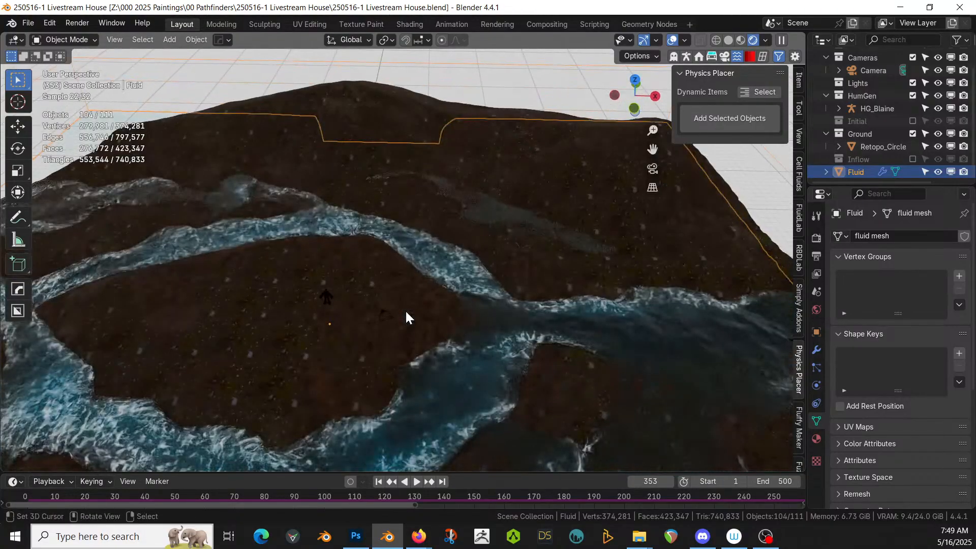
{"action": "middle_click_drag", "start_coordinate": [405, 317], "coordinate": [465, 290]}
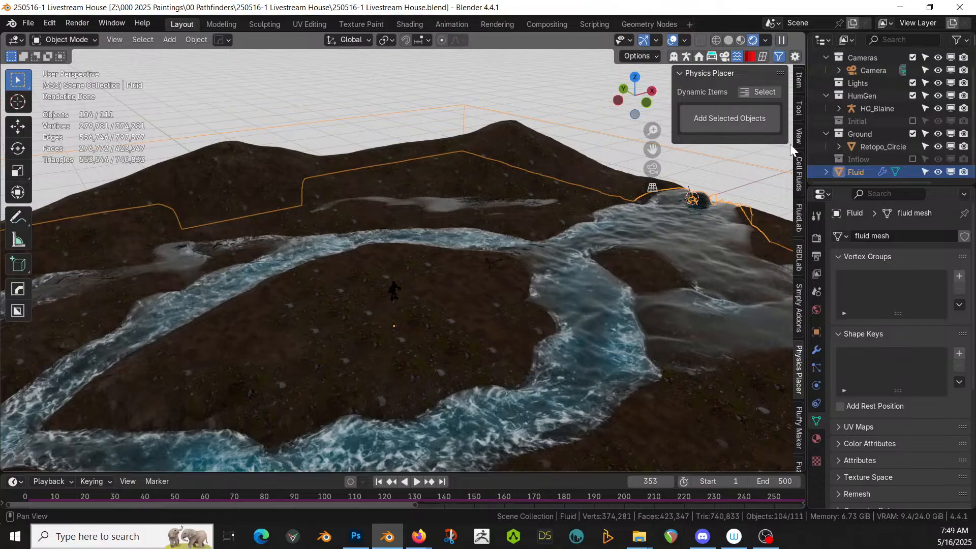
{"action": "left_click", "coordinate": [798, 170]}
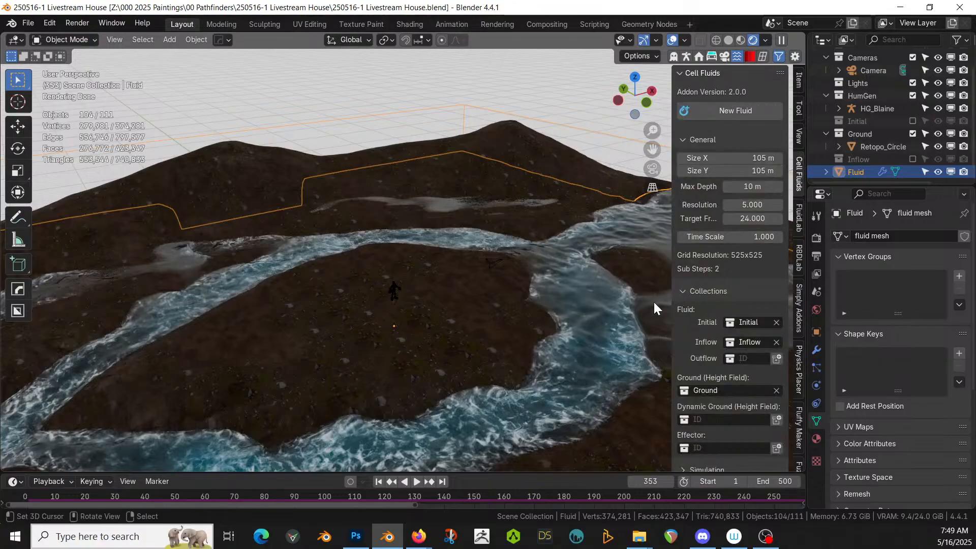
{"action": "scroll", "coordinate": [725, 302], "scroll_direction": "down", "scroll_amount": 6}
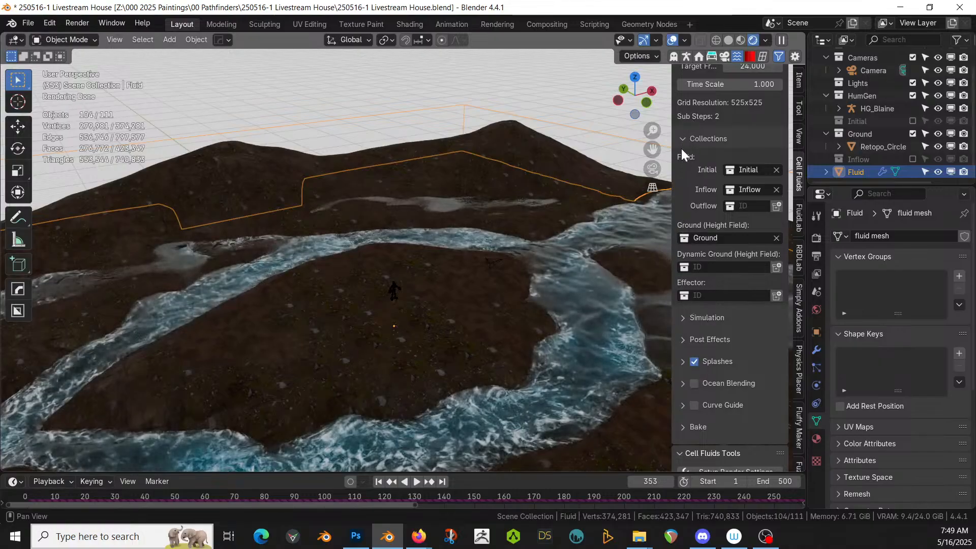
{"action": "scroll", "coordinate": [681, 379], "scroll_direction": "down", "scroll_amount": 2}
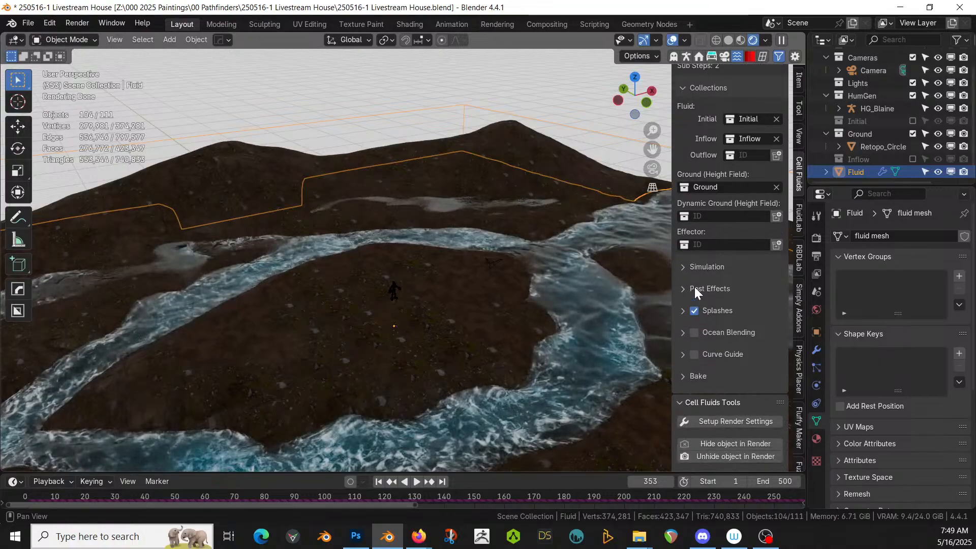
{"action": "left_click", "coordinate": [682, 266]}
{"action": "scroll", "coordinate": [719, 335], "scroll_direction": "down", "scroll_amount": 2}
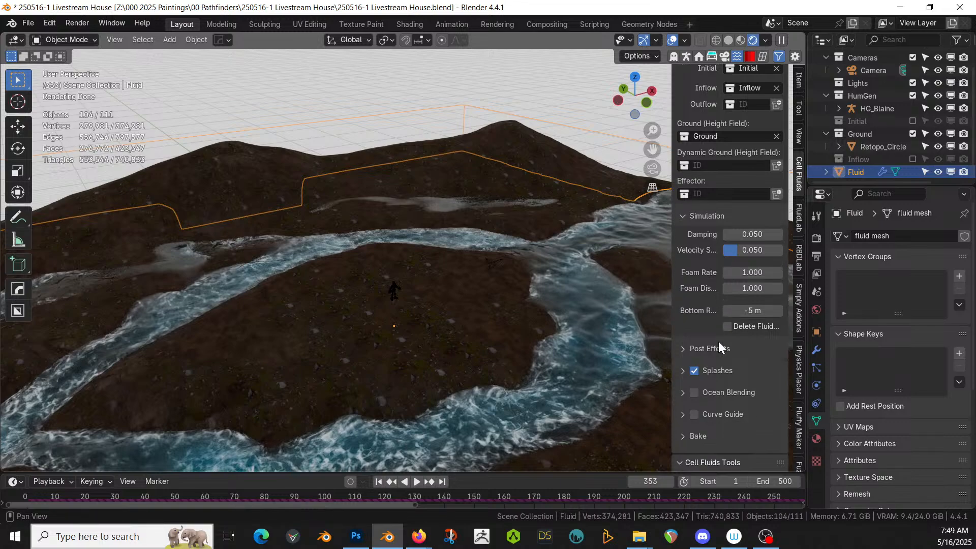
{"action": "left_click", "coordinate": [682, 349]}
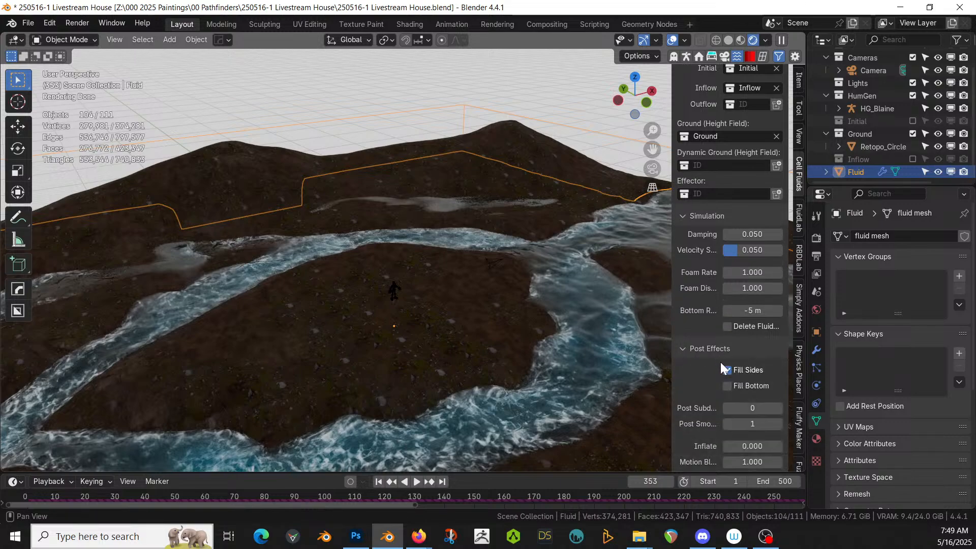
{"action": "scroll", "coordinate": [723, 370], "scroll_direction": "down", "scroll_amount": 6}
{"action": "middle_click_drag", "start_coordinate": [468, 369], "coordinate": [346, 326]}
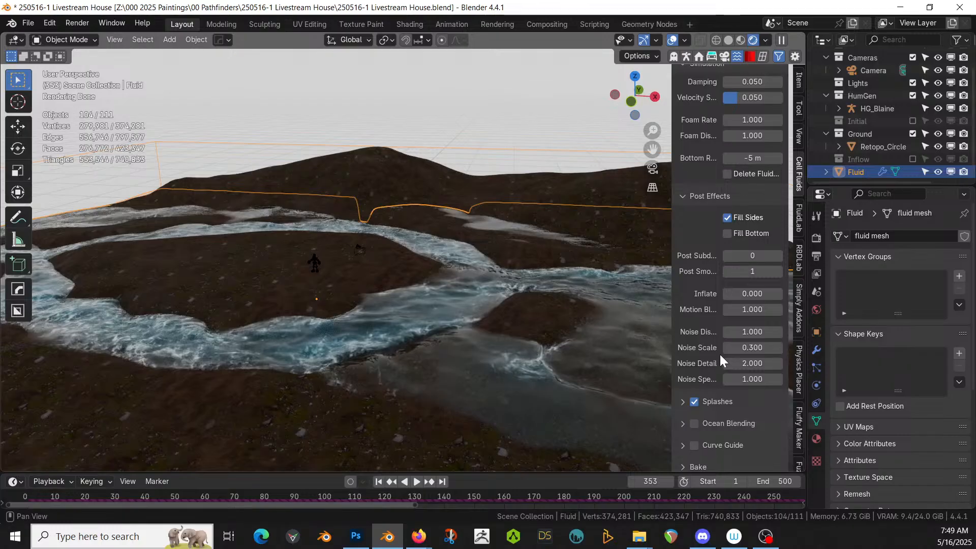
{"action": "middle_click_drag", "start_coordinate": [479, 303], "coordinate": [480, 318]}
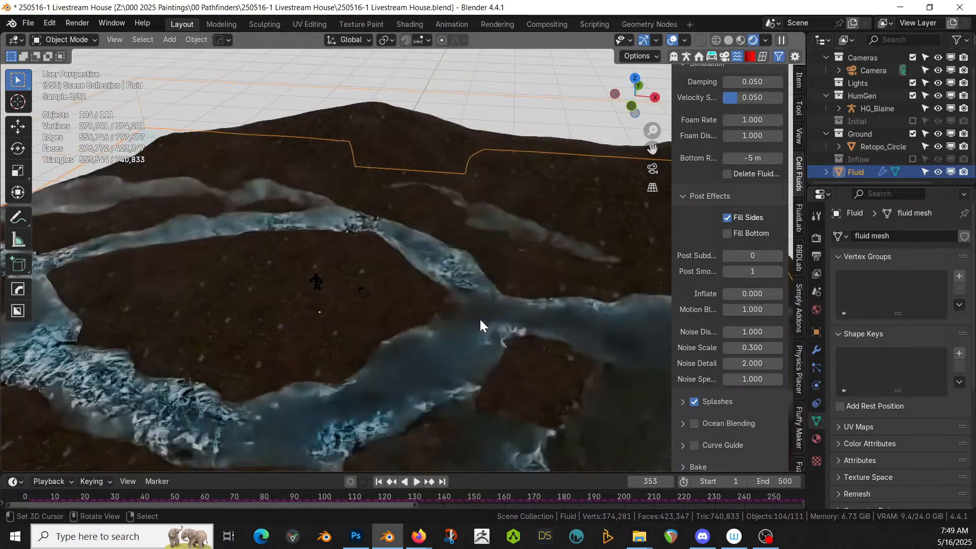
{"action": "scroll", "coordinate": [479, 318], "scroll_direction": "down", "scroll_amount": 4}
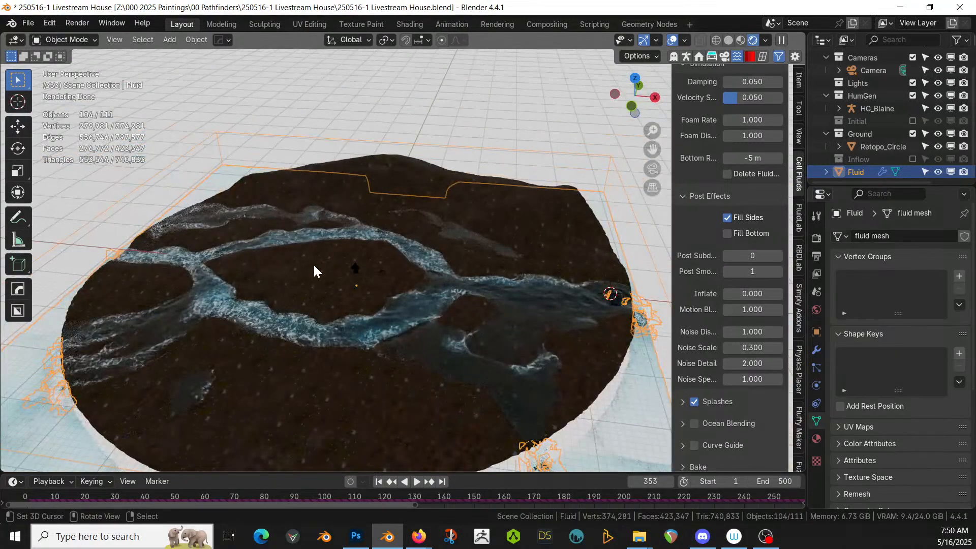
- Switch the viewport to Solid shading and bake a static flow map from the Fluid object at frame 353
{"action": "middle_click_drag", "start_coordinate": [313, 266], "coordinate": [333, 266]}
{"action": "key", "text": "z"}
{"action": "key", "text": "6"}
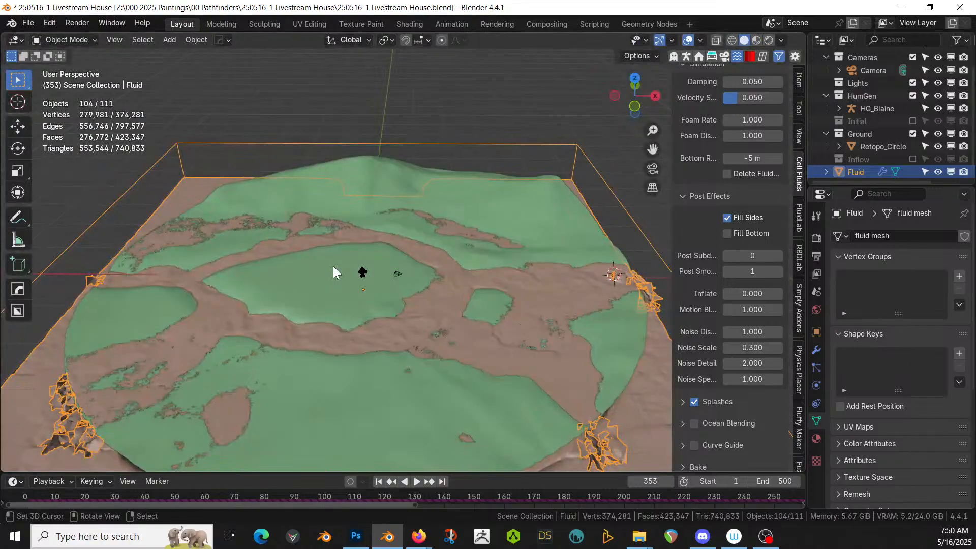
{"action": "middle_click_drag", "start_coordinate": [321, 285], "coordinate": [355, 251]}
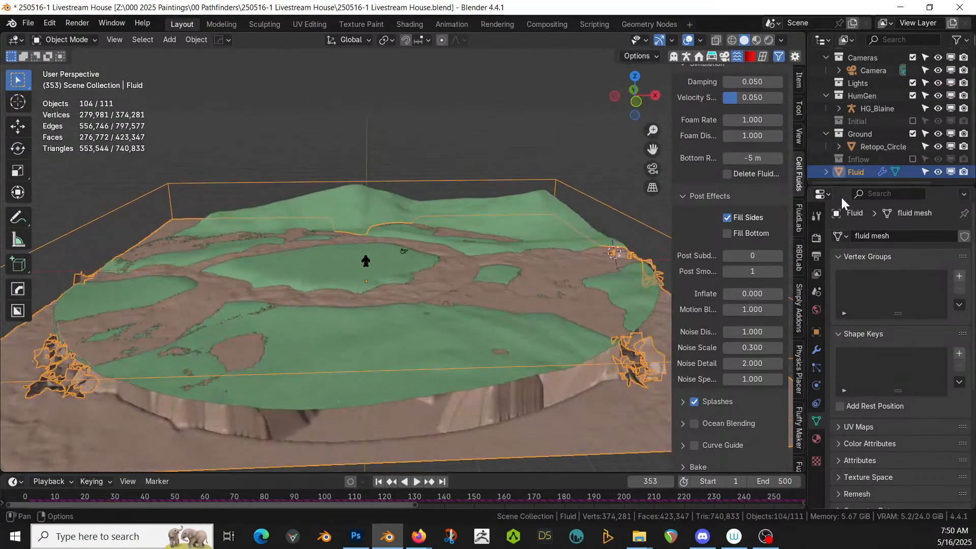
{"action": "scroll", "coordinate": [715, 427], "scroll_direction": "down", "scroll_amount": 6}
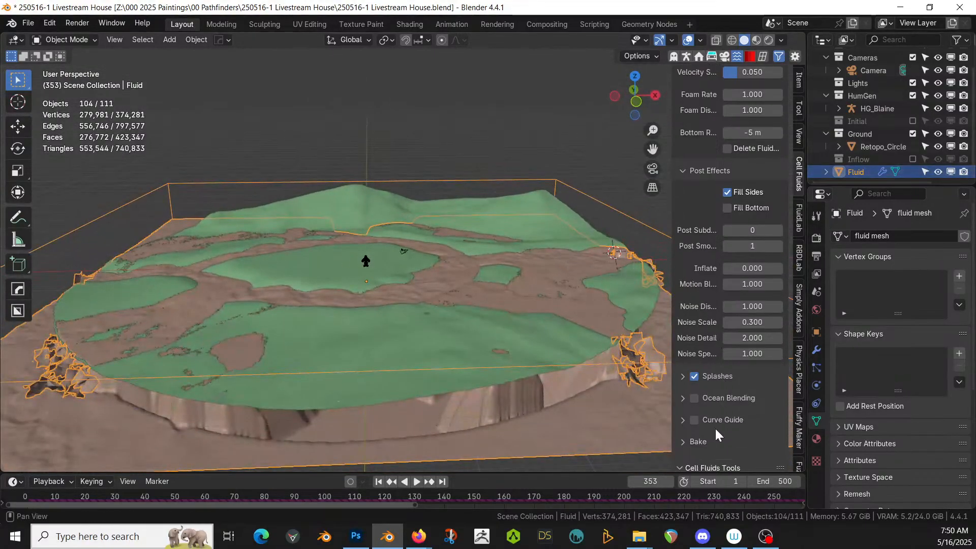
{"action": "left_click", "coordinate": [680, 324]}
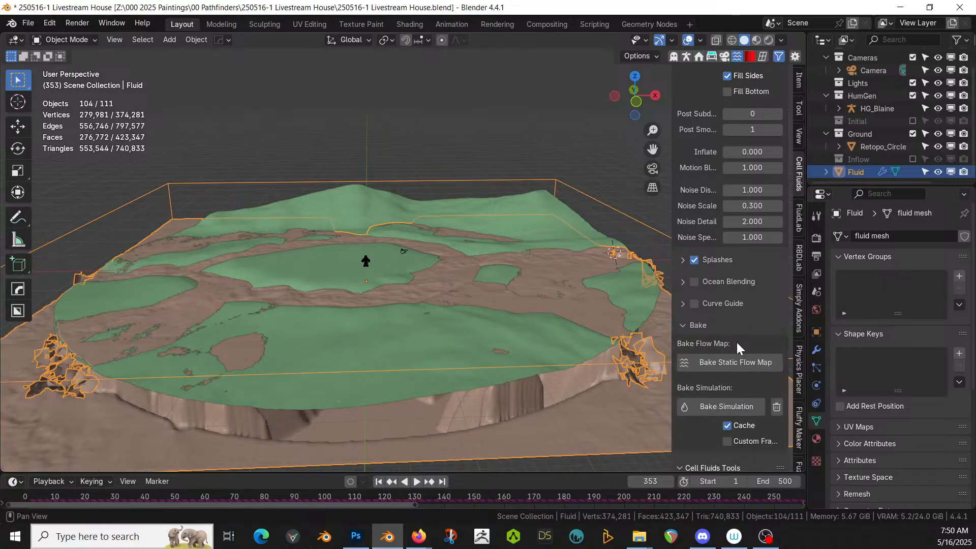
{"action": "scroll", "coordinate": [737, 342], "scroll_direction": "down", "scroll_amount": 2}
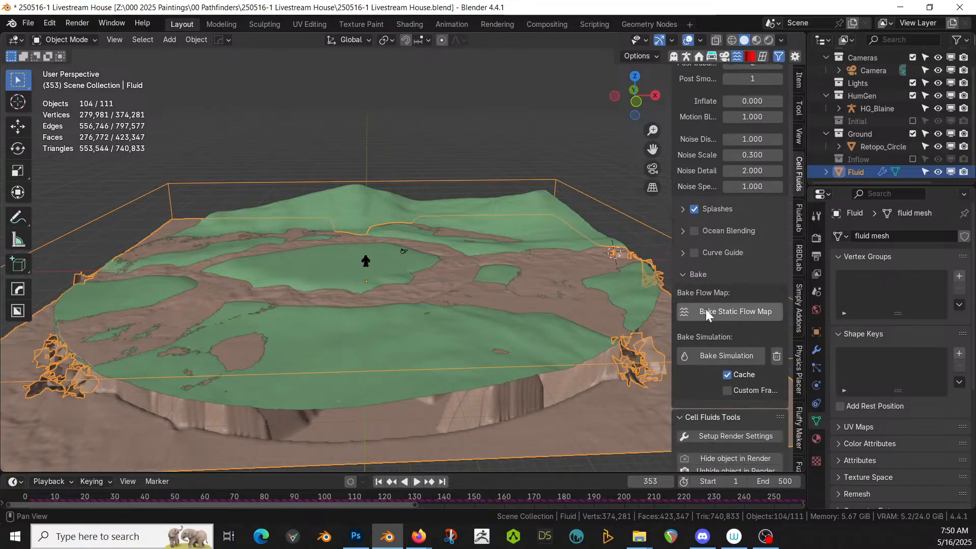
{"action": "left_click", "coordinate": [705, 309]}
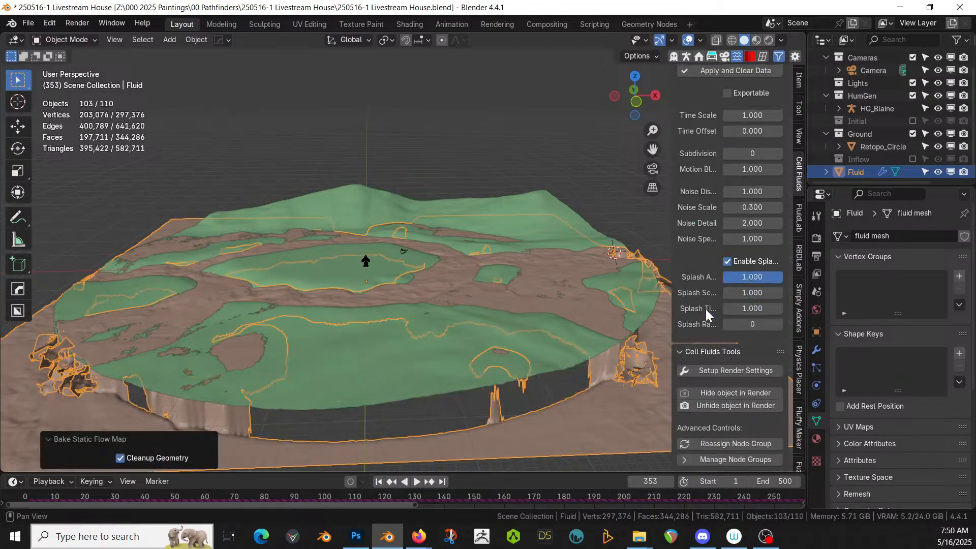
- In front orthographic X-ray view, enter Edit Mode on the baked fluid mesh and select its faces lying below the terrain surface
{"action": "middle_click_drag", "start_coordinate": [500, 349], "coordinate": [553, 372]}
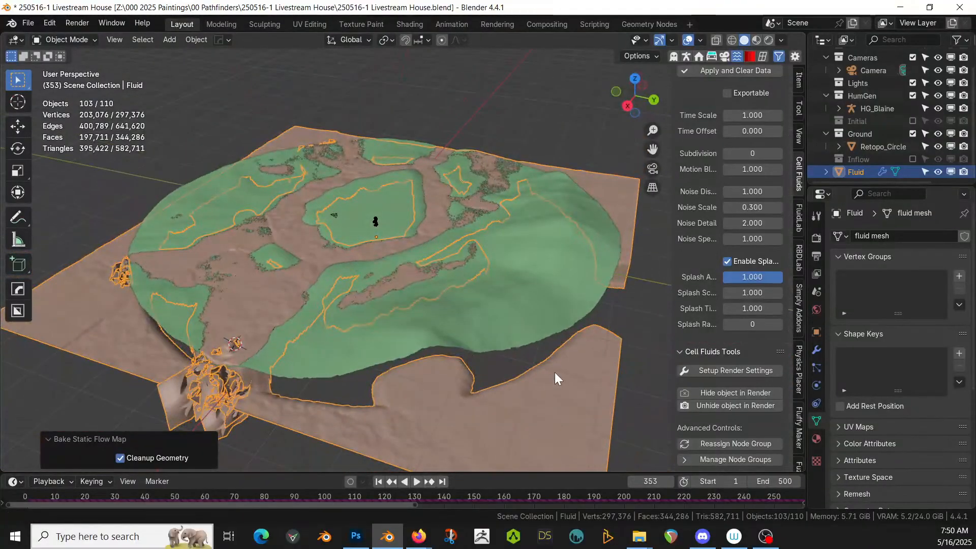
{"action": "key", "text": "KP_1"}
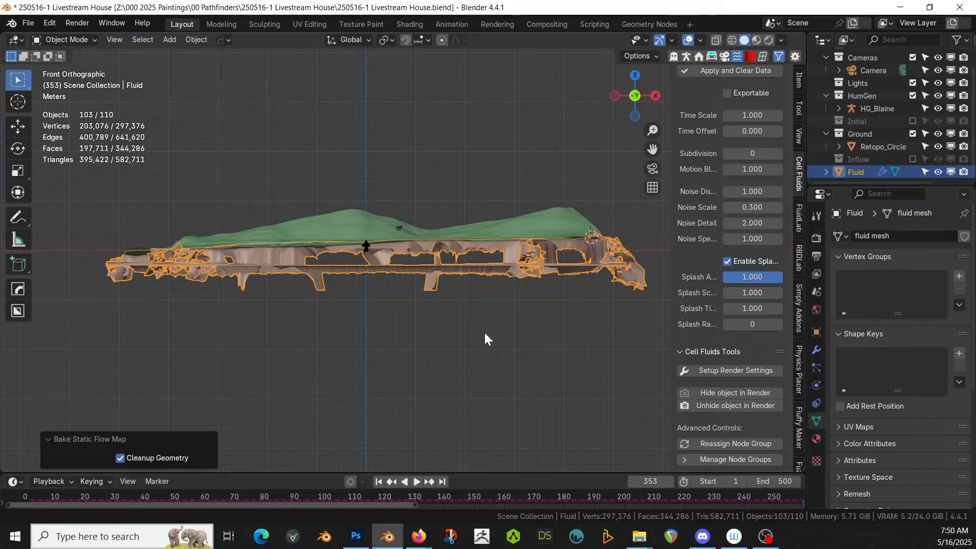
{"action": "key", "text": "alt+z"}
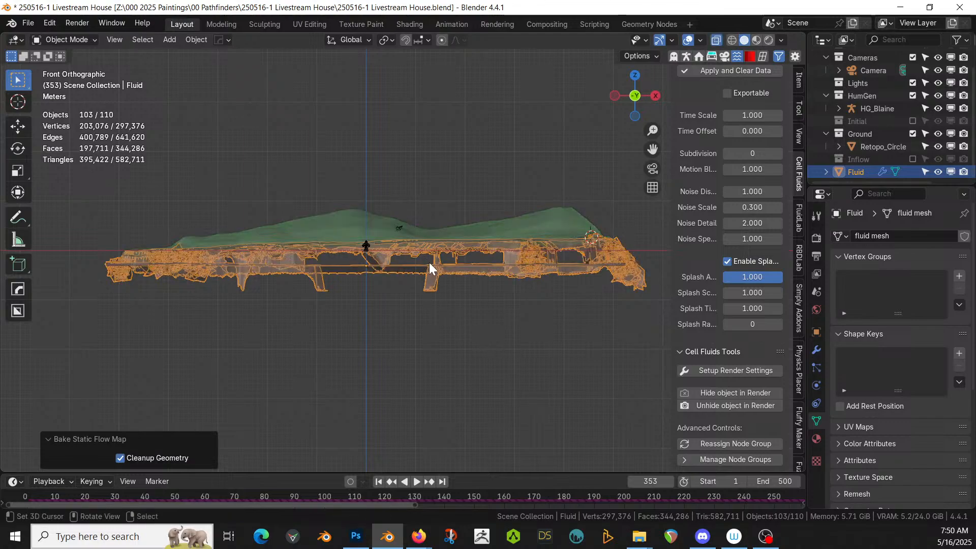
{"action": "key", "text": "Tab"}
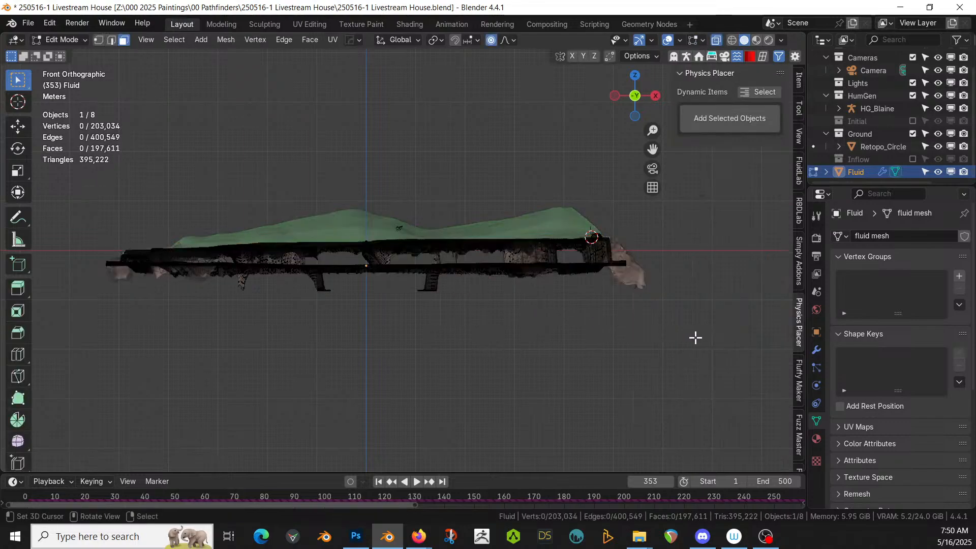
{"action": "left_click_drag", "start_coordinate": [695, 338], "coordinate": [44, 256]}
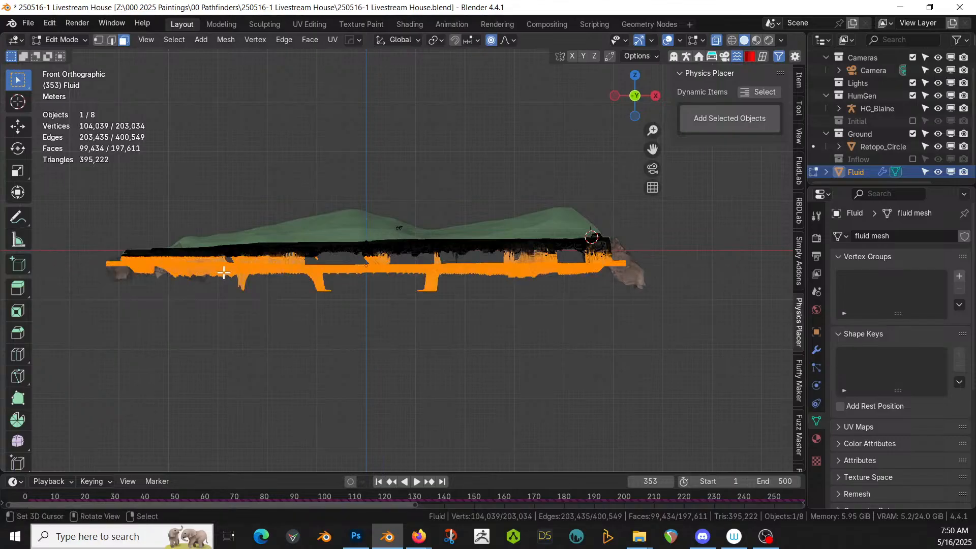
- Shrink the selection of lower fluid faces by one step and delete its vertices
{"action": "middle_click_drag", "start_coordinate": [224, 273], "coordinate": [274, 325]}
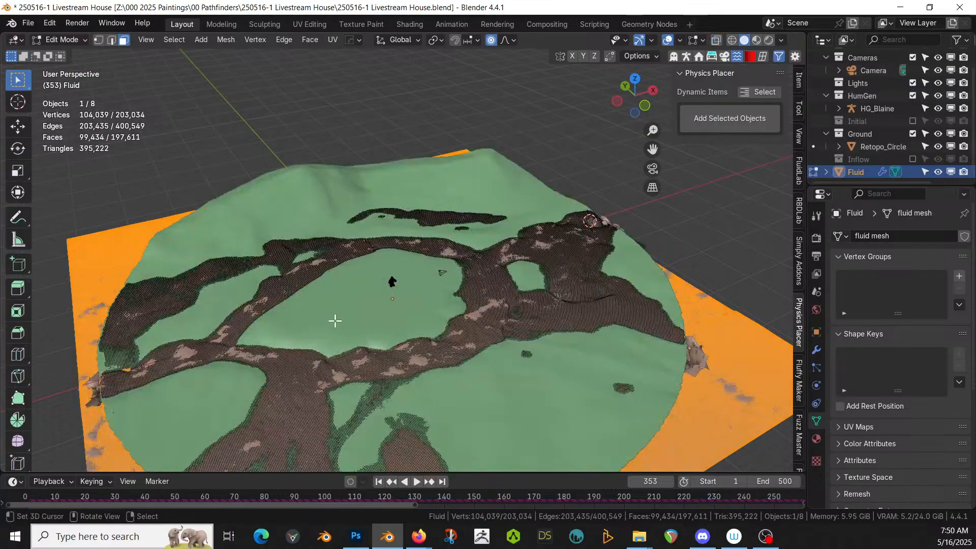
{"action": "middle_click_drag", "start_coordinate": [335, 321], "coordinate": [407, 273]}
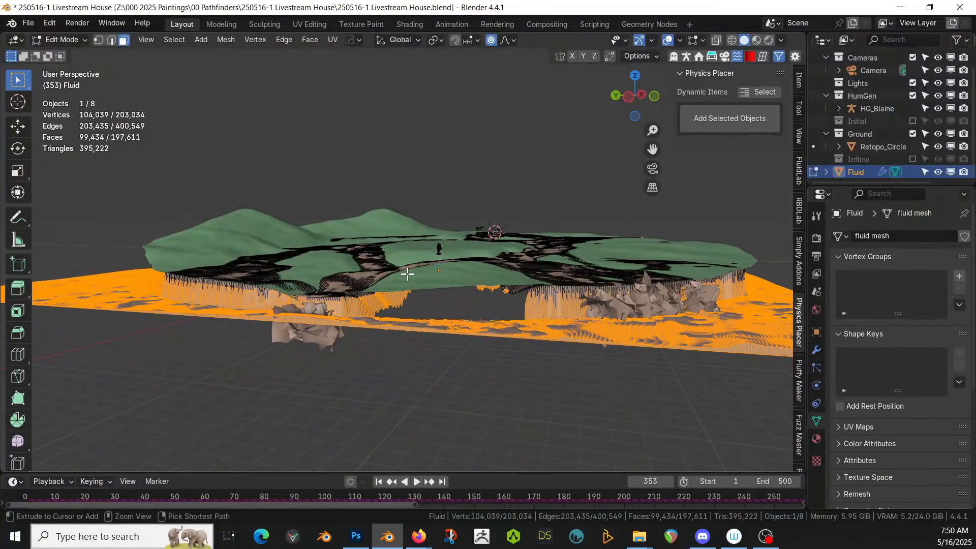
{"action": "key", "text": "ctrl+KP_Subtract"}
{"action": "middle_click_drag", "start_coordinate": [487, 248], "coordinate": [383, 294]}
{"action": "key", "text": "x"}
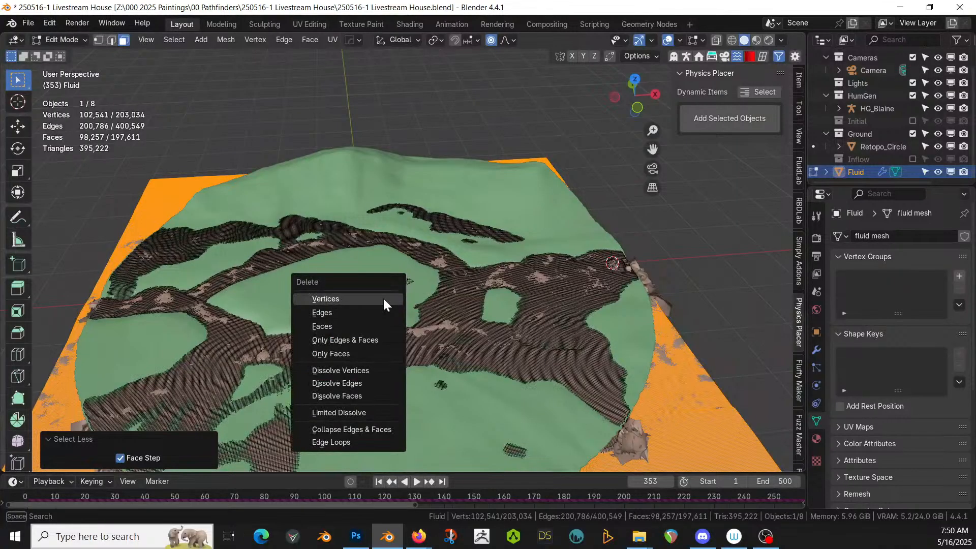
{"action": "left_click", "coordinate": [385, 299]}
{"action": "scroll", "coordinate": [400, 317], "scroll_direction": "down", "scroll_amount": 3}
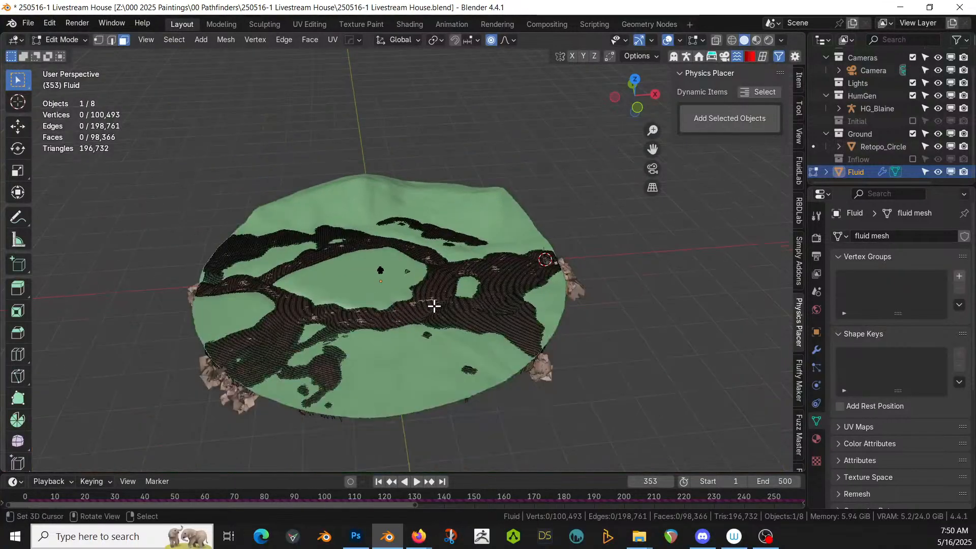
- Select the linked main stream of the fluid mesh, invert the selection, and delete the vertices of the stray islands
{"action": "key", "text": "ctrl+l"}
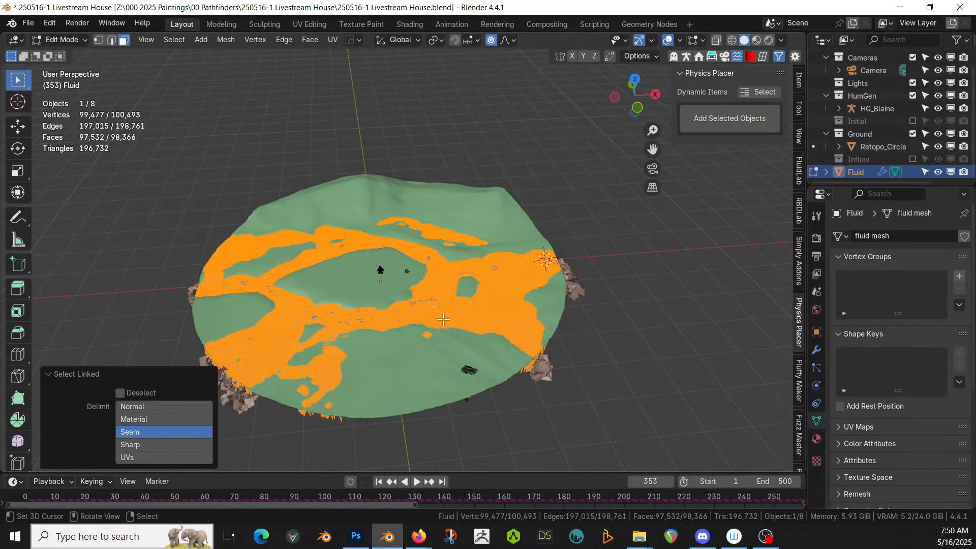
{"action": "key", "text": "ctrl+i"}
{"action": "key", "text": "x"}
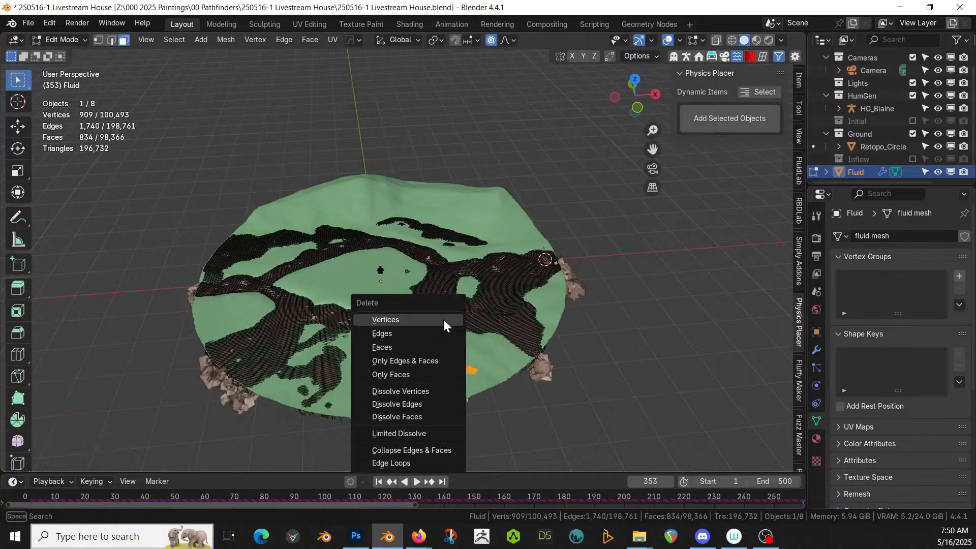
{"action": "left_click", "coordinate": [441, 317]}
{"action": "middle_click_drag", "start_coordinate": [441, 317], "coordinate": [505, 318]}
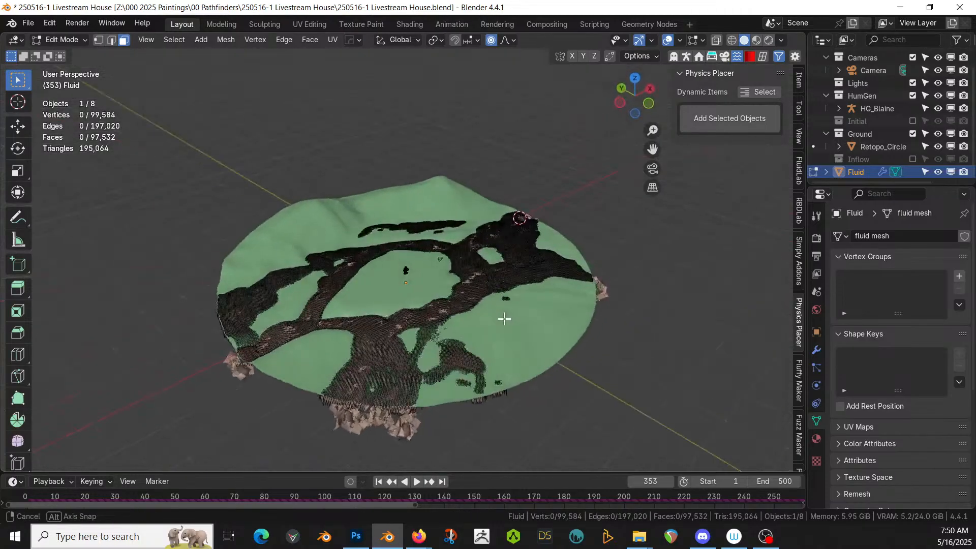
{"action": "key", "text": "Tab"}
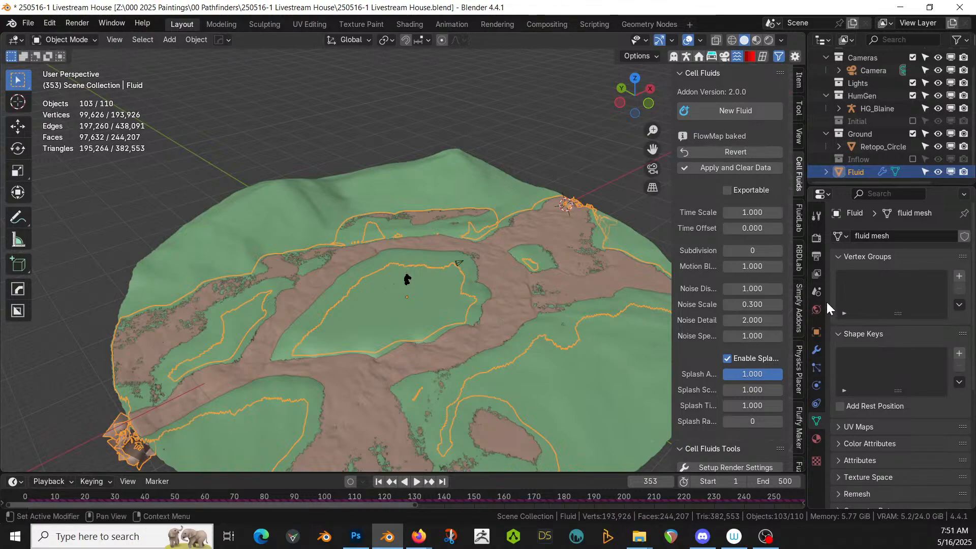
- Apply all modifiers on the Fluid object, including the Cell Fluids setup
{"action": "left_click", "coordinate": [816, 350]}
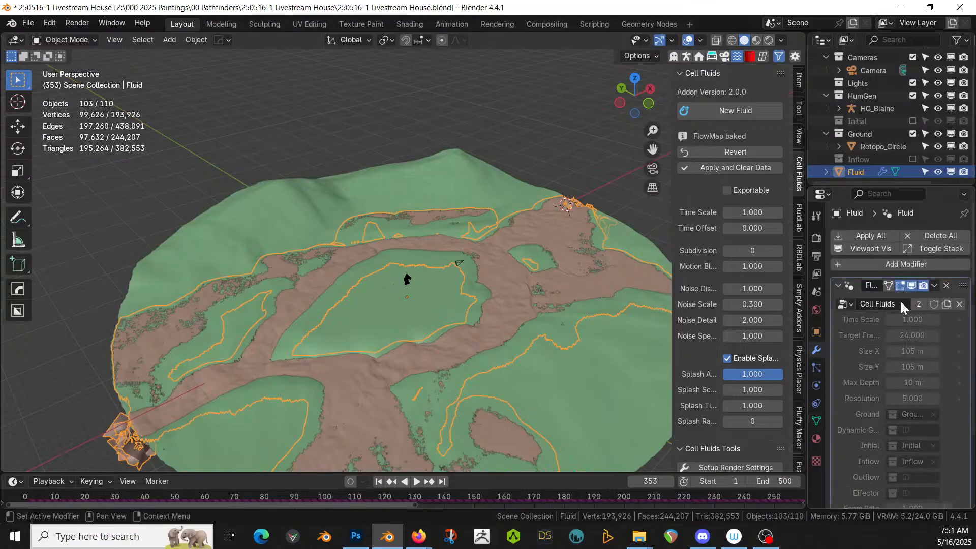
{"action": "scroll", "coordinate": [886, 359], "scroll_direction": "down", "scroll_amount": 6}
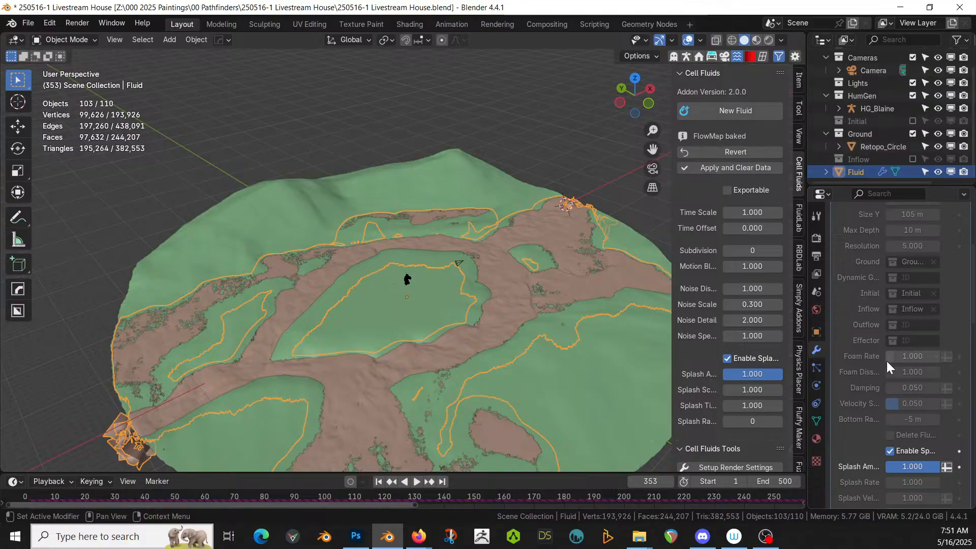
{"action": "scroll", "coordinate": [887, 361], "scroll_direction": "up", "scroll_amount": 6}
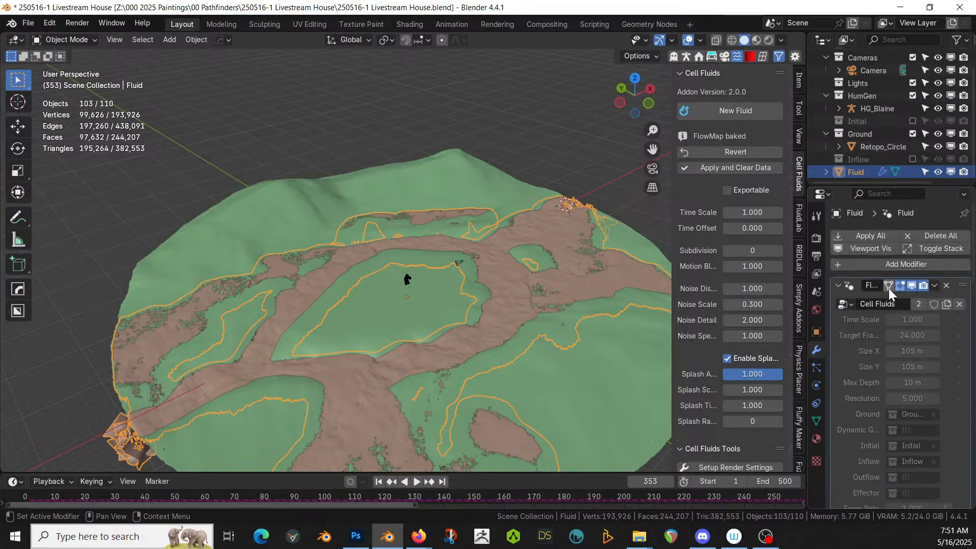
{"action": "left_click", "coordinate": [880, 236]}
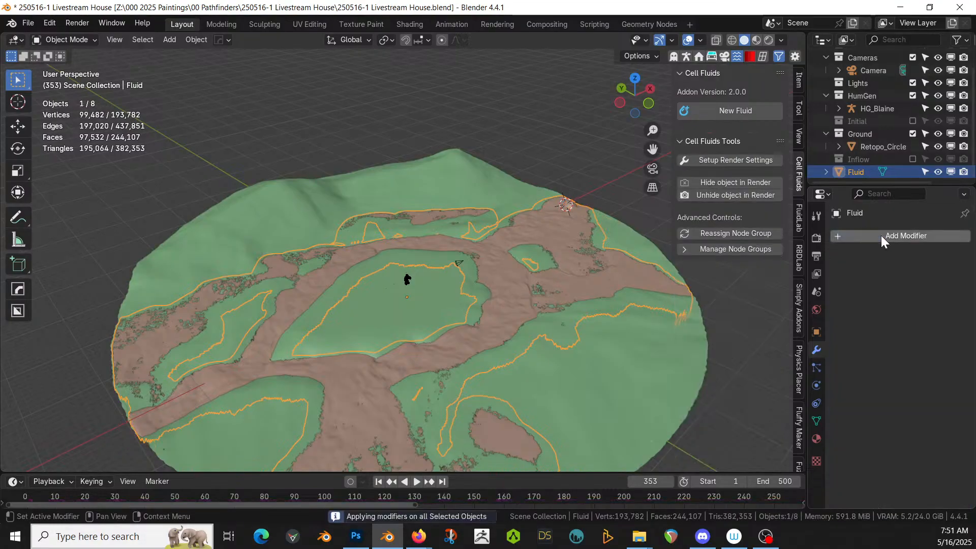
- Add a Smooth modifier to the Fluid object, set its Repeat to 25, and apply it
{"action": "left_click", "coordinate": [881, 235]}
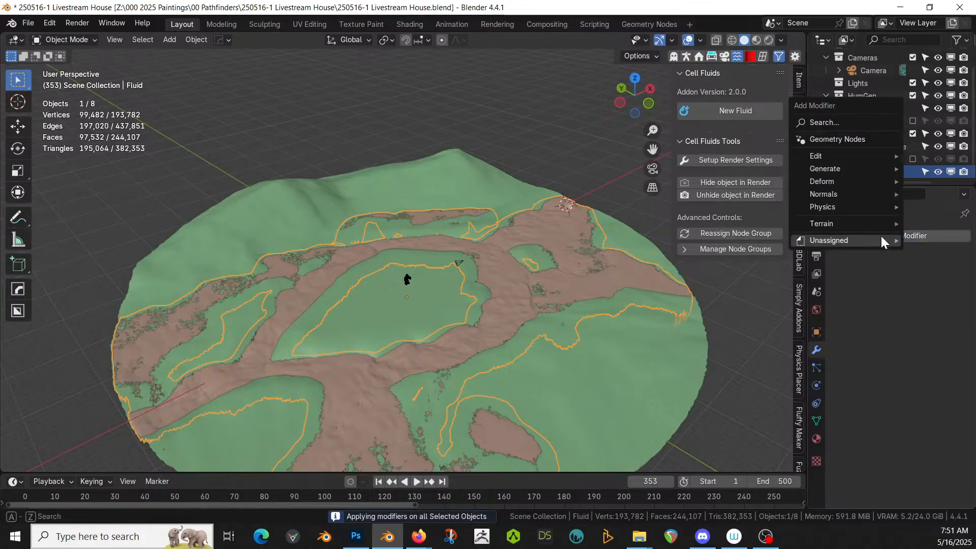
{"action": "mouse_move", "coordinate": [862, 179]}
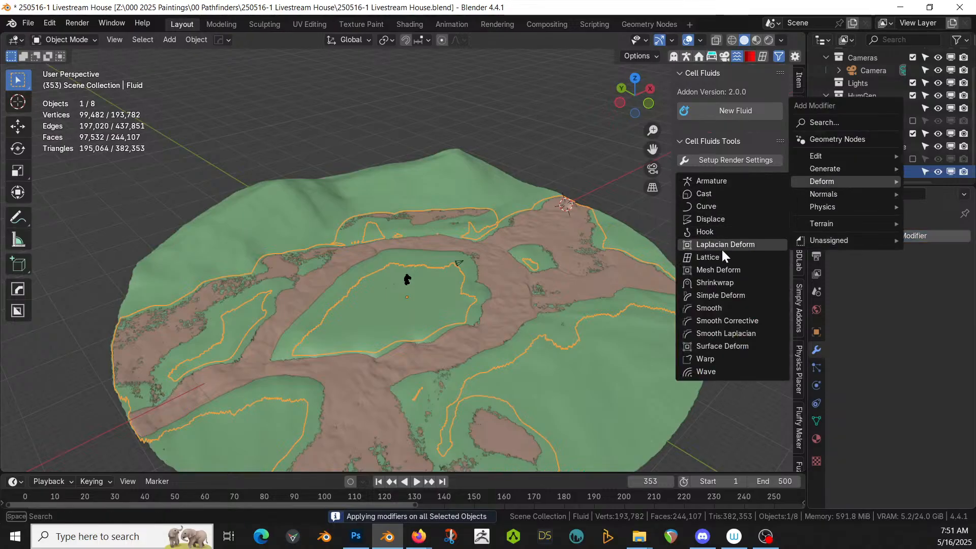
{"action": "left_click", "coordinate": [729, 308]}
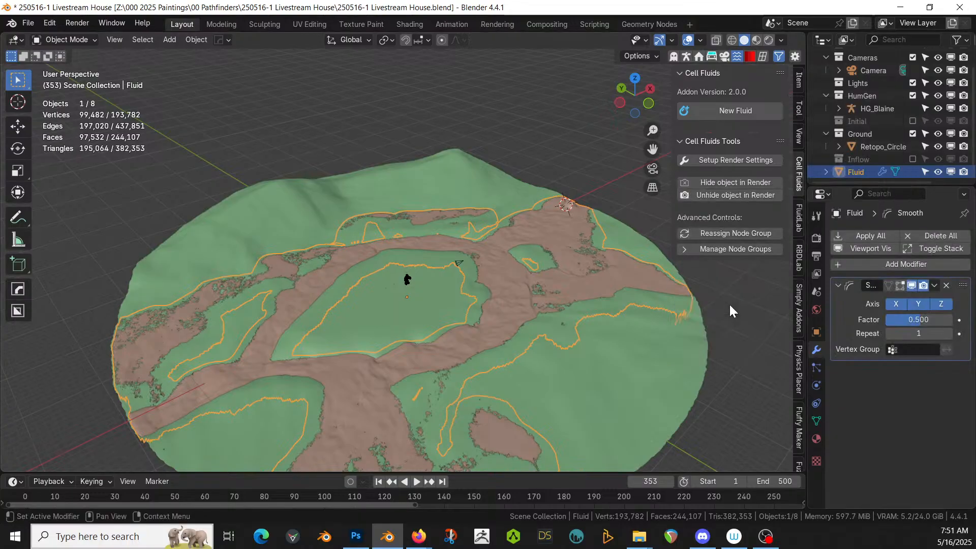
{"action": "left_click", "coordinate": [921, 330]}
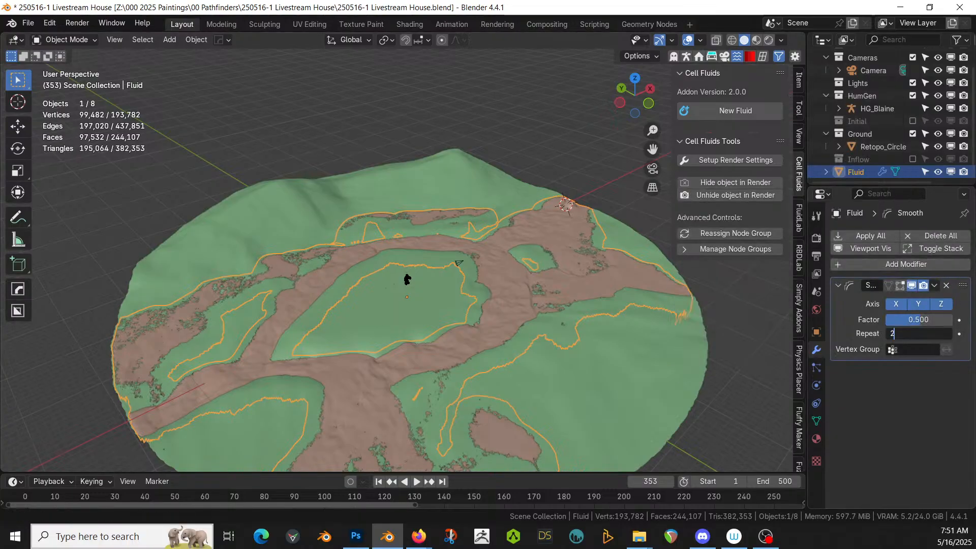
{"action": "key", "text": "Return"}
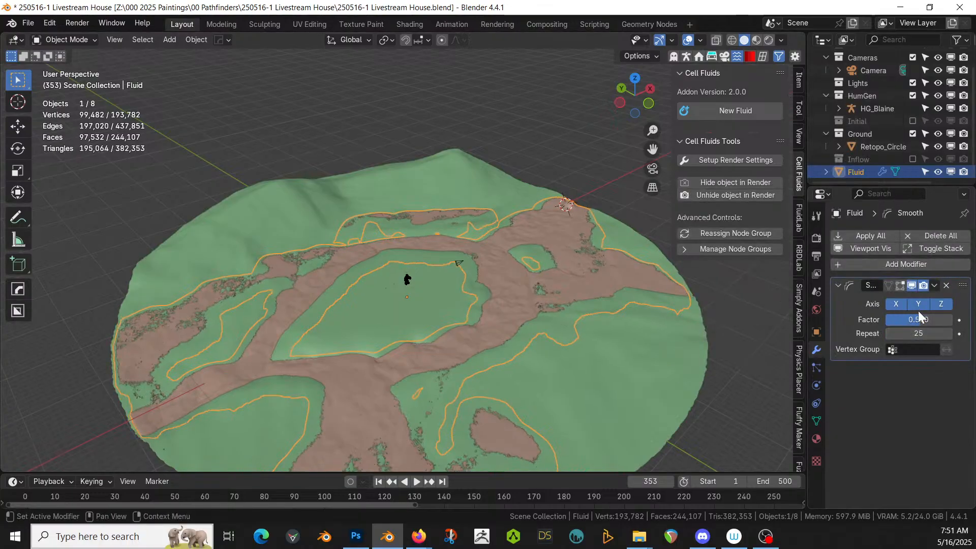
{"action": "left_click", "coordinate": [880, 235]}
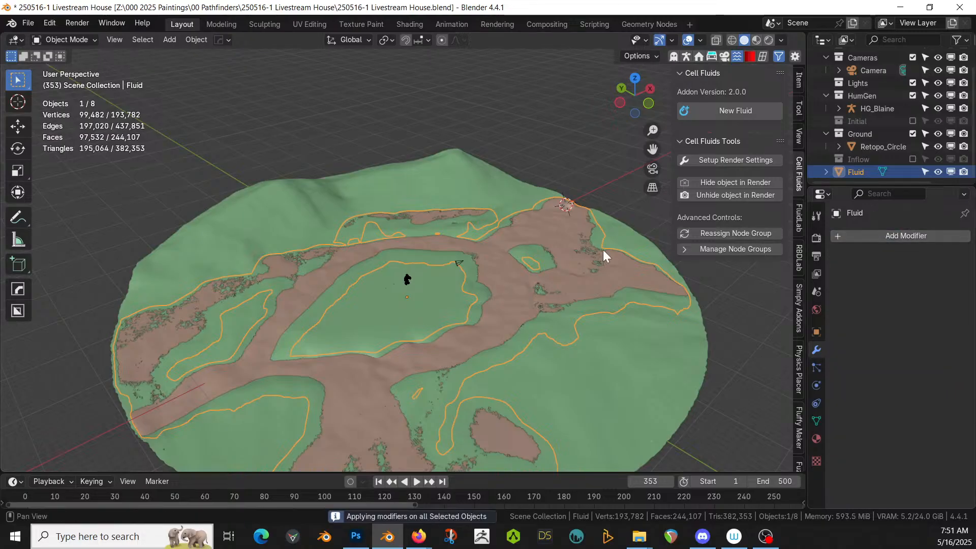
- Extrude all faces of the fluid mesh downward about 1.16 m and isolate the object in local view
{"action": "middle_click_drag", "start_coordinate": [603, 249], "coordinate": [462, 293]}
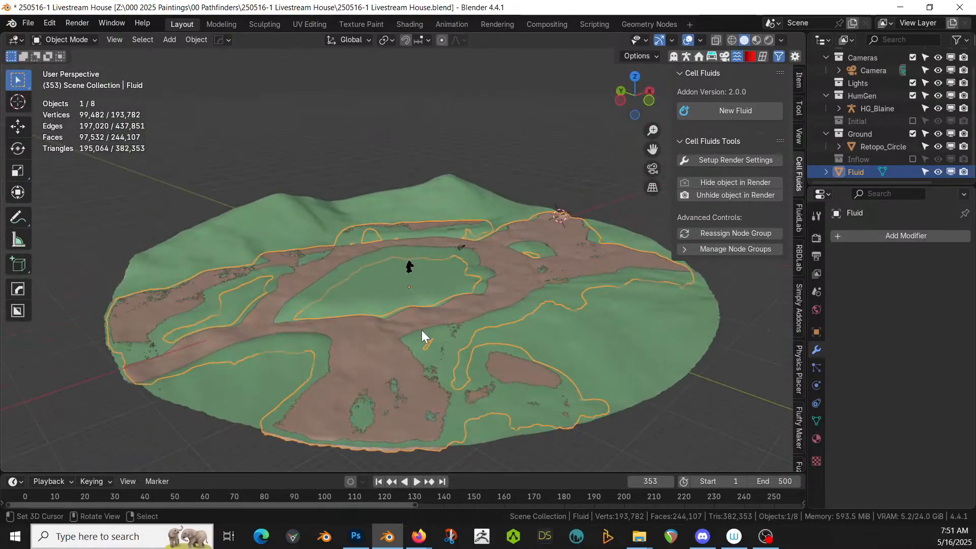
{"action": "mouse_move", "coordinate": [421, 330]}
{"action": "middle_mouse_down"}
{"action": "mouse_move", "coordinate": [455, 316]}
{"action": "mouse_move", "coordinate": [419, 316]}
{"action": "middle_mouse_up"}
{"action": "key", "text": "Tab"}
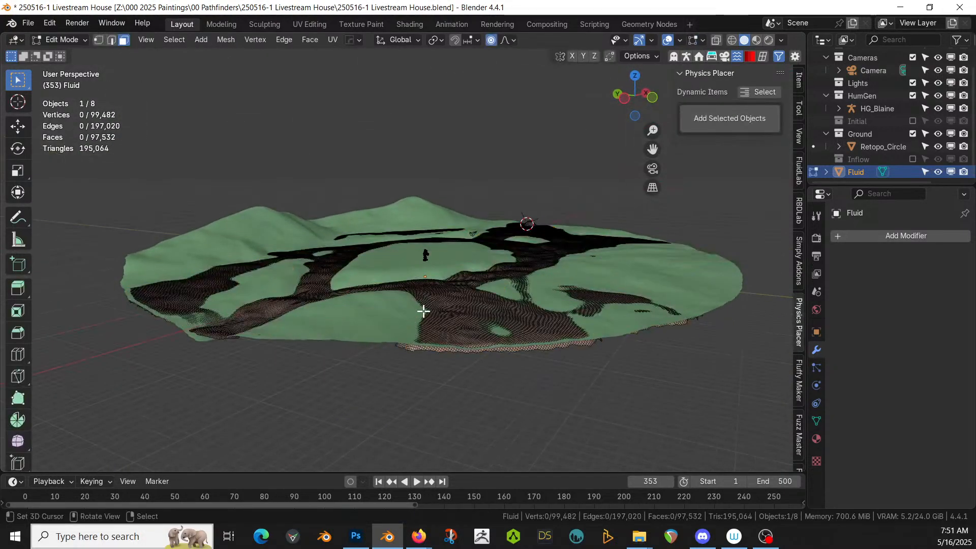
{"action": "key", "text": "a"}
{"action": "key", "text": "e"}
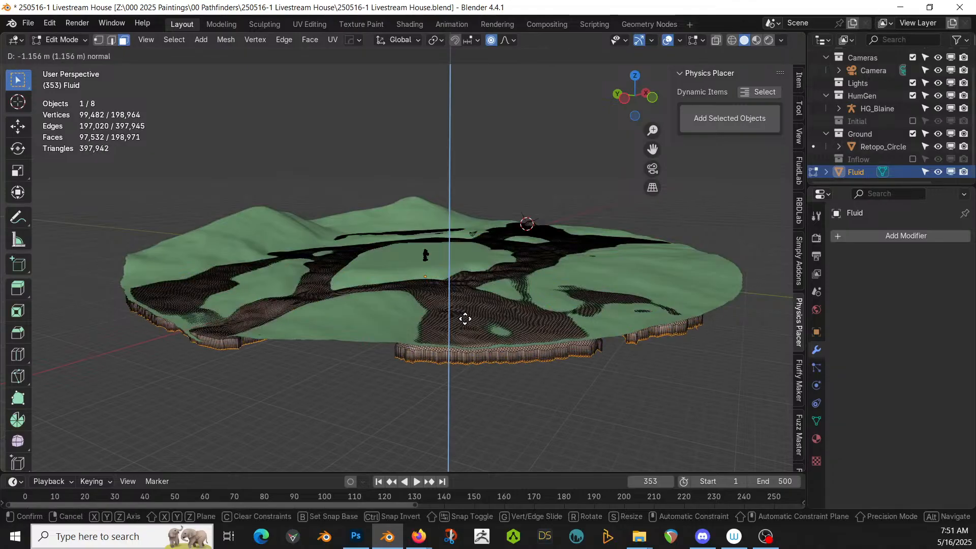
{"action": "left_click", "coordinate": [464, 319]}
{"action": "middle_click_drag", "start_coordinate": [464, 319], "coordinate": [490, 345]}
{"action": "key", "text": "KP_Divide"}
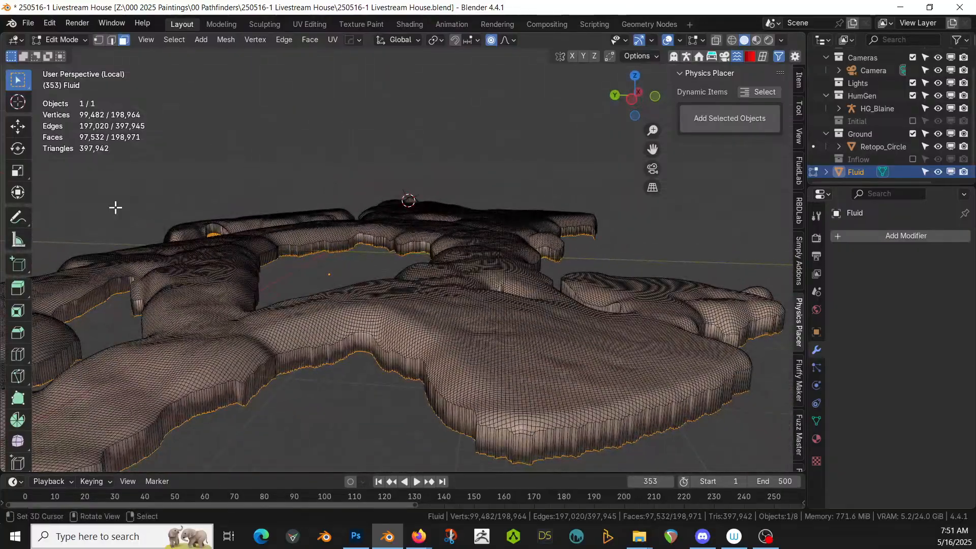
{"action": "key", "text": "g"}
{"action": "key", "text": "z"}
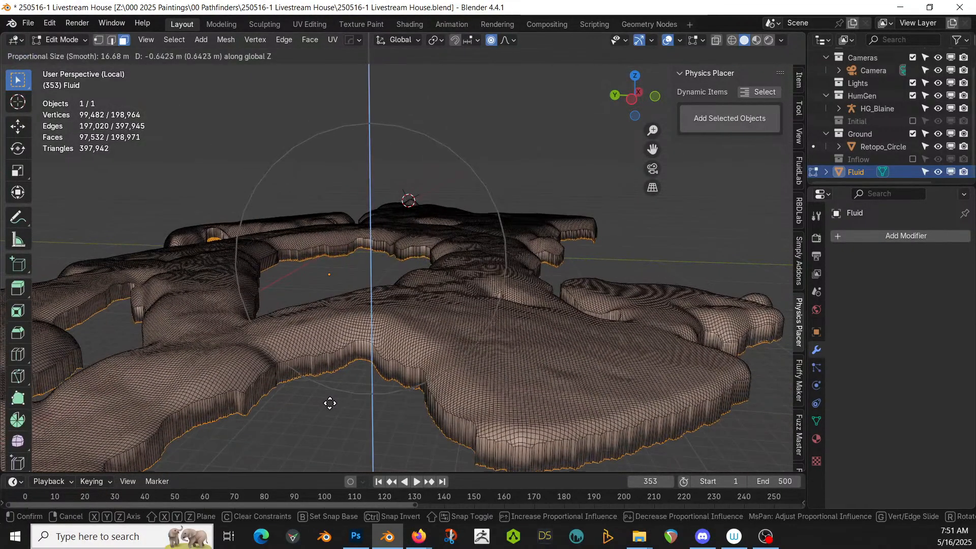
{"action": "right_click", "coordinate": [330, 403]}
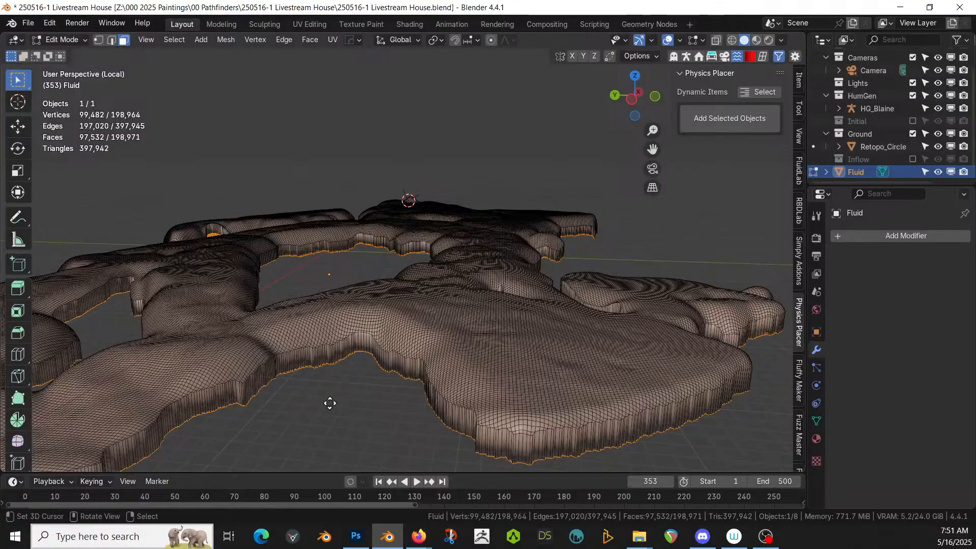
- With proportional editing off, move the extruded bottom faces down about 2.05 m along Z and finish mesh editing
{"action": "key", "text": "g"}
{"action": "key", "text": "z"}
{"action": "left_click", "coordinate": [332, 418]}
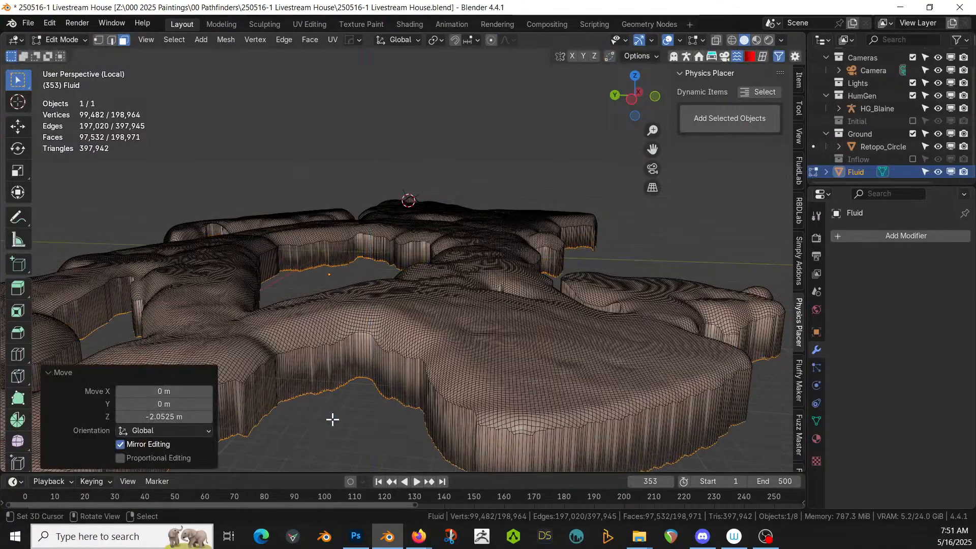
{"action": "key", "text": "Tab"}
- Apply smooth shading to the thickened Fluid object
{"action": "scroll", "coordinate": [457, 406], "scroll_direction": "down", "scroll_amount": 4}
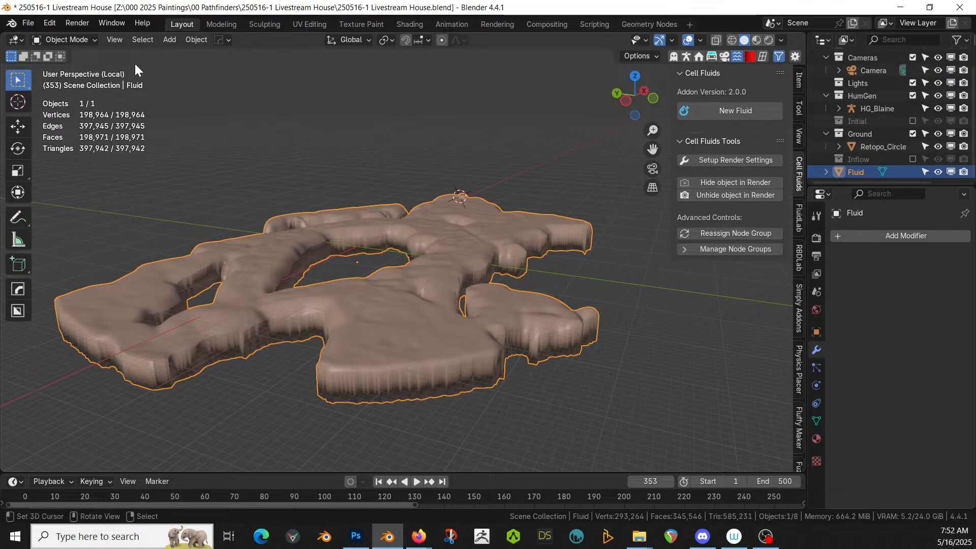
{"action": "left_click", "coordinate": [200, 39]}
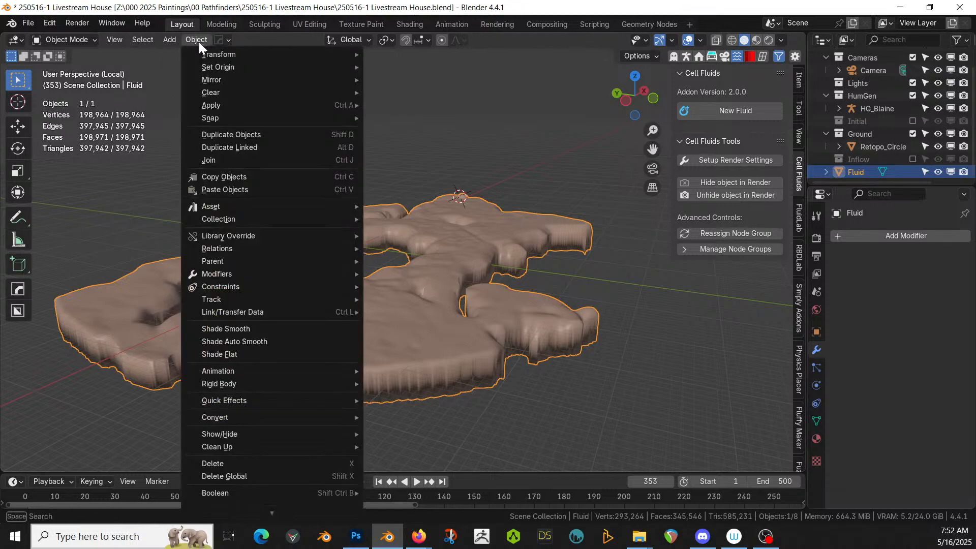
{"action": "left_click", "coordinate": [252, 328]}
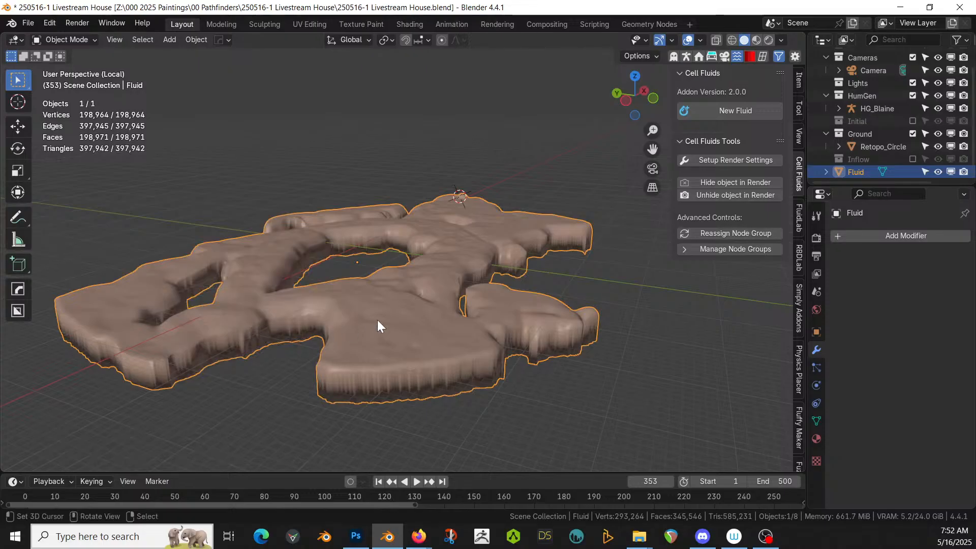
- Spawn the aquatiq Water Pond material from the water category onto the Fluid object
{"action": "middle_click_drag", "start_coordinate": [377, 319], "coordinate": [386, 291]}
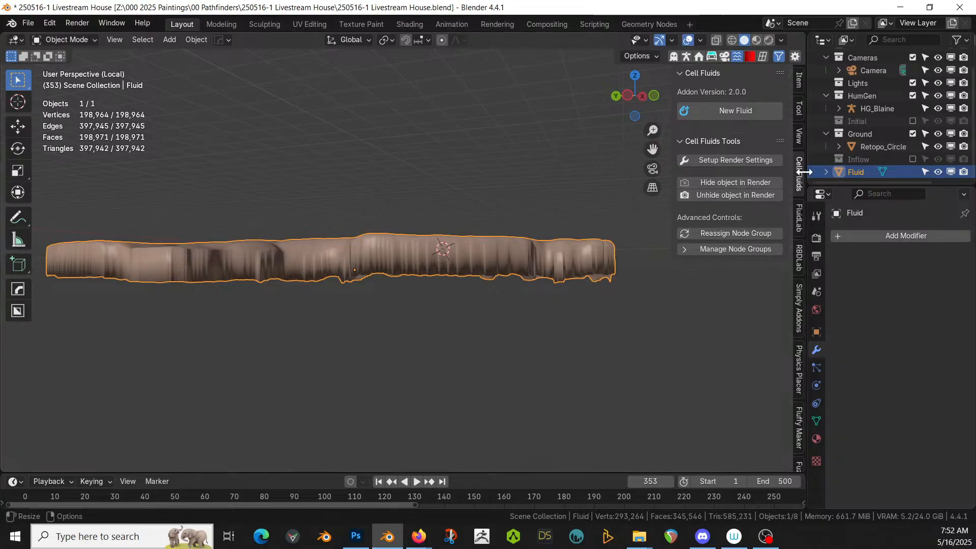
{"action": "left_click", "coordinate": [724, 55]}
{"action": "left_click", "coordinate": [711, 55]}
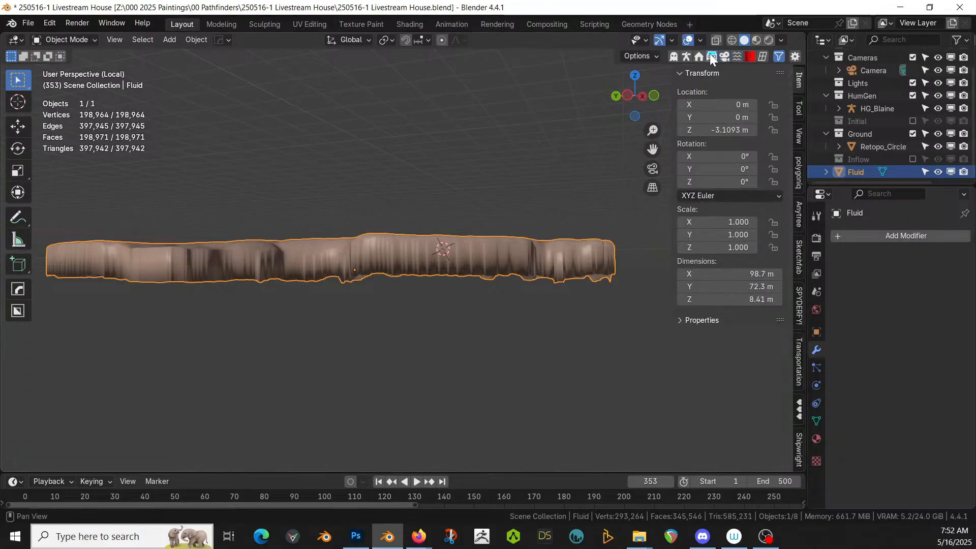
{"action": "left_click", "coordinate": [798, 183]}
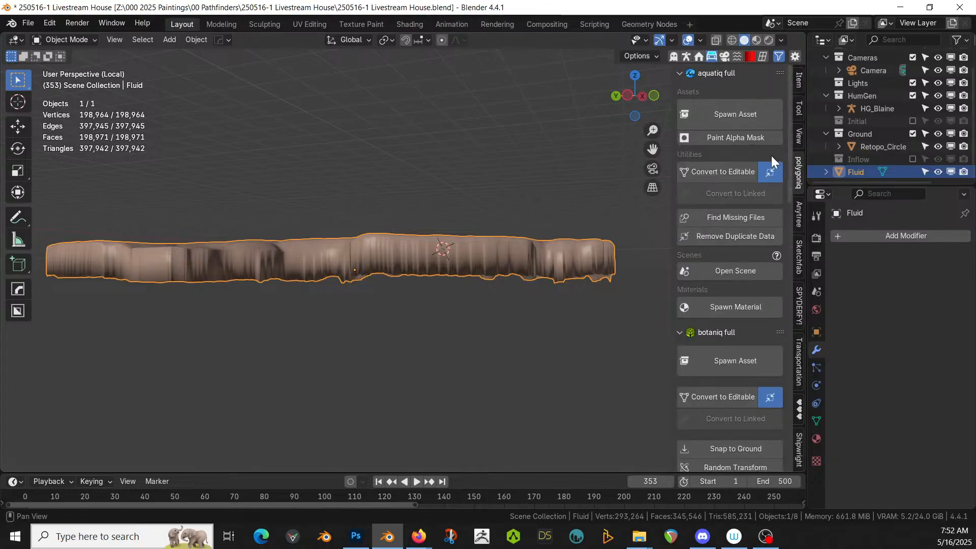
{"action": "left_click", "coordinate": [727, 309]}
{"action": "left_click", "coordinate": [737, 407]}
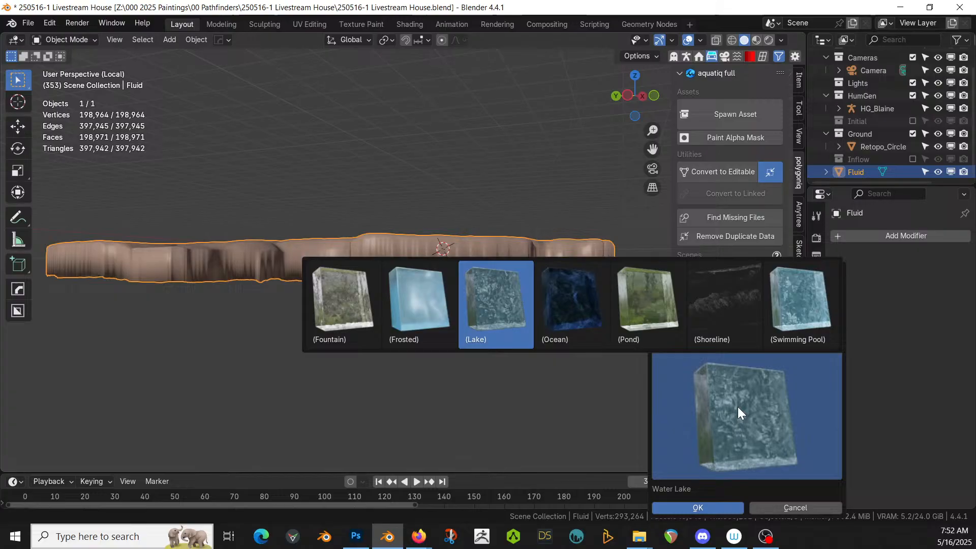
{"action": "left_click", "coordinate": [648, 306]}
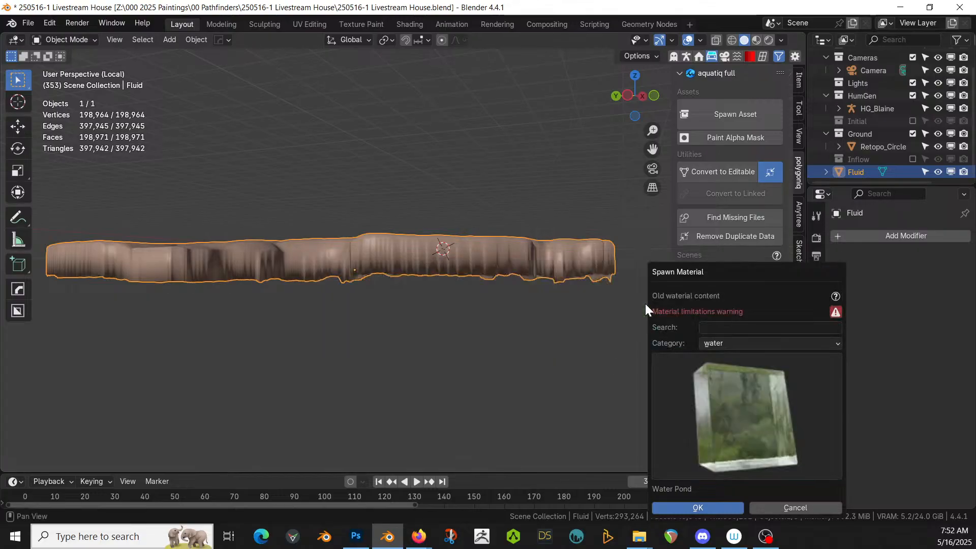
{"action": "left_click", "coordinate": [697, 507]}
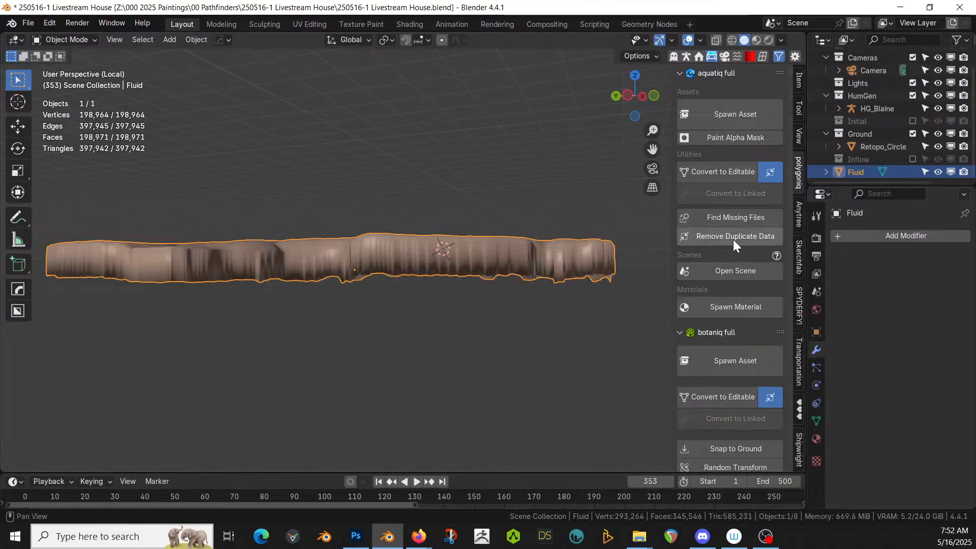
- Leave local view, examine the water among the terrain in rendered shading, and return to solid shading
{"action": "key", "text": "KP_Divide"}
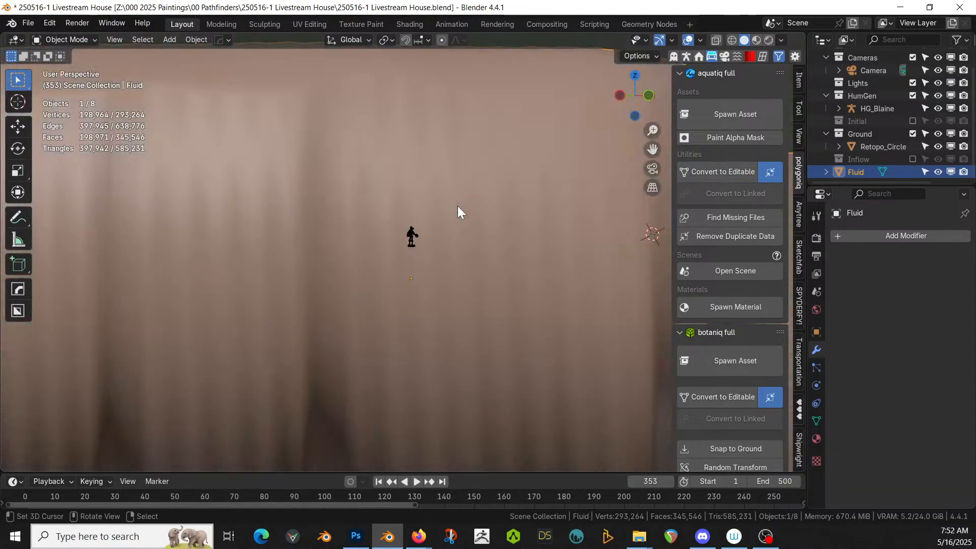
{"action": "middle_click_drag", "start_coordinate": [458, 206], "coordinate": [480, 227]}
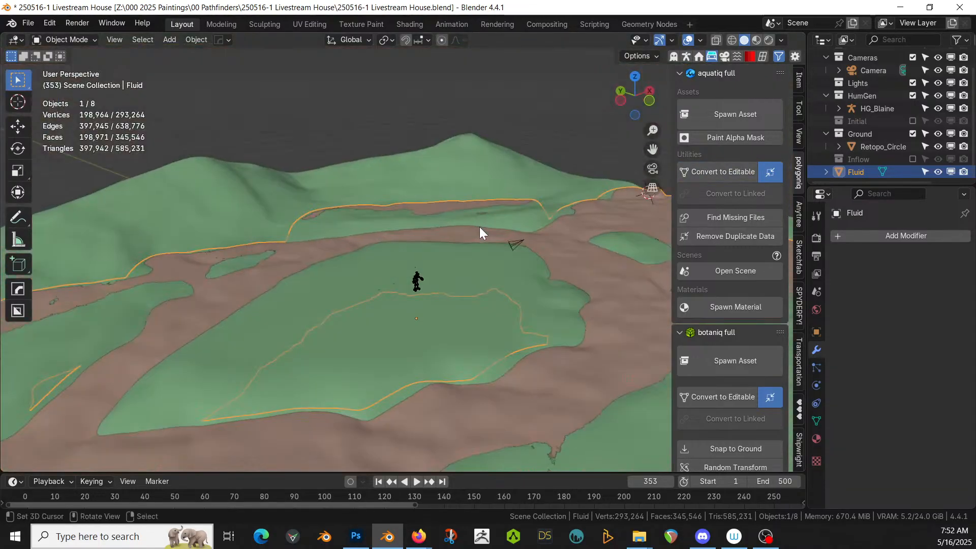
{"action": "key", "text": "z"}
{"action": "key", "text": "8"}
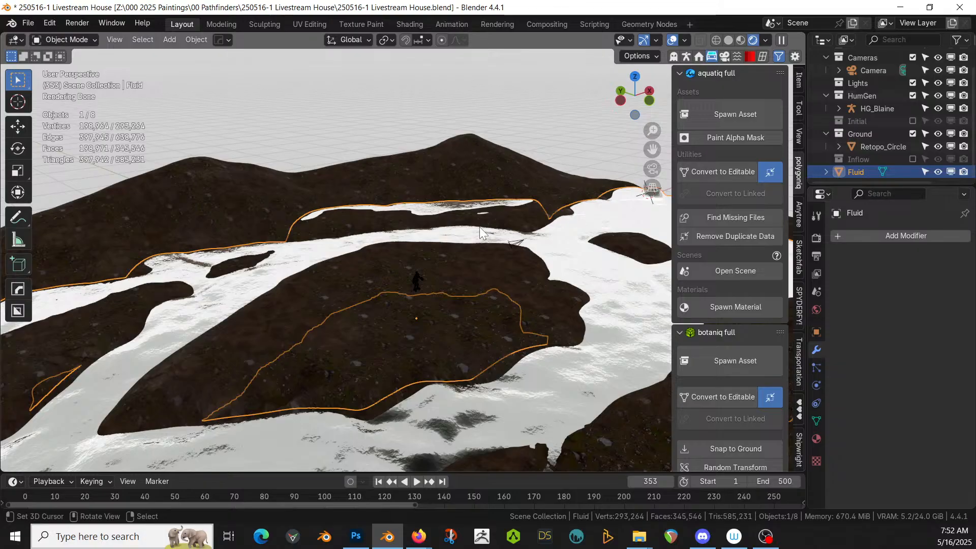
{"action": "mouse_move", "coordinate": [413, 278]}
{"action": "middle_mouse_down"}
{"action": "mouse_move", "coordinate": [348, 263]}
{"action": "mouse_move", "coordinate": [364, 257]}
{"action": "mouse_move", "coordinate": [226, 296]}
{"action": "mouse_move", "coordinate": [484, 252]}
{"action": "mouse_move", "coordinate": [465, 247]}
{"action": "mouse_move", "coordinate": [547, 270]}
{"action": "middle_mouse_up"}
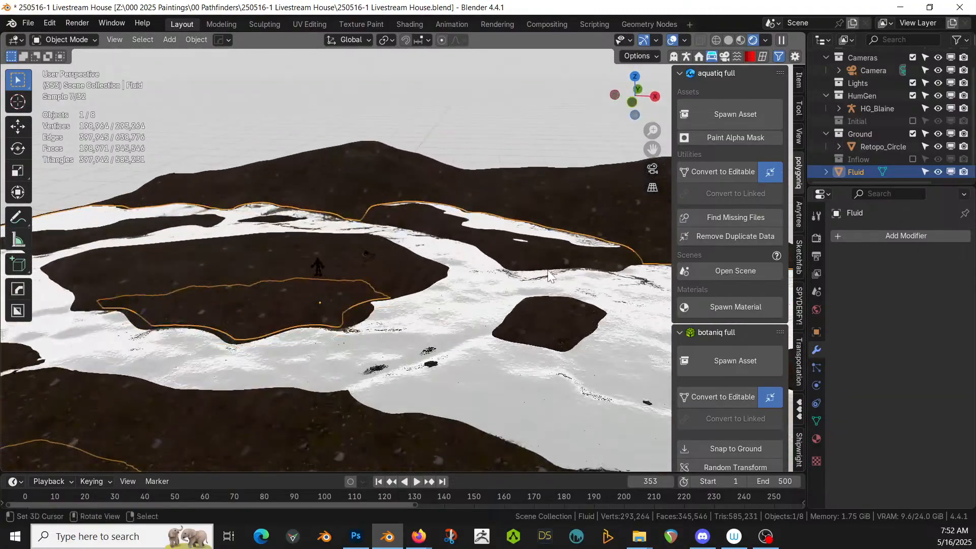
{"action": "key", "text": "z"}
{"action": "left_click", "coordinate": [549, 276]}
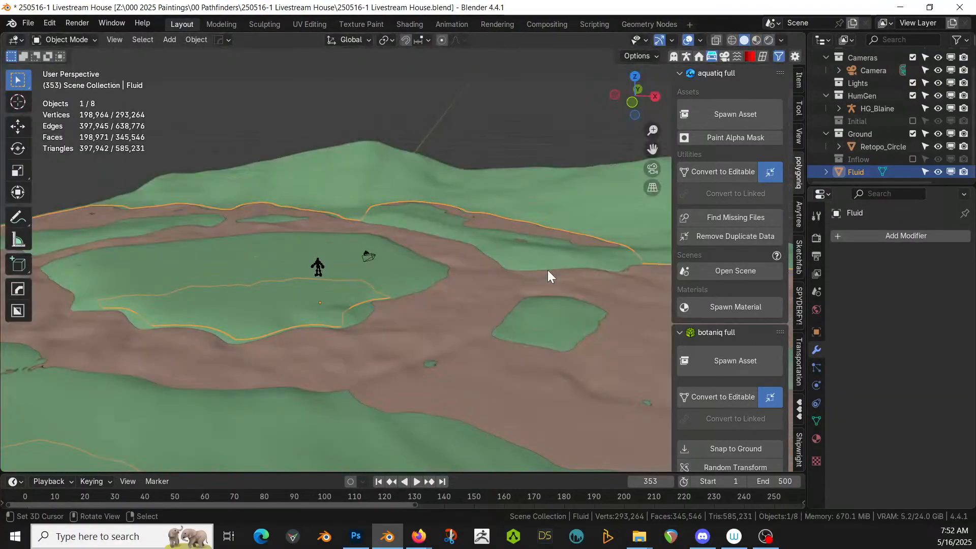
- Move the Fluid object into a new collection named Water
{"action": "scroll", "coordinate": [547, 270], "scroll_direction": "down", "scroll_amount": 2}
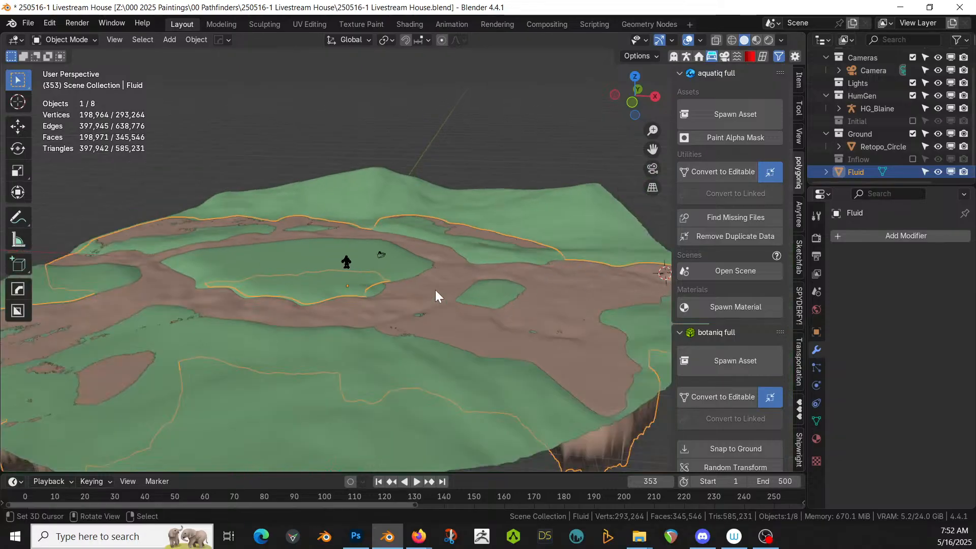
{"action": "key", "text": "m"}
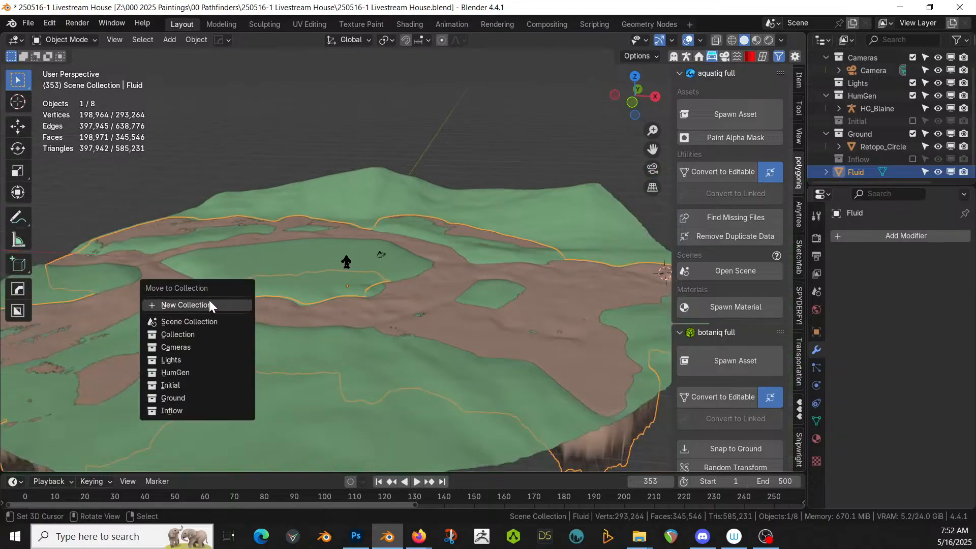
{"action": "left_click", "coordinate": [210, 301]}
{"action": "type", "text": "Water"}
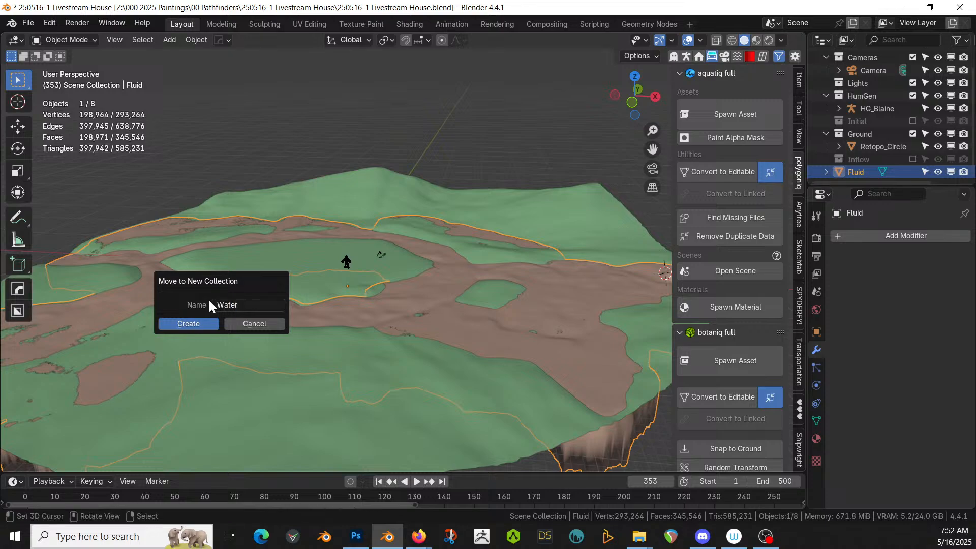
{"action": "key", "text": "Return"}
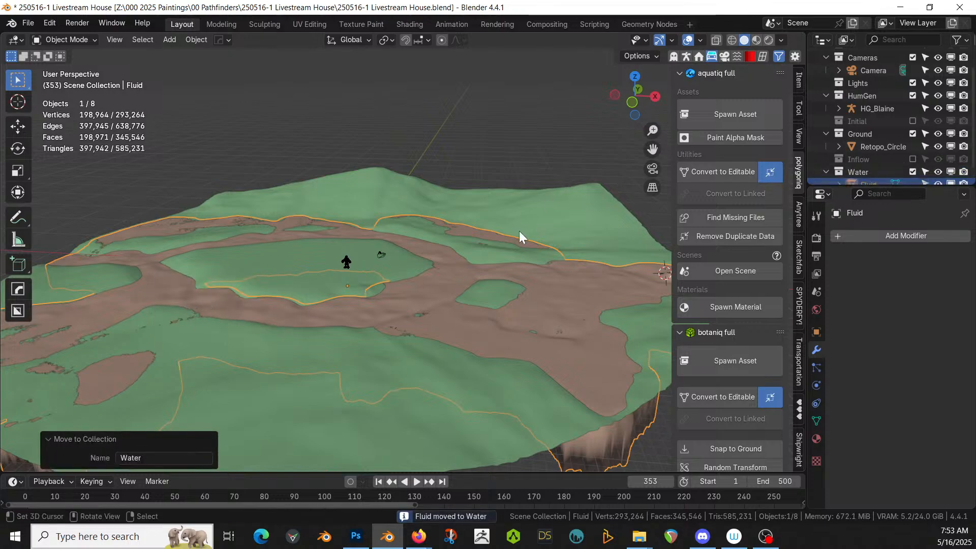
- Delete the unused Inflow and Initial collections from the scene
{"action": "middle_click_drag", "start_coordinate": [519, 231], "coordinate": [492, 256]}
{"action": "left_click", "coordinate": [876, 159]}
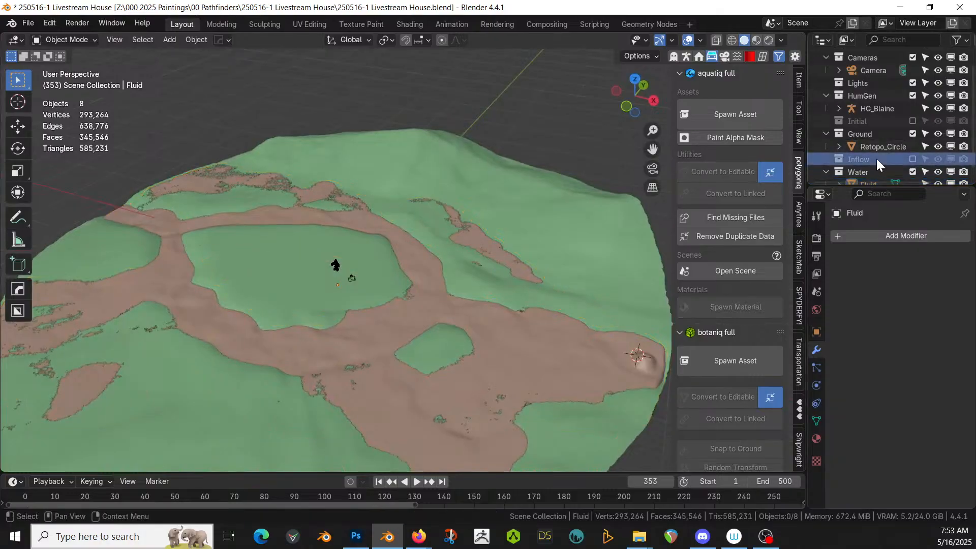
{"action": "key", "text": "Delete"}
{"action": "left_click", "coordinate": [866, 120]}
{"action": "key", "text": "Delete"}
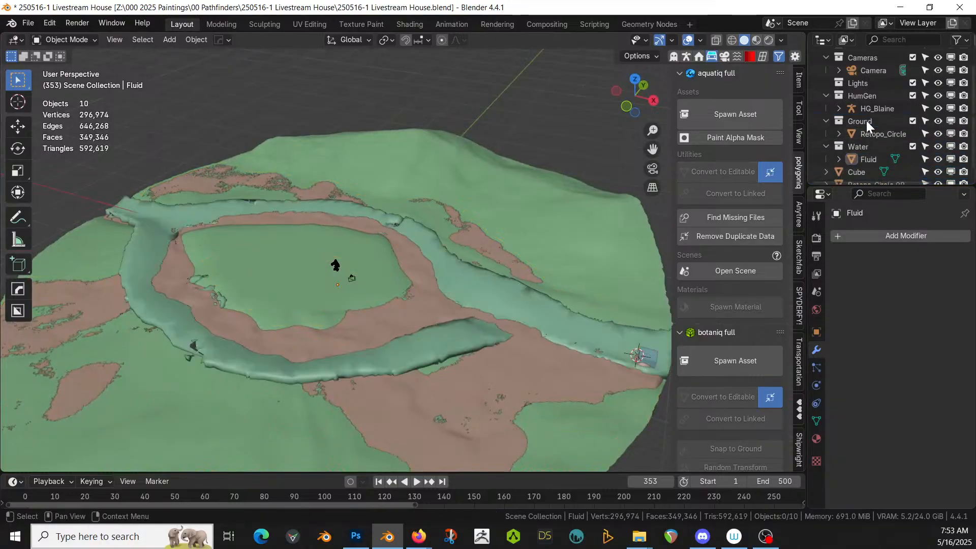
- Delete the leftover river-channel mesh Retopo_Circle.003 and the small inflow Cube near the terrain's edge
{"action": "left_click", "coordinate": [529, 303]}
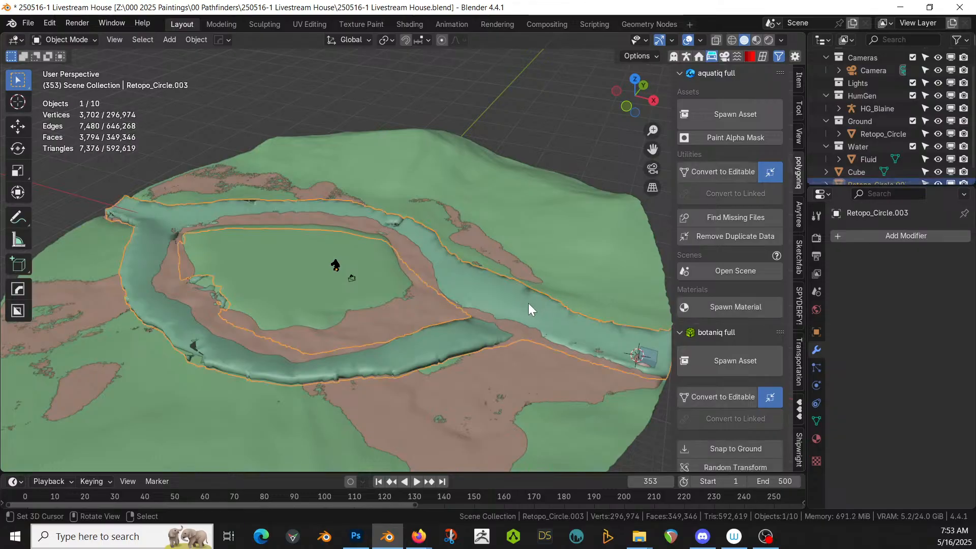
{"action": "key", "text": "Delete"}
{"action": "middle_click_drag", "start_coordinate": [536, 297], "coordinate": [645, 282]}
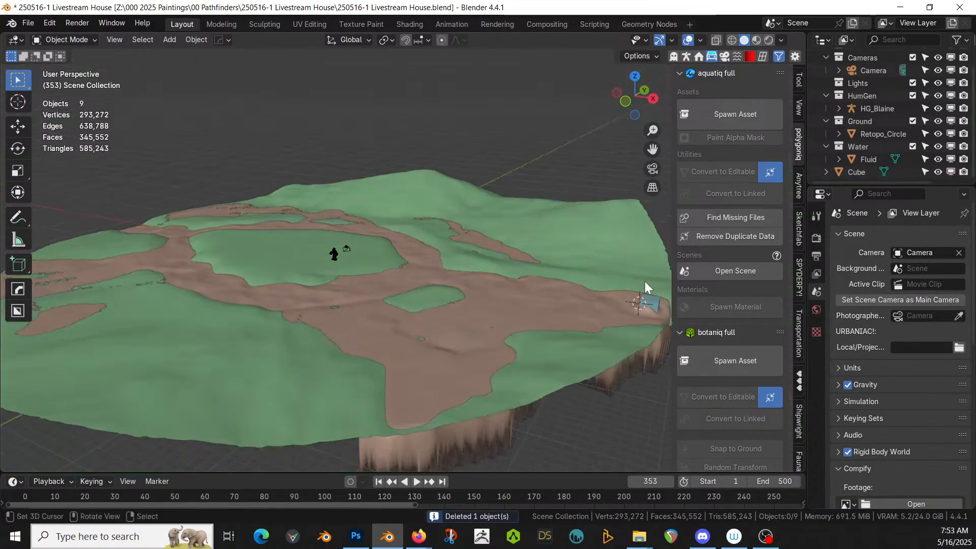
{"action": "left_click", "coordinate": [654, 297]}
{"action": "key", "text": "Delete"}
- Examine the water channels around the central island from several angles and distances
{"action": "middle_click_drag", "start_coordinate": [523, 280], "coordinate": [591, 299]}
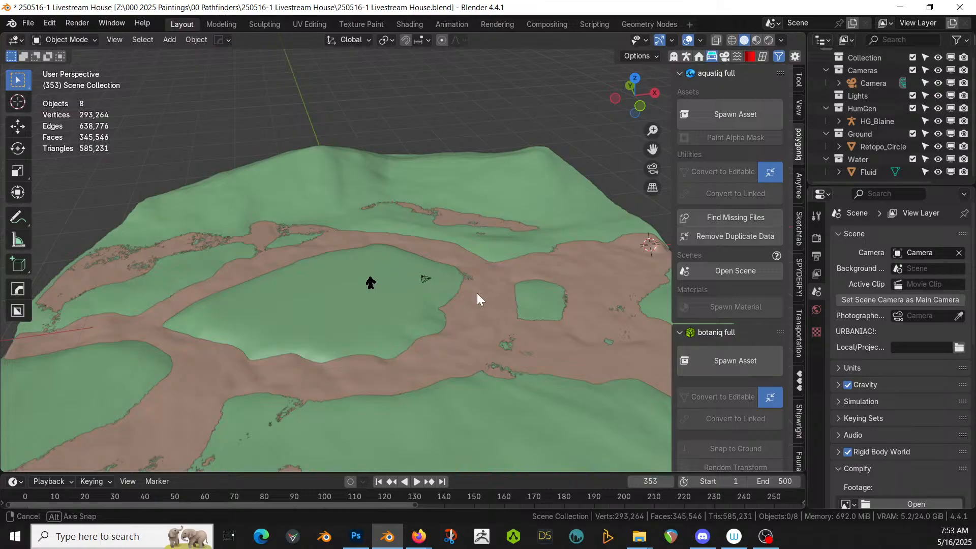
{"action": "middle_click_drag", "start_coordinate": [476, 293], "coordinate": [414, 236]}
{"action": "scroll", "coordinate": [477, 303], "scroll_direction": "up", "scroll_amount": 4}
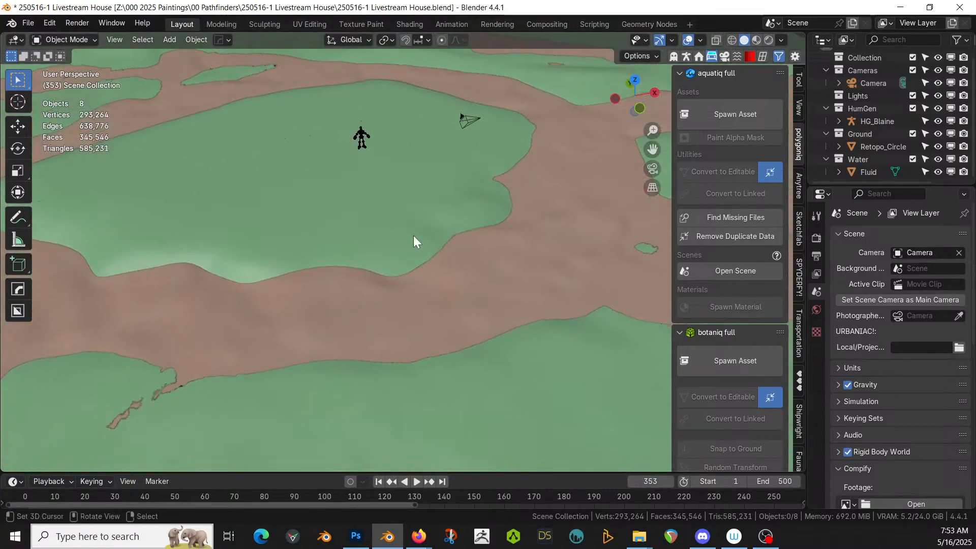
{"action": "middle_click_drag", "start_coordinate": [181, 174], "coordinate": [403, 180]}
{"action": "scroll", "coordinate": [404, 182], "scroll_direction": "down", "scroll_amount": 3}
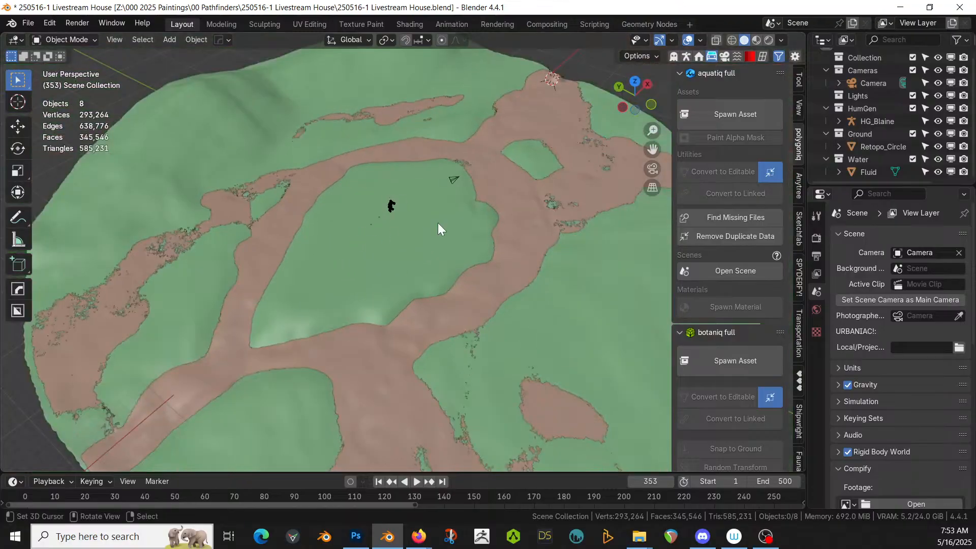
{"action": "scroll", "coordinate": [441, 222], "scroll_direction": "up", "scroll_amount": 4}
{"action": "middle_click_drag", "start_coordinate": [487, 233], "coordinate": [562, 222]}
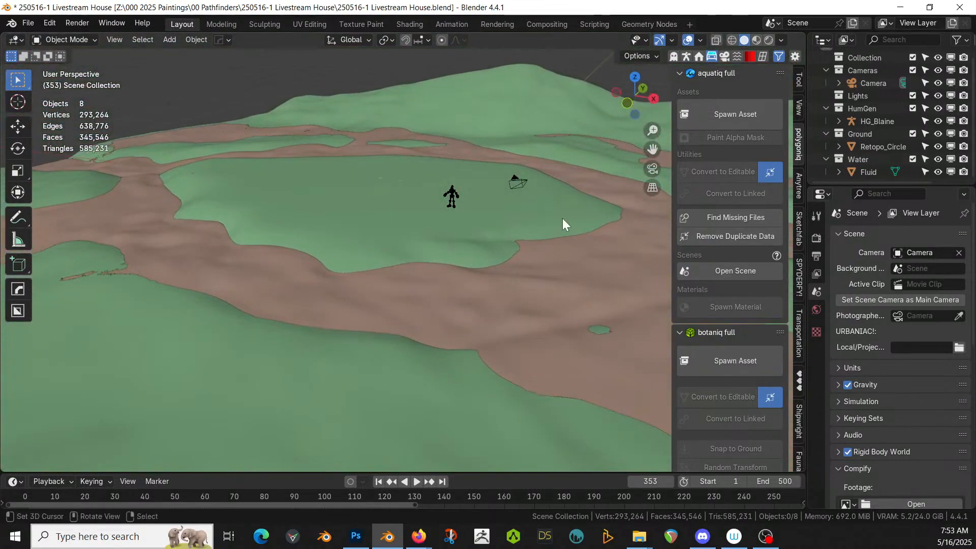
- Raise the human figure's rig about 2 m along Z to the island's ground surface and frame it
{"action": "left_click", "coordinate": [890, 120]}
{"action": "middle_click_drag", "start_coordinate": [410, 172], "coordinate": [467, 275]}
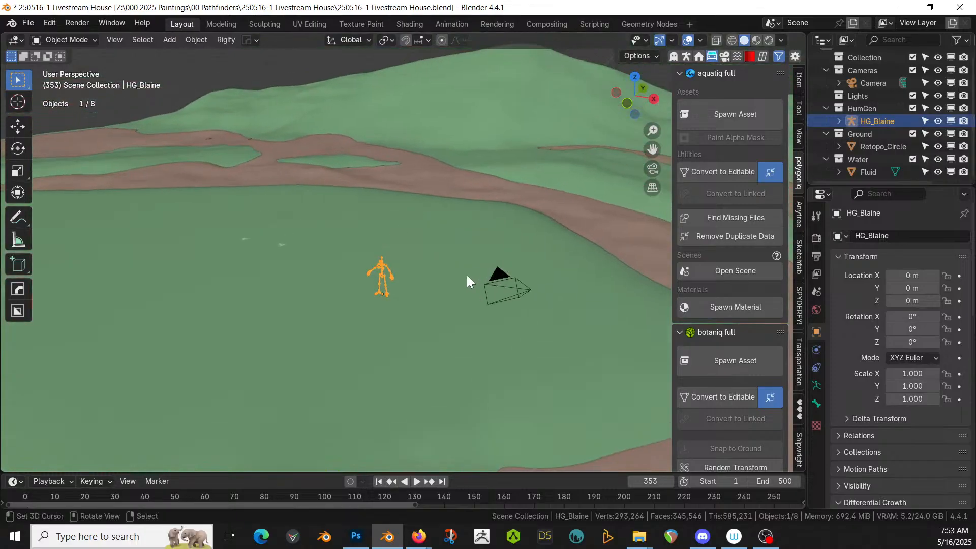
{"action": "key", "text": "g"}
{"action": "key", "text": "z"}
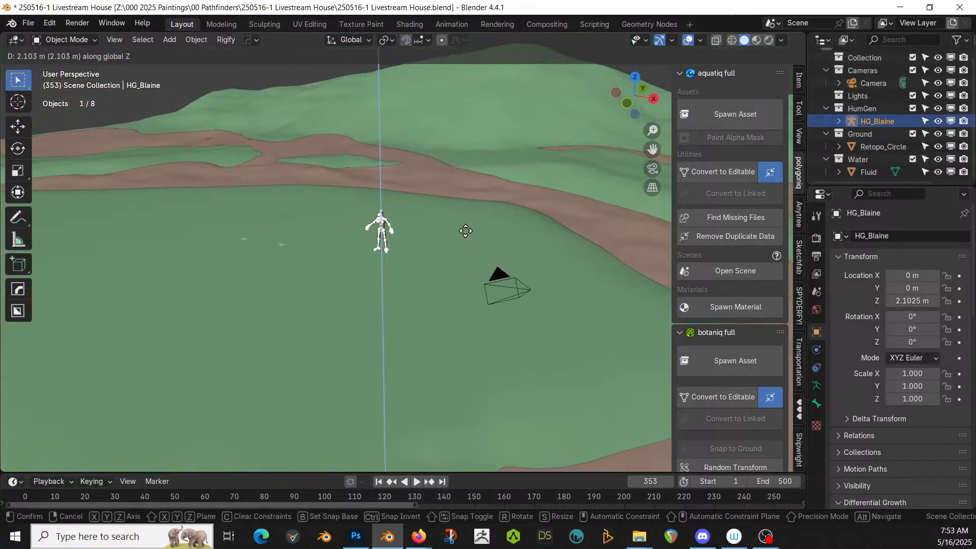
{"action": "left_click", "coordinate": [463, 239]}
{"action": "scroll", "coordinate": [459, 249], "scroll_direction": "down", "scroll_amount": 3}
{"action": "middle_click_drag", "start_coordinate": [458, 244], "coordinate": [405, 287]}
{"action": "key", "text": "KP_Decimal"}
- Open the Retopo_Circle.001 ground mesh for vertex editing around the spike beside the figure's feet
{"action": "left_click", "coordinate": [469, 343]}
{"action": "key", "text": "Tab"}
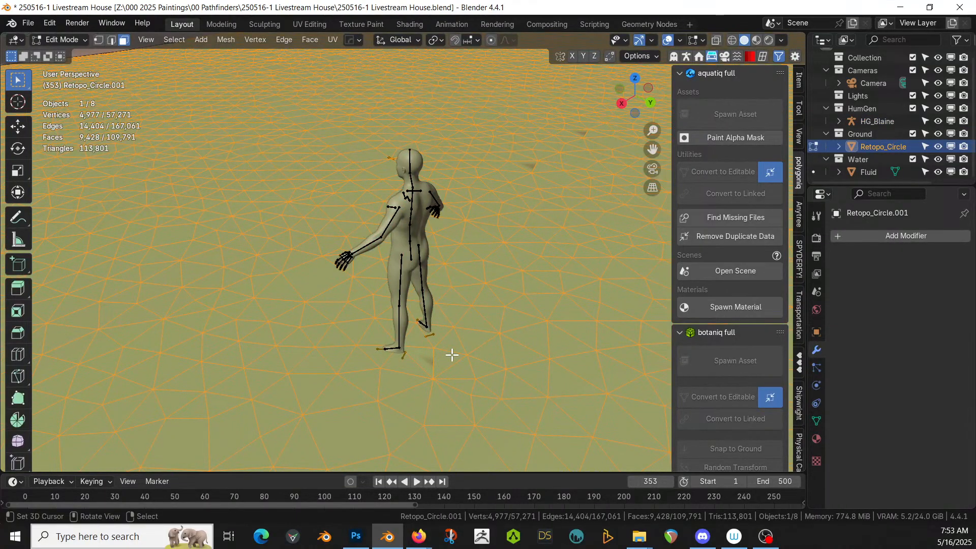
{"action": "middle_click_drag", "start_coordinate": [457, 349], "coordinate": [510, 201]}
{"action": "key", "text": "1"}
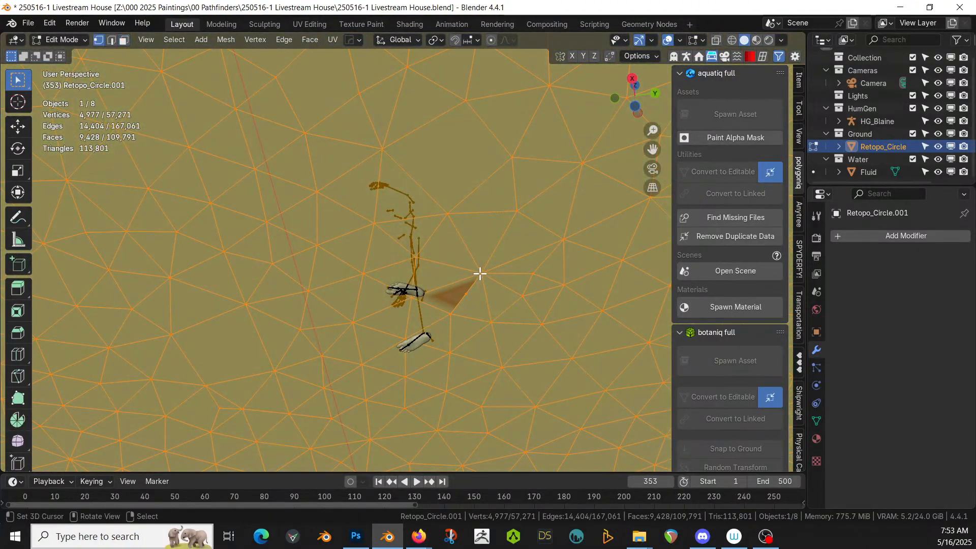
- Try to delete a vertex at the spike beside the figure's feet, and undo the deletion
{"action": "left_click", "coordinate": [480, 275]}
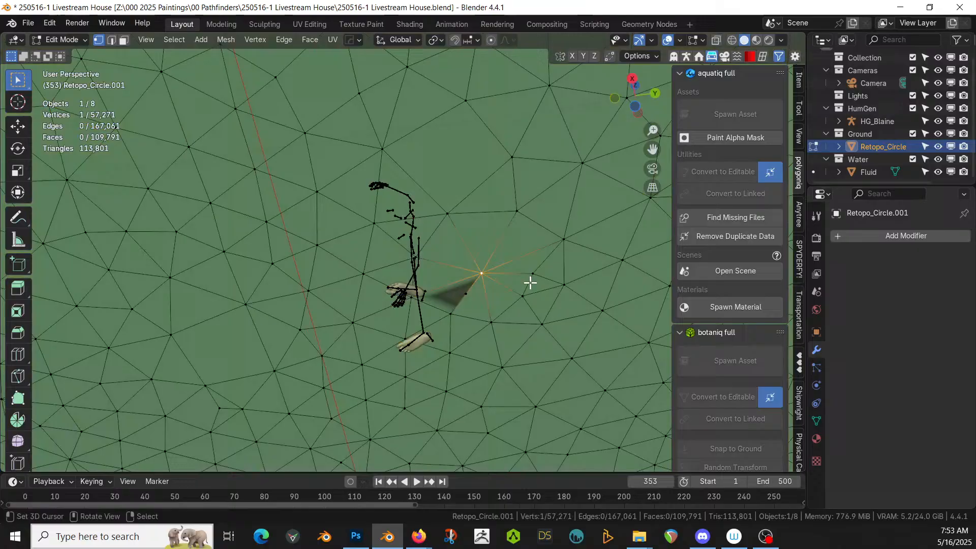
{"action": "key", "text": "x"}
{"action": "left_click", "coordinate": [492, 300]}
{"action": "key", "text": "ctrl+z"}
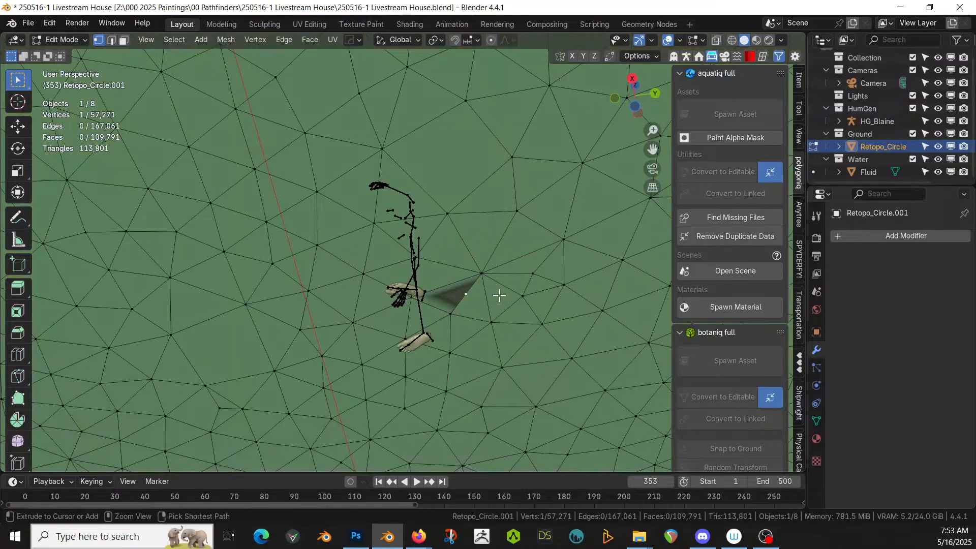
- Dissolve the three stray spike vertices on the ground near the figure and finish mesh editing
{"action": "key", "text": "ctrl+x"}
{"action": "middle_click_drag", "start_coordinate": [499, 295], "coordinate": [416, 350]}
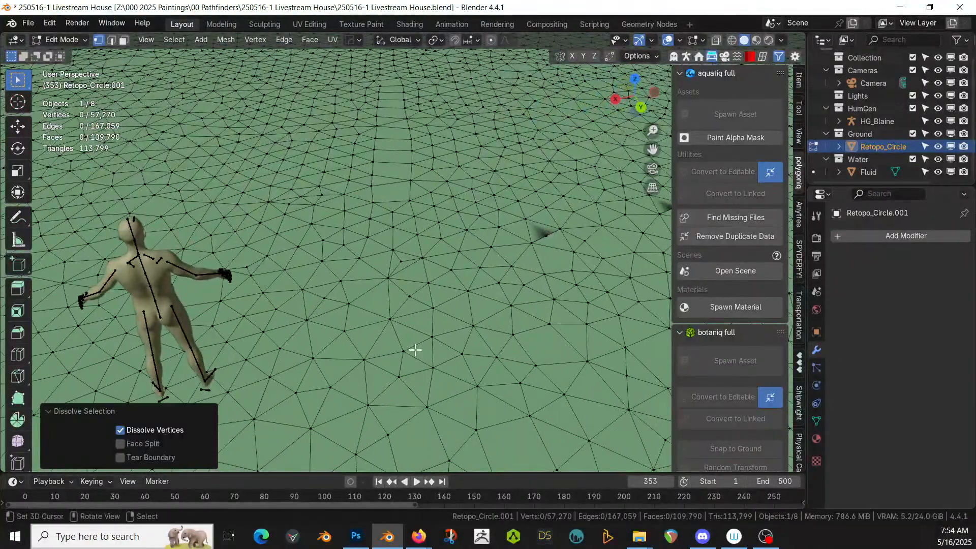
{"action": "left_click", "coordinate": [548, 234]}
{"action": "key", "text": "ctrl+x"}
{"action": "middle_click_drag", "start_coordinate": [549, 233], "coordinate": [586, 217]}
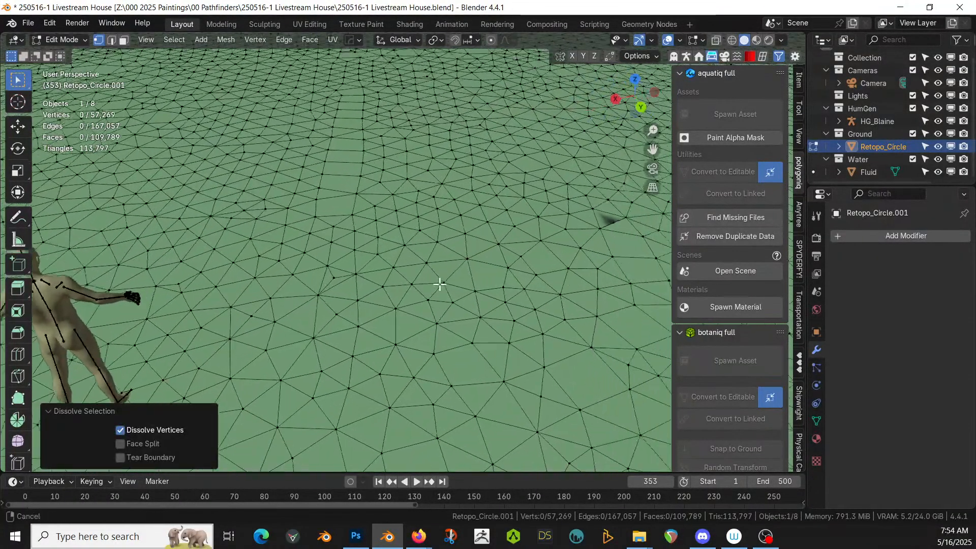
{"action": "left_click", "coordinate": [585, 226]}
{"action": "key", "text": "ctrl+x"}
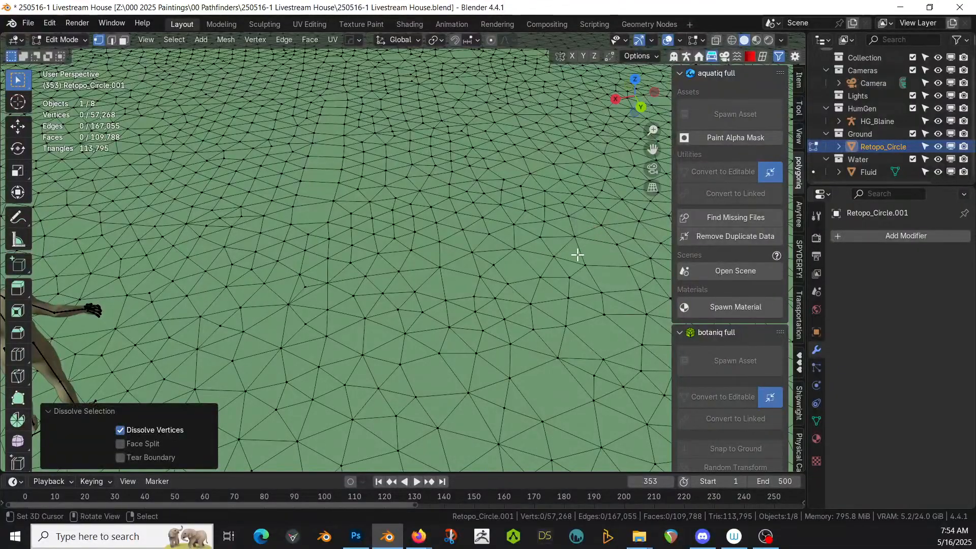
{"action": "middle_click_drag", "start_coordinate": [369, 305], "coordinate": [498, 228]}
{"action": "scroll", "coordinate": [498, 229], "scroll_direction": "down", "scroll_amount": 8}
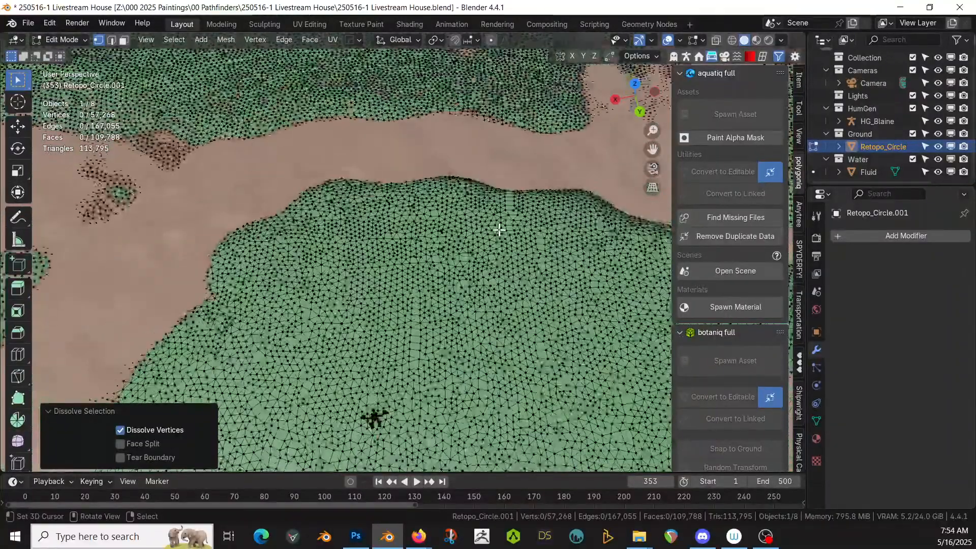
{"action": "key", "text": "Tab"}
- Add a 2 m cube at the 3D cursor on the island's ground in front of the human figure
{"action": "middle_click_drag", "start_coordinate": [499, 229], "coordinate": [508, 261]}
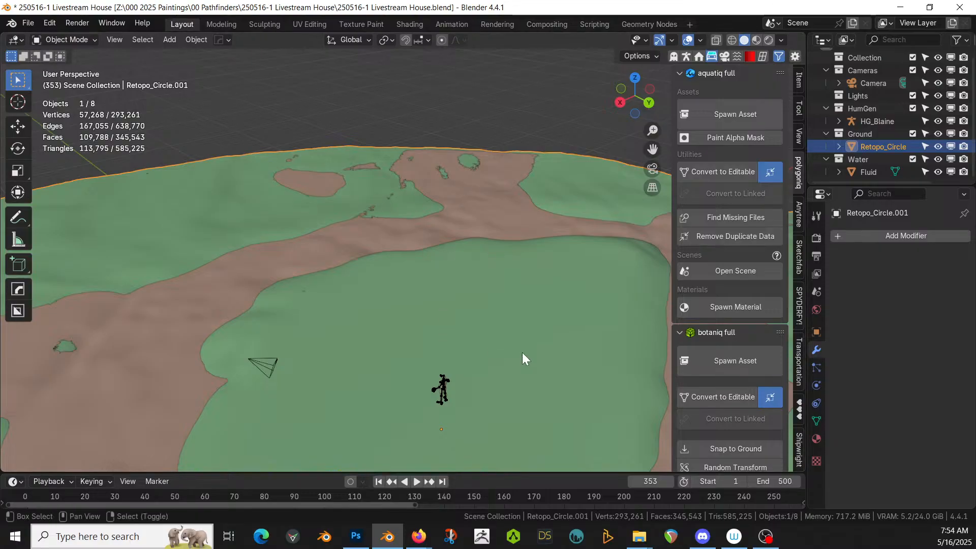
{"action": "middle_click_drag", "start_coordinate": [523, 352], "coordinate": [516, 244]}
{"action": "middle_click_drag", "start_coordinate": [326, 318], "coordinate": [419, 290]}
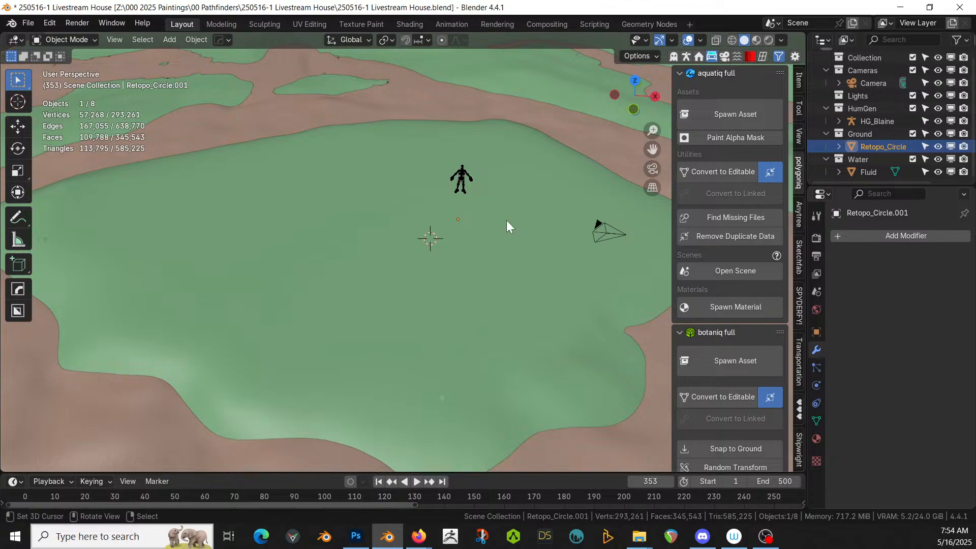
{"action": "key", "text": "shift+a"}
{"action": "mouse_move", "coordinate": [465, 191]}
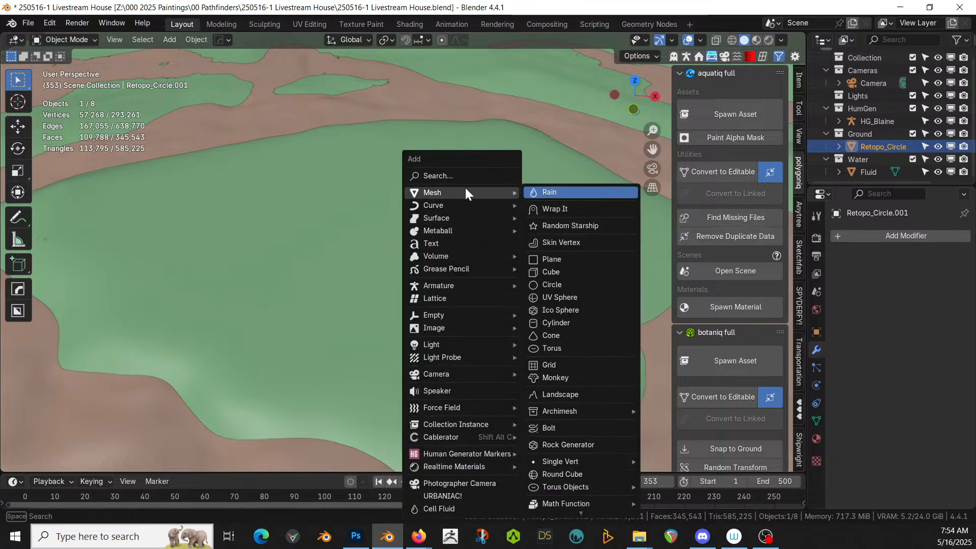
{"action": "left_click", "coordinate": [565, 272]}
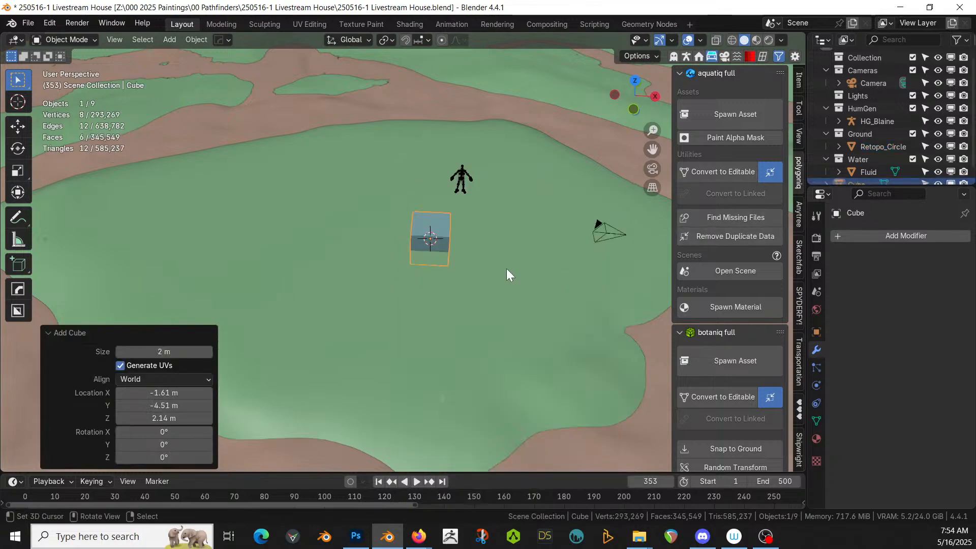
- Move the cube's geometry up 1 m along Z in Edit Mode so its base sits at the origin
{"action": "key", "text": "Tab"}
{"action": "key", "text": "g"}
{"action": "key", "text": "z"}
{"action": "key", "text": "1"}
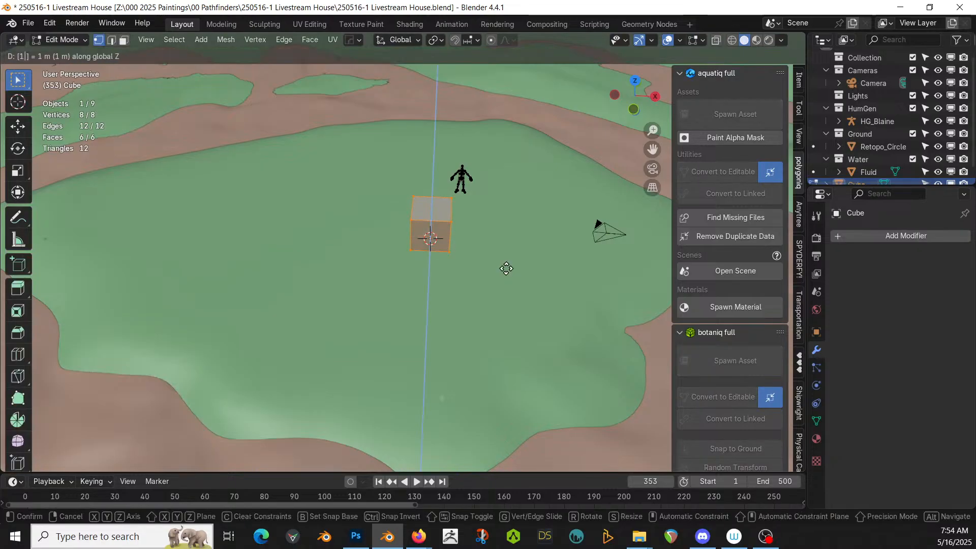
{"action": "key", "text": "Return"}
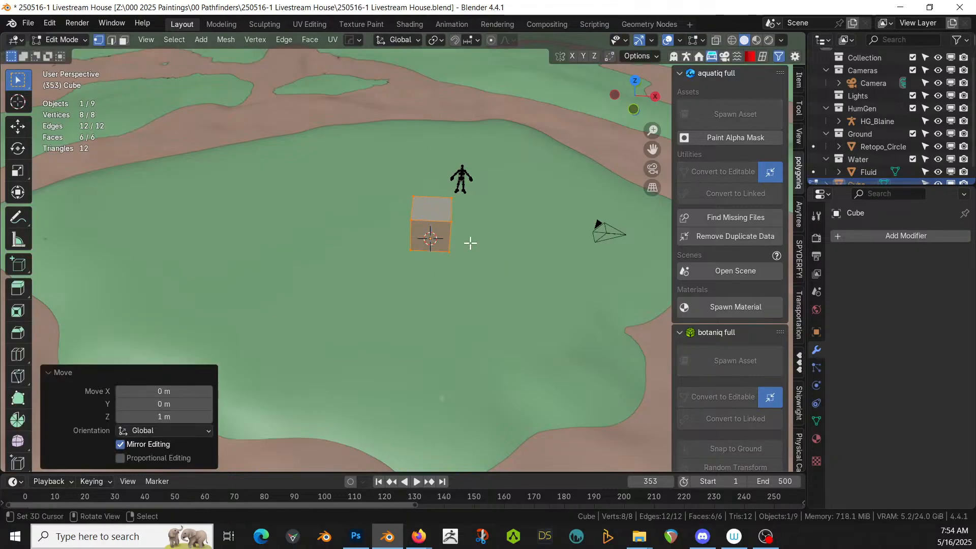
{"action": "key", "text": "Tab"}
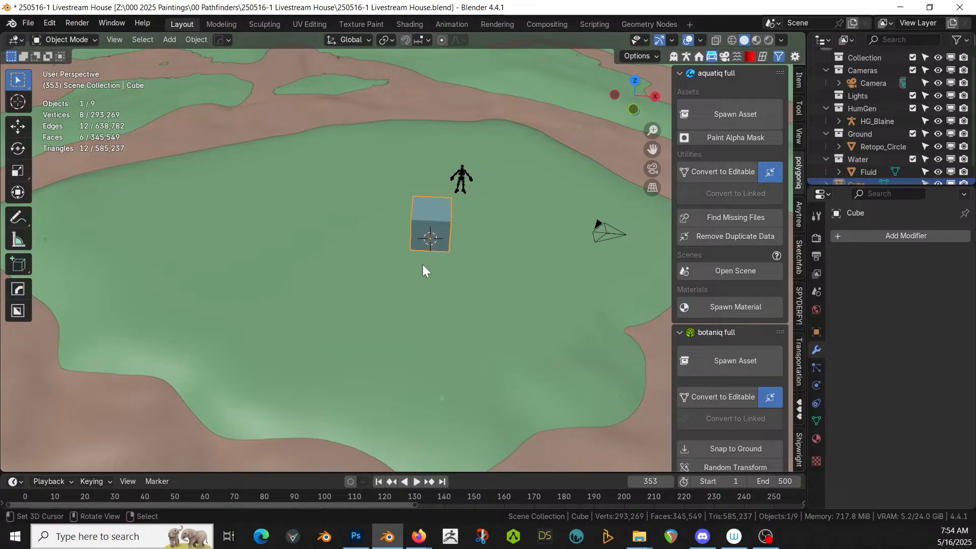
- Set the cube's X, Y and Z dimensions to 2.5 m and apply its rotation and scale
{"action": "left_click", "coordinate": [800, 77]}
{"action": "left_click_drag", "start_coordinate": [731, 273], "coordinate": [738, 299]}
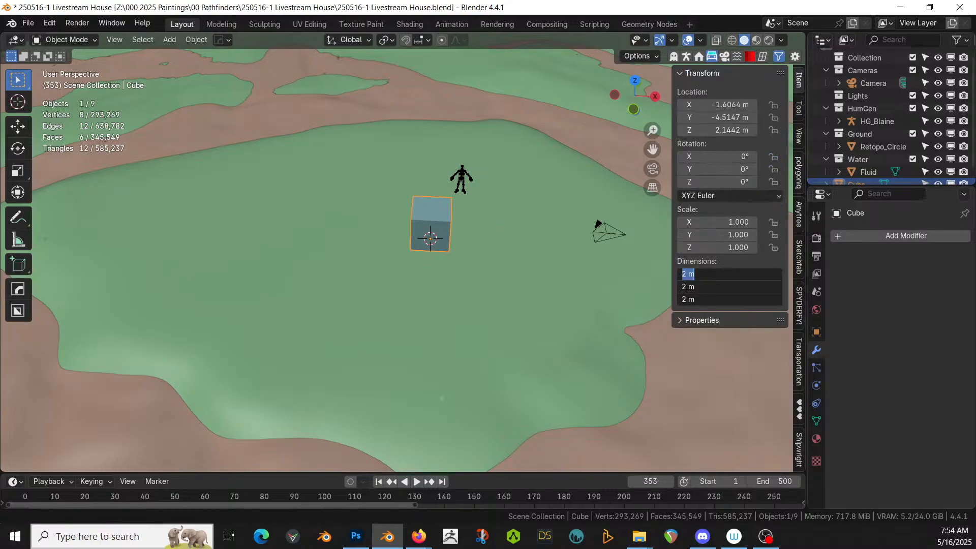
{"action": "type", "text": "2.5"}
{"action": "key", "text": "Return"}
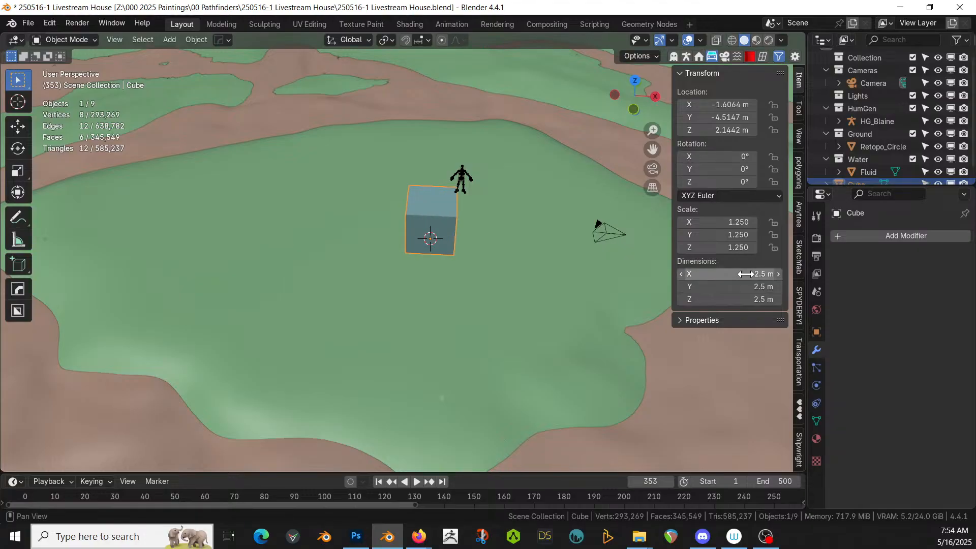
{"action": "key", "text": "ctrl+a"}
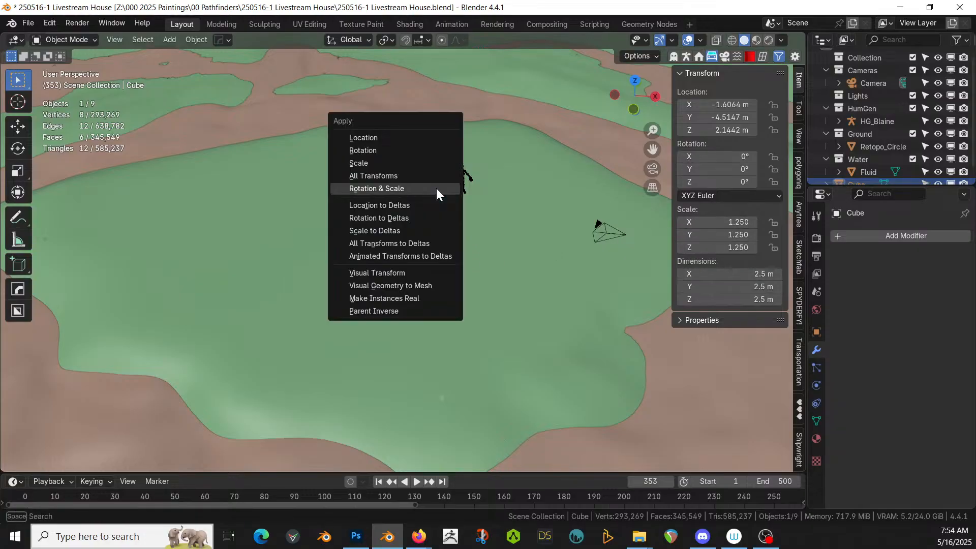
{"action": "left_click", "coordinate": [436, 188]}
- Extrude the cube's negative X side face outward by 2.5 m, and repeat the extrusion once
{"action": "mouse_move", "coordinate": [452, 218]}
{"action": "middle_mouse_down"}
{"action": "mouse_move", "coordinate": [407, 184]}
{"action": "mouse_move", "coordinate": [458, 225]}
{"action": "middle_mouse_up"}
{"action": "key", "text": "Tab"}
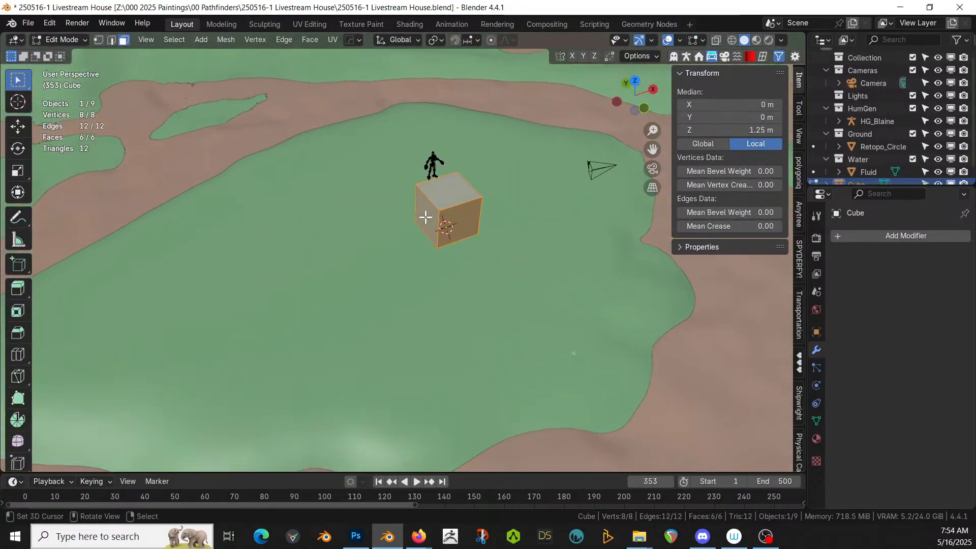
{"action": "left_click", "coordinate": [425, 217]}
{"action": "type", "text": "e2.5"}
{"action": "key", "text": "Return"}
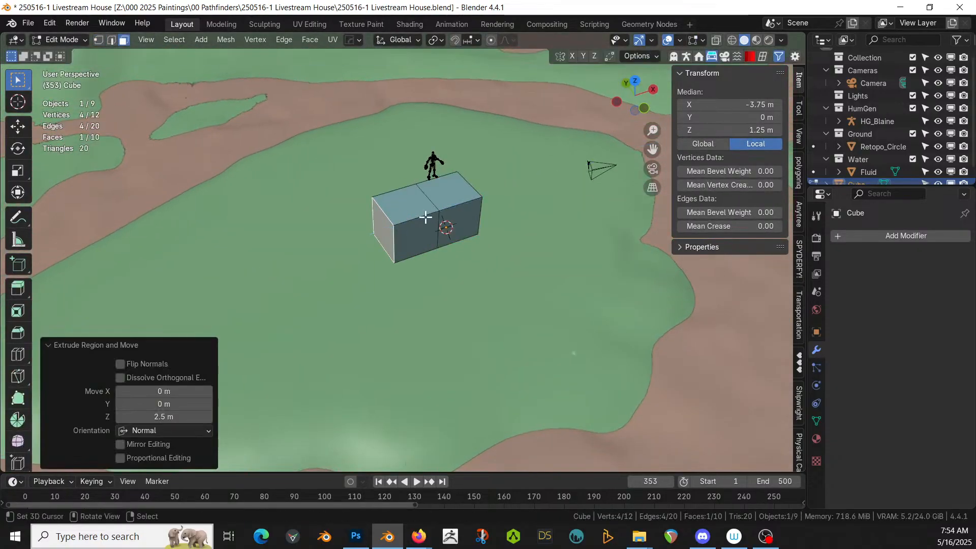
{"action": "key", "text": "shift+r"}
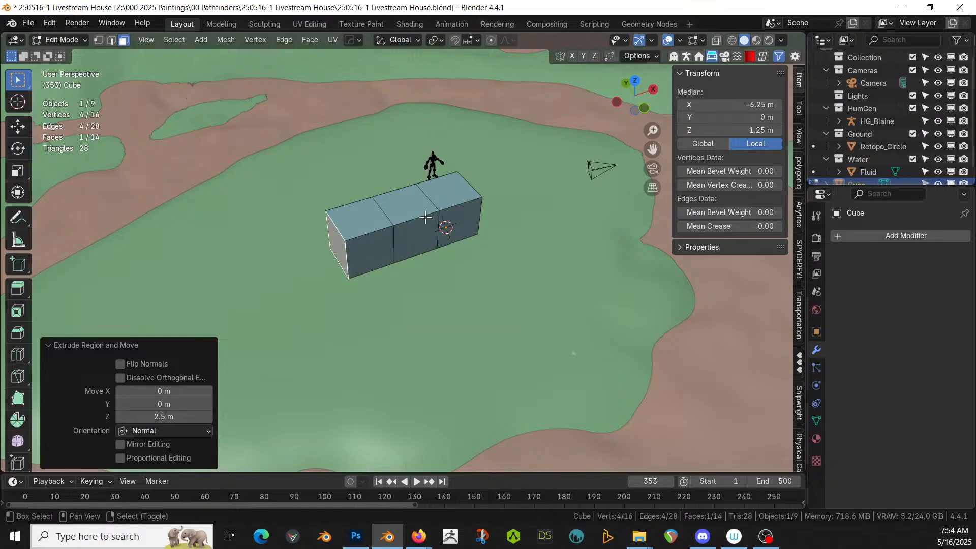
- Repeat the 2.5 m extrusion at the block's negative X end, and extrude its four positive Y side faces twice by 2.5 m
{"action": "key", "text": "shift+r"}
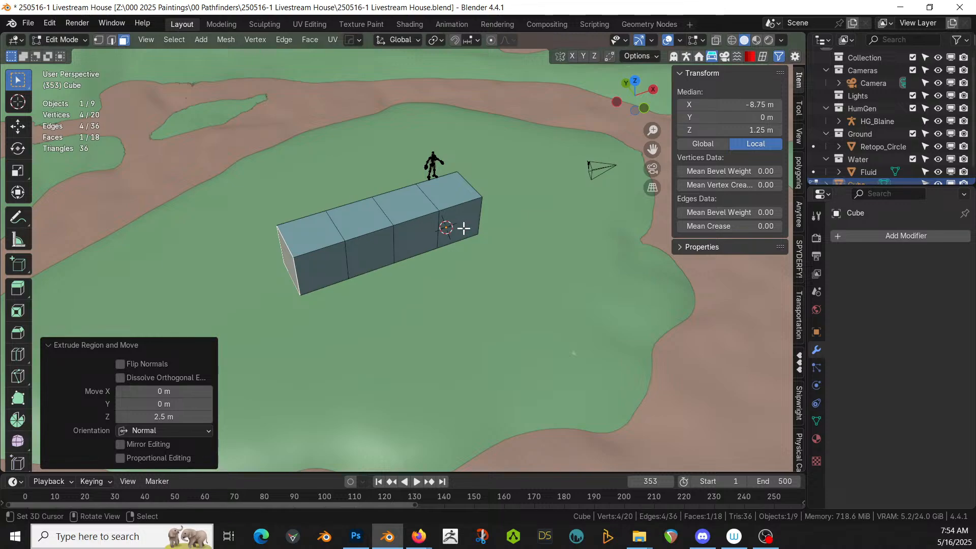
{"action": "middle_click_drag", "start_coordinate": [463, 228], "coordinate": [484, 188]}
{"action": "left_click", "coordinate": [406, 169]}
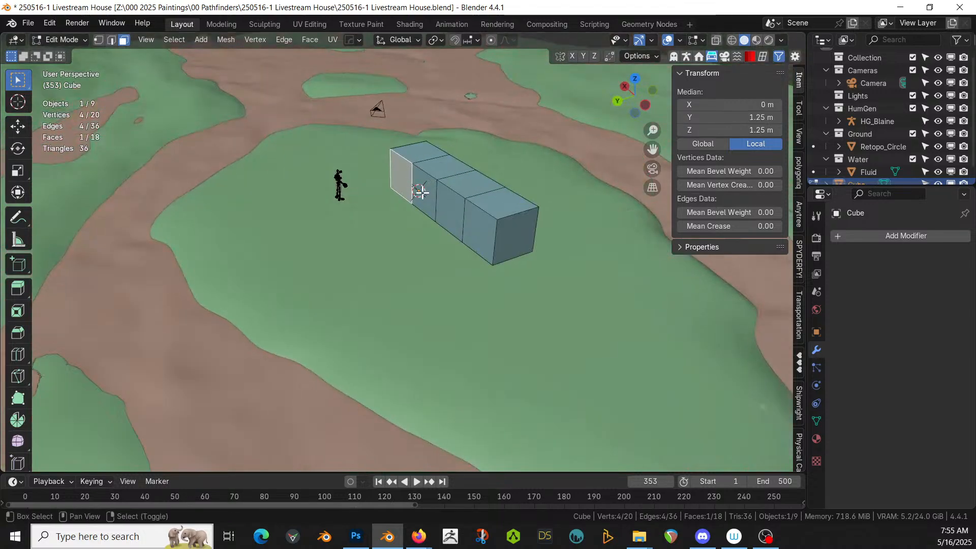
{"action": "left_click", "coordinate": [421, 192], "text": "shift"}
{"action": "left_click", "coordinate": [456, 213], "text": "shift"}
{"action": "left_click", "coordinate": [479, 224], "text": "shift"}
{"action": "type", "text": "e"}
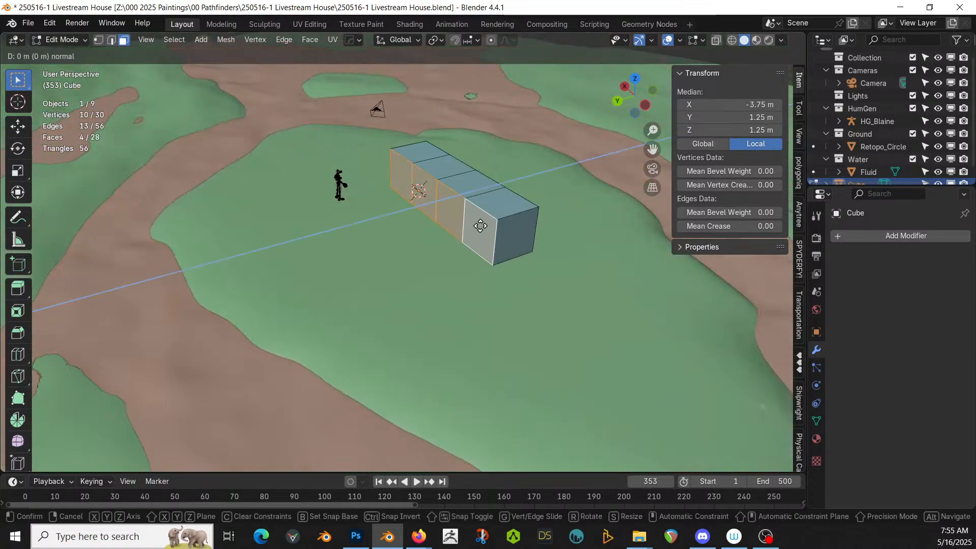
{"action": "type", "text": "2.5"}
{"action": "key", "text": "Return"}
{"action": "key", "text": "shift+r"}
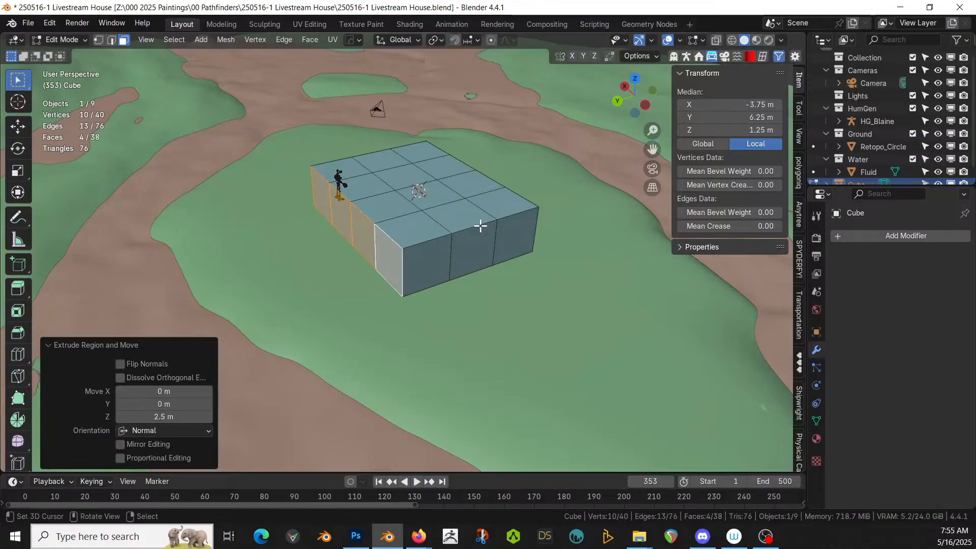
{"action": "middle_click_drag", "start_coordinate": [564, 231], "coordinate": [325, 230]}
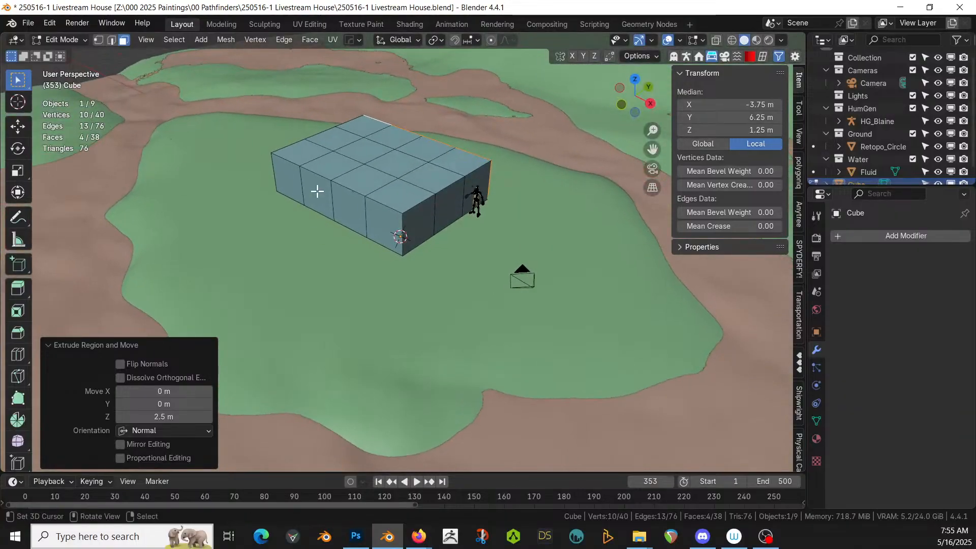
{"action": "middle_click_drag", "start_coordinate": [317, 191], "coordinate": [381, 214]}
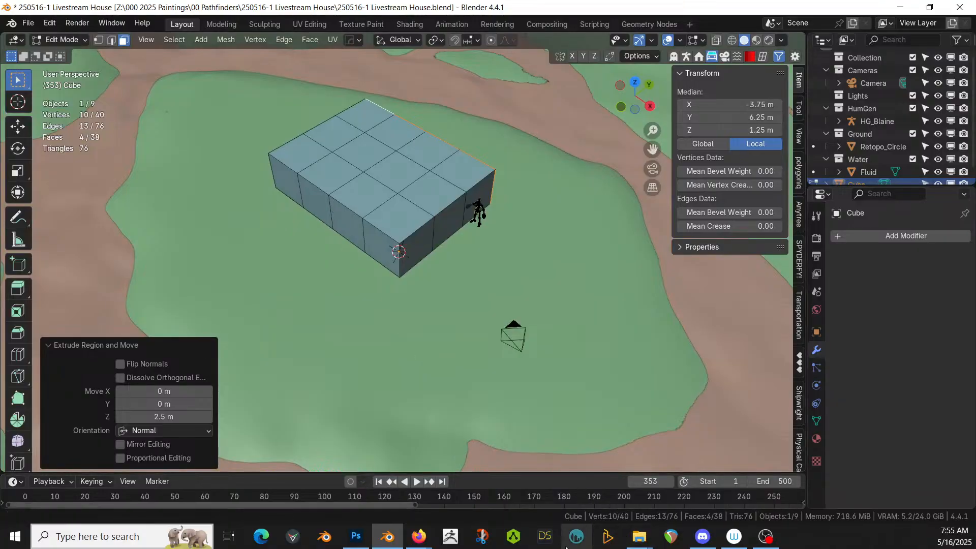
{"action": "left_click", "coordinate": [394, 542]}
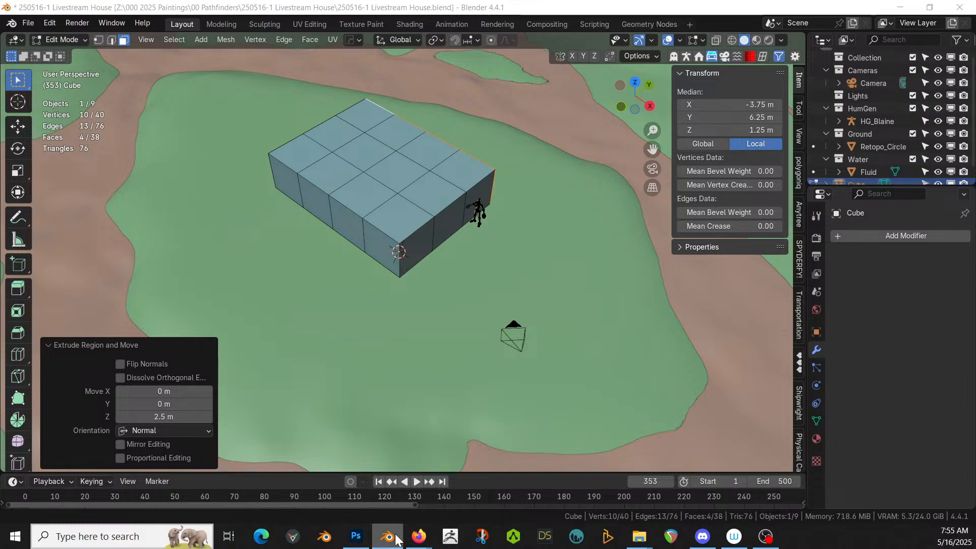
{"action": "mouse_move", "coordinate": [396, 536]}
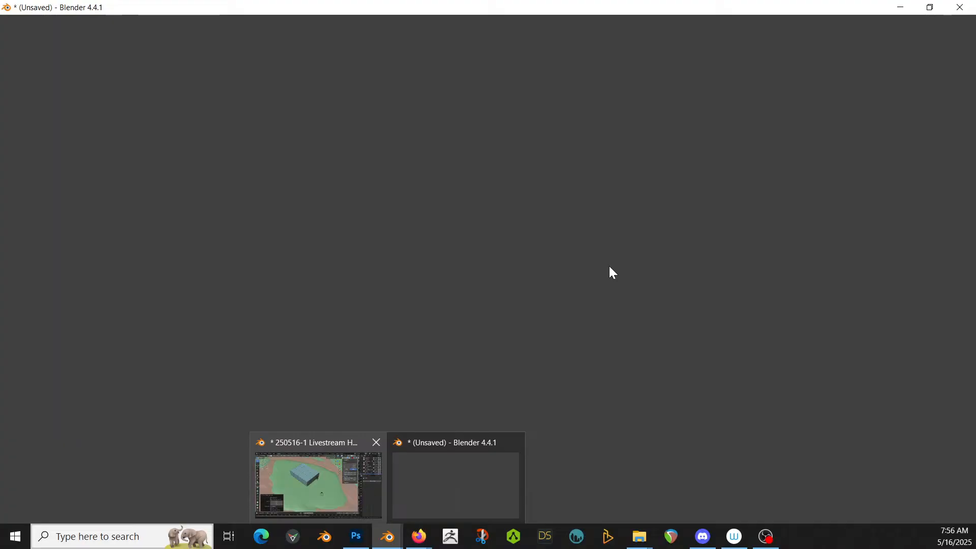
{"action": "left_click", "coordinate": [313, 469]}
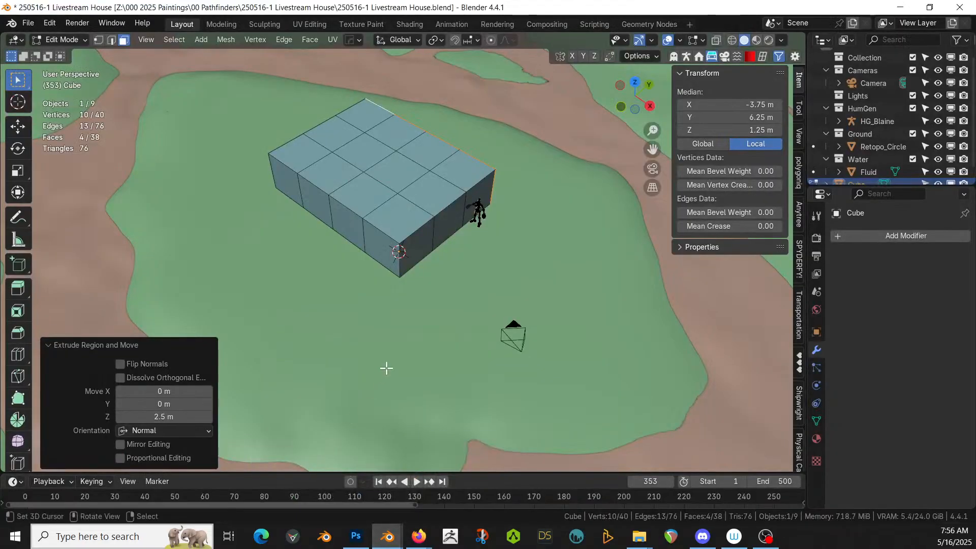
- Place the 3D cursor in the water channel south of the house, add a 2 m plane there and raise it about 1.06 m in Z
{"action": "middle_click_drag", "start_coordinate": [460, 248], "coordinate": [412, 297]}
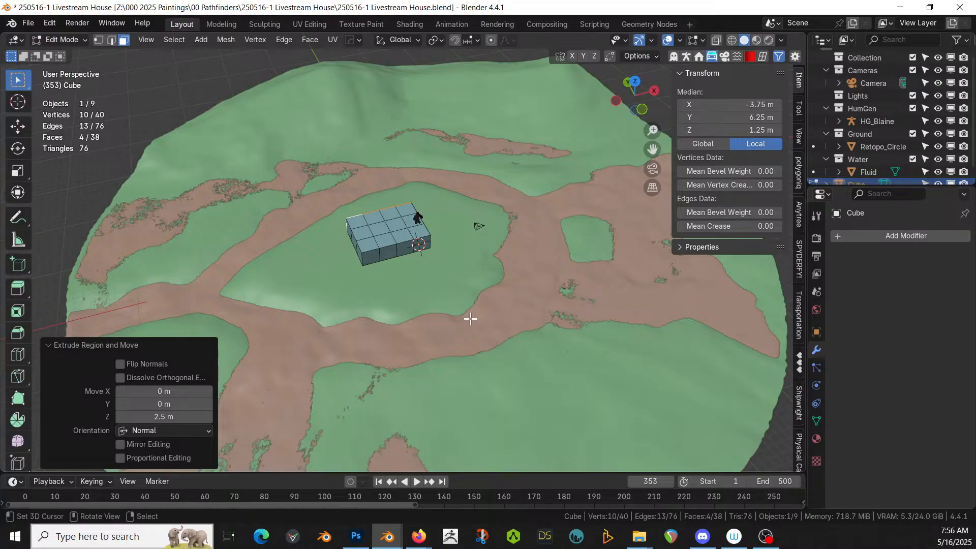
{"action": "mouse_move", "coordinate": [470, 320]}
{"action": "middle_mouse_down"}
{"action": "mouse_move", "coordinate": [491, 362]}
{"action": "mouse_move", "coordinate": [464, 310]}
{"action": "middle_mouse_up"}
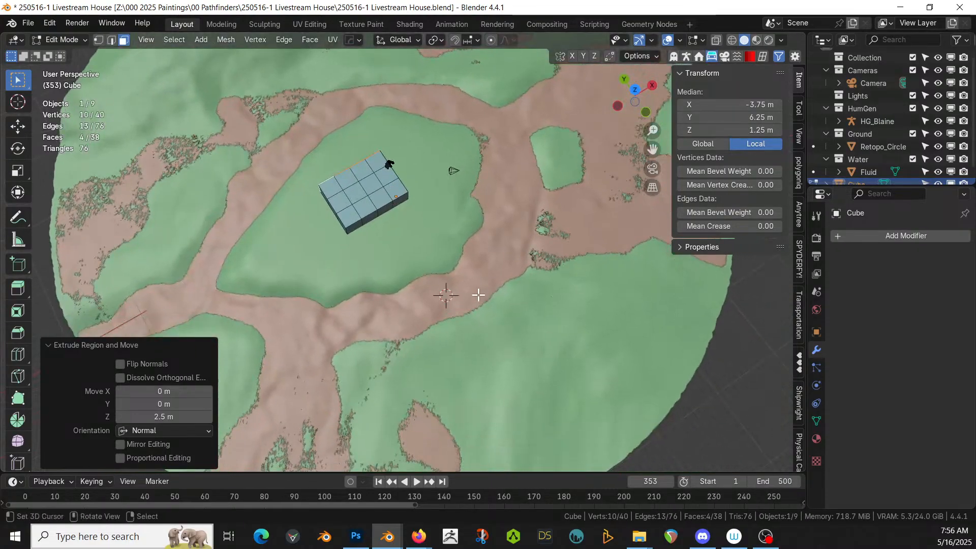
{"action": "key", "text": "shift+a"}
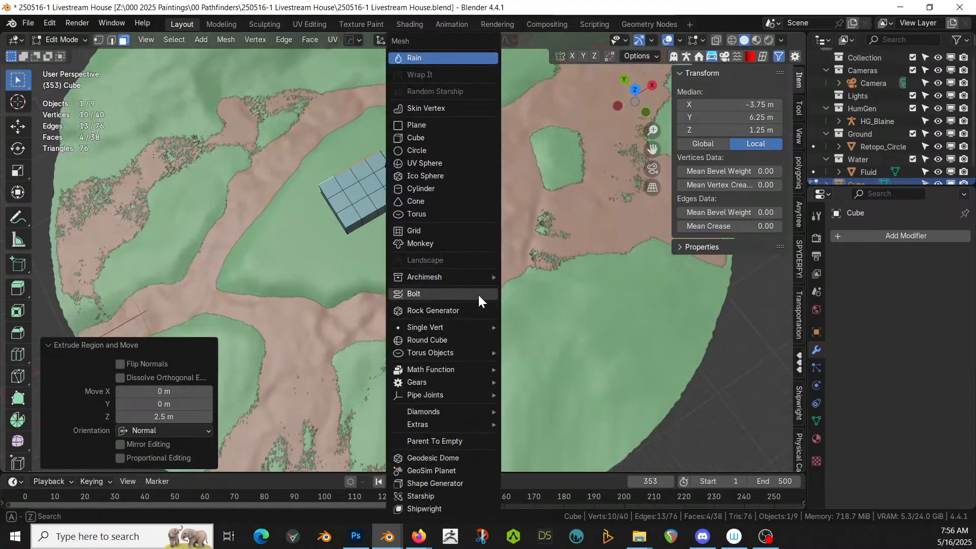
{"action": "left_click", "coordinate": [425, 127]}
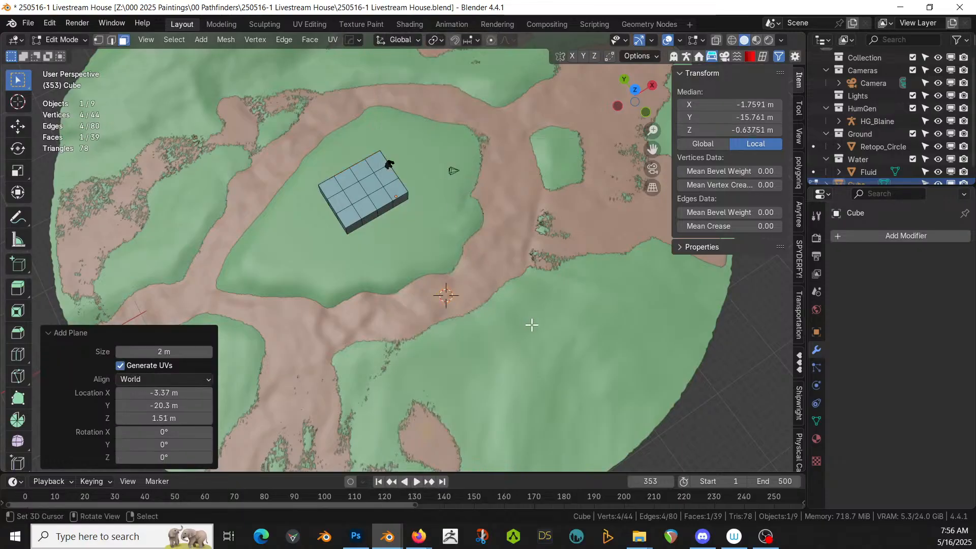
{"action": "middle_click_drag", "start_coordinate": [532, 325], "coordinate": [499, 338]}
{"action": "key", "text": "g"}
{"action": "key", "text": "z"}
{"action": "left_click", "coordinate": [533, 277]}
{"action": "key", "text": "KP_Decimal"}
{"action": "scroll", "coordinate": [499, 338], "scroll_direction": "down", "scroll_amount": 8}
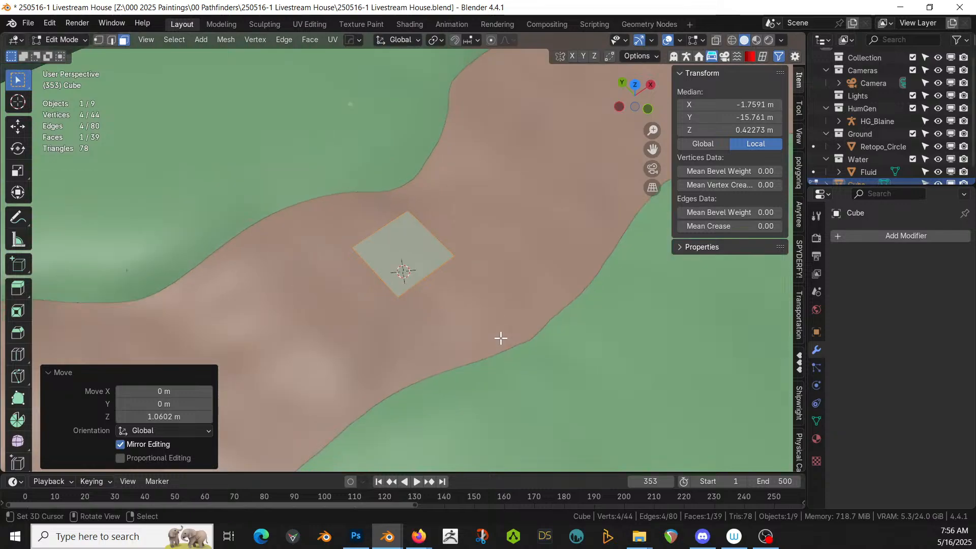
- Scale the plane by 4 along Y and rotate it about 14.7° around Z so it spans the channel as a bridge
{"action": "left_click", "coordinate": [17, 192]}
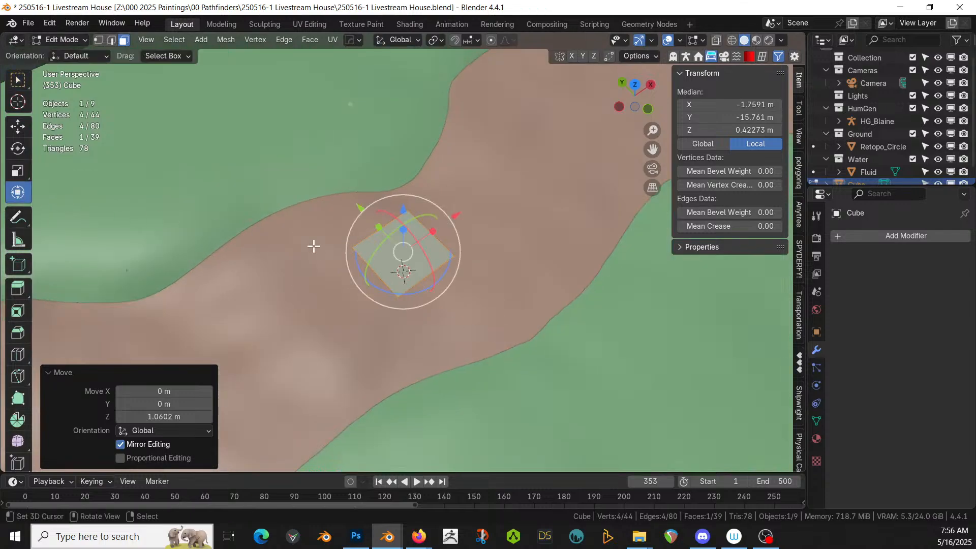
{"action": "key", "text": "s"}
{"action": "key", "text": "y"}
{"action": "key", "text": "4"}
{"action": "key", "text": "Return"}
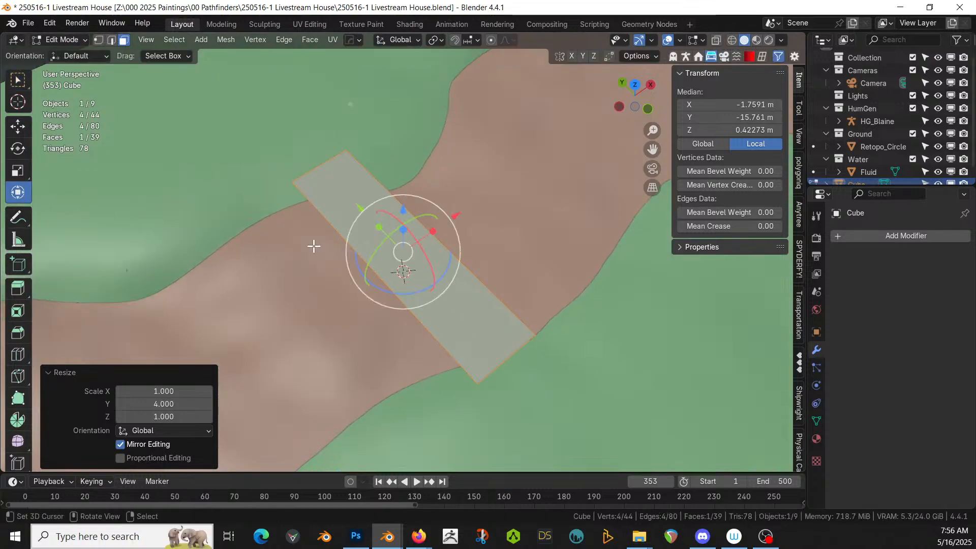
{"action": "key", "text": "KP_7"}
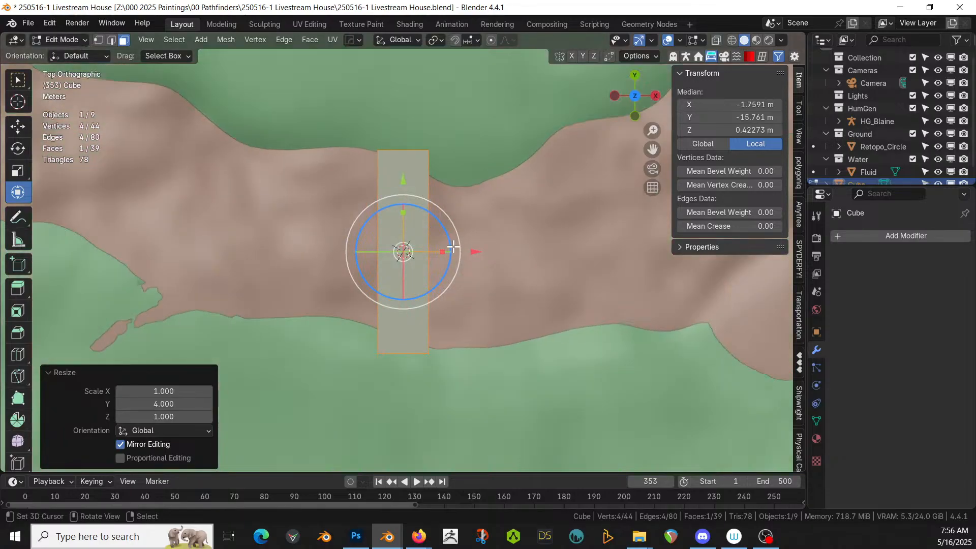
{"action": "key", "text": "r"}
{"action": "left_click", "coordinate": [449, 270]}
{"action": "middle_click_drag", "start_coordinate": [448, 270], "coordinate": [604, 132]}
- Lower the bridge plane slightly along Z to meet the banks, return to Object Mode and save the file
{"action": "key", "text": "g"}
{"action": "key", "text": "z"}
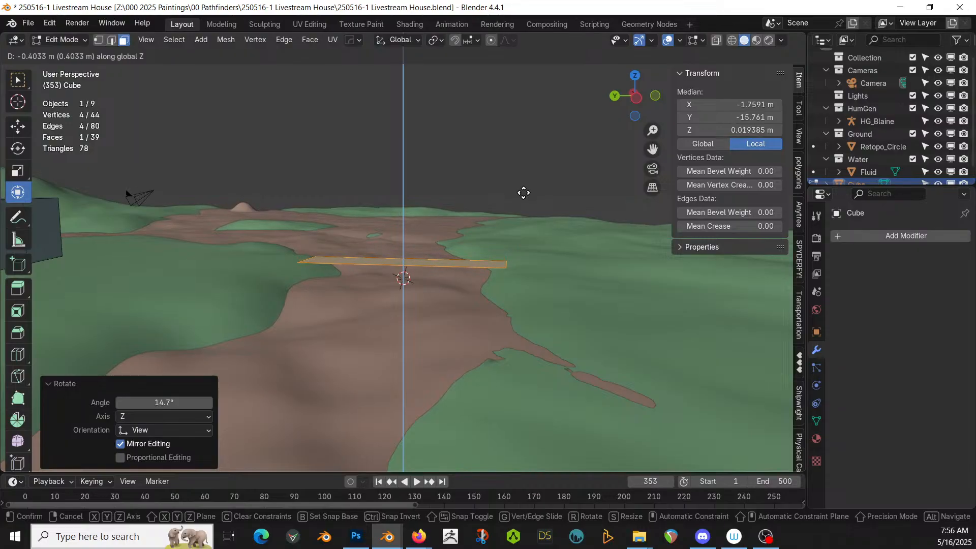
{"action": "left_click", "coordinate": [523, 185]}
{"action": "middle_click_drag", "start_coordinate": [523, 185], "coordinate": [514, 229]}
{"action": "key", "text": "Tab"}
{"action": "scroll", "coordinate": [467, 255], "scroll_direction": "down", "scroll_amount": 3}
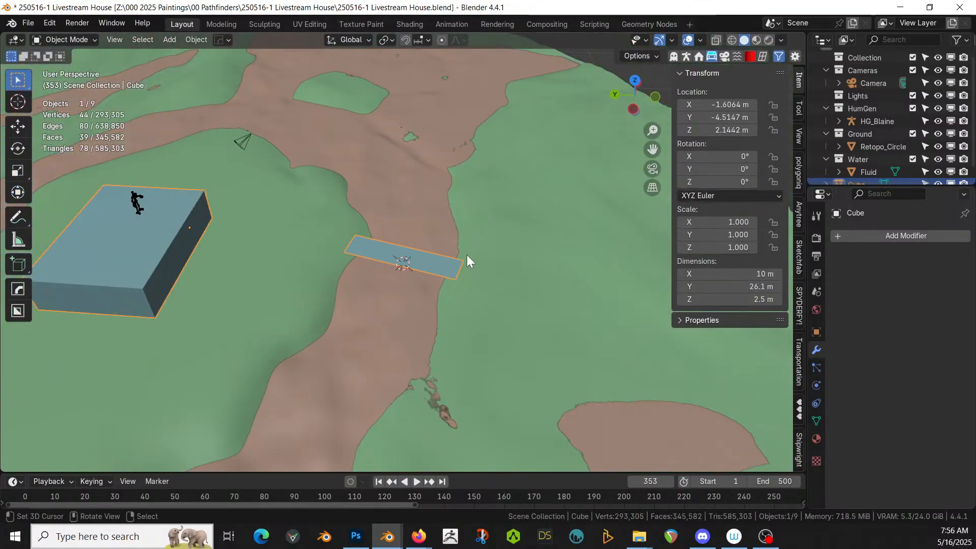
{"action": "key", "text": "ctrl+s"}
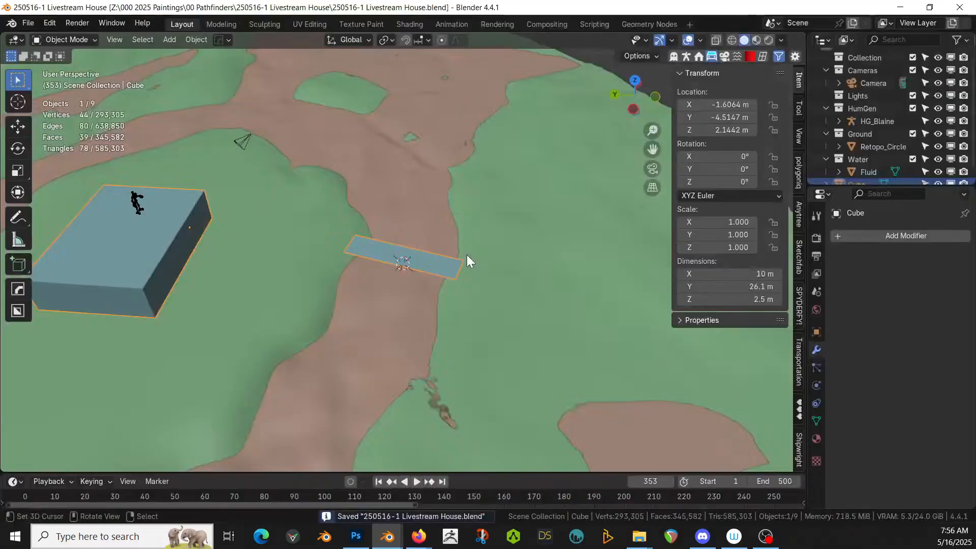
- Put the Retopo_Circle.001 ground mesh into Edit Mode and select the faces of its Detail vertex group
{"action": "middle_click_drag", "start_coordinate": [372, 256], "coordinate": [251, 254]}
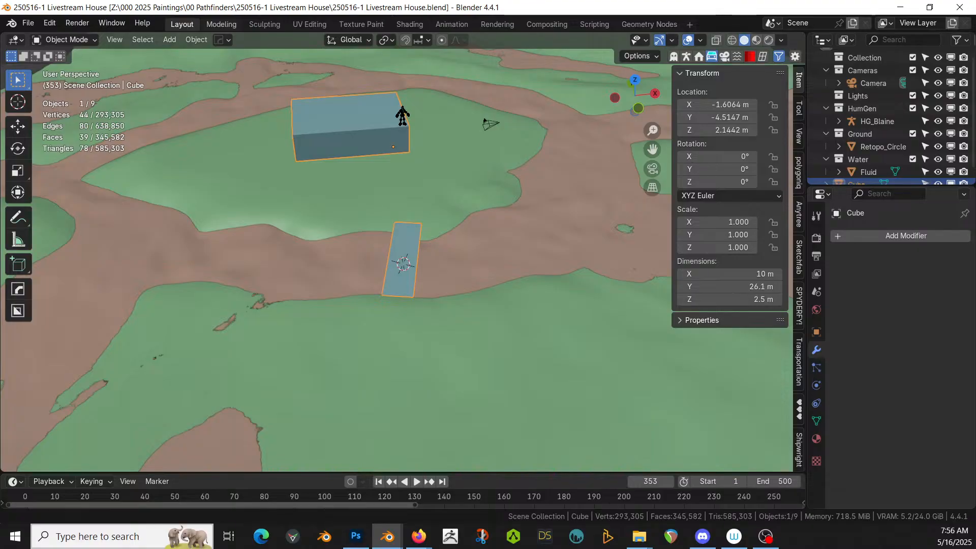
{"action": "middle_click_drag", "start_coordinate": [315, 234], "coordinate": [169, 239]}
{"action": "middle_click_drag", "start_coordinate": [457, 243], "coordinate": [387, 239], "text": "shift"}
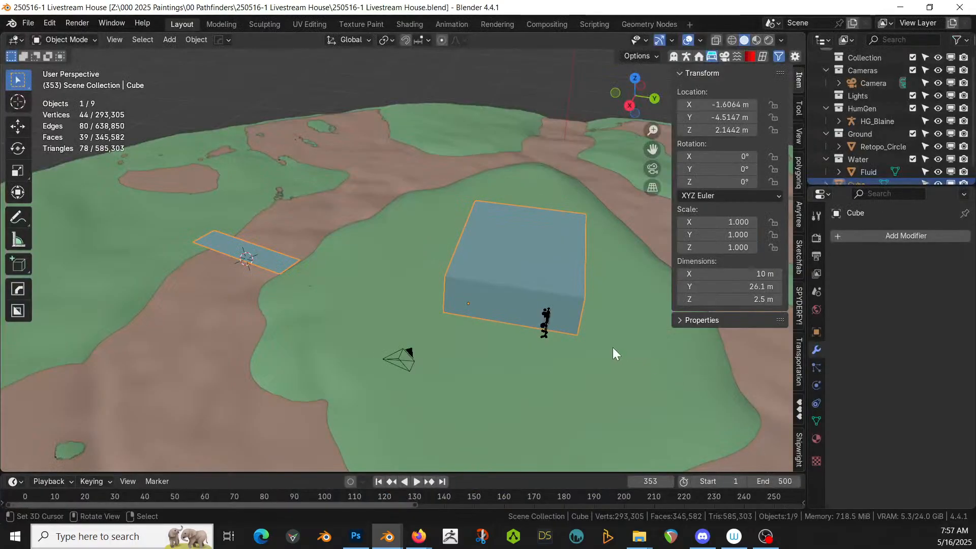
{"action": "middle_click_drag", "start_coordinate": [457, 333], "coordinate": [410, 328]}
{"action": "scroll", "coordinate": [492, 350], "scroll_direction": "down", "scroll_amount": 4}
{"action": "key", "text": "KP_7"}
{"action": "scroll", "coordinate": [486, 382], "scroll_direction": "down", "scroll_amount": 2}
{"action": "left_click", "coordinate": [355, 331]}
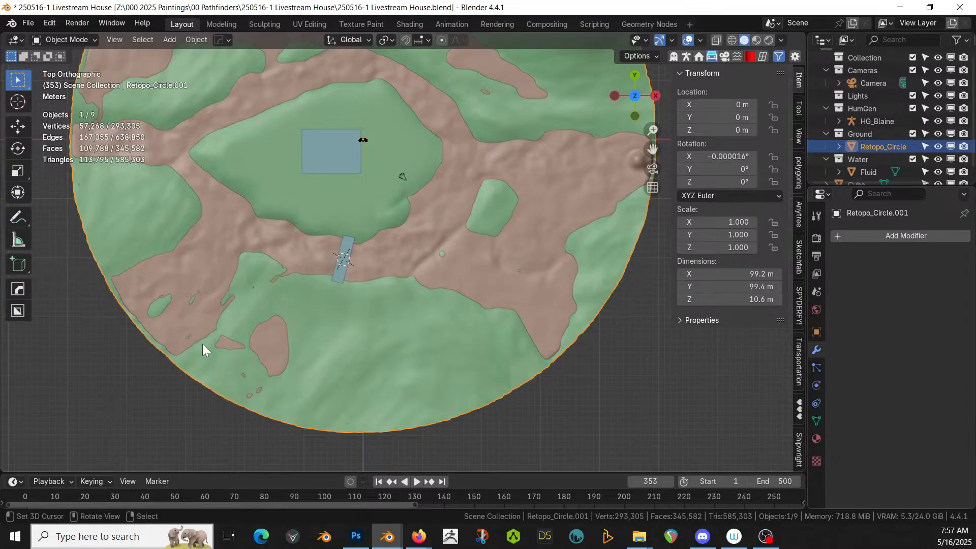
{"action": "key", "text": "Tab"}
{"action": "left_click", "coordinate": [816, 421]}
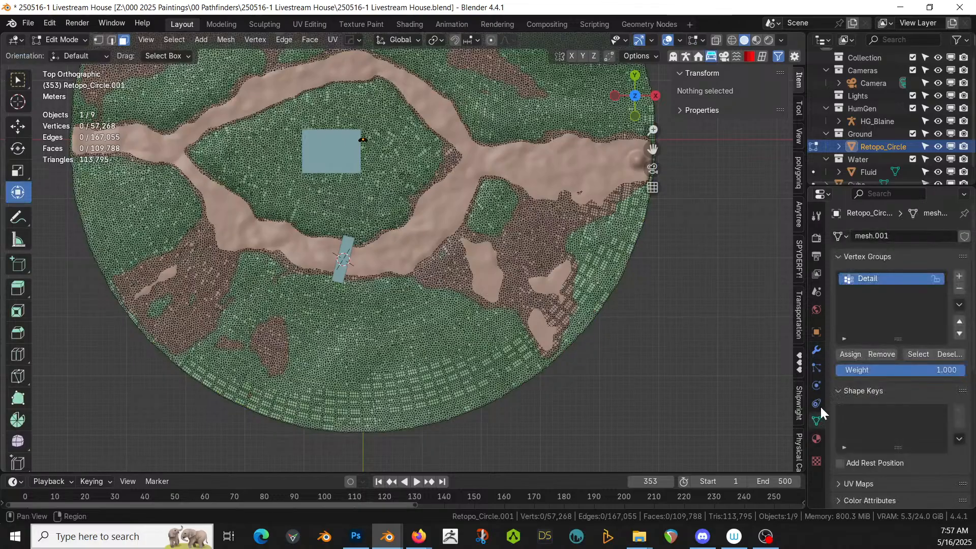
{"action": "left_click", "coordinate": [921, 353]}
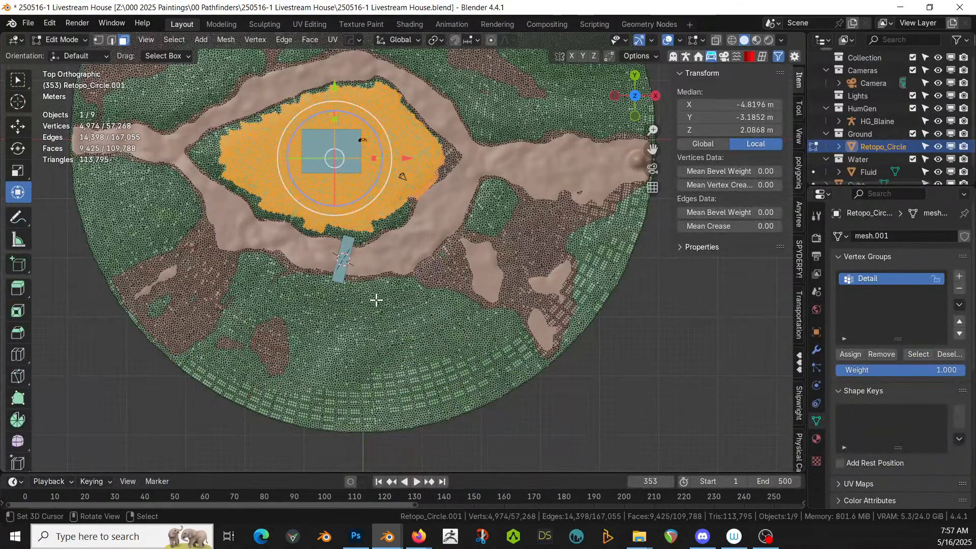
- Add the rest of the island and a winding path from the bridge to the terrain's outer edge to the selection with Circle Select
{"action": "key", "text": "c"}
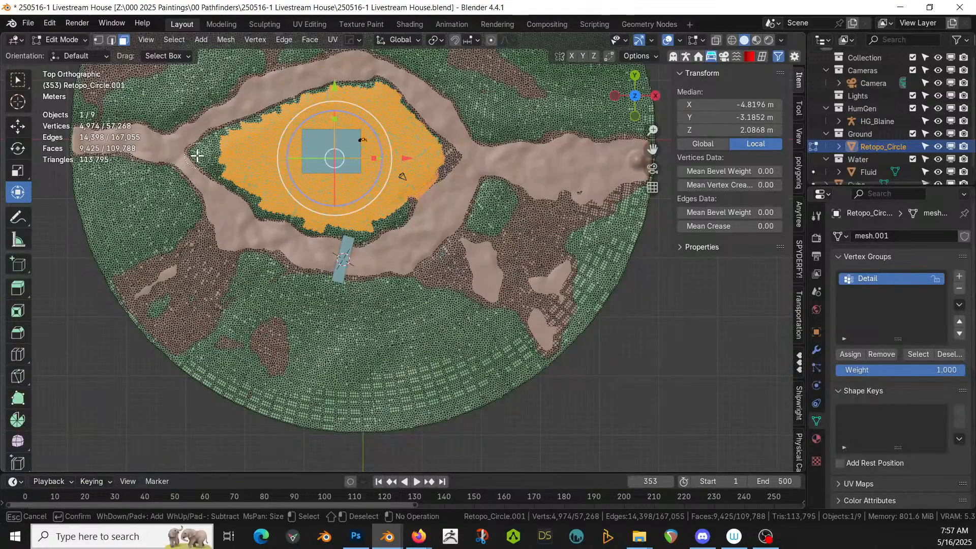
{"action": "mouse_move", "coordinate": [197, 156]}
{"action": "left_mouse_down"}
{"action": "mouse_move", "coordinate": [358, 85]}
{"action": "mouse_move", "coordinate": [437, 125]}
{"action": "mouse_move", "coordinate": [460, 152]}
{"action": "mouse_move", "coordinate": [389, 226]}
{"action": "mouse_move", "coordinate": [355, 237]}
{"action": "mouse_move", "coordinate": [266, 217]}
{"action": "mouse_move", "coordinate": [208, 165]}
{"action": "mouse_move", "coordinate": [312, 273]}
{"action": "left_mouse_up"}
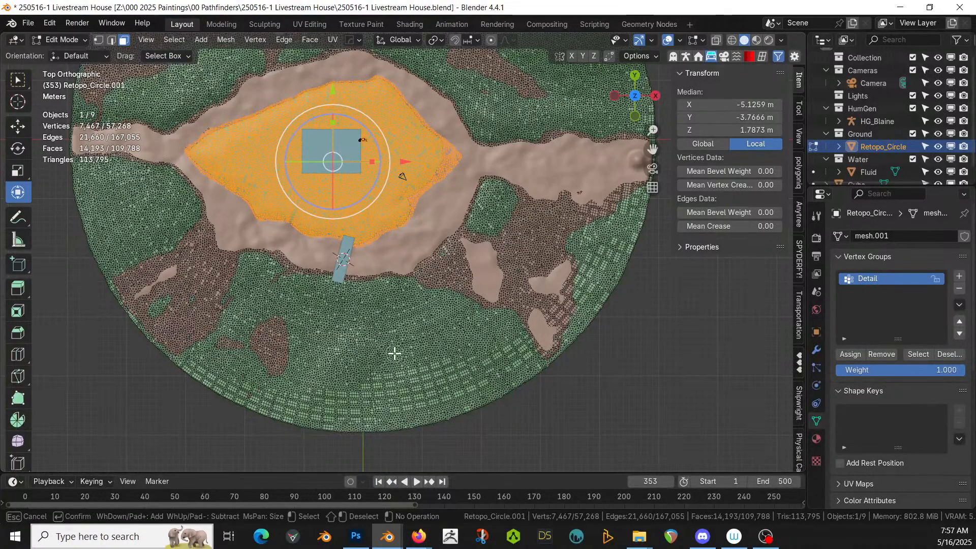
{"action": "mouse_move", "coordinate": [340, 285]}
{"action": "left_mouse_down"}
{"action": "mouse_move", "coordinate": [341, 328]}
{"action": "mouse_move", "coordinate": [369, 385]}
{"action": "mouse_move", "coordinate": [366, 435]}
{"action": "left_mouse_up"}
{"action": "right_click", "coordinate": [366, 436]}
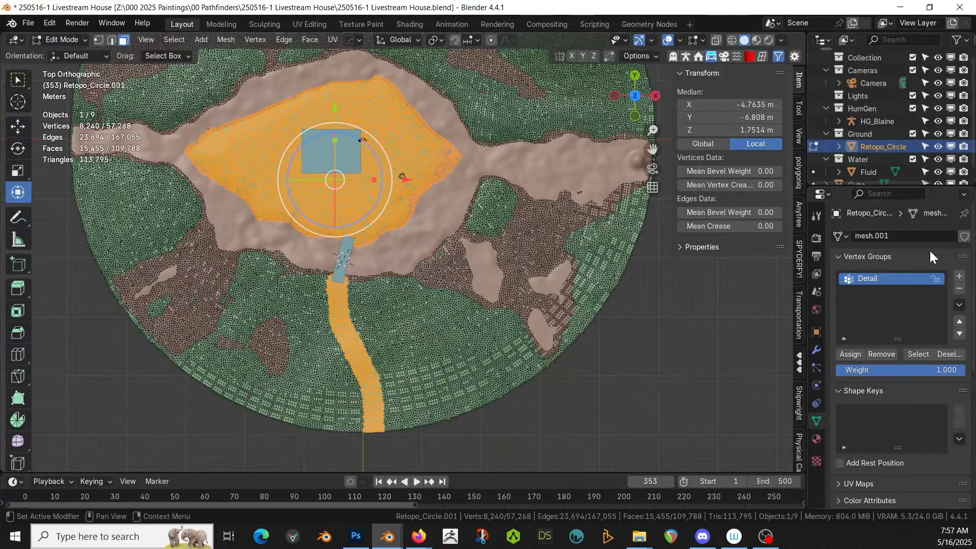
- Create a vertex group named Cleared on the ground mesh, assign the selected faces to it and return to Object Mode
{"action": "left_click", "coordinate": [959, 277]}
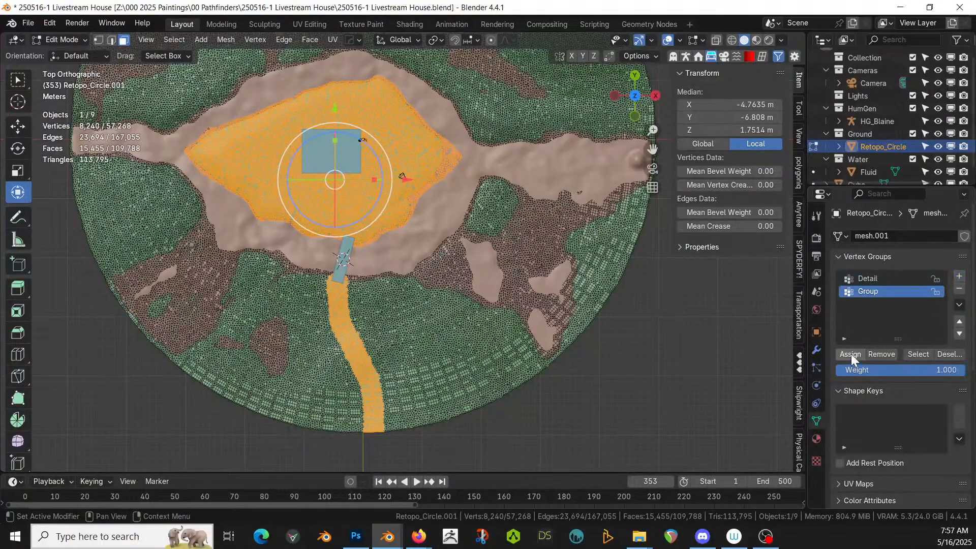
{"action": "double_click", "coordinate": [864, 290]}
{"action": "type", "text": "Cleared"}
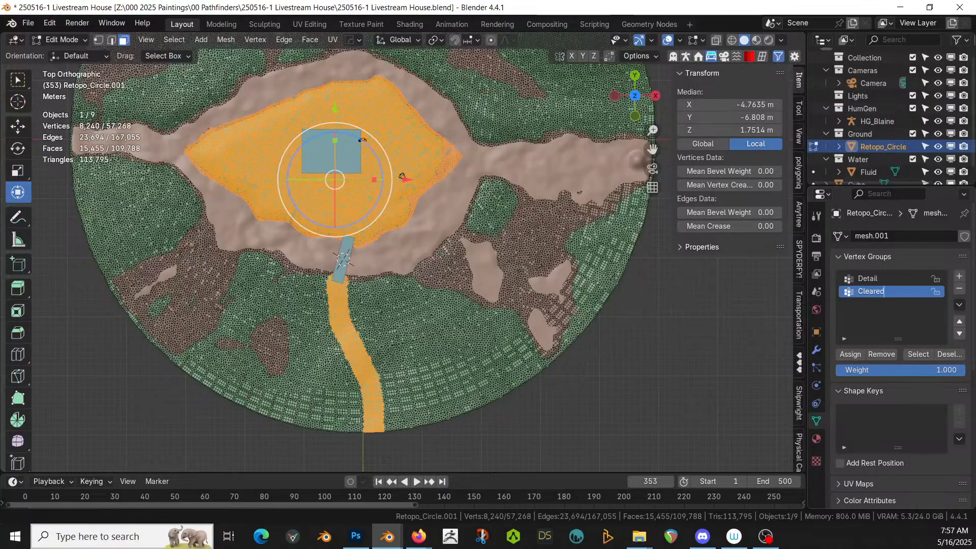
{"action": "key", "text": "Return"}
{"action": "left_click", "coordinate": [854, 352]}
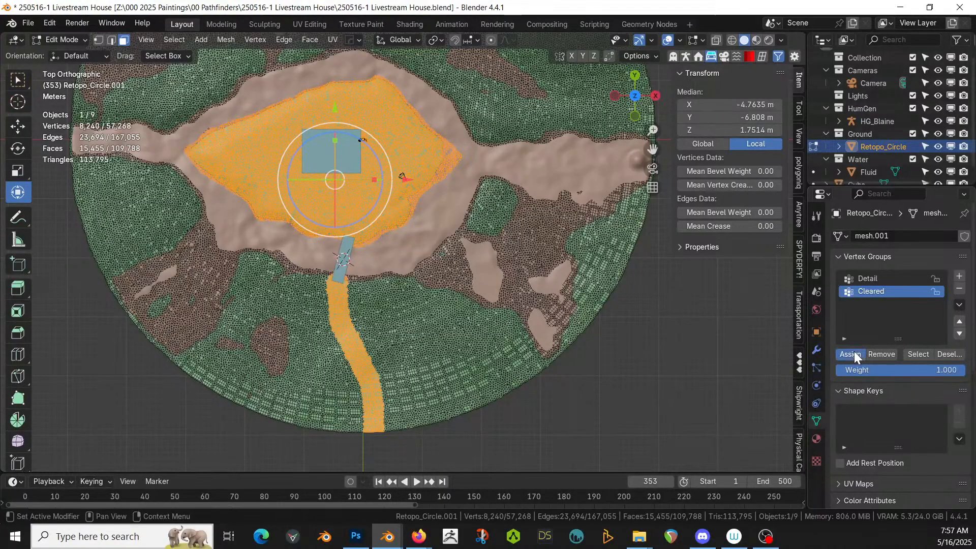
{"action": "key", "text": "Tab"}
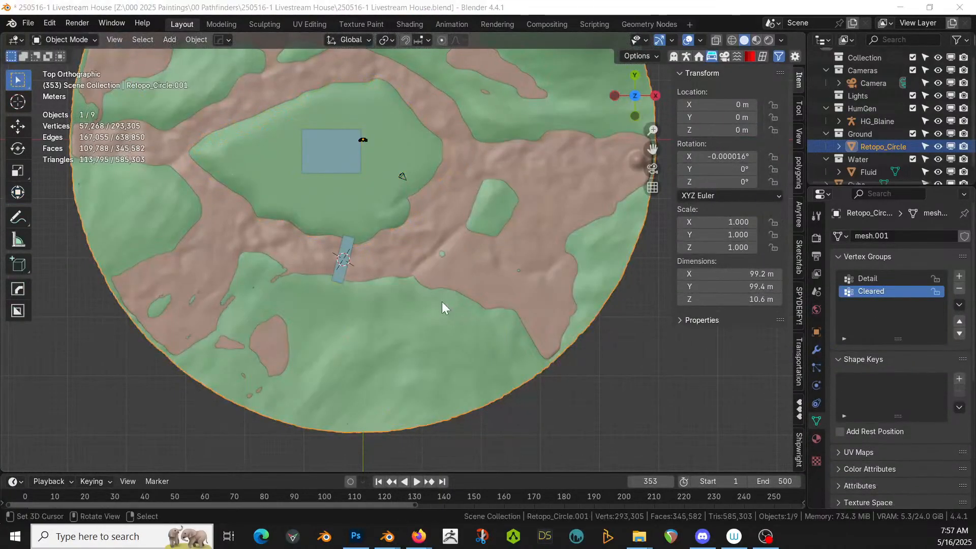
- Open HouseCraft_1_1(Blender_4.4).blend from the Housecraft folder in a second Blender instance
{"action": "middle_click_drag", "start_coordinate": [444, 344], "coordinate": [430, 310]}
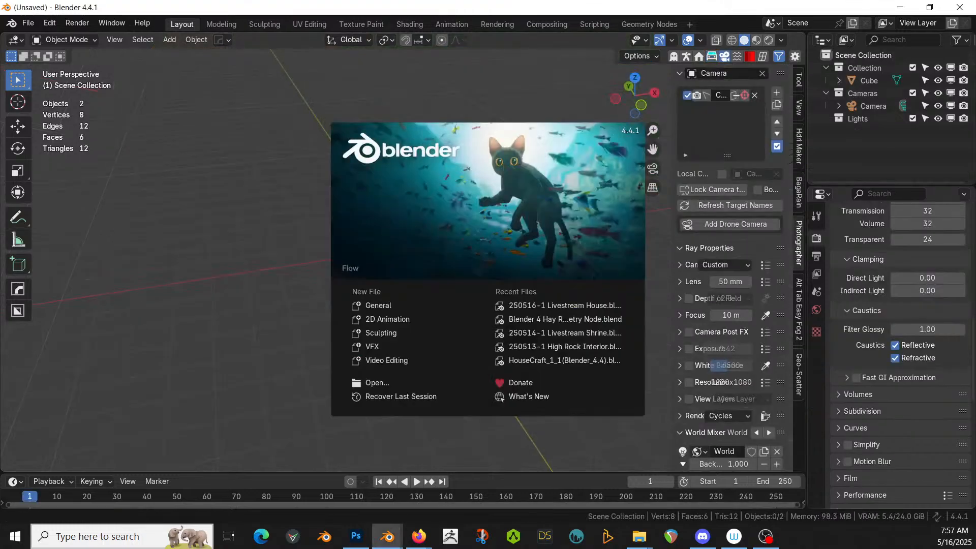
{"action": "left_click", "coordinate": [23, 25]}
{"action": "left_click", "coordinate": [27, 23]}
{"action": "left_click", "coordinate": [47, 50]}
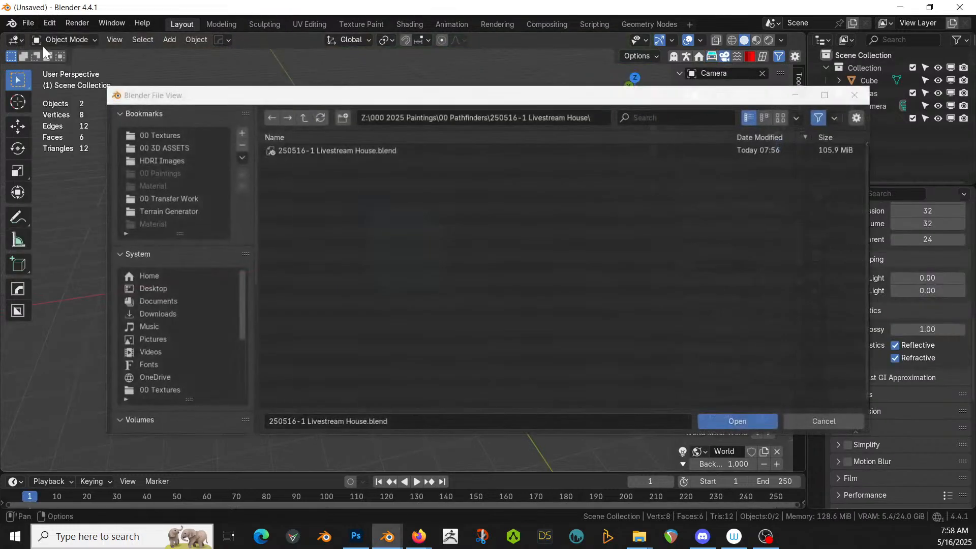
{"action": "left_click", "coordinate": [176, 211]}
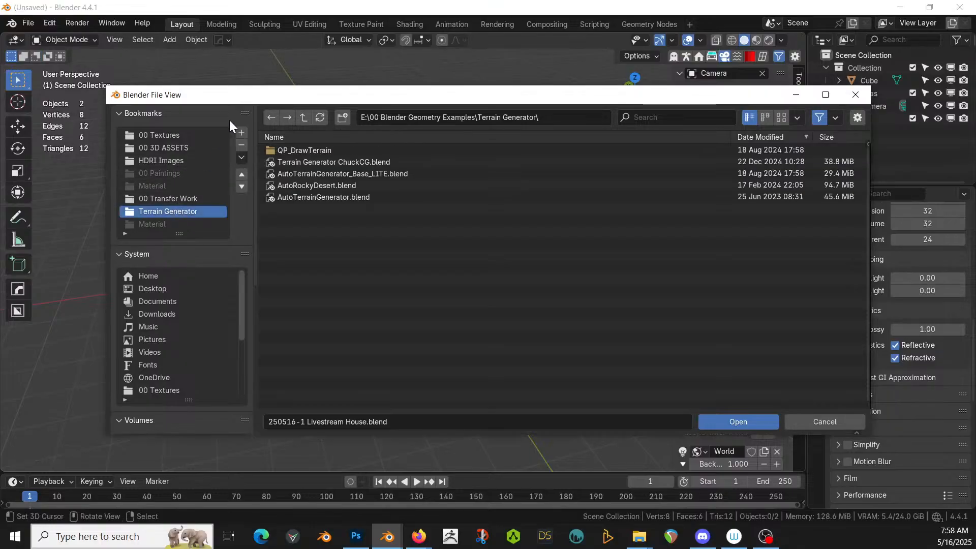
{"action": "left_click", "coordinate": [303, 117]}
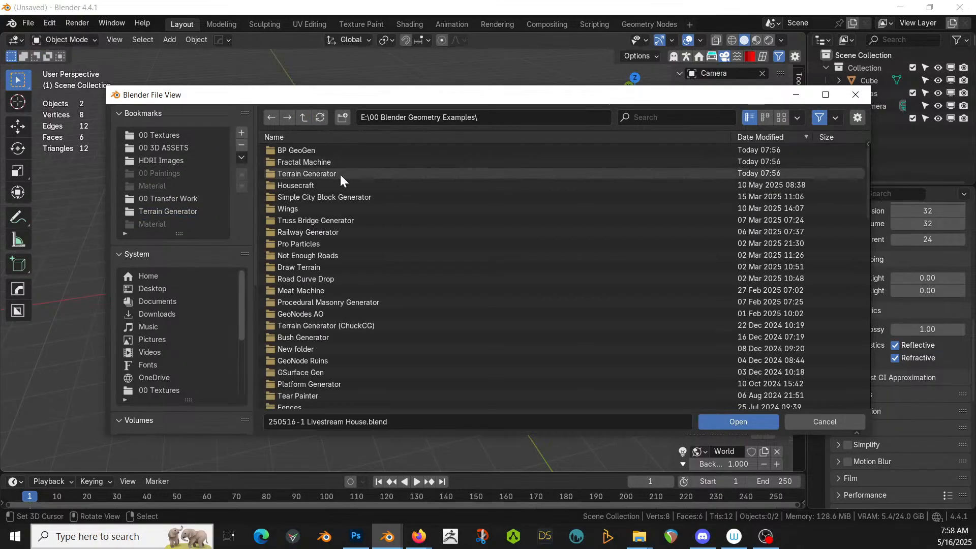
{"action": "left_click", "coordinate": [302, 185]}
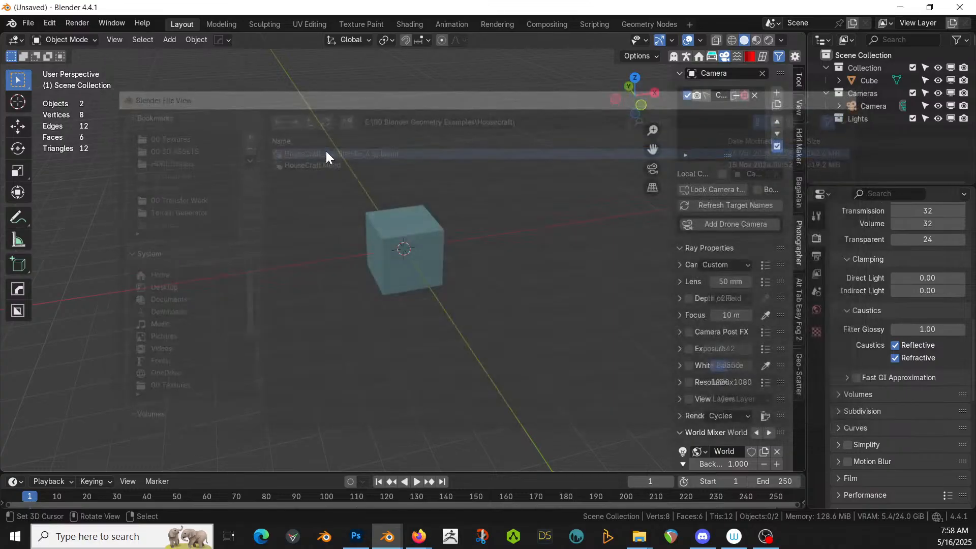
{"action": "double_click", "coordinate": [325, 151]}
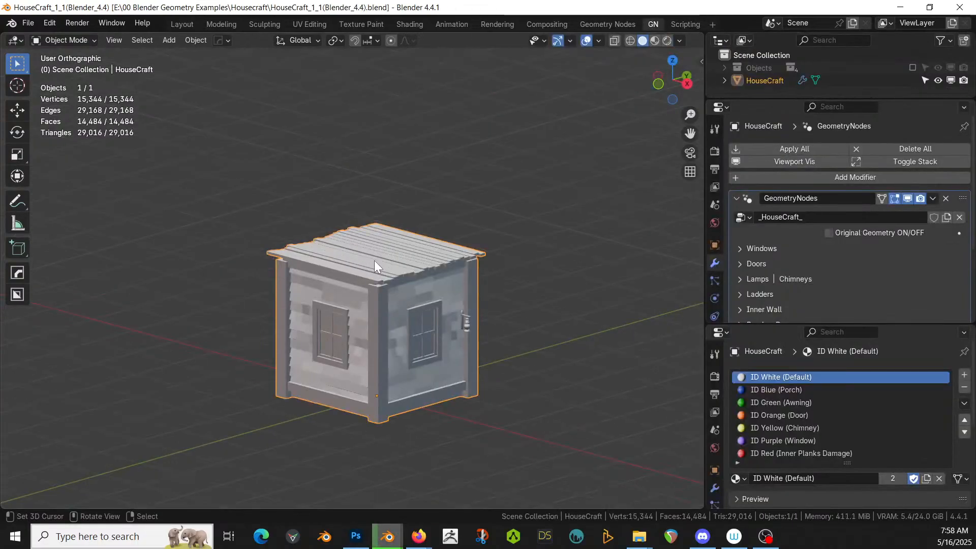
- Copy the HouseCraft object from its file and paste it into the main Collection of the livestream house scene
{"action": "key", "text": "ctrl+c"}
{"action": "key", "text": "alt+Tab"}
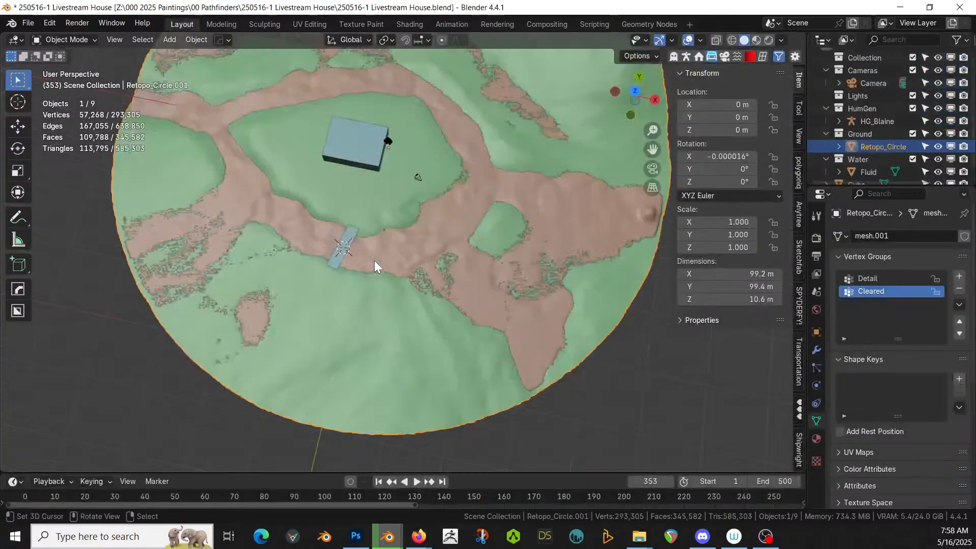
{"action": "left_click", "coordinate": [867, 53]}
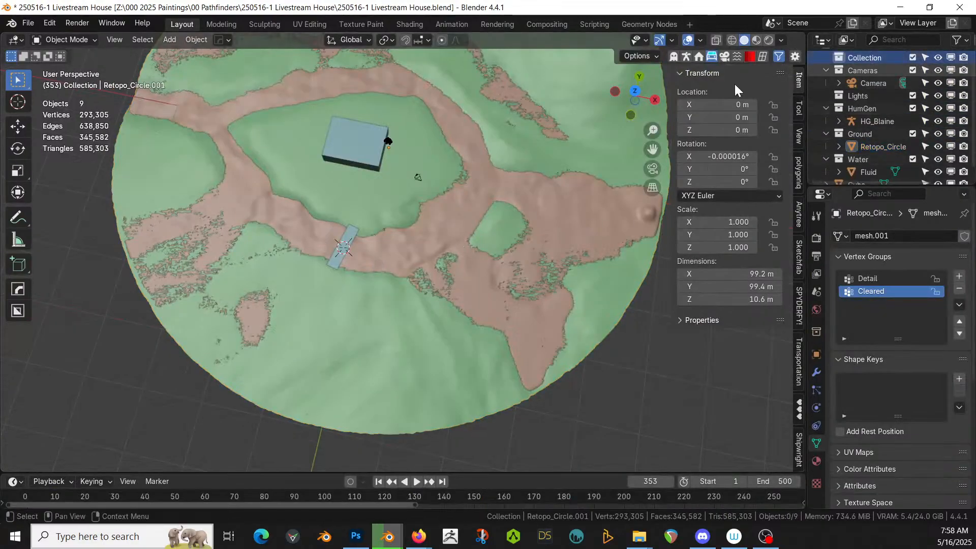
{"action": "scroll", "coordinate": [322, 218], "scroll_direction": "down", "scroll_amount": 3}
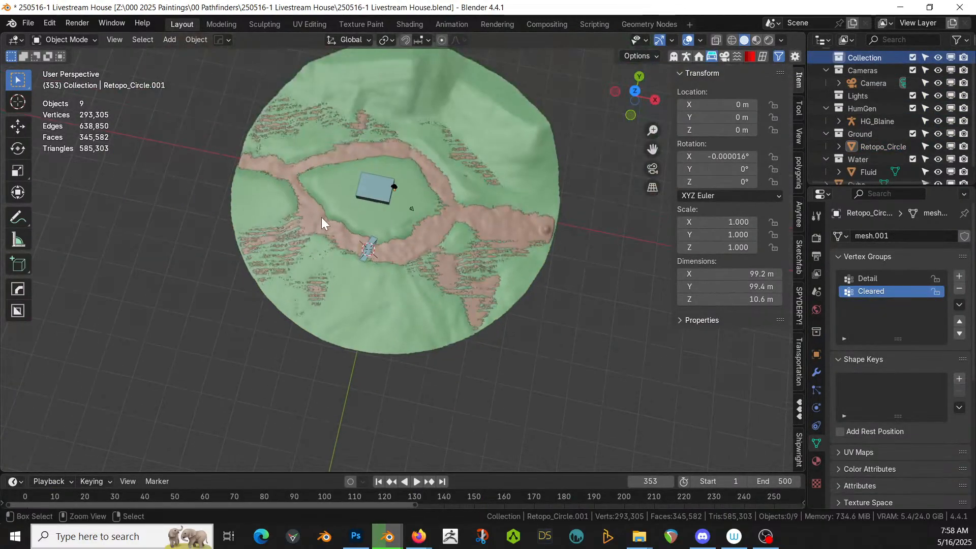
{"action": "key", "text": "ctrl+v"}
{"action": "key", "text": "KP_7"}
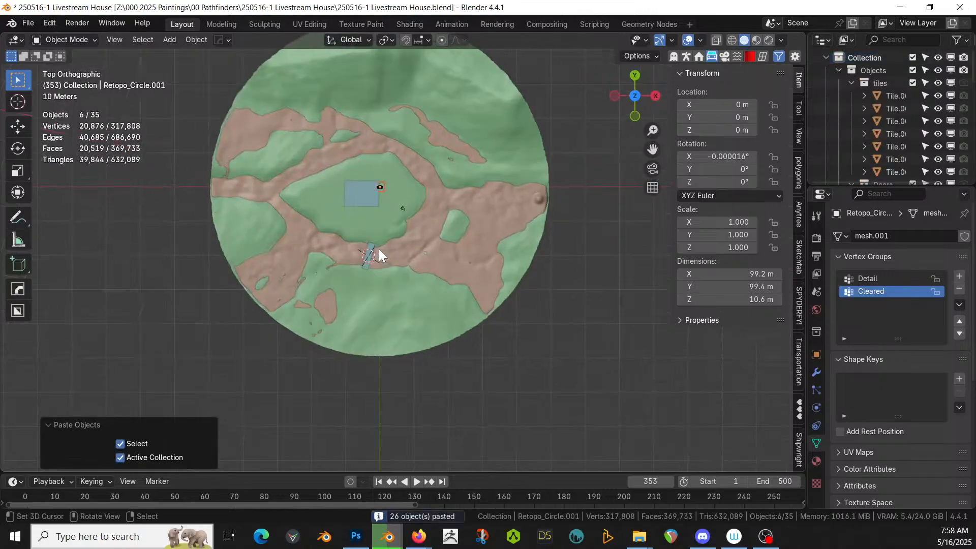
- Move the pasted objects off the terrain by about -65.2 m in X and 38.8 m in Y, and collapse the Objects collection
{"action": "scroll", "coordinate": [406, 244], "scroll_direction": "down", "scroll_amount": 2}
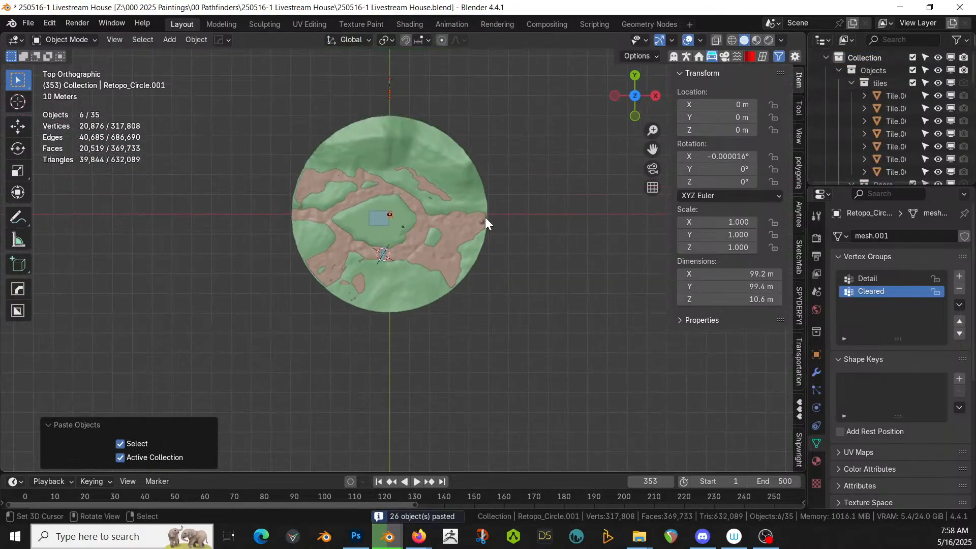
{"action": "key", "text": "g"}
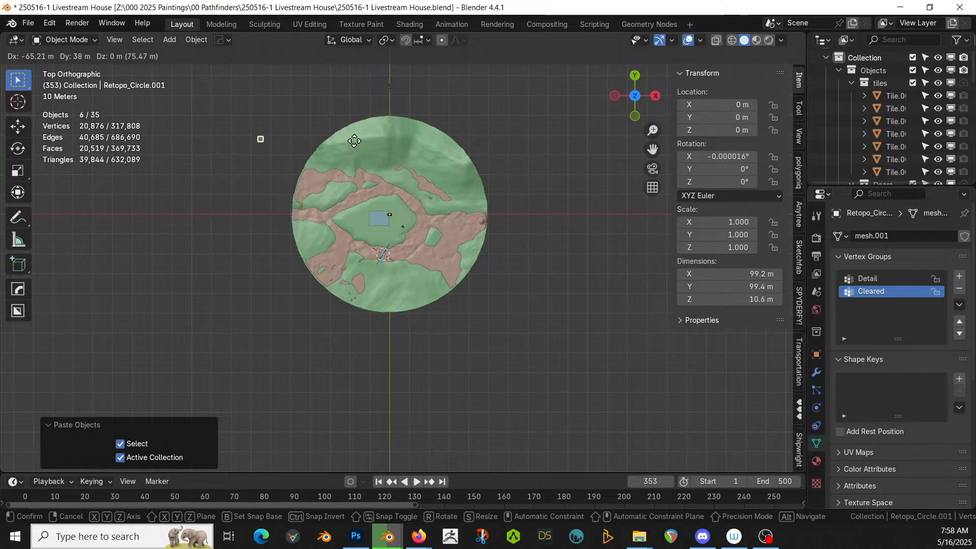
{"action": "left_click", "coordinate": [349, 142]}
{"action": "left_click", "coordinate": [858, 59]}
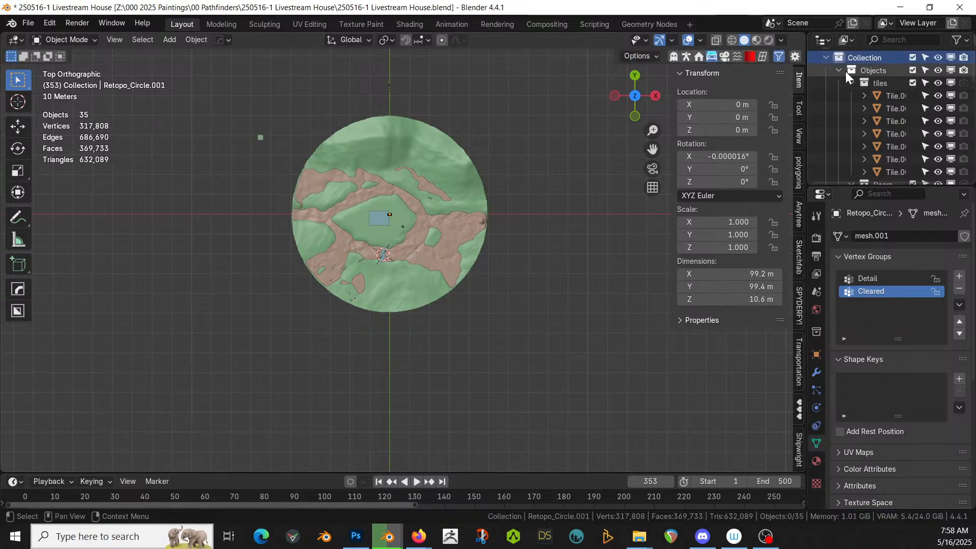
{"action": "left_click", "coordinate": [839, 70]}
{"action": "scroll", "coordinate": [841, 68], "scroll_direction": "up", "scroll_amount": 1}
{"action": "left_click", "coordinate": [861, 52]}
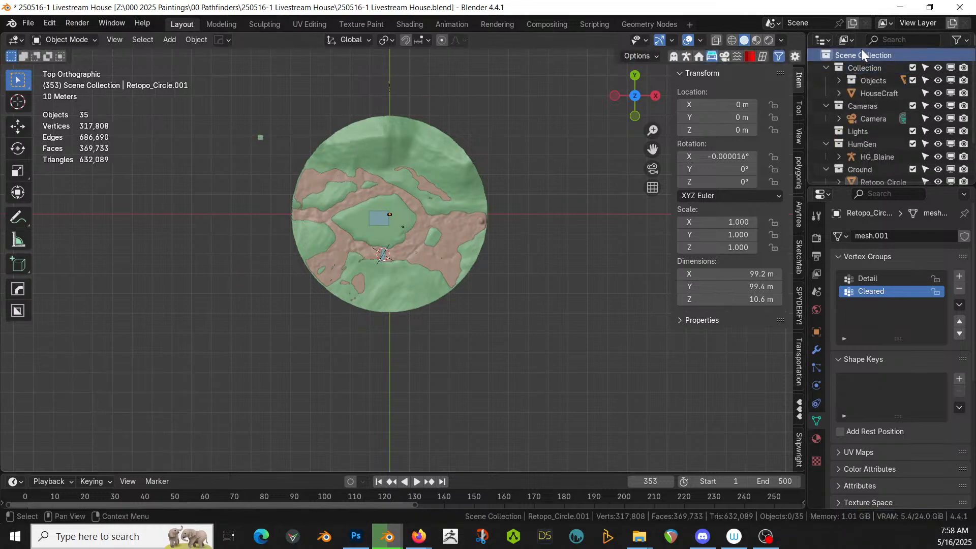
- Copy the modifiers of the HouseCraft object to the house block on the island
{"action": "scroll", "coordinate": [405, 244], "scroll_direction": "up", "scroll_amount": 2}
{"action": "middle_click_drag", "start_coordinate": [405, 244], "coordinate": [433, 178]}
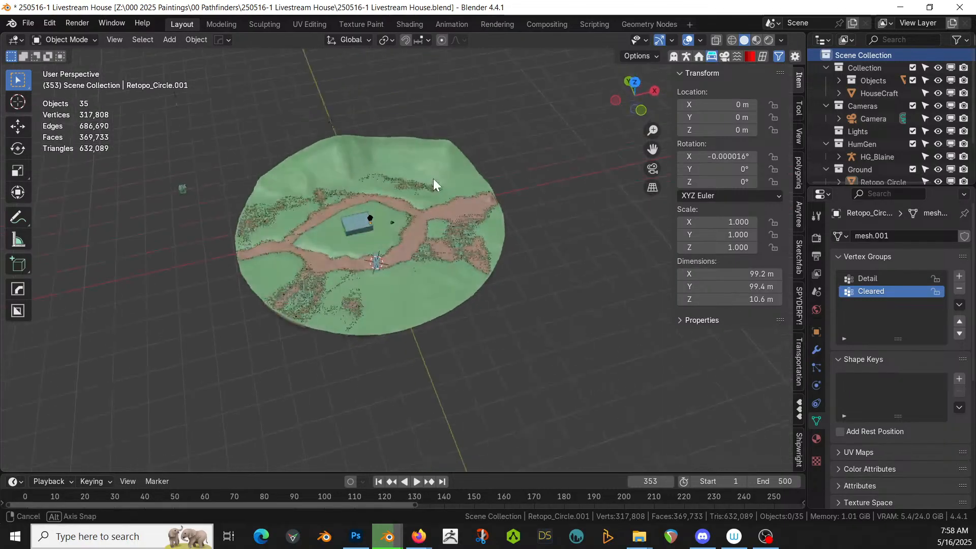
{"action": "left_click", "coordinate": [361, 219]}
{"action": "left_click", "coordinate": [182, 186], "text": "shift"}
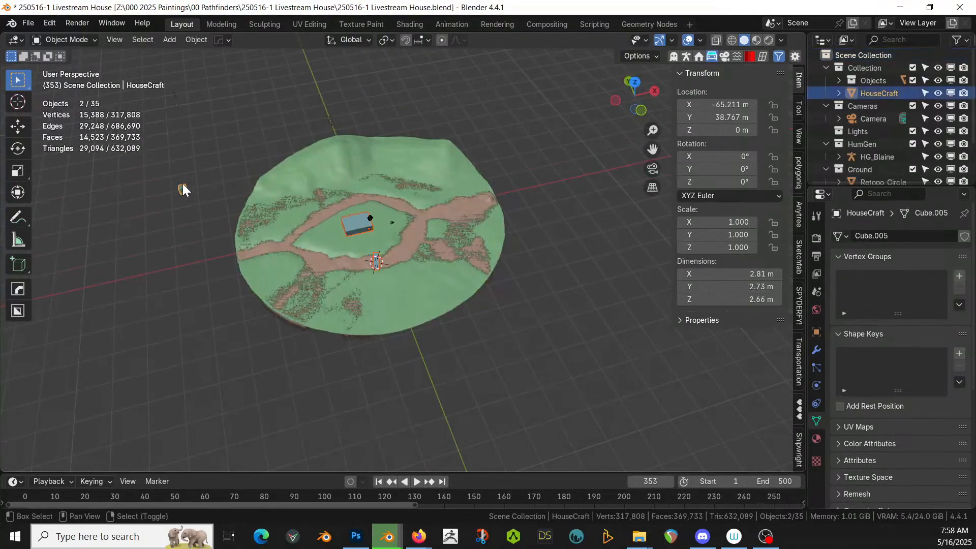
{"action": "key", "text": "ctrl+l"}
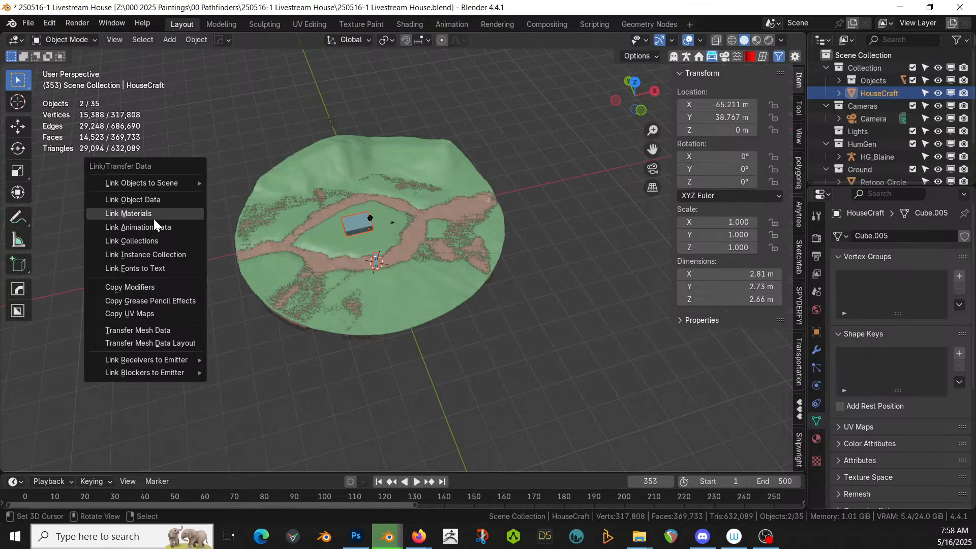
{"action": "left_click", "coordinate": [146, 286]}
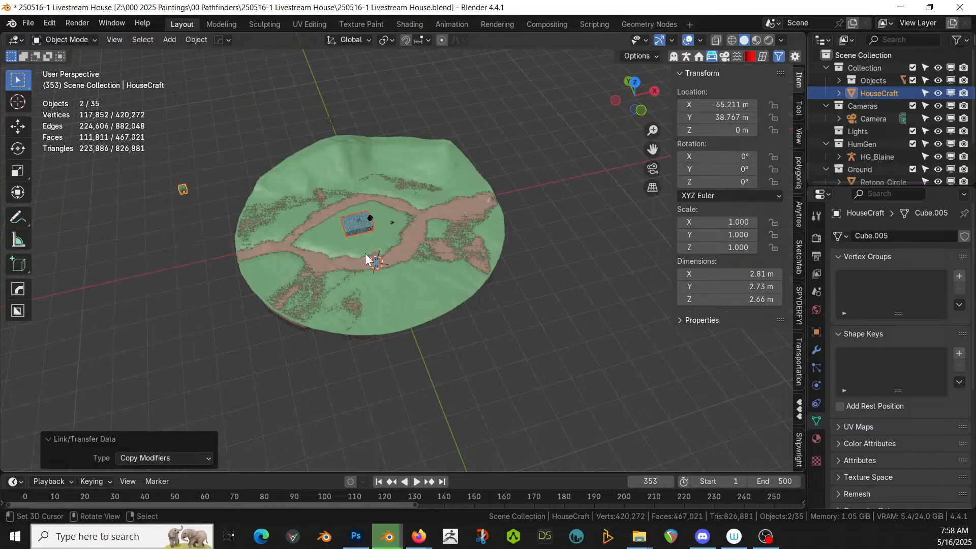
- Separate the bridge plane from the house mesh into its own object and return to Object Mode
{"action": "scroll", "coordinate": [385, 270], "scroll_direction": "up", "scroll_amount": 8}
{"action": "middle_click_drag", "start_coordinate": [385, 269], "coordinate": [387, 304]}
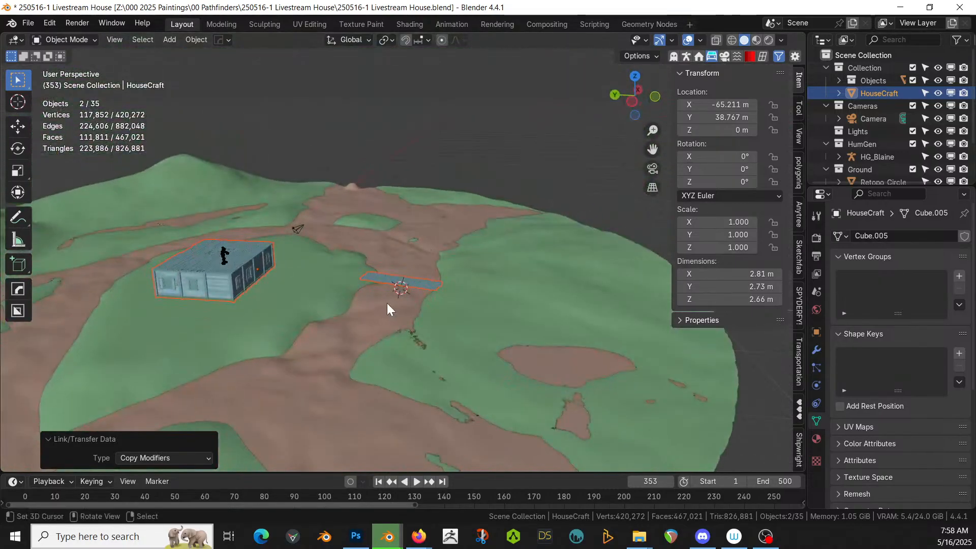
{"action": "left_click", "coordinate": [416, 278]}
{"action": "key", "text": "Tab"}
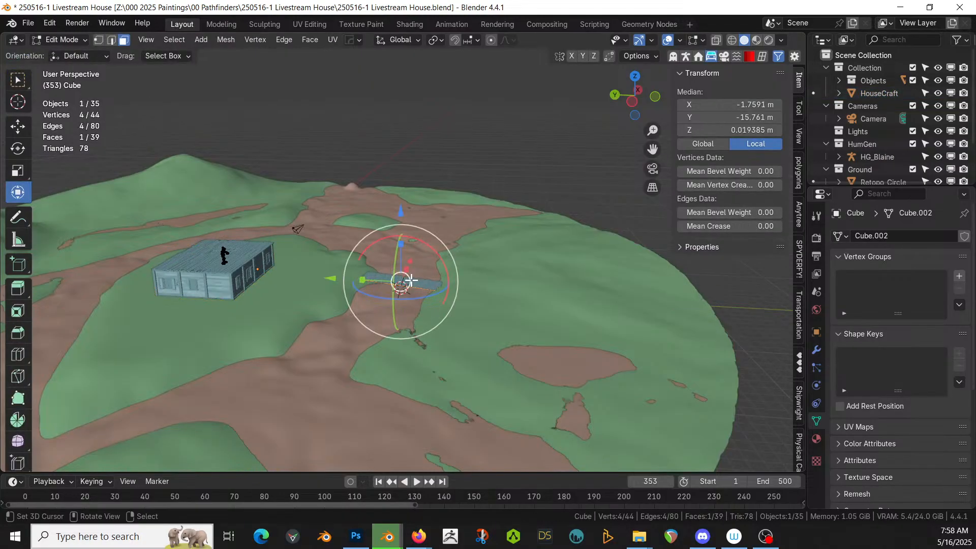
{"action": "key", "text": "l"}
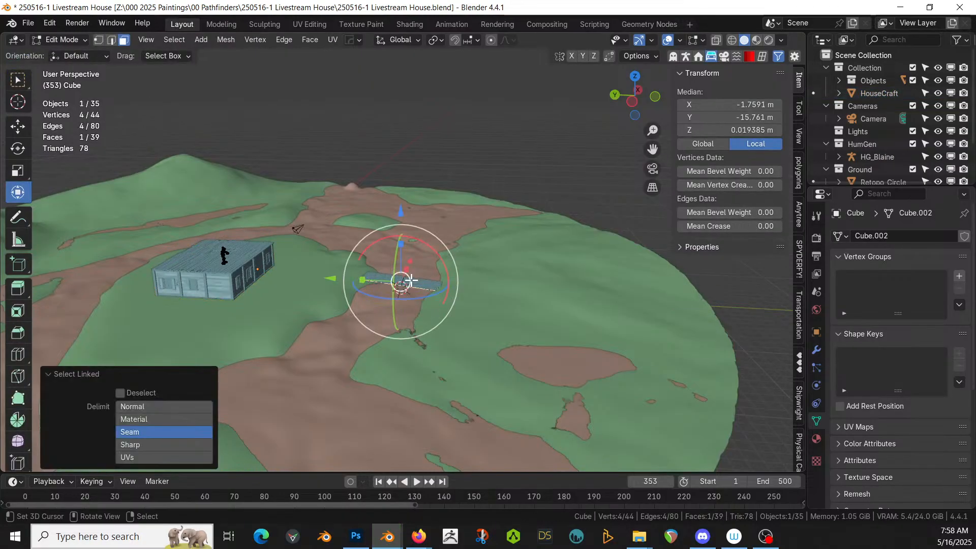
{"action": "key", "text": "p"}
{"action": "left_click", "coordinate": [411, 279]}
{"action": "key", "text": "Tab"}
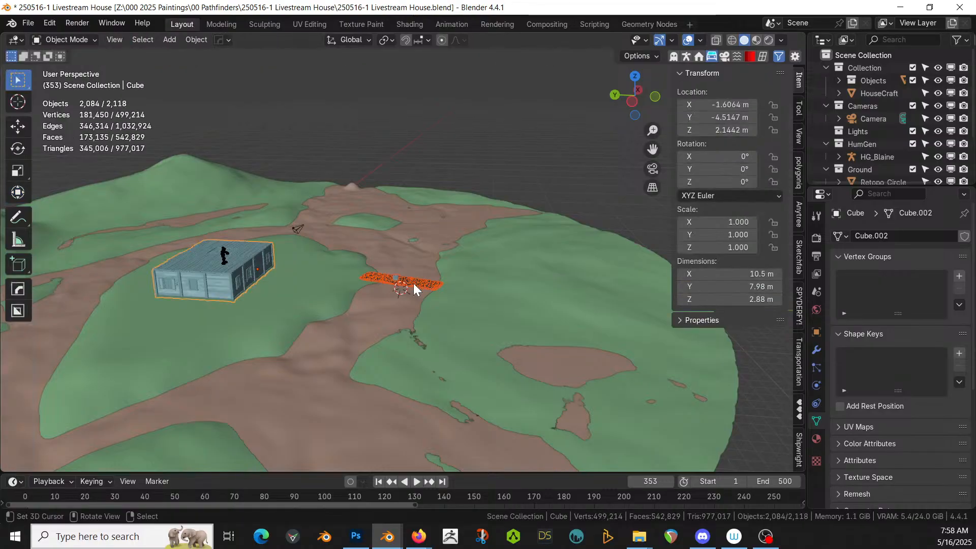
- Remove the _HouseCraft_ GeometryNodes modifier from the separated bridge plane
{"action": "left_click", "coordinate": [413, 283]}
{"action": "left_click", "coordinate": [817, 352]}
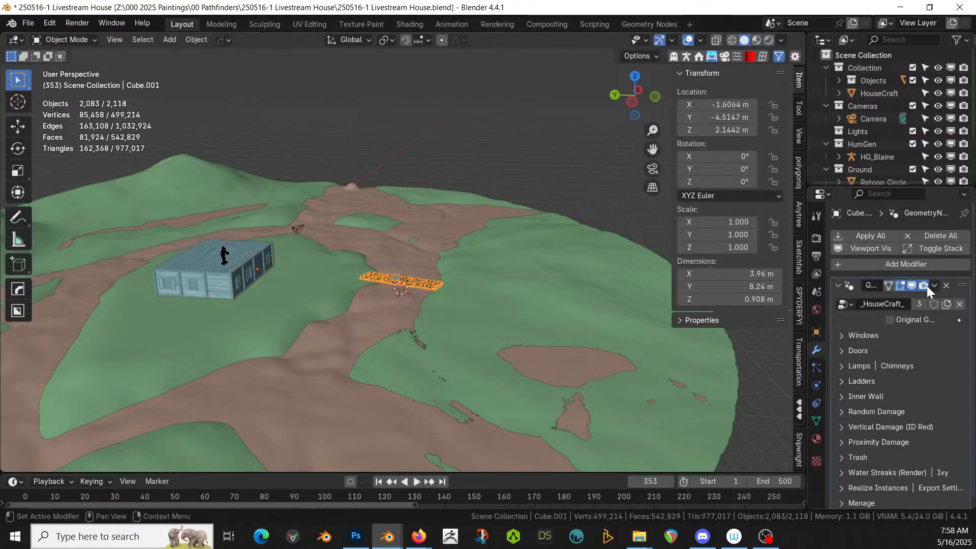
{"action": "left_click", "coordinate": [946, 285]}
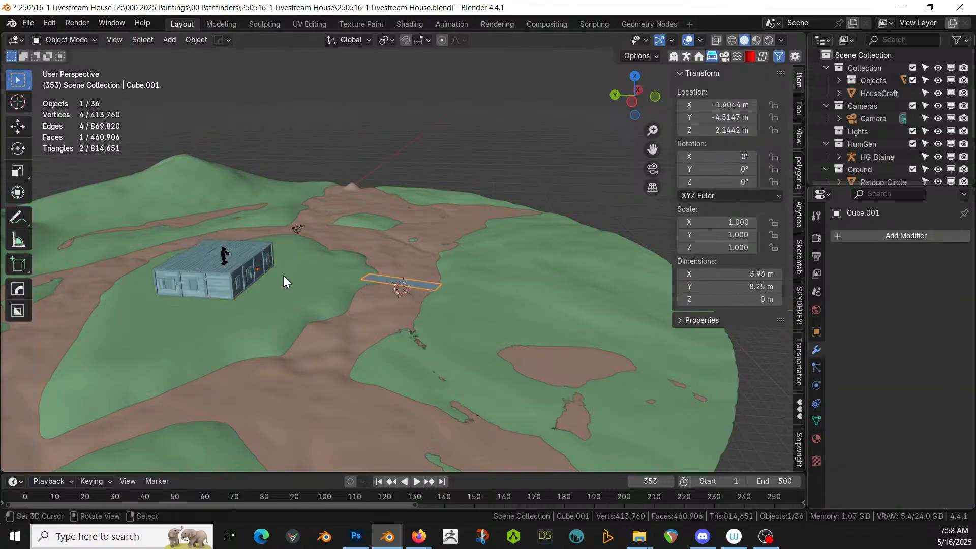
- Disable the random windows, lamps and random chimneys in the house block's _HouseCraft_ modifier
{"action": "left_click", "coordinate": [246, 258]}
{"action": "key", "text": "KP_Decimal"}
{"action": "mouse_move", "coordinate": [288, 258]}
{"action": "middle_mouse_down"}
{"action": "mouse_move", "coordinate": [152, 261]}
{"action": "mouse_move", "coordinate": [284, 264]}
{"action": "middle_mouse_up"}
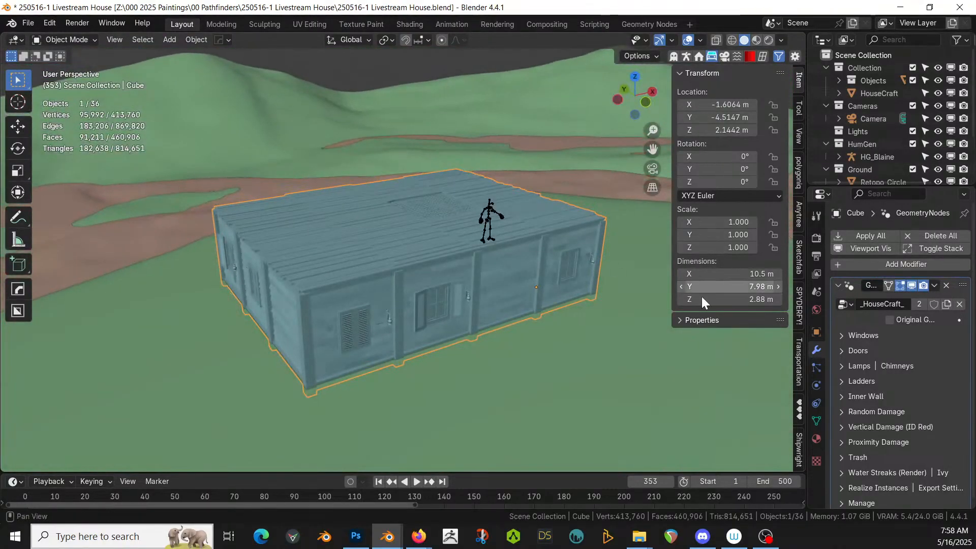
{"action": "left_click", "coordinate": [844, 336]}
{"action": "left_click", "coordinate": [889, 370]}
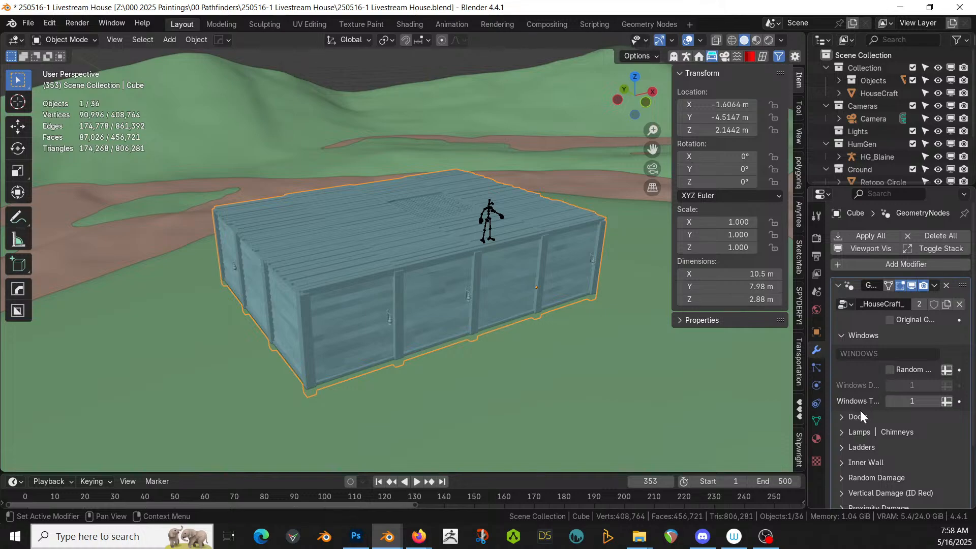
{"action": "left_click", "coordinate": [844, 432]}
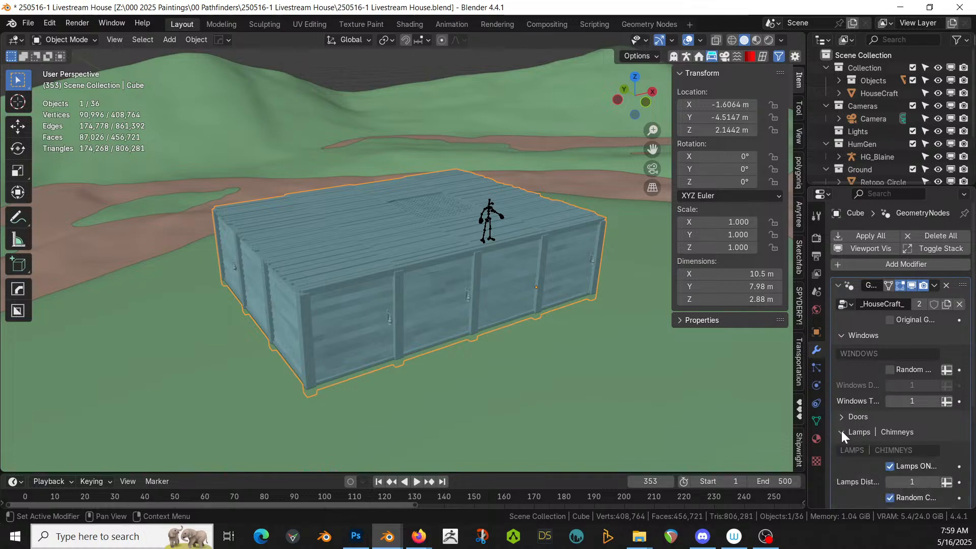
{"action": "left_click", "coordinate": [889, 466]}
{"action": "scroll", "coordinate": [889, 457], "scroll_direction": "down", "scroll_amount": 2}
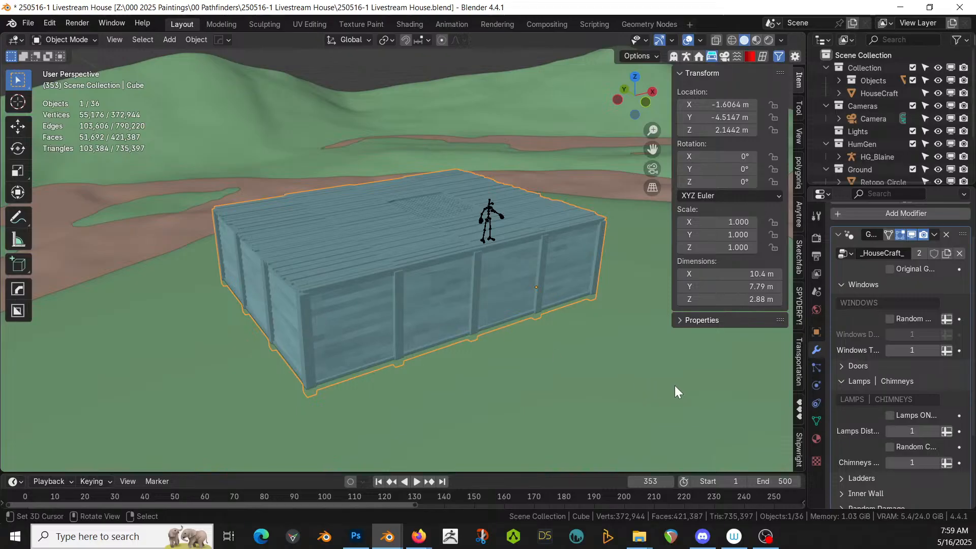
- Turn on the original geometry display in the house's _HouseCraft_ modifier and put the mesh into Edit Mode
{"action": "middle_click_drag", "start_coordinate": [675, 386], "coordinate": [401, 295]}
{"action": "key", "text": "Tab"}
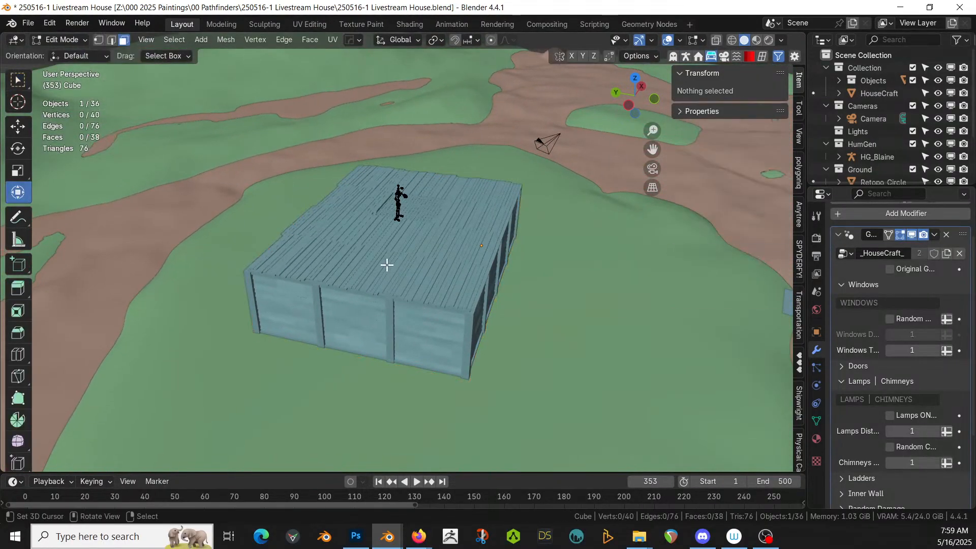
{"action": "key", "text": "Tab"}
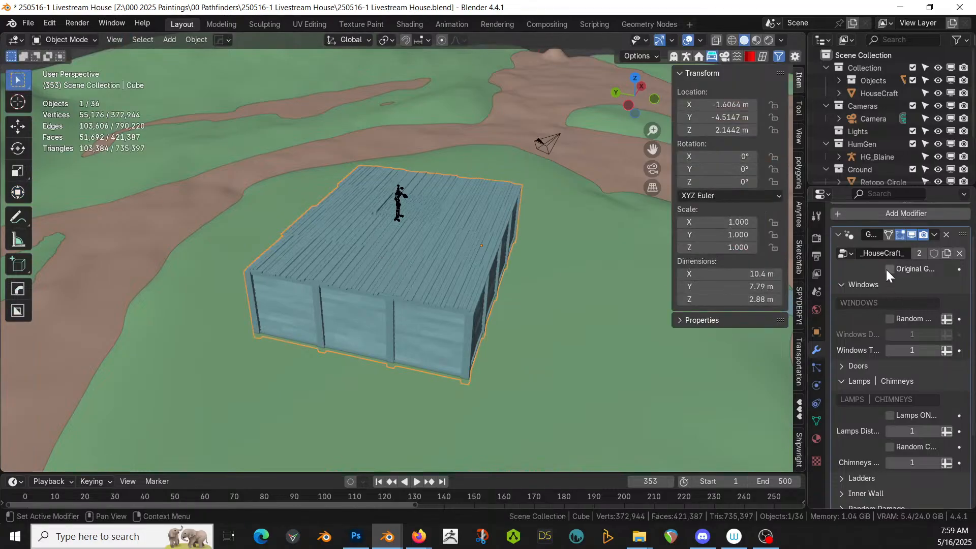
{"action": "left_click", "coordinate": [437, 262]}
{"action": "left_click", "coordinate": [431, 268]}
{"action": "key", "text": "Tab"}
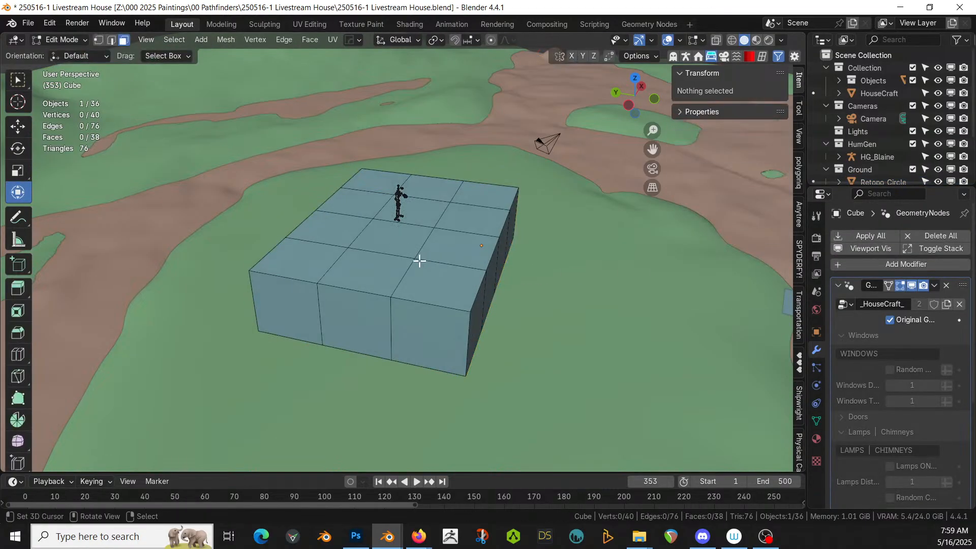
- Select the middle strip of top faces along the house block and raise it 2.5 m along Z
{"action": "left_click", "coordinate": [368, 274]}
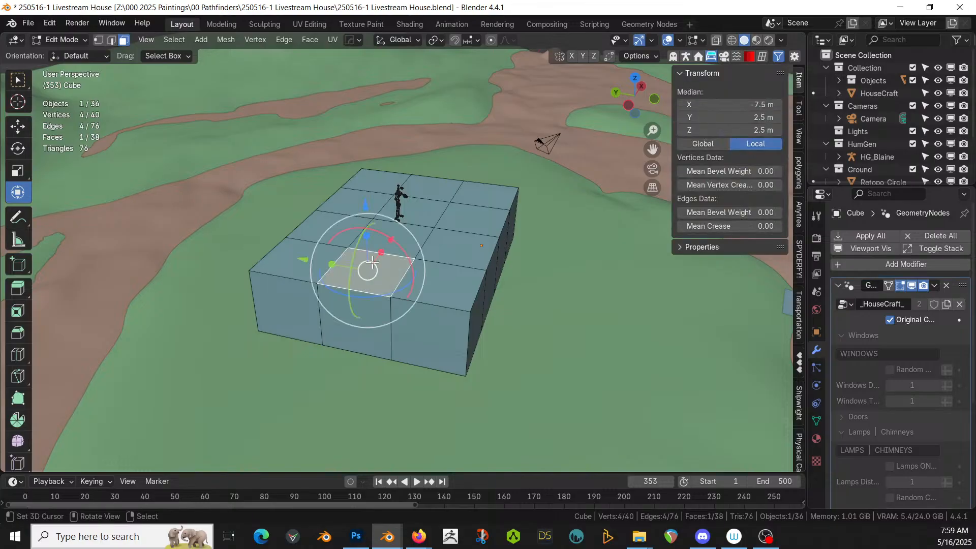
{"action": "left_click", "coordinate": [433, 199], "text": "ctrl"}
{"action": "key", "text": "g"}
{"action": "key", "text": "z"}
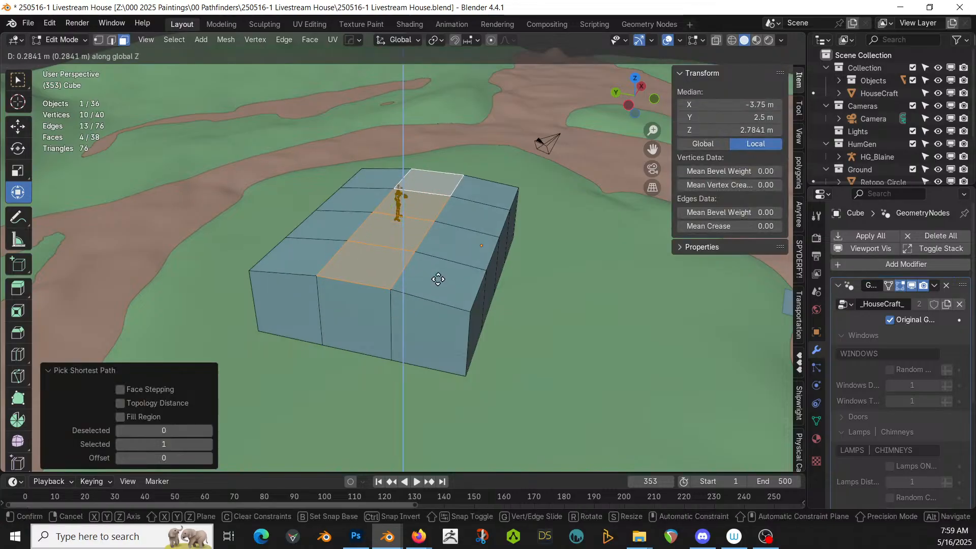
{"action": "left_click", "coordinate": [438, 251]}
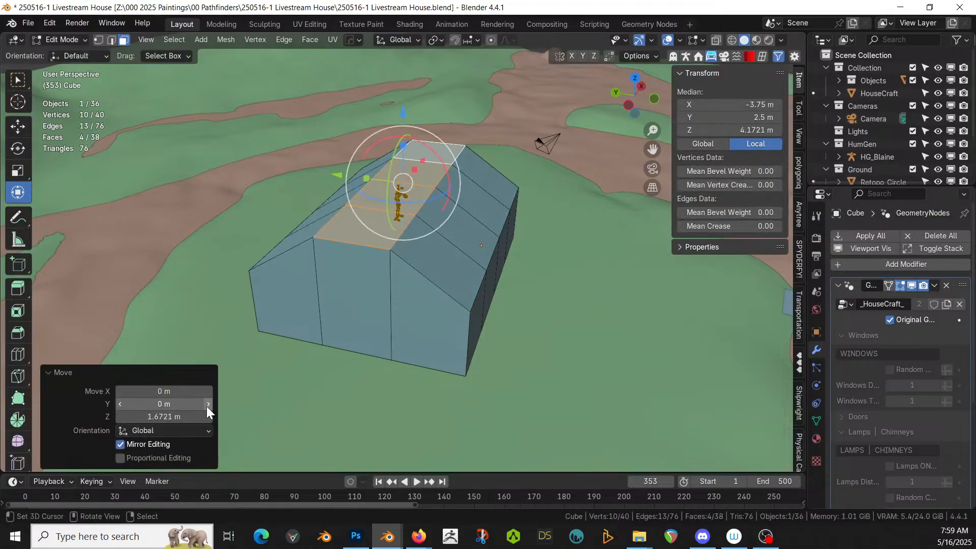
{"action": "double_click", "coordinate": [163, 417]}
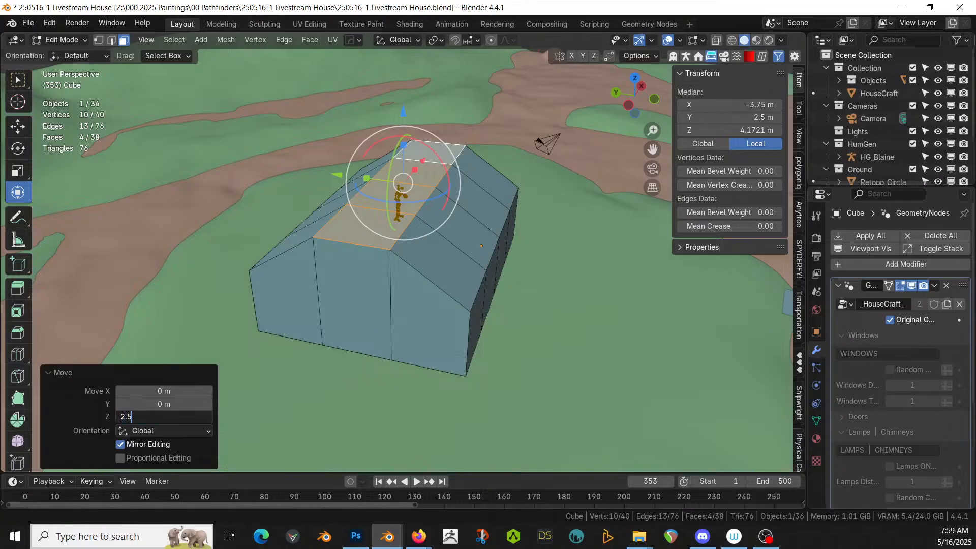
{"action": "type", "text": "2.5"}
{"action": "key", "text": "Return"}
- Knife-cut the house's gable ends with a horizontal line at eave height, from one side wall to the other
{"action": "middle_click_drag", "start_coordinate": [444, 430], "coordinate": [456, 299]}
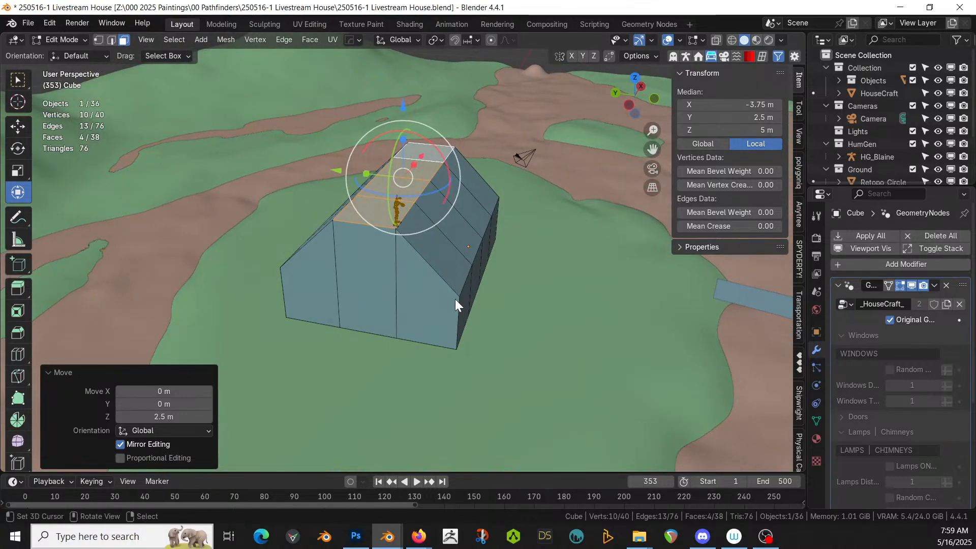
{"action": "key", "text": "KP_1"}
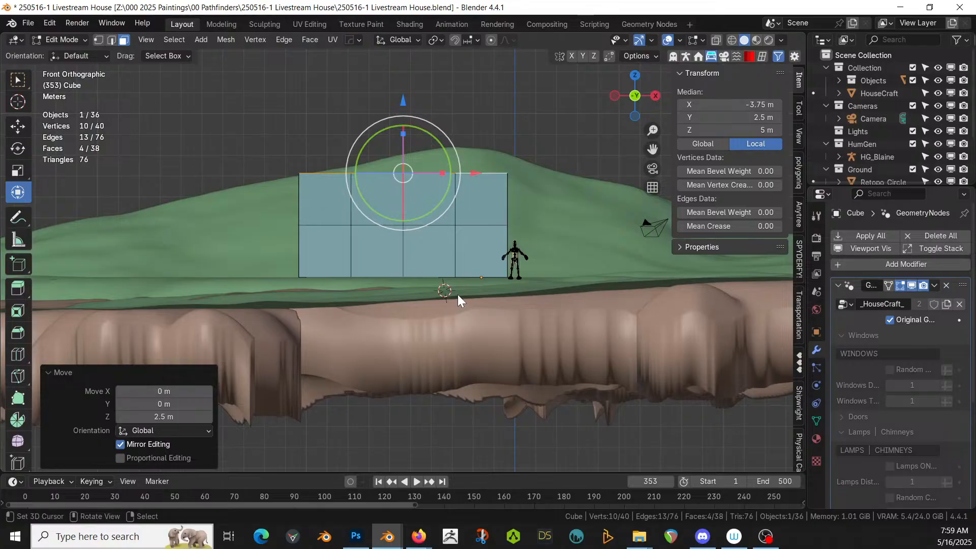
{"action": "key", "text": "KP_3"}
{"action": "key", "text": "k"}
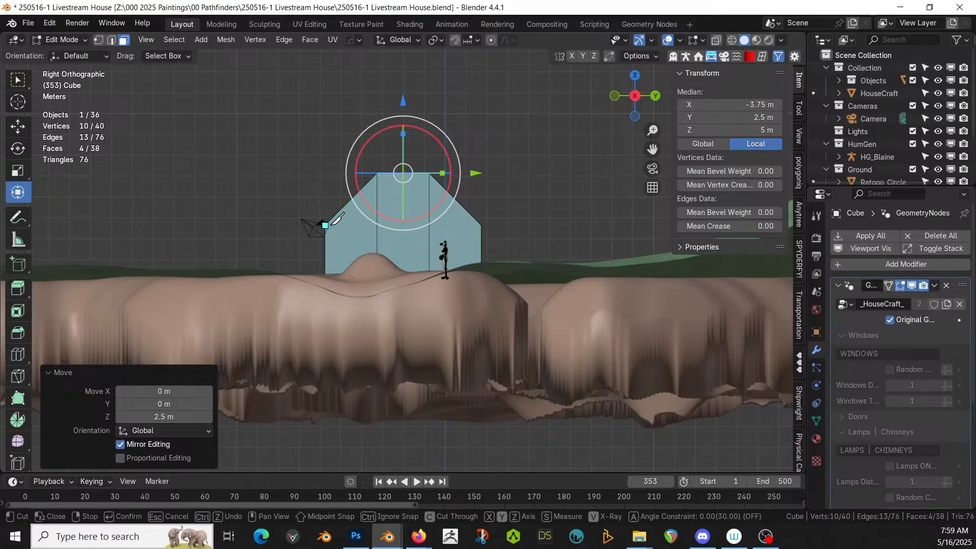
{"action": "left_click", "coordinate": [324, 225]}
{"action": "key", "text": "y"}
{"action": "left_click", "coordinate": [481, 224]}
{"action": "key", "text": "Return"}
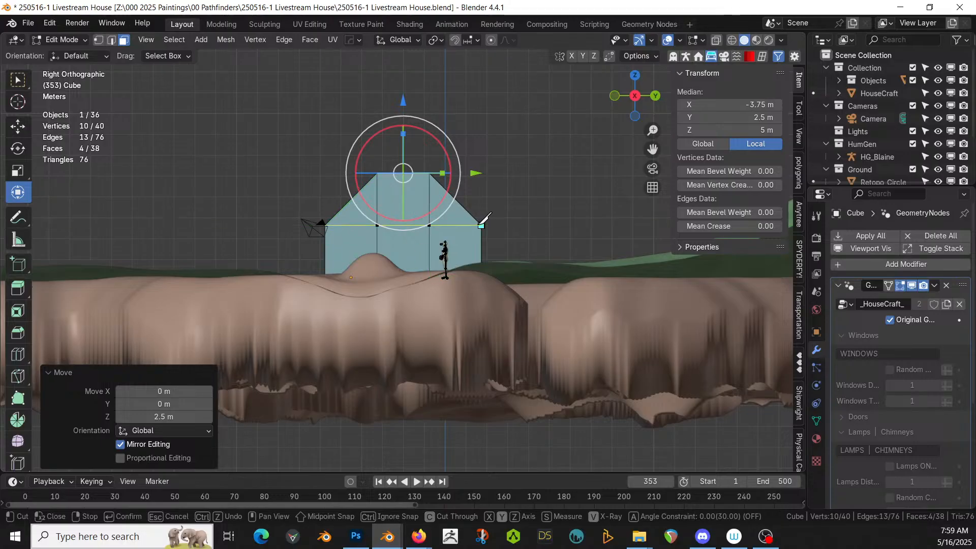
{"action": "middle_click_drag", "start_coordinate": [481, 223], "coordinate": [697, 247]}
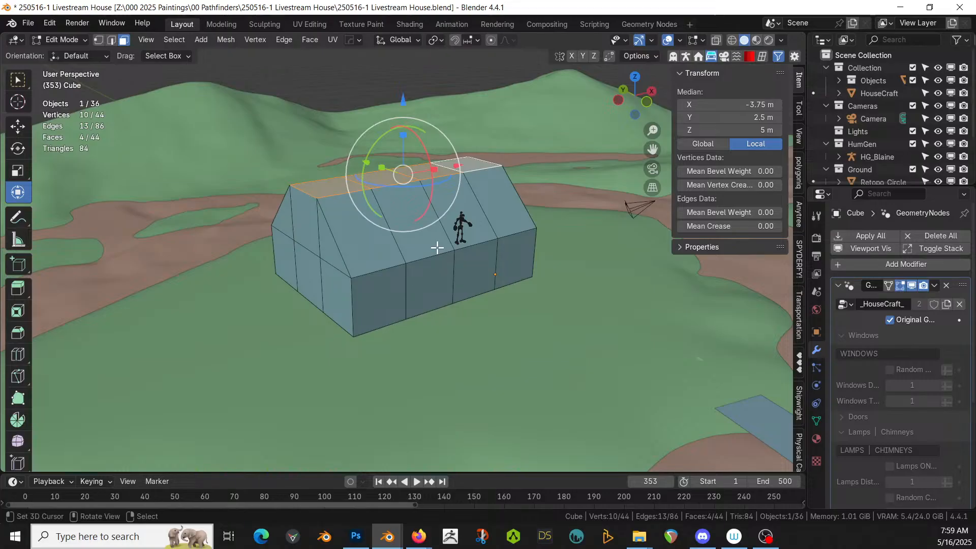
{"action": "middle_click_drag", "start_coordinate": [452, 278], "coordinate": [481, 293]}
{"action": "scroll", "coordinate": [482, 293], "scroll_direction": "up", "scroll_amount": 2}
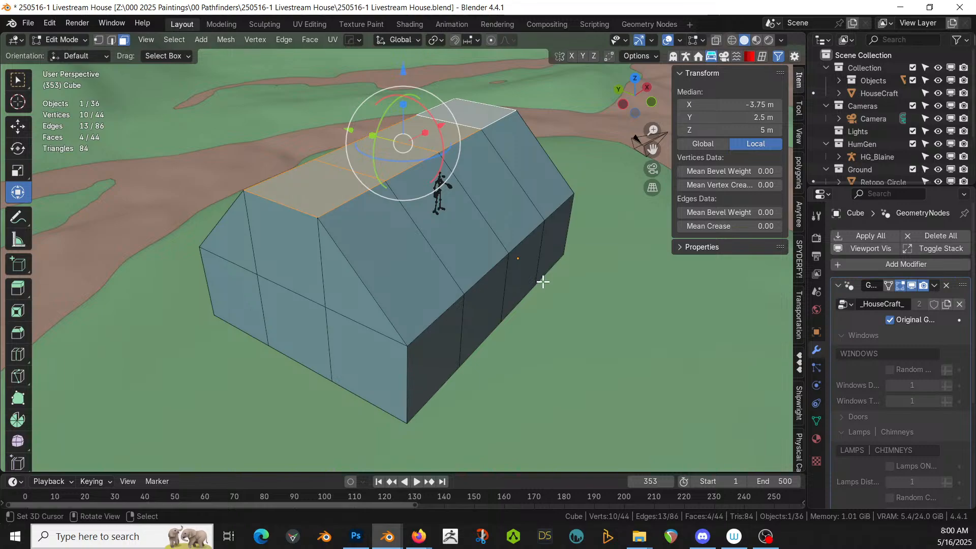
{"action": "middle_click_drag", "start_coordinate": [543, 281], "coordinate": [527, 295]}
{"action": "scroll", "coordinate": [518, 298], "scroll_direction": "down", "scroll_amount": 2}
{"action": "scroll", "coordinate": [540, 318], "scroll_direction": "up", "scroll_amount": 2}
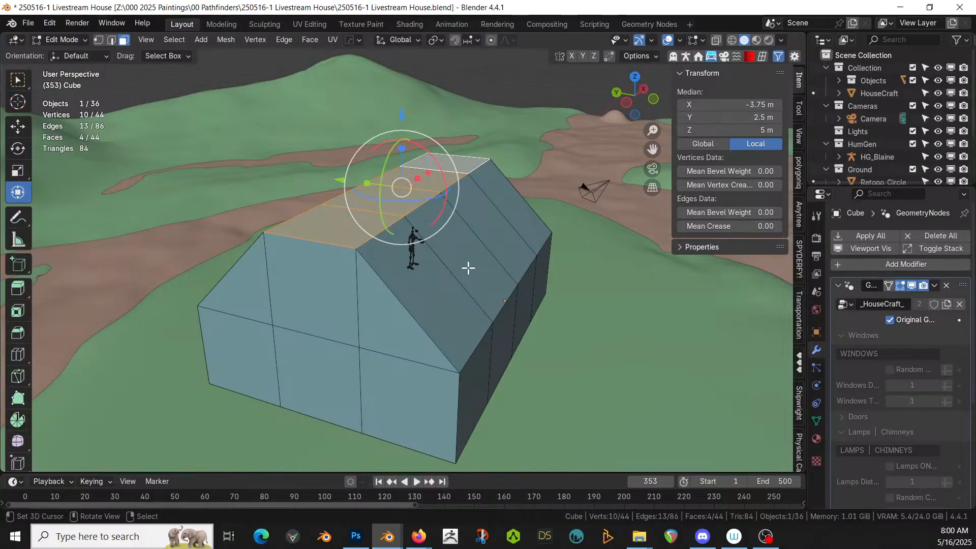
- Extrude the two middle roof-slope faces and the two wall faces below them, moving them about 2.58 m outward along negative Y
{"action": "middle_click_drag", "start_coordinate": [472, 262], "coordinate": [474, 279]}
{"action": "left_click", "coordinate": [477, 231]}
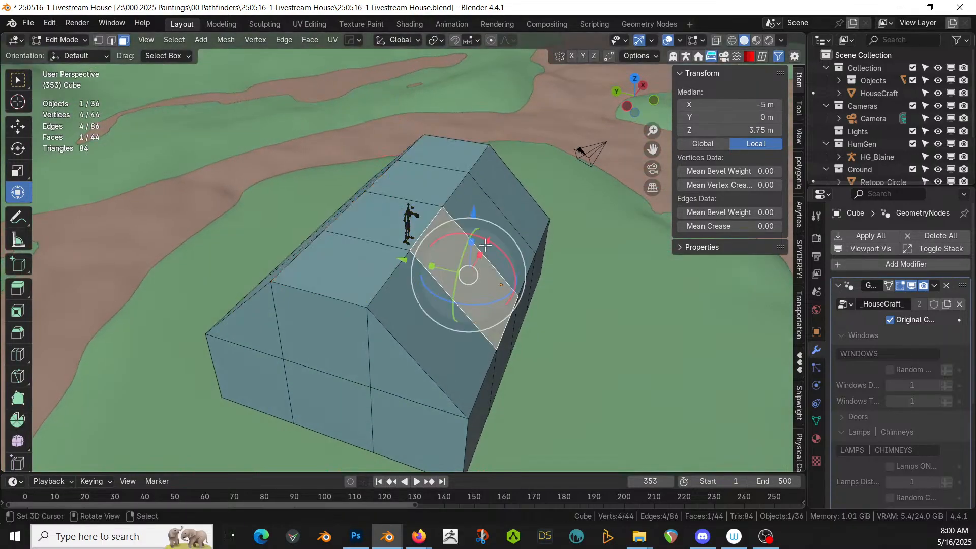
{"action": "left_click", "coordinate": [493, 237], "text": "shift"}
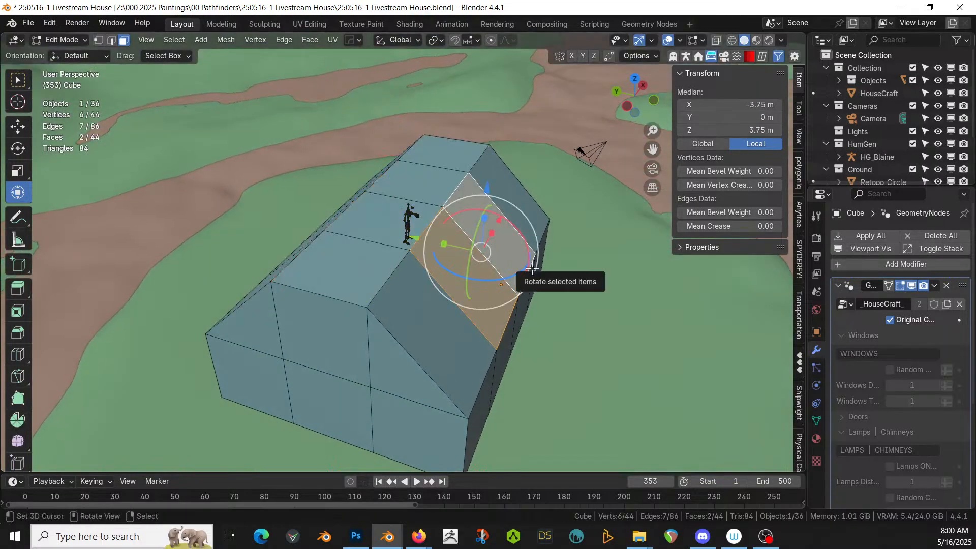
{"action": "middle_click_drag", "start_coordinate": [532, 261], "coordinate": [526, 239]}
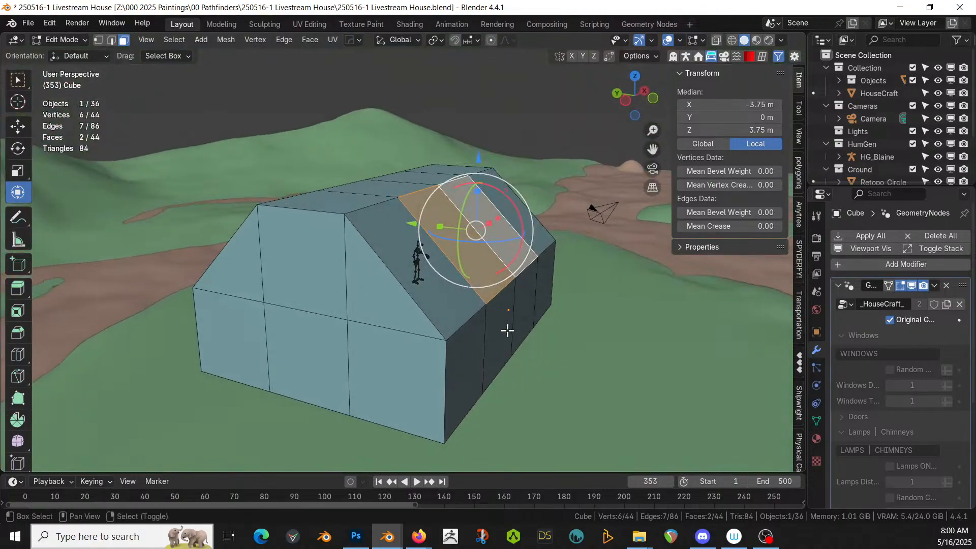
{"action": "left_click", "coordinate": [506, 329], "text": "shift"}
{"action": "left_click", "coordinate": [528, 301], "text": "shift"}
{"action": "middle_click_drag", "start_coordinate": [592, 312], "coordinate": [618, 338]}
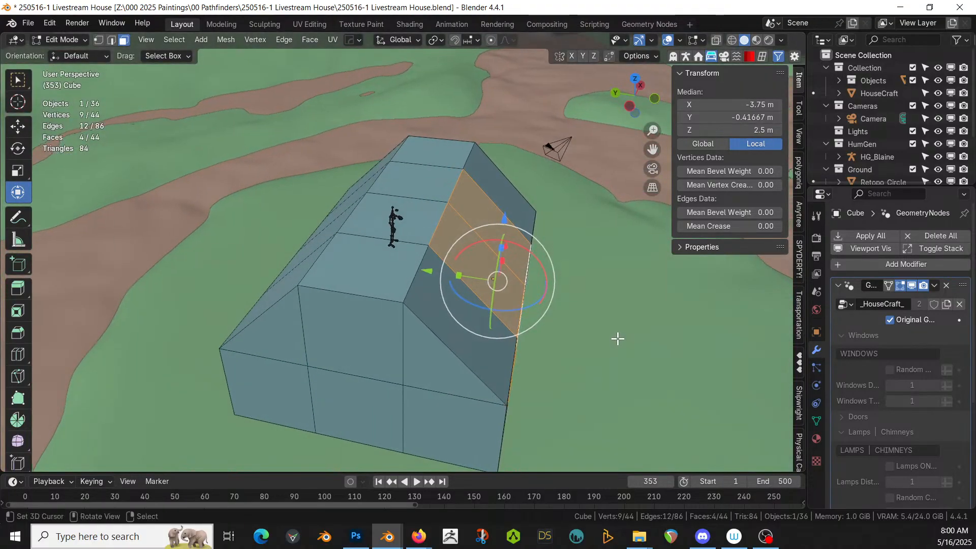
{"action": "key", "text": "e"}
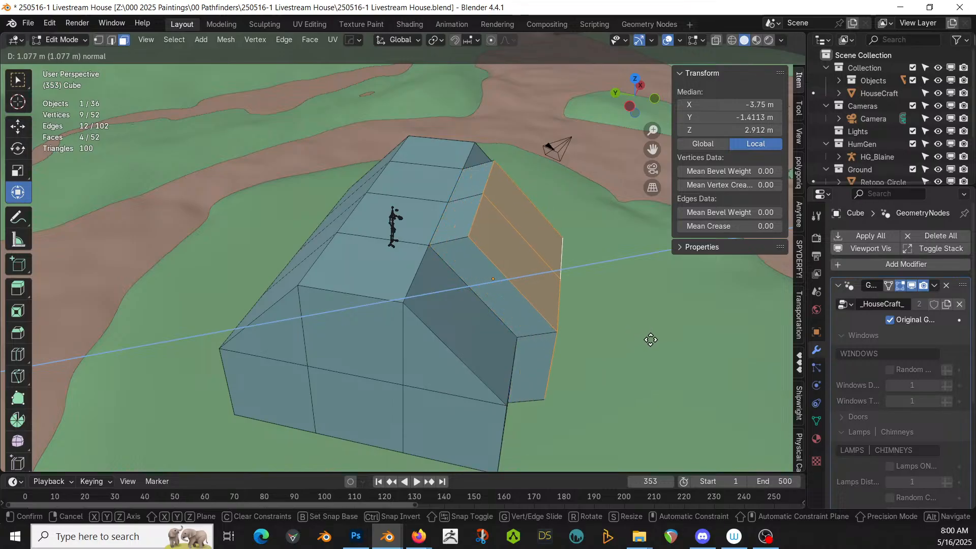
{"action": "right_click", "coordinate": [640, 340]}
{"action": "key", "text": "e"}
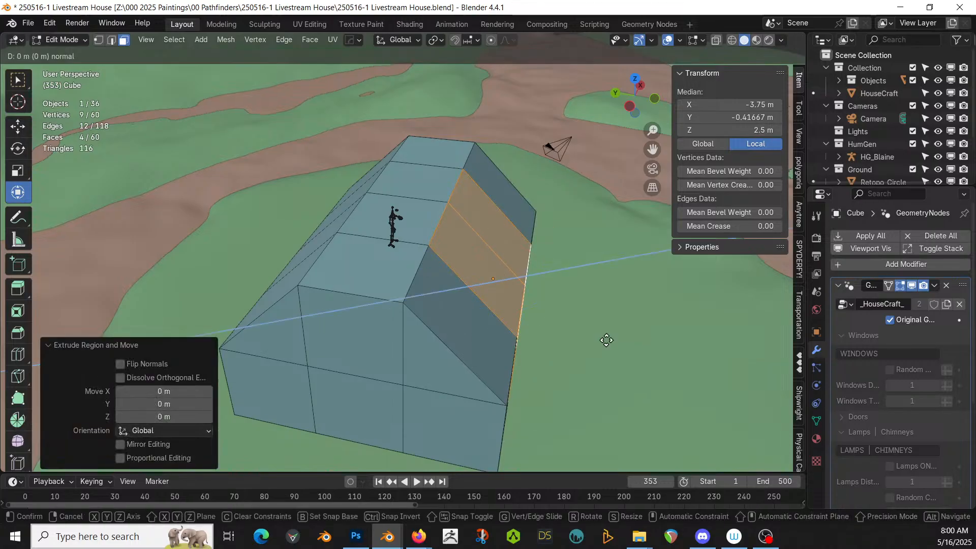
{"action": "right_click", "coordinate": [606, 339]}
{"action": "key", "text": "g"}
{"action": "key", "text": "y"}
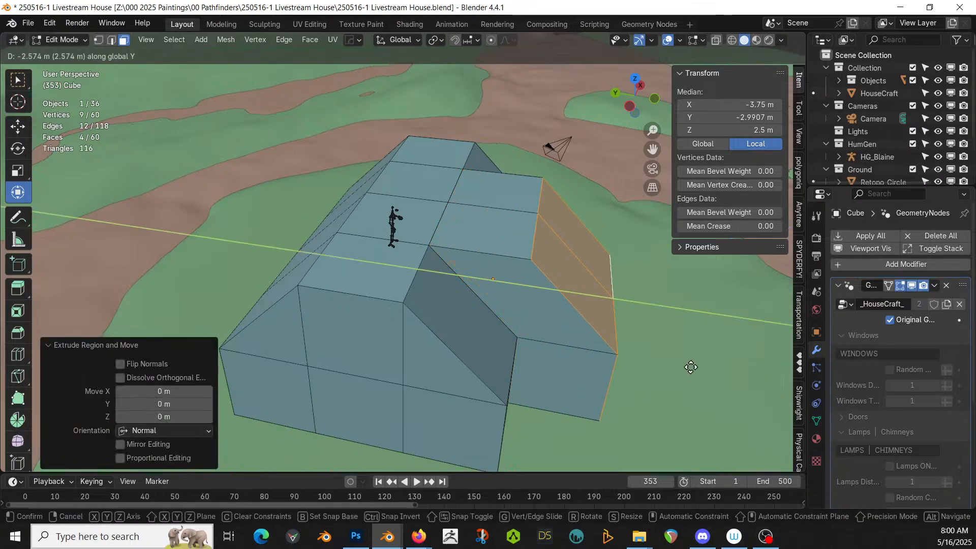
{"action": "left_click", "coordinate": [689, 366]}
{"action": "middle_click_drag", "start_coordinate": [688, 366], "coordinate": [592, 349]}
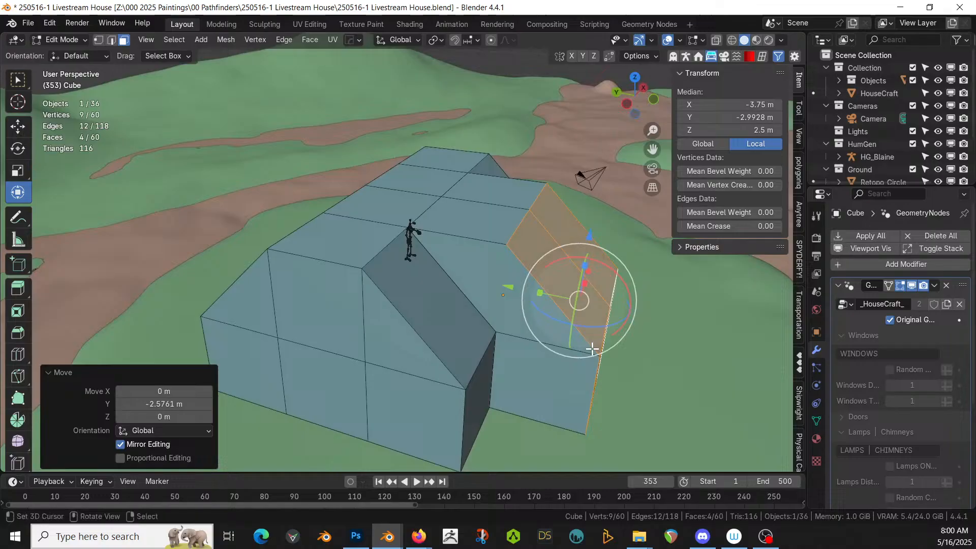
{"action": "left_click", "coordinate": [425, 212]}
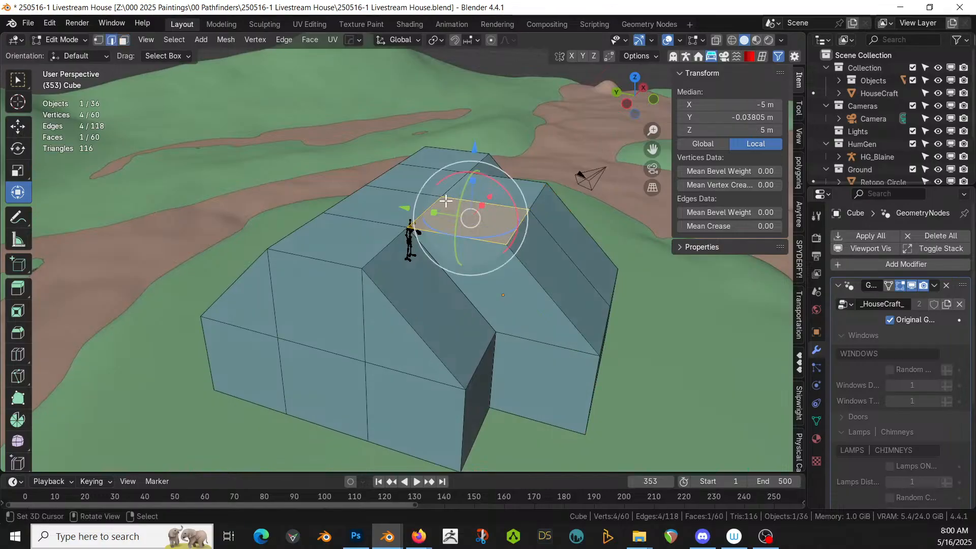
{"action": "right_click", "coordinate": [428, 207]}
{"action": "right_click", "coordinate": [457, 184], "text": "shift"}
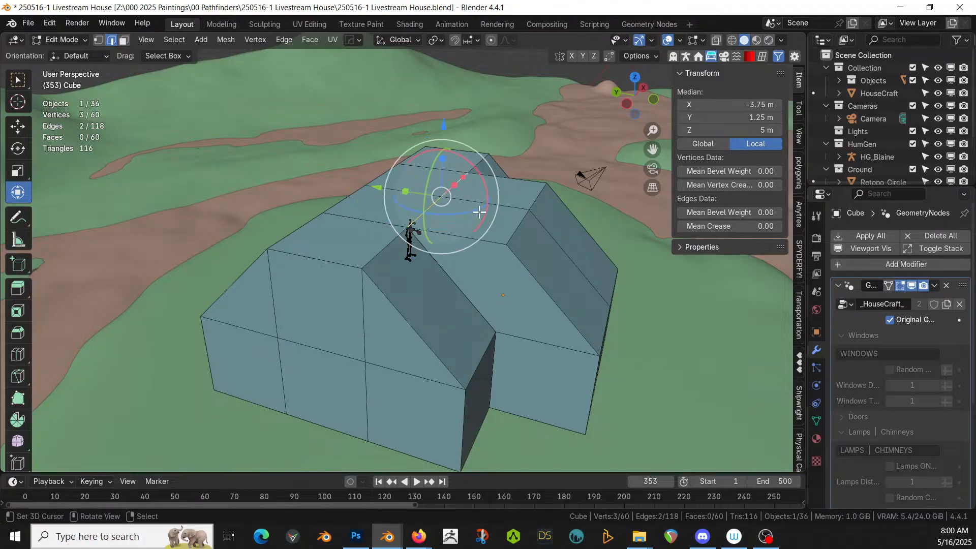
{"action": "key", "text": "g"}
{"action": "key", "text": "z"}
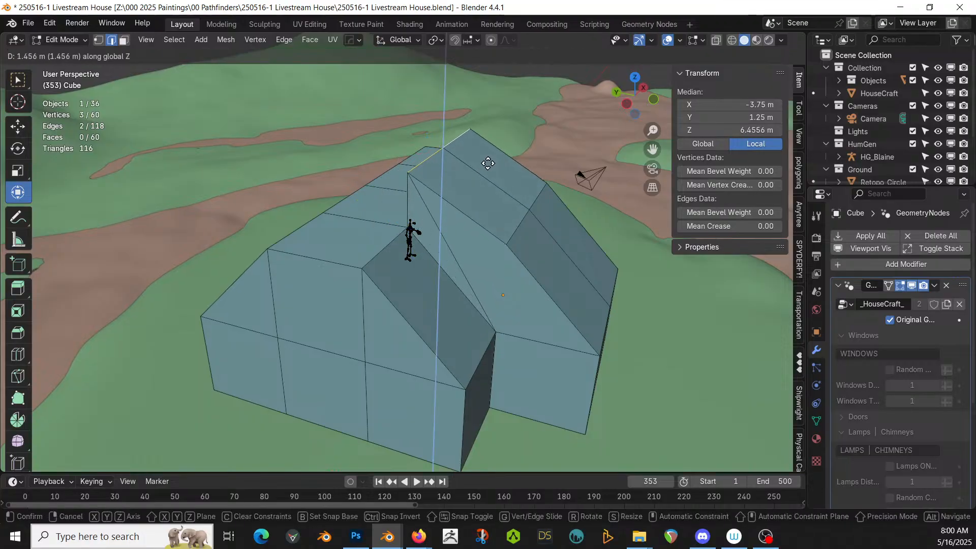
{"action": "right_click", "coordinate": [487, 163]}
- Turn off the original geometry display to inspect the generated house with its extension, and turn it back on
{"action": "middle_click_drag", "start_coordinate": [487, 163], "coordinate": [471, 174]}
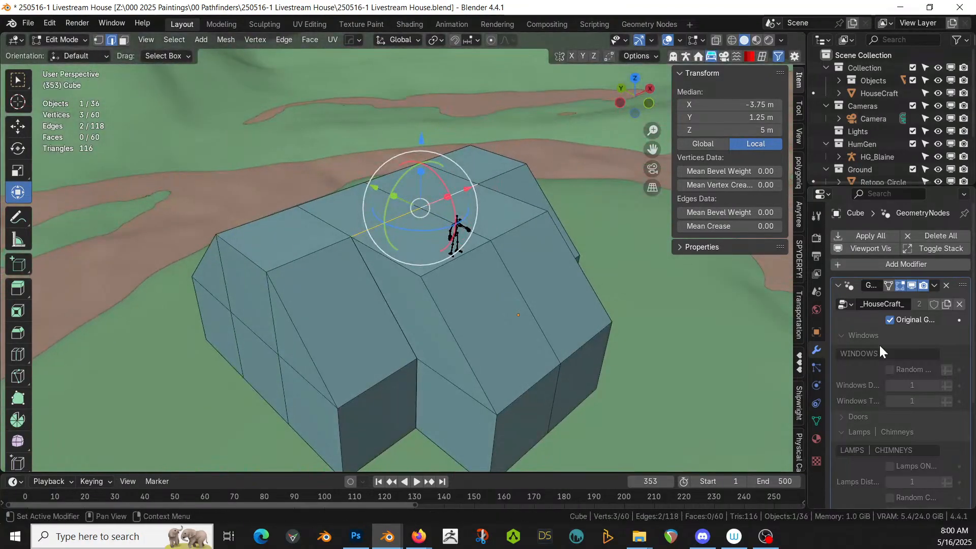
{"action": "left_click", "coordinate": [889, 319]}
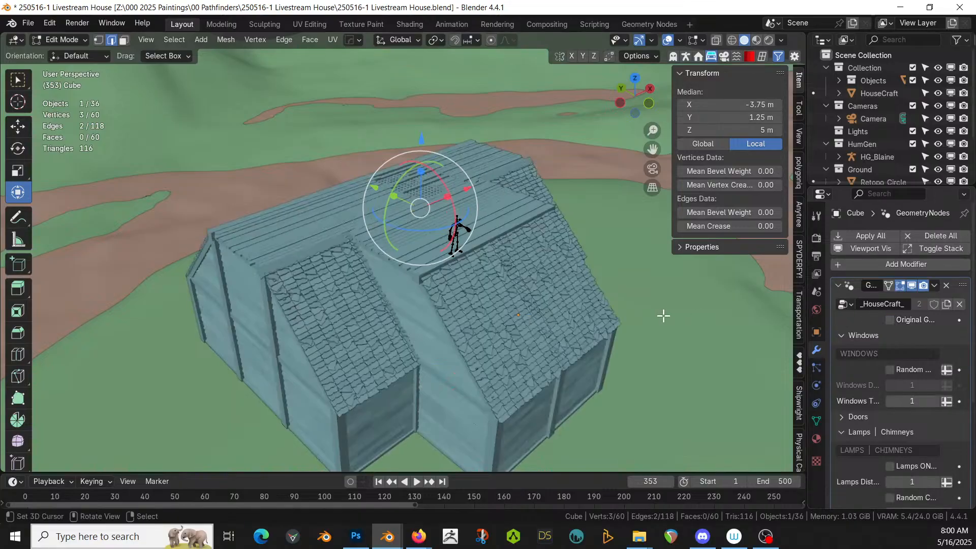
{"action": "middle_click_drag", "start_coordinate": [665, 316], "coordinate": [576, 281]}
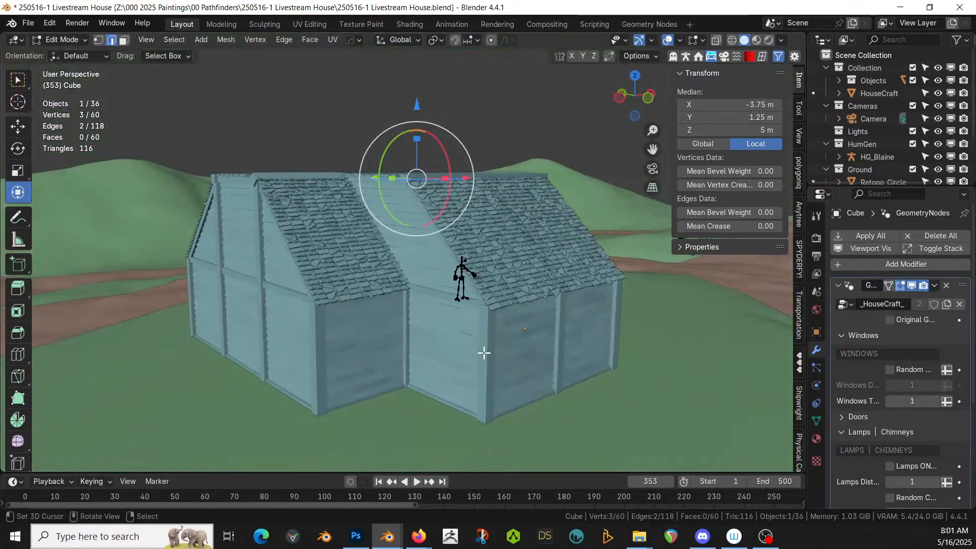
{"action": "left_click", "coordinate": [890, 320]}
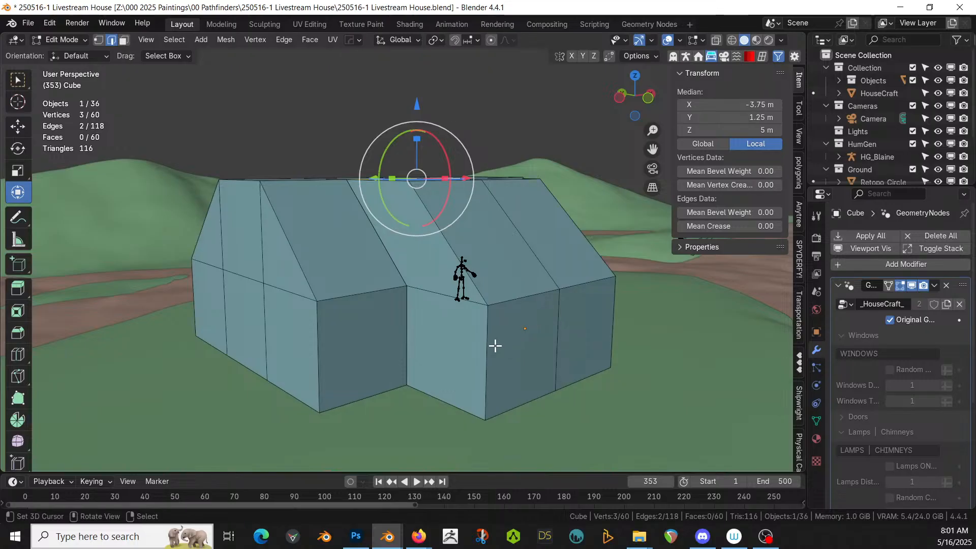
- Create a new base material on the house and return to Edit Mode with the extension's lower side wall face selected
{"action": "left_click", "coordinate": [442, 343]}
{"action": "key", "text": "3"}
{"action": "left_click", "coordinate": [457, 346]}
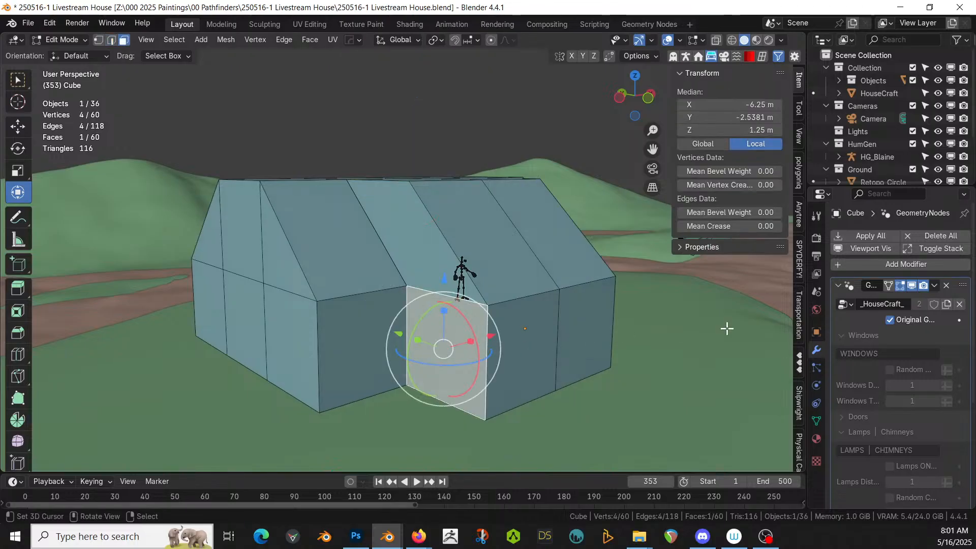
{"action": "key", "text": "Tab"}
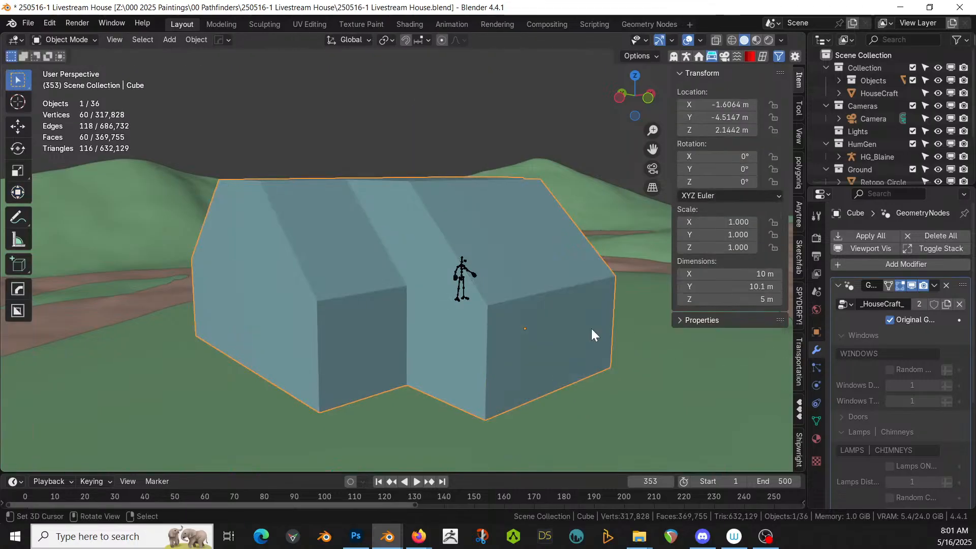
{"action": "left_click", "coordinate": [816, 438]}
{"action": "left_click", "coordinate": [913, 289]}
{"action": "key", "text": "Tab"}
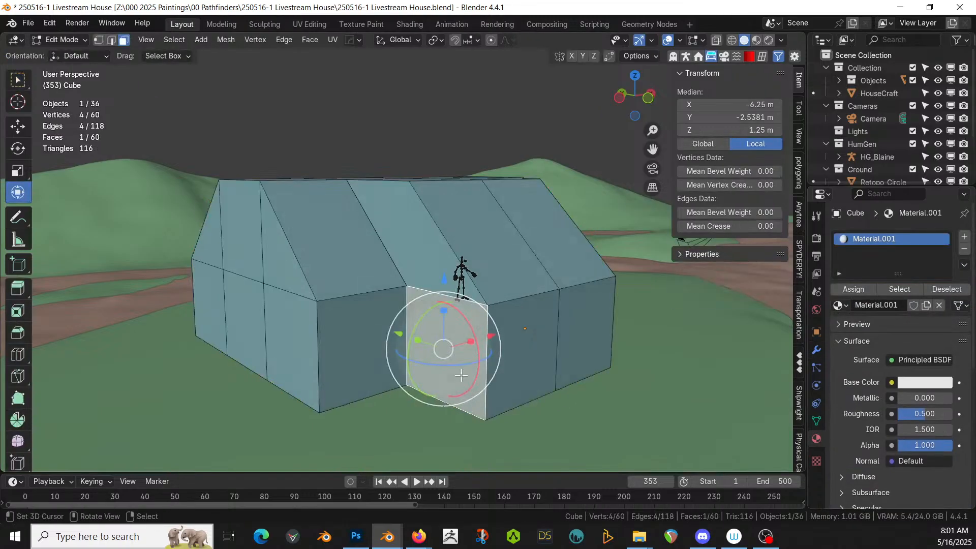
- Add the extension's other lower wall faces to the selection, add a second material slot with ID Blue (Porch), and return to the modifier settings
{"action": "left_click", "coordinate": [540, 357], "text": "shift"}
{"action": "left_click", "coordinate": [581, 336], "text": "shift"}
{"action": "middle_click_drag", "start_coordinate": [581, 335], "coordinate": [449, 359]}
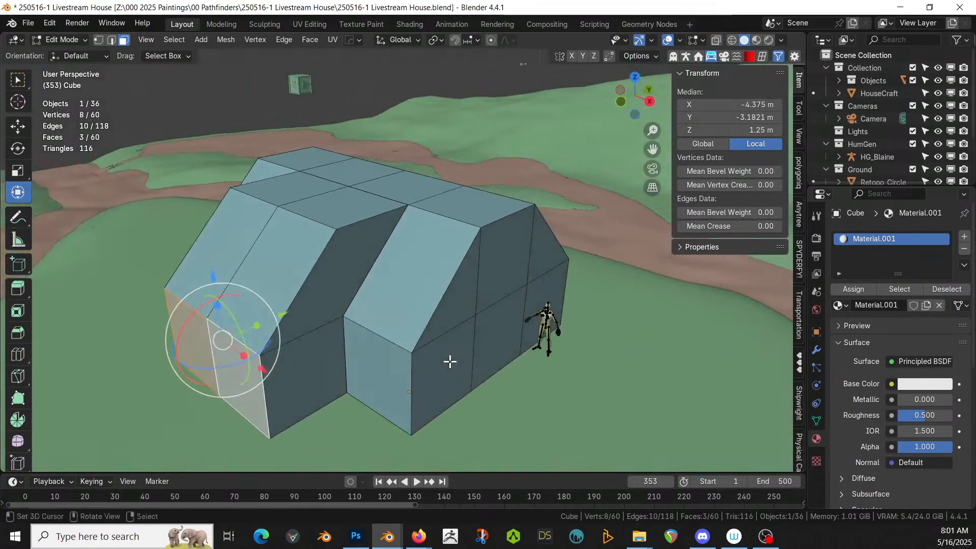
{"action": "left_click", "coordinate": [280, 391], "text": "shift"}
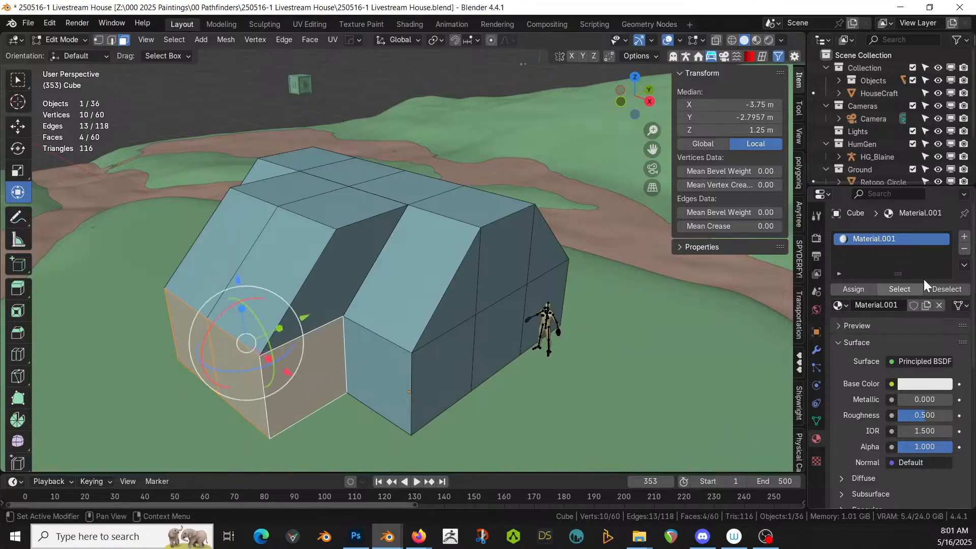
{"action": "left_click", "coordinate": [964, 238]}
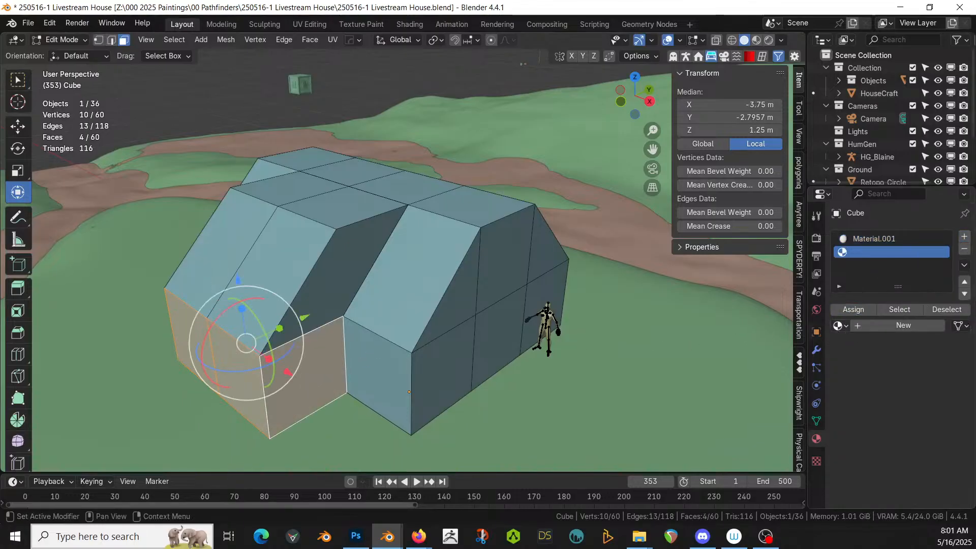
{"action": "left_click", "coordinate": [838, 325]}
{"action": "type", "text": "id"}
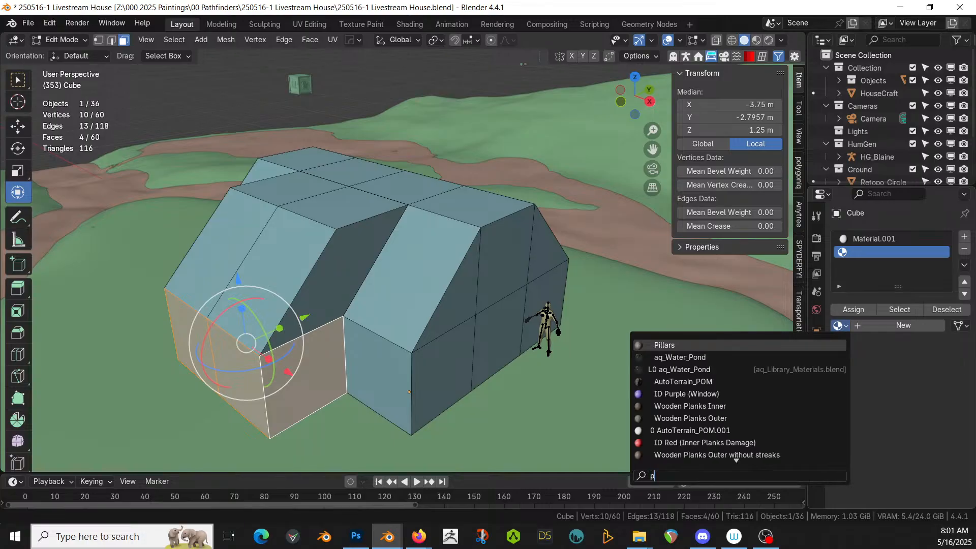
{"action": "key", "text": "Return"}
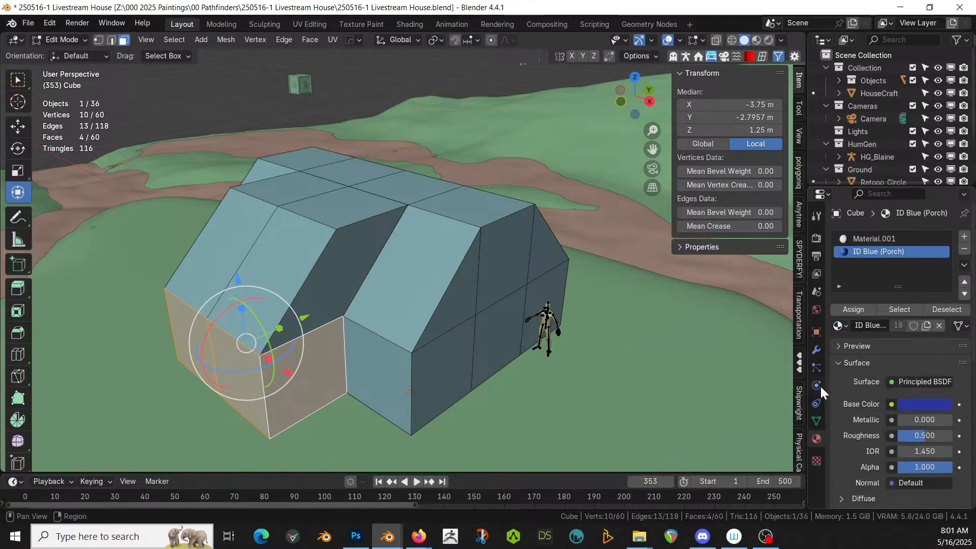
{"action": "left_click", "coordinate": [816, 349]}
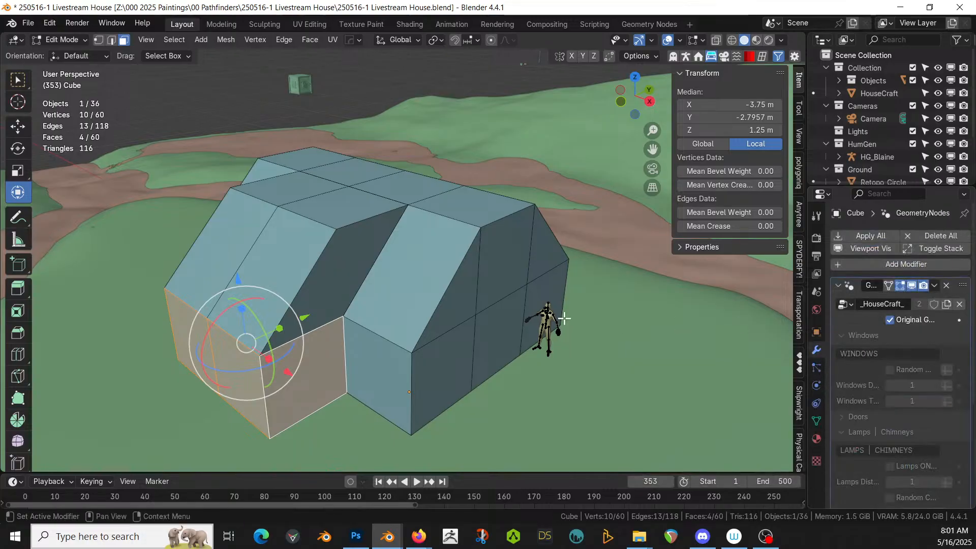
- Isolate the house in Local View and inspect the extension's underside with the original geometry display off, turning it back on
{"action": "left_click", "coordinate": [889, 320]}
{"action": "middle_click_drag", "start_coordinate": [435, 307], "coordinate": [473, 280]}
{"action": "key", "text": "KP_Divide"}
{"action": "key", "text": "Tab"}
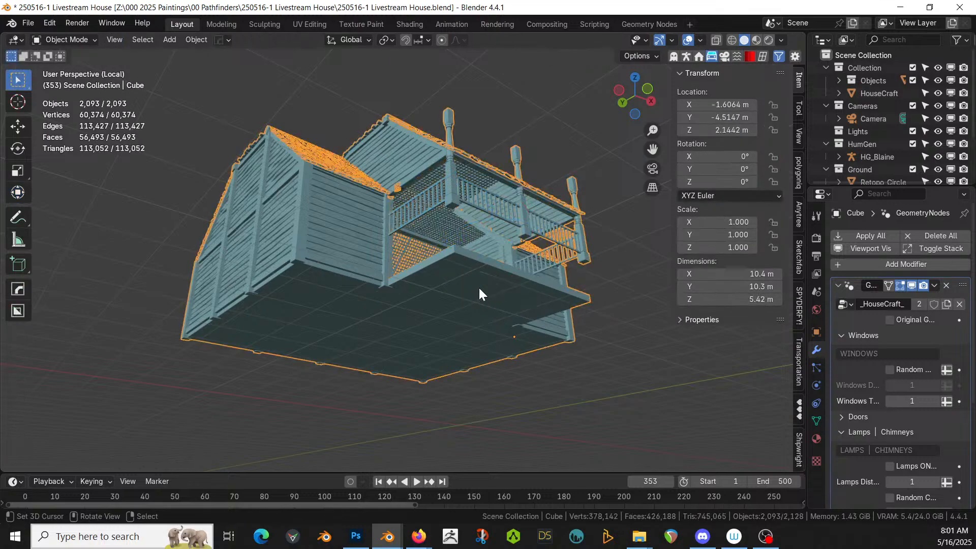
{"action": "left_click", "coordinate": [890, 320]}
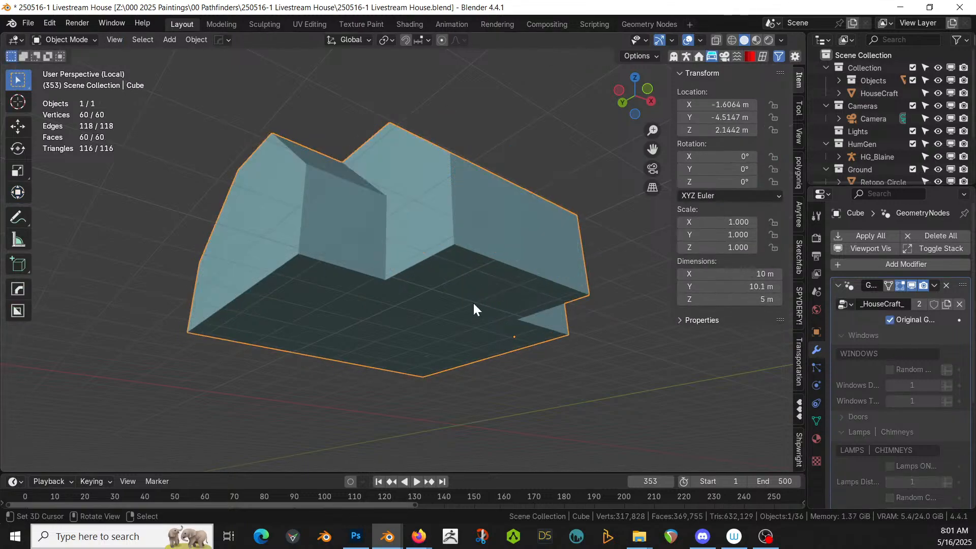
- Delete the two bottom faces of the extension in Edit Mode
{"action": "key", "text": "Tab"}
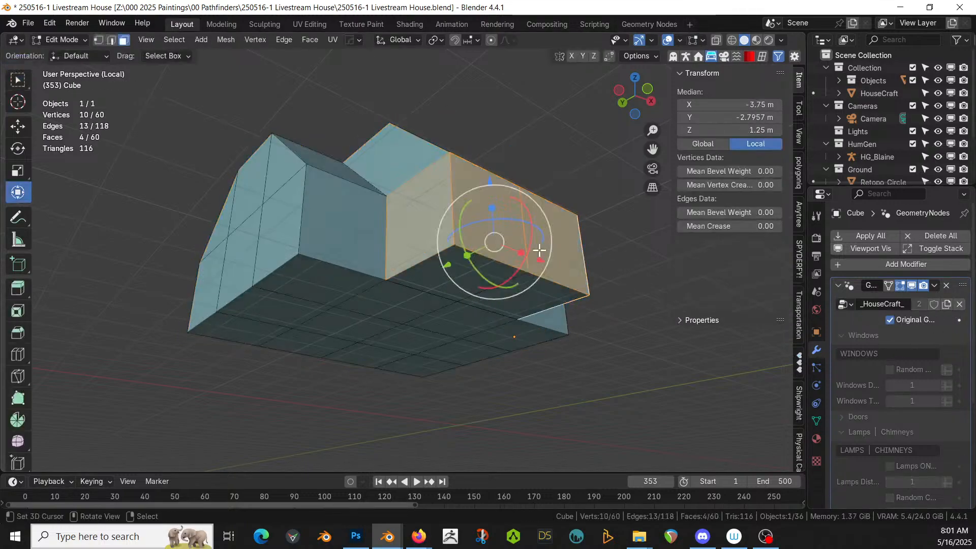
{"action": "right_click", "coordinate": [459, 277]}
{"action": "right_click", "coordinate": [521, 295], "text": "shift"}
{"action": "key", "text": "x"}
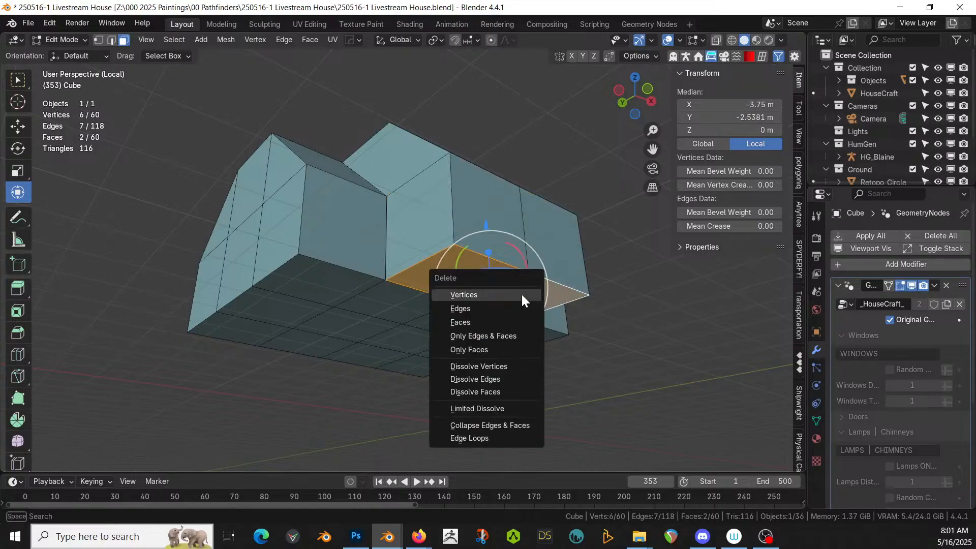
{"action": "left_click", "coordinate": [484, 320]}
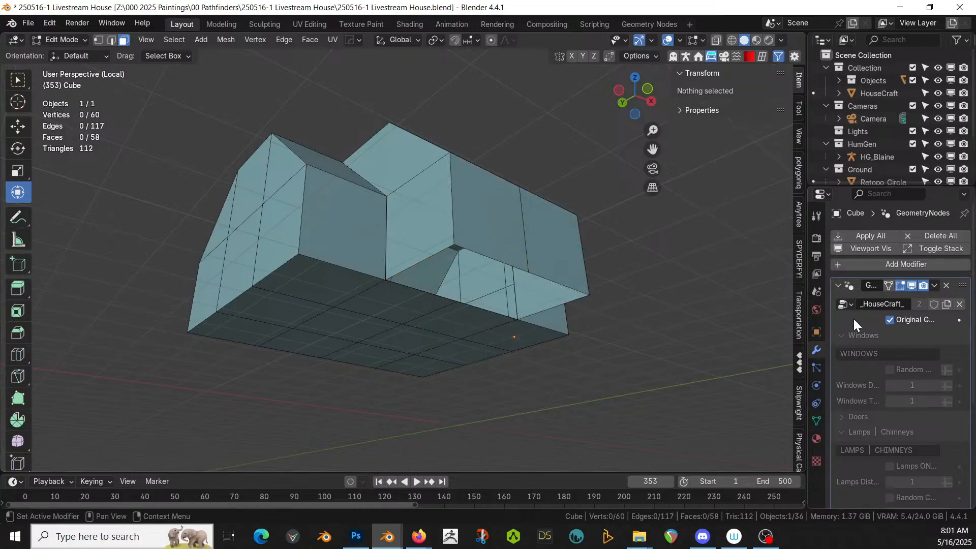
- Inspect the generated porch with the original geometry display off, turn it back on, and undo the bottom-face deletion
{"action": "left_click", "coordinate": [890, 320]}
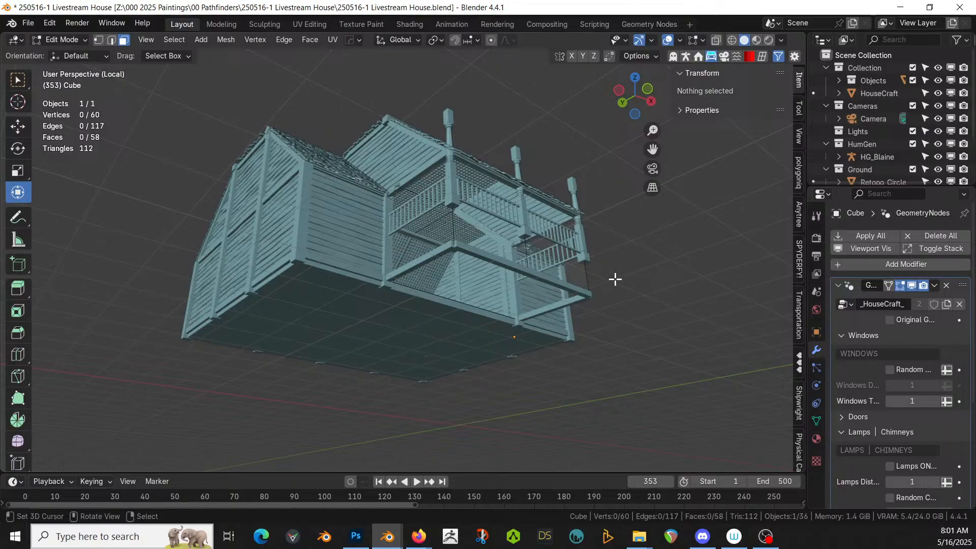
{"action": "middle_click_drag", "start_coordinate": [615, 279], "coordinate": [643, 339]}
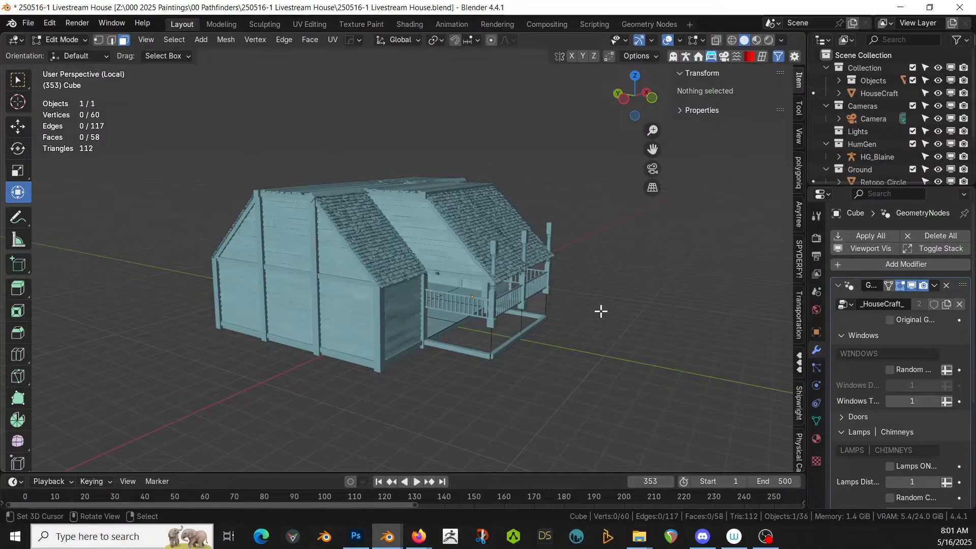
{"action": "middle_click_drag", "start_coordinate": [600, 310], "coordinate": [538, 310]}
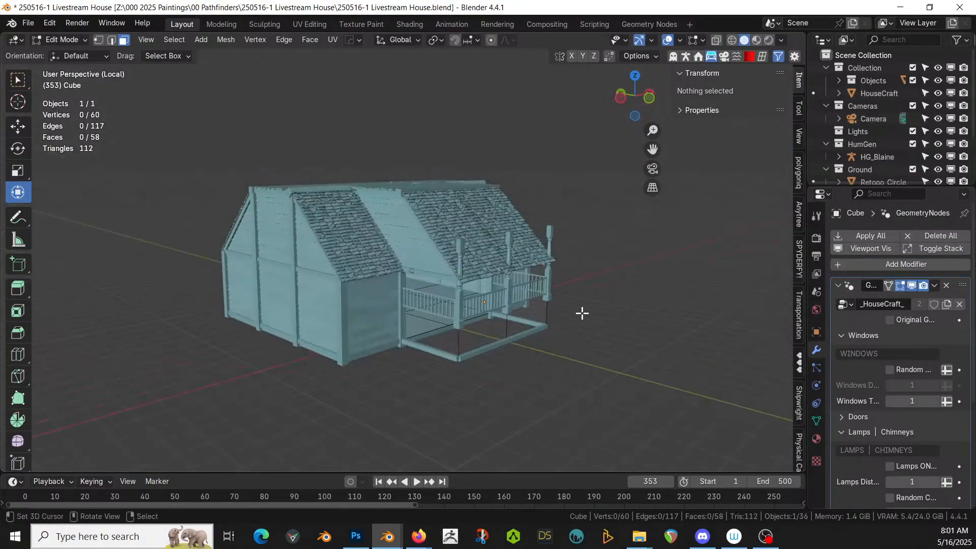
{"action": "left_click", "coordinate": [889, 319]}
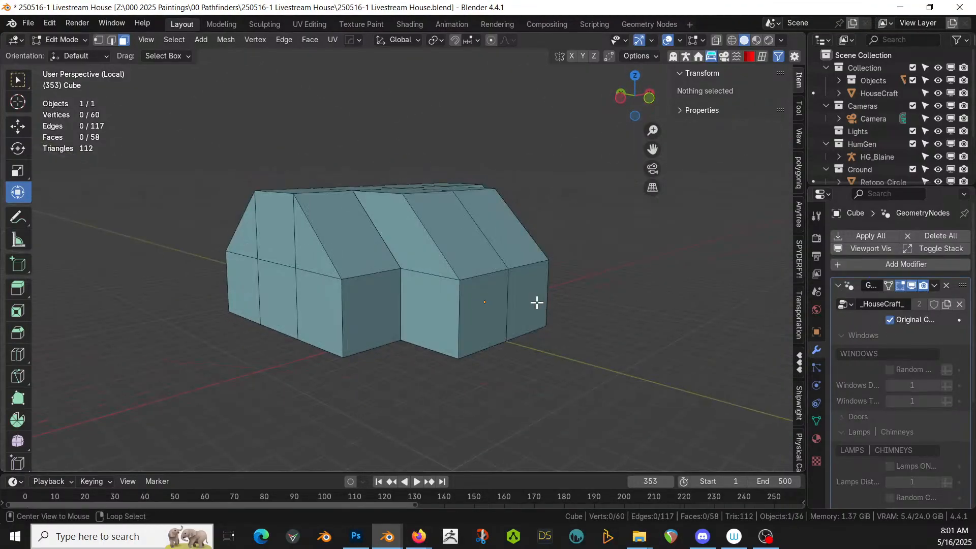
{"action": "middle_click_drag", "start_coordinate": [584, 322], "coordinate": [537, 336]}
{"action": "left_click", "coordinate": [594, 277]}
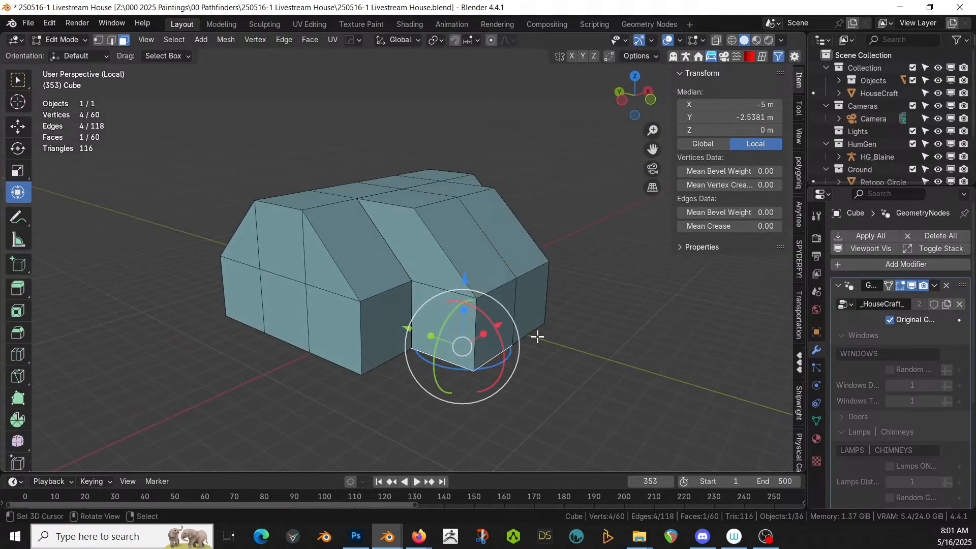
- Turn on the Face Orientation overlay from Object Mode and return to editing the house mesh
{"action": "key", "text": "v"}
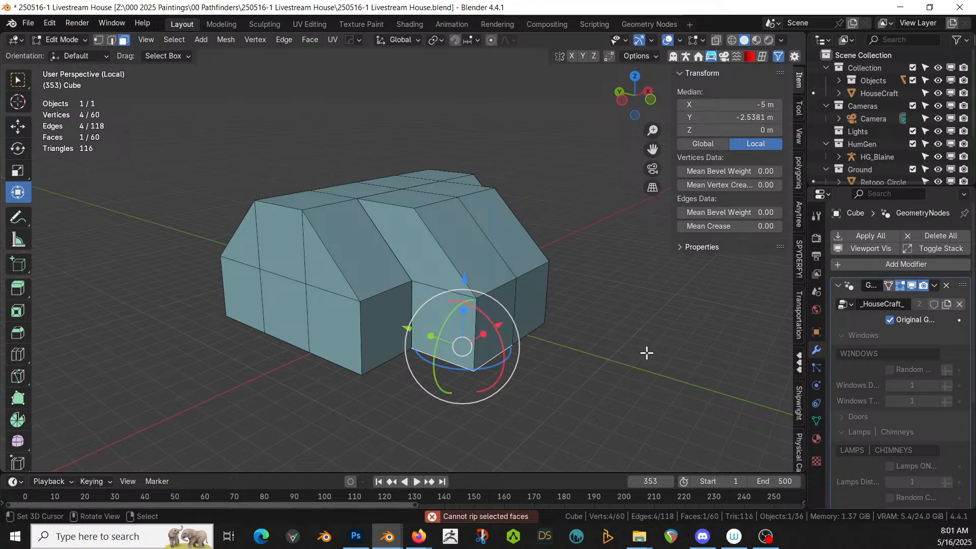
{"action": "key", "text": "Tab"}
{"action": "key", "text": "alt+v"}
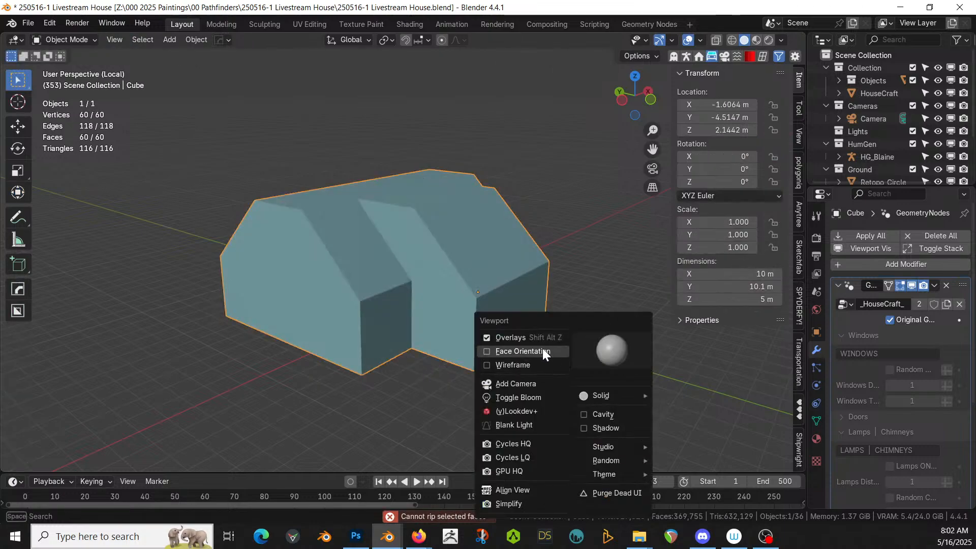
{"action": "key", "text": "Escape"}
{"action": "middle_click_drag", "start_coordinate": [521, 334], "coordinate": [502, 329]}
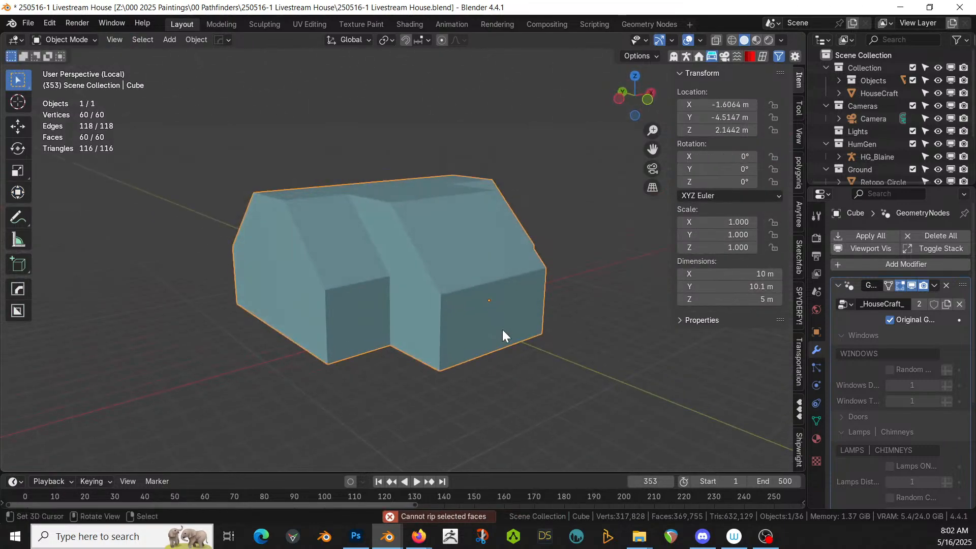
{"action": "key", "text": "Tab"}
- Recalculate the normals of the extension's roof, upper side and bottom faces with the Inside option on, leaving the lower walls out
{"action": "left_click", "coordinate": [446, 257]}
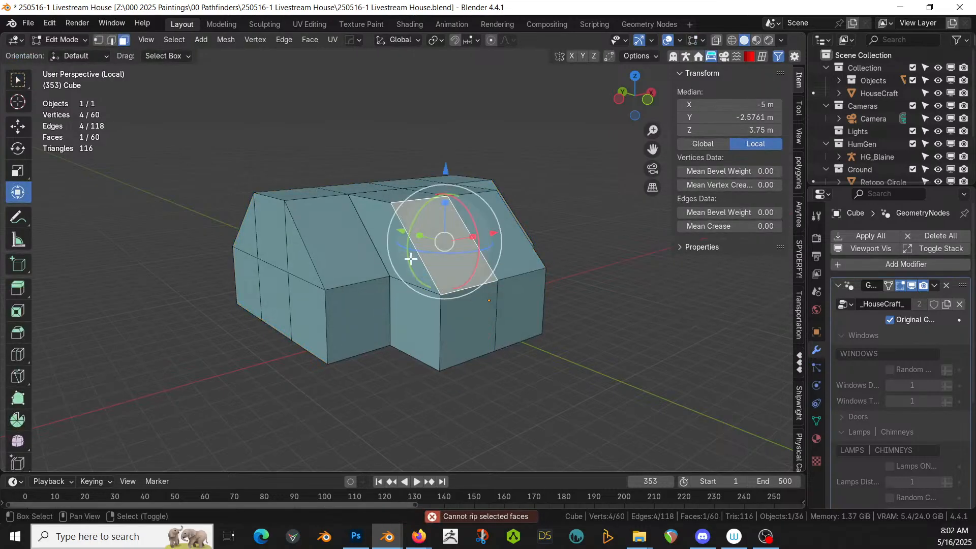
{"action": "left_click", "coordinate": [419, 281], "text": "alt+shift"}
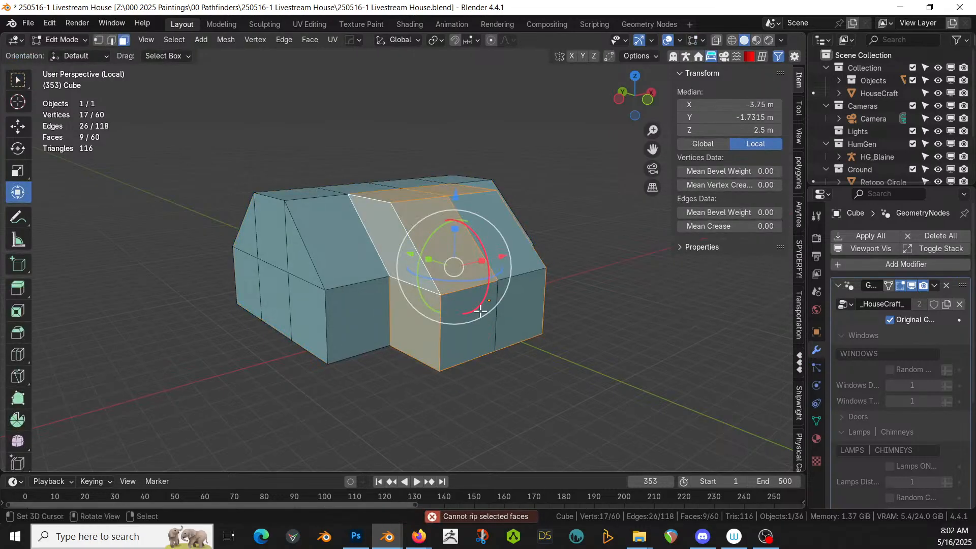
{"action": "middle_click_drag", "start_coordinate": [479, 308], "coordinate": [460, 323]}
{"action": "left_click", "coordinate": [473, 272], "text": "shift"}
{"action": "left_click", "coordinate": [450, 344], "text": "shift"}
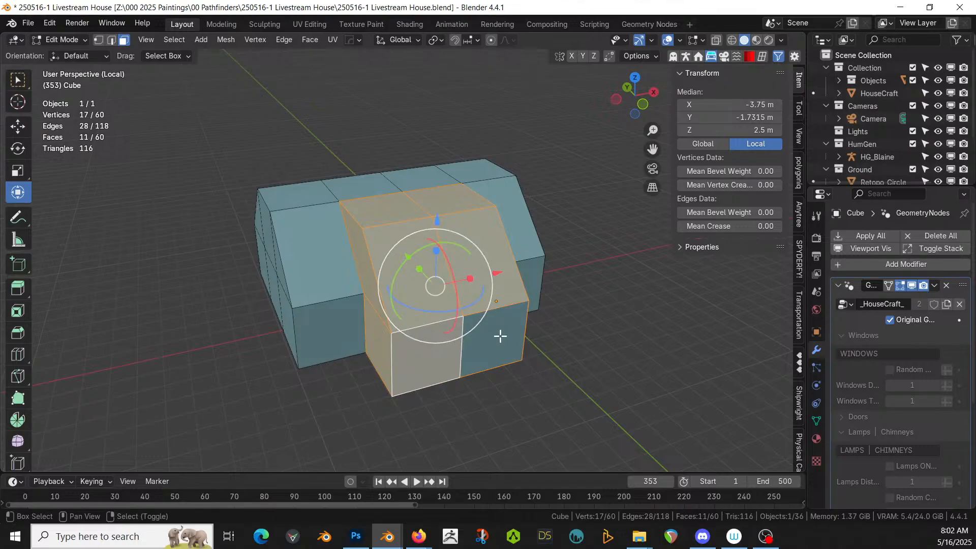
{"action": "left_click", "coordinate": [425, 341], "text": "shift"}
{"action": "left_click", "coordinate": [384, 345], "text": "shift"}
{"action": "middle_click_drag", "start_coordinate": [438, 337], "coordinate": [392, 340]}
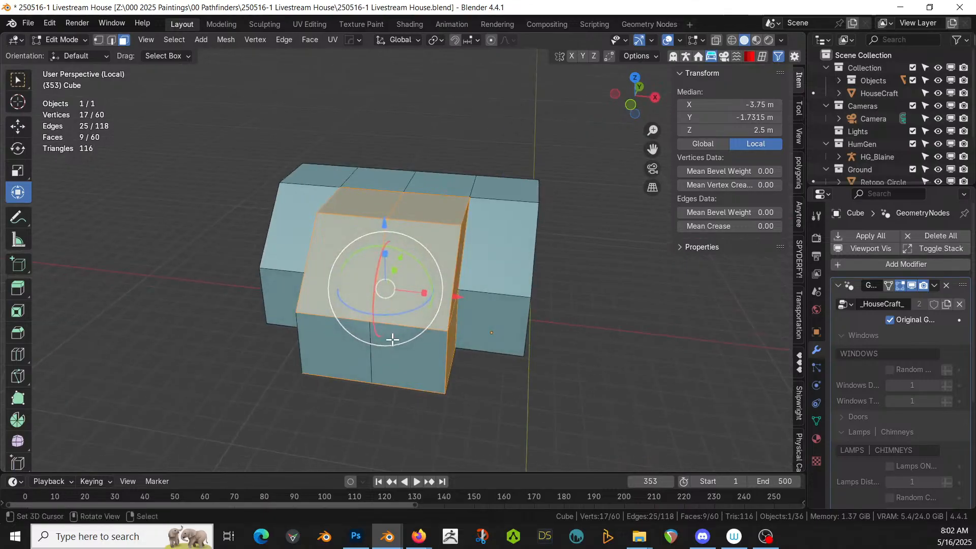
{"action": "mouse_move", "coordinate": [451, 342]}
{"action": "middle_mouse_down"}
{"action": "mouse_move", "coordinate": [403, 340]}
{"action": "mouse_move", "coordinate": [449, 332]}
{"action": "middle_mouse_up"}
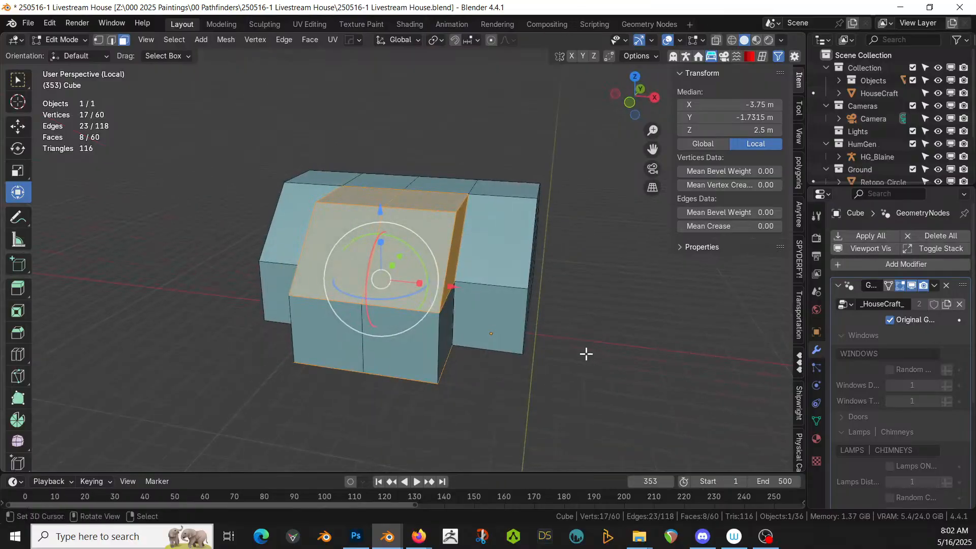
{"action": "key", "text": "shift+n"}
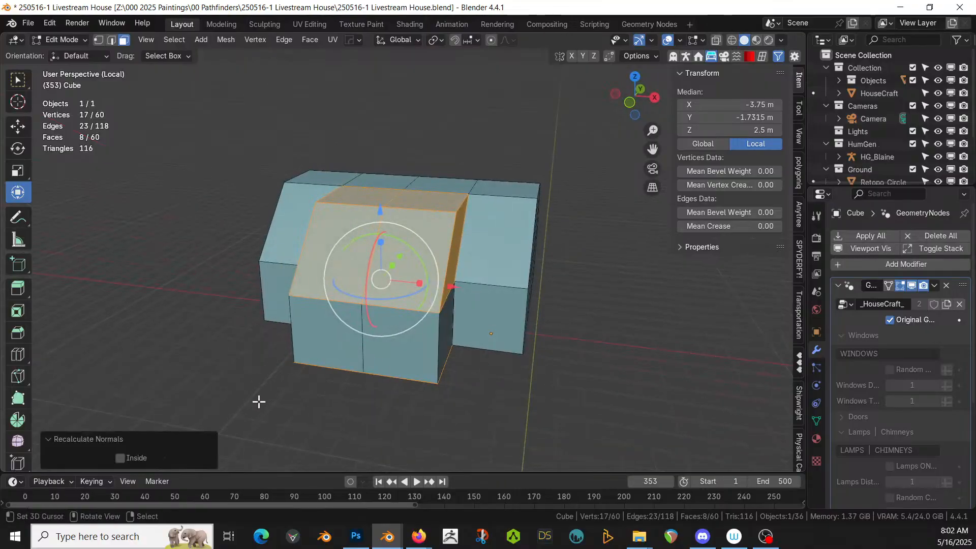
{"action": "left_click", "coordinate": [120, 458]}
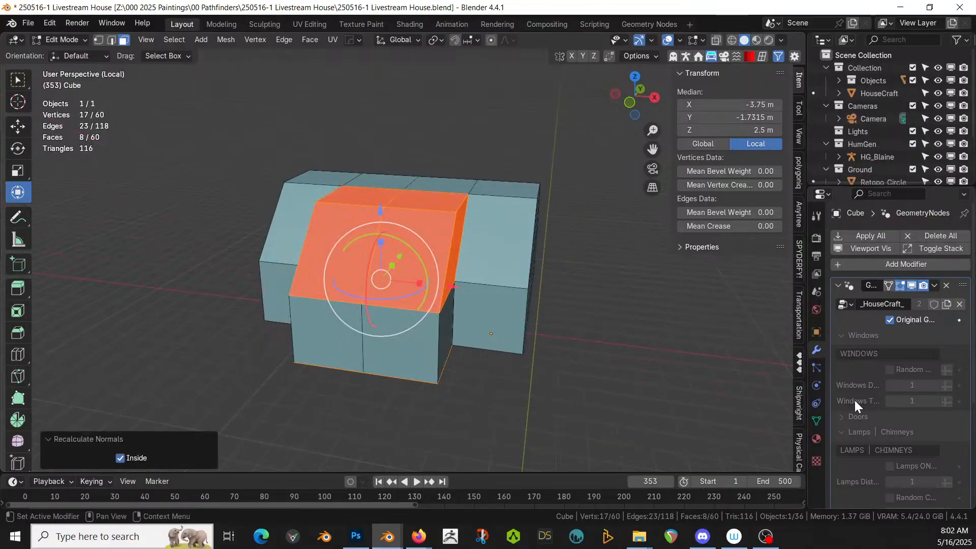
- Turn off the original geometry display and inspect the generated roof and porch
{"action": "left_click", "coordinate": [889, 319]}
{"action": "middle_click_drag", "start_coordinate": [513, 326], "coordinate": [579, 323]}
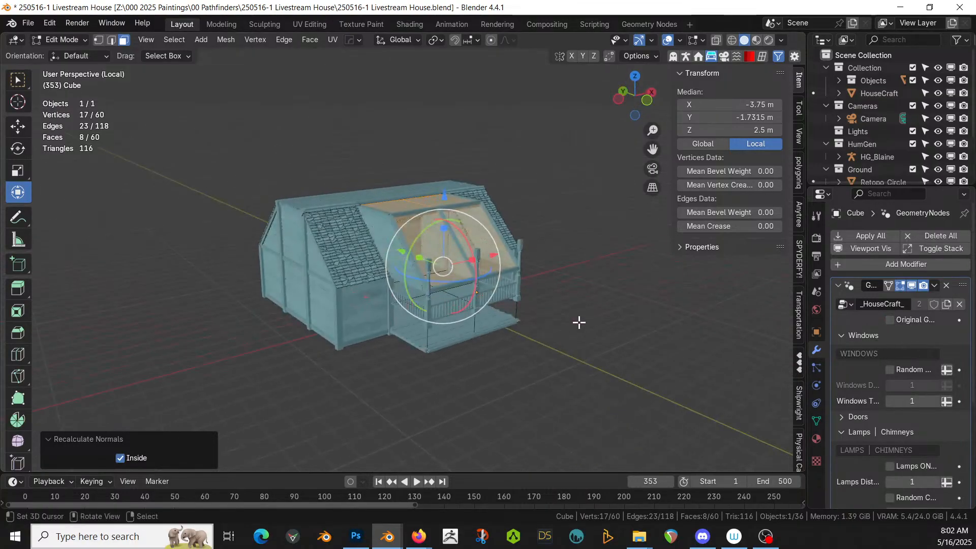
{"action": "key", "text": "Tab"}
{"action": "key", "text": "Tab"}
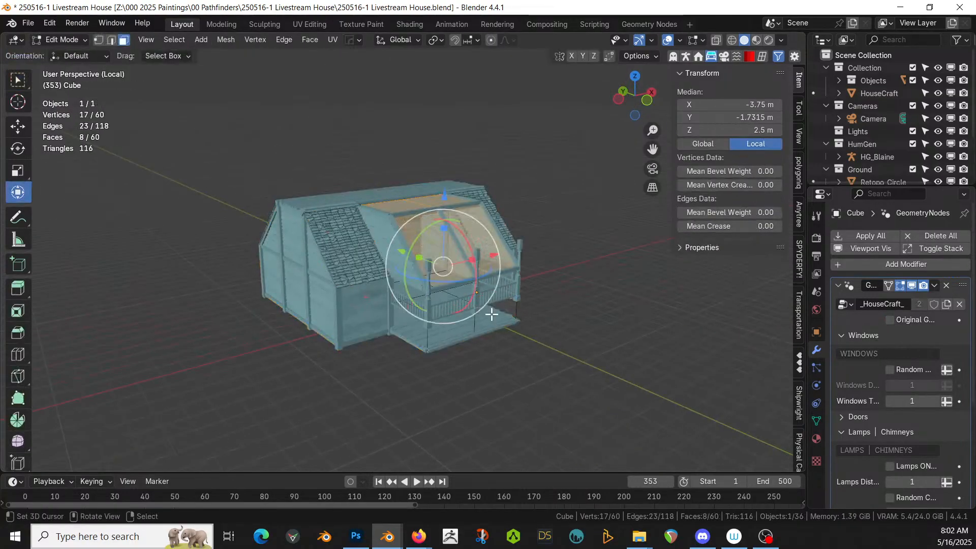
- Recalculate the normals of the extension's two roof-slope faces and two roof-top faces to point outward
{"action": "right_click", "coordinate": [436, 254]}
{"action": "right_click", "coordinate": [484, 240], "text": "shift"}
{"action": "middle_click_drag", "start_coordinate": [485, 240], "coordinate": [522, 301]}
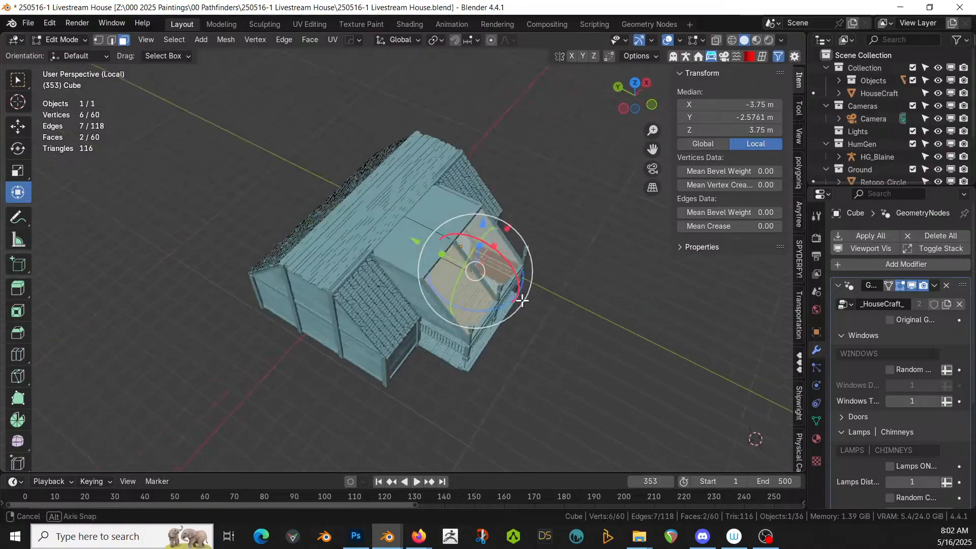
{"action": "right_click", "coordinate": [443, 216], "text": "shift"}
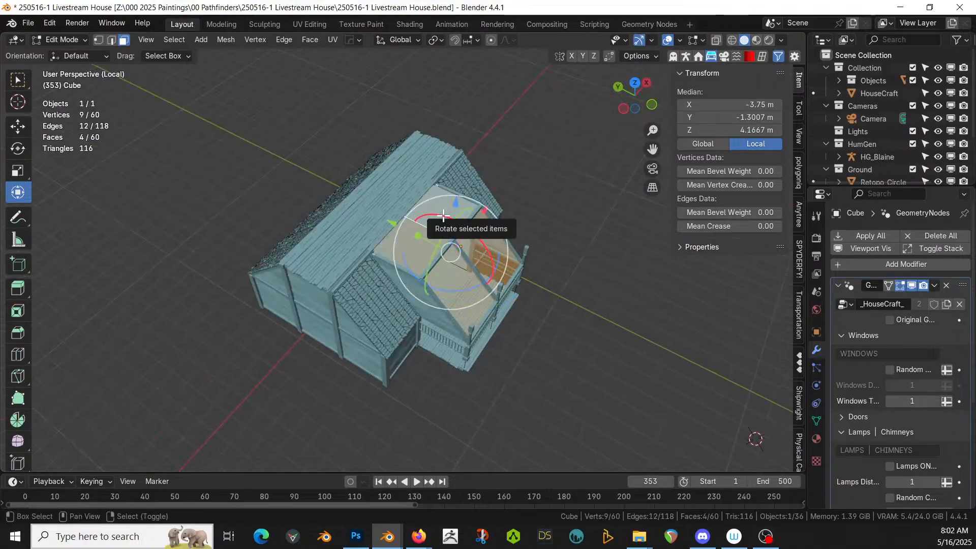
{"action": "key", "text": "shift+n"}
- Recalculate the normals of the extension's two bottom faces with the Inside option on
{"action": "middle_click_drag", "start_coordinate": [442, 216], "coordinate": [510, 174]}
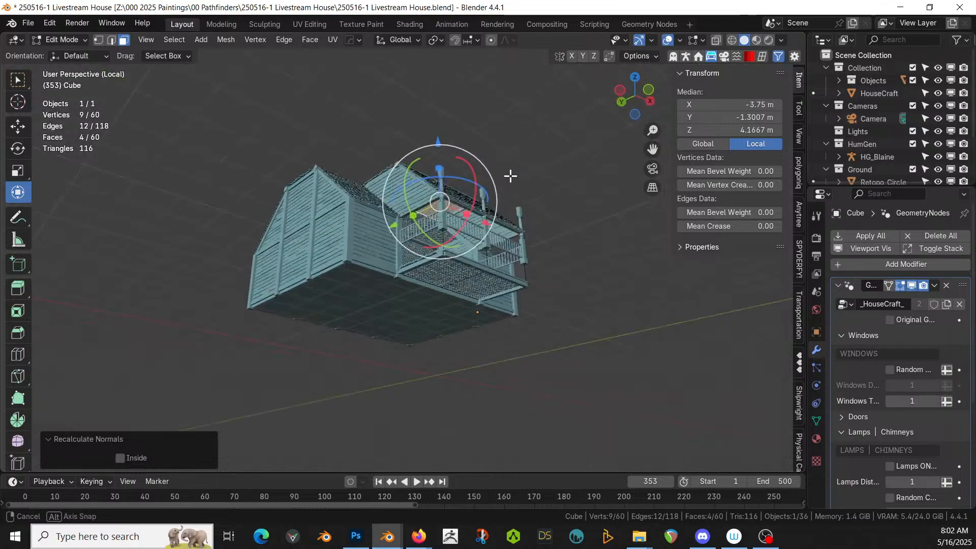
{"action": "right_click", "coordinate": [457, 260]}
{"action": "right_click", "coordinate": [513, 285], "text": "shift"}
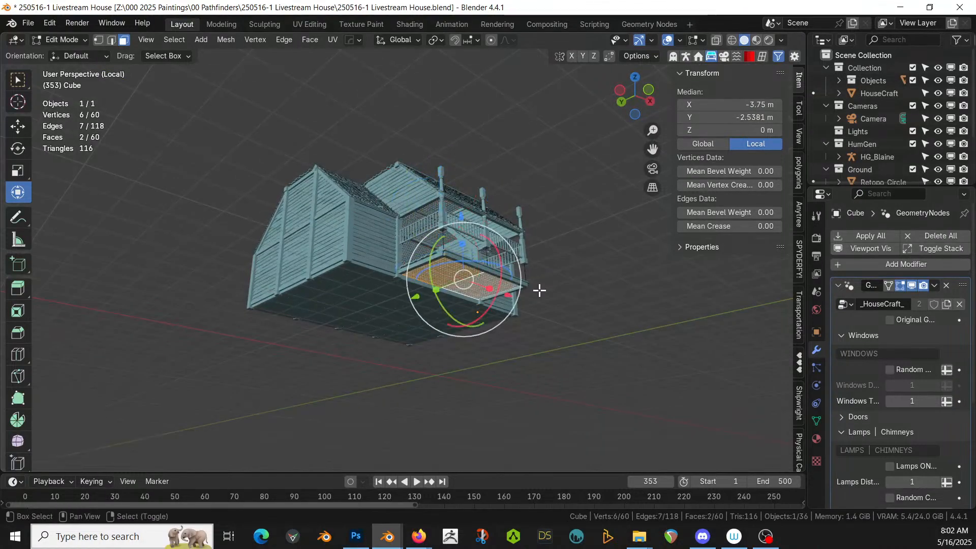
{"action": "middle_click_drag", "start_coordinate": [539, 290], "coordinate": [519, 361]}
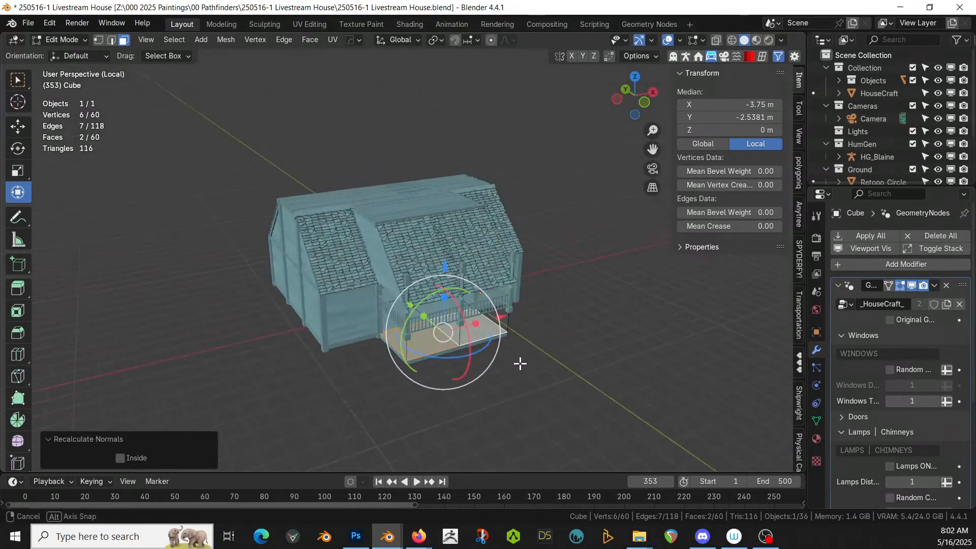
{"action": "left_click", "coordinate": [120, 458]}
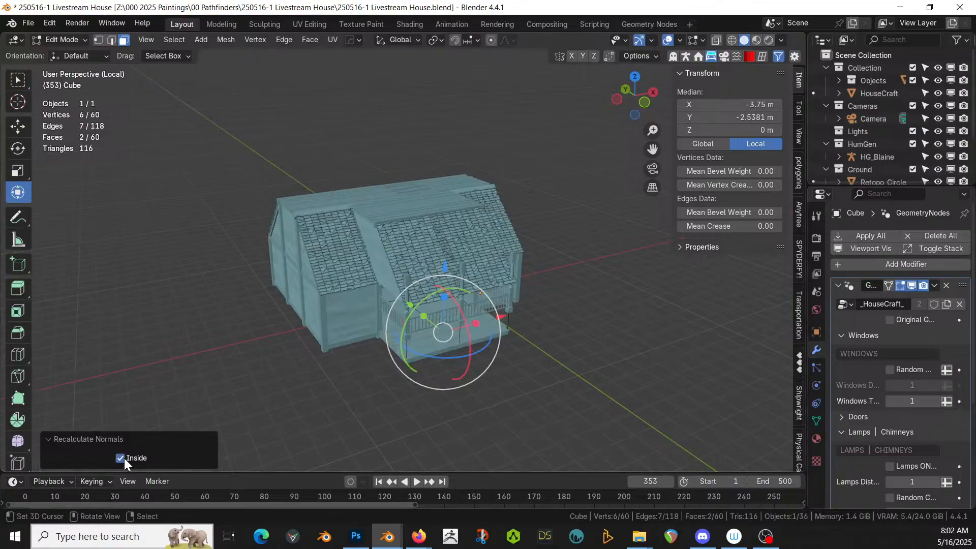
- Turn the original geometry display back on and recalculate the normals of the extension's two upper side faces to point outward
{"action": "mouse_move", "coordinate": [497, 383]}
{"action": "middle_mouse_down"}
{"action": "mouse_move", "coordinate": [533, 358]}
{"action": "mouse_move", "coordinate": [413, 316]}
{"action": "mouse_move", "coordinate": [315, 313]}
{"action": "mouse_move", "coordinate": [322, 296]}
{"action": "mouse_move", "coordinate": [331, 320]}
{"action": "middle_mouse_up"}
{"action": "scroll", "coordinate": [533, 357], "scroll_direction": "up", "scroll_amount": 3}
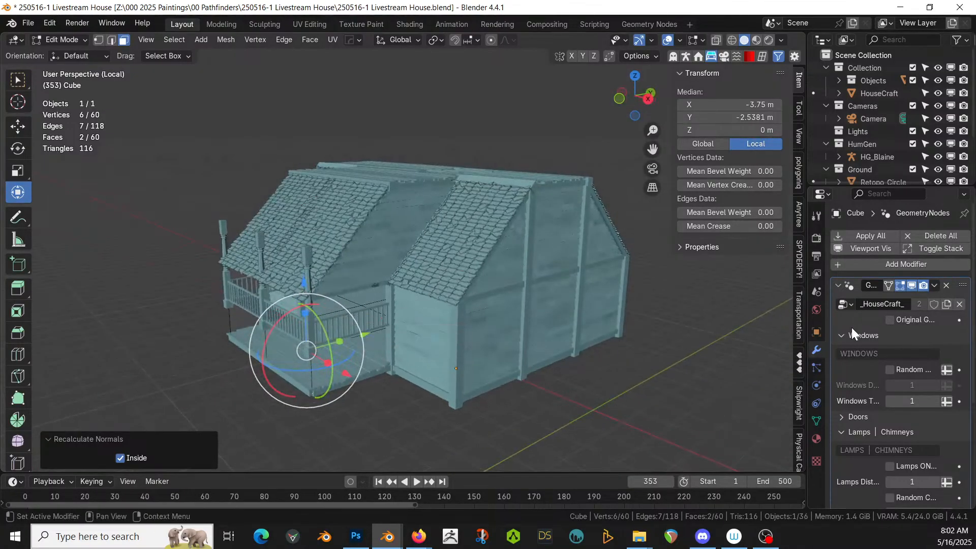
{"action": "left_click", "coordinate": [890, 319]}
{"action": "middle_click_drag", "start_coordinate": [389, 307], "coordinate": [584, 290]}
{"action": "left_click", "coordinate": [474, 272]}
{"action": "middle_click_drag", "start_coordinate": [475, 273], "coordinate": [403, 290]}
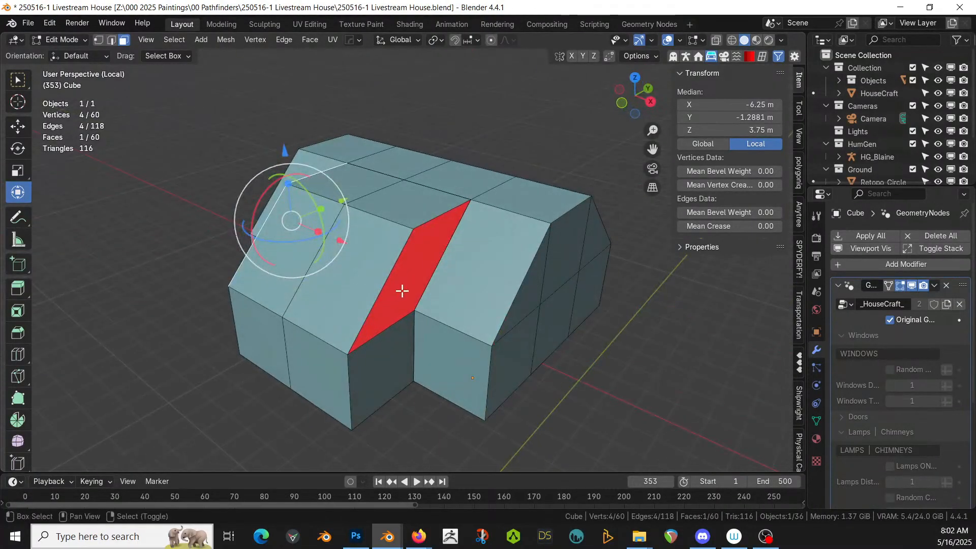
{"action": "left_click", "coordinate": [423, 287], "text": "shift"}
{"action": "key", "text": "shift+n"}
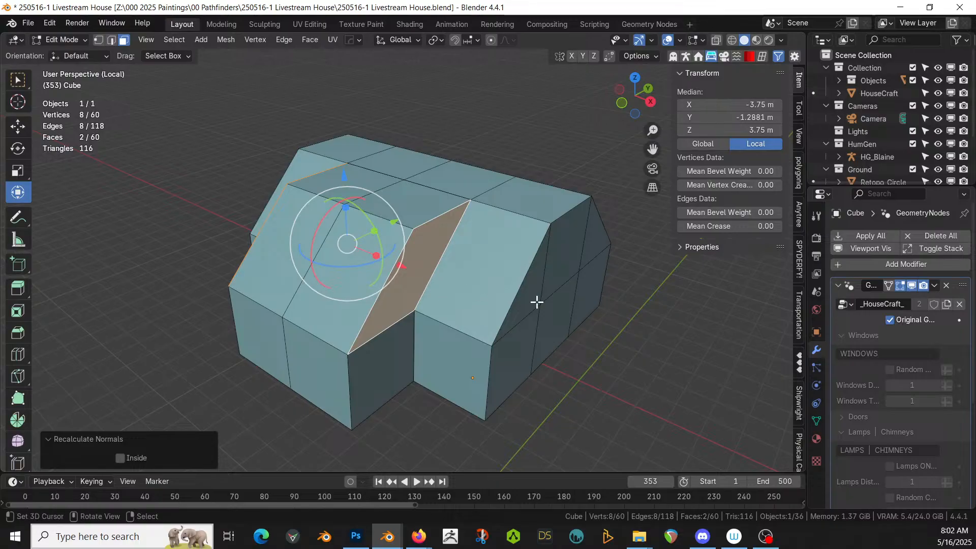
- Delete the extension's six upper faces: the two roof slopes, the two roof tops and the two upper sides
{"action": "middle_click_drag", "start_coordinate": [468, 345], "coordinate": [605, 338]}
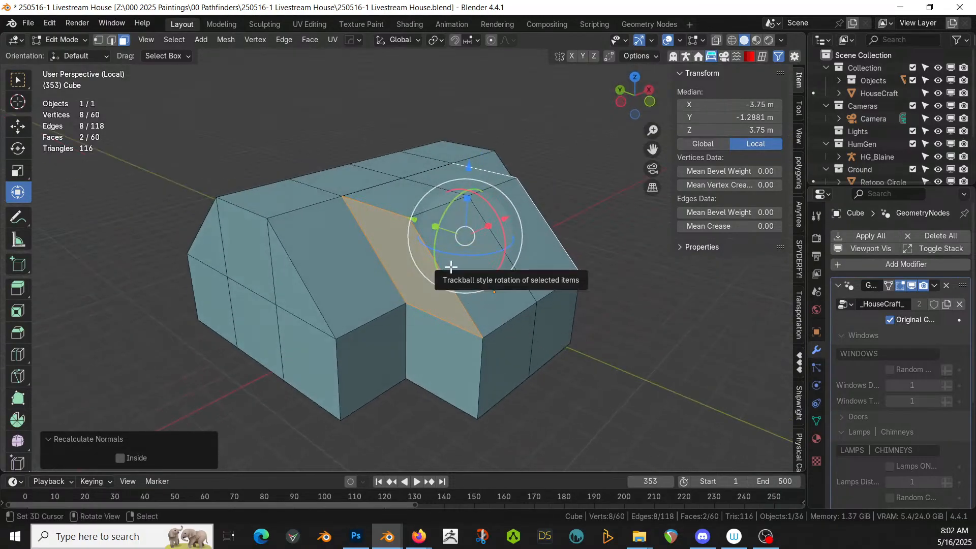
{"action": "left_click", "coordinate": [464, 276], "text": "shift"}
{"action": "left_click", "coordinate": [529, 247], "text": "shift"}
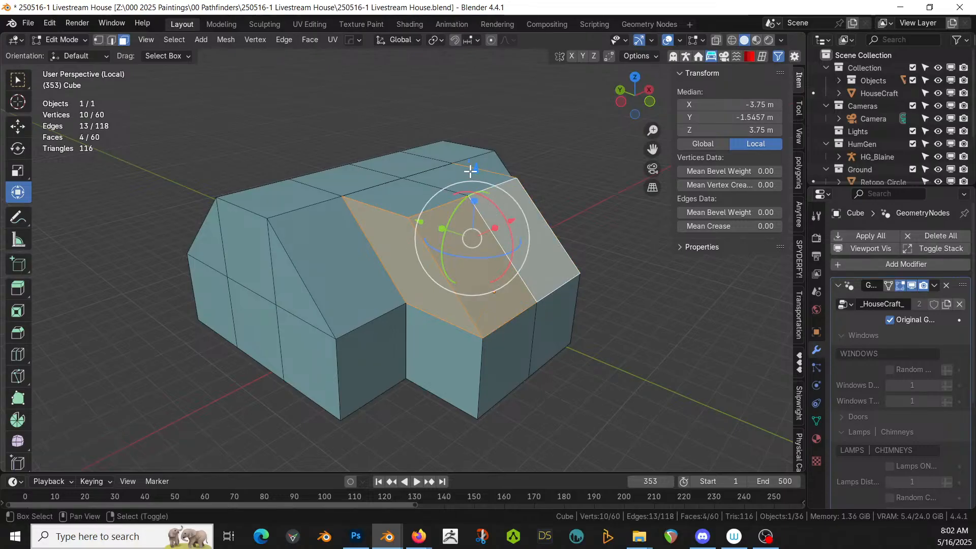
{"action": "left_click", "coordinate": [470, 171], "text": "shift"}
{"action": "left_click", "coordinate": [408, 218], "text": "shift"}
{"action": "left_click", "coordinate": [408, 200], "text": "shift"}
{"action": "left_click", "coordinate": [402, 253], "text": "shift"}
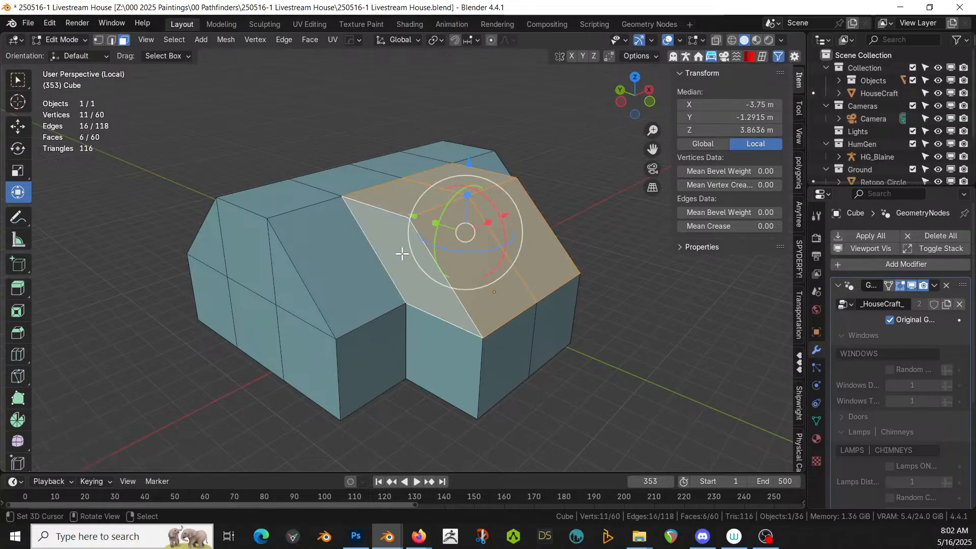
{"action": "key", "text": "x"}
{"action": "left_click", "coordinate": [393, 257]}
{"action": "middle_click_drag", "start_coordinate": [392, 257], "coordinate": [462, 308]}
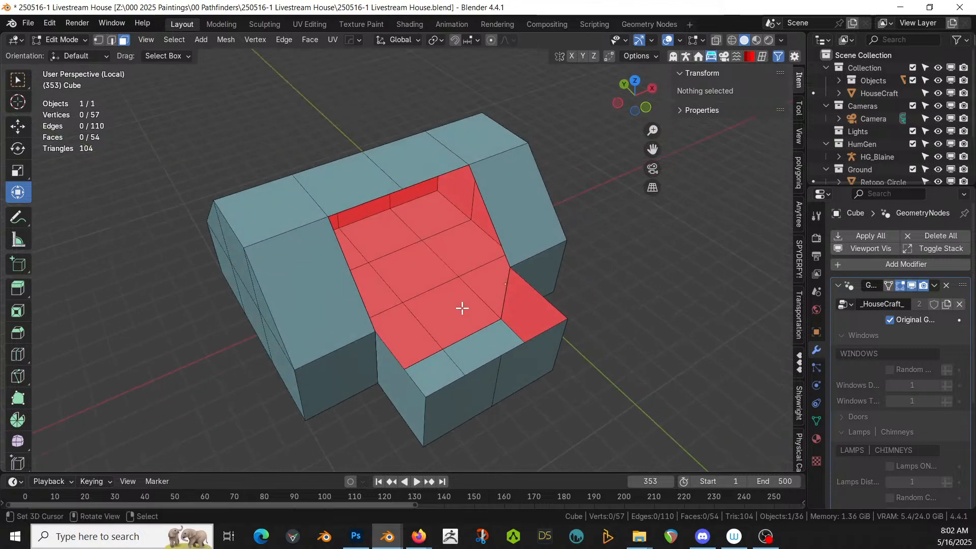
- Fill the roof opening above the extension with a face between its two slanted side edges
{"action": "left_click", "coordinate": [341, 281]}
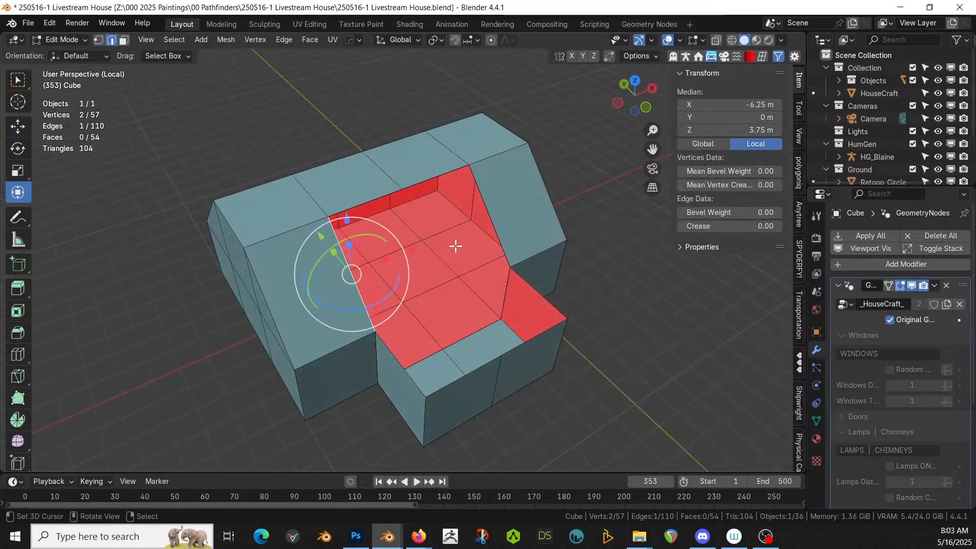
{"action": "left_click", "coordinate": [489, 204], "text": "shift"}
{"action": "key", "text": "f"}
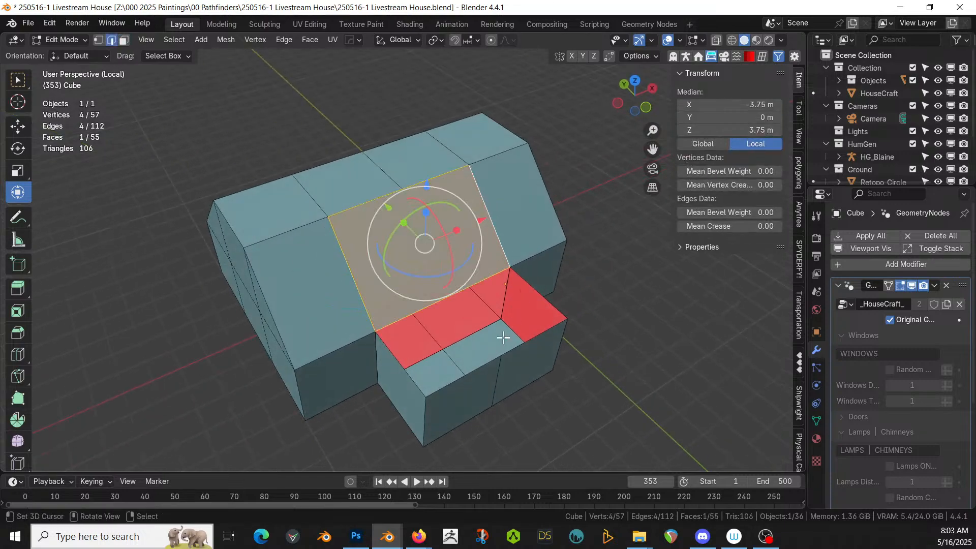
- Hide the original geometry and examine the generated house with the closed roof slope in Object Mode
{"action": "left_click", "coordinate": [888, 319]}
{"action": "middle_click_drag", "start_coordinate": [623, 362], "coordinate": [547, 372]}
{"action": "key", "text": "Tab"}
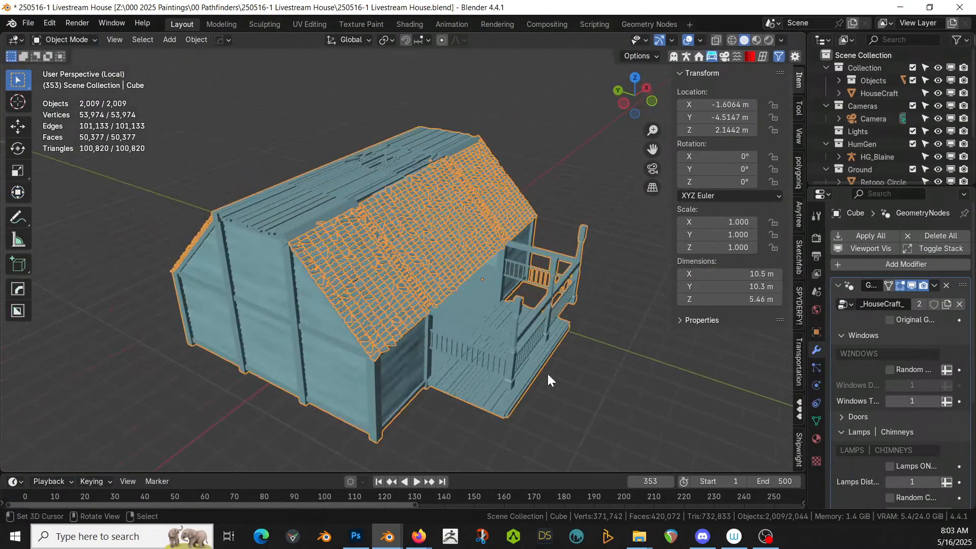
{"action": "key", "text": "Tab"}
- Show the original geometry again and recalculate the normals of the extension's two bottom faces with the Inside option off
{"action": "left_click", "coordinate": [889, 320]}
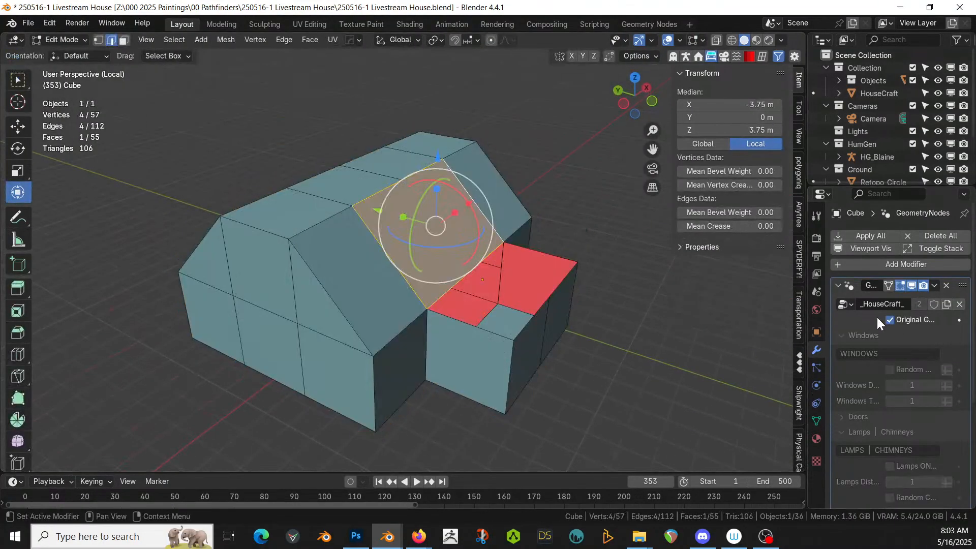
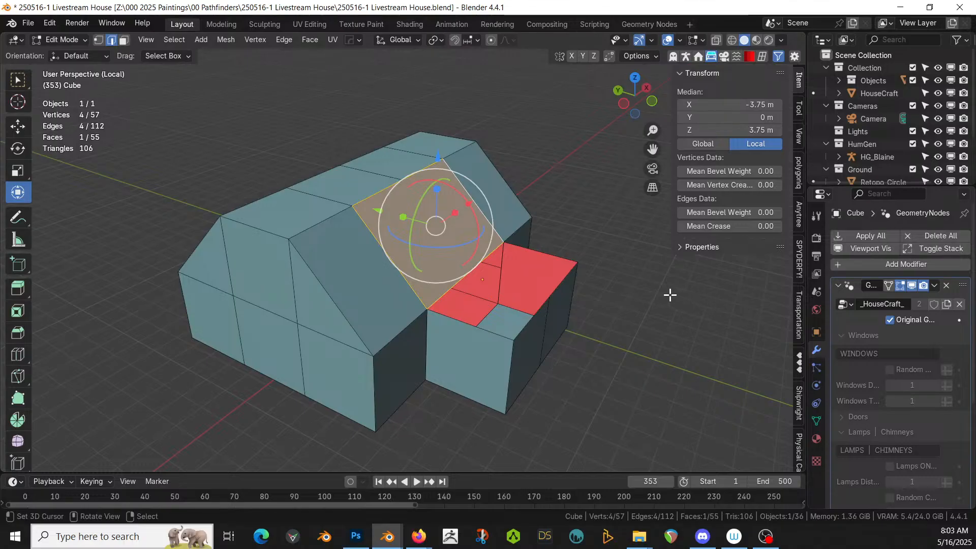
{"action": "middle_click_drag", "start_coordinate": [593, 335], "coordinate": [533, 303]}
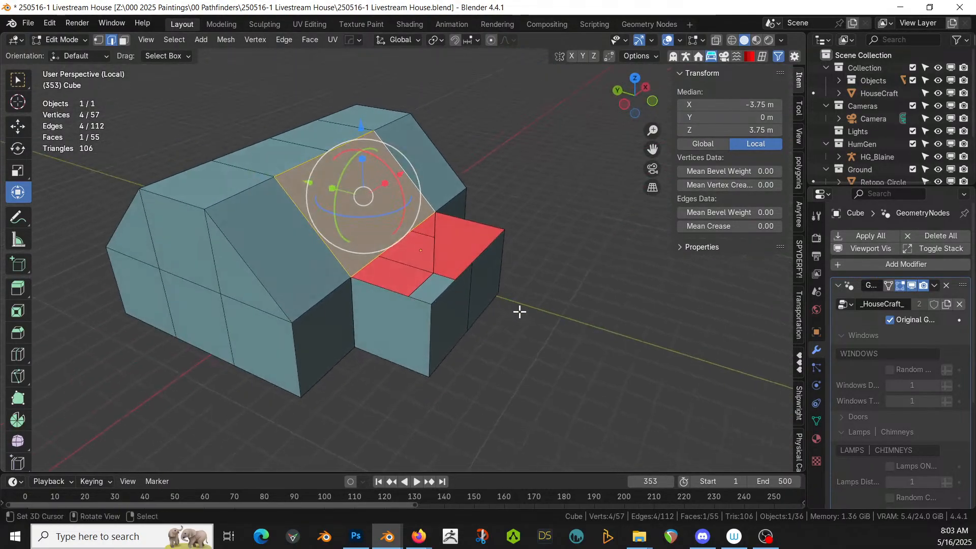
{"action": "right_click", "coordinate": [404, 319]}
{"action": "right_click", "coordinate": [410, 317]}
{"action": "key", "text": "3"}
{"action": "right_click", "coordinate": [412, 317]}
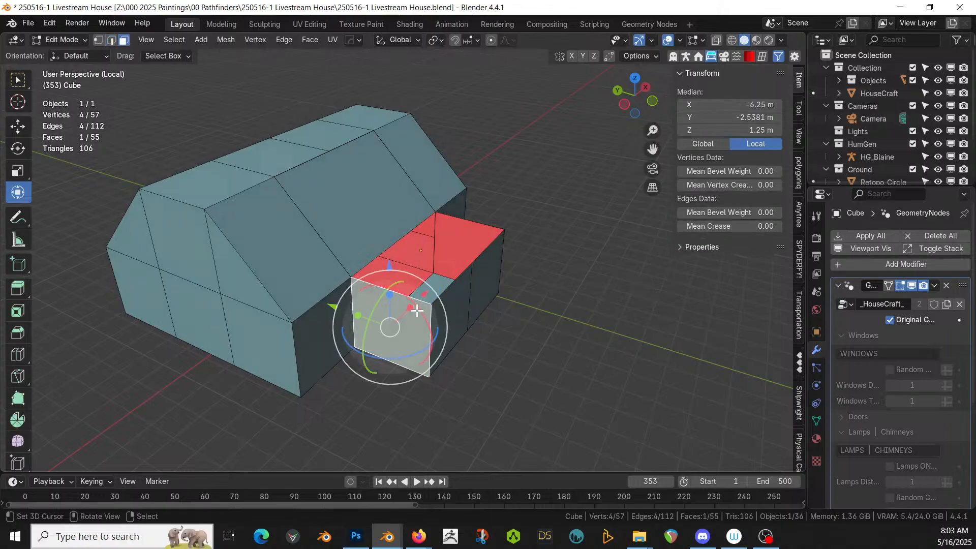
{"action": "middle_click_drag", "start_coordinate": [458, 271], "coordinate": [457, 318]}
{"action": "right_click", "coordinate": [439, 289]}
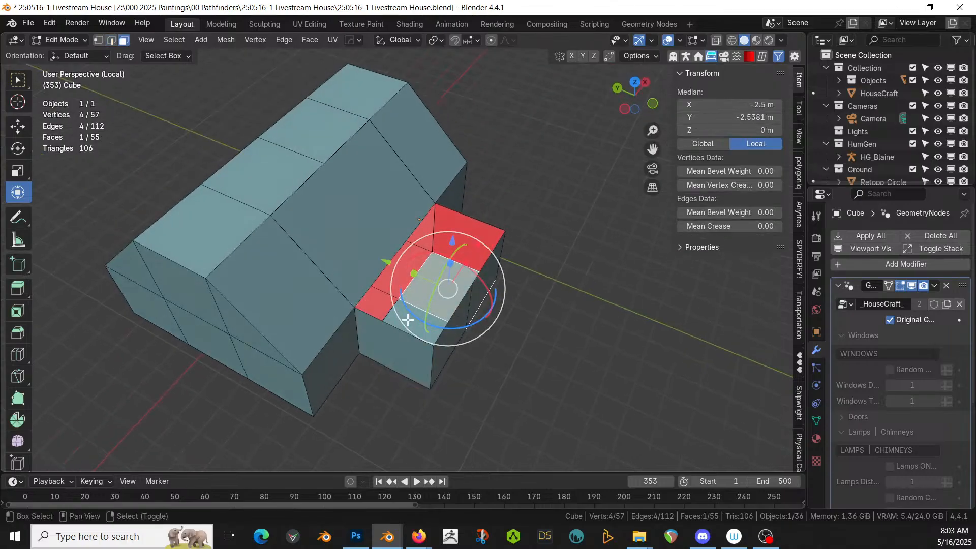
{"action": "right_click", "coordinate": [407, 322], "text": "shift"}
{"action": "key", "text": "shift+n"}
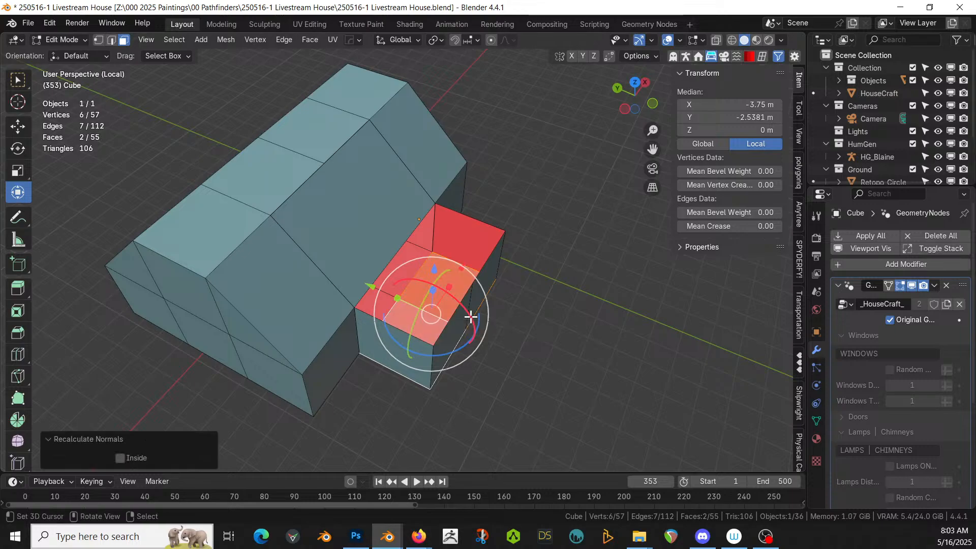
- Hide the original geometry and examine the generated porch from the side and from below
{"action": "left_click", "coordinate": [890, 319]}
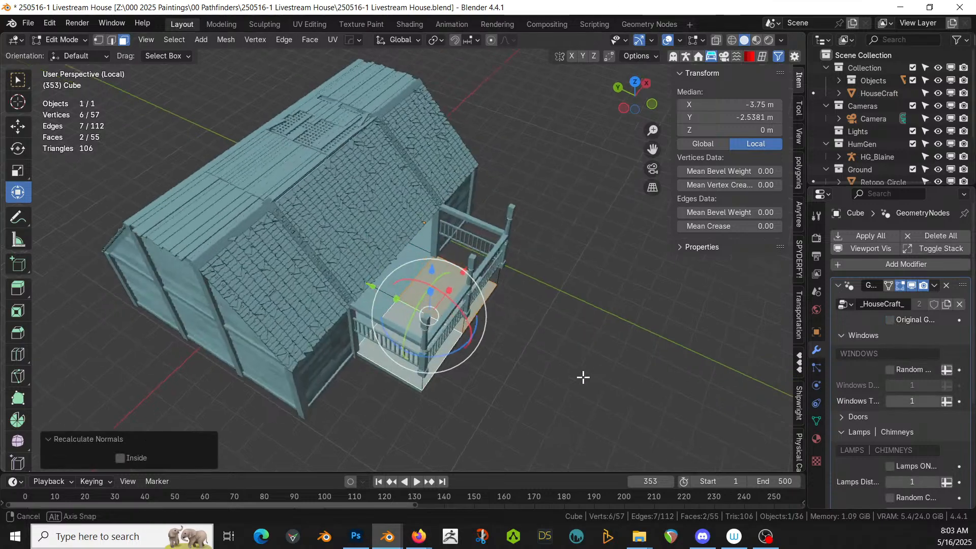
{"action": "middle_click_drag", "start_coordinate": [581, 376], "coordinate": [590, 316]}
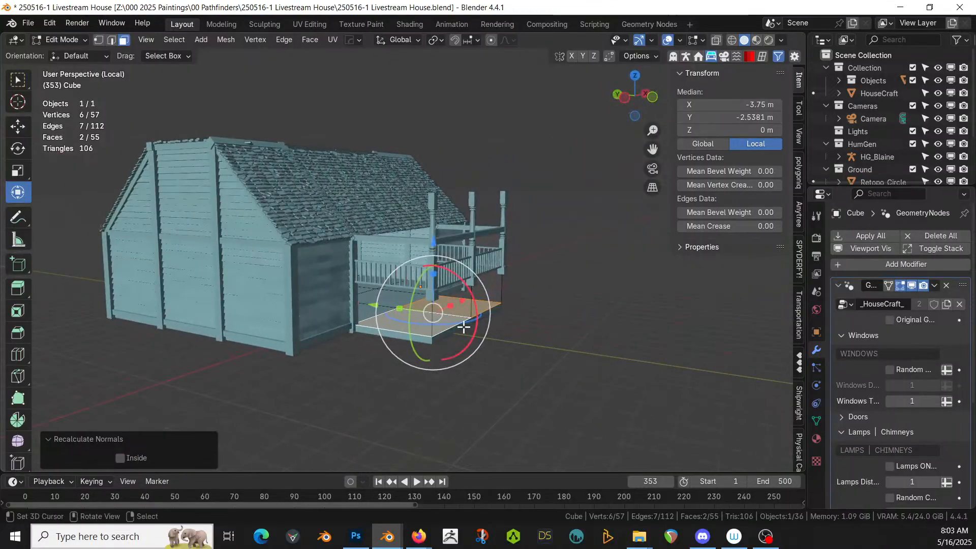
{"action": "middle_click_drag", "start_coordinate": [401, 296], "coordinate": [466, 270]}
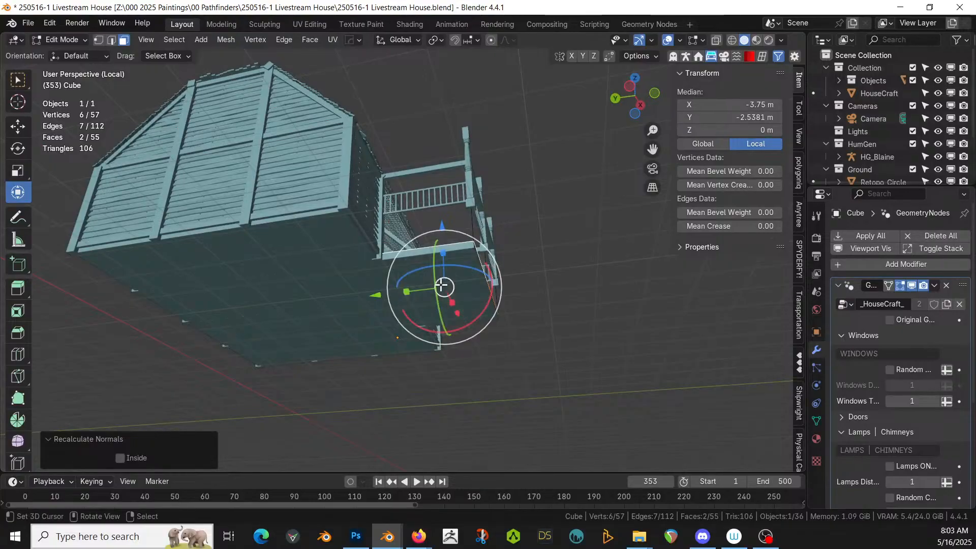
- With the original geometry shown, select all floor faces of the house and extension by Coplanar similarity and delete them
{"action": "left_click", "coordinate": [344, 279]}
{"action": "key", "text": "Tab"}
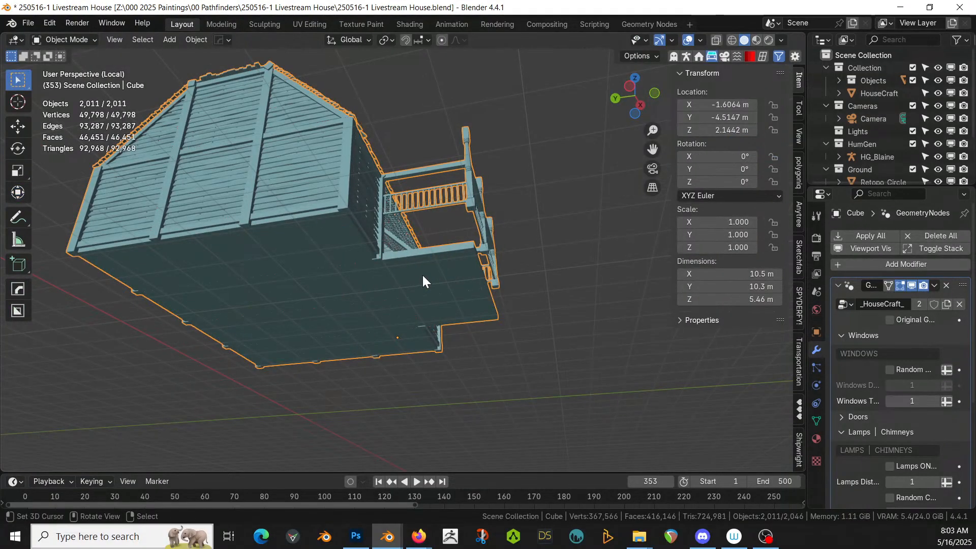
{"action": "key", "text": "Tab"}
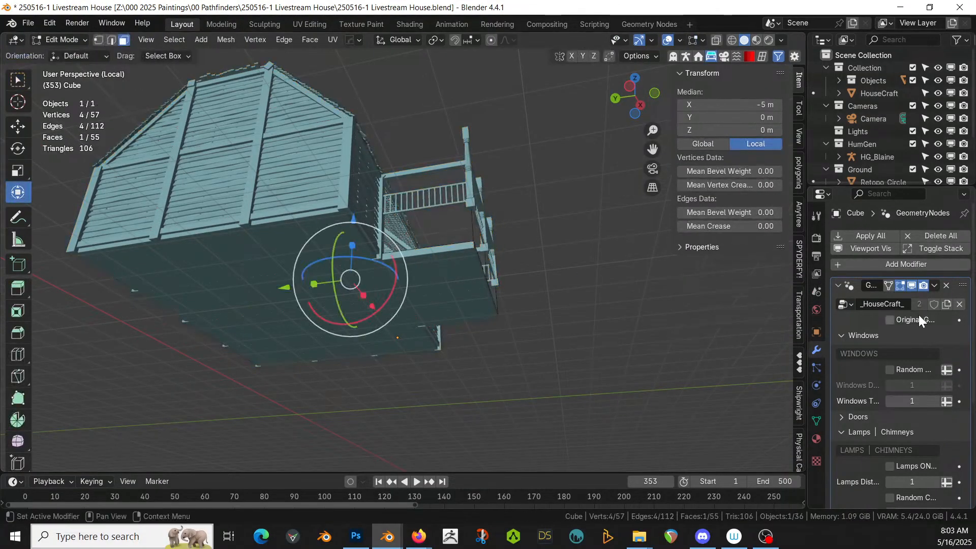
{"action": "left_click", "coordinate": [897, 321]}
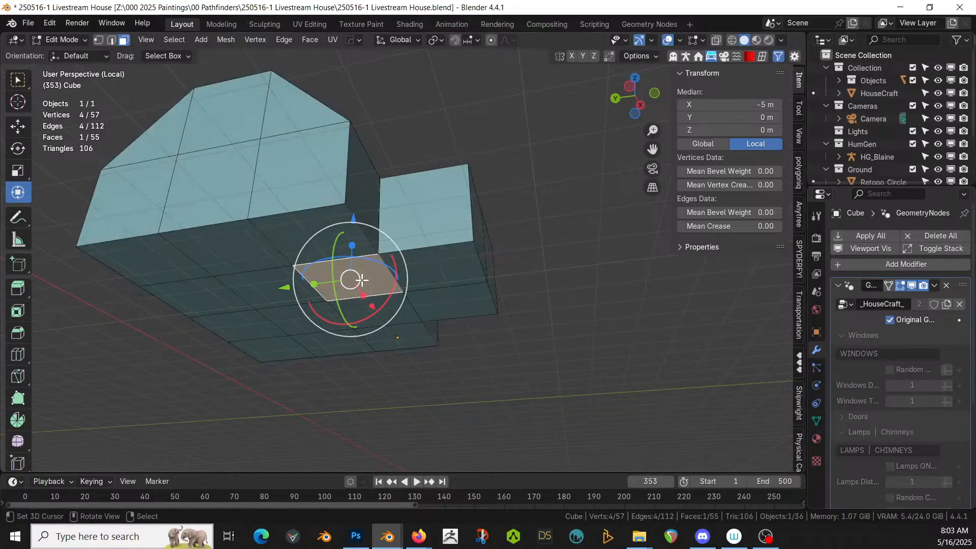
{"action": "key", "text": "shift+g"}
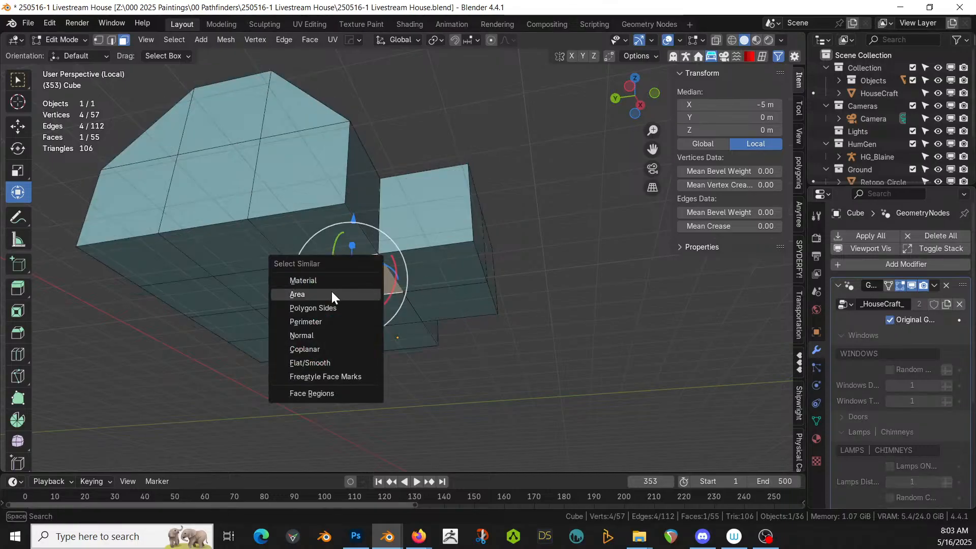
{"action": "left_click", "coordinate": [324, 342]}
{"action": "key", "text": "x"}
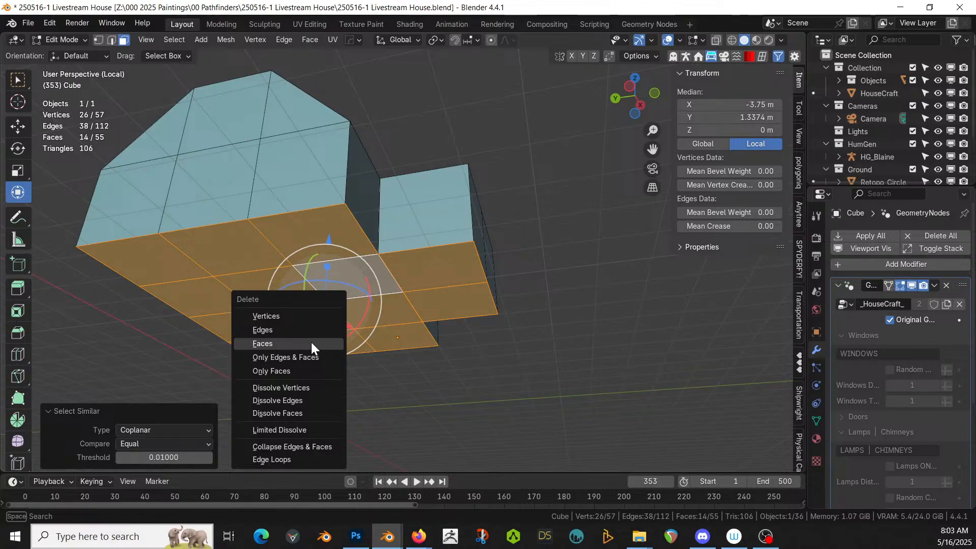
{"action": "left_click", "coordinate": [311, 342]}
- Hide the original geometry and examine the generated house and porch railings without floor faces
{"action": "left_click", "coordinate": [892, 319]}
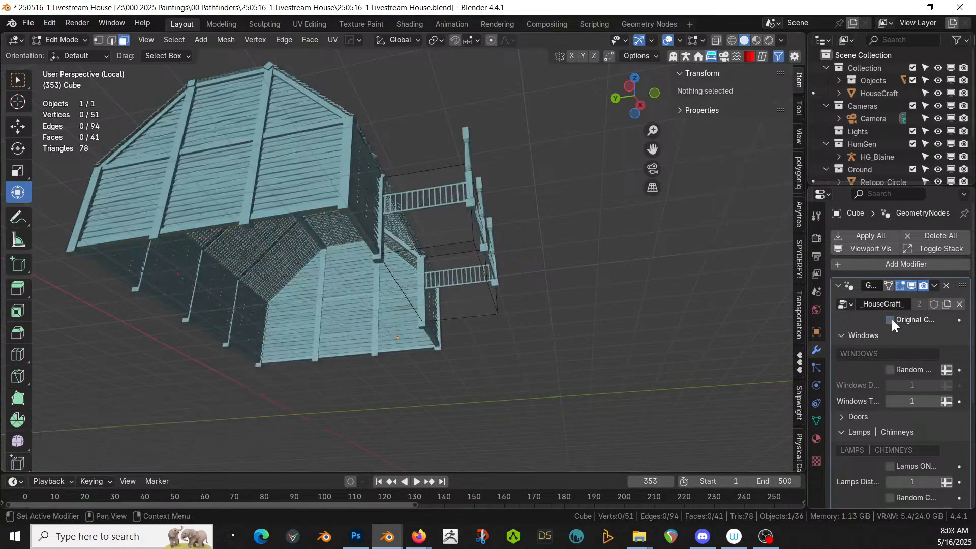
{"action": "middle_click_drag", "start_coordinate": [503, 267], "coordinate": [466, 338]}
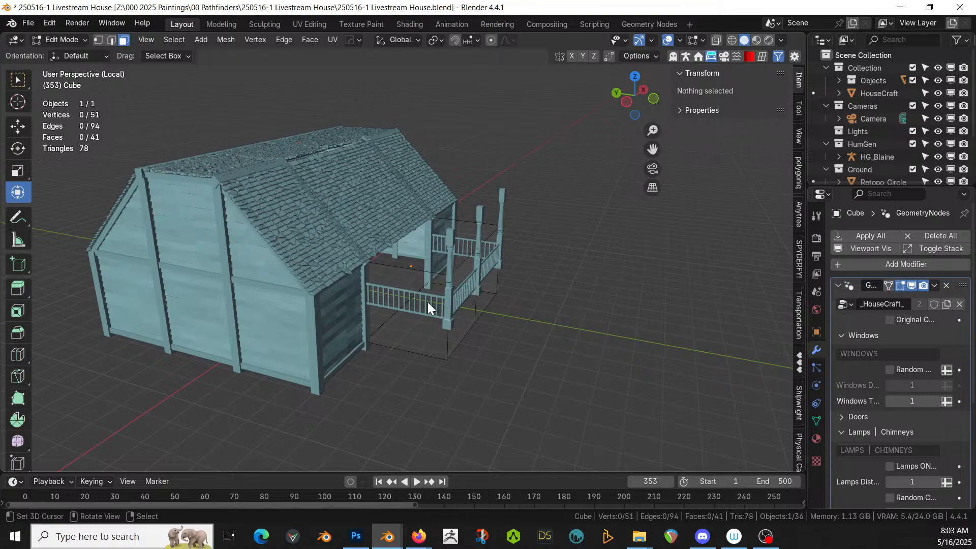
{"action": "key", "text": "Tab"}
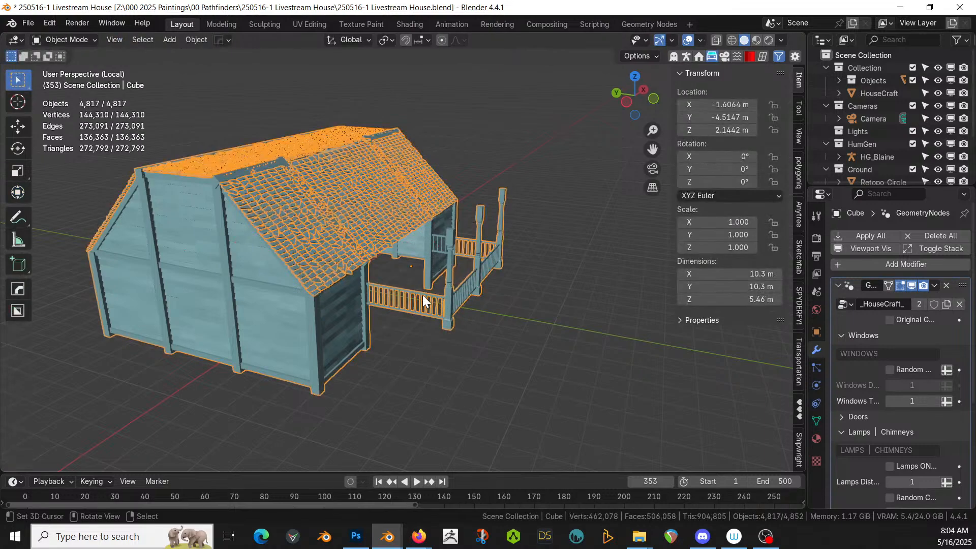
{"action": "key", "text": "Tab"}
- Try deleting all faces linked to the extension's end wall, and undo the deletion
{"action": "left_click", "coordinate": [423, 294]}
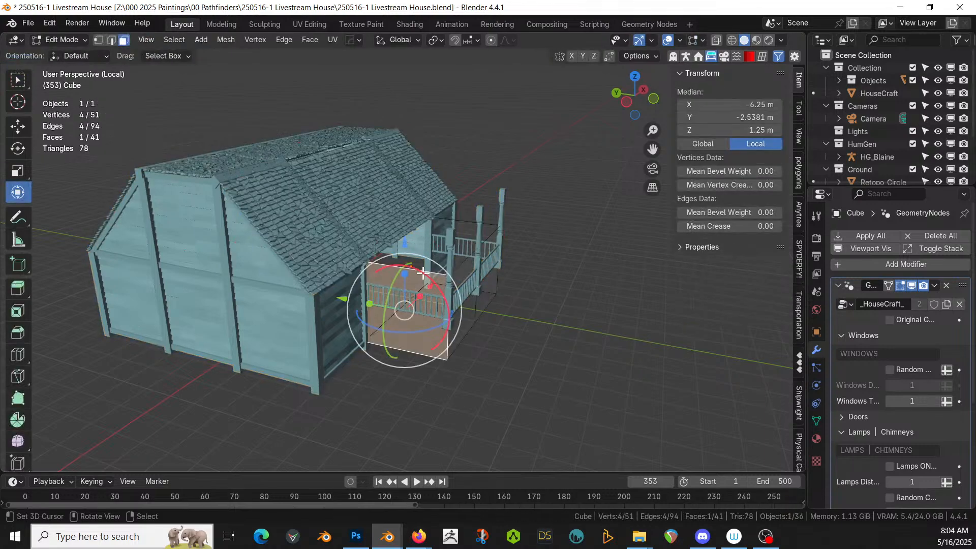
{"action": "key", "text": "ctrl+l"}
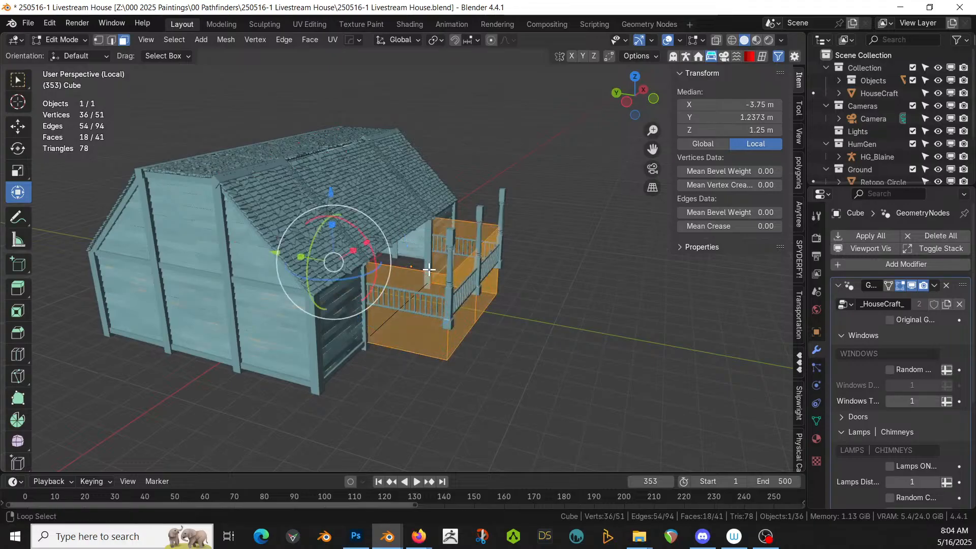
{"action": "key", "text": "x"}
{"action": "left_click", "coordinate": [489, 297]}
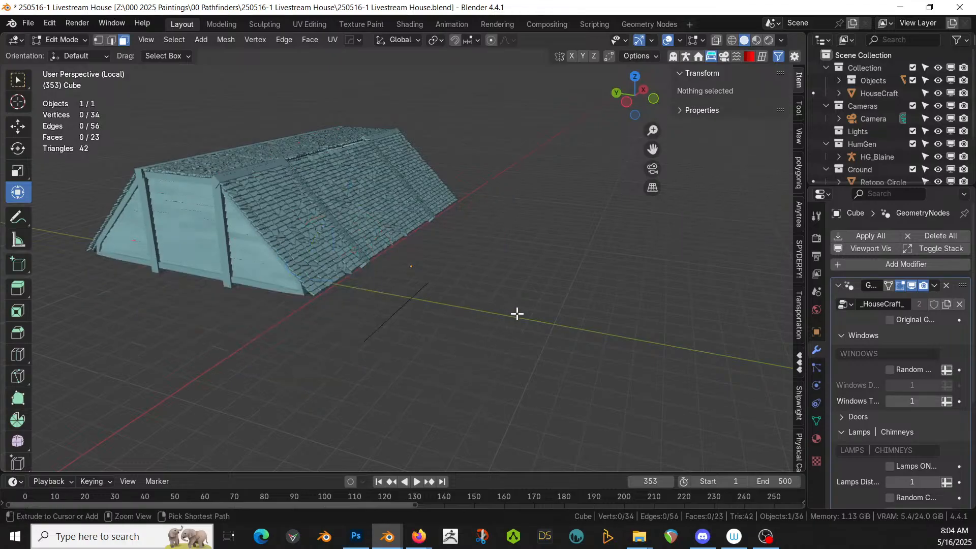
{"action": "key", "text": "ctrl+z"}
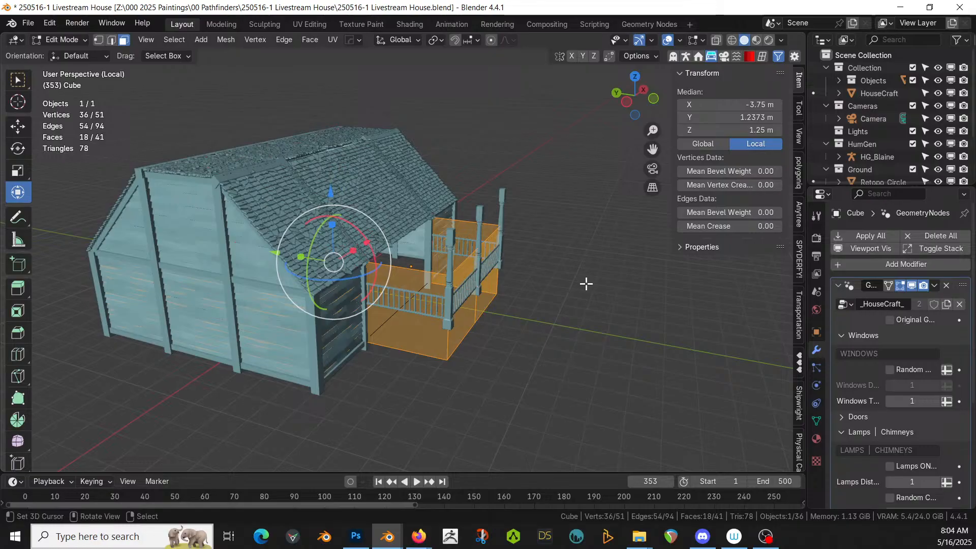
- Show the original geometry and delete the extension's four remaining wall faces: both side walls and the two front faces
{"action": "left_click", "coordinate": [889, 320]}
{"action": "left_click", "coordinate": [400, 285]}
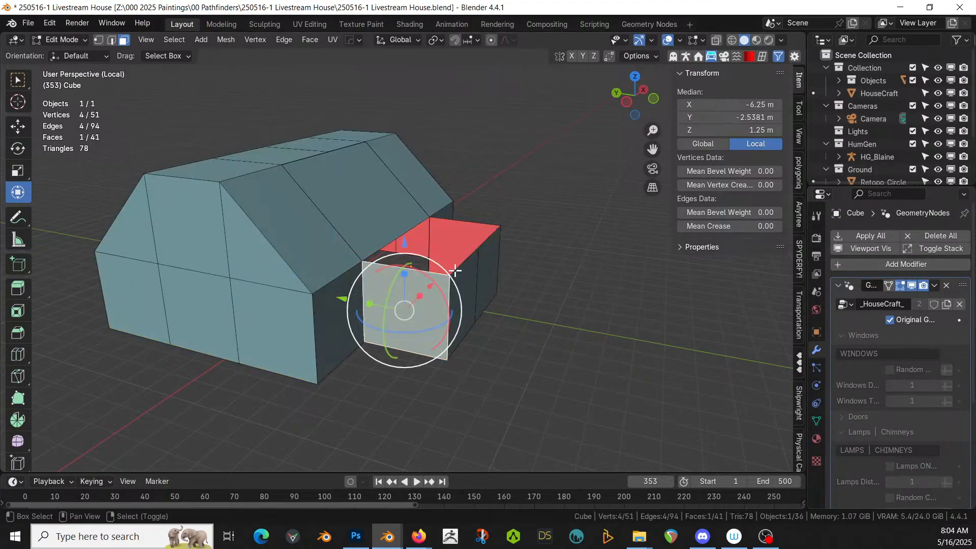
{"action": "left_click", "coordinate": [458, 255], "text": "shift"}
{"action": "left_click", "coordinate": [481, 279], "text": "shift"}
{"action": "left_click", "coordinate": [468, 295], "text": "shift"}
{"action": "key", "text": "x"}
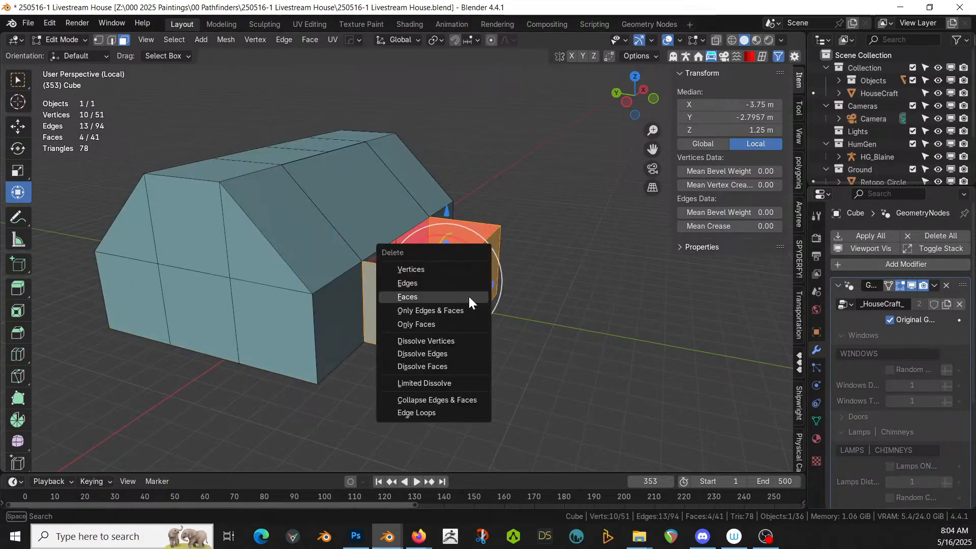
{"action": "left_click", "coordinate": [468, 296]}
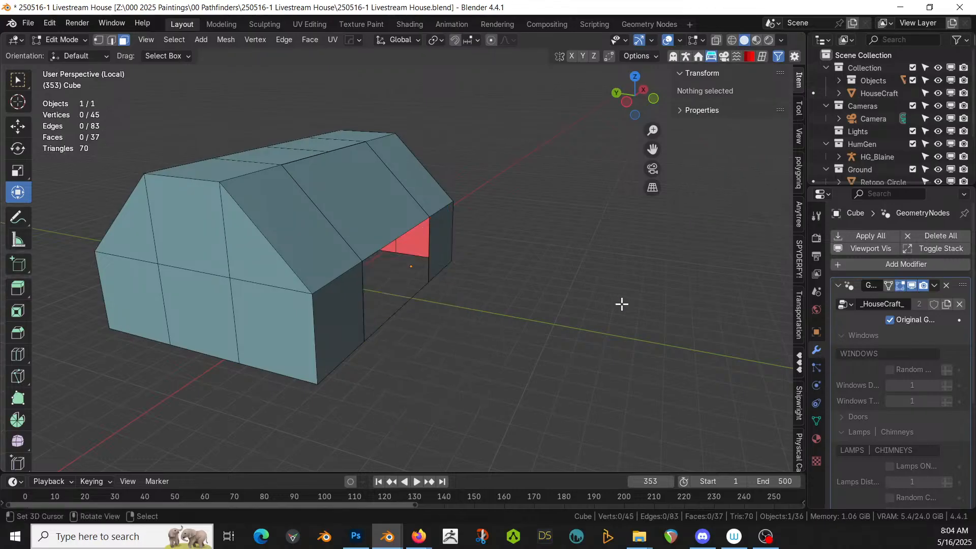
- Hide the original geometry and examine the generated house with the extension removed
{"action": "middle_click_drag", "start_coordinate": [622, 304], "coordinate": [614, 322]}
{"action": "left_click", "coordinate": [889, 320]}
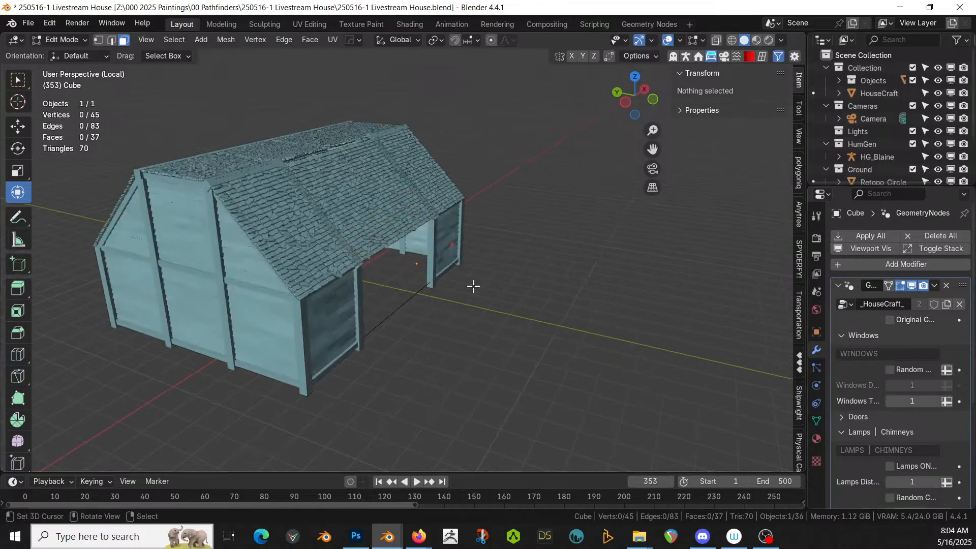
{"action": "middle_click_drag", "start_coordinate": [472, 285], "coordinate": [453, 294]}
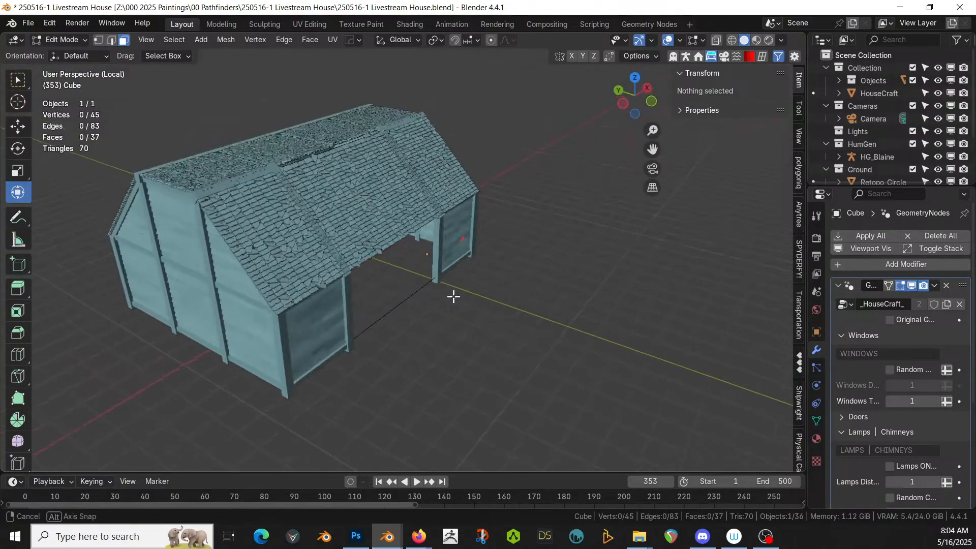
{"action": "key", "text": "Tab"}
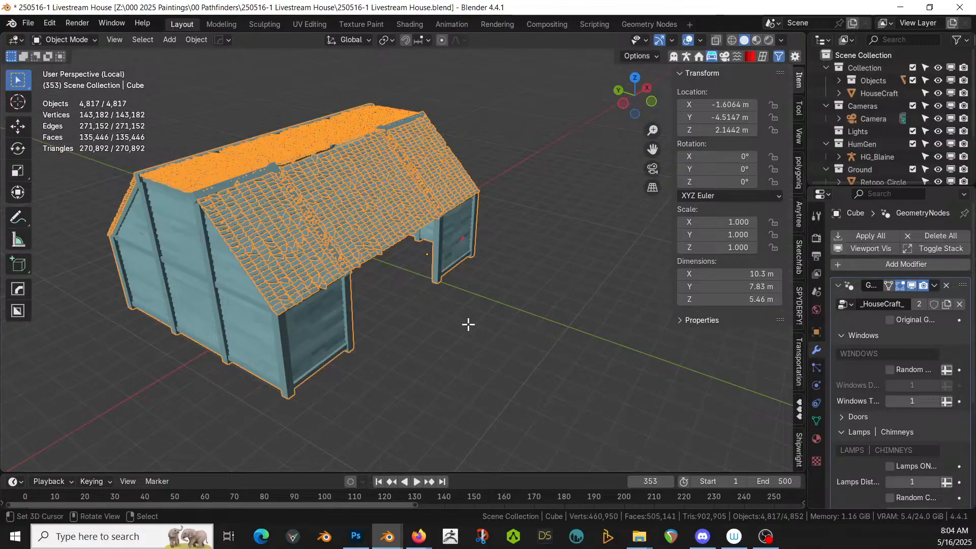
{"action": "key", "text": "Tab"}
- With the original geometry shown, fill the wall opening with a face and add one centred loop cut through it and the roof slope above
{"action": "left_click", "coordinate": [889, 320]}
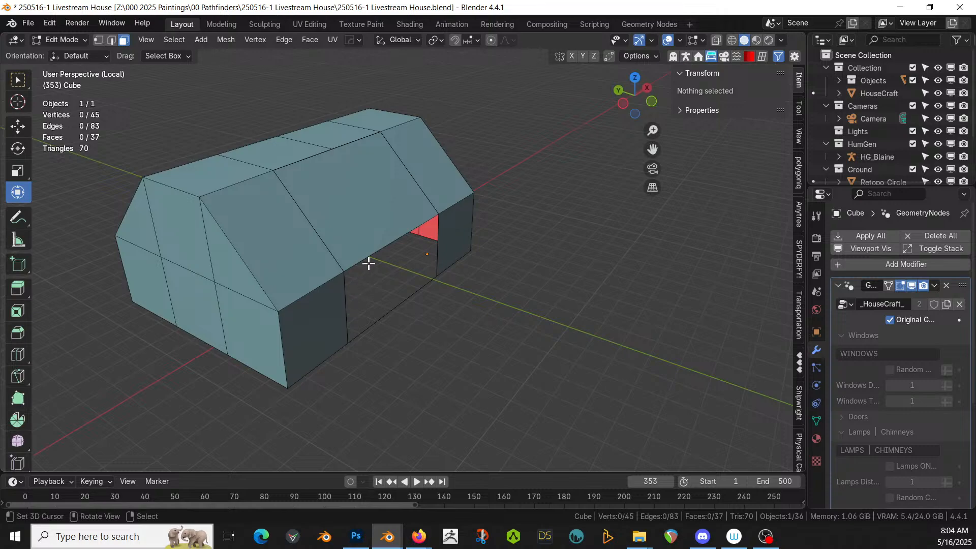
{"action": "key", "text": "2"}
{"action": "left_click", "coordinate": [351, 309]}
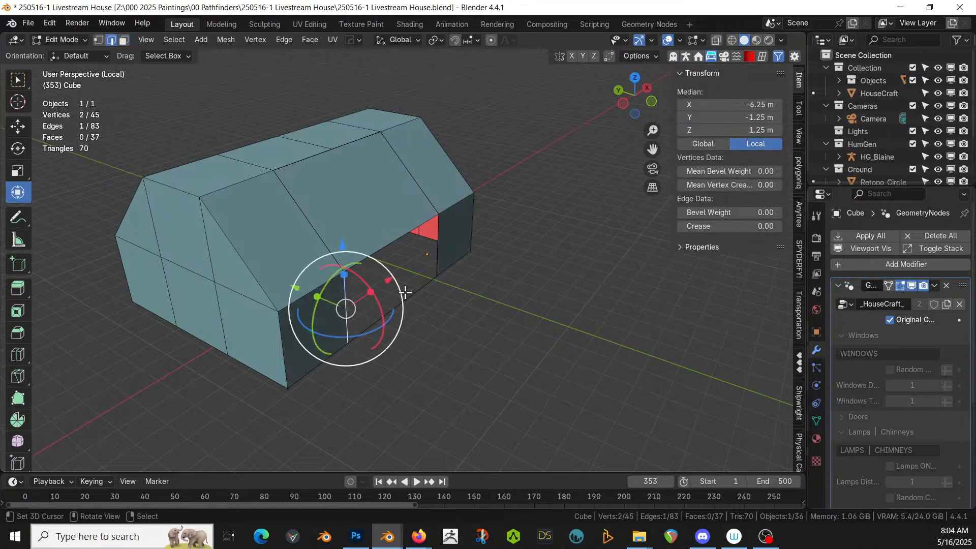
{"action": "left_click", "coordinate": [436, 248], "text": "shift"}
{"action": "key", "text": "f"}
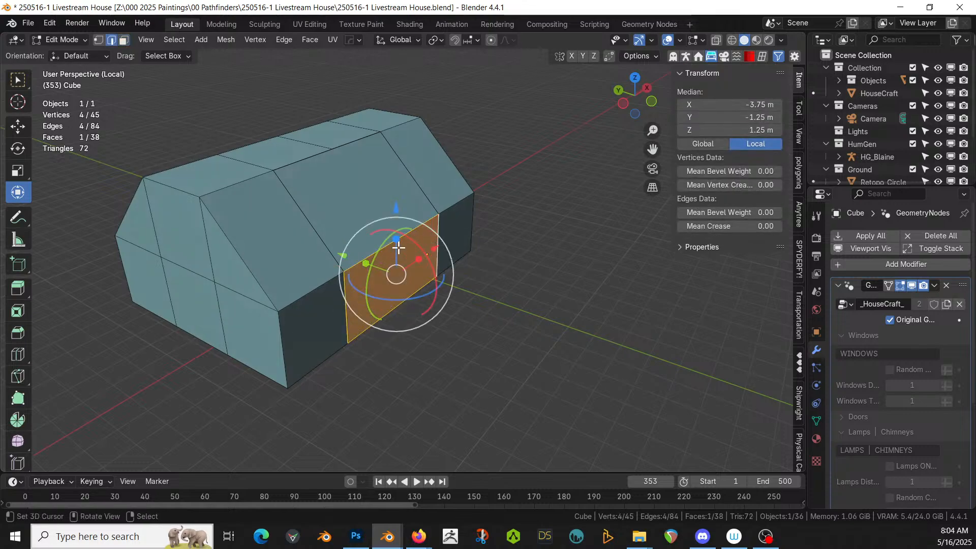
{"action": "key", "text": "ctrl+r"}
{"action": "left_click", "coordinate": [395, 273]}
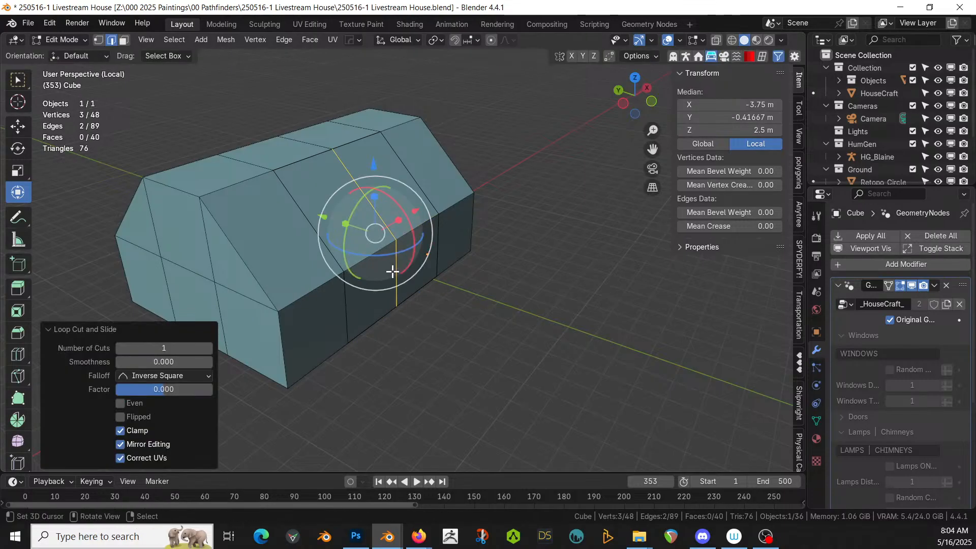
- Merge all of the base mesh's vertices by distance and hide the original geometry to regenerate the house
{"action": "key", "text": "a"}
{"action": "key", "text": "m"}
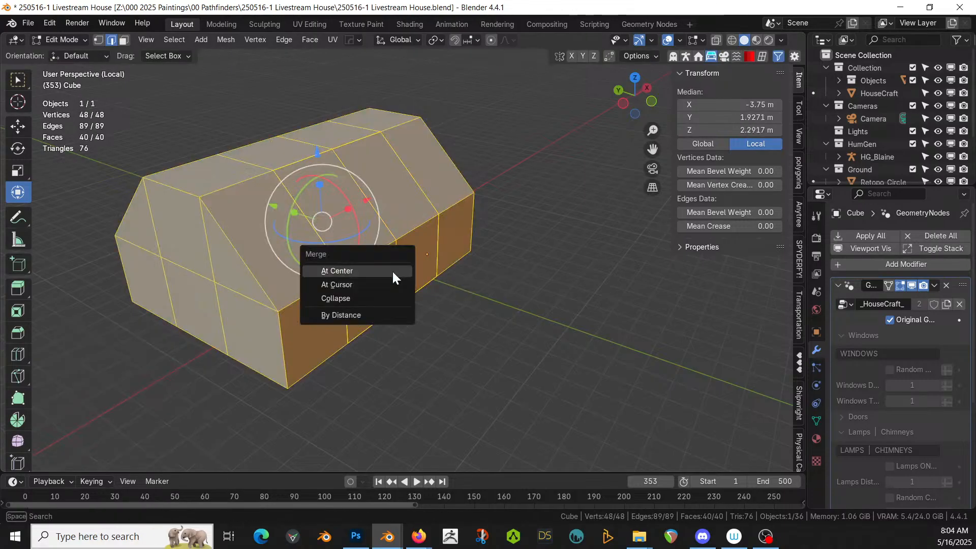
{"action": "left_click", "coordinate": [385, 315]}
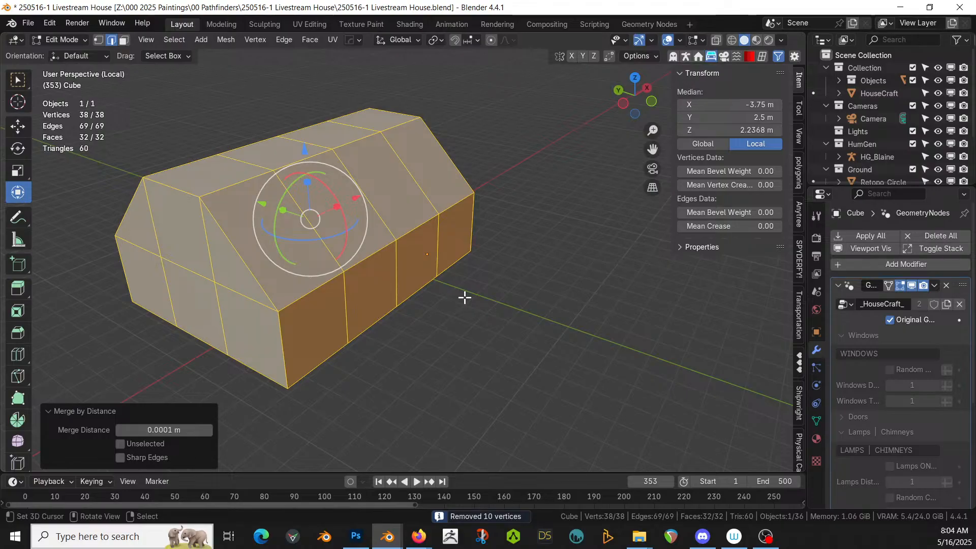
{"action": "left_click", "coordinate": [889, 319]}
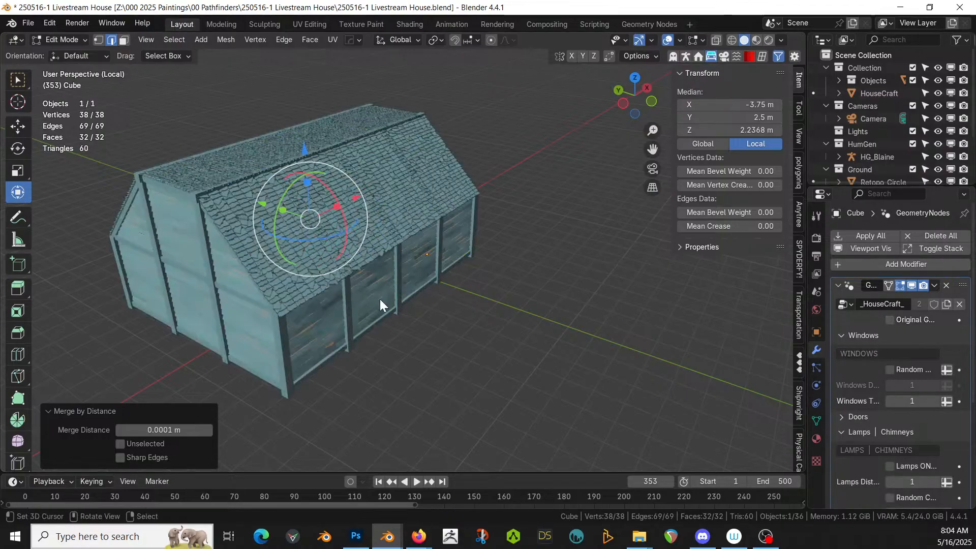
{"action": "key", "text": "Tab"}
{"action": "key", "text": "Tab"}
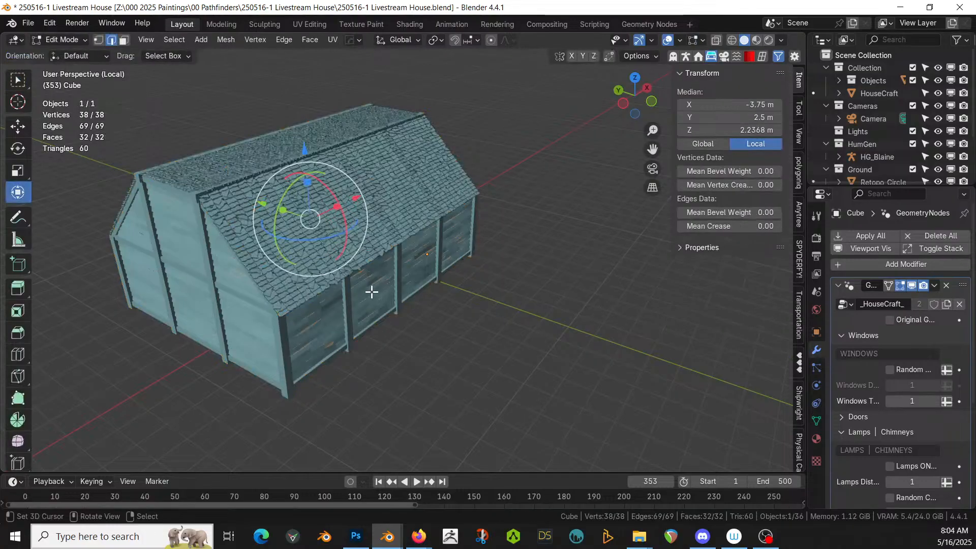
- Assign the ID Blue (Porch) material to the two middle faces of the front wall
{"action": "key", "text": "3"}
{"action": "right_click", "coordinate": [372, 288]}
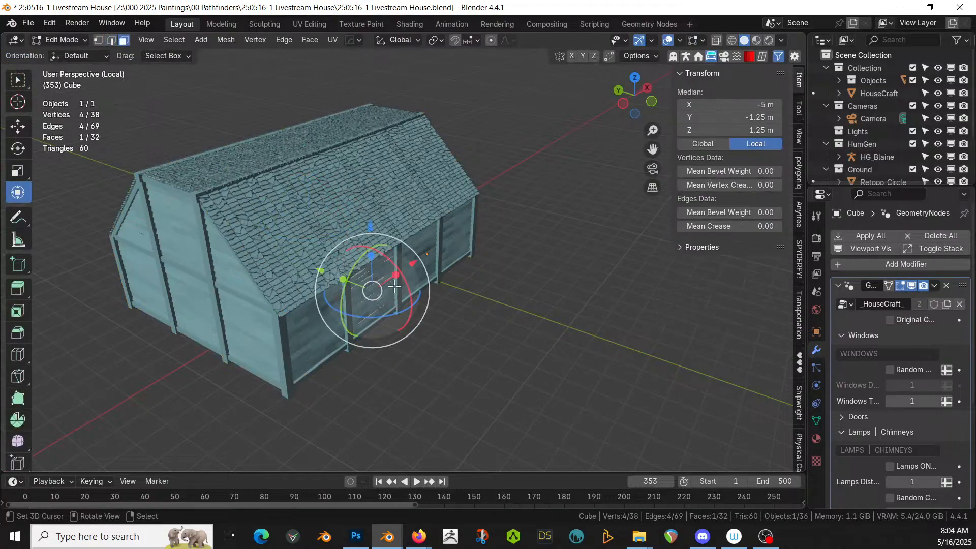
{"action": "right_click", "coordinate": [419, 262], "text": "shift"}
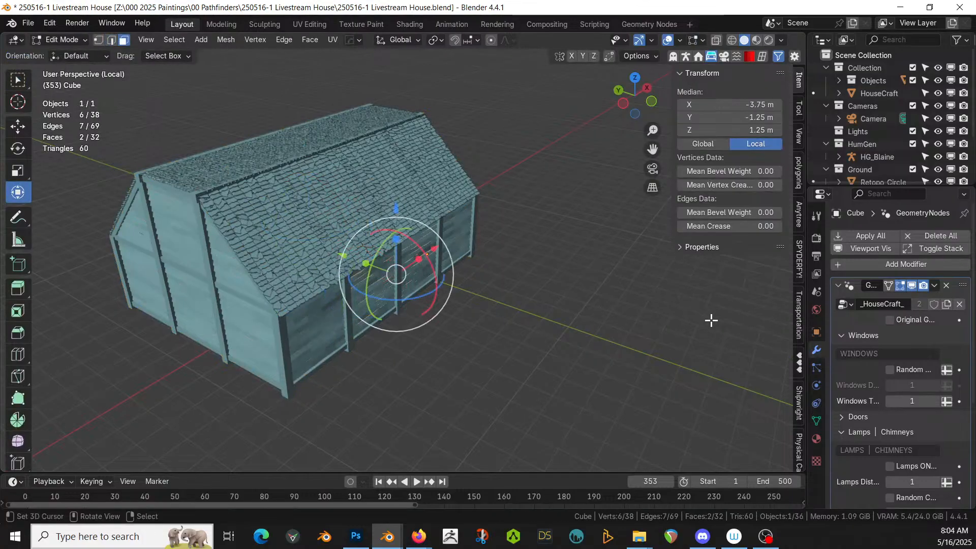
{"action": "left_click", "coordinate": [816, 438]}
{"action": "left_click", "coordinate": [871, 251]}
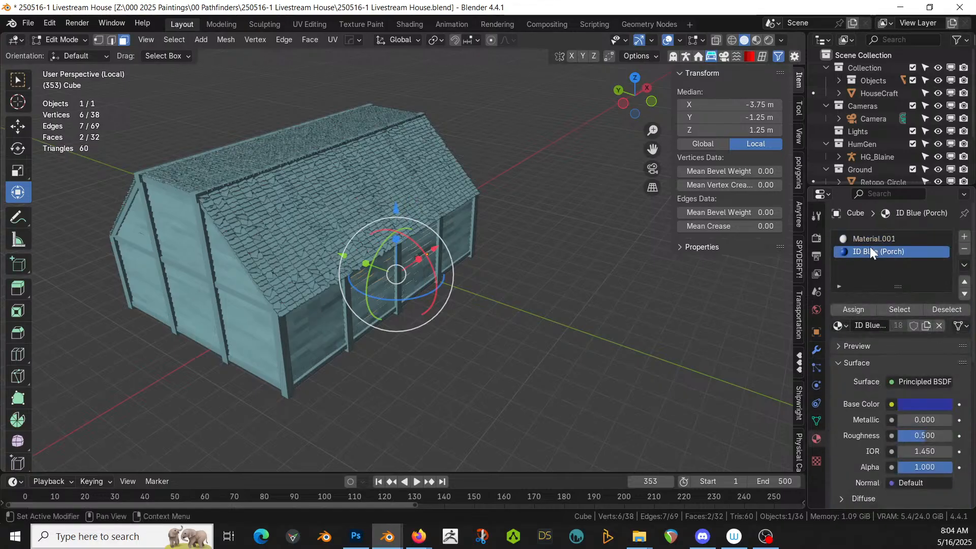
{"action": "left_click", "coordinate": [853, 309]}
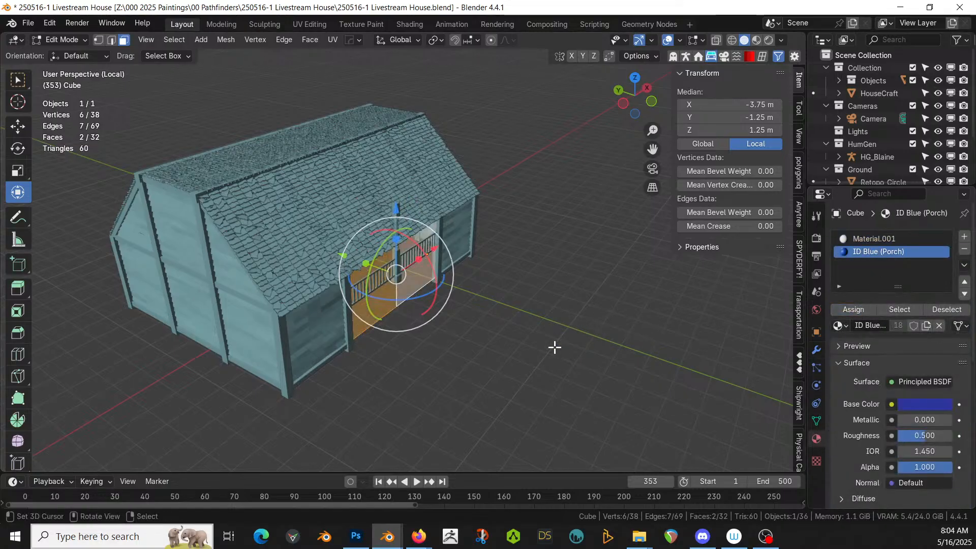
- Examine the generated porch railing and posts from several angles, and show the original geometry again
{"action": "middle_click_drag", "start_coordinate": [396, 275], "coordinate": [423, 232]}
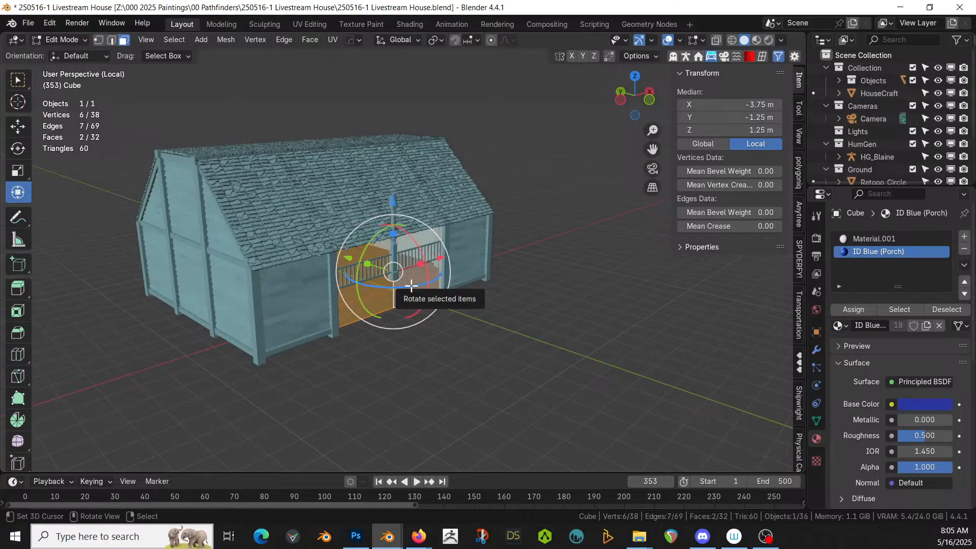
{"action": "scroll", "coordinate": [411, 284], "scroll_direction": "up", "scroll_amount": 3}
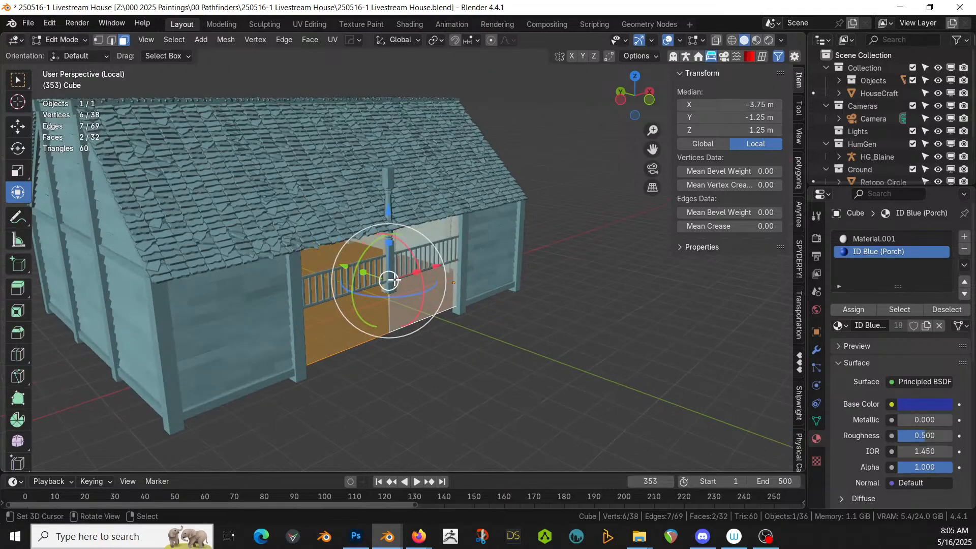
{"action": "middle_click_drag", "start_coordinate": [411, 285], "coordinate": [391, 305]}
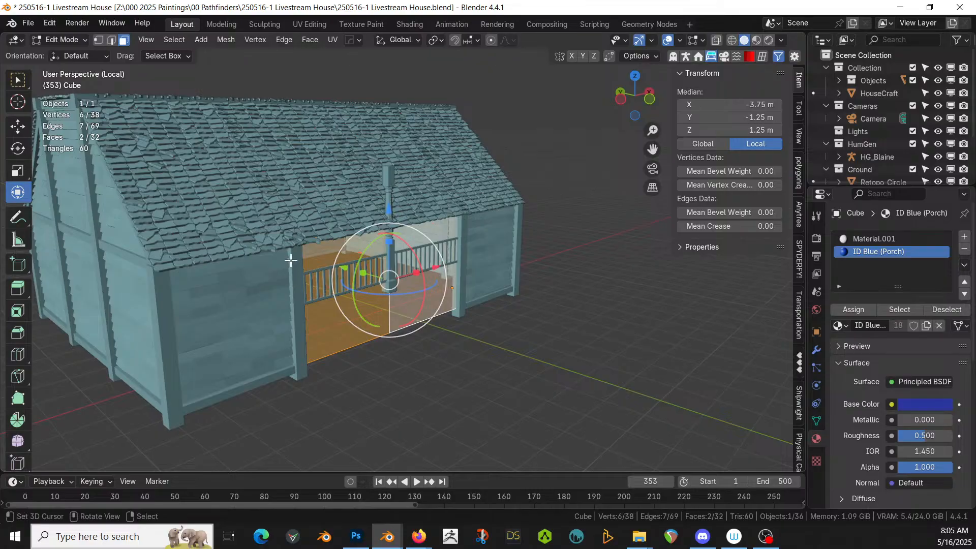
{"action": "middle_click_drag", "start_coordinate": [487, 283], "coordinate": [516, 272]}
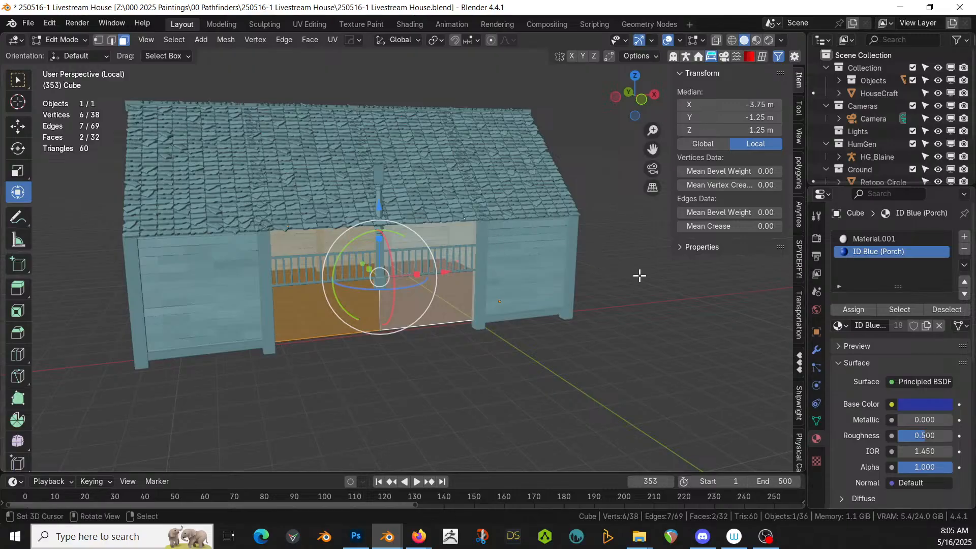
{"action": "middle_click_drag", "start_coordinate": [525, 276], "coordinate": [564, 286]}
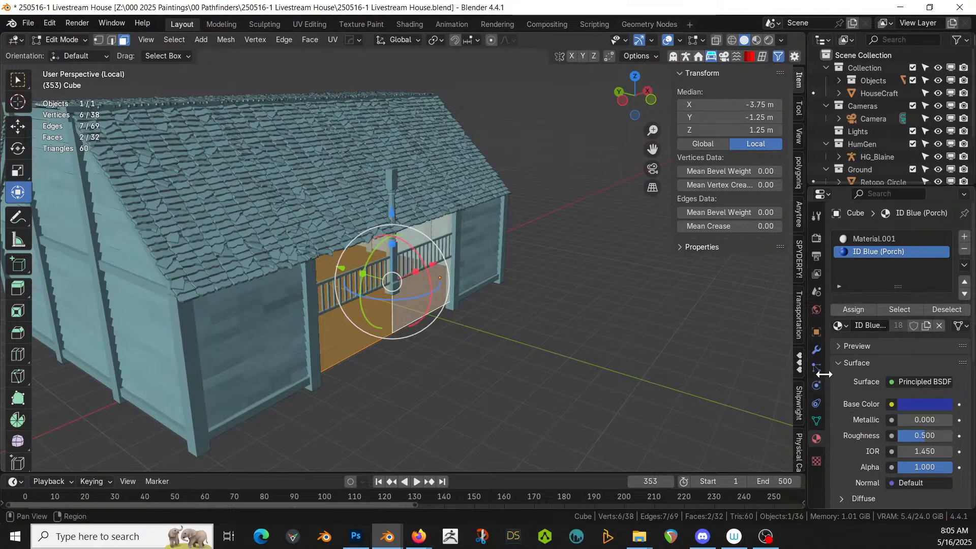
{"action": "left_click", "coordinate": [816, 351]}
{"action": "left_click", "coordinate": [889, 320]}
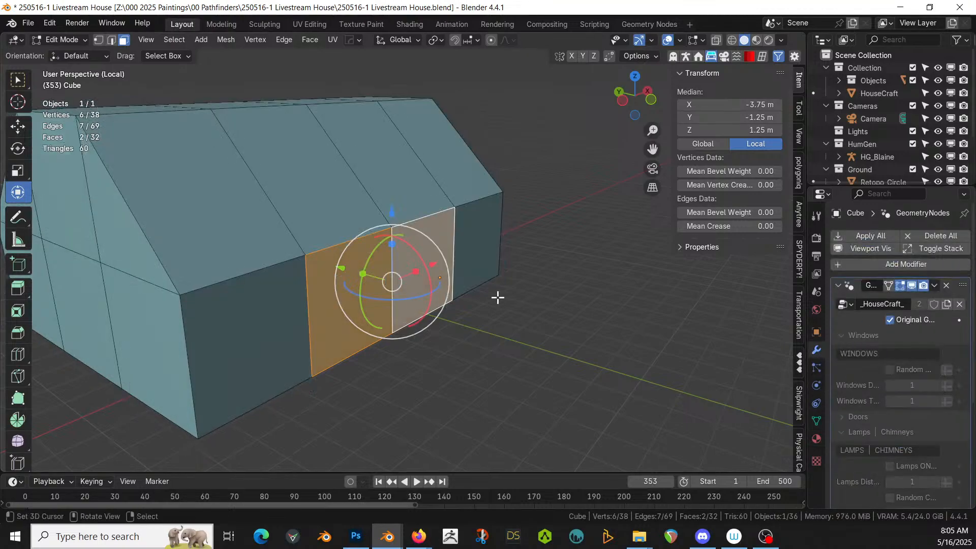
- Delete all roof and gable faces above the walls, growing the selection from the row of flat ridge faces
{"action": "middle_click_drag", "start_coordinate": [497, 296], "coordinate": [274, 236]}
{"action": "left_click", "coordinate": [219, 179]}
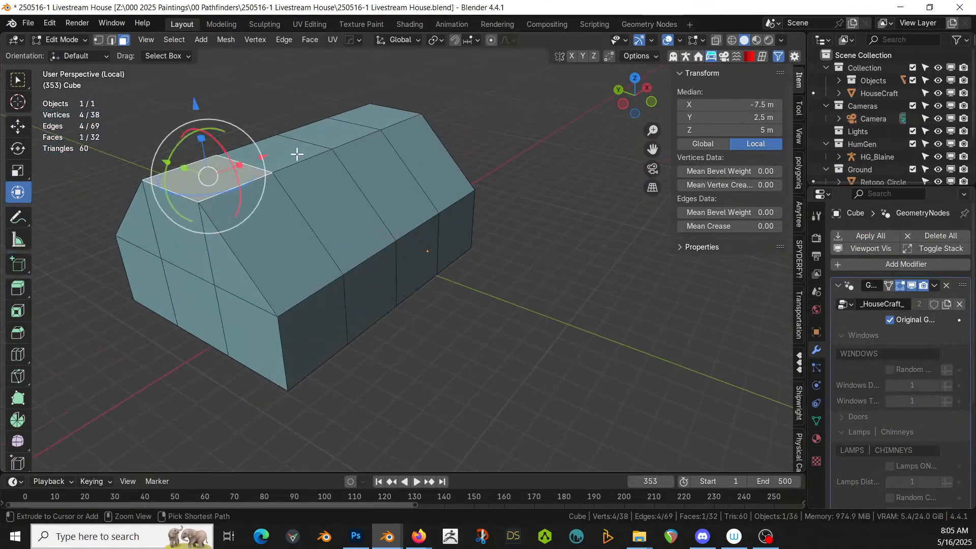
{"action": "left_click", "coordinate": [342, 122], "text": "ctrl"}
{"action": "left_click", "coordinate": [394, 110], "text": "ctrl"}
{"action": "key", "text": "ctrl+KP_Add"}
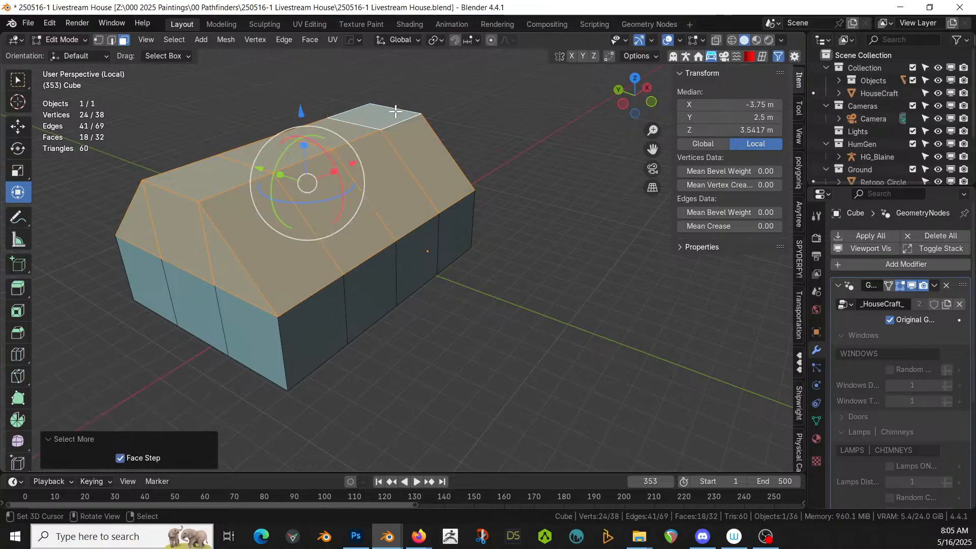
{"action": "key", "text": "x"}
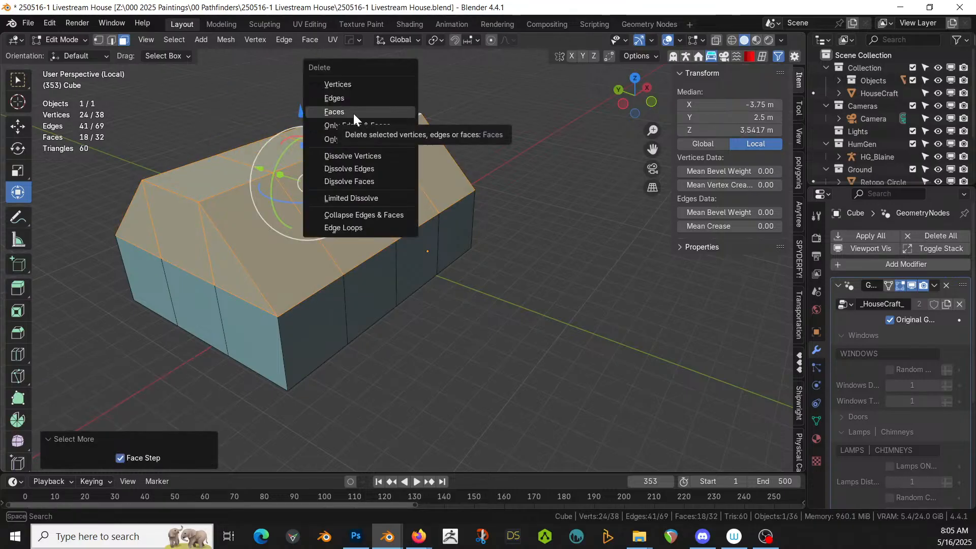
{"action": "left_click", "coordinate": [353, 113]}
- Fill the open loop along the upper rim of the walls with a single face
{"action": "key", "text": "2"}
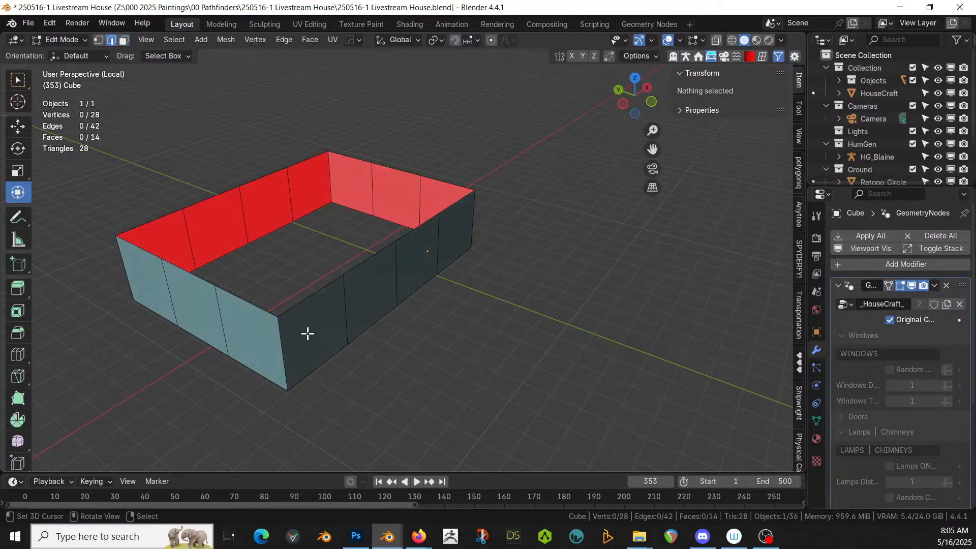
{"action": "left_click", "coordinate": [293, 300]}
{"action": "left_click", "coordinate": [299, 301], "text": "alt"}
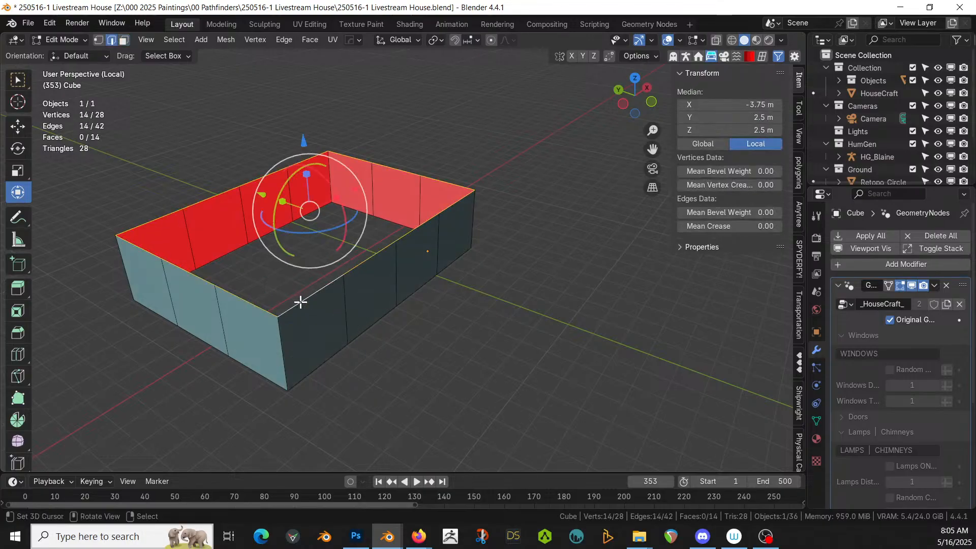
{"action": "key", "text": "f"}
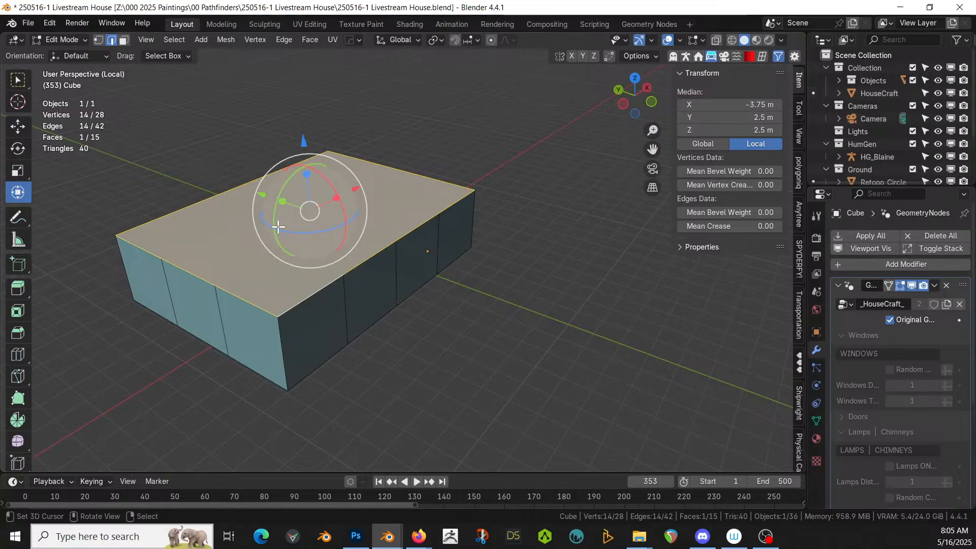
- Cut the new upper face into a grid with Random Flow's Quad Slice, setting Tangent to 1
{"action": "key", "text": "shift+q"}
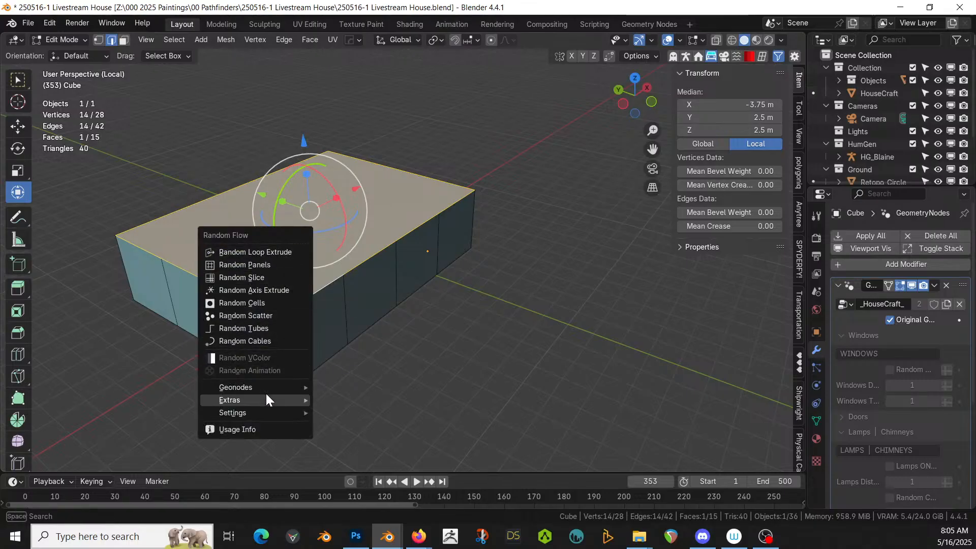
{"action": "mouse_move", "coordinate": [266, 395]}
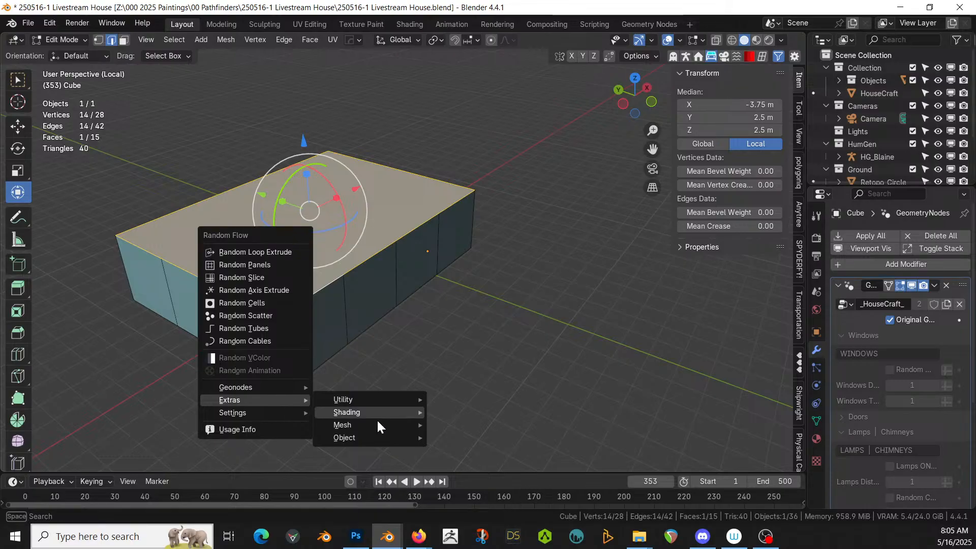
{"action": "mouse_move", "coordinate": [379, 424]}
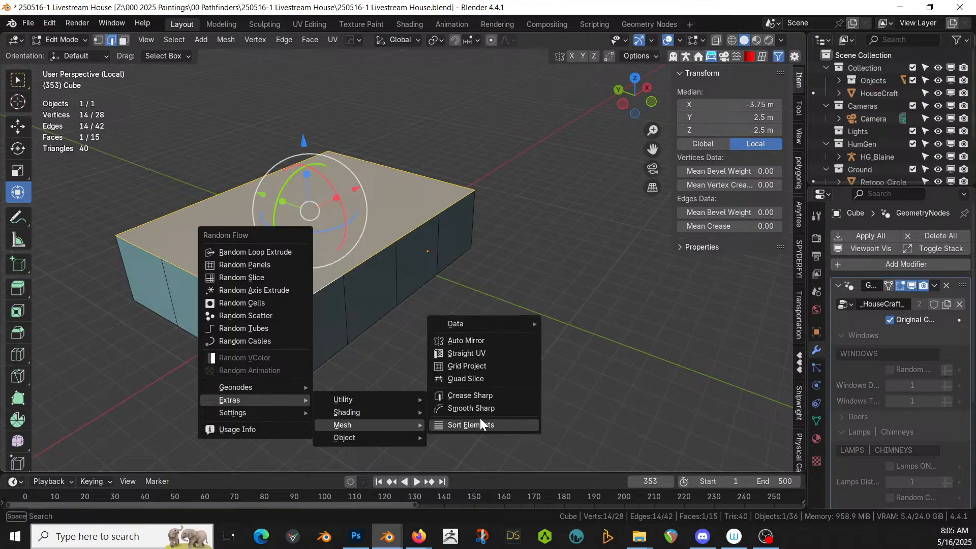
{"action": "left_click", "coordinate": [481, 379]}
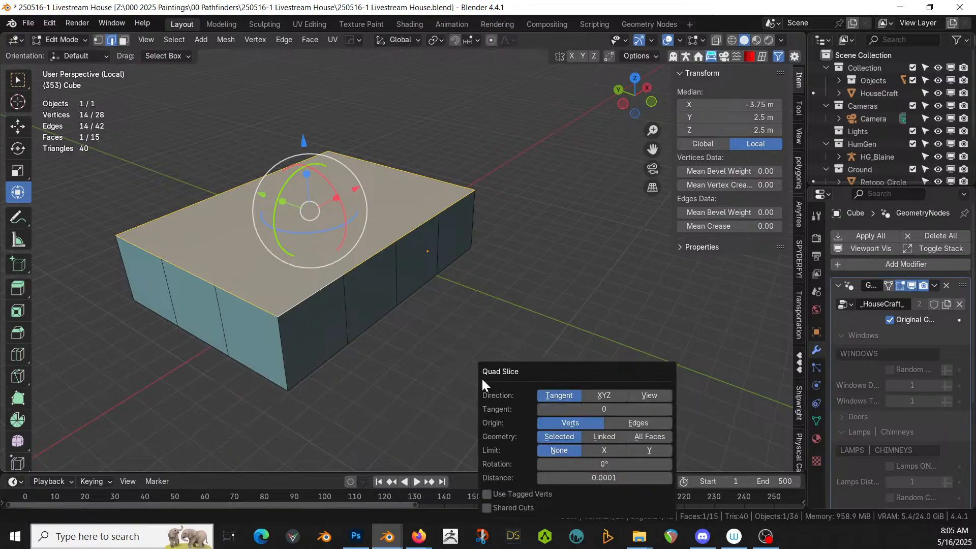
{"action": "left_click", "coordinate": [666, 408]}
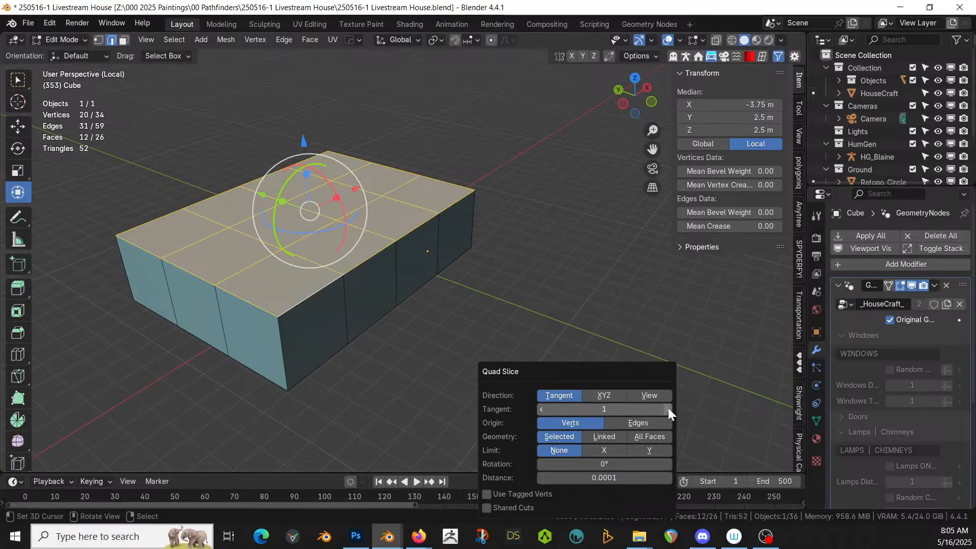
- Hide the original geometry, examine the generated flat-roofed house and select its two front porch faces
{"action": "middle_click_drag", "start_coordinate": [477, 324], "coordinate": [462, 344]}
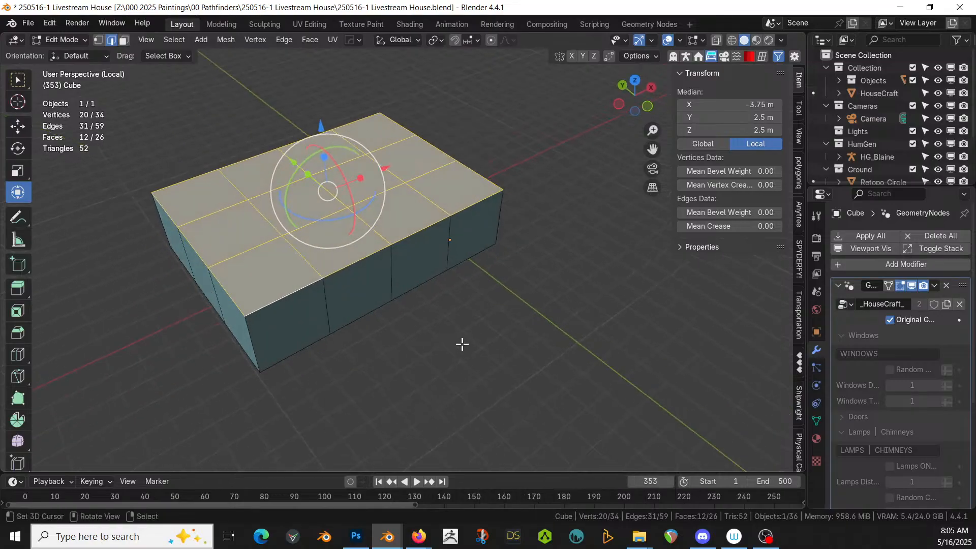
{"action": "left_click", "coordinate": [890, 318]}
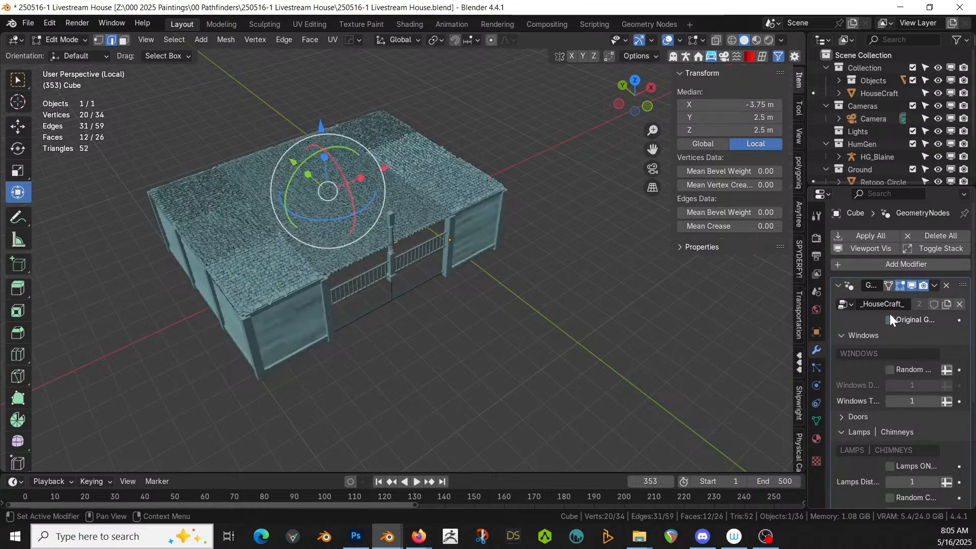
{"action": "middle_click_drag", "start_coordinate": [512, 353], "coordinate": [533, 312]}
{"action": "key", "text": "Tab"}
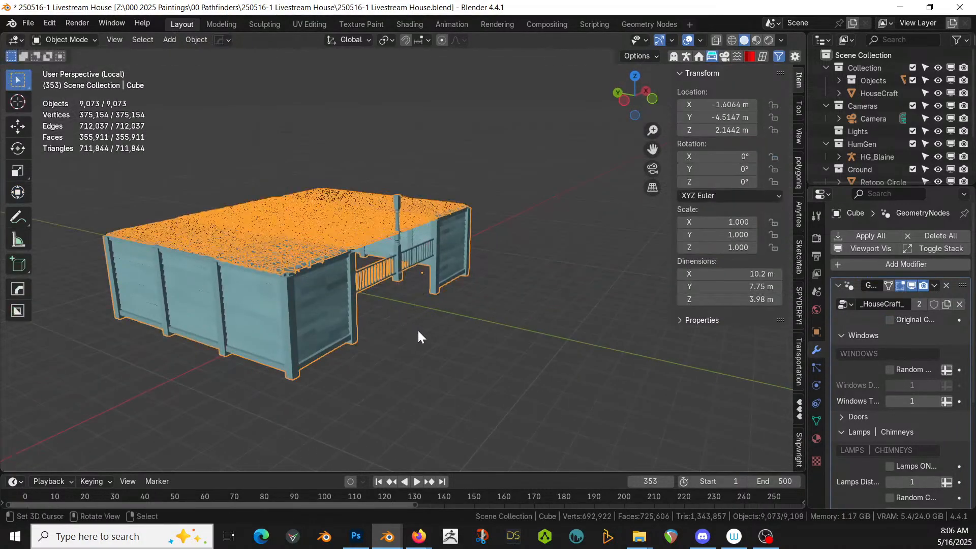
{"action": "middle_click_drag", "start_coordinate": [419, 334], "coordinate": [373, 353]}
{"action": "key", "text": "Tab"}
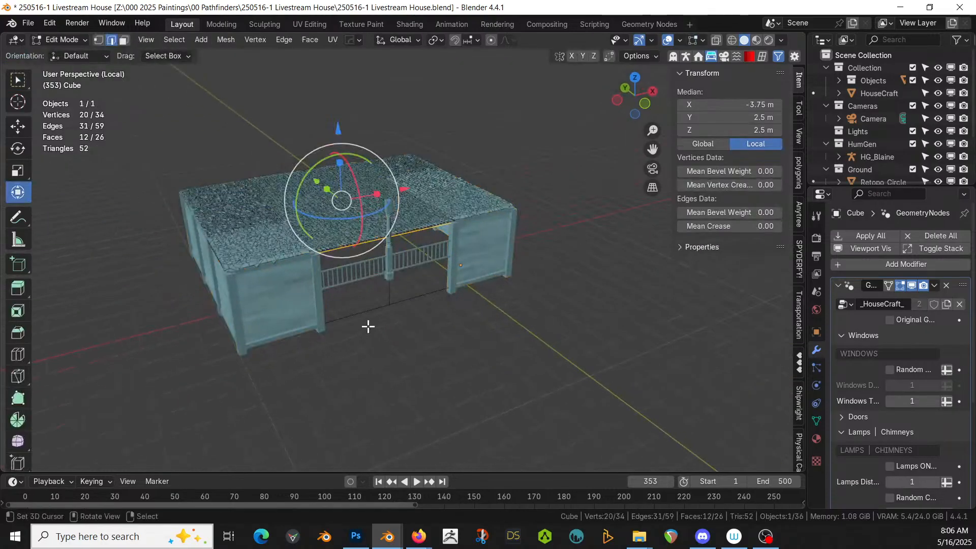
{"action": "key", "text": "3"}
{"action": "left_click", "coordinate": [357, 298]}
{"action": "left_click", "coordinate": [418, 267], "text": "shift"}
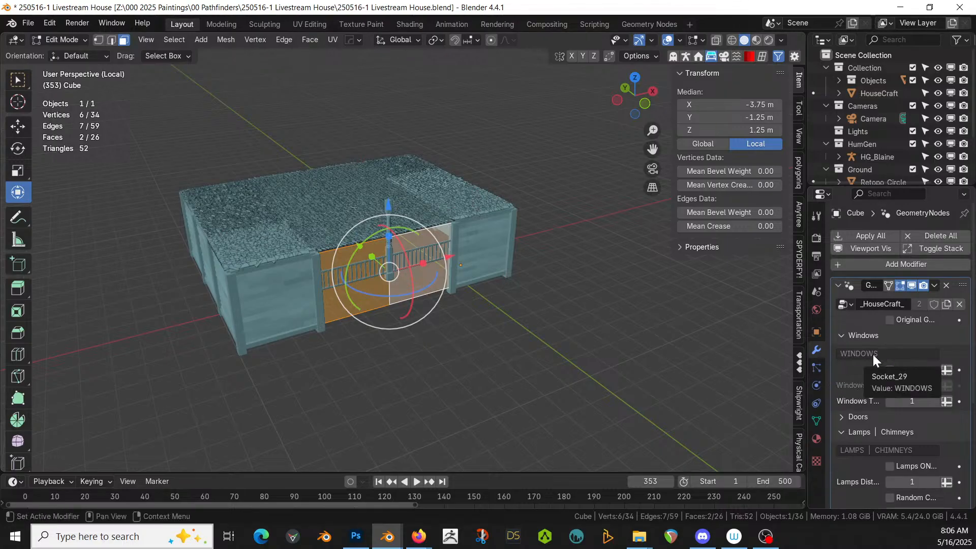
- Show the original geometry and fill the open loop on the underside of the walls with a single face
{"action": "left_click", "coordinate": [889, 319]}
{"action": "middle_click_drag", "start_coordinate": [355, 297], "coordinate": [421, 211]}
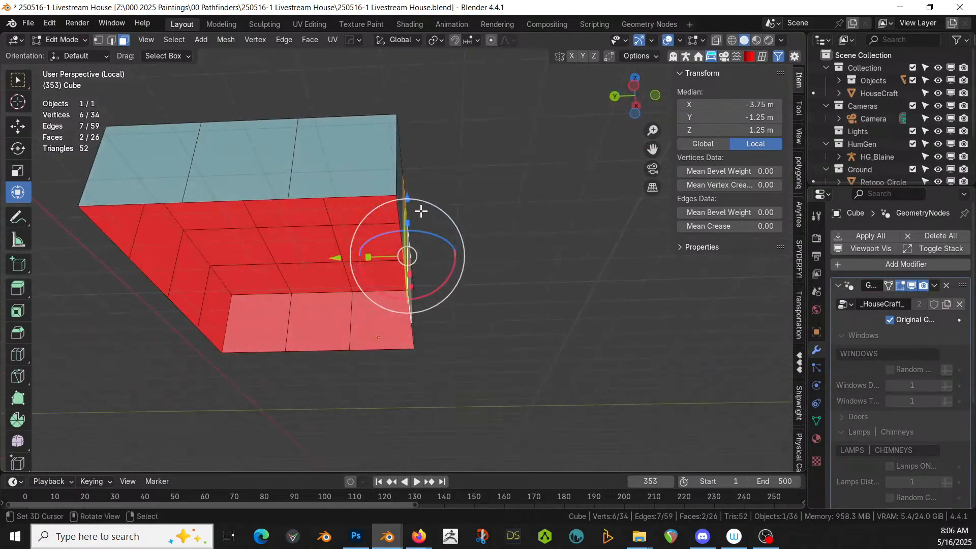
{"action": "left_click", "coordinate": [260, 194]}
{"action": "key", "text": "2"}
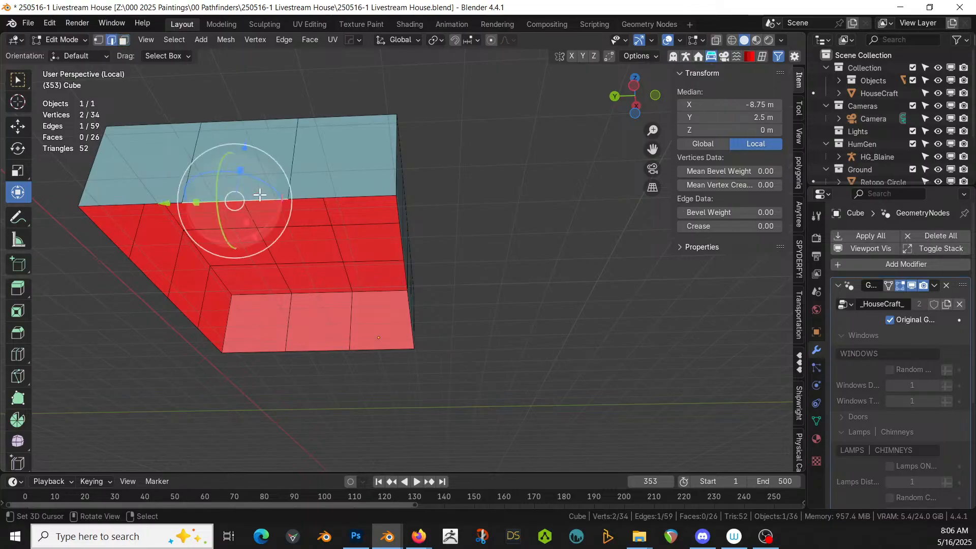
{"action": "left_click", "coordinate": [259, 197], "text": "alt"}
{"action": "key", "text": "f"}
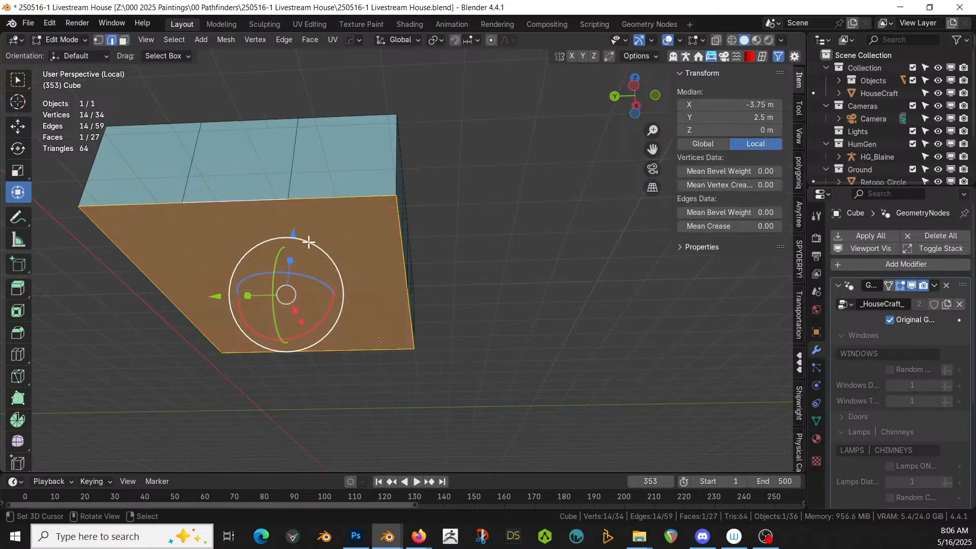
{"action": "key", "text": "shift+q"}
{"action": "mouse_move", "coordinate": [306, 261]}
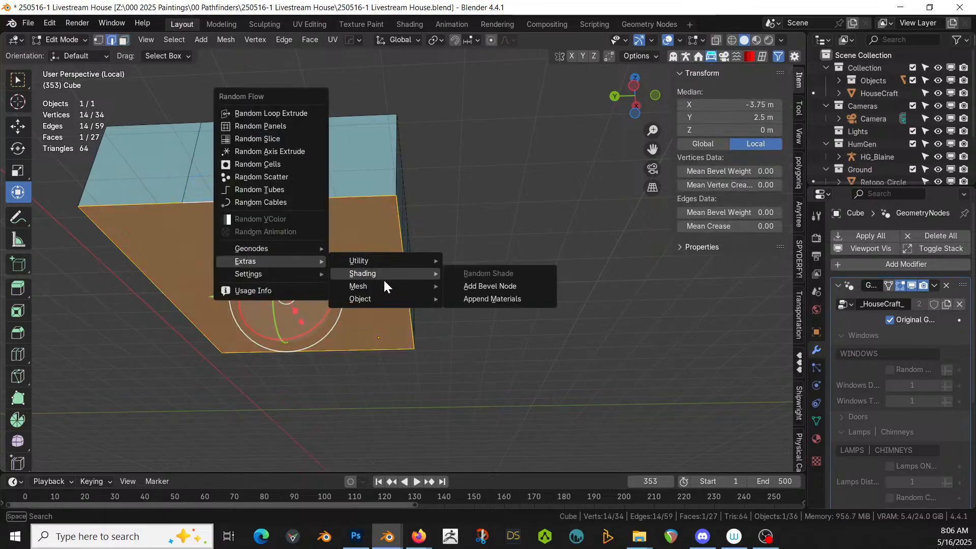
{"action": "mouse_move", "coordinate": [383, 285]}
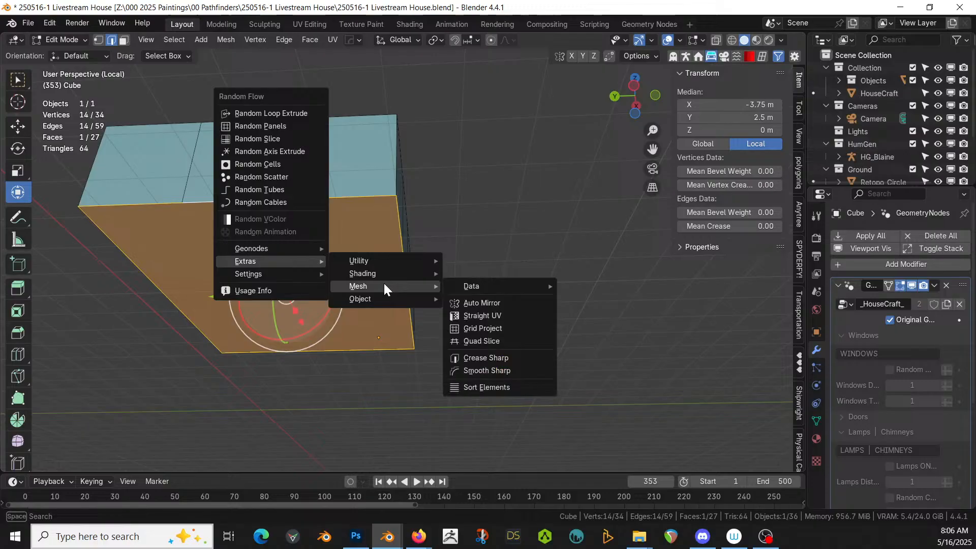
{"action": "left_click", "coordinate": [496, 340]}
{"action": "middle_click_drag", "start_coordinate": [267, 251], "coordinate": [353, 270]}
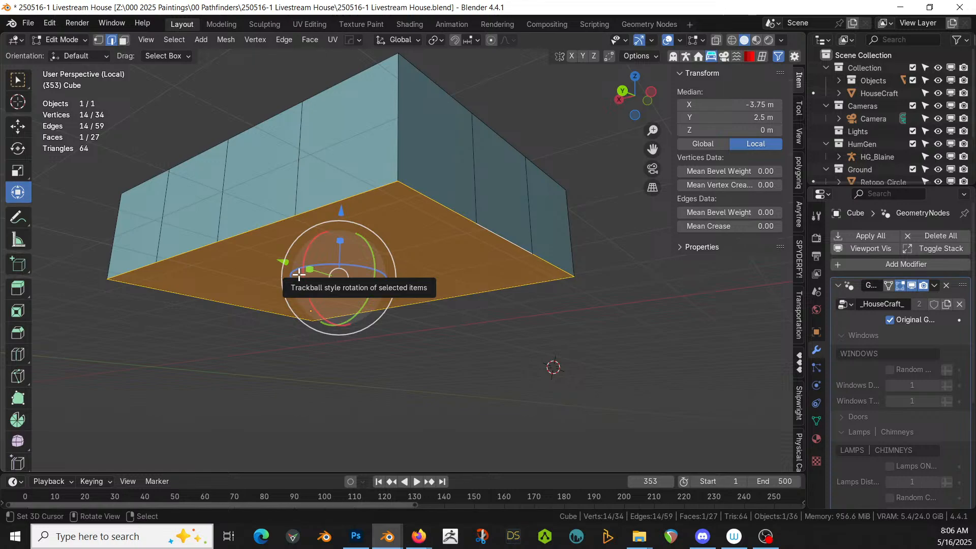
- Cut the new underside face into a grid with Random Flow's Quad Slice, setting Tangent to 1
{"action": "key", "text": "shift+q"}
{"action": "mouse_move", "coordinate": [322, 275]}
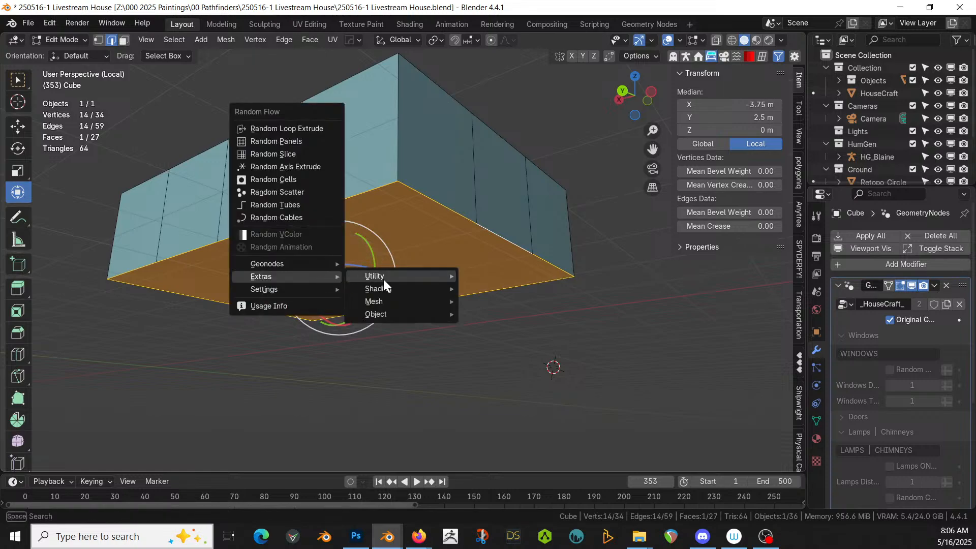
{"action": "mouse_move", "coordinate": [404, 302]}
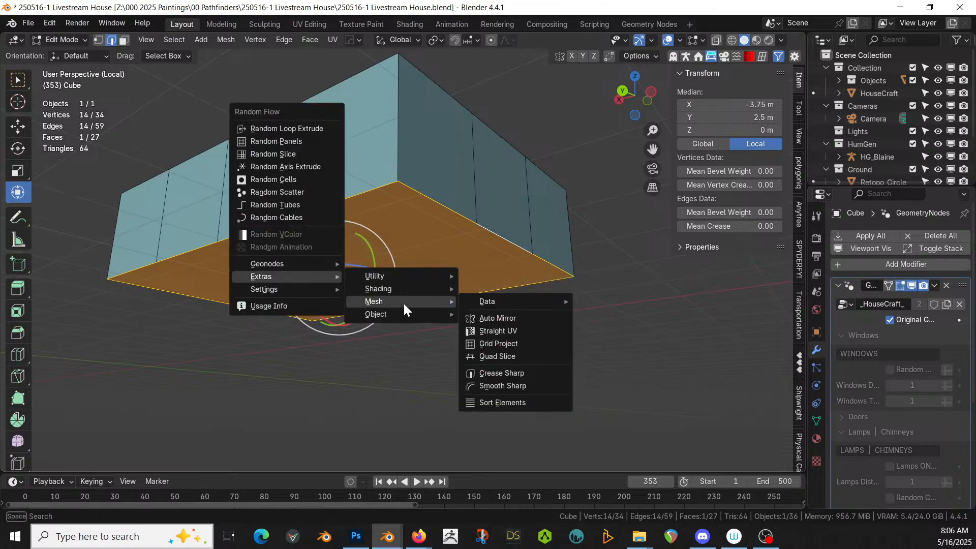
{"action": "left_click", "coordinate": [507, 354]}
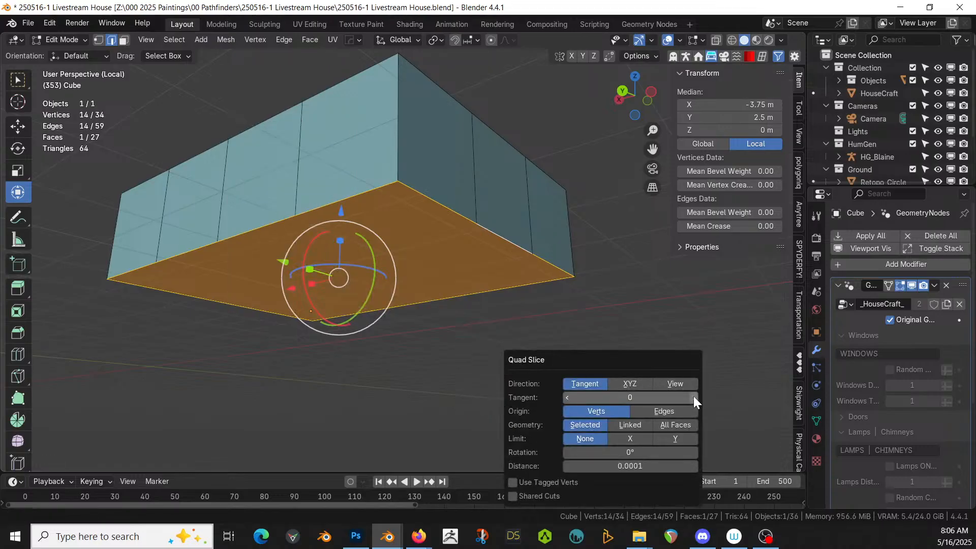
{"action": "left_click", "coordinate": [693, 396]}
- Select the whole mesh and merge its vertices by distance at 0.0001 m
{"action": "key", "text": "a"}
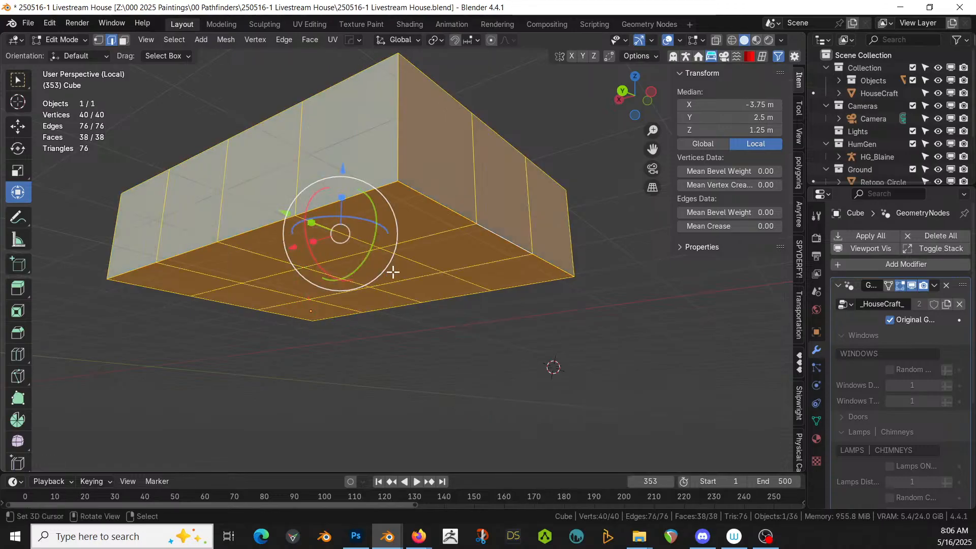
{"action": "key", "text": "m"}
{"action": "left_click", "coordinate": [392, 273]}
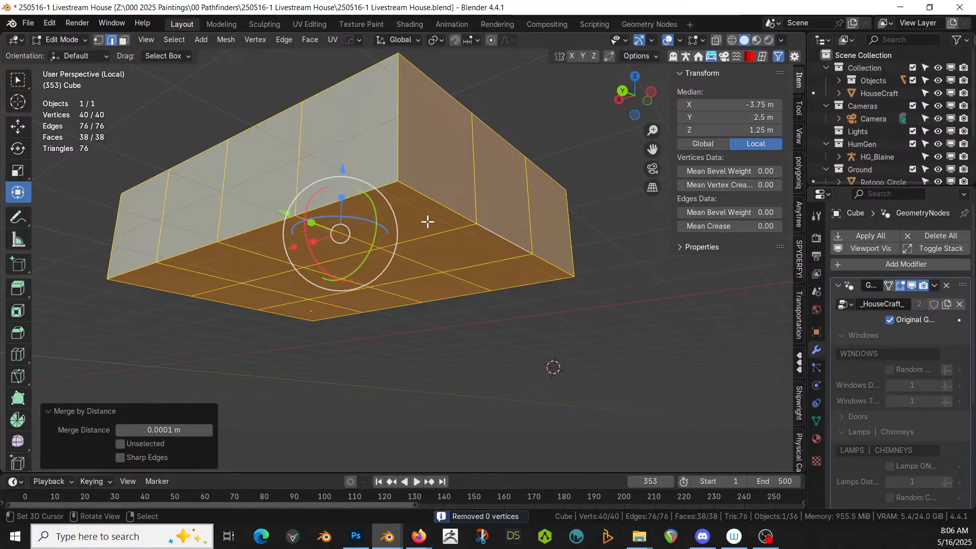
- Snap the 3D cursor to the central edge of the underside and set the object's origin to the cursor
{"action": "middle_click_drag", "start_coordinate": [428, 222], "coordinate": [318, 235]}
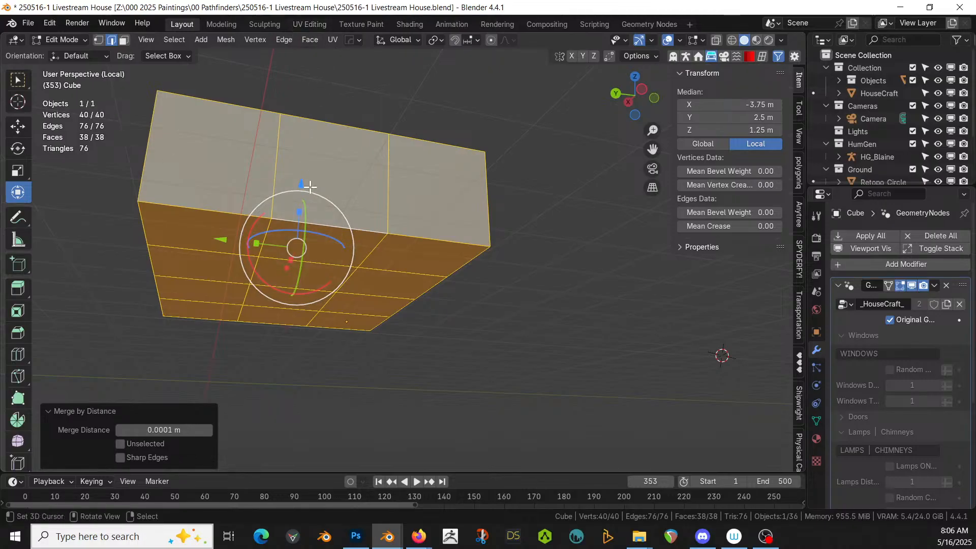
{"action": "key", "text": "KP_1"}
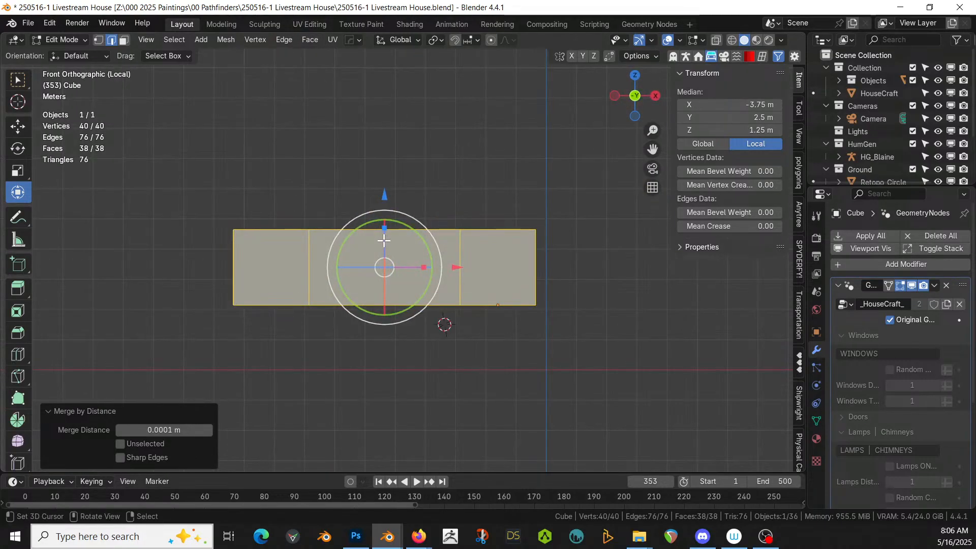
{"action": "middle_click_drag", "start_coordinate": [384, 241], "coordinate": [405, 137]}
{"action": "middle_click_drag", "start_coordinate": [373, 364], "coordinate": [420, 220]}
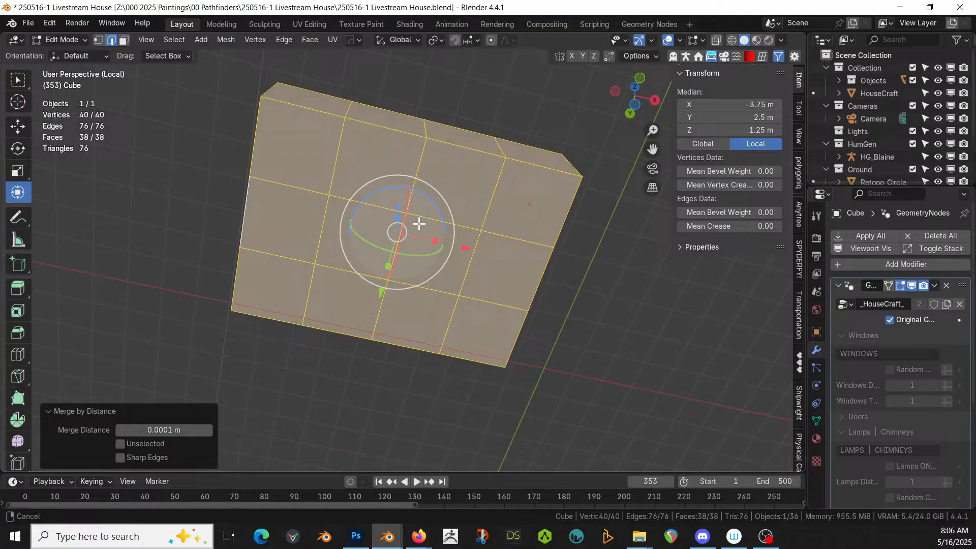
{"action": "left_click", "coordinate": [394, 251]}
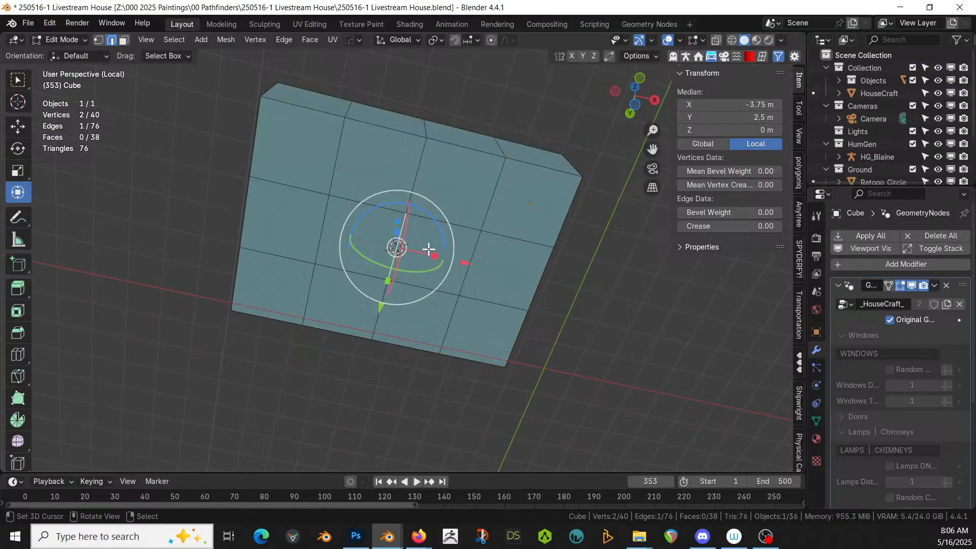
{"action": "key", "text": "Tab"}
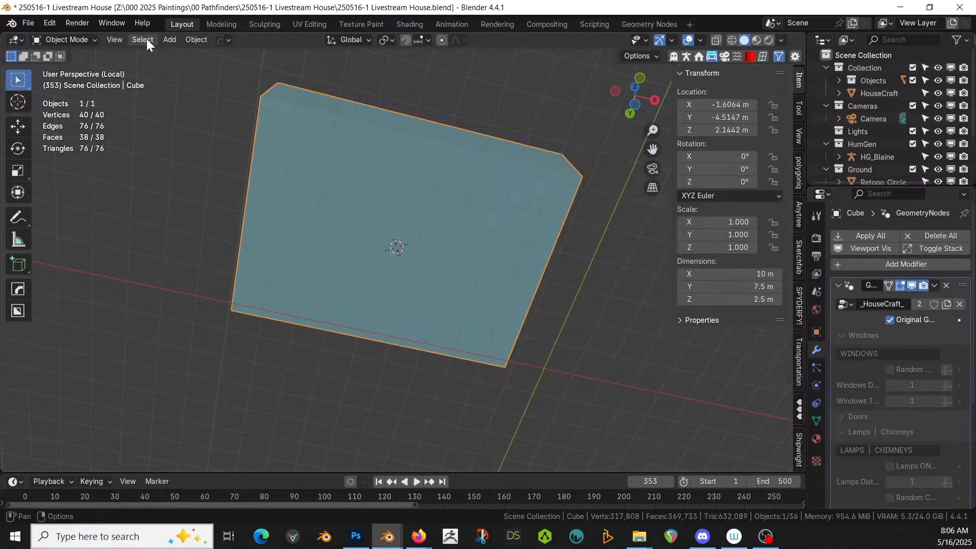
{"action": "left_click", "coordinate": [195, 39]}
{"action": "mouse_move", "coordinate": [236, 69]}
{"action": "left_click", "coordinate": [465, 91]}
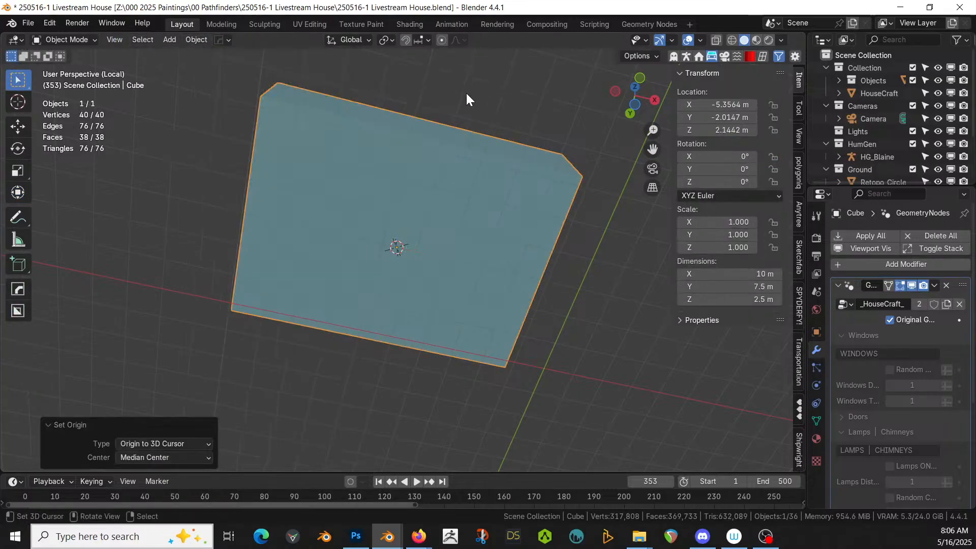
- Hide the original geometry and examine the generated flat-roofed house from the porch side
{"action": "middle_click_drag", "start_coordinate": [466, 92], "coordinate": [459, 264]}
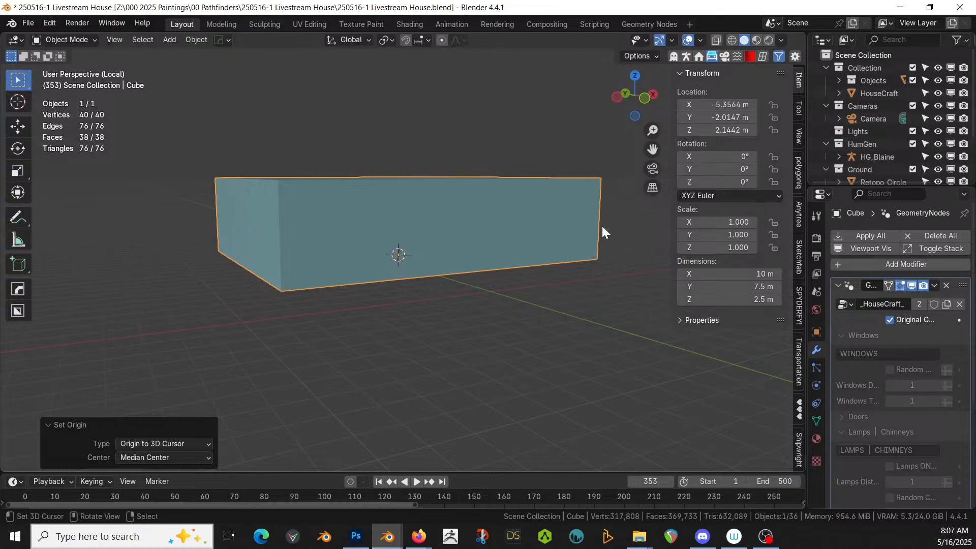
{"action": "middle_click_drag", "start_coordinate": [665, 236], "coordinate": [352, 276]}
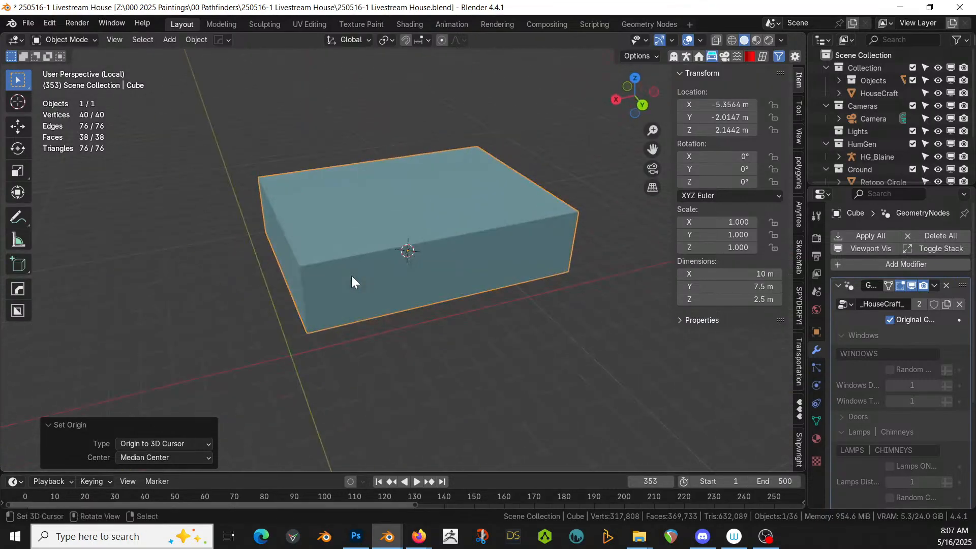
{"action": "left_click", "coordinate": [890, 319]}
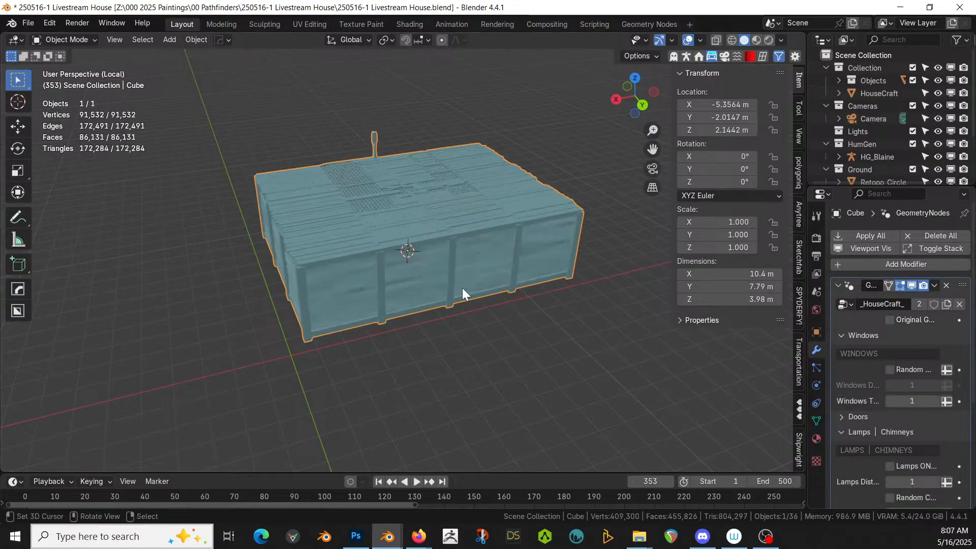
{"action": "middle_click_drag", "start_coordinate": [462, 288], "coordinate": [541, 258]}
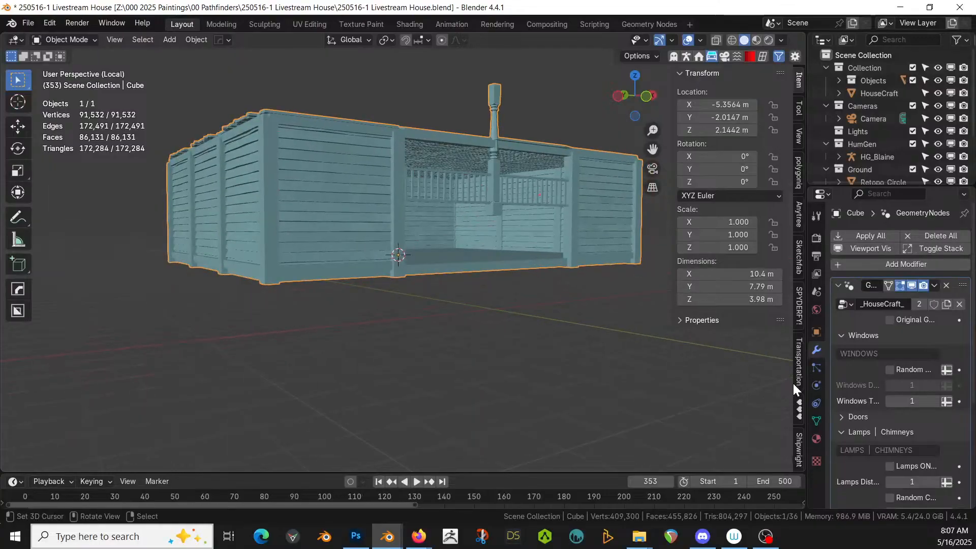
- Assign Material.001 to all faces of the mesh to remove the existing porch
{"action": "left_click", "coordinate": [816, 439]}
{"action": "left_click", "coordinate": [881, 252]}
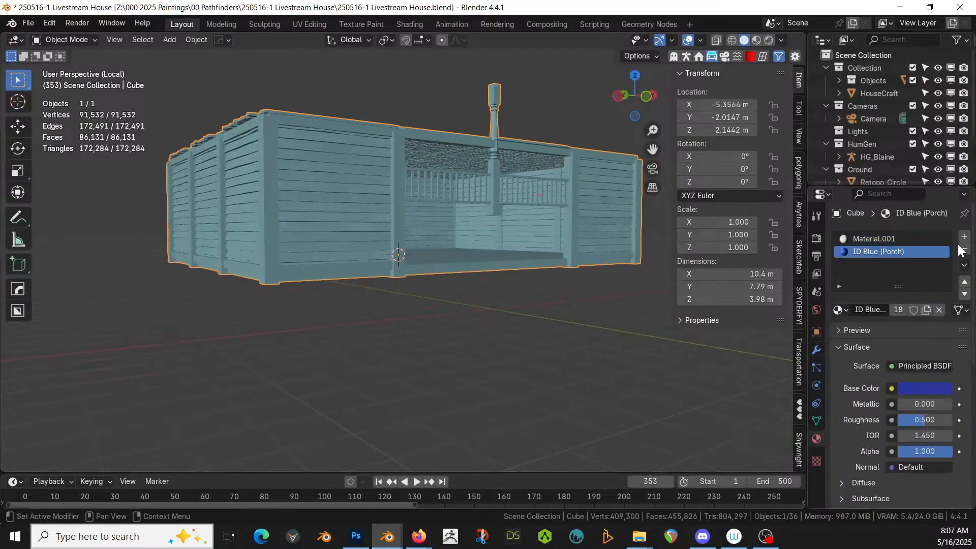
{"action": "key", "text": "Tab"}
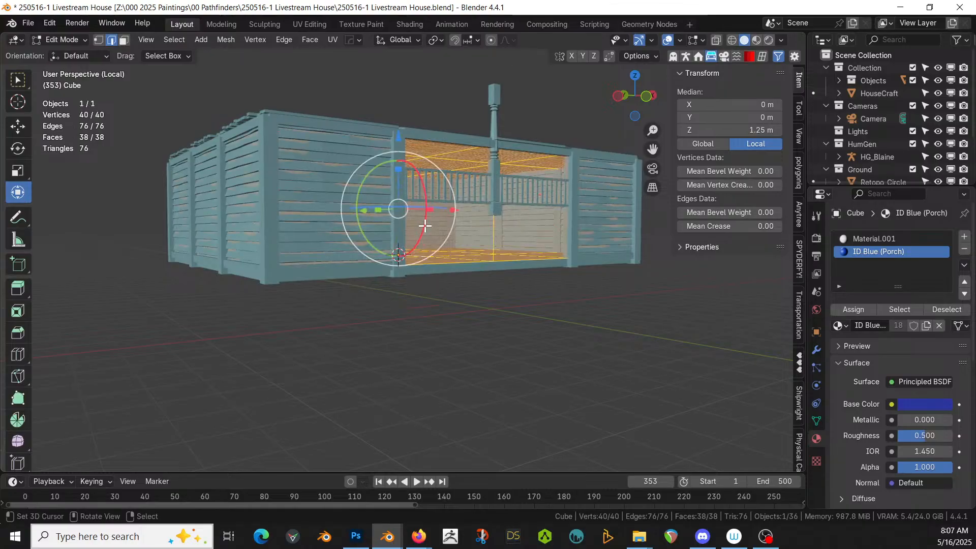
{"action": "left_click", "coordinate": [843, 240]}
{"action": "left_click", "coordinate": [849, 309]}
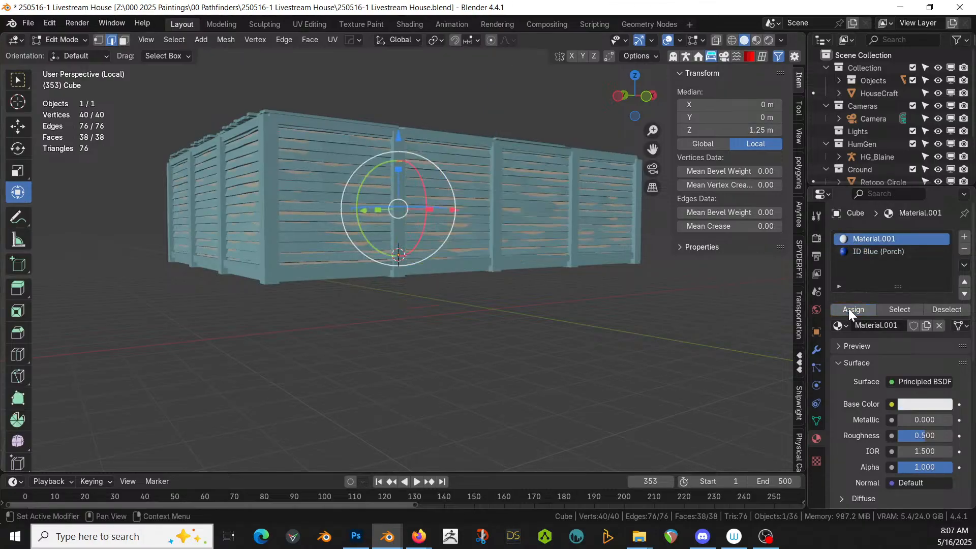
- Extrude the two outer faces of the four-panel front wall outward to form two projecting wings
{"action": "middle_click_drag", "start_coordinate": [494, 299], "coordinate": [529, 324]}
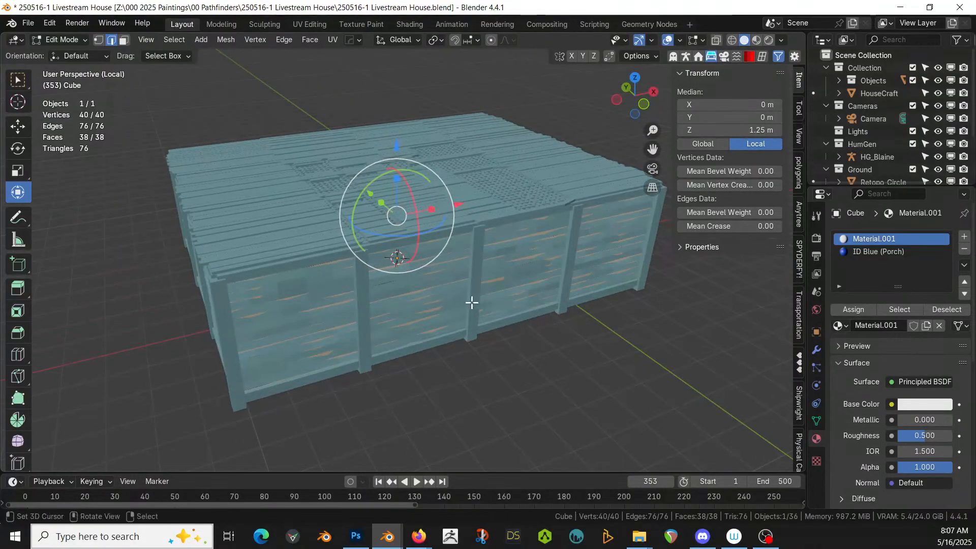
{"action": "key", "text": "3"}
{"action": "left_click", "coordinate": [328, 331]}
{"action": "left_click", "coordinate": [618, 249], "text": "shift"}
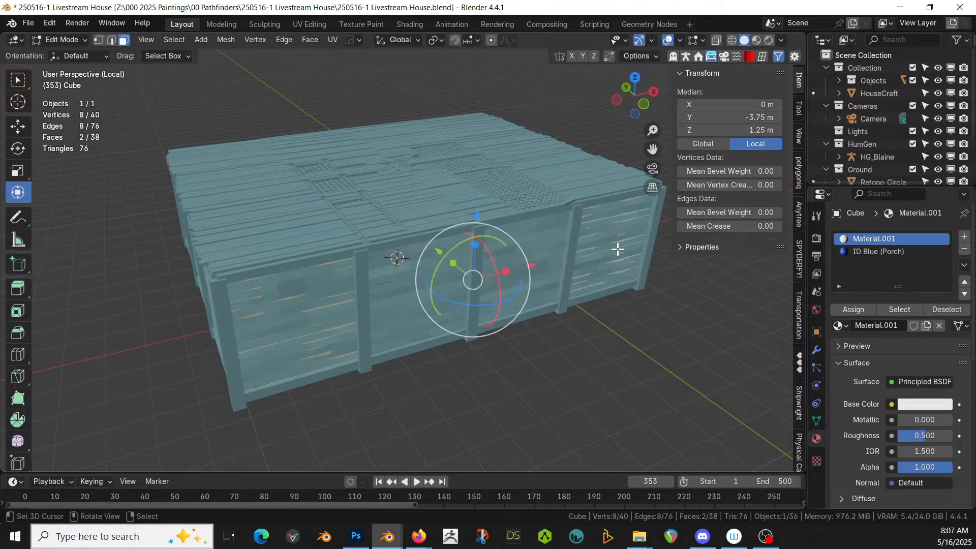
{"action": "key", "text": "e"}
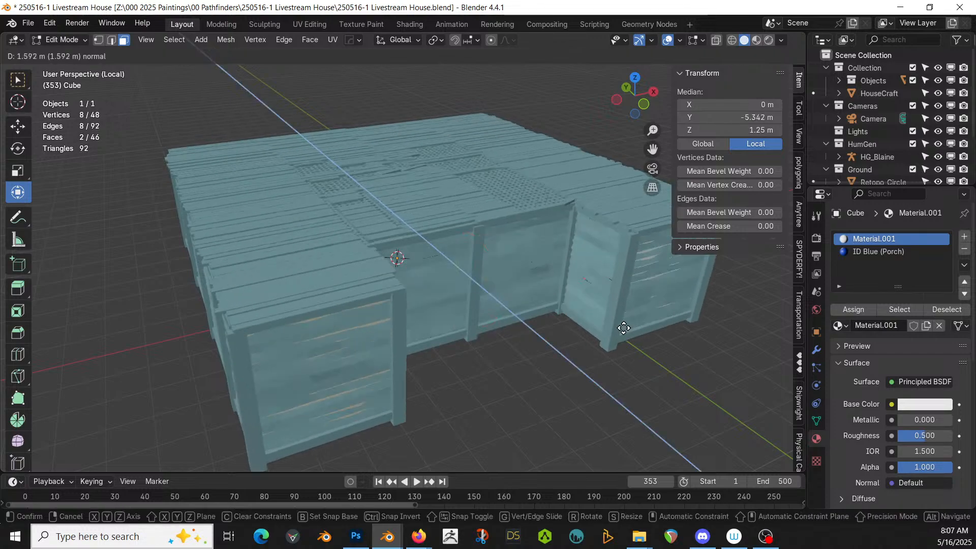
{"action": "left_click", "coordinate": [631, 336]}
- Grow the selection to cover both projecting wings, assign them ID Blue (Porch) and examine the generated porches
{"action": "key", "text": "ctrl+KP_Add"}
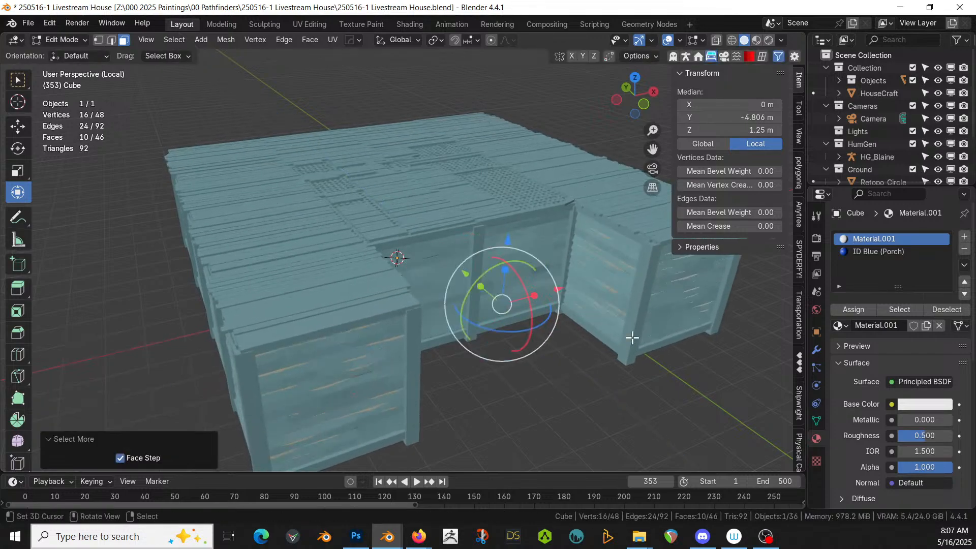
{"action": "left_click", "coordinate": [887, 253]}
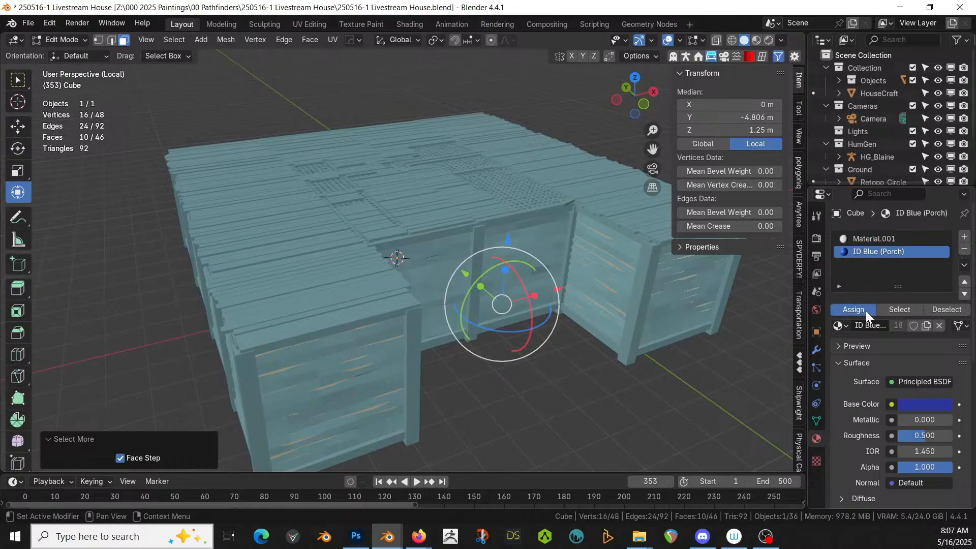
{"action": "left_click", "coordinate": [864, 310]}
{"action": "middle_click_drag", "start_coordinate": [375, 335], "coordinate": [365, 307]}
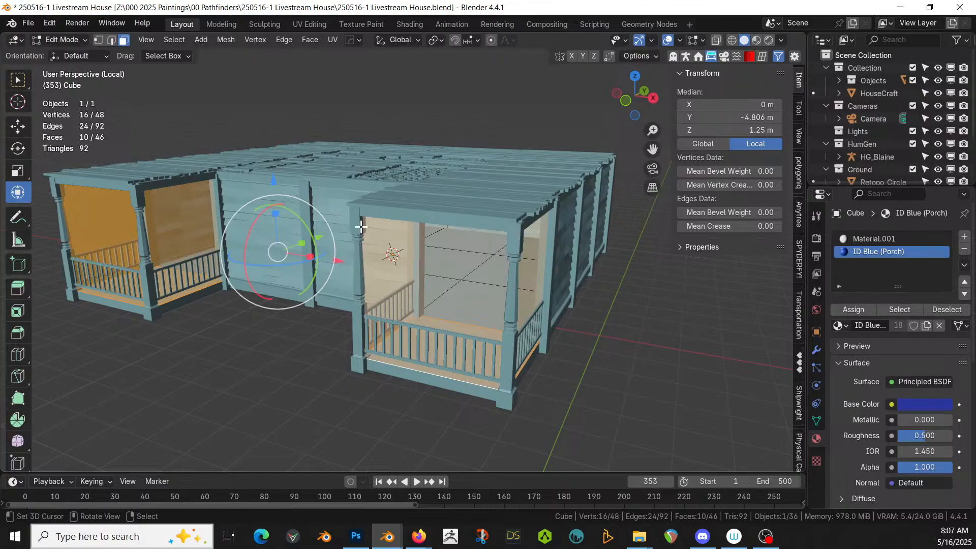
{"action": "middle_click_drag", "start_coordinate": [361, 227], "coordinate": [351, 250]}
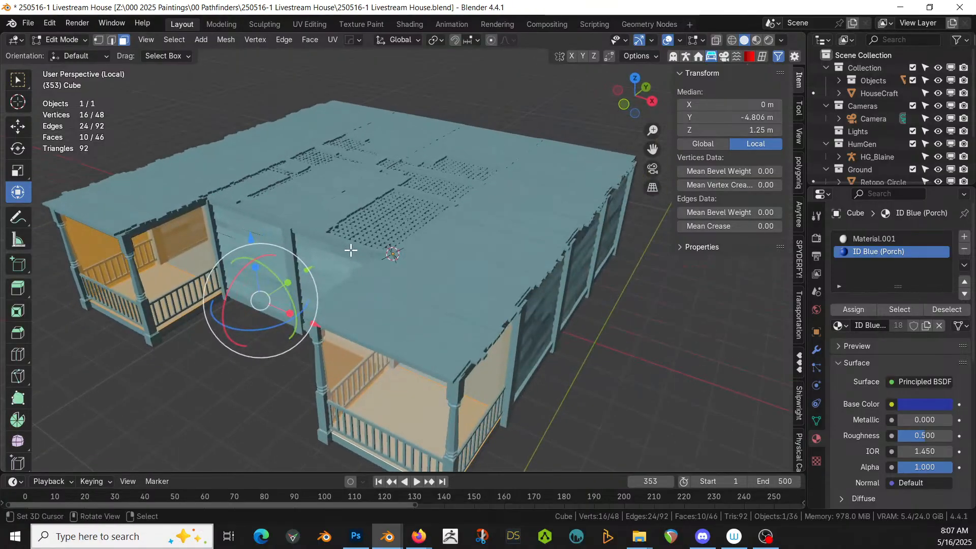
{"action": "middle_click_drag", "start_coordinate": [274, 233], "coordinate": [337, 205]}
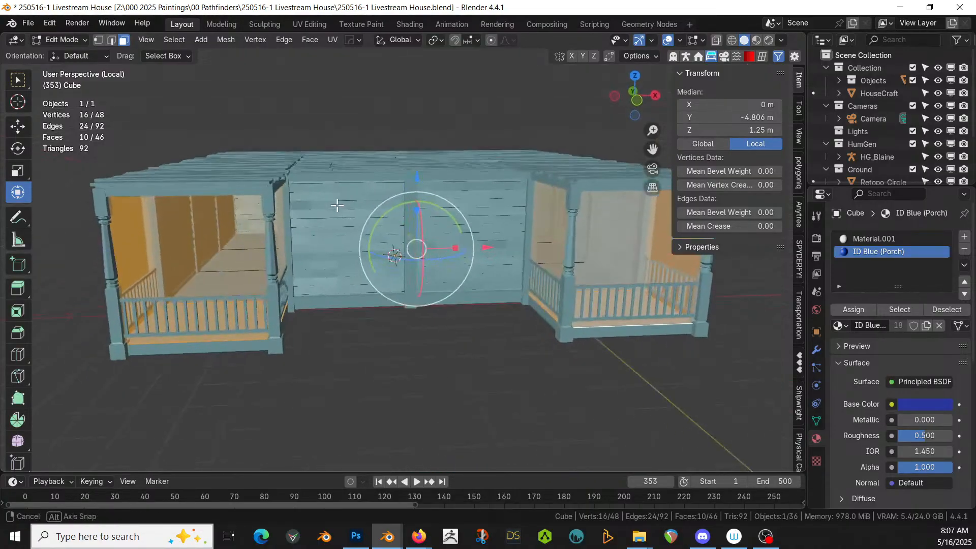
- Assign the Windows Shutters material in a new slot to the two recessed wall faces between the porches
{"action": "right_click", "coordinate": [361, 236]}
{"action": "right_click", "coordinate": [456, 227], "text": "shift"}
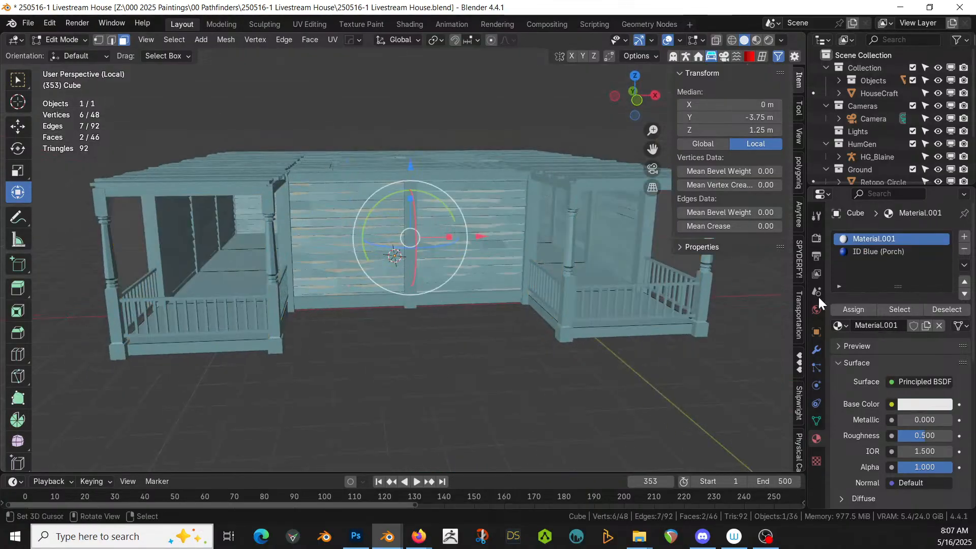
{"action": "left_click", "coordinate": [965, 236]}
{"action": "left_click", "coordinate": [840, 325]}
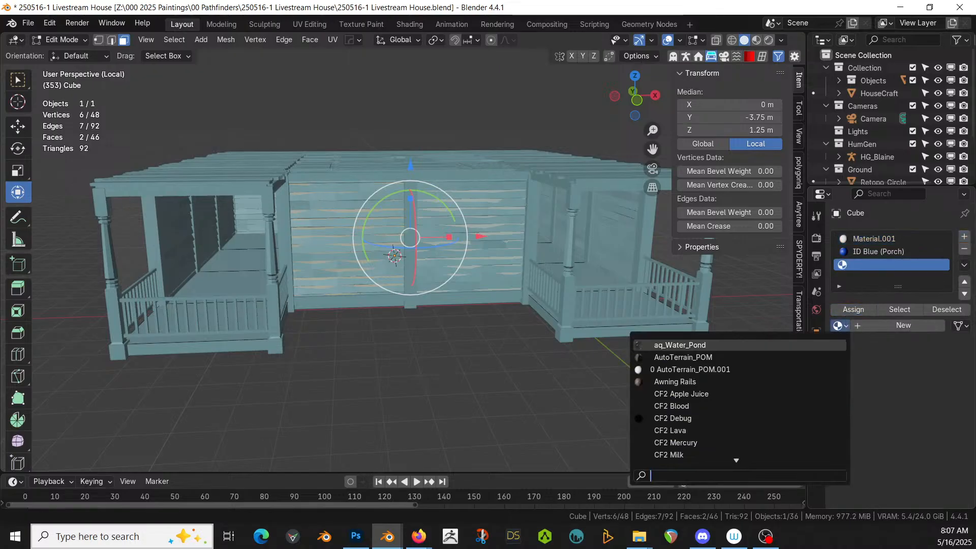
{"action": "type", "text": "WIND"}
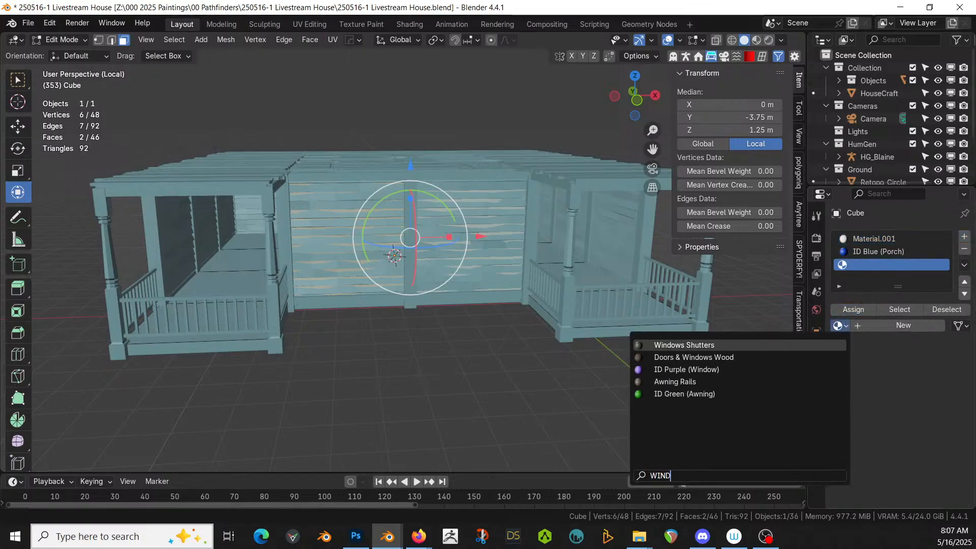
{"action": "key", "text": "Return"}
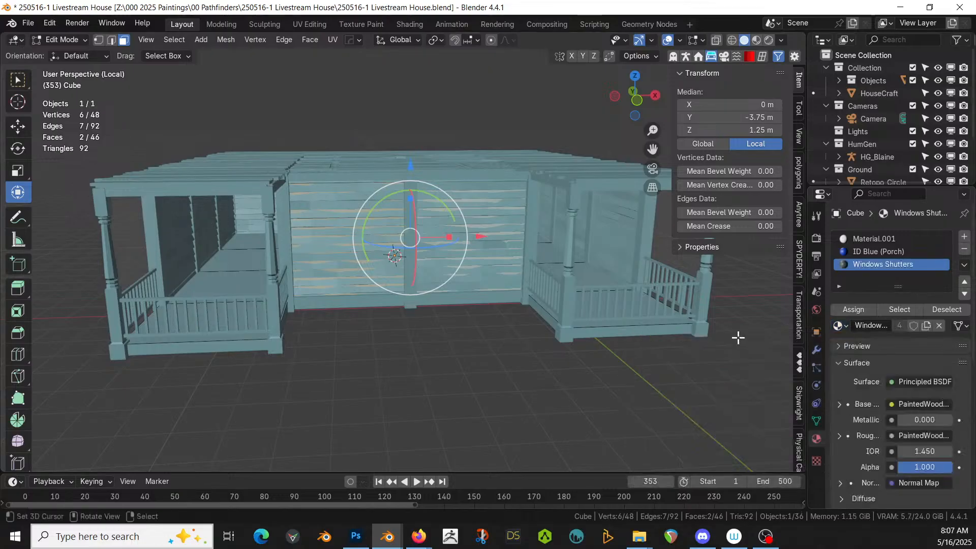
{"action": "left_click", "coordinate": [859, 310]}
- Show the original geometry of the HouseCraft modifier again
{"action": "middle_click_drag", "start_coordinate": [450, 246], "coordinate": [457, 283]}
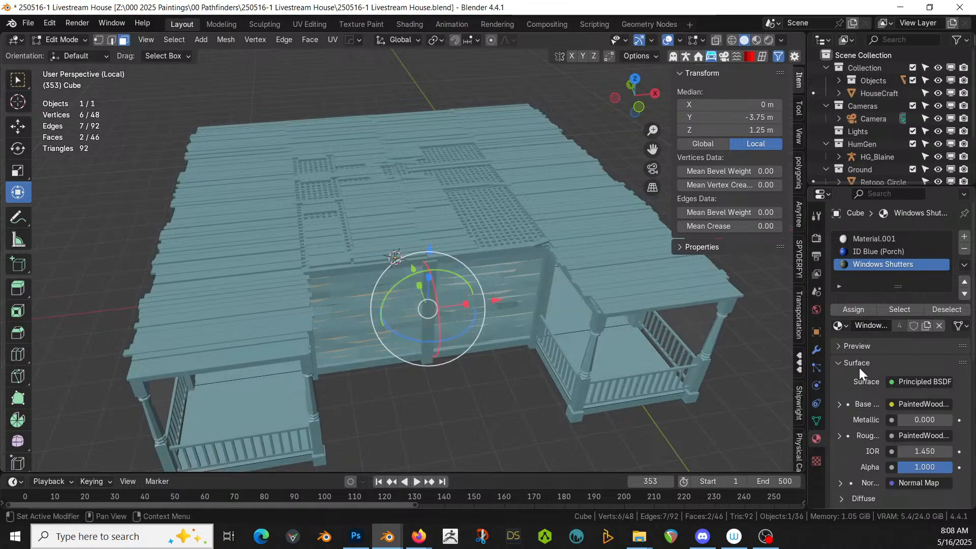
{"action": "left_click", "coordinate": [817, 349]}
{"action": "left_click", "coordinate": [890, 319]}
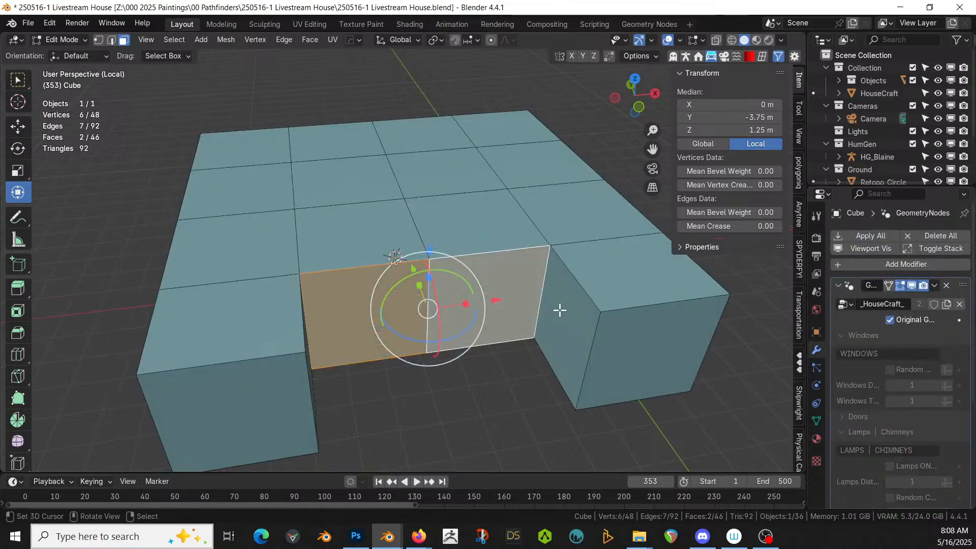
- Display the base mesh with rendered shading and merge all its vertices by distance
{"action": "key", "text": "z"}
{"action": "key", "text": "8"}
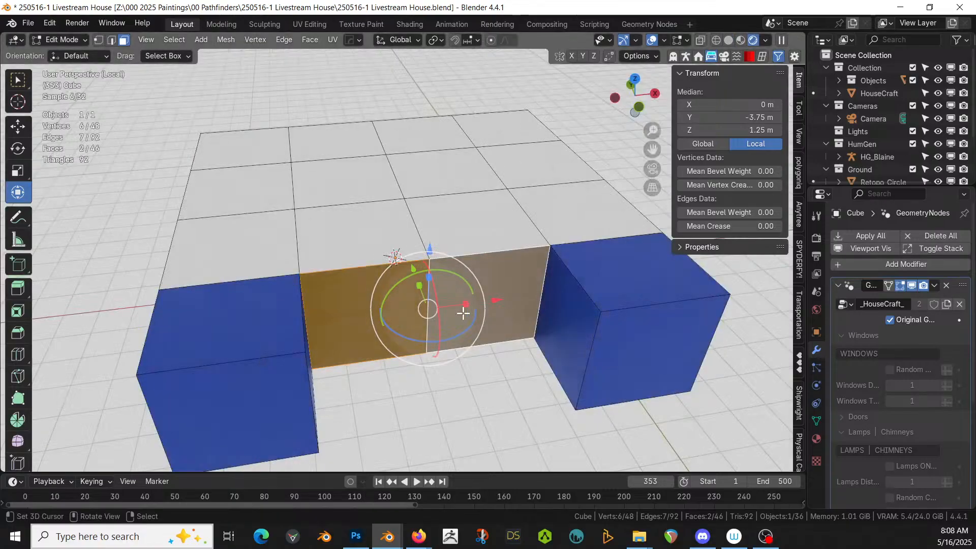
{"action": "mouse_move", "coordinate": [407, 321]}
{"action": "middle_mouse_down"}
{"action": "mouse_move", "coordinate": [390, 277]}
{"action": "mouse_move", "coordinate": [391, 356]}
{"action": "middle_mouse_up"}
{"action": "key", "text": "alt+a"}
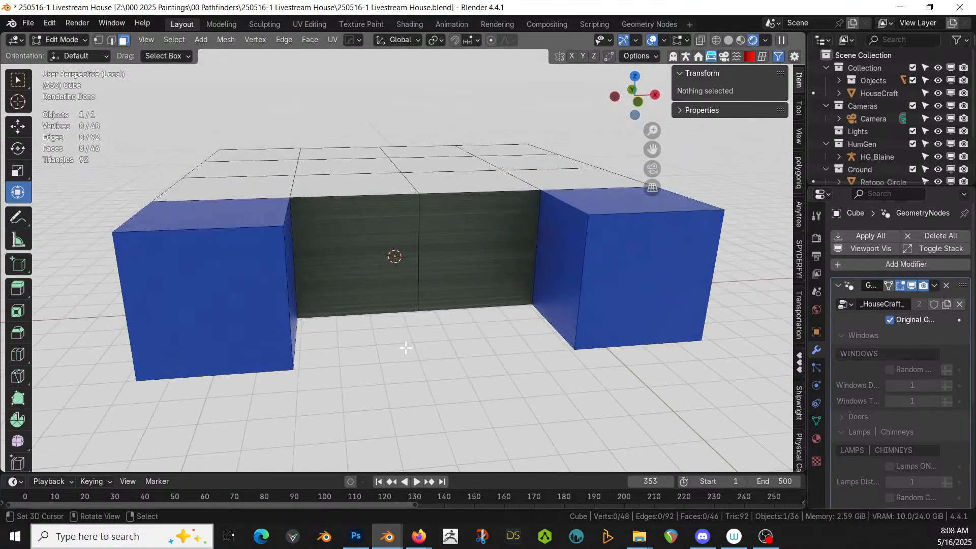
{"action": "key", "text": "a"}
{"action": "key", "text": "m"}
{"action": "left_click", "coordinate": [452, 279]}
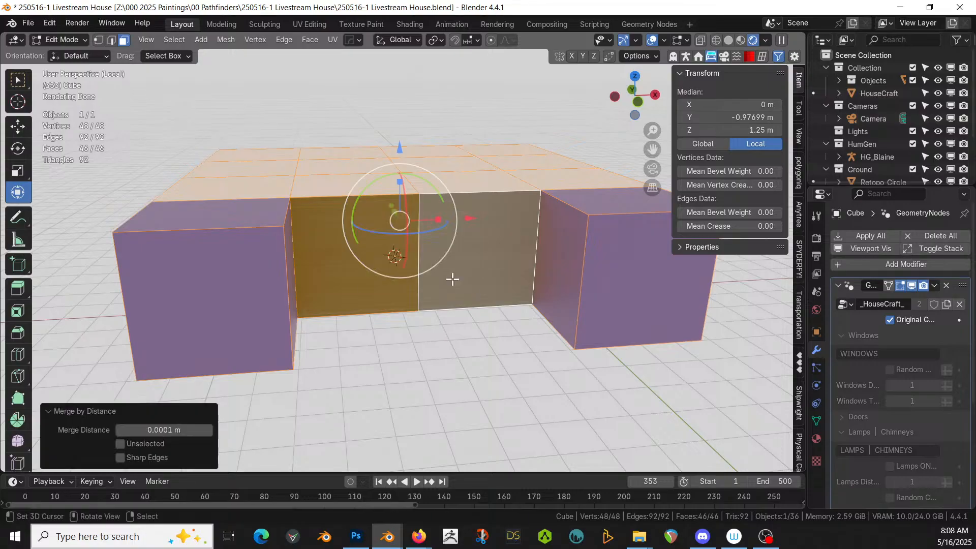
{"action": "key", "text": "Tab"}
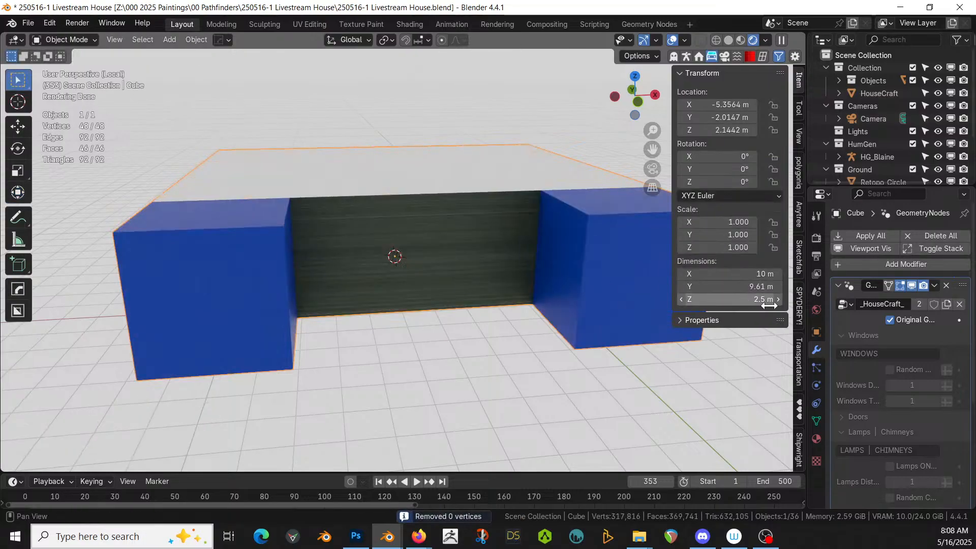
- Hide the HouseCraft modifier's original geometry and examine the generated house from its side wall
{"action": "left_click", "coordinate": [890, 319]}
{"action": "middle_click_drag", "start_coordinate": [430, 304], "coordinate": [302, 311]}
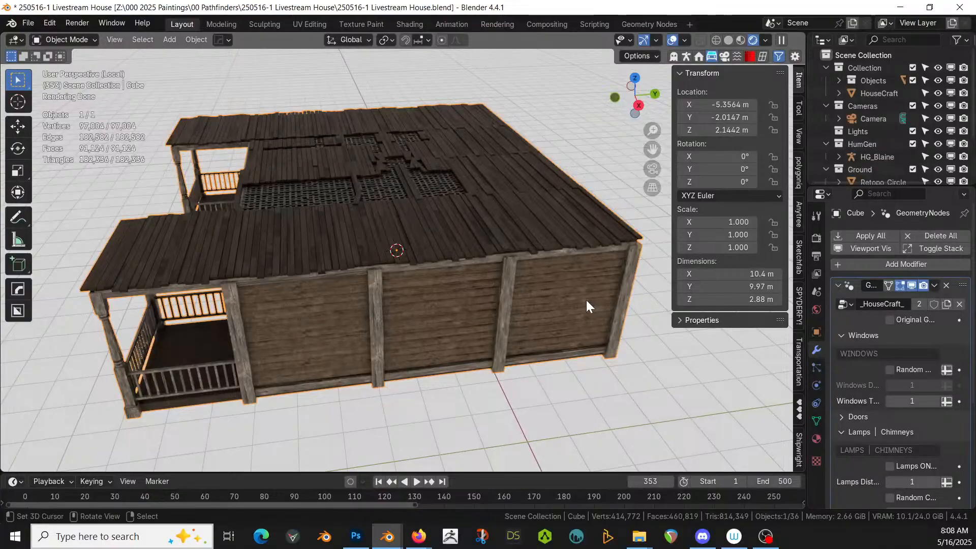
{"action": "mouse_move", "coordinate": [586, 300]}
{"action": "middle_mouse_down"}
{"action": "mouse_move", "coordinate": [468, 319]}
{"action": "mouse_move", "coordinate": [459, 308]}
{"action": "mouse_move", "coordinate": [590, 282]}
{"action": "middle_mouse_up"}
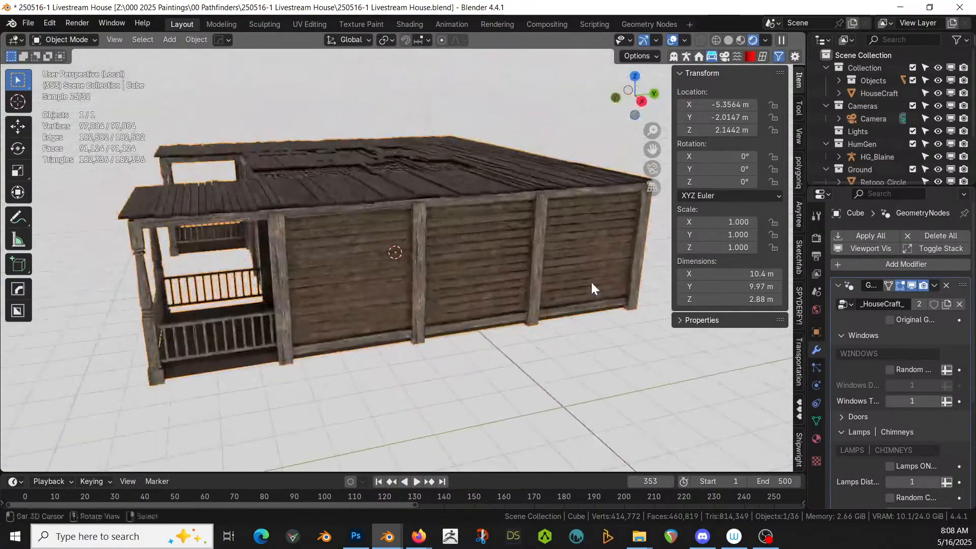
- Replace Windows Shutters with the ID Purple (Window) material in the slot used by the two recessed front wall faces
{"action": "key", "text": "Tab"}
{"action": "left_click", "coordinate": [478, 261]}
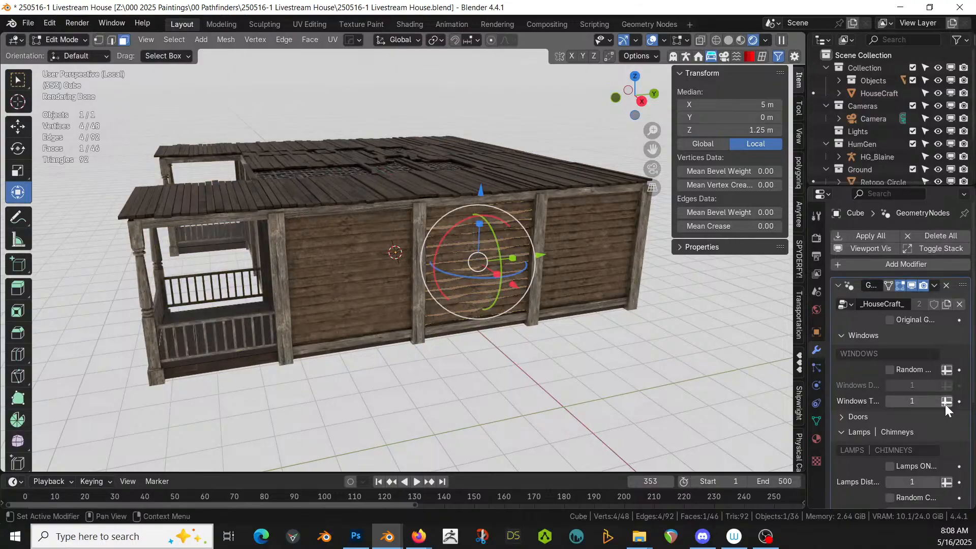
{"action": "left_click", "coordinate": [817, 437]}
{"action": "left_click", "coordinate": [895, 263]}
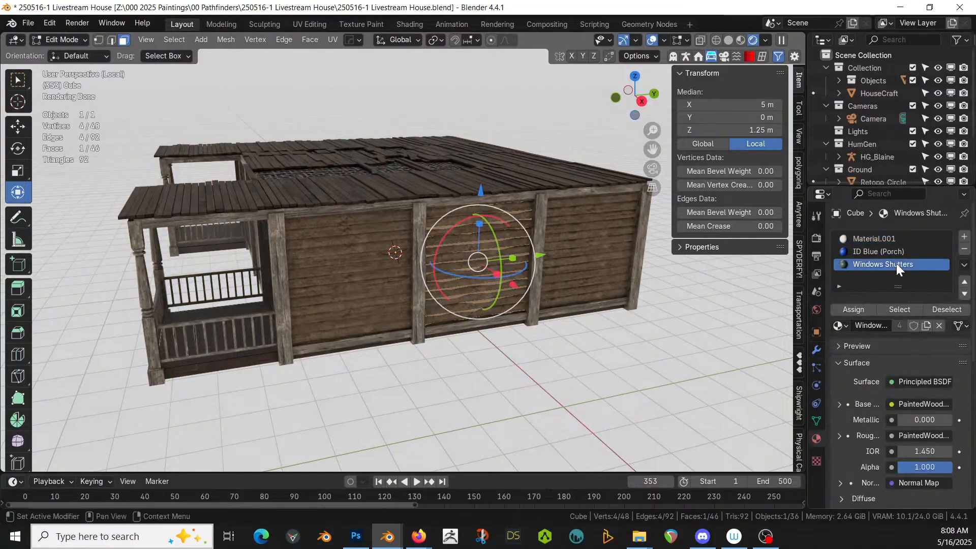
{"action": "middle_click_drag", "start_coordinate": [514, 270], "coordinate": [559, 322]}
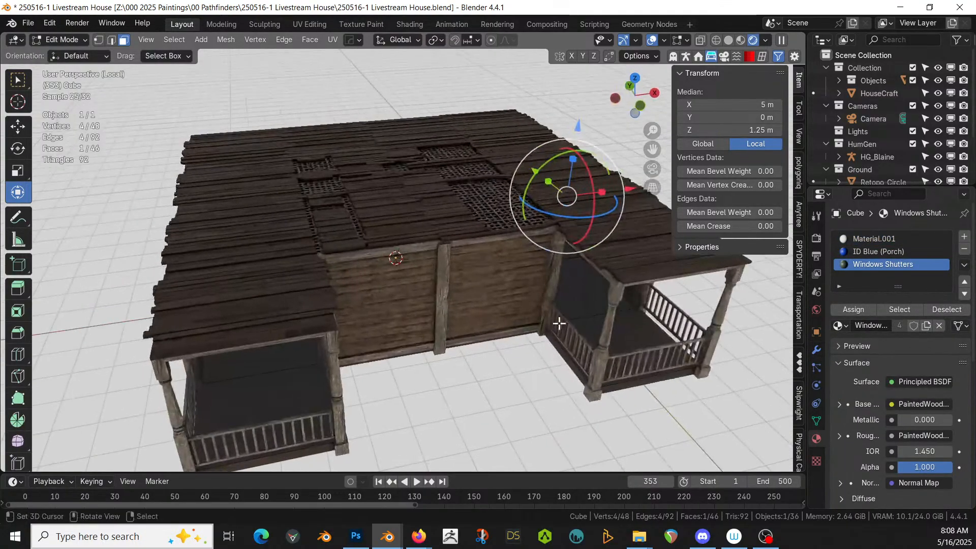
{"action": "left_click", "coordinate": [414, 286]}
{"action": "left_click", "coordinate": [508, 274], "text": "shift"}
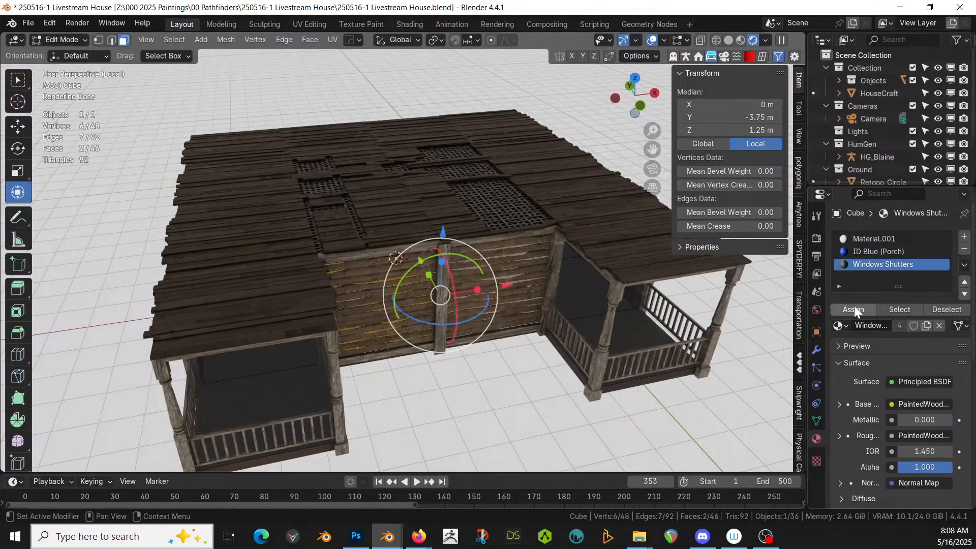
{"action": "left_click", "coordinate": [838, 325]}
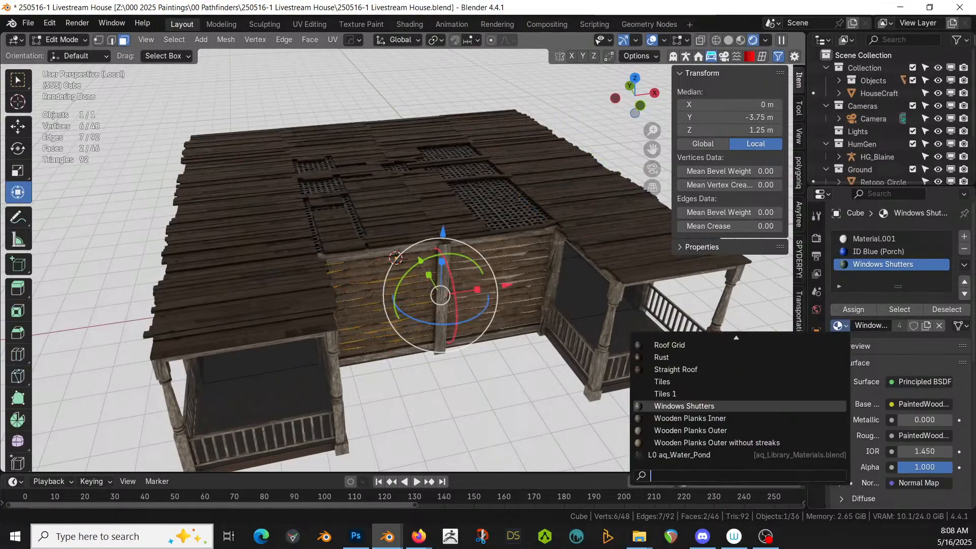
{"action": "type", "text": "WINDO"}
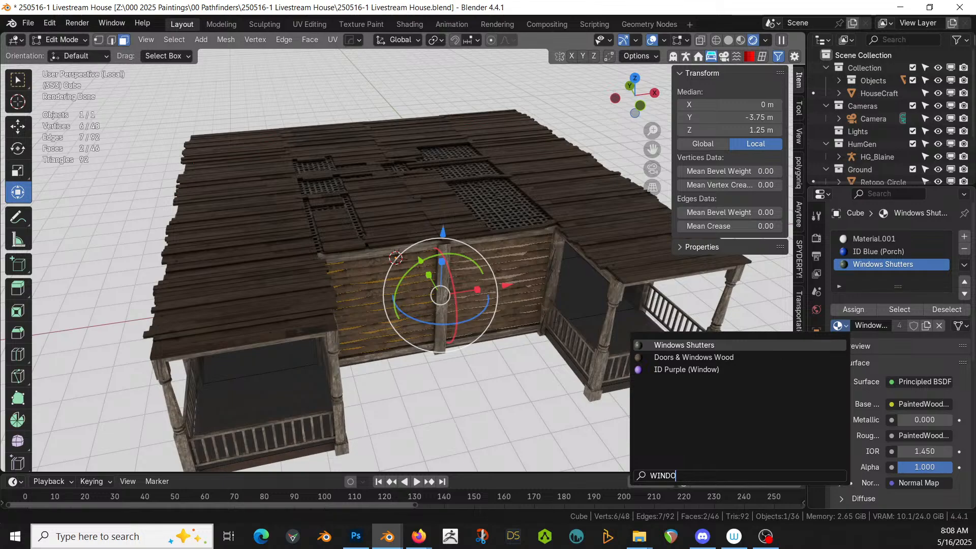
{"action": "key", "text": "BackSpace"}
{"action": "key", "text": "BackSpace"}
{"action": "key", "text": "BackSpace"}
{"action": "key", "text": "BackSpace"}
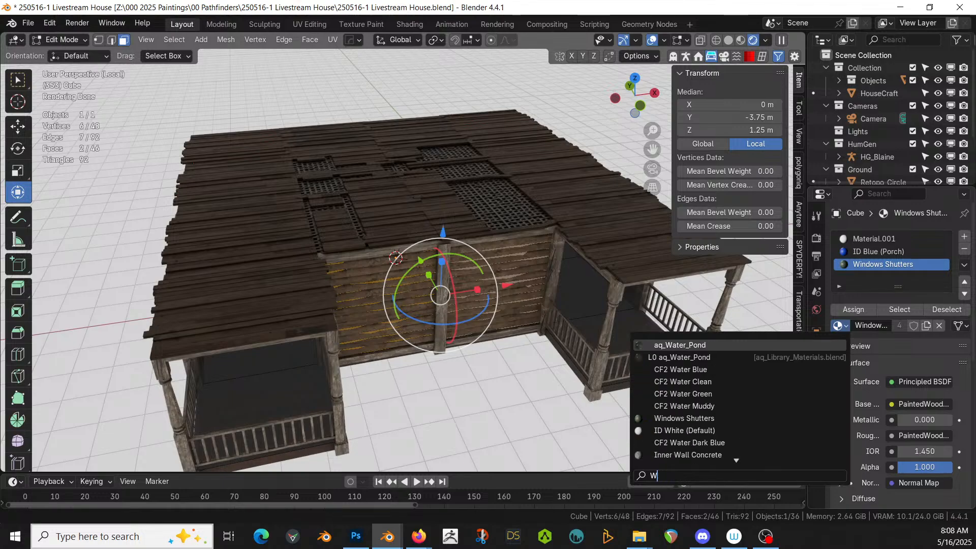
{"action": "type", "text": "id"}
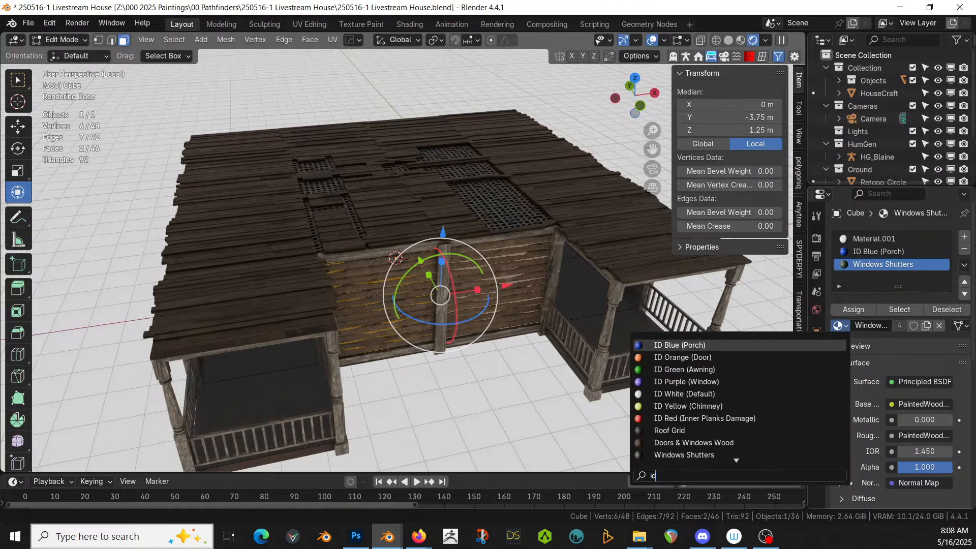
{"action": "left_click", "coordinate": [696, 383]}
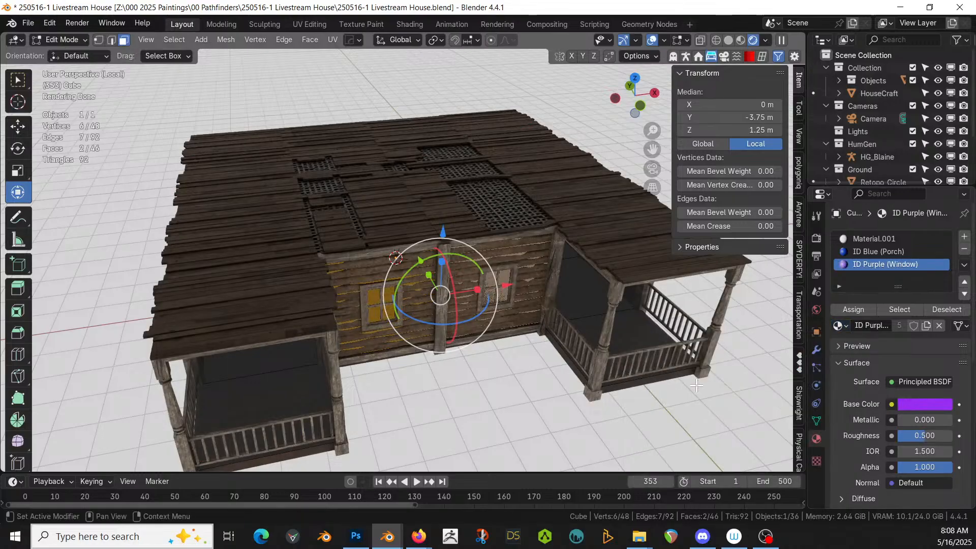
{"action": "middle_click_drag", "start_coordinate": [696, 385], "coordinate": [503, 310]}
{"action": "left_click", "coordinate": [290, 354]}
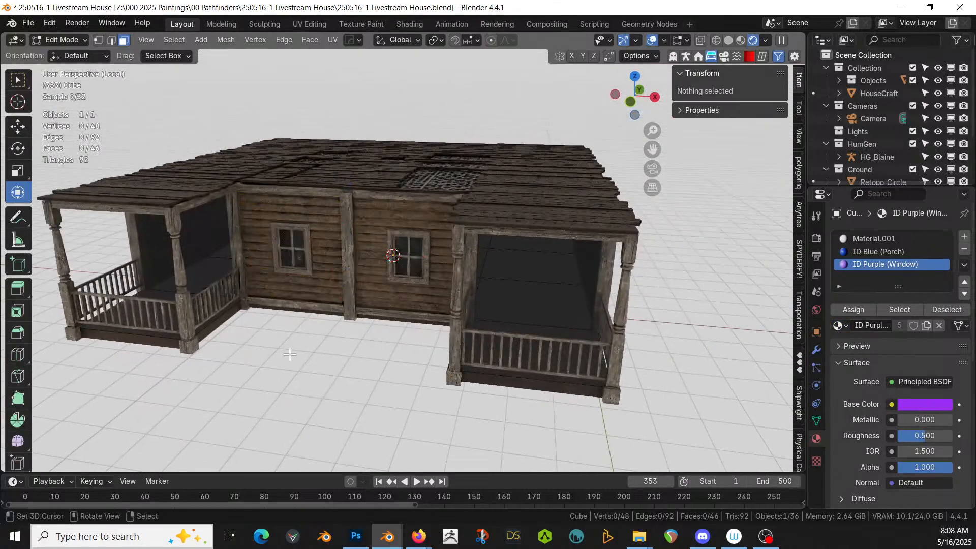
- Assign ID Purple (Window) to the middle face of each side wall and the two outermost faces of the rear wall
{"action": "middle_click_drag", "start_coordinate": [290, 355], "coordinate": [356, 337]}
{"action": "middle_click_drag", "start_coordinate": [403, 345], "coordinate": [426, 357]}
{"action": "left_click", "coordinate": [325, 286]}
{"action": "middle_click_drag", "start_coordinate": [325, 285], "coordinate": [388, 293]}
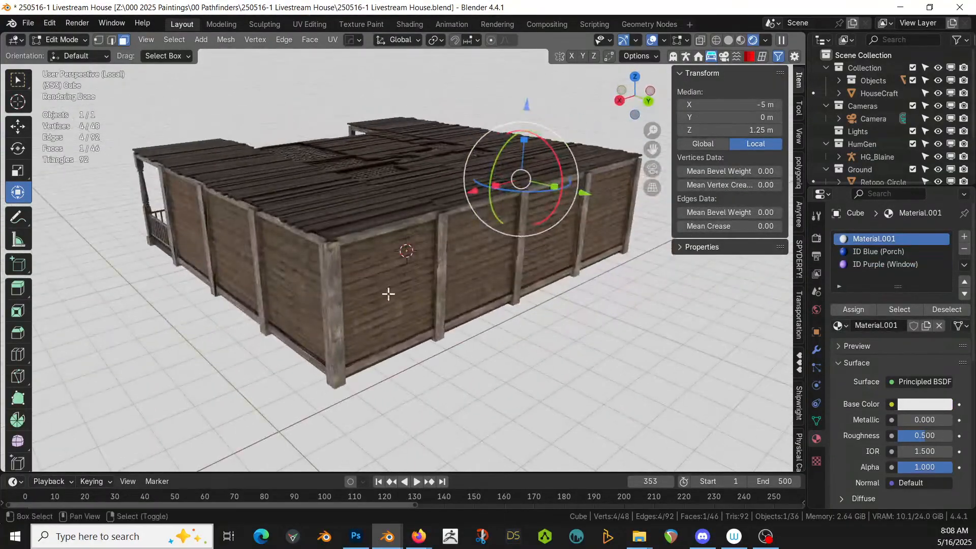
{"action": "left_click", "coordinate": [232, 240], "text": "shift"}
{"action": "left_click", "coordinate": [395, 286], "text": "shift"}
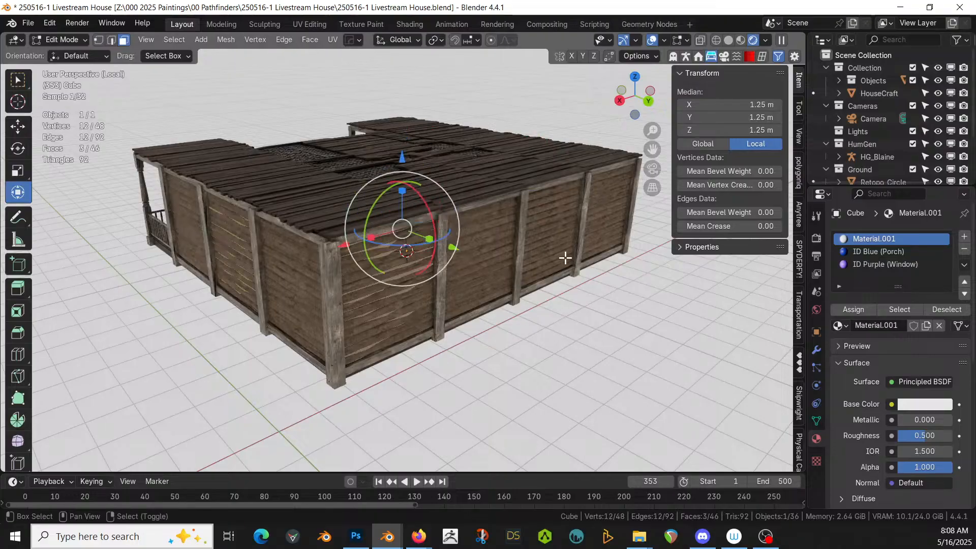
{"action": "left_click", "coordinate": [607, 215], "text": "shift"}
{"action": "left_click", "coordinate": [899, 263]}
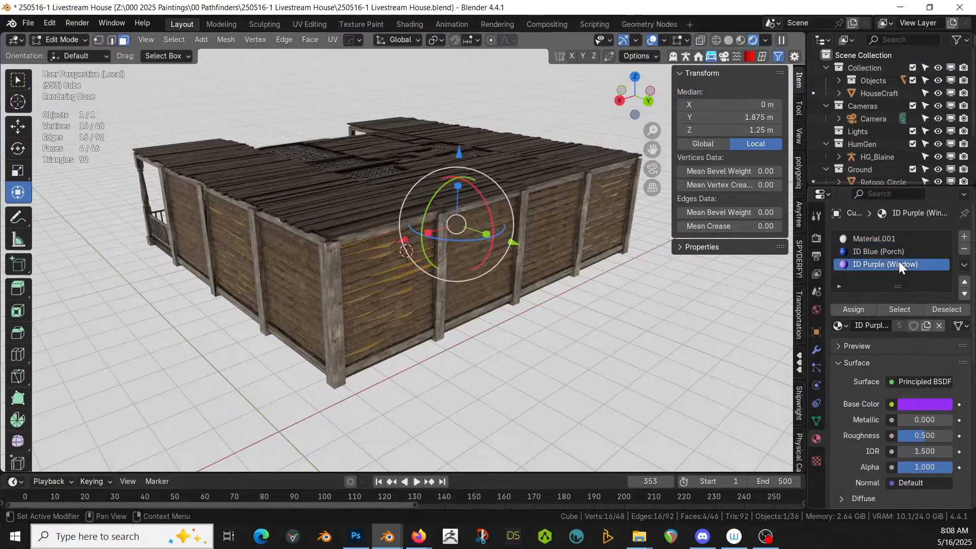
{"action": "left_click", "coordinate": [863, 307]}
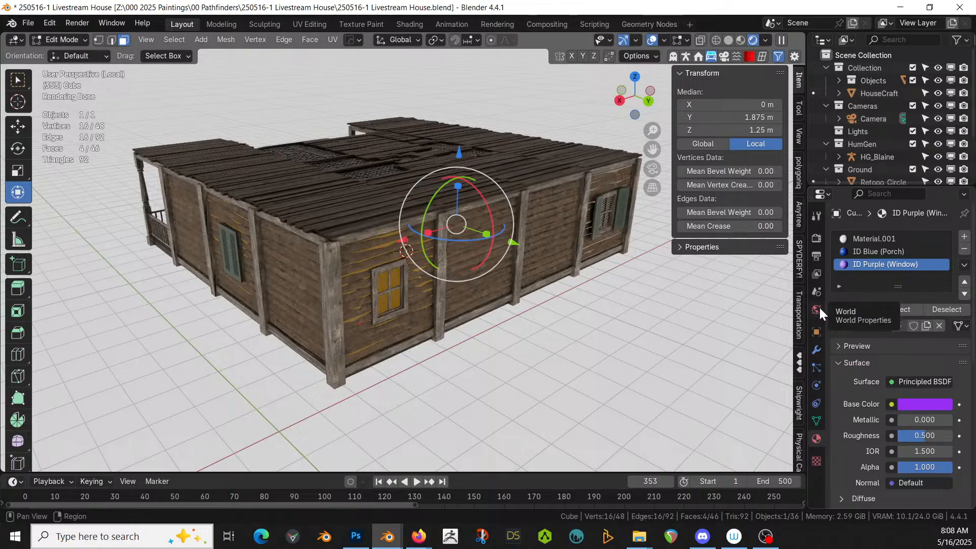
- Review the front windows and turn the HouseCraft modifier's original geometry display back on in Edit Mode
{"action": "middle_click_drag", "start_coordinate": [410, 262], "coordinate": [572, 288]}
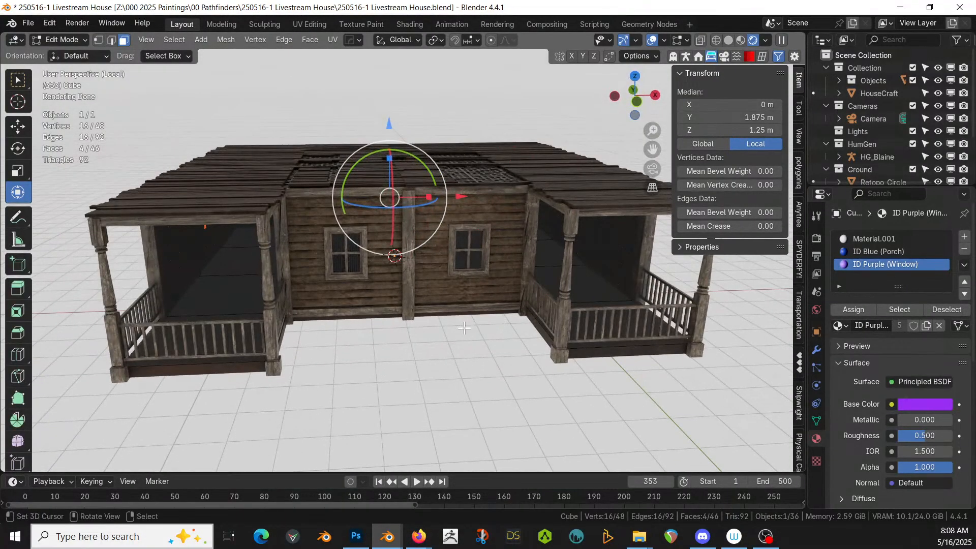
{"action": "key", "text": "Tab"}
{"action": "key", "text": "Tab"}
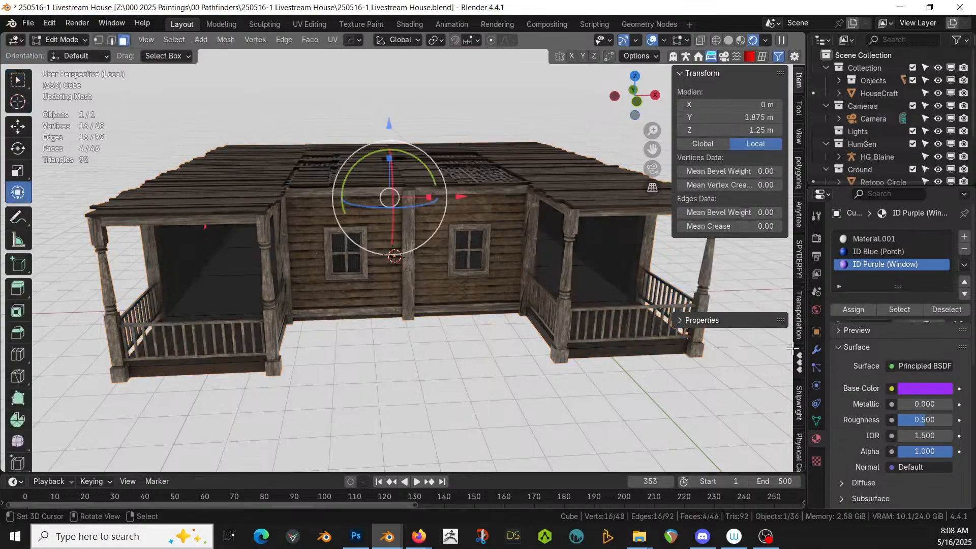
{"action": "left_click", "coordinate": [817, 349]}
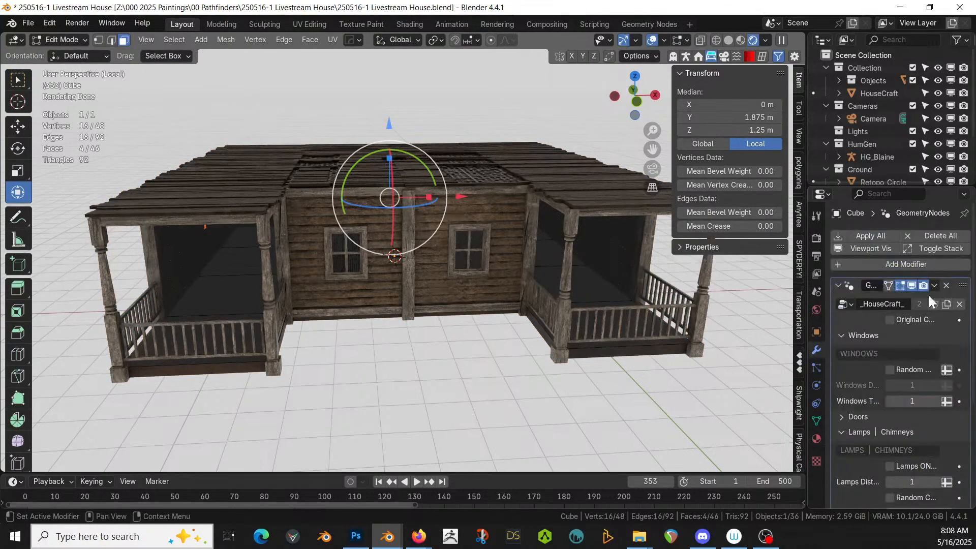
{"action": "left_click", "coordinate": [897, 318]}
{"action": "key", "text": "Tab"}
{"action": "key", "text": "Tab"}
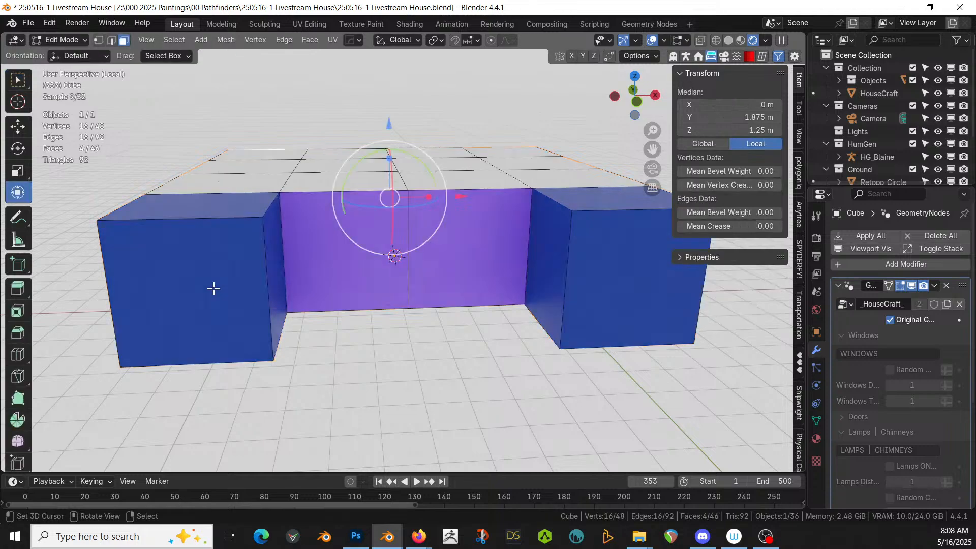
- Delete the front end faces of the two blue porch blocks
{"action": "left_click", "coordinate": [214, 292]}
{"action": "left_click", "coordinate": [598, 299], "text": "shift"}
{"action": "key", "text": "x"}
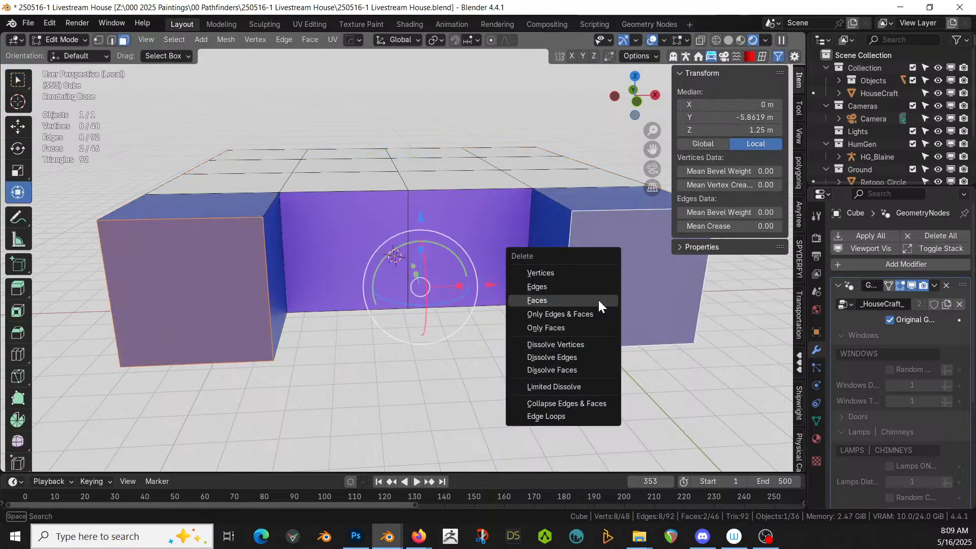
{"action": "left_click", "coordinate": [599, 300]}
- Fill the openings between the house body and the two porch blocks with new wall faces
{"action": "key", "text": "2"}
{"action": "right_click", "coordinate": [191, 309]}
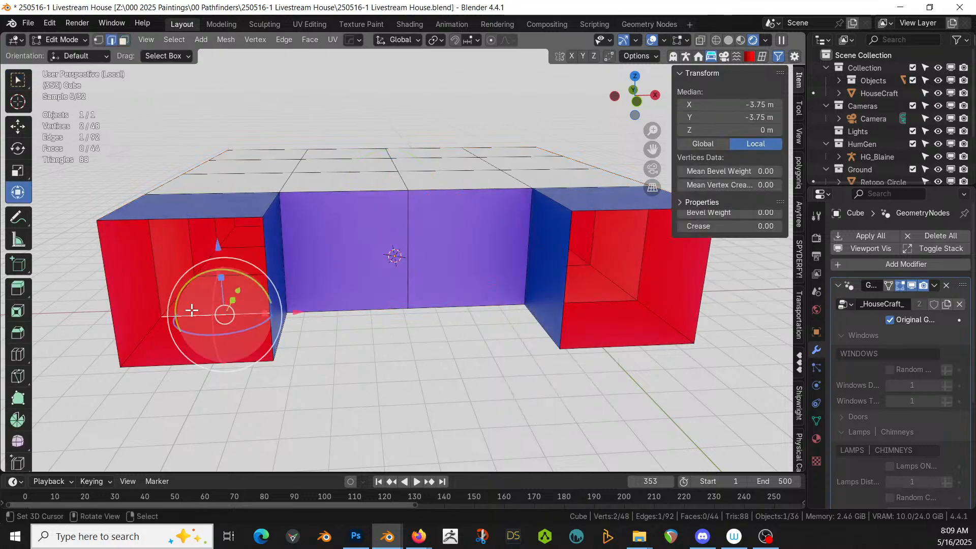
{"action": "key", "text": "alt+a"}
{"action": "right_click", "coordinate": [191, 310], "text": "alt"}
{"action": "key", "text": "f"}
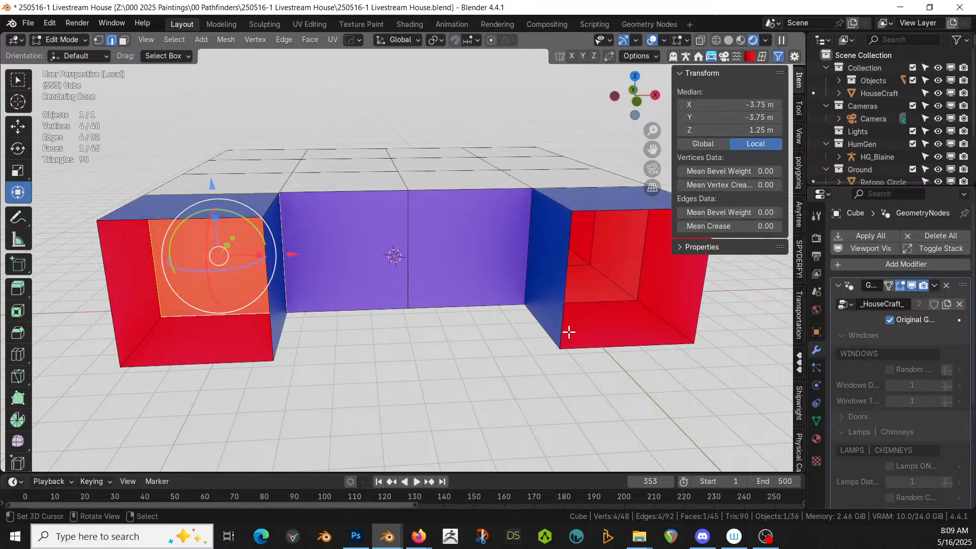
{"action": "right_click", "coordinate": [621, 303], "text": "alt"}
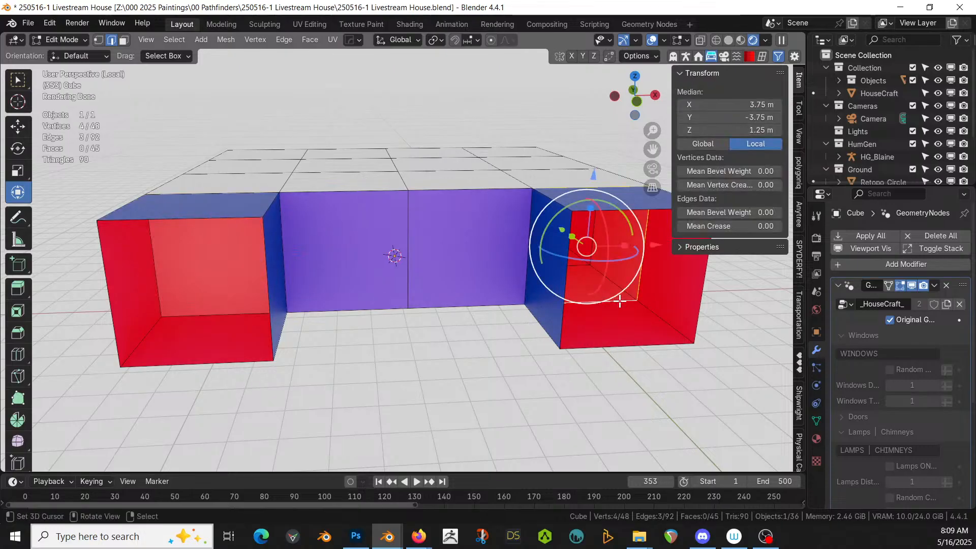
- Fill the open back wall of the second porch recess and recalculate both recess back walls' normals to the inside
{"action": "key", "text": "f"}
{"action": "right_click", "coordinate": [200, 291], "text": "shift"}
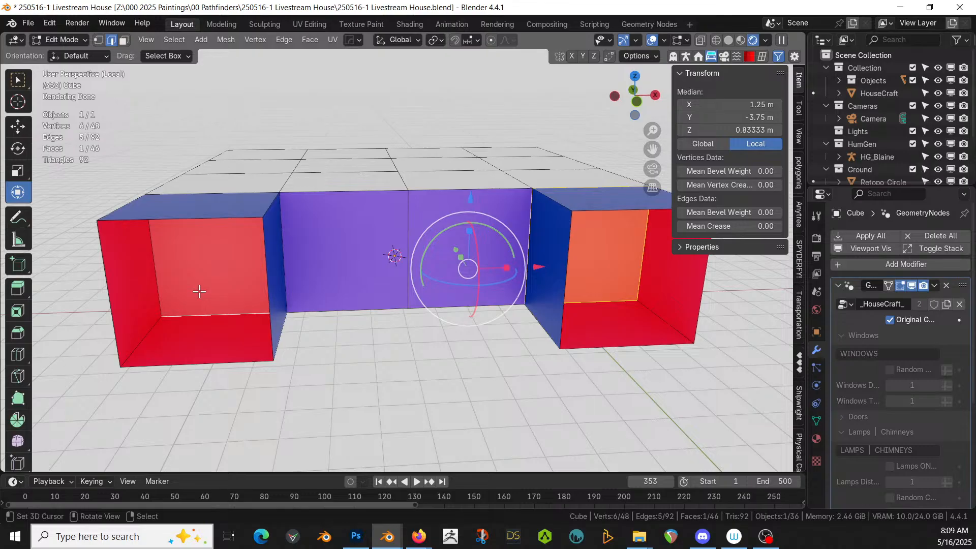
{"action": "key", "text": "3"}
{"action": "right_click", "coordinate": [199, 291]}
{"action": "right_click", "coordinate": [607, 274], "text": "shift"}
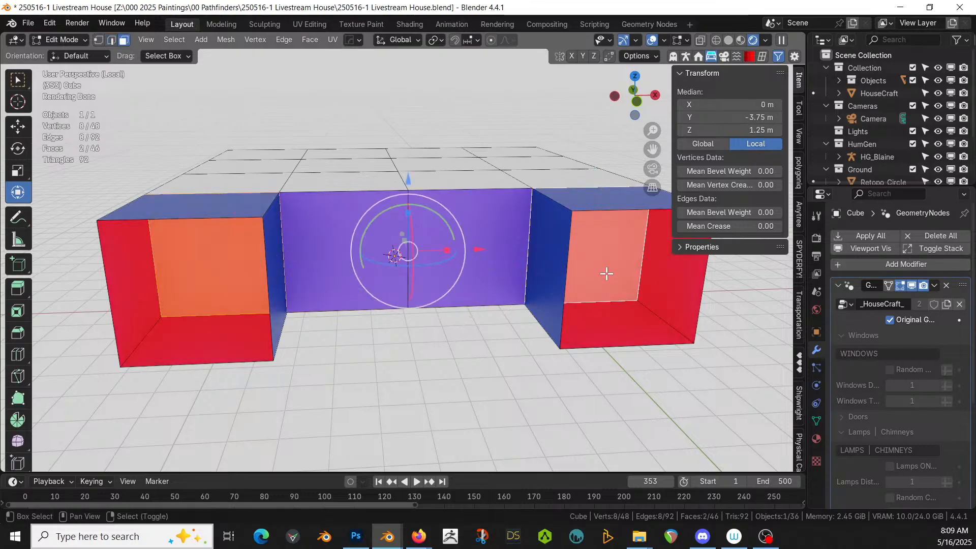
{"action": "key", "text": "shift+n"}
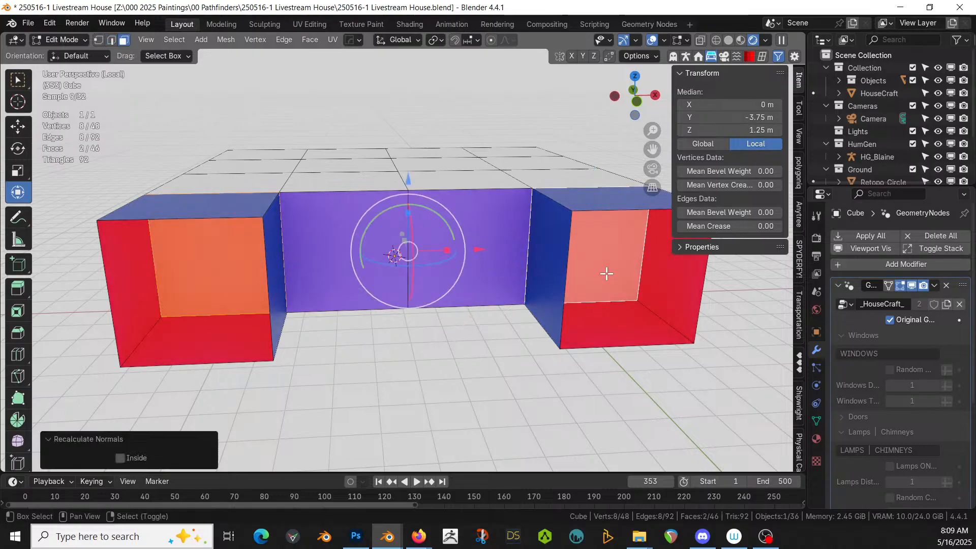
{"action": "left_click", "coordinate": [120, 459]}
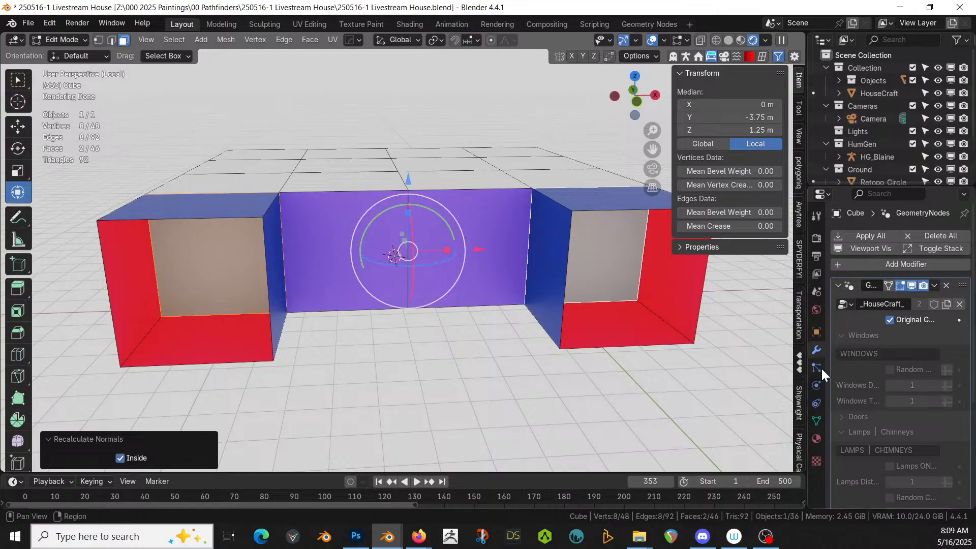
- Add a material slot to the house and put the existing ID Orange (Door) material in it
{"action": "left_click", "coordinate": [816, 438]}
{"action": "left_click", "coordinate": [965, 237]}
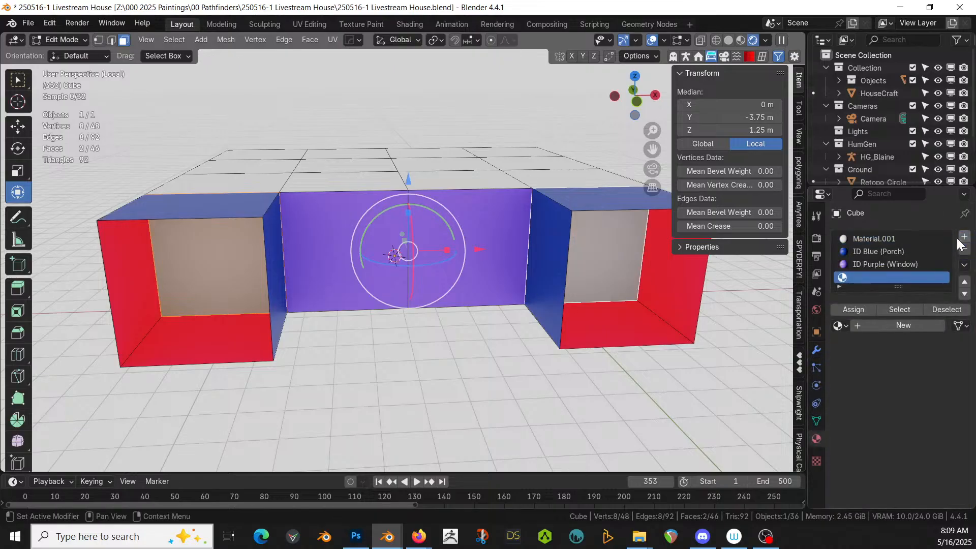
{"action": "left_click", "coordinate": [844, 326]}
{"action": "type", "text": "id"}
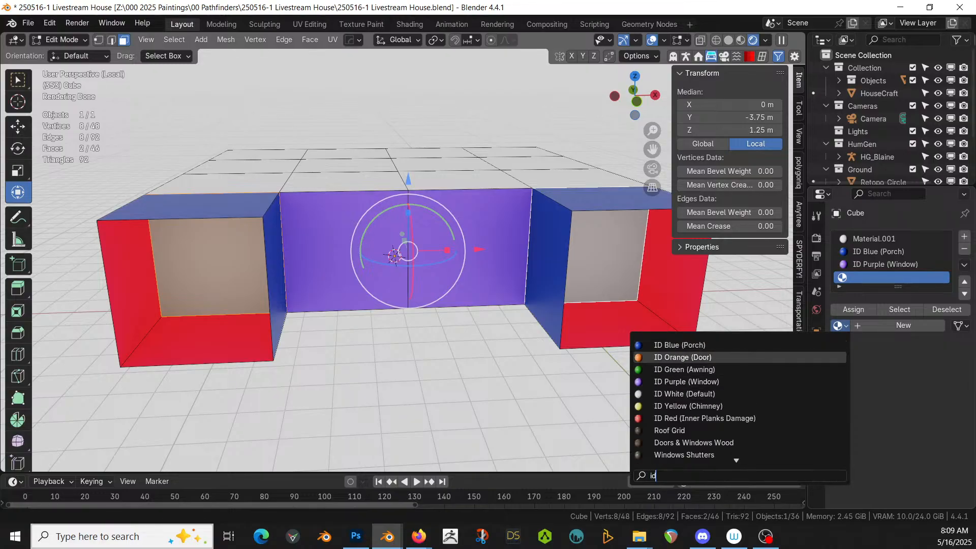
{"action": "left_click", "coordinate": [708, 357]}
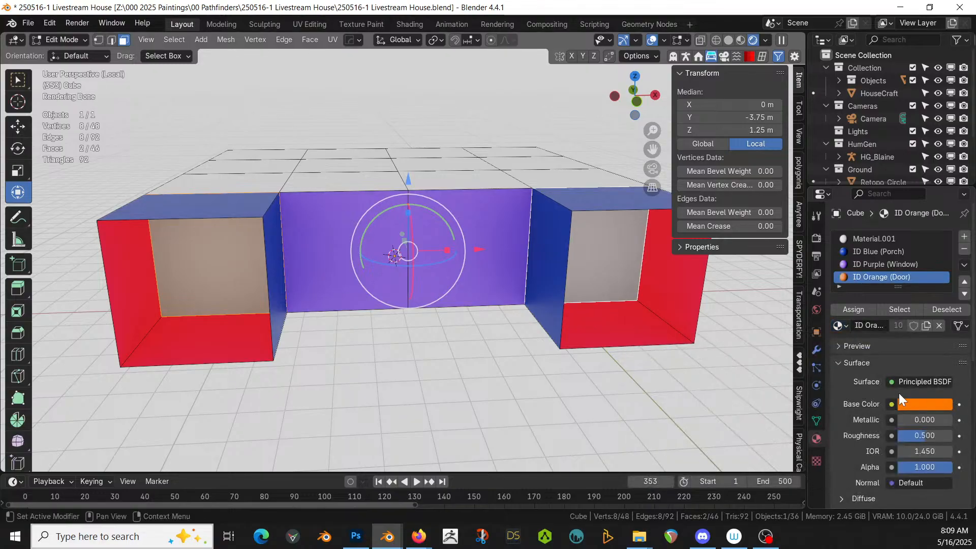
- Turn off the house's original geometry display and assign ID Orange (Door) to the two porch back walls
{"action": "left_click", "coordinate": [816, 349]}
{"action": "left_click", "coordinate": [895, 319]}
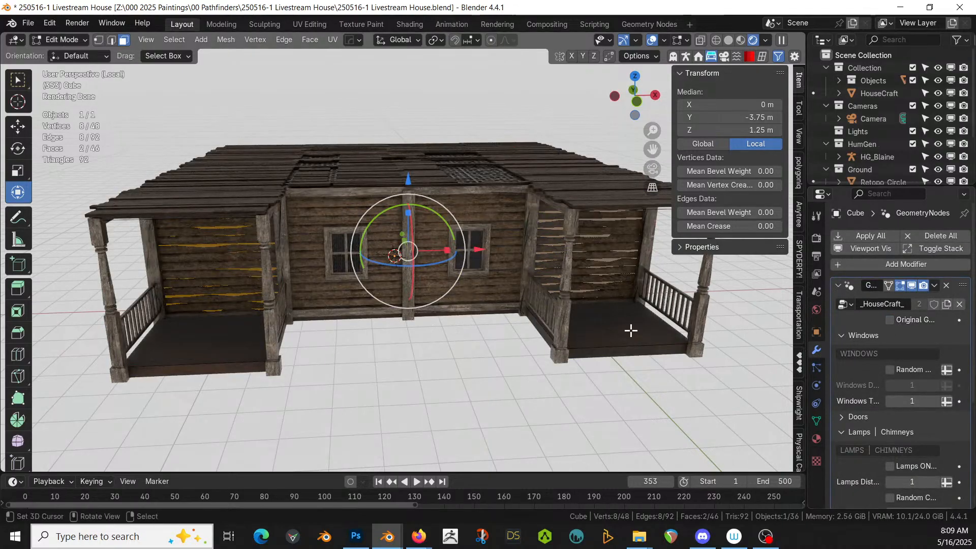
{"action": "key", "text": "Tab"}
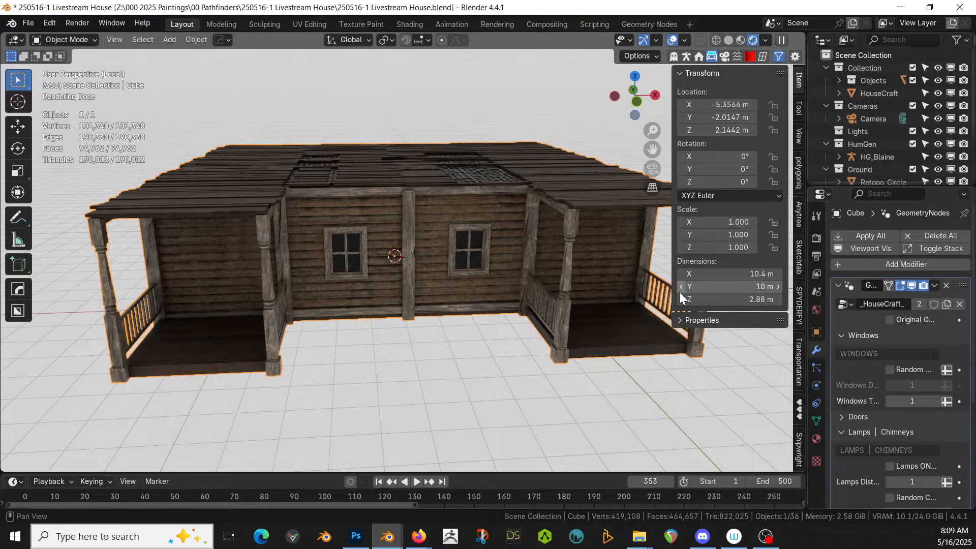
{"action": "key", "text": "Tab"}
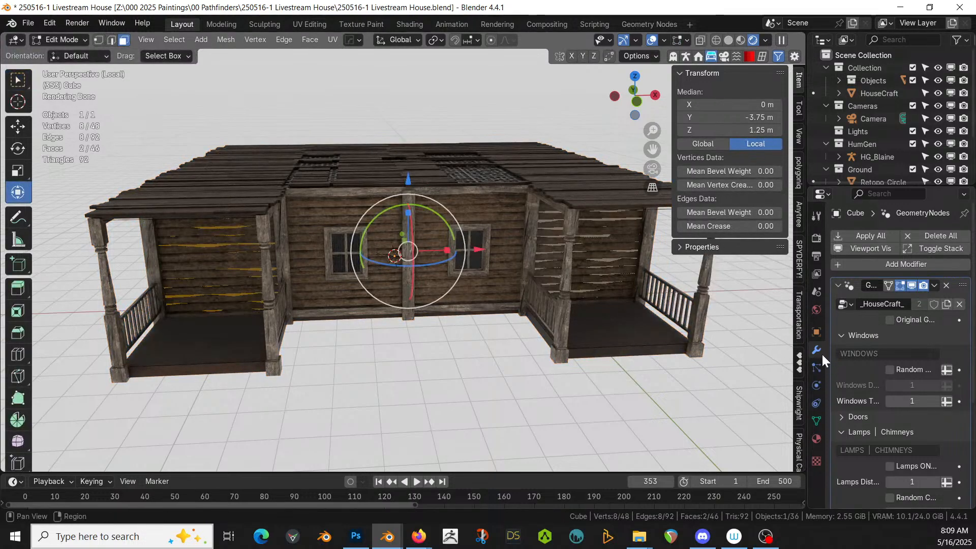
{"action": "left_click", "coordinate": [817, 440]}
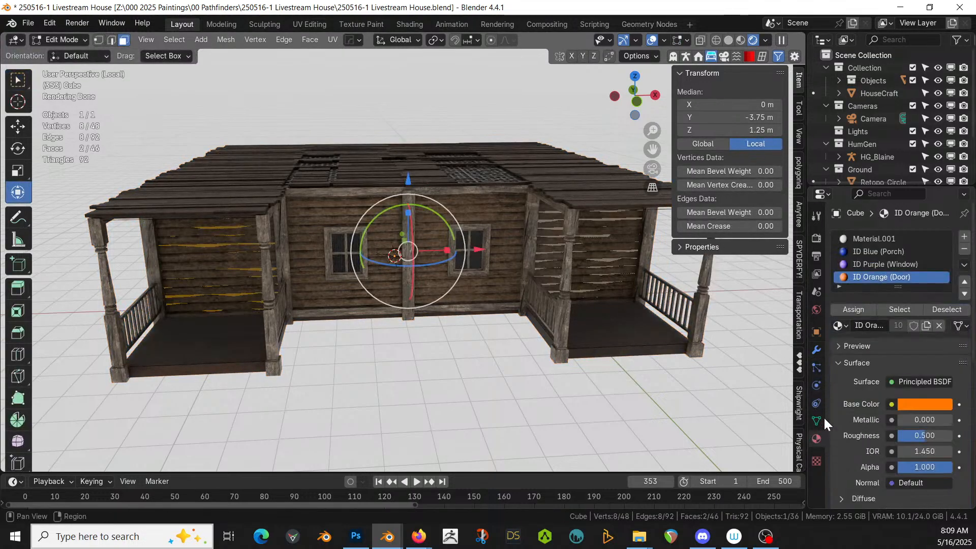
{"action": "left_click", "coordinate": [866, 309]}
- Check both porches from around the house and leave local view to bring back the full scene
{"action": "middle_click_drag", "start_coordinate": [151, 372], "coordinate": [248, 423]}
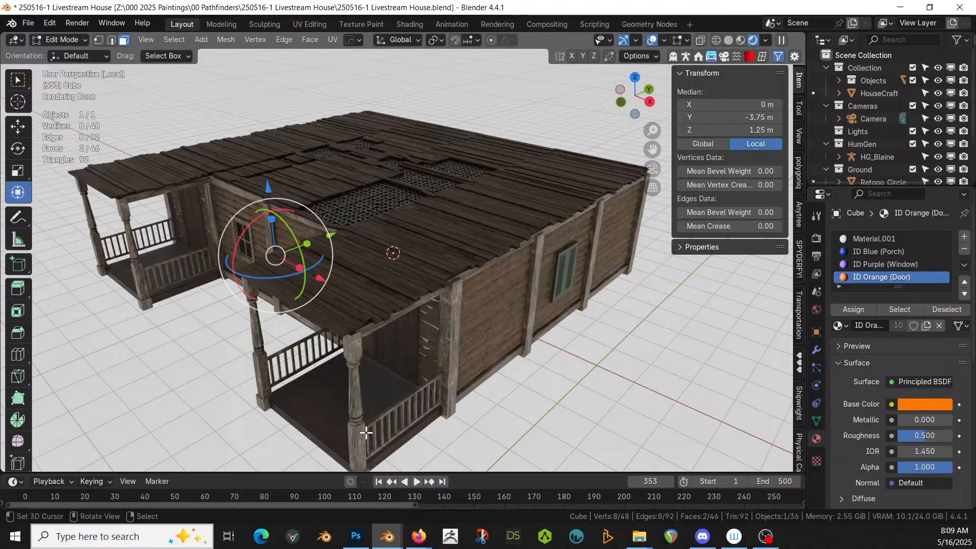
{"action": "middle_click_drag", "start_coordinate": [366, 432], "coordinate": [549, 340]}
{"action": "key", "text": "KP_Divide"}
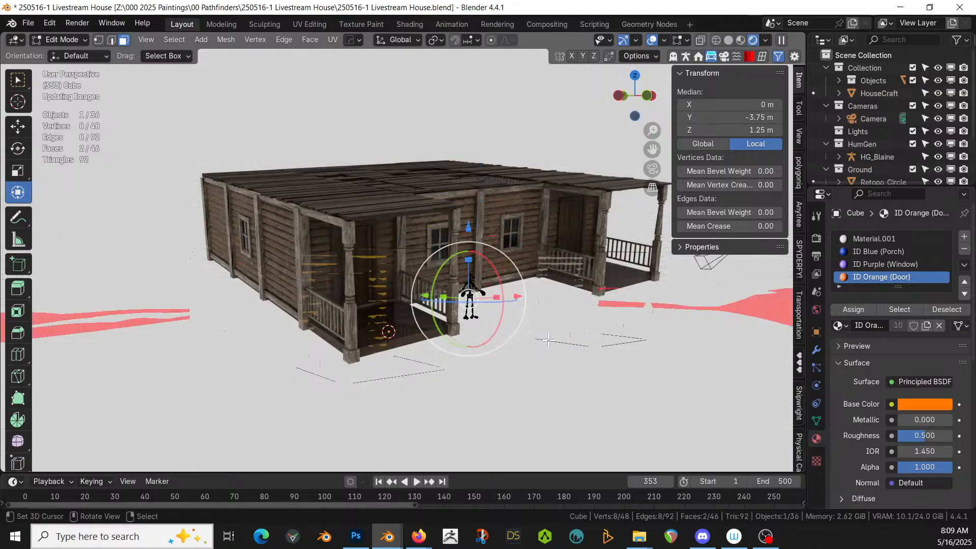
{"action": "middle_click_drag", "start_coordinate": [573, 335], "coordinate": [593, 342]}
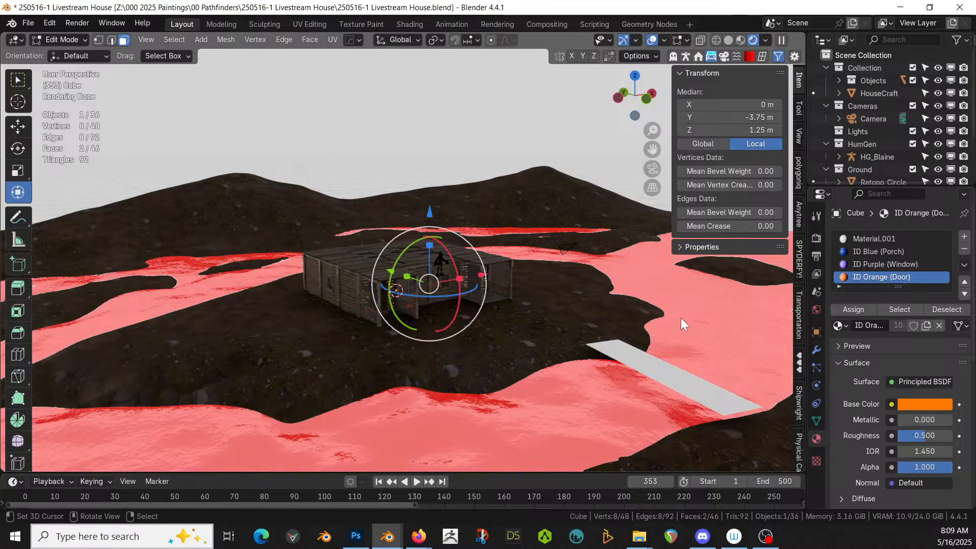
- Recalculate the normals of the whole Fluid water mesh to face outside, and save the file
{"action": "key", "text": "Tab"}
{"action": "left_click", "coordinate": [648, 276]}
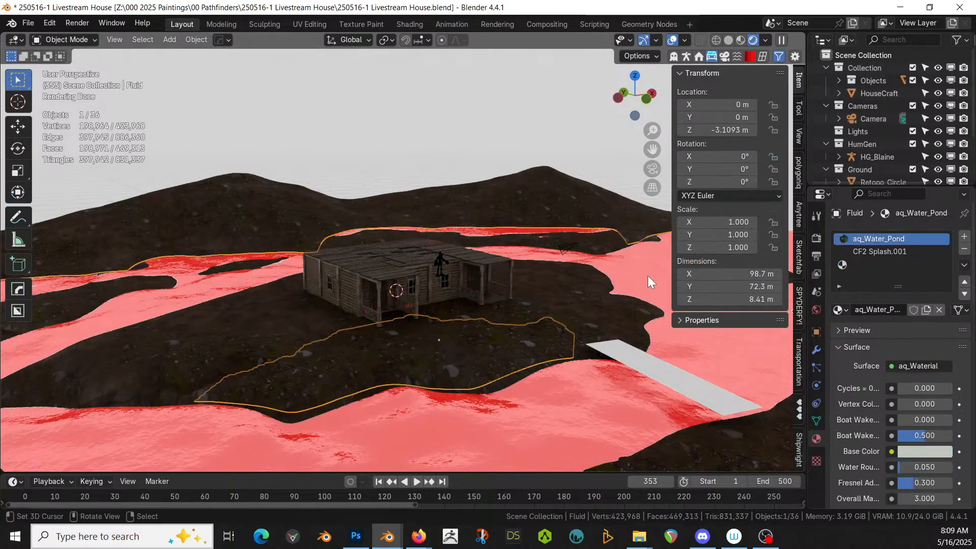
{"action": "key", "text": "Tab"}
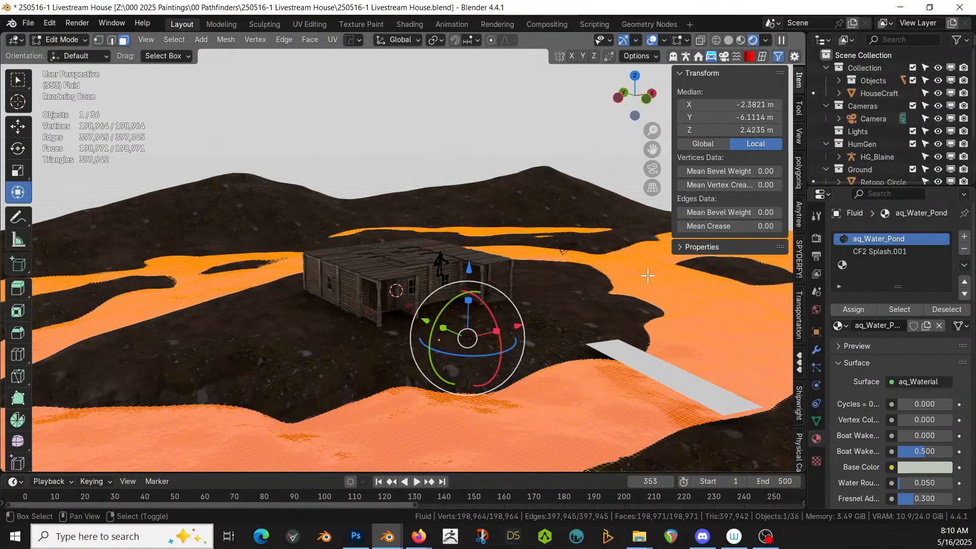
{"action": "key", "text": "shift+n"}
{"action": "key", "text": "Tab"}
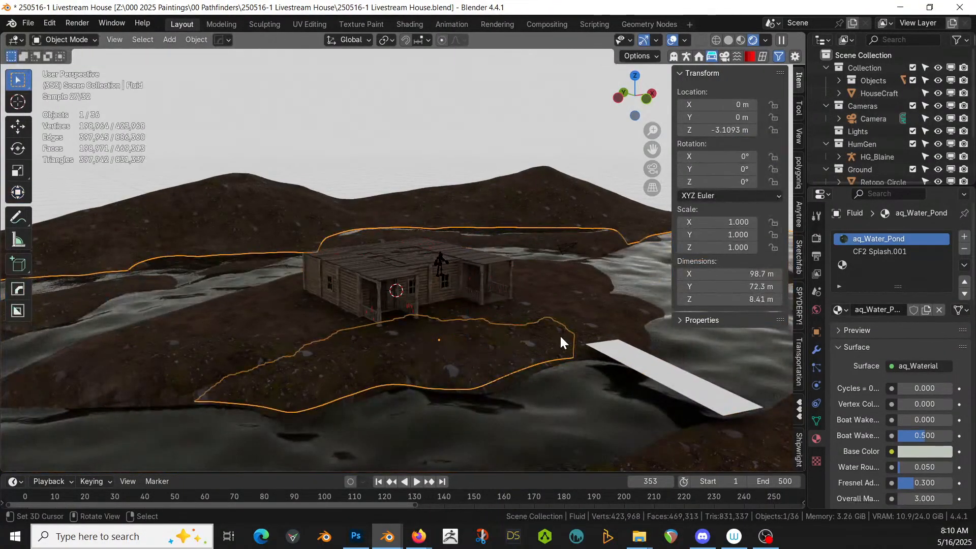
{"action": "middle_click_drag", "start_coordinate": [560, 334], "coordinate": [498, 346]}
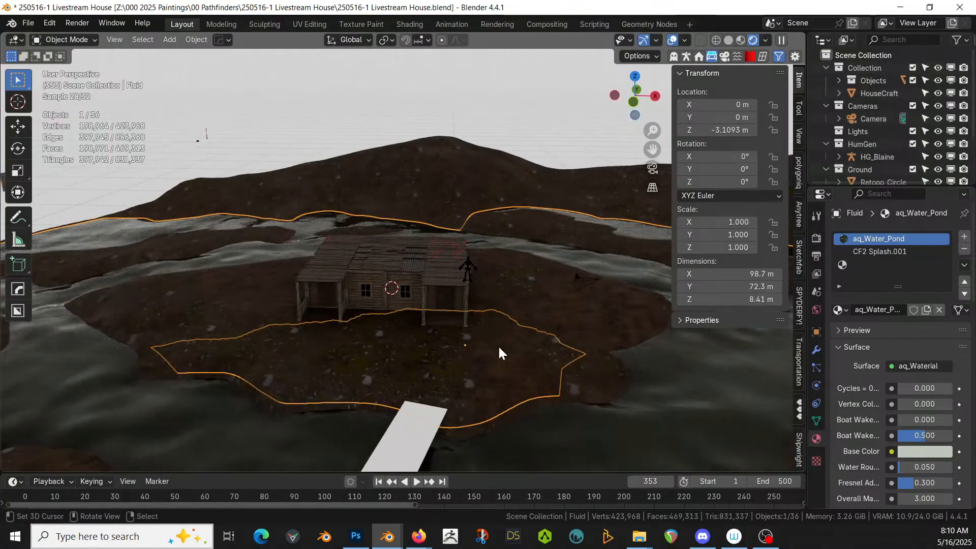
{"action": "scroll", "coordinate": [497, 346], "scroll_direction": "up", "scroll_amount": 4}
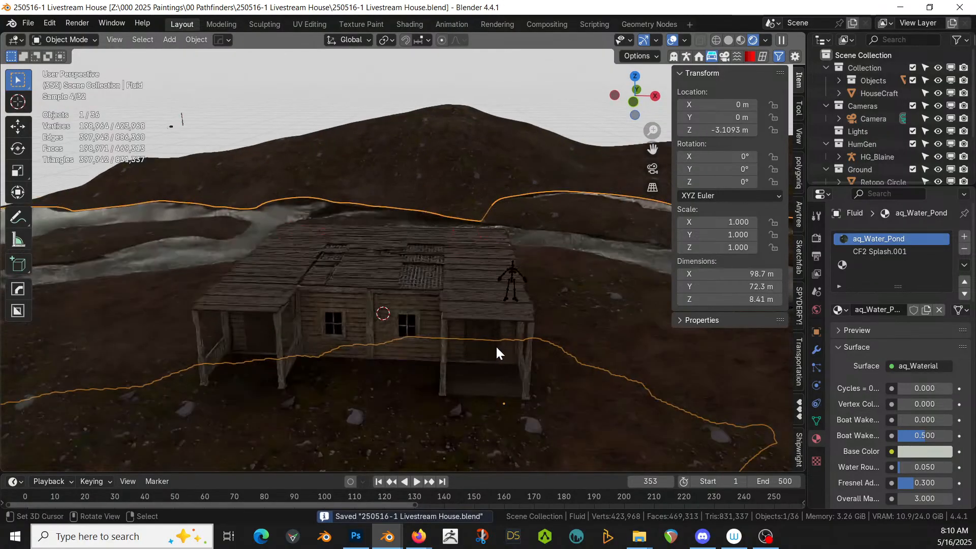
- Switch the viewport to solid shading and open the house for mesh editing with its original geometry shown
{"action": "key", "text": "z"}
{"action": "key", "text": "6"}
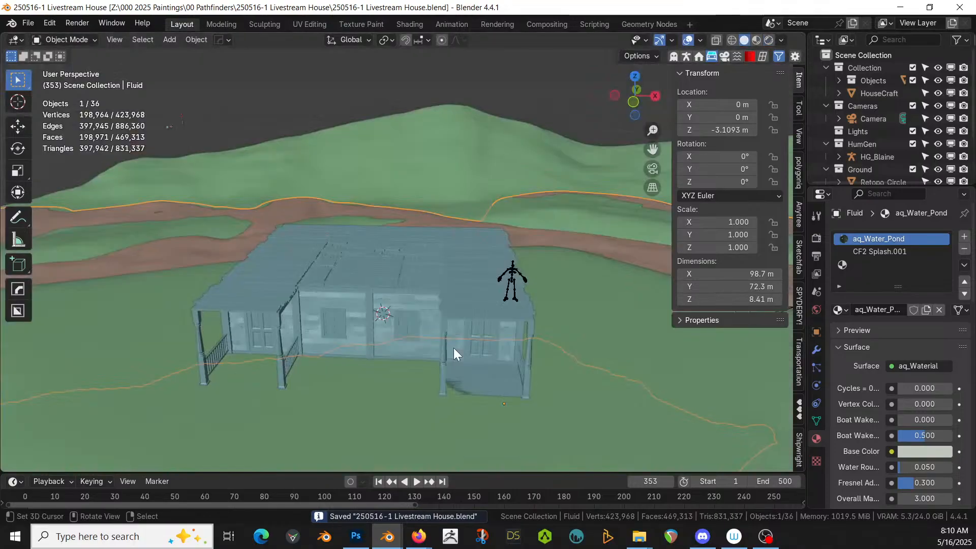
{"action": "right_click", "coordinate": [393, 266]}
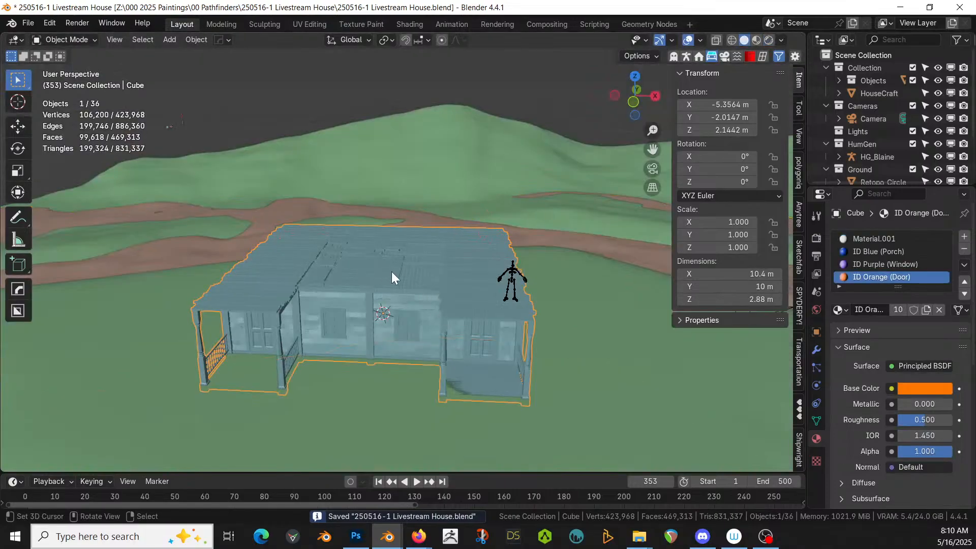
{"action": "middle_click_drag", "start_coordinate": [392, 271], "coordinate": [446, 287]}
{"action": "key", "text": "Tab"}
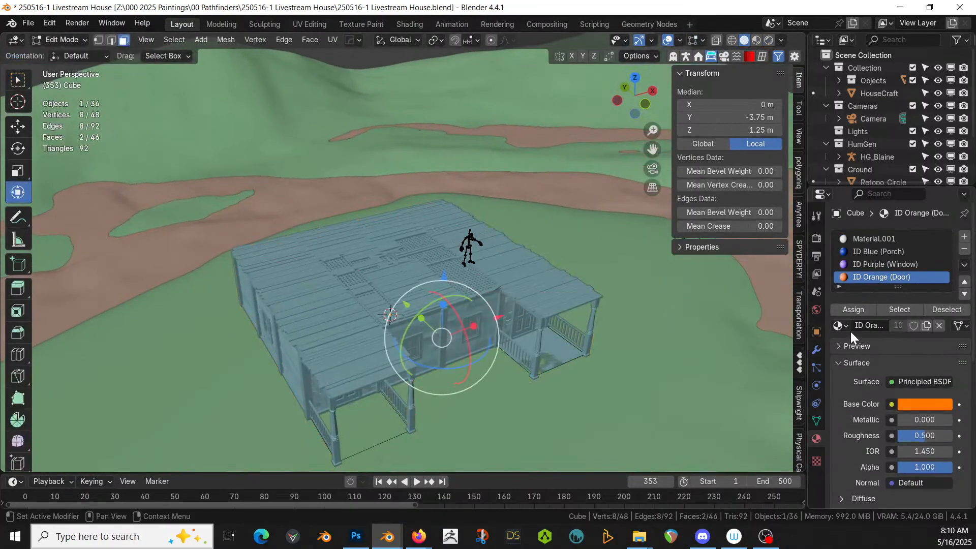
{"action": "left_click", "coordinate": [815, 351]}
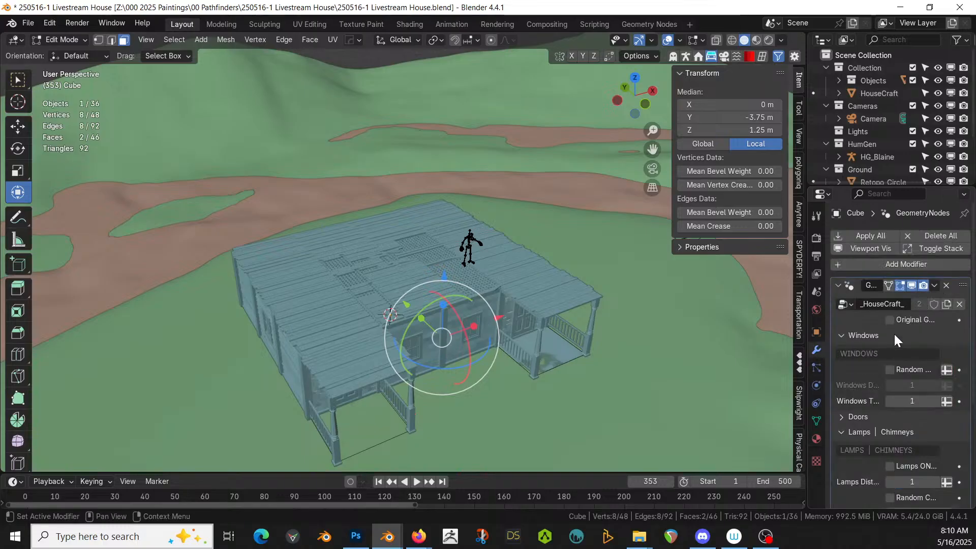
{"action": "left_click", "coordinate": [889, 319]}
{"action": "middle_click_drag", "start_coordinate": [490, 316], "coordinate": [501, 323]}
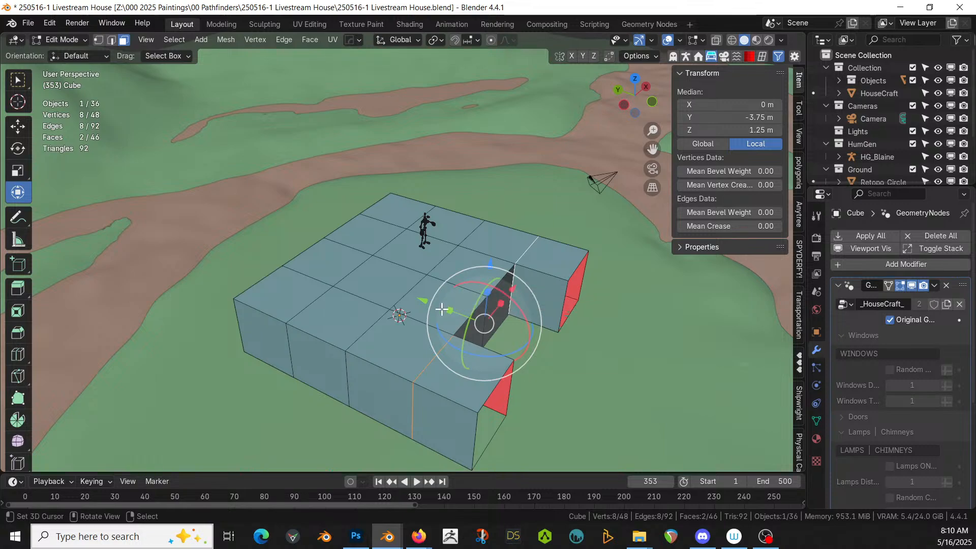
{"action": "left_click", "coordinate": [407, 283]}
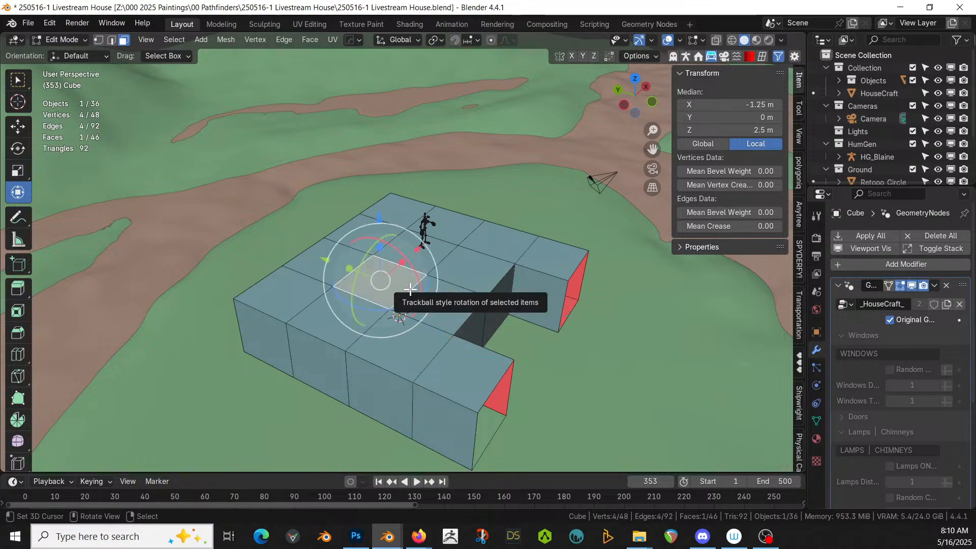
{"action": "key", "text": "shift+d"}
{"action": "left_click", "coordinate": [410, 288]}
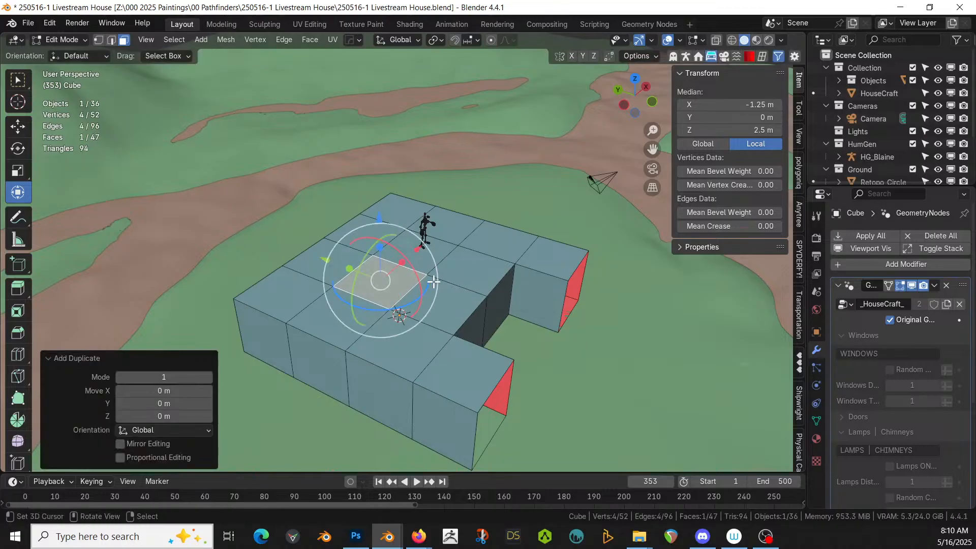
{"action": "key", "text": "2"}
{"action": "left_click", "coordinate": [457, 282]}
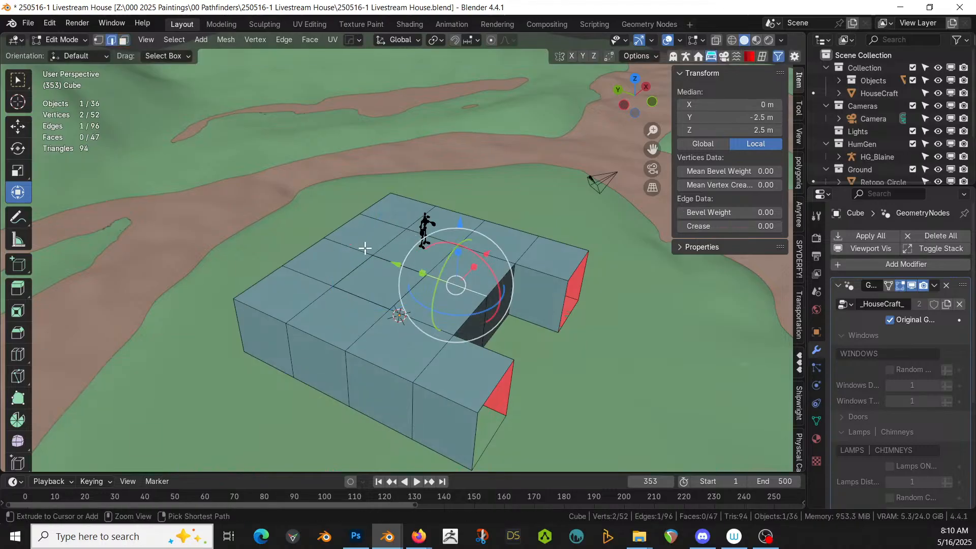
{"action": "left_click", "coordinate": [367, 245], "text": "ctrl"}
{"action": "key", "text": "g"}
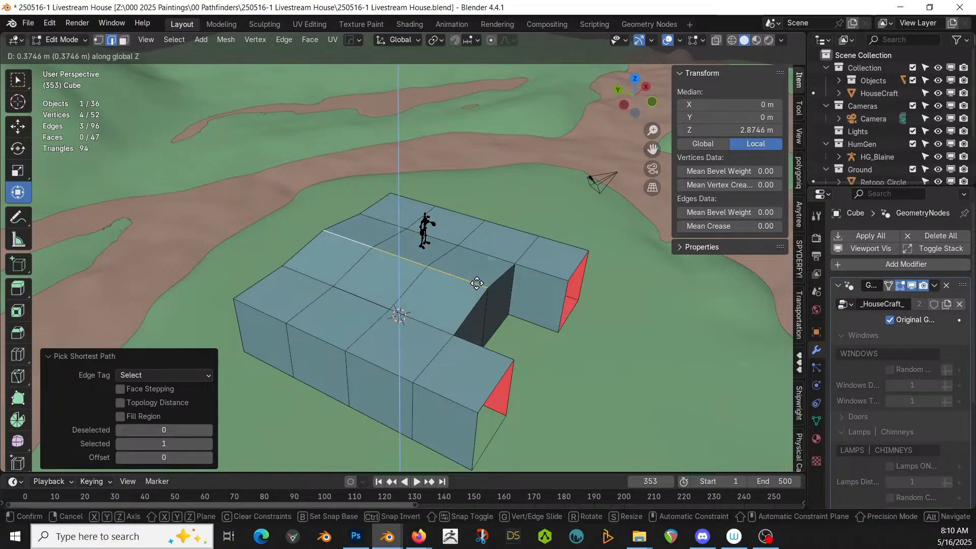
{"action": "key", "text": "Escape"}
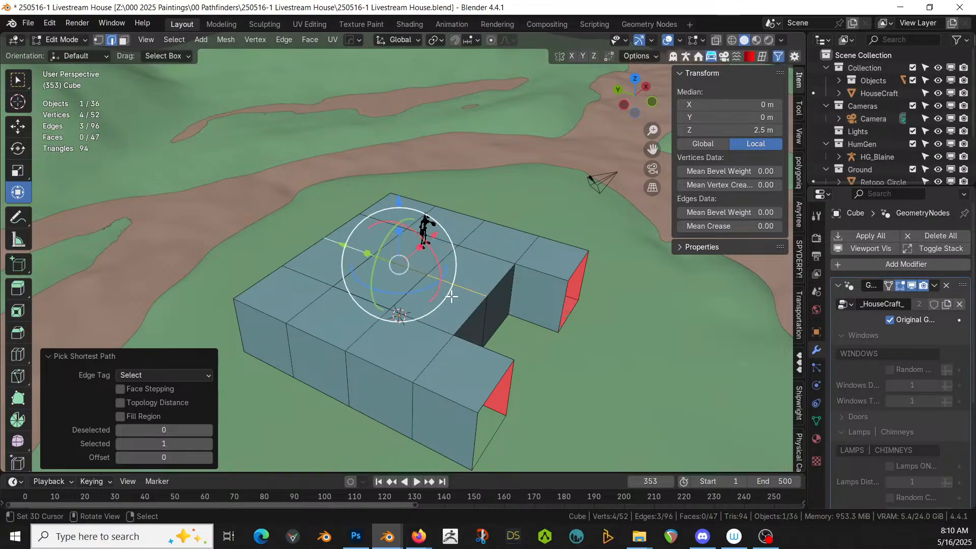
{"action": "key", "text": "ctrl+l"}
{"action": "key", "text": "ctrl+z"}
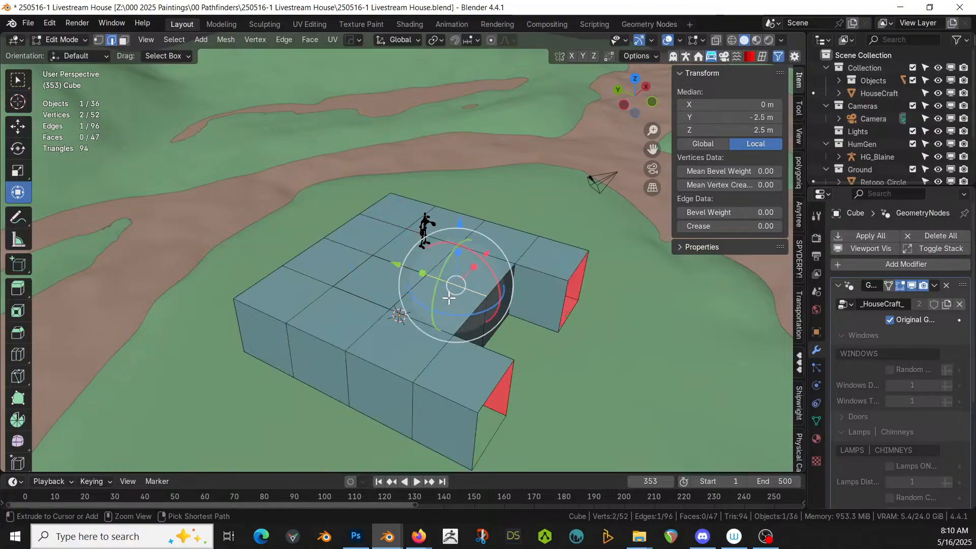
{"action": "key", "text": "ctrl+z"}
{"action": "key", "text": "ctrl+z"}
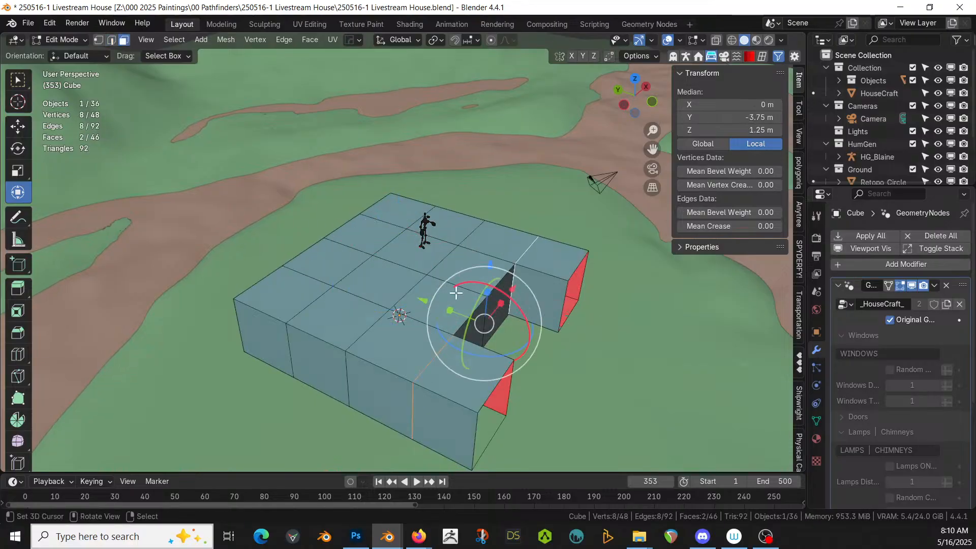
- Select all coplanar roof faces of the house, separate them into their own object, and return to Object Mode
{"action": "left_click", "coordinate": [371, 291]}
{"action": "key", "text": "shift+g"}
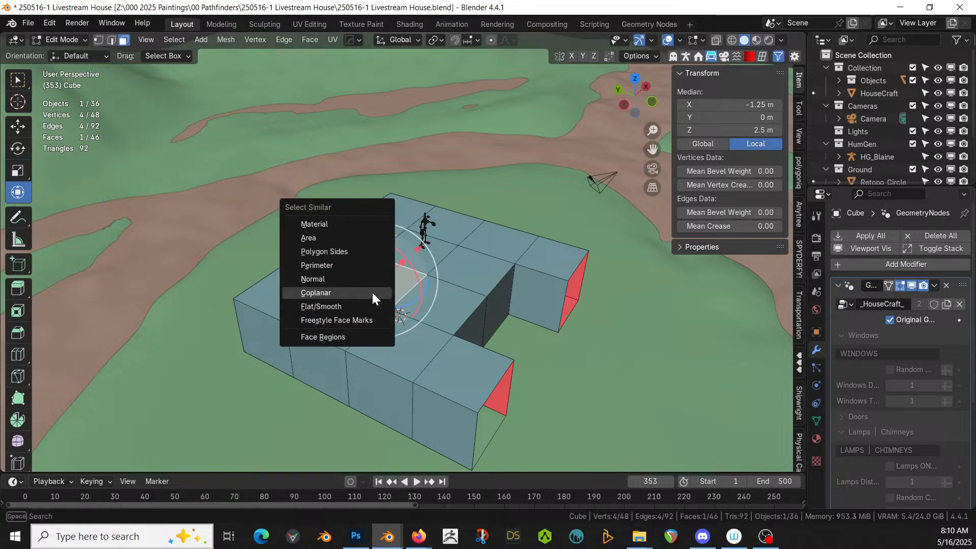
{"action": "left_click", "coordinate": [371, 292]}
{"action": "key", "text": "p"}
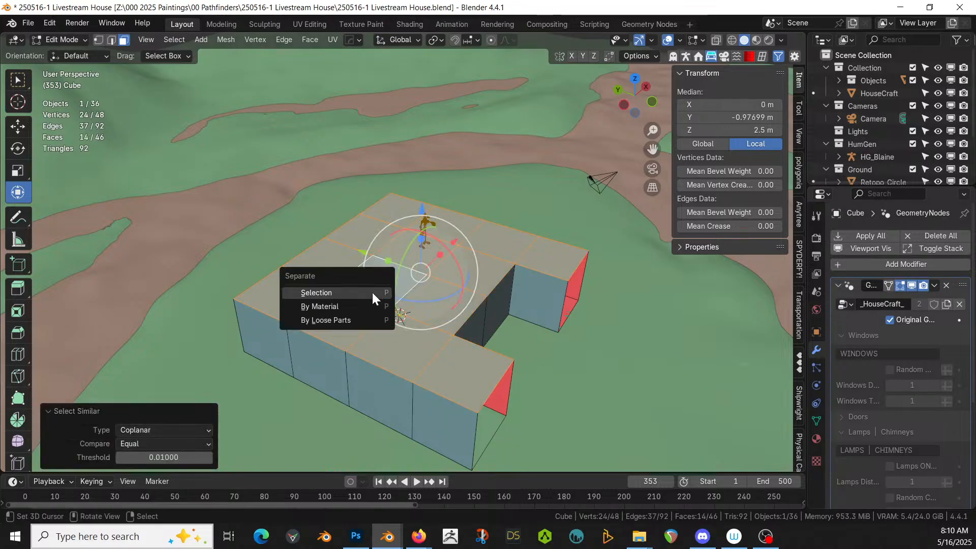
{"action": "left_click", "coordinate": [372, 291]}
{"action": "key", "text": "Tab"}
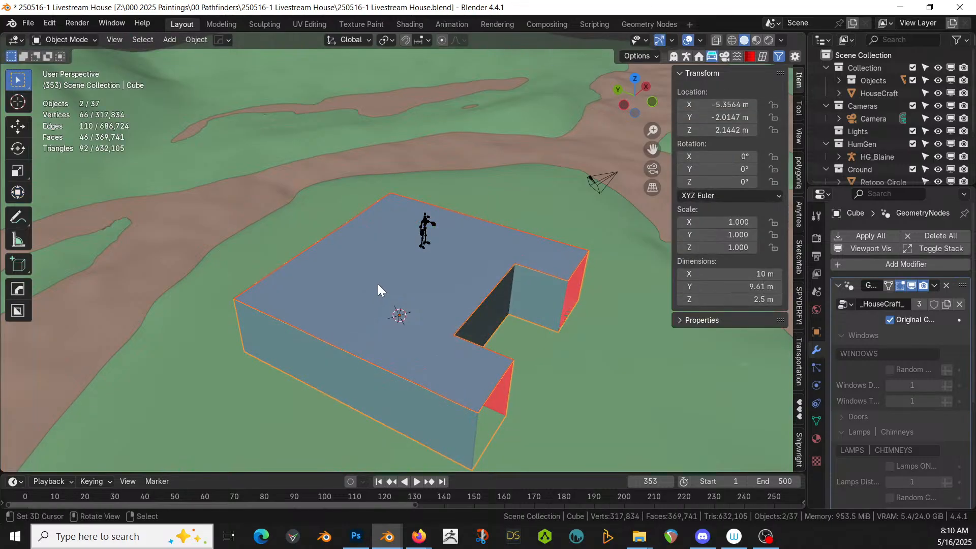
{"action": "left_click", "coordinate": [362, 283]}
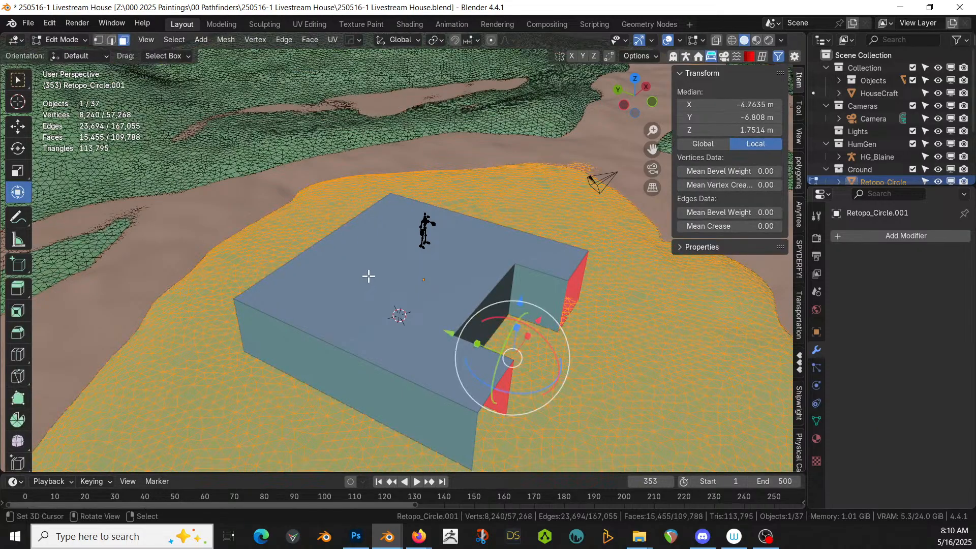
- Open the separated roof for mesh editing and select the line of three edges running across its middle
{"action": "left_click", "coordinate": [368, 276]}
{"action": "key", "text": "Tab"}
{"action": "right_click", "coordinate": [458, 289]}
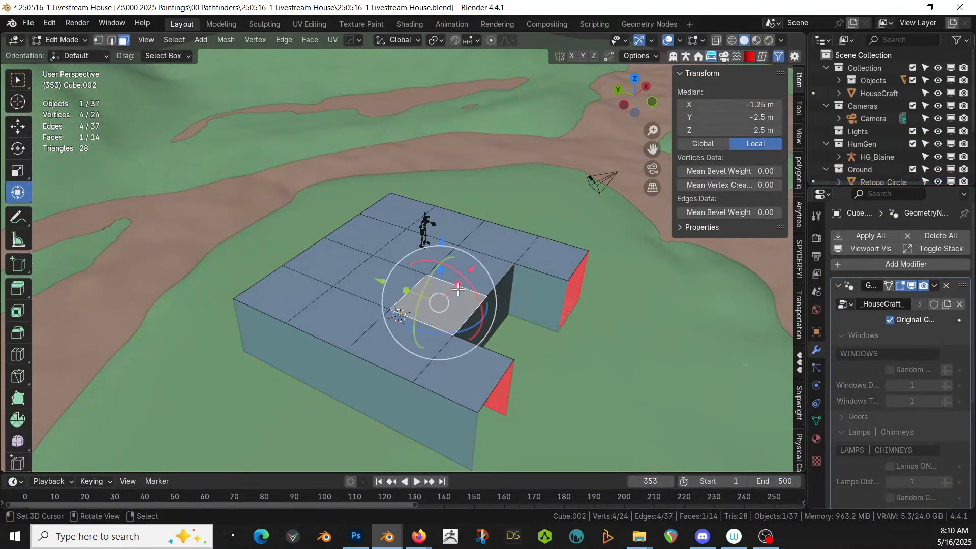
{"action": "key", "text": "2"}
{"action": "right_click", "coordinate": [458, 289]}
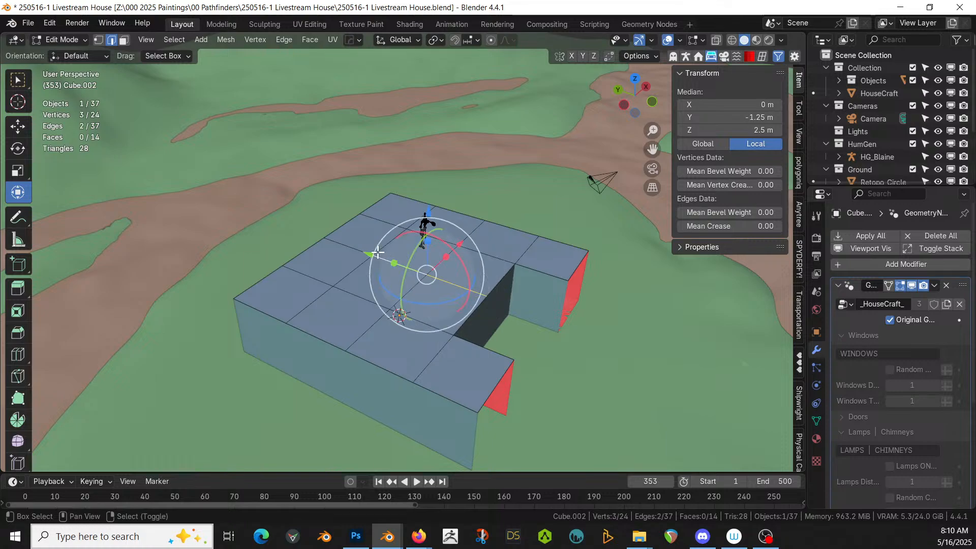
{"action": "right_click", "coordinate": [360, 248], "text": "shift"}
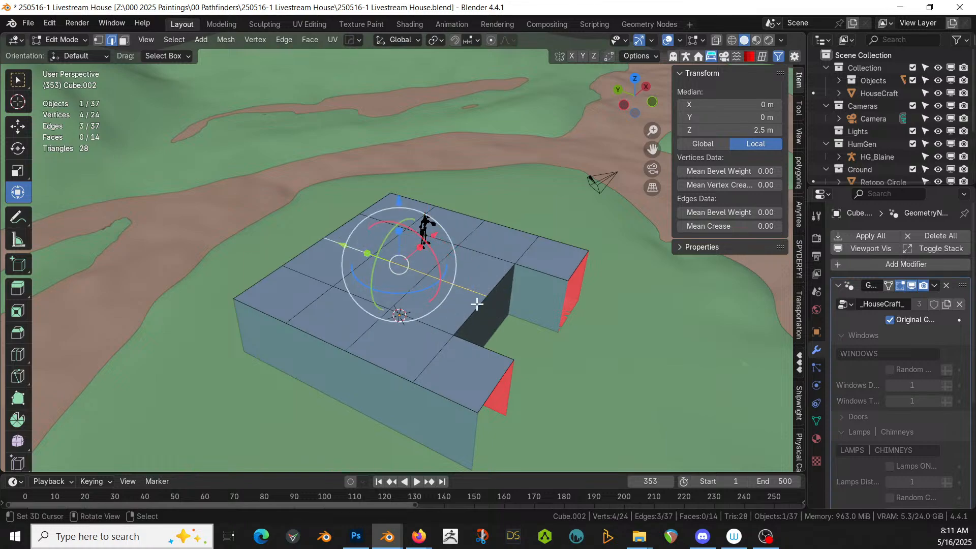
- Try raising the roof's central edge line about 1.79 m along Z, and undo the move
{"action": "key", "text": "e"}
{"action": "right_click", "coordinate": [475, 277]}
{"action": "key", "text": "ctrl+z"}
{"action": "key", "text": "g"}
{"action": "key", "text": "z"}
{"action": "left_click", "coordinate": [565, 275]}
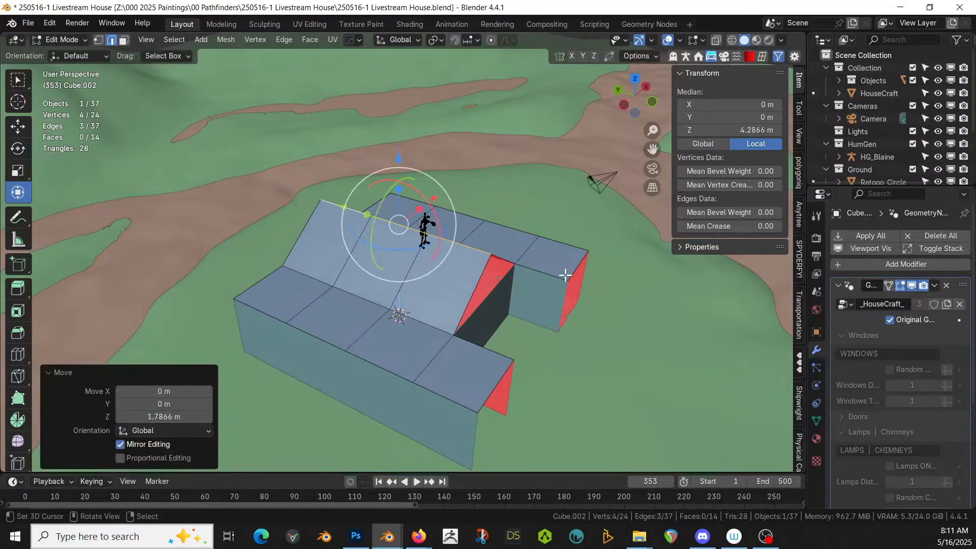
{"action": "middle_click_drag", "start_coordinate": [565, 275], "coordinate": [484, 239]}
{"action": "key", "text": "ctrl+z"}
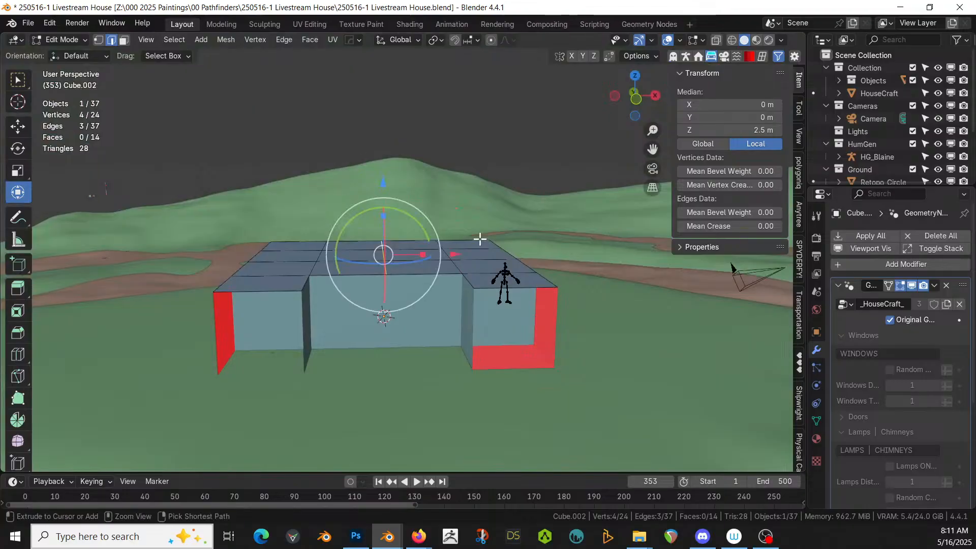
- Extrude the whole roof in place and try raising its central edge line about 2 m along Z
{"action": "key", "text": "a"}
{"action": "key", "text": "e"}
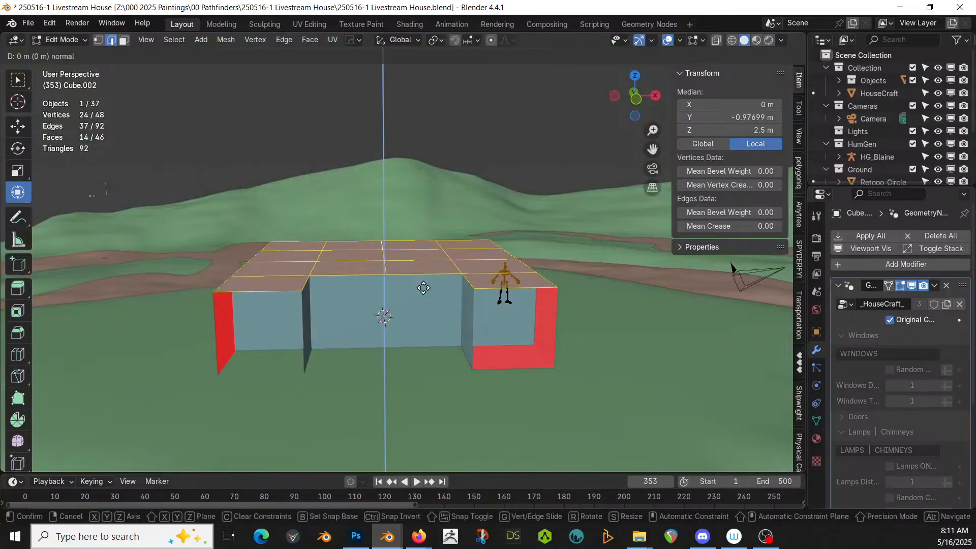
{"action": "right_click", "coordinate": [424, 288]}
{"action": "middle_click_drag", "start_coordinate": [416, 277], "coordinate": [412, 304]}
{"action": "left_click", "coordinate": [411, 302], "text": "alt"}
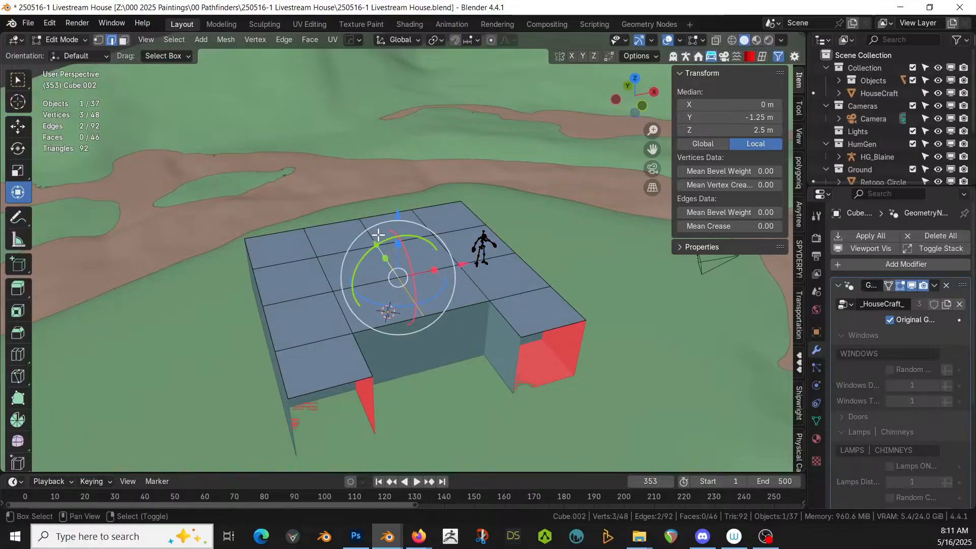
{"action": "key", "text": "g"}
{"action": "key", "text": "z"}
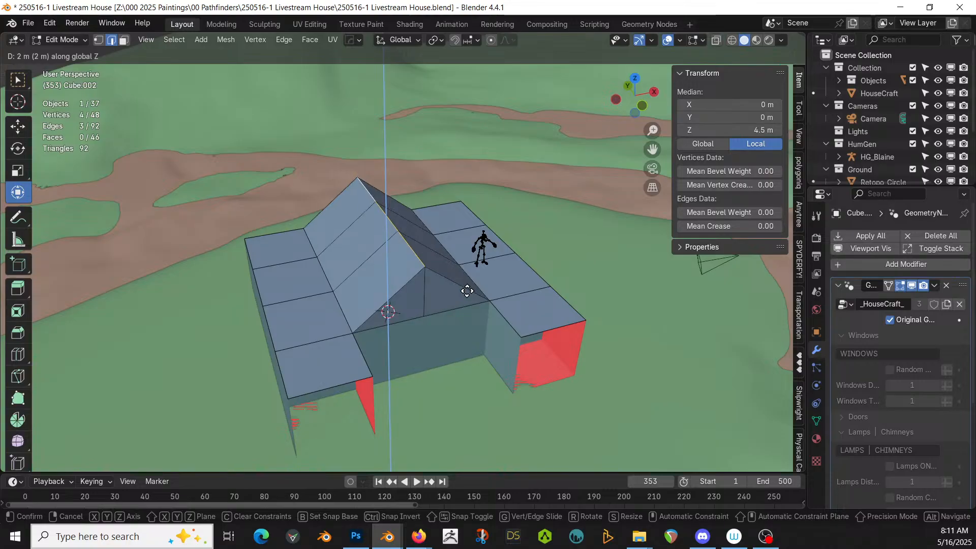
{"action": "key", "text": "Escape"}
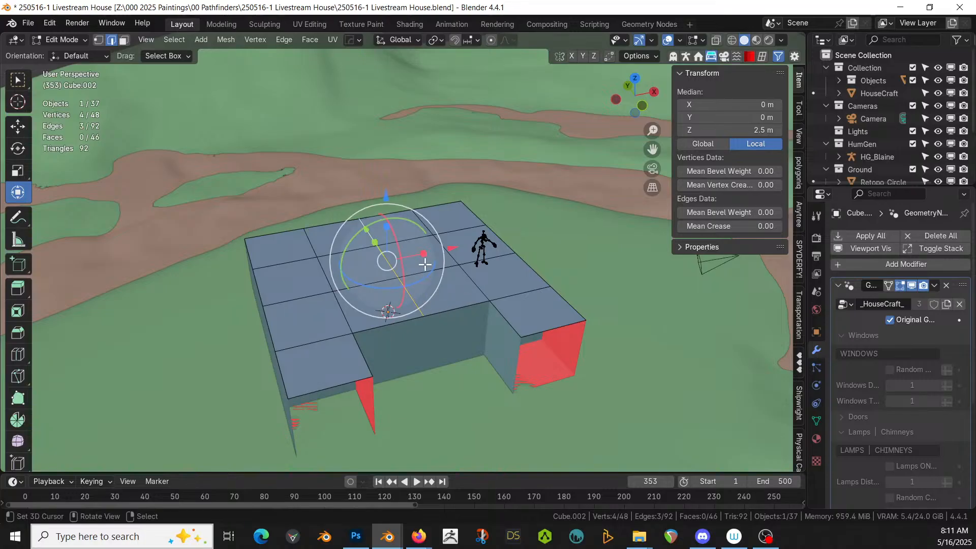
- Turn on proportional editing with Linear falloff
{"action": "key", "text": "o"}
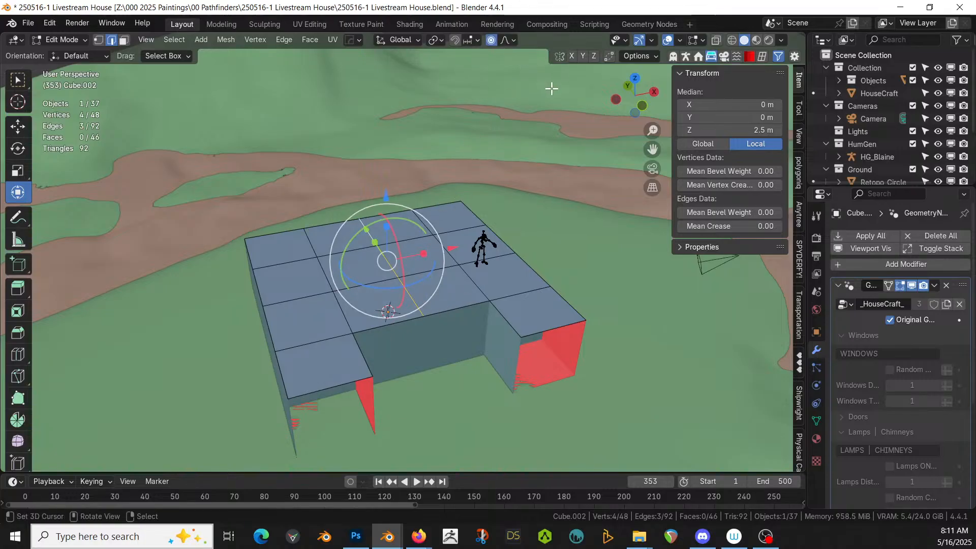
{"action": "left_click", "coordinate": [513, 40]}
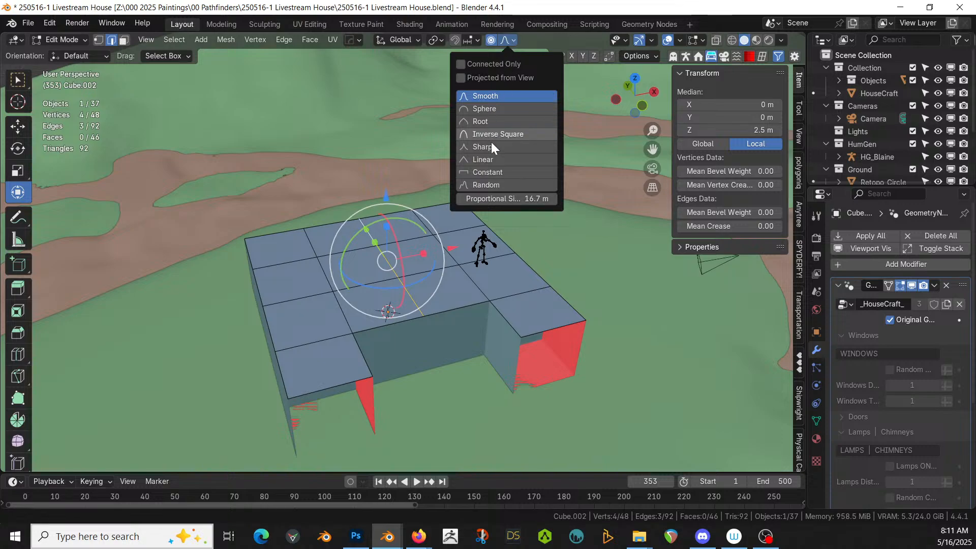
{"action": "left_click", "coordinate": [490, 161]}
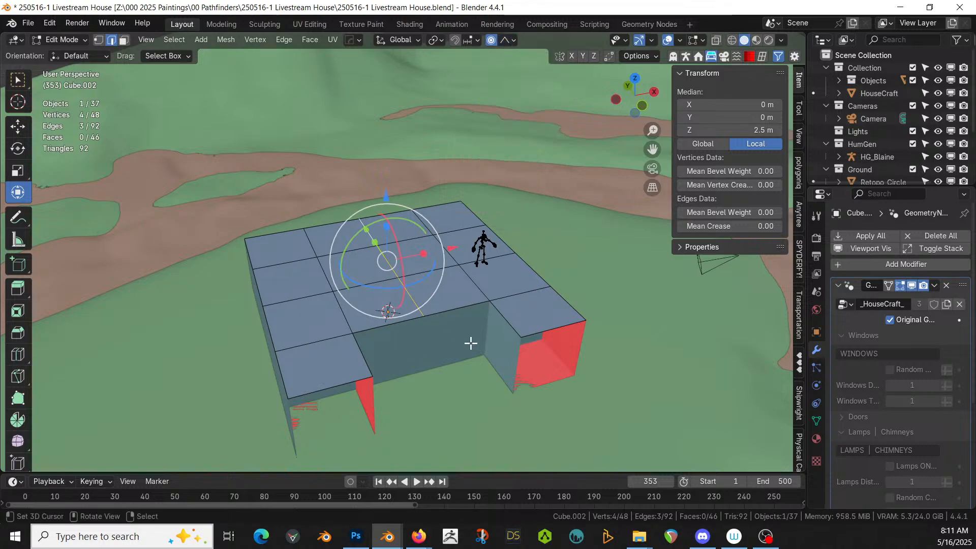
- Try raising the roof's central edges about 3 m along Z with a proportional size of about 5.3 m
{"action": "key", "text": "g"}
{"action": "key", "text": "z"}
{"action": "scroll", "coordinate": [476, 315], "scroll_direction": "down", "scroll_amount": 5}
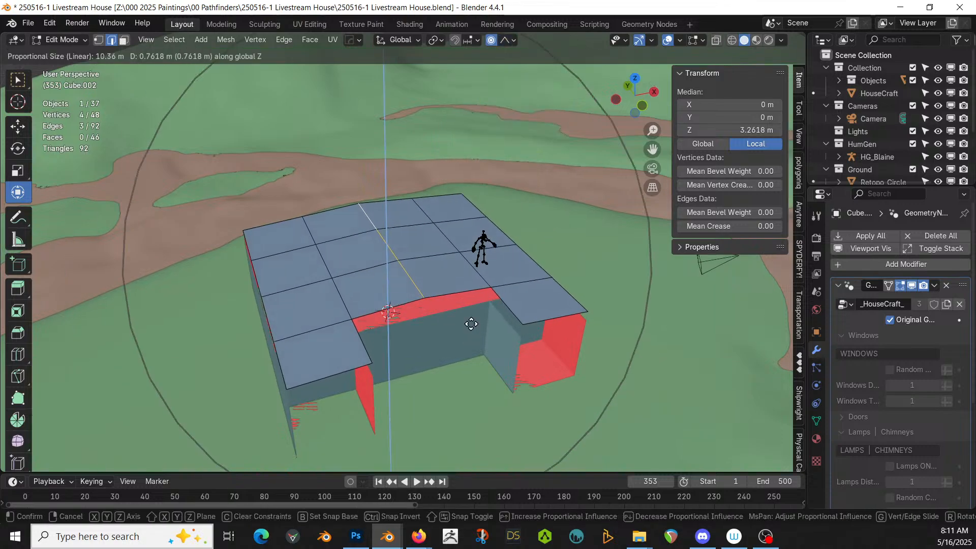
{"action": "scroll", "coordinate": [477, 308], "scroll_direction": "up", "scroll_amount": 2}
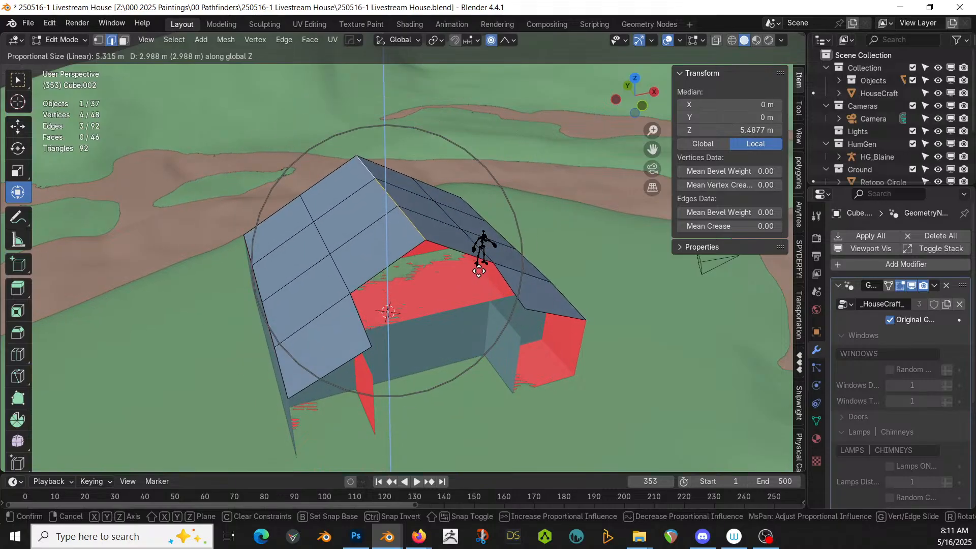
{"action": "right_click", "coordinate": [479, 272]}
{"action": "middle_click_drag", "start_coordinate": [484, 304], "coordinate": [470, 284]}
- Duplicate the whole roof mesh in place and undo the duplication
{"action": "key", "text": "a"}
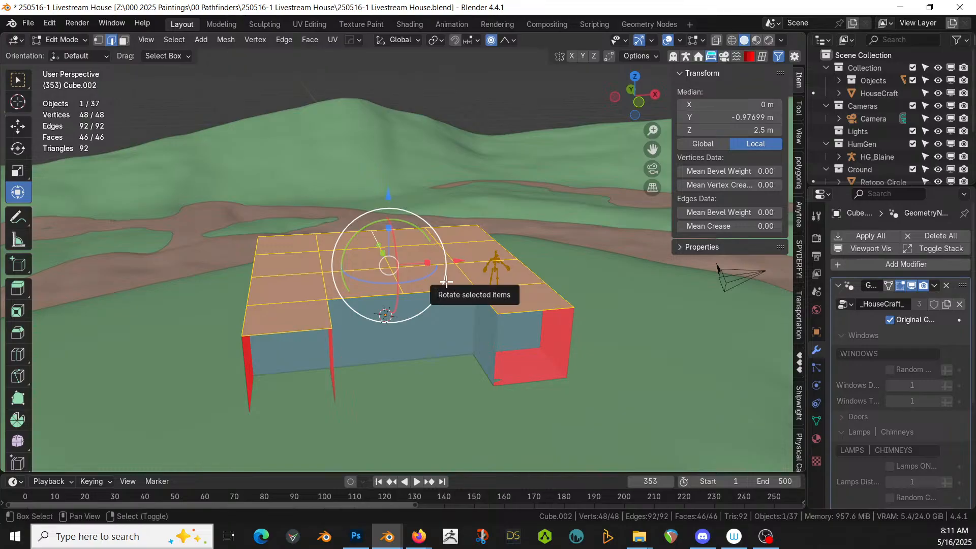
{"action": "key", "text": "shift+d"}
{"action": "right_click", "coordinate": [446, 281]}
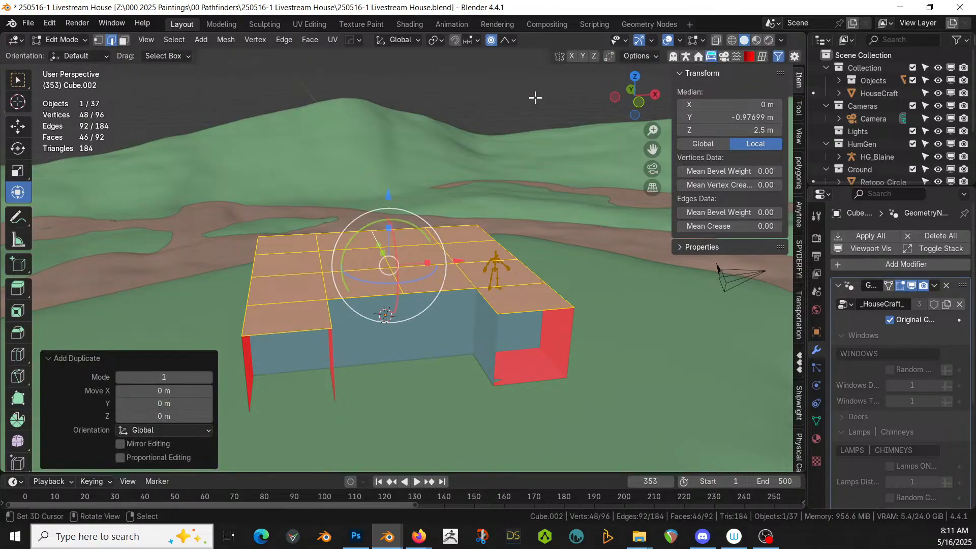
{"action": "key", "text": "ctrl+z"}
{"action": "key", "text": "ctrl+z"}
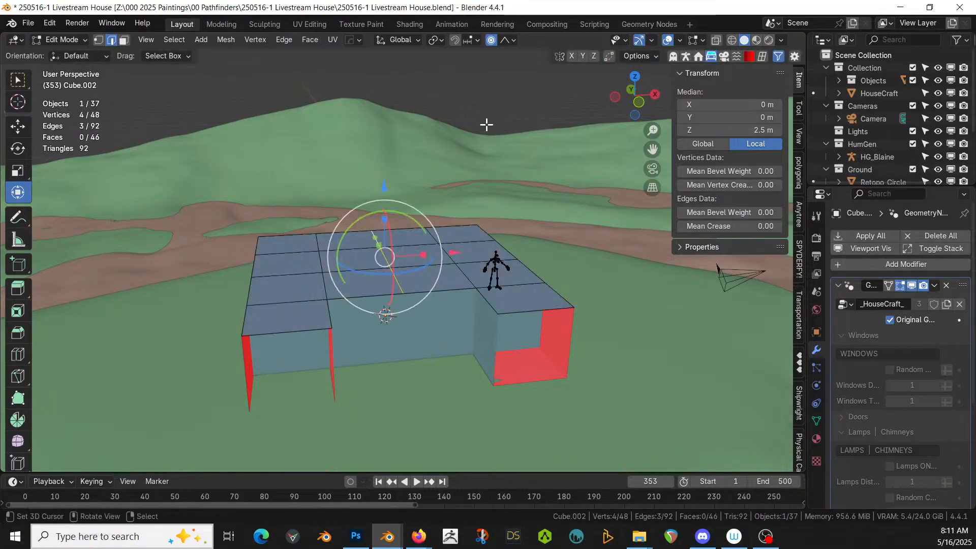
- Try raising the roof's central edges about 2.1 m along Z with proportional editing, and reselect those edges
{"action": "left_click", "coordinate": [510, 41]}
{"action": "key", "text": "g"}
{"action": "key", "text": "z"}
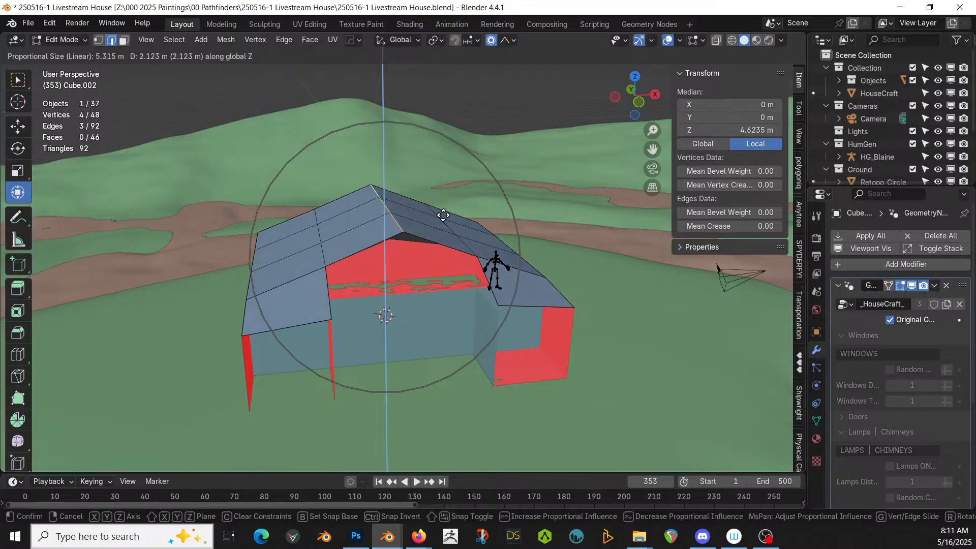
{"action": "right_click", "coordinate": [443, 209]}
{"action": "middle_click_drag", "start_coordinate": [458, 250], "coordinate": [483, 257]}
{"action": "left_click", "coordinate": [409, 211], "text": "shift"}
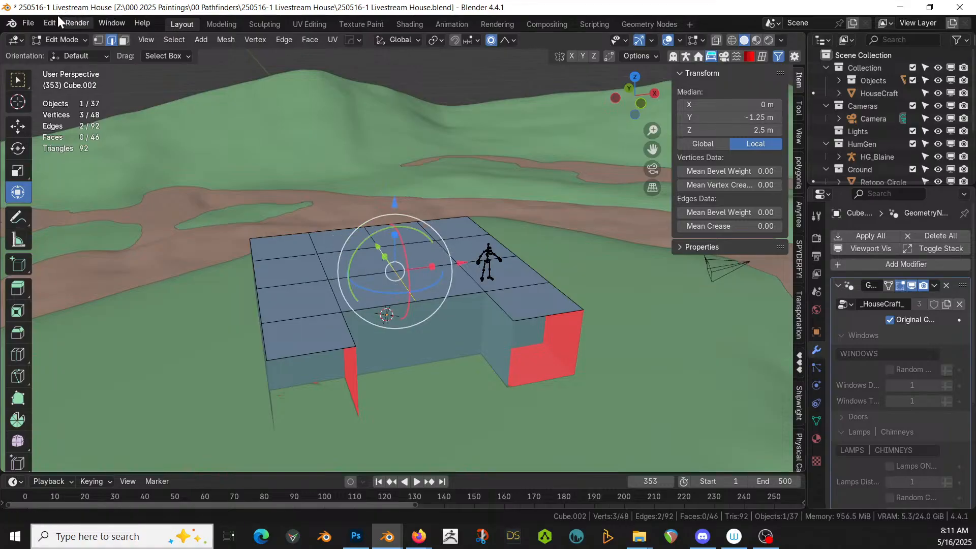
- Review the undo history of the recent roof edits
{"action": "left_click", "coordinate": [72, 39]}
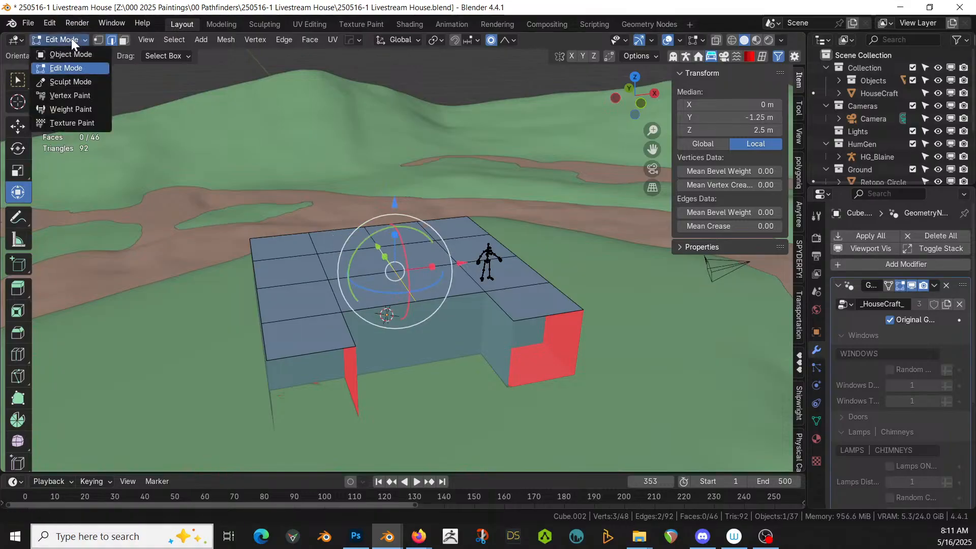
{"action": "left_click", "coordinate": [50, 23]}
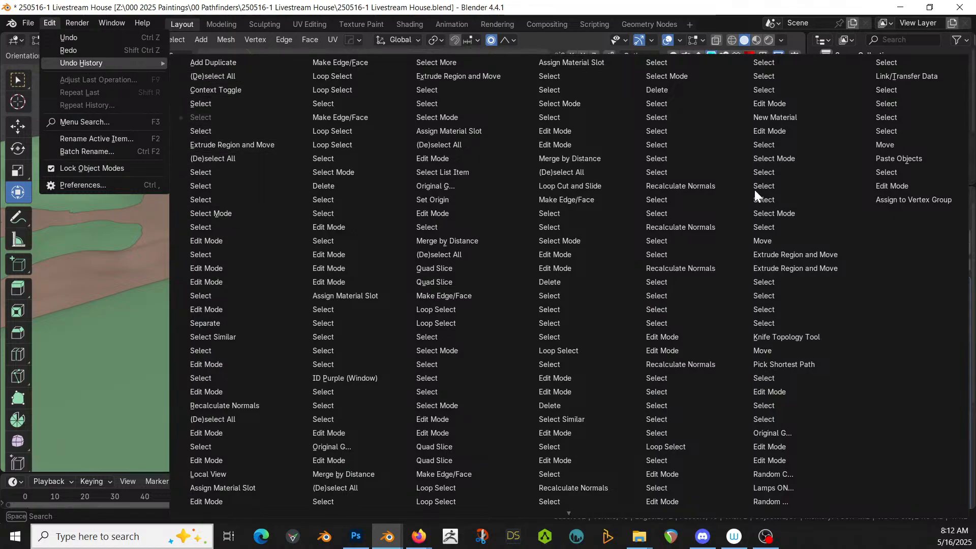
{"action": "key", "text": "Tab"}
{"action": "key", "text": "Tab"}
- Select the whole roof mesh and merge its vertices by distance
{"action": "key", "text": "a"}
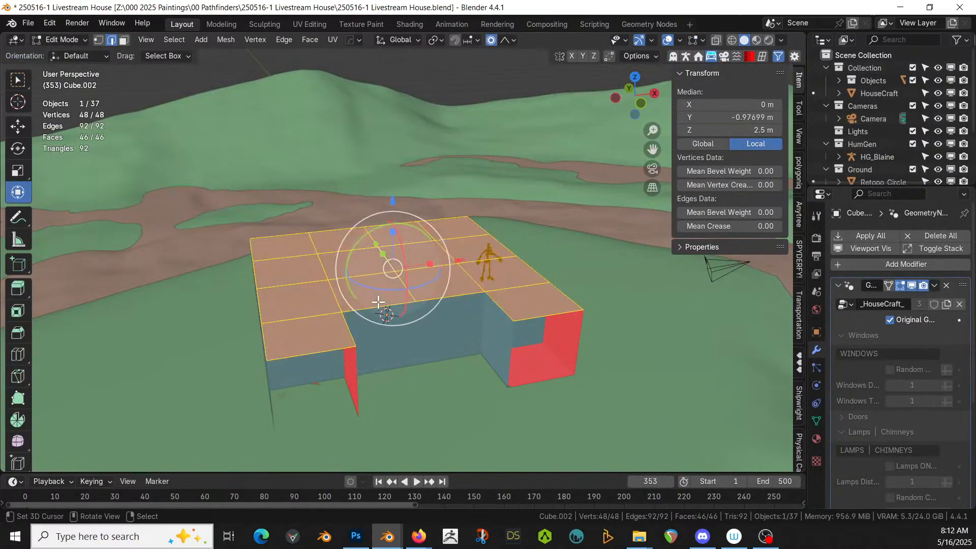
{"action": "key", "text": "m"}
{"action": "left_click", "coordinate": [378, 302]}
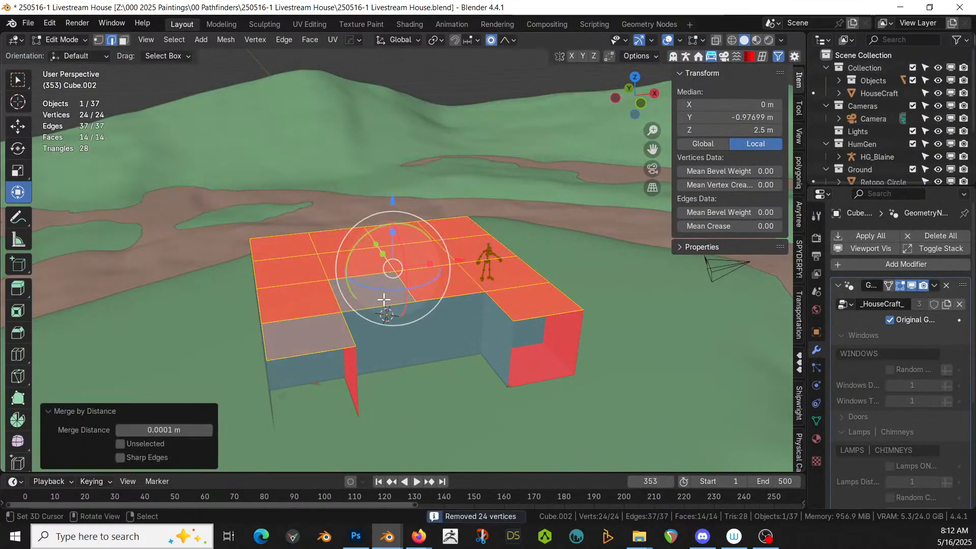
- Extrude the merged roof mesh in place again and select its central edges
{"action": "middle_click_drag", "start_coordinate": [407, 298], "coordinate": [445, 300]}
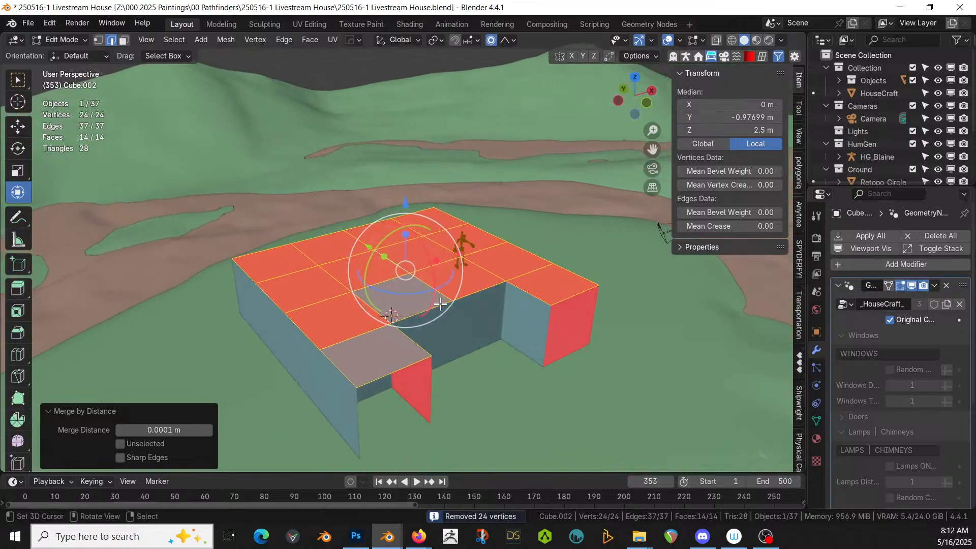
{"action": "key", "text": "e"}
{"action": "right_click", "coordinate": [426, 308]}
{"action": "left_click", "coordinate": [426, 307]}
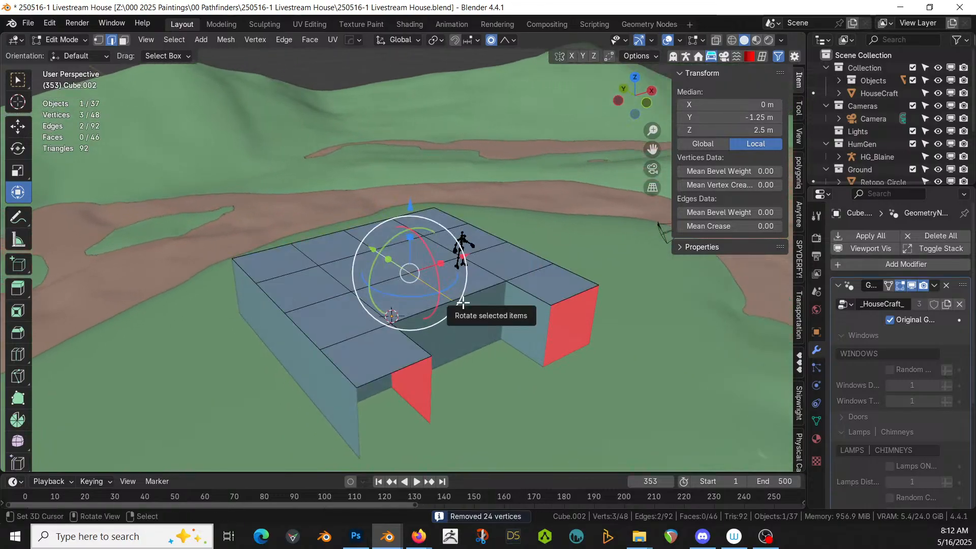
- Return to Object Mode and delete the separated roof object
{"action": "key", "text": "Tab"}
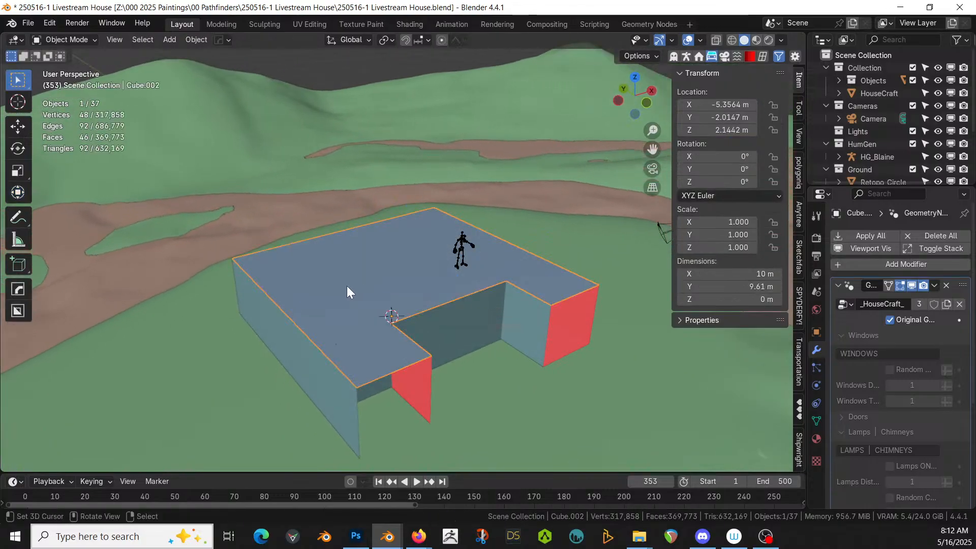
{"action": "key", "text": "x"}
{"action": "left_click", "coordinate": [346, 291]}
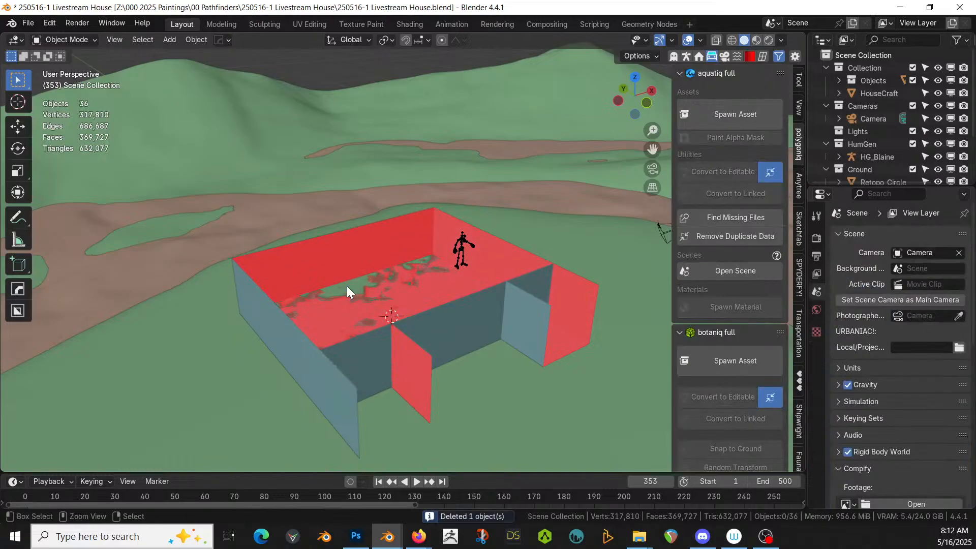
- Undo the roof deletion and the earlier edits, back to before the roof was separated from the house
{"action": "key", "text": "ctrl+z"}
{"action": "key", "text": "ctrl+z"}
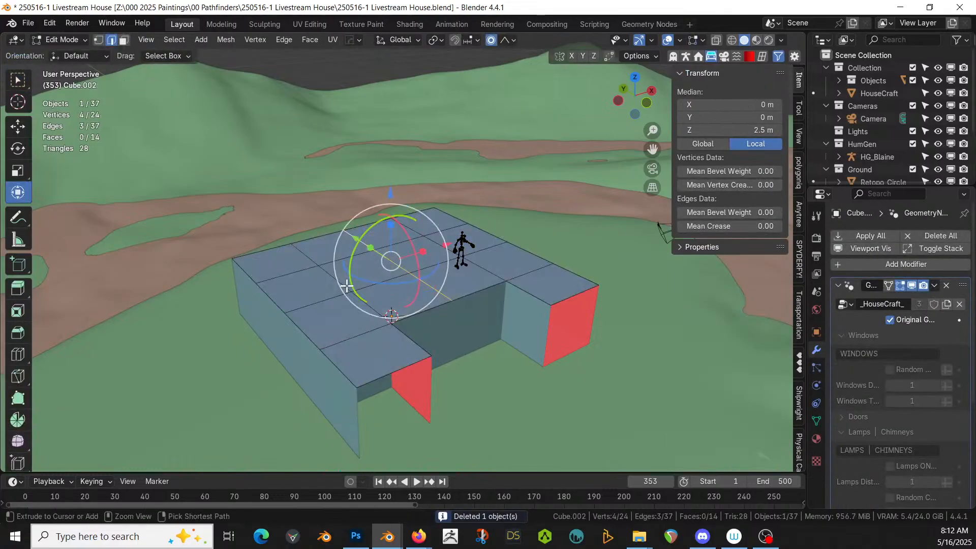
{"action": "key", "text": "Tab"}
{"action": "key", "text": "ctrl+z"}
{"action": "key", "text": "ctrl+z"}
{"action": "key", "text": "ctrl+z"}
{"action": "key", "text": "ctrl+z"}
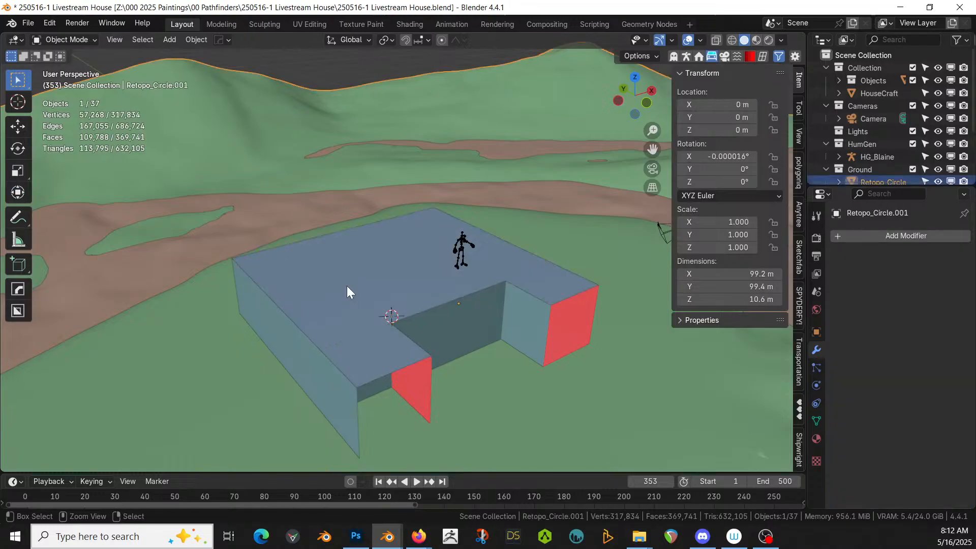
{"action": "key", "text": "ctrl+z"}
{"action": "key", "text": "ctrl+z"}
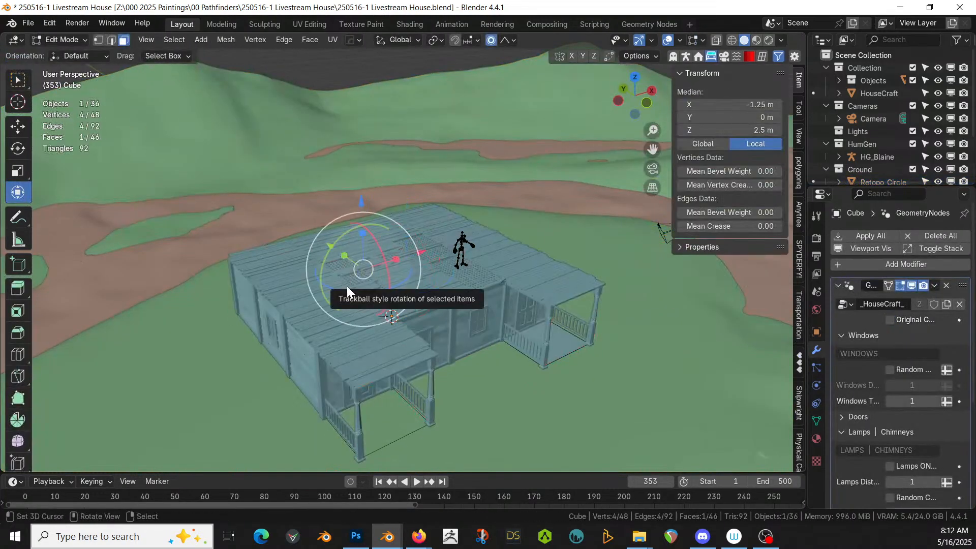
- Open the house for mesh editing and show its original geometry in the HouseCraft modifier
{"action": "key", "text": "Tab"}
{"action": "right_click", "coordinate": [354, 281]}
{"action": "right_click", "coordinate": [349, 275]}
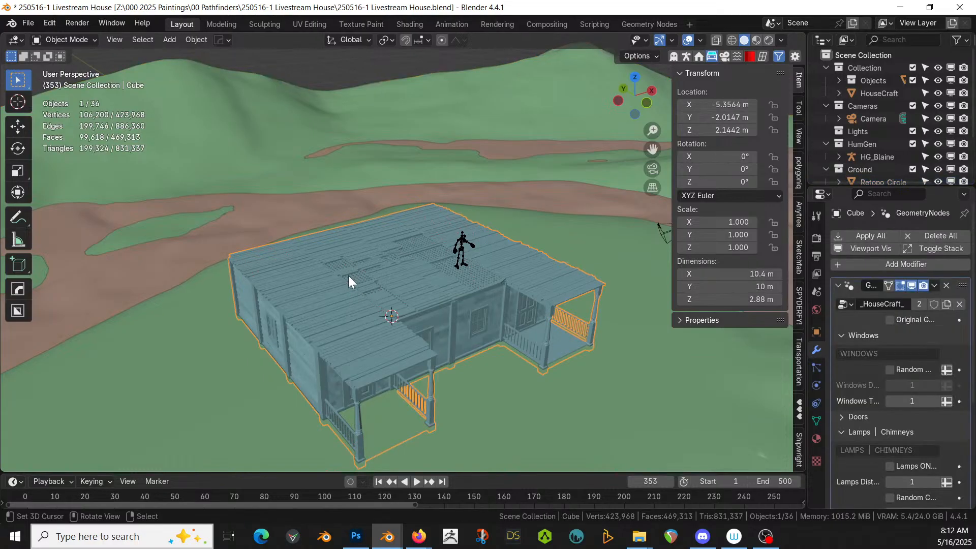
{"action": "key", "text": "Tab"}
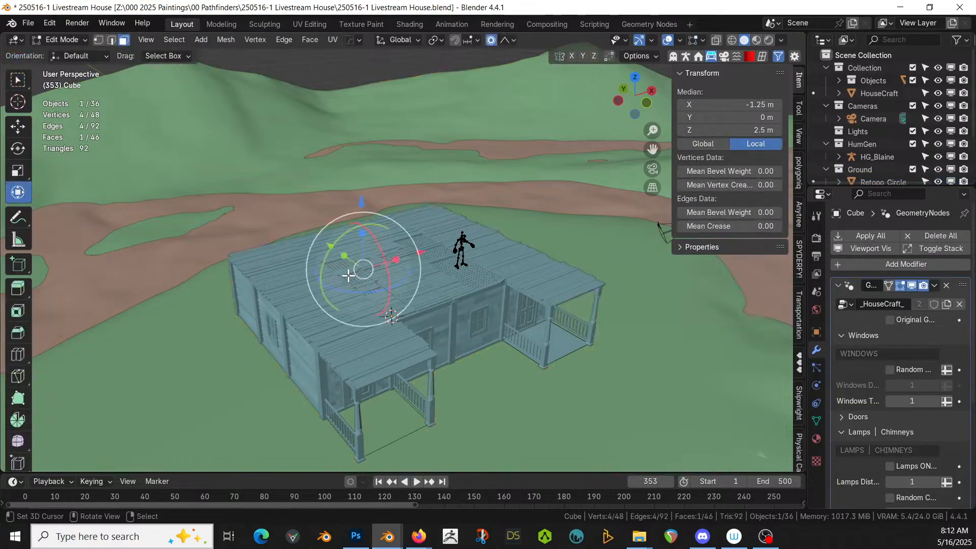
{"action": "left_click", "coordinate": [890, 321]}
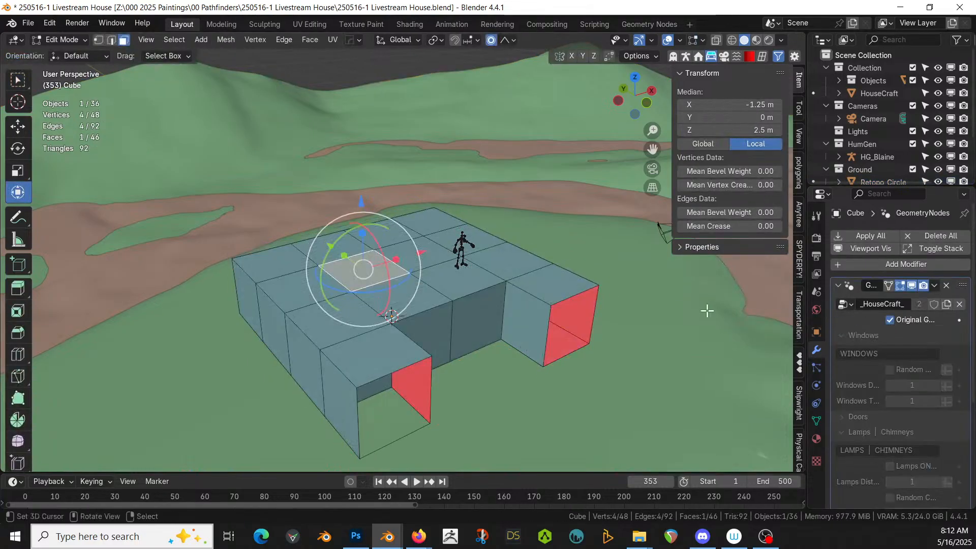
- Select one roof face of the house and extend the selection to all coplanar faces
{"action": "key", "text": "l"}
{"action": "left_click", "coordinate": [395, 286]}
{"action": "key", "text": "shift+g"}
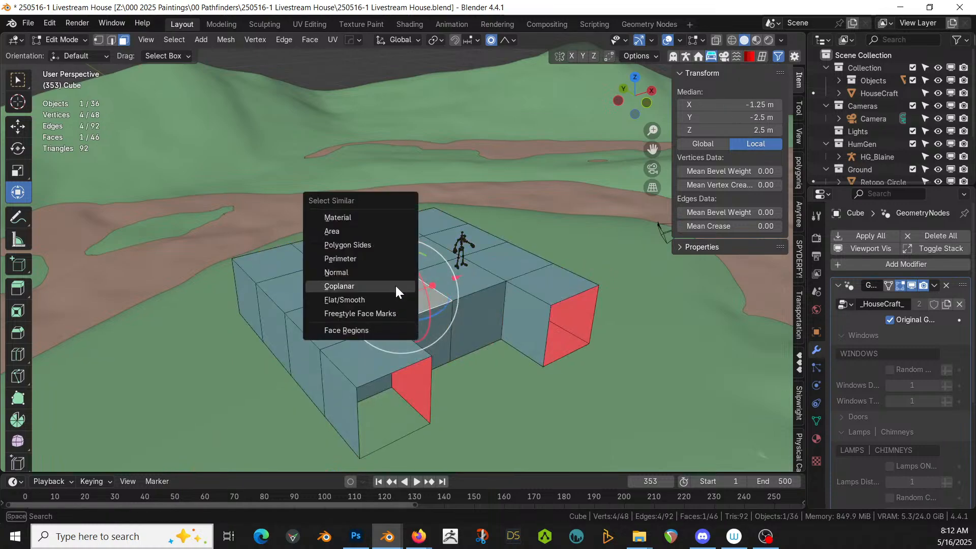
{"action": "left_click", "coordinate": [355, 283]}
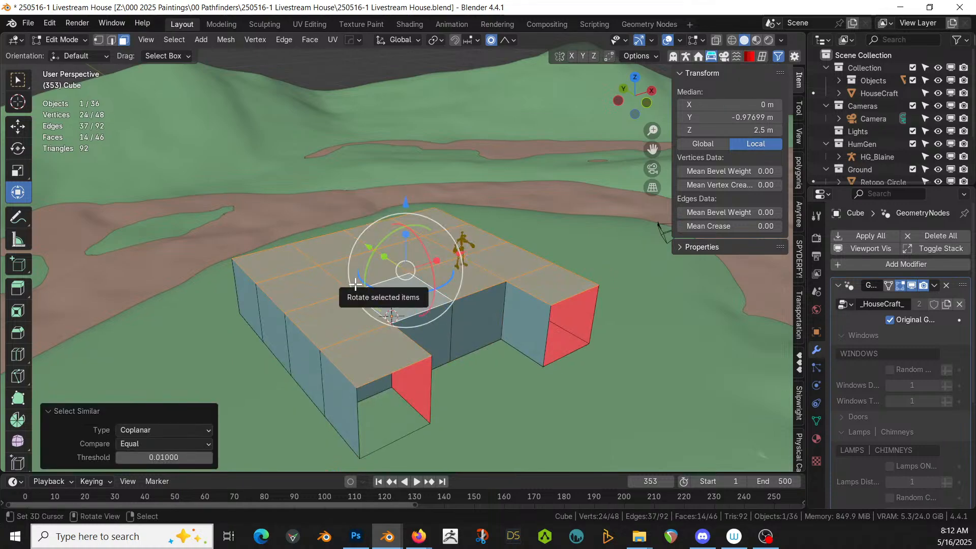
- Duplicate the selected roof faces in place and separate the copy into its own object
{"action": "key", "text": "shift+d"}
{"action": "right_click", "coordinate": [355, 284]}
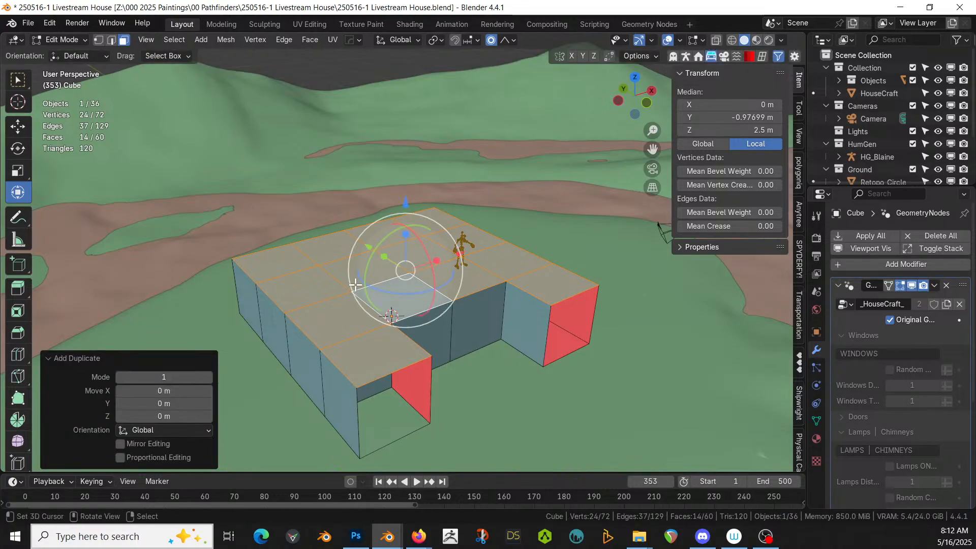
{"action": "key", "text": "p"}
{"action": "left_click", "coordinate": [356, 285]}
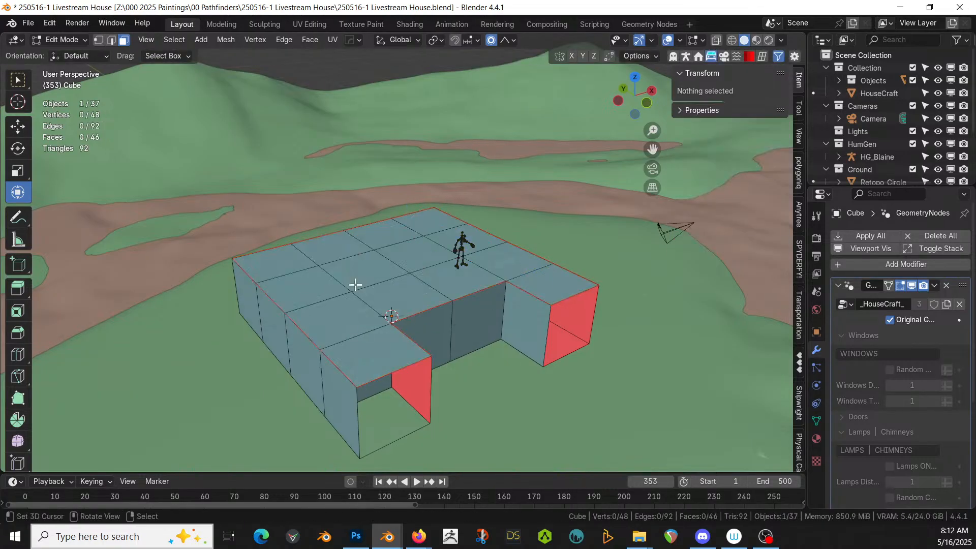
- Edit the house and roof meshes together, select the three centre roof edges and try to raise them along Z
{"action": "key", "text": "Tab"}
{"action": "key", "text": "Tab"}
{"action": "key", "text": "2"}
{"action": "right_click", "coordinate": [428, 284]}
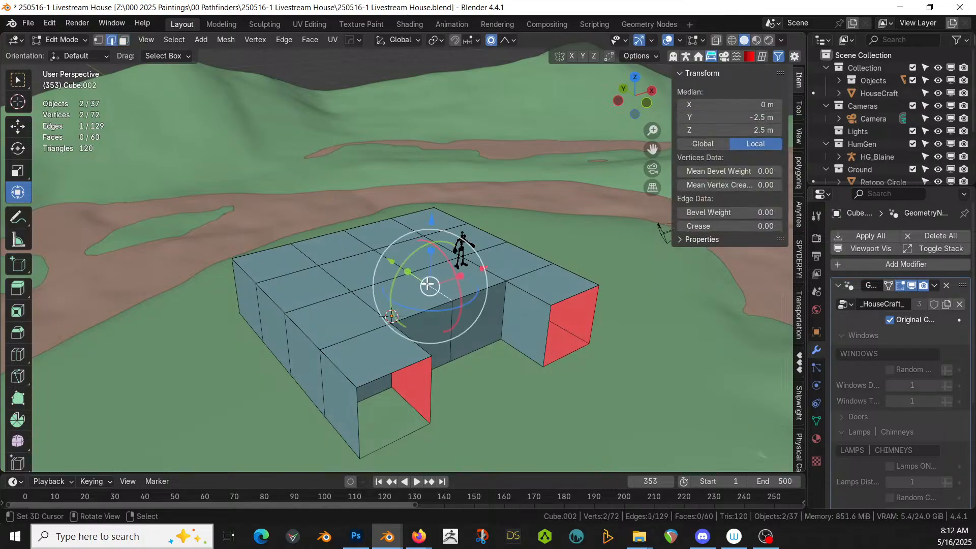
{"action": "right_click", "coordinate": [389, 263], "text": "shift"}
{"action": "right_click", "coordinate": [367, 237], "text": "shift"}
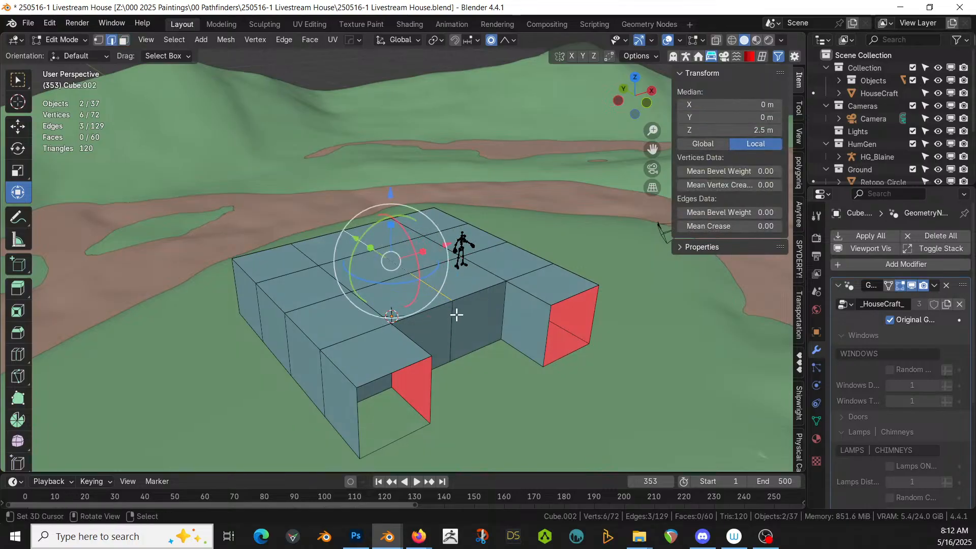
{"action": "key", "text": "g"}
{"action": "key", "text": "z"}
{"action": "right_click", "coordinate": [458, 276]}
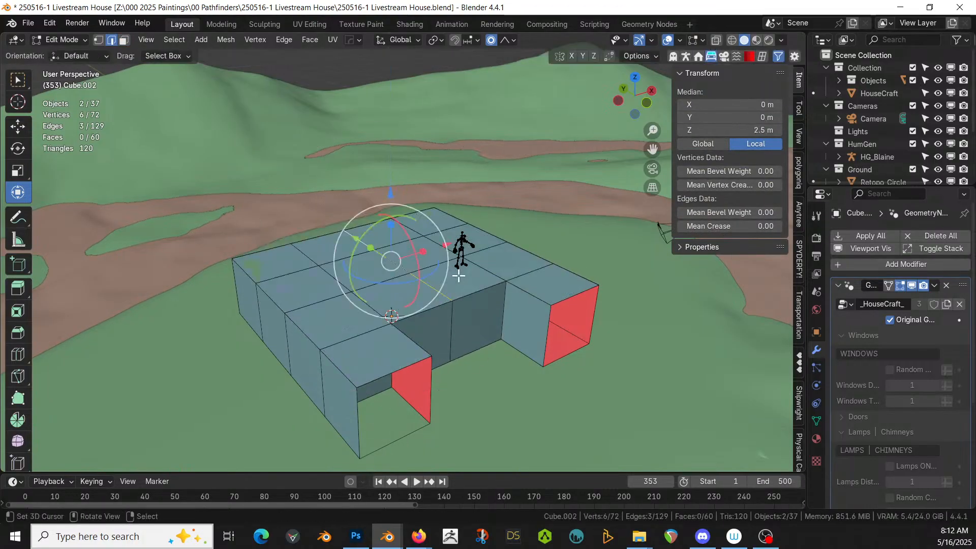
{"action": "left_click", "coordinate": [507, 39]}
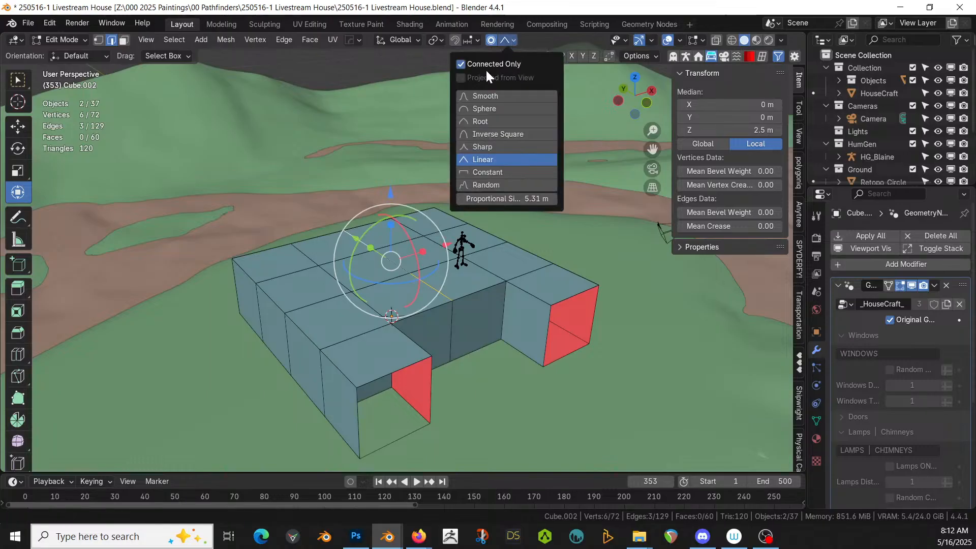
{"action": "key", "text": "Tab"}
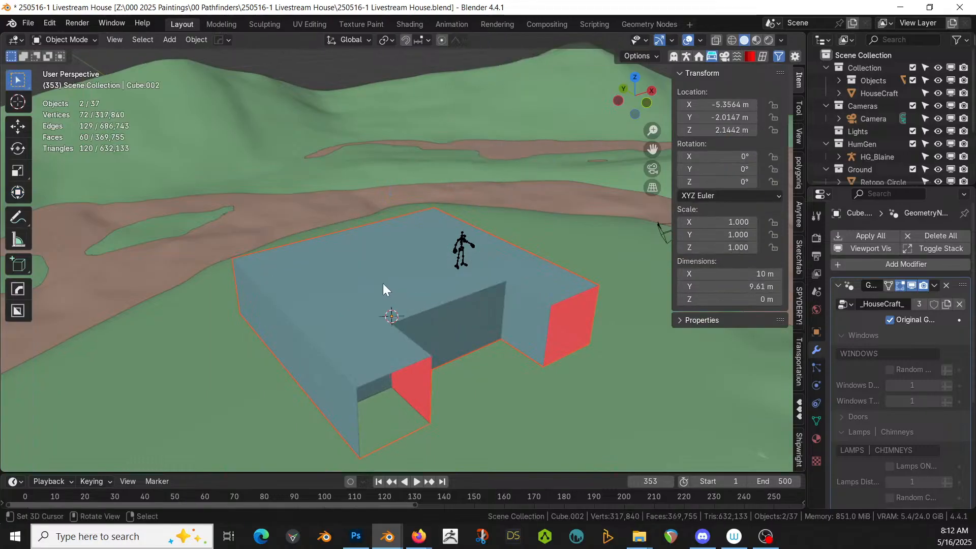
- Select only the separated roof object and open it for mesh editing
{"action": "left_click", "coordinate": [383, 282]}
{"action": "key", "text": "Tab"}
{"action": "key", "text": "Tab"}
{"action": "left_click", "coordinate": [351, 273]}
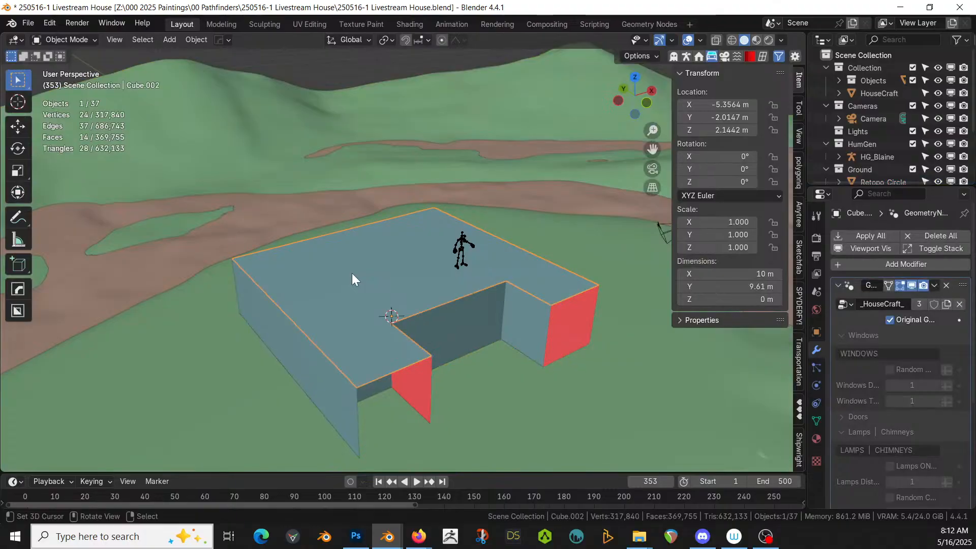
{"action": "key", "text": "Tab"}
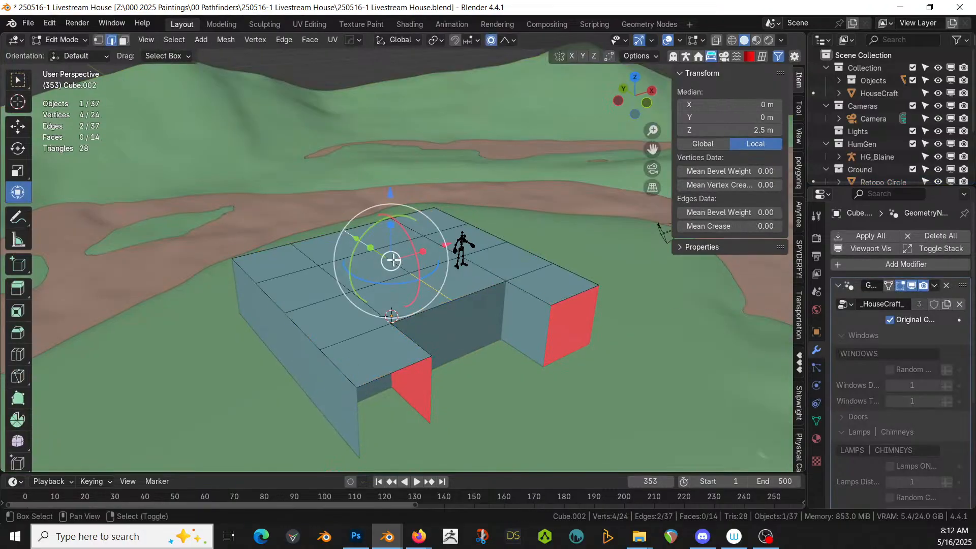
- Raise the roof's centre edges about 2.78 m along Z with linear proportional editing, and undo the move
{"action": "key", "text": "g"}
{"action": "key", "text": "z"}
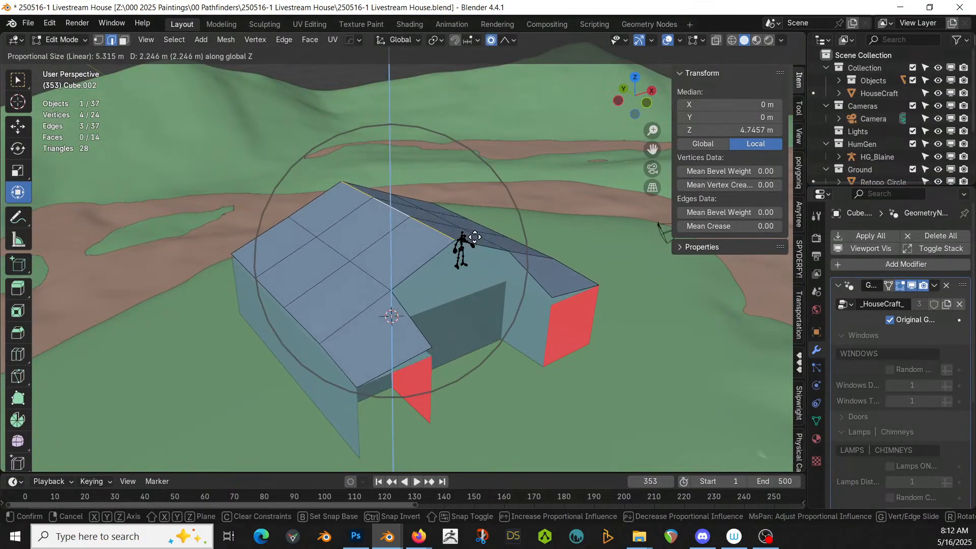
{"action": "left_click", "coordinate": [475, 224]}
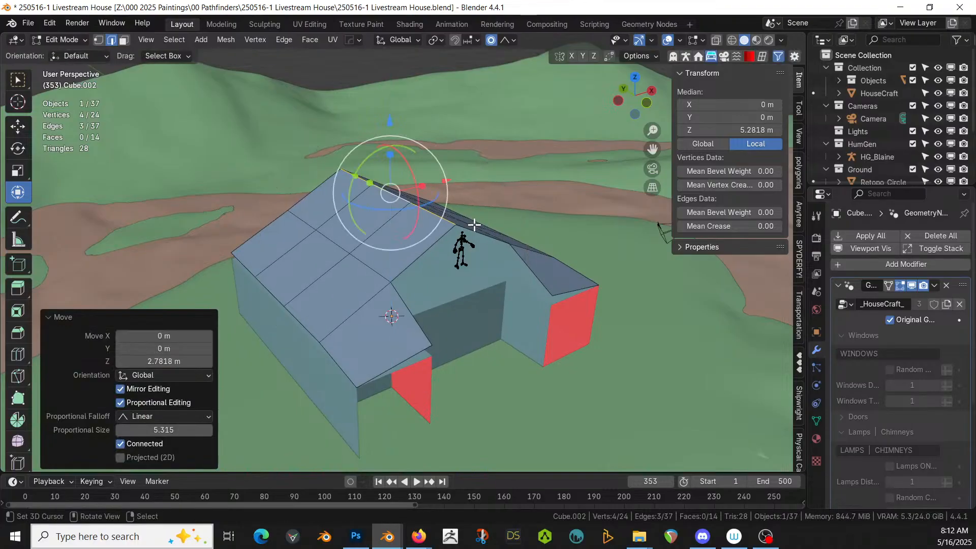
{"action": "middle_click_drag", "start_coordinate": [474, 224], "coordinate": [573, 294]}
{"action": "key", "text": "ctrl+z"}
- Isolate the roof in local view and fill the notch between its two porch sections with a face
{"action": "key", "text": "KP_Divide"}
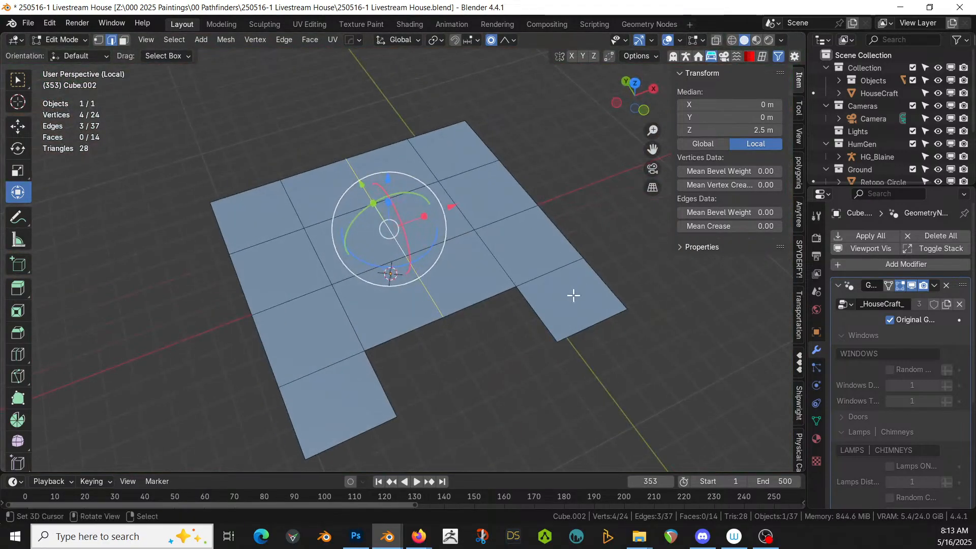
{"action": "left_click", "coordinate": [381, 384]}
{"action": "left_click", "coordinate": [551, 319], "text": "shift"}
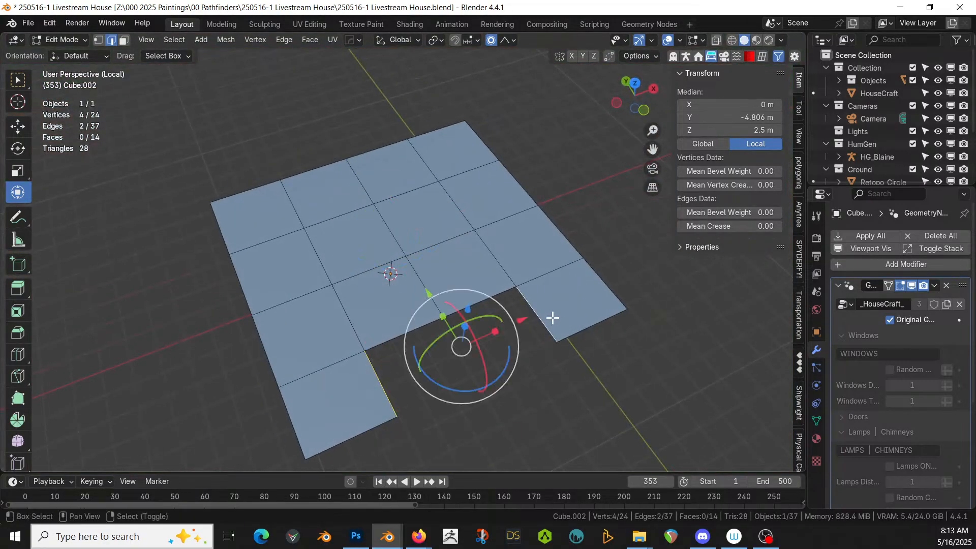
{"action": "key", "text": "f"}
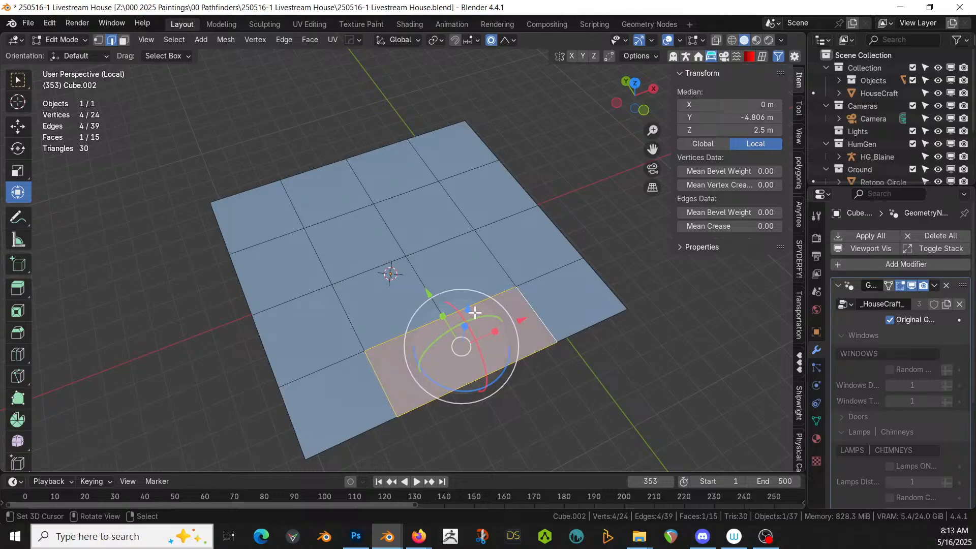
- Split the new notch face with one centred loop cut and merge all roof vertices by distance
{"action": "left_click", "coordinate": [479, 377]}
{"action": "key", "text": "ctrl+r"}
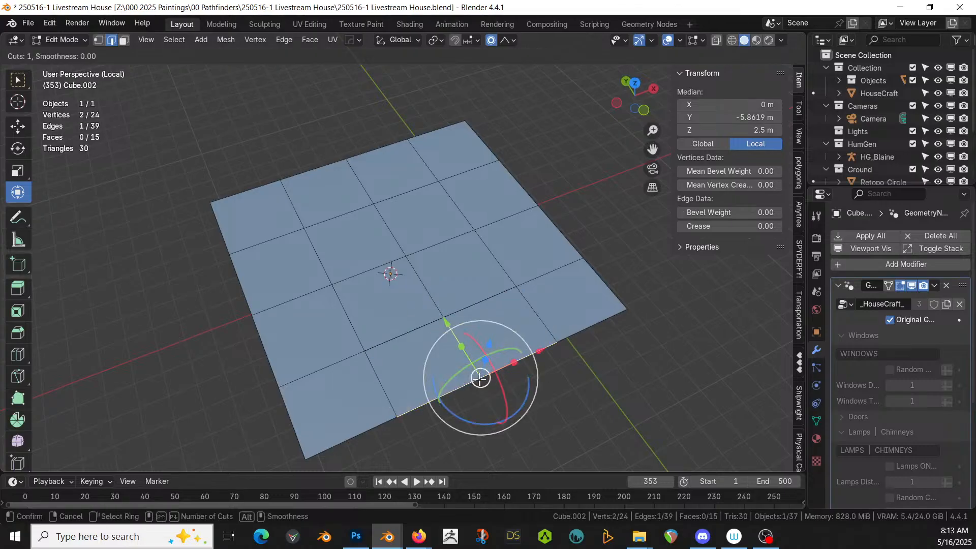
{"action": "left_click", "coordinate": [479, 377]}
{"action": "right_click", "coordinate": [480, 378]}
{"action": "key", "text": "a"}
{"action": "key", "text": "m"}
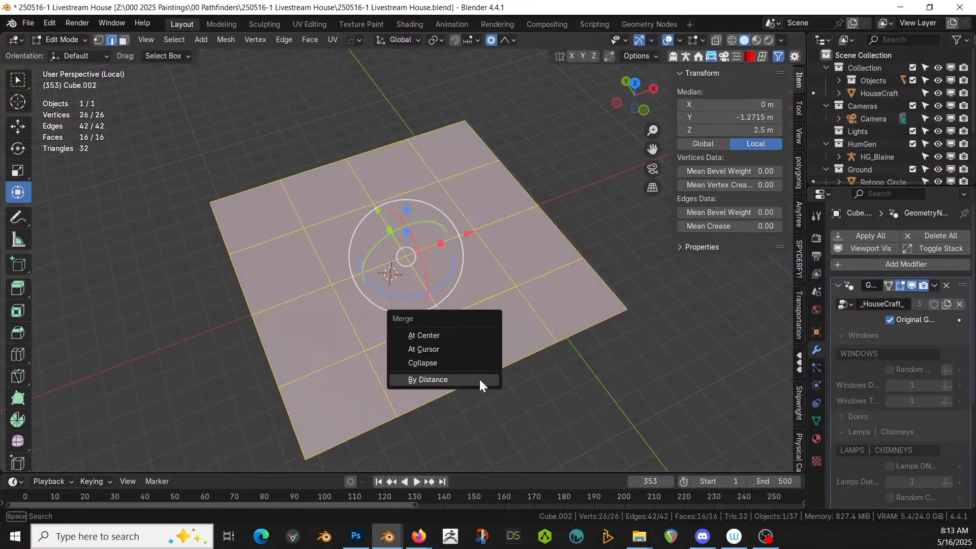
{"action": "left_click", "coordinate": [479, 379]}
- Raise the full centre edge line about 2.42 m along Z with linear proportional editing, and exit local view
{"action": "left_click", "coordinate": [469, 356]}
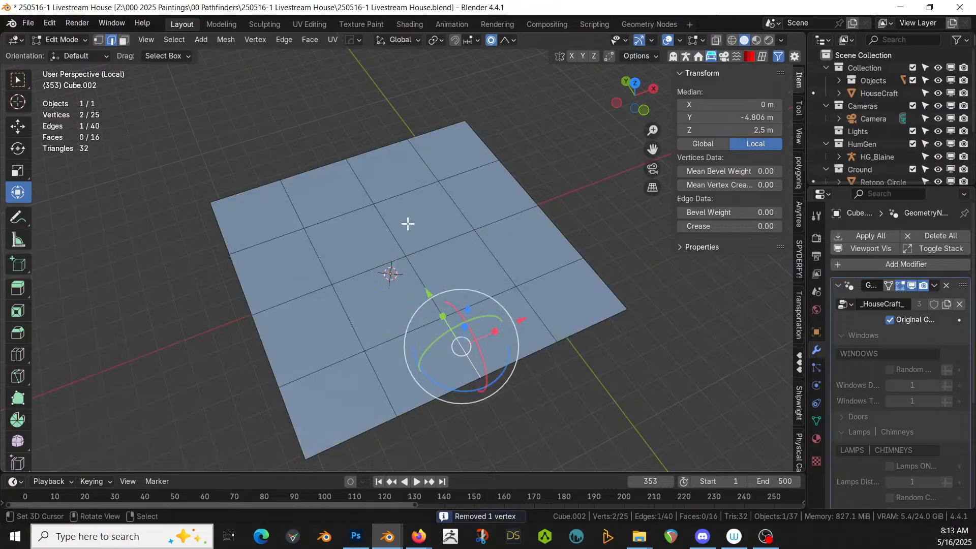
{"action": "left_click", "coordinate": [368, 185], "text": "ctrl"}
{"action": "middle_click_drag", "start_coordinate": [457, 337], "coordinate": [516, 302]}
{"action": "key", "text": "g"}
{"action": "key", "text": "z"}
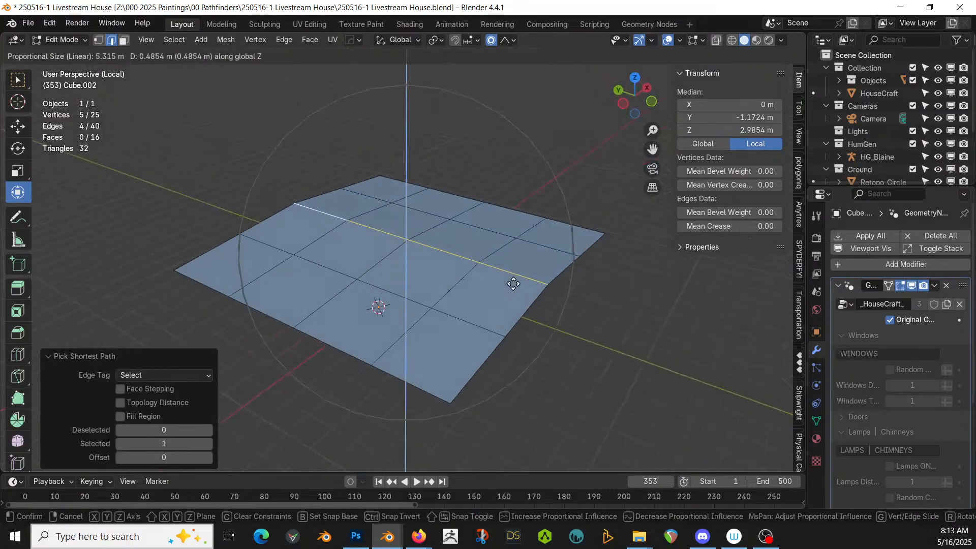
{"action": "left_click", "coordinate": [500, 234]}
{"action": "key", "text": "KP_Divide"}
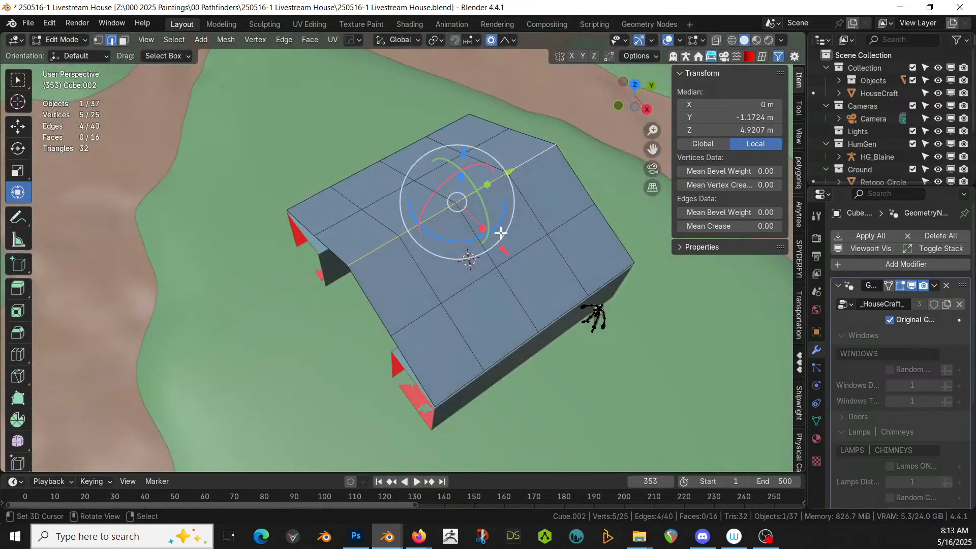
- Scale the whole roof mesh up by about 1.044 in top view so it overhangs the walls
{"action": "middle_click_drag", "start_coordinate": [505, 233], "coordinate": [662, 225]}
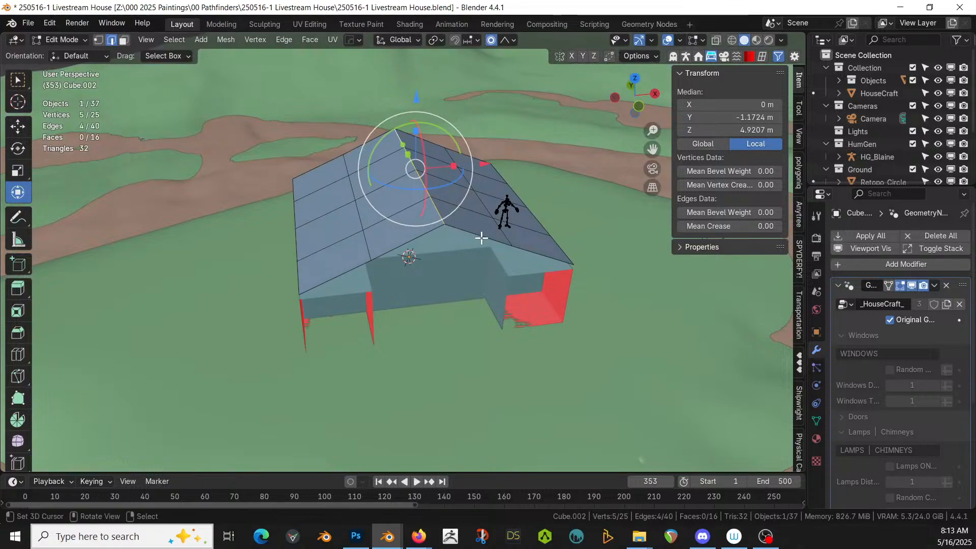
{"action": "key", "text": "KP_7"}
{"action": "key", "text": "s"}
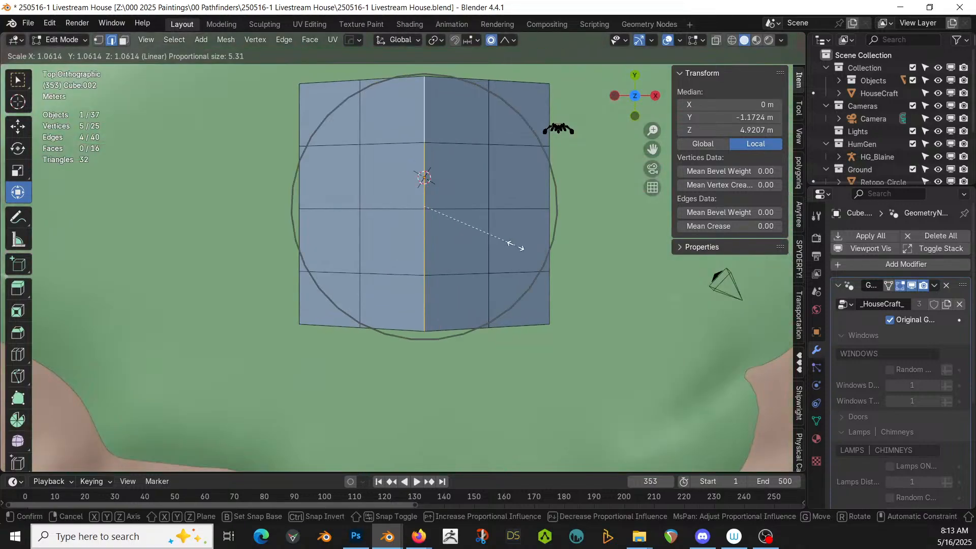
{"action": "right_click", "coordinate": [516, 245]}
{"action": "key", "text": "a"}
{"action": "key", "text": "s"}
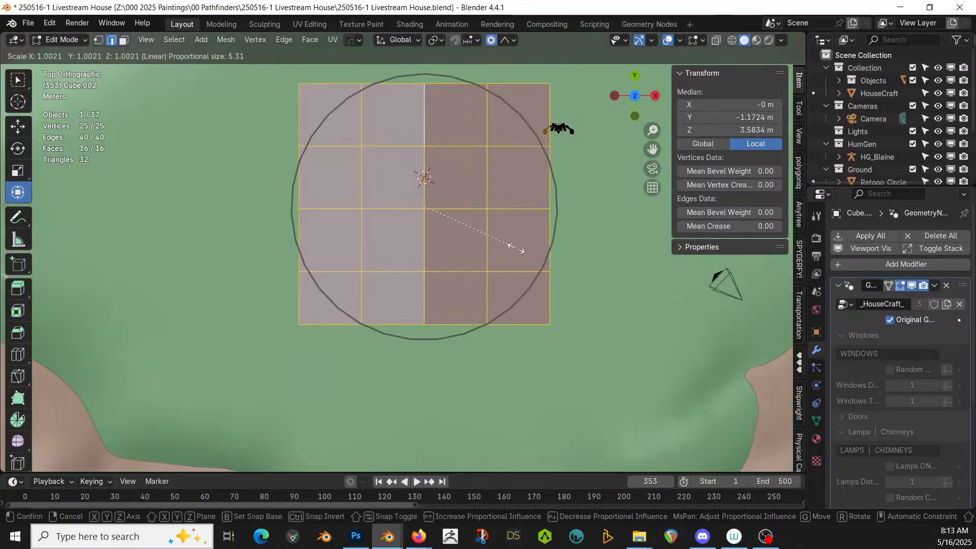
{"action": "left_click", "coordinate": [520, 248]}
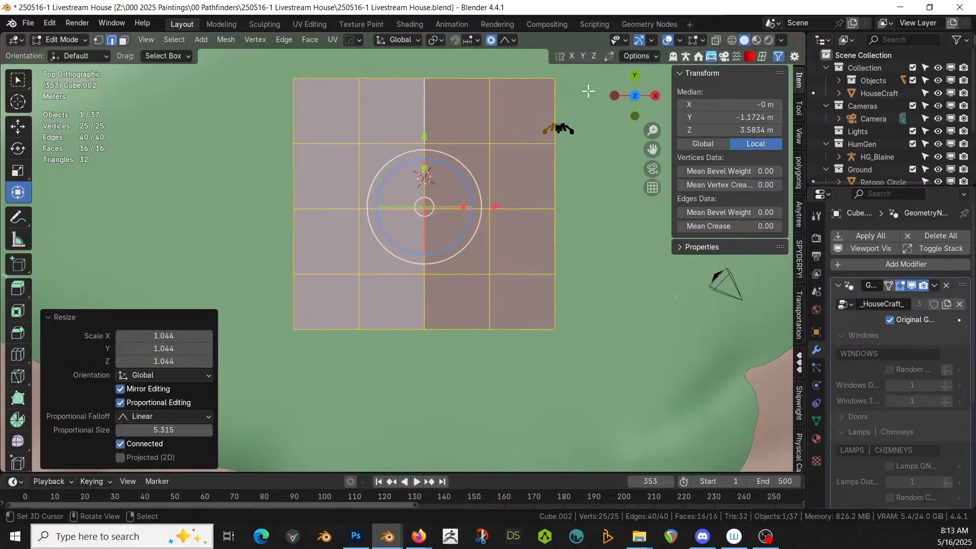
- Turn off proportional editing and remove the HouseCraft modifier from the roof object
{"action": "left_click", "coordinate": [491, 40]}
{"action": "middle_click_drag", "start_coordinate": [488, 102], "coordinate": [431, 159]}
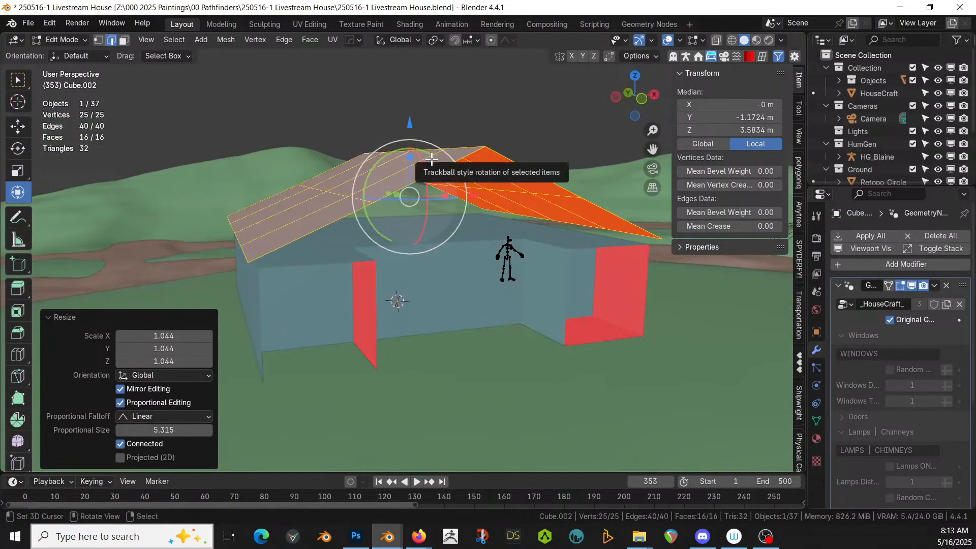
{"action": "middle_click_drag", "start_coordinate": [581, 185], "coordinate": [599, 198]}
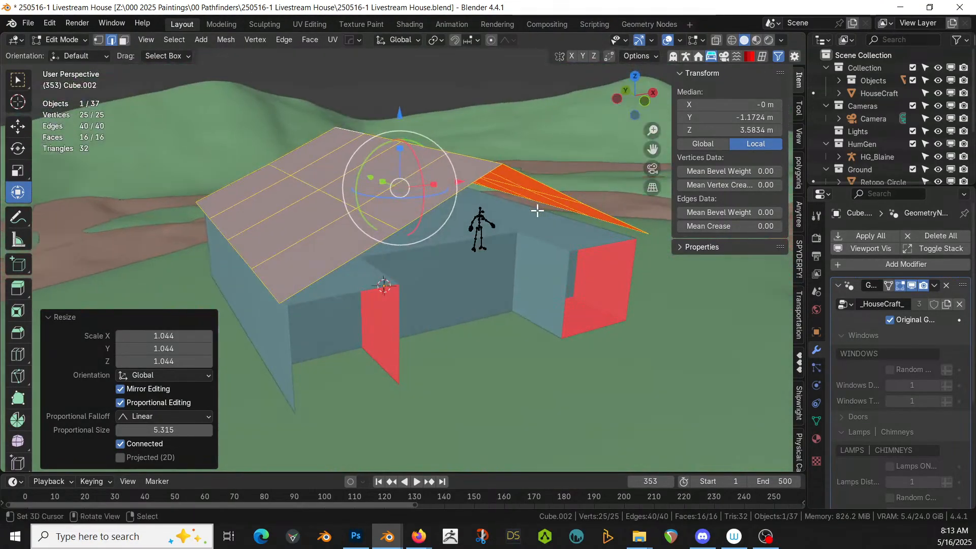
{"action": "left_click", "coordinate": [945, 286]}
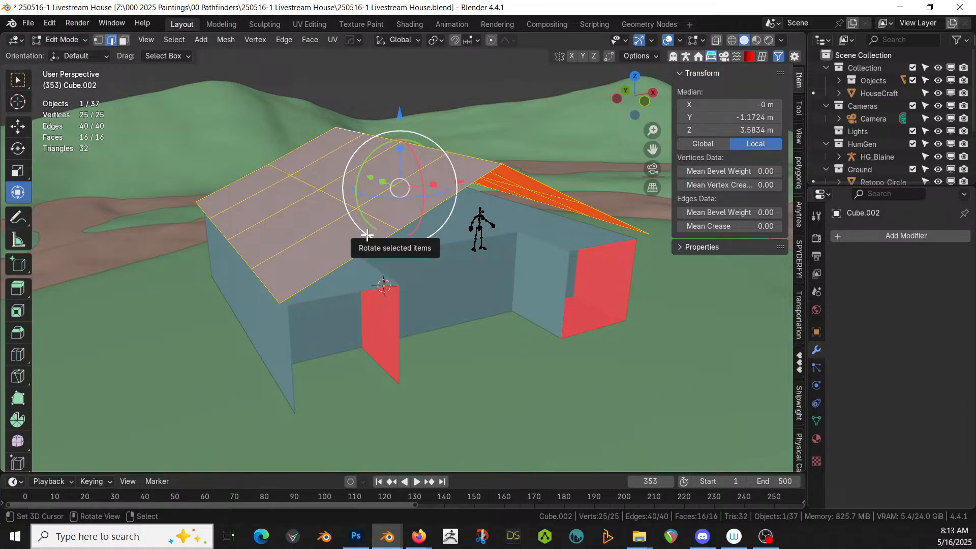
- Select the four sloping edges at the porch end of the roof and fill the gable with a face
{"action": "left_click", "coordinate": [350, 264]}
{"action": "left_click", "coordinate": [419, 220], "text": "shift"}
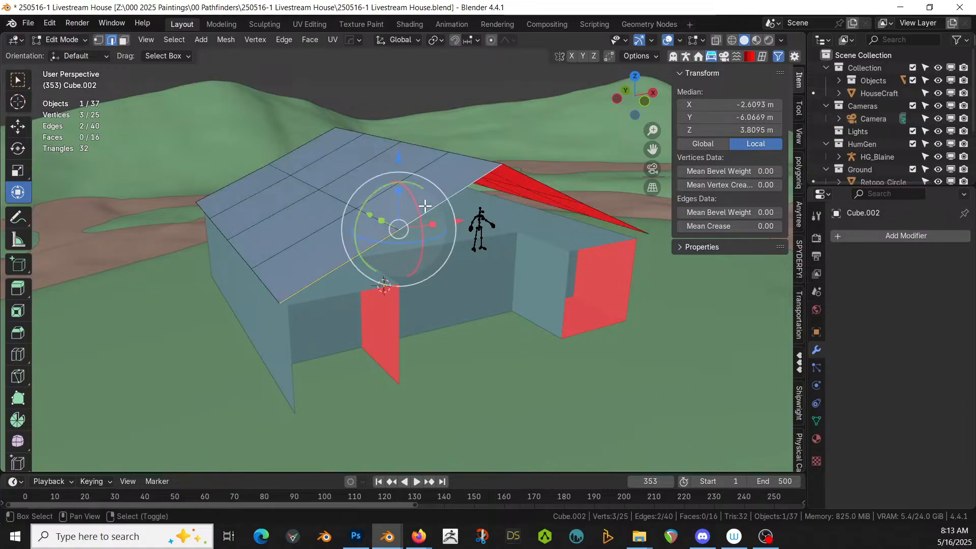
{"action": "left_click", "coordinate": [577, 192], "text": "shift"}
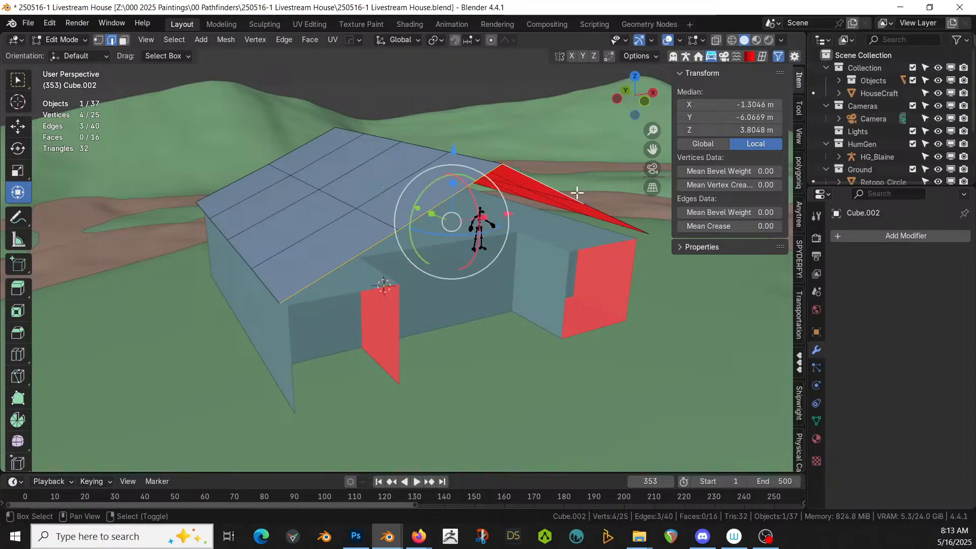
{"action": "left_click", "coordinate": [616, 219], "text": "shift"}
{"action": "key", "text": "f"}
- Select the four sloping edges at the back end of the roof and fill that gable with a face
{"action": "middle_click_drag", "start_coordinate": [523, 235], "coordinate": [436, 329]}
{"action": "left_click", "coordinate": [455, 337]}
{"action": "left_click", "coordinate": [380, 299], "text": "shift"}
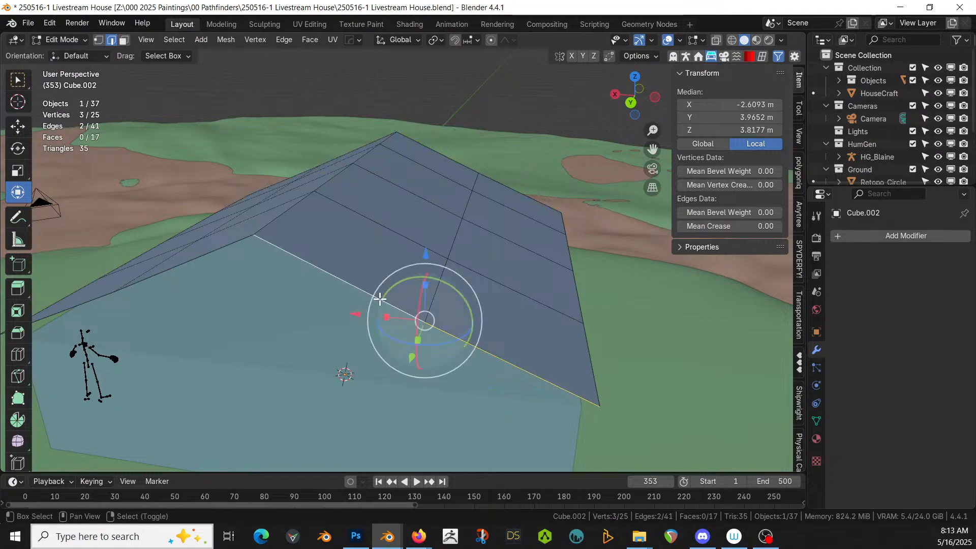
{"action": "left_click", "coordinate": [137, 282], "text": "shift"}
{"action": "left_click", "coordinate": [104, 290], "text": "shift"}
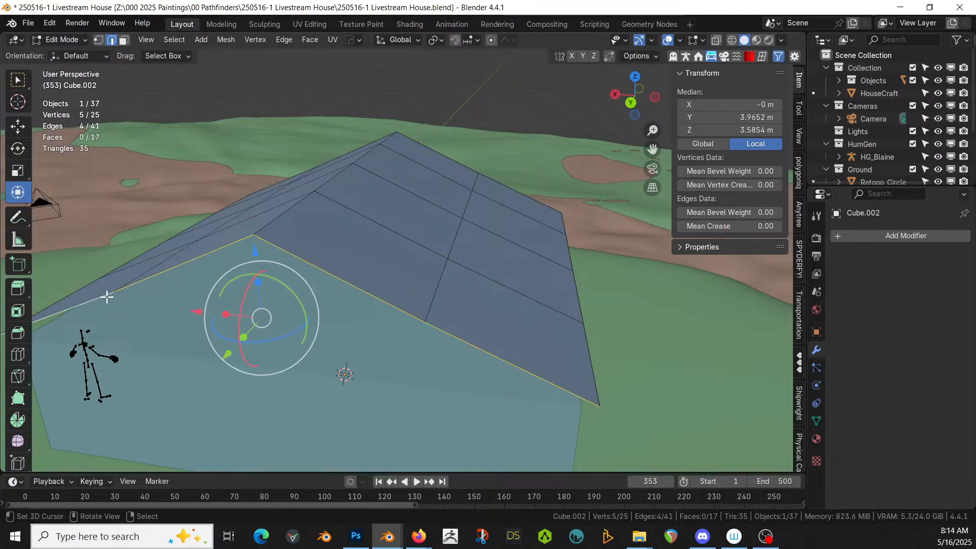
{"action": "key", "text": "f"}
- Switch to face selection and select the two gable faces at both ends of the roof
{"action": "middle_click_drag", "start_coordinate": [320, 349], "coordinate": [124, 355]}
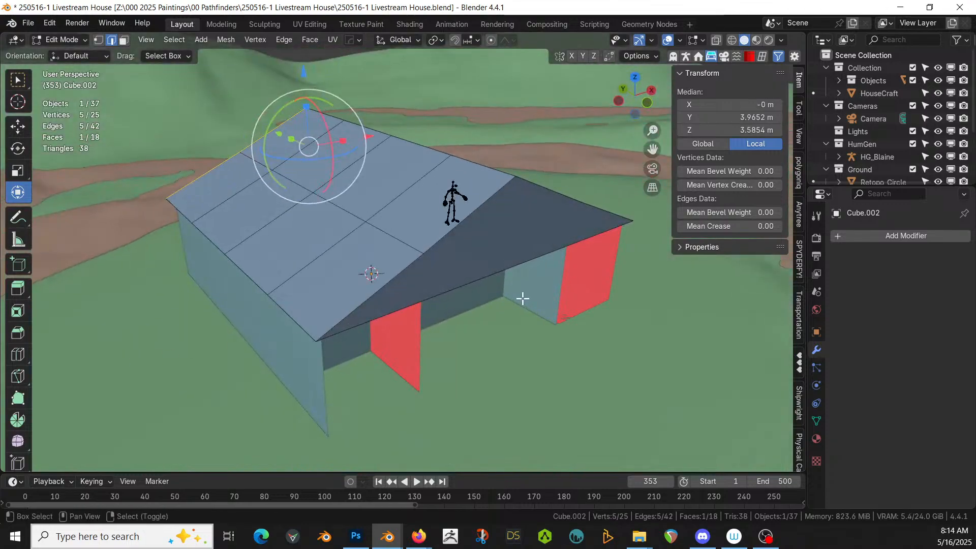
{"action": "left_click", "coordinate": [484, 235], "text": "shift"}
{"action": "key", "text": "3"}
{"action": "right_click", "coordinate": [491, 236]}
{"action": "middle_click_drag", "start_coordinate": [492, 236], "coordinate": [615, 239]}
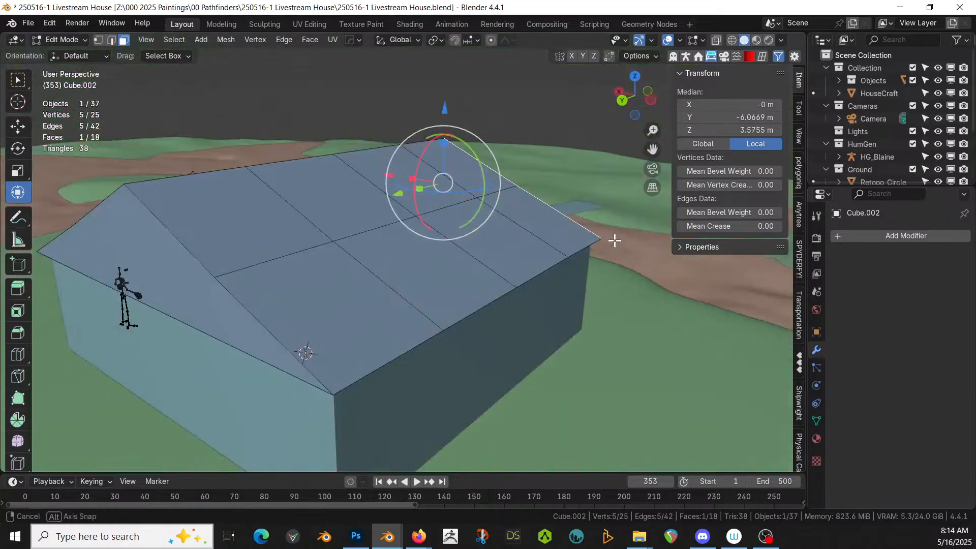
{"action": "right_click", "coordinate": [165, 289], "text": "shift"}
- Cut both gable faces with Random Flow's Quad Slice using tangent 2
{"action": "key", "text": "shift+q"}
{"action": "mouse_move", "coordinate": [312, 295]}
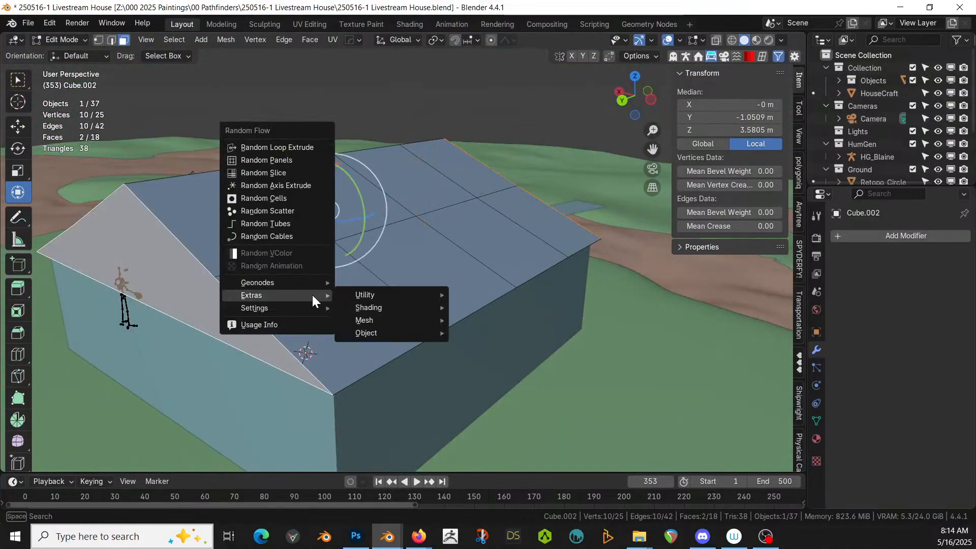
{"action": "mouse_move", "coordinate": [373, 317]}
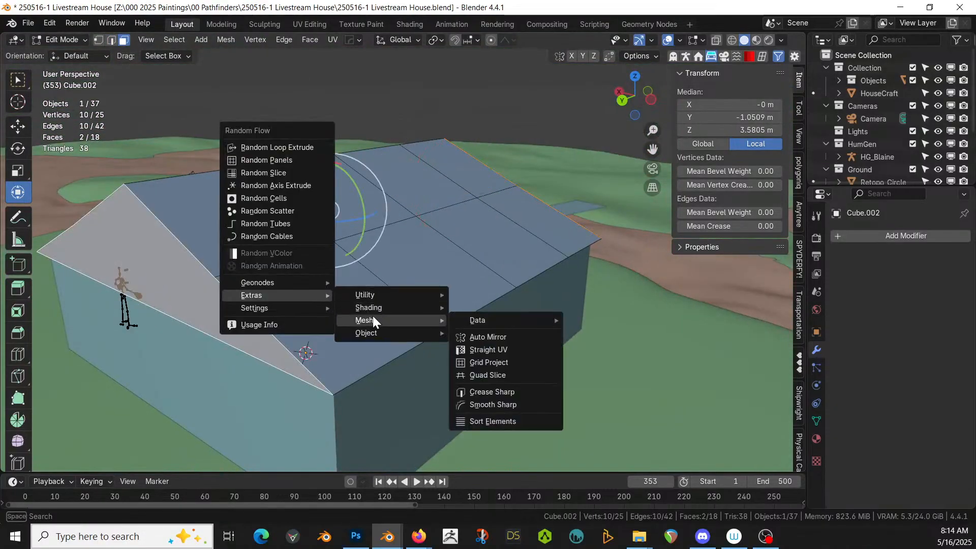
{"action": "left_click", "coordinate": [496, 375]}
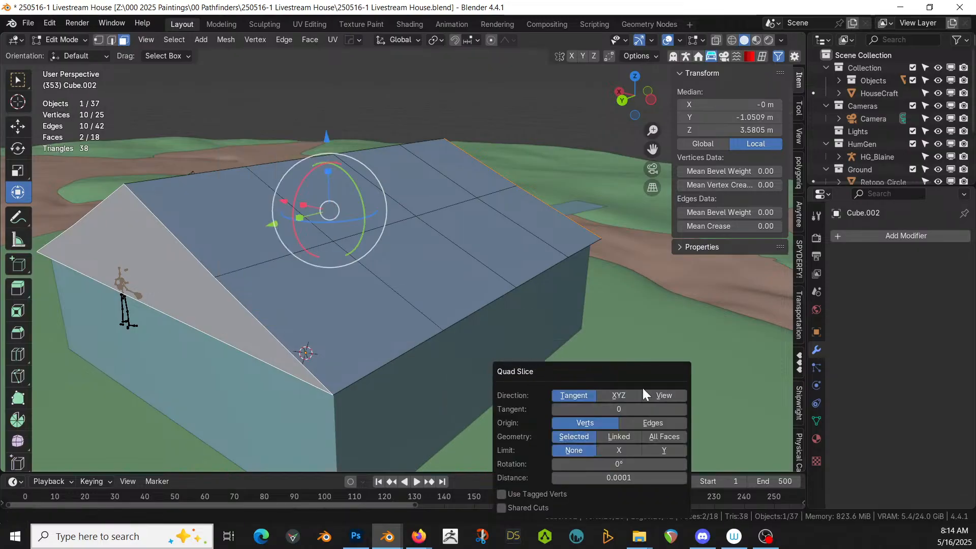
{"action": "left_click", "coordinate": [682, 409]}
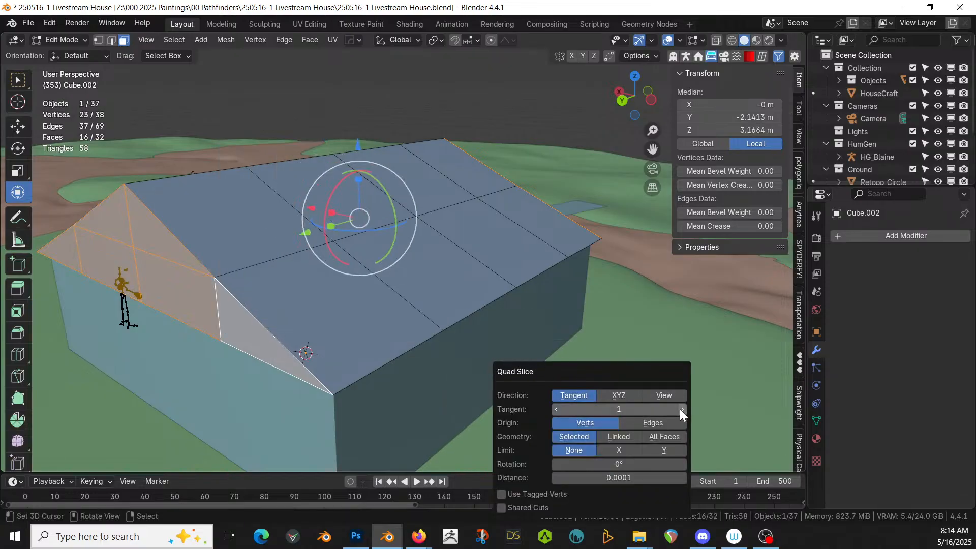
{"action": "double_click", "coordinate": [681, 409]}
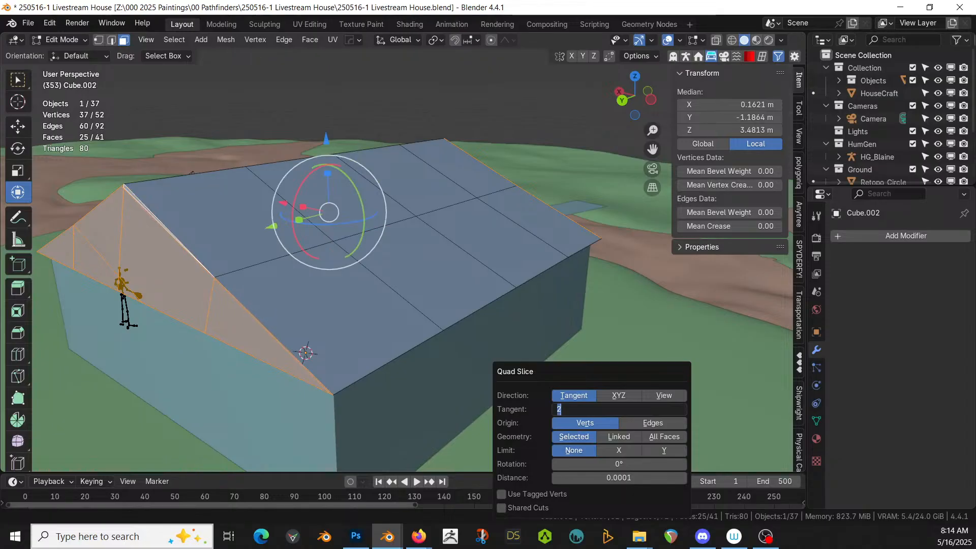
{"action": "key", "text": "Return"}
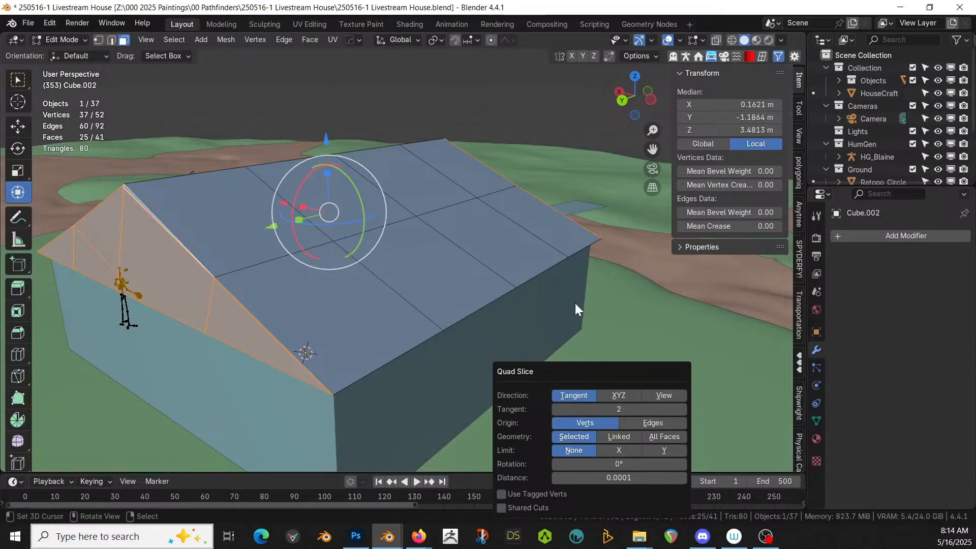
{"action": "left_click", "coordinate": [392, 239]}
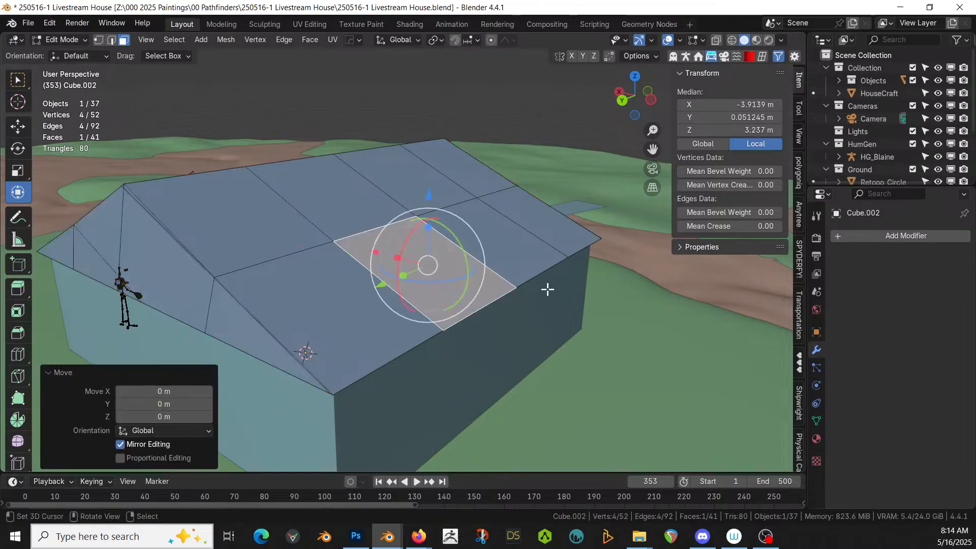
- Select the whole linked roof mesh and lower it along global Z by about 0.24 m onto the walls
{"action": "middle_click_drag", "start_coordinate": [548, 289], "coordinate": [428, 265]}
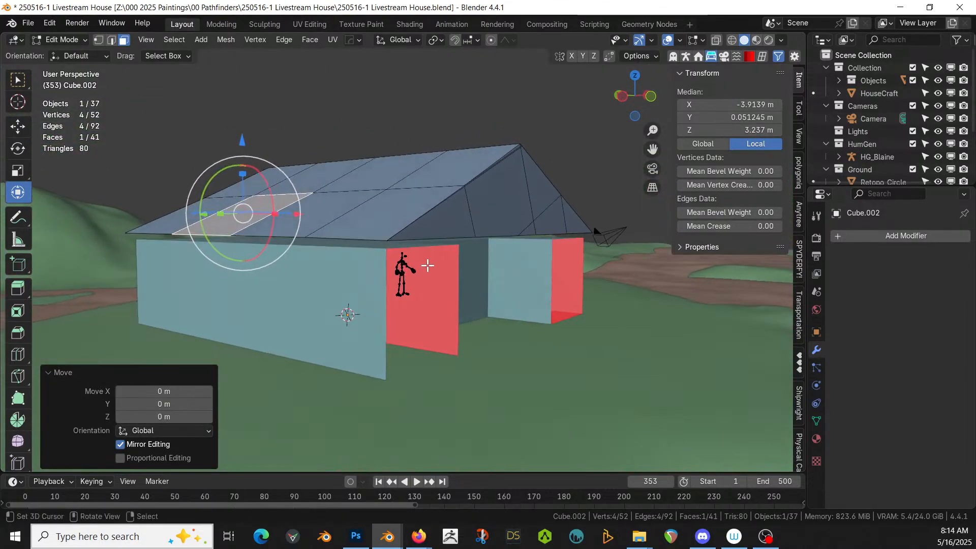
{"action": "key", "text": "g"}
{"action": "right_click", "coordinate": [422, 213]}
{"action": "key", "text": "g"}
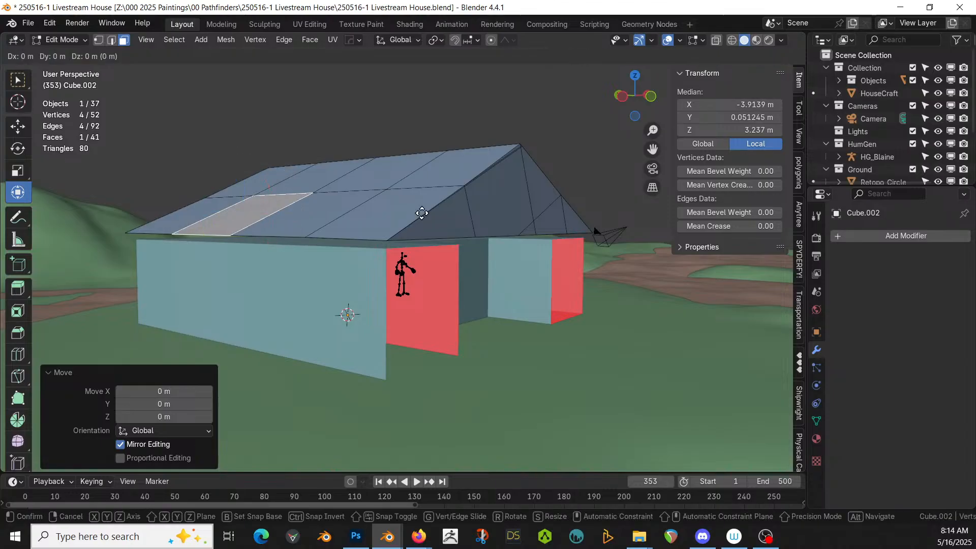
{"action": "right_click", "coordinate": [409, 200]}
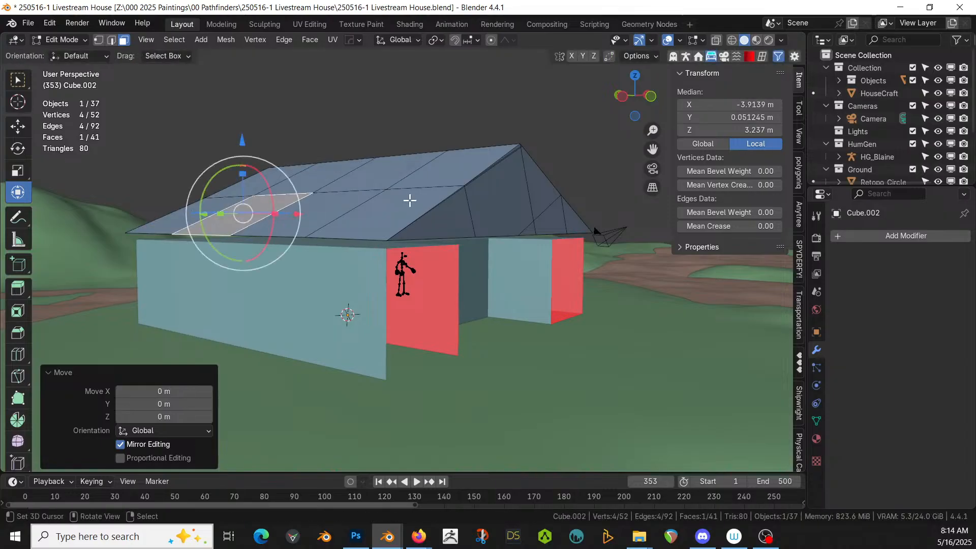
{"action": "key", "text": "ctrl+l"}
{"action": "key", "text": "g"}
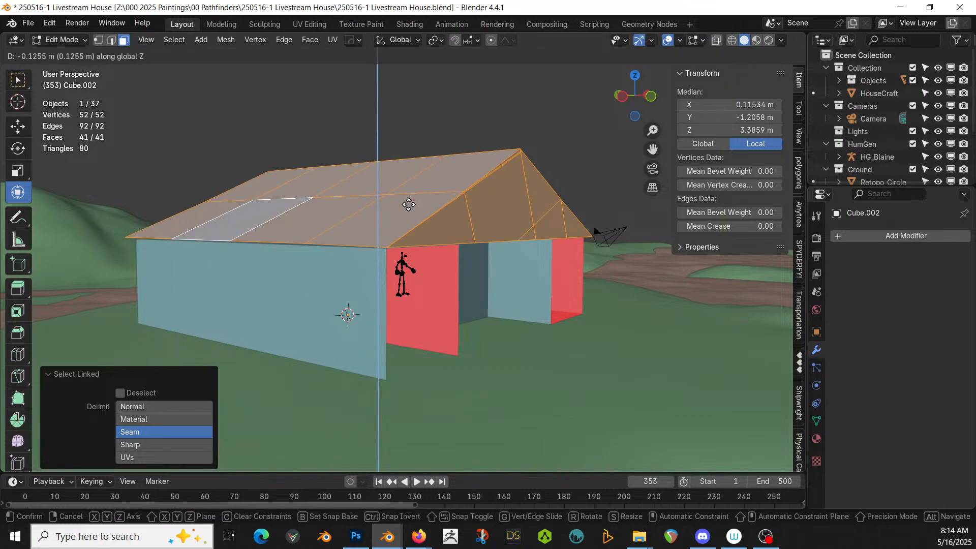
{"action": "key", "text": "z"}
{"action": "left_click", "coordinate": [408, 209]}
- Isolate the roof in local view, seen from below, and switch to edge selection
{"action": "middle_click_drag", "start_coordinate": [408, 208], "coordinate": [285, 164]}
{"action": "key", "text": "KP_Divide"}
{"action": "key", "text": "2"}
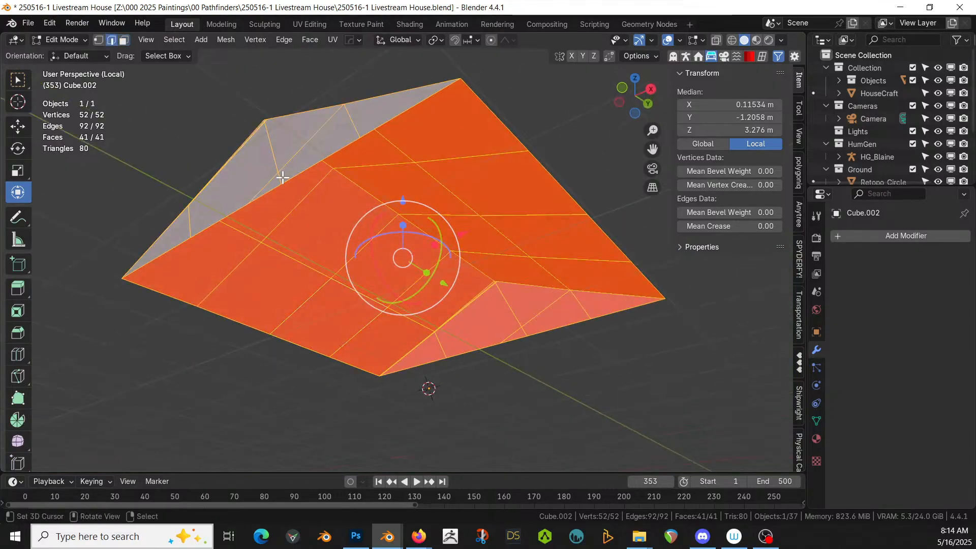
- Select the open boundary loop on the roof's underside and fill it with a face
{"action": "right_click", "coordinate": [282, 177]}
{"action": "right_click", "coordinate": [294, 174]}
{"action": "key", "text": "alt+a"}
{"action": "right_click", "coordinate": [295, 174], "text": "alt"}
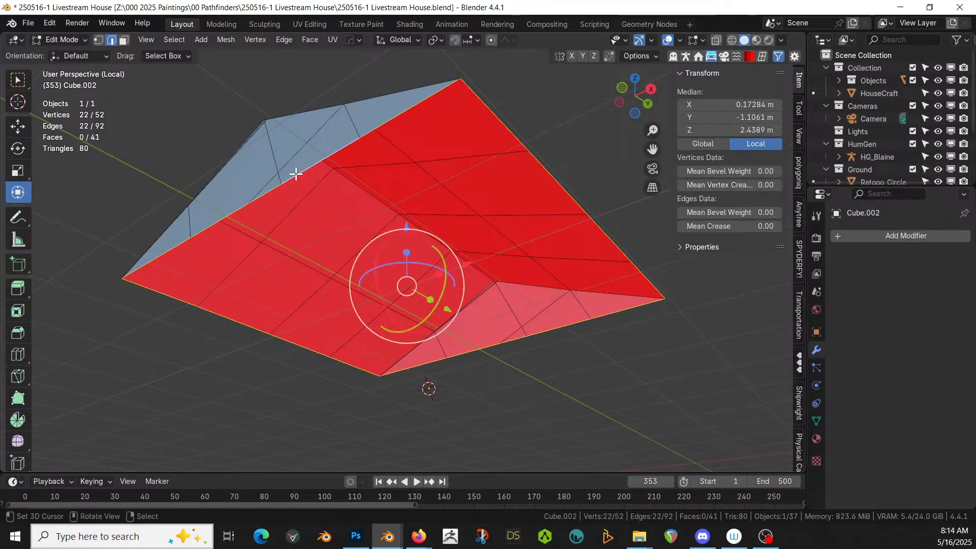
{"action": "key", "text": "f"}
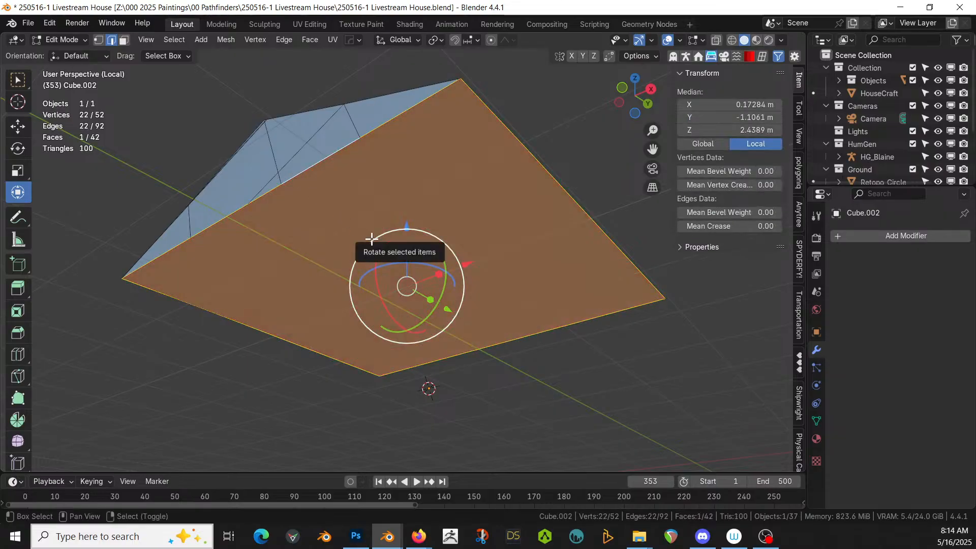
- Cut the roof's underside face with Random Flow's Quad Slice
{"action": "key", "text": "shift+q"}
{"action": "mouse_move", "coordinate": [371, 239]}
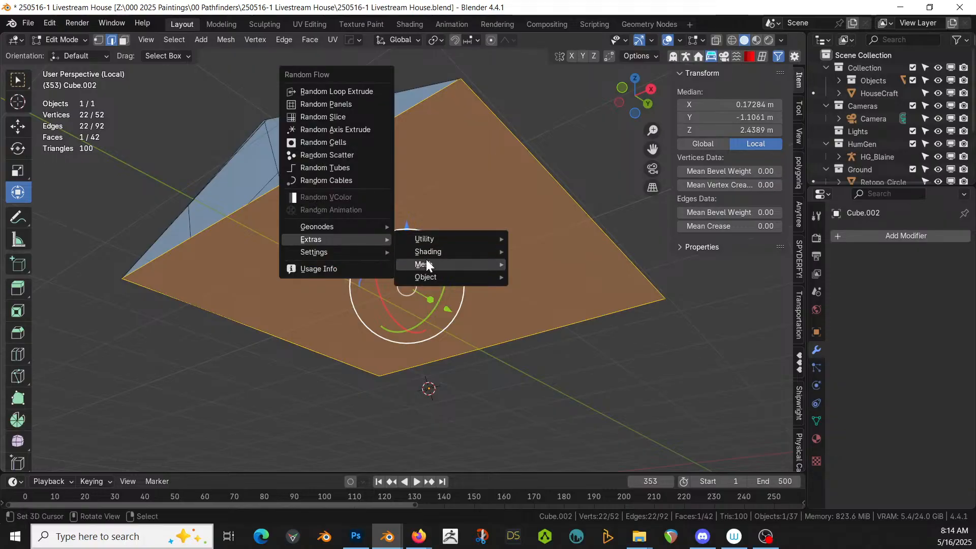
{"action": "mouse_move", "coordinate": [432, 264]}
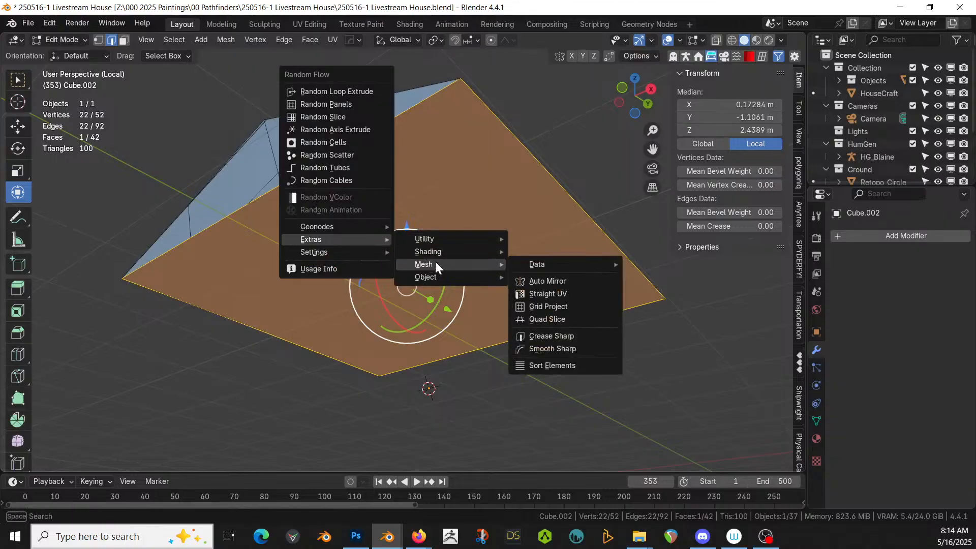
{"action": "left_click", "coordinate": [569, 321]}
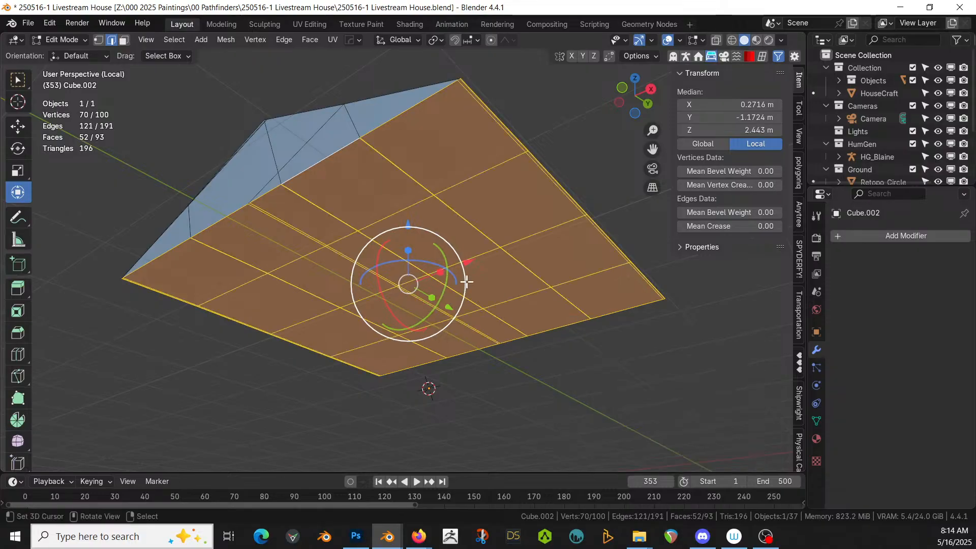
{"action": "middle_click_drag", "start_coordinate": [466, 281], "coordinate": [537, 337]}
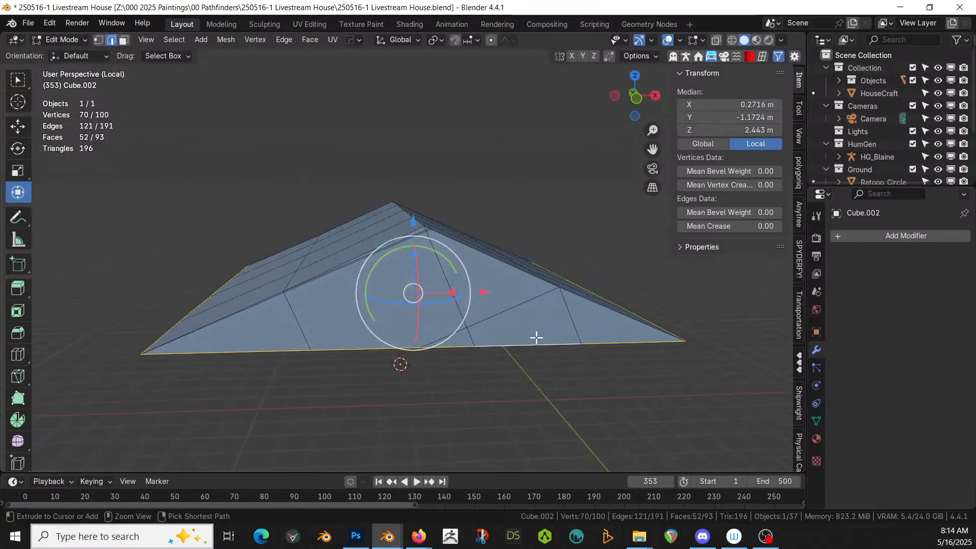
- Undo the underside slice and fill, the roof lowering and the Quad Slice cuts in the gables
{"action": "key", "text": "alt+a"}
{"action": "left_click", "coordinate": [452, 312]}
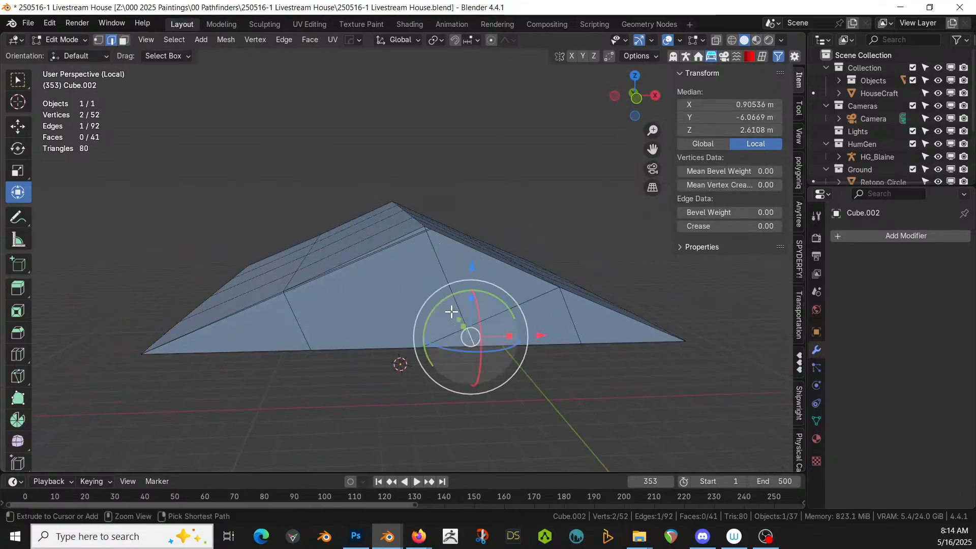
{"action": "key", "text": "ctrl+z"}
{"action": "key", "text": "ctrl+z"}
{"action": "key", "text": "ctrl+z"}
{"action": "key", "text": "ctrl+z"}
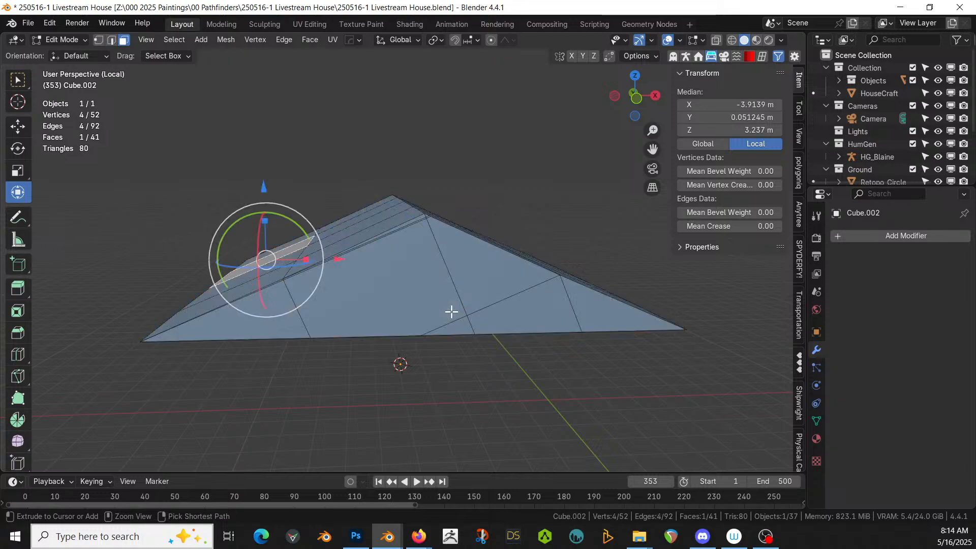
{"action": "key", "text": "ctrl+z"}
{"action": "key", "text": "ctrl+z"}
- In front view, knife a horizontal cut through both gable faces between the midpoints of their sloping sides
{"action": "middle_click_drag", "start_coordinate": [451, 311], "coordinate": [749, 334]}
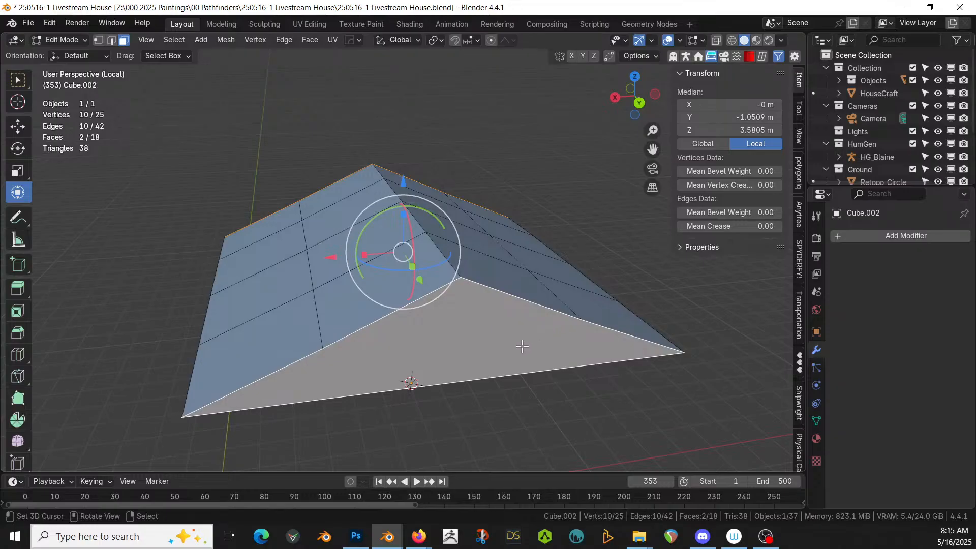
{"action": "key", "text": "KP_1"}
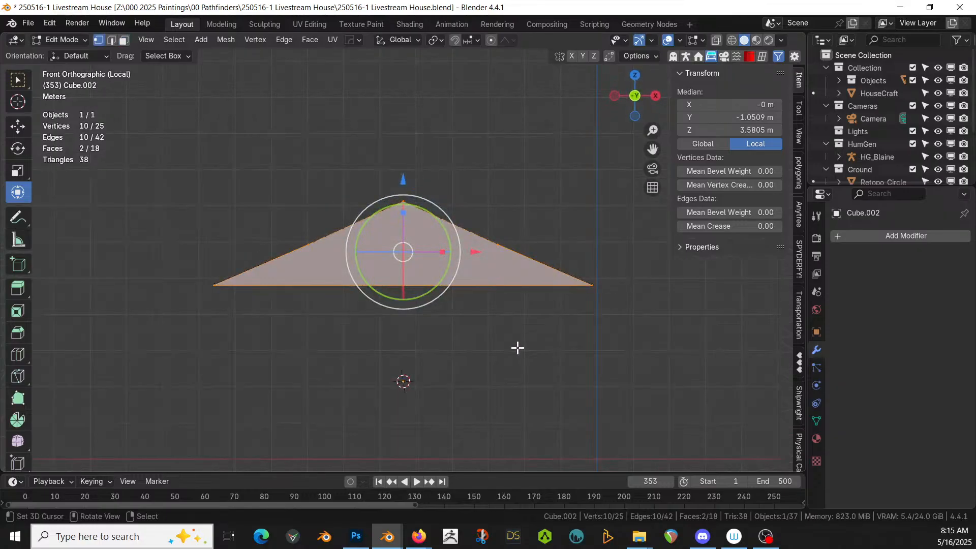
{"action": "scroll", "coordinate": [518, 347], "scroll_direction": "up", "scroll_amount": 2}
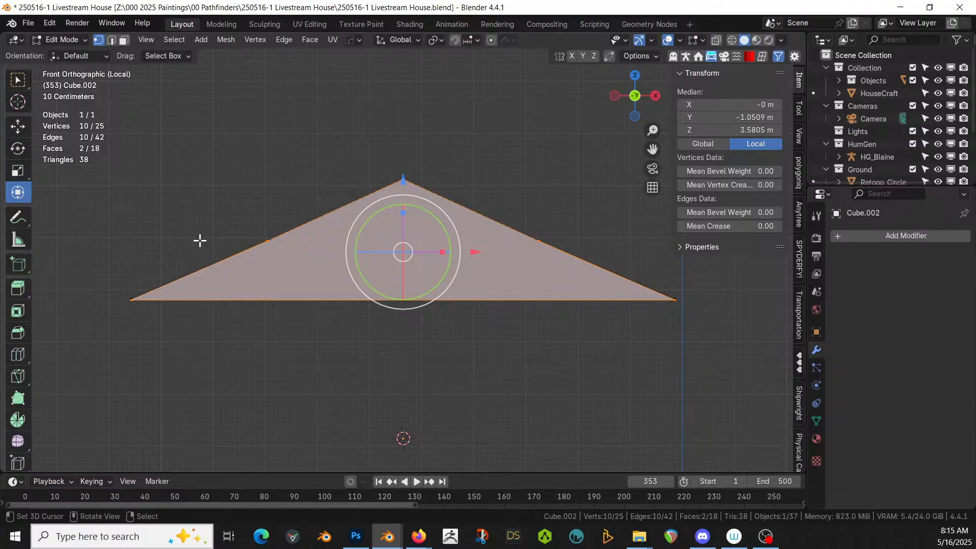
{"action": "key", "text": "k"}
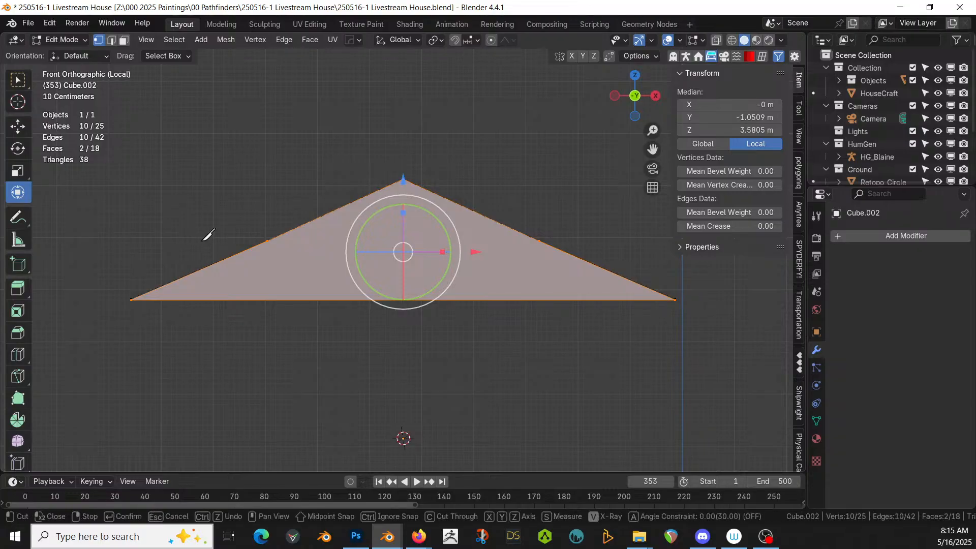
{"action": "left_click", "coordinate": [266, 241]}
{"action": "left_click", "coordinate": [530, 238]}
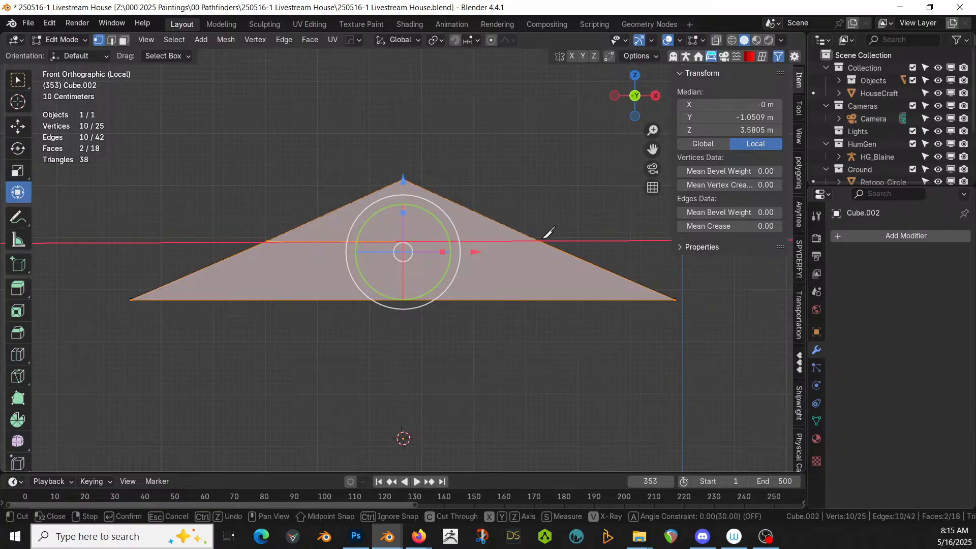
{"action": "key", "text": "Return"}
- Knife a vertical cut from the ridge peak down to the base of the porch-end gable, and select a base edge
{"action": "key", "text": "k"}
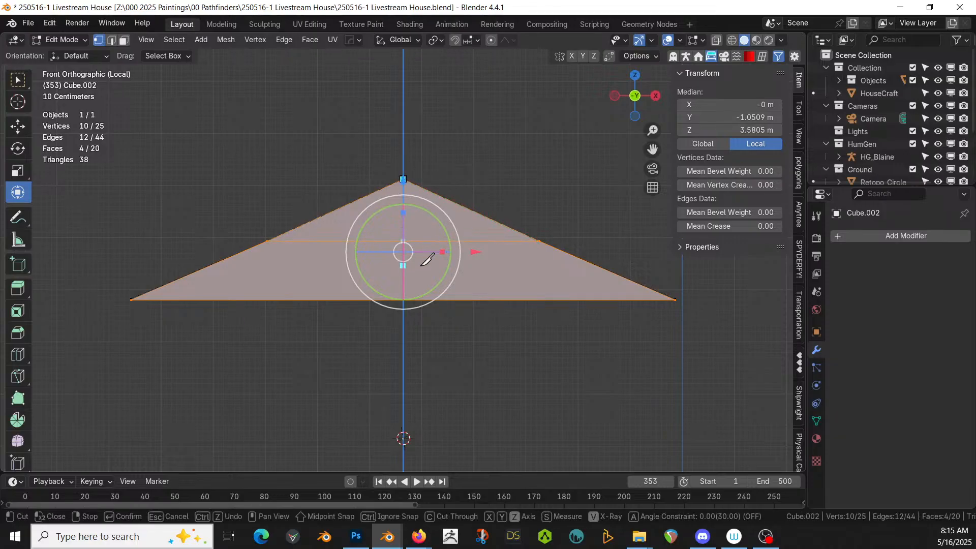
{"action": "middle_click_drag", "start_coordinate": [435, 299], "coordinate": [464, 250]}
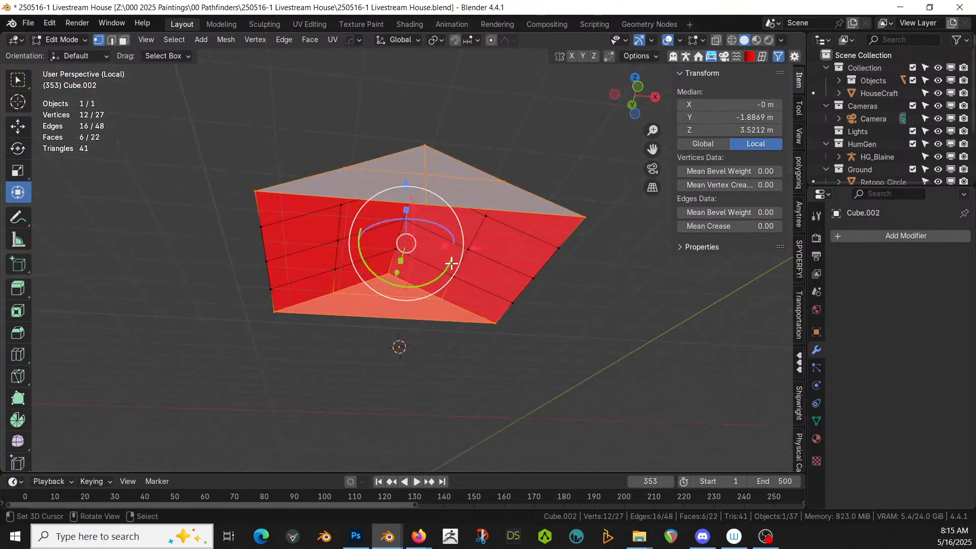
{"action": "key", "text": "2"}
{"action": "left_click", "coordinate": [390, 198]}
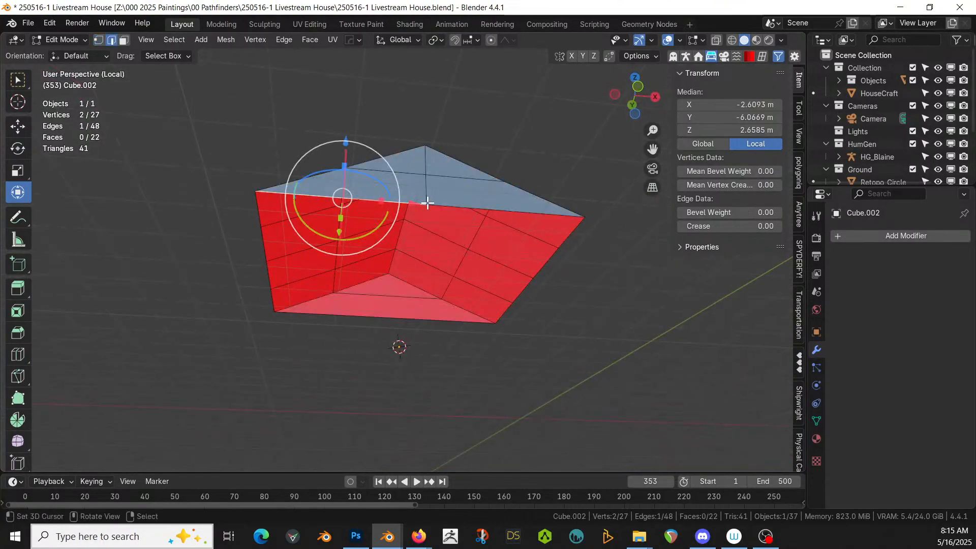
- In front view, knife a vertical cut on the porch-end gable from the left slope's midpoint down to the base edge
{"action": "key", "text": "KP_1"}
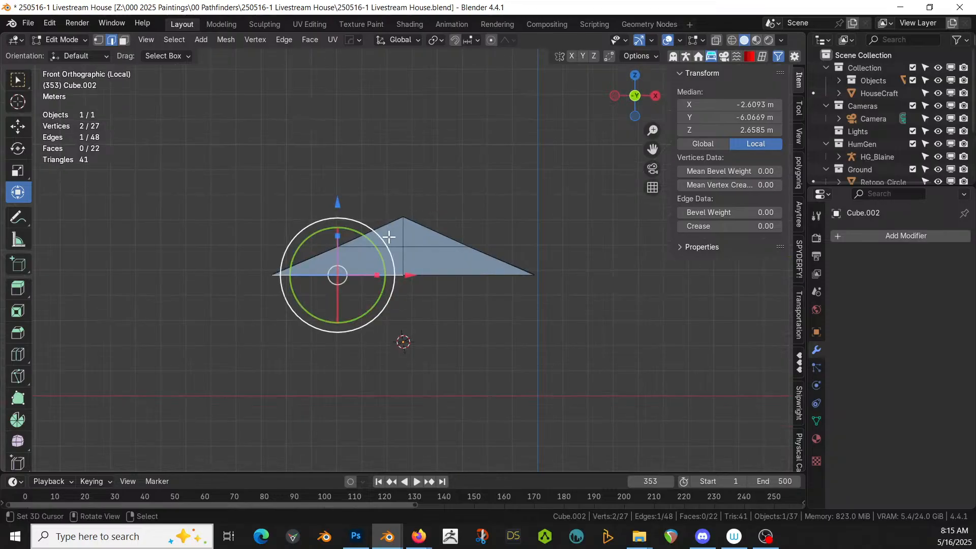
{"action": "scroll", "coordinate": [388, 236], "scroll_direction": "up", "scroll_amount": 3}
{"action": "key", "text": "k"}
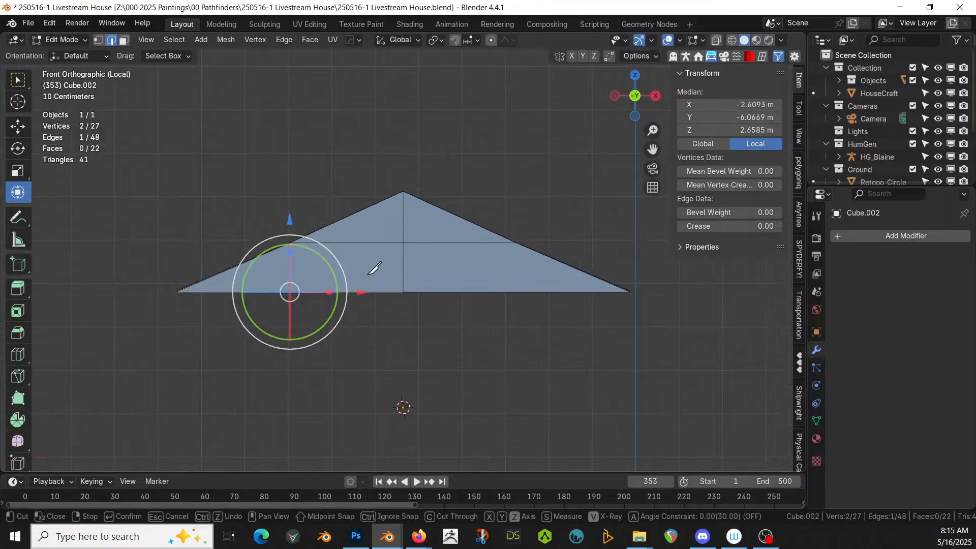
{"action": "left_click", "coordinate": [290, 243]}
{"action": "key", "text": "z"}
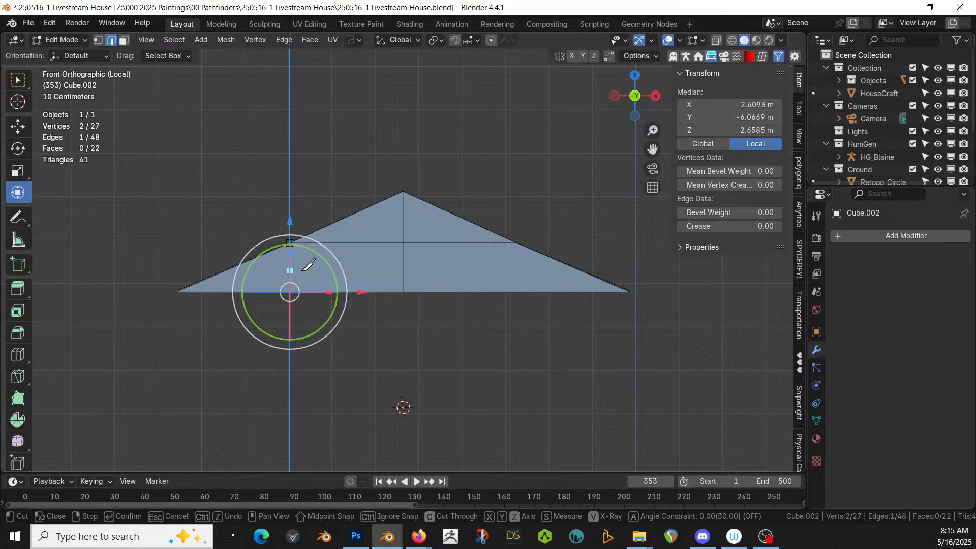
{"action": "left_click", "coordinate": [290, 291]}
{"action": "key", "text": "Return"}
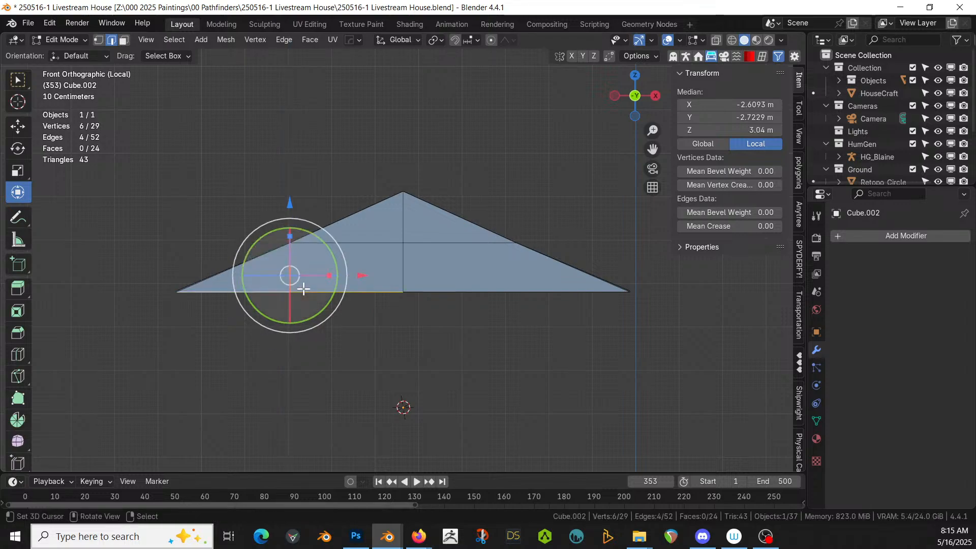
{"action": "key", "text": "k"}
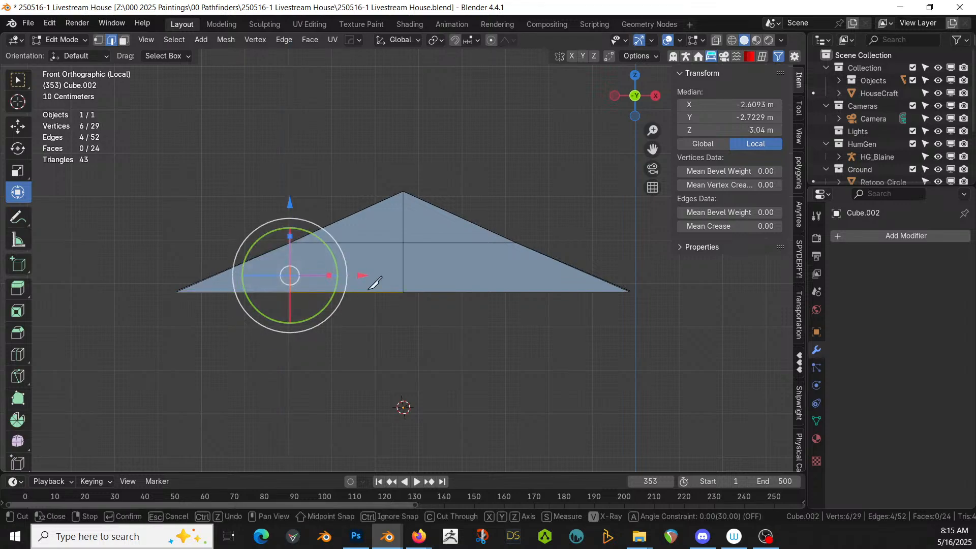
{"action": "key", "text": "x"}
{"action": "left_click", "coordinate": [517, 247]}
{"action": "key", "text": "Return"}
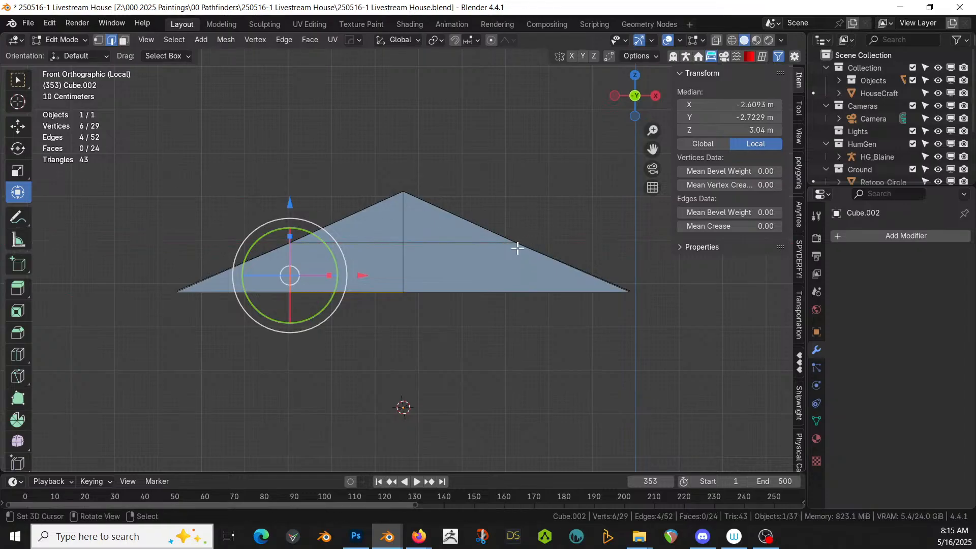
- In front view, knife a vertical cut on the porch-end gable from the right slope's midpoint down to the base edge
{"action": "key", "text": "k"}
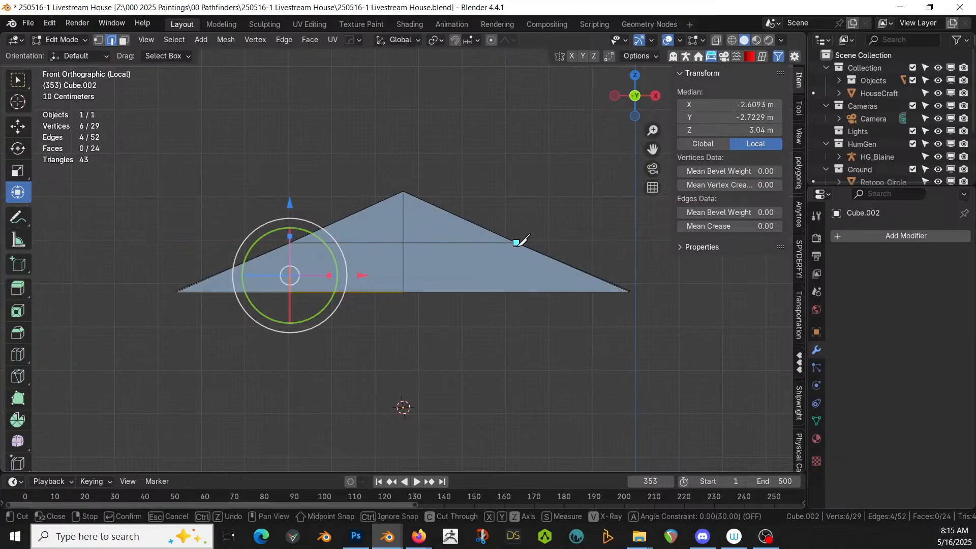
{"action": "left_click", "coordinate": [516, 243]}
{"action": "key", "text": "z"}
{"action": "left_click", "coordinate": [522, 287]}
{"action": "key", "text": "Return"}
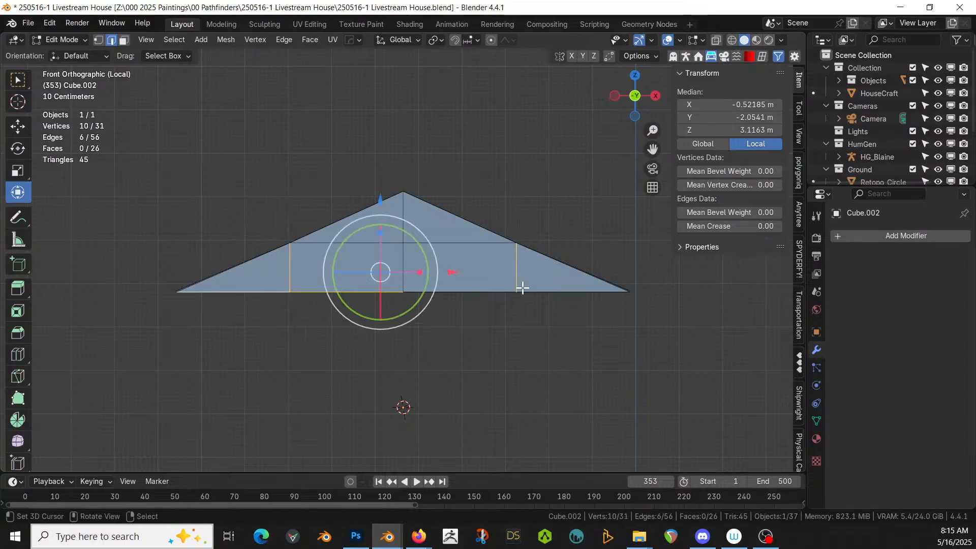
- In back view, knife a vertical cut through the rear gable from the ridge peak down to the base edge
{"action": "key", "text": "ctrl+KP_1"}
{"action": "key", "text": "k"}
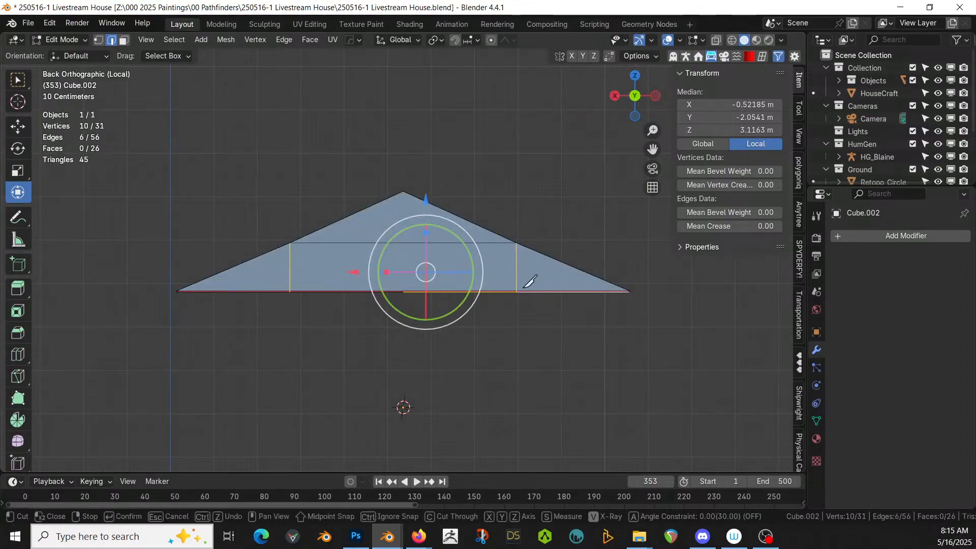
{"action": "left_click", "coordinate": [404, 193]}
{"action": "key", "text": "z"}
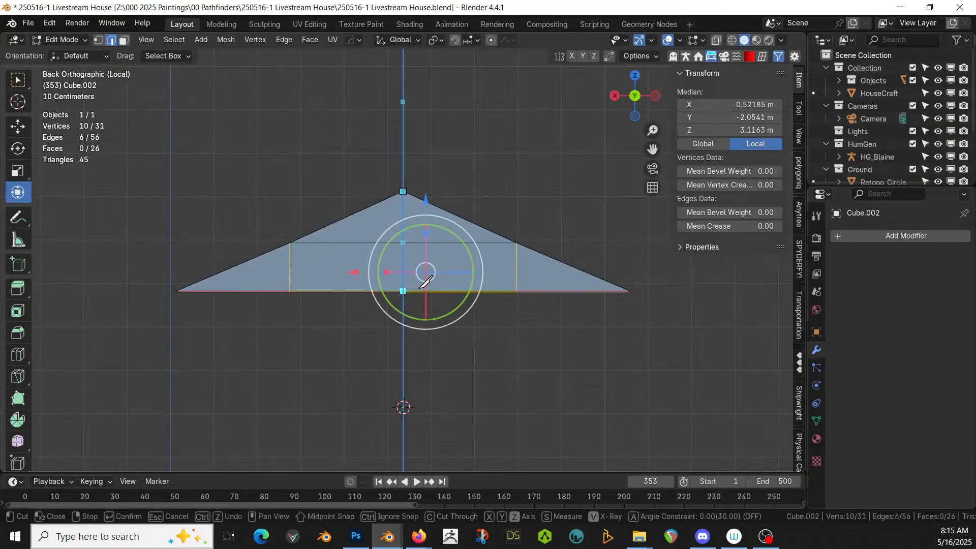
{"action": "left_click", "coordinate": [403, 290]}
{"action": "key", "text": "Return"}
- Select the boundary edge loop around the roof's open underside and fill it with a face
{"action": "middle_click_drag", "start_coordinate": [472, 303], "coordinate": [414, 240]}
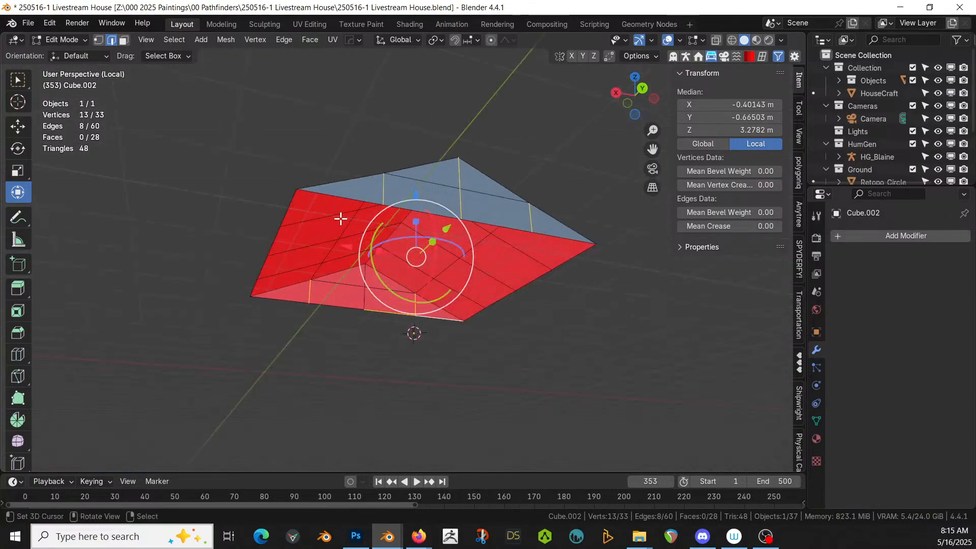
{"action": "left_click", "coordinate": [333, 197]}
{"action": "left_click", "coordinate": [333, 196], "text": "alt"}
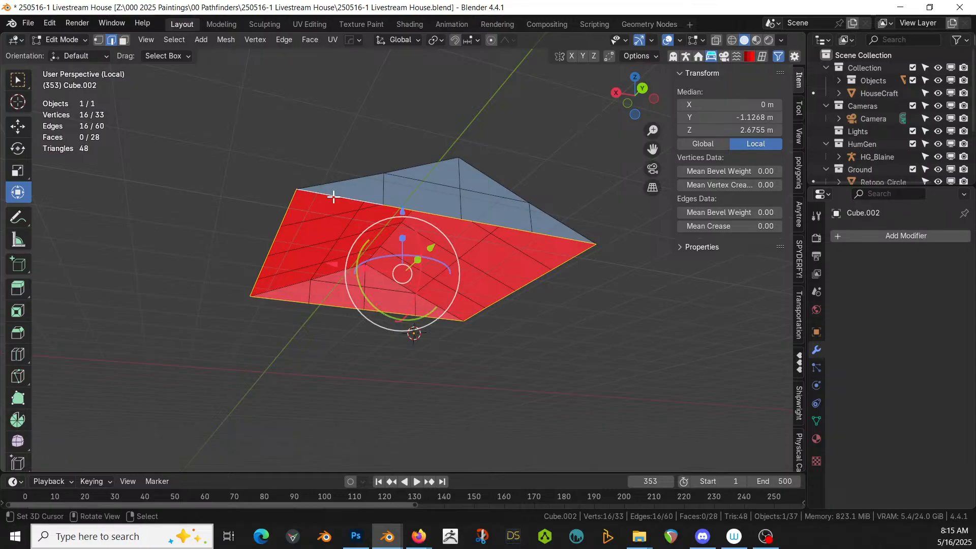
{"action": "key", "text": "f"}
- Subdivide the filled roof underside with Random Flow's Quad Slice and return to the full scene in Object Mode
{"action": "key", "text": "shift+q"}
{"action": "mouse_move", "coordinate": [549, 243]}
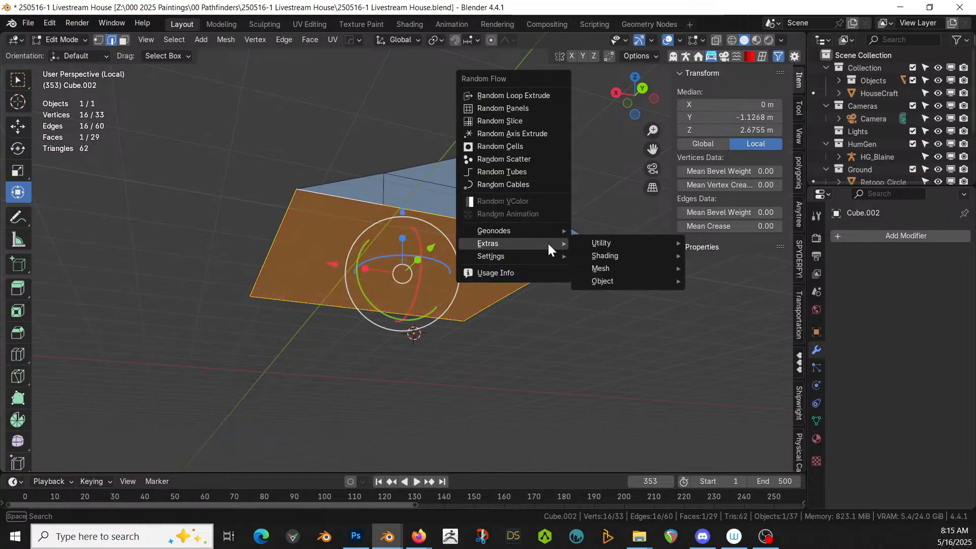
{"action": "mouse_move", "coordinate": [624, 273]}
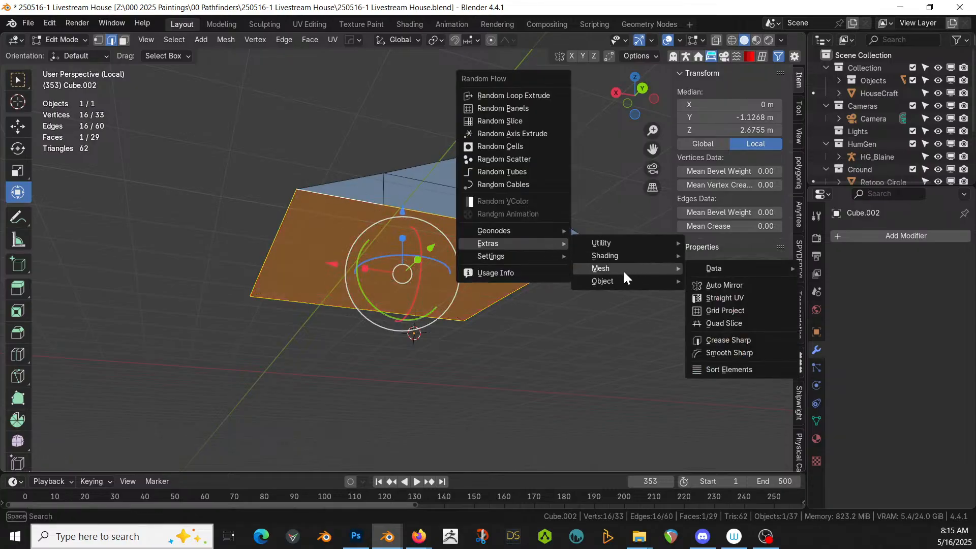
{"action": "left_click", "coordinate": [737, 321]}
{"action": "left_click", "coordinate": [921, 363]}
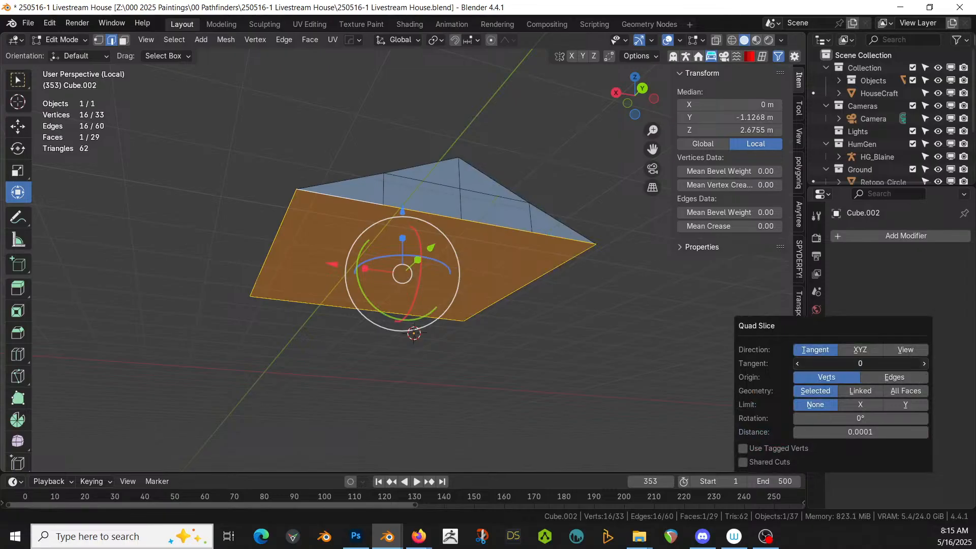
{"action": "middle_click_drag", "start_coordinate": [564, 313], "coordinate": [634, 370]}
{"action": "key", "text": "Tab"}
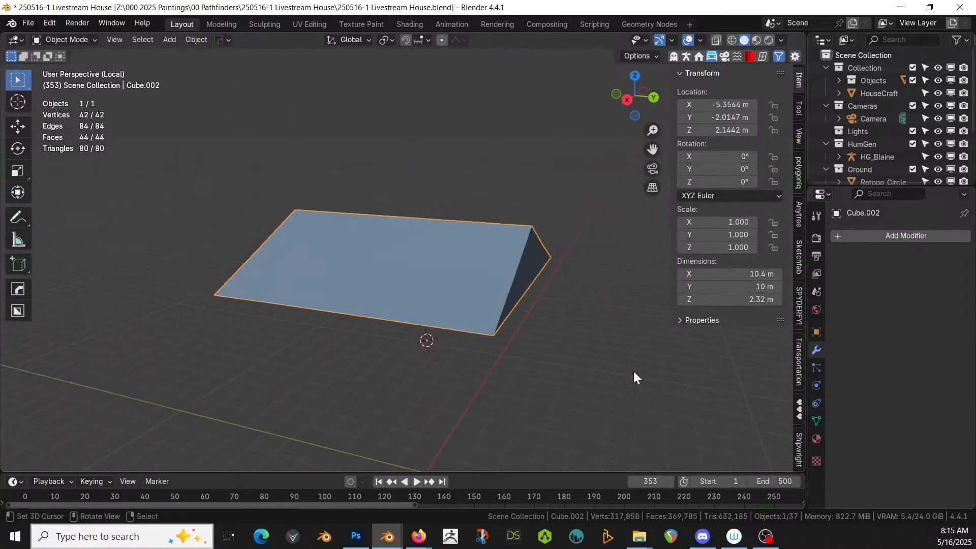
{"action": "key", "text": "KP_Divide"}
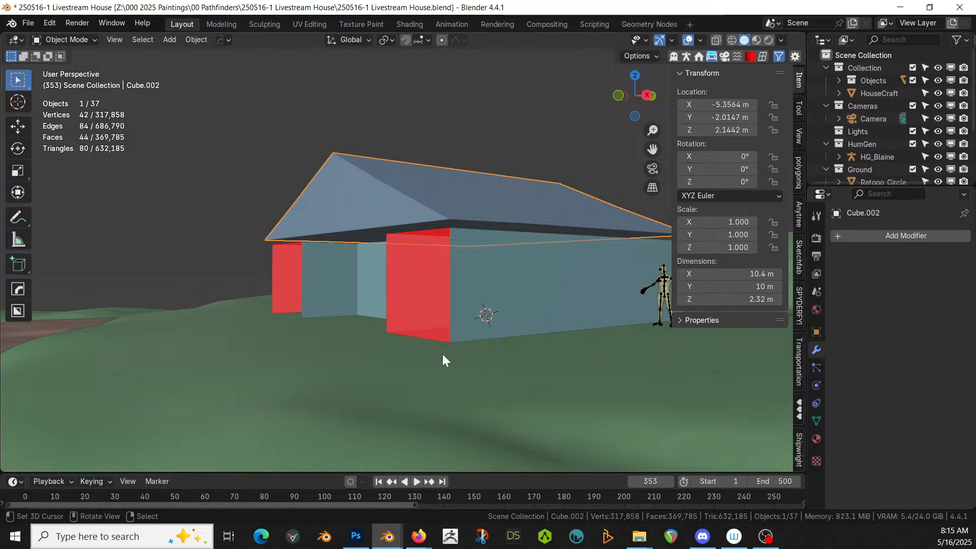
- Select the house body beneath the roof and turn off the original geometry option in its HouseCraft modifier
{"action": "middle_click_drag", "start_coordinate": [442, 355], "coordinate": [517, 359]}
{"action": "left_click", "coordinate": [330, 283]}
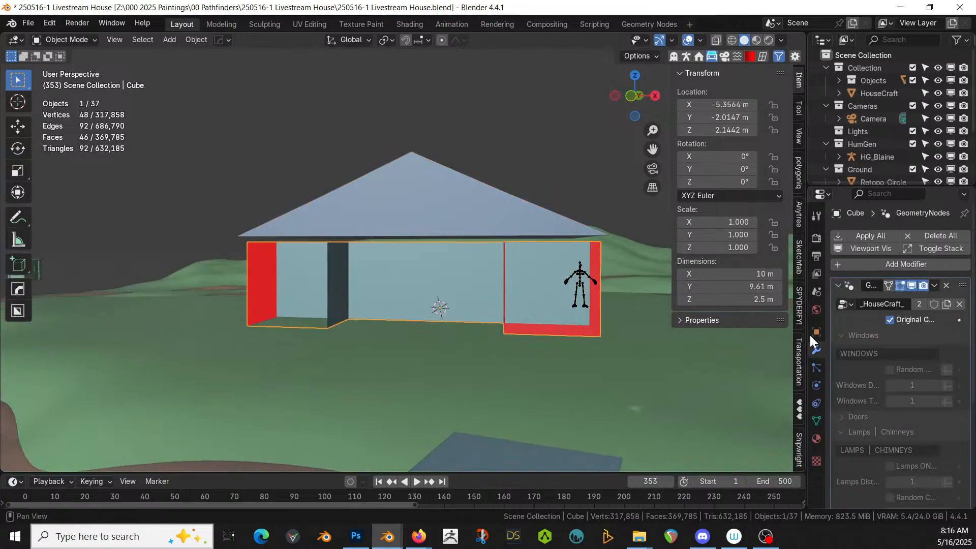
{"action": "left_click", "coordinate": [890, 320]}
{"action": "middle_click_drag", "start_coordinate": [437, 325], "coordinate": [356, 333]}
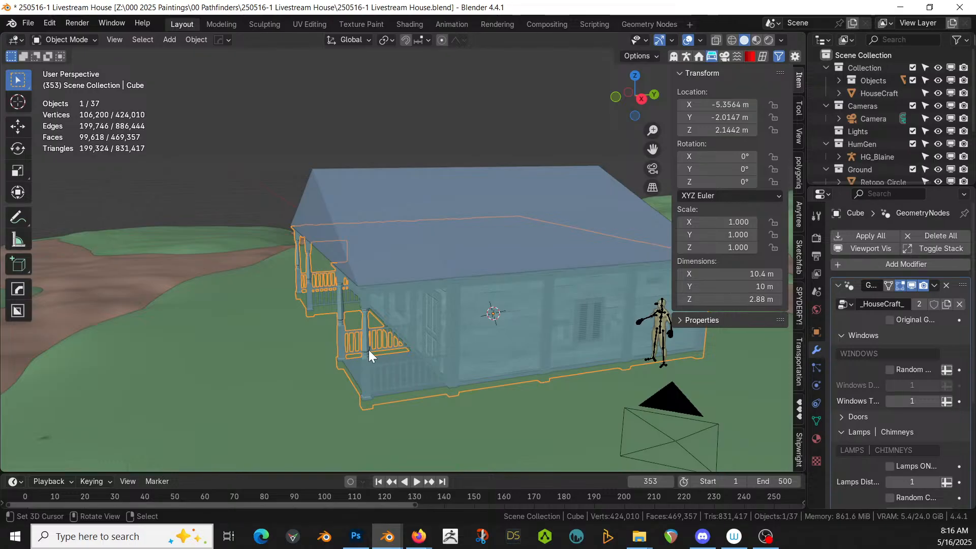
- Select the roof together with the house body and move both up 0.6 m along Z
{"action": "left_click", "coordinate": [382, 237], "text": "shift"}
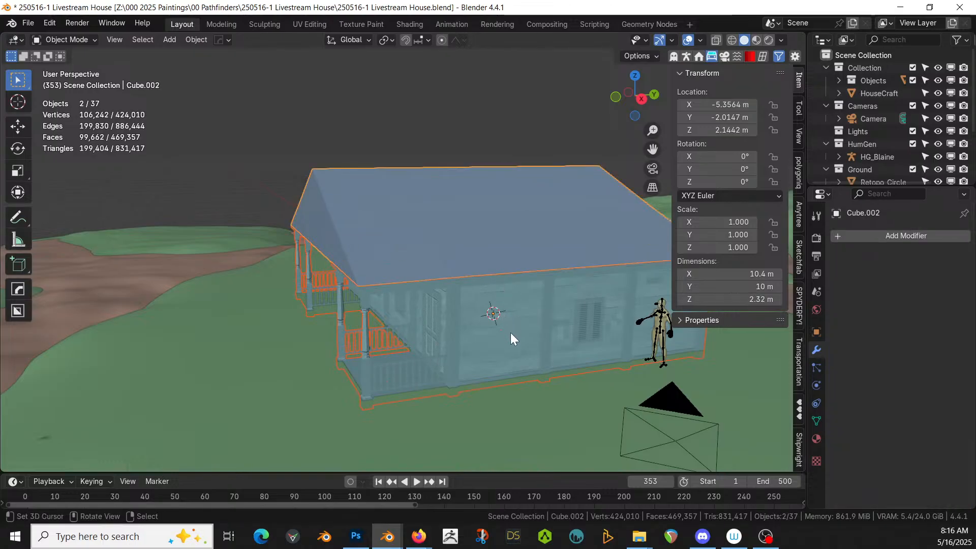
{"action": "key", "text": "g"}
{"action": "key", "text": "z"}
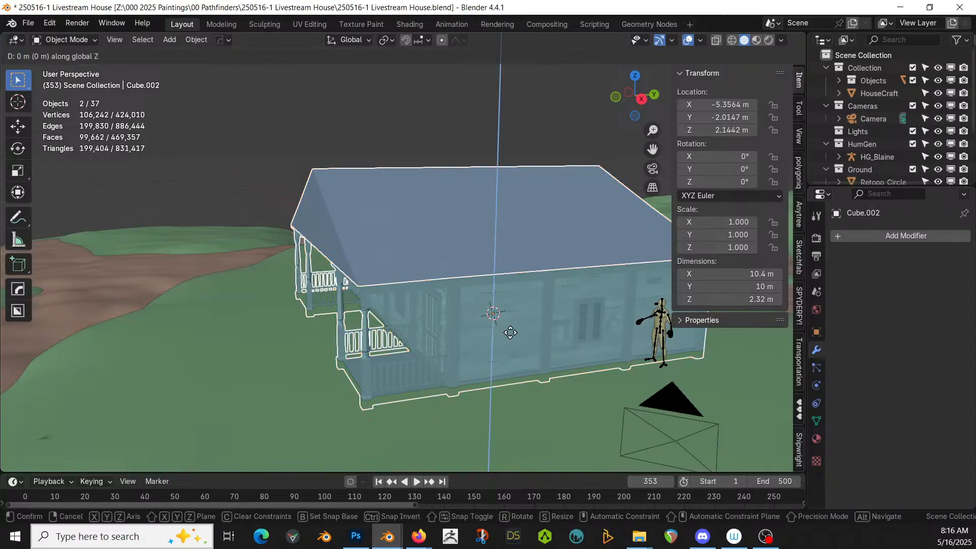
{"action": "type", "text": "."}
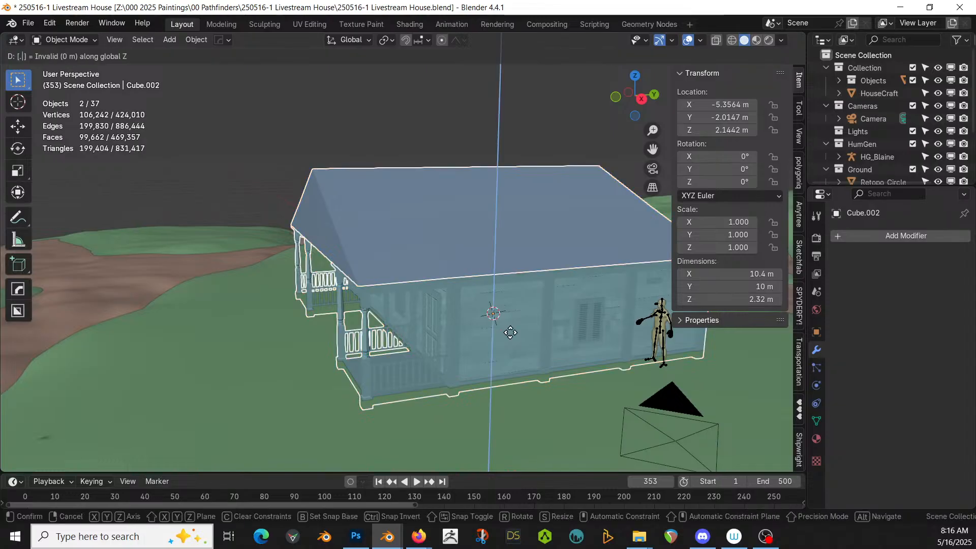
{"action": "type", "text": "6"}
{"action": "key", "text": "Return"}
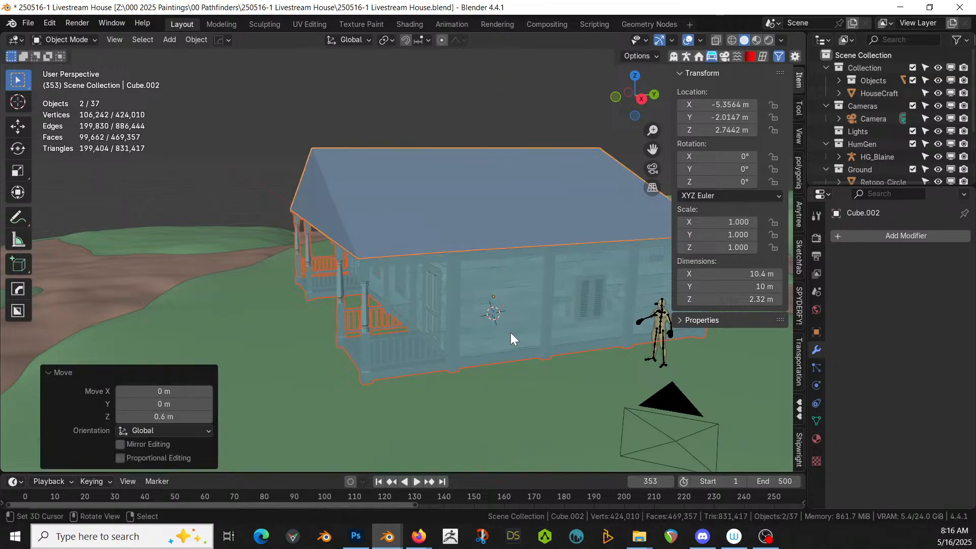
- Isolate the house body and roof, and turn the body's original geometry option back on
{"action": "middle_click_drag", "start_coordinate": [544, 350], "coordinate": [481, 353]}
{"action": "key", "text": "KP_Divide"}
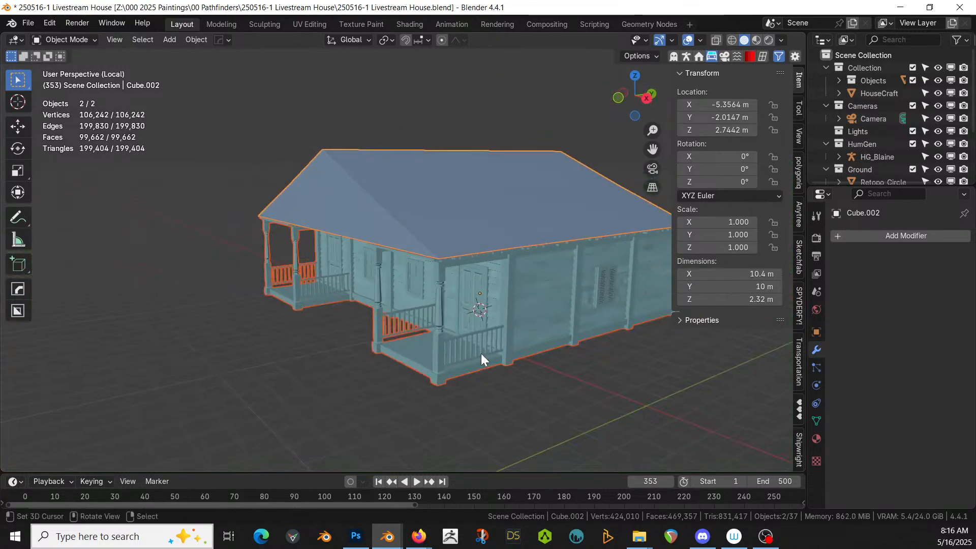
{"action": "left_click", "coordinate": [465, 346]}
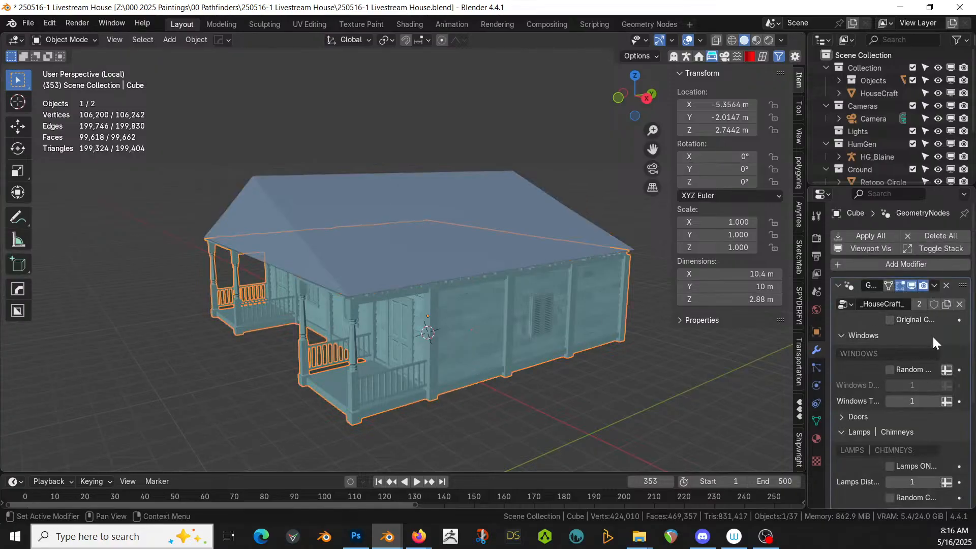
{"action": "left_click", "coordinate": [892, 316]}
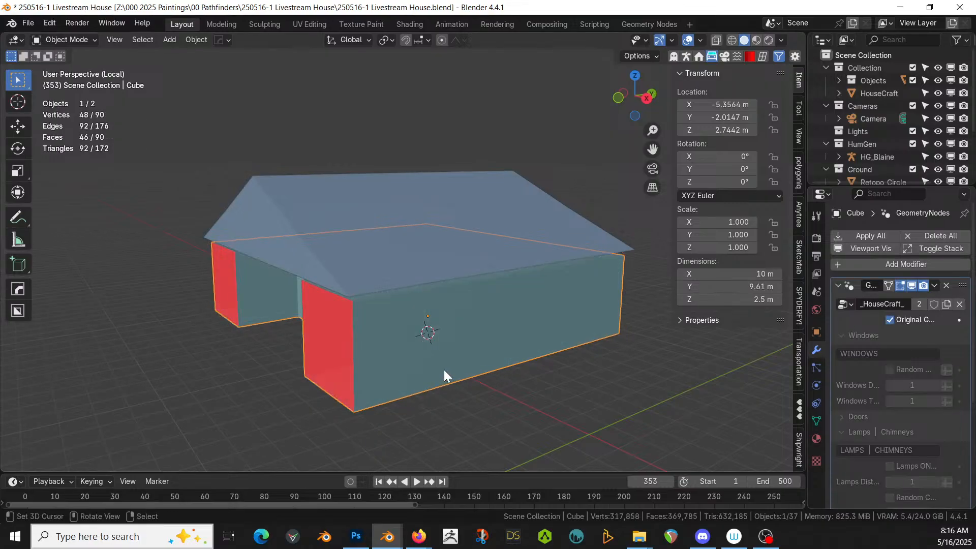
- Edit the house body in face selection mode and select the face loop around its outer walls
{"action": "middle_click_drag", "start_coordinate": [443, 370], "coordinate": [464, 321]}
{"action": "key", "text": "Tab"}
{"action": "left_click", "coordinate": [440, 266]}
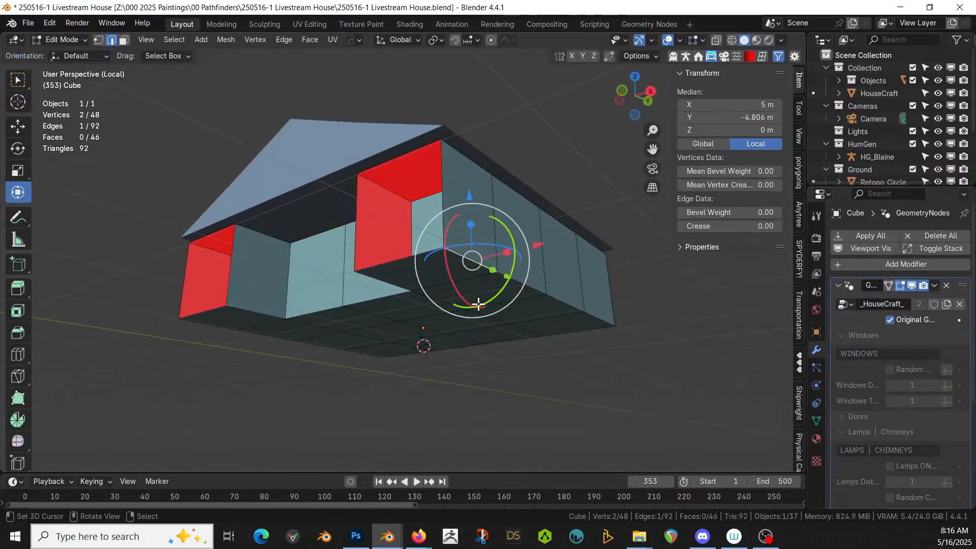
{"action": "left_click", "coordinate": [451, 268]}
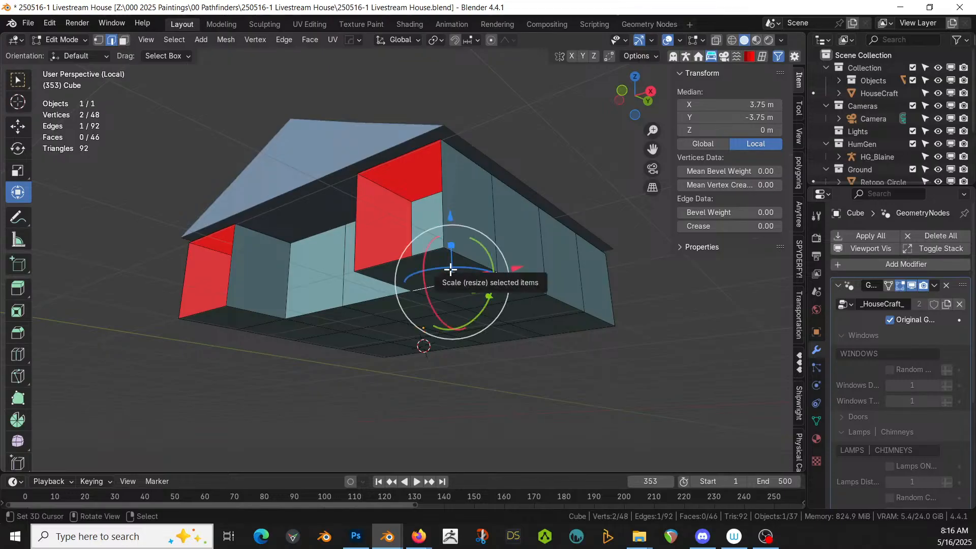
{"action": "key", "text": "3"}
{"action": "left_click", "coordinate": [447, 271]}
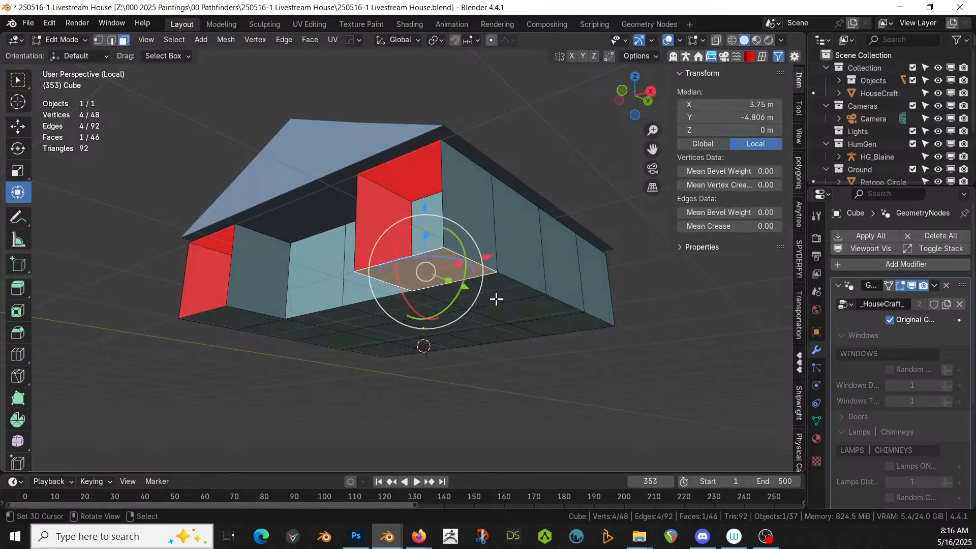
{"action": "left_click", "coordinate": [486, 226]}
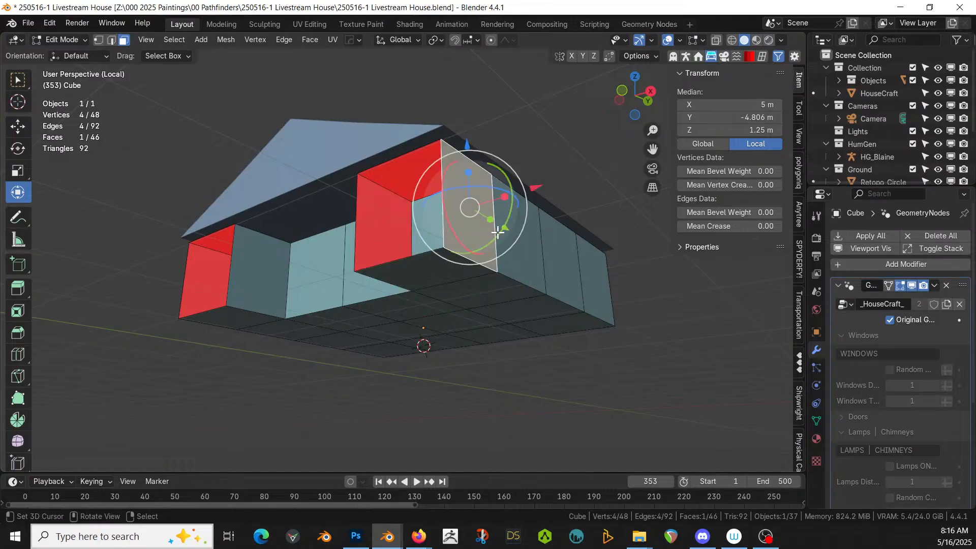
{"action": "left_click", "coordinate": [540, 244]}
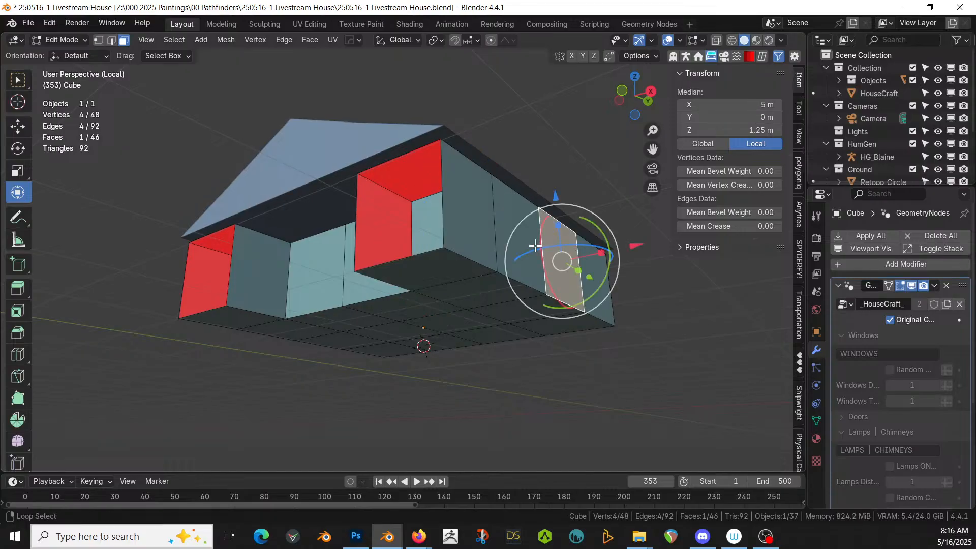
{"action": "left_click", "coordinate": [535, 245], "text": "alt"}
- Try to add the recessed front wall and porch side faces to the wall selection
{"action": "middle_click_drag", "start_coordinate": [531, 247], "coordinate": [582, 307]}
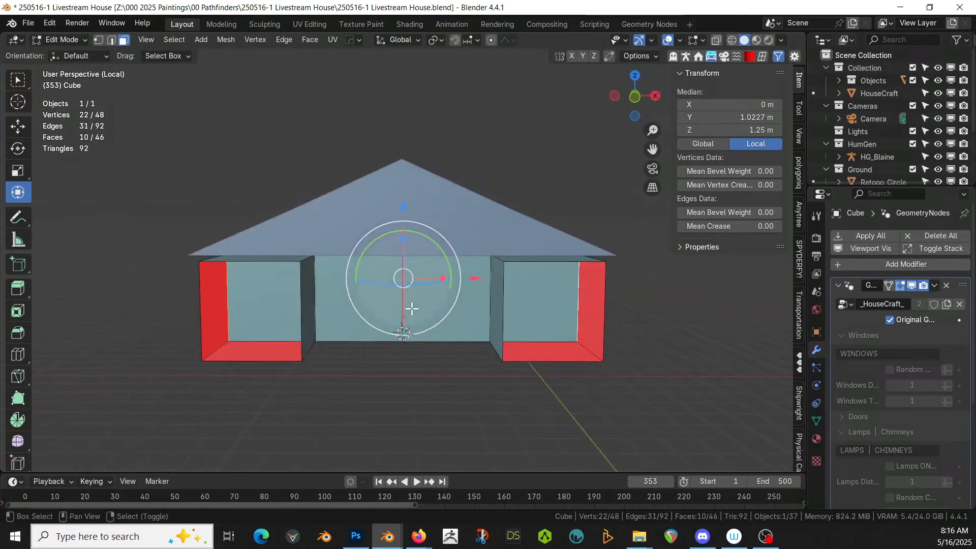
{"action": "right_click", "coordinate": [374, 301], "text": "shift"}
{"action": "right_click", "coordinate": [440, 299], "text": "shift"}
{"action": "middle_click_drag", "start_coordinate": [484, 315], "coordinate": [403, 338]}
{"action": "right_click", "coordinate": [416, 352], "text": "shift"}
{"action": "right_click", "coordinate": [518, 312], "text": "shift"}
{"action": "right_click", "coordinate": [264, 308], "text": "shift"}
{"action": "middle_click_drag", "start_coordinate": [264, 308], "coordinate": [360, 316]}
{"action": "right_click", "coordinate": [429, 355], "text": "shift"}
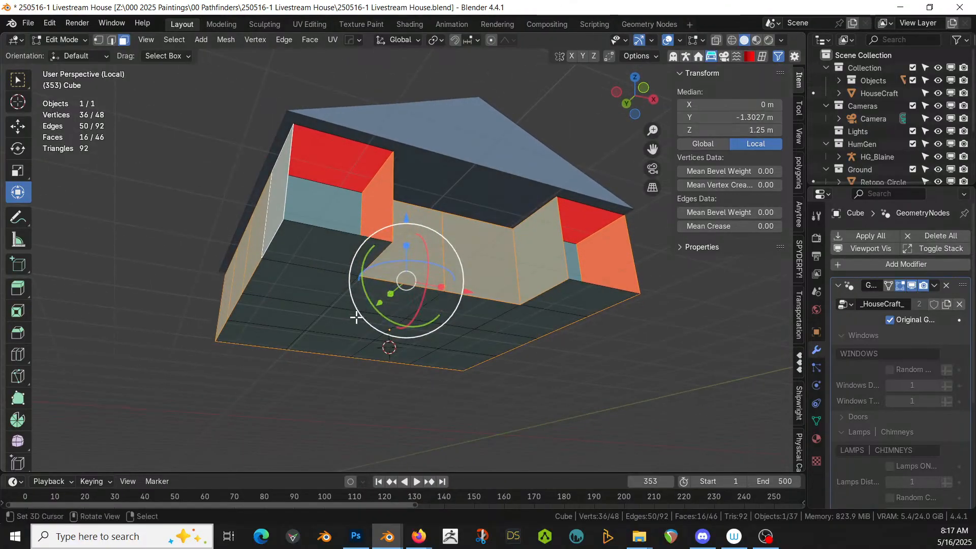
- Duplicate all coplanar underside faces of the house body in place and separate the copy into its own object
{"action": "right_click", "coordinate": [285, 311]}
{"action": "key", "text": "shift+g"}
{"action": "left_click", "coordinate": [317, 316]}
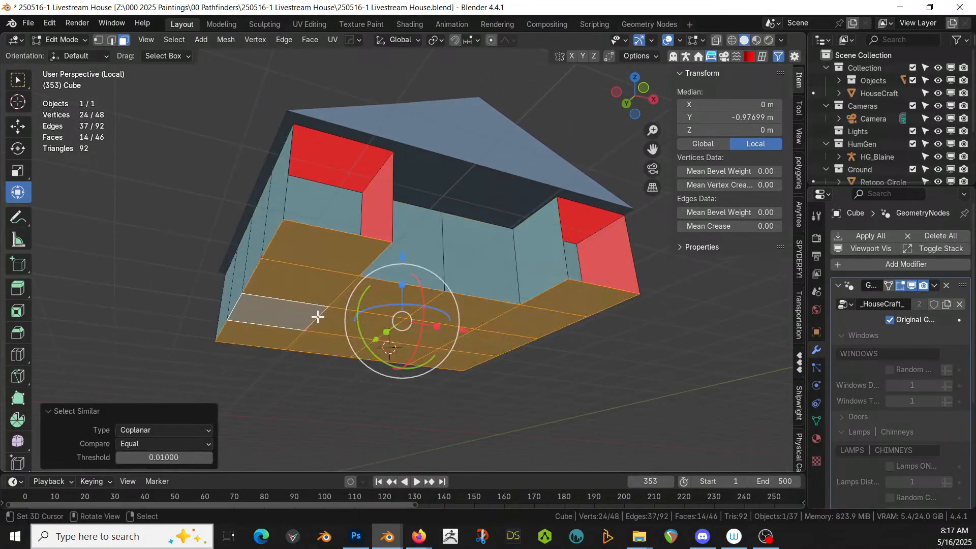
{"action": "key", "text": "shift+d"}
{"action": "right_click", "coordinate": [317, 316]}
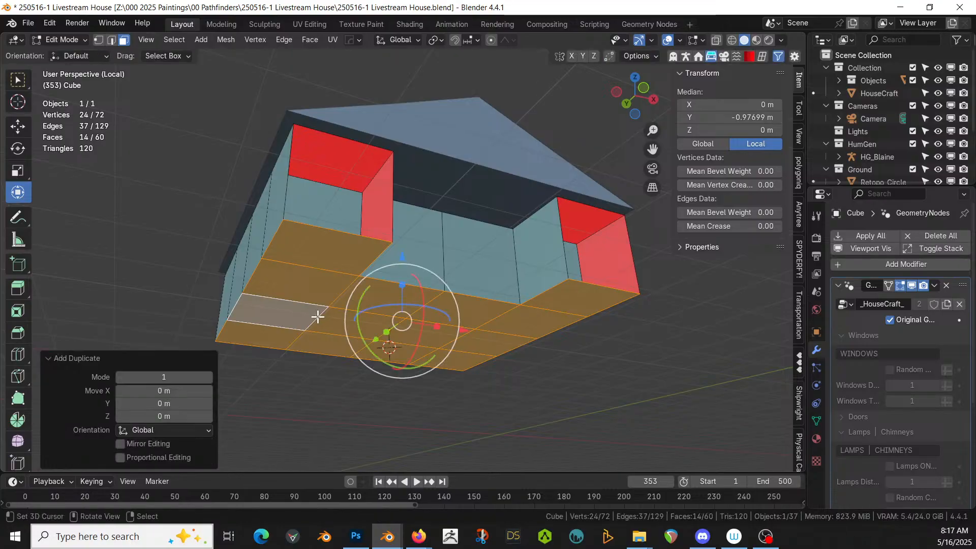
{"action": "key", "text": "p"}
{"action": "left_click", "coordinate": [318, 316]}
{"action": "key", "text": "Tab"}
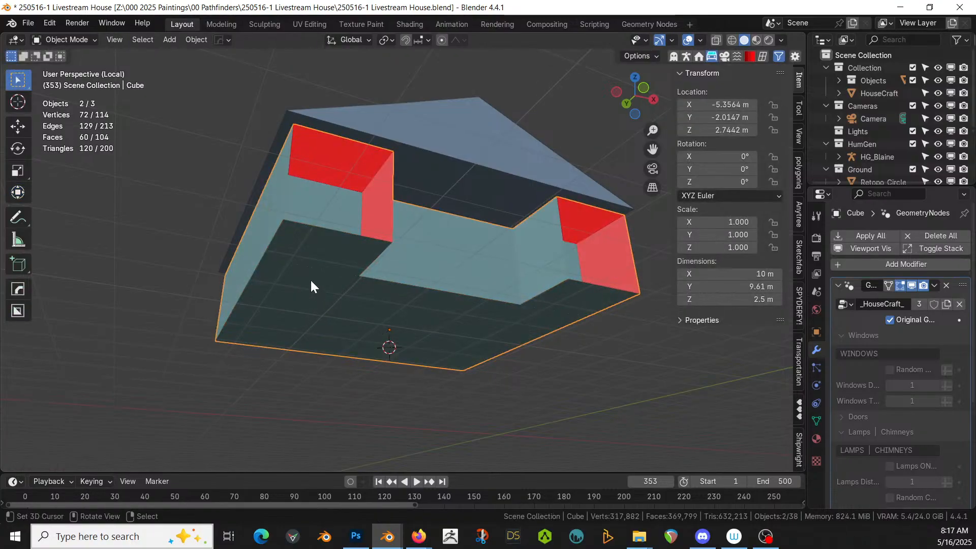
- Remove the HouseCraft modifier from the separated floor copy, move it -0.6 m along Z and show the full scene again
{"action": "left_click", "coordinate": [310, 278]}
{"action": "left_click", "coordinate": [946, 285]}
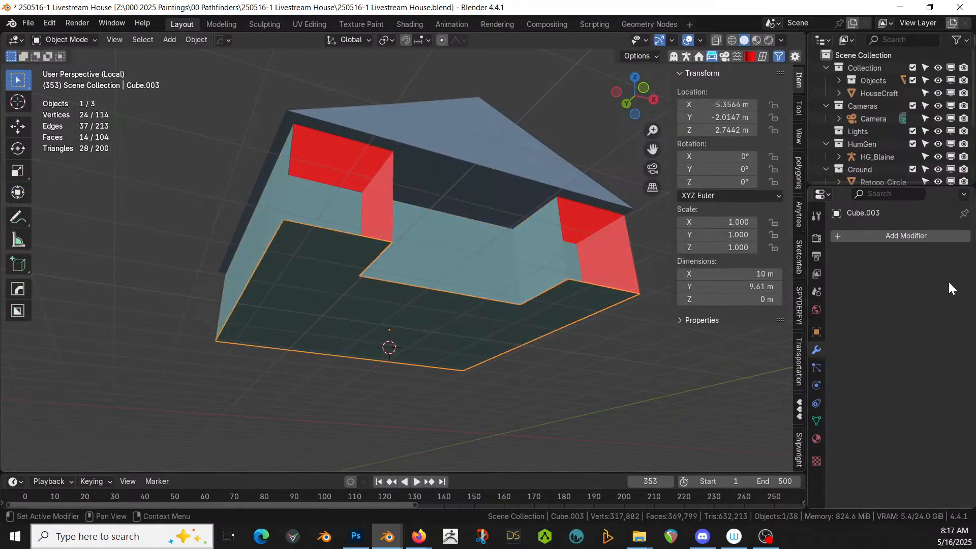
{"action": "type", "text": "gz"}
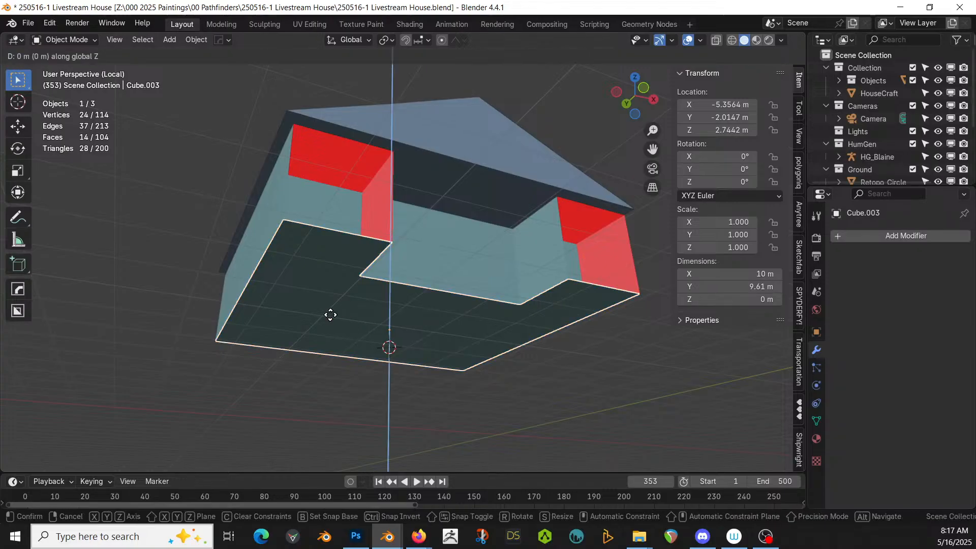
{"action": "type", "text": "-0.6"}
{"action": "key", "text": "Return"}
{"action": "key", "text": "KP_Divide"}
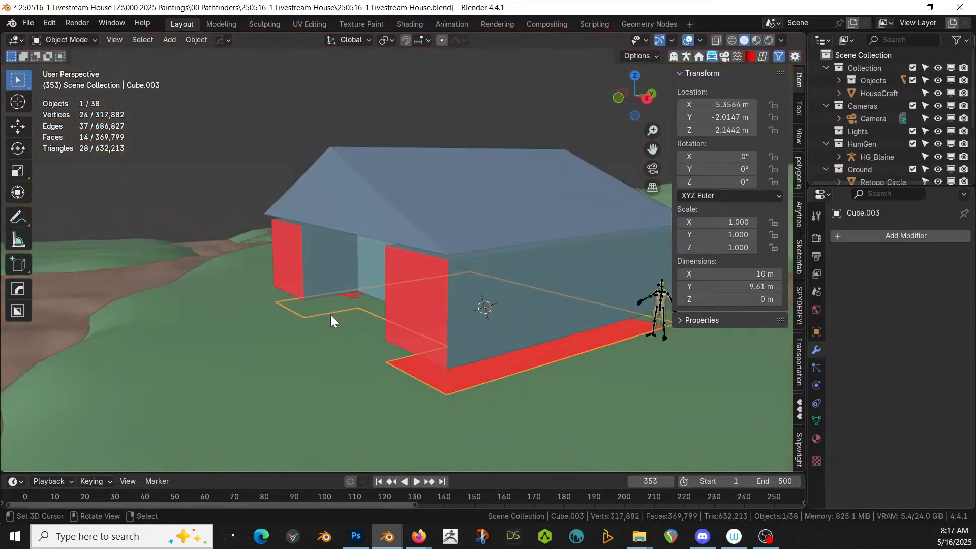
- Isolate the lowered floor copy in local view and open its mesh for editing
{"action": "middle_click_drag", "start_coordinate": [331, 315], "coordinate": [415, 377]}
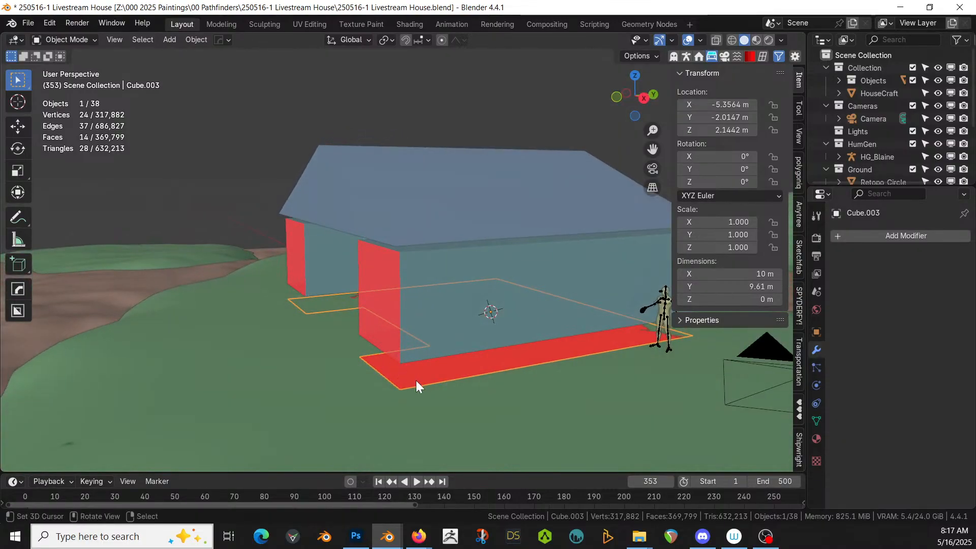
{"action": "left_click", "coordinate": [416, 382]}
{"action": "left_click", "coordinate": [416, 382]}
{"action": "key", "text": "KP_Divide"}
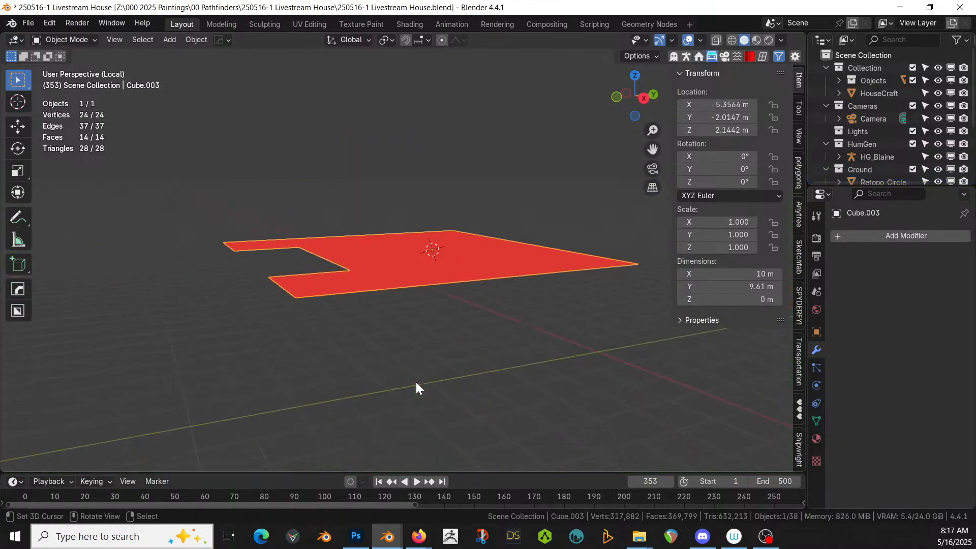
{"action": "key", "text": "Tab"}
{"action": "middle_click_drag", "start_coordinate": [403, 326], "coordinate": [429, 362]}
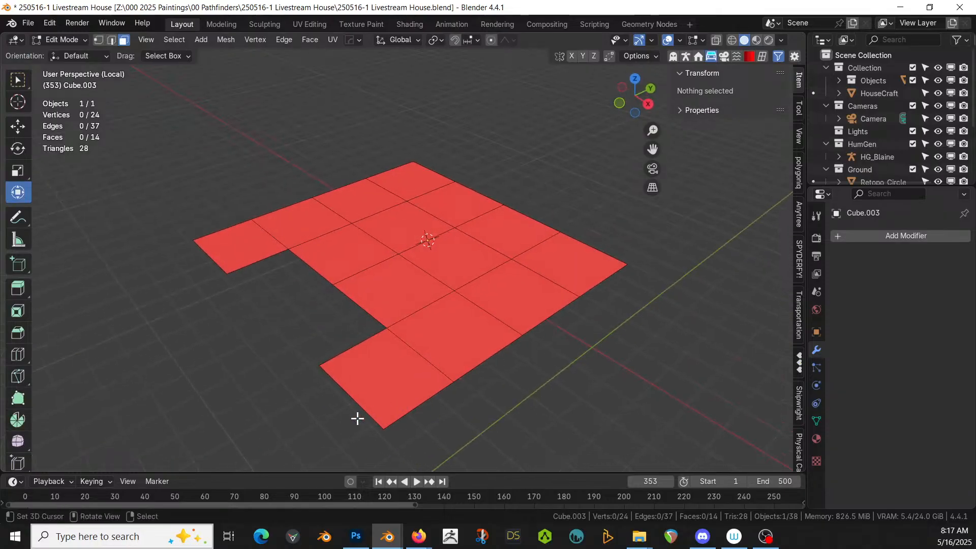
- Select all outer boundary edges of the floor copy, including the porch recess, and extrude them 0.6 m along Z
{"action": "left_click", "coordinate": [351, 396]}
{"action": "left_click", "coordinate": [407, 397], "text": "alt+shift"}
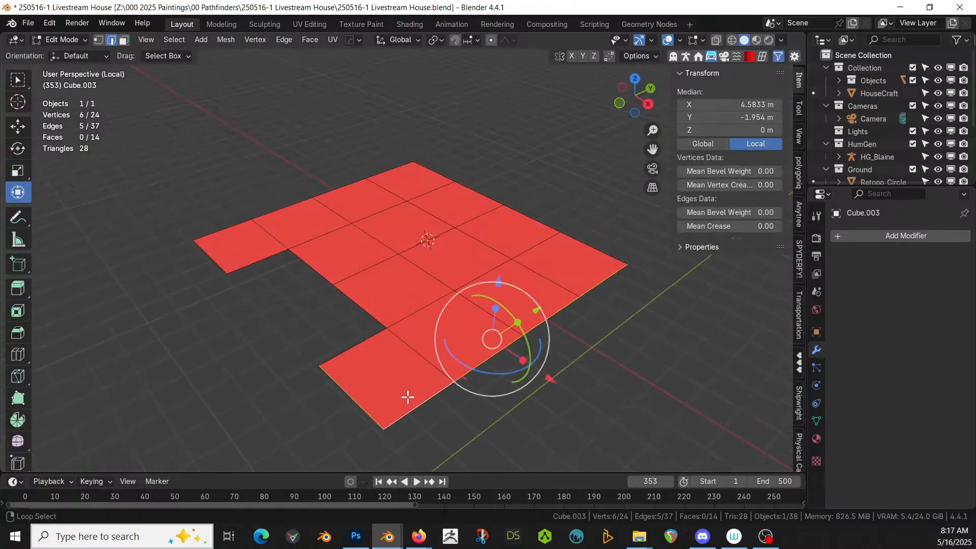
{"action": "left_click", "coordinate": [362, 341], "text": "alt+shift"}
{"action": "left_click", "coordinate": [268, 214], "text": "alt+shift"}
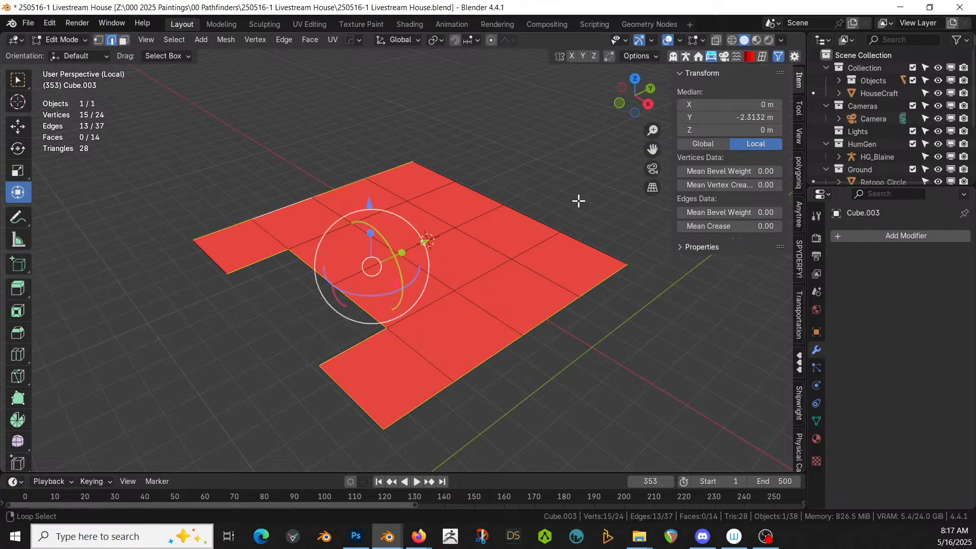
{"action": "left_click", "coordinate": [529, 223], "text": "alt+shift"}
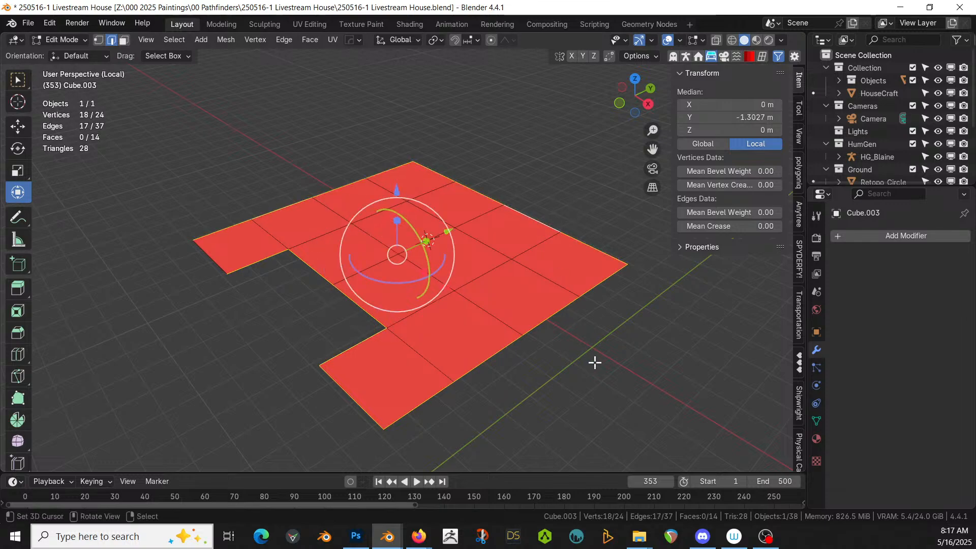
{"action": "type", "text": "ez.6"}
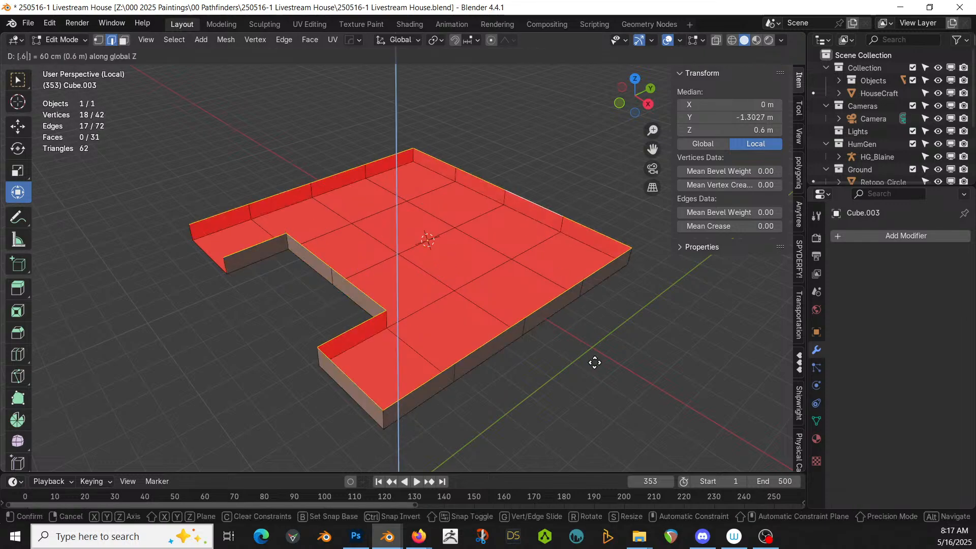
{"action": "key", "text": "Return"}
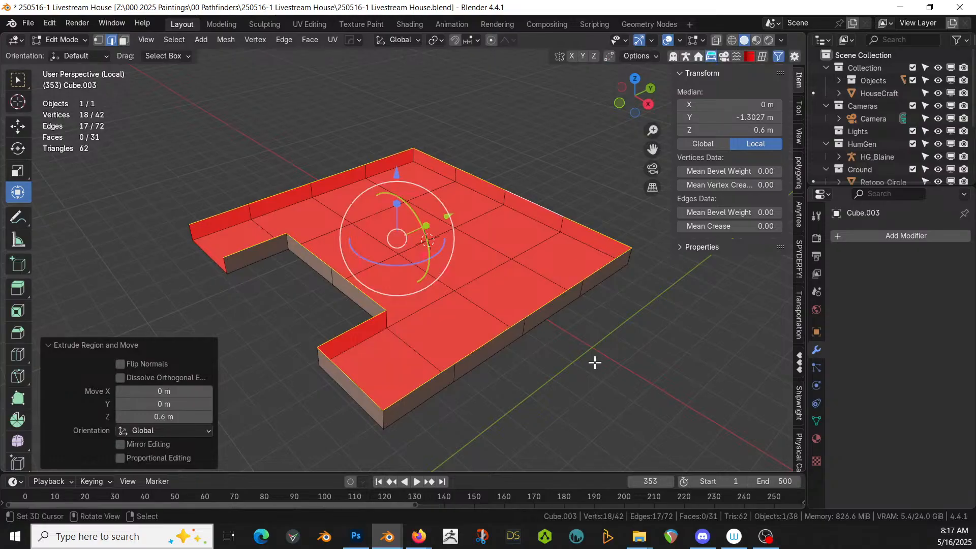
- Fill the open porch end between its two vertical edges, merge all foundation vertices by distance and return to object mode
{"action": "middle_click_drag", "start_coordinate": [467, 357], "coordinate": [573, 344]}
{"action": "middle_click_drag", "start_coordinate": [263, 363], "coordinate": [327, 344]}
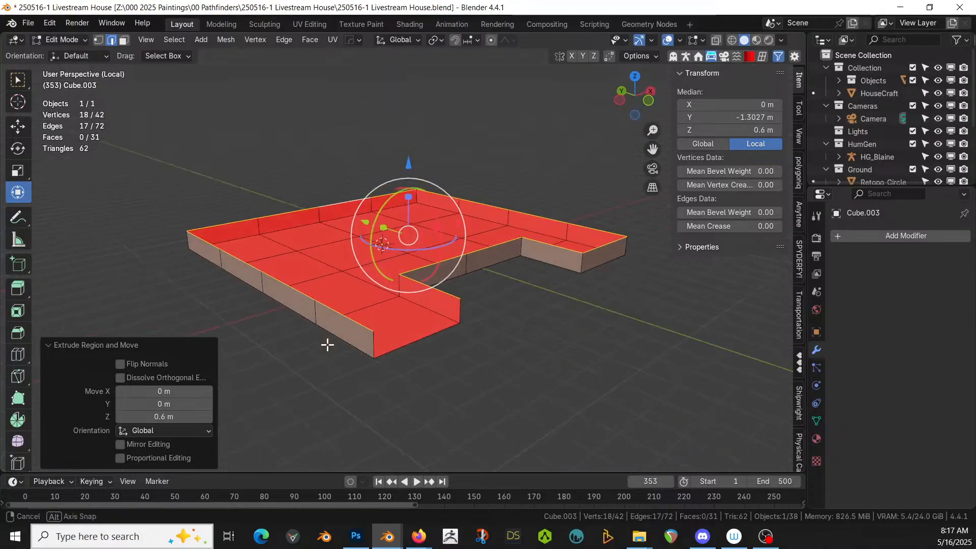
{"action": "left_click", "coordinate": [374, 342]}
{"action": "left_click", "coordinate": [453, 313]}
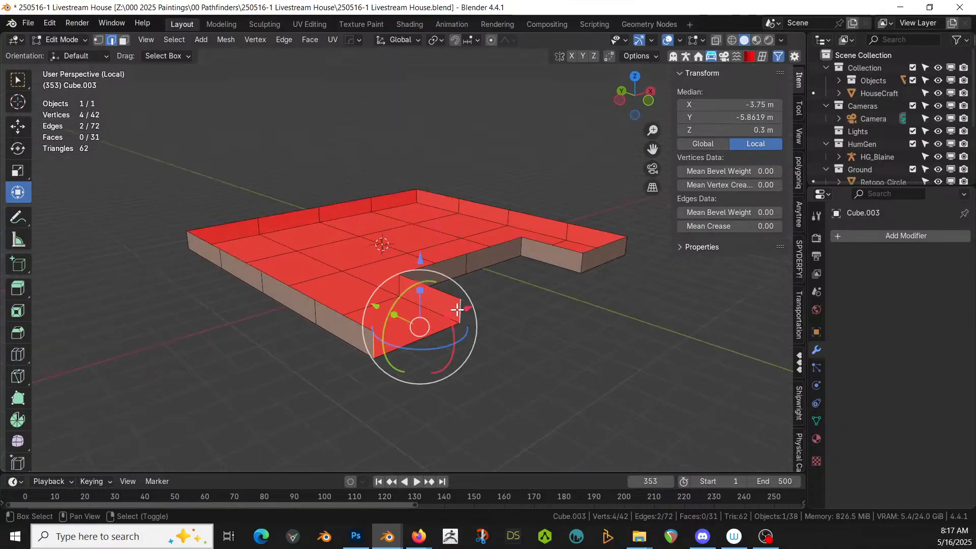
{"action": "key", "text": "a"}
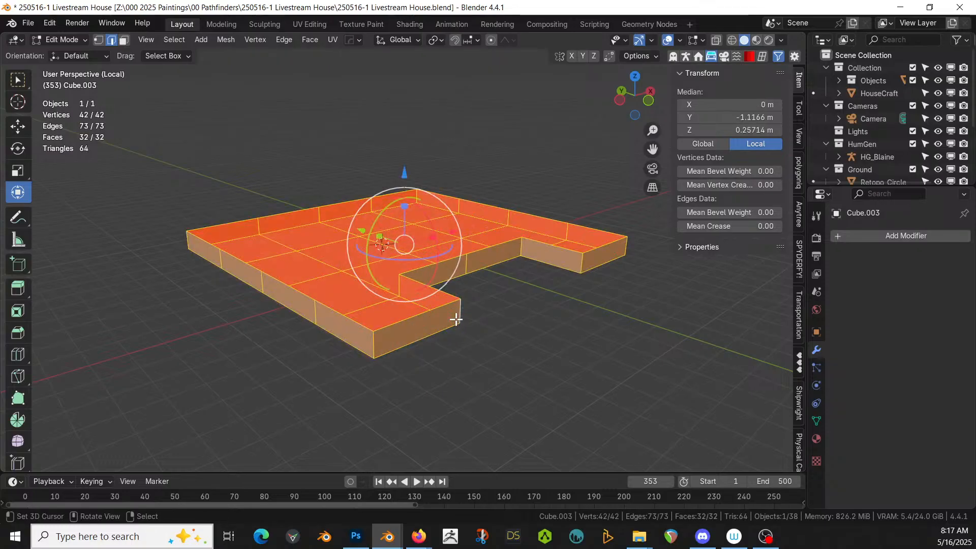
{"action": "key", "text": "m"}
{"action": "left_click", "coordinate": [456, 318]}
{"action": "middle_click_drag", "start_coordinate": [484, 340], "coordinate": [444, 366]}
{"action": "key", "text": "Tab"}
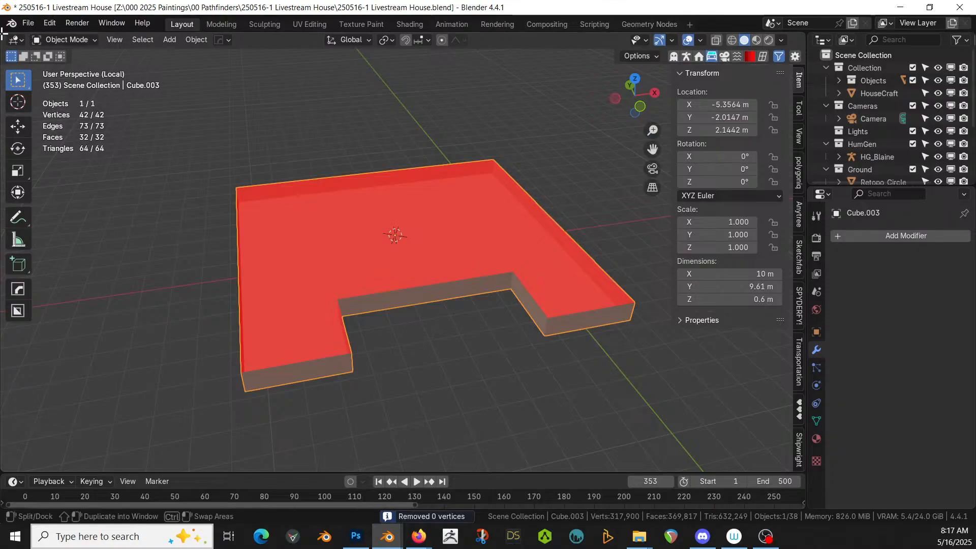
- Split the viewport, turn the new area into an asset browser and find Ruin Gen in the BP GeoGen library
{"action": "left_click_drag", "start_coordinate": [3, 34], "coordinate": [304, 153]}
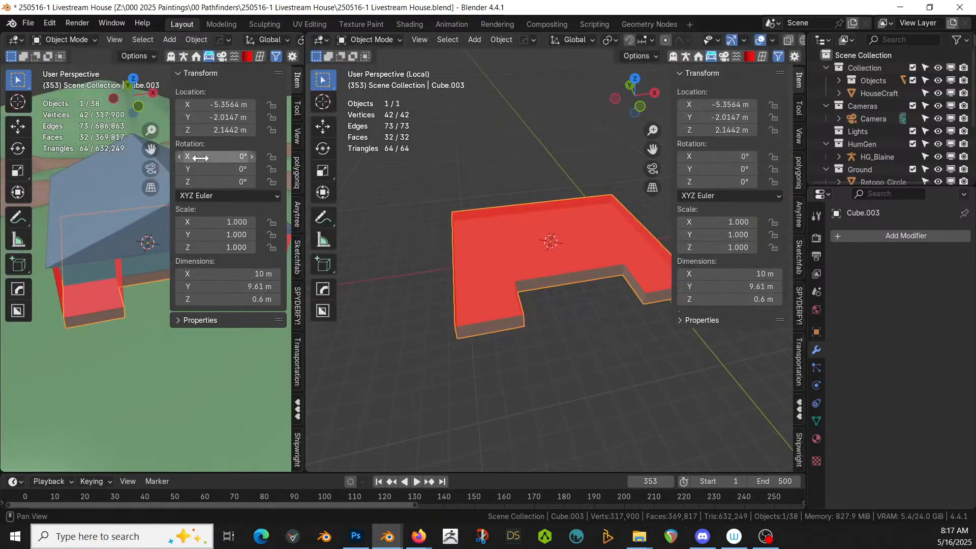
{"action": "key", "text": "shift+F1"}
{"action": "key", "text": "shift+F1"}
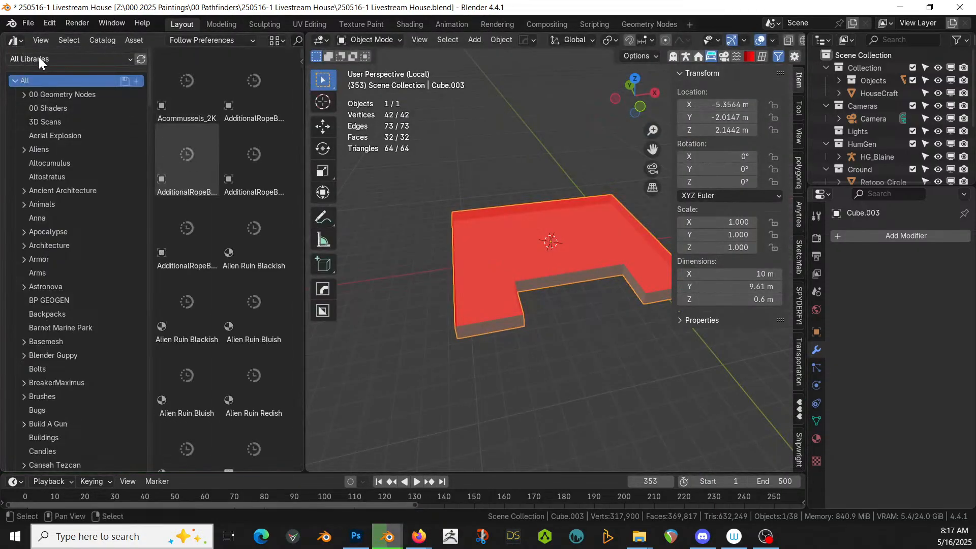
{"action": "left_click", "coordinate": [29, 58]}
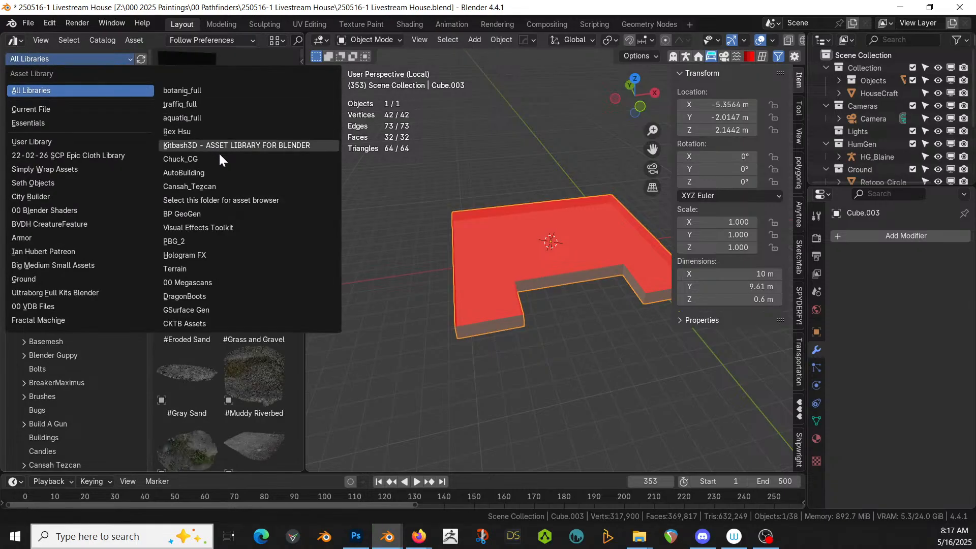
{"action": "left_click", "coordinate": [217, 215]}
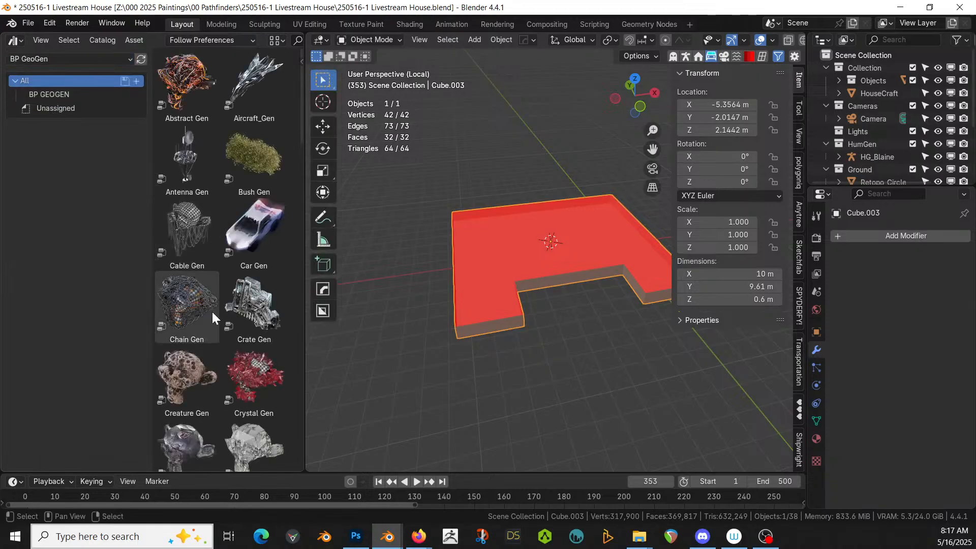
{"action": "scroll", "coordinate": [211, 310], "scroll_direction": "down", "scroll_amount": 12}
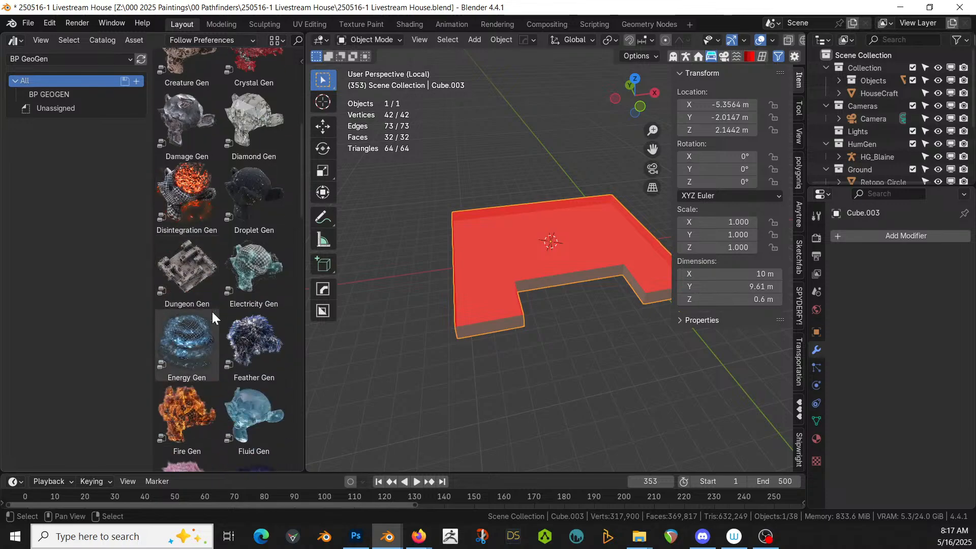
{"action": "scroll", "coordinate": [212, 312], "scroll_direction": "down", "scroll_amount": 6}
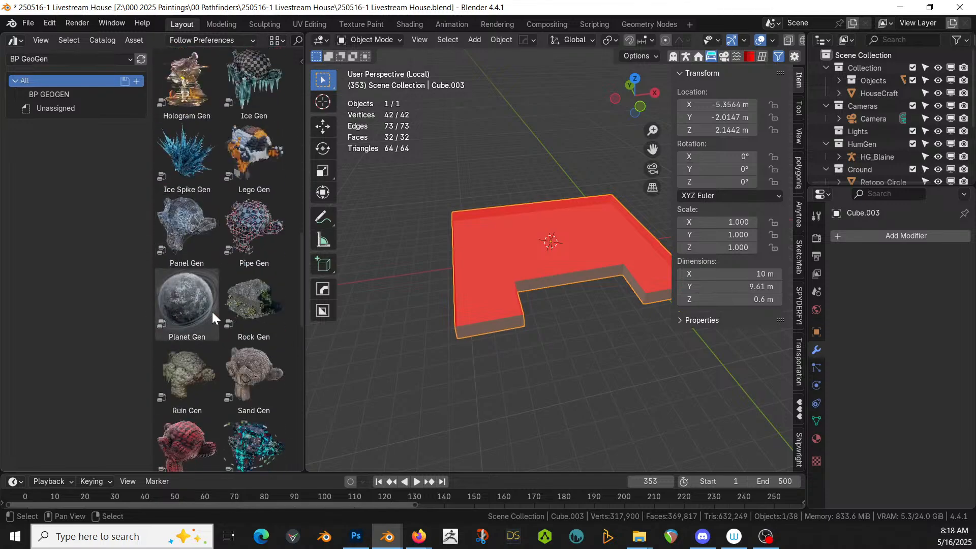
- Apply the Ruin Gen asset to the foundation and show the full scene again
{"action": "left_click_drag", "start_coordinate": [193, 370], "coordinate": [483, 276]}
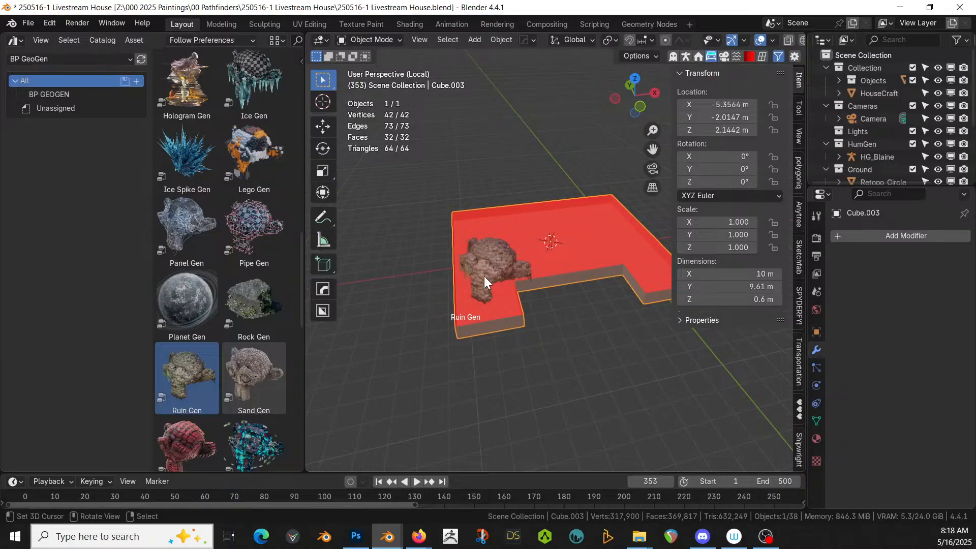
{"action": "left_click_drag", "start_coordinate": [484, 276], "coordinate": [484, 277]}
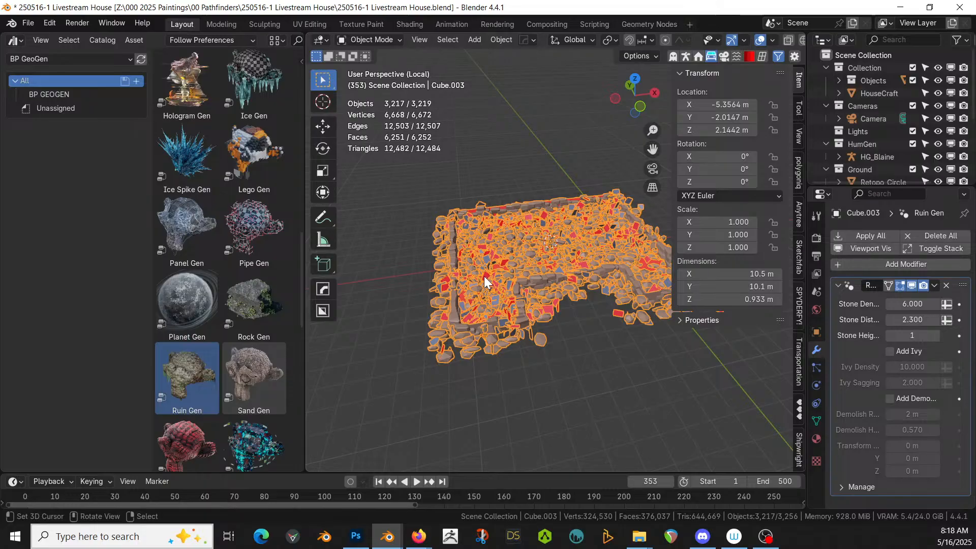
{"action": "mouse_move", "coordinate": [529, 296]}
{"action": "middle_mouse_down"}
{"action": "mouse_move", "coordinate": [561, 282]}
{"action": "mouse_move", "coordinate": [562, 240]}
{"action": "mouse_move", "coordinate": [523, 278]}
{"action": "middle_mouse_up"}
{"action": "key", "text": "KP_Divide"}
{"action": "left_click", "coordinate": [520, 349]}
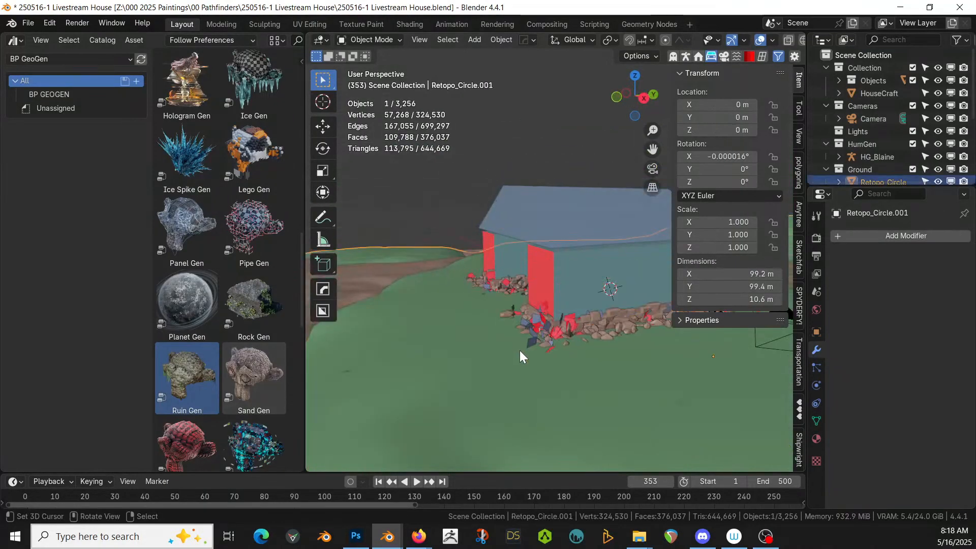
{"action": "middle_click_drag", "start_coordinate": [520, 350], "coordinate": [593, 358]}
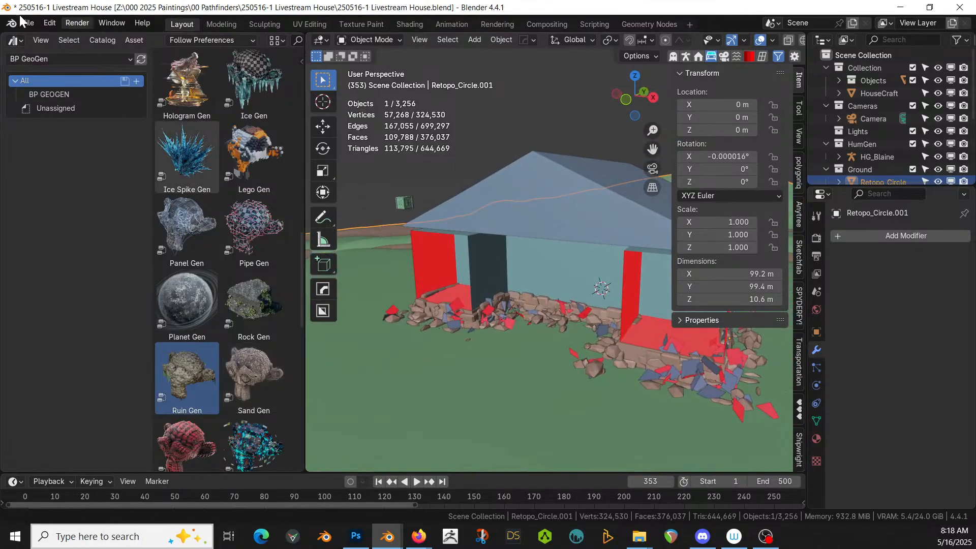
- Close the asset browser area and turn off the original geometry display in the house body's HouseCraft modifier
{"action": "left_click_drag", "start_coordinate": [3, 35], "coordinate": [355, 0]}
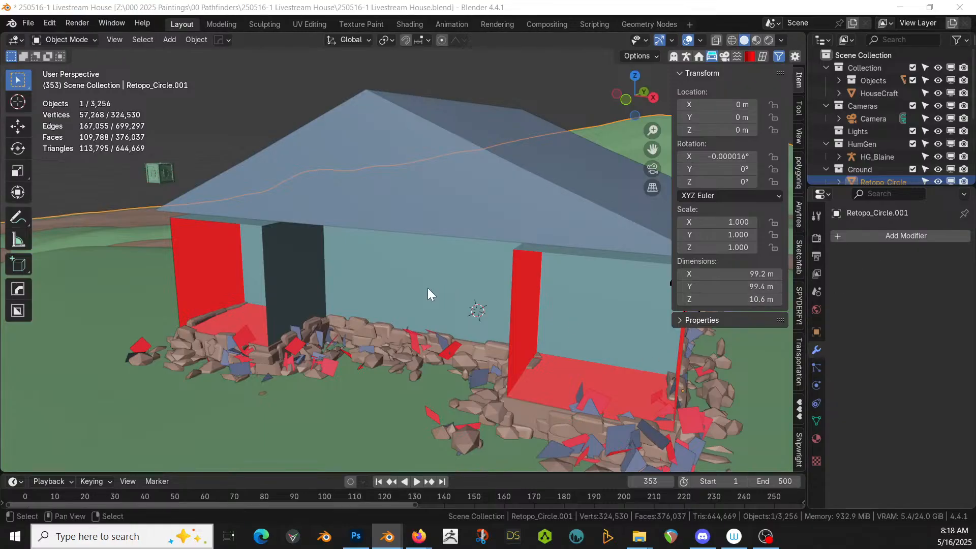
{"action": "left_click", "coordinate": [428, 288]}
{"action": "left_click", "coordinate": [890, 320]}
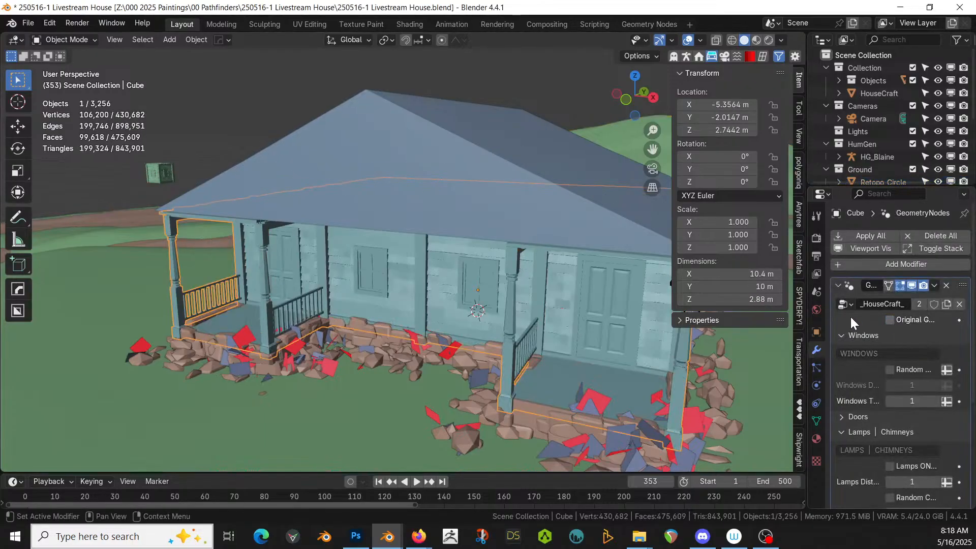
{"action": "middle_click_drag", "start_coordinate": [518, 344], "coordinate": [633, 348]}
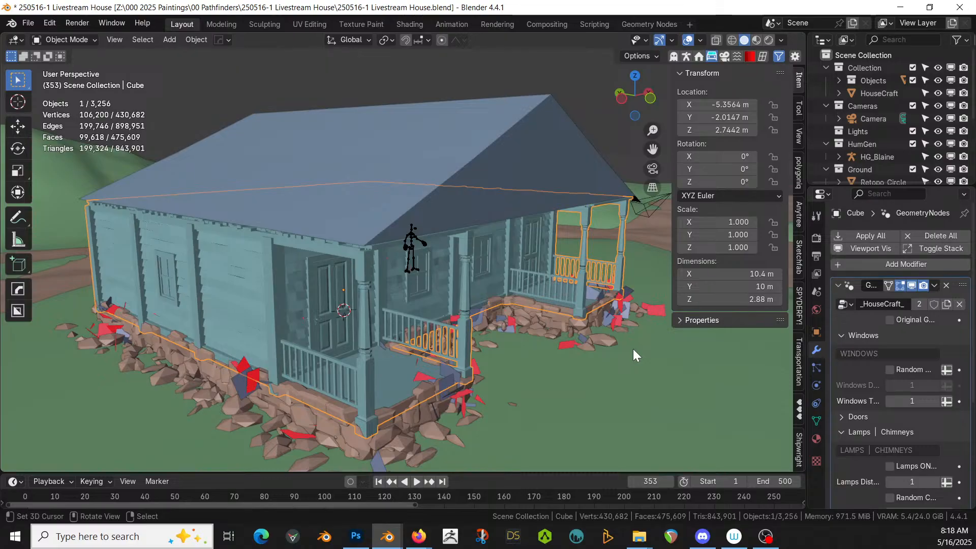
{"action": "middle_click_drag", "start_coordinate": [556, 282], "coordinate": [545, 300]}
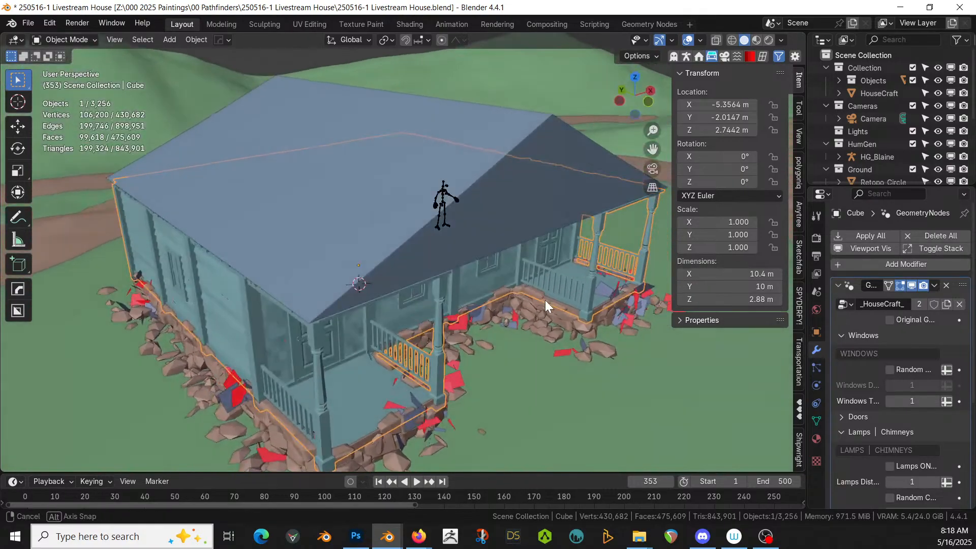
- Select all coplanar faces of the roof's front and rear gables and separate them into their own object
{"action": "left_click", "coordinate": [451, 182]}
{"action": "key", "text": "Tab"}
{"action": "left_click", "coordinate": [496, 225]}
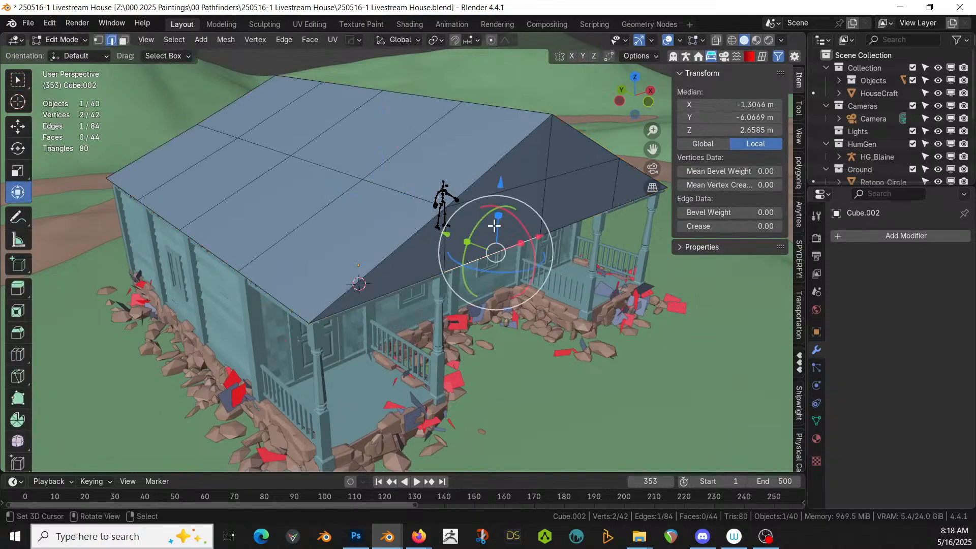
{"action": "key", "text": "3"}
{"action": "right_click", "coordinate": [494, 225]}
{"action": "middle_click_drag", "start_coordinate": [494, 225], "coordinate": [633, 224]}
{"action": "right_click", "coordinate": [134, 324], "text": "shift"}
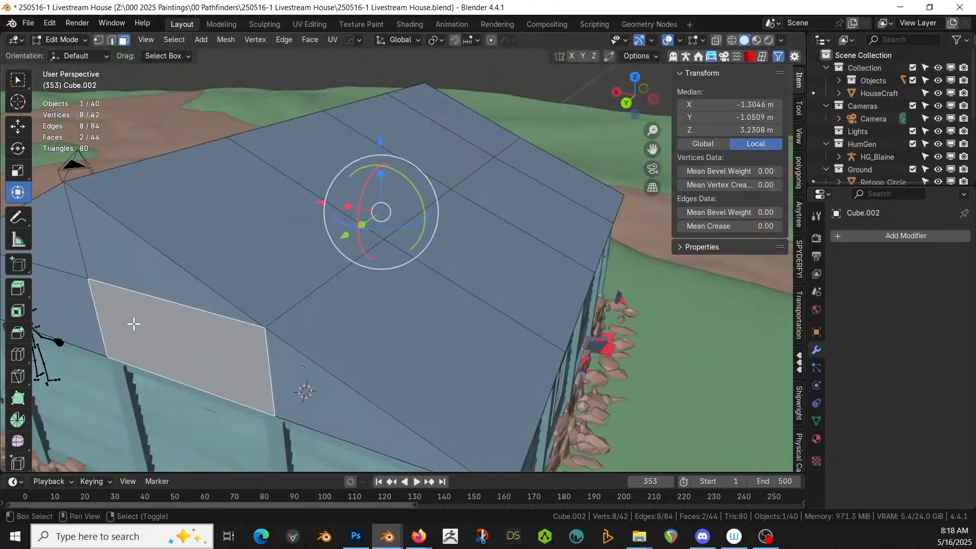
{"action": "key", "text": "shift+g"}
{"action": "left_click", "coordinate": [134, 323]}
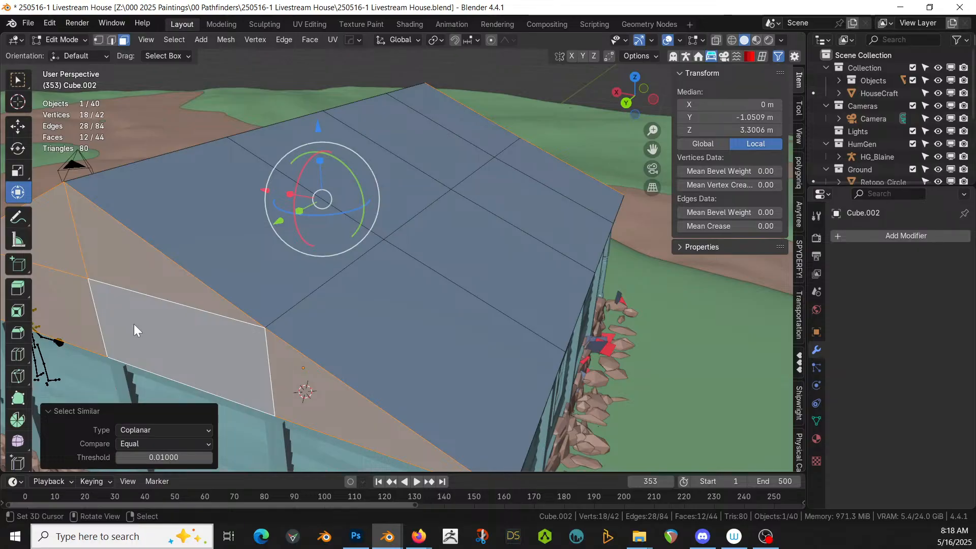
{"action": "key", "text": "p"}
{"action": "left_click", "coordinate": [131, 323]}
{"action": "middle_click_drag", "start_coordinate": [342, 322], "coordinate": [425, 252]}
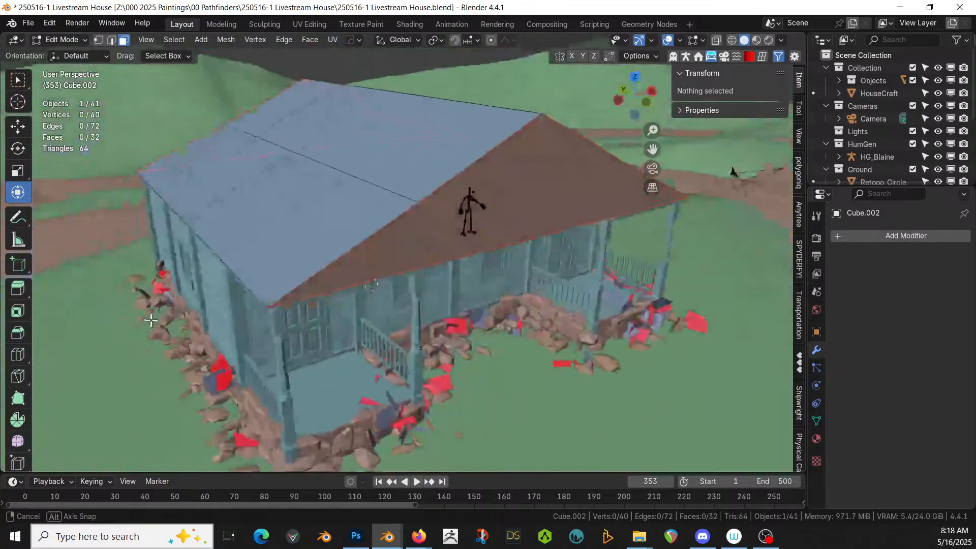
{"action": "right_click", "coordinate": [426, 252]}
{"action": "key", "text": "Tab"}
- Join the separated gable faces into the HouseCraft house body
{"action": "right_click", "coordinate": [438, 235]}
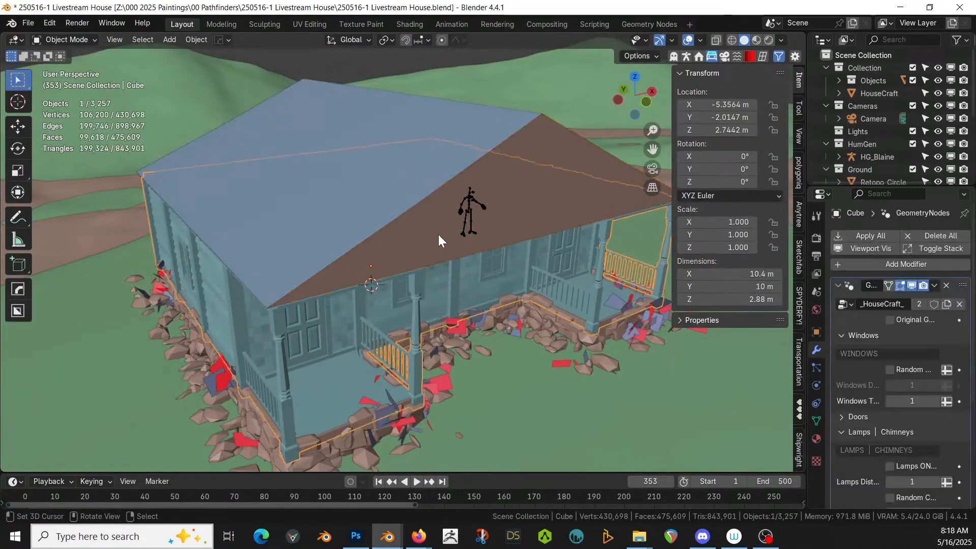
{"action": "right_click", "coordinate": [457, 226], "text": "shift"}
{"action": "right_click", "coordinate": [353, 335], "text": "shift"}
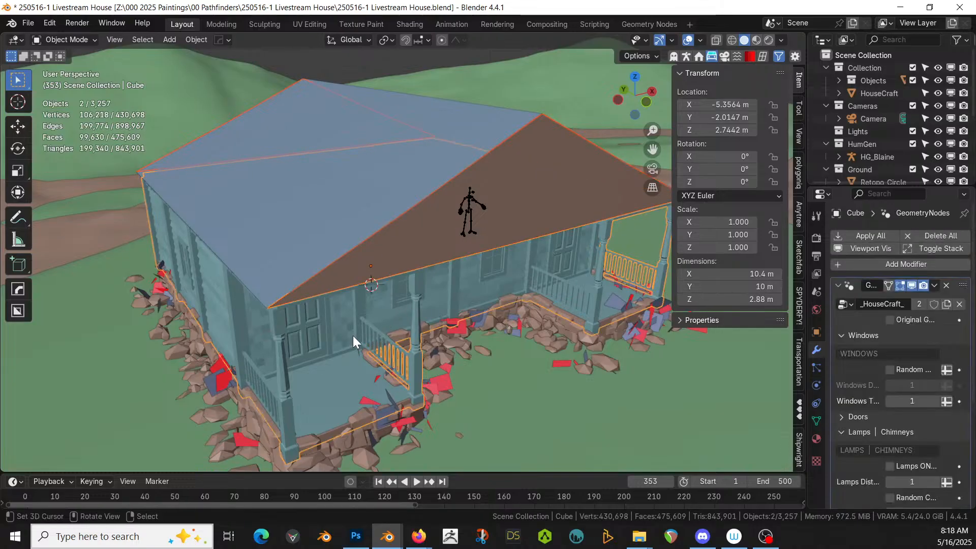
{"action": "key", "text": "ctrl+j"}
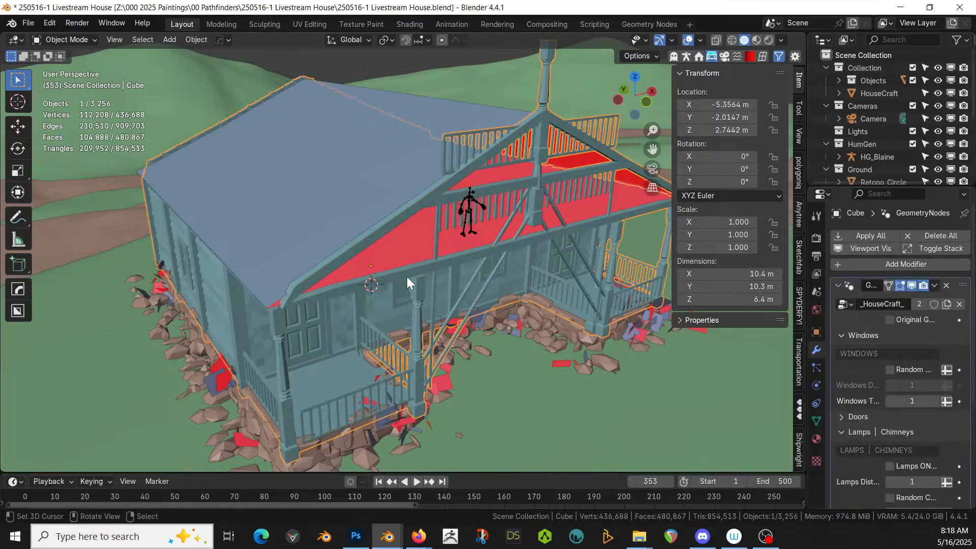
- Turn on the house body's original geometry display and assign Material.001 to all coplanar faces of the front gable
{"action": "middle_click_drag", "start_coordinate": [407, 276], "coordinate": [425, 282]}
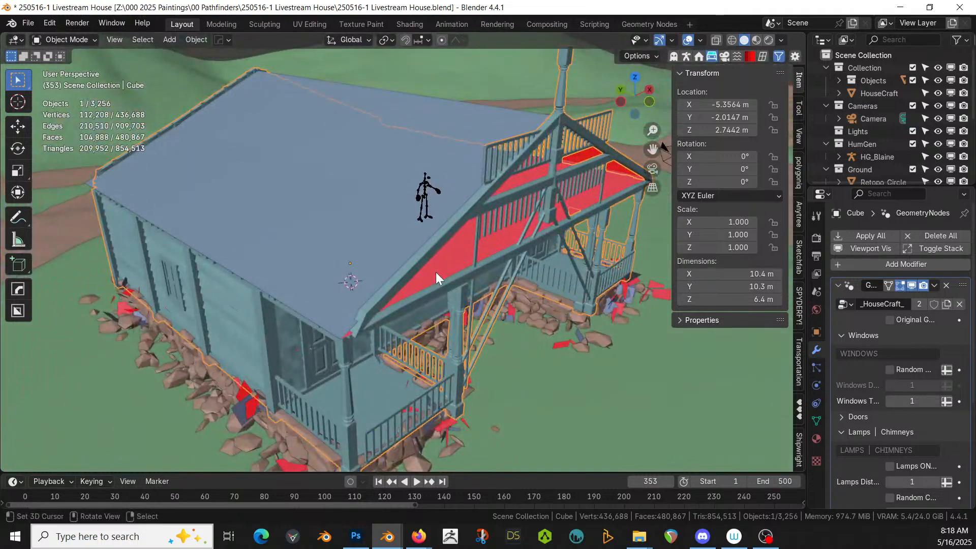
{"action": "key", "text": "Tab"}
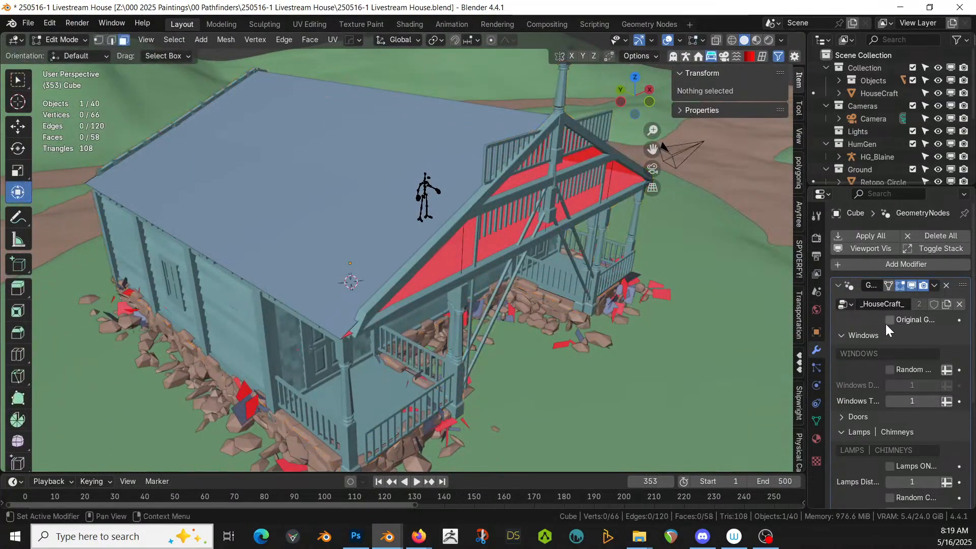
{"action": "left_click", "coordinate": [889, 320]}
{"action": "left_click", "coordinate": [487, 234]}
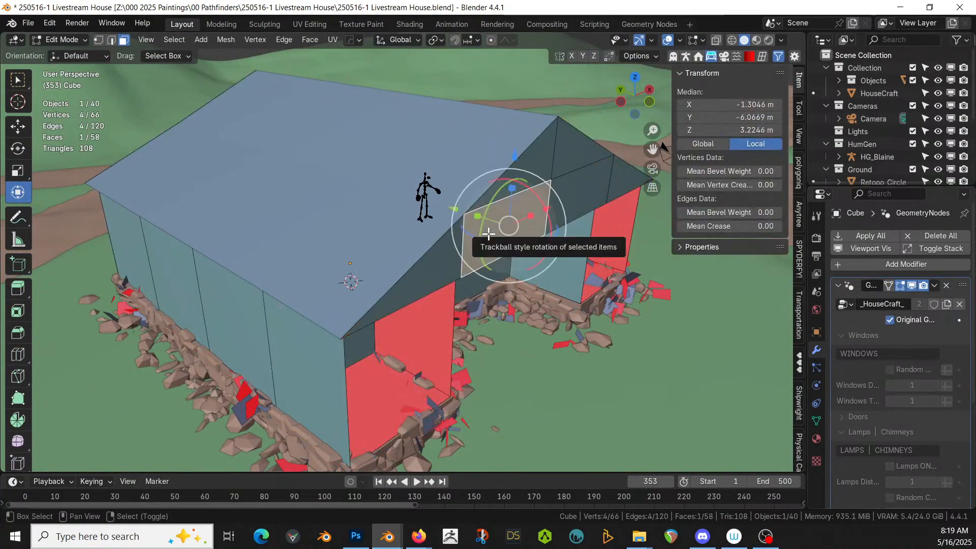
{"action": "key", "text": "shift+g"}
{"action": "left_click", "coordinate": [464, 235]}
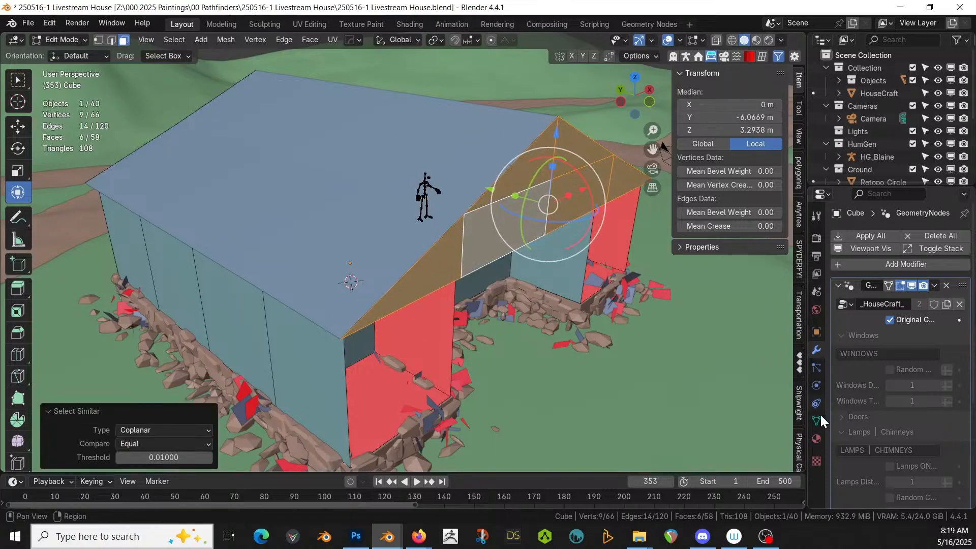
{"action": "left_click", "coordinate": [817, 438]}
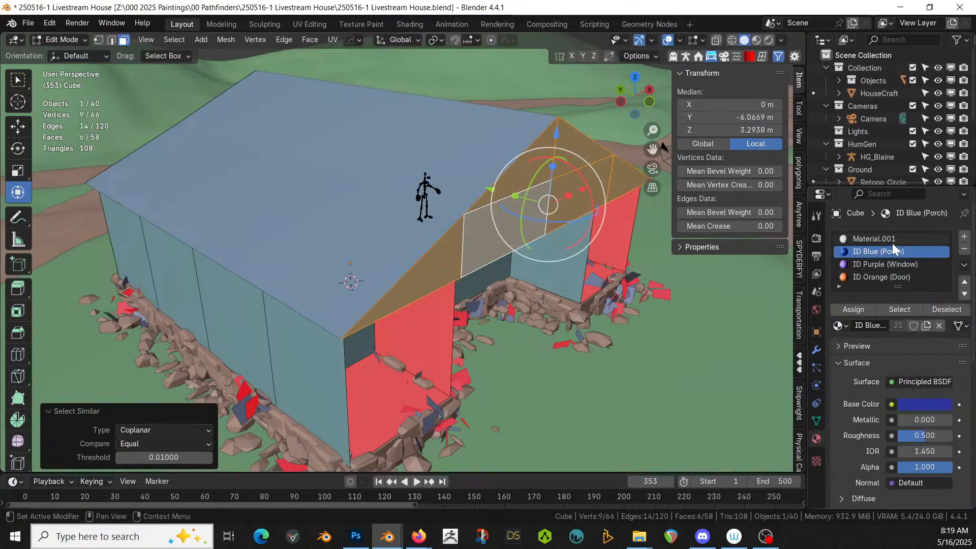
{"action": "left_click", "coordinate": [885, 237]}
{"action": "left_click", "coordinate": [871, 308]}
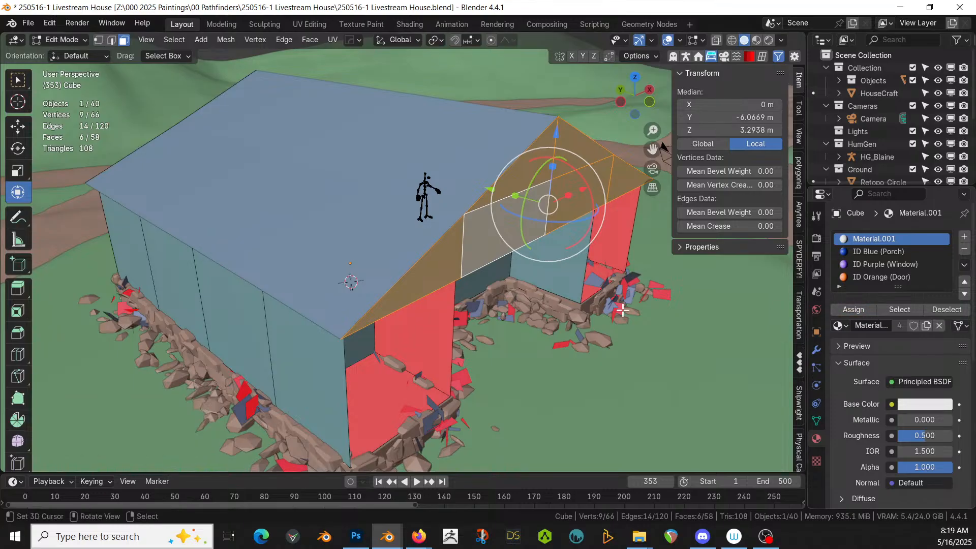
- Select all coplanar faces of the rear gable and assign Material.001 to them
{"action": "middle_click_drag", "start_coordinate": [473, 297], "coordinate": [590, 300]}
{"action": "scroll", "coordinate": [592, 303], "scroll_direction": "down", "scroll_amount": 3}
{"action": "middle_click_drag", "start_coordinate": [208, 330], "coordinate": [291, 285]}
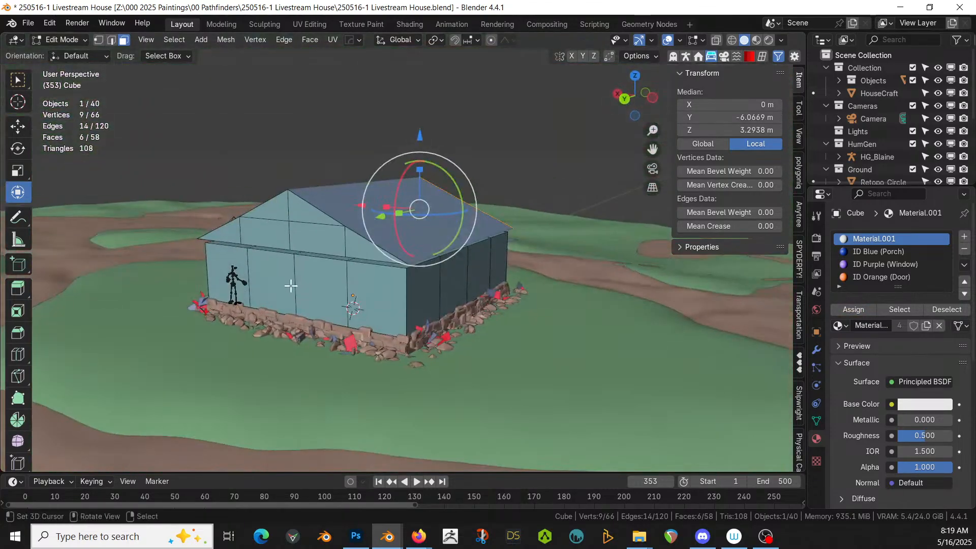
{"action": "left_click", "coordinate": [279, 232]}
{"action": "key", "text": "shift+g"}
{"action": "left_click", "coordinate": [278, 230]}
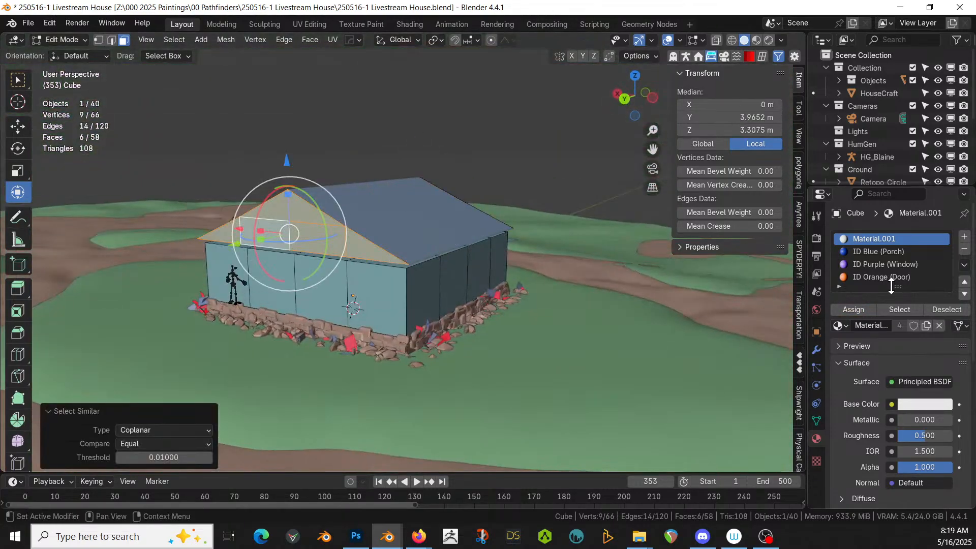
{"action": "left_click", "coordinate": [856, 310]}
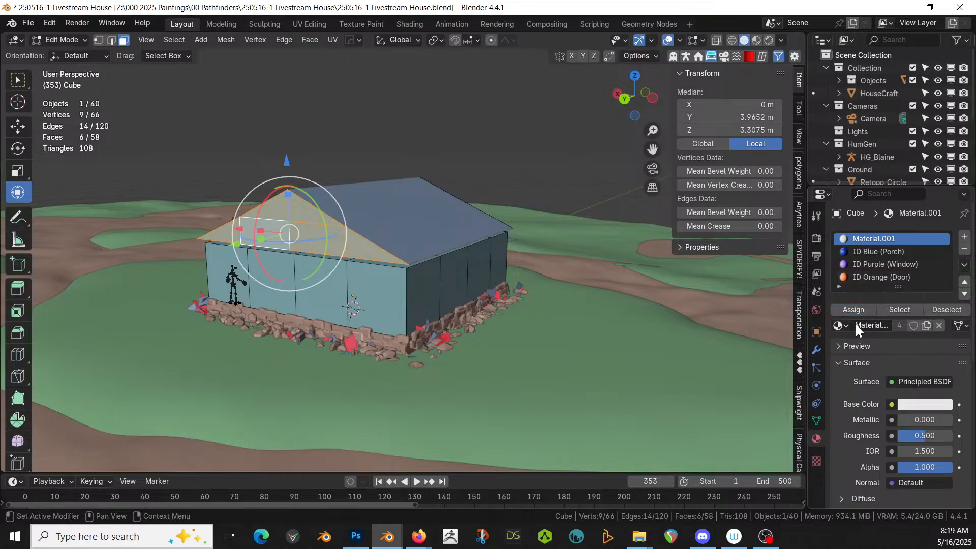
- Turn off the original geometry display in the house body's HouseCraft modifier and save the file
{"action": "left_click", "coordinate": [817, 350]}
{"action": "left_click", "coordinate": [889, 320]}
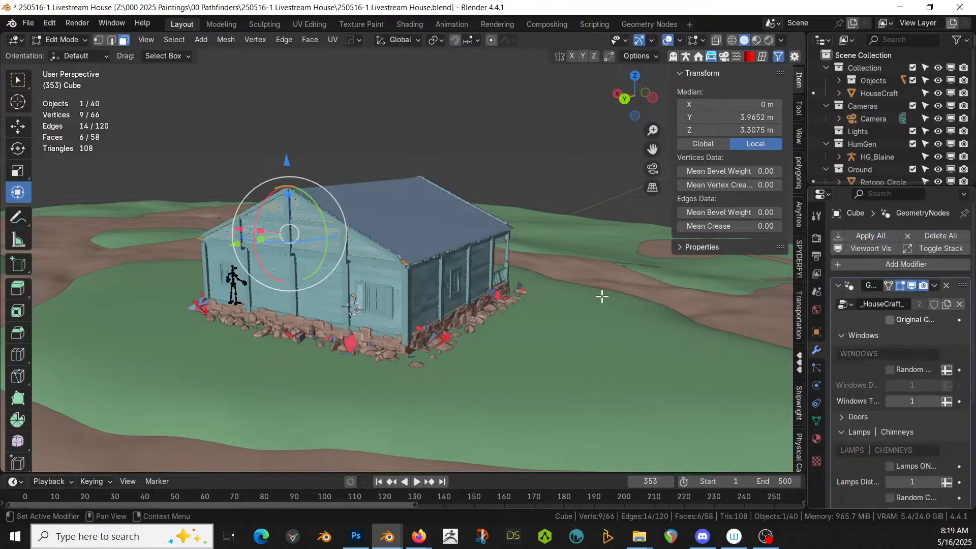
{"action": "middle_click_drag", "start_coordinate": [601, 294], "coordinate": [262, 319]}
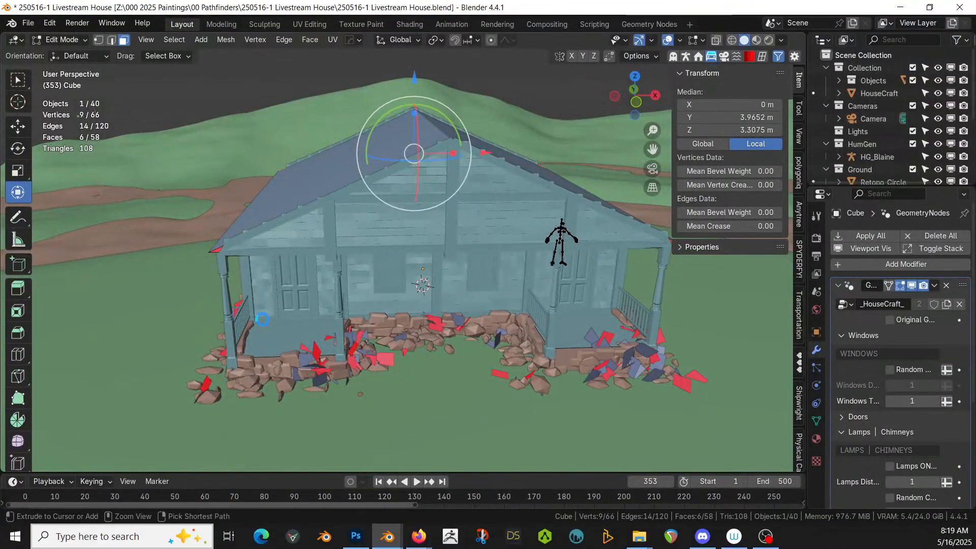
{"action": "key", "text": "ctrl+s"}
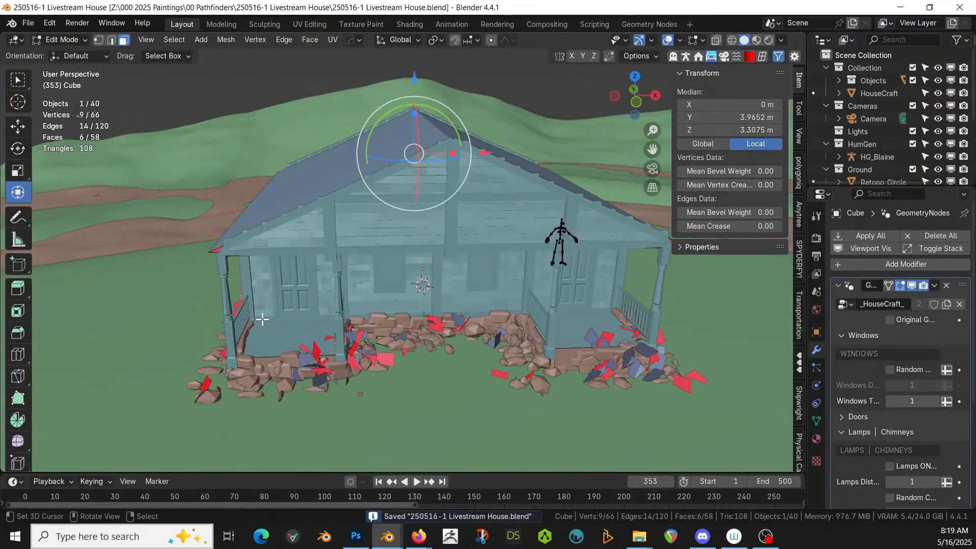
{"action": "scroll", "coordinate": [389, 281], "scroll_direction": "down", "scroll_amount": 3}
{"action": "middle_click_drag", "start_coordinate": [396, 281], "coordinate": [465, 295]}
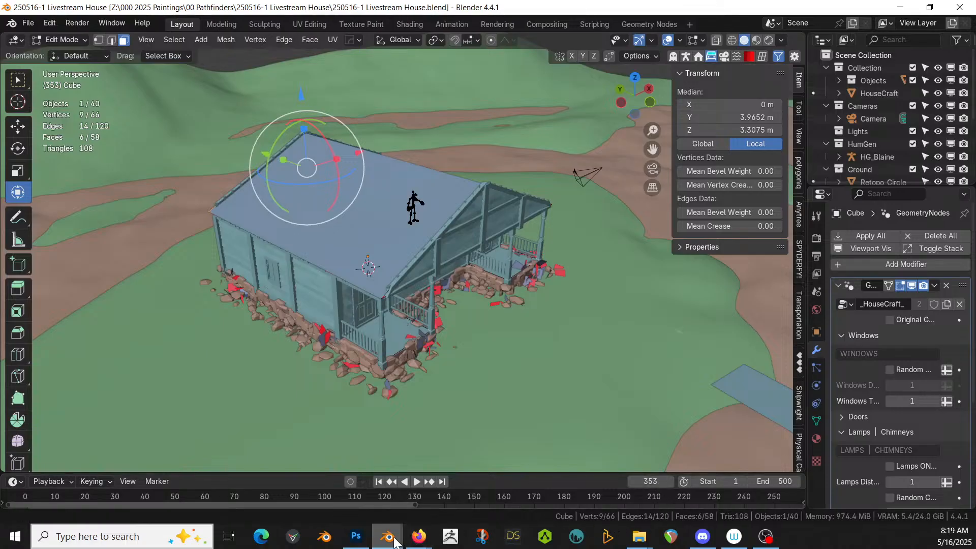
- Switch to the Blender window with the HouseCraft file and open the recent Blender 4 Hay Roofs Geometry Node.blend, discarding the unsaved changes
{"action": "mouse_move", "coordinate": [390, 537]}
{"action": "left_click", "coordinate": [413, 498]}
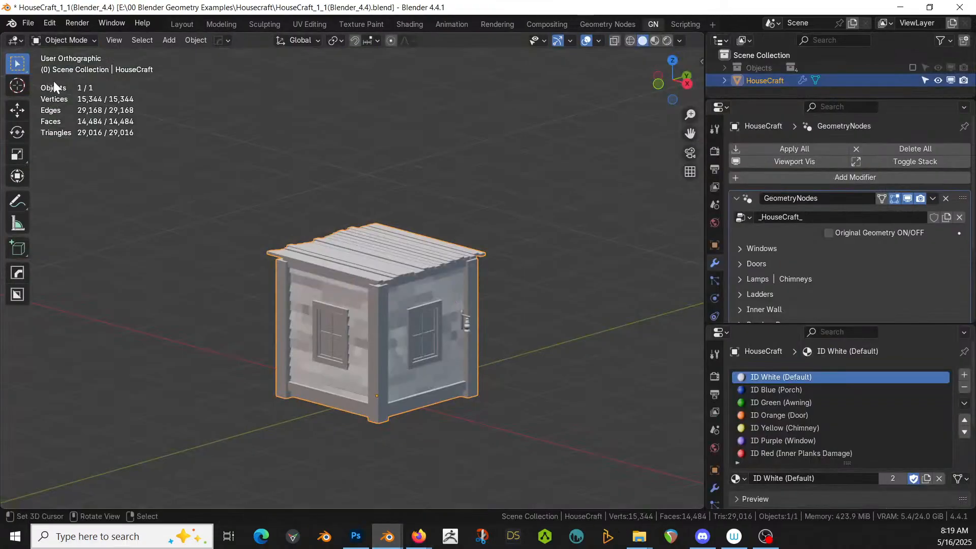
{"action": "left_click", "coordinate": [28, 21]}
{"action": "mouse_move", "coordinate": [67, 62]}
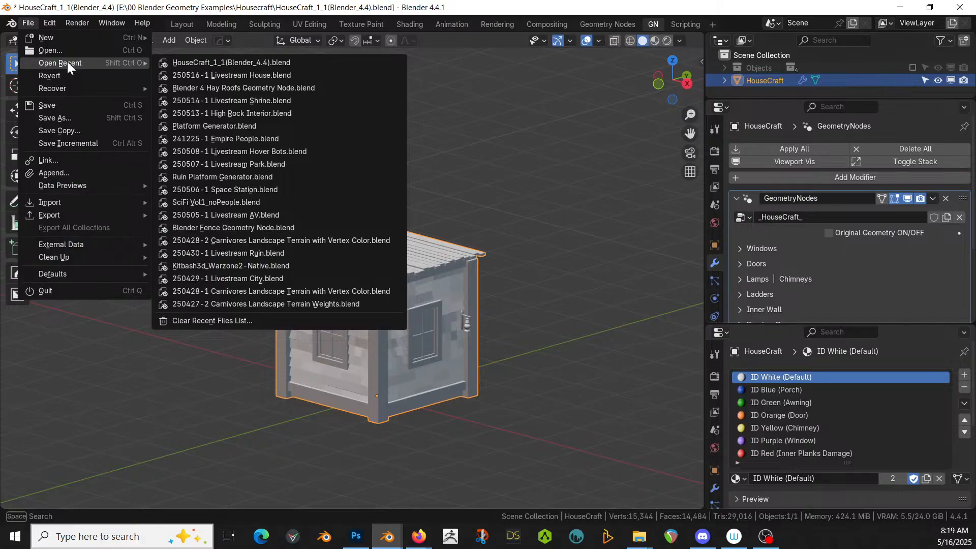
{"action": "left_click", "coordinate": [207, 88]}
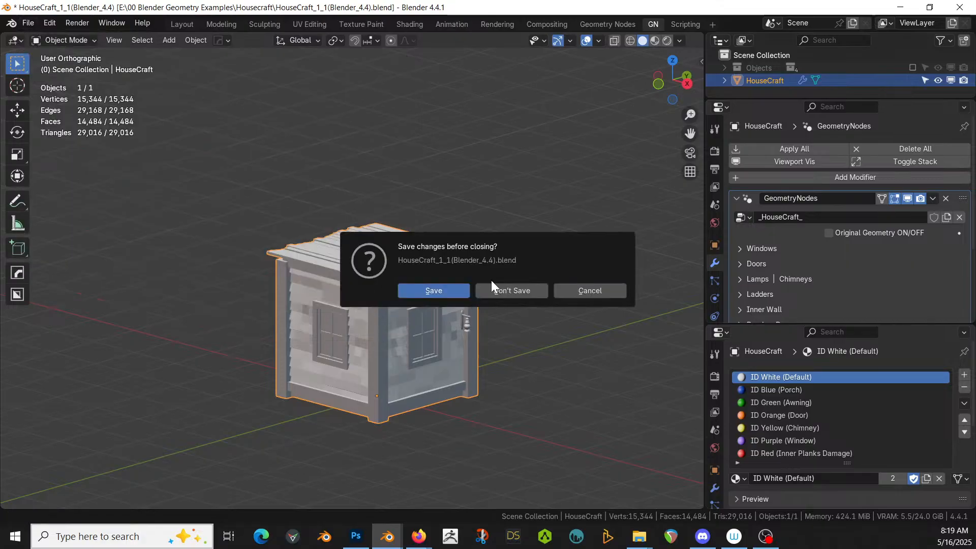
{"action": "left_click", "coordinate": [519, 294]}
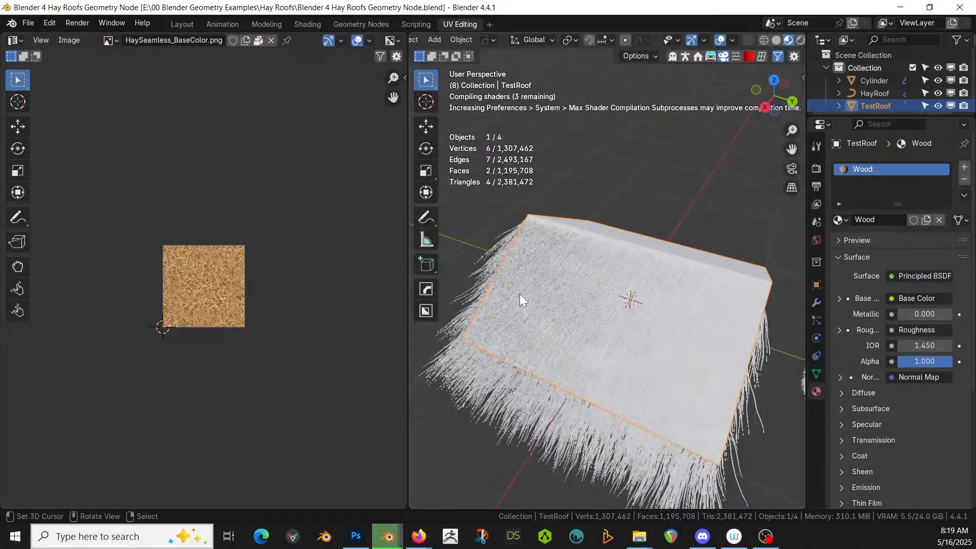
- Add the HayRoof to the TestRoof selection and copy both objects
{"action": "middle_click_drag", "start_coordinate": [737, 285], "coordinate": [553, 307]}
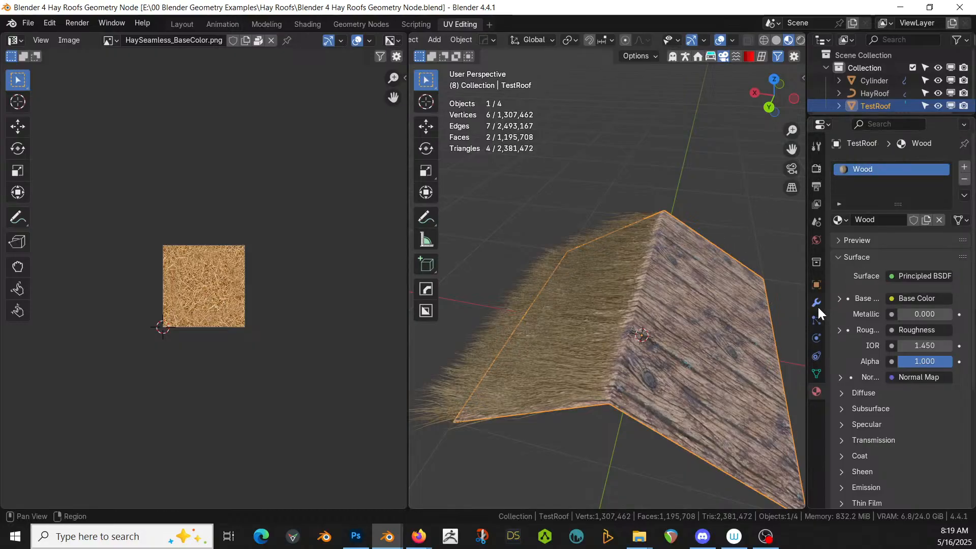
{"action": "left_click", "coordinate": [526, 283], "text": "shift"}
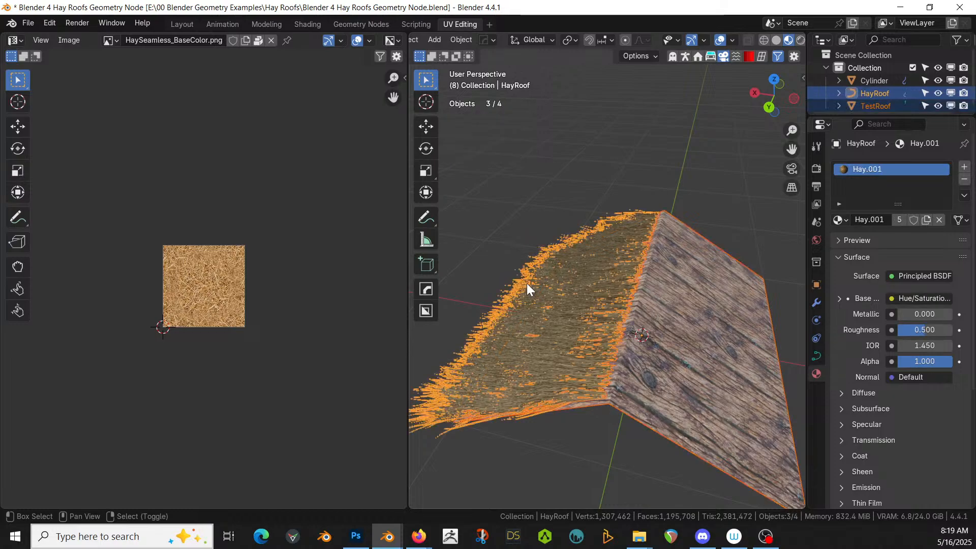
{"action": "key", "text": "ctrl+c"}
{"action": "left_click", "coordinate": [527, 283]}
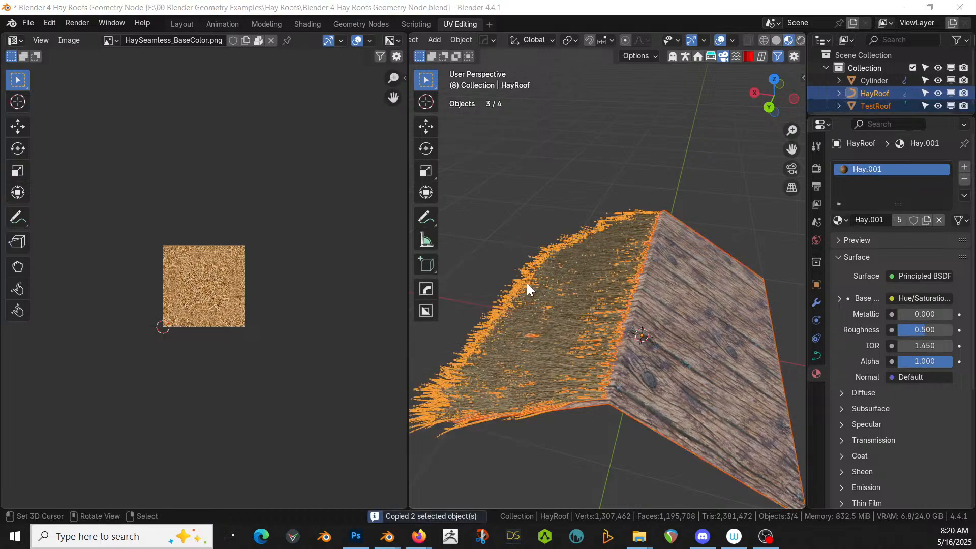
- Return to the Livestream House file and paste the copied hay roof objects into Collection in Object Mode
{"action": "key", "text": "alt+Tab"}
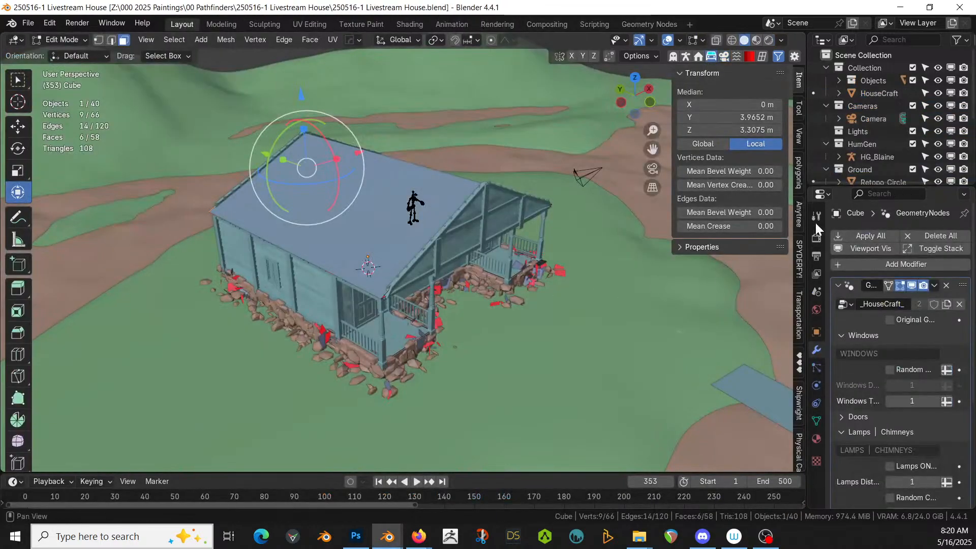
{"action": "left_click", "coordinate": [859, 68]}
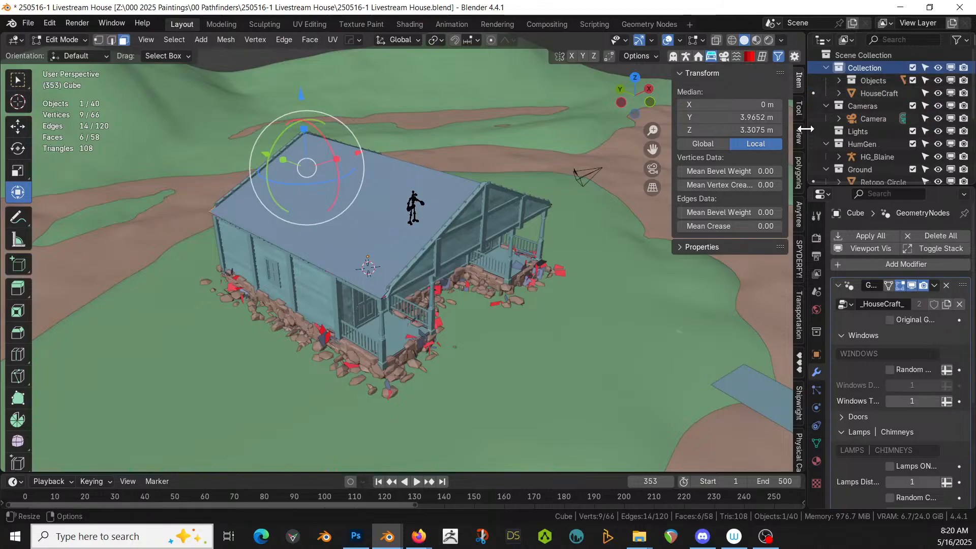
{"action": "right_click", "coordinate": [507, 257]}
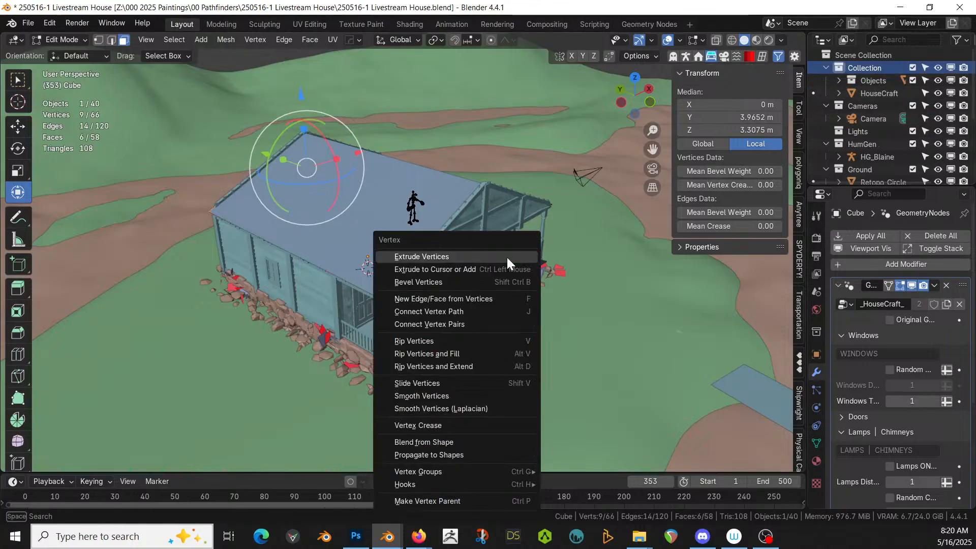
{"action": "left_click", "coordinate": [66, 39]}
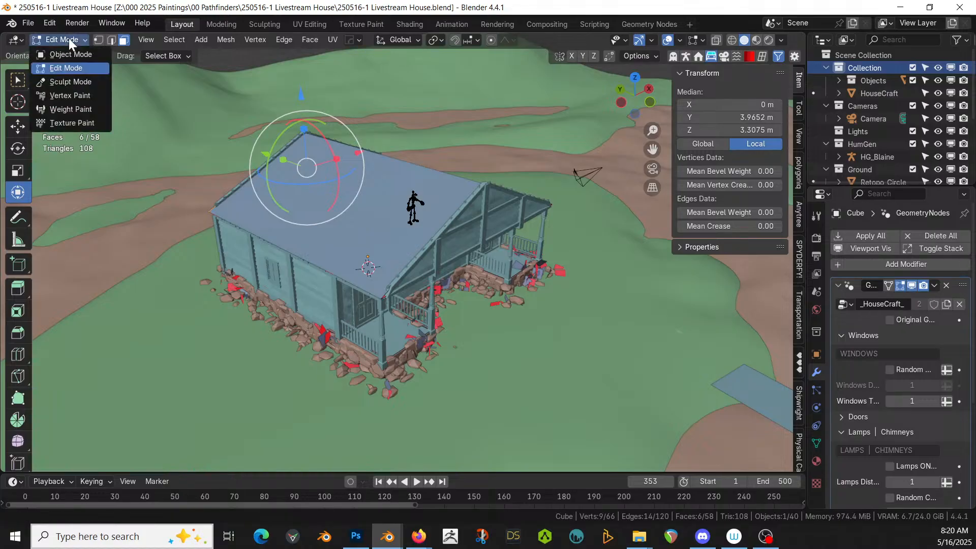
{"action": "key", "text": "Tab"}
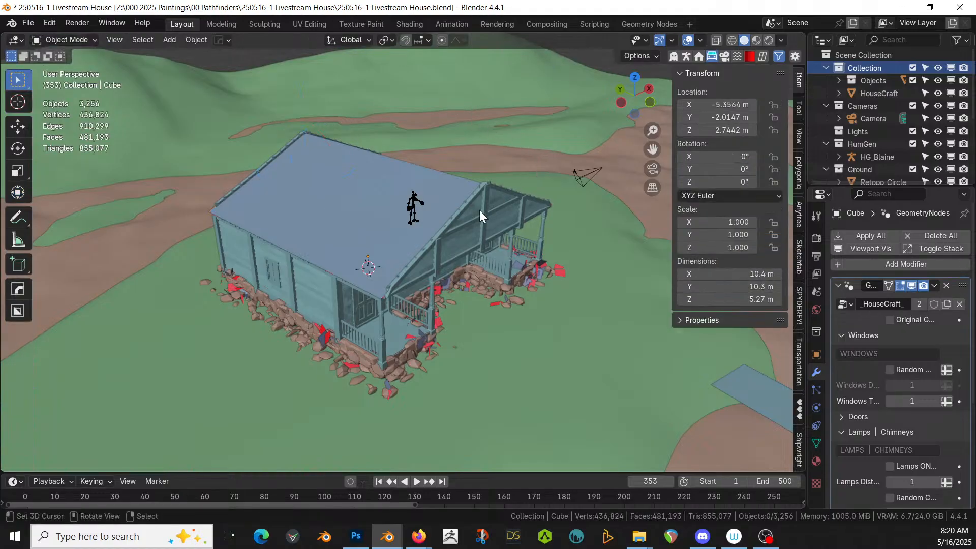
{"action": "key", "text": "ctrl+v"}
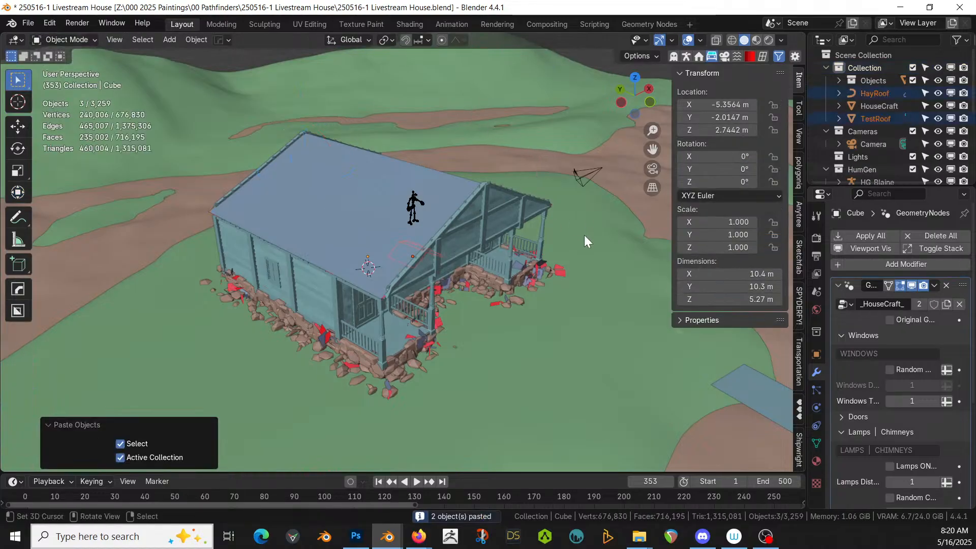
{"action": "scroll", "coordinate": [531, 285], "scroll_direction": "down", "scroll_amount": 2}
{"action": "scroll", "coordinate": [546, 312], "scroll_direction": "up", "scroll_amount": 4}
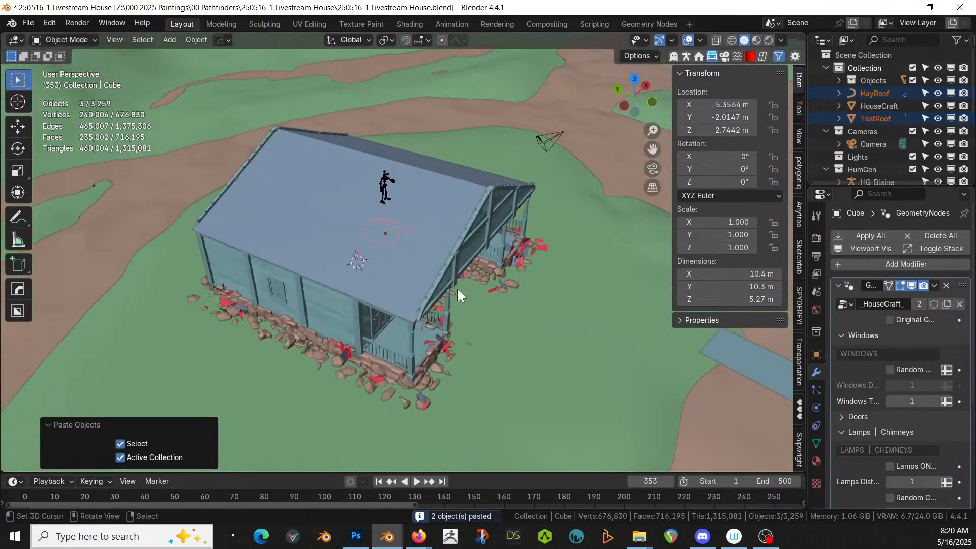
- Check the TestRoof's material and replace Material.001 with Wood.001 in the house roof's first material slot
{"action": "left_click", "coordinate": [881, 118]}
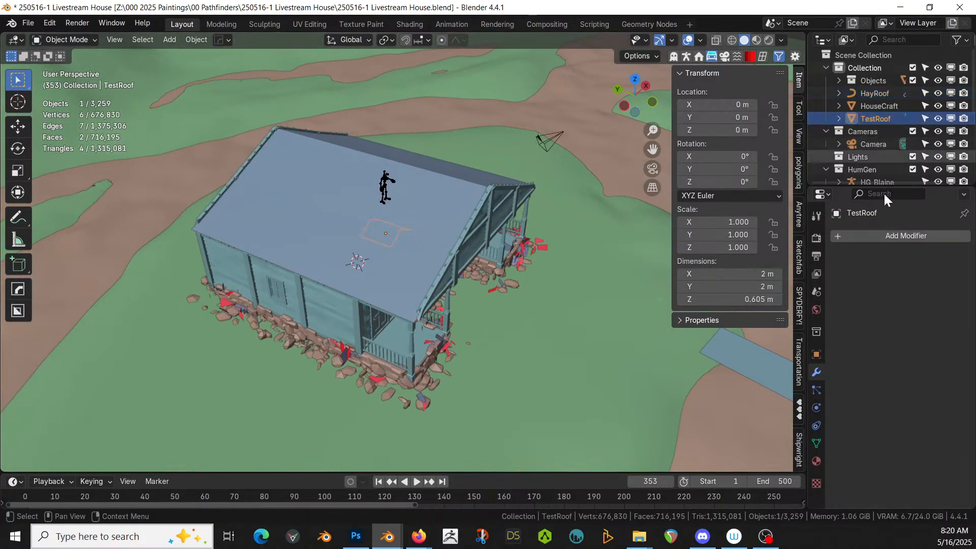
{"action": "left_click", "coordinate": [816, 461]}
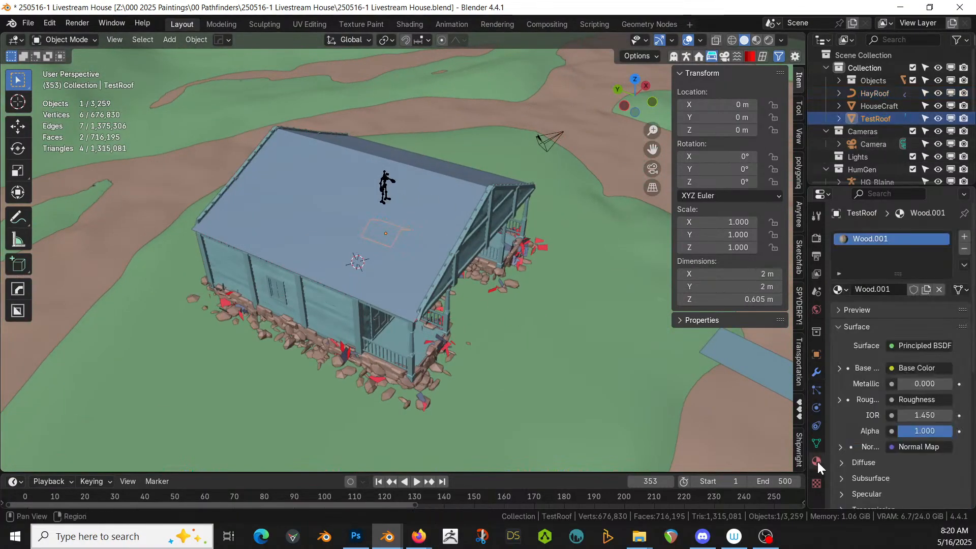
{"action": "left_click", "coordinate": [435, 181]}
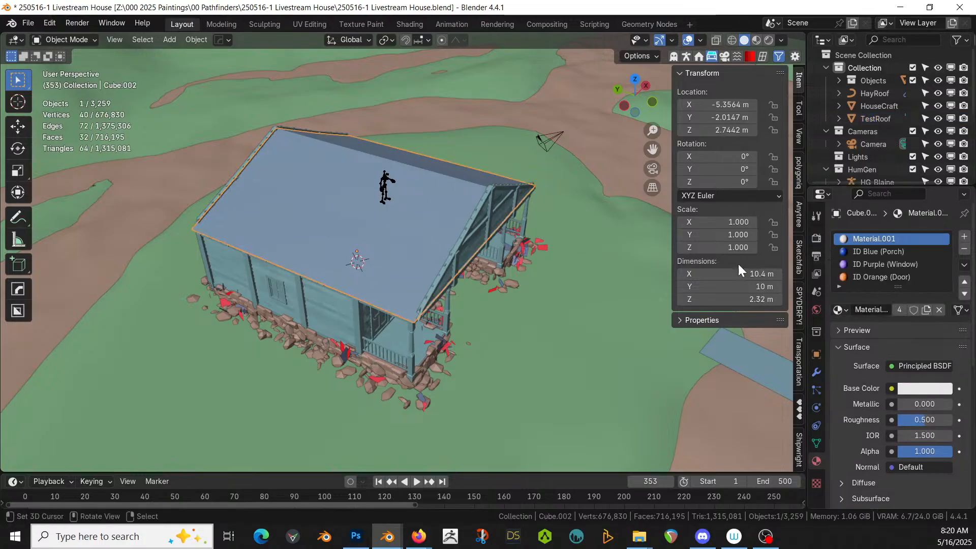
{"action": "left_click", "coordinate": [843, 310]}
{"action": "type", "text": "wOO"}
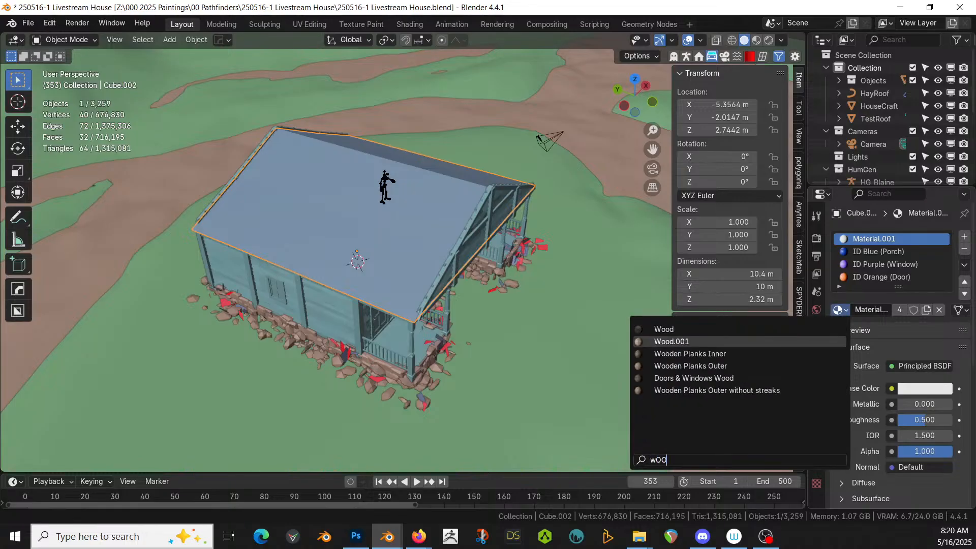
{"action": "left_click", "coordinate": [670, 341]}
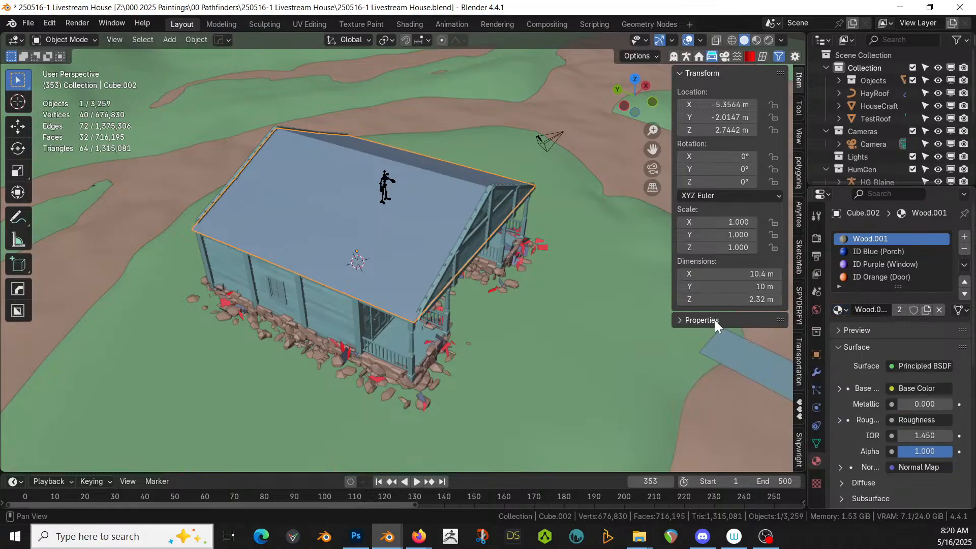
- Show the scene in Rendered shading and examine the wood material on the house roof up close
{"action": "key", "text": "z"}
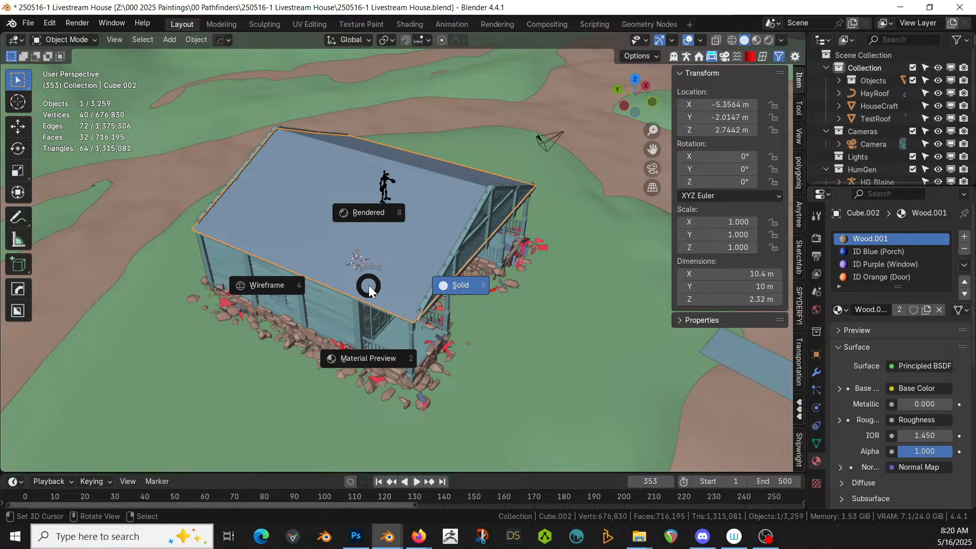
{"action": "key", "text": "8"}
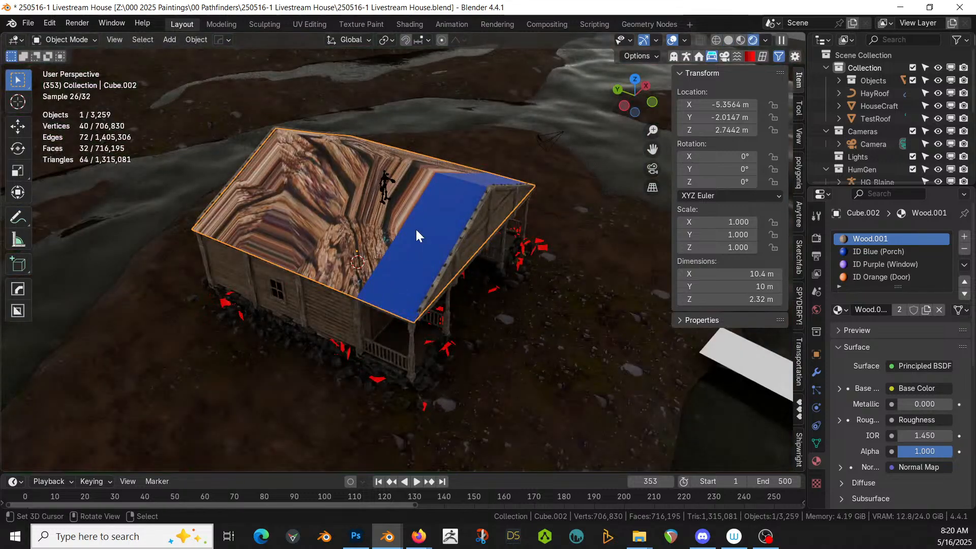
{"action": "middle_click_drag", "start_coordinate": [414, 233], "coordinate": [434, 250]}
{"action": "scroll", "coordinate": [435, 253], "scroll_direction": "up", "scroll_amount": 5}
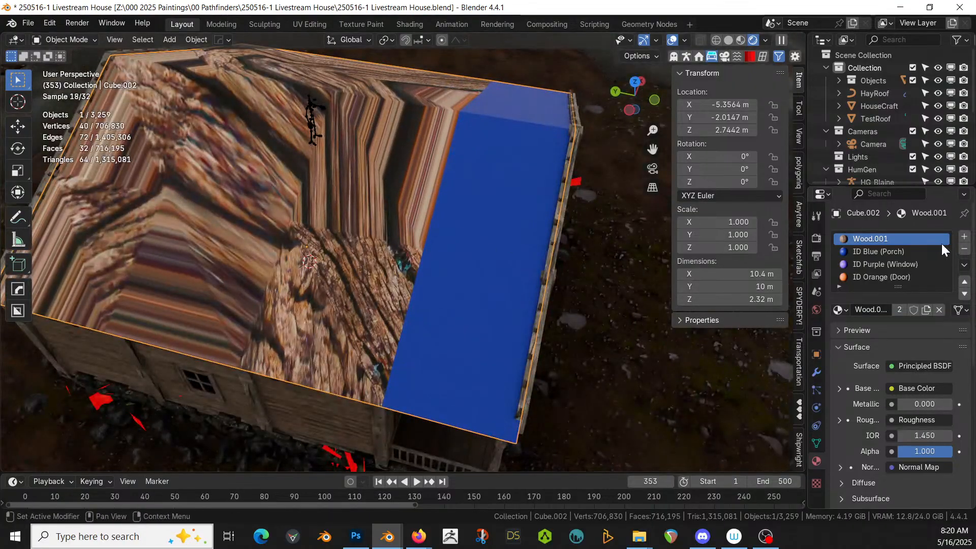
- Remove the ID Blue (Porch), ID Purple (Window) and ID Orange (Door) material slots from the house roof, keeping only Wood.001
{"action": "left_click", "coordinate": [906, 251]}
{"action": "left_click", "coordinate": [964, 250]}
{"action": "left_click", "coordinate": [964, 250]}
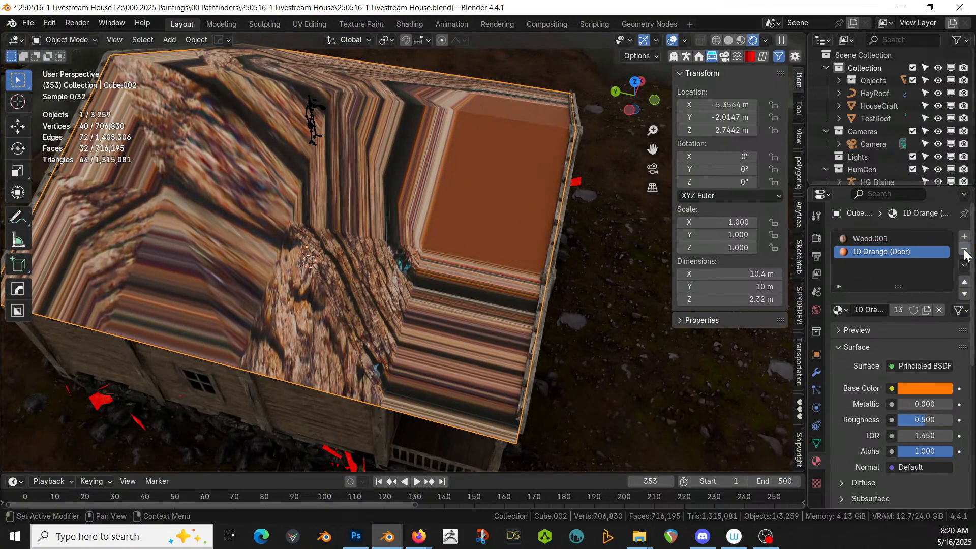
{"action": "left_click", "coordinate": [965, 250]}
- Unwrap all faces of the house roof with a Cube Projection and return to Object Mode to check the wood texture
{"action": "scroll", "coordinate": [416, 212], "scroll_direction": "down", "scroll_amount": 5}
{"action": "key", "text": "Tab"}
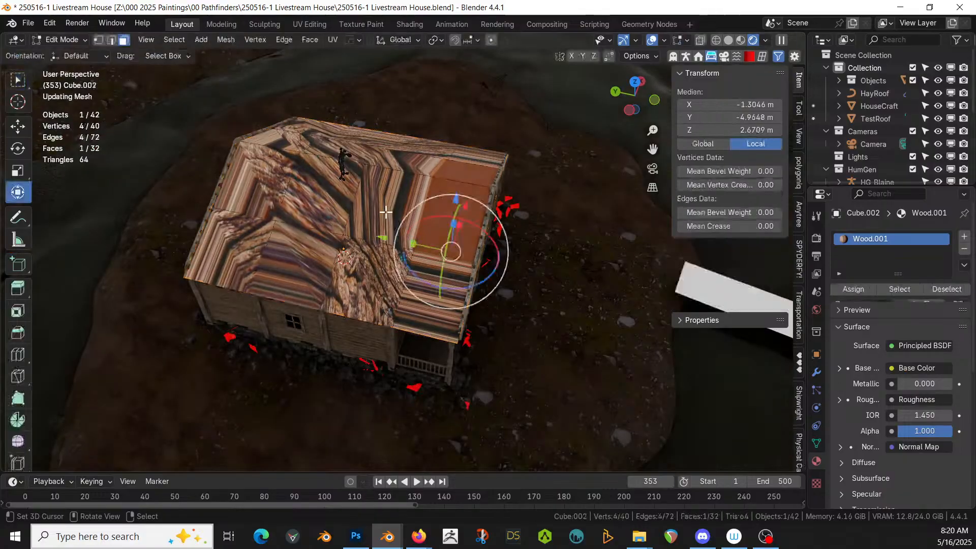
{"action": "key", "text": "a"}
{"action": "key", "text": "u"}
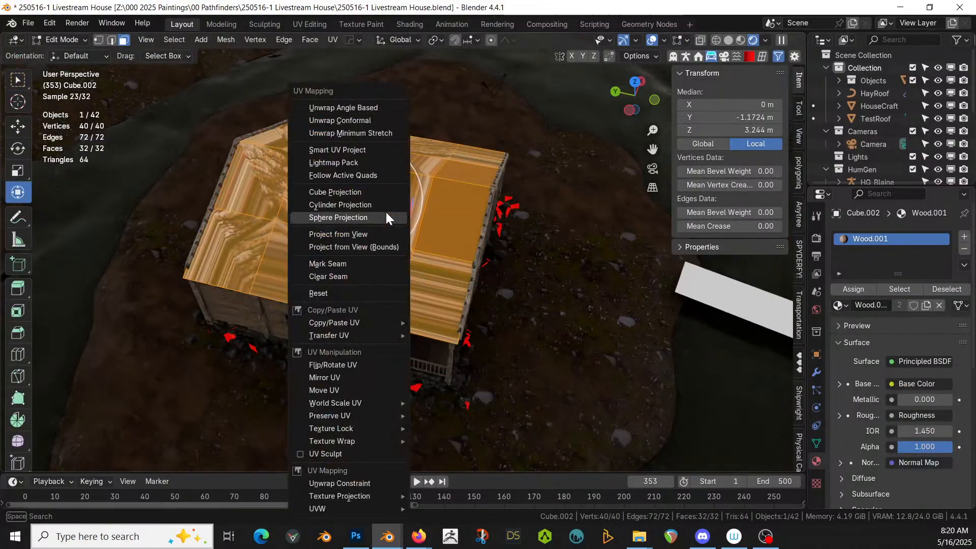
{"action": "left_click", "coordinate": [356, 192]}
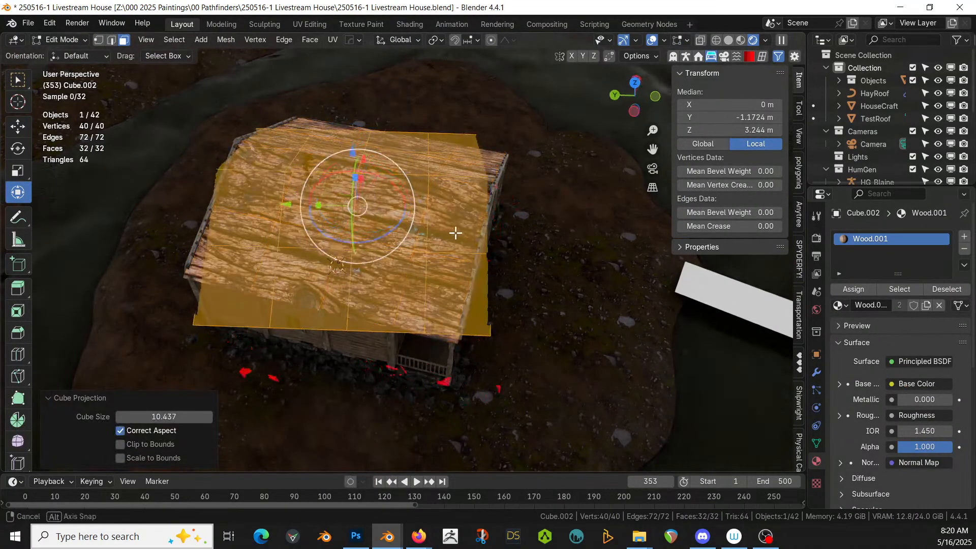
{"action": "middle_click_drag", "start_coordinate": [455, 234], "coordinate": [424, 174]}
{"action": "key", "text": "Tab"}
{"action": "scroll", "coordinate": [423, 174], "scroll_direction": "up", "scroll_amount": 3}
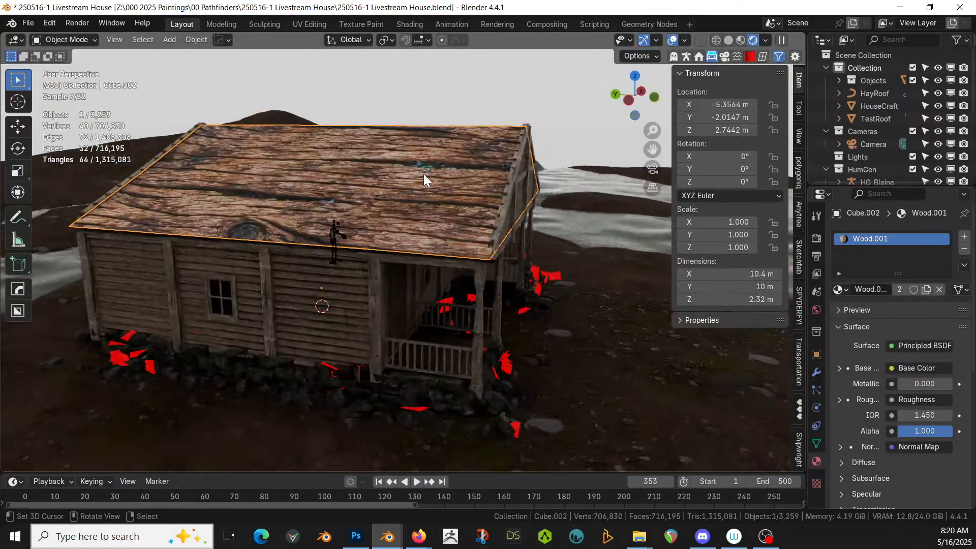
- Switch to Solid shading and add two lengthwise loop cuts to each of the two face rows on the first roof slope
{"action": "key", "text": "z"}
{"action": "key", "text": "6"}
{"action": "mouse_move", "coordinate": [423, 174]}
{"action": "middle_mouse_down"}
{"action": "mouse_move", "coordinate": [459, 181]}
{"action": "mouse_move", "coordinate": [452, 248]}
{"action": "mouse_move", "coordinate": [435, 248]}
{"action": "mouse_move", "coordinate": [448, 242]}
{"action": "mouse_move", "coordinate": [431, 294]}
{"action": "middle_mouse_up"}
{"action": "key", "text": "KP_7"}
{"action": "scroll", "coordinate": [448, 242], "scroll_direction": "down", "scroll_amount": 2}
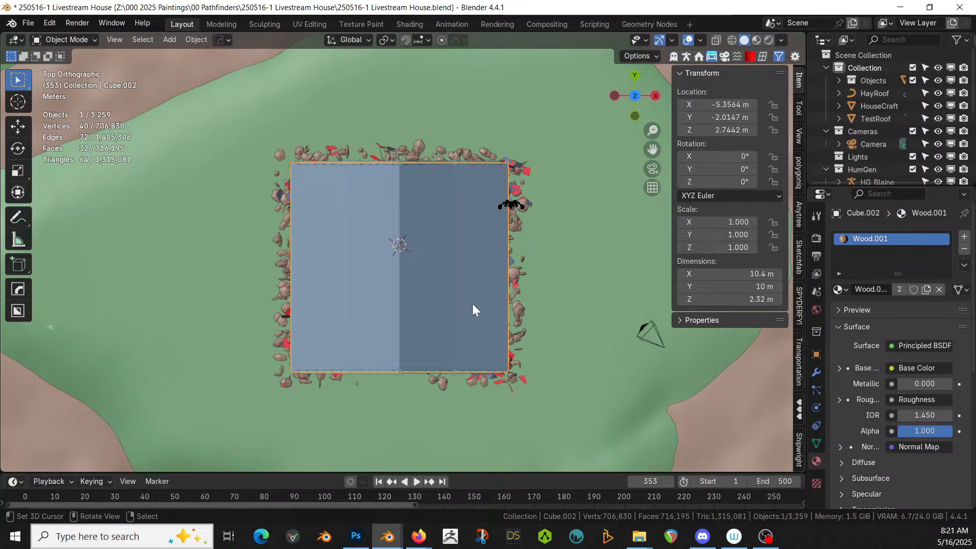
{"action": "key", "text": "Tab"}
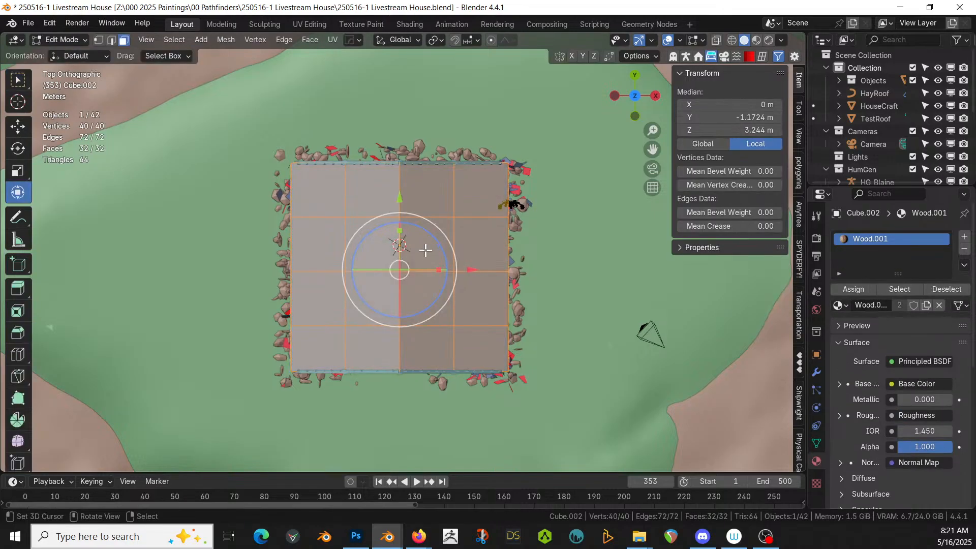
{"action": "middle_click_drag", "start_coordinate": [426, 249], "coordinate": [504, 209]}
{"action": "left_click", "coordinate": [425, 340]}
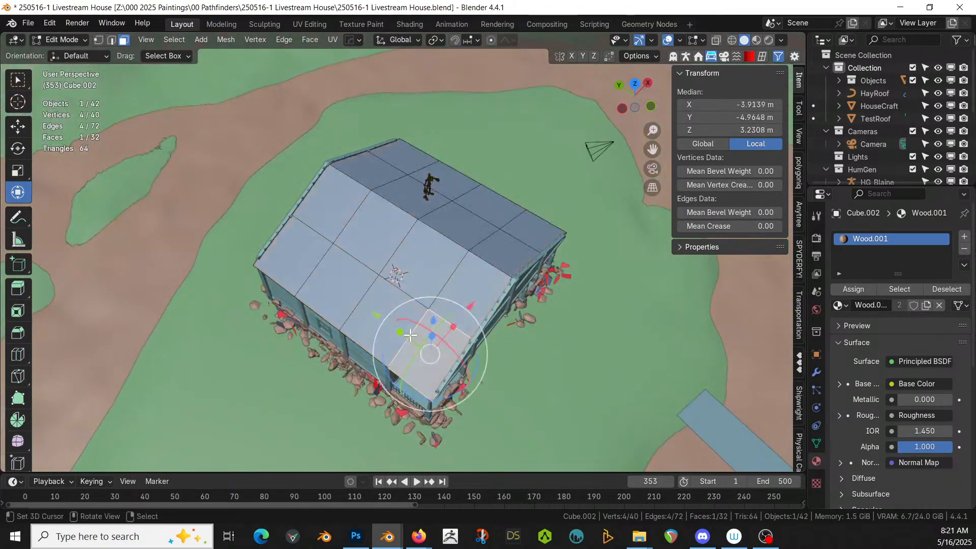
{"action": "key", "text": "ctrl+r"}
{"action": "left_click", "coordinate": [410, 334]}
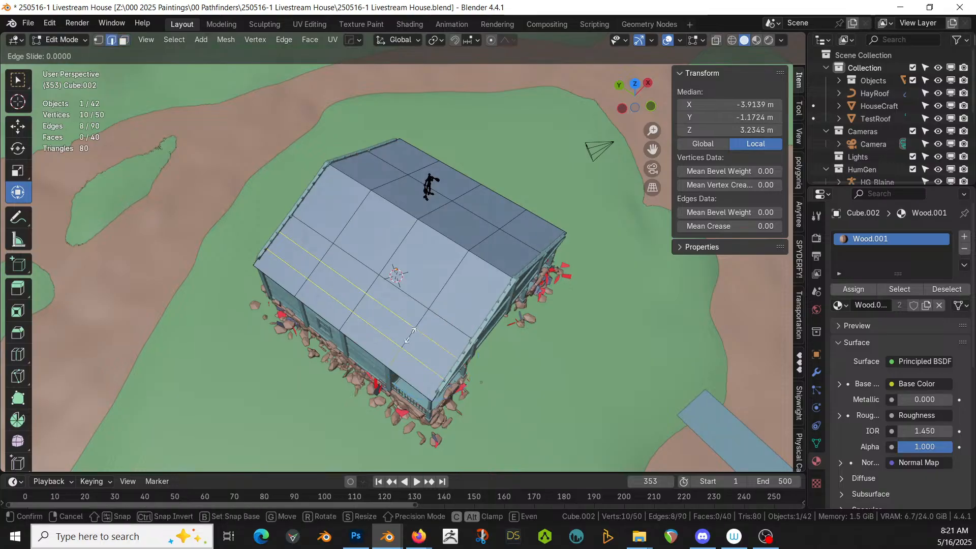
{"action": "right_click", "coordinate": [428, 300]}
{"action": "key", "text": "ctrl+r"}
{"action": "left_click", "coordinate": [452, 285]}
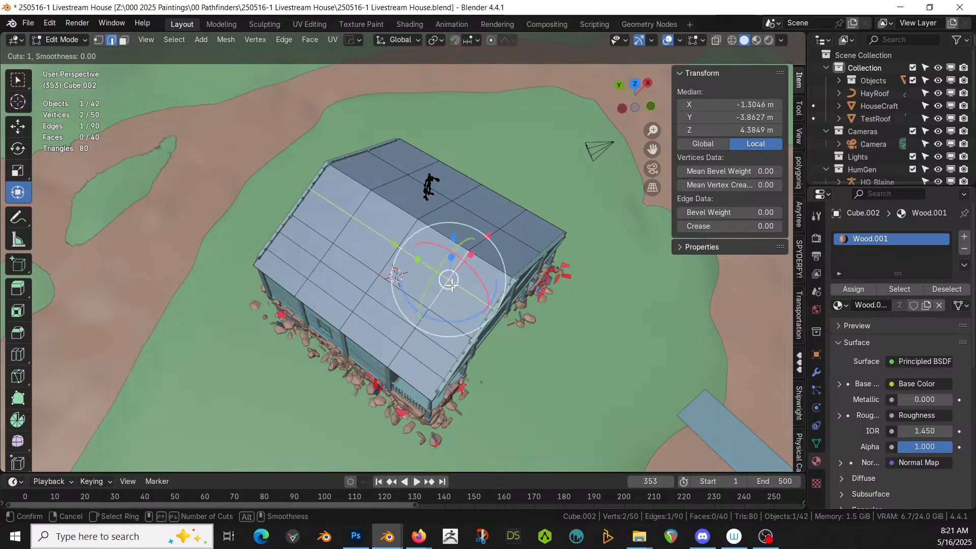
{"action": "right_click", "coordinate": [452, 285]}
- Add two lengthwise loop cuts to each of the two face rows on the opposite roof slope
{"action": "middle_click_drag", "start_coordinate": [453, 285], "coordinate": [442, 286]}
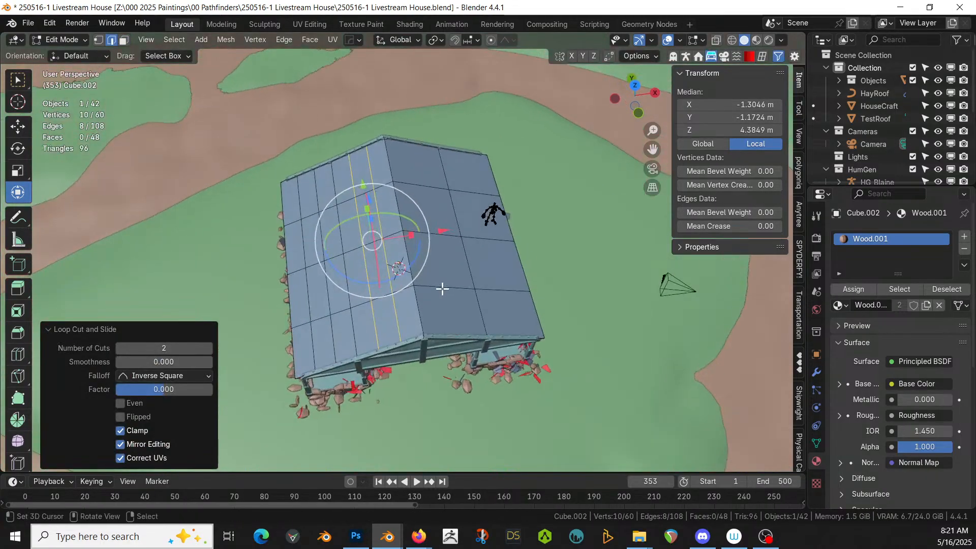
{"action": "left_click", "coordinate": [442, 287]}
{"action": "key", "text": "ctrl+r"}
{"action": "scroll", "coordinate": [442, 287], "scroll_direction": "up", "scroll_amount": 1}
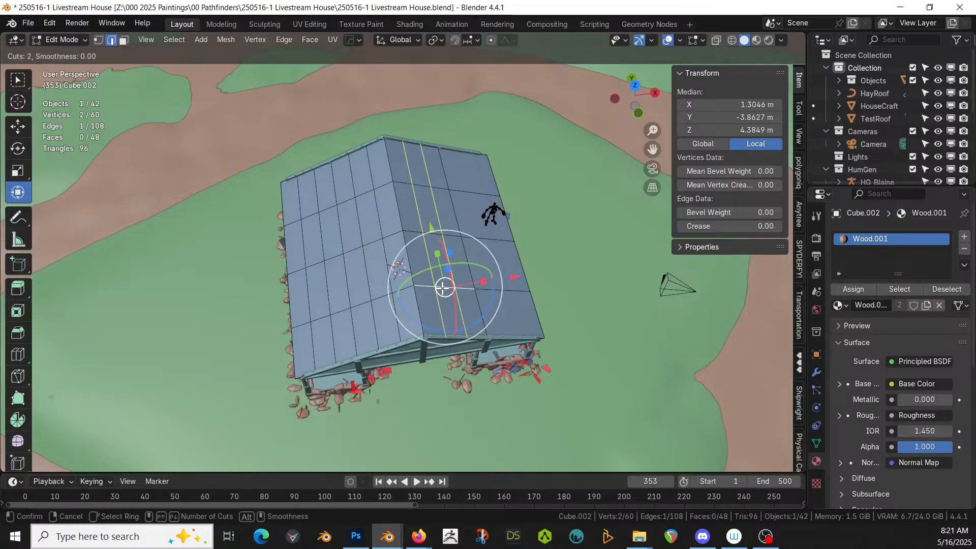
{"action": "left_click", "coordinate": [442, 288]}
{"action": "right_click", "coordinate": [442, 288]}
{"action": "left_click", "coordinate": [502, 288]}
{"action": "key", "text": "ctrl+r"}
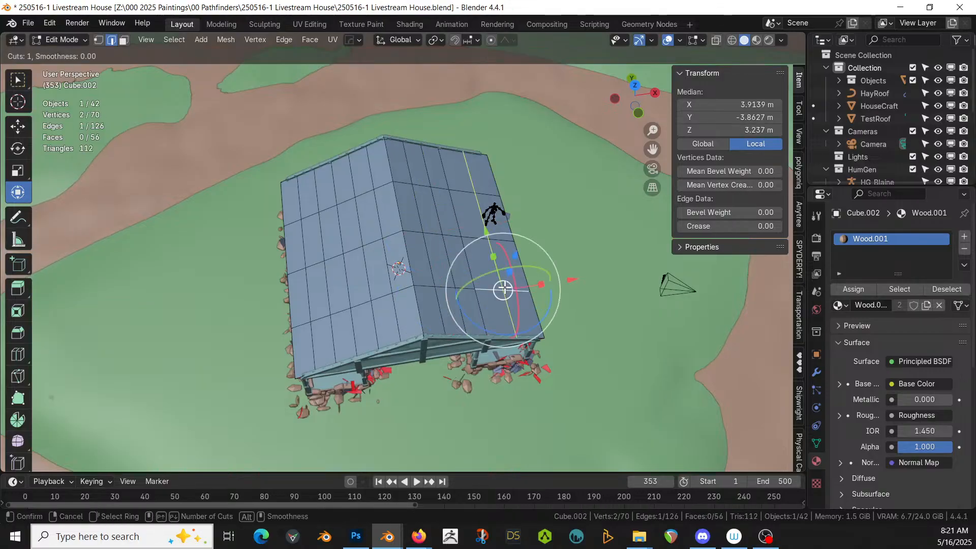
{"action": "scroll", "coordinate": [504, 287], "scroll_direction": "up", "scroll_amount": 1}
{"action": "left_click", "coordinate": [505, 288]}
{"action": "right_click", "coordinate": [504, 288]}
- Select all lengthwise edge loops across both roof slopes, including the ridge and both eave edges
{"action": "right_click", "coordinate": [471, 275], "text": "alt+shift"}
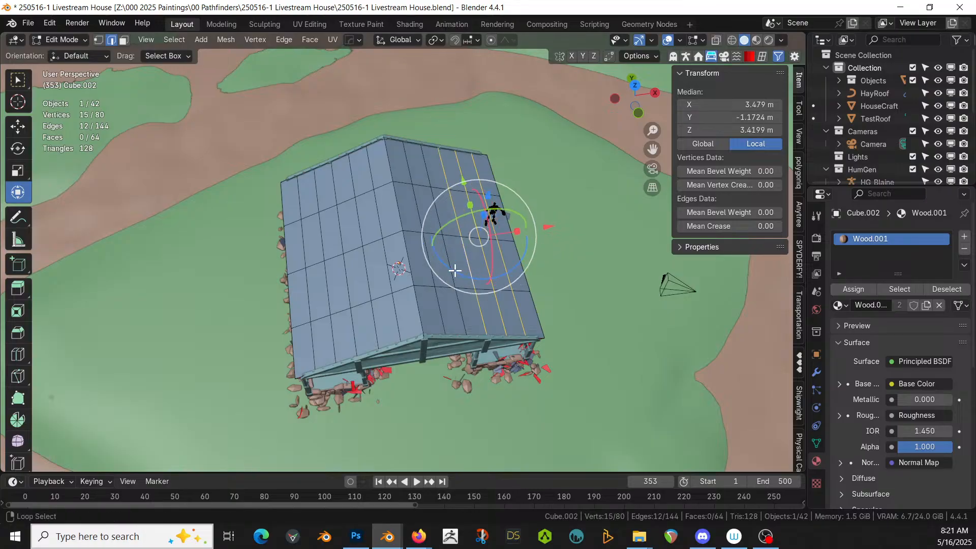
{"action": "left_click", "coordinate": [447, 269], "text": "alt+shift"}
{"action": "left_click", "coordinate": [430, 264], "text": "alt+shift"}
{"action": "left_click", "coordinate": [408, 261], "text": "alt+shift"}
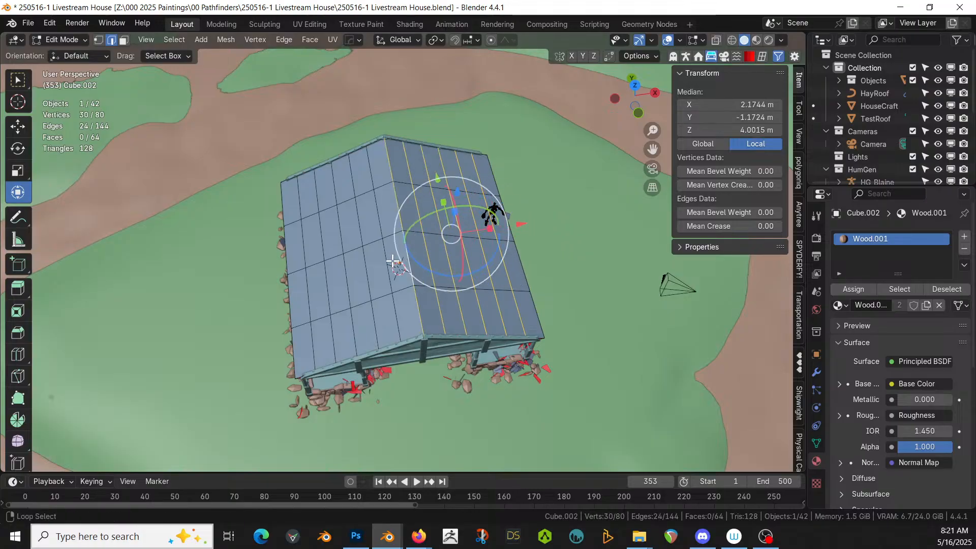
{"action": "left_click", "coordinate": [363, 268], "text": "alt+shift"}
{"action": "left_click", "coordinate": [363, 269], "text": "alt+shift"}
{"action": "left_click", "coordinate": [346, 279], "text": "alt+shift"}
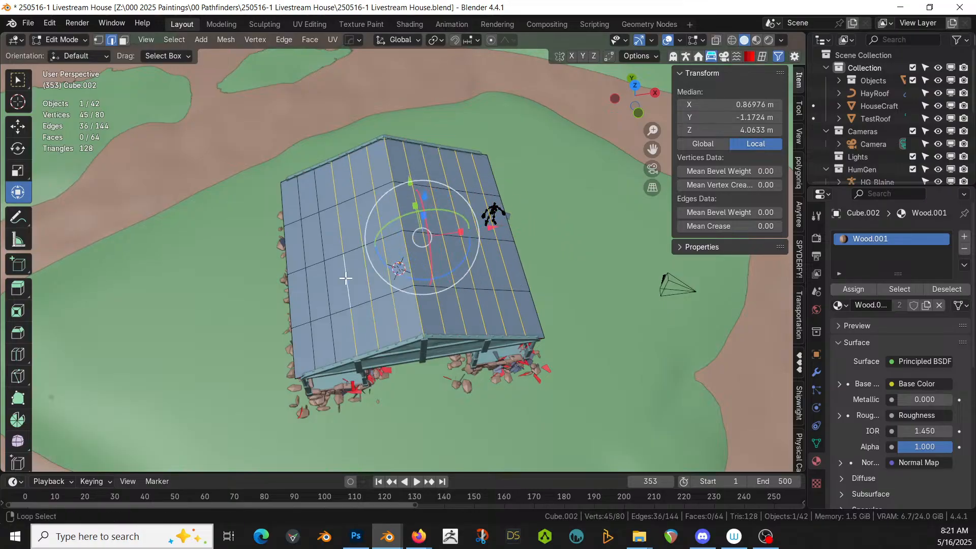
{"action": "left_click", "coordinate": [328, 283], "text": "alt+shift"}
{"action": "left_click", "coordinate": [308, 292], "text": "alt+shift"}
{"action": "left_click", "coordinate": [291, 300], "text": "alt+shift"}
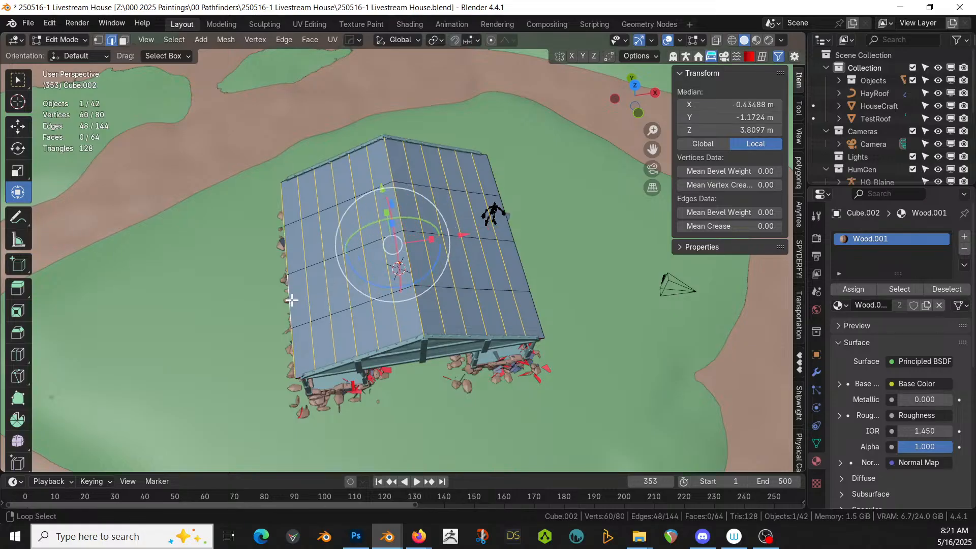
{"action": "left_click", "coordinate": [519, 268], "text": "alt+shift"}
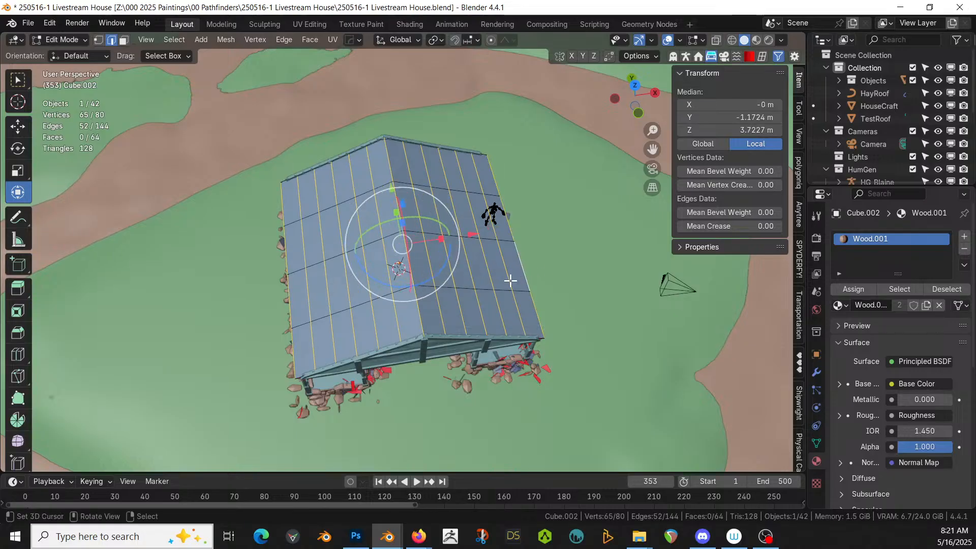
- Extract the selected roof edges into a separate curve object with the HOps Curve/Extract operation
{"action": "key", "text": "q"}
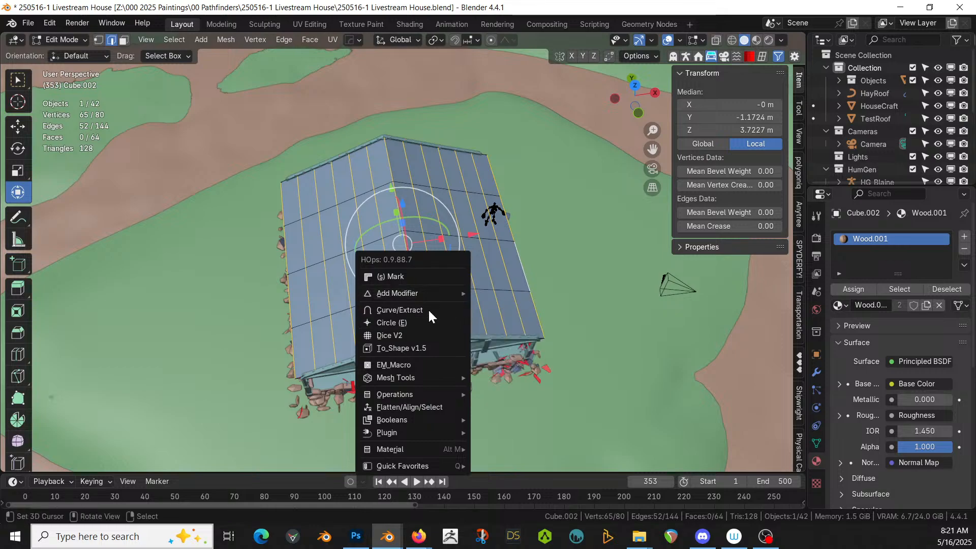
{"action": "left_click", "coordinate": [430, 311]}
{"action": "left_click", "coordinate": [430, 308]}
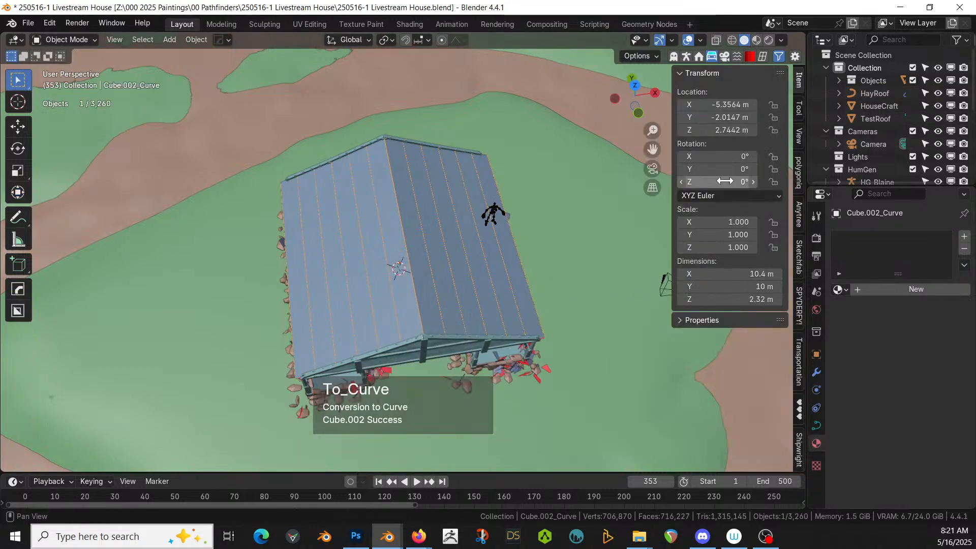
- Copy the modifiers from HayRoof to the extracted lengthwise roof curve
{"action": "scroll", "coordinate": [389, 172], "scroll_direction": "down", "scroll_amount": 2}
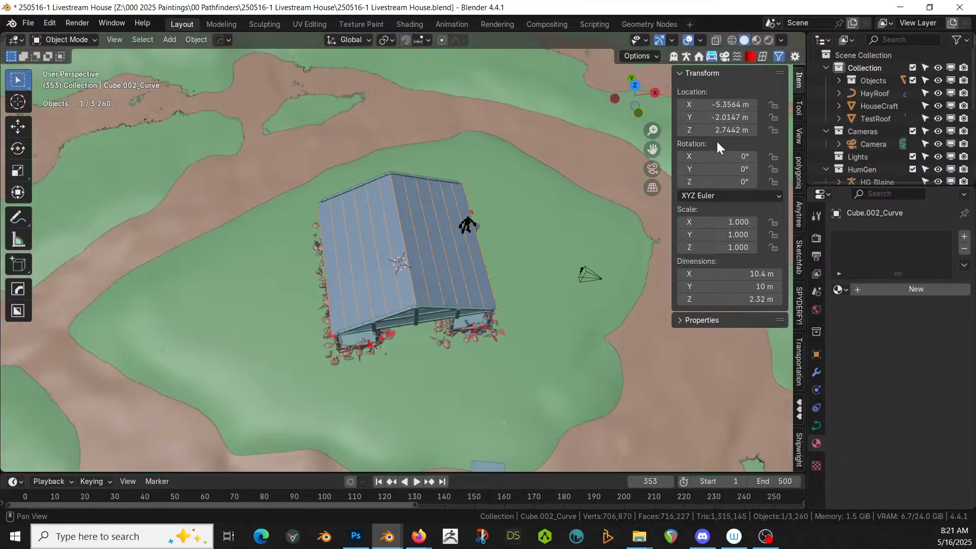
{"action": "left_click", "coordinate": [869, 93]}
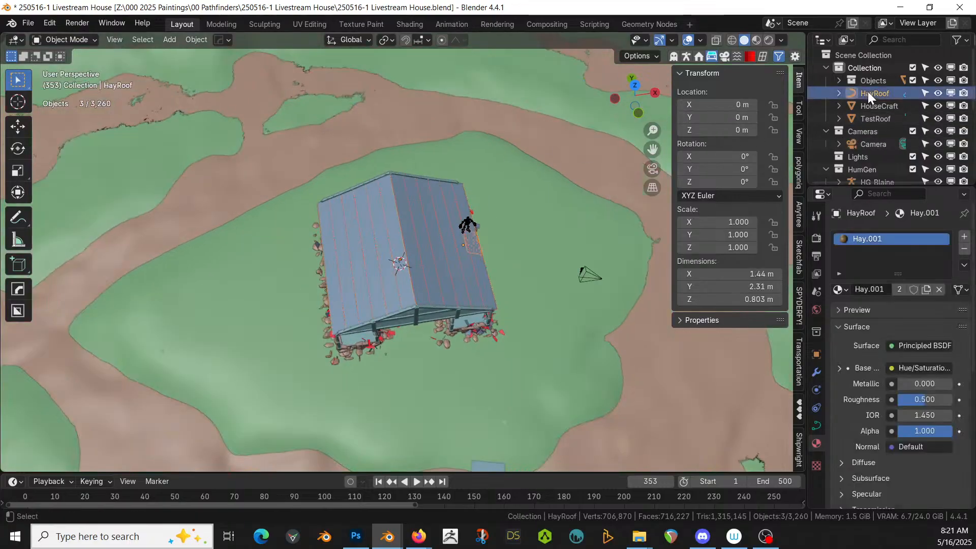
{"action": "key", "text": "ctrl+l"}
{"action": "left_click", "coordinate": [352, 280]}
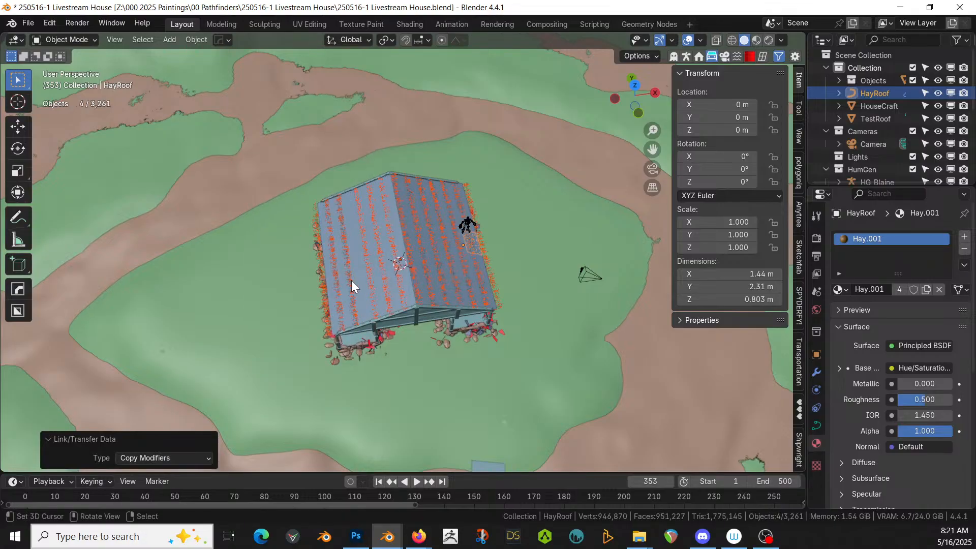
- Examine the hay strips running along the roof up close and delete the extracted curve object
{"action": "scroll", "coordinate": [352, 280], "scroll_direction": "up", "scroll_amount": 6}
{"action": "middle_click_drag", "start_coordinate": [352, 270], "coordinate": [220, 277]}
{"action": "scroll", "coordinate": [298, 214], "scroll_direction": "up", "scroll_amount": 4}
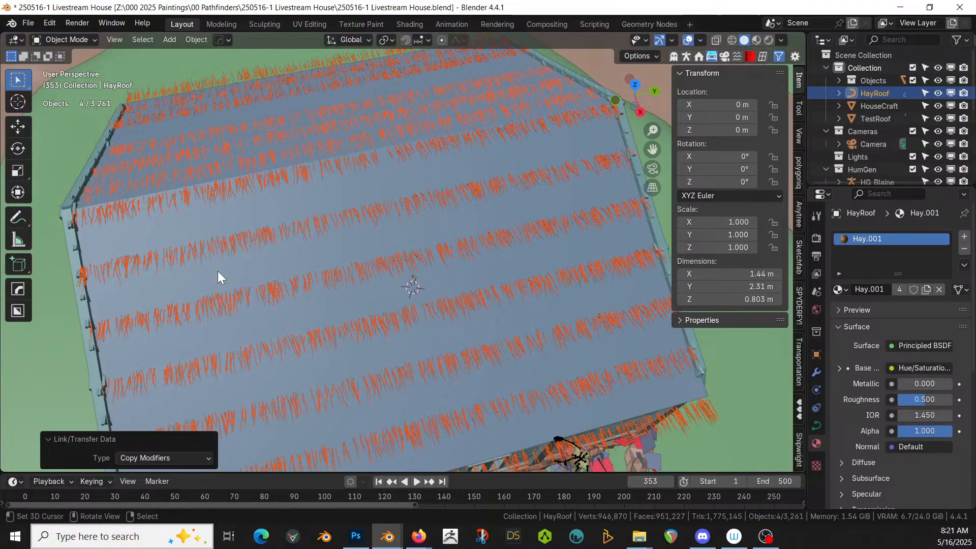
{"action": "middle_click_drag", "start_coordinate": [218, 277], "coordinate": [397, 257]}
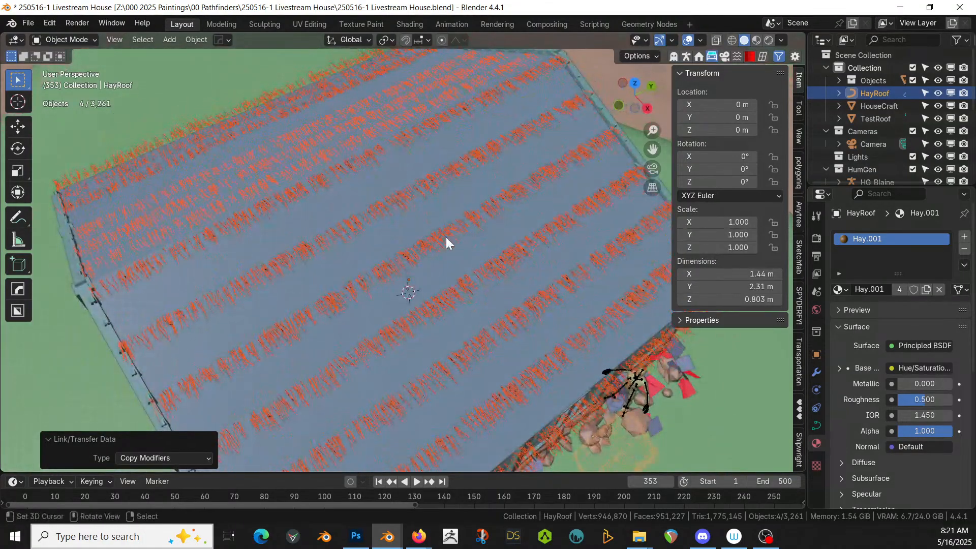
{"action": "left_click", "coordinate": [409, 195]}
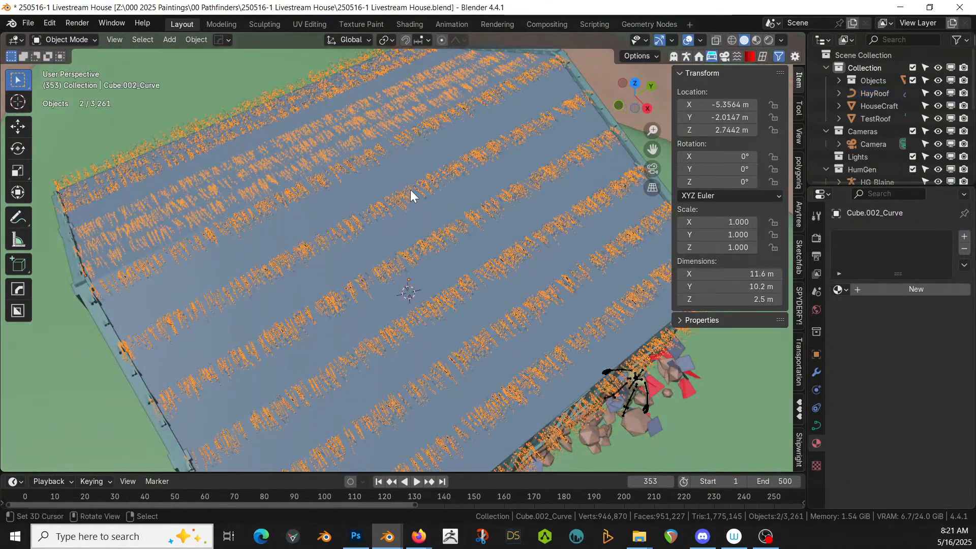
{"action": "key", "text": "Delete"}
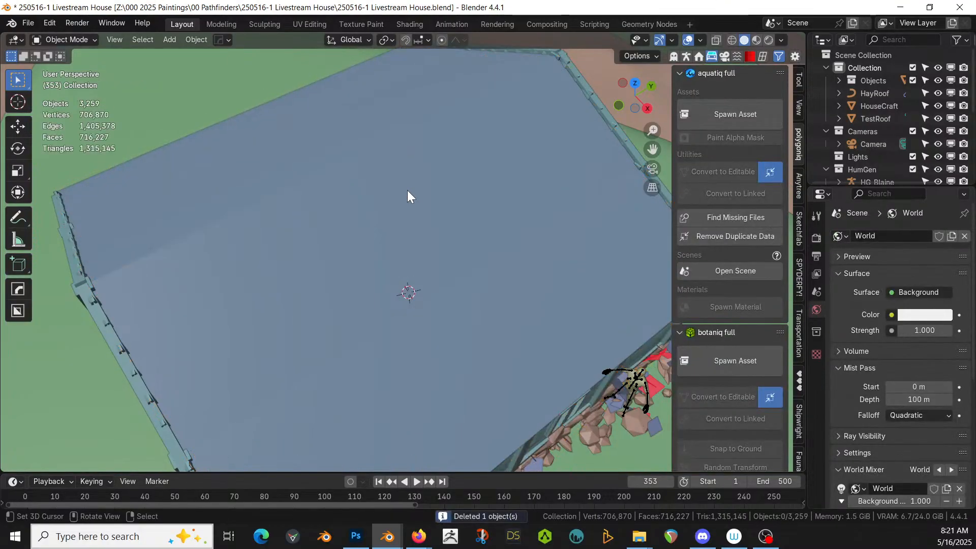
- Subdivide all faces of the house roof mesh in Edit Mode with 2 cuts
{"action": "key", "text": "Tab"}
{"action": "scroll", "coordinate": [401, 196], "scroll_direction": "down", "scroll_amount": 1}
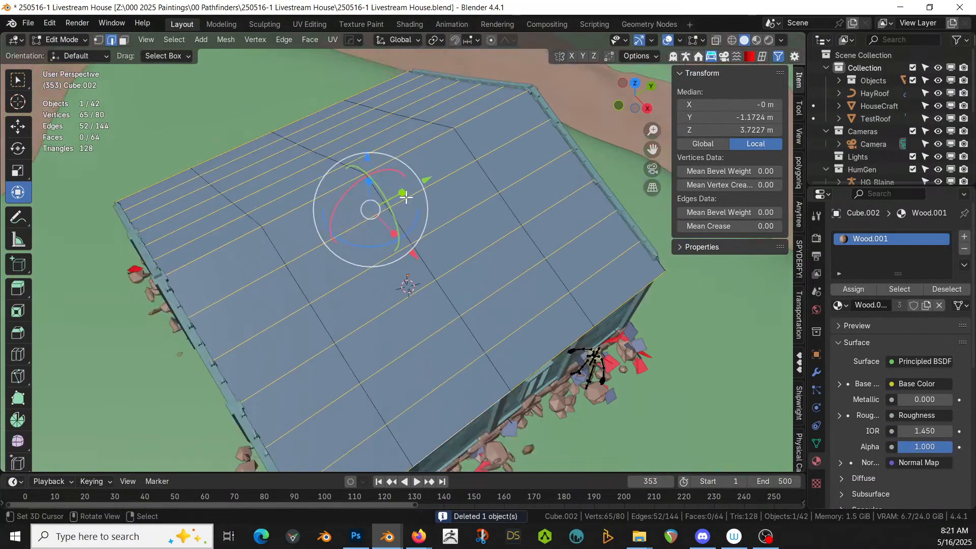
{"action": "middle_click_drag", "start_coordinate": [427, 254], "coordinate": [451, 259]}
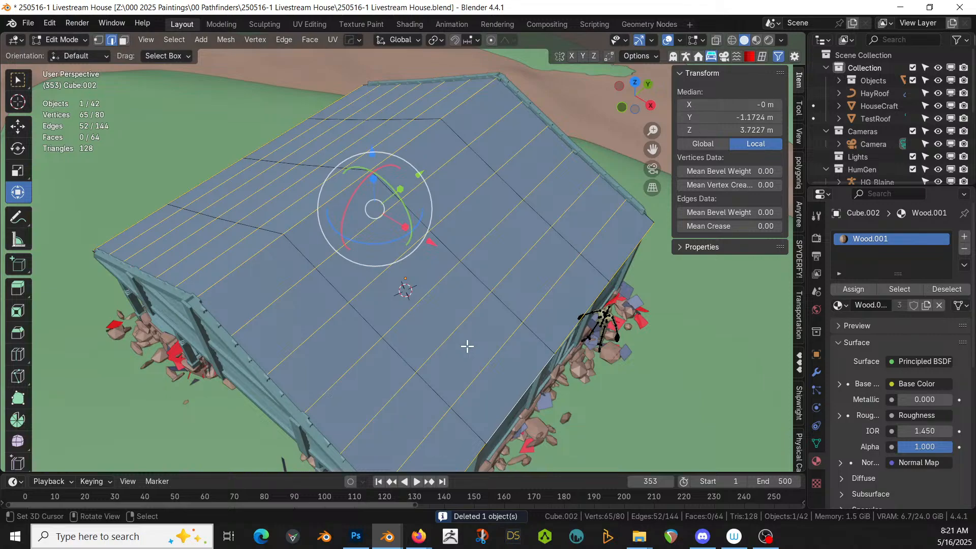
{"action": "key", "text": "a"}
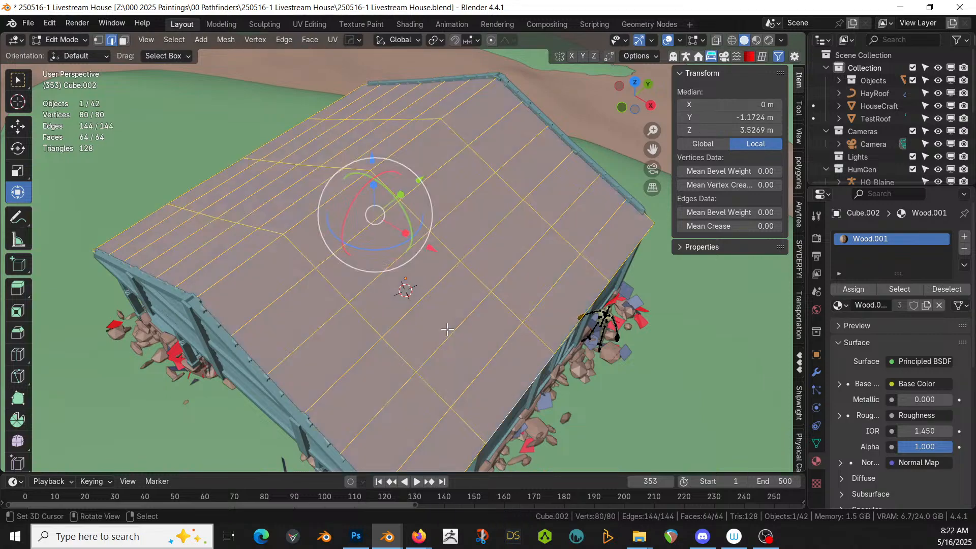
{"action": "right_click", "coordinate": [447, 329]}
{"action": "left_click", "coordinate": [377, 99]}
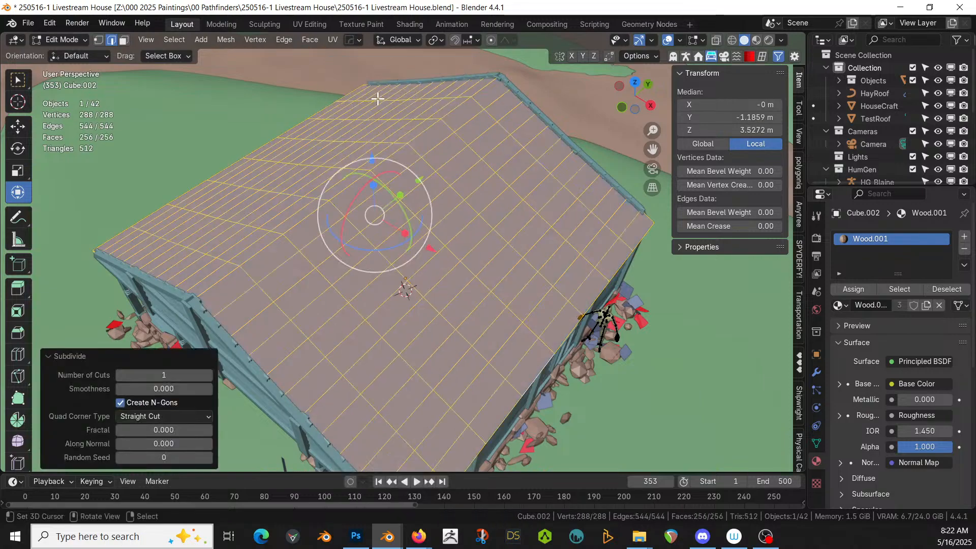
{"action": "left_click", "coordinate": [207, 375]}
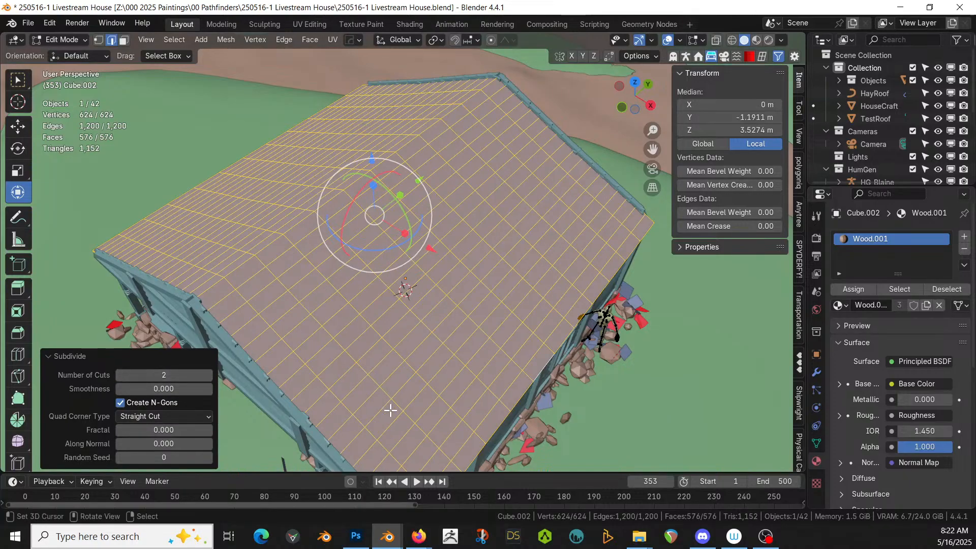
- Dissolve the roof edge loops that cross the ridge from eave to eave, keeping only the edges running along the roof's length
{"action": "right_click", "coordinate": [361, 422]}
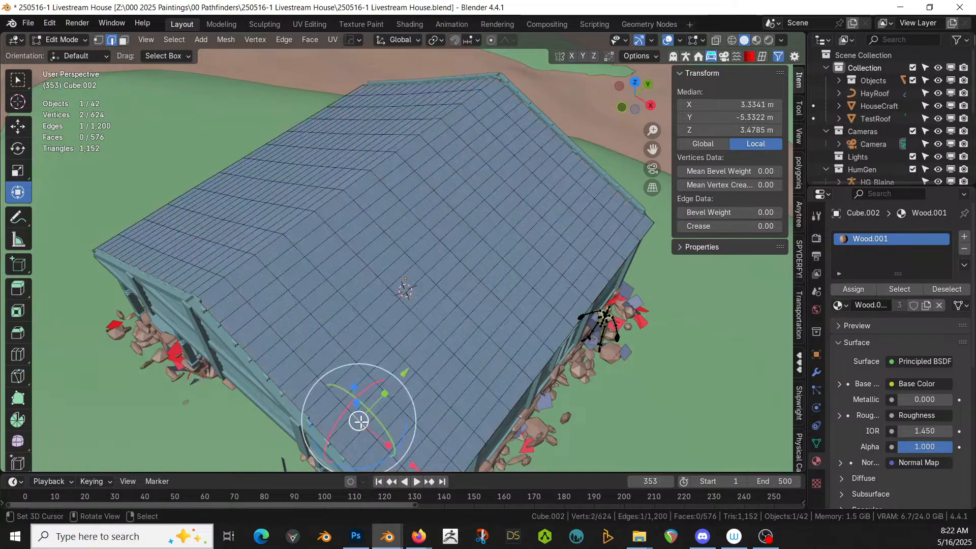
{"action": "key", "text": "alt+a"}
{"action": "right_click", "coordinate": [362, 423], "text": "alt"}
{"action": "right_click", "coordinate": [387, 388], "text": "alt+shift"}
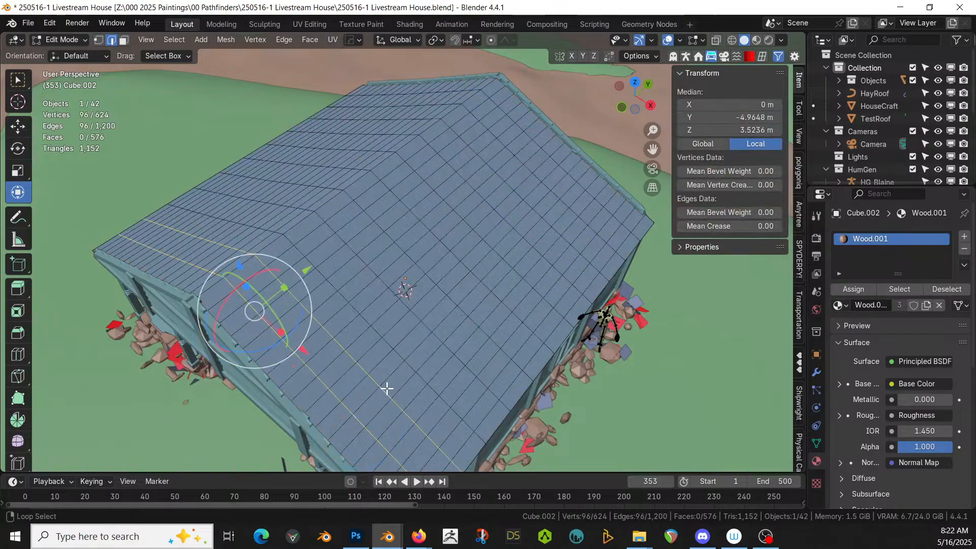
{"action": "right_click", "coordinate": [413, 364], "text": "alt+shift"}
{"action": "right_click", "coordinate": [438, 337], "text": "alt+shift"}
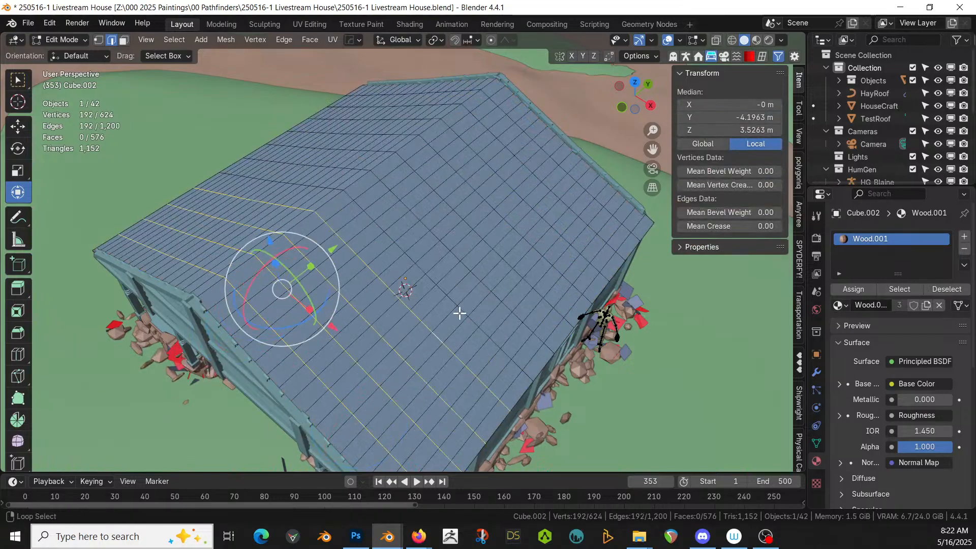
{"action": "right_click", "coordinate": [481, 290], "text": "alt+shift"}
{"action": "right_click", "coordinate": [492, 281], "text": "alt+shift"}
{"action": "right_click", "coordinate": [520, 253], "text": "alt+shift"}
{"action": "right_click", "coordinate": [536, 229], "text": "alt+shift"}
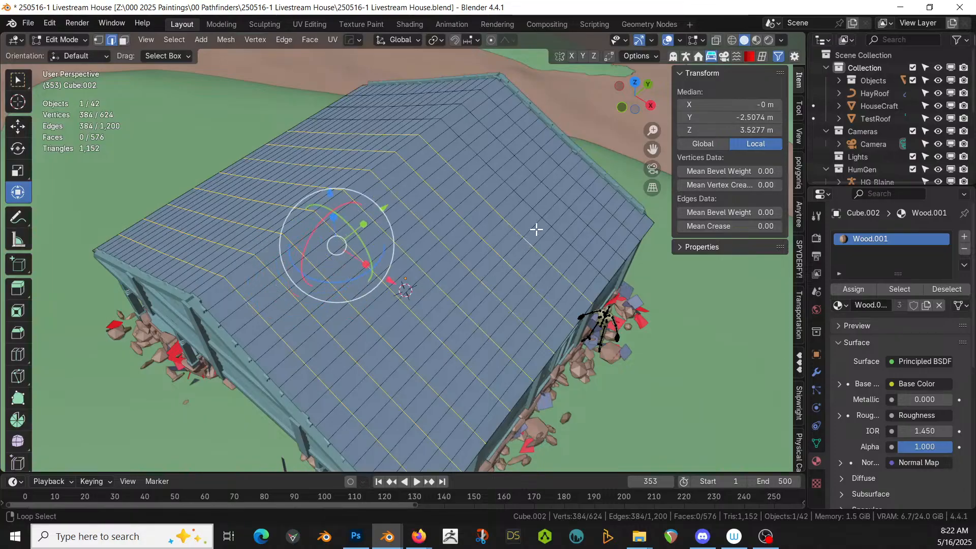
{"action": "right_click", "coordinate": [547, 224], "text": "alt+shift"}
{"action": "right_click", "coordinate": [565, 204], "text": "alt+shift"}
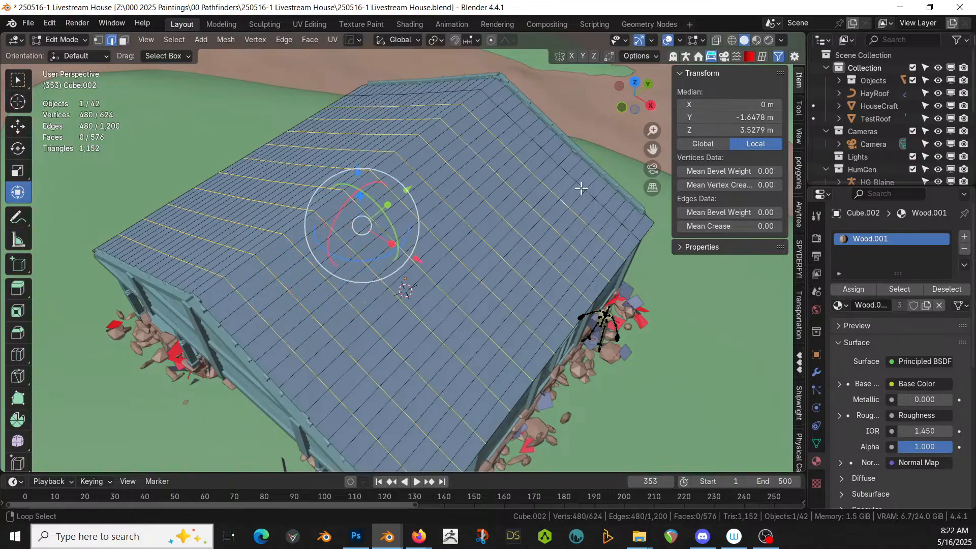
{"action": "key", "text": "ctrl+x"}
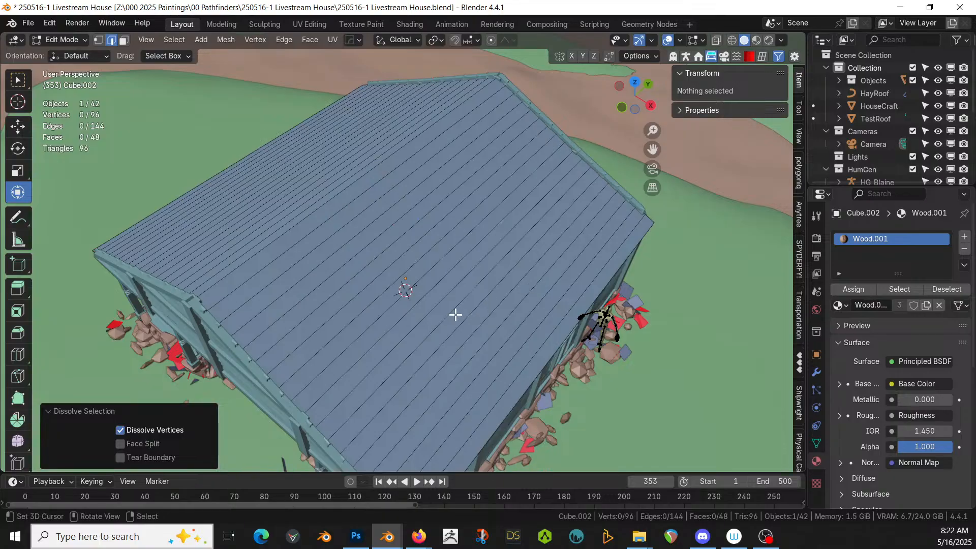
- Isolate the roof mesh in local view and hide its coplanar underside faces
{"action": "key", "text": "a"}
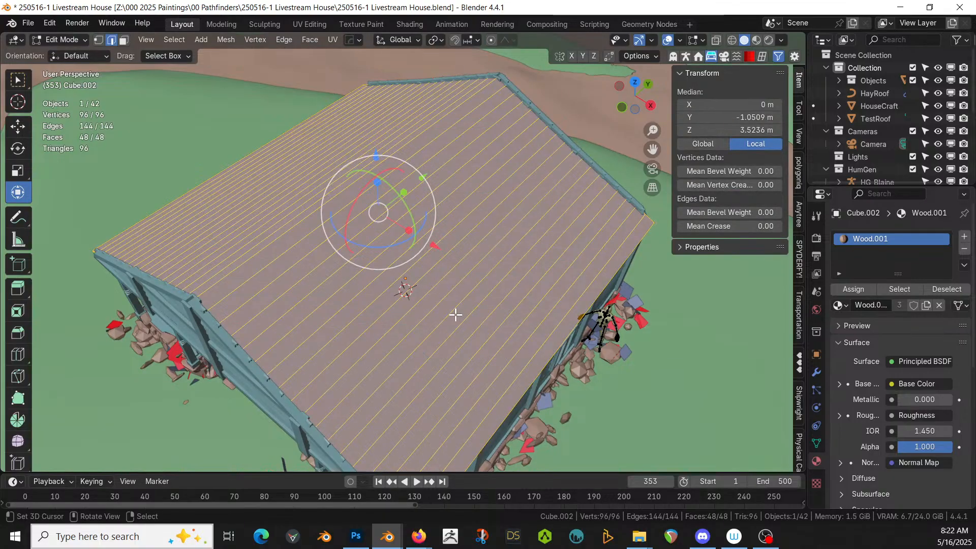
{"action": "key", "text": "KP_Divide"}
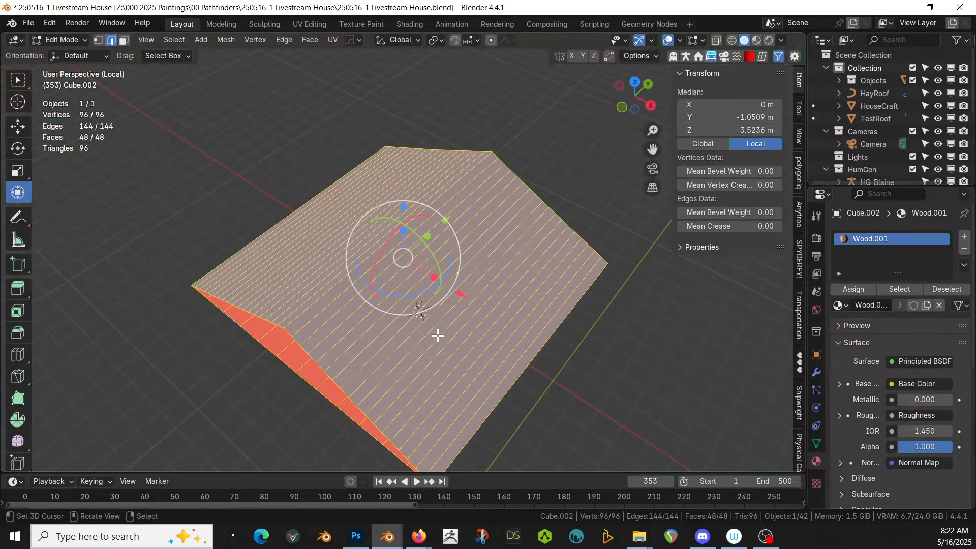
{"action": "middle_click_drag", "start_coordinate": [436, 333], "coordinate": [446, 300]}
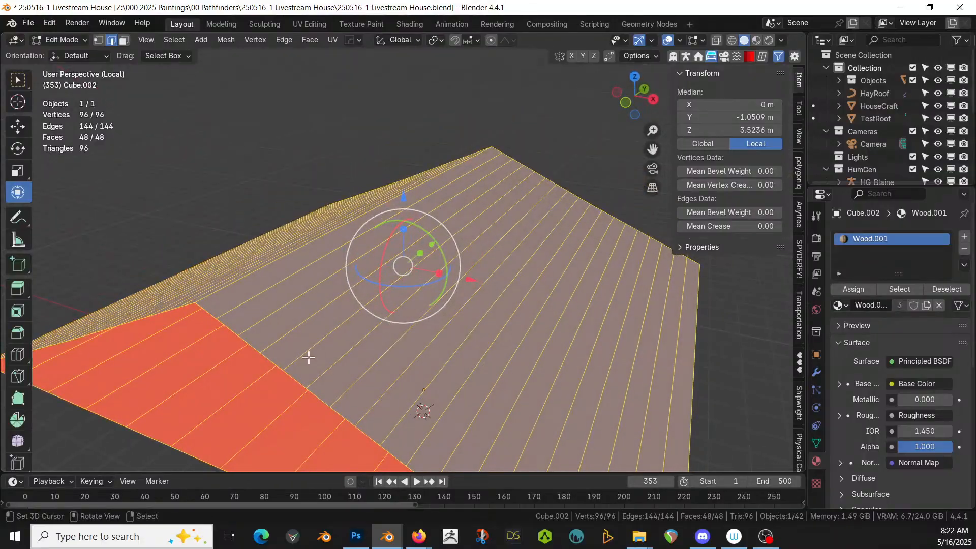
{"action": "scroll", "coordinate": [308, 357], "scroll_direction": "down", "scroll_amount": 2}
{"action": "middle_click_drag", "start_coordinate": [402, 374], "coordinate": [427, 318]}
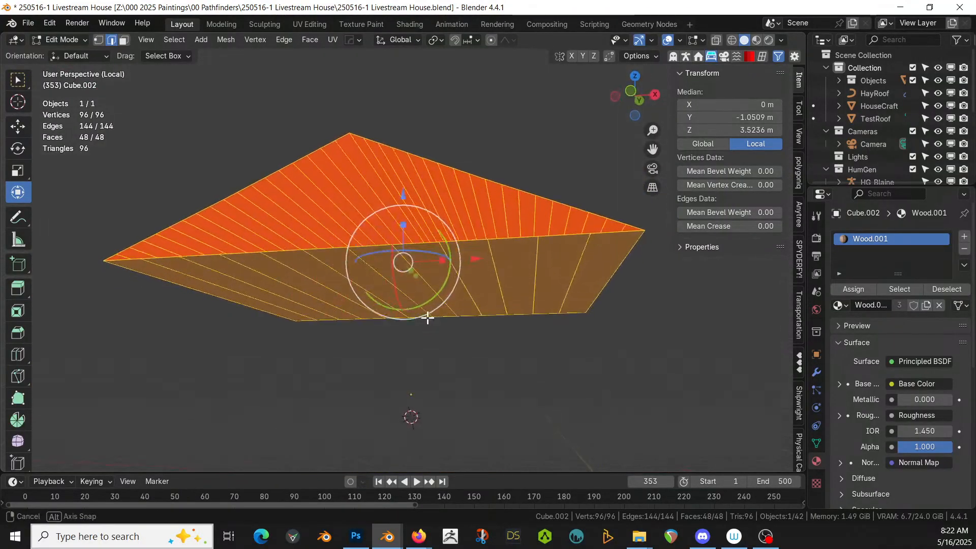
{"action": "key", "text": "3"}
{"action": "left_click", "coordinate": [405, 268]}
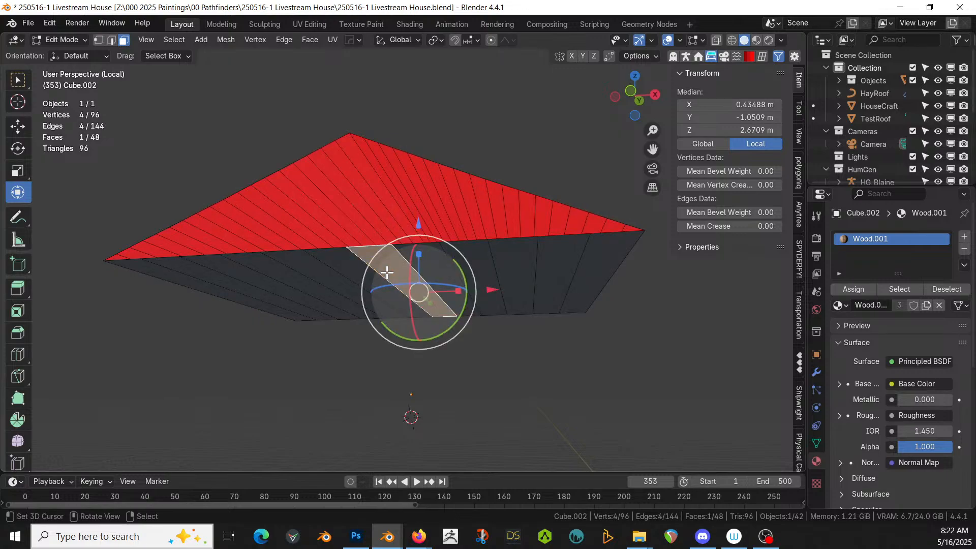
{"action": "key", "text": "shift+g"}
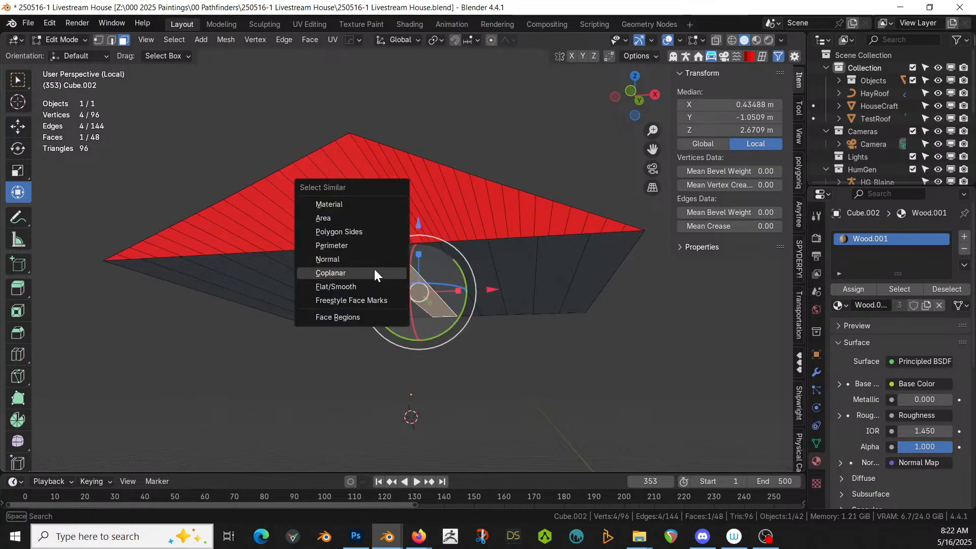
{"action": "left_click", "coordinate": [375, 272]}
{"action": "key", "text": "h"}
{"action": "middle_click_drag", "start_coordinate": [406, 266], "coordinate": [473, 325]}
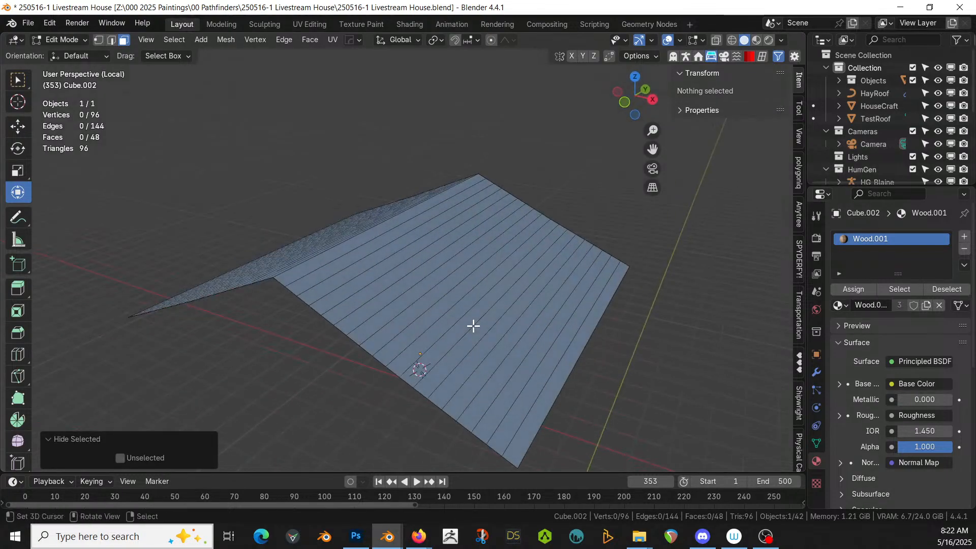
- Select only the lengthwise edges of the visible roof slopes and extract them as a curve with HOps Curve/Extract
{"action": "key", "text": "a"}
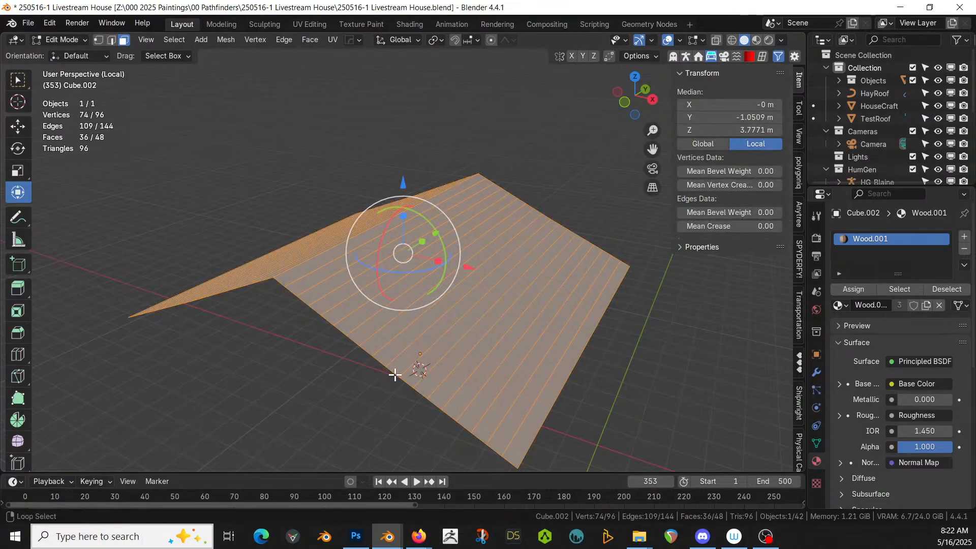
{"action": "key", "text": "2"}
{"action": "left_click", "coordinate": [394, 368], "text": "ctrl+alt"}
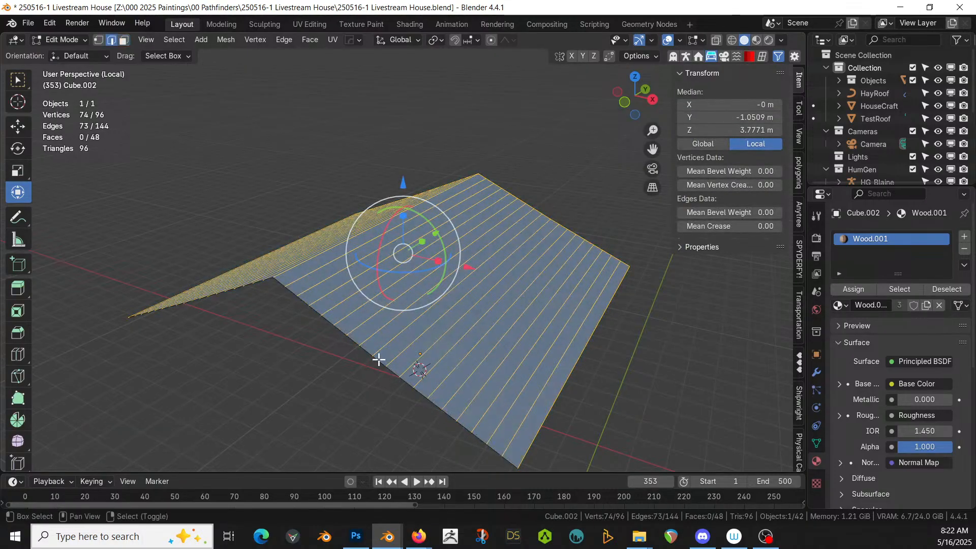
{"action": "middle_click_drag", "start_coordinate": [261, 283], "coordinate": [641, 369]}
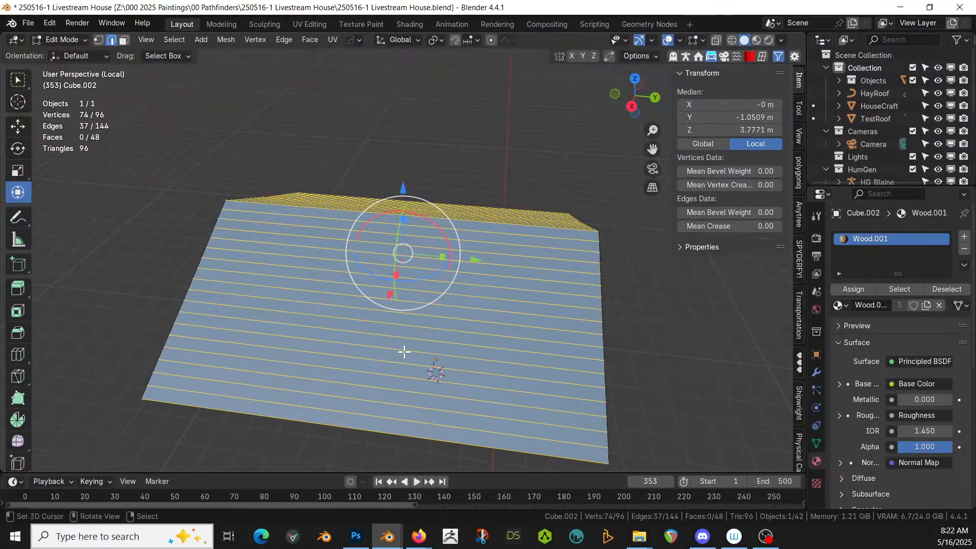
{"action": "middle_click_drag", "start_coordinate": [403, 349], "coordinate": [488, 353]}
{"action": "key", "text": "q"}
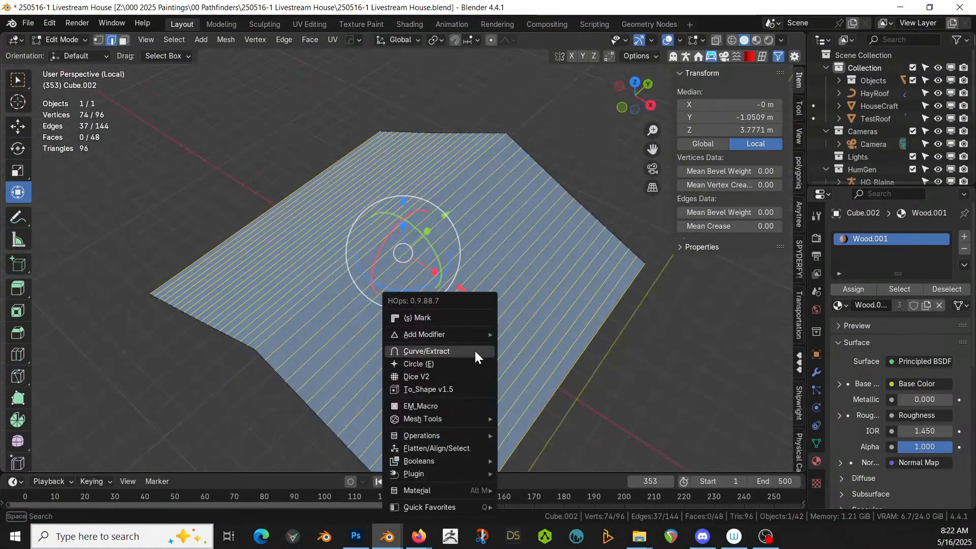
{"action": "left_click", "coordinate": [474, 351]}
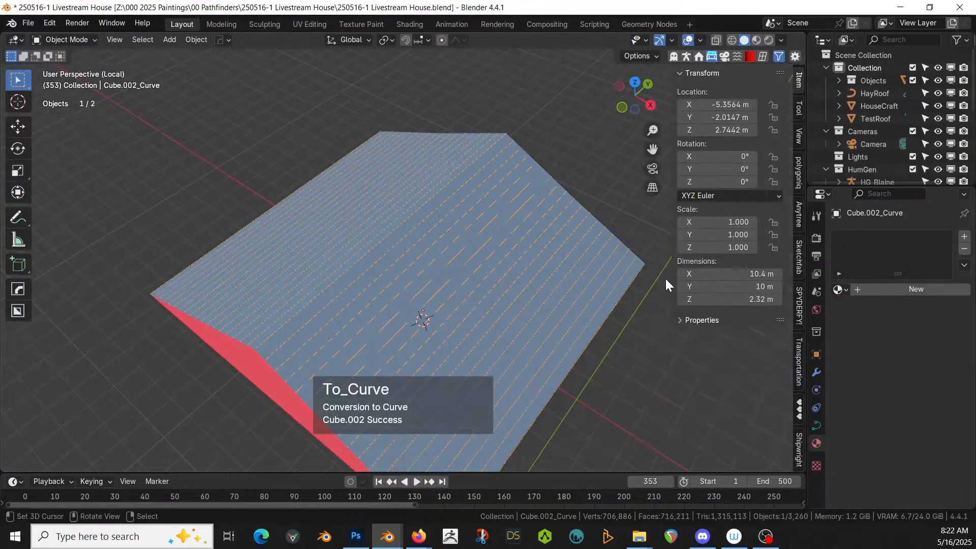
- Copy the HayRoof modifiers to the newly extracted roof curve
{"action": "left_click", "coordinate": [870, 95]}
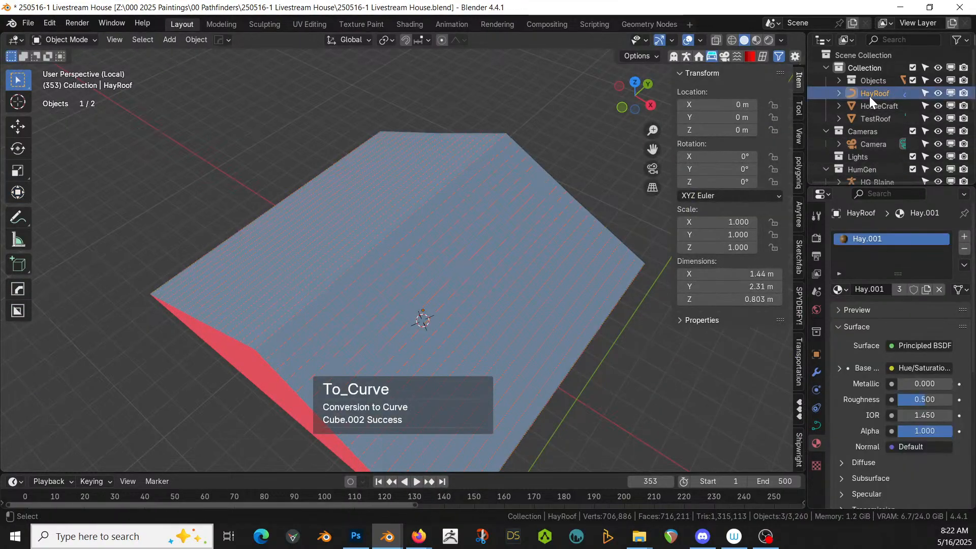
{"action": "key", "text": "ctrl+l"}
{"action": "left_click", "coordinate": [130, 422]}
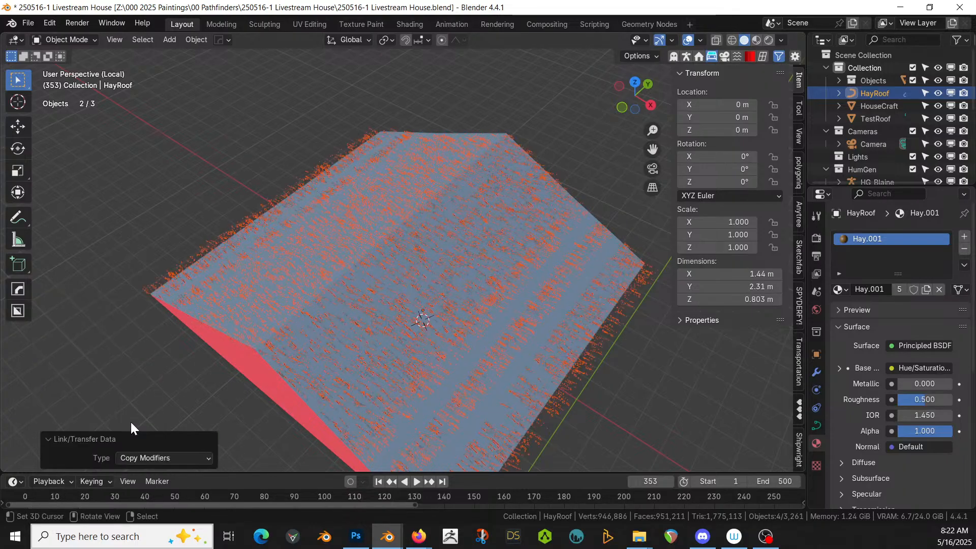
{"action": "middle_click_drag", "start_coordinate": [207, 354], "coordinate": [270, 287]}
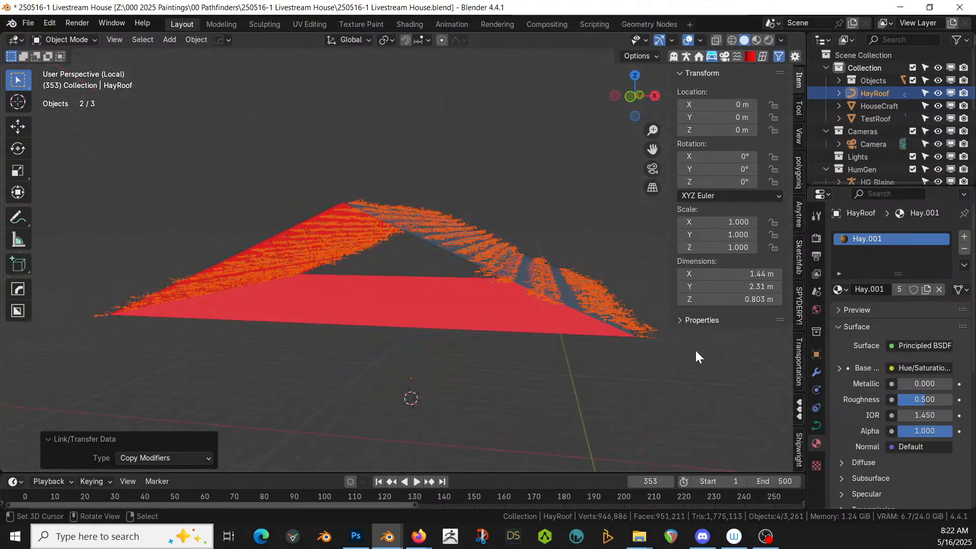
- Leave local view and set the hay's Max Length to 1.510 in the extracted curve's HayRoof modifier
{"action": "left_click", "coordinate": [550, 268]}
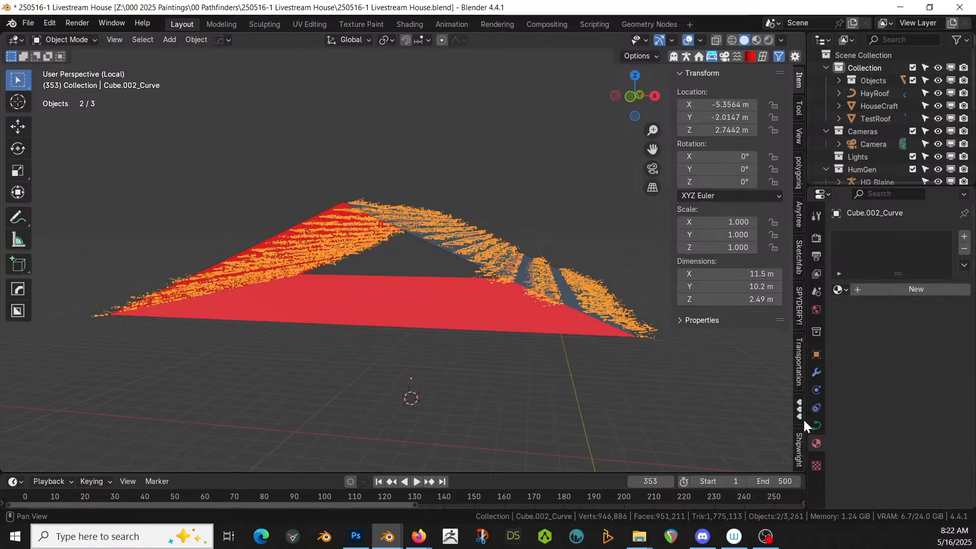
{"action": "left_click", "coordinate": [816, 426]}
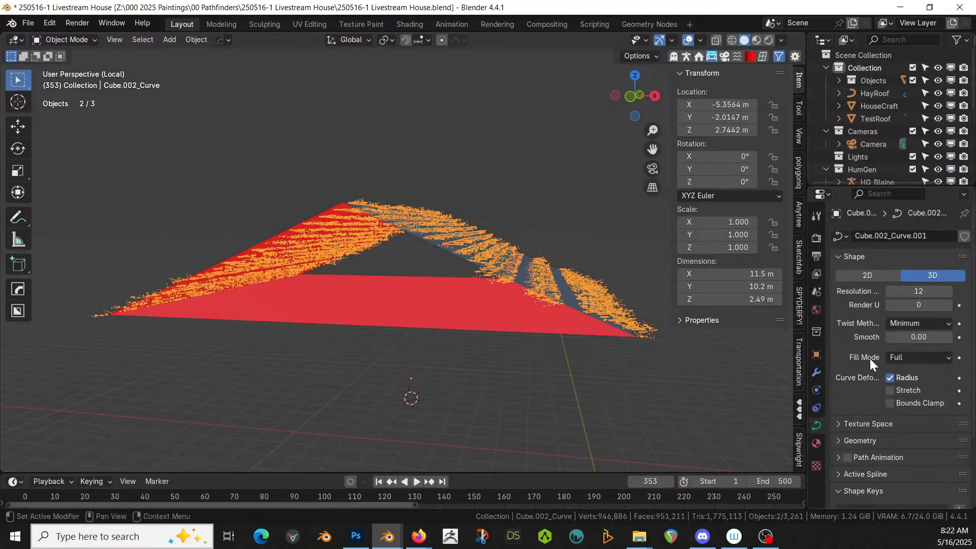
{"action": "left_click", "coordinate": [816, 372]}
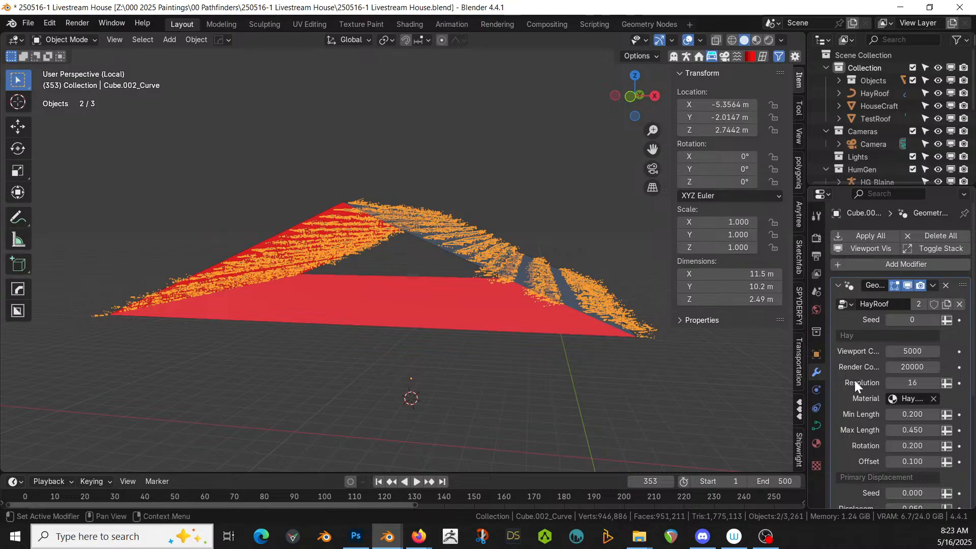
{"action": "scroll", "coordinate": [647, 332], "scroll_direction": "up", "scroll_amount": 6}
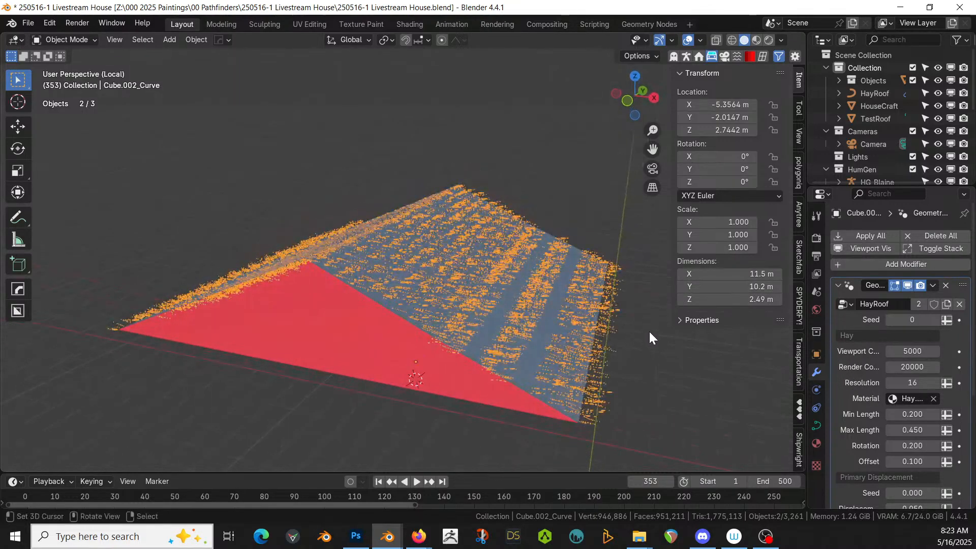
{"action": "scroll", "coordinate": [639, 332], "scroll_direction": "down", "scroll_amount": 2}
{"action": "key", "text": "KP_Divide"}
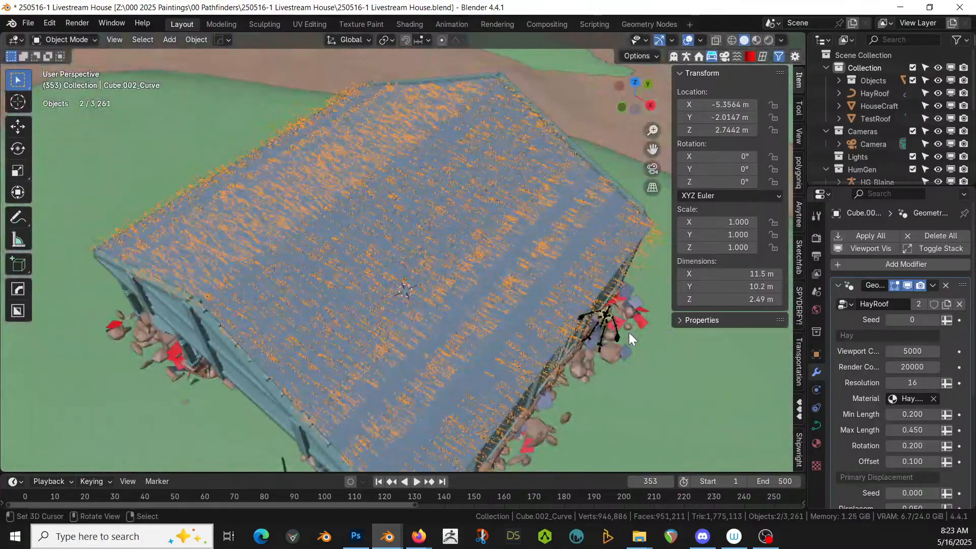
{"action": "left_click_drag", "start_coordinate": [916, 431], "coordinate": [963, 431]}
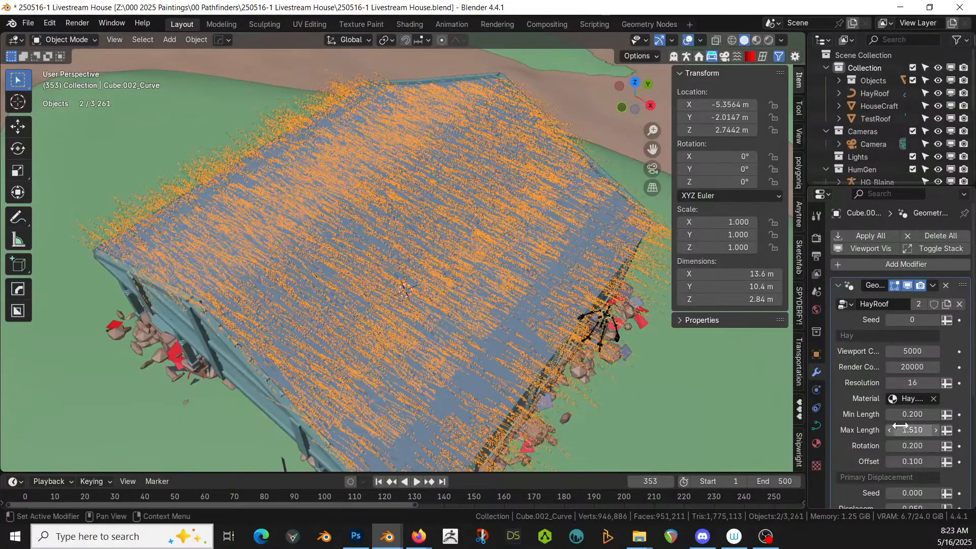
- Try a Rotation of -0.020 for the roof hay and restore the value to 0.2
{"action": "middle_click_drag", "start_coordinate": [502, 309], "coordinate": [529, 238]}
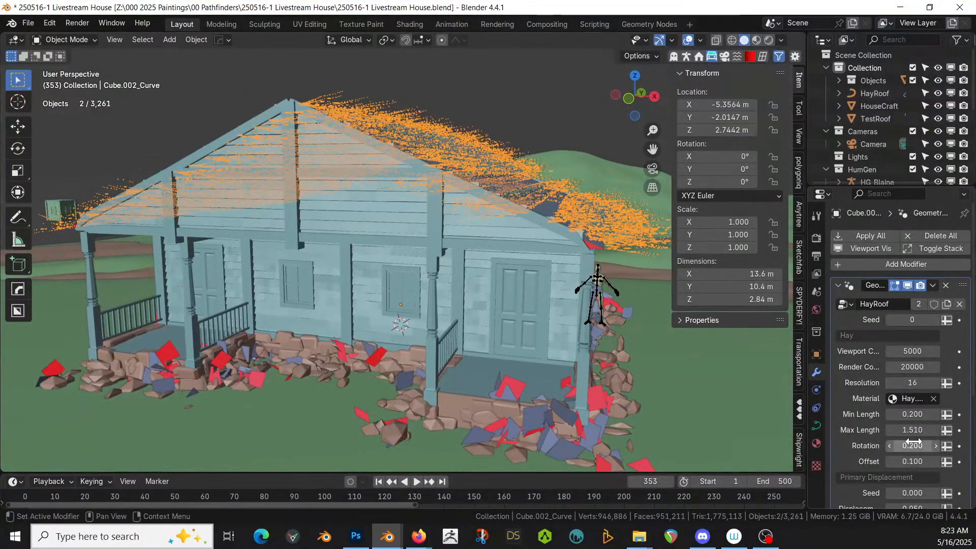
{"action": "mouse_move", "coordinate": [913, 445]}
{"action": "left_mouse_down"}
{"action": "mouse_move", "coordinate": [940, 445]}
{"action": "mouse_move", "coordinate": [906, 446]}
{"action": "left_mouse_up"}
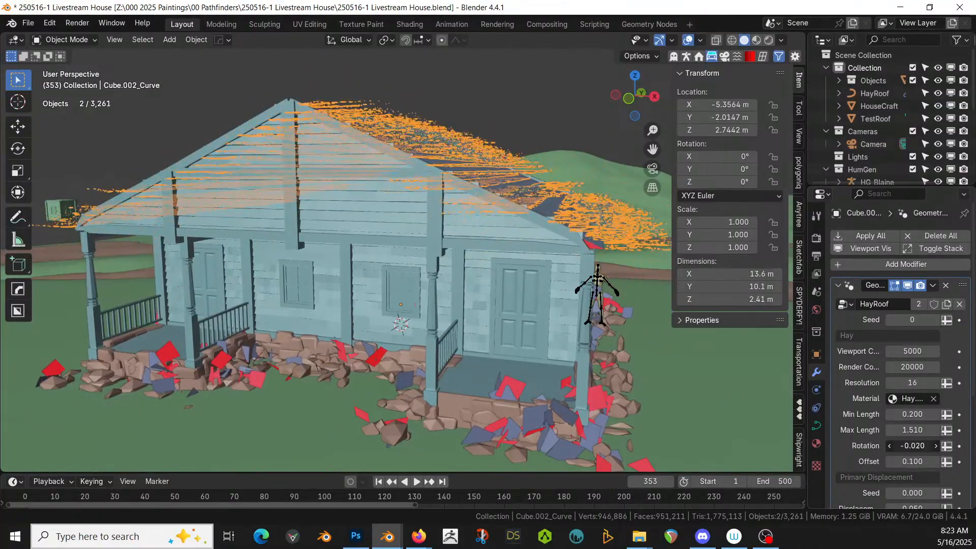
{"action": "middle_click_drag", "start_coordinate": [575, 232], "coordinate": [549, 224]}
{"action": "scroll", "coordinate": [915, 387], "scroll_direction": "down", "scroll_amount": 5}
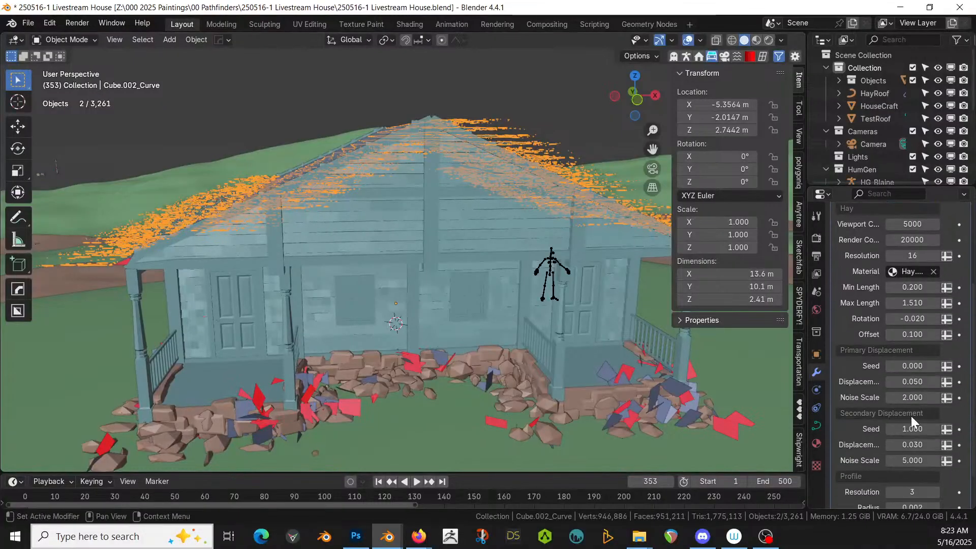
{"action": "scroll", "coordinate": [910, 416], "scroll_direction": "down", "scroll_amount": 2}
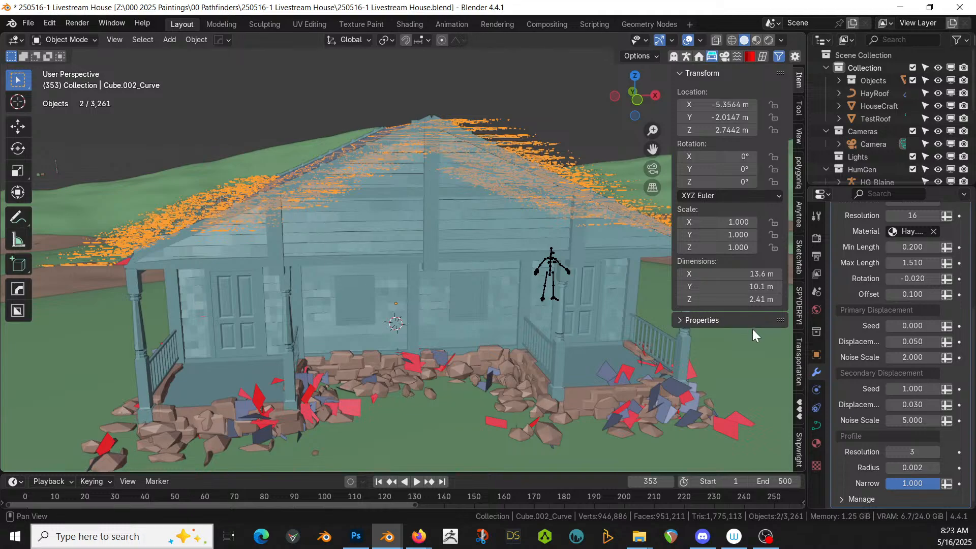
{"action": "scroll", "coordinate": [891, 337], "scroll_direction": "up", "scroll_amount": 1}
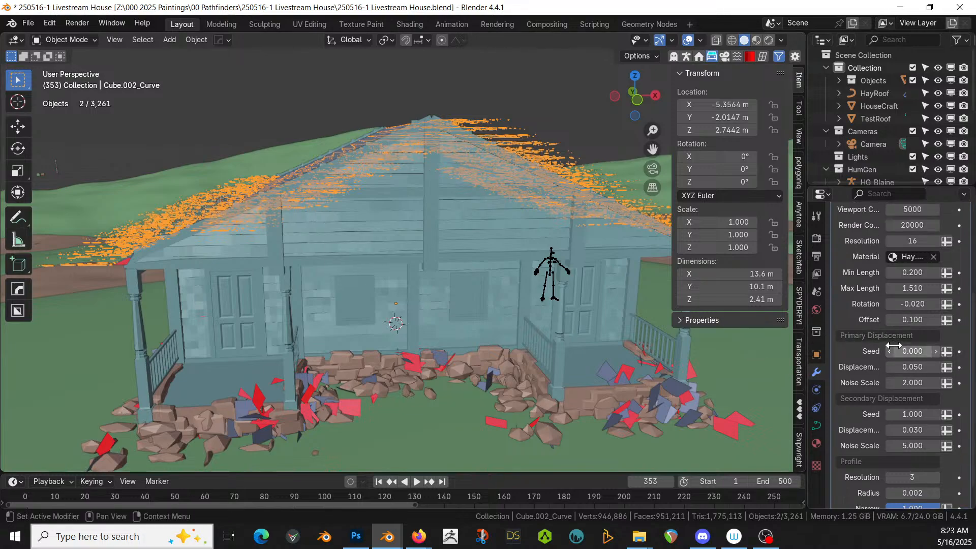
{"action": "scroll", "coordinate": [894, 345], "scroll_direction": "up", "scroll_amount": 2}
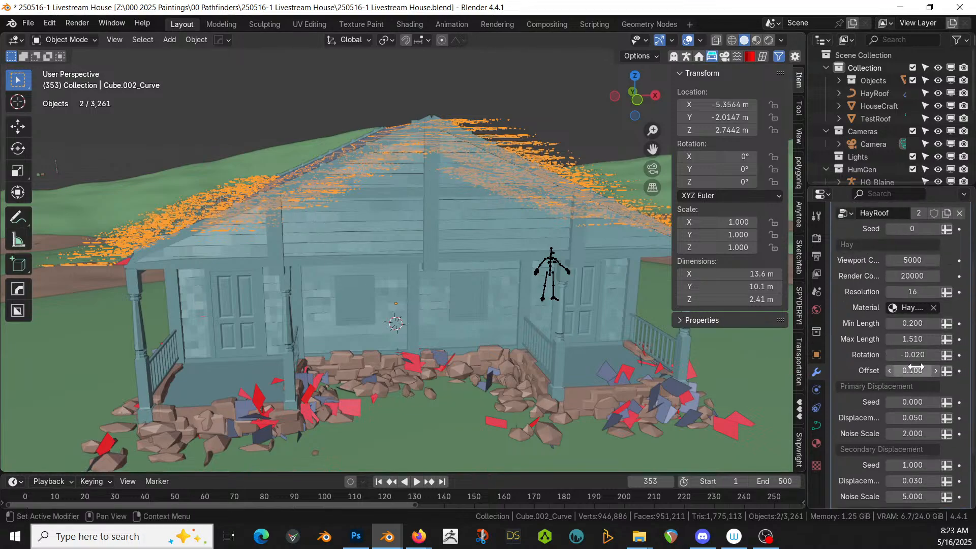
{"action": "left_click", "coordinate": [913, 355]}
{"action": "type", "text": "0.2"}
{"action": "key", "text": "Return"}
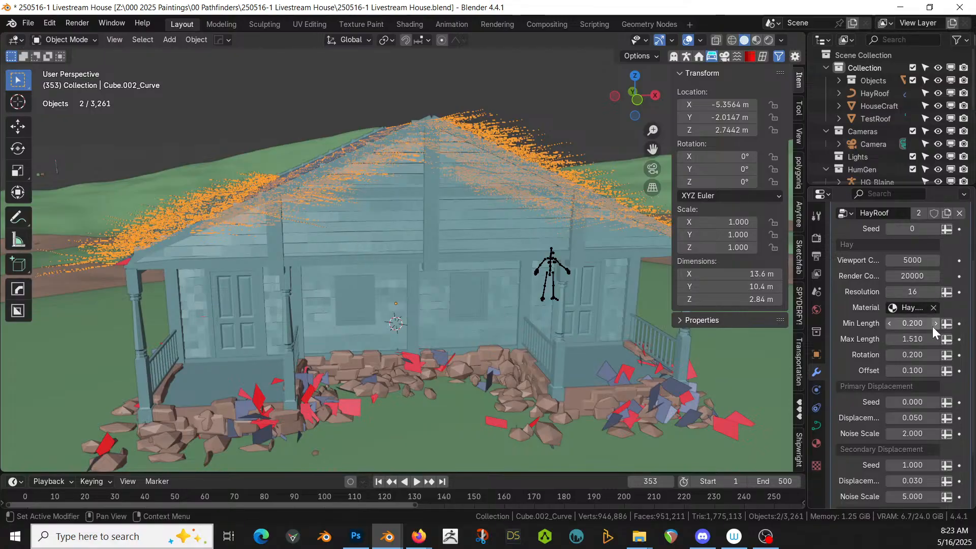
- Set the Mean Tilt of all control points of the roof hay curve to 17.2°
{"action": "middle_click_drag", "start_coordinate": [572, 269], "coordinate": [524, 310]}
{"action": "key", "text": "Tab"}
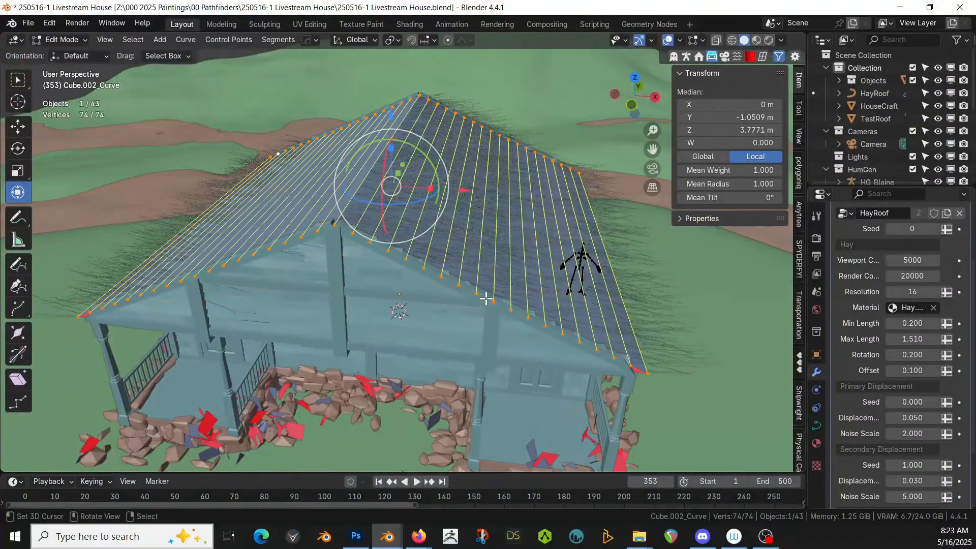
{"action": "scroll", "coordinate": [880, 257], "scroll_direction": "up", "scroll_amount": 5}
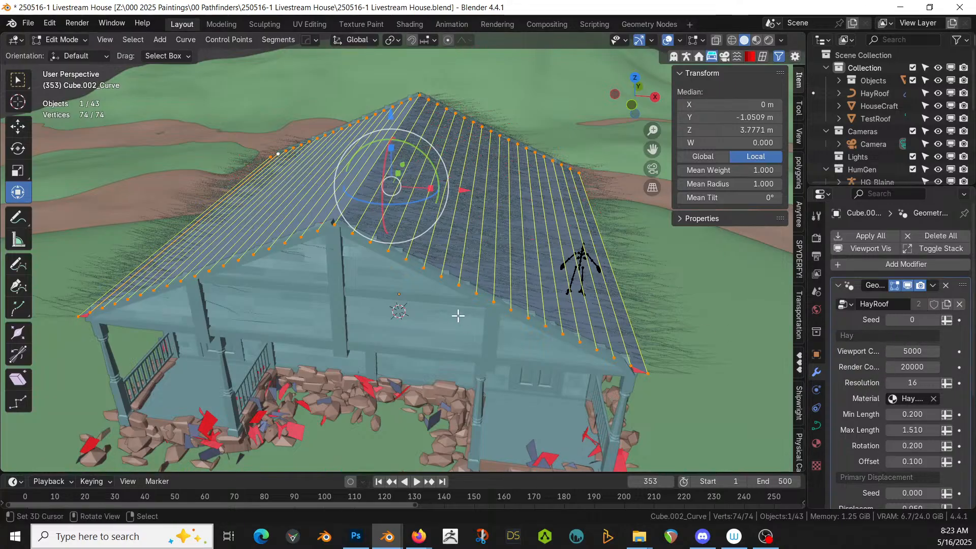
{"action": "middle_click_drag", "start_coordinate": [459, 317], "coordinate": [462, 290]}
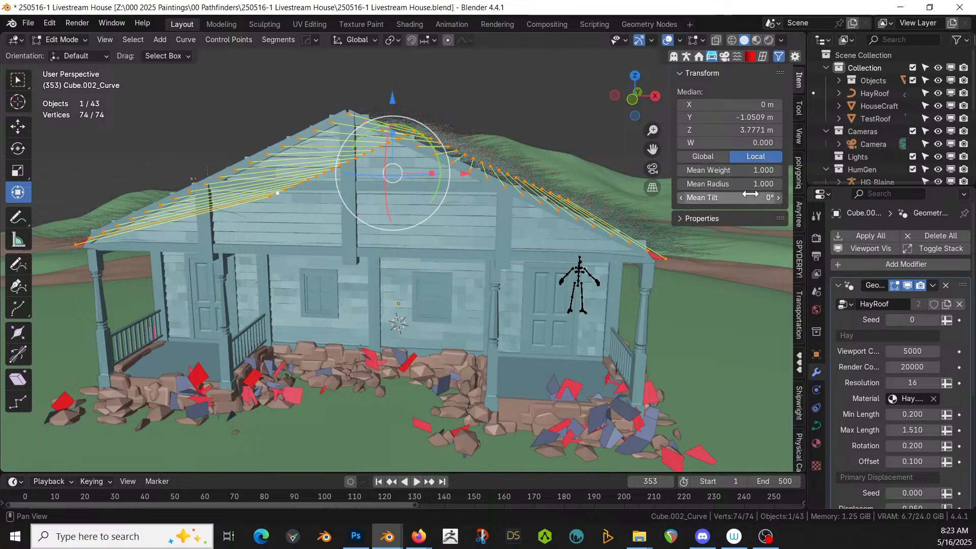
{"action": "left_click_drag", "start_coordinate": [732, 197], "coordinate": [791, 198]}
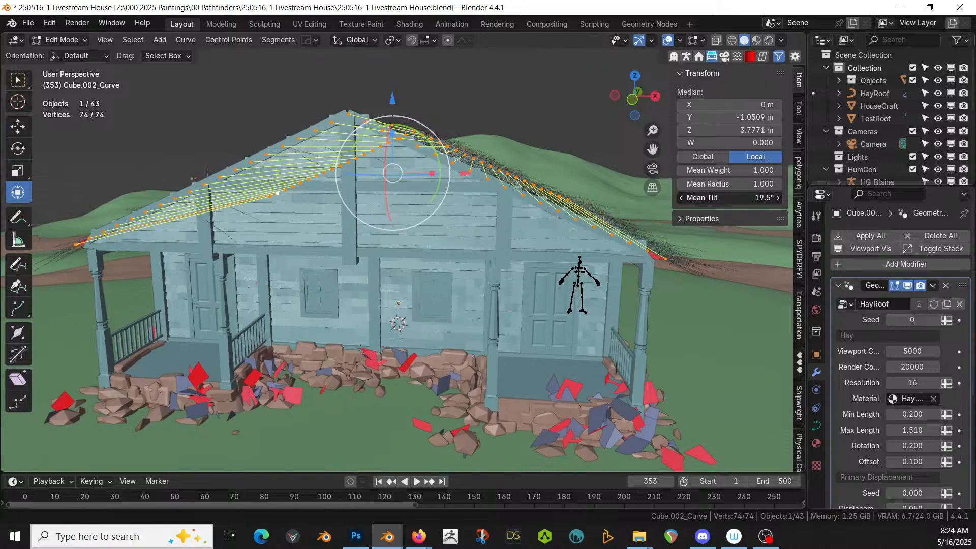
{"action": "mouse_move", "coordinate": [356, 223]}
{"action": "middle_mouse_down"}
{"action": "mouse_move", "coordinate": [370, 220]}
{"action": "mouse_move", "coordinate": [351, 220]}
{"action": "middle_mouse_up"}
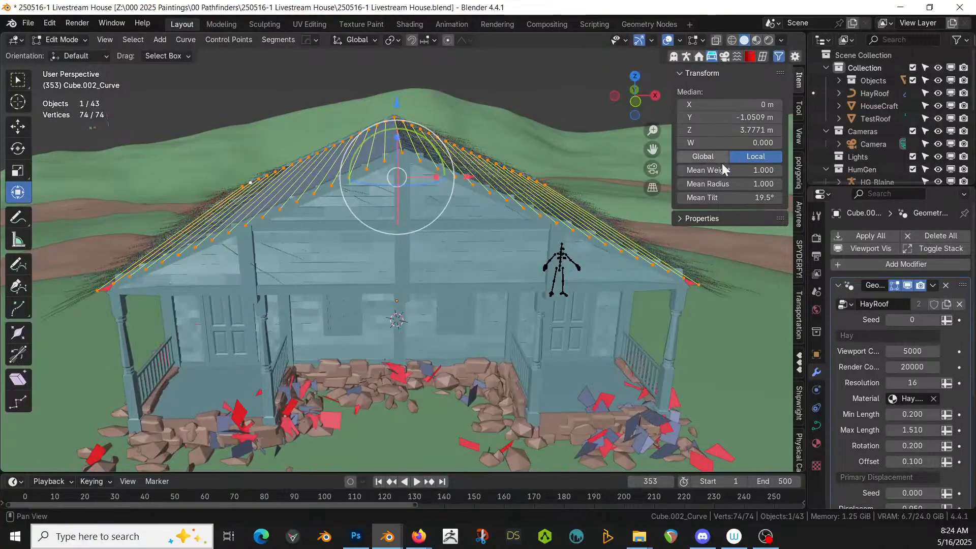
{"action": "left_click_drag", "start_coordinate": [730, 198], "coordinate": [724, 197]}
- Leave curve editing and raise the whole hay curve about 0.193 m along Z
{"action": "middle_click_drag", "start_coordinate": [480, 225], "coordinate": [484, 261]}
{"action": "key", "text": "Tab"}
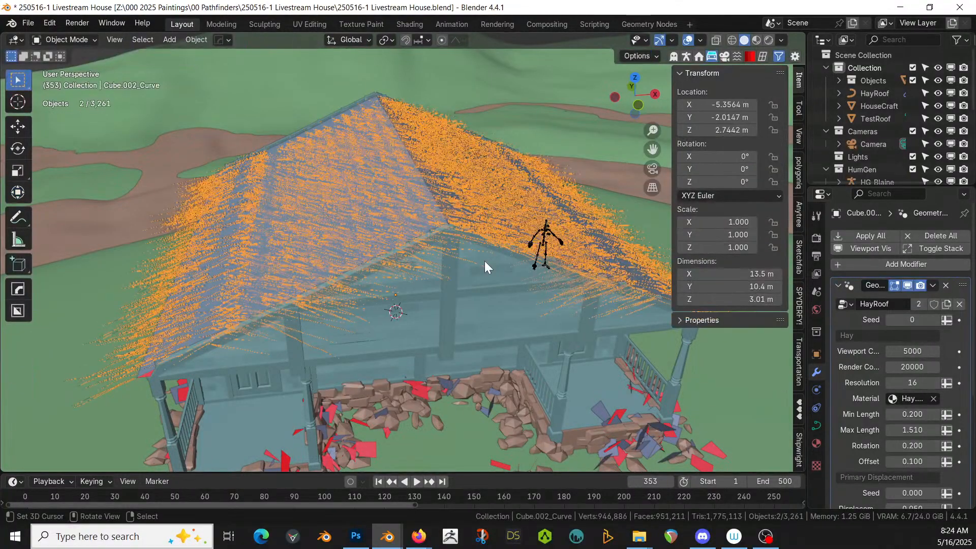
{"action": "mouse_move", "coordinate": [483, 255]}
{"action": "middle_mouse_down"}
{"action": "mouse_move", "coordinate": [502, 233]}
{"action": "mouse_move", "coordinate": [472, 234]}
{"action": "mouse_move", "coordinate": [462, 254]}
{"action": "mouse_move", "coordinate": [477, 269]}
{"action": "middle_mouse_up"}
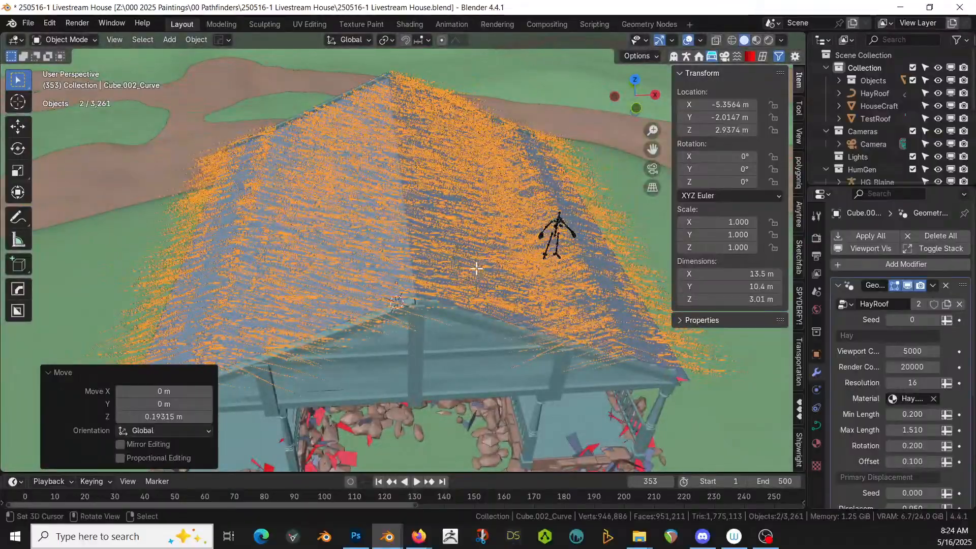
- From the top view, select only the points of the roof slope on the negative X side and set their Mean Tilt to -200°
{"action": "key", "text": "Tab"}
{"action": "key", "text": "KP_7"}
{"action": "scroll", "coordinate": [434, 290], "scroll_direction": "down", "scroll_amount": 3}
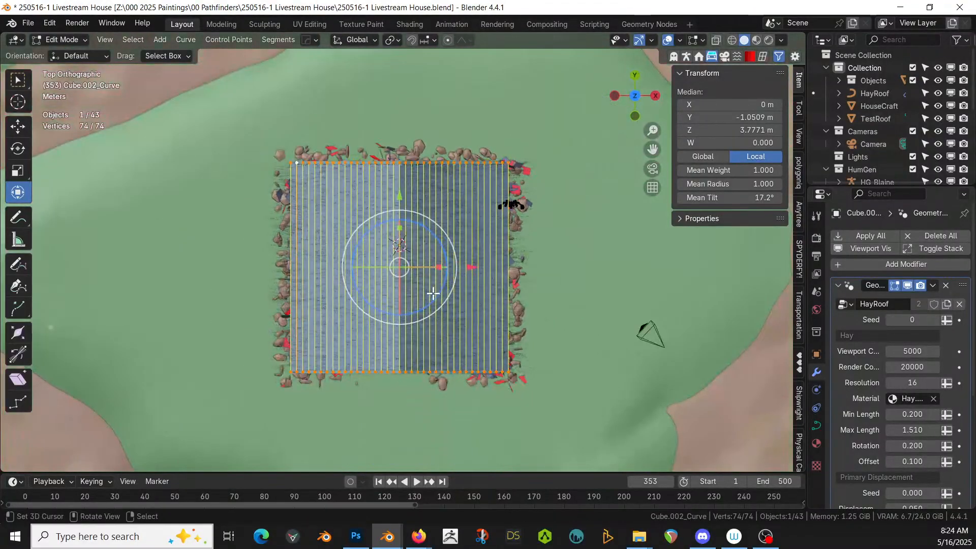
{"action": "scroll", "coordinate": [412, 308], "scroll_direction": "up", "scroll_amount": 2}
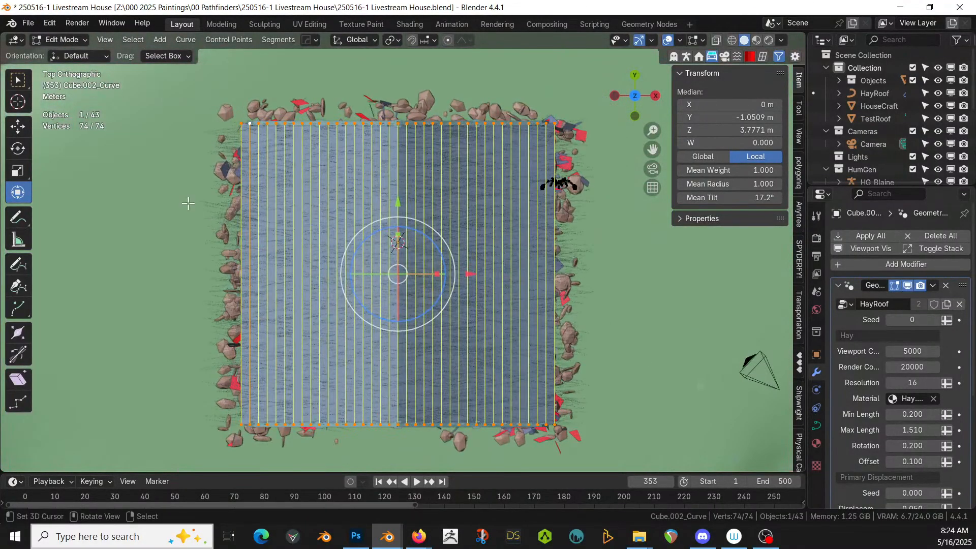
{"action": "key", "text": "alt+a"}
{"action": "key", "text": "b"}
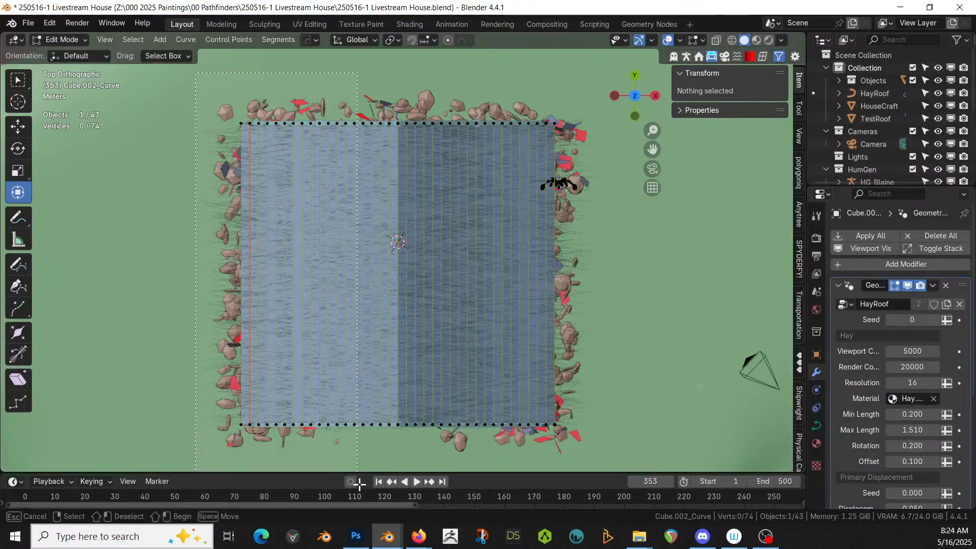
{"action": "left_click_drag", "start_coordinate": [359, 483], "coordinate": [394, 485]}
{"action": "middle_click_drag", "start_coordinate": [422, 388], "coordinate": [478, 261]}
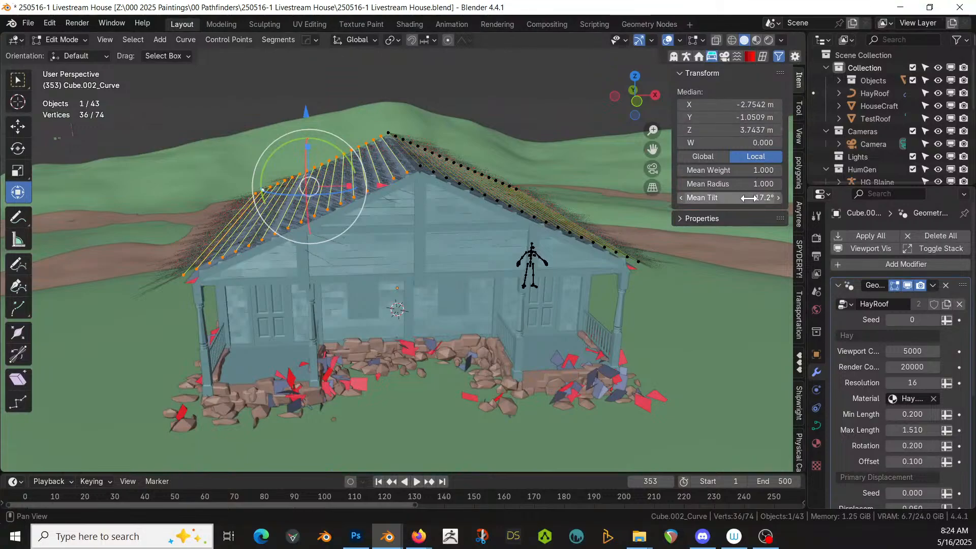
{"action": "left_click_drag", "start_coordinate": [730, 197], "coordinate": [693, 197]}
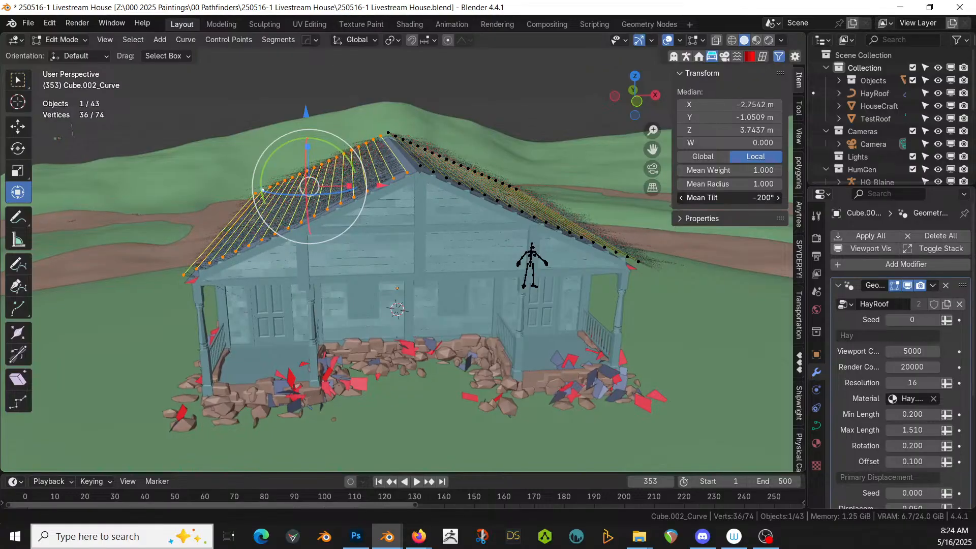
- Duplicate the strand beside the ridge on the negative X slope and move the copy onto the ridge, about 0.274 m in X and 0.039 m in Z
{"action": "middle_click_drag", "start_coordinate": [270, 211], "coordinate": [286, 245]}
{"action": "scroll", "coordinate": [380, 209], "scroll_direction": "up", "scroll_amount": 4}
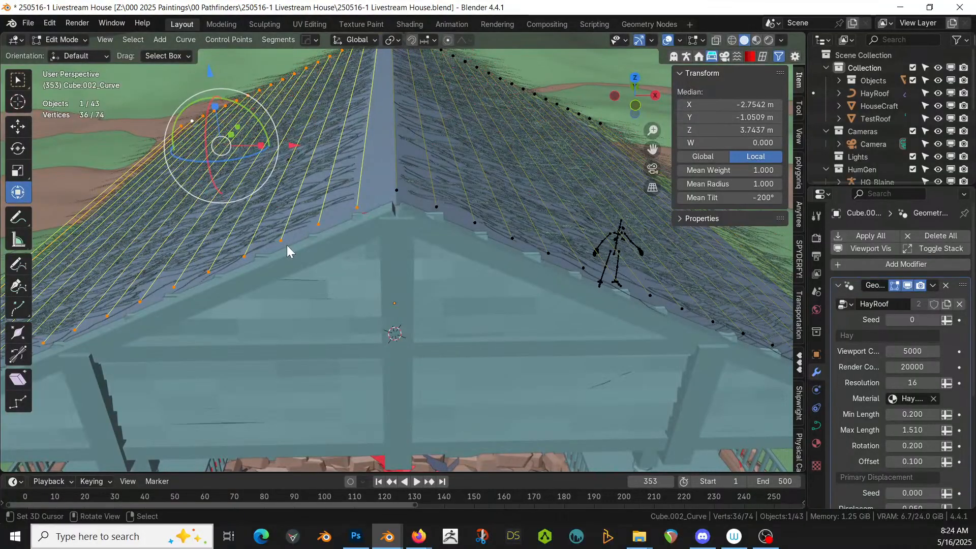
{"action": "left_click", "coordinate": [363, 177]}
{"action": "left_click", "coordinate": [357, 206]}
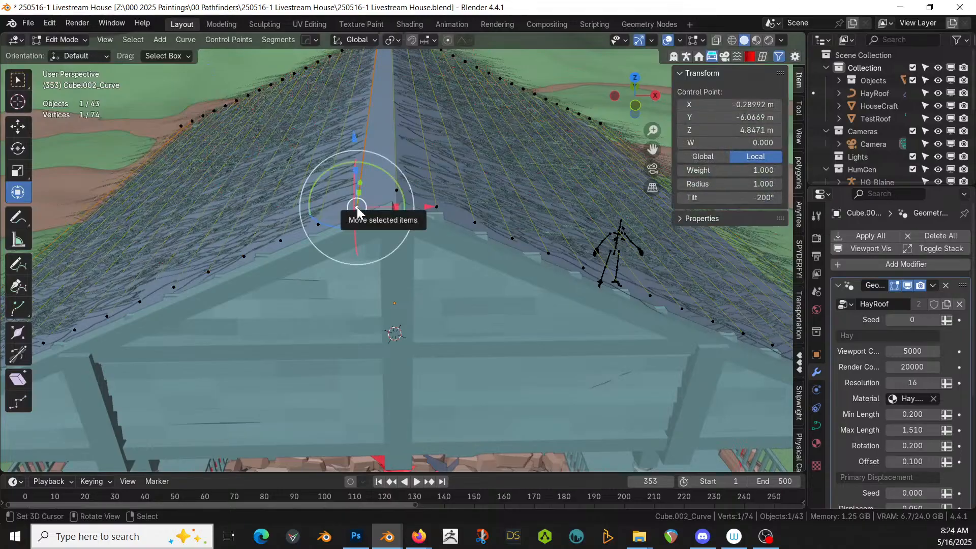
{"action": "key", "text": "ctrl+l"}
{"action": "key", "text": "shift+d"}
{"action": "right_click", "coordinate": [357, 206]}
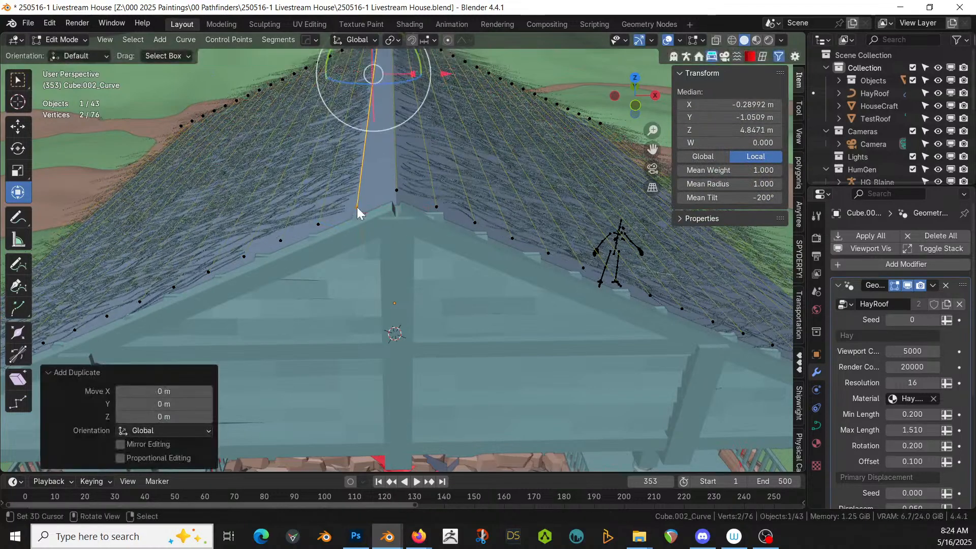
{"action": "key", "text": "KP_1"}
{"action": "middle_click_drag", "start_coordinate": [400, 157], "coordinate": [380, 255], "text": "shift"}
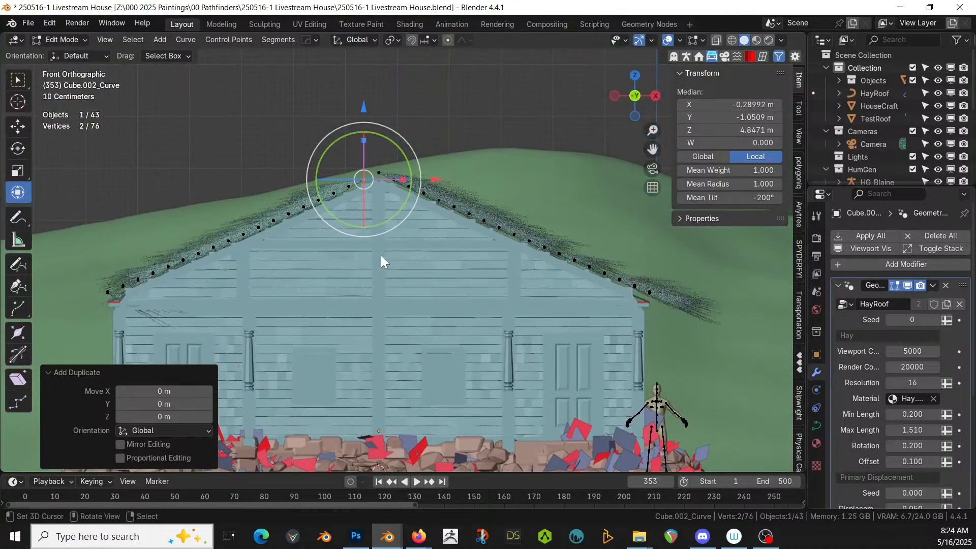
{"action": "key", "text": "g"}
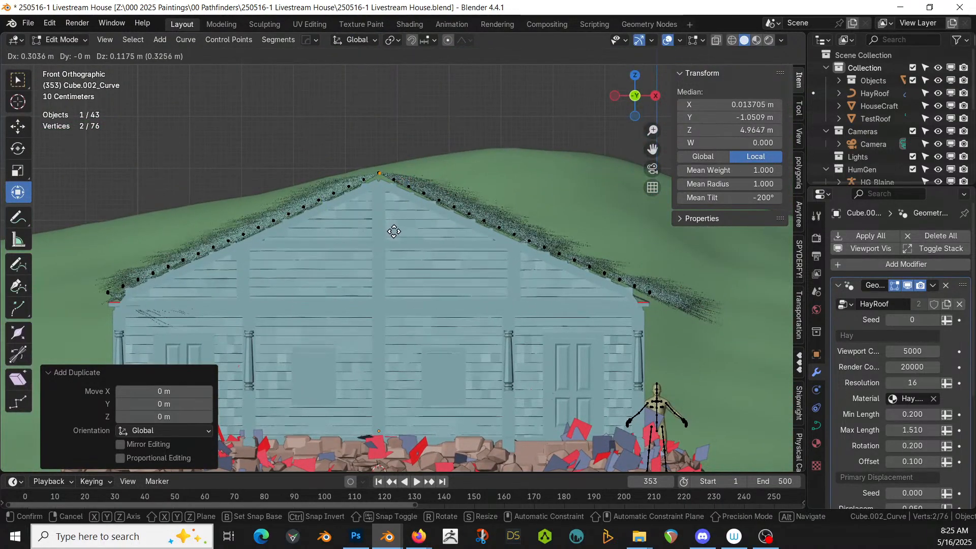
{"action": "left_click", "coordinate": [392, 234]}
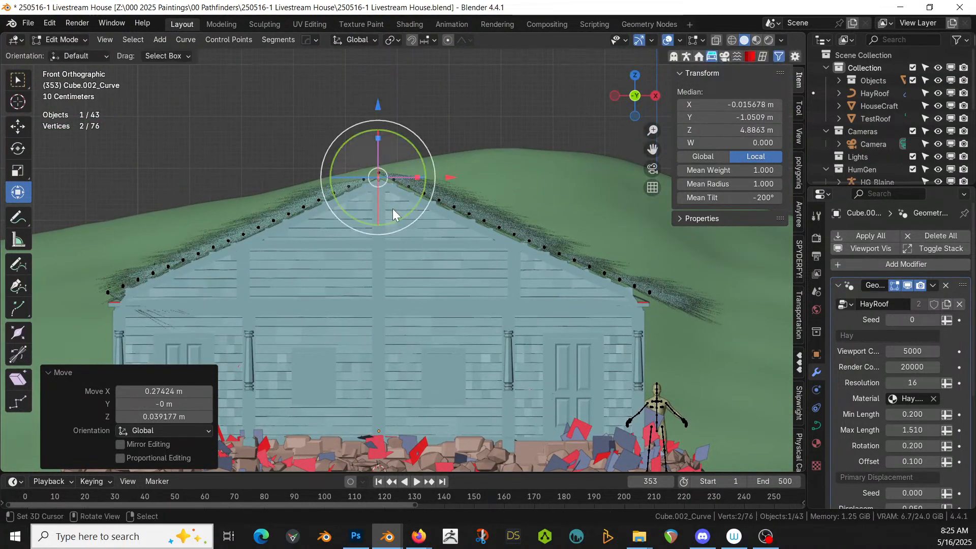
- Select the whole original ridge strand and lower it about 0.078 m, close to the duplicated strand
{"action": "left_click", "coordinate": [378, 173]}
{"action": "left_click", "coordinate": [378, 173], "text": "shift"}
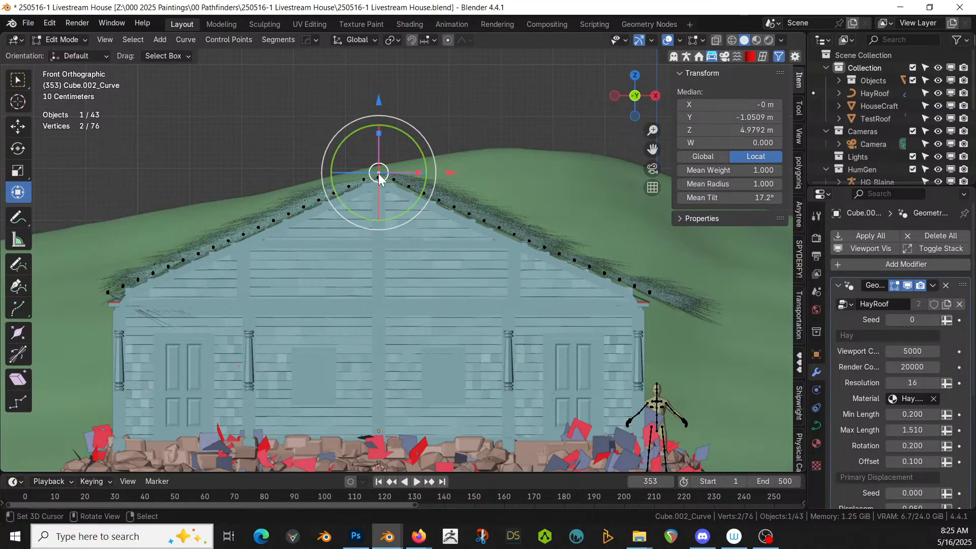
{"action": "key", "text": "g"}
{"action": "left_click", "coordinate": [377, 178]}
{"action": "middle_click_drag", "start_coordinate": [377, 178], "coordinate": [434, 246]}
- Switch the viewport to Rendered shading and leave curve editing to inspect the hay on the roof
{"action": "key", "text": "z"}
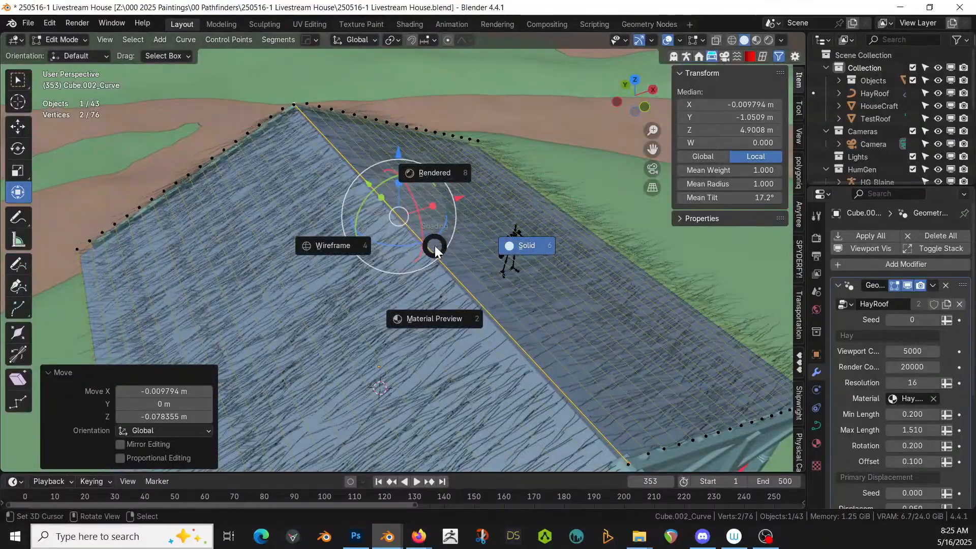
{"action": "key", "text": "8"}
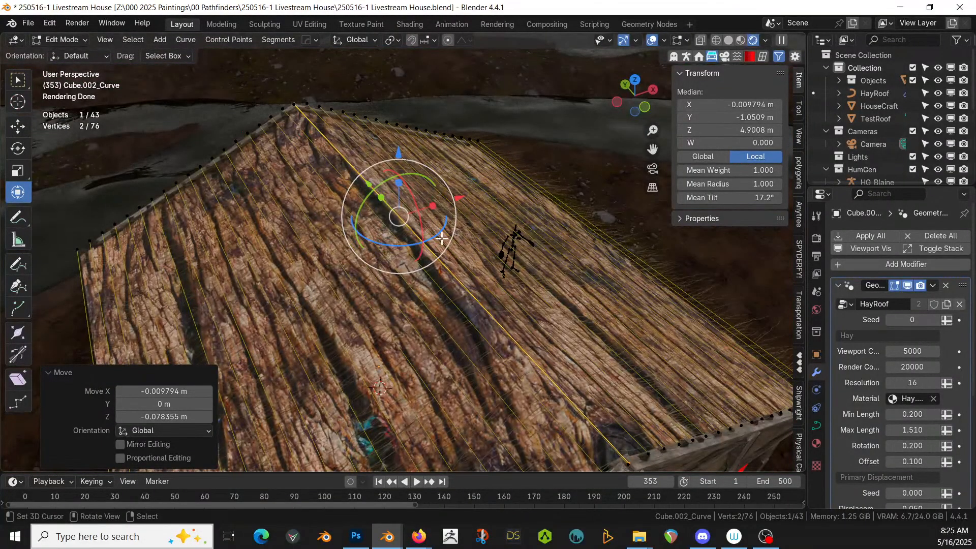
{"action": "middle_click_drag", "start_coordinate": [435, 246], "coordinate": [390, 281]}
{"action": "key", "text": "Tab"}
{"action": "right_click", "coordinate": [459, 213]}
{"action": "scroll", "coordinate": [460, 213], "scroll_direction": "down", "scroll_amount": 3}
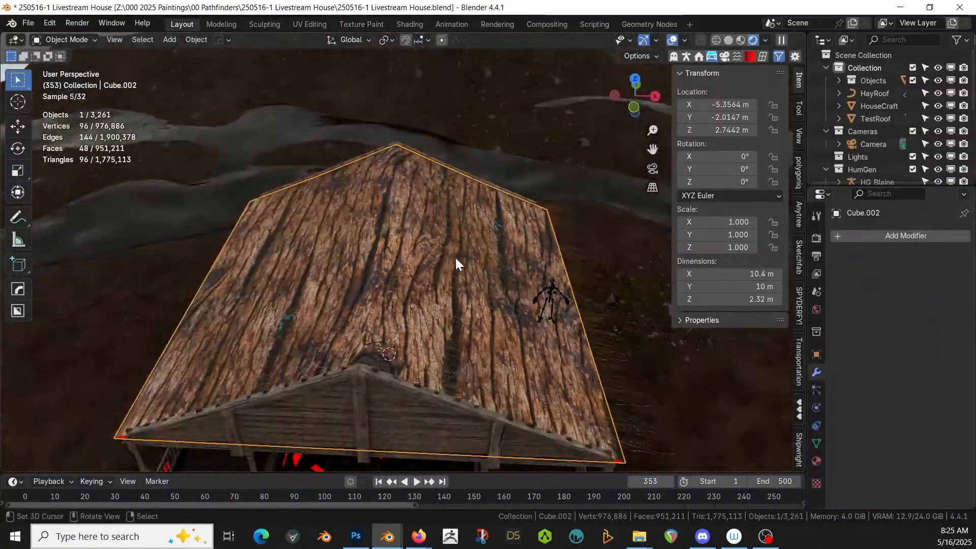
{"action": "middle_click_drag", "start_coordinate": [456, 256], "coordinate": [421, 224]}
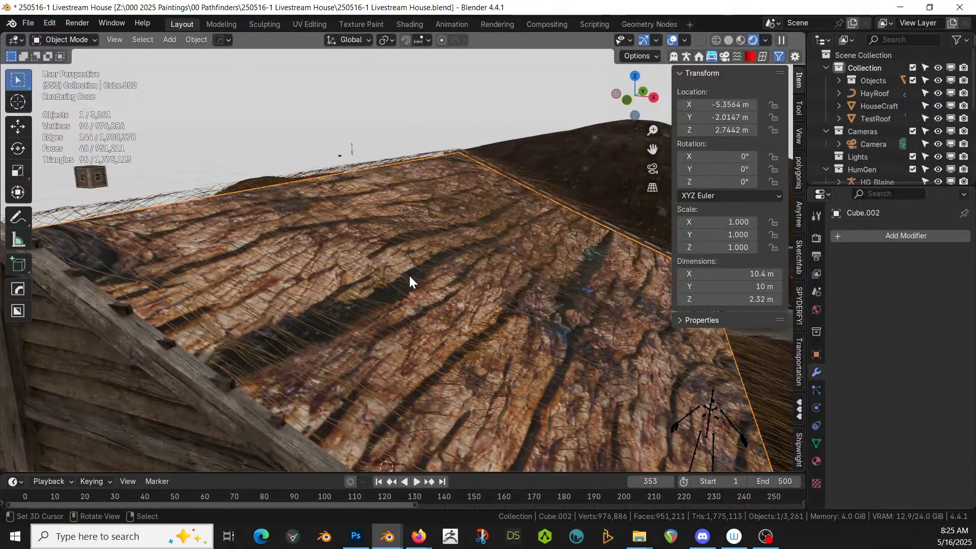
- Select the roof hay curve, widen its modifier settings, set the HayRoof Viewport Count to 20000 and deselect the curve
{"action": "left_click", "coordinate": [242, 333]}
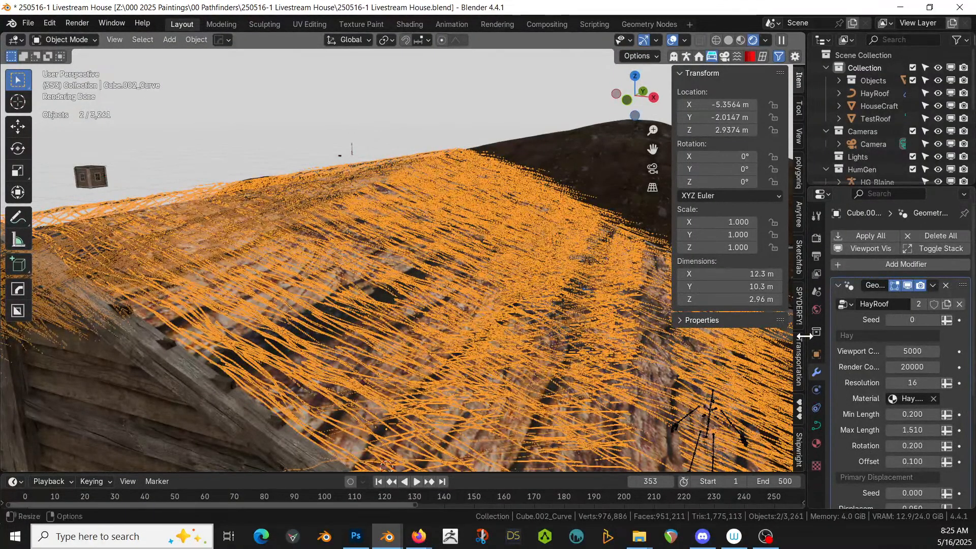
{"action": "left_click_drag", "start_coordinate": [808, 335], "coordinate": [580, 346]}
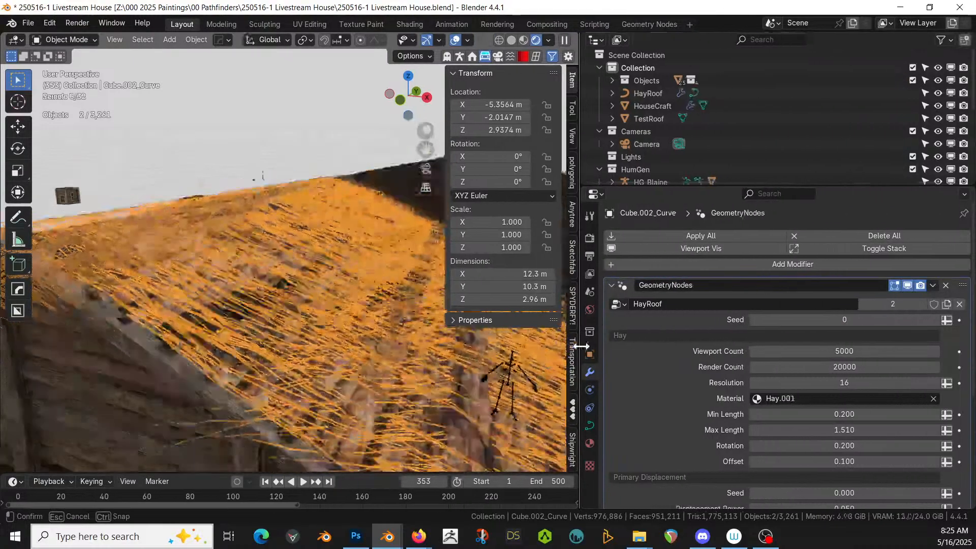
{"action": "left_click", "coordinate": [844, 351]}
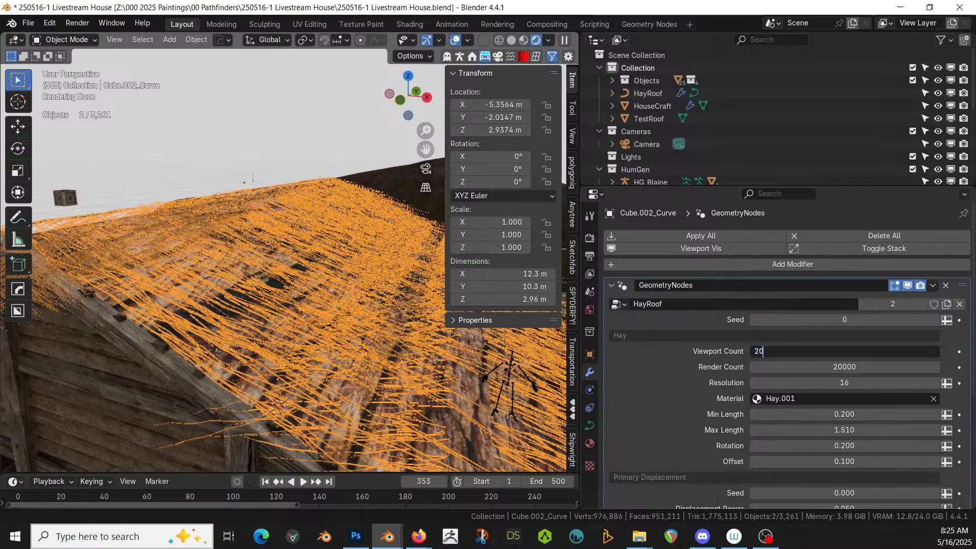
{"action": "type", "text": "20000"}
{"action": "key", "text": "Return"}
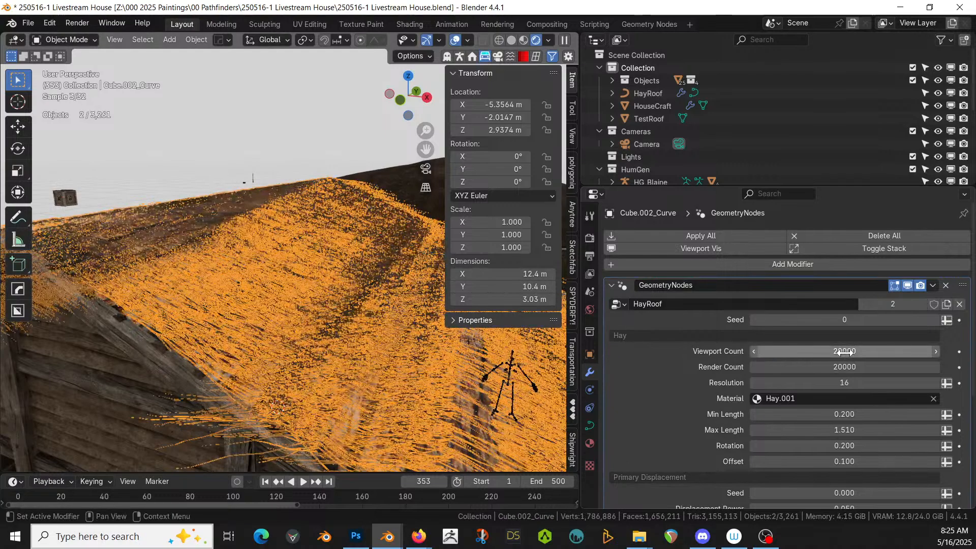
{"action": "left_click", "coordinate": [196, 103]}
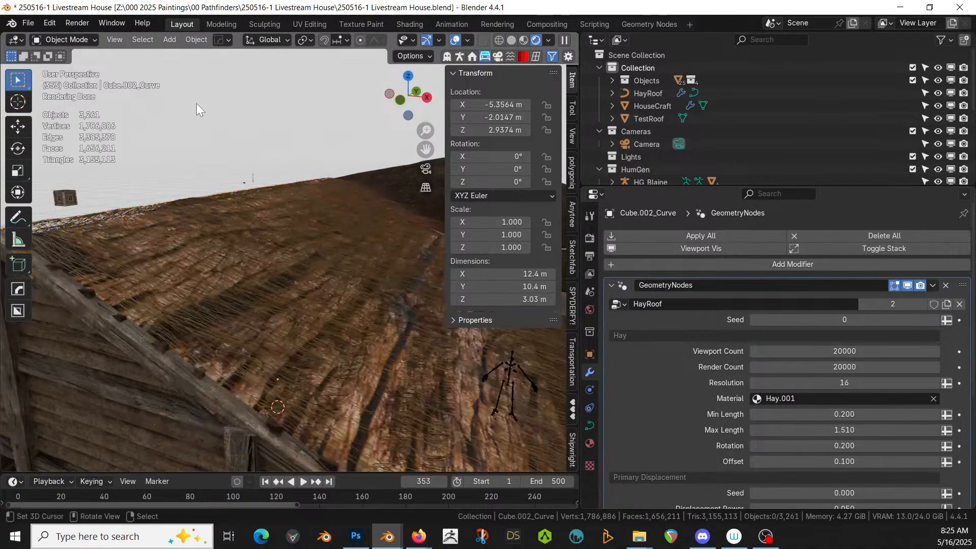
{"action": "middle_click_drag", "start_coordinate": [196, 103], "coordinate": [166, 133]}
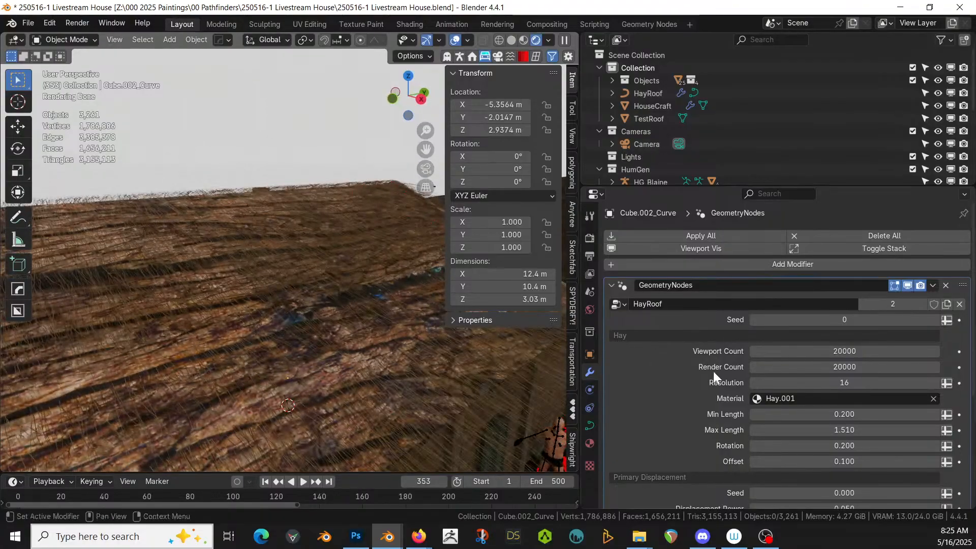
- Set the hay's Viewport Count to 50000 in the HayRoof modifier and check the roof's coverage
{"action": "left_click", "coordinate": [838, 351]}
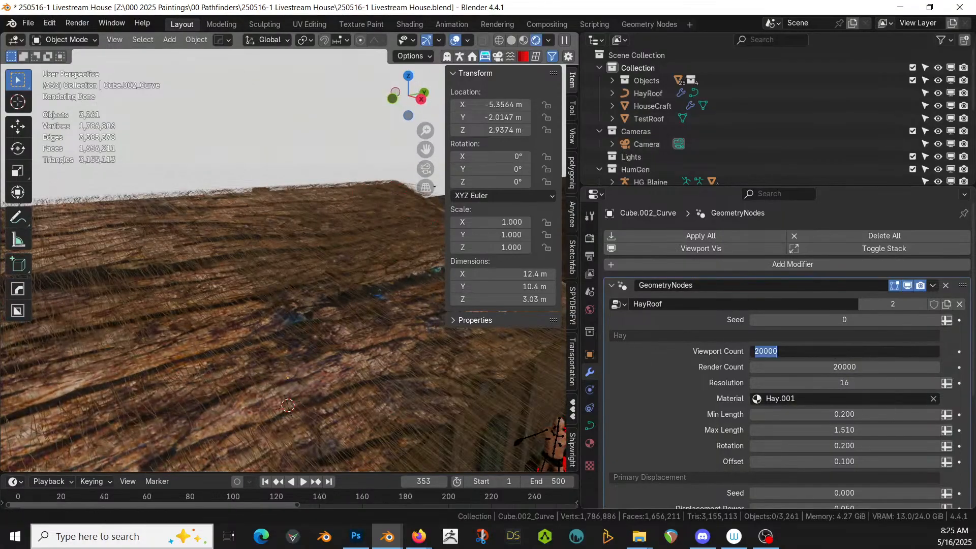
{"action": "type", "text": "50000"}
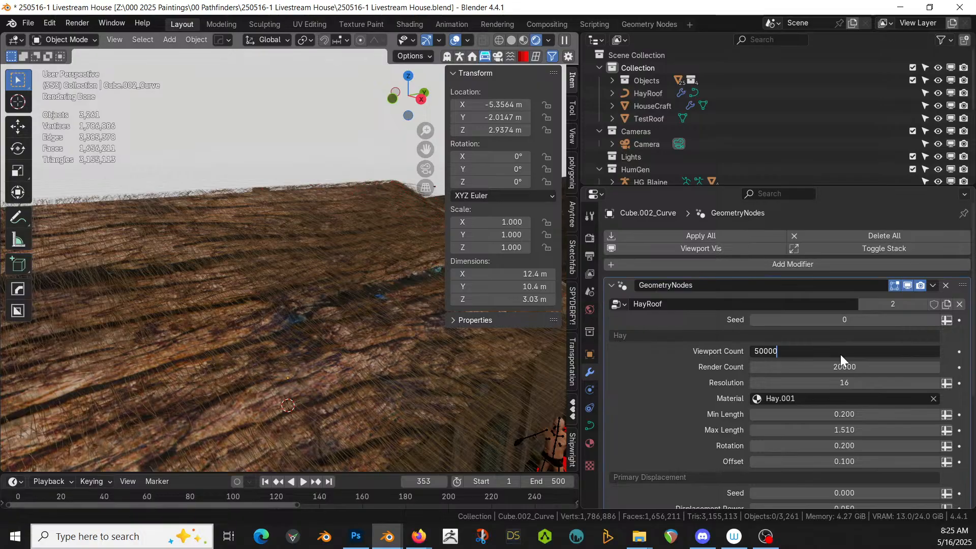
{"action": "key", "text": "Return"}
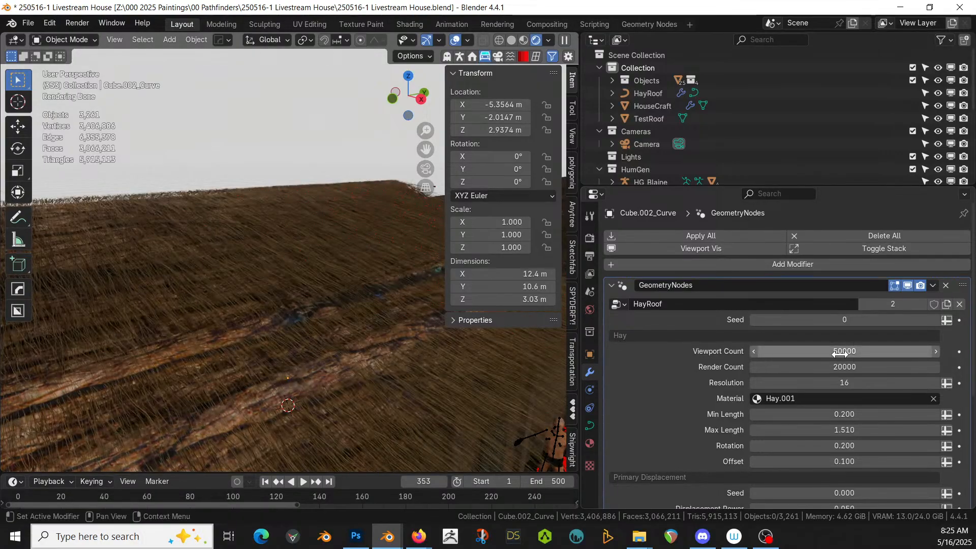
{"action": "middle_click_drag", "start_coordinate": [187, 347], "coordinate": [307, 348]}
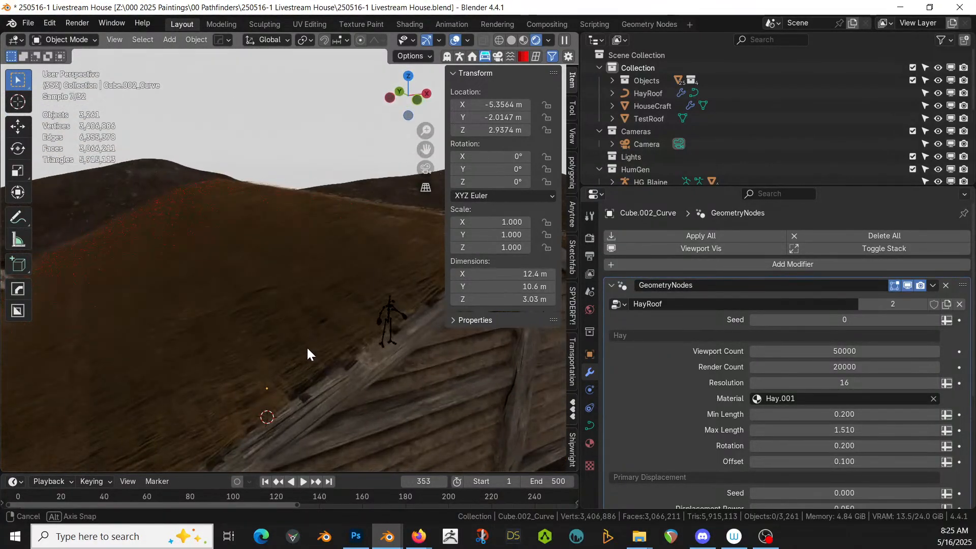
- Set the hay's Viewport Count to 100000 and check the denser roof up close and from afar
{"action": "left_click", "coordinate": [839, 355]}
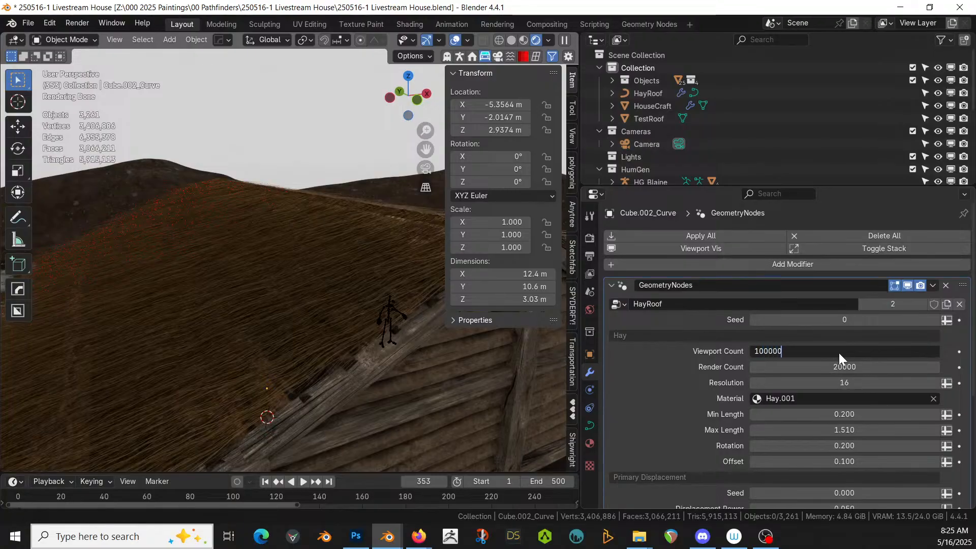
{"action": "type", "text": "100000"}
{"action": "key", "text": "Return"}
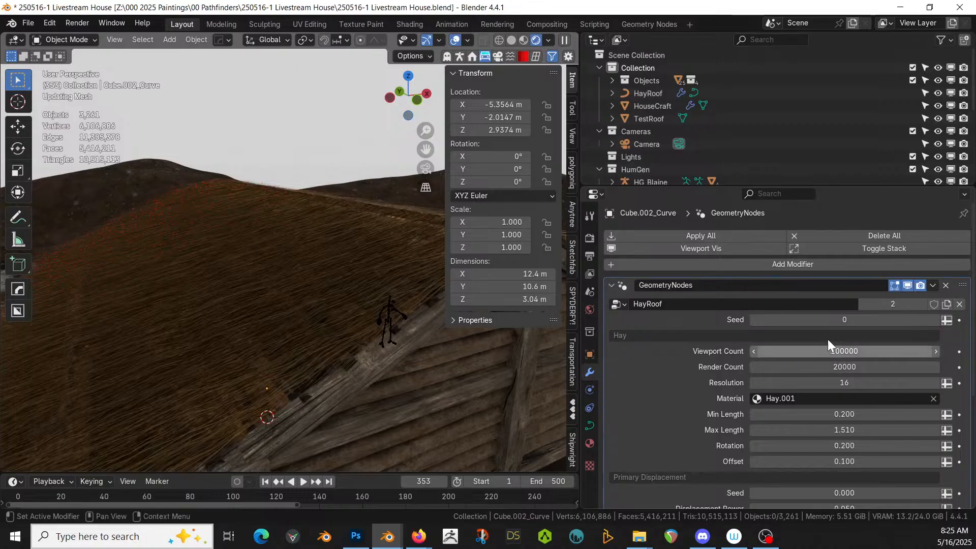
{"action": "middle_click_drag", "start_coordinate": [266, 266], "coordinate": [91, 281]}
{"action": "scroll", "coordinate": [93, 276], "scroll_direction": "down", "scroll_amount": 6}
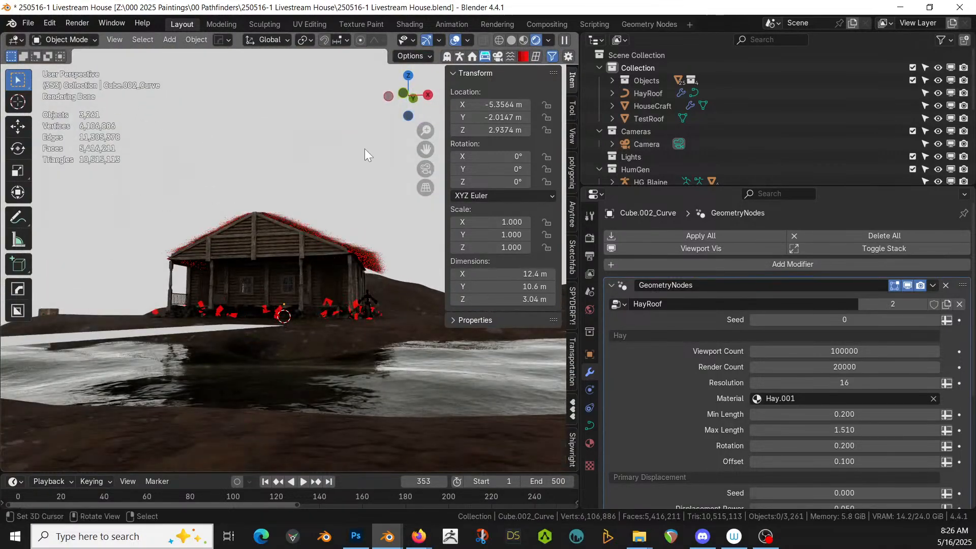
{"action": "scroll", "coordinate": [363, 168], "scroll_direction": "up", "scroll_amount": 5}
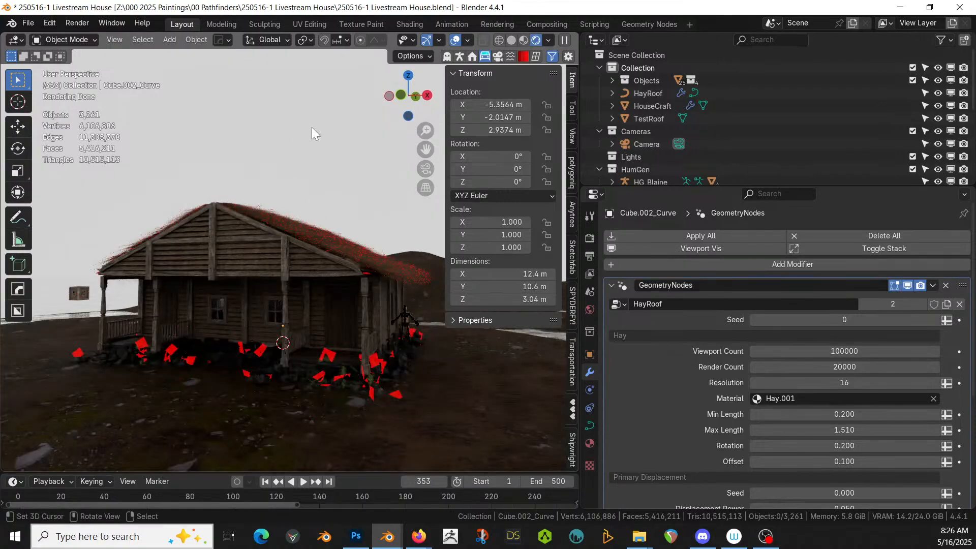
- Switch the viewport to solid shading and open the hay roof's guide curve in Edit Mode
{"action": "key", "text": "z"}
{"action": "key", "text": "6"}
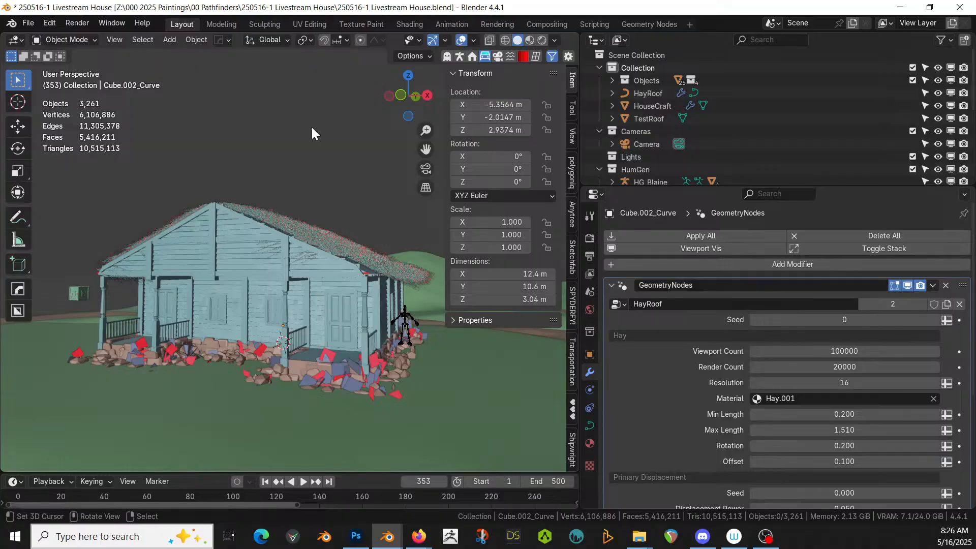
{"action": "middle_click_drag", "start_coordinate": [322, 158], "coordinate": [337, 186]}
{"action": "scroll", "coordinate": [343, 187], "scroll_direction": "up", "scroll_amount": 3}
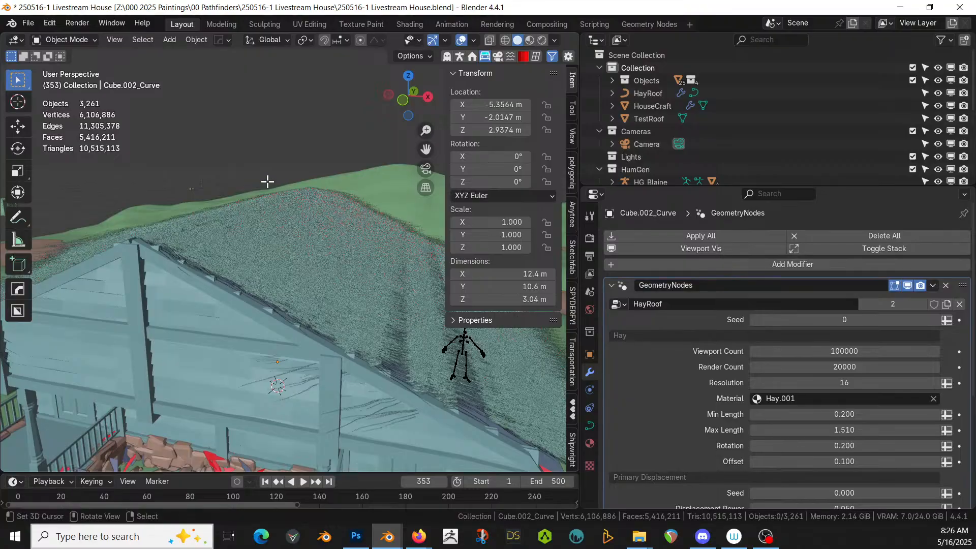
{"action": "key", "text": "Tab"}
{"action": "scroll", "coordinate": [320, 277], "scroll_direction": "down", "scroll_amount": 5}
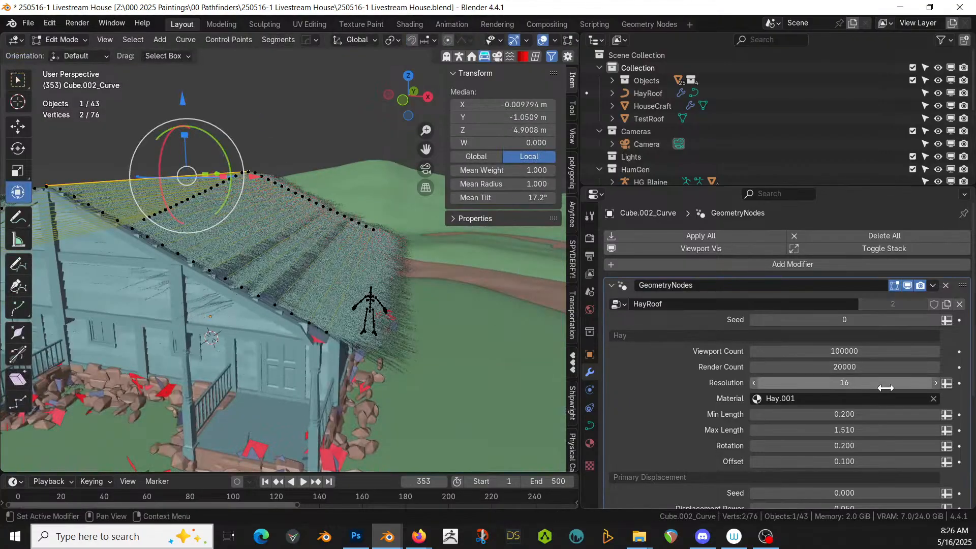
- Set the hay's Viewport Count to 20000 and its Render Count to 100000
{"action": "left_click", "coordinate": [838, 350]}
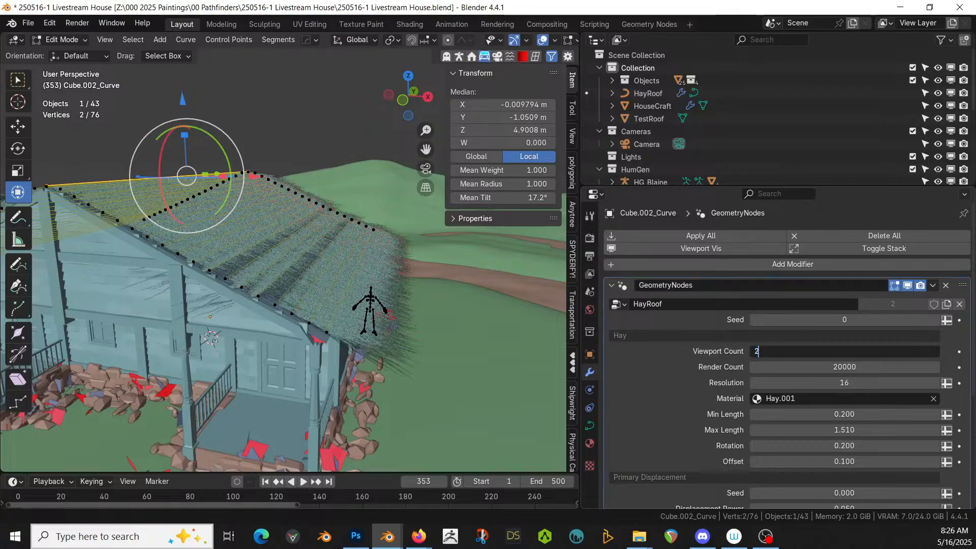
{"action": "type", "text": "20000"}
{"action": "key", "text": "Return"}
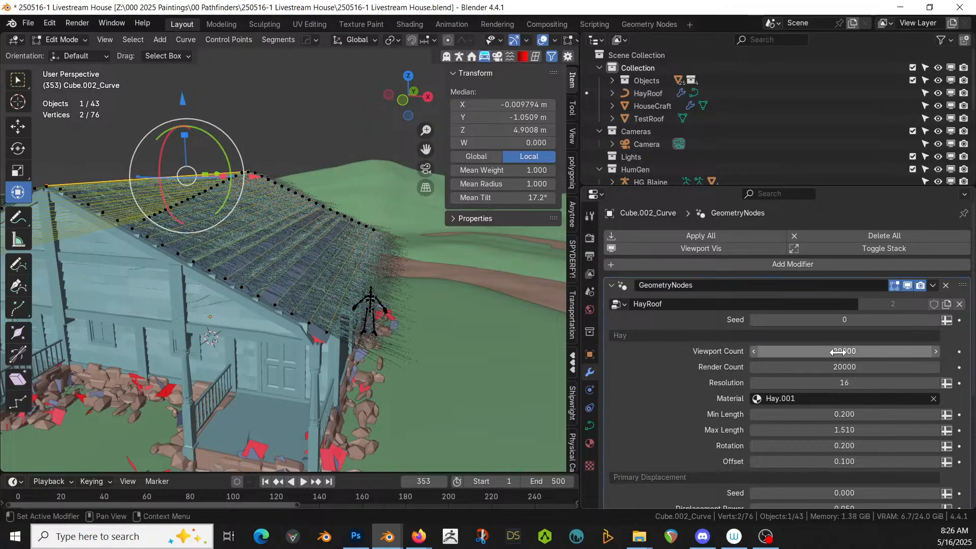
{"action": "left_click", "coordinate": [839, 367]}
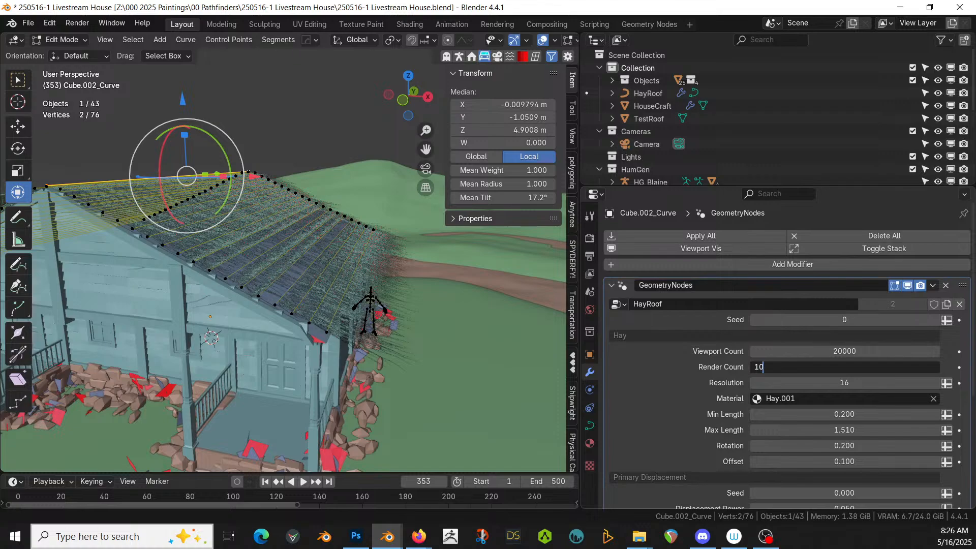
{"action": "key", "text": "Return"}
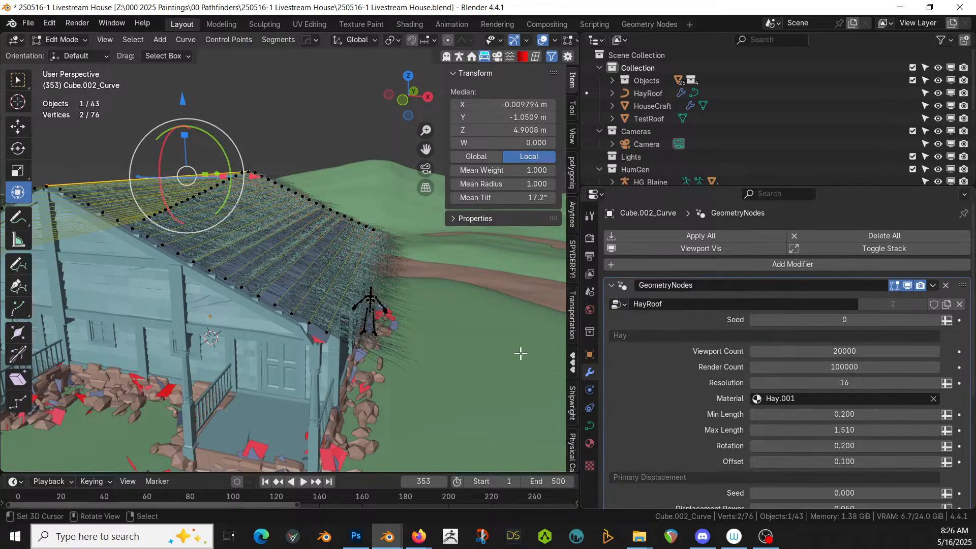
- Select the whole lowest guide curve along the eave beside the rig and delete its vertices
{"action": "left_click", "coordinate": [328, 330]}
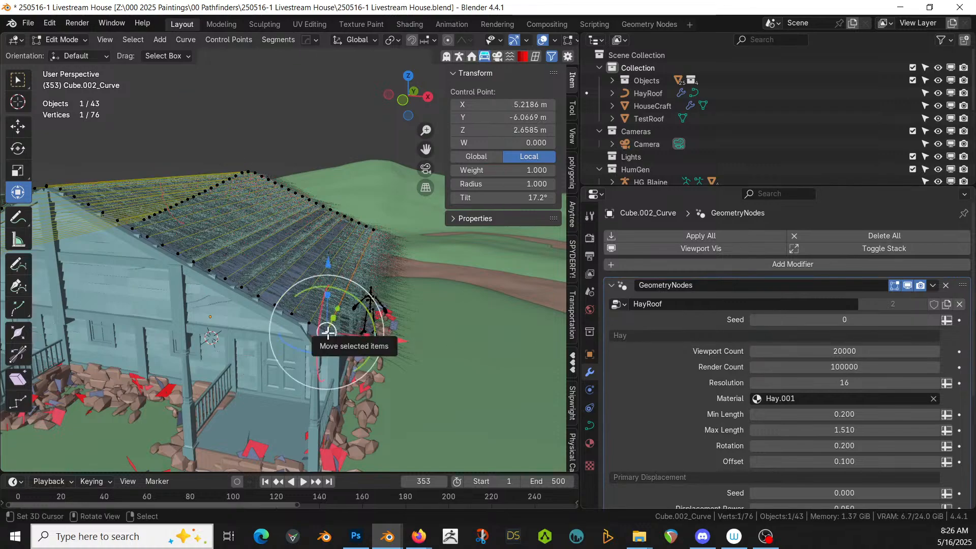
{"action": "key", "text": "l"}
{"action": "key", "text": "x"}
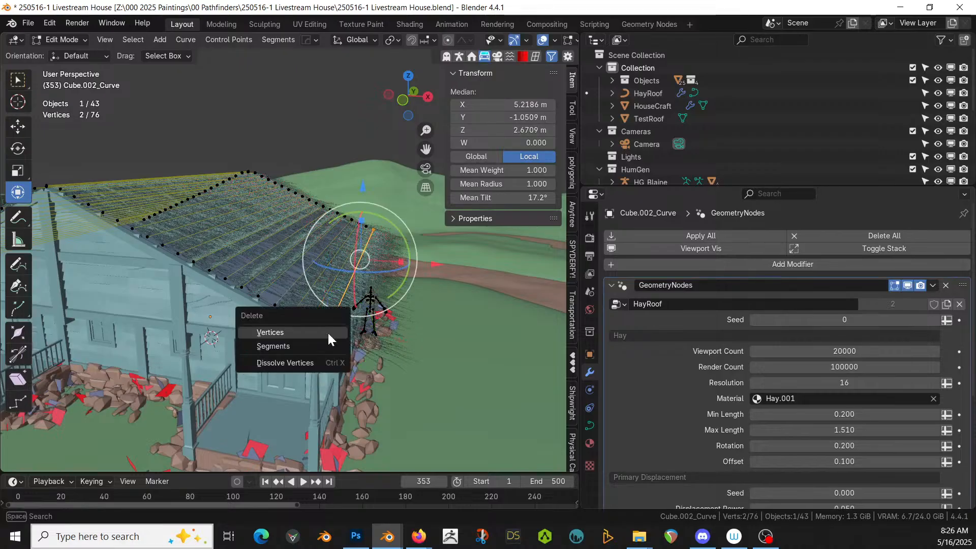
{"action": "left_click", "coordinate": [328, 333]}
- Select the four lowest guide curves along the opposite eave and try tilting them interactively
{"action": "middle_click_drag", "start_coordinate": [328, 334], "coordinate": [427, 331]}
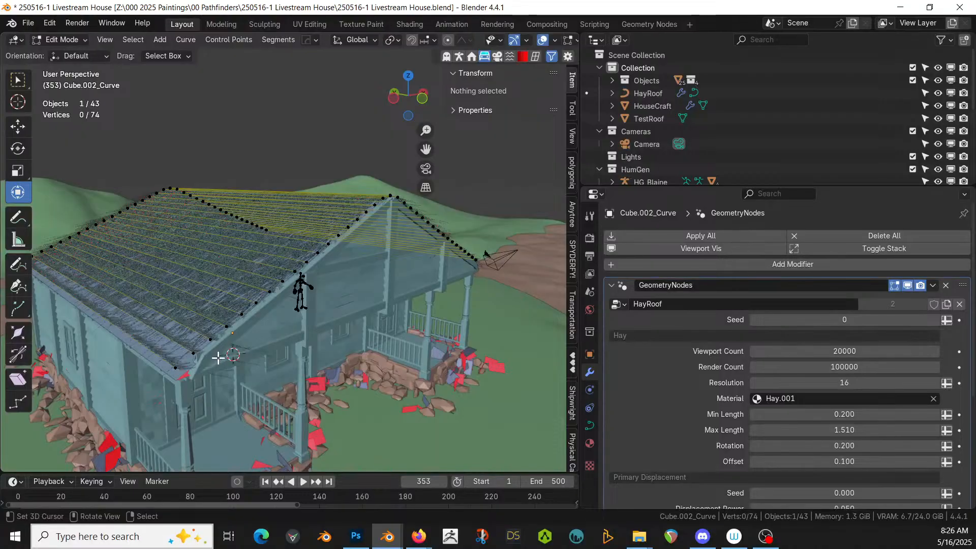
{"action": "middle_click_drag", "start_coordinate": [219, 357], "coordinate": [272, 346], "text": "shift"}
{"action": "left_click", "coordinate": [292, 345]}
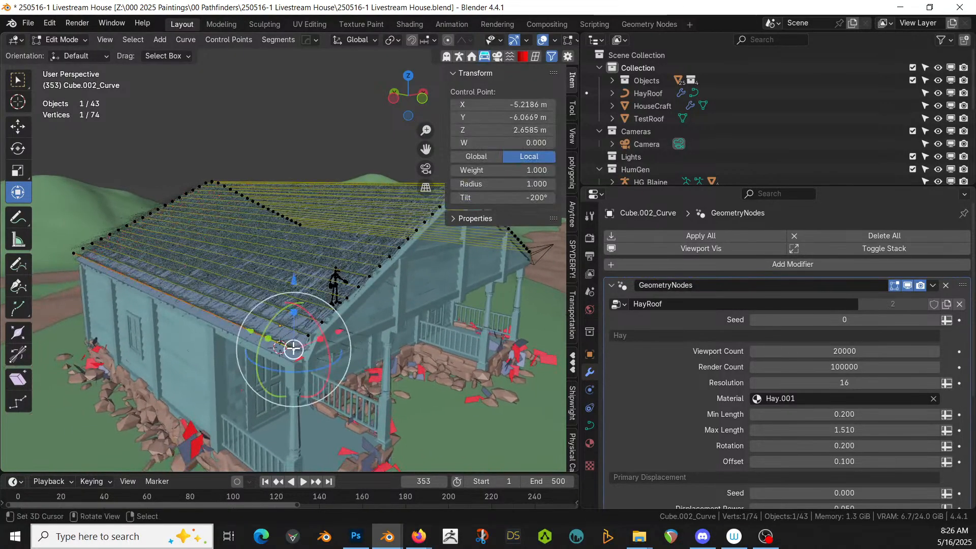
{"action": "key", "text": "l"}
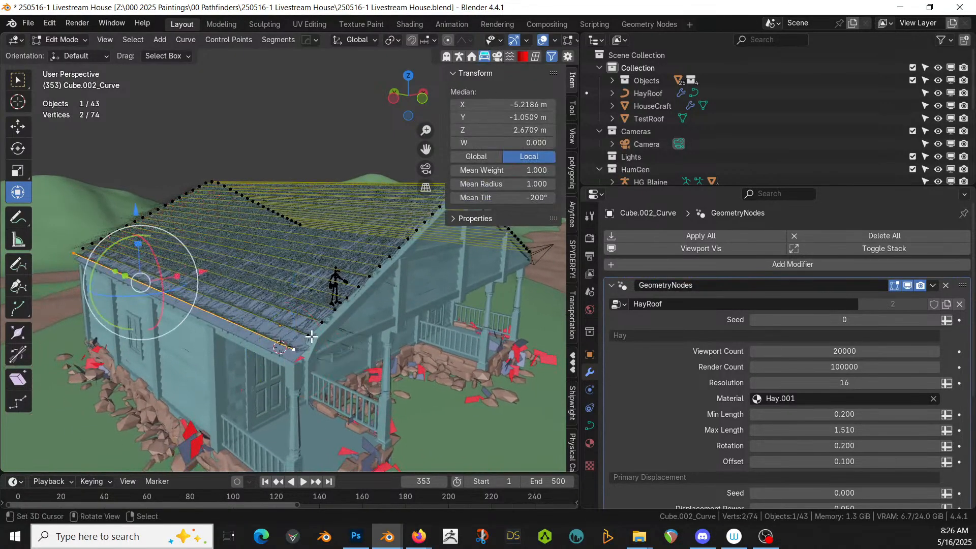
{"action": "key", "text": "l"}
{"action": "key", "text": "l"}
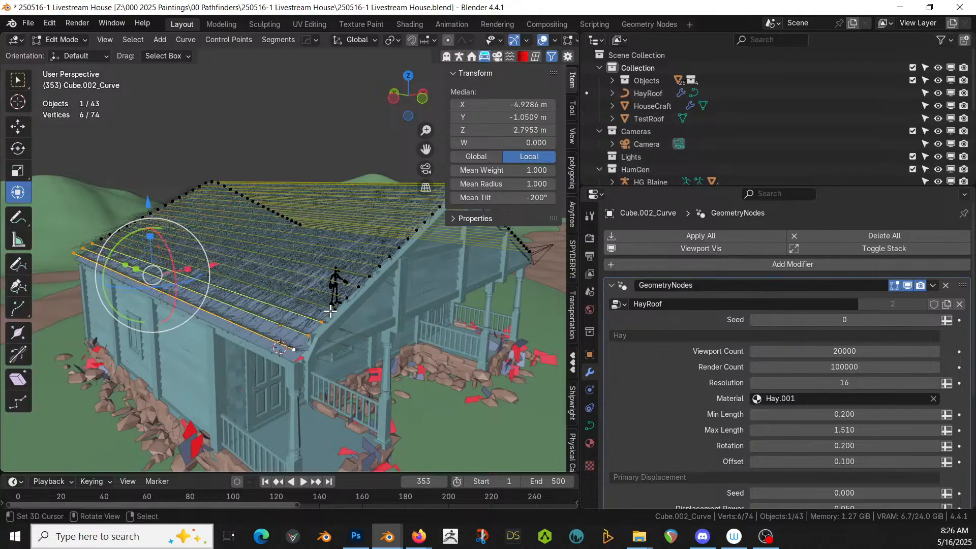
{"action": "key", "text": "l"}
{"action": "middle_click_drag", "start_coordinate": [375, 320], "coordinate": [348, 327]}
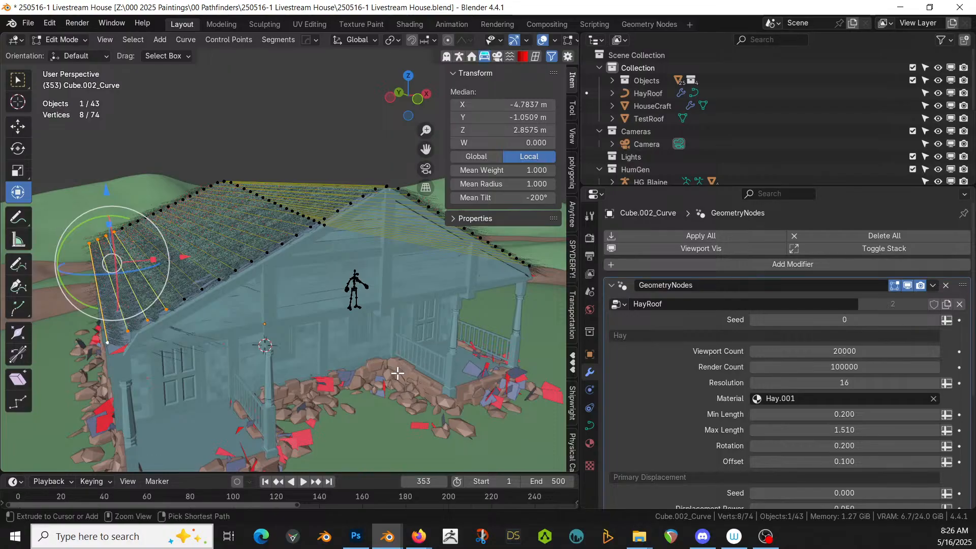
{"action": "key", "text": "ctrl+t"}
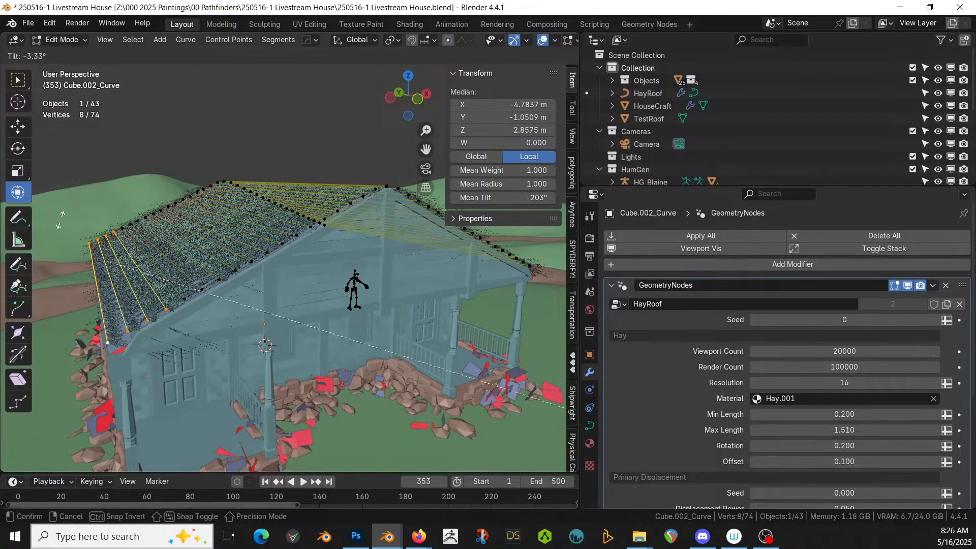
{"action": "right_click", "coordinate": [647, 453]}
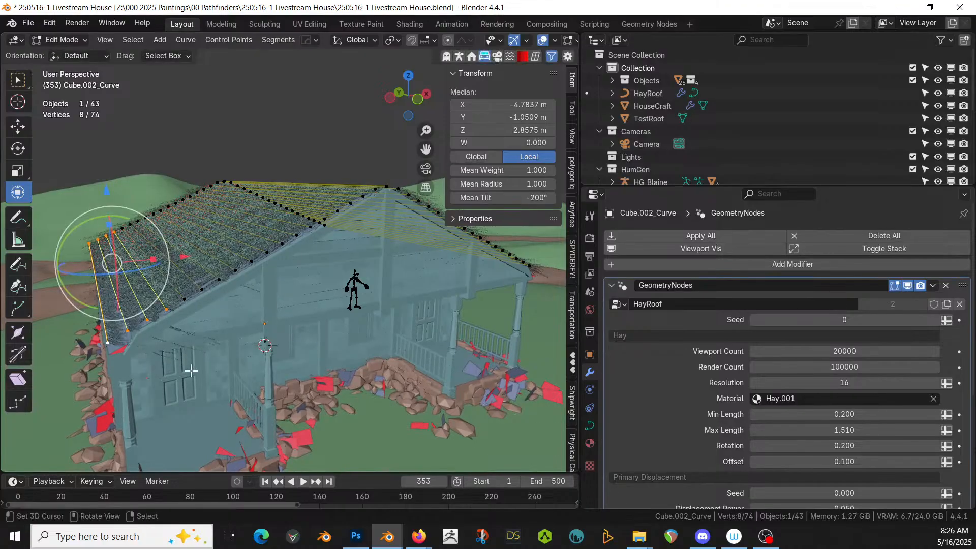
- Set the mean tilt of the four selected eave curves to about 23.5°
{"action": "middle_click_drag", "start_coordinate": [191, 371], "coordinate": [446, 363]}
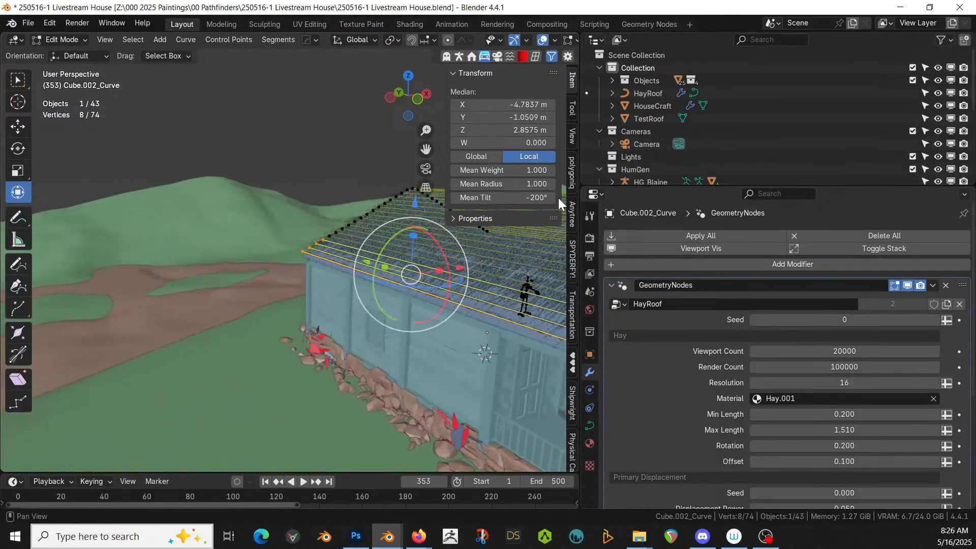
{"action": "left_click", "coordinate": [514, 197]}
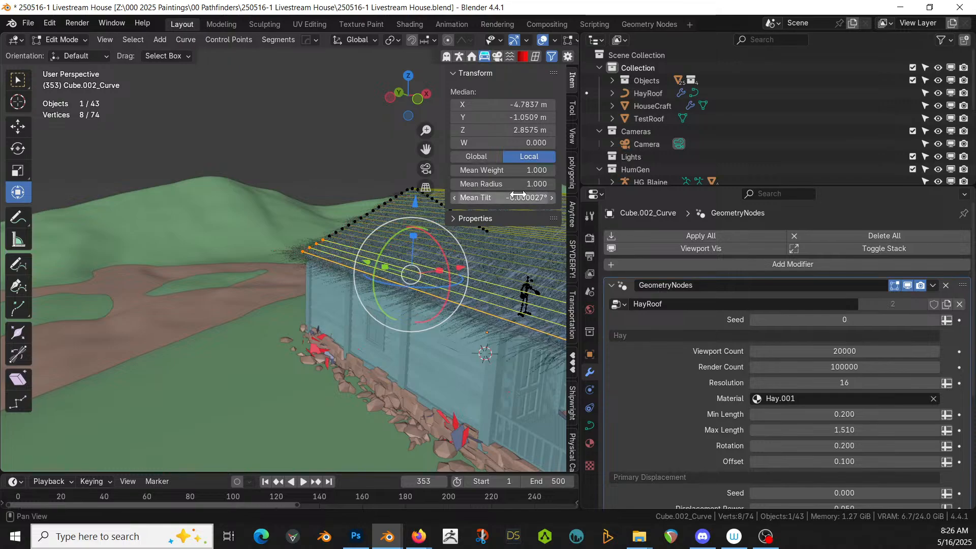
{"action": "key", "text": "Return"}
{"action": "middle_click_drag", "start_coordinate": [370, 246], "coordinate": [457, 221]}
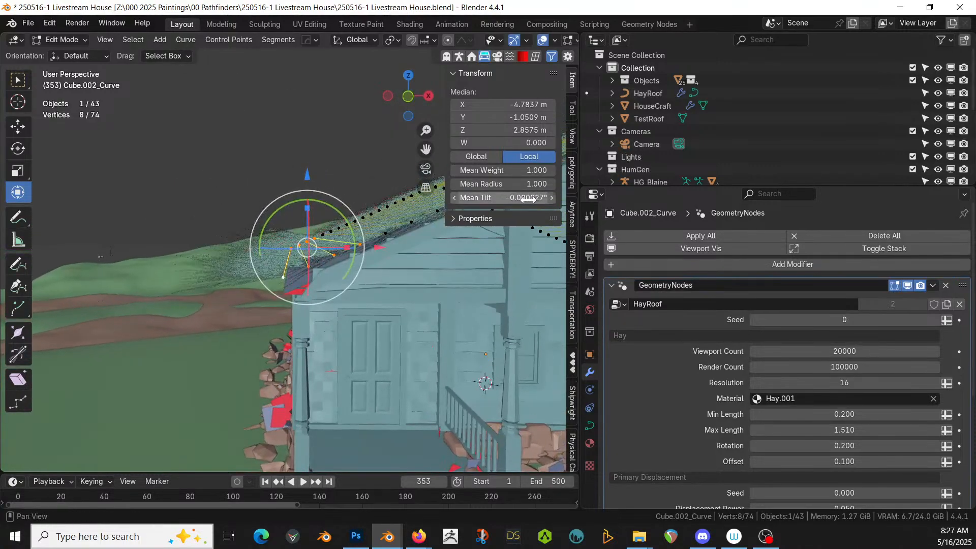
{"action": "mouse_move", "coordinate": [536, 197]}
{"action": "left_mouse_down"}
{"action": "mouse_move", "coordinate": [526, 196]}
{"action": "mouse_move", "coordinate": [550, 197]}
{"action": "left_mouse_up"}
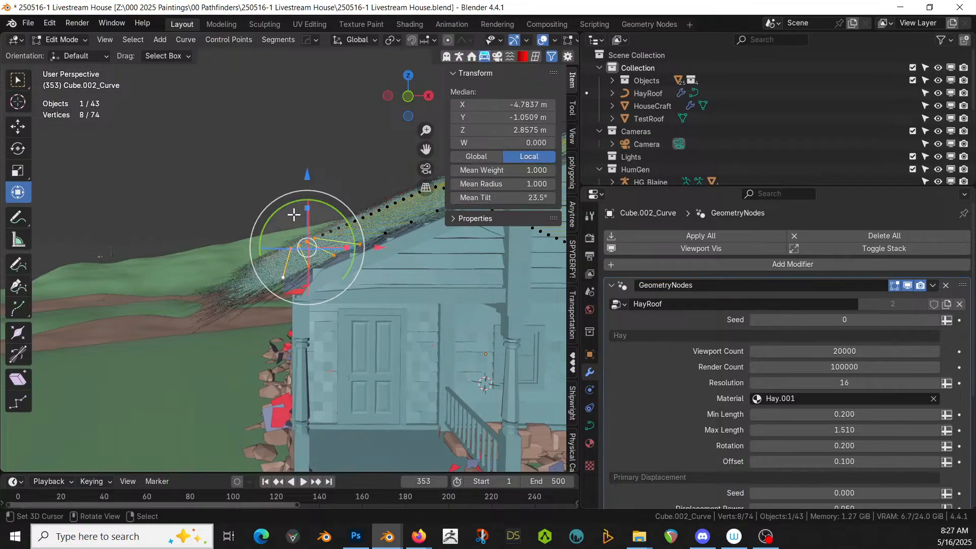
- Select only the outermost of the retilted eave curves and delete its vertices
{"action": "middle_click_drag", "start_coordinate": [295, 214], "coordinate": [316, 364]}
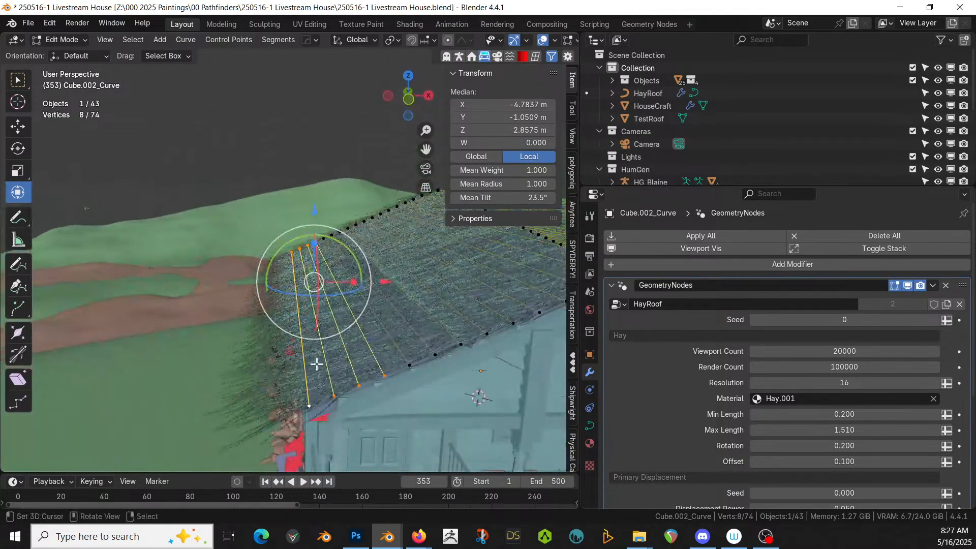
{"action": "right_click", "coordinate": [310, 405]}
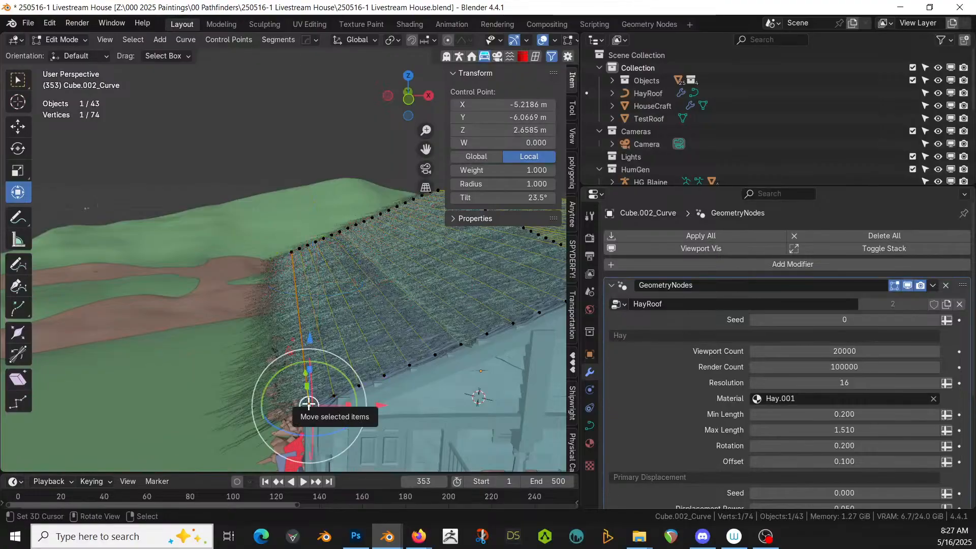
{"action": "key", "text": "l"}
{"action": "key", "text": "x"}
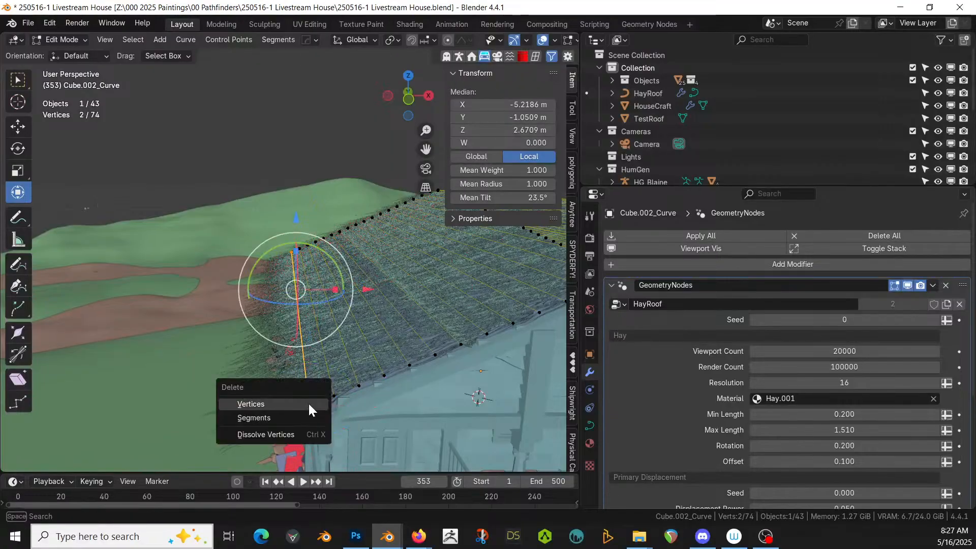
{"action": "left_click", "coordinate": [309, 405]}
- Return to Object Mode and check the hay roof in rendered shading
{"action": "middle_click_drag", "start_coordinate": [307, 403], "coordinate": [364, 373]}
{"action": "key", "text": "Tab"}
{"action": "scroll", "coordinate": [350, 373], "scroll_direction": "up", "scroll_amount": 2}
{"action": "key", "text": "z"}
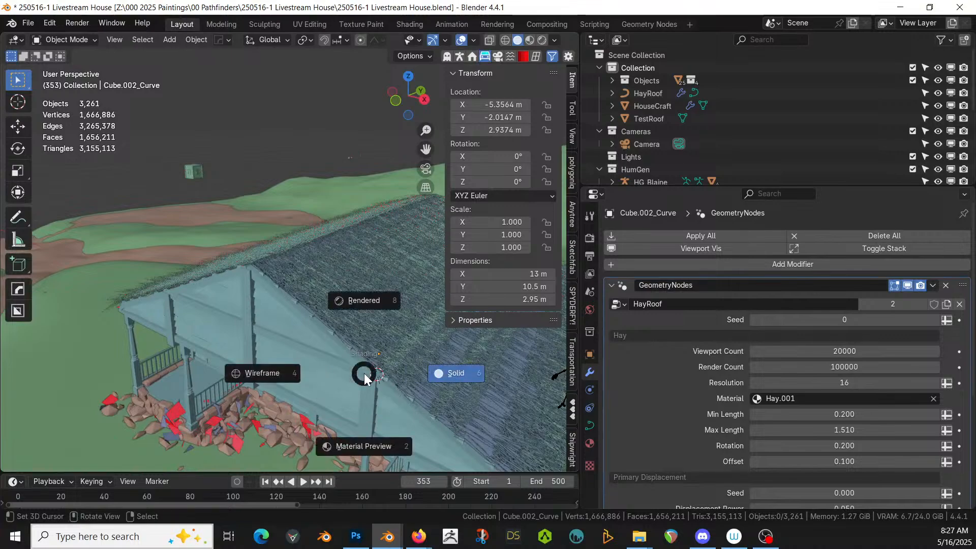
{"action": "key", "text": "8"}
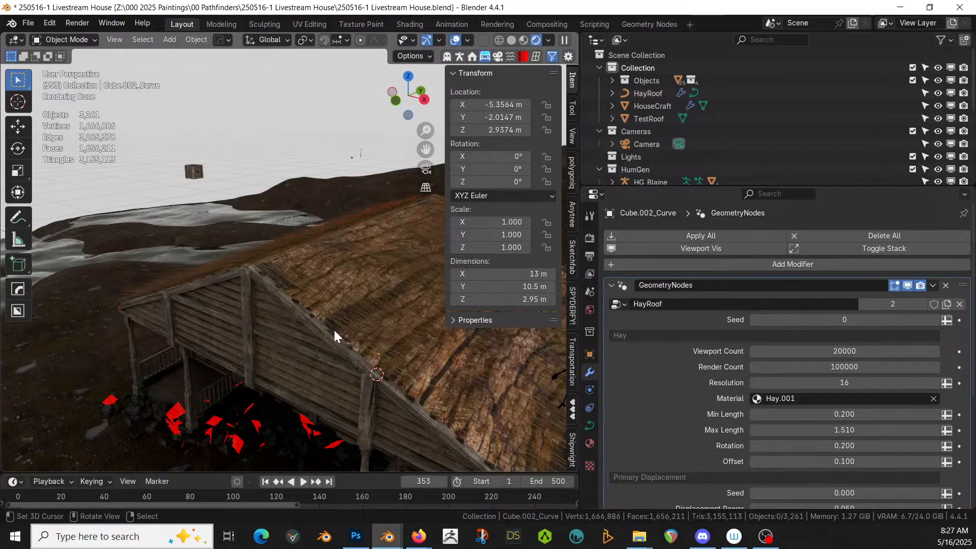
- Return the viewport to solid shading and examine the siding and windows of the house's front wall
{"action": "key", "text": "q"}
{"action": "left_click", "coordinate": [334, 330]}
{"action": "mouse_move", "coordinate": [334, 329]}
{"action": "middle_mouse_down"}
{"action": "mouse_move", "coordinate": [303, 338]}
{"action": "mouse_move", "coordinate": [327, 308]}
{"action": "mouse_move", "coordinate": [319, 350]}
{"action": "mouse_move", "coordinate": [285, 322]}
{"action": "mouse_move", "coordinate": [331, 324]}
{"action": "mouse_move", "coordinate": [331, 316]}
{"action": "mouse_move", "coordinate": [285, 304]}
{"action": "mouse_move", "coordinate": [294, 305]}
{"action": "middle_mouse_up"}
{"action": "key", "text": "z"}
{"action": "key", "text": "6"}
{"action": "scroll", "coordinate": [332, 315], "scroll_direction": "up", "scroll_amount": 4}
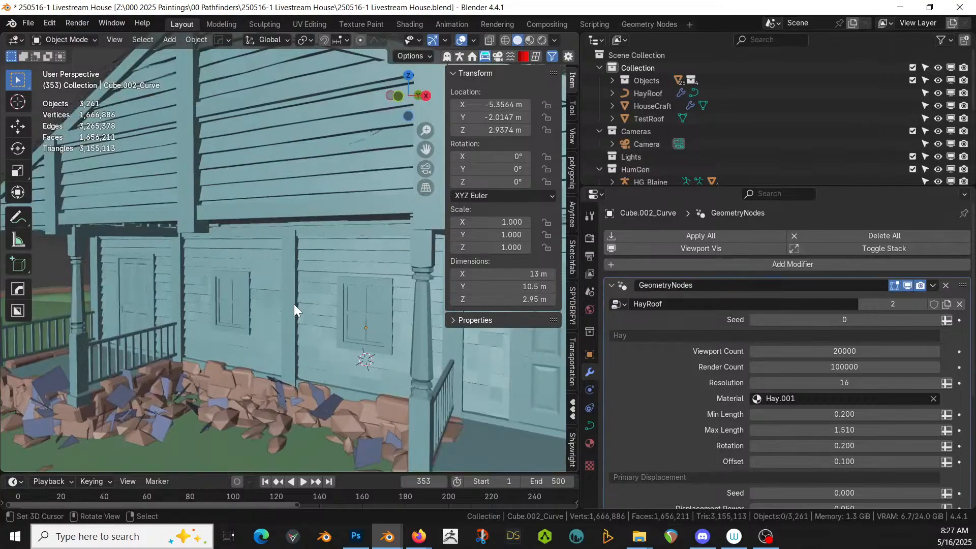
{"action": "middle_click_drag", "start_coordinate": [293, 304], "coordinate": [313, 308]}
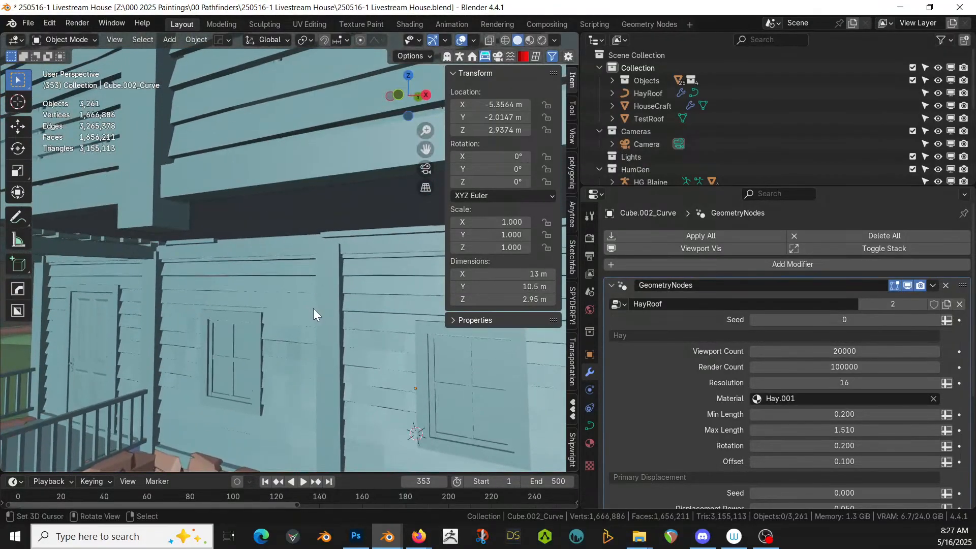
- Isolate the house in local view, turn on its Original Geometry and enter Edit Mode on the base mesh
{"action": "scroll", "coordinate": [314, 309], "scroll_direction": "down", "scroll_amount": 5}
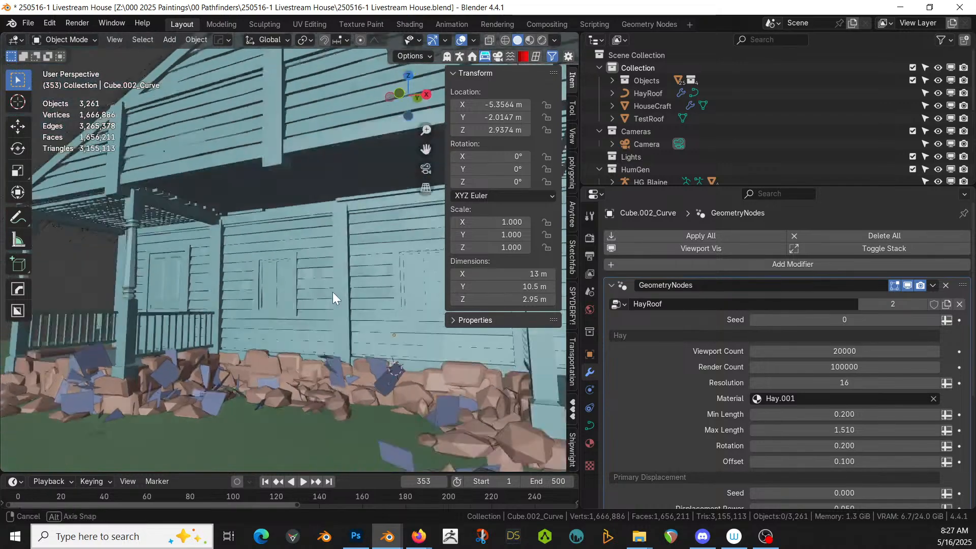
{"action": "left_click", "coordinate": [313, 267]}
{"action": "key", "text": "KP_Divide"}
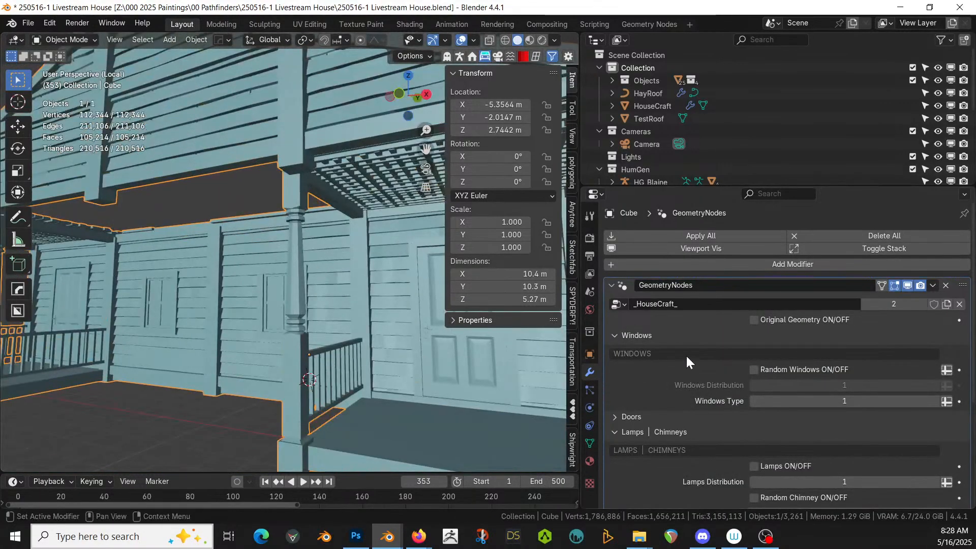
{"action": "left_click", "coordinate": [754, 320]}
{"action": "middle_click_drag", "start_coordinate": [418, 304], "coordinate": [331, 320]}
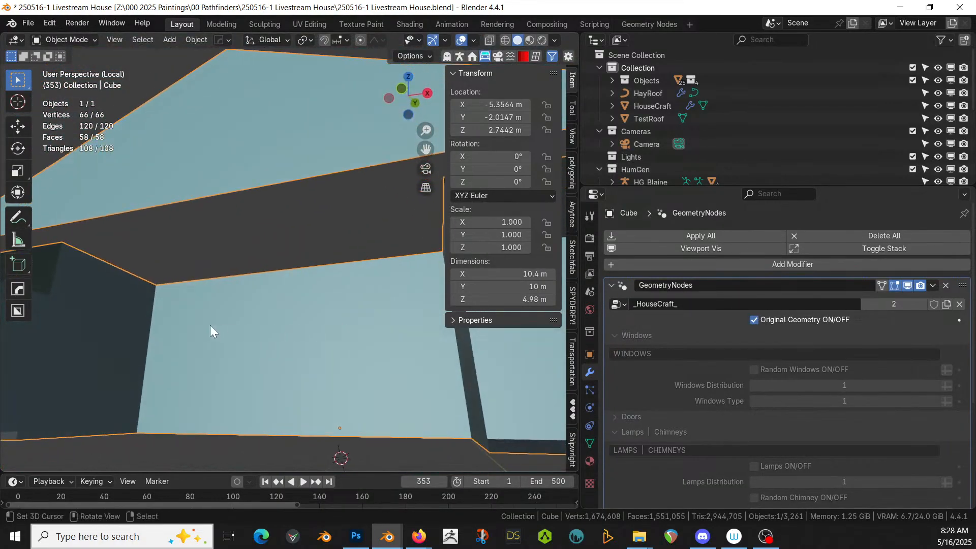
{"action": "key", "text": "Tab"}
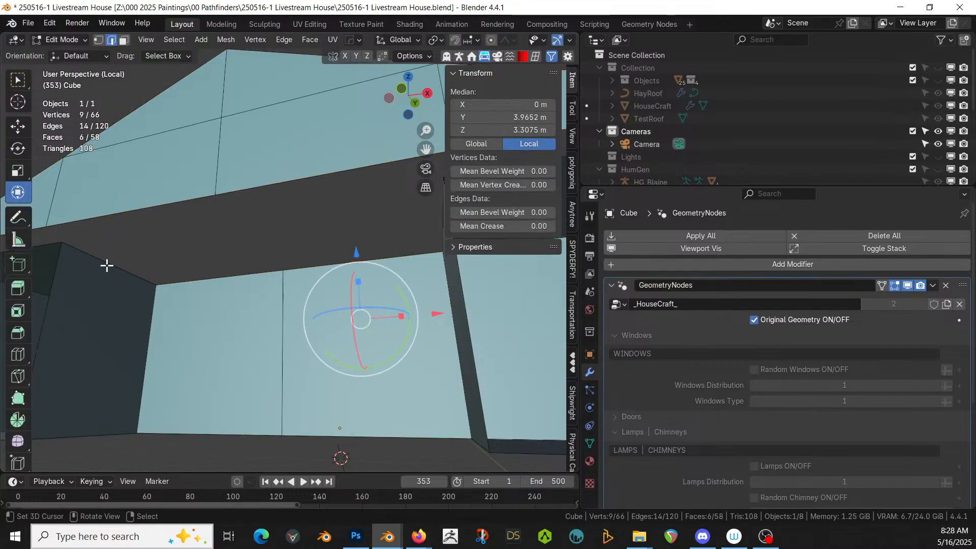
- Select the two facing side-wall top edges of the front recess and fill a ceiling face between them
{"action": "left_click", "coordinate": [116, 266]}
{"action": "middle_click_drag", "start_coordinate": [116, 266], "coordinate": [223, 307]}
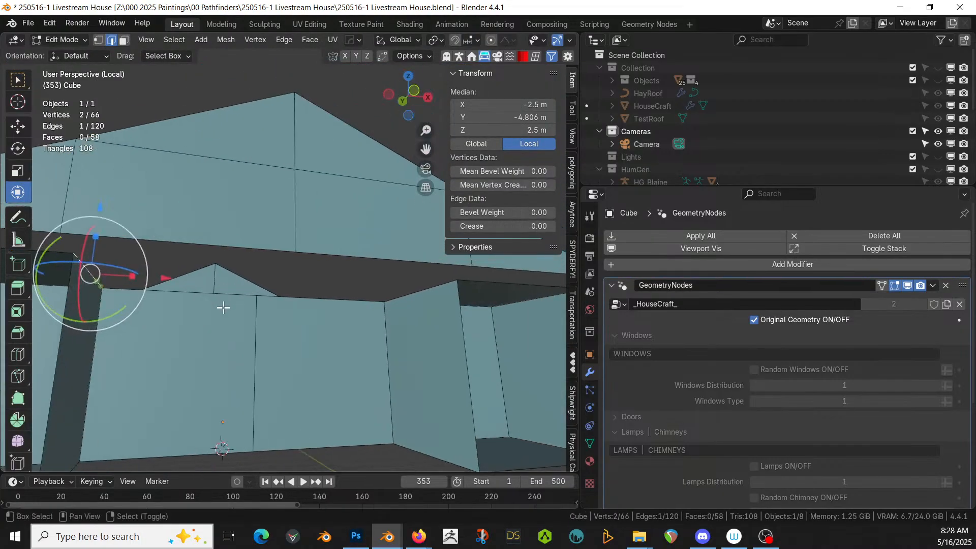
{"action": "left_click", "coordinate": [421, 297], "text": "shift"}
{"action": "key", "text": "f"}
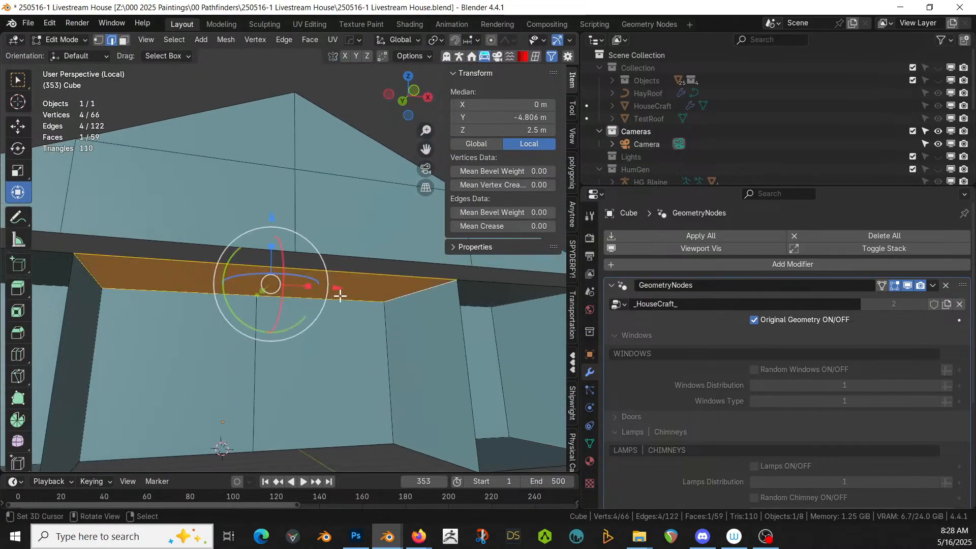
- Add one centred loop cut across the new ceiling face and merge all the mesh's vertices by distance
{"action": "left_click", "coordinate": [291, 269]}
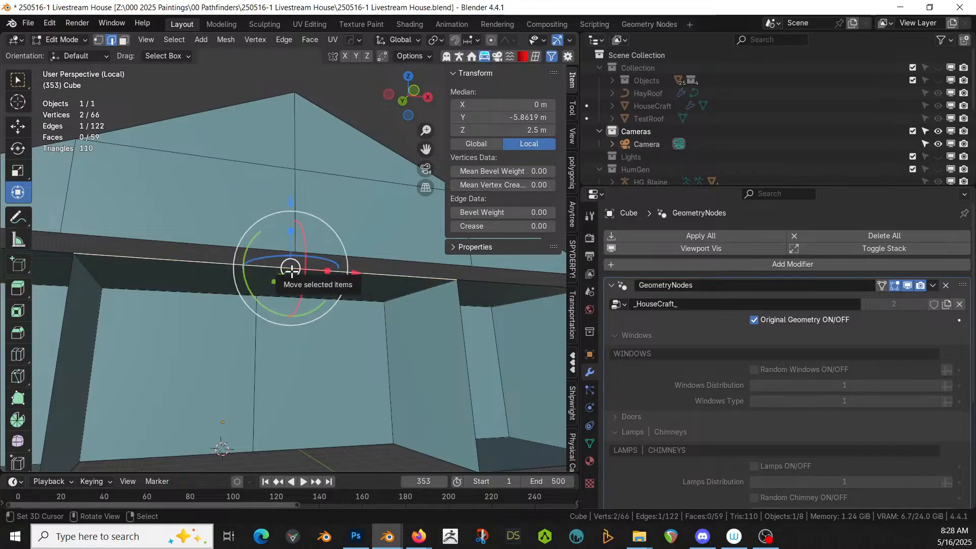
{"action": "key", "text": "ctrl+r"}
{"action": "left_click", "coordinate": [292, 269]}
{"action": "right_click", "coordinate": [292, 269]}
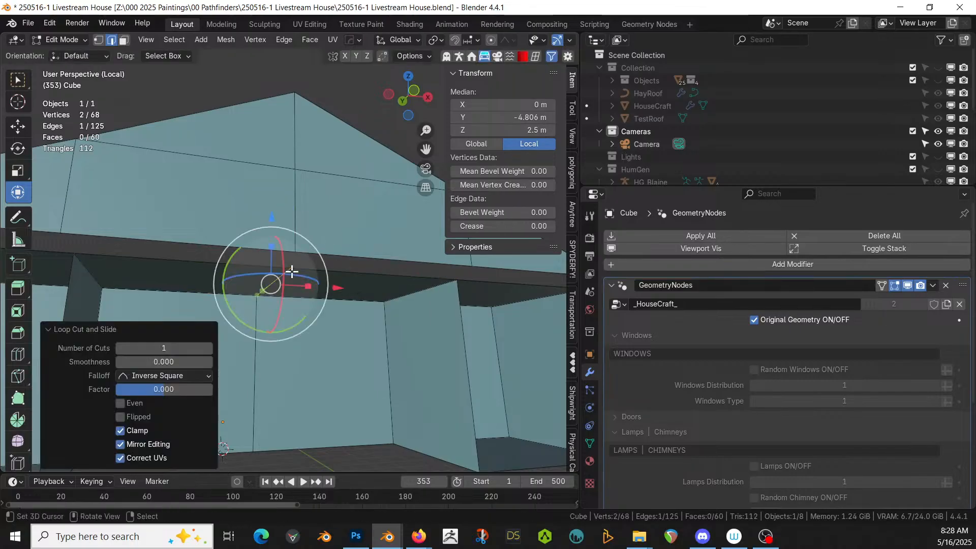
{"action": "key", "text": "a"}
{"action": "key", "text": "m"}
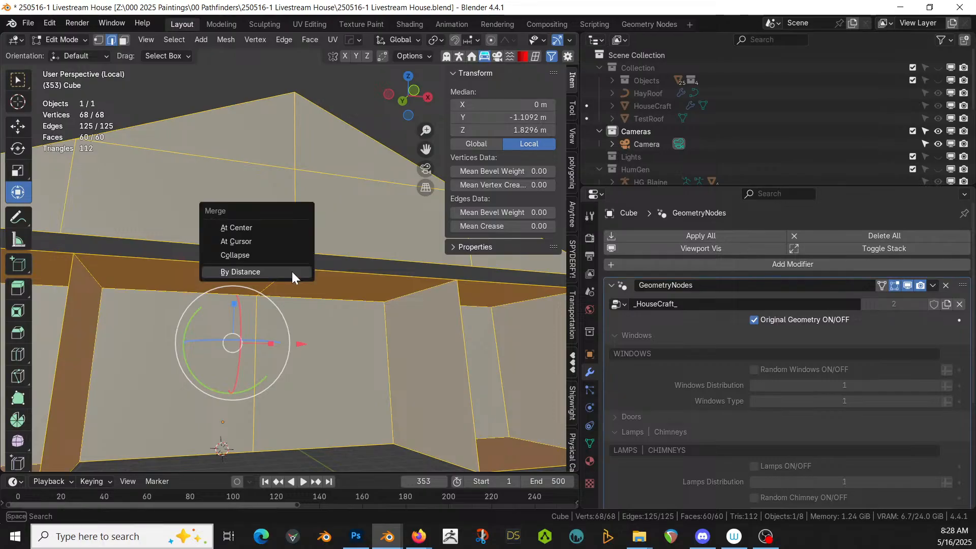
{"action": "left_click", "coordinate": [292, 272]}
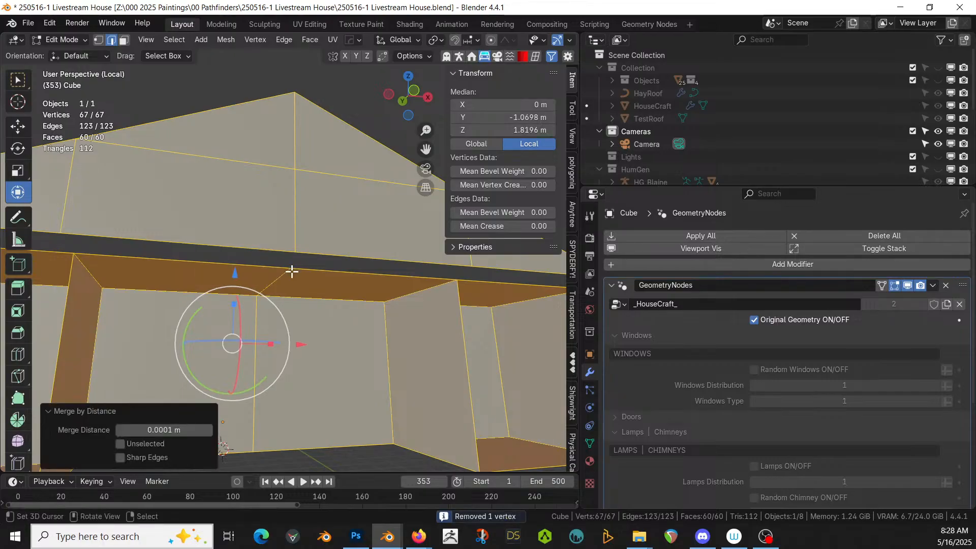
- Select the two ceiling faces of the front recess and turn Original Geometry off to show the generated house
{"action": "key", "text": "3"}
{"action": "left_click", "coordinate": [238, 273]}
{"action": "left_click", "coordinate": [315, 283], "text": "shift"}
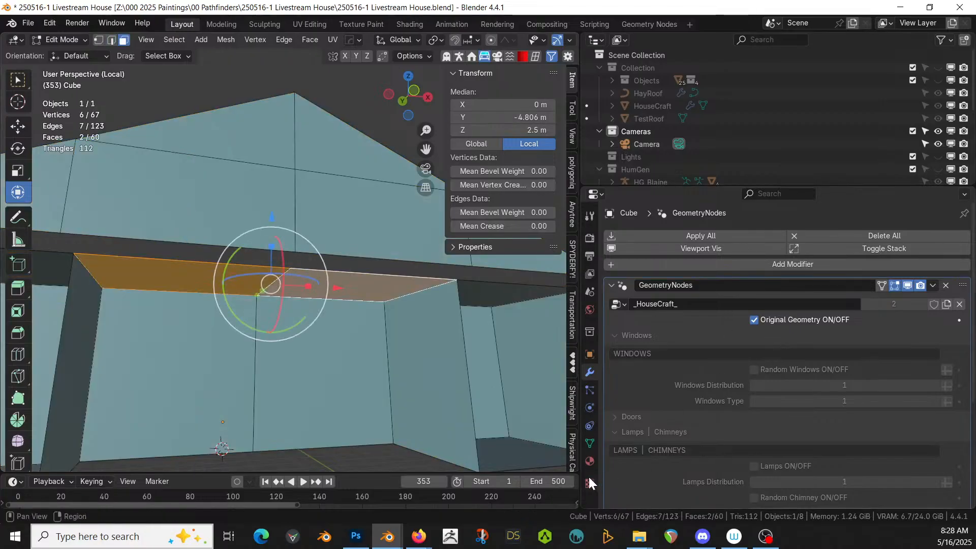
{"action": "left_click", "coordinate": [589, 461]}
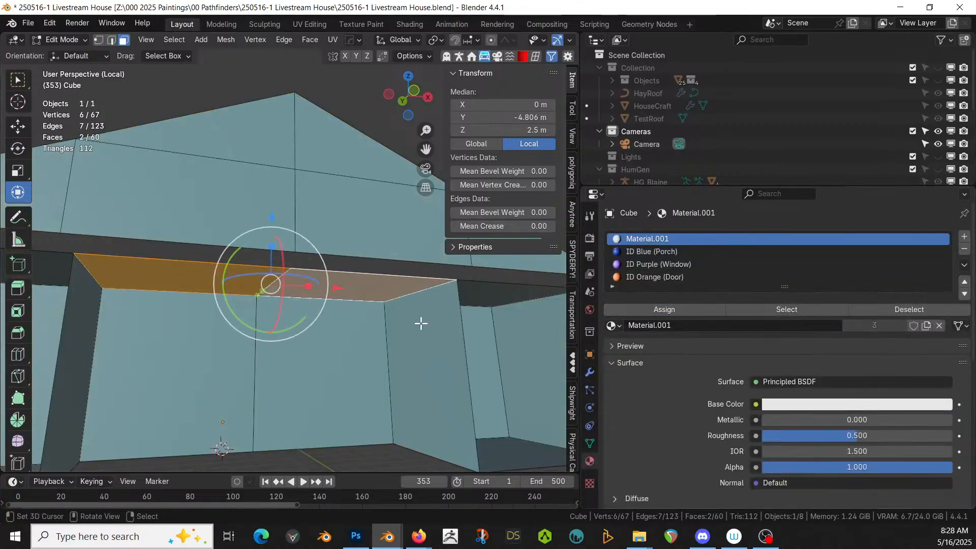
{"action": "left_click", "coordinate": [589, 370]}
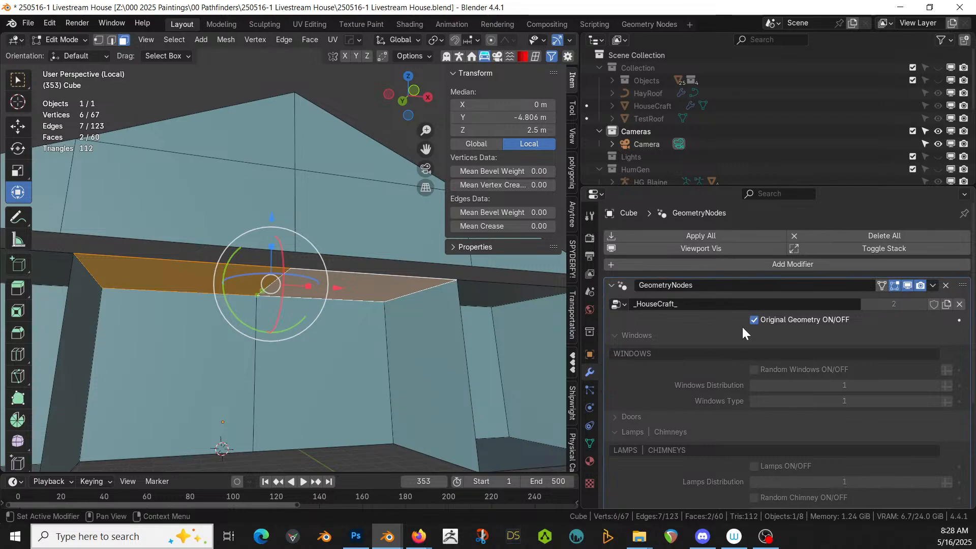
{"action": "left_click", "coordinate": [753, 319]}
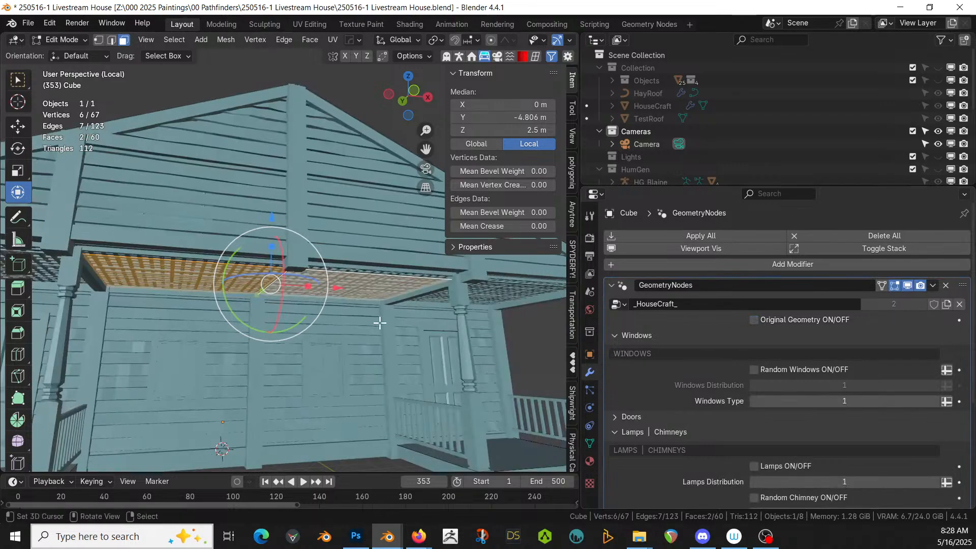
{"action": "middle_click_drag", "start_coordinate": [377, 322], "coordinate": [318, 334]}
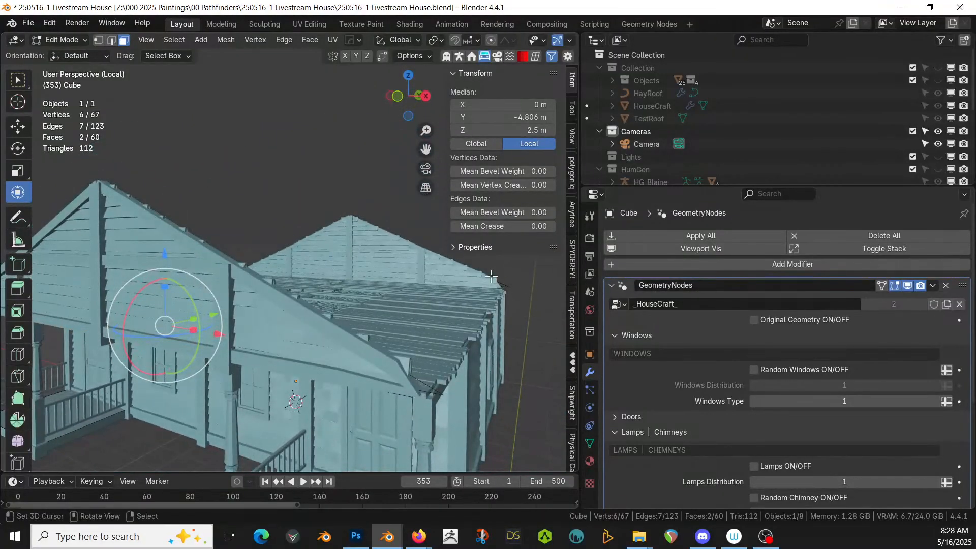
- Exit local view, look over the whole house with its hay roof and save the file
{"action": "key", "text": "KP_Divide"}
{"action": "scroll", "coordinate": [443, 315], "scroll_direction": "down", "scroll_amount": 5}
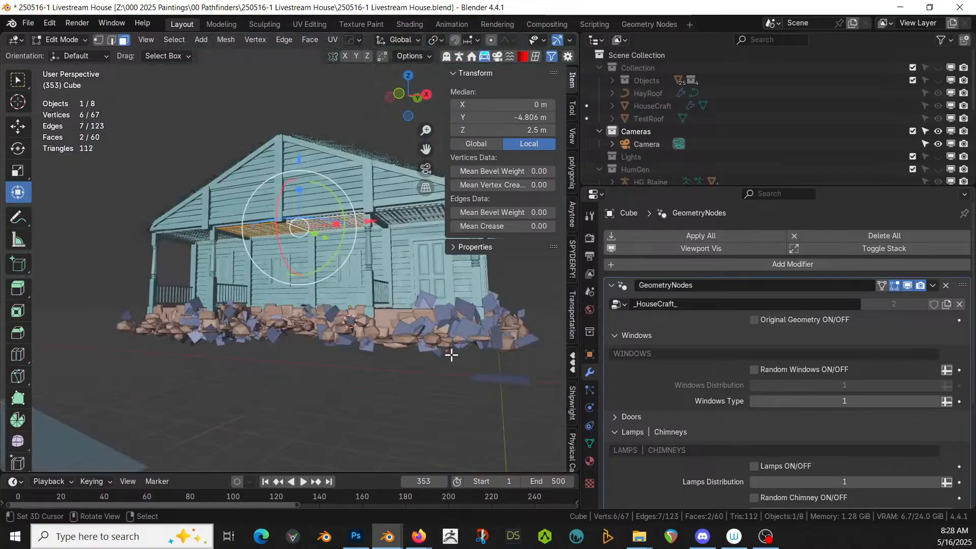
{"action": "middle_click_drag", "start_coordinate": [451, 352], "coordinate": [263, 392]}
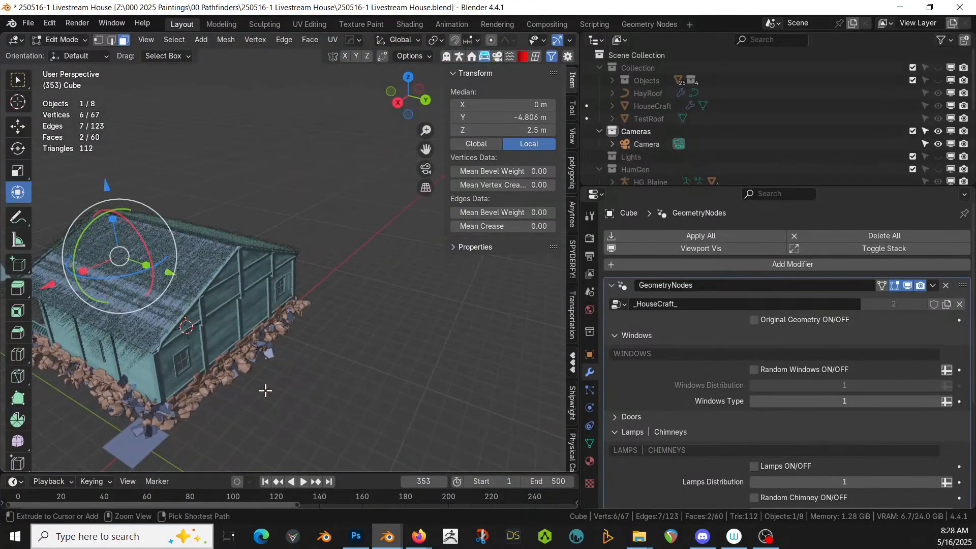
{"action": "key", "text": "ctrl+s"}
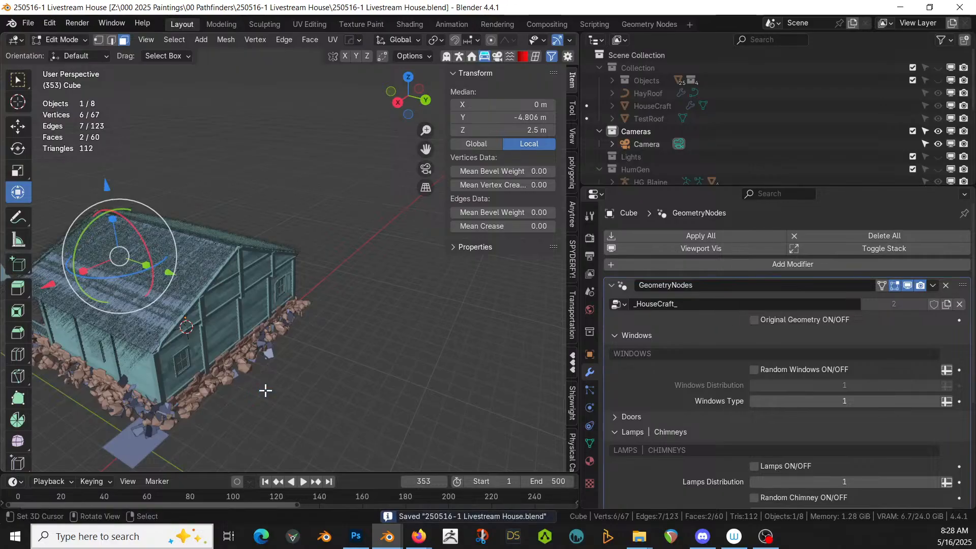
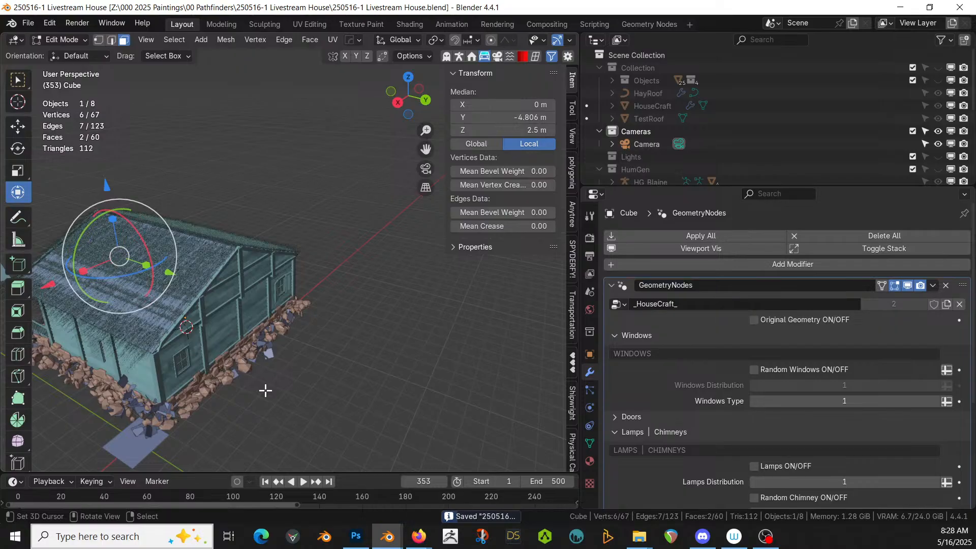
- Examine the isolated house from the front and return to the full scene
{"action": "middle_click_drag", "start_coordinate": [264, 390], "coordinate": [452, 366]}
{"action": "key", "text": "KP_Divide"}
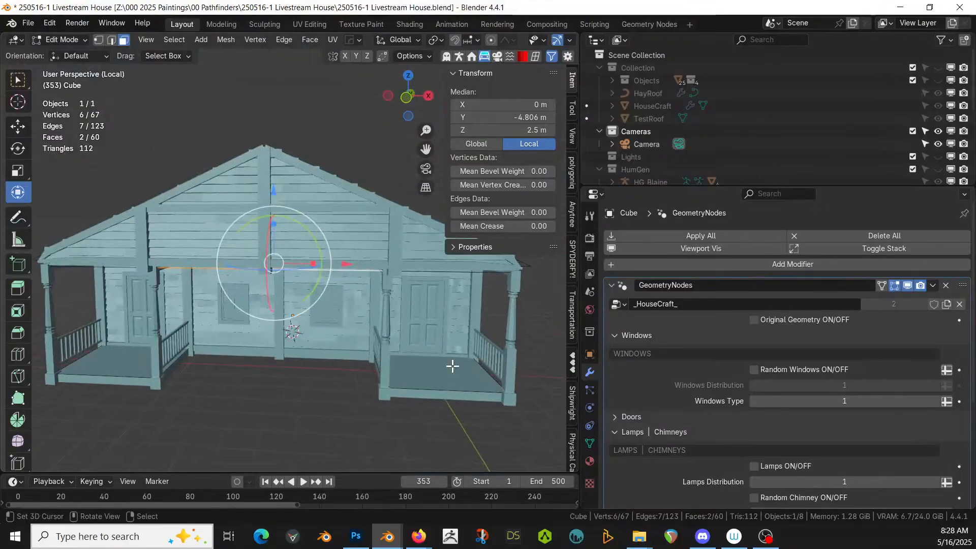
{"action": "key", "text": "KP_Divide"}
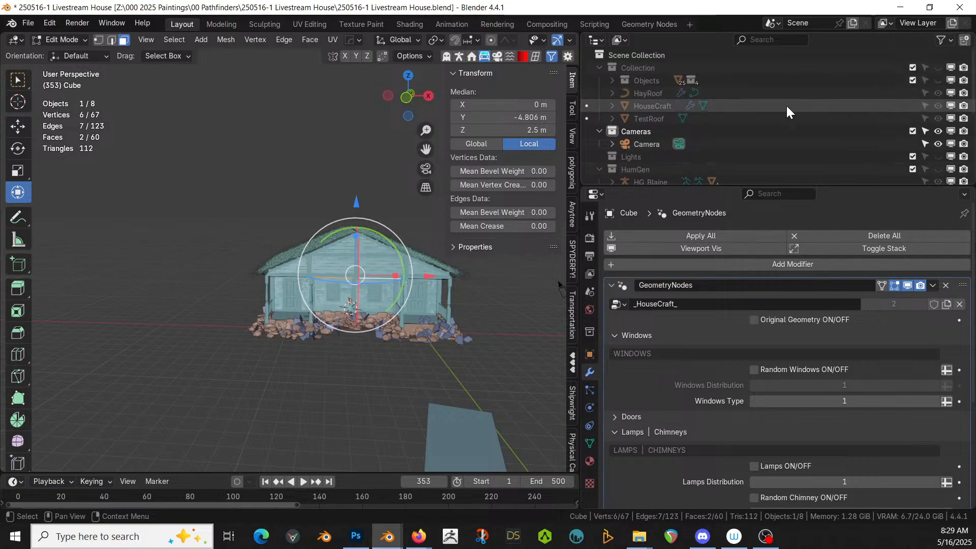
- Make the Water, Ground, Lights and HumGen collections visible in the viewport
{"action": "scroll", "coordinate": [786, 117], "scroll_direction": "down", "scroll_amount": 5}
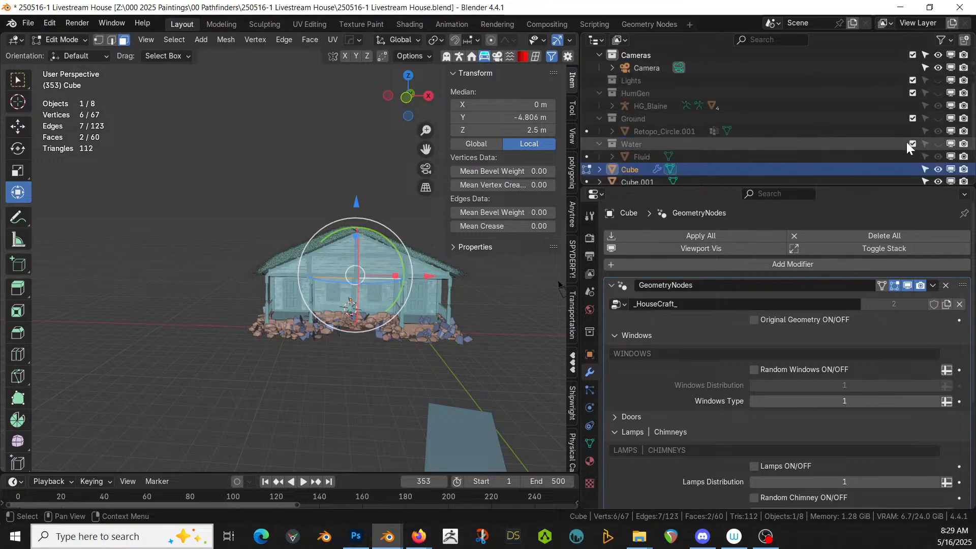
{"action": "left_click", "coordinate": [938, 143]}
{"action": "left_click", "coordinate": [937, 118]}
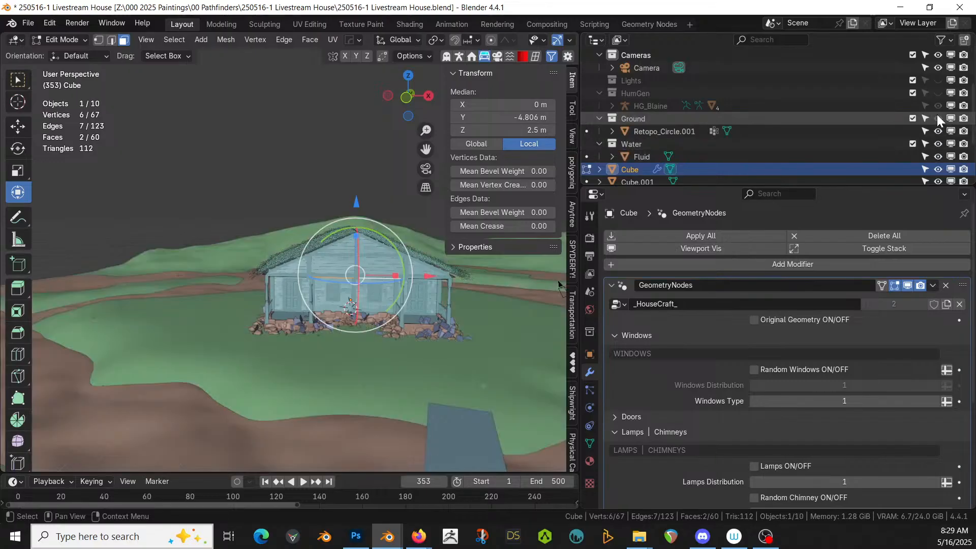
{"action": "left_click", "coordinate": [938, 81]}
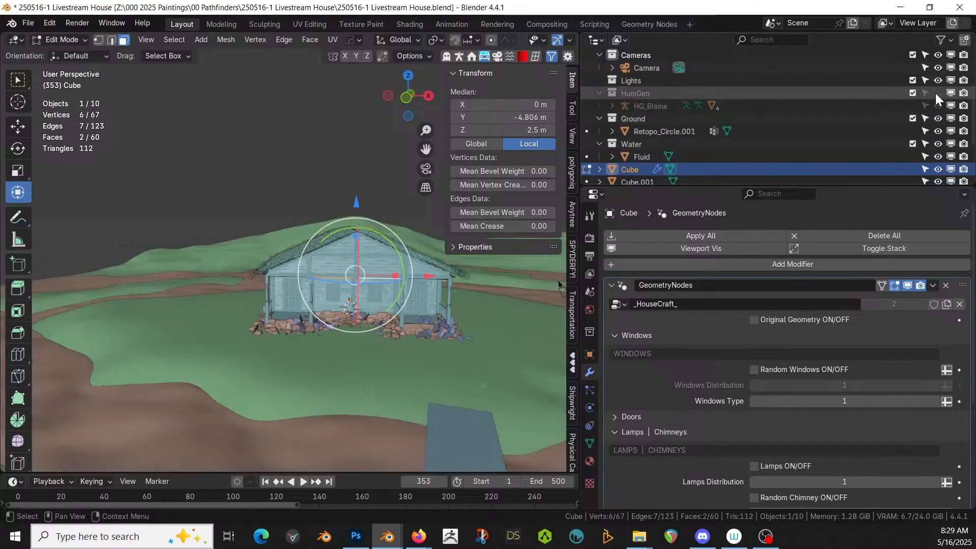
{"action": "left_click", "coordinate": [937, 93]}
- Add a cube to the house mesh on the grass beside the house, with a size of 2.5 m
{"action": "middle_click_drag", "start_coordinate": [304, 299], "coordinate": [374, 283]}
{"action": "scroll", "coordinate": [276, 294], "scroll_direction": "down", "scroll_amount": 2}
{"action": "scroll", "coordinate": [382, 282], "scroll_direction": "up", "scroll_amount": 3}
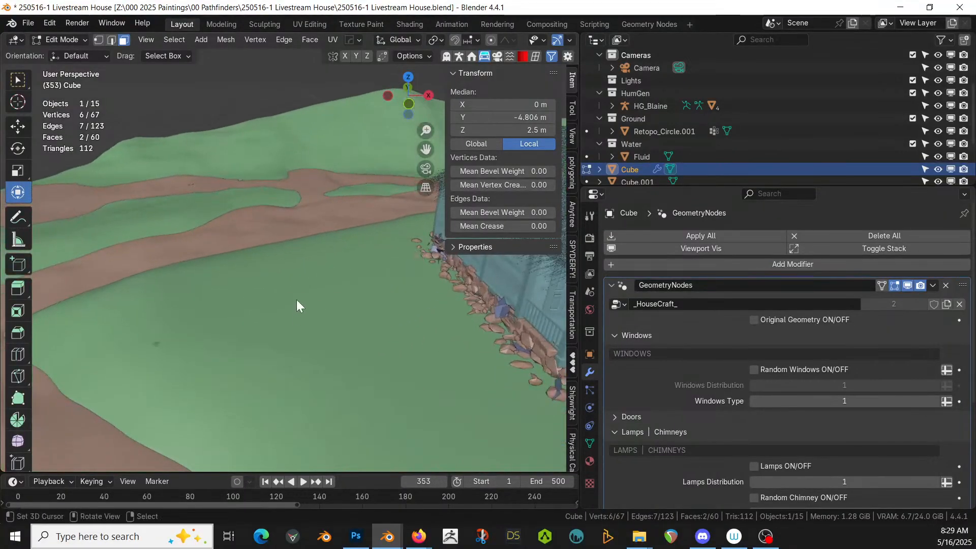
{"action": "key", "text": "shift+a"}
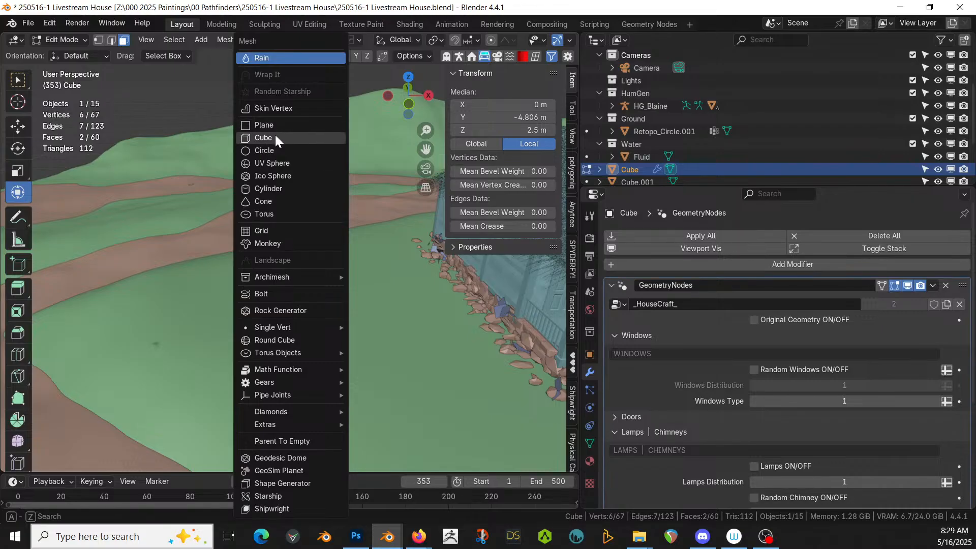
{"action": "left_click", "coordinate": [275, 136]}
{"action": "left_click", "coordinate": [167, 353]}
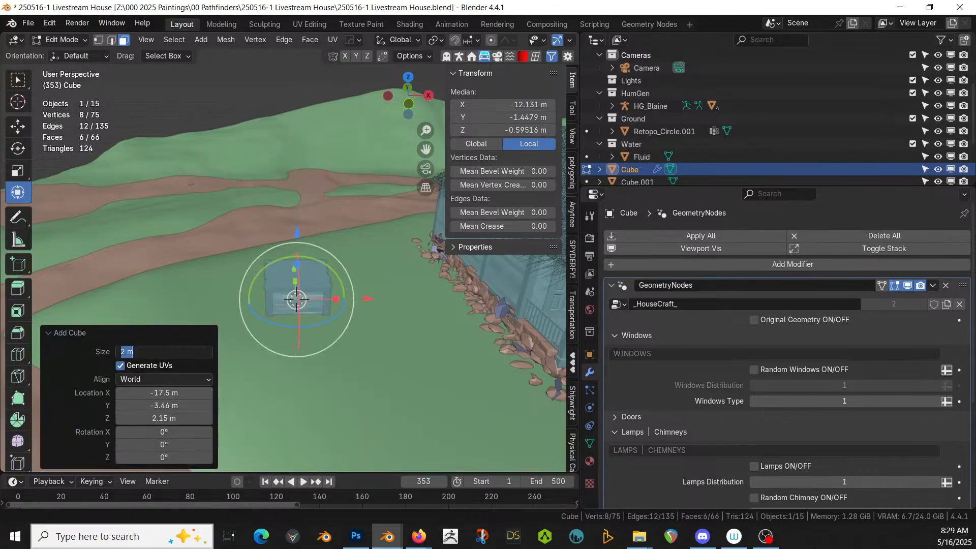
{"action": "type", "text": "2.5"}
{"action": "key", "text": "Return"}
{"action": "left_click", "coordinate": [168, 353]}
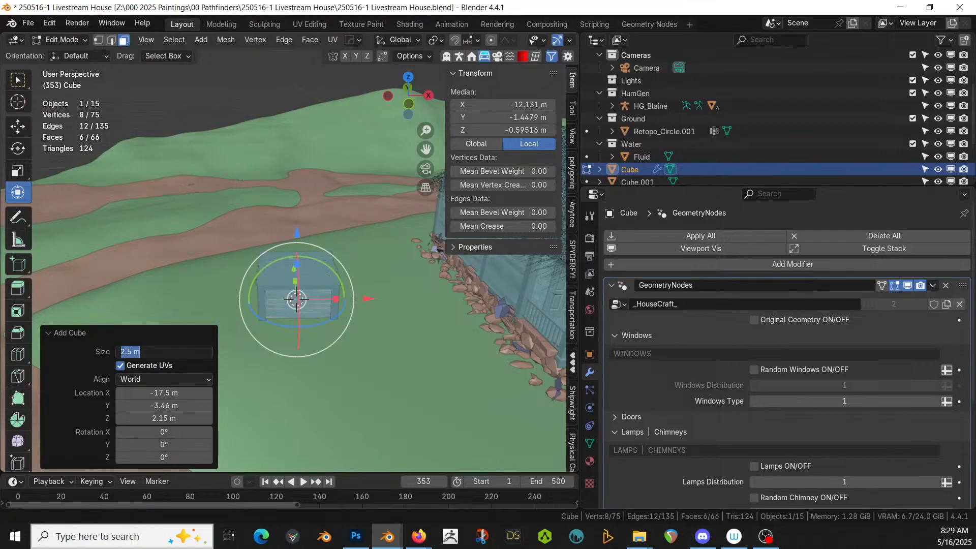
{"action": "key", "text": "Return"}
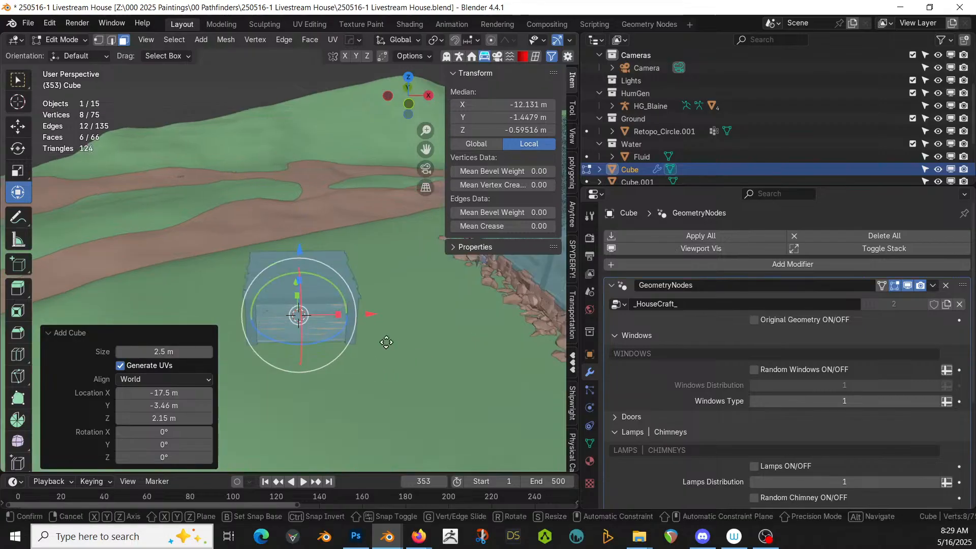
- Raise the new cube about 1.74 m along Z above the grass and check it in Object Mode before resuming editing
{"action": "key", "text": "g"}
{"action": "key", "text": "z"}
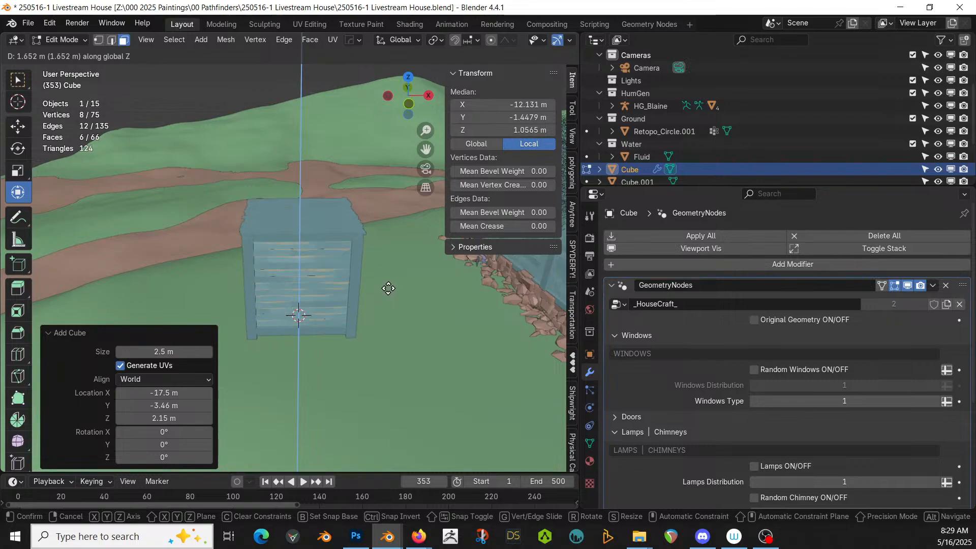
{"action": "left_click", "coordinate": [388, 287]}
{"action": "middle_click_drag", "start_coordinate": [389, 287], "coordinate": [285, 303]}
{"action": "key", "text": "Tab"}
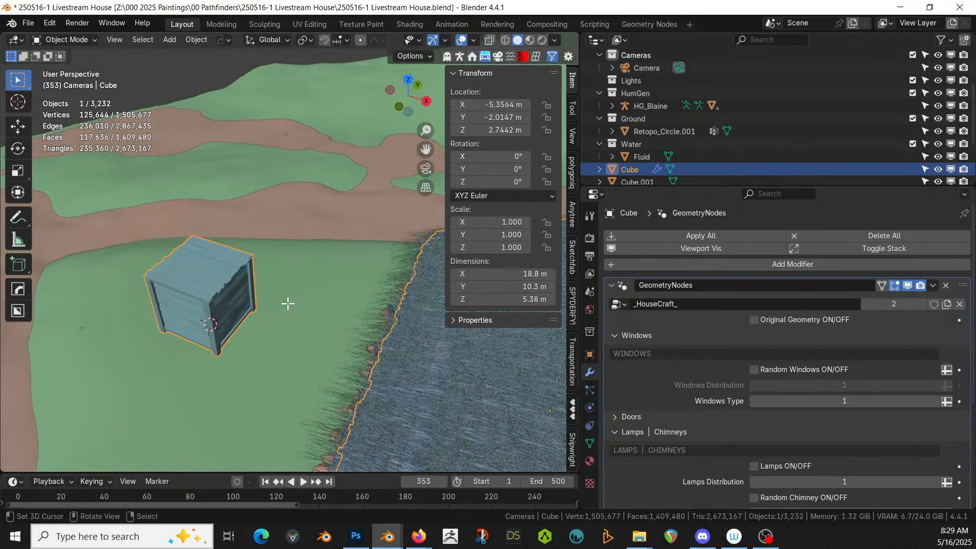
{"action": "key", "text": "Tab"}
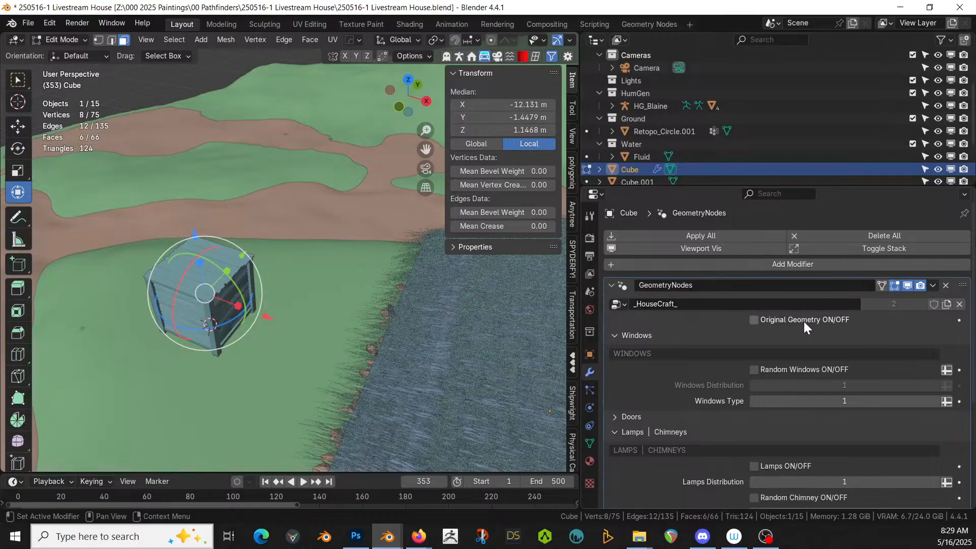
- Turn on Original Geometry and extrude the cube's face toward the house by 2.5 m
{"action": "left_click", "coordinate": [754, 320]}
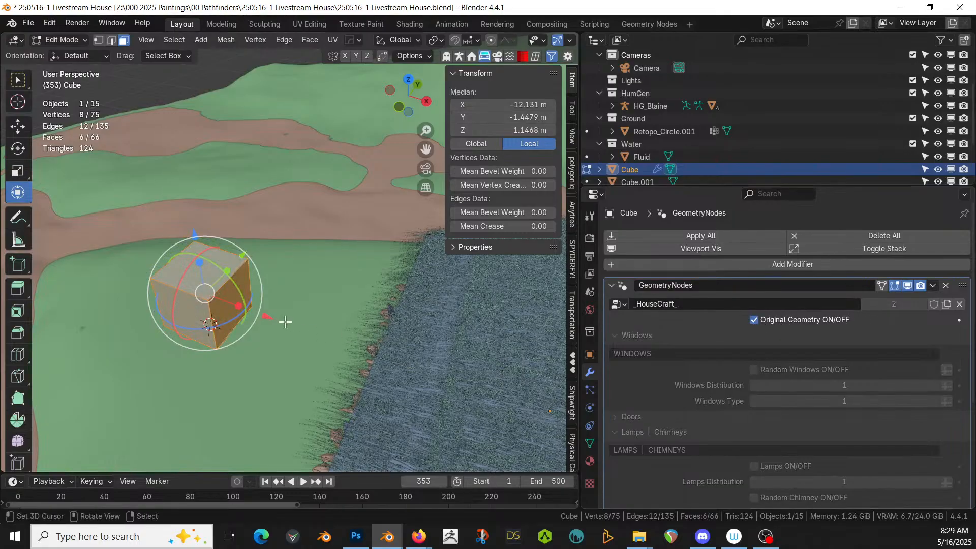
{"action": "left_click", "coordinate": [242, 311]}
{"action": "type", "text": "e"}
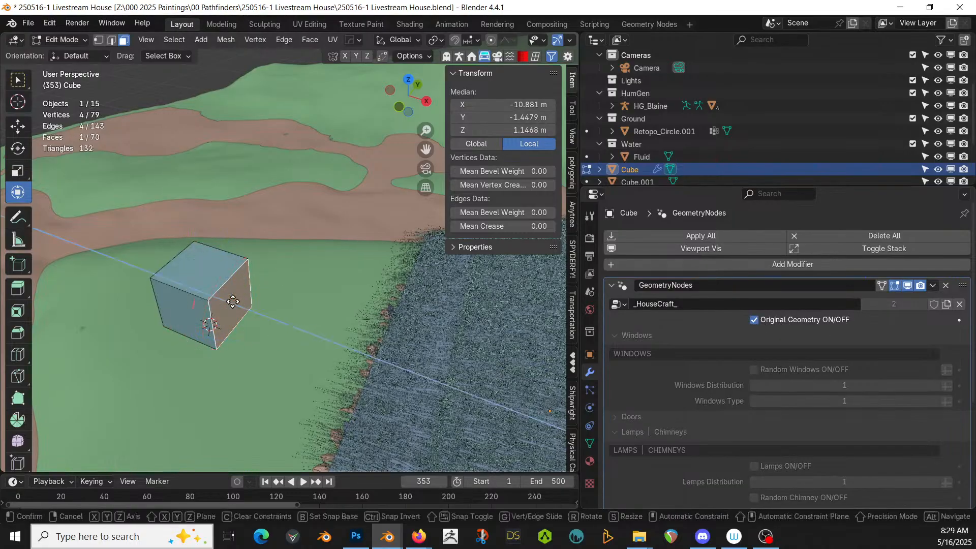
{"action": "type", "text": "2.5"}
{"action": "key", "text": "Return"}
{"action": "middle_click_drag", "start_coordinate": [233, 301], "coordinate": [297, 345]}
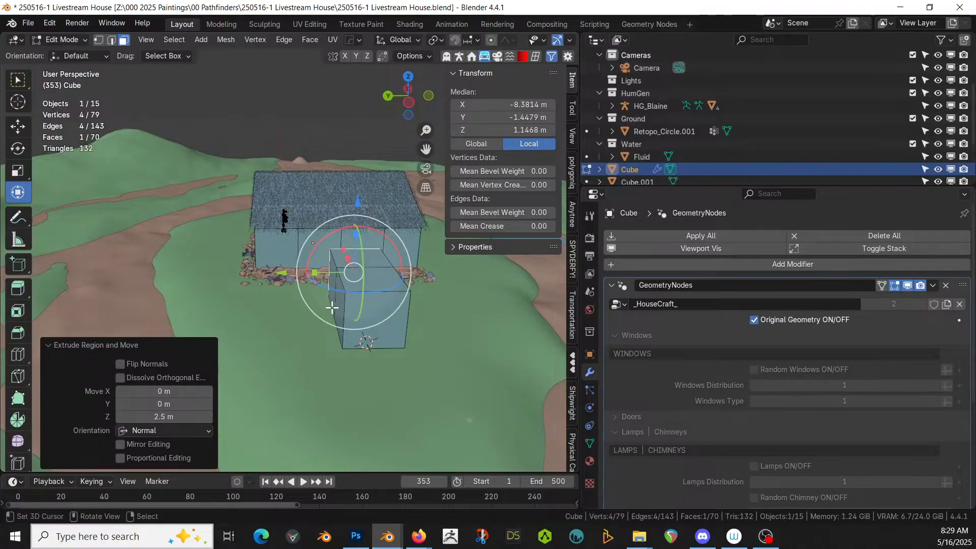
- Try to extrude the two long top edges on the small box's +Y side by 0.5 m, and undo it
{"action": "key", "text": "2"}
{"action": "left_click", "coordinate": [339, 287]}
{"action": "right_click", "coordinate": [338, 270], "text": "shift"}
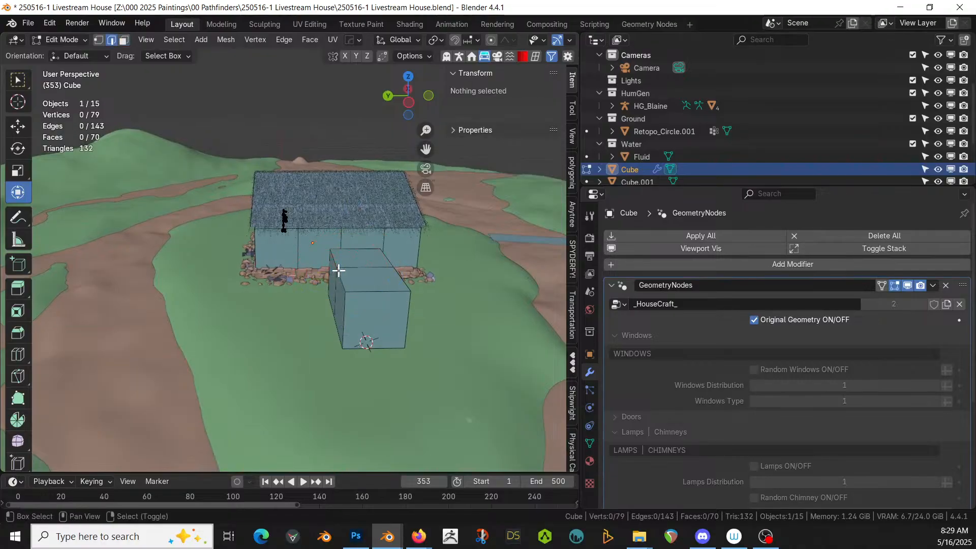
{"action": "right_click", "coordinate": [338, 271]}
{"action": "right_click", "coordinate": [335, 258], "text": "shift"}
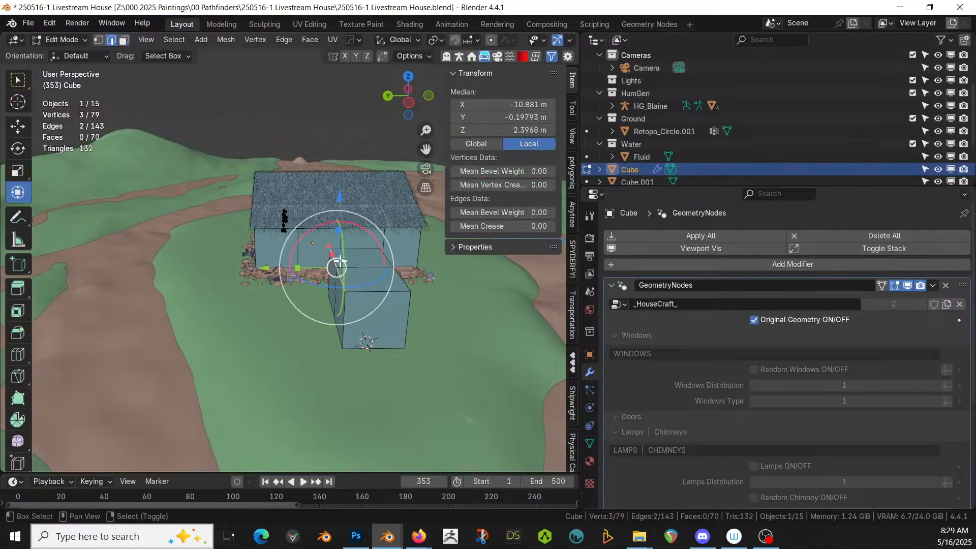
{"action": "type", "text": "ex"}
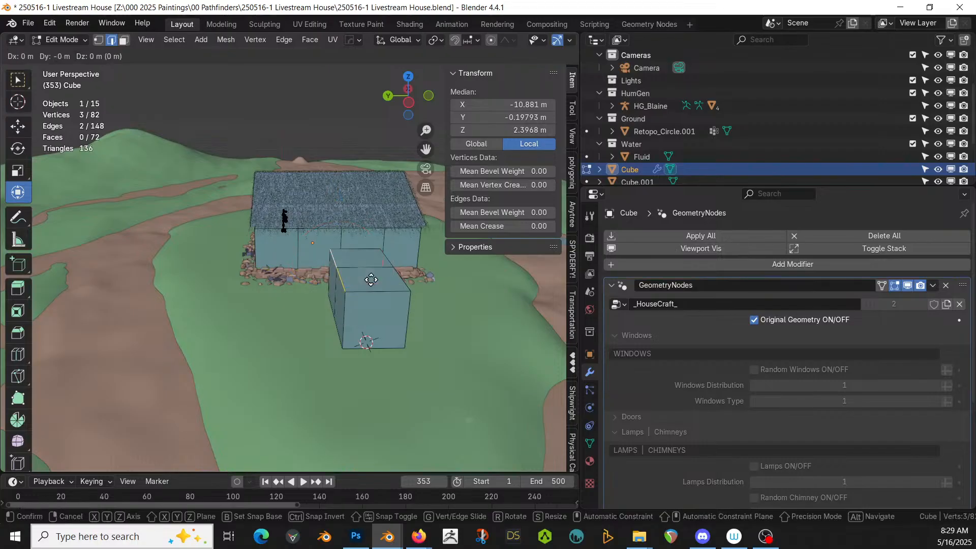
{"action": "type", "text": ".5"}
{"action": "key", "text": "Return"}
{"action": "middle_click_drag", "start_coordinate": [371, 280], "coordinate": [368, 349]}
{"action": "key", "text": "ctrl+z"}
{"action": "key", "text": "ctrl+z"}
- Try to raise the two long top edges on the box's +Y side by 0.5 m along Z, and undo it
{"action": "scroll", "coordinate": [368, 350], "scroll_direction": "up", "scroll_amount": 1}
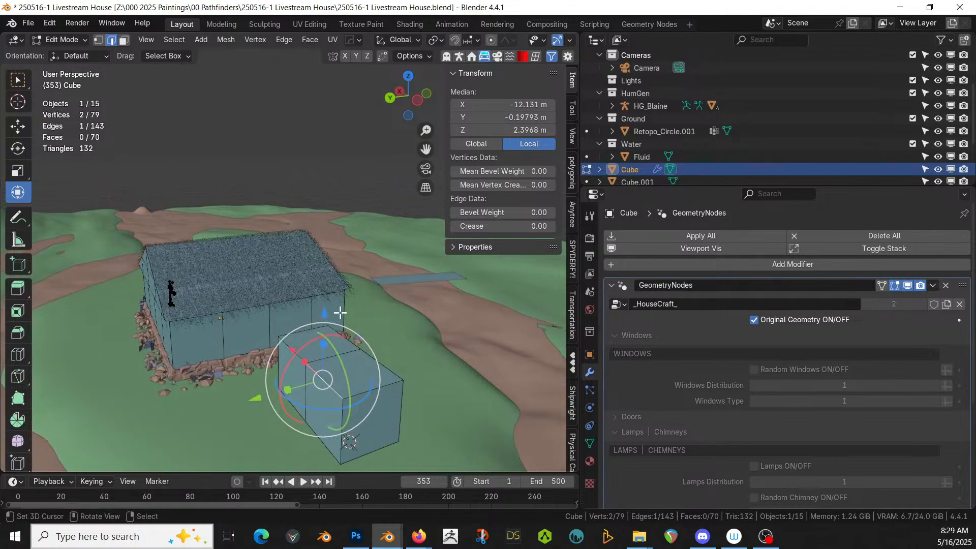
{"action": "right_click", "coordinate": [305, 361], "text": "shift"}
{"action": "type", "text": "gz"}
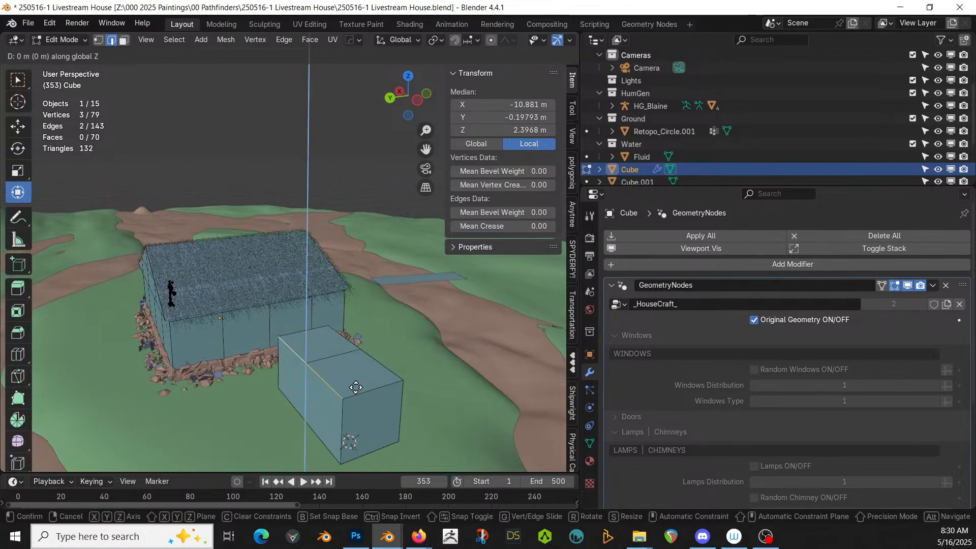
{"action": "type", "text": ".5"}
{"action": "key", "text": "Return"}
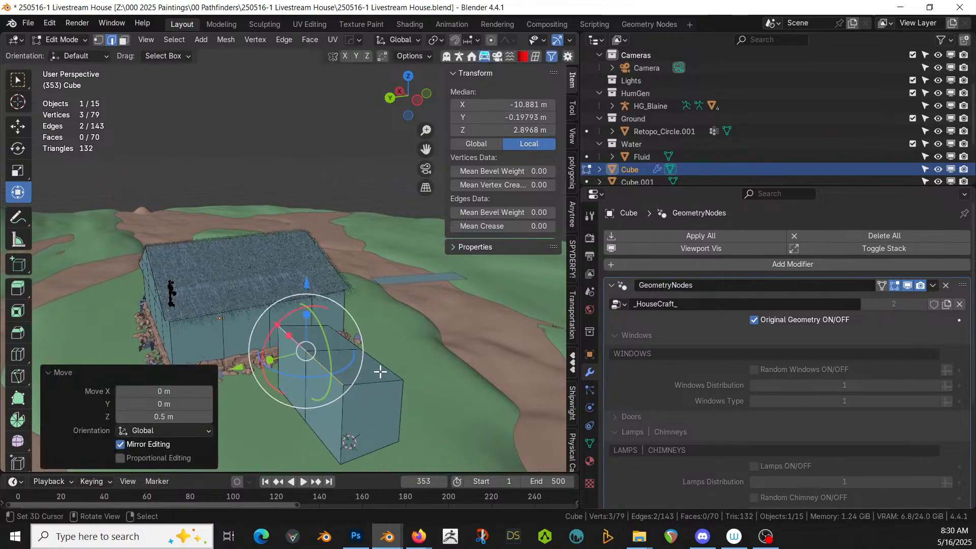
{"action": "key", "text": "ctrl+z"}
- Lower the two long top edges on the box's -Y side by 0.5 m along Z to slope its roof
{"action": "key", "text": "g"}
{"action": "key", "text": "z"}
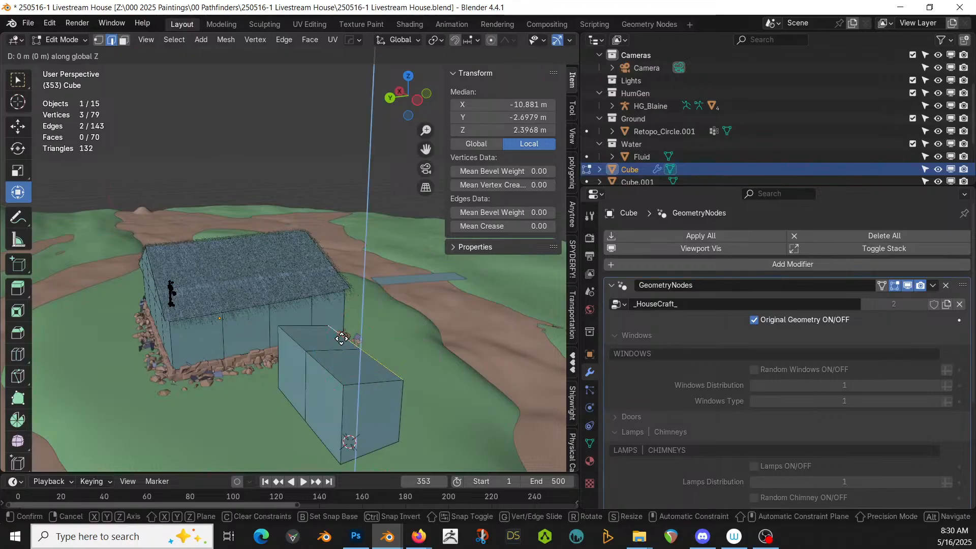
{"action": "left_click", "coordinate": [341, 338]}
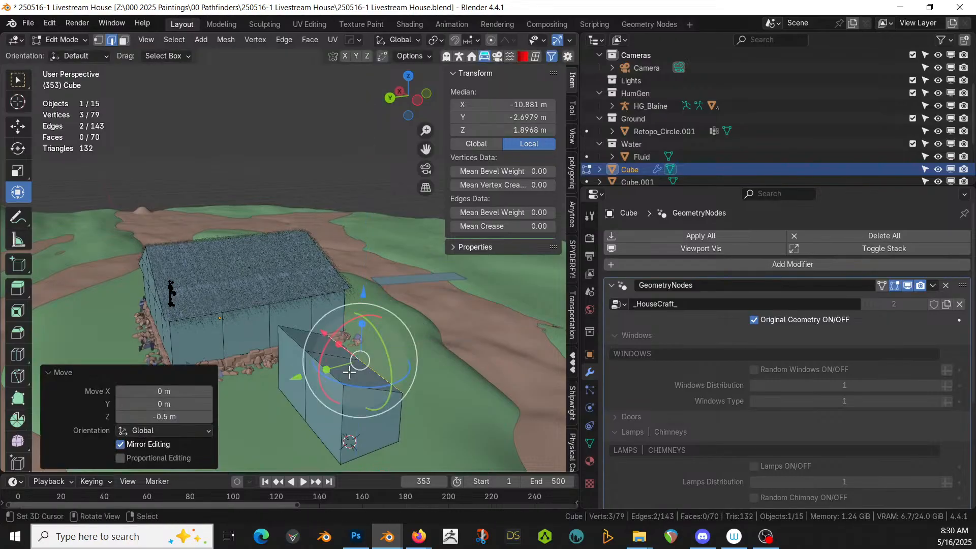
- Select all linked faces of the small box beside the house in face select mode
{"action": "key", "text": "a"}
{"action": "left_click", "coordinate": [355, 400]}
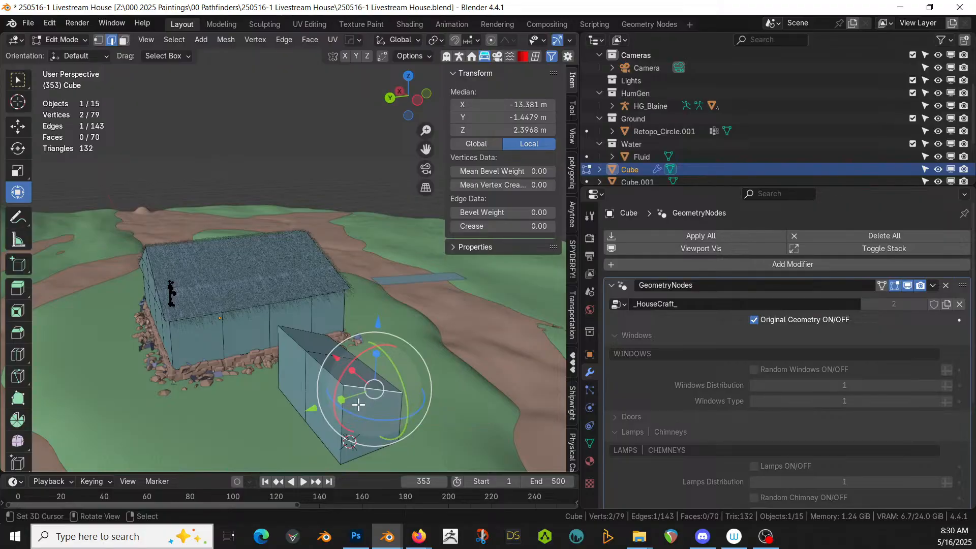
{"action": "key", "text": "3"}
{"action": "left_click", "coordinate": [368, 413]}
{"action": "key", "text": "ctrl+l"}
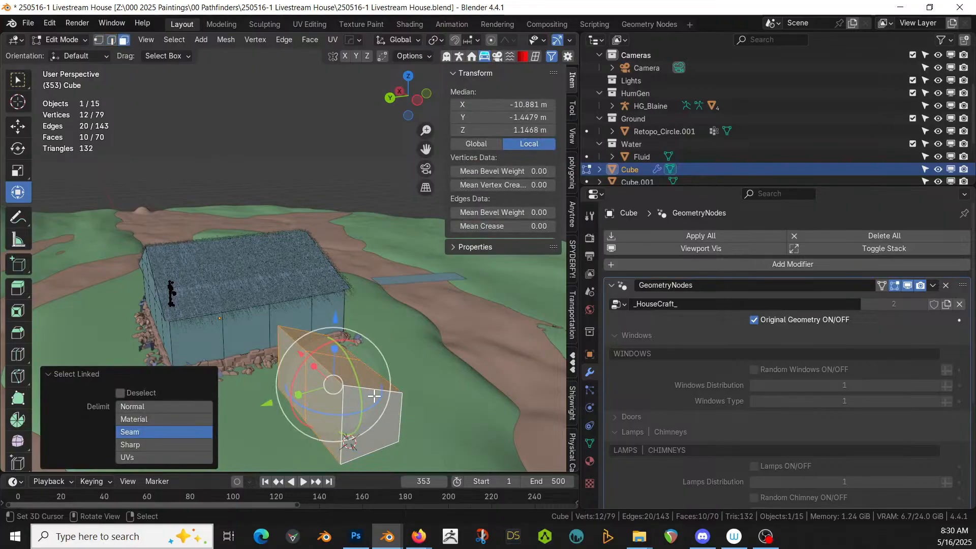
{"action": "middle_click_drag", "start_coordinate": [389, 405], "coordinate": [421, 339]}
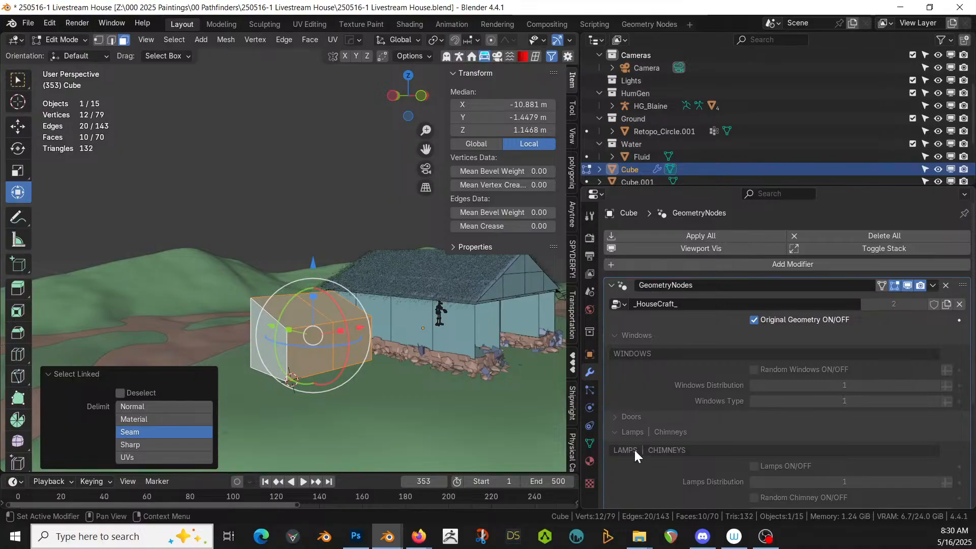
- Add a material slot with the existing ID Green (Awning) material and assign it to the selected box
{"action": "left_click", "coordinate": [590, 461]}
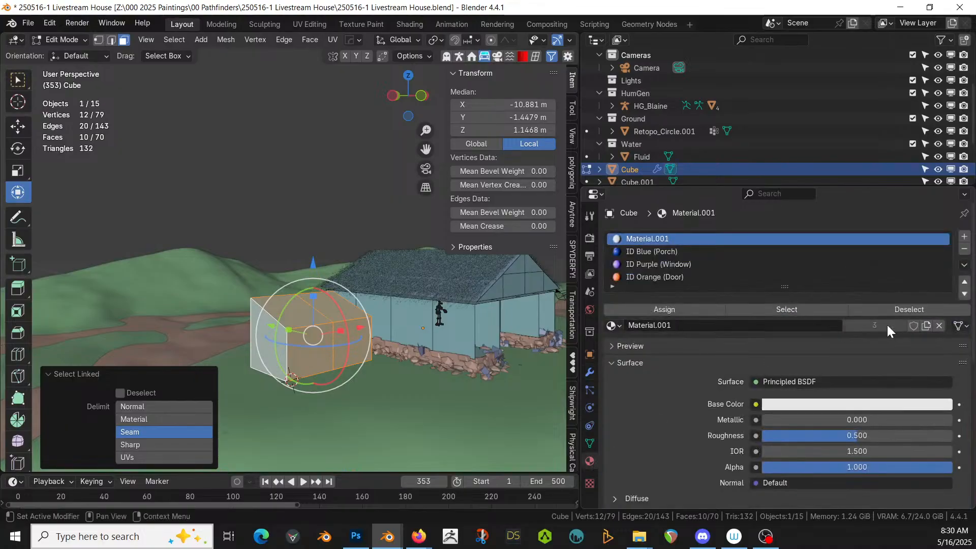
{"action": "left_click", "coordinate": [964, 238]}
{"action": "left_click", "coordinate": [612, 331]}
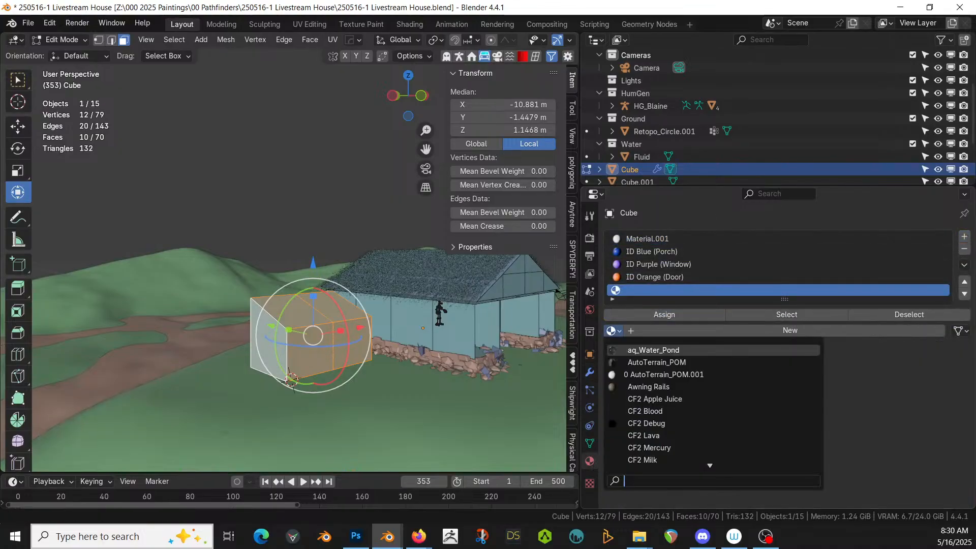
{"action": "type", "text": "id"}
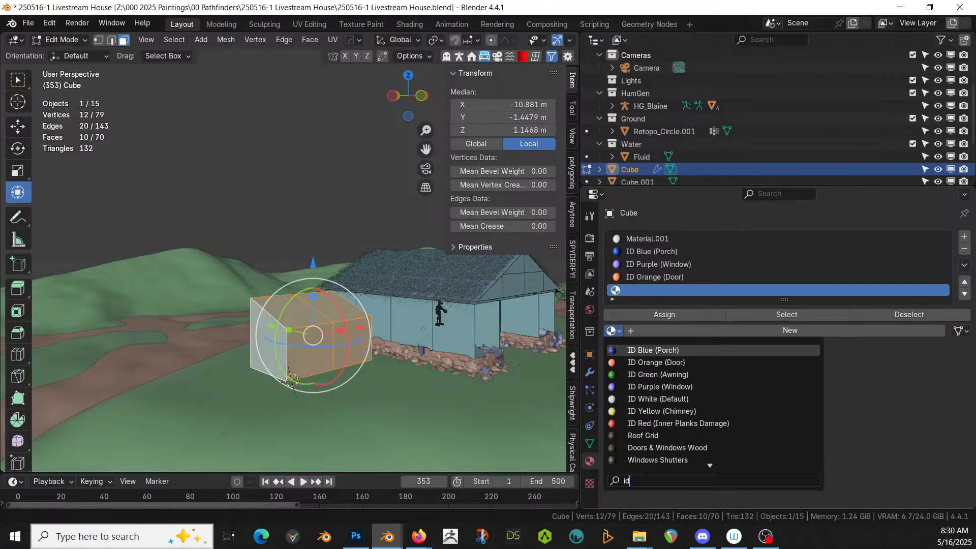
{"action": "key", "text": "Down"}
{"action": "key", "text": "Down"}
{"action": "key", "text": "Down"}
{"action": "key", "text": "Up"}
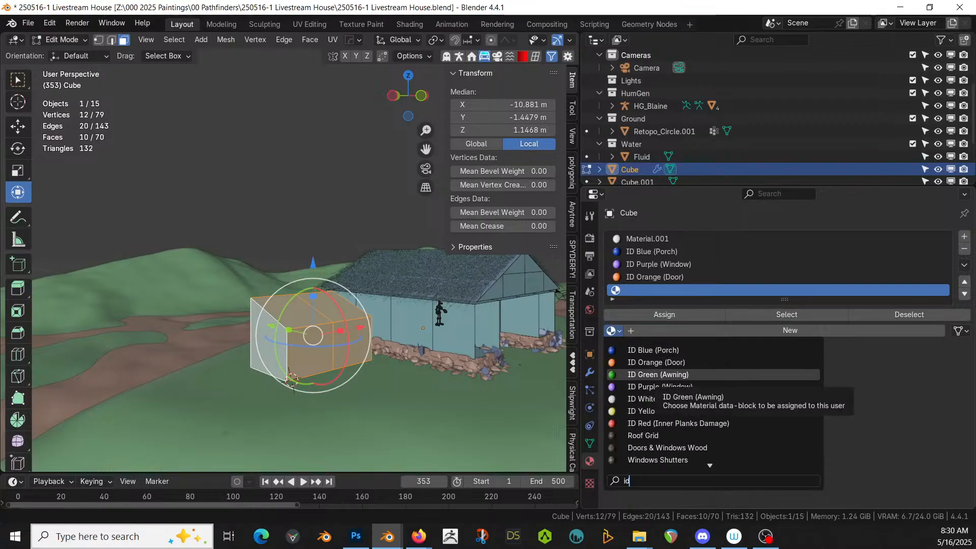
{"action": "left_click", "coordinate": [685, 373]}
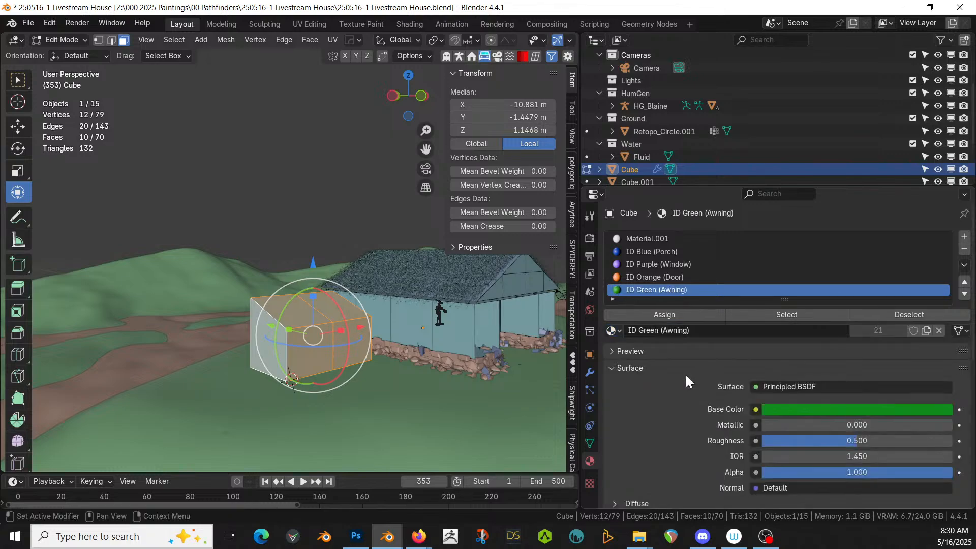
- Turn off Original Geometry and lower the small awning building about 0.36 m along Z toward the grass
{"action": "left_click", "coordinate": [589, 371]}
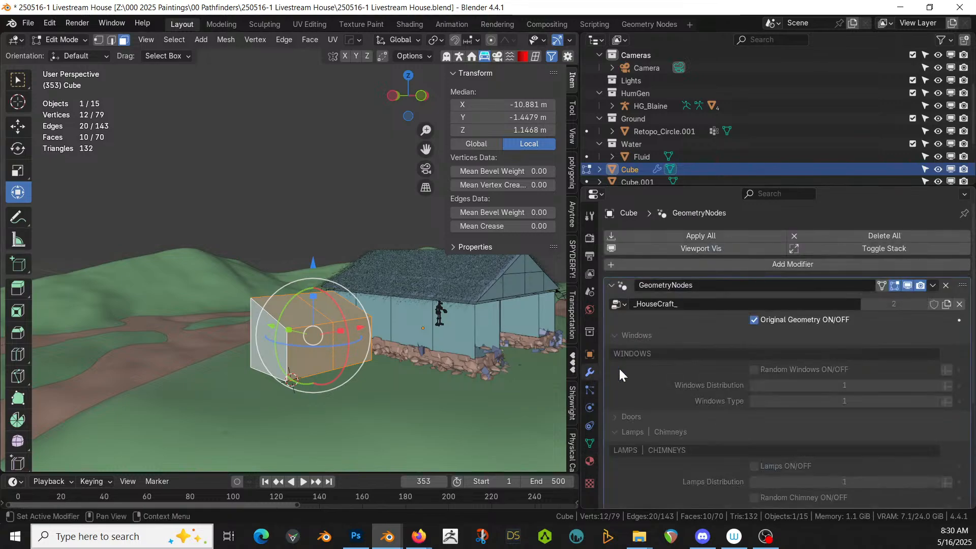
{"action": "left_click", "coordinate": [755, 320]}
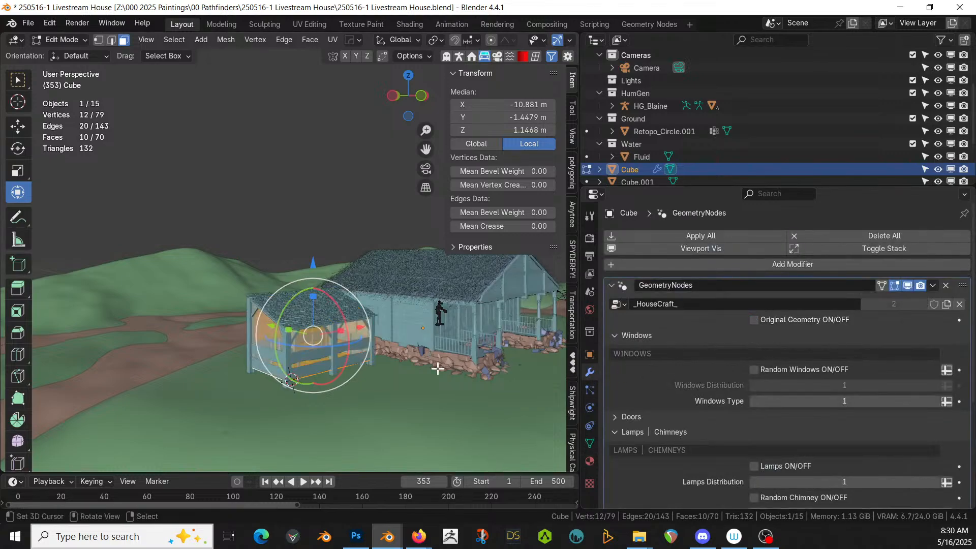
{"action": "middle_click_drag", "start_coordinate": [447, 360], "coordinate": [427, 320]}
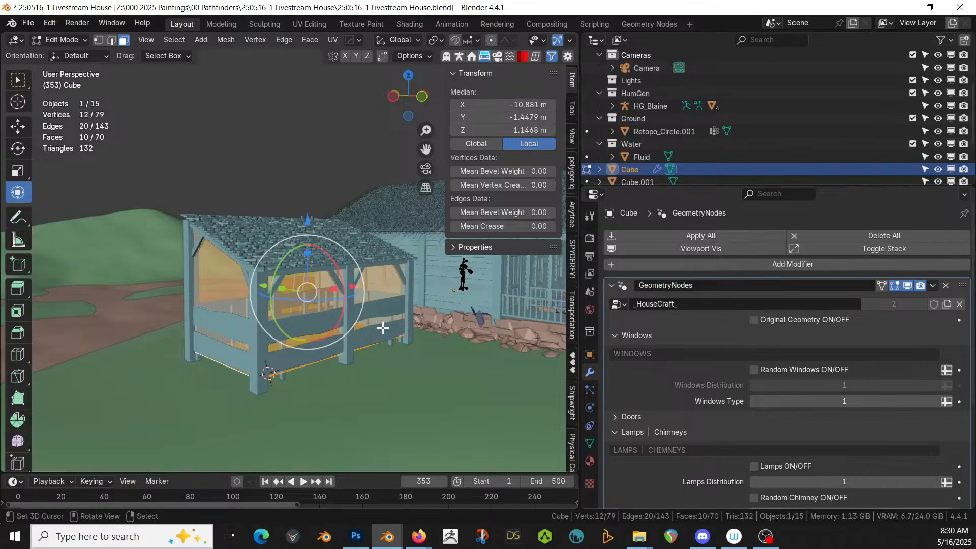
{"action": "key", "text": "g"}
{"action": "key", "text": "z"}
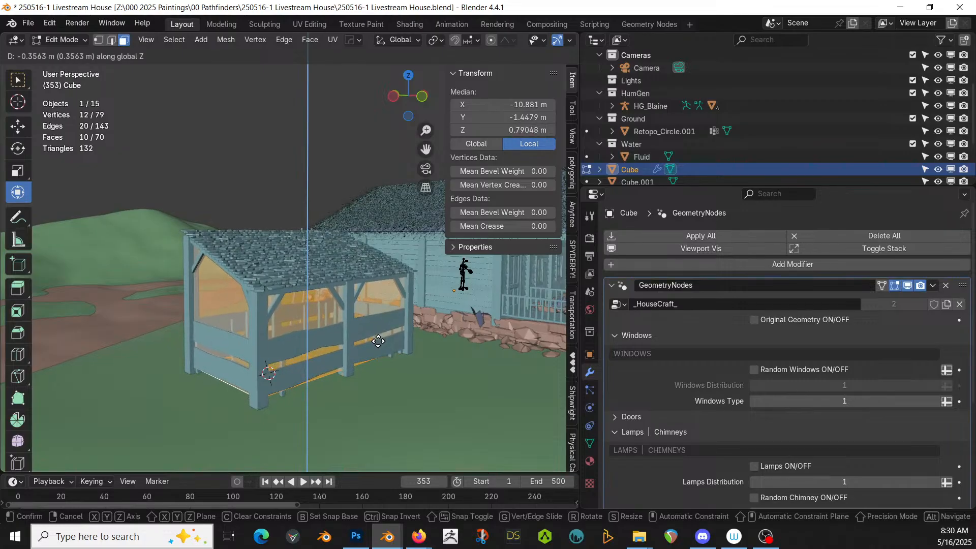
{"action": "left_click", "coordinate": [378, 341]}
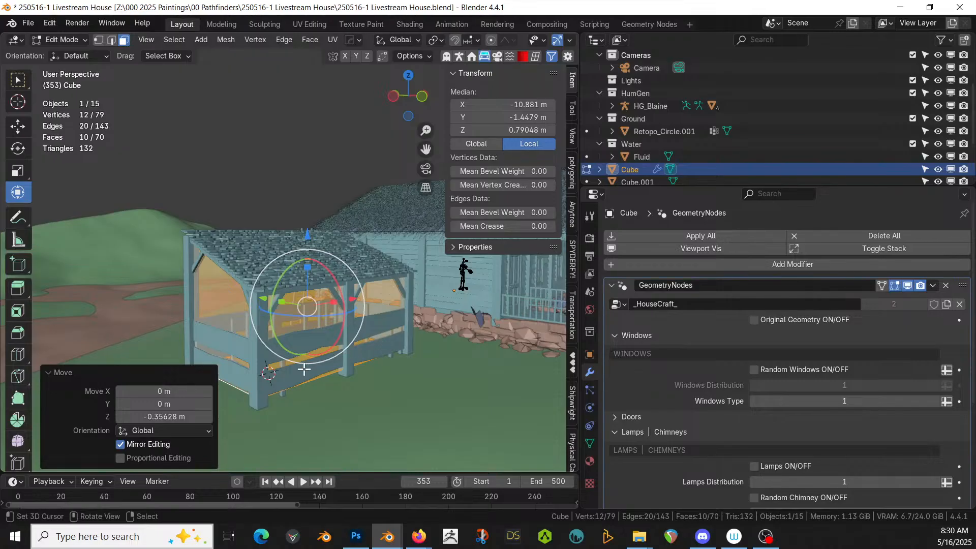
- Turn on Original Geometry and isolate the house mesh in local view with the box's underside showing
{"action": "left_click", "coordinate": [753, 320]}
{"action": "middle_click_drag", "start_coordinate": [237, 324], "coordinate": [336, 335]}
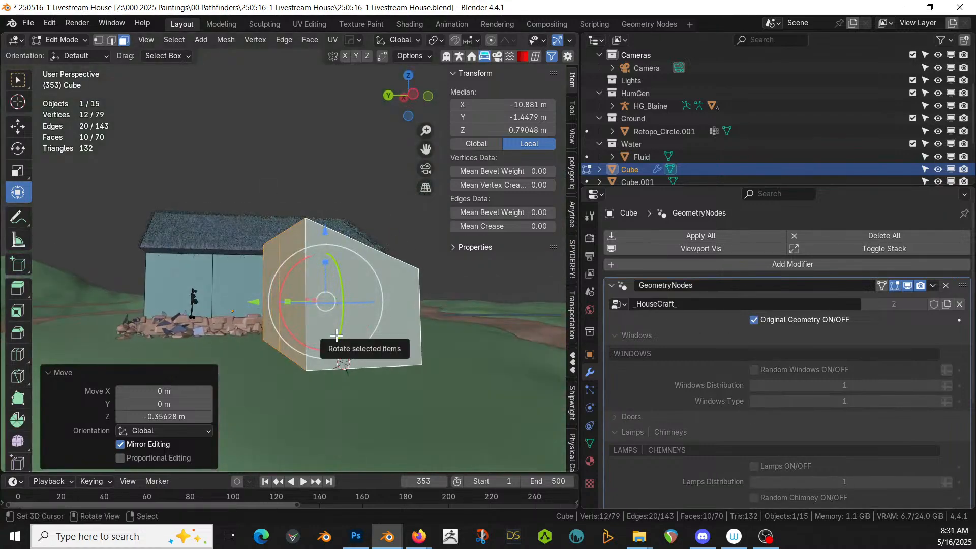
{"action": "key", "text": "KP_Divide"}
{"action": "middle_click_drag", "start_coordinate": [338, 333], "coordinate": [351, 263]}
- Duplicate the box's two bottom faces in place and separate them into their own object
{"action": "right_click", "coordinate": [357, 251]}
{"action": "right_click", "coordinate": [345, 264], "text": "shift"}
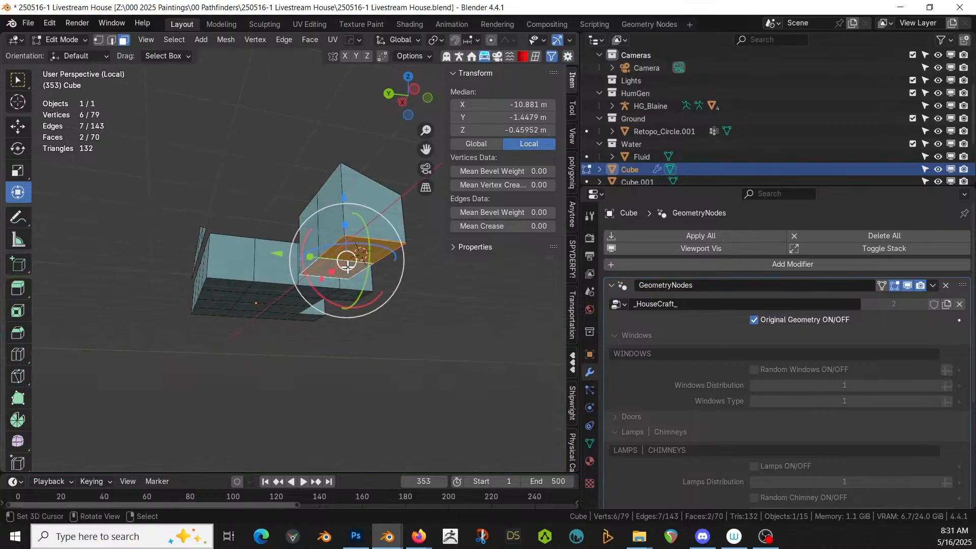
{"action": "key", "text": "shift+d"}
{"action": "right_click", "coordinate": [347, 267]}
{"action": "key", "text": "p"}
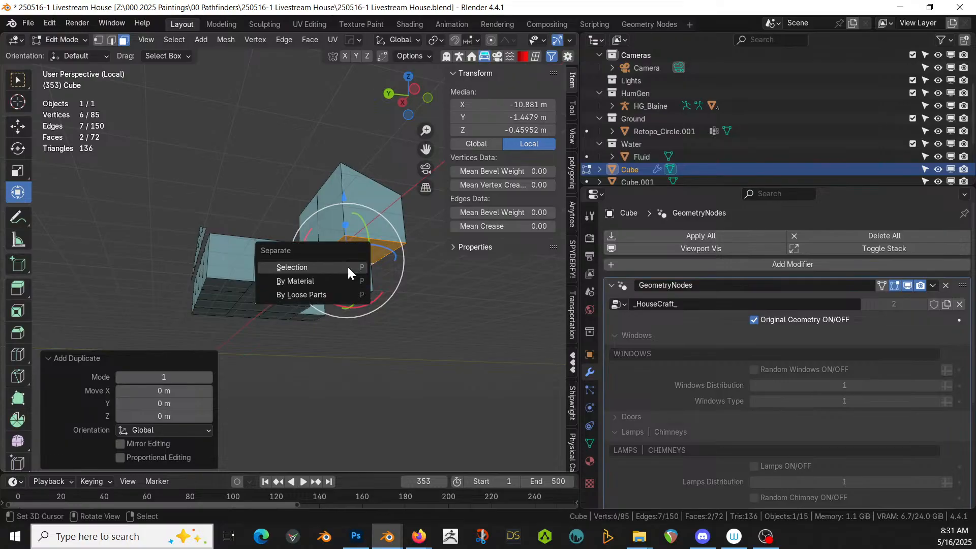
{"action": "left_click", "coordinate": [346, 266]}
{"action": "key", "text": "Tab"}
- Isolate the separated floor object in local view and open it for mesh editing
{"action": "left_click", "coordinate": [347, 262]}
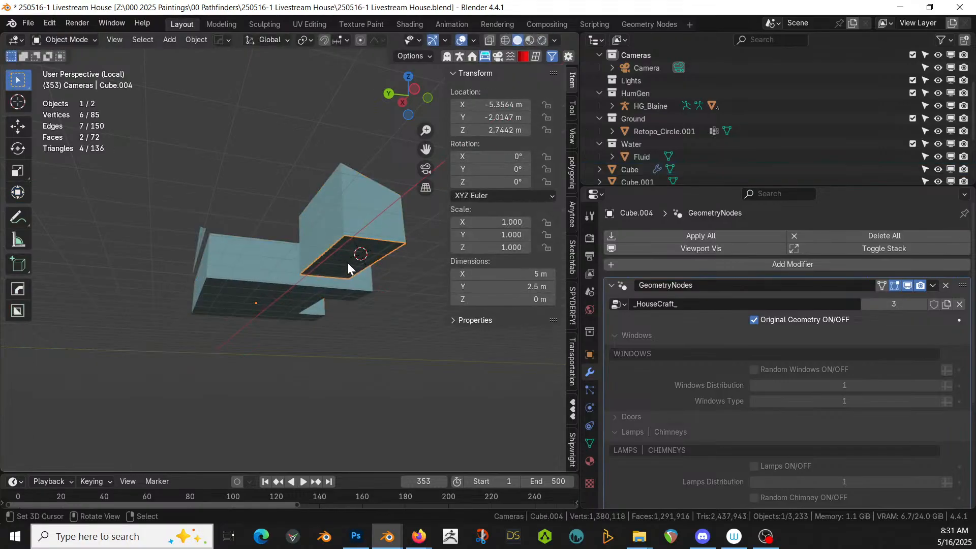
{"action": "key", "text": "KP_Divide"}
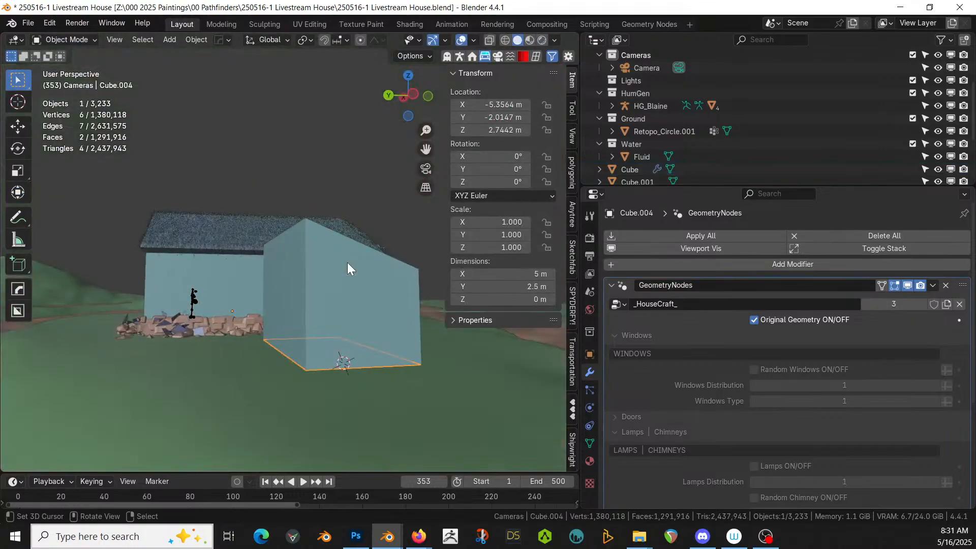
{"action": "key", "text": "KP_Divide"}
{"action": "middle_click_drag", "start_coordinate": [347, 262], "coordinate": [289, 297]}
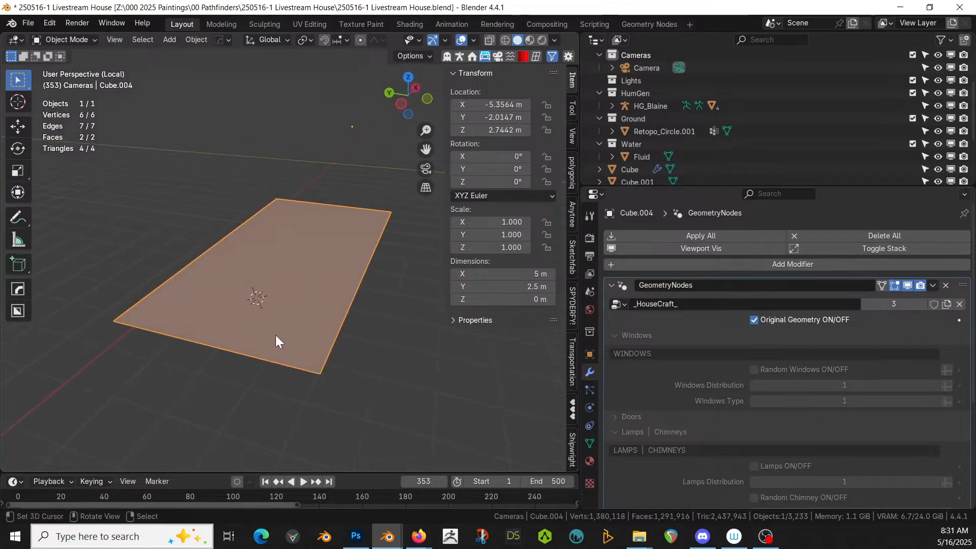
{"action": "key", "text": "Tab"}
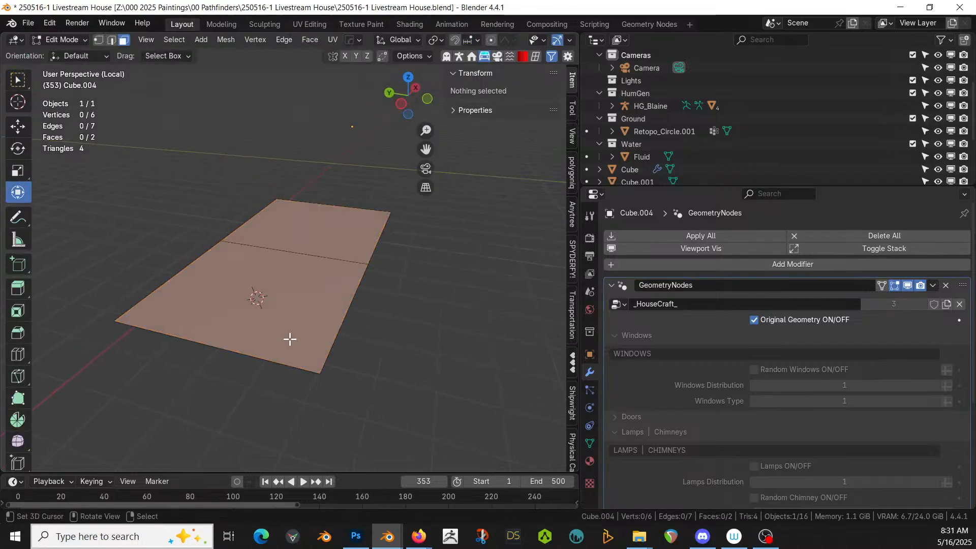
{"action": "middle_click_drag", "start_coordinate": [298, 335], "coordinate": [258, 363]}
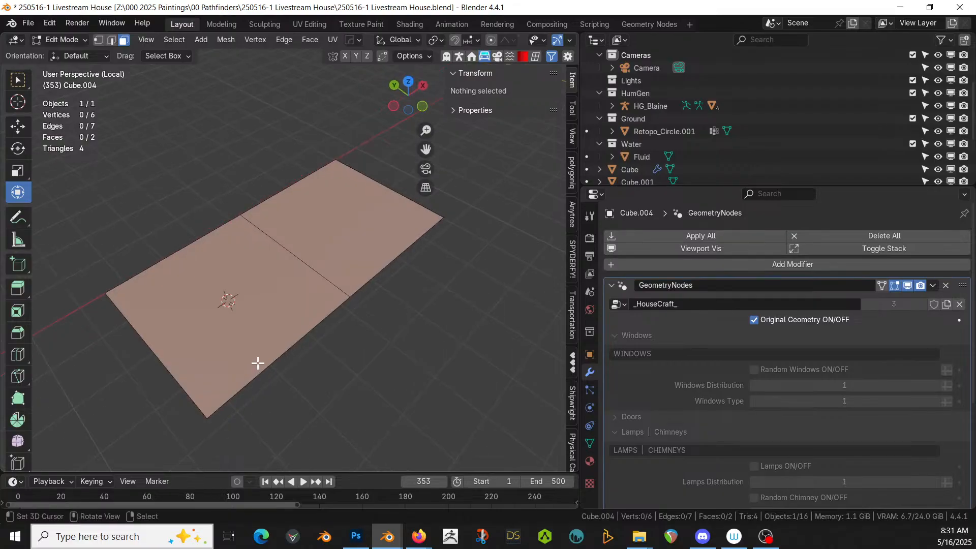
- Inset the two floor faces together by about 0.088 m and delete the inner faces to leave a thin border
{"action": "left_click", "coordinate": [260, 342]}
{"action": "left_click", "coordinate": [305, 239], "text": "shift"}
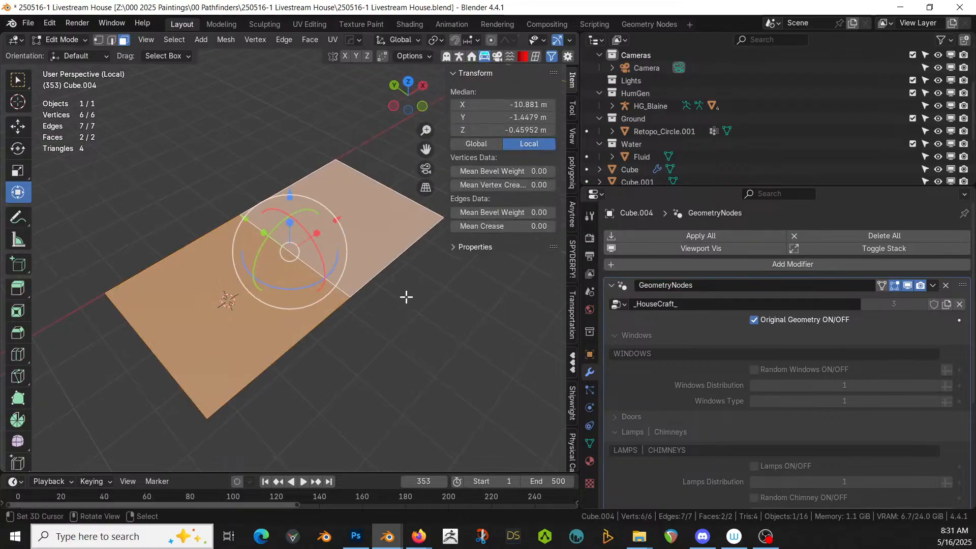
{"action": "key", "text": "i"}
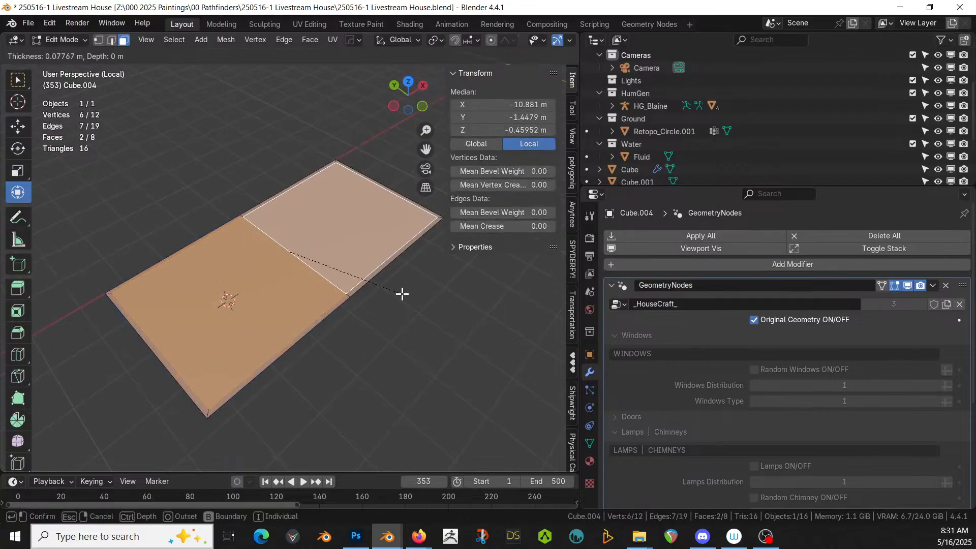
{"action": "left_click", "coordinate": [402, 293]}
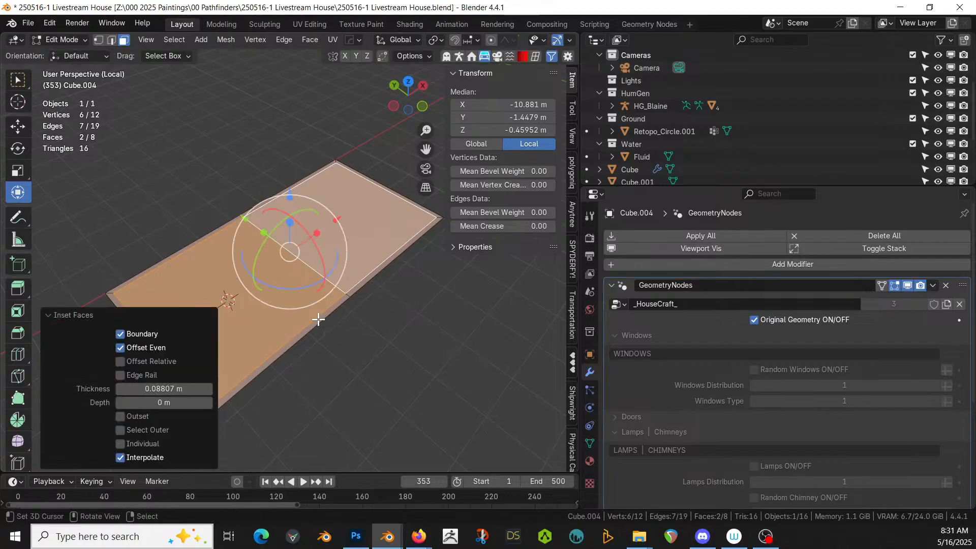
{"action": "key", "text": "x"}
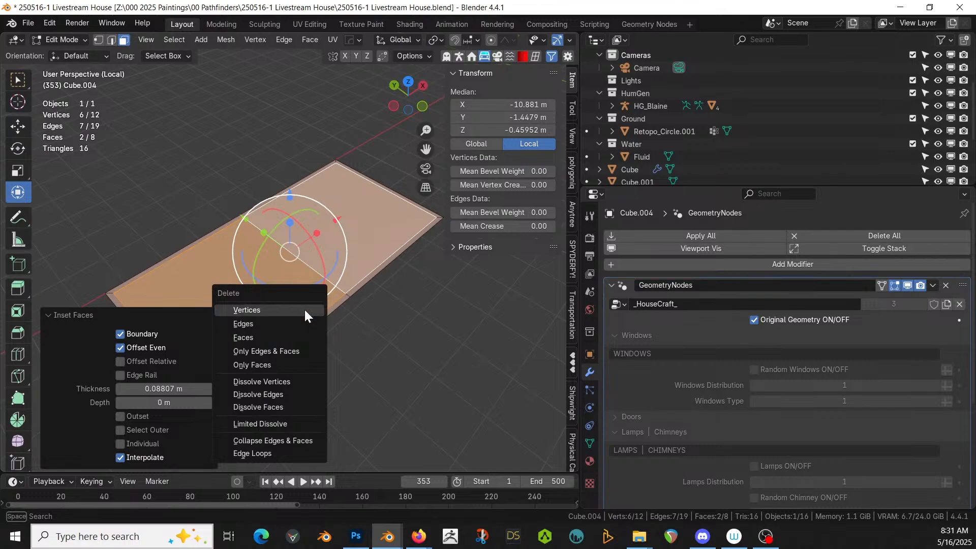
{"action": "left_click", "coordinate": [300, 334]}
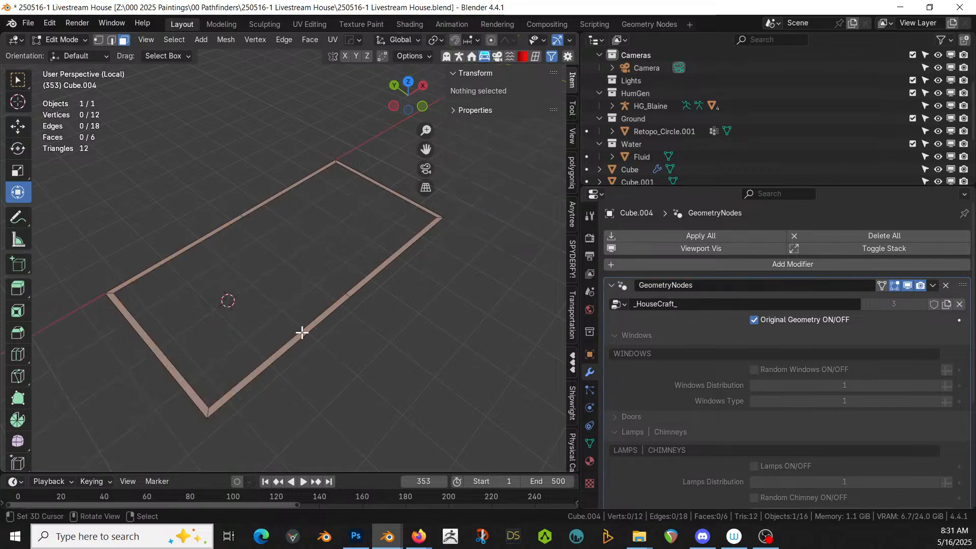
- Delete the two border faces along the long -Y side, leaving a three-sided strip
{"action": "left_click", "coordinate": [302, 332]}
{"action": "left_click", "coordinate": [356, 286], "text": "shift"}
{"action": "key", "text": "x"}
{"action": "left_click", "coordinate": [358, 287]}
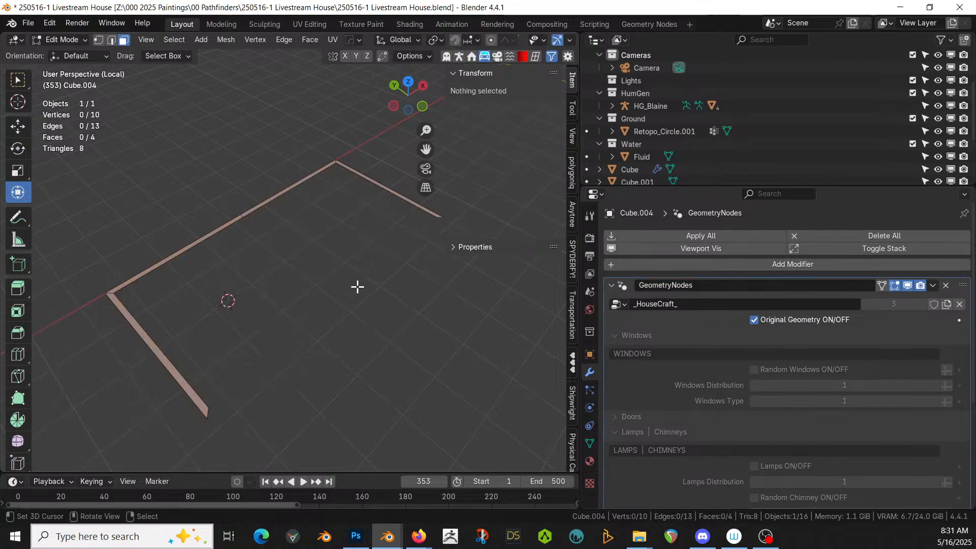
- Lower the entire three-sided strip by about 0.169 m in the full scene and extrude its faces about 0.247 m upward
{"action": "left_click", "coordinate": [181, 378]}
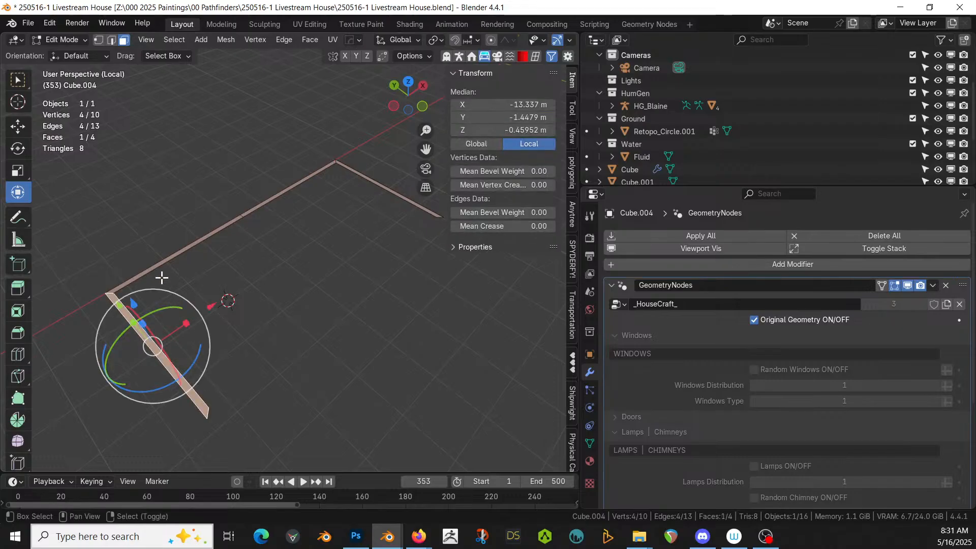
{"action": "left_click", "coordinate": [166, 259], "text": "shift"}
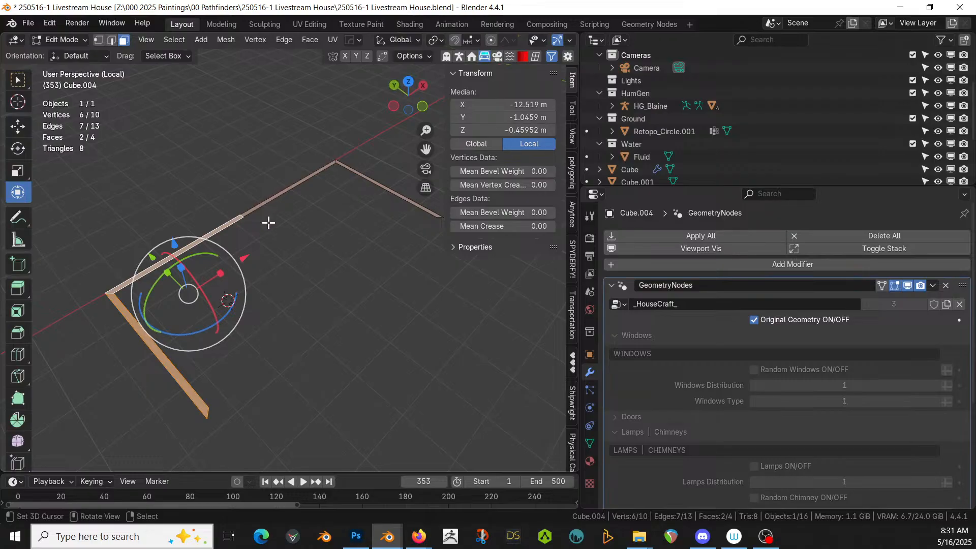
{"action": "key", "text": "ctrl+l"}
{"action": "key", "text": "KP_Divide"}
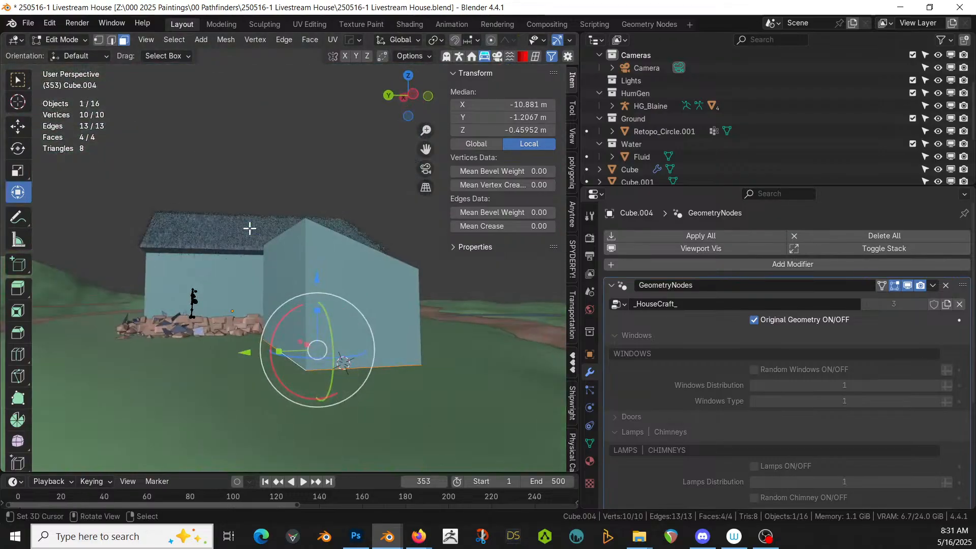
{"action": "left_click_drag", "start_coordinate": [317, 278], "coordinate": [315, 285]}
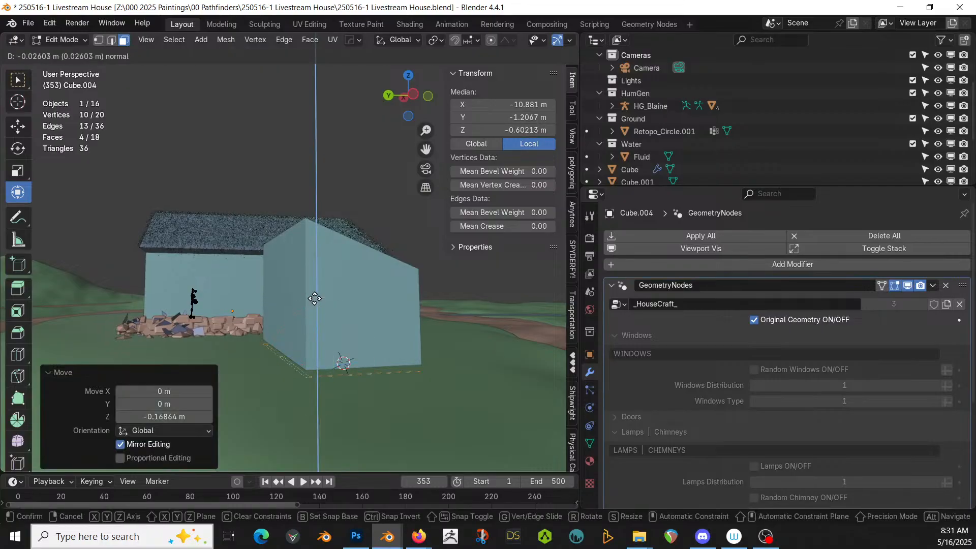
{"action": "key", "text": "e"}
{"action": "left_click", "coordinate": [314, 291]}
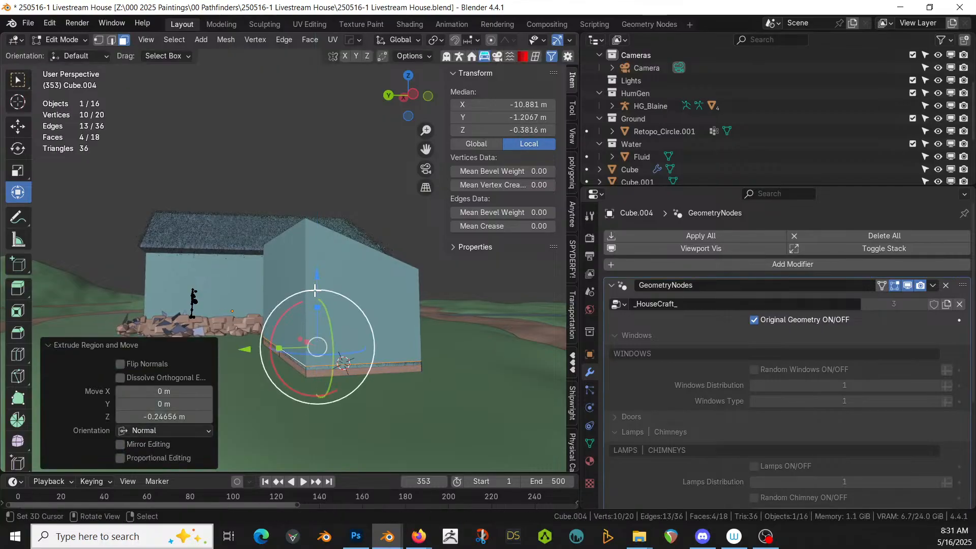
{"action": "key", "text": "Tab"}
- Join the extruded strip into the house's stone foundation object that carries the Ruin Gen modifier
{"action": "middle_click_drag", "start_coordinate": [352, 337], "coordinate": [391, 328]}
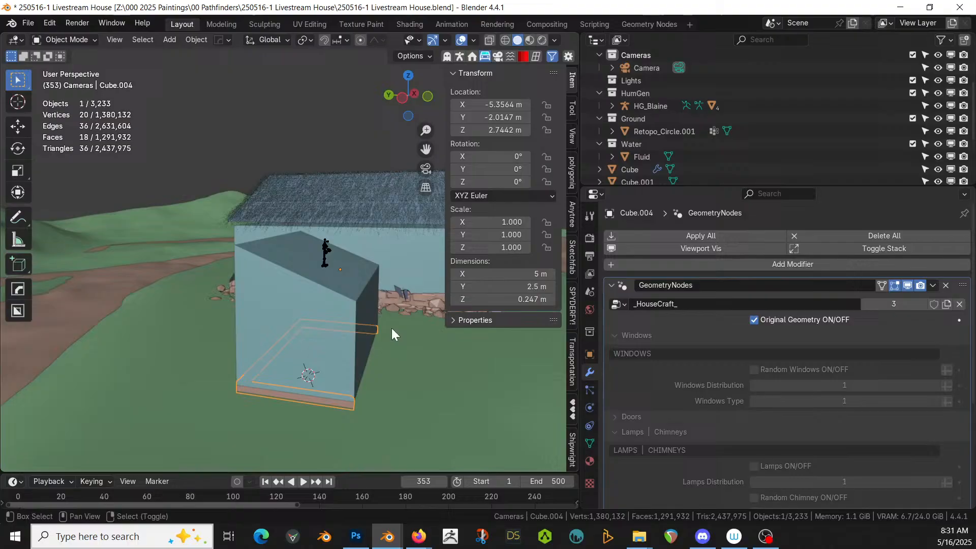
{"action": "left_click", "coordinate": [416, 303]}
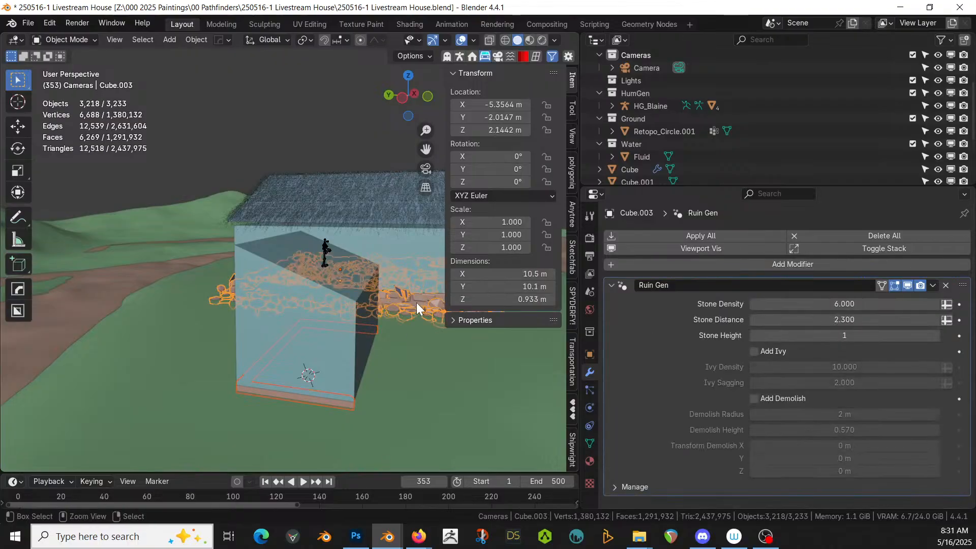
{"action": "middle_click_drag", "start_coordinate": [348, 400], "coordinate": [318, 421]}
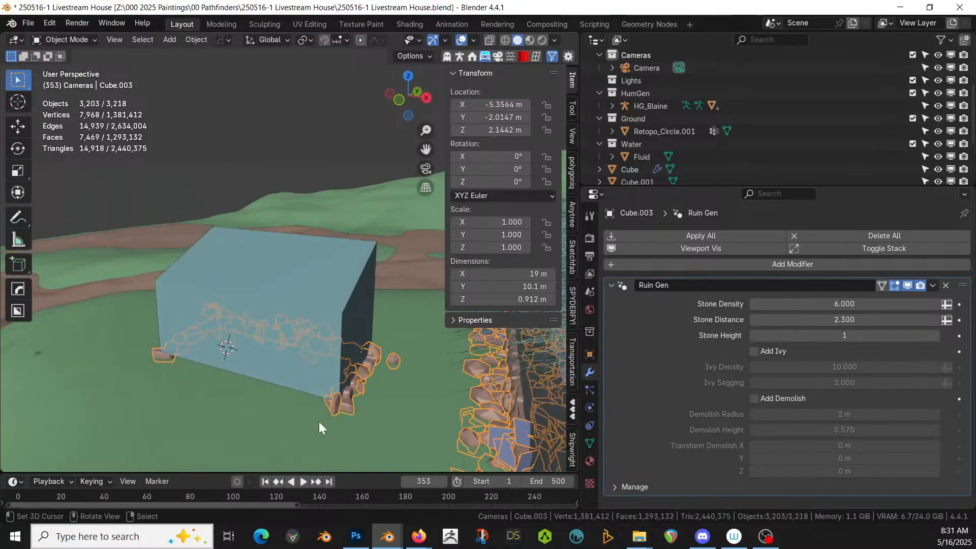
- Turn off Original Geometry on the HouseCraft object to examine the generated awning and its stone base, and restore the plain block geometry
{"action": "left_click", "coordinate": [280, 300]}
{"action": "left_click", "coordinate": [754, 319]}
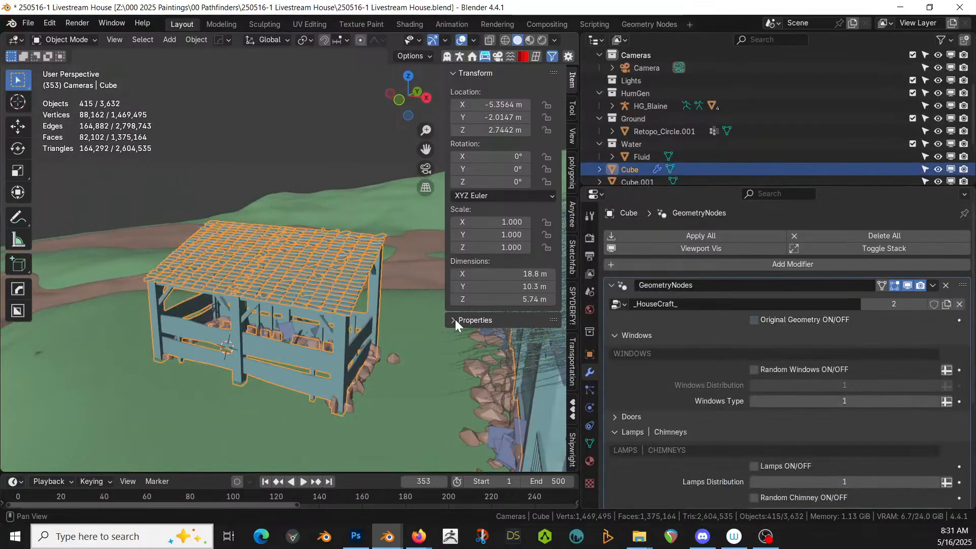
{"action": "middle_click_drag", "start_coordinate": [456, 319], "coordinate": [525, 316]}
{"action": "middle_click_drag", "start_coordinate": [572, 321], "coordinate": [293, 340]}
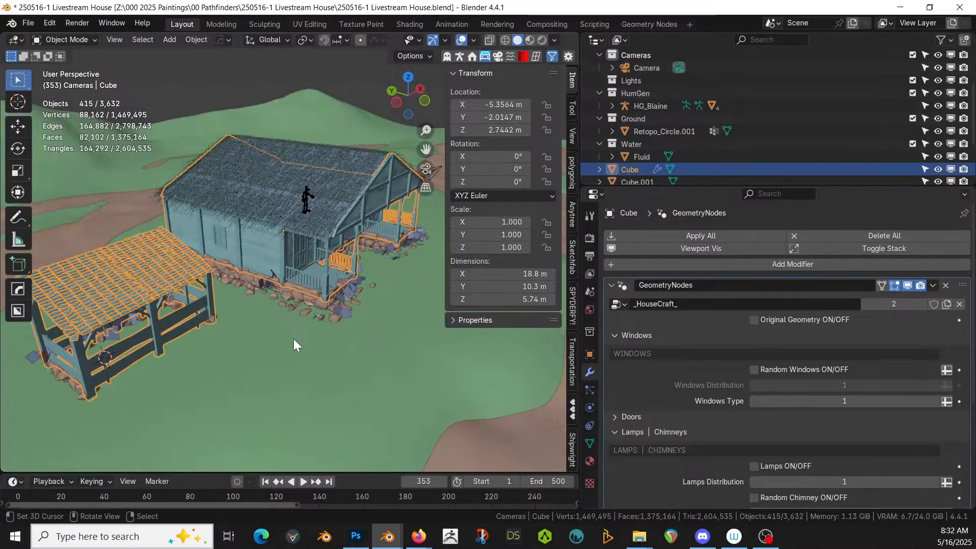
{"action": "middle_click_drag", "start_coordinate": [255, 334], "coordinate": [192, 341]}
{"action": "scroll", "coordinate": [305, 386], "scroll_direction": "up", "scroll_amount": 3}
{"action": "left_click", "coordinate": [191, 341]}
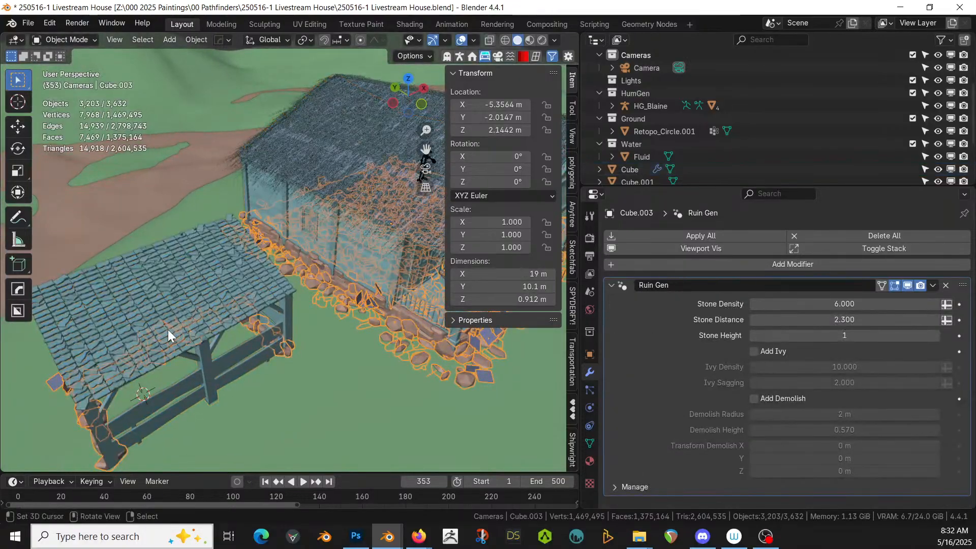
{"action": "left_click", "coordinate": [153, 321]}
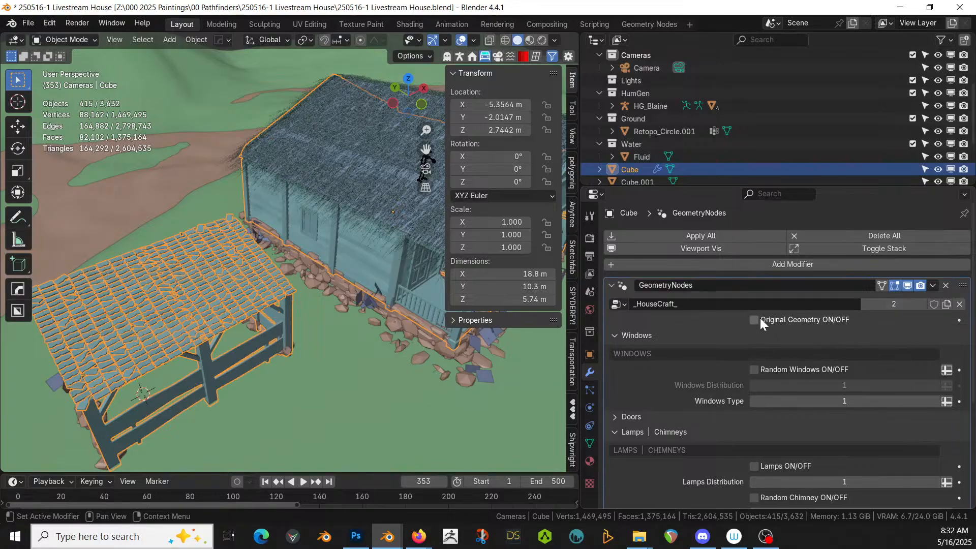
{"action": "left_click", "coordinate": [754, 320]}
{"action": "middle_click_drag", "start_coordinate": [270, 323], "coordinate": [303, 321]}
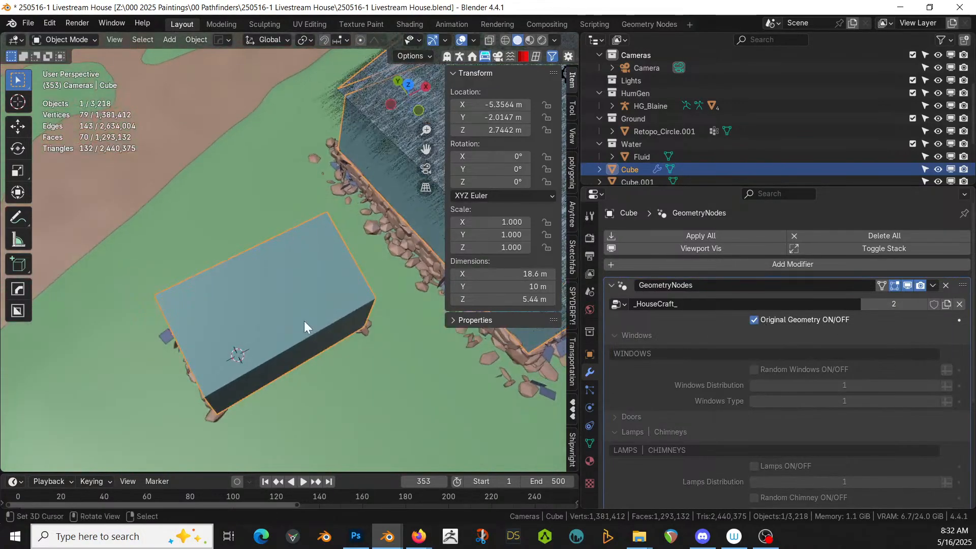
- Add a Bézier curve object in the top view and delete all of its default points
{"action": "key", "text": "Tab"}
{"action": "key", "text": "Tab"}
{"action": "key", "text": "KP_7"}
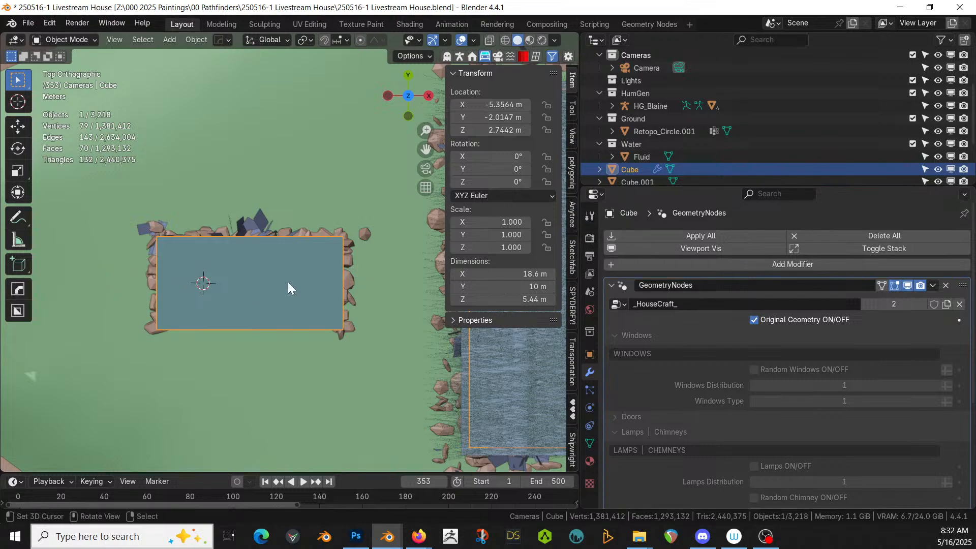
{"action": "key", "text": "shift+a"}
{"action": "mouse_move", "coordinate": [253, 196]}
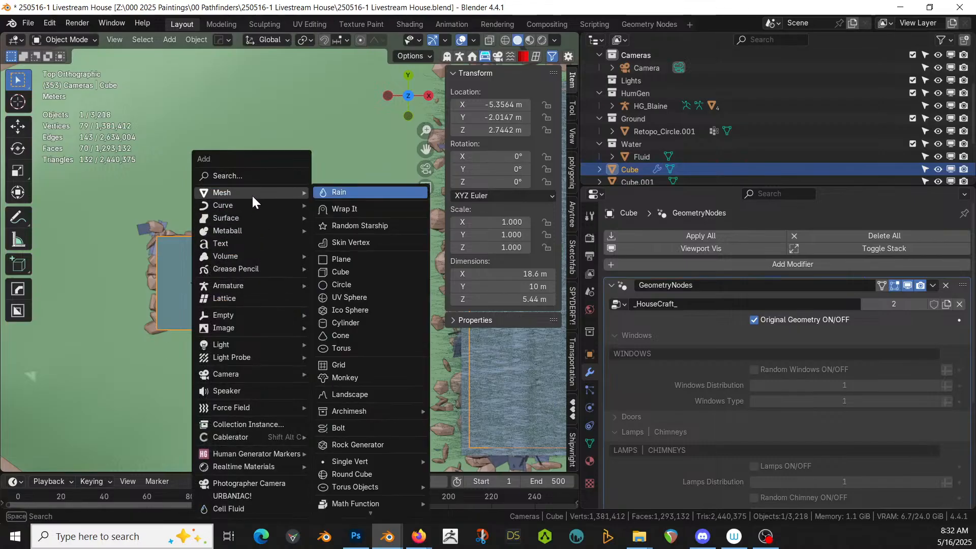
{"action": "left_click", "coordinate": [337, 207]}
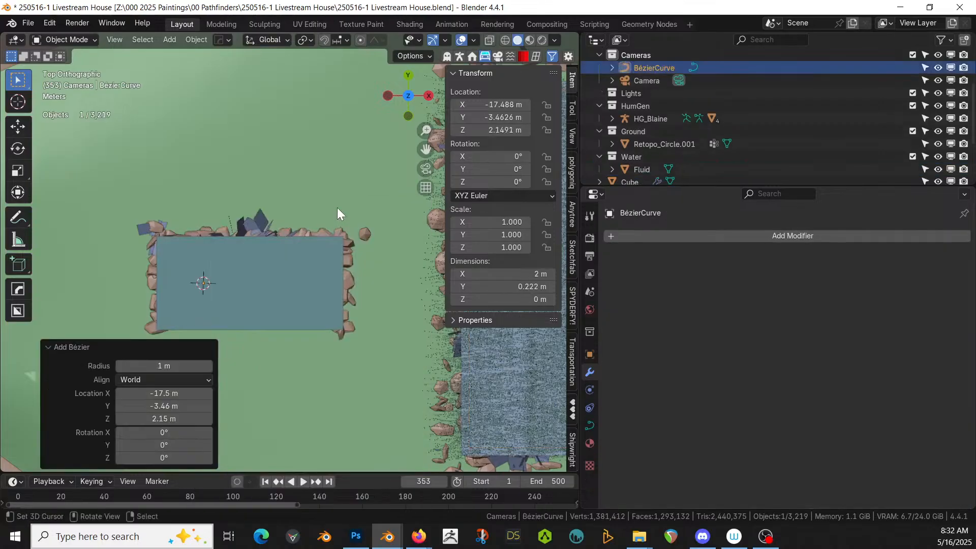
{"action": "key", "text": "Tab"}
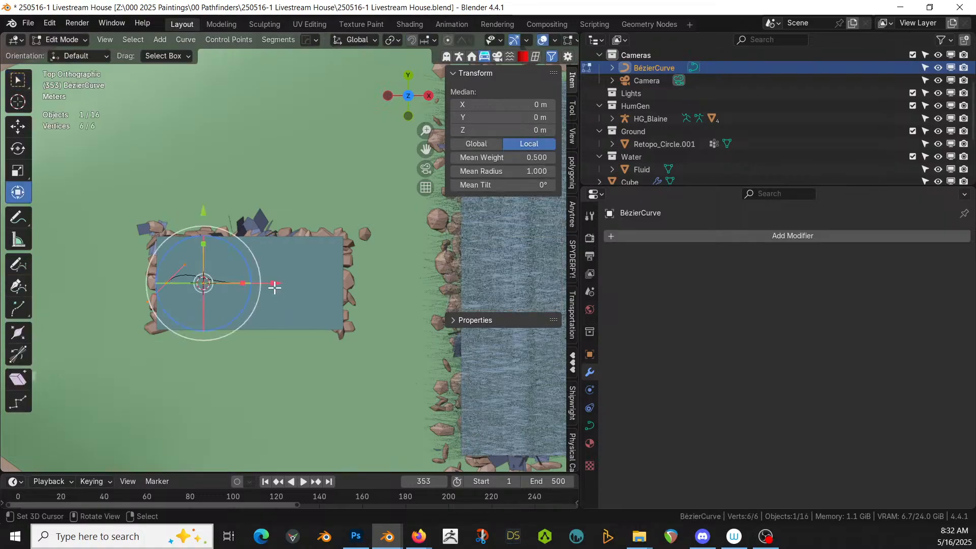
{"action": "key", "text": "x"}
{"action": "left_click", "coordinate": [273, 288]}
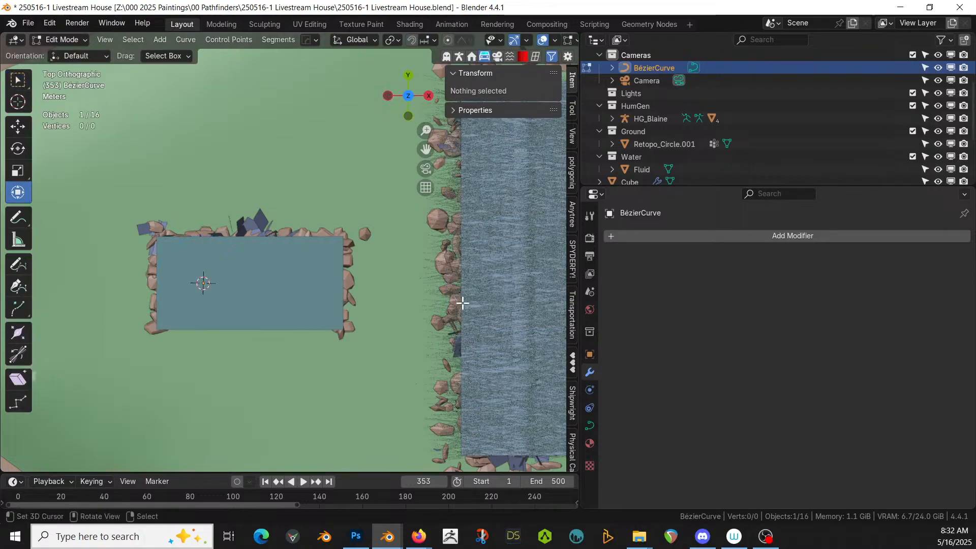
- Draw nine freehand Bézier curves lengthwise across the awning block's roof with the Draw tool's depth set to Surface
{"action": "left_click", "coordinate": [17, 264]}
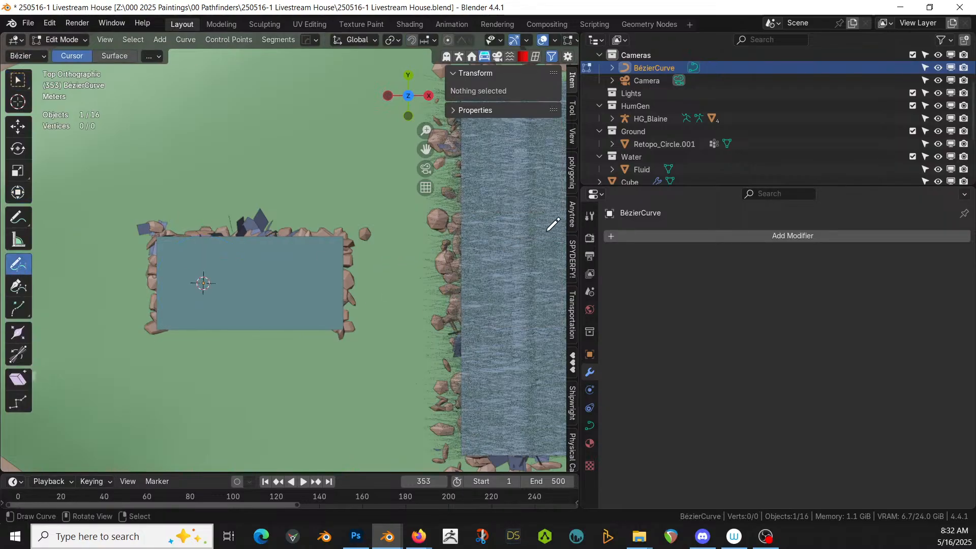
{"action": "left_click", "coordinate": [590, 216]}
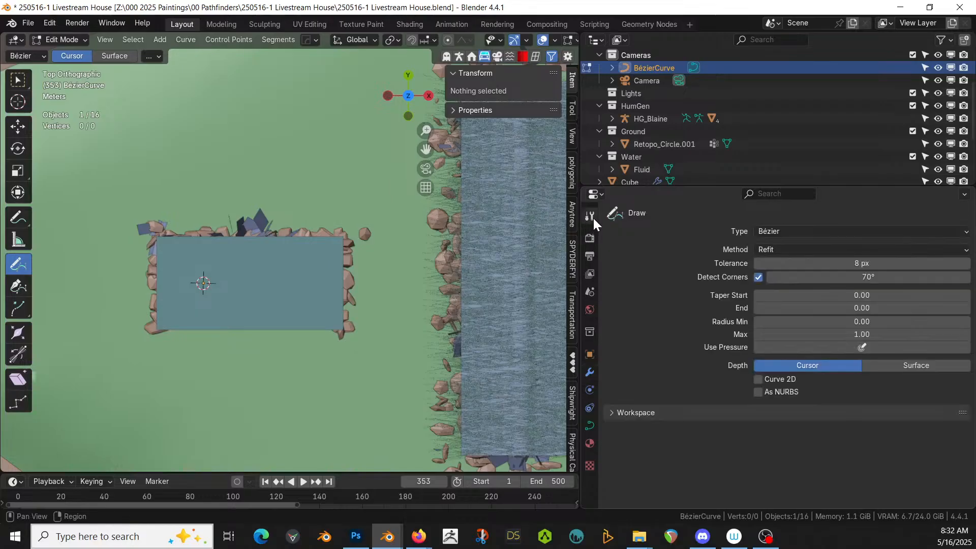
{"action": "left_click", "coordinate": [913, 366]}
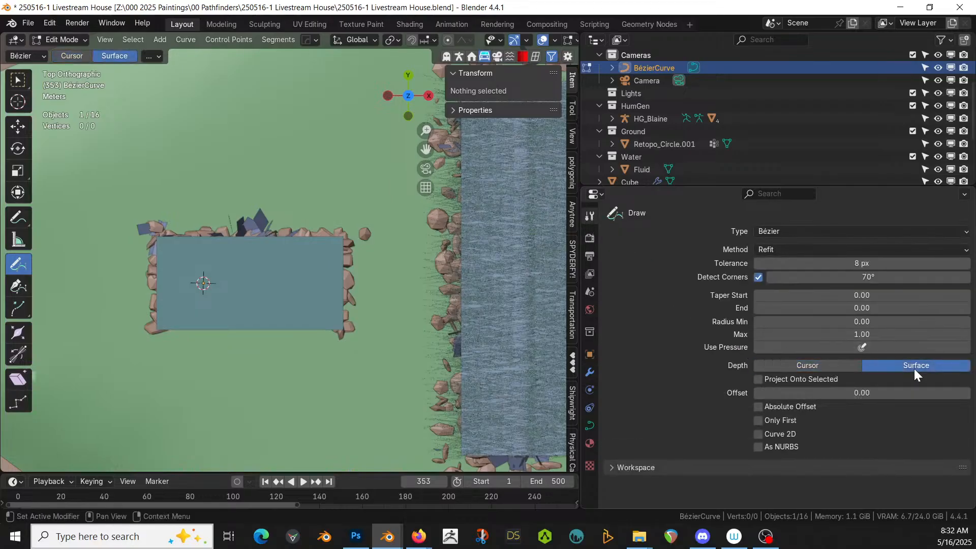
{"action": "left_click_drag", "start_coordinate": [158, 315], "coordinate": [186, 315]}
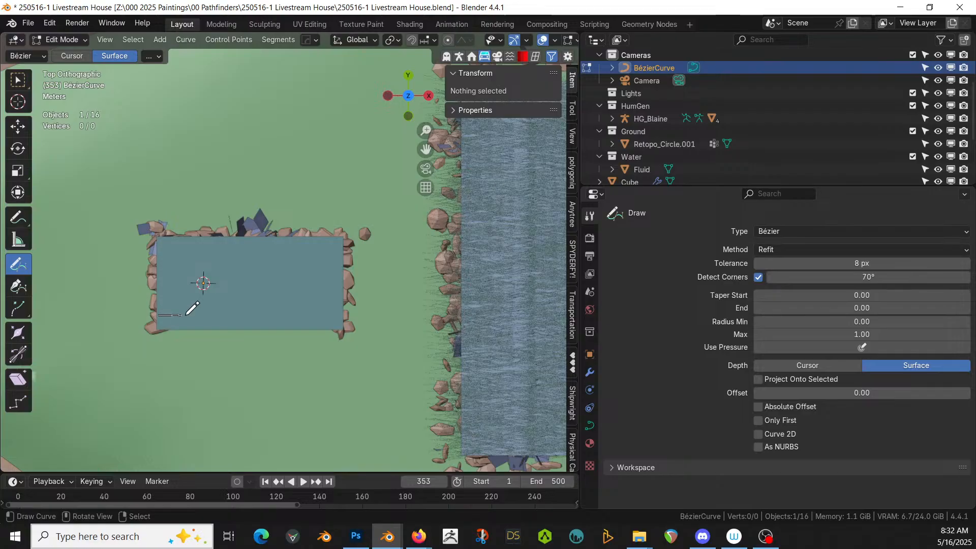
{"action": "left_click_drag", "start_coordinate": [344, 315], "coordinate": [344, 315]}
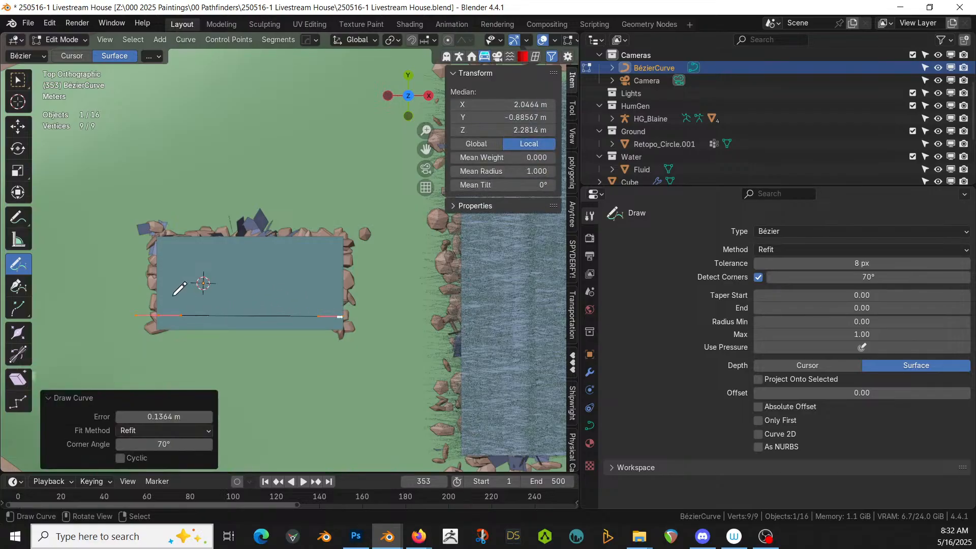
{"action": "left_click_drag", "start_coordinate": [162, 300], "coordinate": [222, 303]}
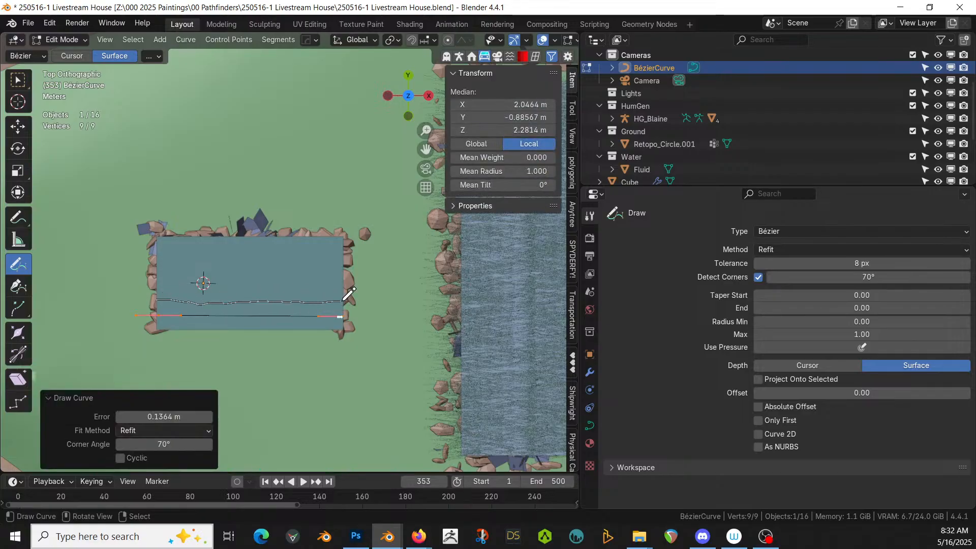
{"action": "left_click_drag", "start_coordinate": [344, 301], "coordinate": [345, 301]}
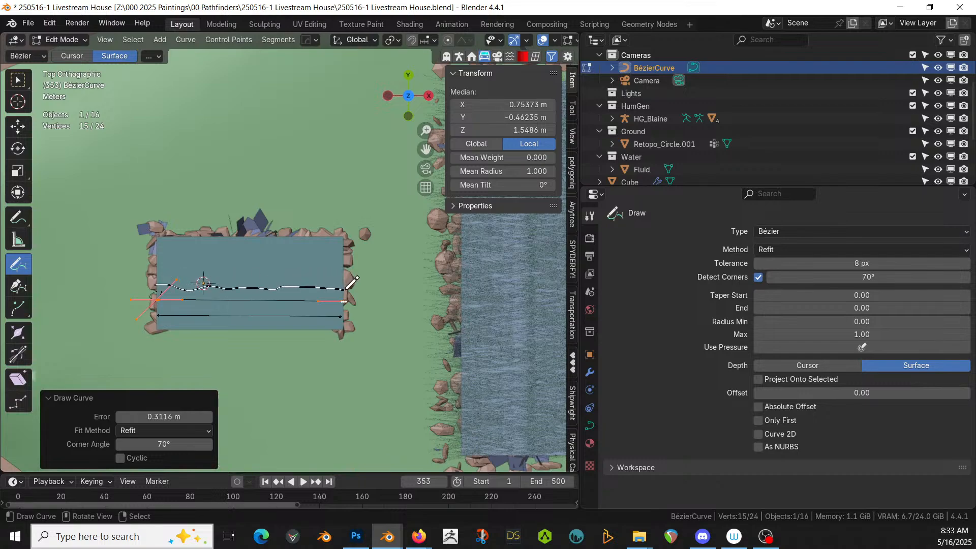
{"action": "left_click_drag", "start_coordinate": [346, 288], "coordinate": [346, 289]}
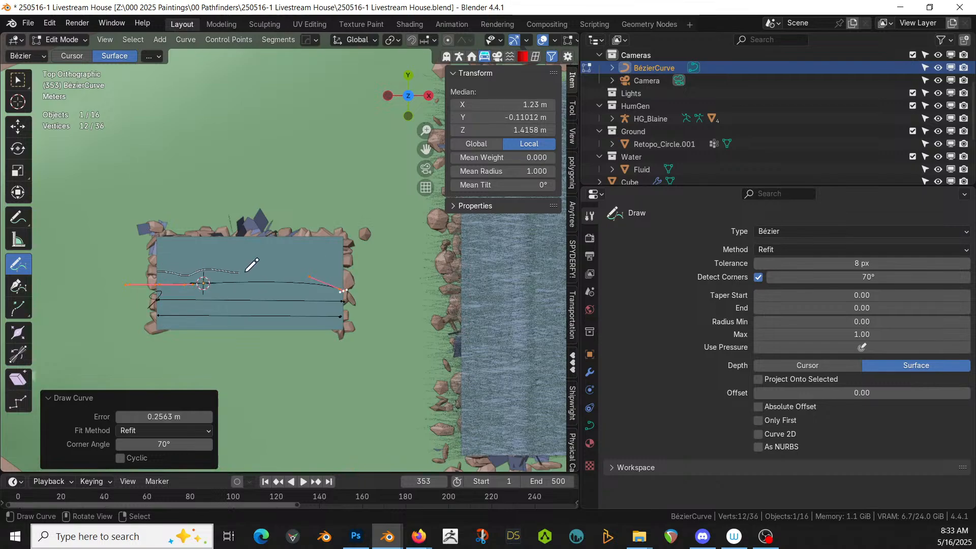
{"action": "left_click_drag", "start_coordinate": [246, 271], "coordinate": [346, 273]}
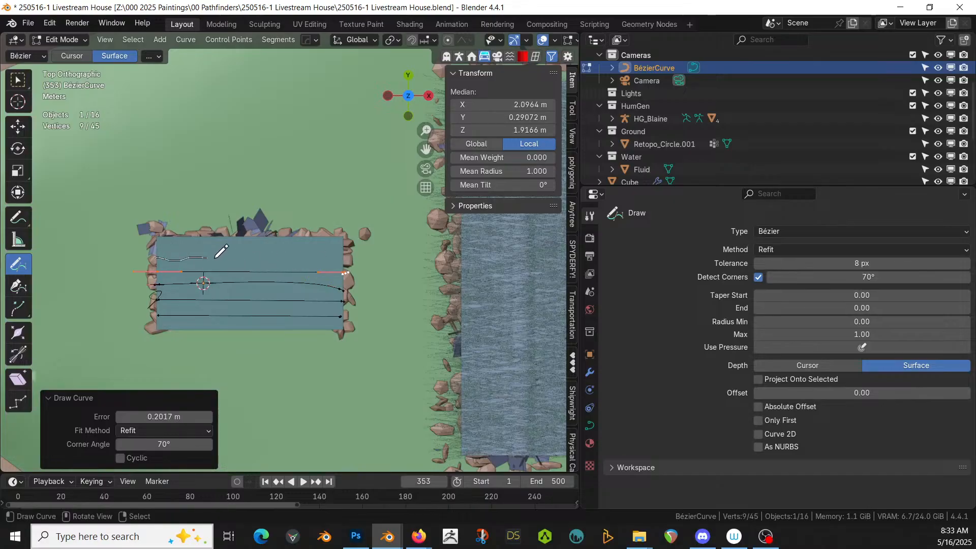
{"action": "mouse_move", "coordinate": [215, 257]}
{"action": "left_mouse_down"}
{"action": "mouse_move", "coordinate": [346, 257]}
{"action": "mouse_move", "coordinate": [344, 246]}
{"action": "left_mouse_up"}
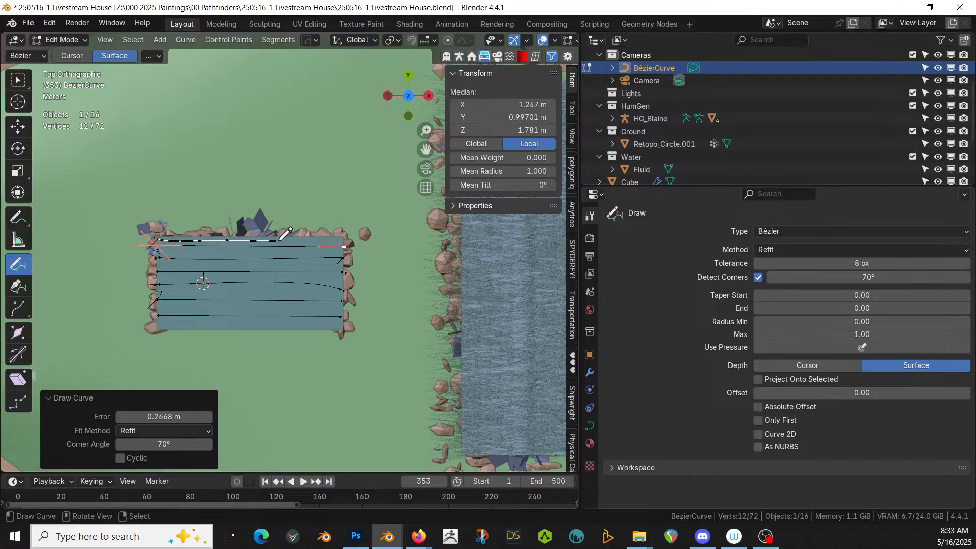
{"action": "left_click_drag", "start_coordinate": [345, 239], "coordinate": [369, 228]}
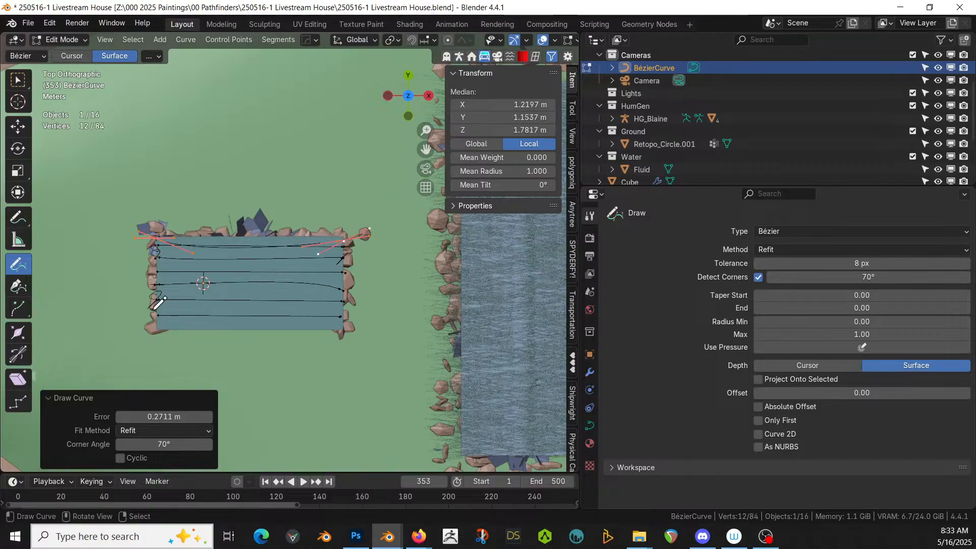
{"action": "mouse_move", "coordinate": [151, 308]}
{"action": "left_mouse_down"}
{"action": "mouse_move", "coordinate": [347, 308]}
{"action": "mouse_move", "coordinate": [357, 295]}
{"action": "left_mouse_up"}
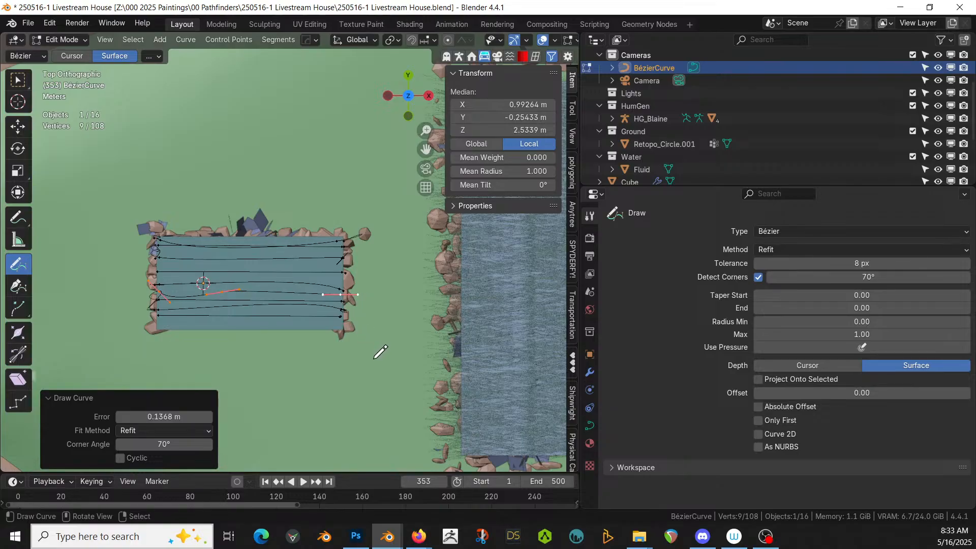
- Isolate the Bézier curves in front view and delete all control points hanging below the awning roof line
{"action": "left_click", "coordinate": [18, 192]}
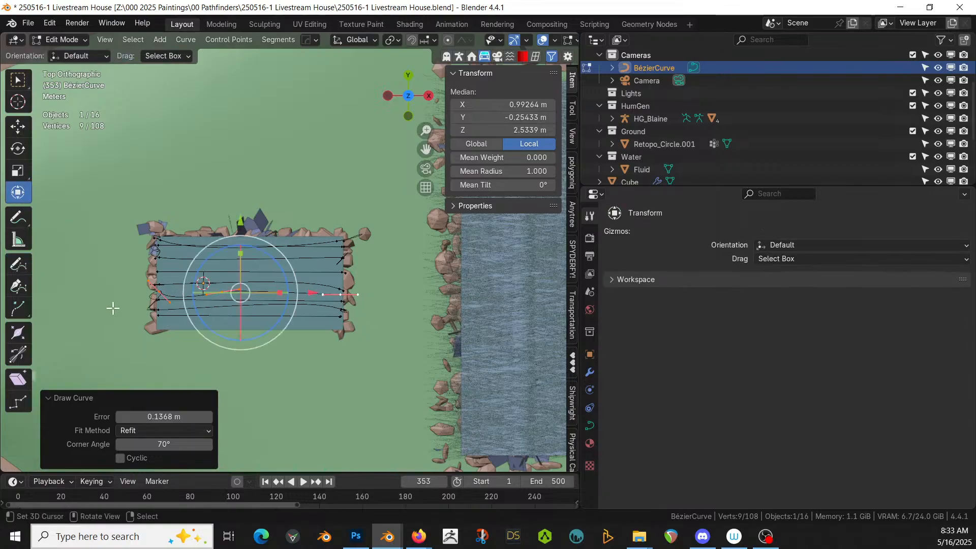
{"action": "scroll", "coordinate": [122, 315], "scroll_direction": "up", "scroll_amount": 3}
{"action": "middle_click_drag", "start_coordinate": [148, 334], "coordinate": [209, 197]}
{"action": "key", "text": "KP_Divide"}
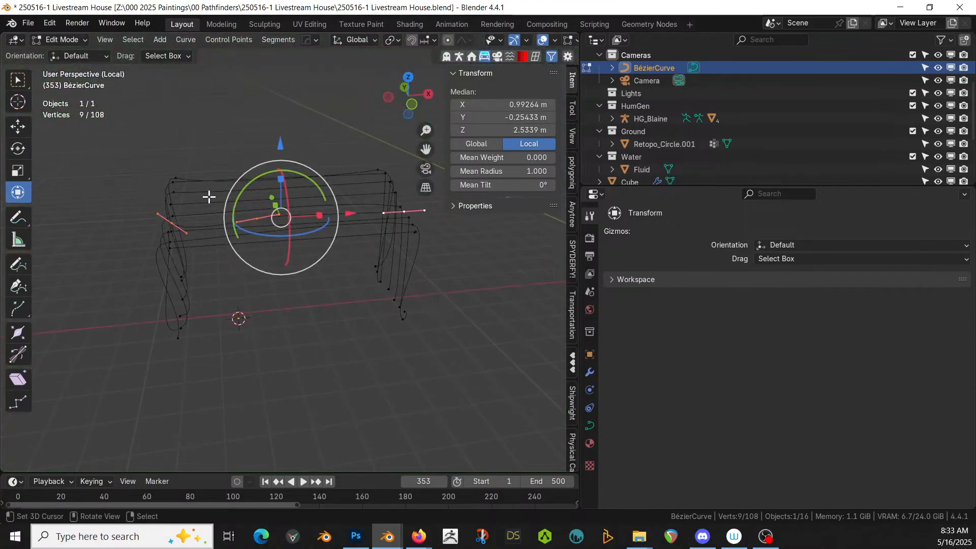
{"action": "key", "text": "KP_1"}
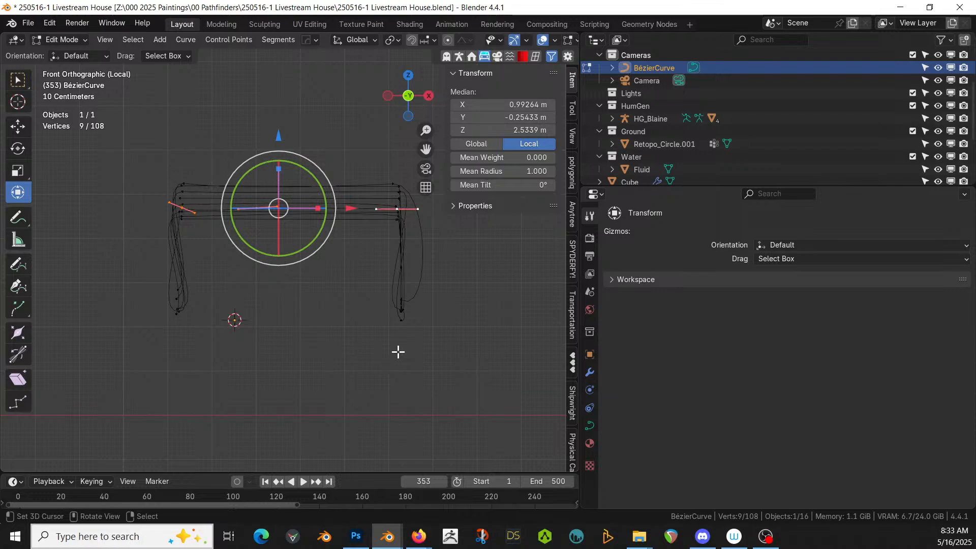
{"action": "left_click_drag", "start_coordinate": [448, 354], "coordinate": [153, 235]}
{"action": "left_click", "coordinate": [431, 318]}
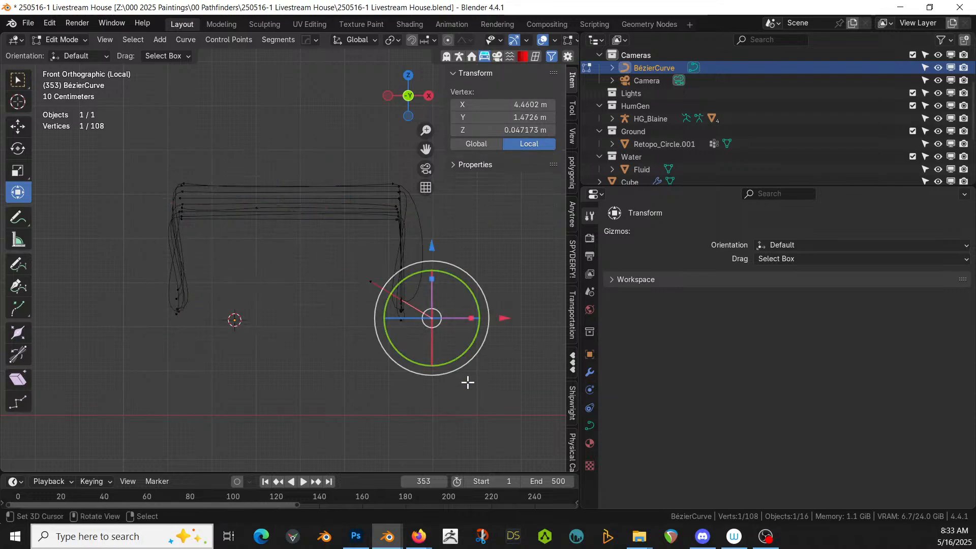
{"action": "left_click_drag", "start_coordinate": [468, 382], "coordinate": [149, 246]}
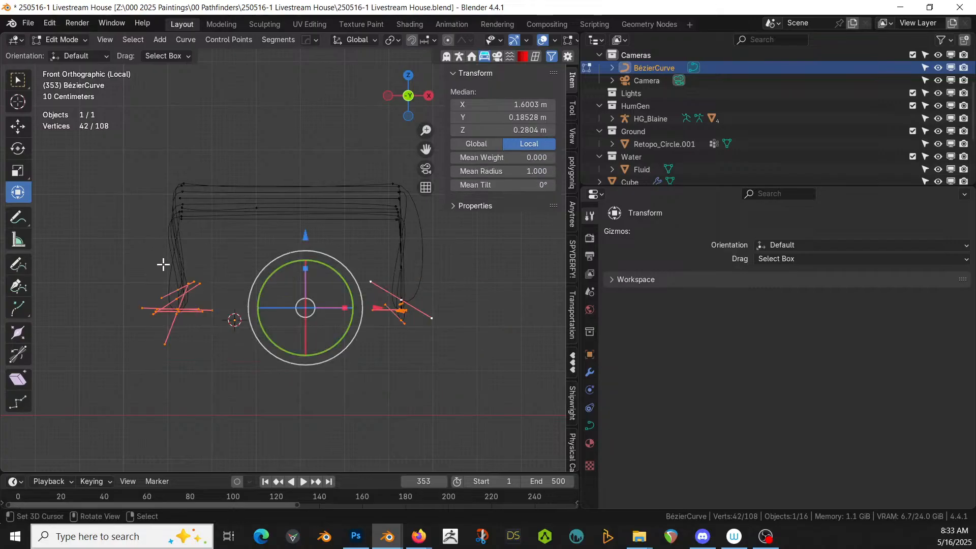
{"action": "key", "text": "x"}
{"action": "left_click", "coordinate": [163, 265]}
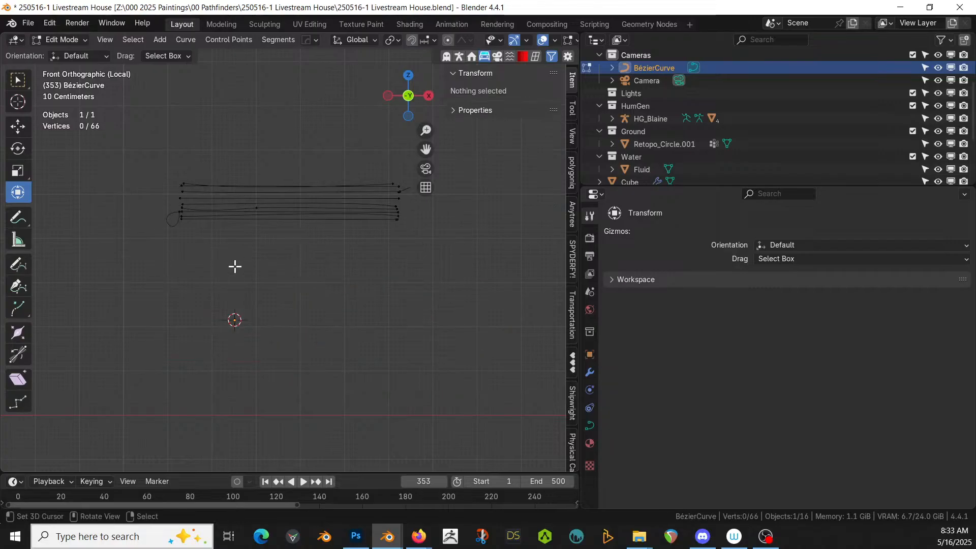
- Delete the stray control point that forms a small loop at the left end of the roof curves
{"action": "left_click", "coordinate": [173, 211]}
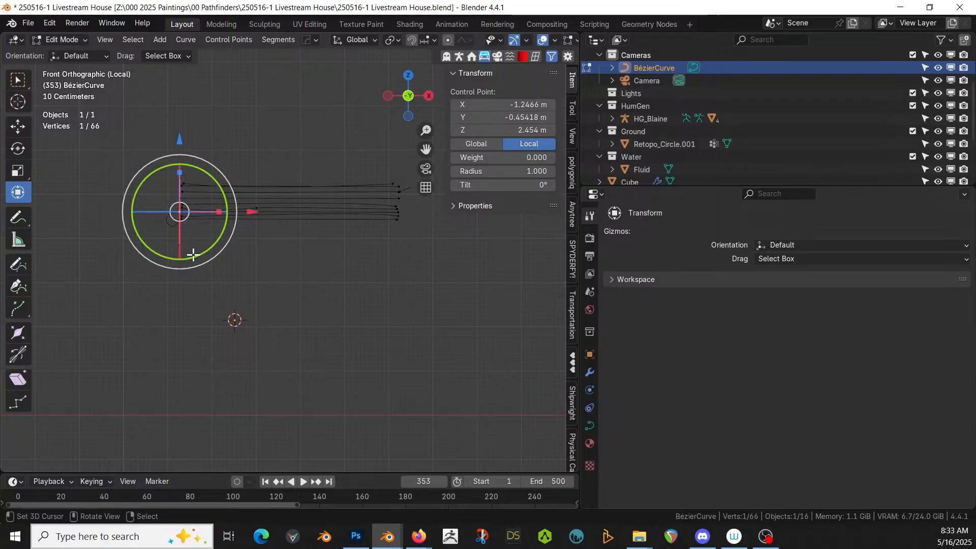
{"action": "key", "text": "KP_Decimal"}
{"action": "middle_click_drag", "start_coordinate": [204, 264], "coordinate": [488, 305]}
{"action": "key", "text": "x"}
{"action": "left_click", "coordinate": [261, 286]}
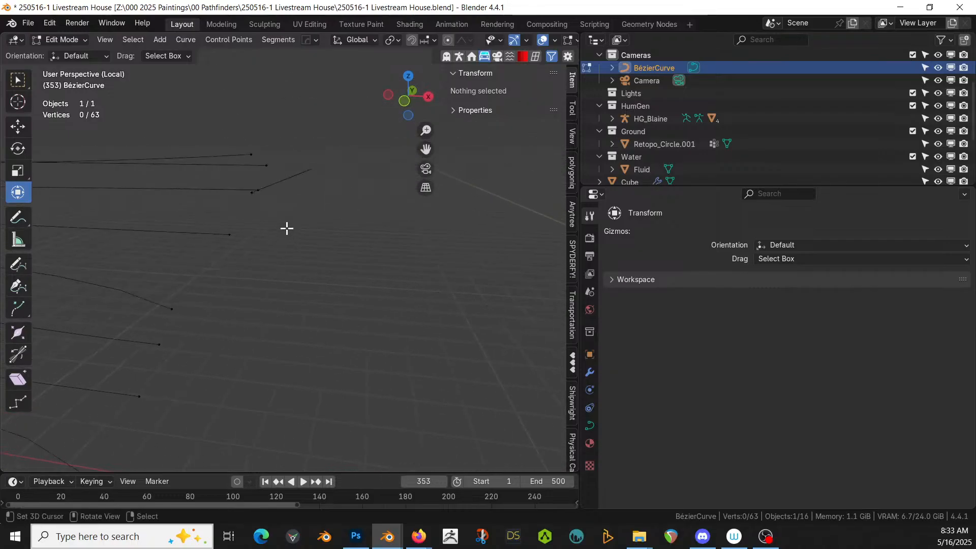
- Delete the stray end point that kinks one roof curve sideways at the right end of the set
{"action": "middle_click_drag", "start_coordinate": [287, 228], "coordinate": [313, 266]}
{"action": "left_click", "coordinate": [246, 213]}
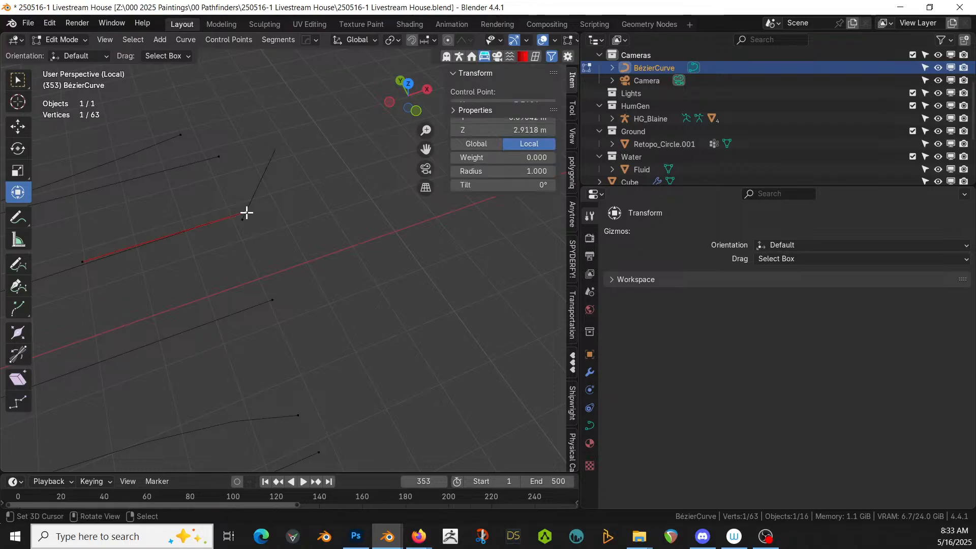
{"action": "left_click", "coordinate": [255, 214]}
{"action": "left_click", "coordinate": [248, 220]}
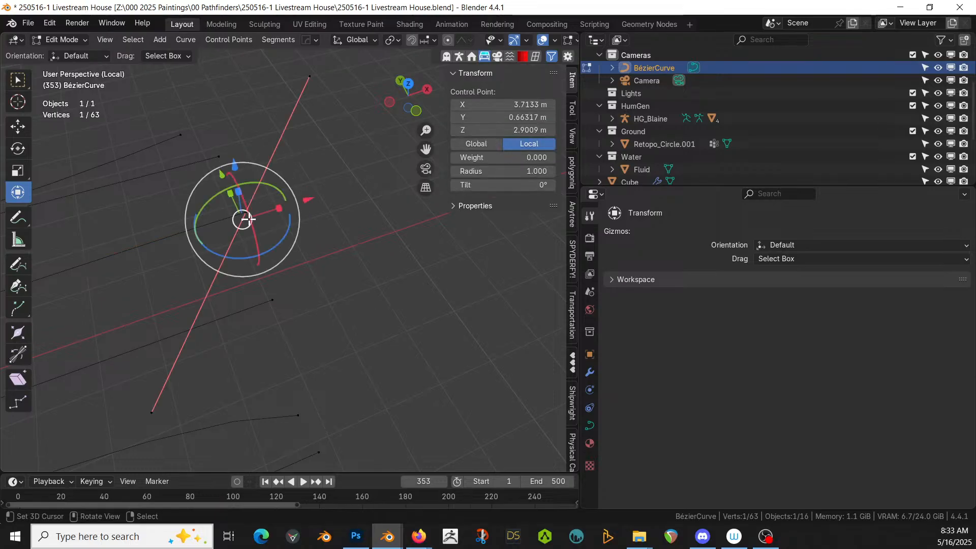
{"action": "key", "text": "x"}
{"action": "left_click", "coordinate": [257, 224]}
{"action": "middle_click_drag", "start_coordinate": [257, 220], "coordinate": [284, 241]}
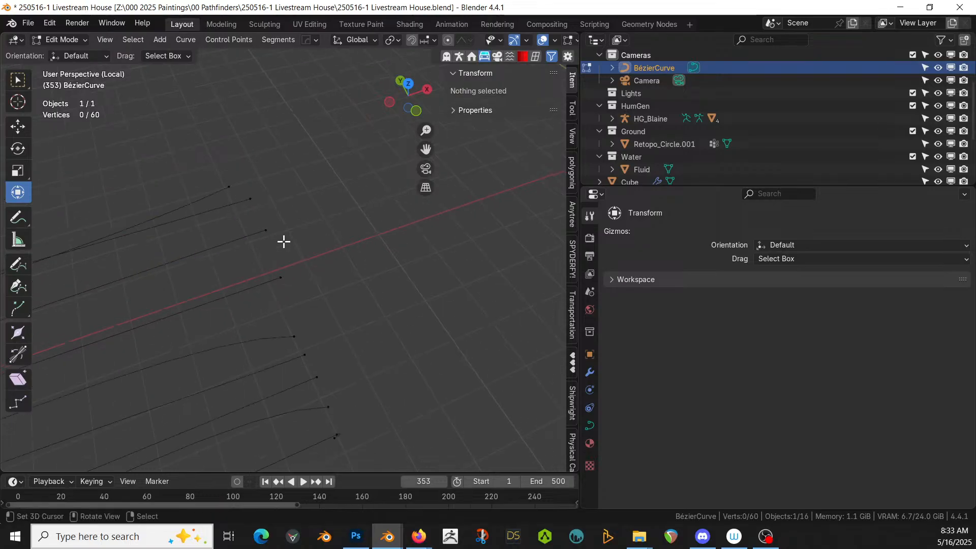
{"action": "scroll", "coordinate": [286, 243], "scroll_direction": "down", "scroll_amount": 4}
{"action": "key", "text": "Tab"}
{"action": "scroll", "coordinate": [312, 278], "scroll_direction": "down", "scroll_amount": 4}
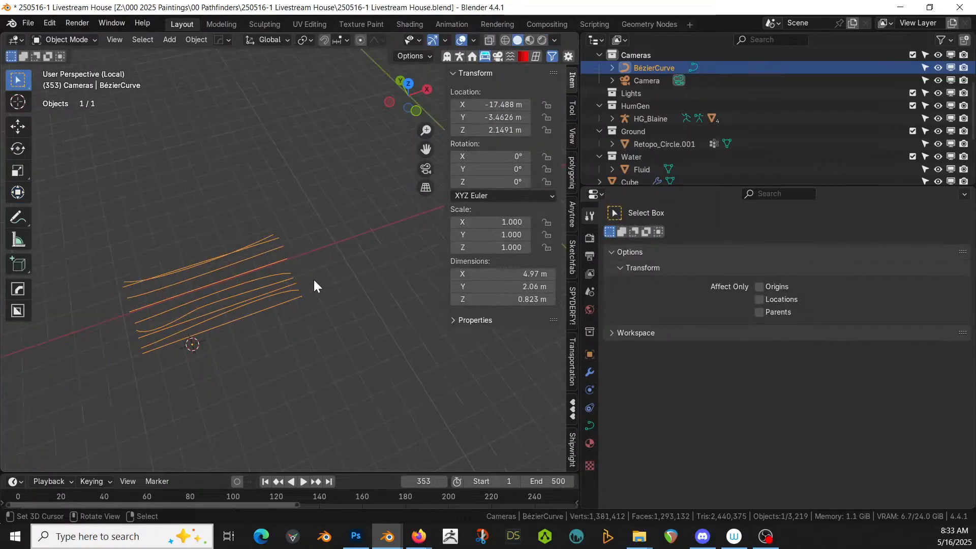
- Delete the extra end point on the curve nearest the roof's low edge, and leave the isolated view
{"action": "middle_click_drag", "start_coordinate": [313, 278], "coordinate": [318, 300]}
{"action": "key", "text": "Tab"}
{"action": "left_click", "coordinate": [329, 401]}
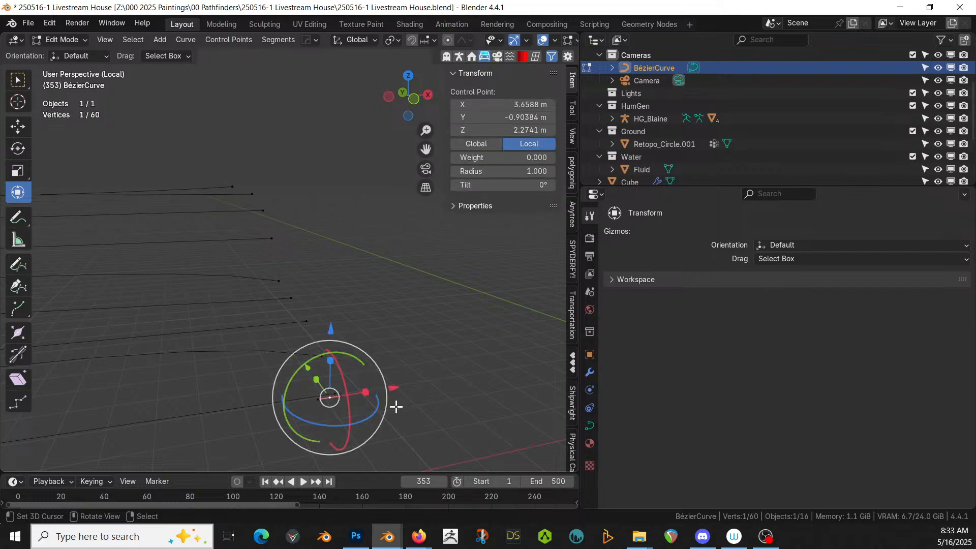
{"action": "key", "text": "x"}
{"action": "left_click", "coordinate": [395, 404]}
{"action": "key", "text": "KP_Divide"}
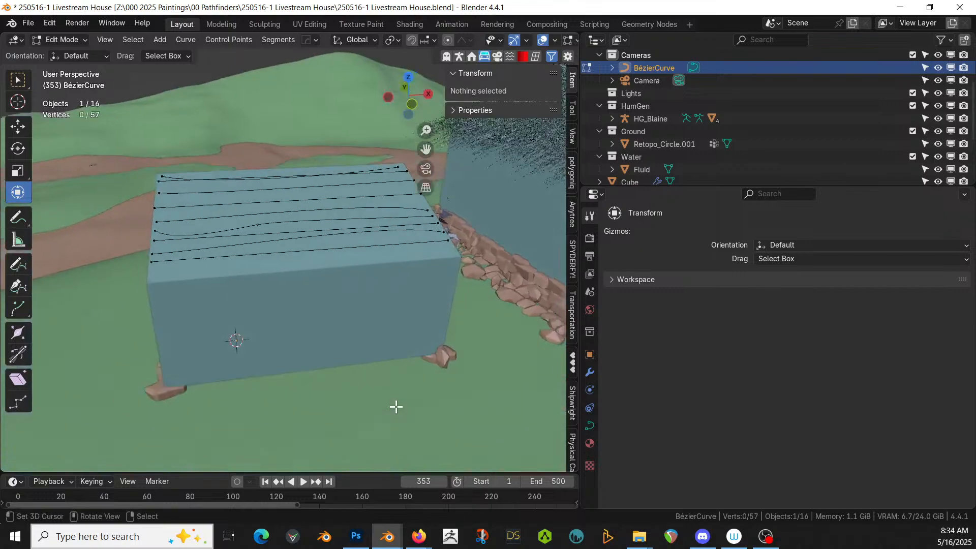
- Unhide the collection containing HayRoof and copy HayRoof's modifiers to the BézierCurve object on the awning
{"action": "scroll", "coordinate": [400, 379], "scroll_direction": "down", "scroll_amount": 9}
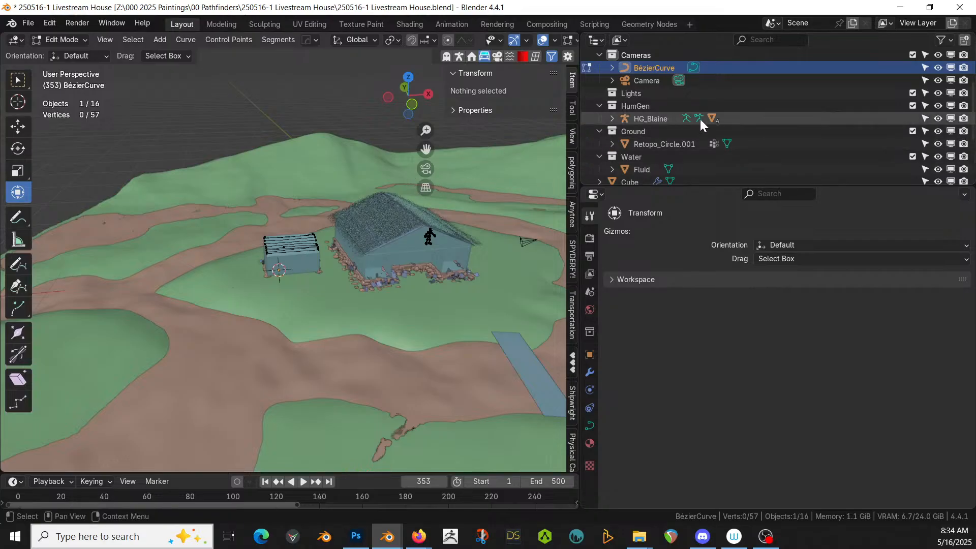
{"action": "scroll", "coordinate": [700, 119], "scroll_direction": "up", "scroll_amount": 3}
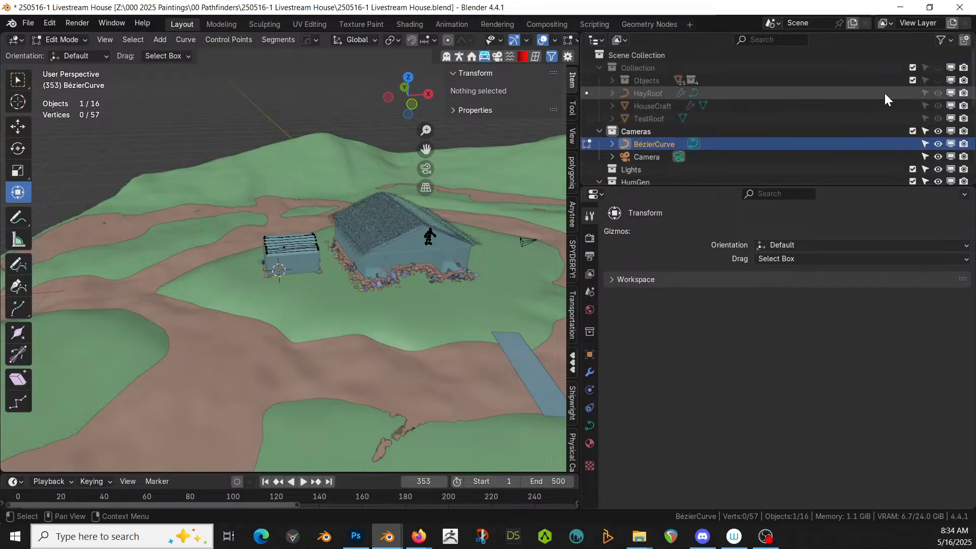
{"action": "left_click", "coordinate": [937, 68]}
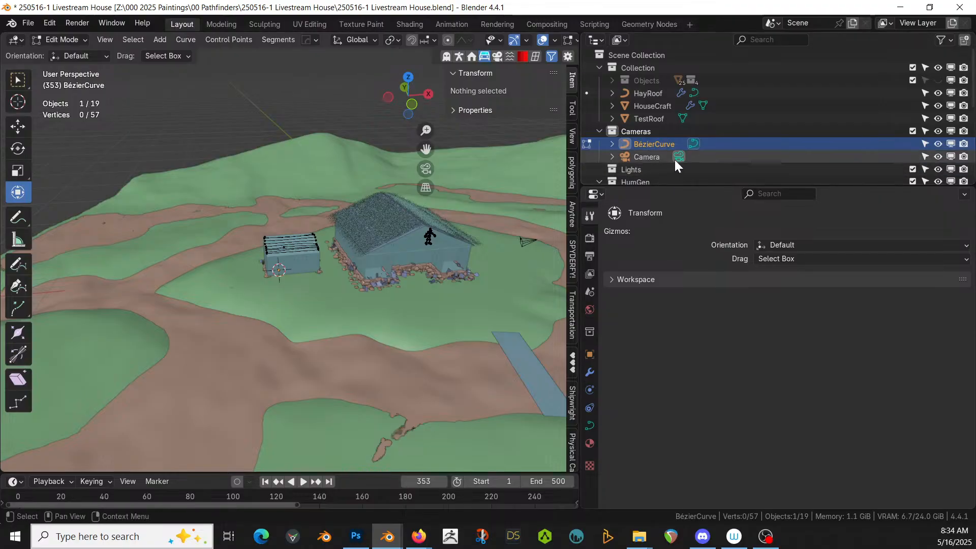
{"action": "key", "text": "Tab"}
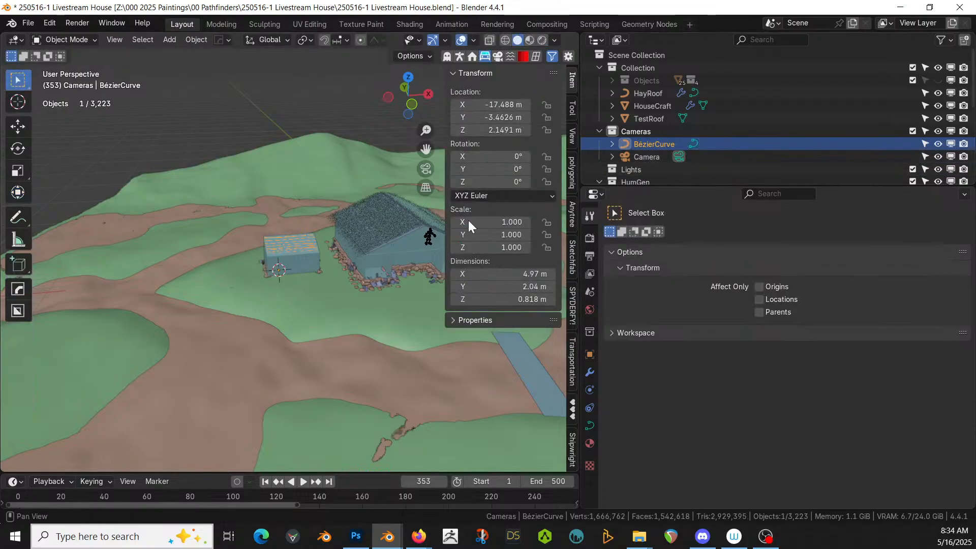
{"action": "left_click", "coordinate": [654, 94], "text": "ctrl"}
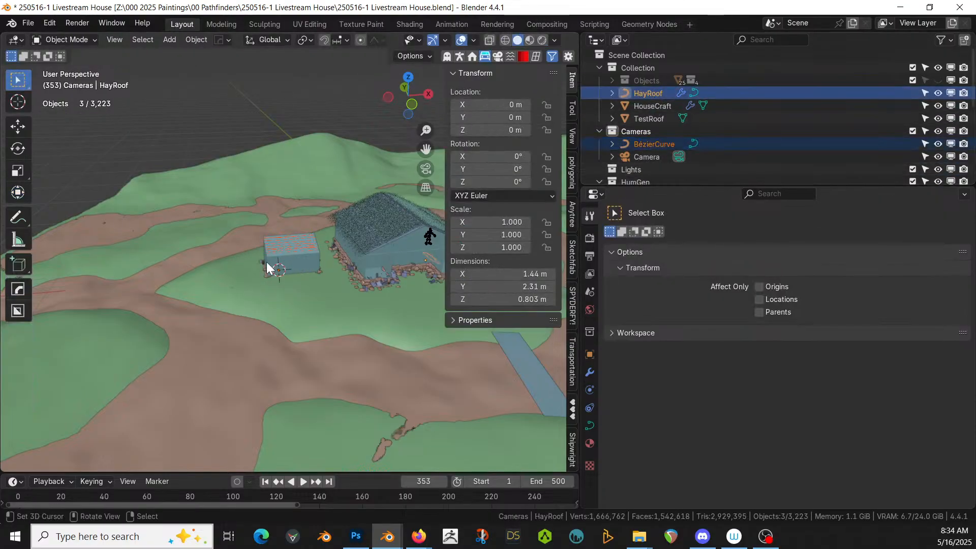
{"action": "key", "text": "ctrl+l"}
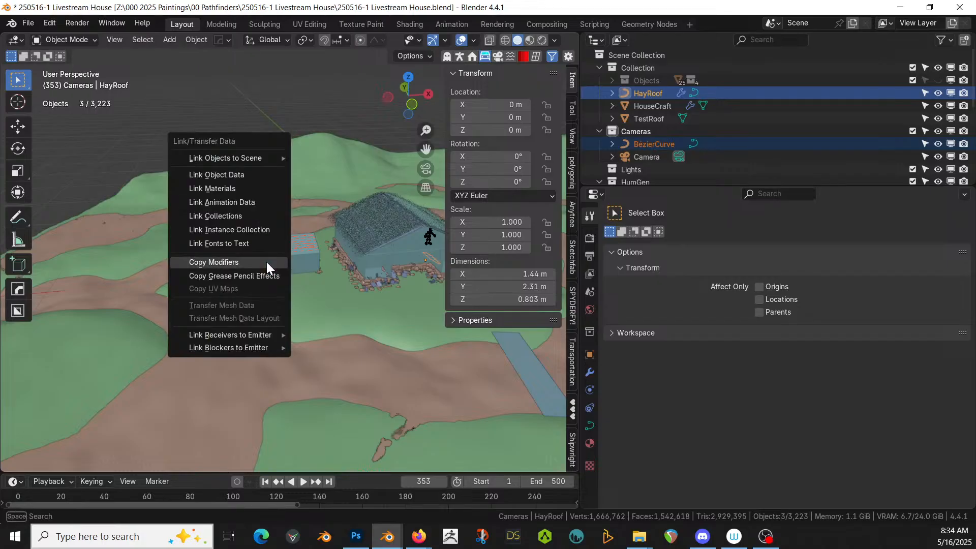
{"action": "left_click", "coordinate": [266, 261]}
{"action": "key", "text": "KP_Decimal"}
{"action": "middle_click_drag", "start_coordinate": [273, 256], "coordinate": [420, 246]}
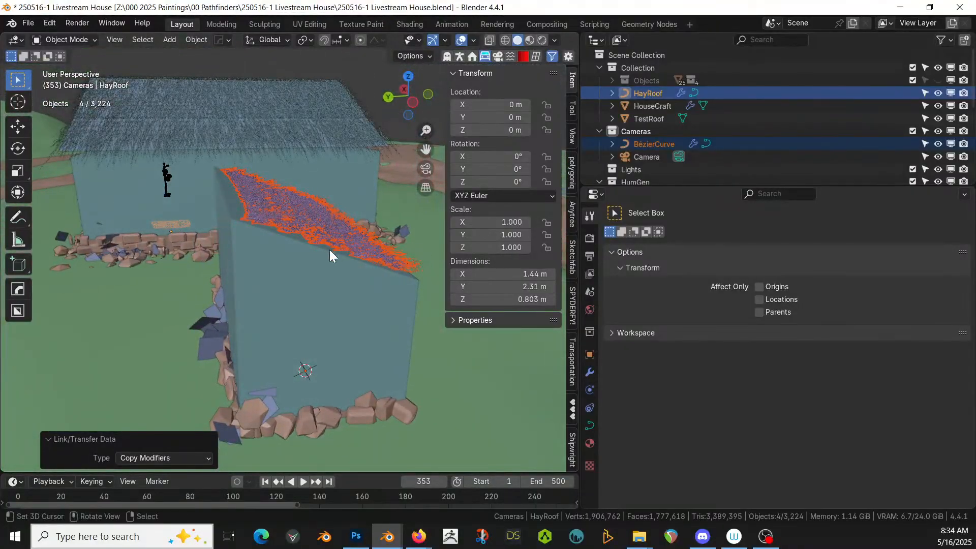
- Increase the Max Length of the hay in the awning BézierCurve's HayRoof geometry nodes modifier
{"action": "left_click", "coordinate": [325, 236]}
{"action": "middle_click_drag", "start_coordinate": [324, 234], "coordinate": [29, 263]}
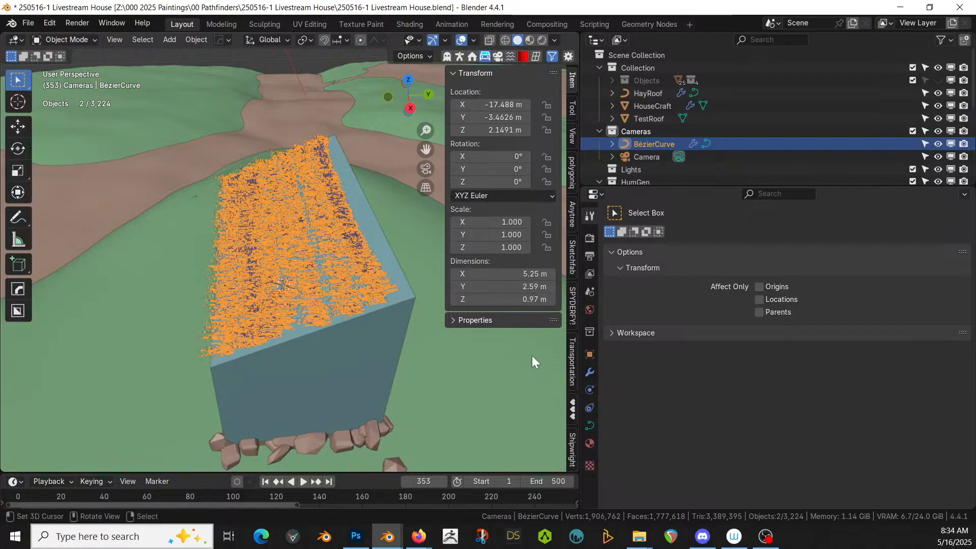
{"action": "left_click", "coordinate": [590, 372]}
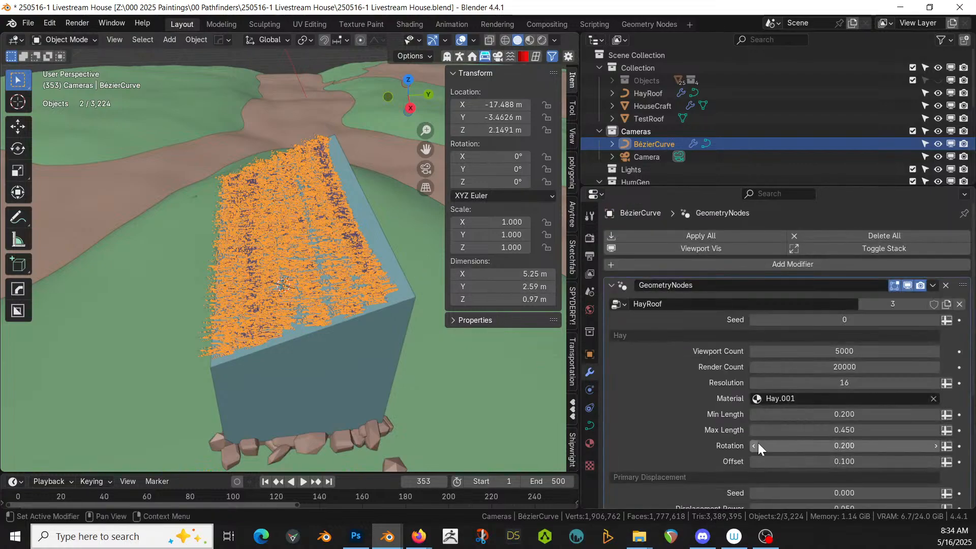
{"action": "scroll", "coordinate": [762, 442], "scroll_direction": "down", "scroll_amount": 3}
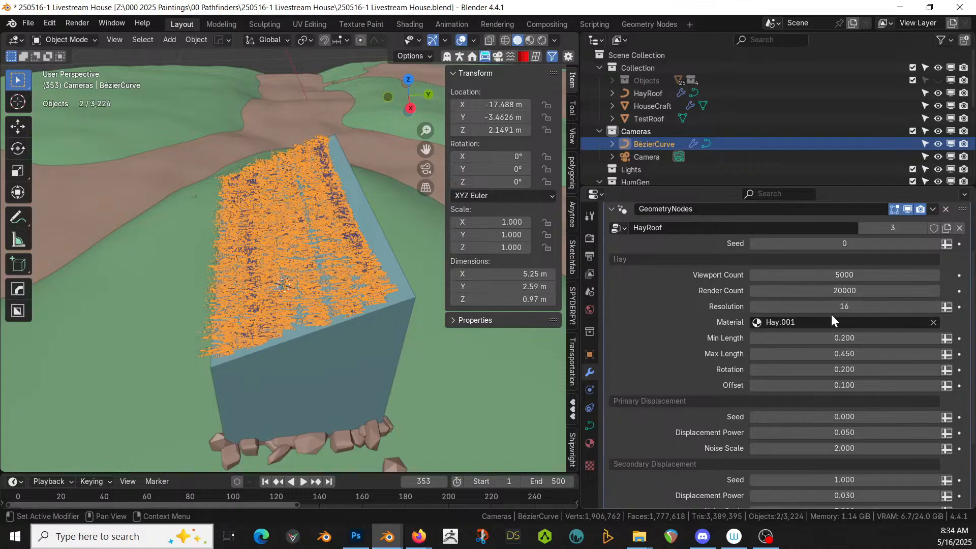
{"action": "left_click", "coordinate": [841, 353]}
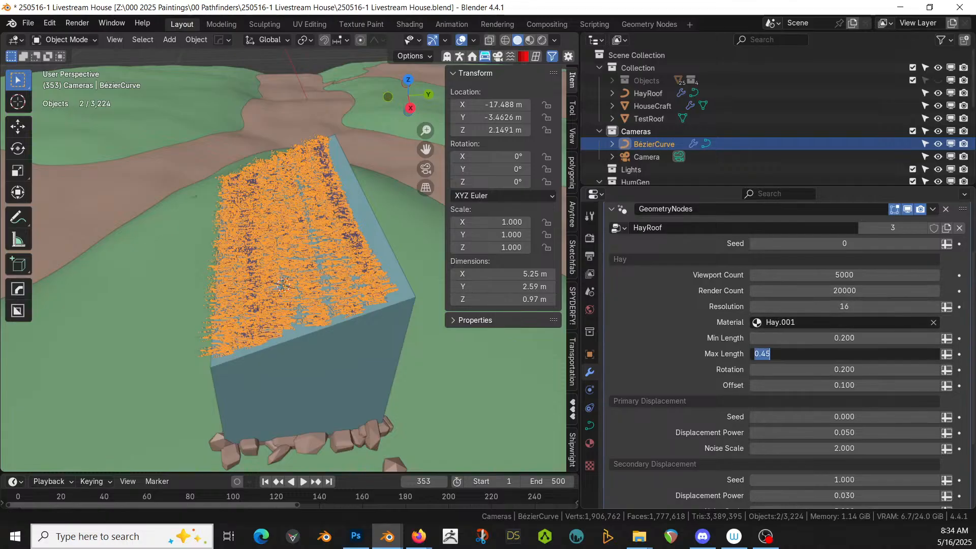
{"action": "key", "text": "Return"}
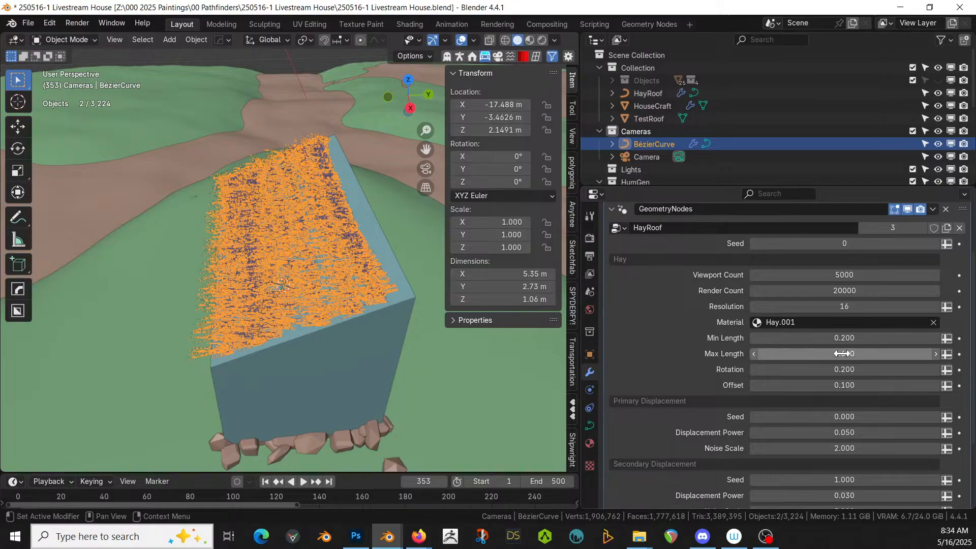
- Tilt all control points of the awning's hay curves to a Mean Tilt of about 9.17°
{"action": "left_click", "coordinate": [590, 354]}
{"action": "left_click_drag", "start_coordinate": [291, 350], "coordinate": [274, 382]}
{"action": "middle_click_drag", "start_coordinate": [274, 383], "coordinate": [348, 324]}
{"action": "key", "text": "KP_Divide"}
{"action": "key", "text": "KP_Divide"}
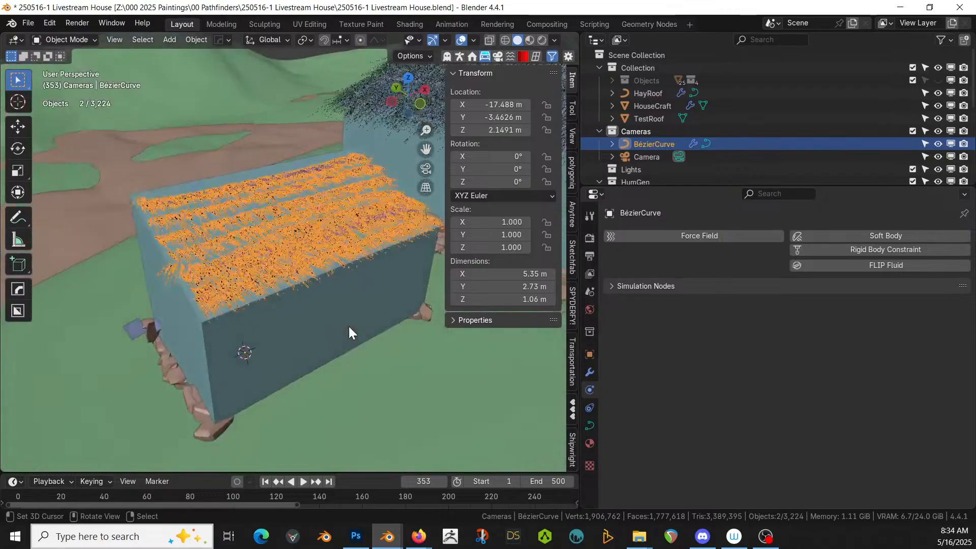
{"action": "key", "text": "Tab"}
{"action": "key", "text": "a"}
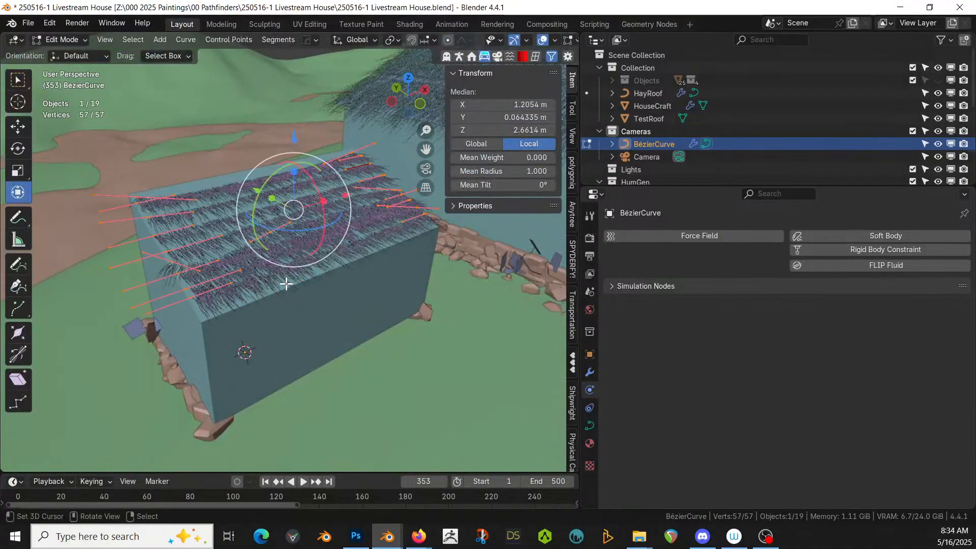
{"action": "middle_click_drag", "start_coordinate": [283, 281], "coordinate": [388, 235]}
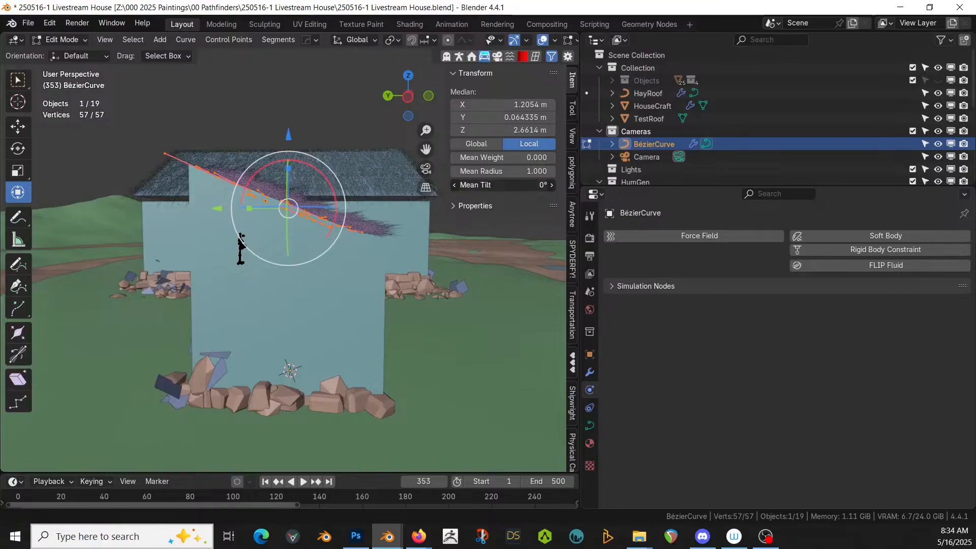
{"action": "left_click_drag", "start_coordinate": [503, 184], "coordinate": [520, 185]}
{"action": "middle_click_drag", "start_coordinate": [383, 263], "coordinate": [389, 295]}
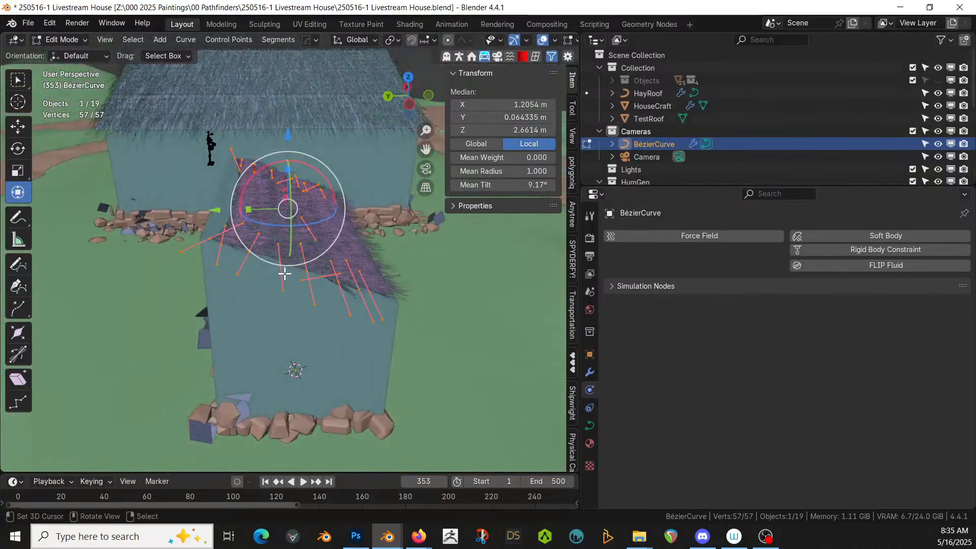
{"action": "middle_click_drag", "start_coordinate": [284, 274], "coordinate": [285, 282]}
{"action": "key", "text": "Tab"}
{"action": "key", "text": "Tab"}
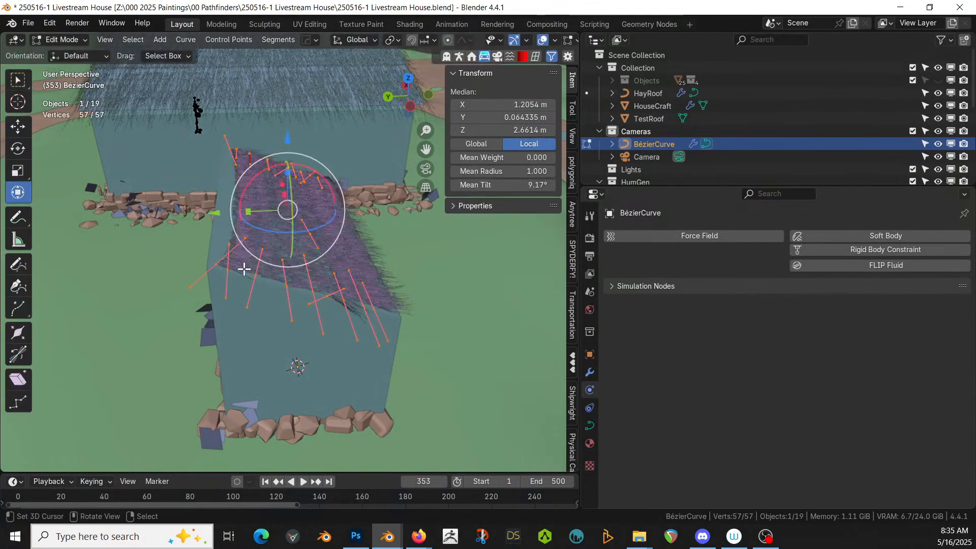
- Duplicate the awning's uppermost hay curve up the slope by about 0.56 m in Y and 0.22 m in Z
{"action": "left_click", "coordinate": [227, 270]}
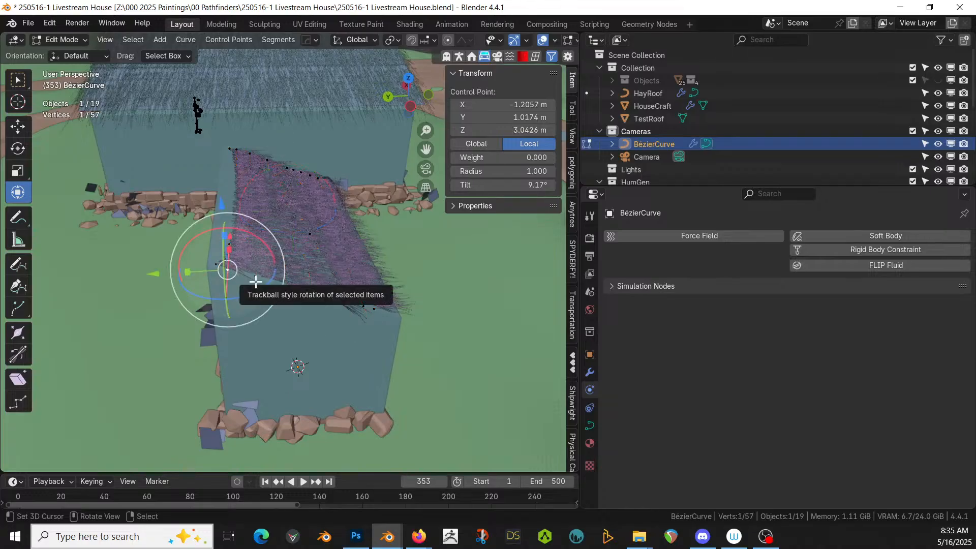
{"action": "key", "text": "ctrl+l"}
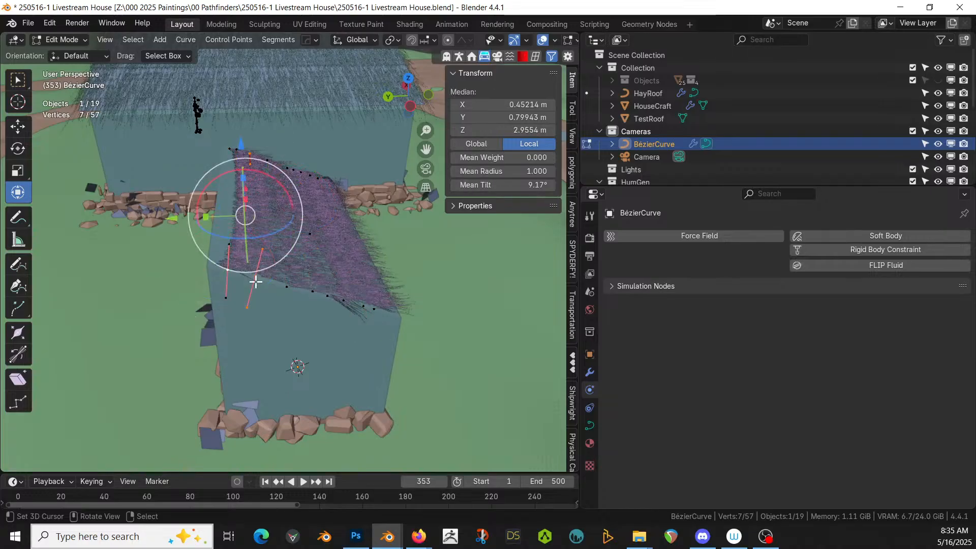
{"action": "key", "text": "KP_1"}
{"action": "key", "text": "KP_3"}
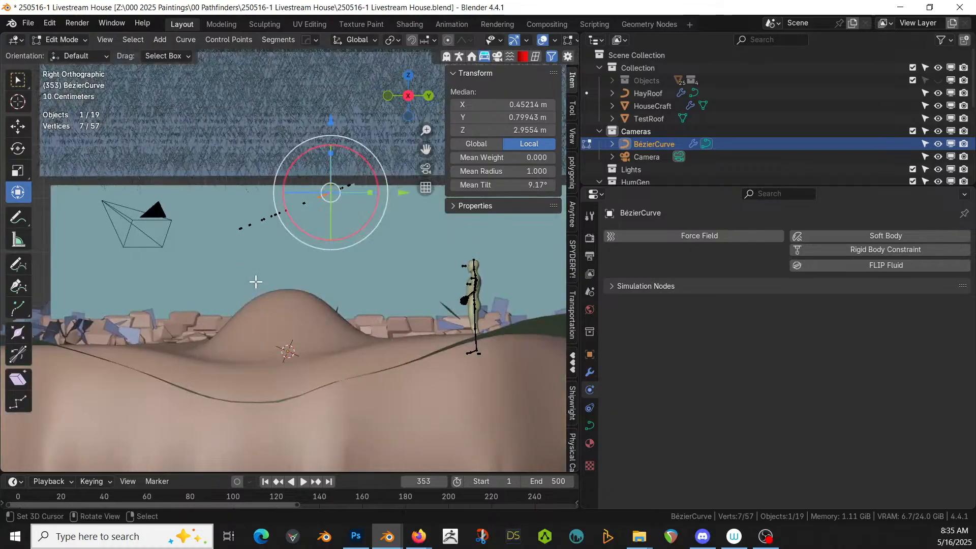
{"action": "key", "text": "ctrl+KP_3"}
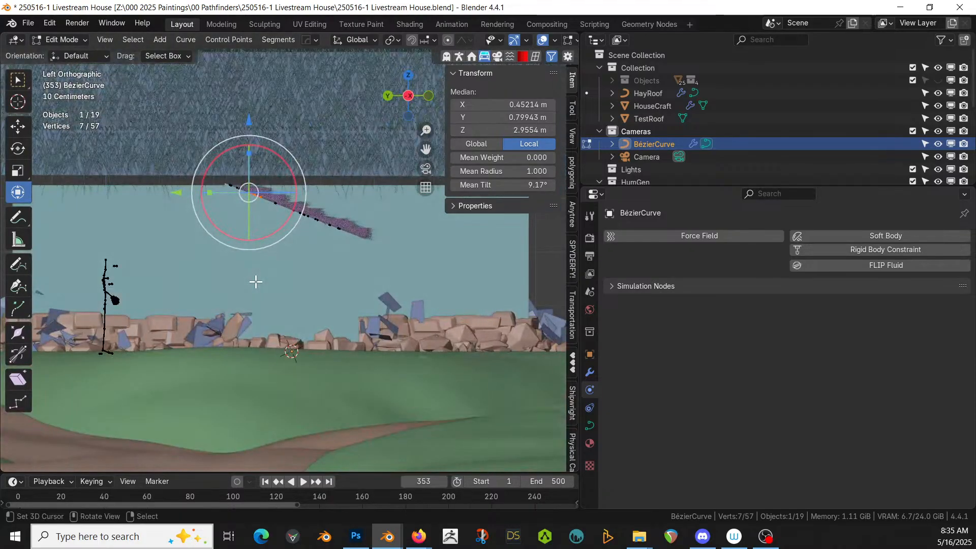
{"action": "key", "text": "e"}
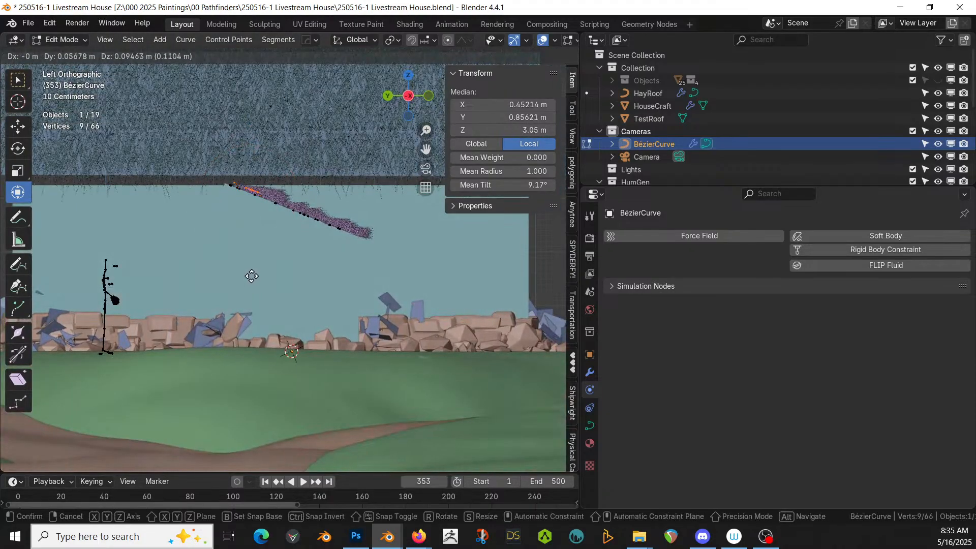
{"action": "left_click", "coordinate": [225, 269]}
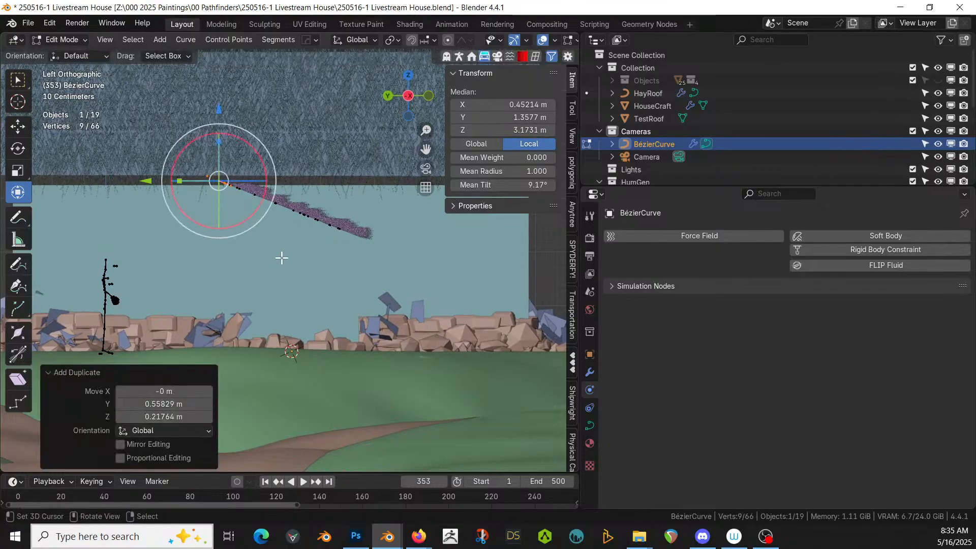
- Shift the duplicated hay curve about -0.028 m in X and 0.047 m in Y, and raise it about 0.024 m
{"action": "middle_click_drag", "start_coordinate": [281, 257], "coordinate": [321, 329]}
{"action": "middle_click_drag", "start_coordinate": [312, 346], "coordinate": [312, 261]}
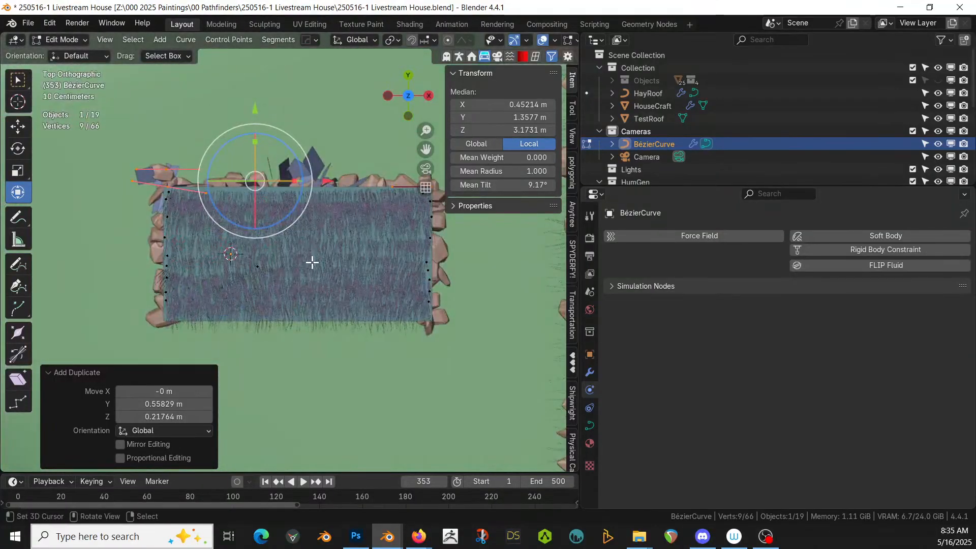
{"action": "key", "text": "g"}
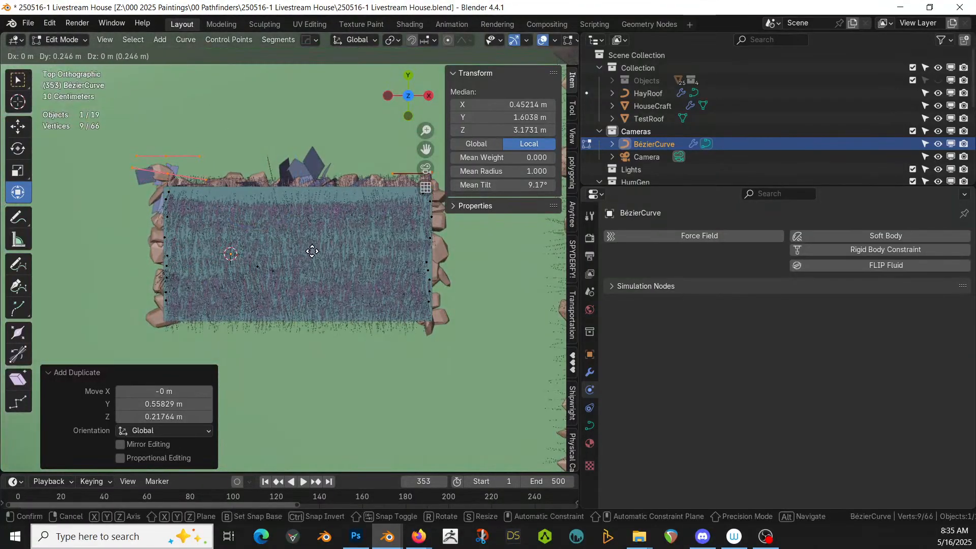
{"action": "left_click", "coordinate": [306, 256]}
{"action": "middle_click_drag", "start_coordinate": [307, 257], "coordinate": [289, 294]}
{"action": "key", "text": "g"}
{"action": "key", "text": "z"}
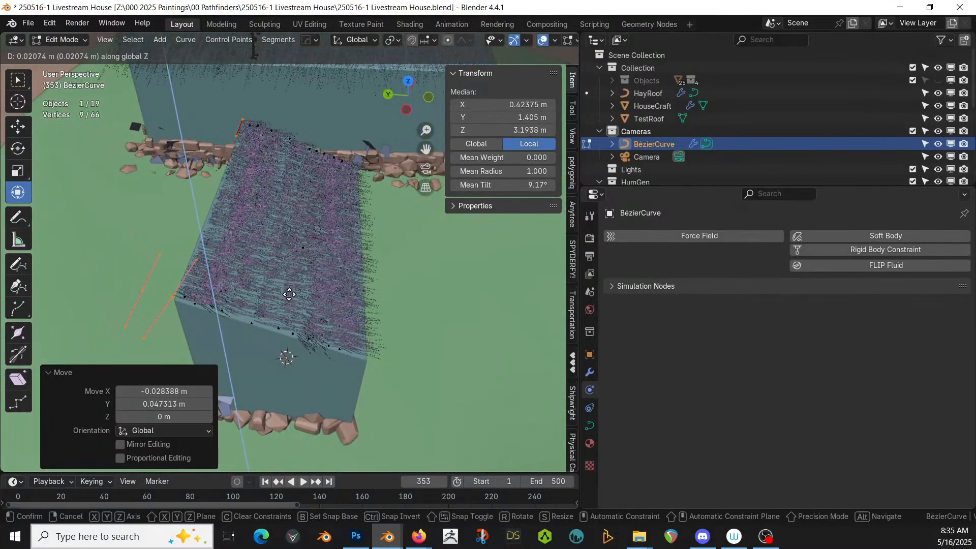
{"action": "left_click", "coordinate": [287, 292]}
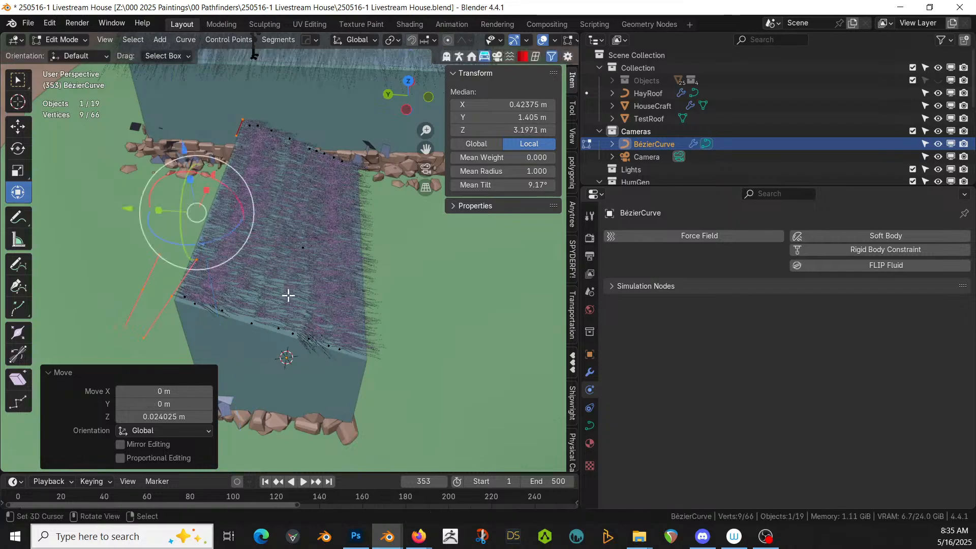
- Finish editing the awning's hay curves, and isolate the Cube object that forms the house and awning
{"action": "middle_click_drag", "start_coordinate": [316, 291], "coordinate": [209, 261]}
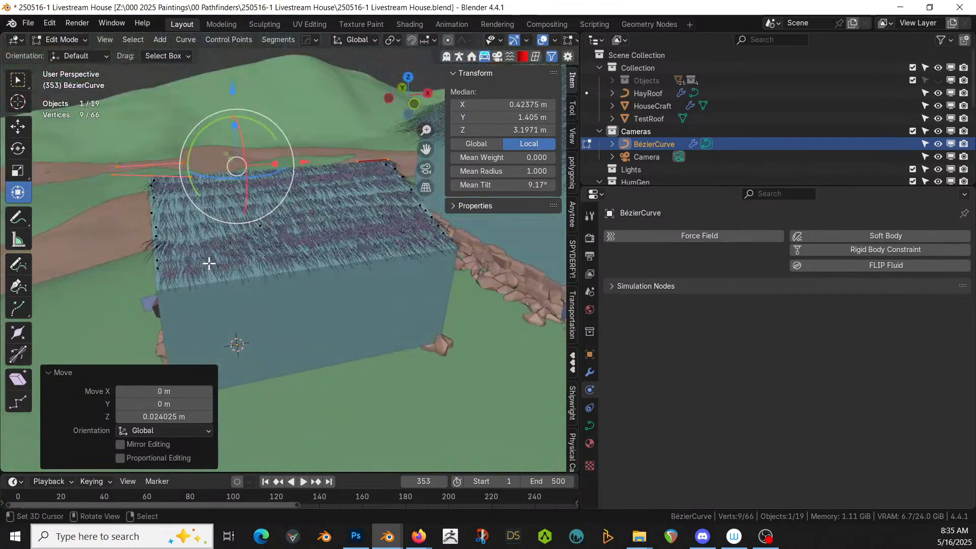
{"action": "key", "text": "KP_Divide"}
{"action": "key", "text": "KP_Divide"}
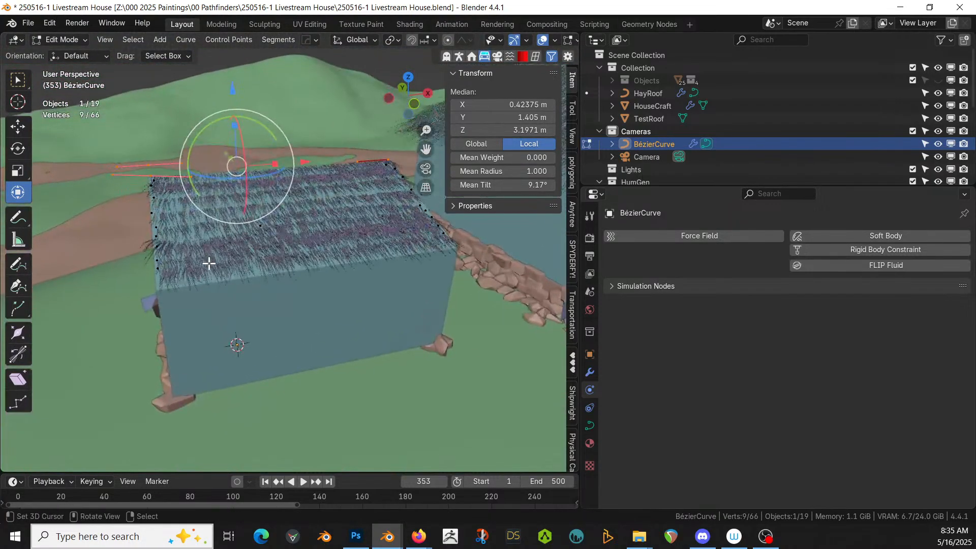
{"action": "middle_click_drag", "start_coordinate": [200, 285], "coordinate": [262, 282]}
{"action": "key", "text": "Tab"}
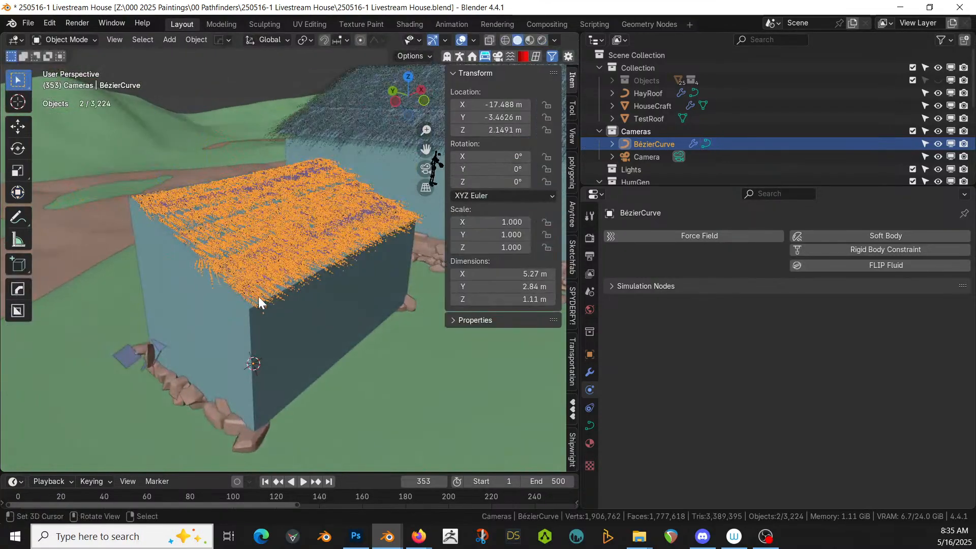
{"action": "left_click", "coordinate": [257, 328]}
{"action": "key", "text": "KP_Divide"}
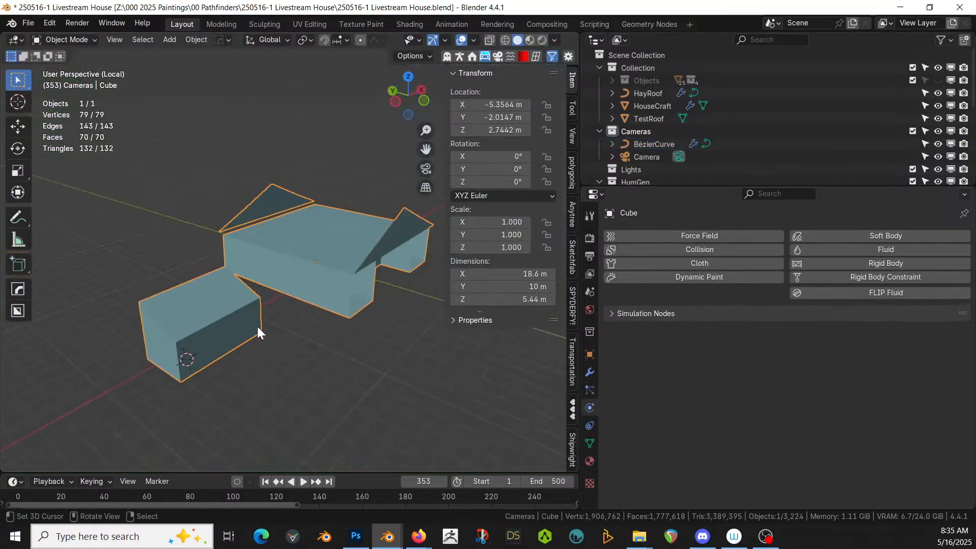
- Separate the two faces of the awning's sloped roof from the house Cube into their own object
{"action": "key", "text": "Tab"}
{"action": "right_click", "coordinate": [202, 306]}
{"action": "right_click", "coordinate": [234, 297], "text": "shift"}
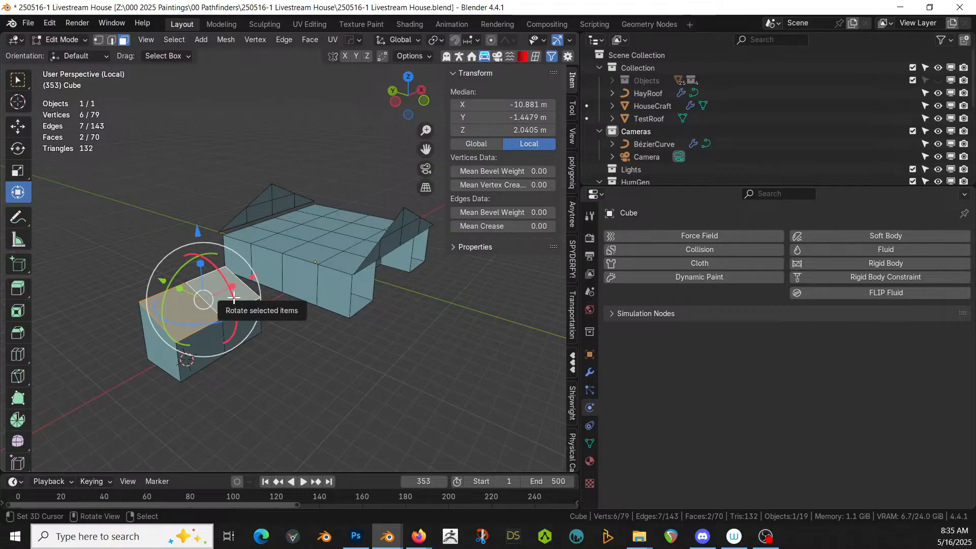
{"action": "key", "text": "p"}
{"action": "left_click", "coordinate": [233, 296]}
{"action": "key", "text": "Tab"}
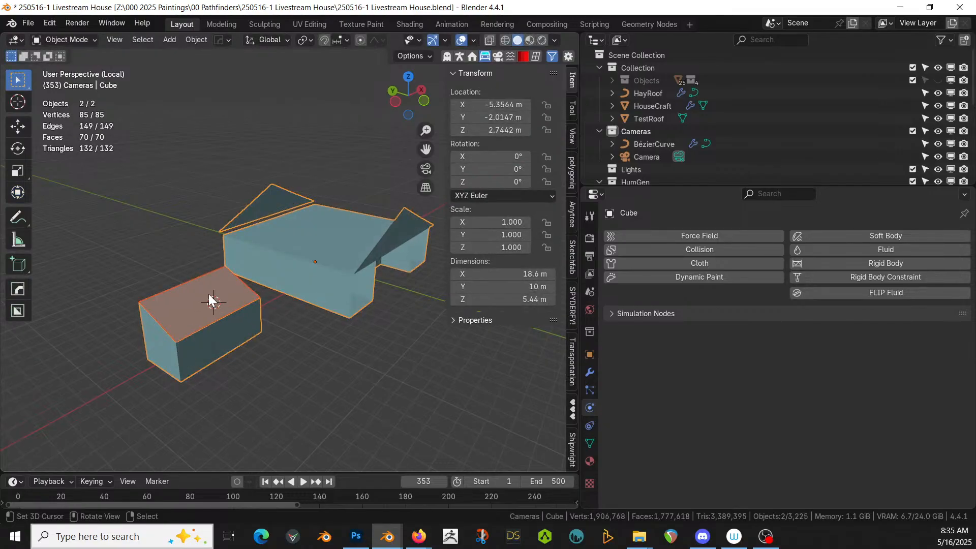
- Remove the HouseCraft geometry nodes modifier from the separated awning roof panel, and leave the isolated view
{"action": "left_click", "coordinate": [208, 292]}
{"action": "left_click", "coordinate": [589, 372]}
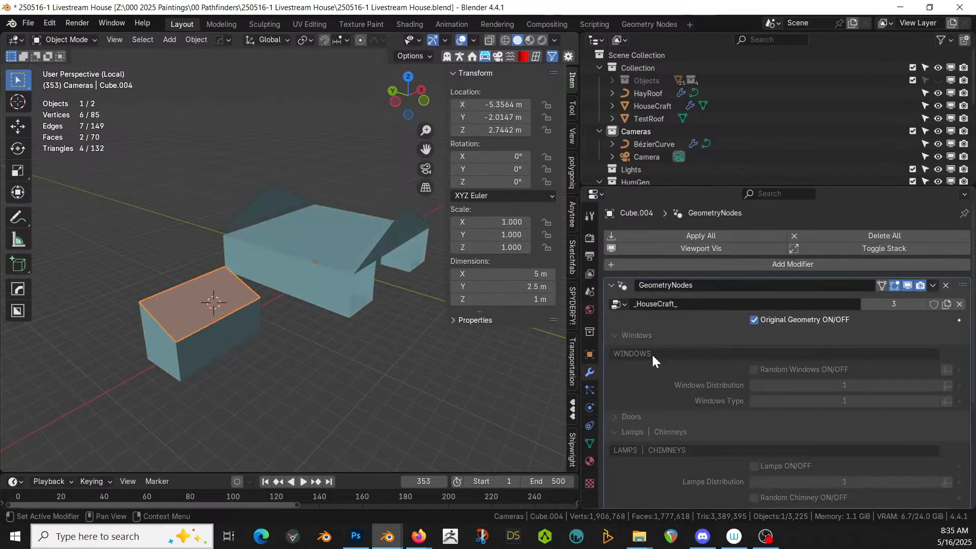
{"action": "left_click", "coordinate": [946, 285]}
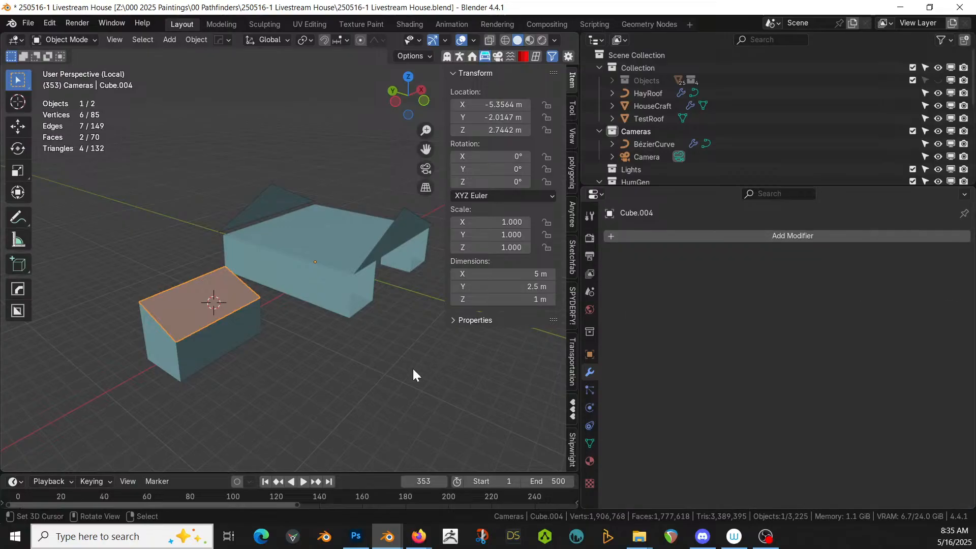
{"action": "key", "text": "KP_Divide"}
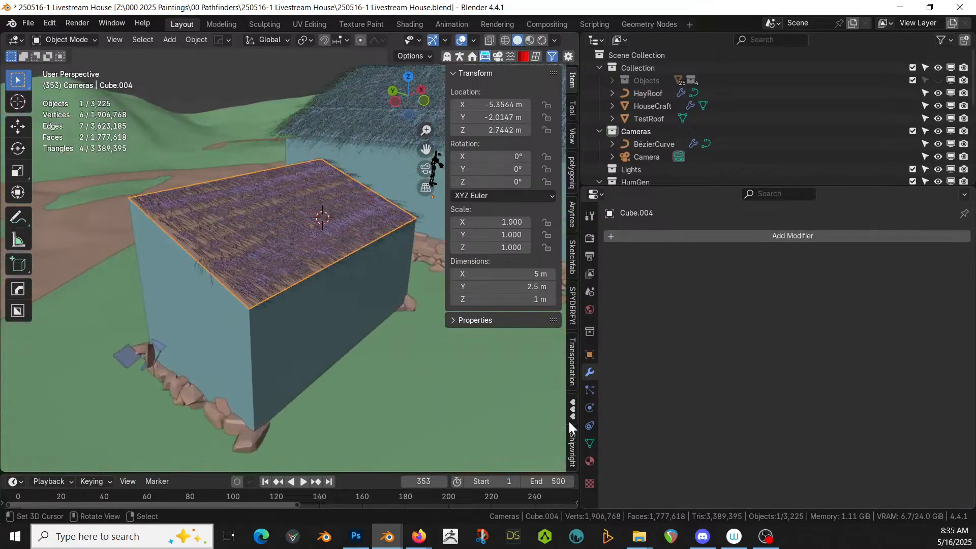
- Remove the four ID material slots from the awning roof panel, and replace Material.001 with the Wood.001 material
{"action": "left_click", "coordinate": [589, 461]}
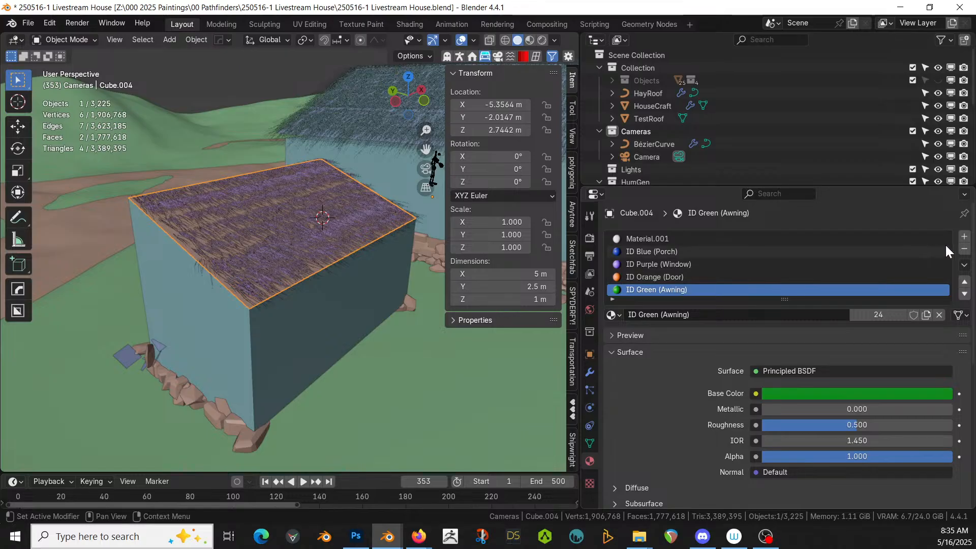
{"action": "left_click", "coordinate": [964, 249]}
{"action": "left_click", "coordinate": [964, 249]}
{"action": "left_click", "coordinate": [964, 249]}
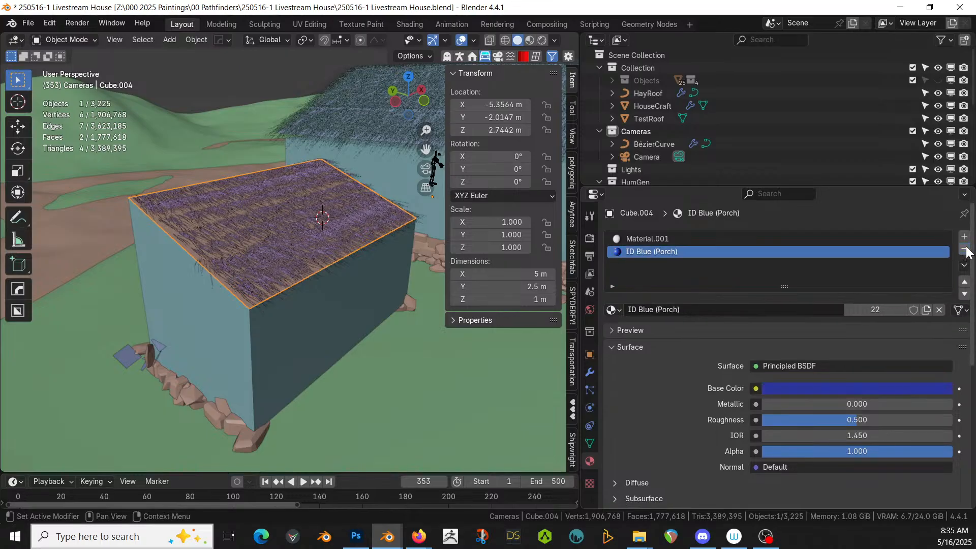
{"action": "left_click", "coordinate": [964, 249]}
{"action": "left_click", "coordinate": [613, 289]}
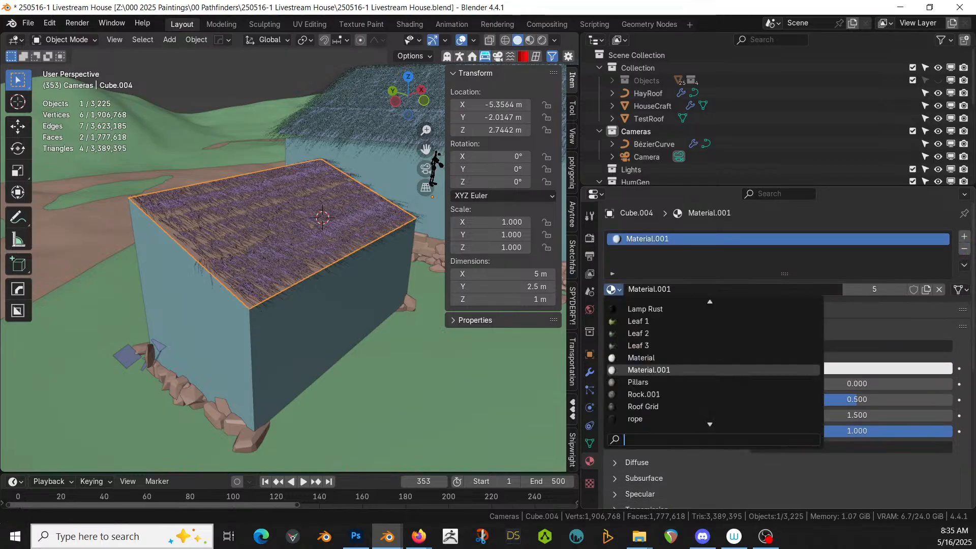
{"action": "type", "text": "WOOD"}
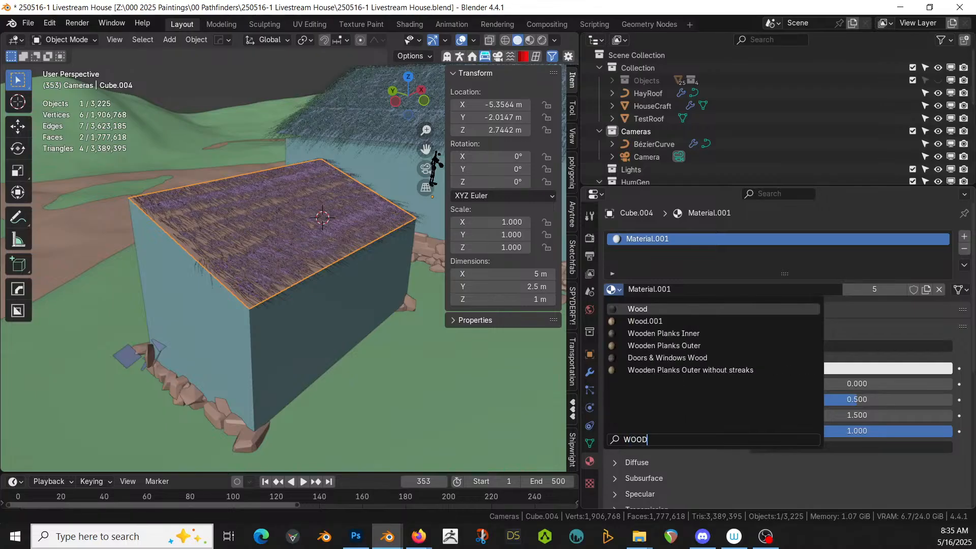
{"action": "left_click", "coordinate": [642, 321]}
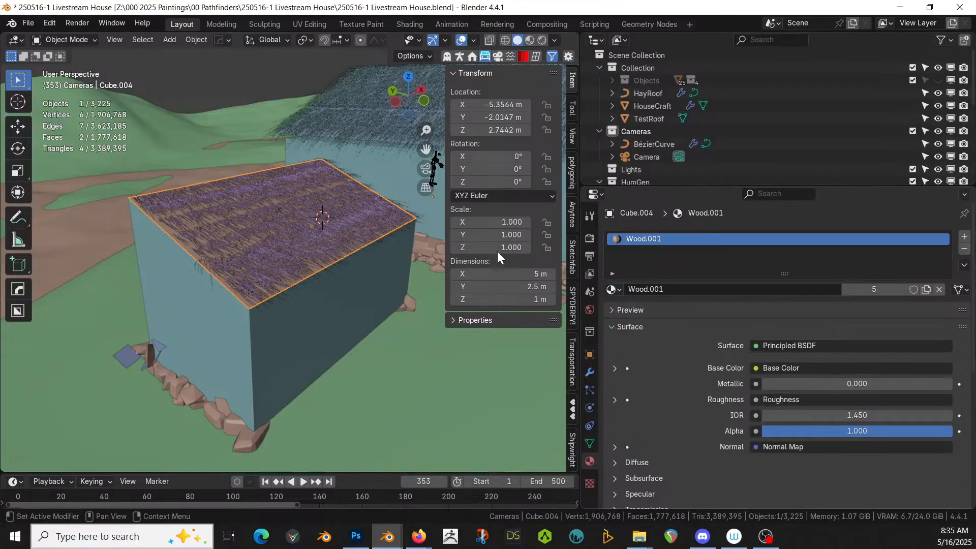
- Unwrap all faces of the awning roof panel with Cube Projection, and show the scene in Rendered shading
{"action": "key", "text": "Tab"}
{"action": "key", "text": "a"}
{"action": "key", "text": "u"}
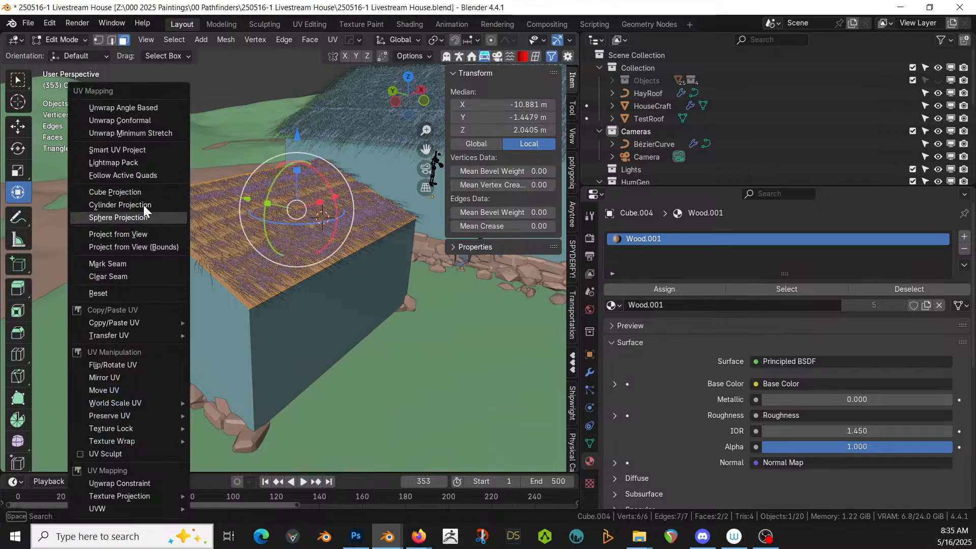
{"action": "left_click", "coordinate": [123, 190]}
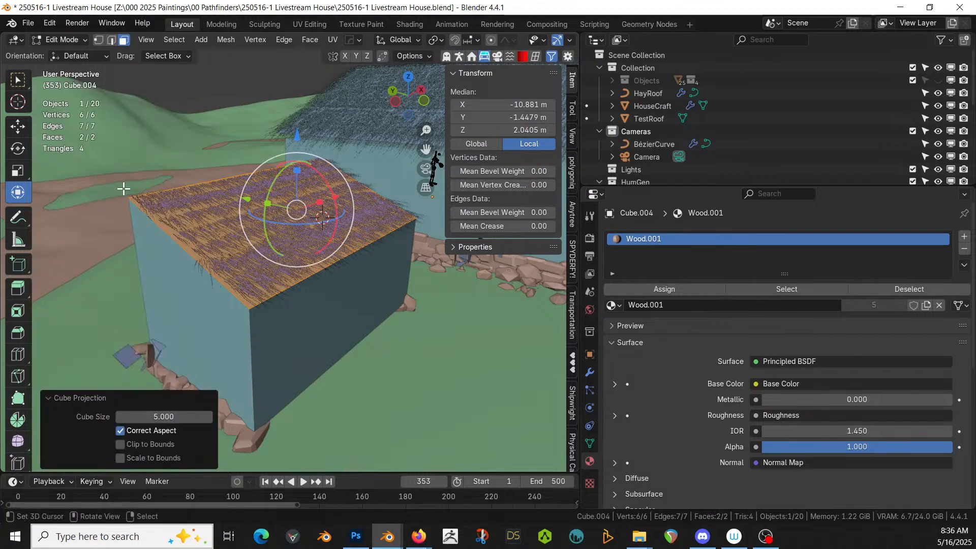
{"action": "key", "text": "Tab"}
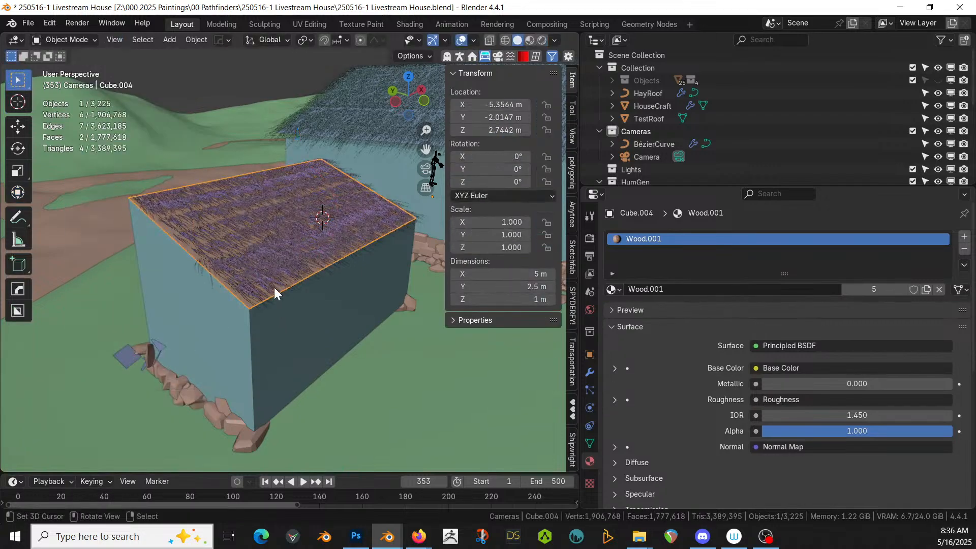
{"action": "key", "text": "z"}
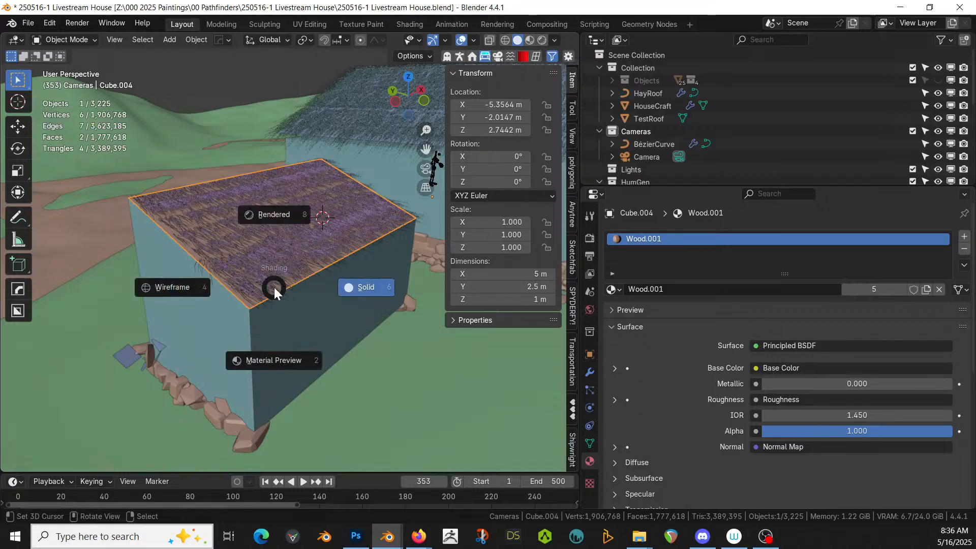
{"action": "key", "text": "8"}
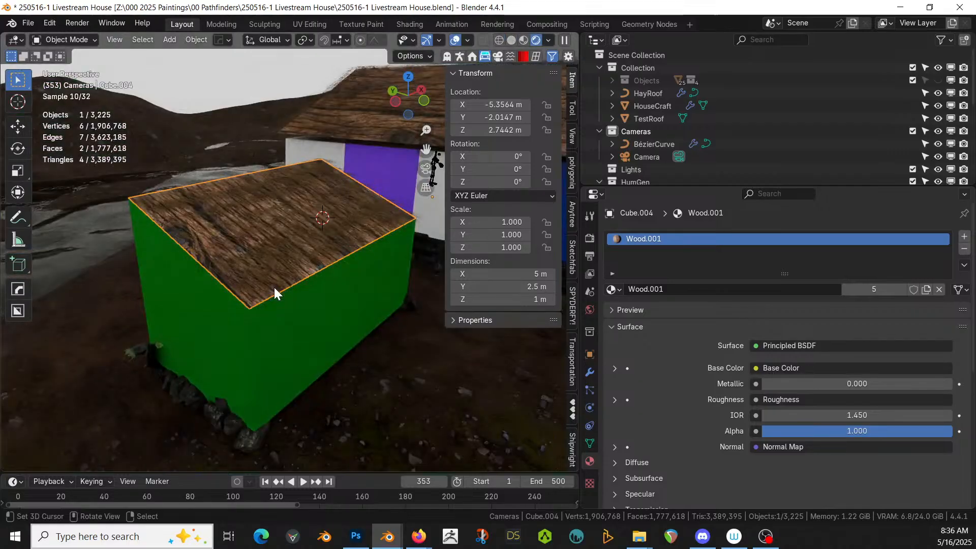
- Turn off Original Geometry in the house Cube's HouseCraft modifier, and inspect the awning's wooden frame and roof
{"action": "left_click", "coordinate": [300, 330]}
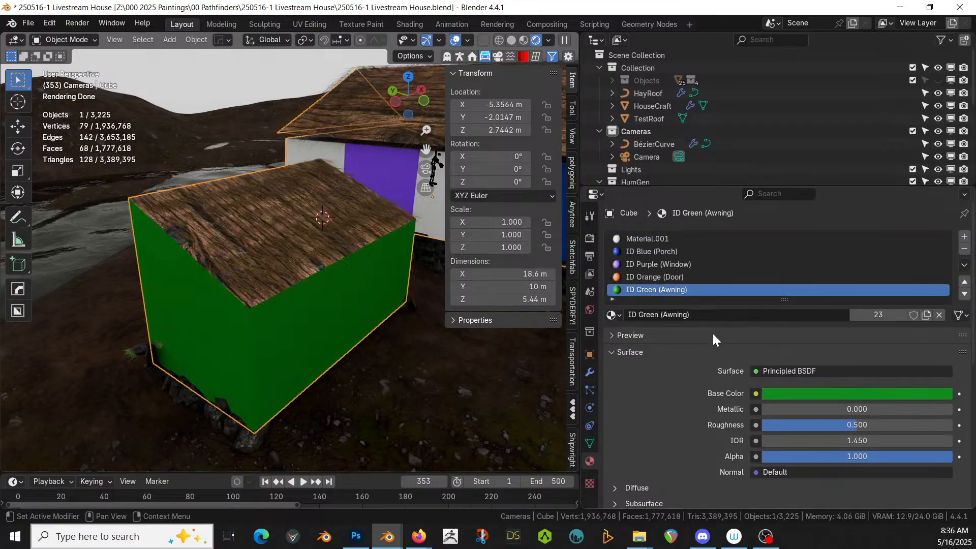
{"action": "left_click", "coordinate": [589, 372]}
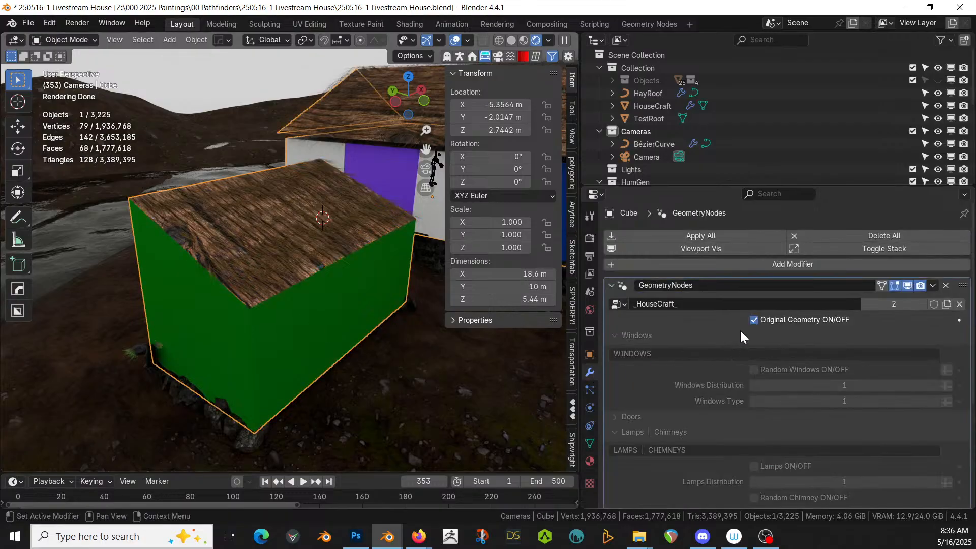
{"action": "left_click", "coordinate": [752, 320]}
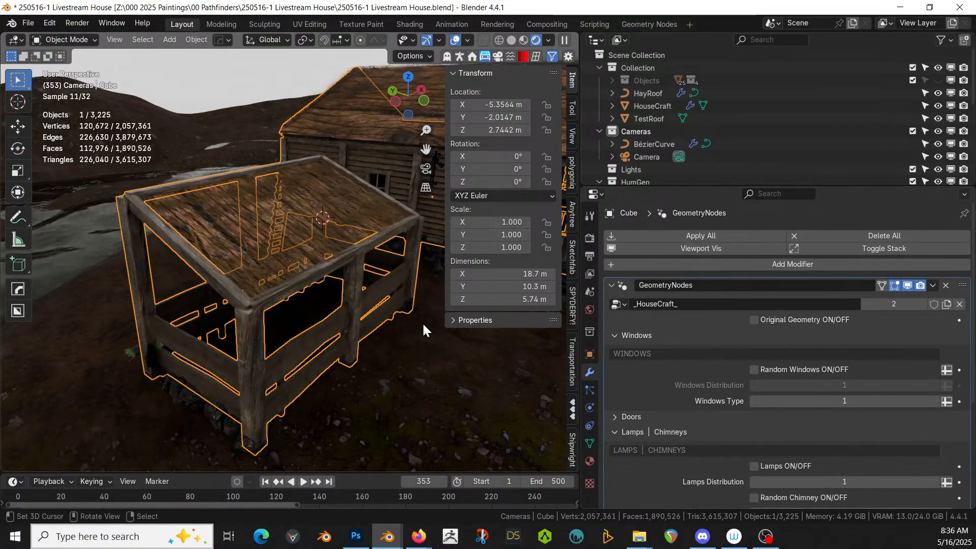
{"action": "mouse_move", "coordinate": [416, 346]}
{"action": "middle_mouse_down"}
{"action": "mouse_move", "coordinate": [346, 352]}
{"action": "mouse_move", "coordinate": [254, 334]}
{"action": "mouse_move", "coordinate": [333, 350]}
{"action": "mouse_move", "coordinate": [300, 389]}
{"action": "middle_mouse_up"}
{"action": "scroll", "coordinate": [346, 351], "scroll_direction": "up", "scroll_amount": 2}
- Return to Solid shading, make the awning's BézierCurve hay object active, and deselect everything
{"action": "key", "text": "z"}
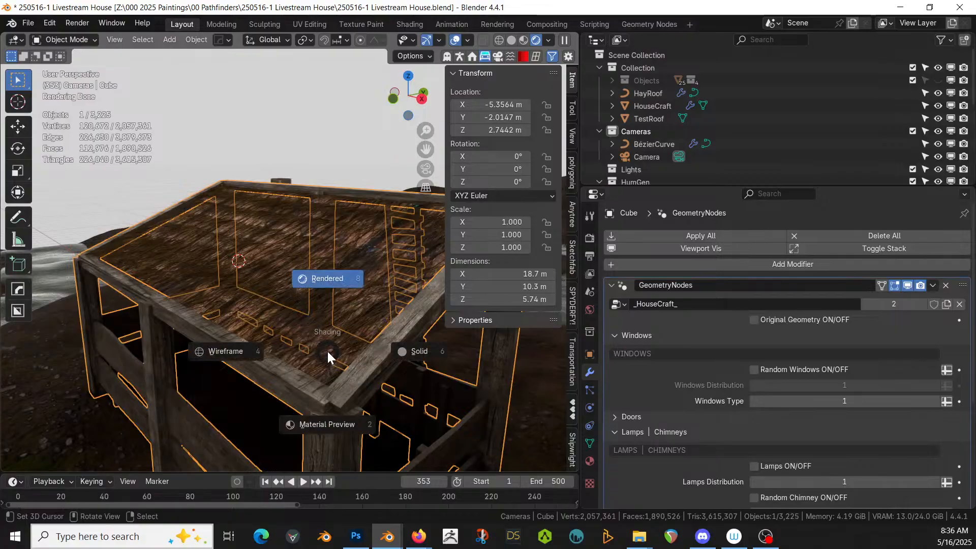
{"action": "key", "text": "6"}
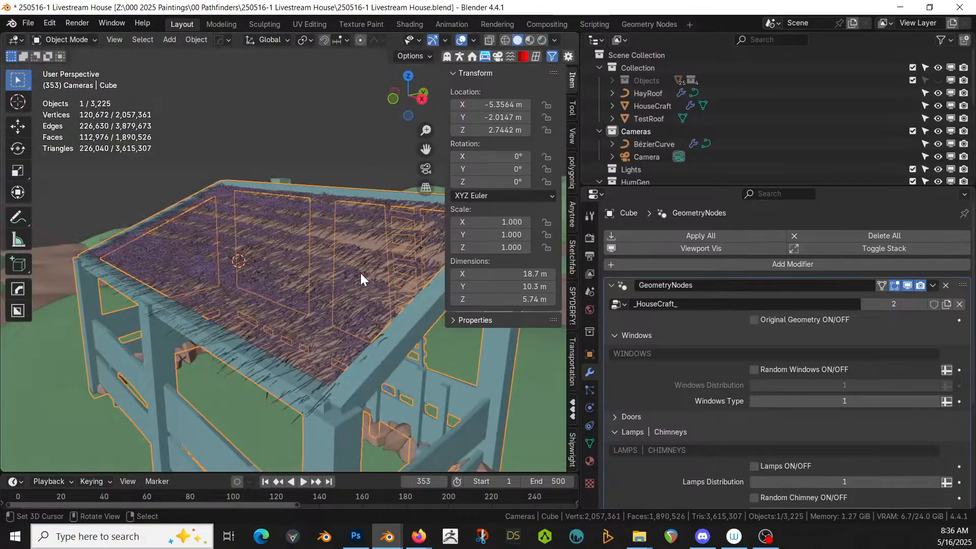
{"action": "left_click", "coordinate": [310, 276]}
{"action": "key", "text": "alt+a"}
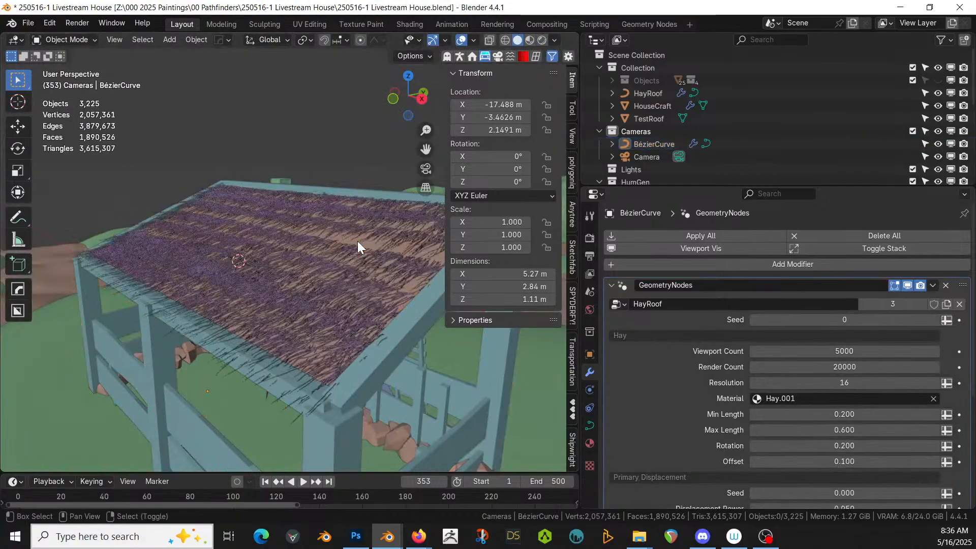
- Raise the awning's hay curve object about 0.08 m along the Z axis
{"action": "mouse_move", "coordinate": [355, 279]}
{"action": "middle_mouse_down"}
{"action": "mouse_move", "coordinate": [337, 294]}
{"action": "mouse_move", "coordinate": [349, 288]}
{"action": "middle_mouse_up"}
{"action": "left_click", "coordinate": [349, 258]}
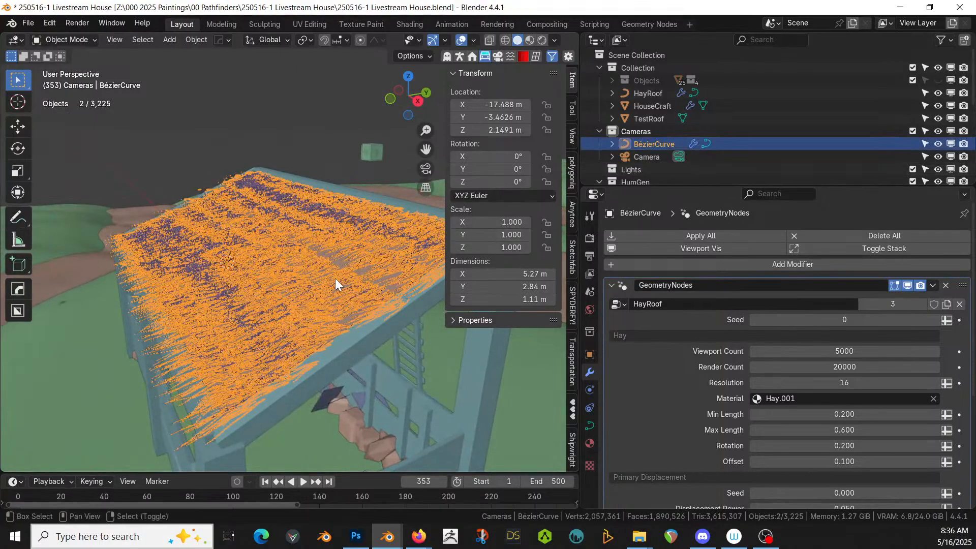
{"action": "key", "text": "alt+a"}
{"action": "left_click", "coordinate": [334, 279]}
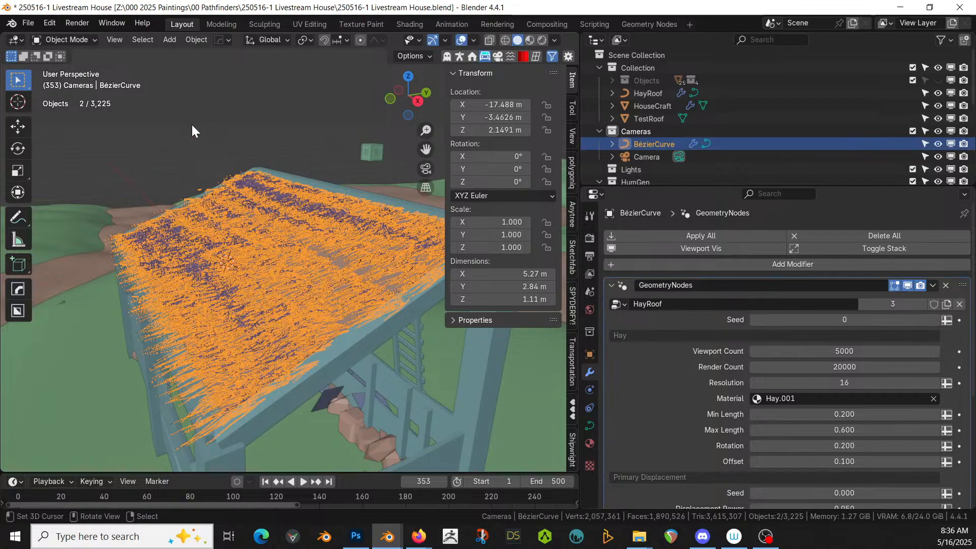
{"action": "key", "text": "g"}
{"action": "key", "text": "z"}
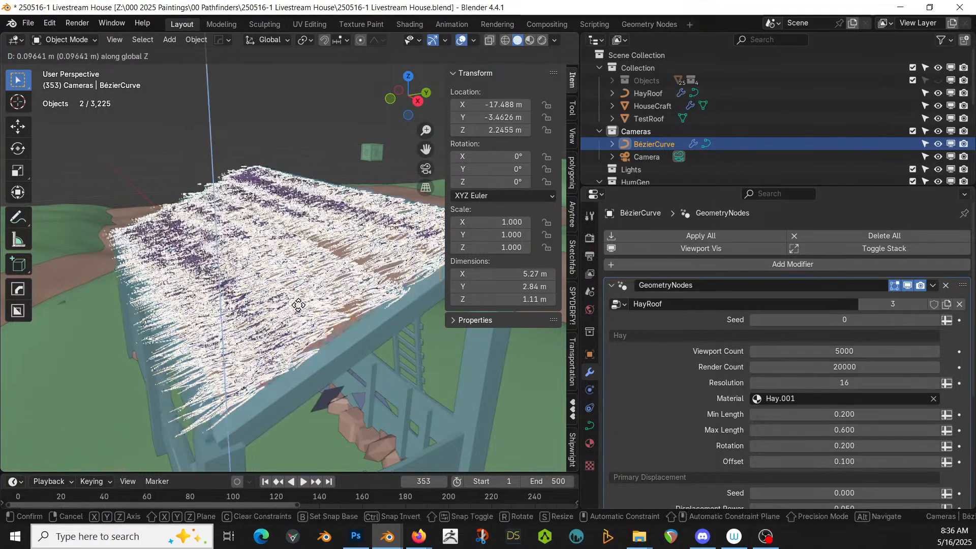
{"action": "left_click", "coordinate": [298, 306]}
- Raise the awning's roof panel about 0.08 m along the Z axis, and show the scene in Rendered shading
{"action": "middle_click_drag", "start_coordinate": [298, 306], "coordinate": [269, 291]}
{"action": "left_click", "coordinate": [229, 218]}
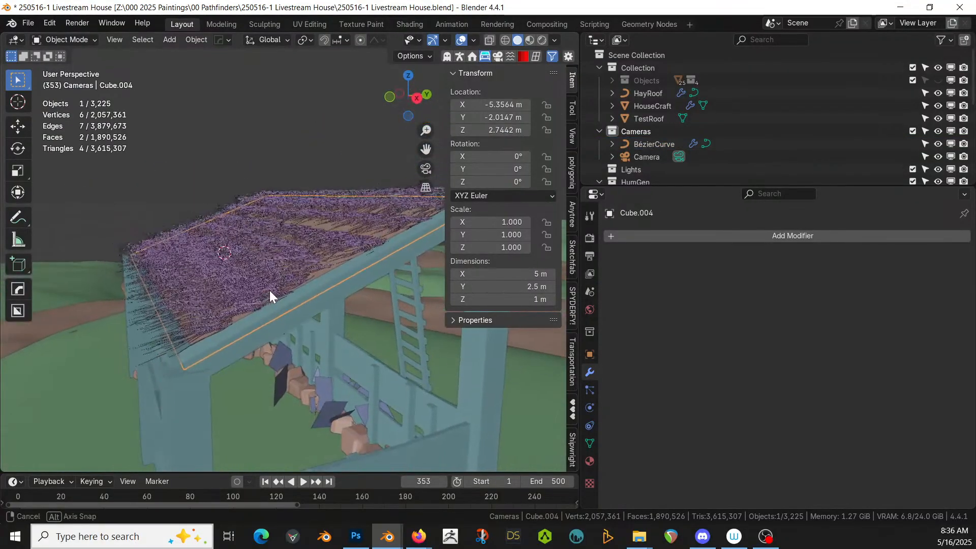
{"action": "key", "text": "g"}
{"action": "key", "text": "z"}
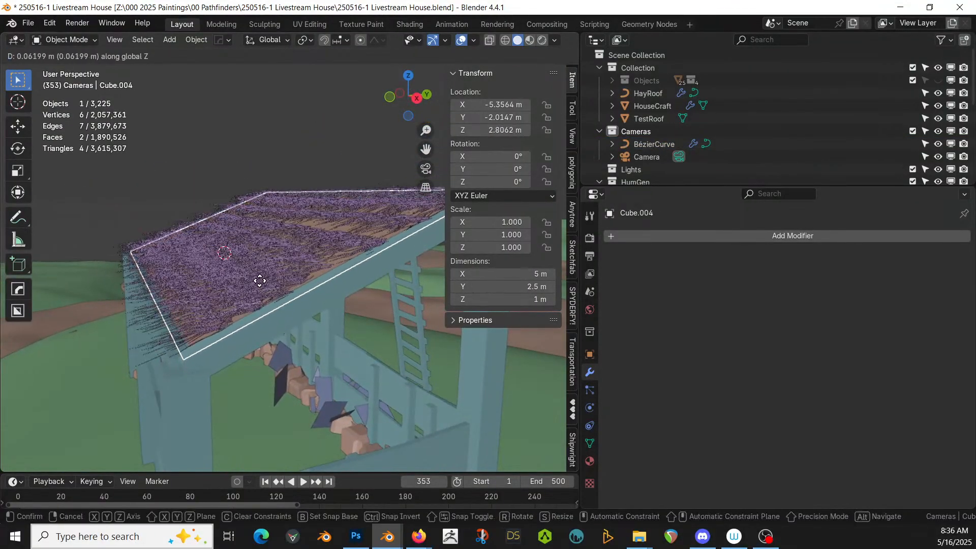
{"action": "left_click", "coordinate": [257, 278]}
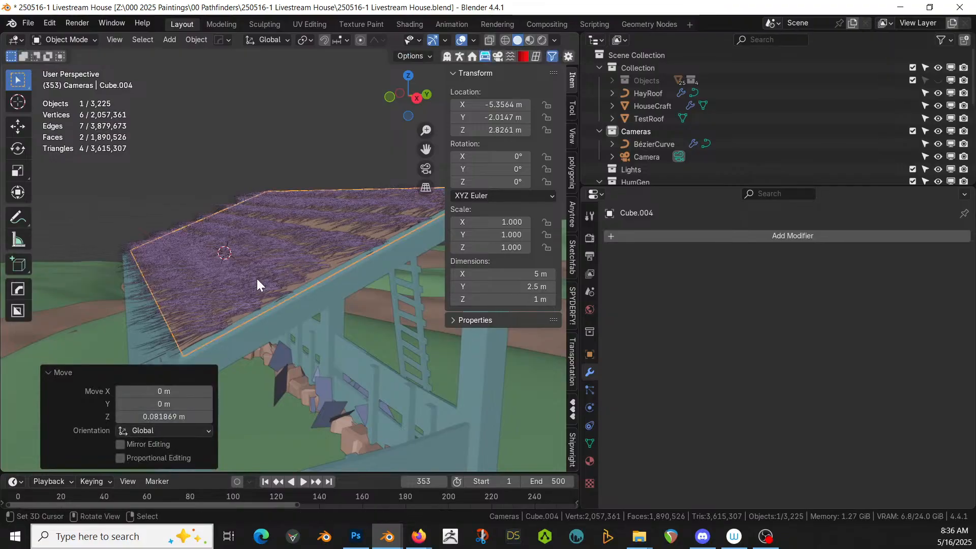
{"action": "middle_click_drag", "start_coordinate": [257, 279], "coordinate": [312, 316]}
{"action": "key", "text": "z"}
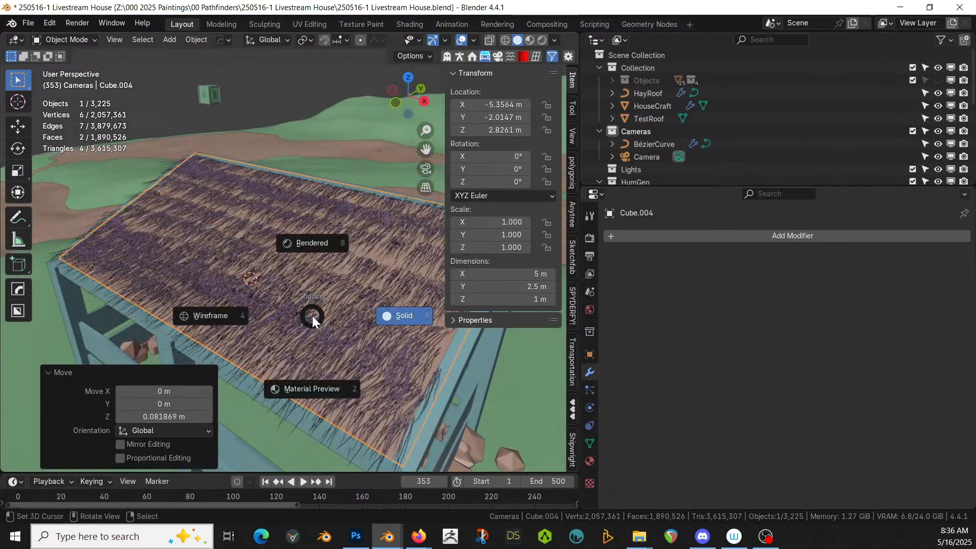
{"action": "key", "text": "8"}
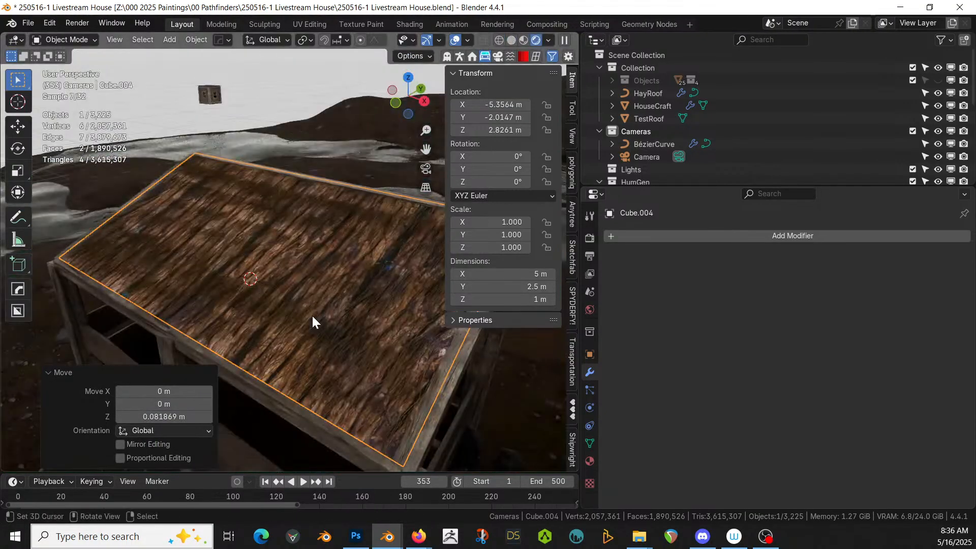
- Set the awning hay's Viewport Count to 20000, and inspect the roof coverage with nothing selected
{"action": "left_click", "coordinate": [322, 321], "text": "shift"}
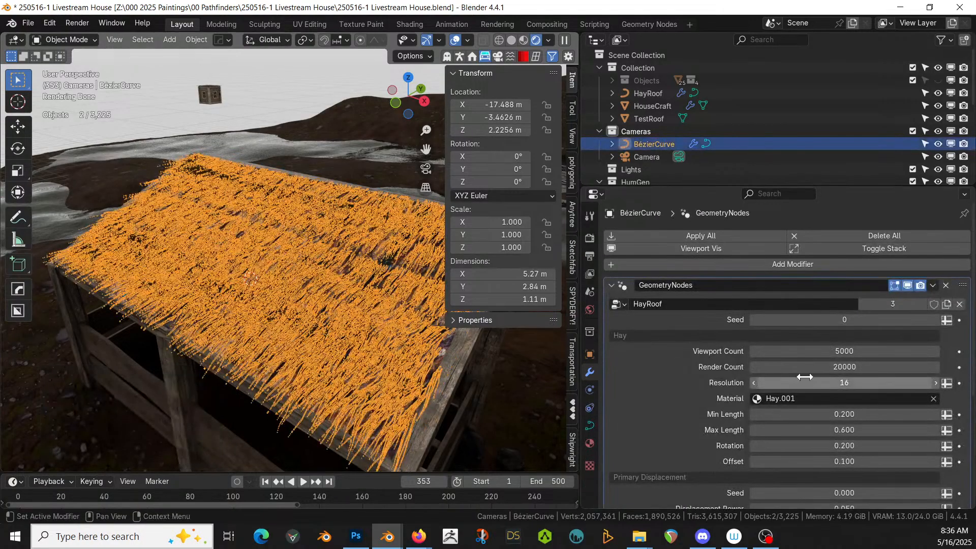
{"action": "left_click", "coordinate": [826, 351]}
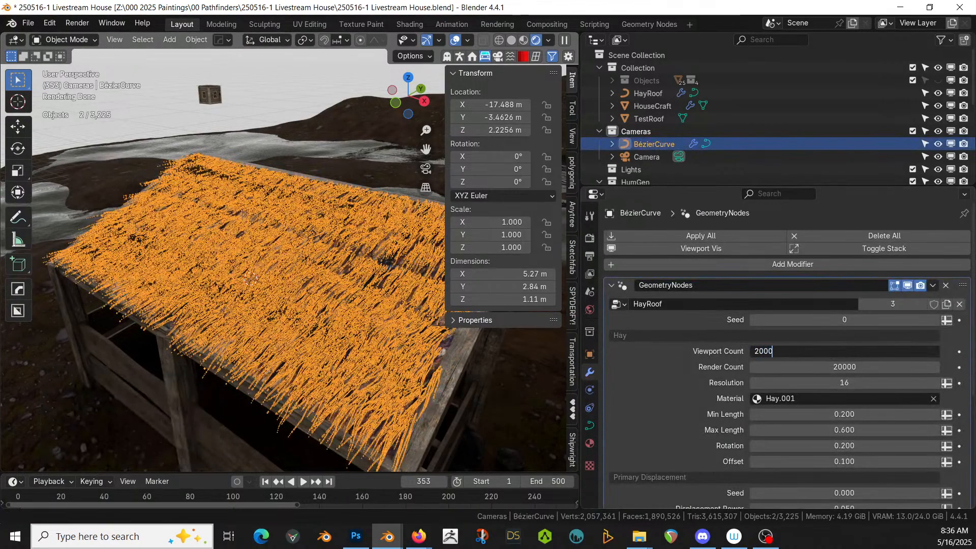
{"action": "type", "text": "20000"}
{"action": "key", "text": "Return"}
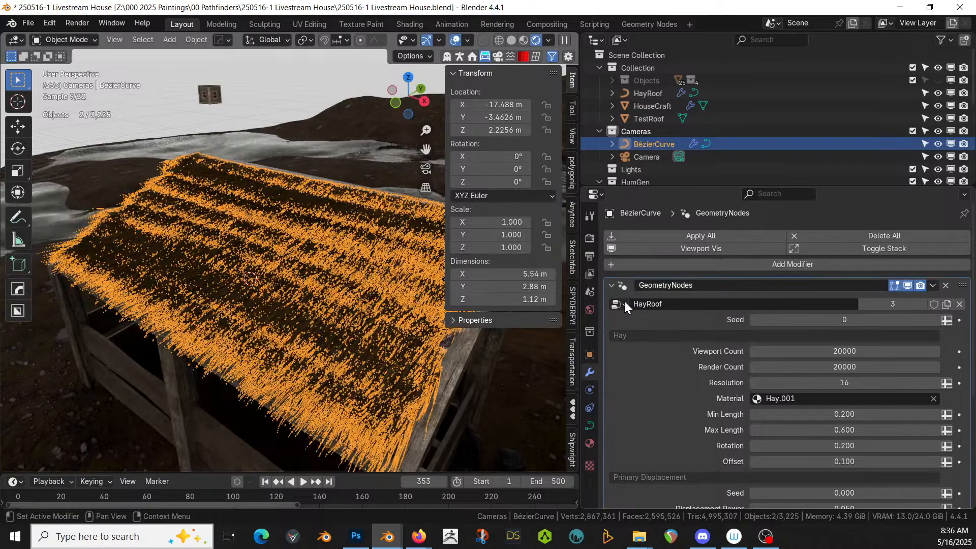
{"action": "left_click", "coordinate": [278, 96]}
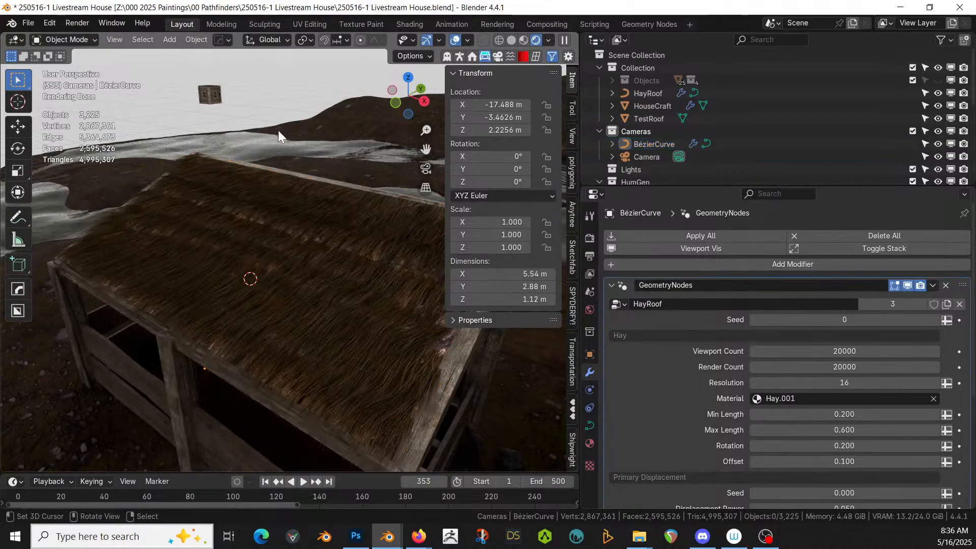
{"action": "middle_click_drag", "start_coordinate": [278, 130], "coordinate": [300, 163]}
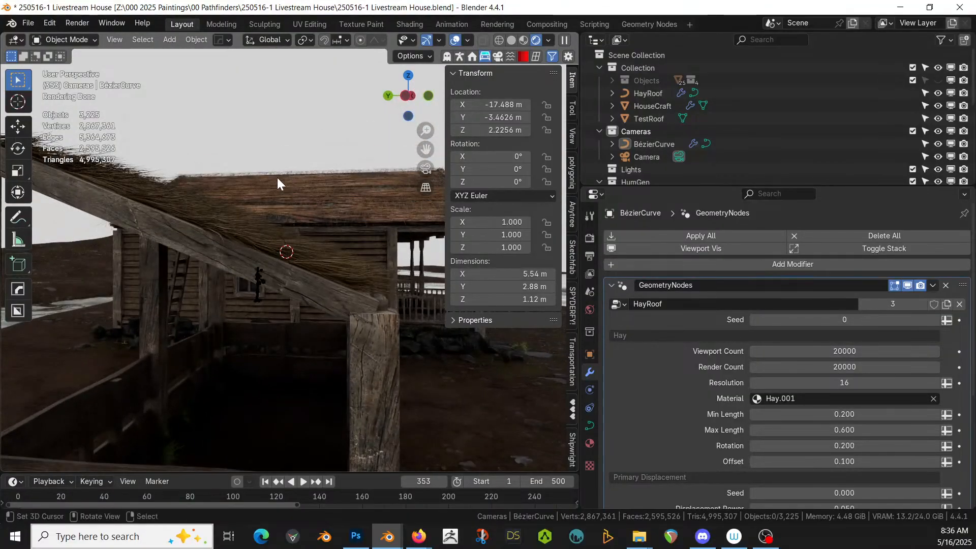
- Set the Mean Tilt of all control points of the awning's hay curves to 17.8°
{"action": "left_click", "coordinate": [216, 209]}
{"action": "key", "text": "Tab"}
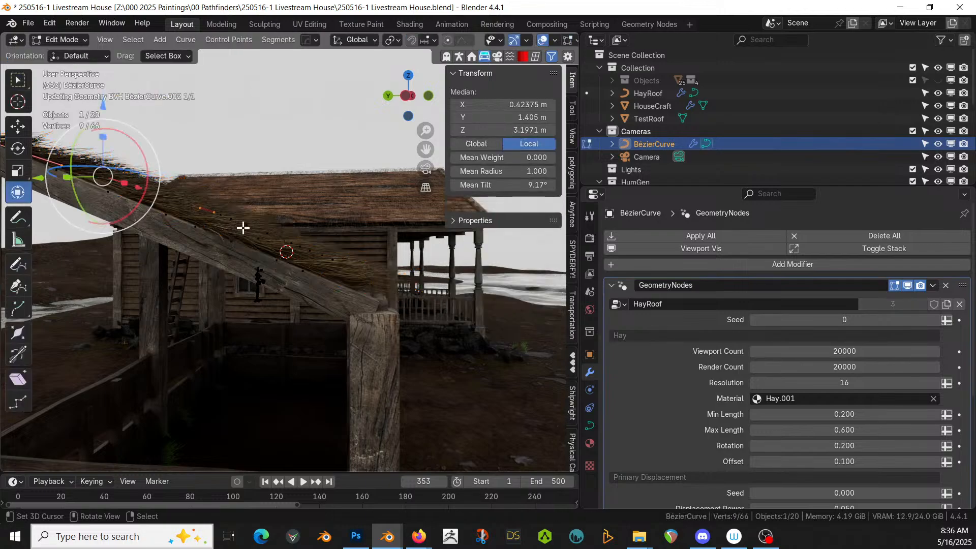
{"action": "key", "text": "a"}
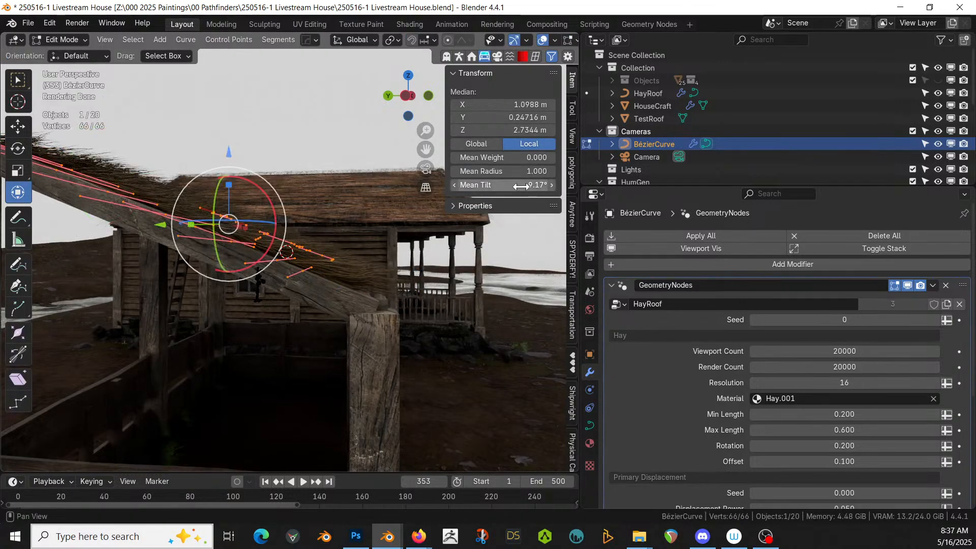
{"action": "left_click_drag", "start_coordinate": [521, 185], "coordinate": [541, 185]}
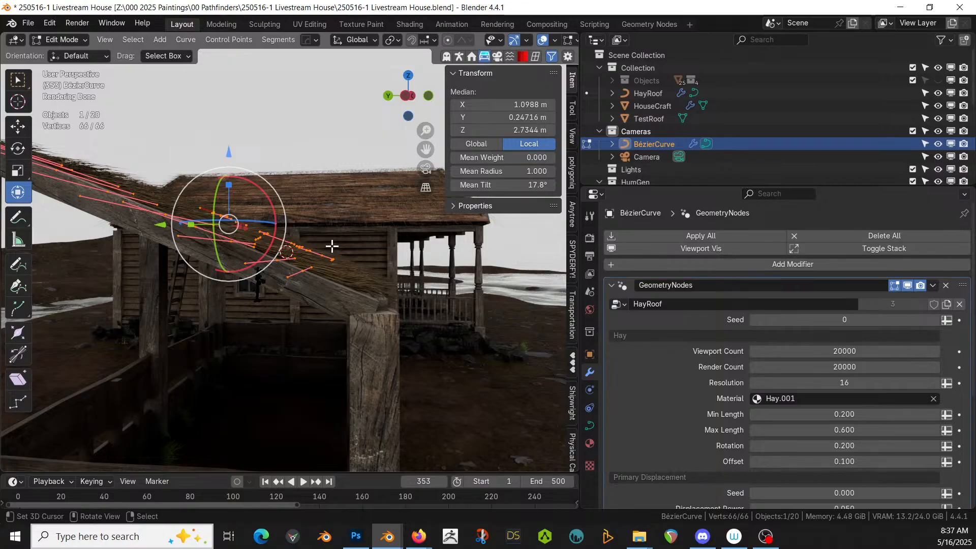
- Test a denser awning roof by setting the hay's Viewport Count to 40000
{"action": "middle_click_drag", "start_coordinate": [362, 279], "coordinate": [318, 329]}
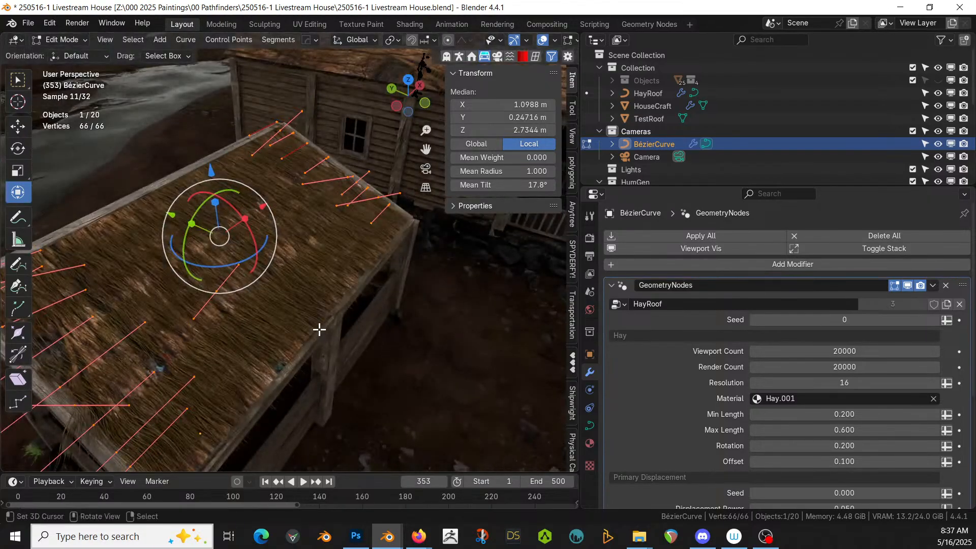
{"action": "left_click", "coordinate": [842, 364]}
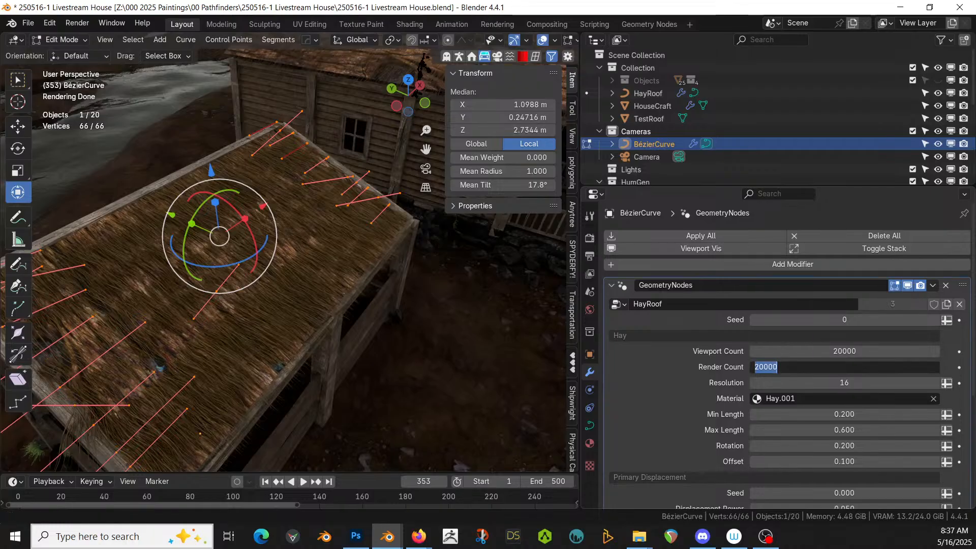
{"action": "left_click", "coordinate": [842, 353]}
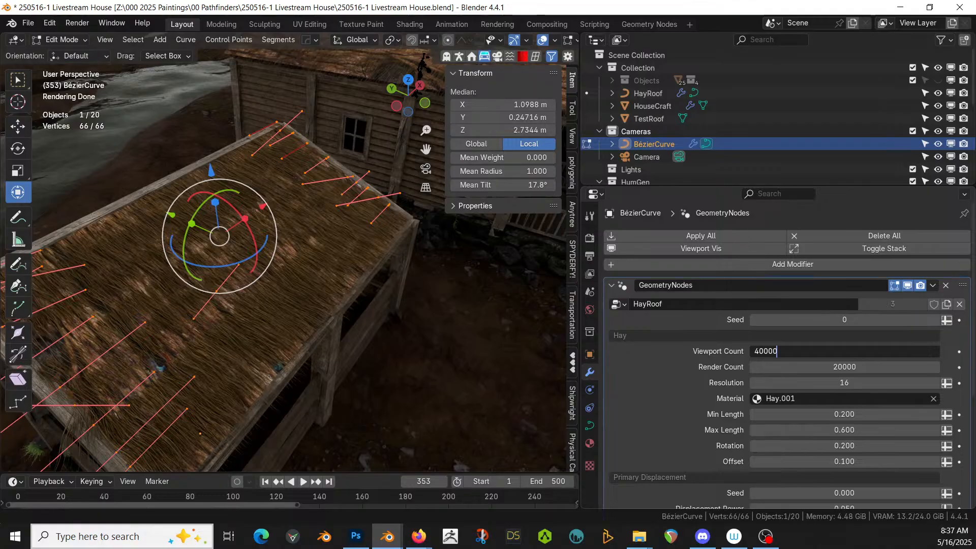
{"action": "type", "text": "40000"}
{"action": "key", "text": "Return"}
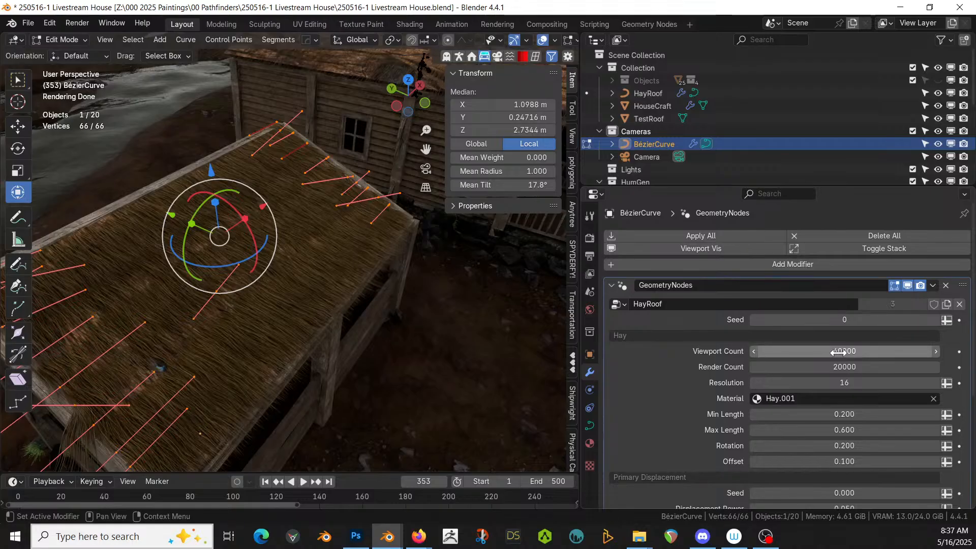
- Set the awning hay's Viewport Count to 5000 and Render Count to 50000, save the file, and return to Object Mode
{"action": "left_click", "coordinate": [838, 352]}
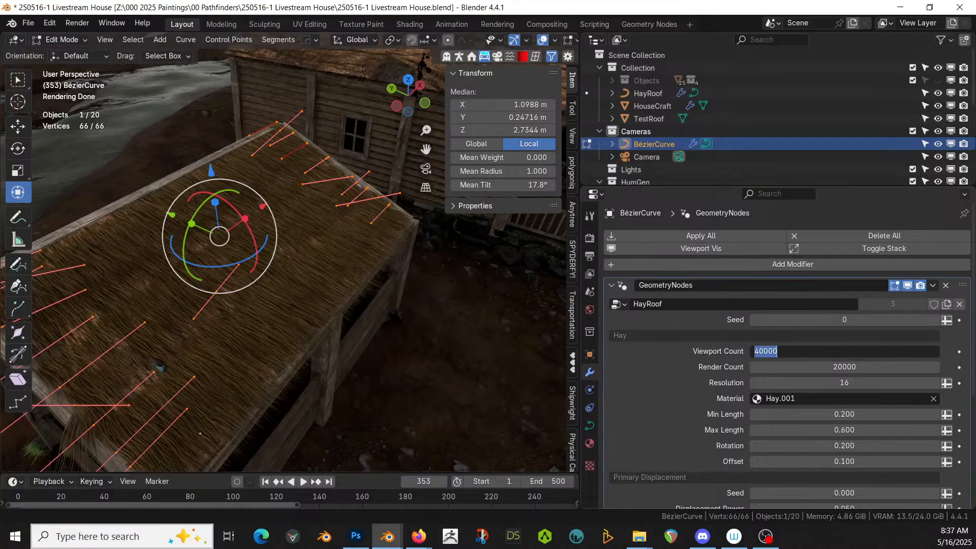
{"action": "type", "text": "5000"}
{"action": "key", "text": "Return"}
{"action": "left_click", "coordinate": [845, 367]}
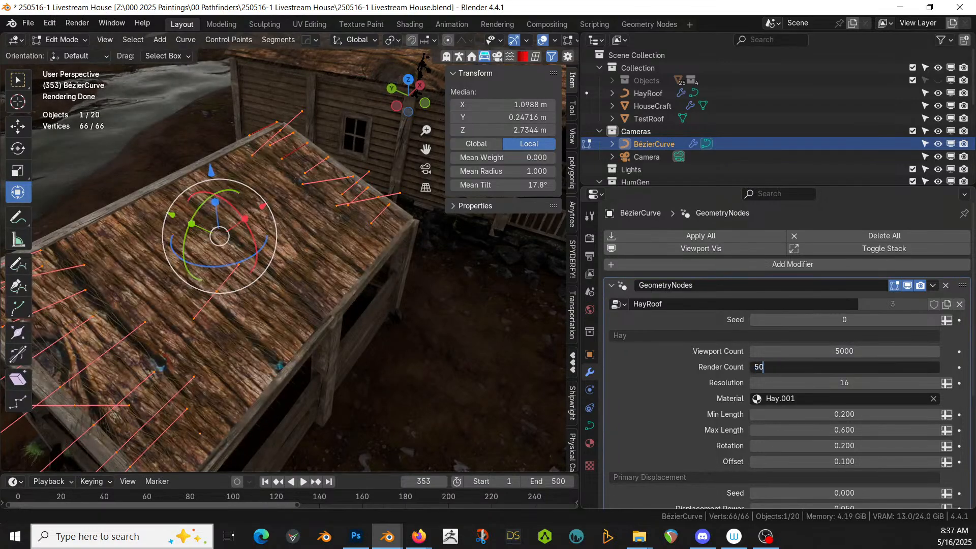
{"action": "type", "text": "50000"}
{"action": "key", "text": "Return"}
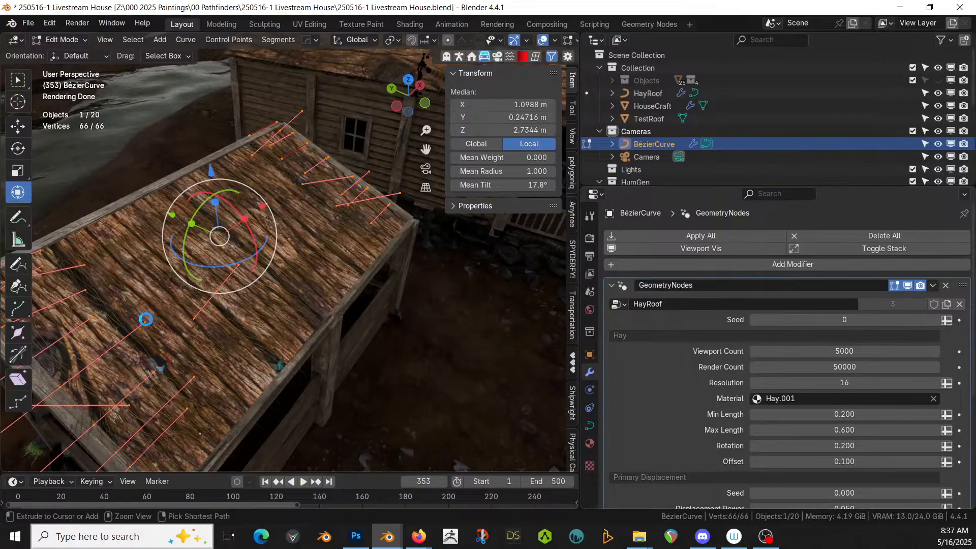
{"action": "key", "text": "ctrl+s"}
{"action": "key", "text": "Tab"}
- Enable the Photographer exposure override for the camera, and set its exposure value to 7.5
{"action": "scroll", "coordinate": [337, 291], "scroll_direction": "down", "scroll_amount": 3}
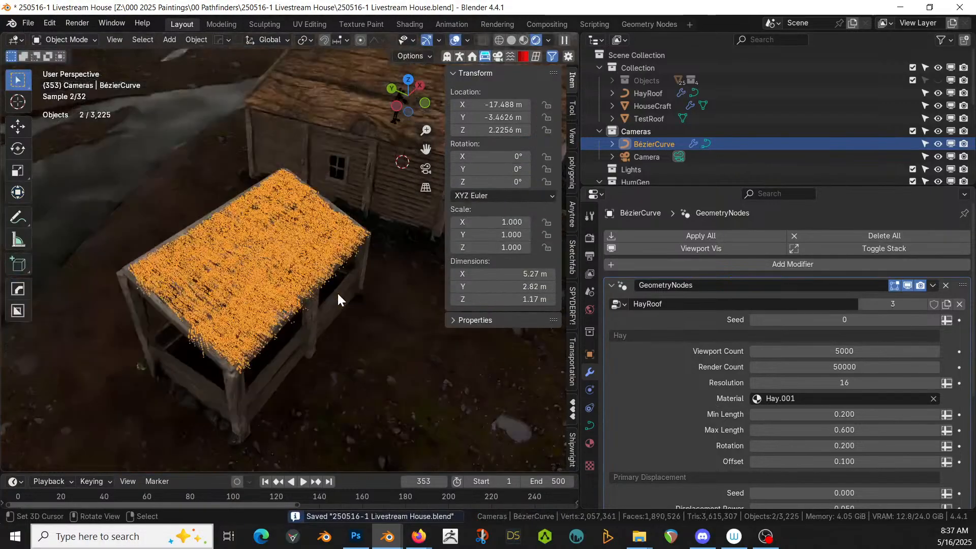
{"action": "scroll", "coordinate": [337, 292], "scroll_direction": "down", "scroll_amount": 5}
{"action": "middle_click_drag", "start_coordinate": [344, 281], "coordinate": [185, 261]}
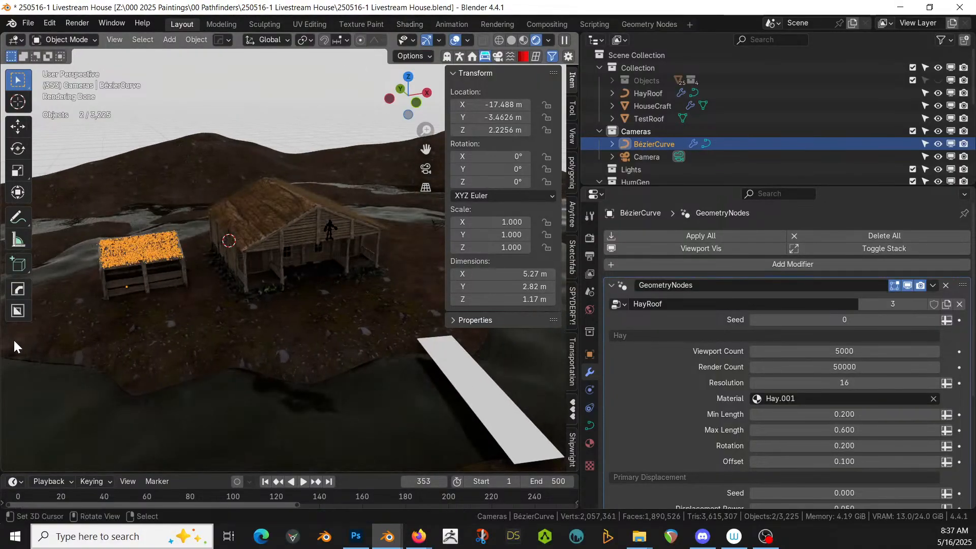
{"action": "middle_click_drag", "start_coordinate": [270, 278], "coordinate": [250, 305]}
{"action": "scroll", "coordinate": [250, 300], "scroll_direction": "up", "scroll_amount": 2}
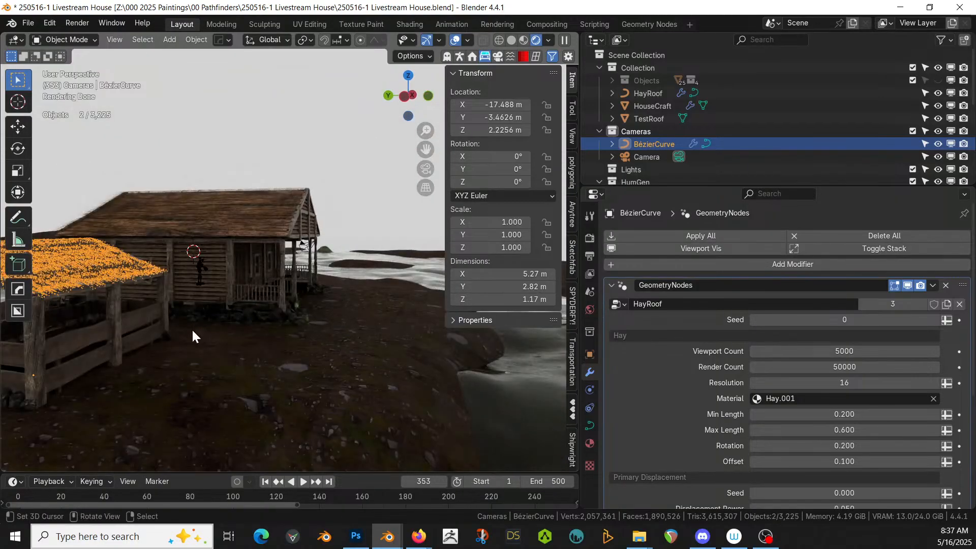
{"action": "middle_click_drag", "start_coordinate": [199, 334], "coordinate": [295, 300], "text": "shift"}
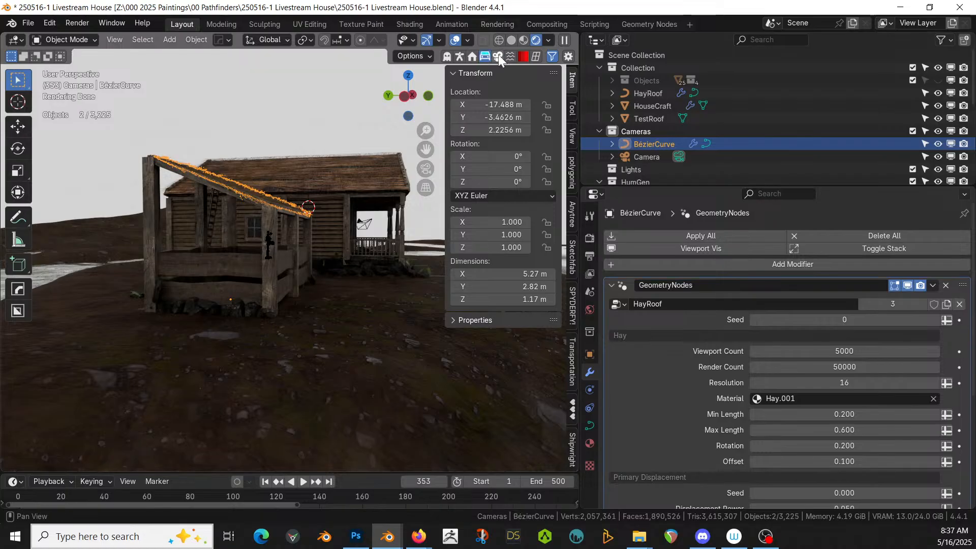
{"action": "left_click", "coordinate": [573, 274]}
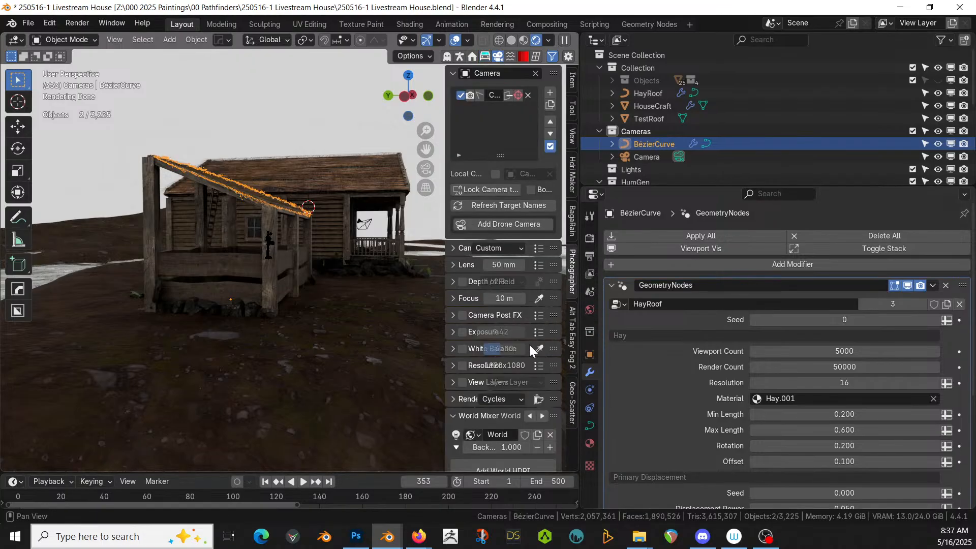
{"action": "left_click", "coordinate": [462, 331]}
{"action": "left_click", "coordinate": [511, 335]}
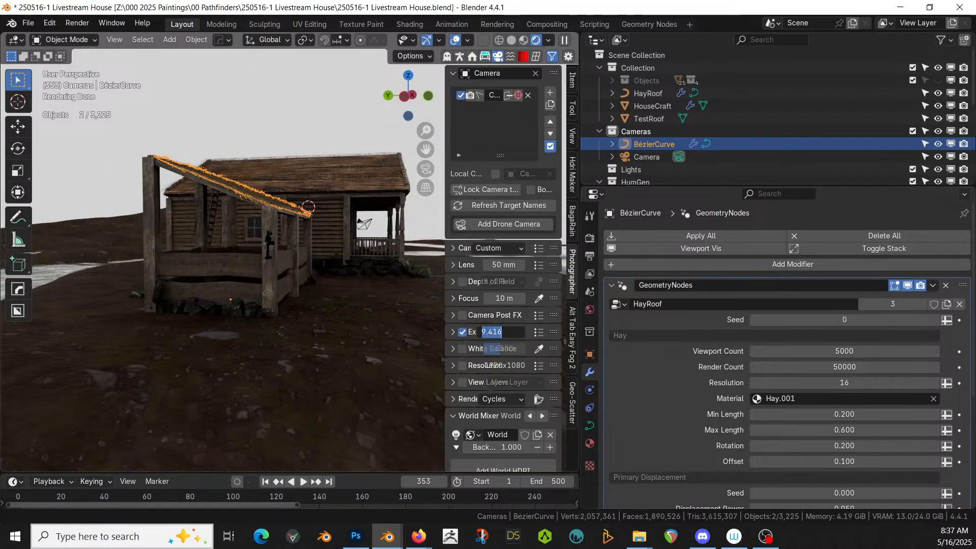
{"action": "type", "text": "7"}
{"action": "key", "text": "Return"}
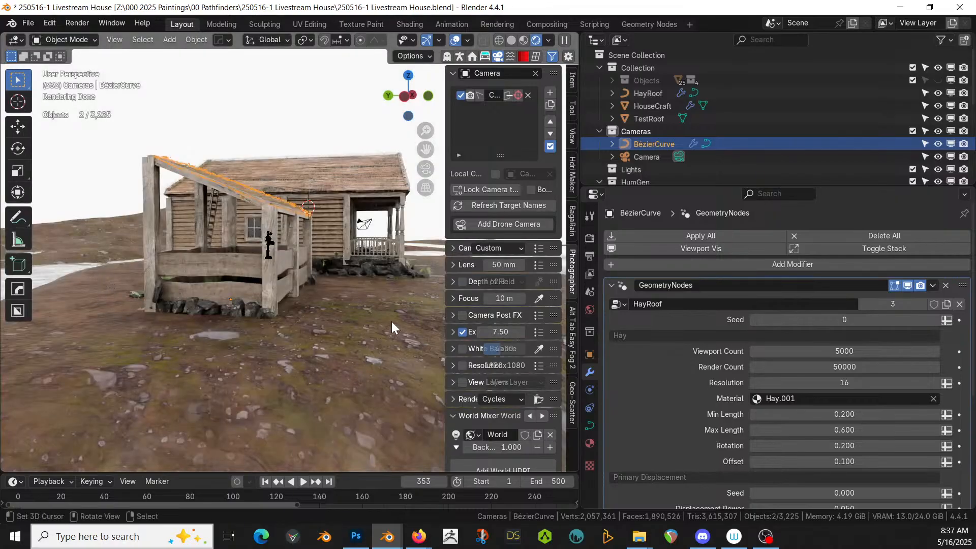
- Switch to the Blender window with the hay roofs file, and open the recent file Platform Generator.blend there
{"action": "middle_click_drag", "start_coordinate": [356, 324], "coordinate": [167, 362]}
{"action": "scroll", "coordinate": [336, 351], "scroll_direction": "down", "scroll_amount": 5}
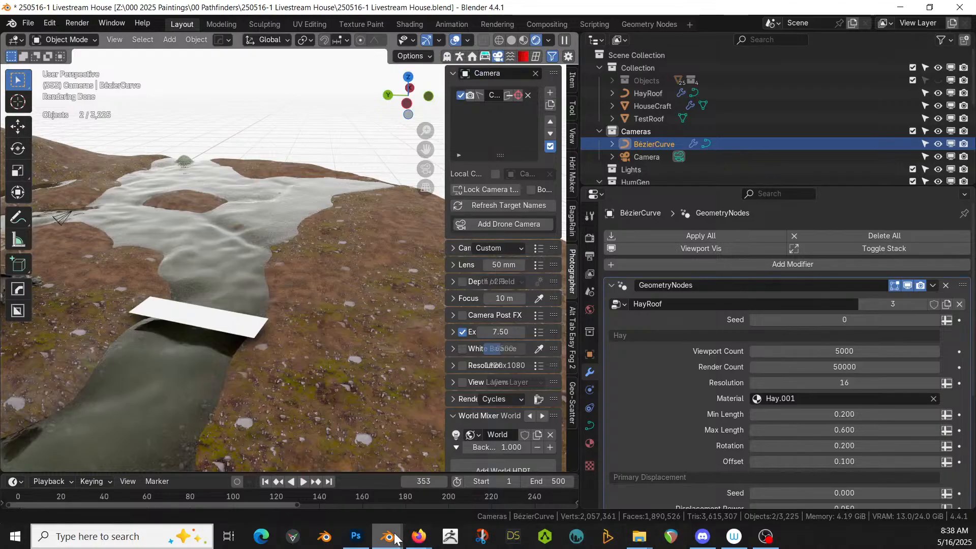
{"action": "mouse_move", "coordinate": [391, 535]}
{"action": "left_click", "coordinate": [413, 495]}
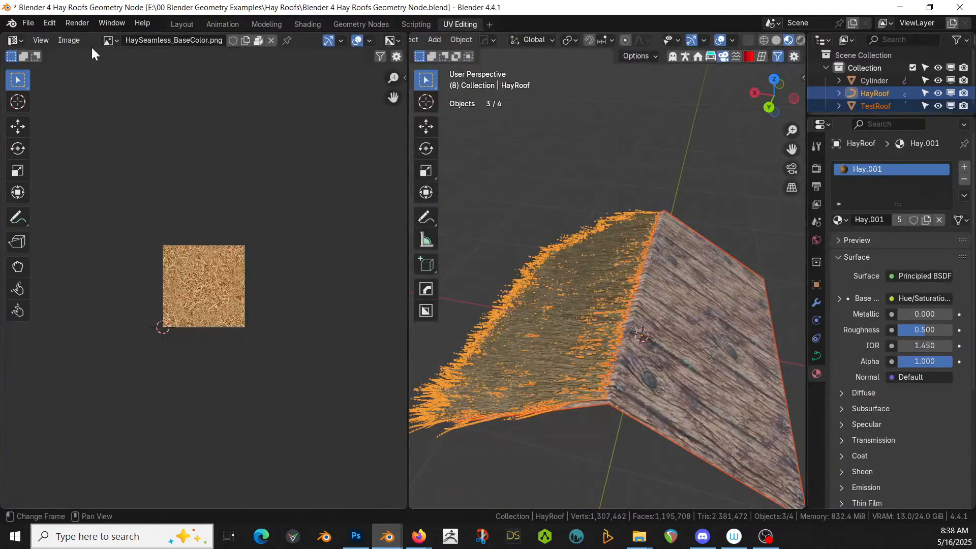
{"action": "left_click", "coordinate": [28, 23]}
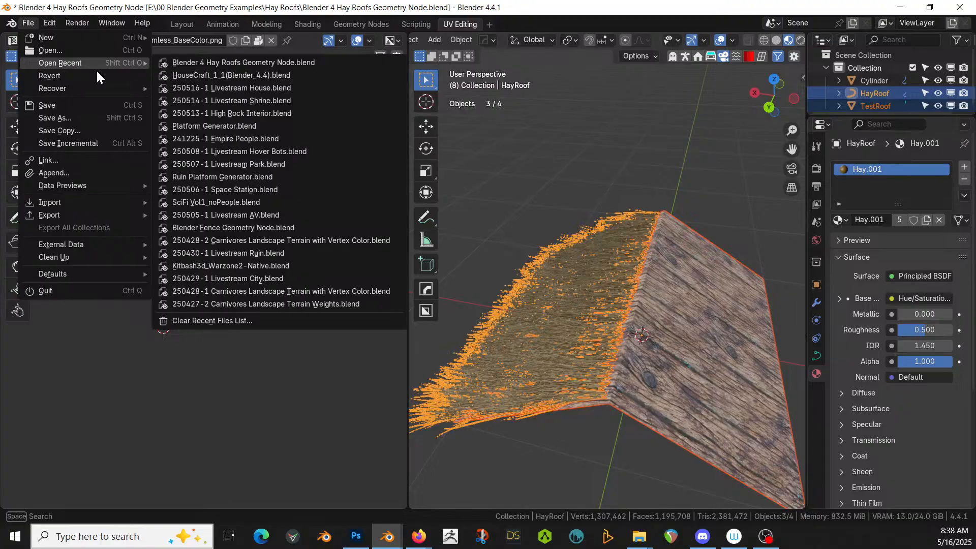
{"action": "mouse_move", "coordinate": [94, 61]}
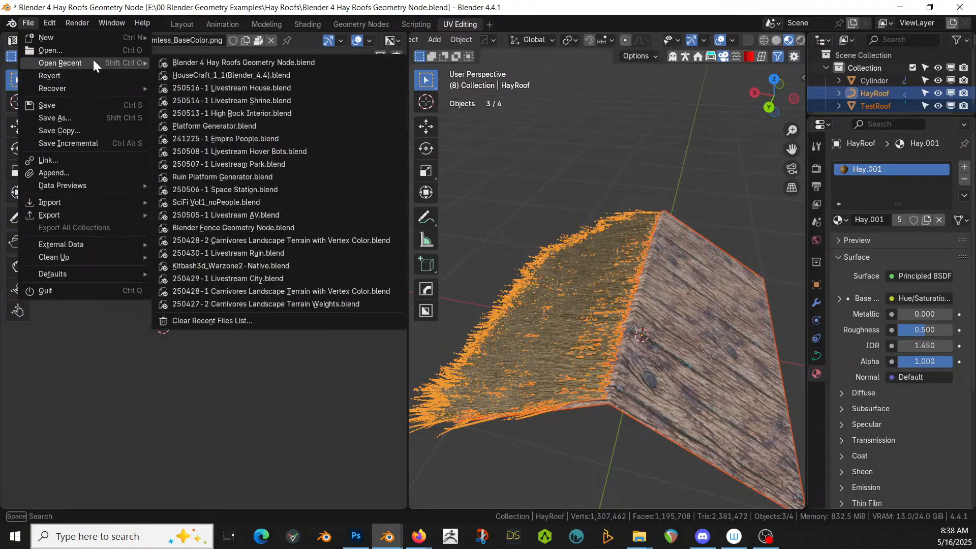
{"action": "left_click", "coordinate": [264, 125]}
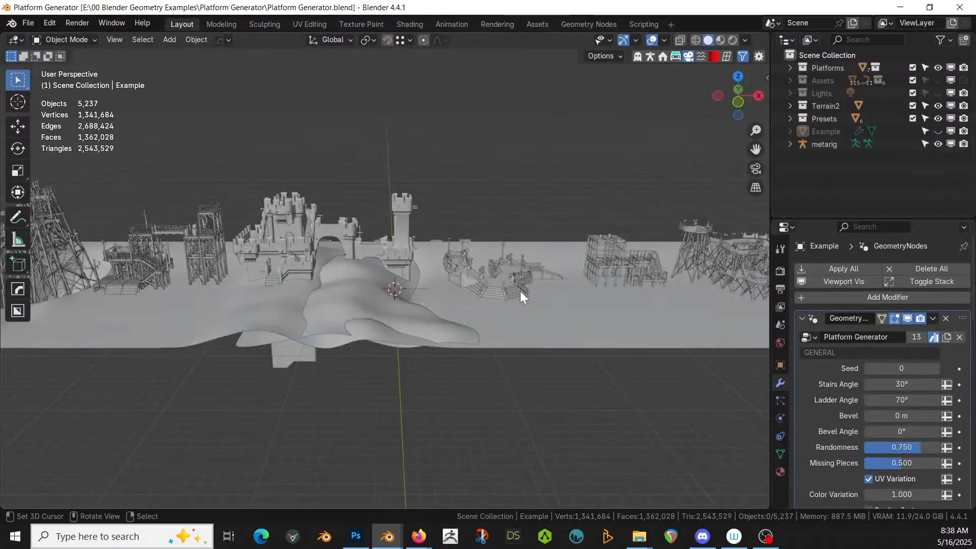
- Copy the large Rough Wood platform structure, and switch to the Blender window with the 250516-1 Livestream House file
{"action": "middle_click_drag", "start_coordinate": [410, 348], "coordinate": [270, 284]}
{"action": "scroll", "coordinate": [378, 362], "scroll_direction": "up", "scroll_amount": 3}
{"action": "left_click", "coordinate": [249, 263]}
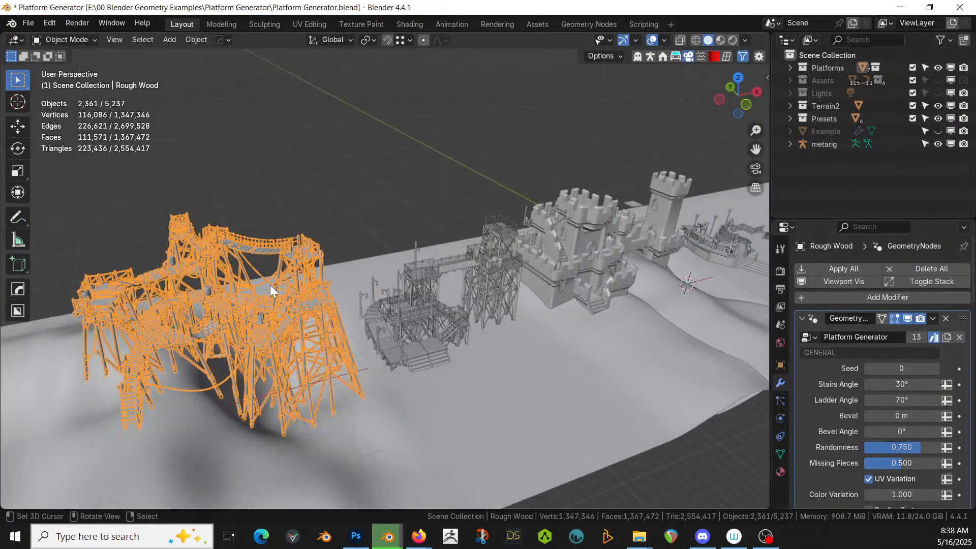
{"action": "key", "text": "ctrl+c"}
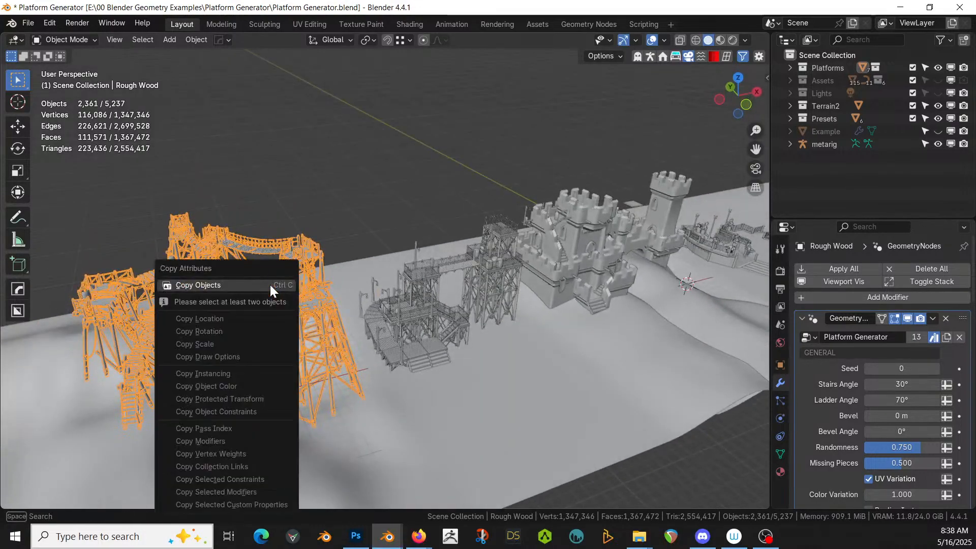
{"action": "left_click", "coordinate": [270, 284]}
{"action": "key", "text": "alt+Tab"}
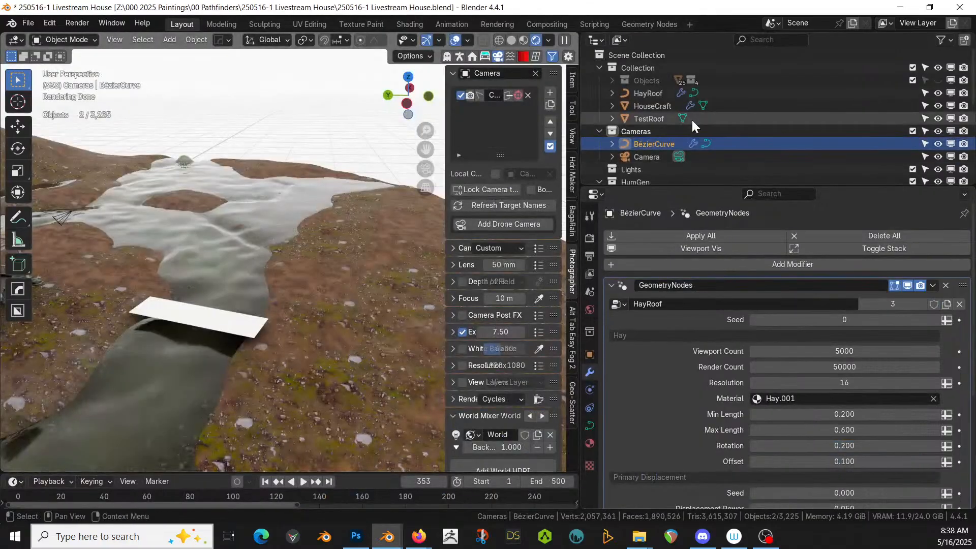
- Paste the copied platform structure and its asset collections into Collection, and collapse that collection in the outliner
{"action": "left_click", "coordinate": [648, 68]}
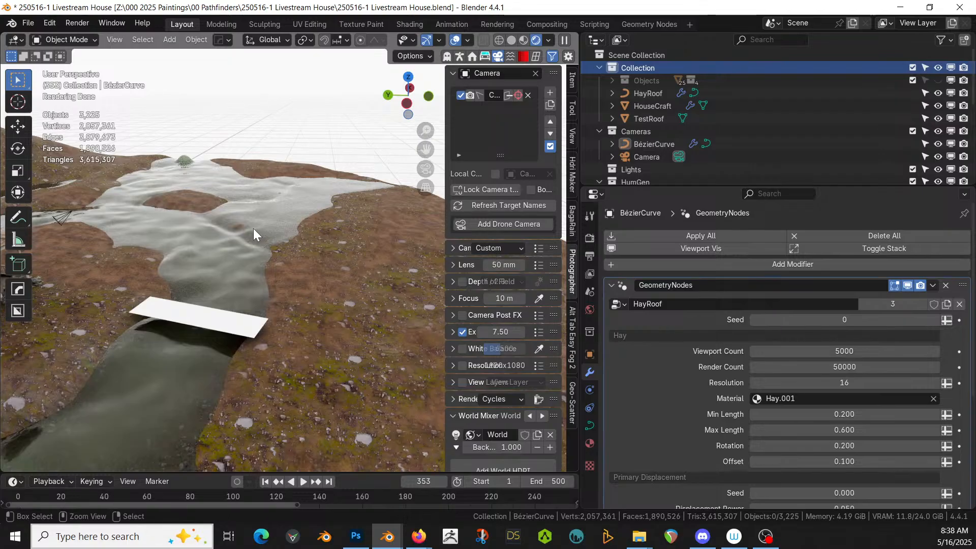
{"action": "key", "text": "ctrl+v"}
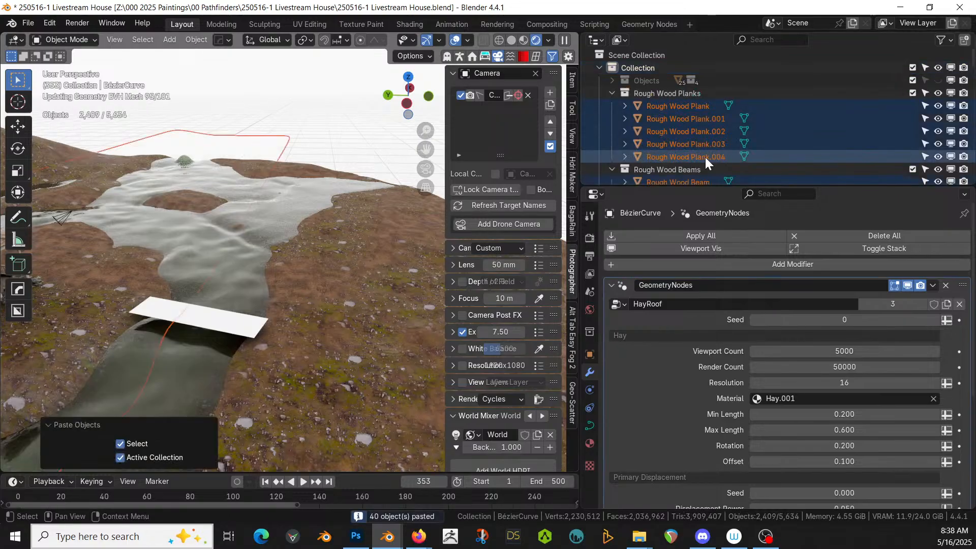
{"action": "scroll", "coordinate": [705, 157], "scroll_direction": "down", "scroll_amount": 3}
{"action": "scroll", "coordinate": [681, 143], "scroll_direction": "up", "scroll_amount": 10}
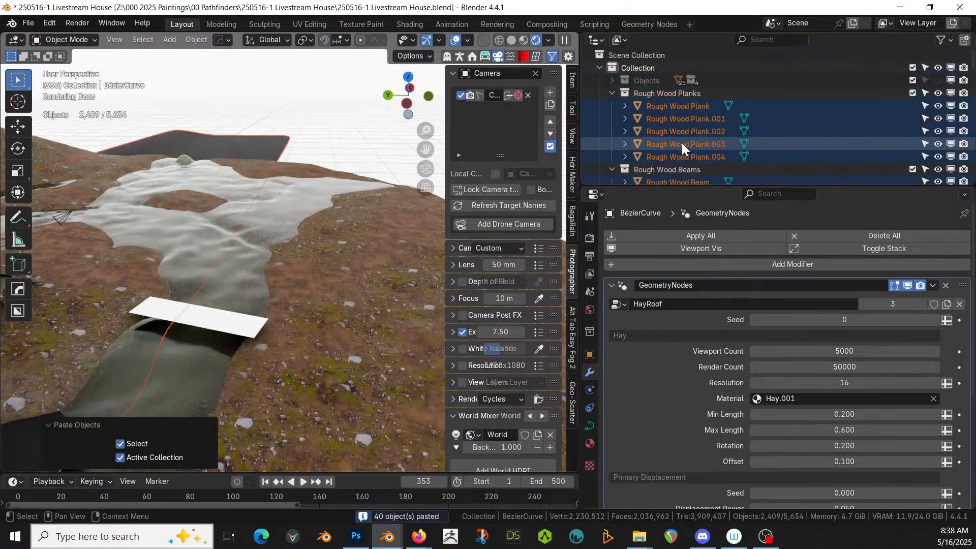
{"action": "left_click", "coordinate": [598, 68]}
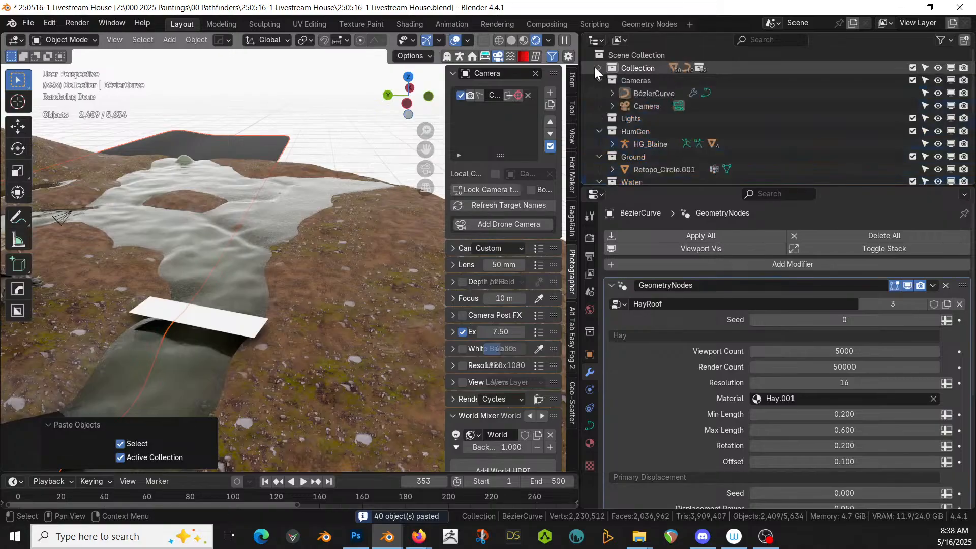
- Move the BézierCurve object out of the Cameras collection into the Scene Collection
{"action": "left_click", "coordinate": [639, 93]}
{"action": "scroll", "coordinate": [318, 262], "scroll_direction": "down", "scroll_amount": 3}
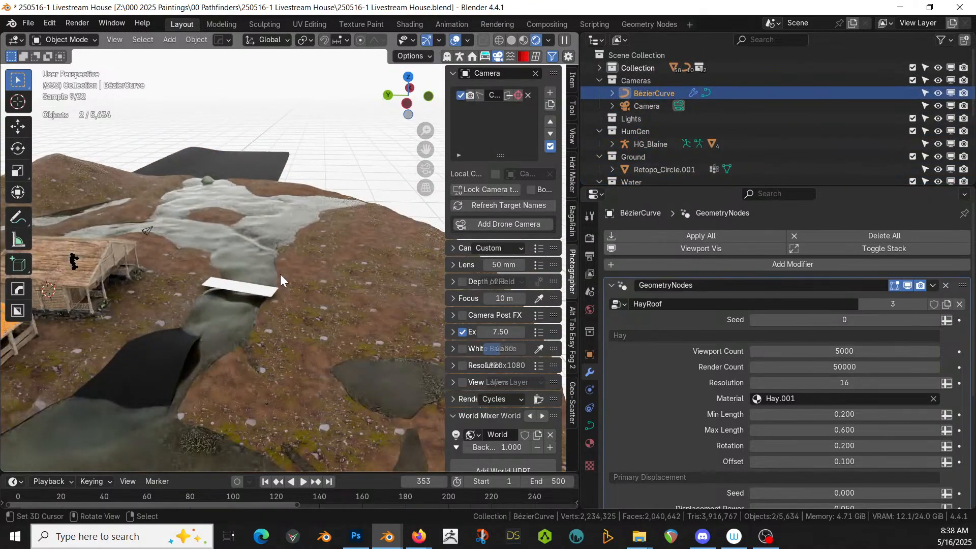
{"action": "key", "text": "m"}
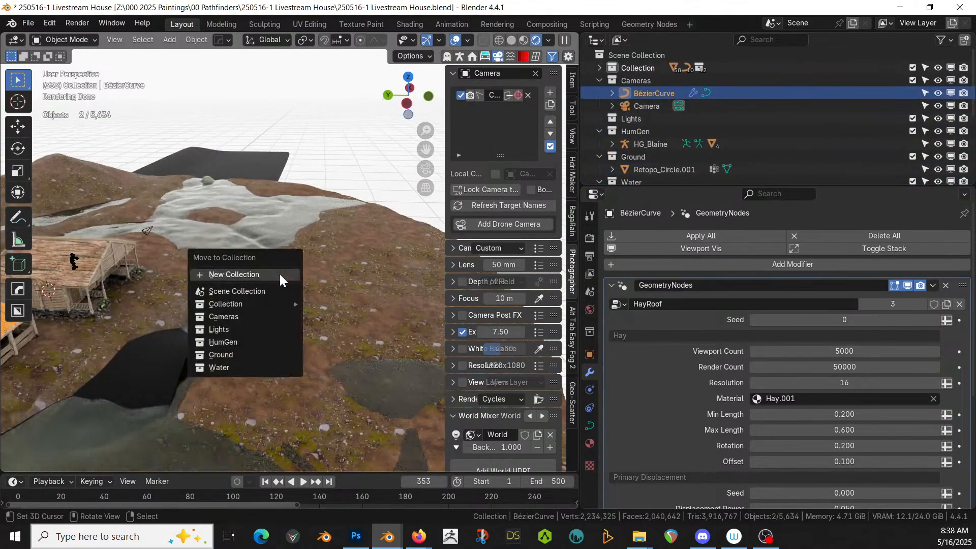
{"action": "left_click", "coordinate": [236, 289]}
- Move the Rough Wood structure about -10.8 m in X and 50.1 m in Y, and delete the black terrain strip pasted with it
{"action": "scroll", "coordinate": [218, 304], "scroll_direction": "down", "scroll_amount": 6}
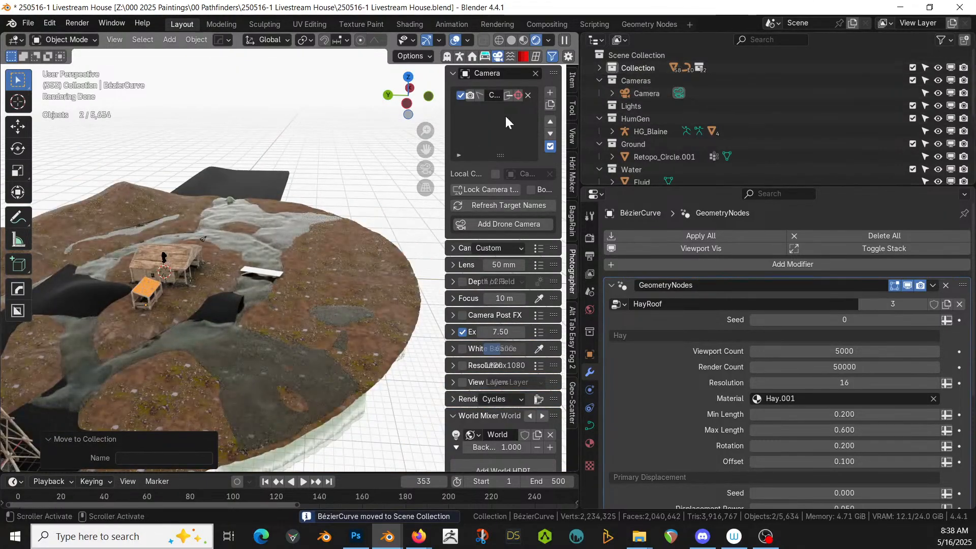
{"action": "scroll", "coordinate": [389, 224], "scroll_direction": "down", "scroll_amount": 3}
{"action": "left_click", "coordinate": [117, 329]}
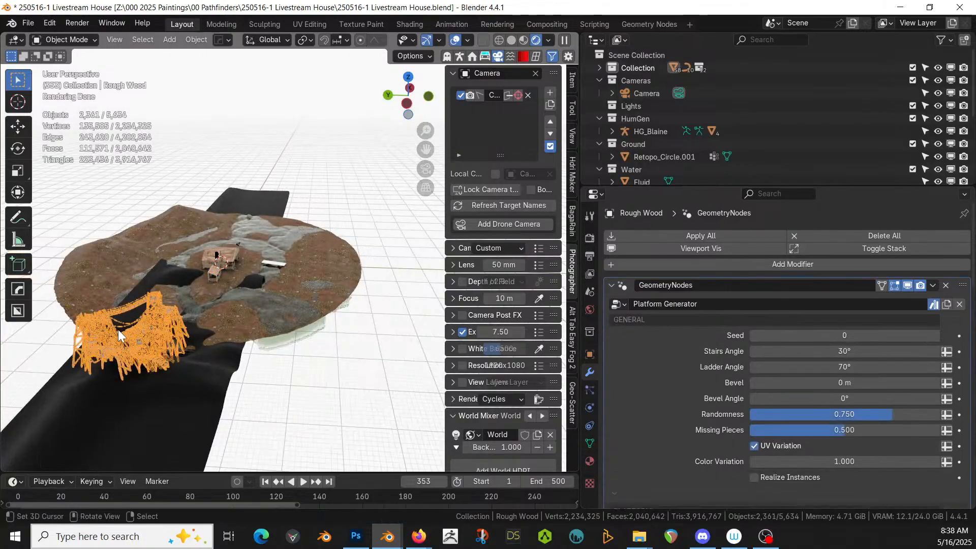
{"action": "key", "text": "KP_7"}
{"action": "scroll", "coordinate": [213, 344], "scroll_direction": "down", "scroll_amount": 2}
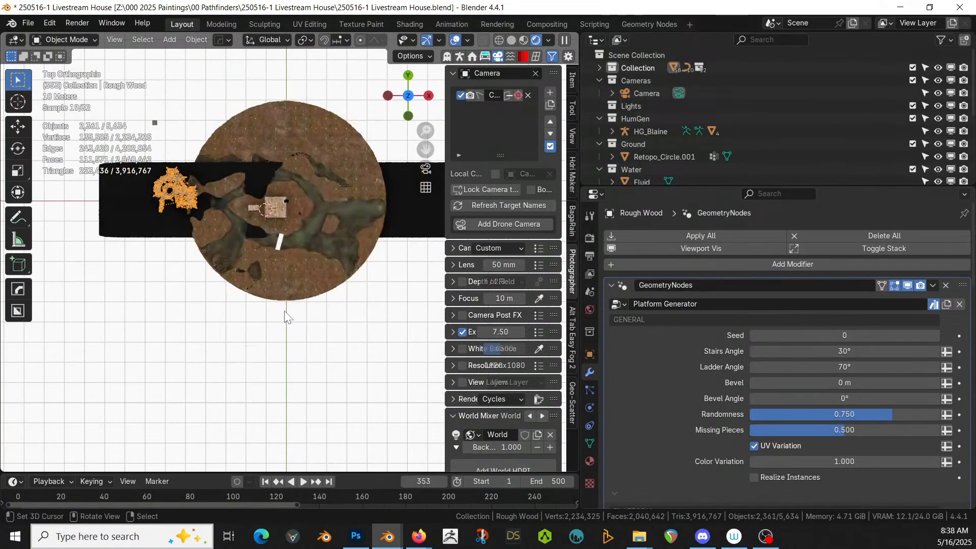
{"action": "key", "text": "g"}
{"action": "left_click", "coordinate": [262, 199]}
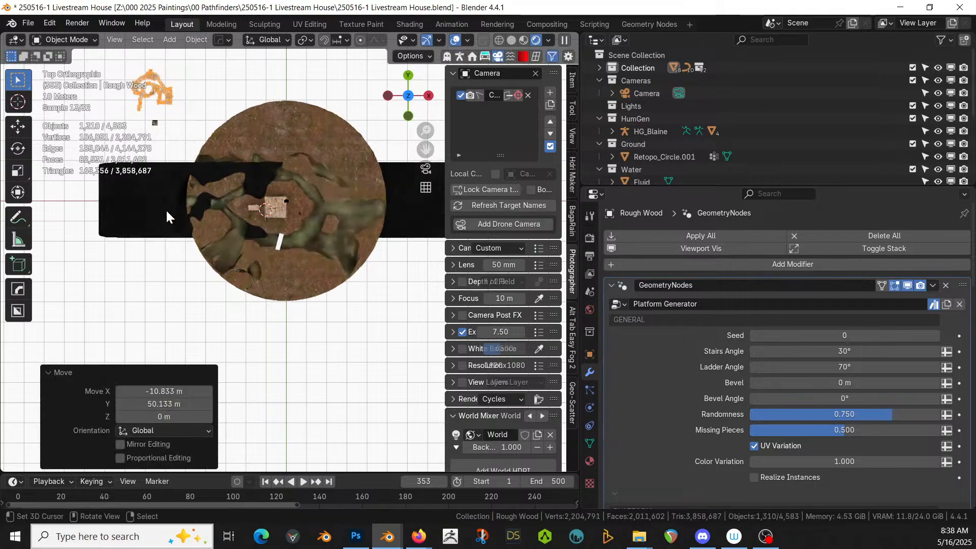
{"action": "left_click", "coordinate": [154, 200]}
{"action": "key", "text": "Delete"}
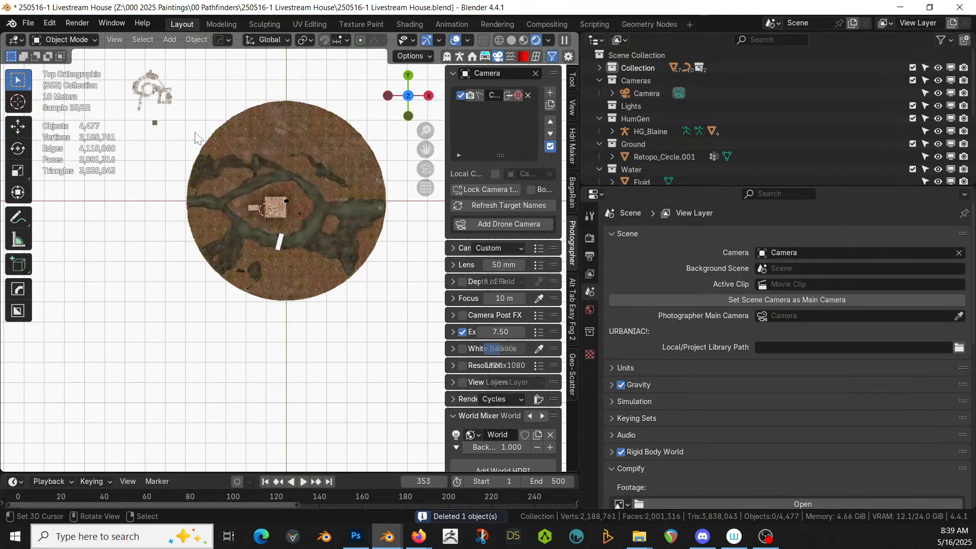
- Copy the Rough Wood structure's modifiers to the white plane across the river, and delete the Rough Wood structure
{"action": "left_click", "coordinate": [157, 92]}
{"action": "middle_click_drag", "start_coordinate": [316, 232], "coordinate": [355, 312]}
{"action": "left_click", "coordinate": [354, 312]}
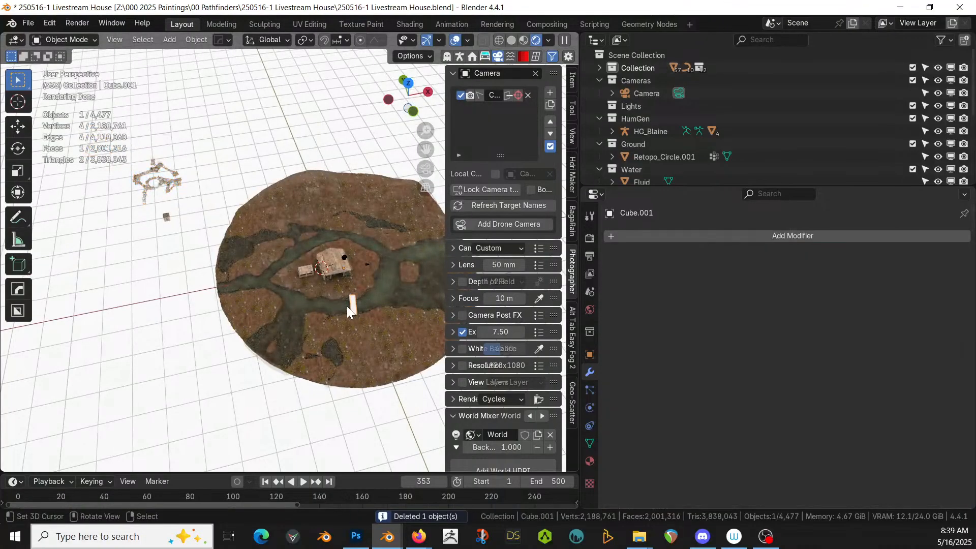
{"action": "left_click", "coordinate": [151, 178], "text": "shift"}
{"action": "key", "text": "ctrl+l"}
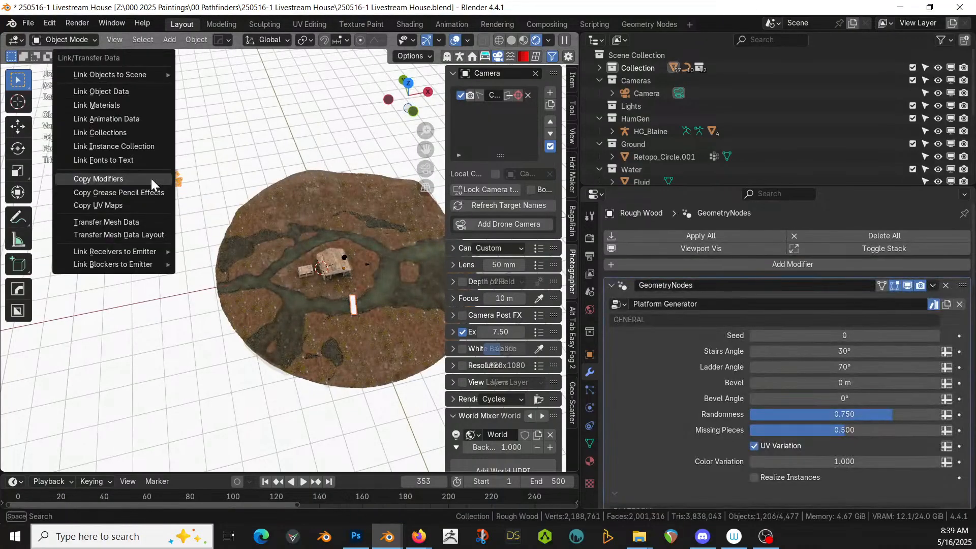
{"action": "left_click", "coordinate": [151, 179]}
{"action": "left_click", "coordinate": [163, 175]}
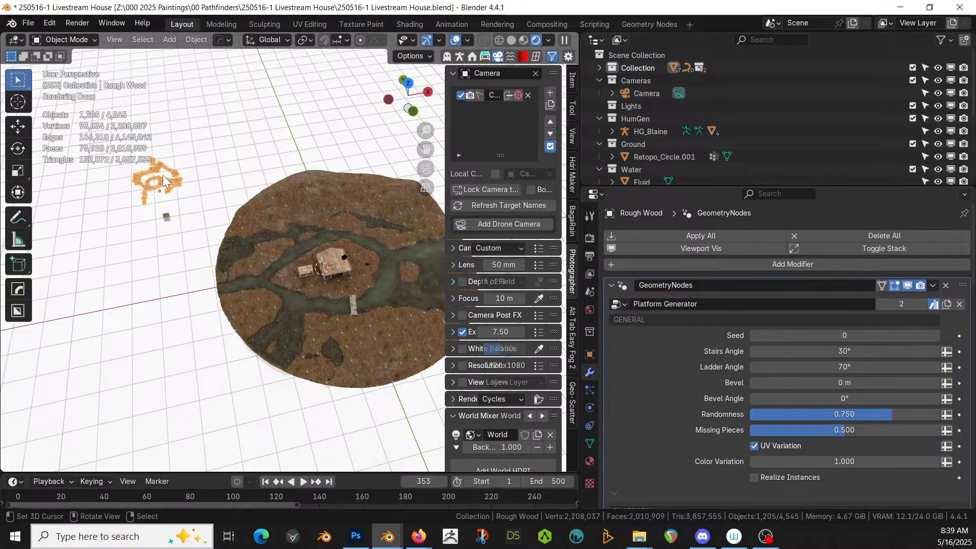
{"action": "key", "text": "Delete"}
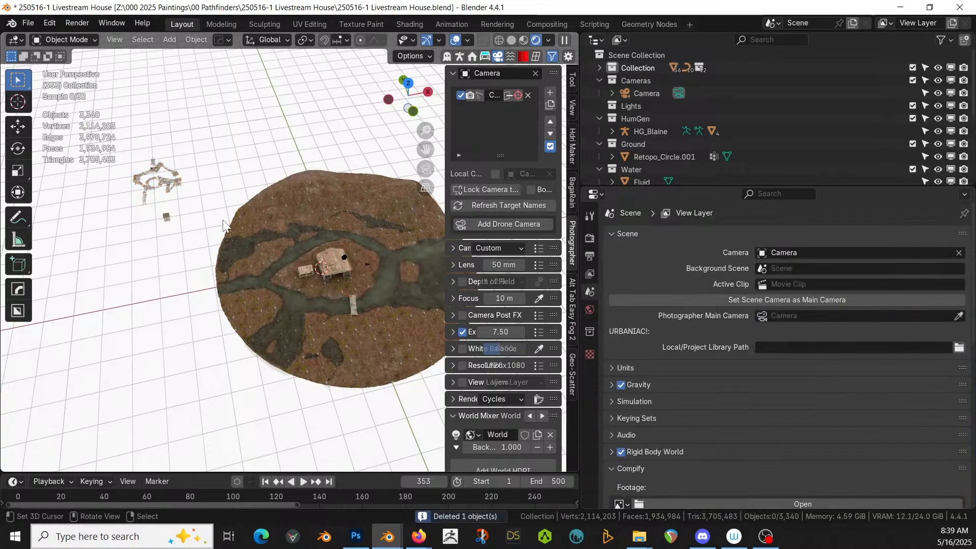
- Inspect the generated wooden bridge up close, select it, and switch the viewport to solid shading
{"action": "scroll", "coordinate": [322, 323], "scroll_direction": "up", "scroll_amount": 5}
{"action": "middle_click_drag", "start_coordinate": [326, 325], "coordinate": [208, 113]}
{"action": "scroll", "coordinate": [285, 288], "scroll_direction": "up", "scroll_amount": 5}
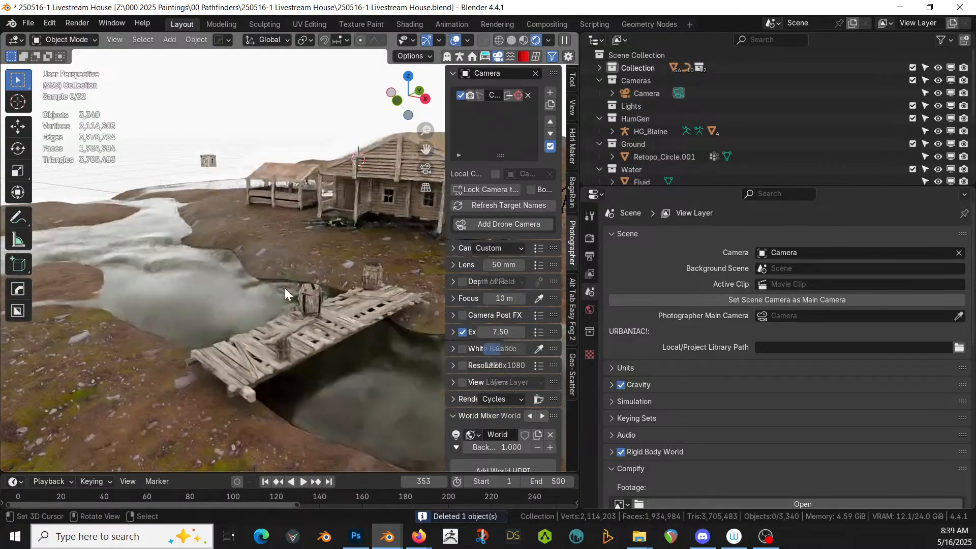
{"action": "middle_click_drag", "start_coordinate": [286, 290], "coordinate": [352, 292]}
{"action": "left_click", "coordinate": [249, 266]}
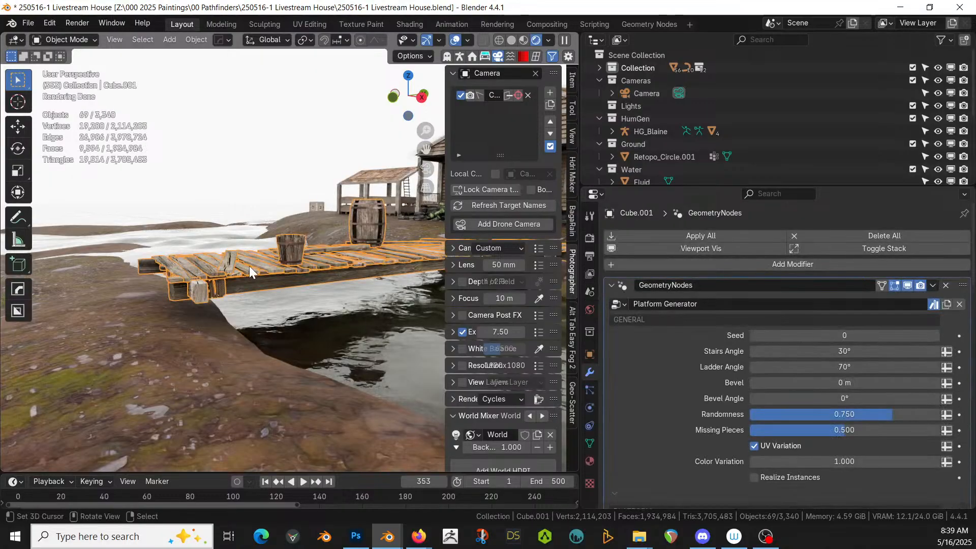
{"action": "key", "text": "z"}
{"action": "key", "text": "6"}
{"action": "middle_click_drag", "start_coordinate": [249, 266], "coordinate": [211, 227]}
- Open the bridge plane in Edit Mode and turn off the Platform Generator modifier's Edit Mode display
{"action": "key", "text": "Tab"}
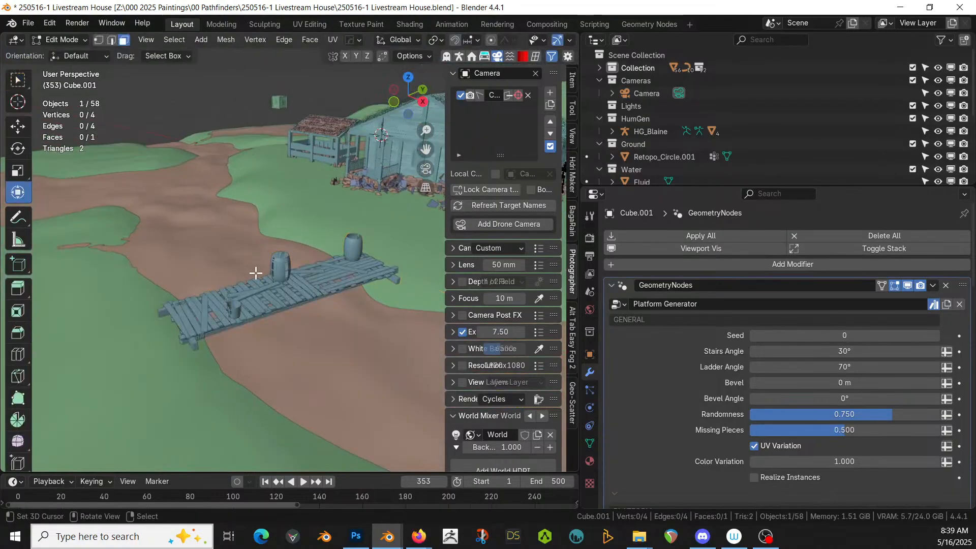
{"action": "key", "text": "Tab"}
{"action": "left_click", "coordinate": [248, 309]}
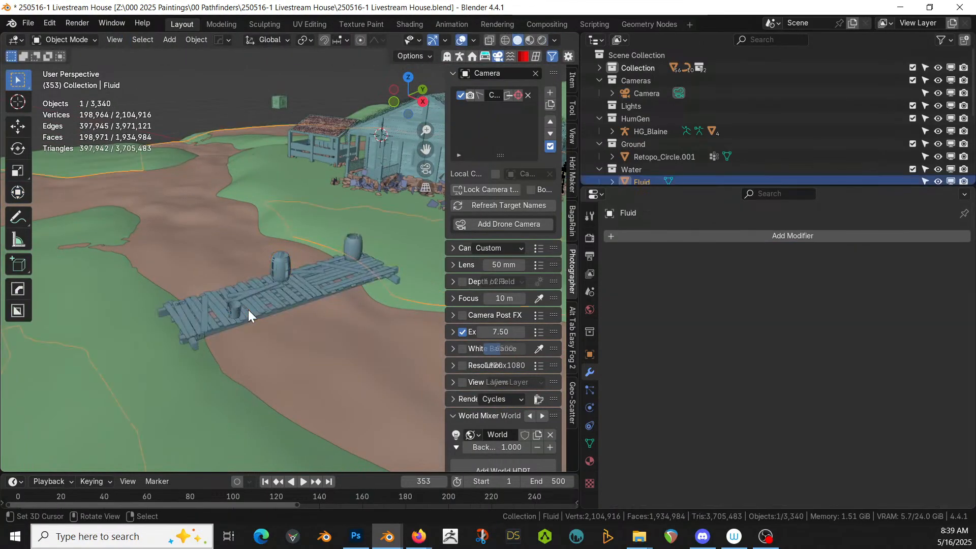
{"action": "left_click", "coordinate": [257, 301]}
{"action": "key", "text": "Tab"}
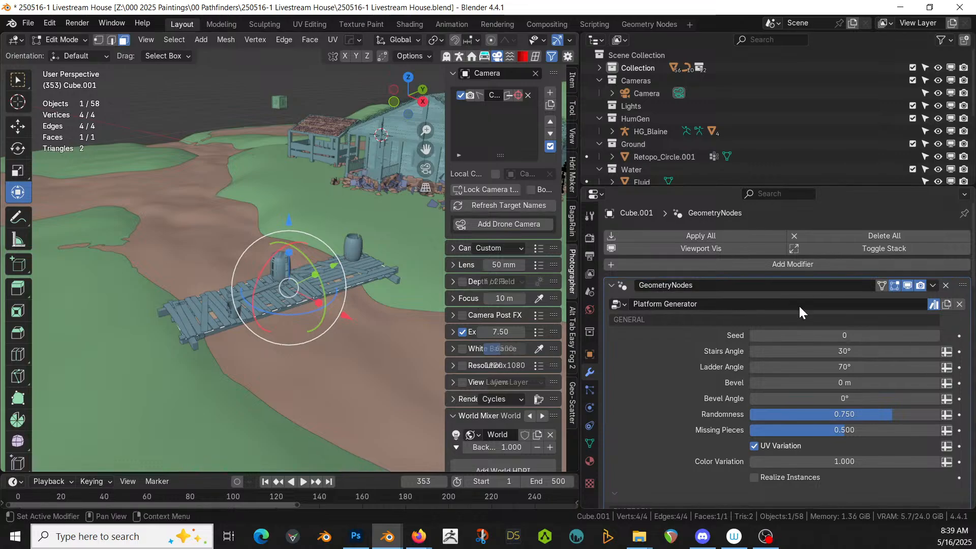
{"action": "left_click", "coordinate": [894, 285]}
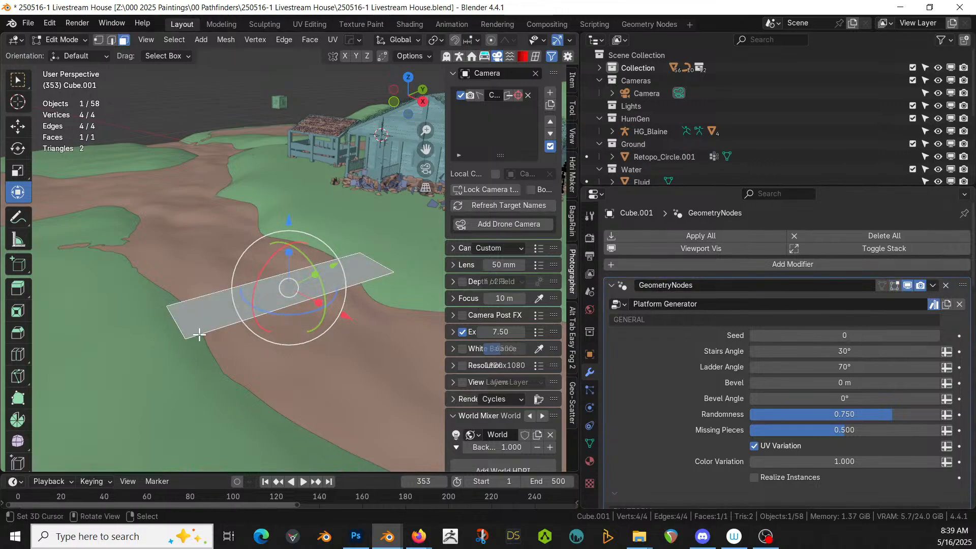
- Add one loop cut across the bridge plane in top view, slid toward its lower end with a factor of about 0.861
{"action": "key", "text": "KP_7"}
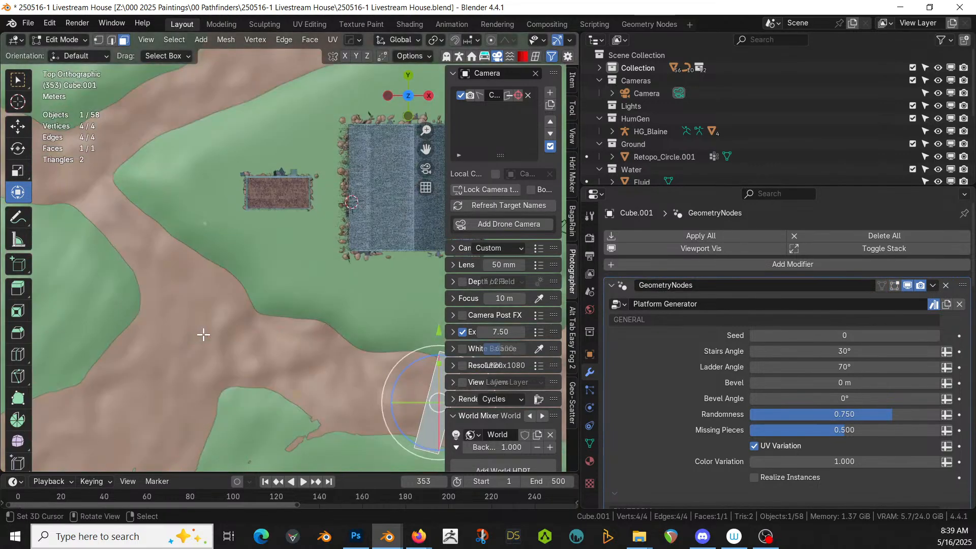
{"action": "key", "text": "KP_Decimal"}
{"action": "key", "text": "2"}
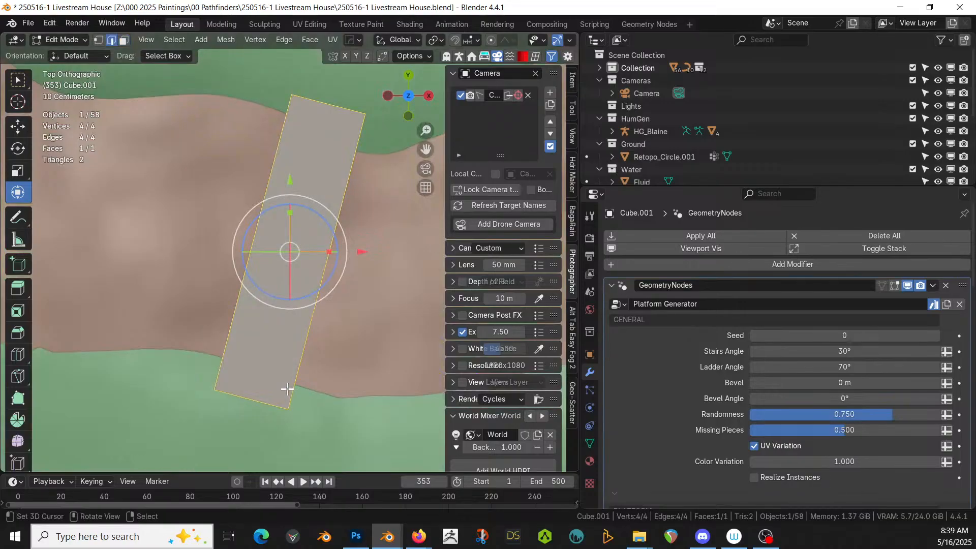
{"action": "key", "text": "ctrl+r"}
{"action": "left_click", "coordinate": [293, 385]}
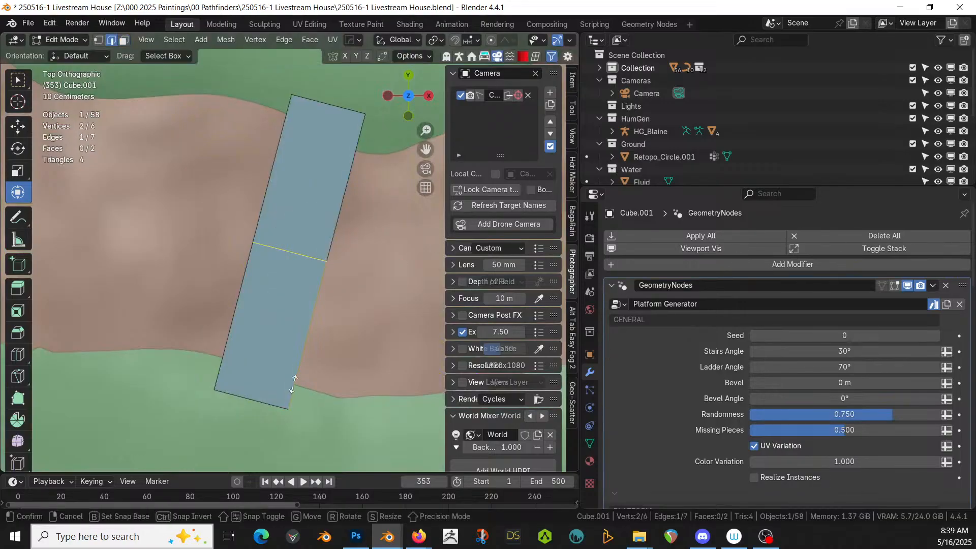
{"action": "left_click", "coordinate": [273, 76]}
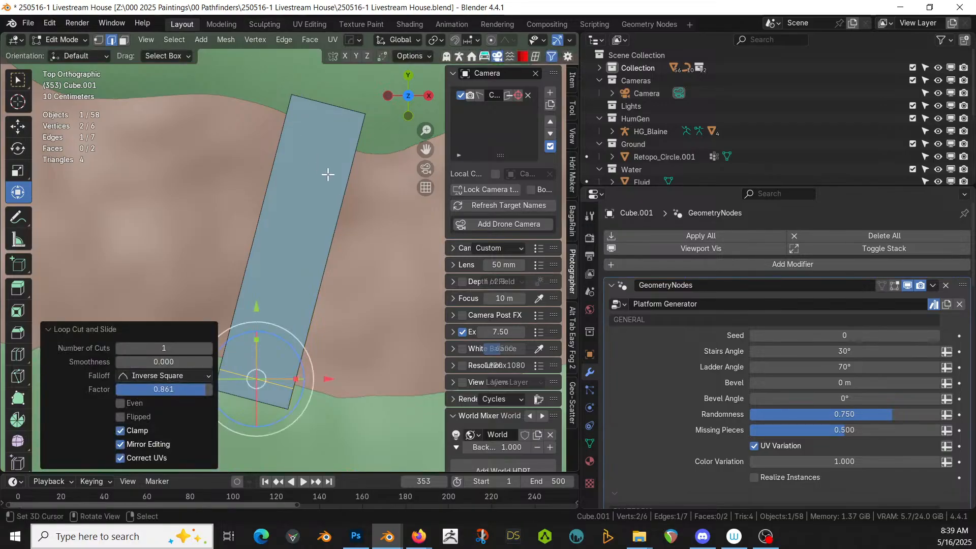
- Add a second loop cut near the bridge plane's upper end with a factor of about -0.877, and return to Object Mode
{"action": "key", "text": "ctrl+r"}
{"action": "left_click", "coordinate": [339, 201]}
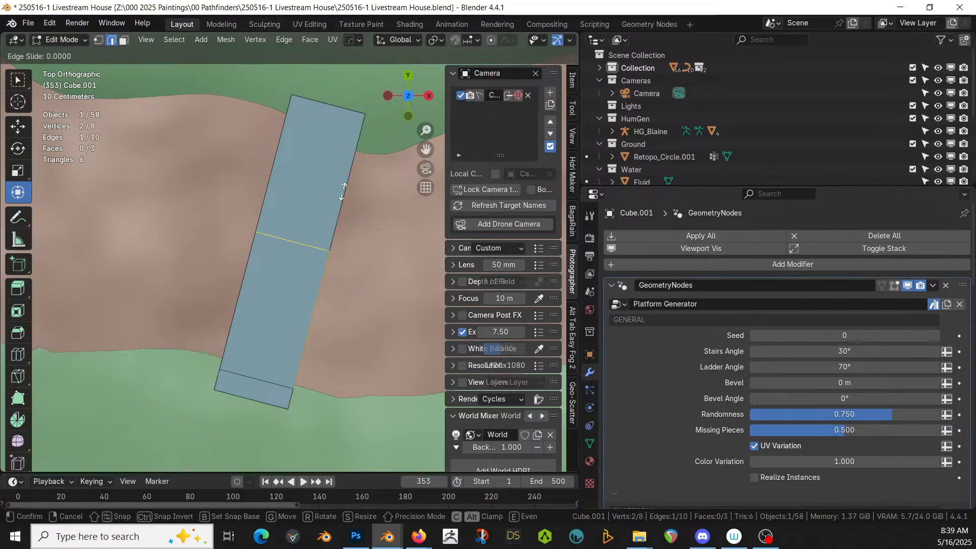
{"action": "left_click", "coordinate": [391, 75]}
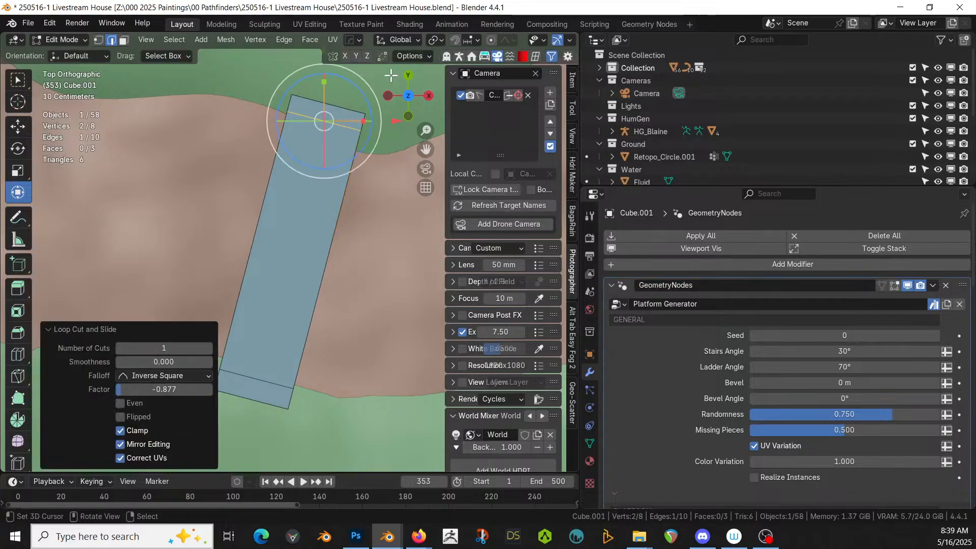
{"action": "key", "text": "Tab"}
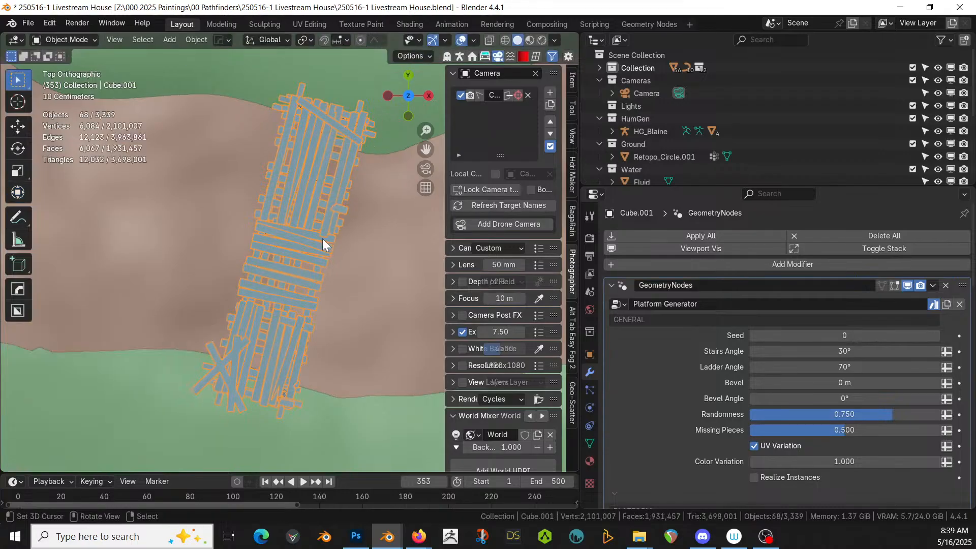
- Set the Terrain Collection in the bridge's Base settings to Ground
{"action": "scroll", "coordinate": [755, 386], "scroll_direction": "down", "scroll_amount": 3}
{"action": "scroll", "coordinate": [755, 386], "scroll_direction": "down", "scroll_amount": 10}
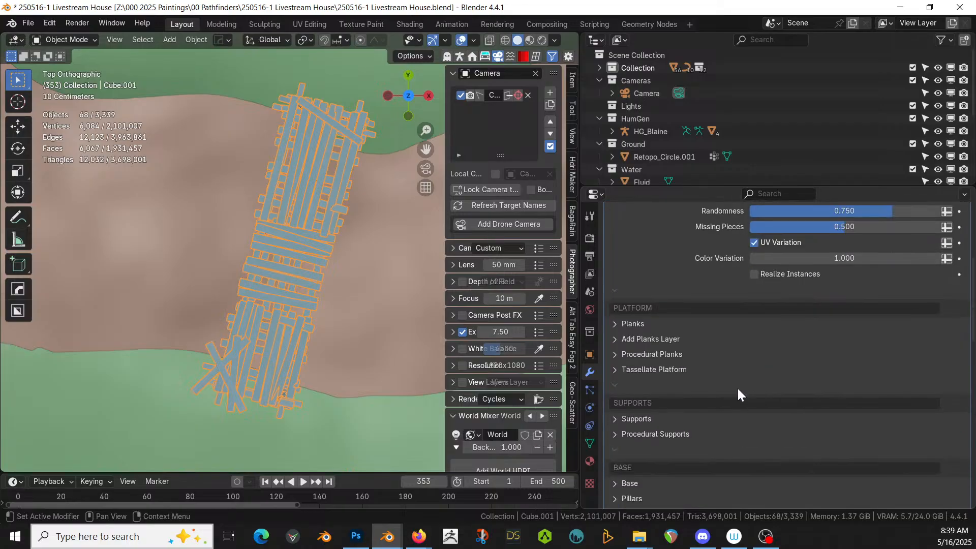
{"action": "left_click", "coordinate": [659, 405]}
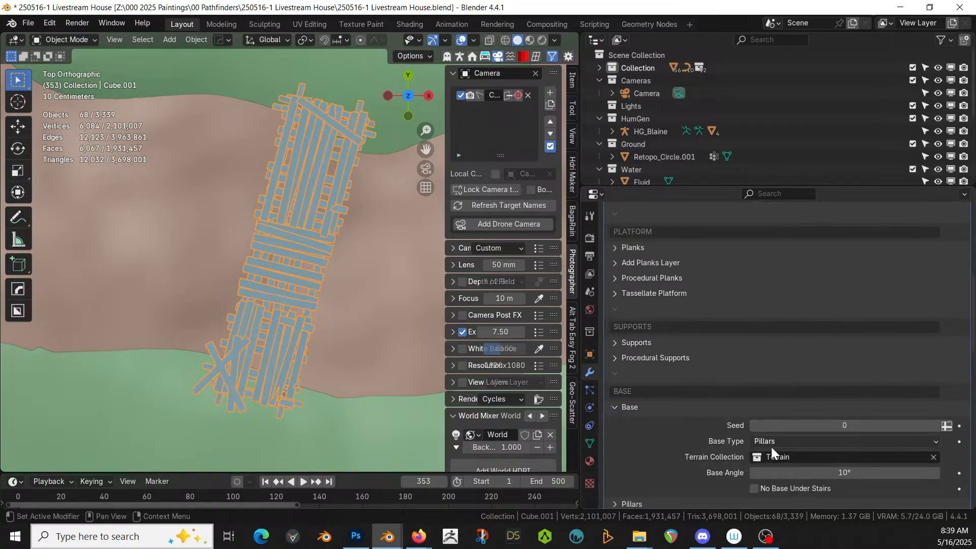
{"action": "left_click", "coordinate": [803, 456]}
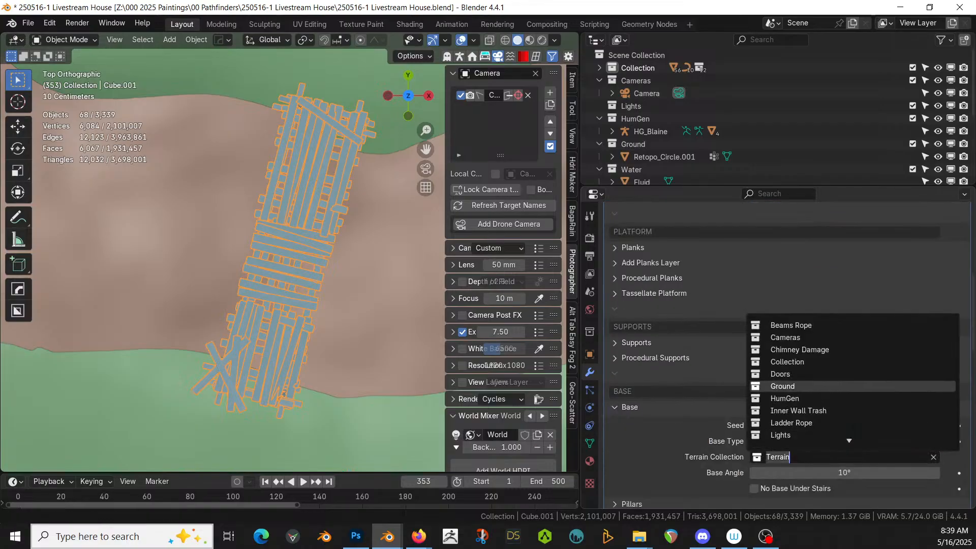
{"action": "left_click", "coordinate": [807, 387]}
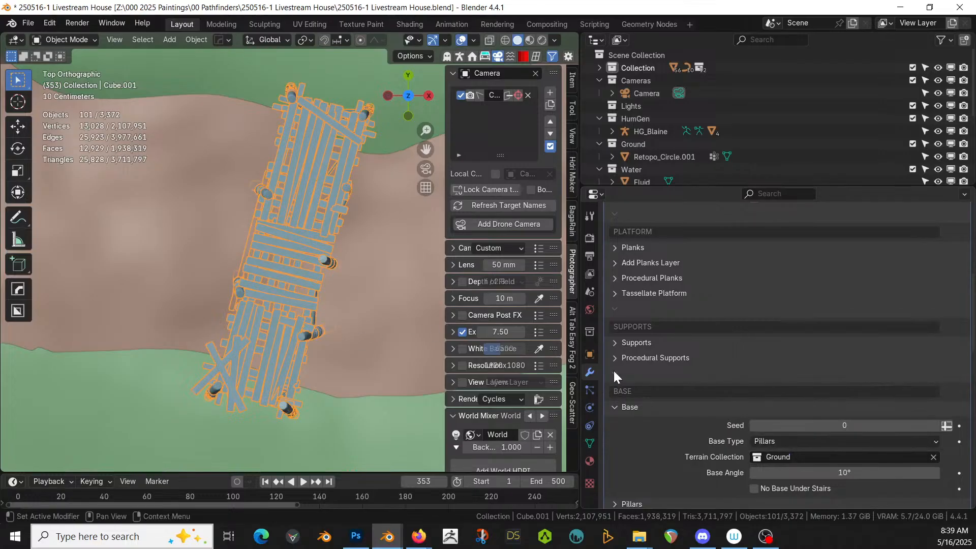
- In Edit Mode, add two evenly spaced loop cuts across the bridge plane's long middle section, without sliding them
{"action": "middle_click_drag", "start_coordinate": [331, 312], "coordinate": [338, 291]}
{"action": "key", "text": "Tab"}
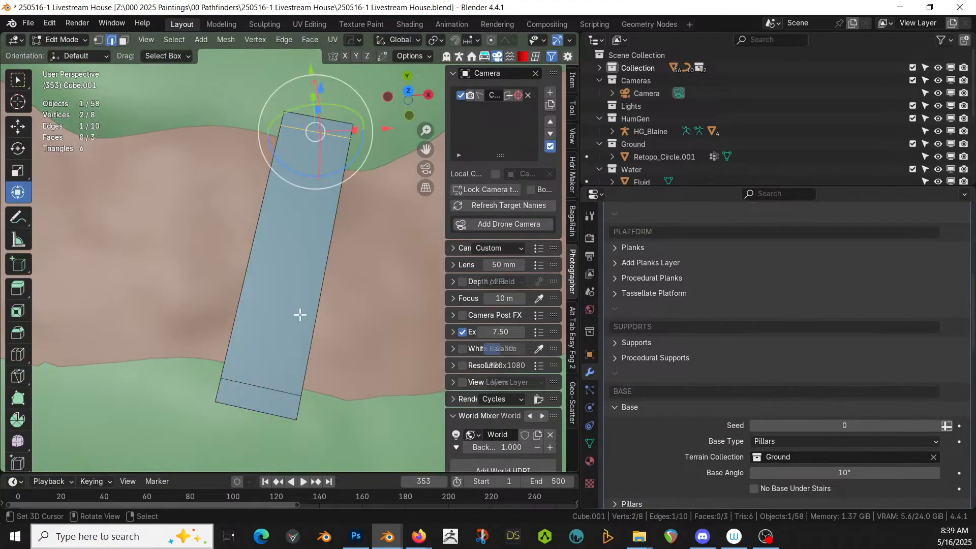
{"action": "left_click", "coordinate": [266, 340]}
{"action": "left_click", "coordinate": [301, 323]}
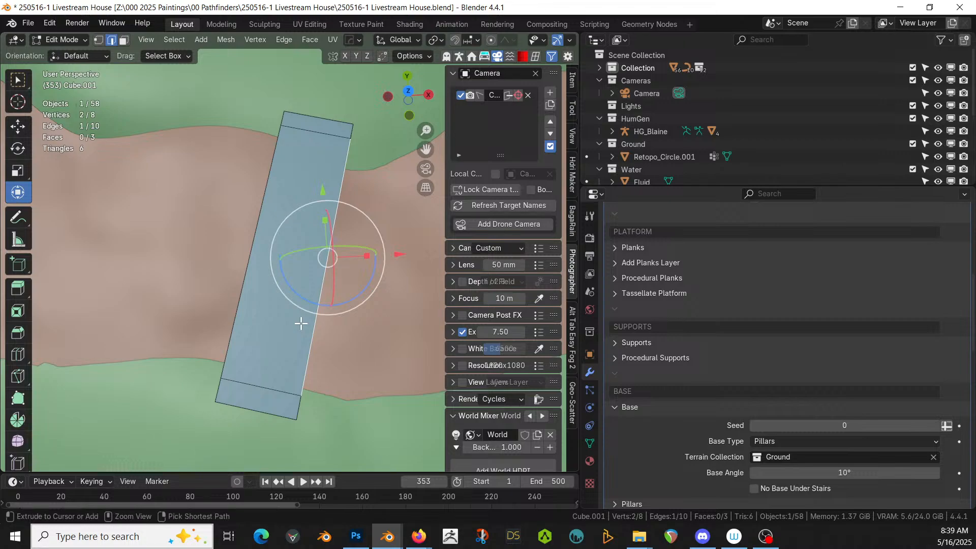
{"action": "key", "text": "ctrl+t"}
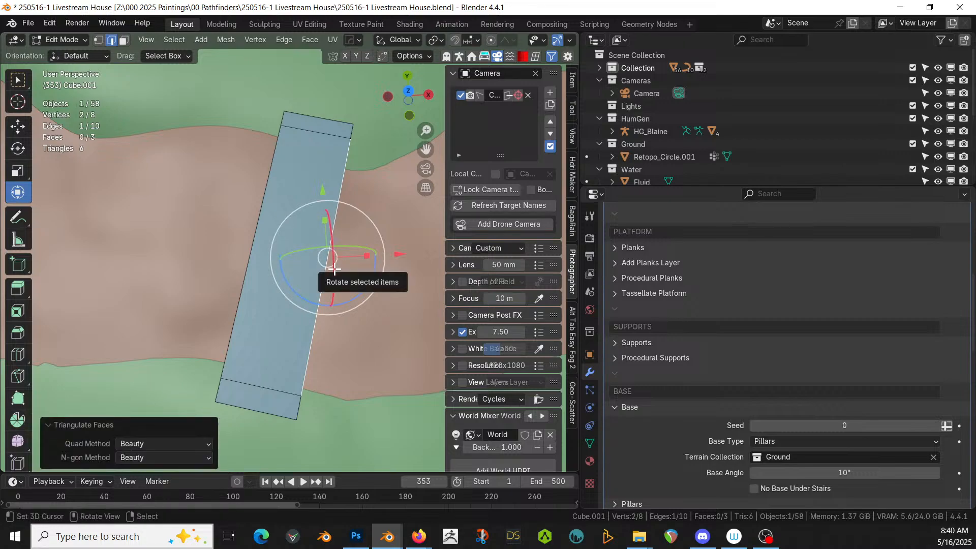
{"action": "key", "text": "grave"}
{"action": "key", "text": "Escape"}
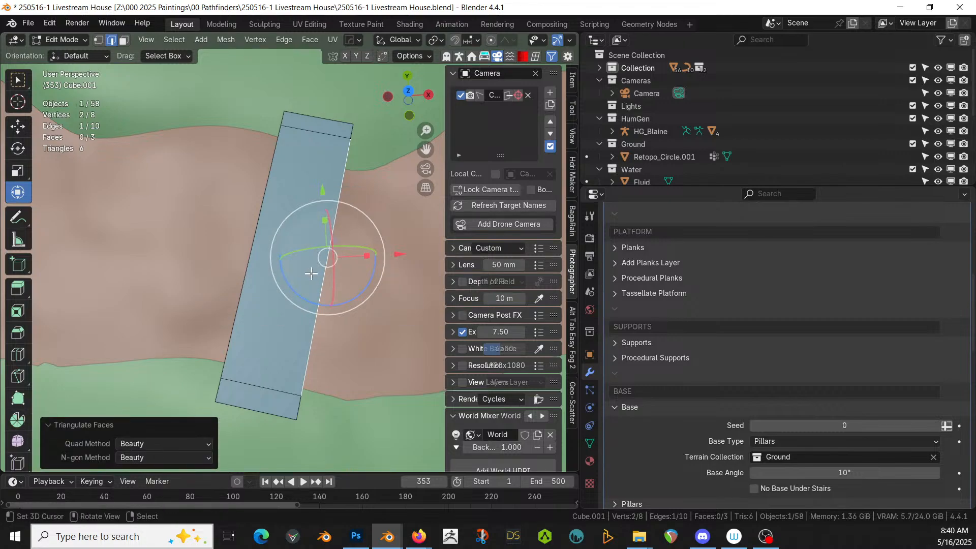
{"action": "key", "text": "ctrl+r"}
{"action": "scroll", "coordinate": [310, 274], "scroll_direction": "up", "scroll_amount": 1}
{"action": "left_click", "coordinate": [311, 275]}
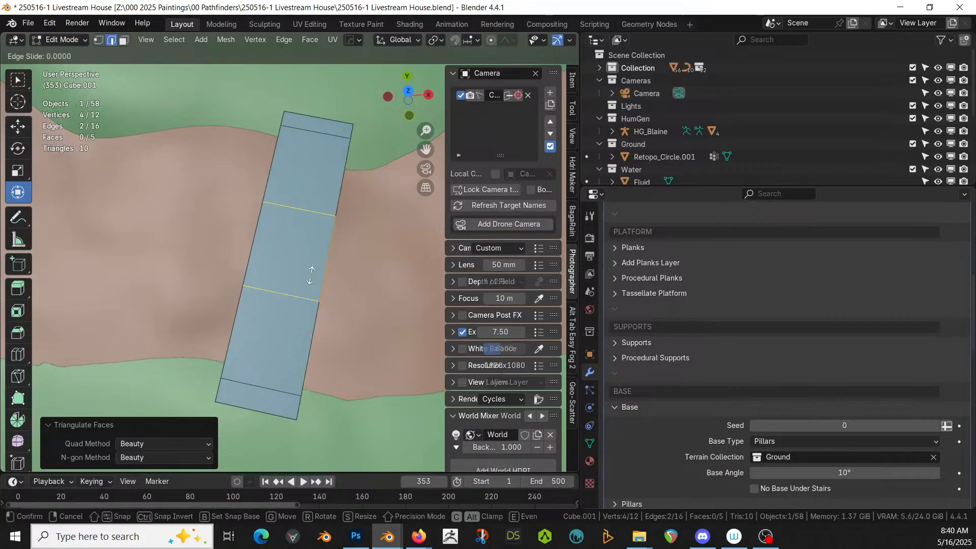
{"action": "right_click", "coordinate": [310, 275]}
- Select the three large middle faces of the bridge plane and create a new material in its first slot
{"action": "key", "text": "3"}
{"action": "left_click", "coordinate": [303, 303]}
{"action": "left_click", "coordinate": [303, 268], "text": "shift"}
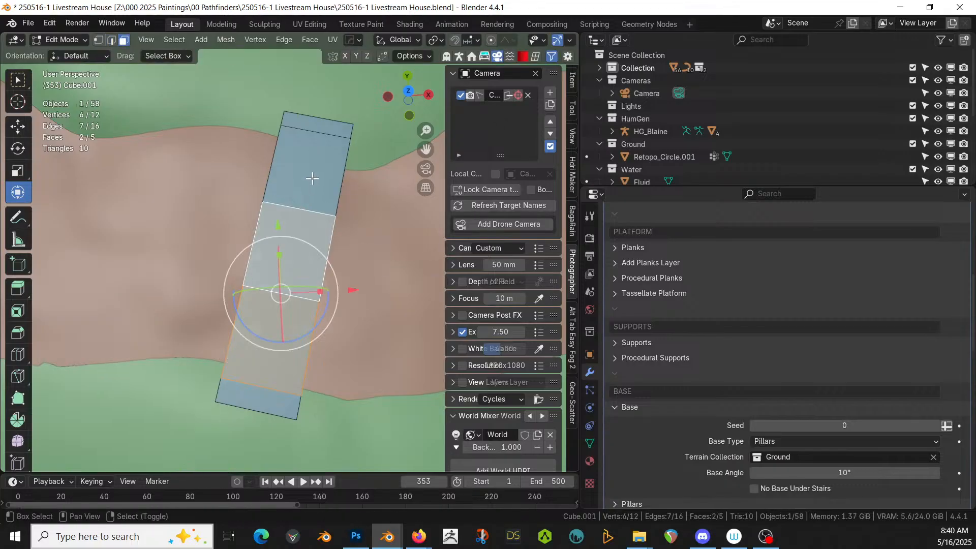
{"action": "left_click", "coordinate": [312, 179], "text": "shift"}
{"action": "left_click", "coordinate": [589, 461]}
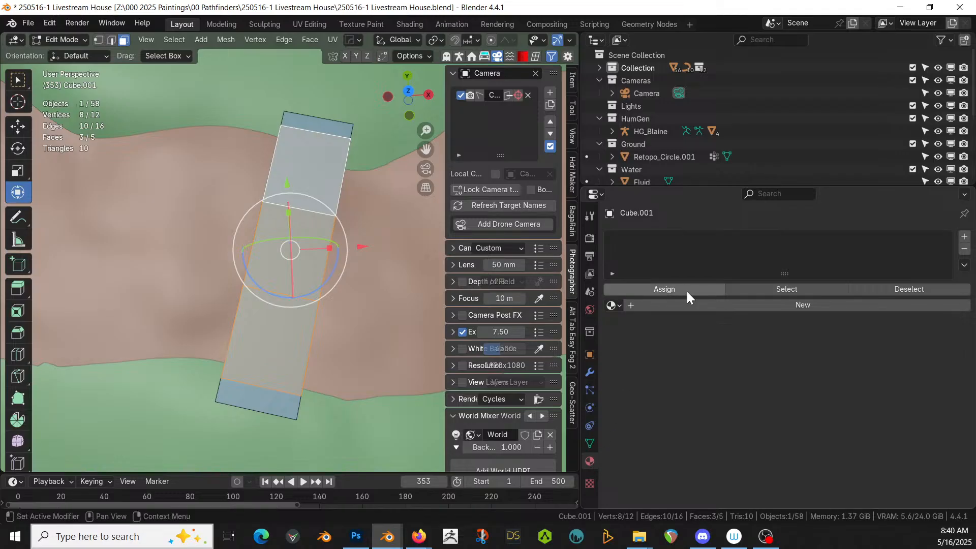
{"action": "left_click", "coordinate": [663, 305]}
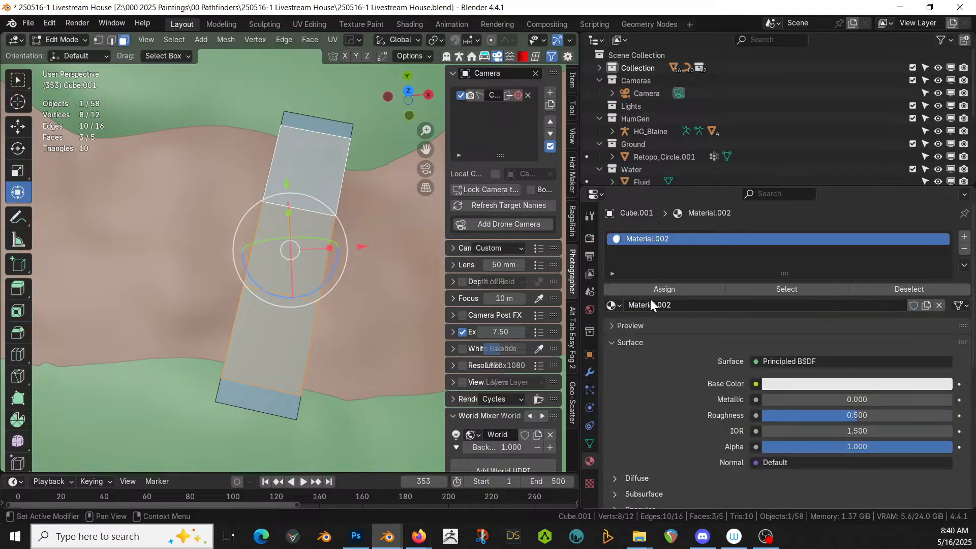
- Add a second material slot to the bridge plane with the existing Balcony material, and return to Object Mode
{"action": "left_click", "coordinate": [964, 237]}
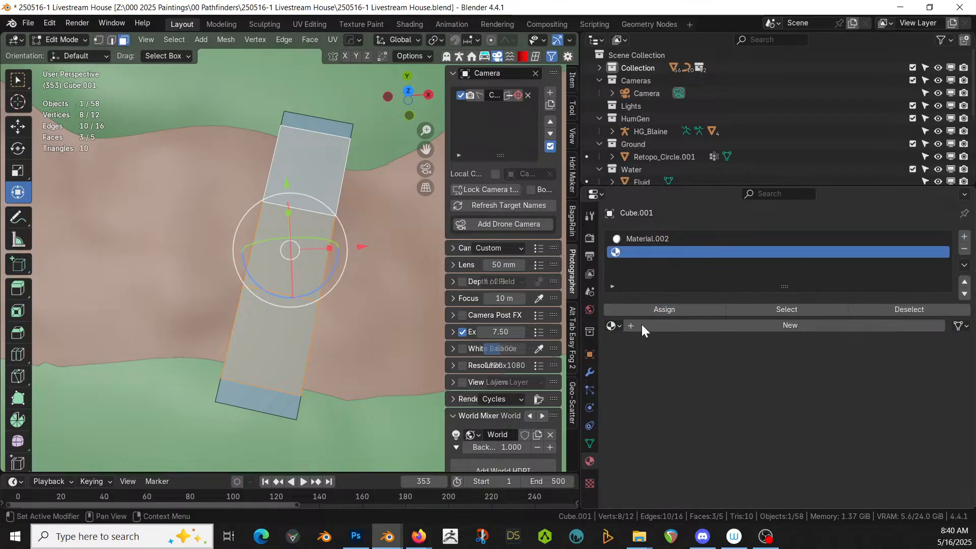
{"action": "left_click", "coordinate": [614, 325]}
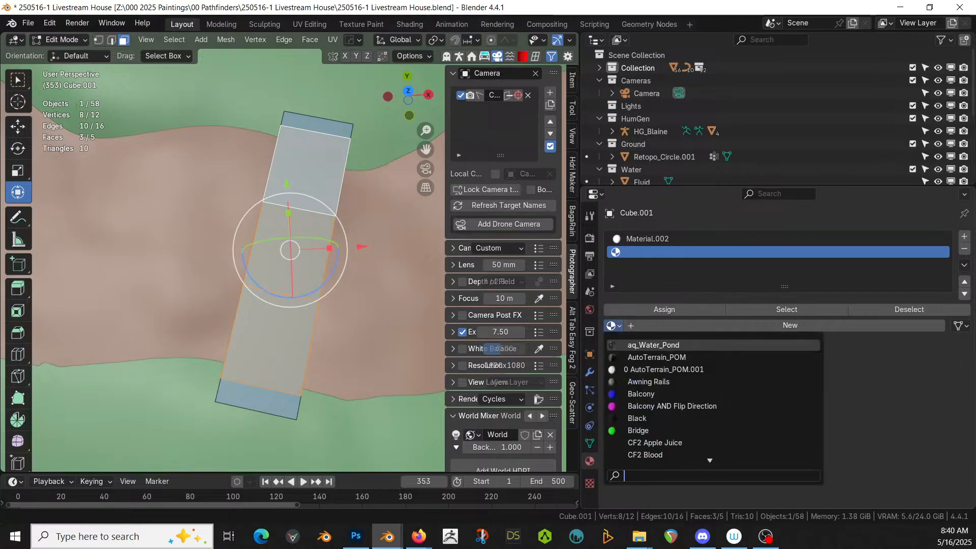
{"action": "left_click", "coordinate": [648, 393]}
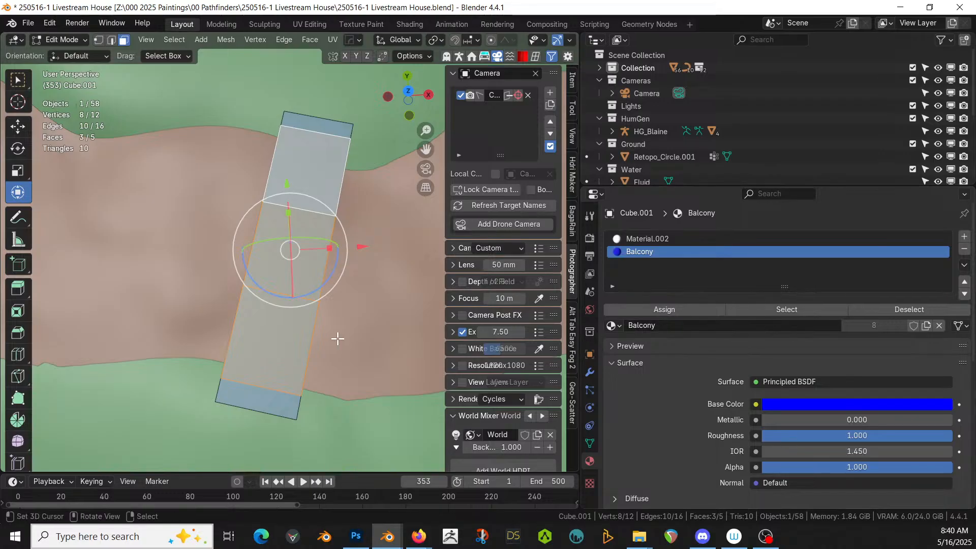
{"action": "middle_click_drag", "start_coordinate": [338, 337], "coordinate": [221, 282]}
{"action": "key", "text": "Tab"}
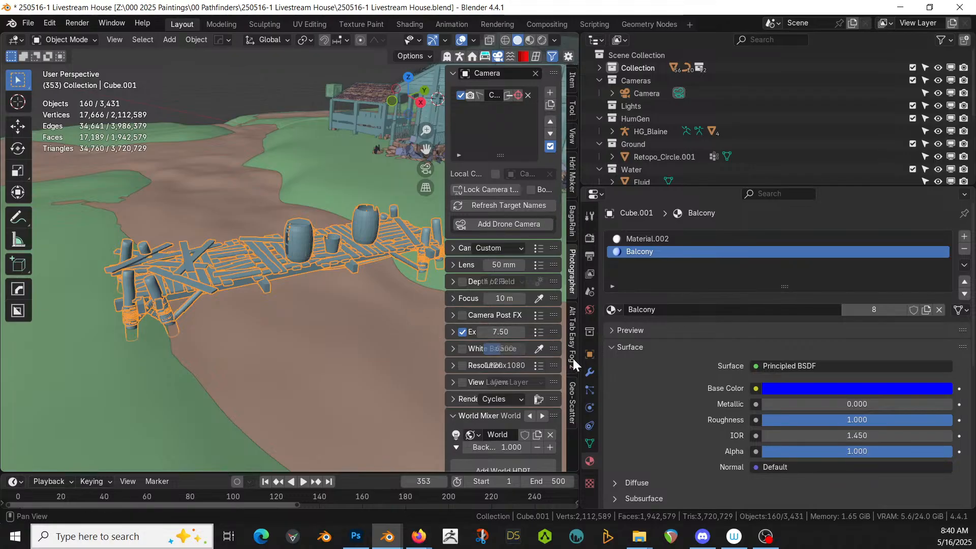
{"action": "scroll", "coordinate": [546, 370], "scroll_direction": "down", "scroll_amount": 6}
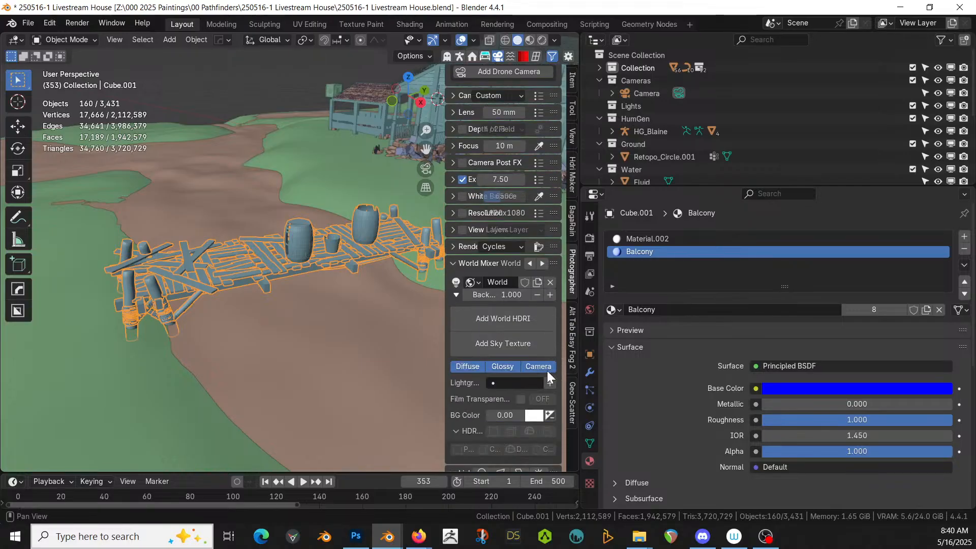
{"action": "scroll", "coordinate": [547, 371], "scroll_direction": "down", "scroll_amount": 8}
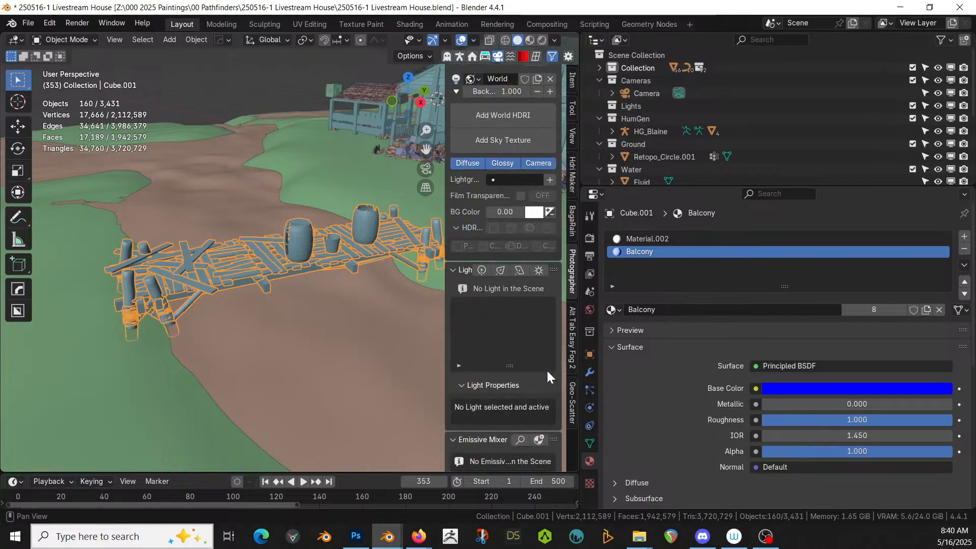
{"action": "scroll", "coordinate": [547, 370], "scroll_direction": "down", "scroll_amount": 3}
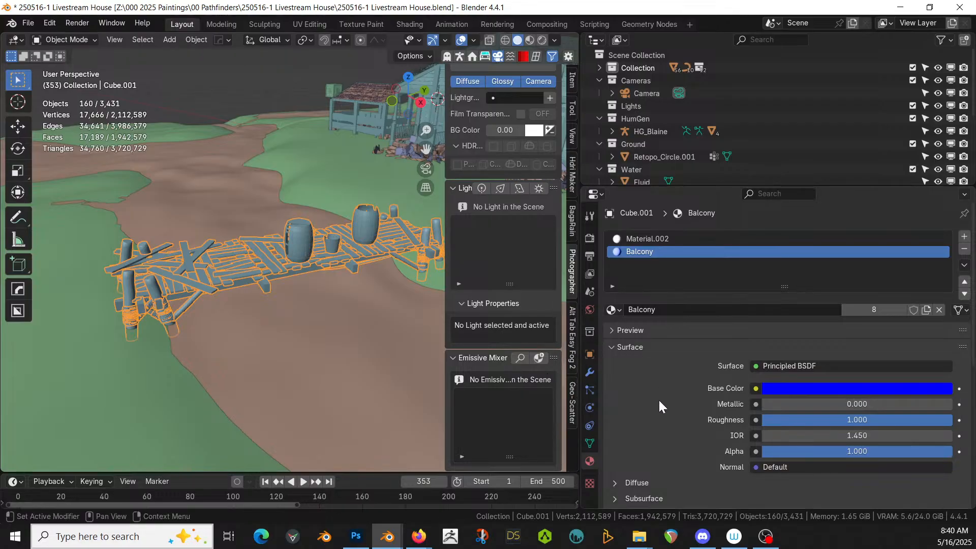
{"action": "scroll", "coordinate": [661, 401], "scroll_direction": "down", "scroll_amount": 10}
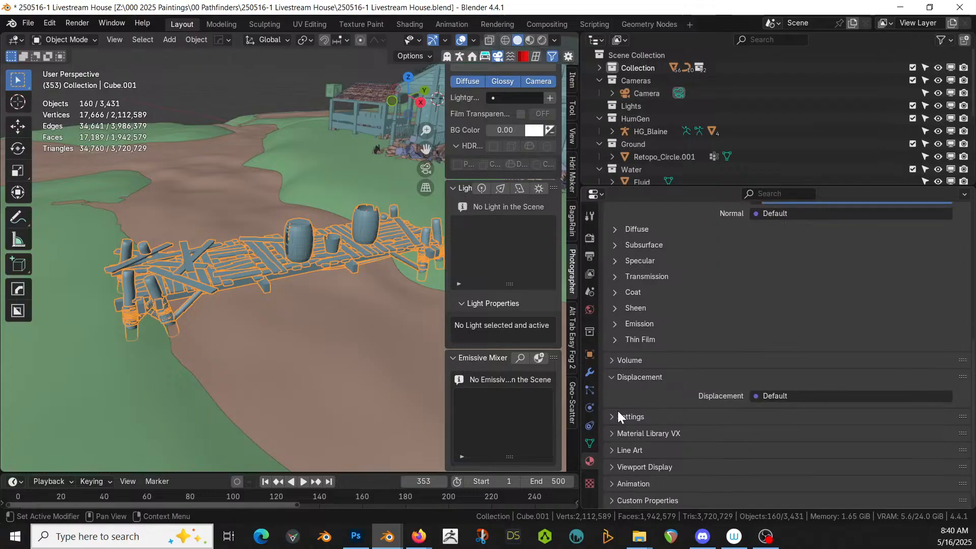
{"action": "scroll", "coordinate": [631, 348], "scroll_direction": "up", "scroll_amount": 5}
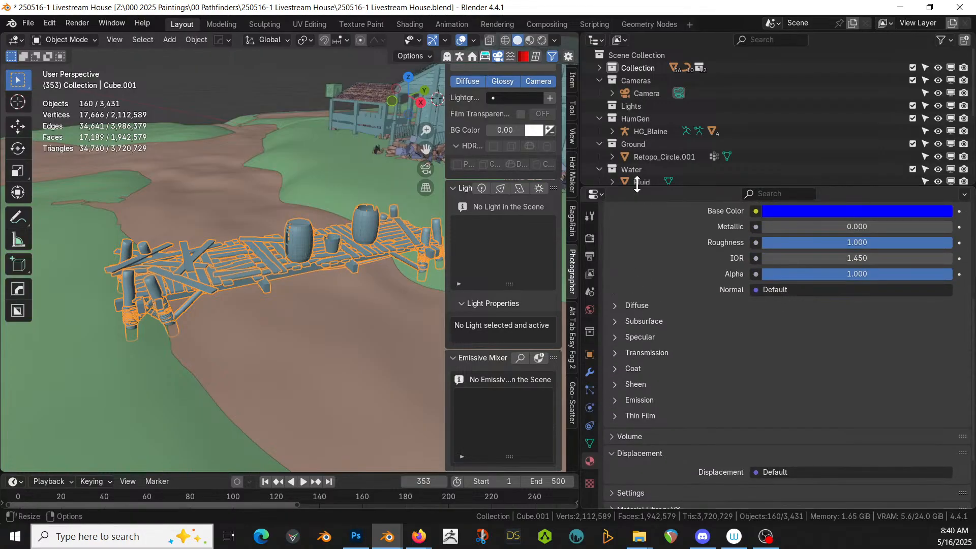
- Clear the Rough Wood Scatter collection from the bridge's Scatter on Platform settings in the Platform Generator modifier
{"action": "left_click", "coordinate": [237, 260]}
{"action": "left_click", "coordinate": [588, 372]}
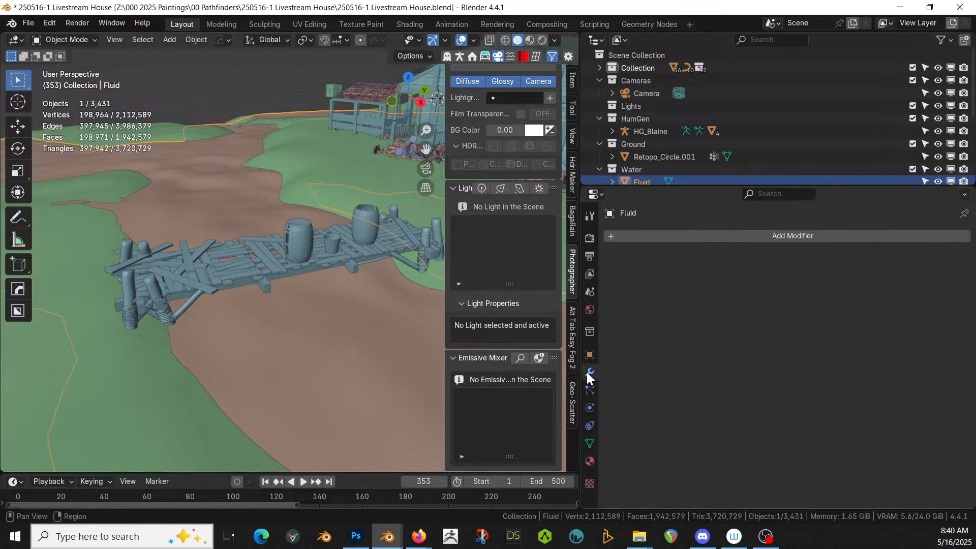
{"action": "left_click", "coordinate": [336, 252]}
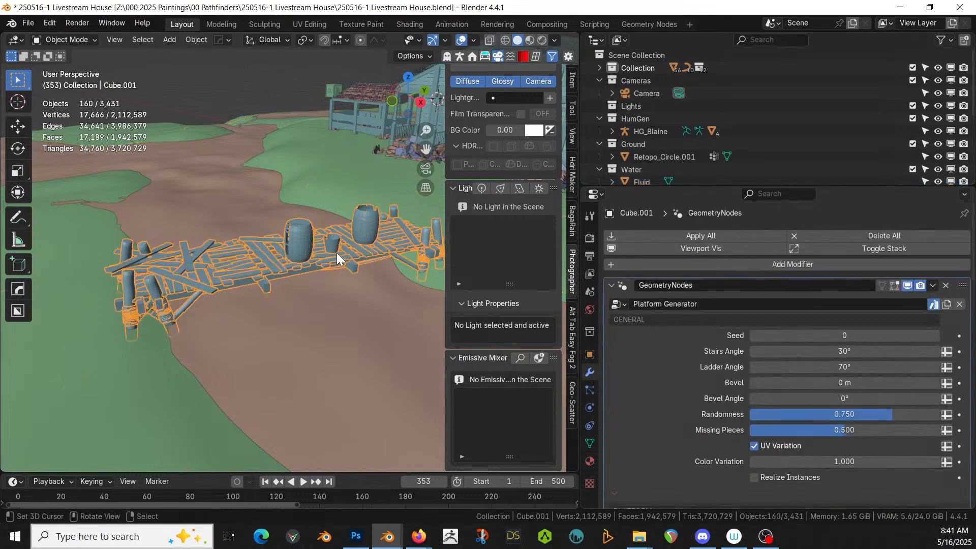
{"action": "scroll", "coordinate": [835, 425], "scroll_direction": "down", "scroll_amount": 2}
{"action": "scroll", "coordinate": [835, 426], "scroll_direction": "down", "scroll_amount": 20}
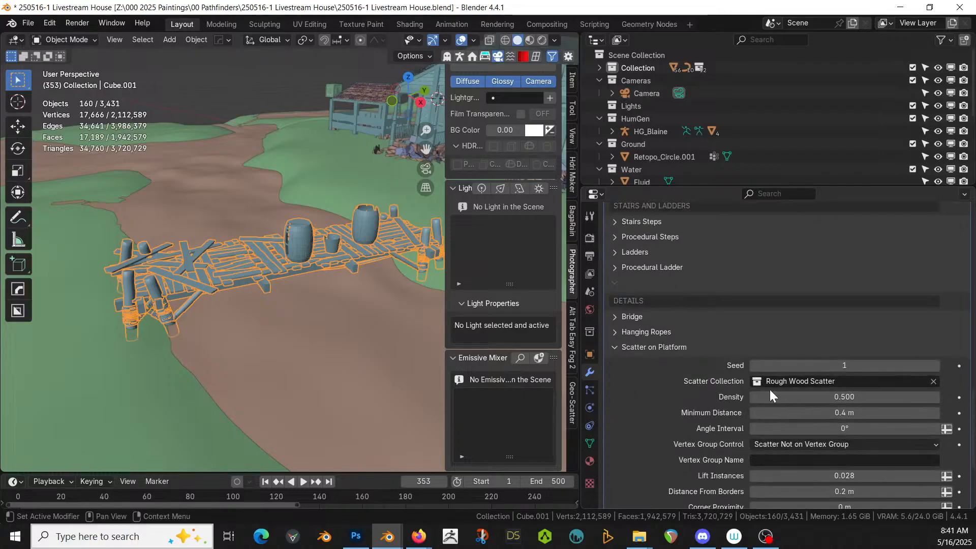
{"action": "left_click", "coordinate": [934, 380]}
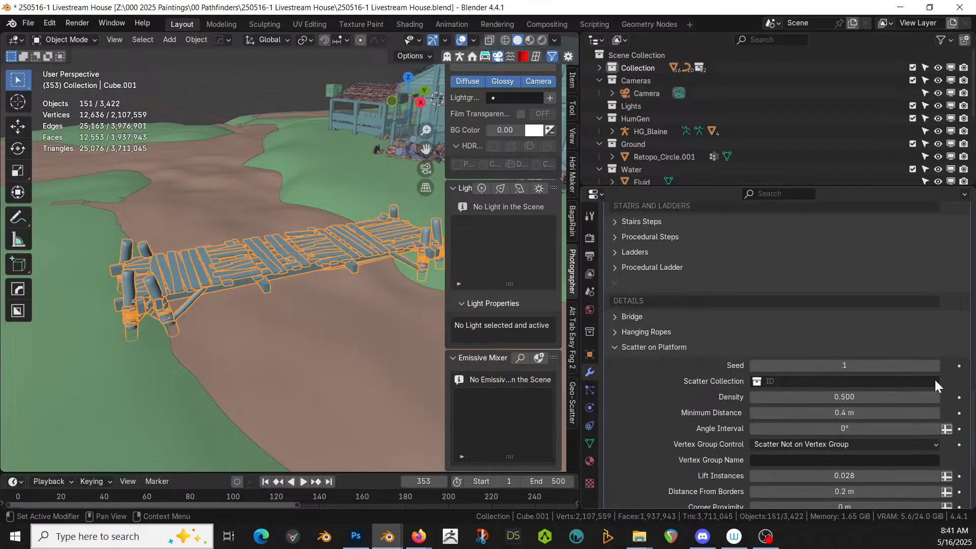
- Add a 2 m plane on the grass beside the house in top view and raise it 2.5 m along Z
{"action": "middle_click_drag", "start_coordinate": [186, 299], "coordinate": [427, 301]}
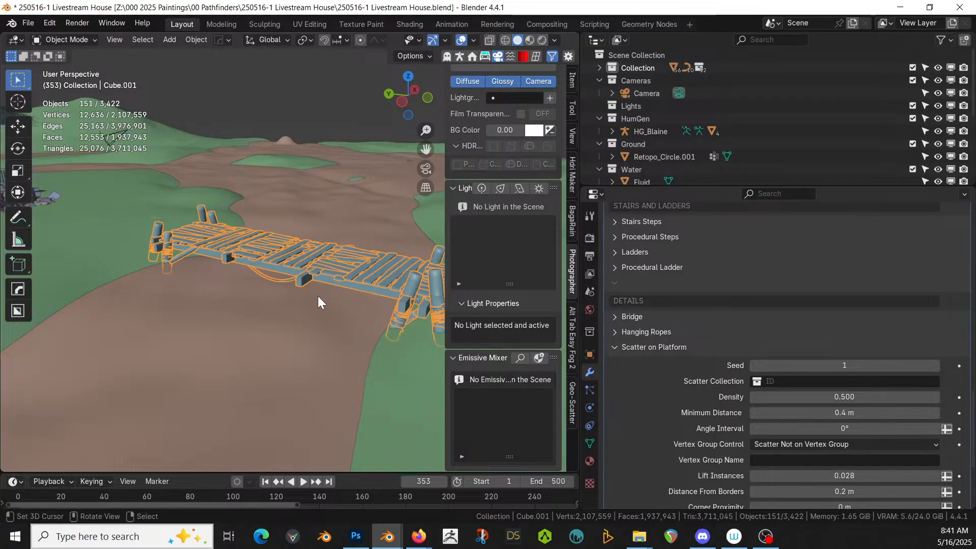
{"action": "middle_click_drag", "start_coordinate": [318, 297], "coordinate": [275, 302]}
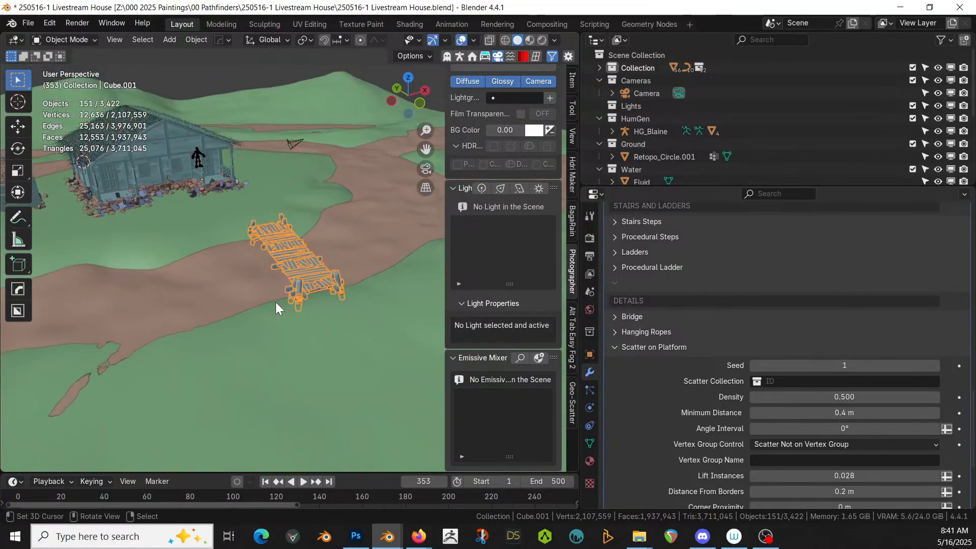
{"action": "middle_click_drag", "start_coordinate": [333, 289], "coordinate": [229, 393]}
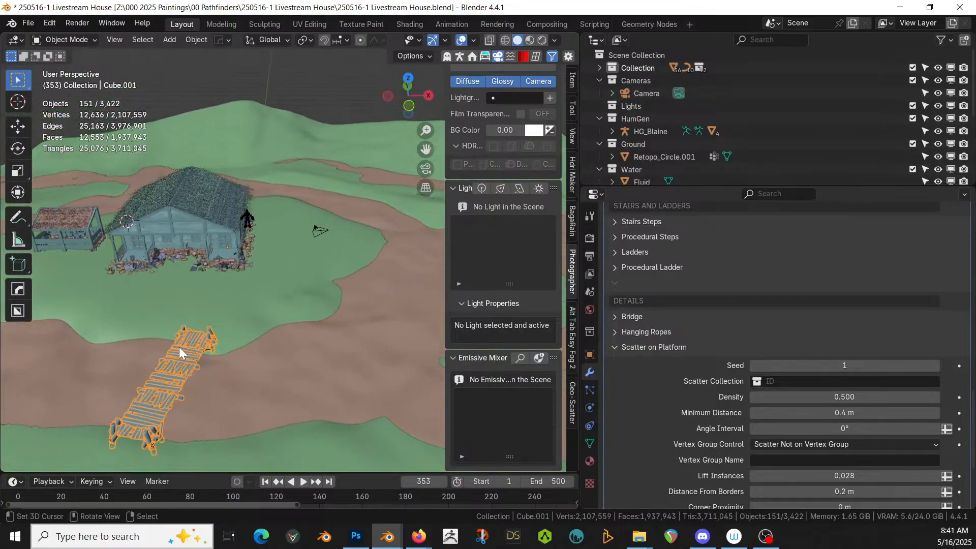
{"action": "middle_click_drag", "start_coordinate": [259, 353], "coordinate": [233, 328]}
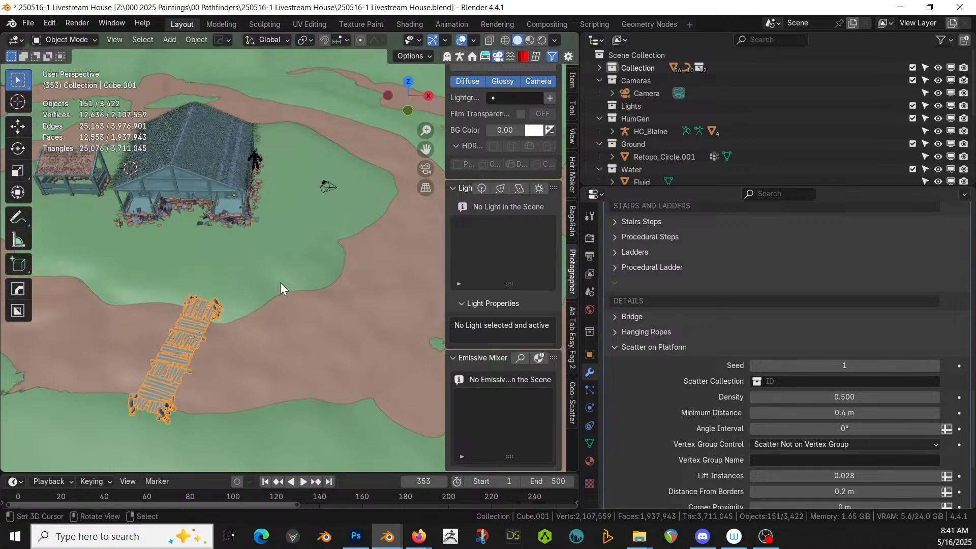
{"action": "key", "text": "KP_7"}
{"action": "middle_click_drag", "start_coordinate": [310, 185], "coordinate": [311, 327], "text": "shift"}
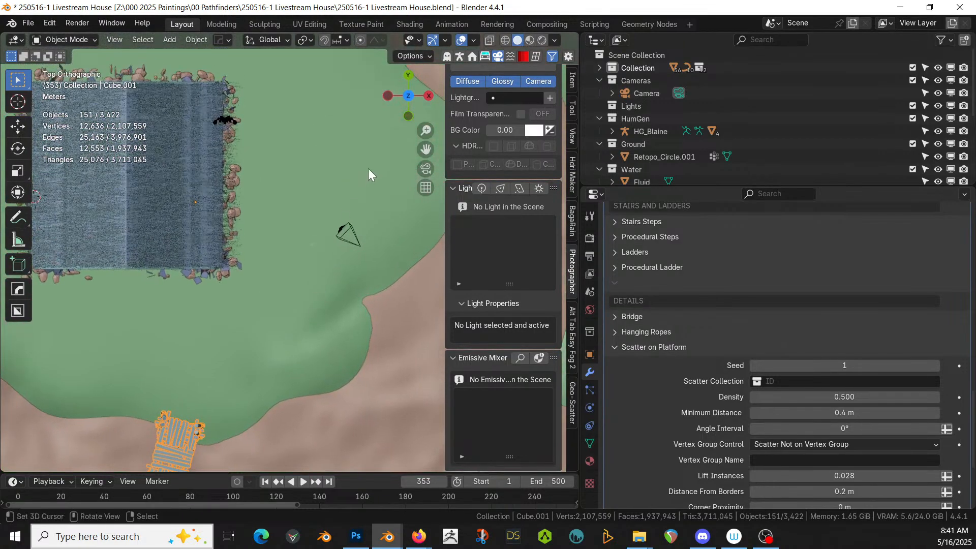
{"action": "key", "text": "shift+a"}
{"action": "mouse_move", "coordinate": [350, 190]}
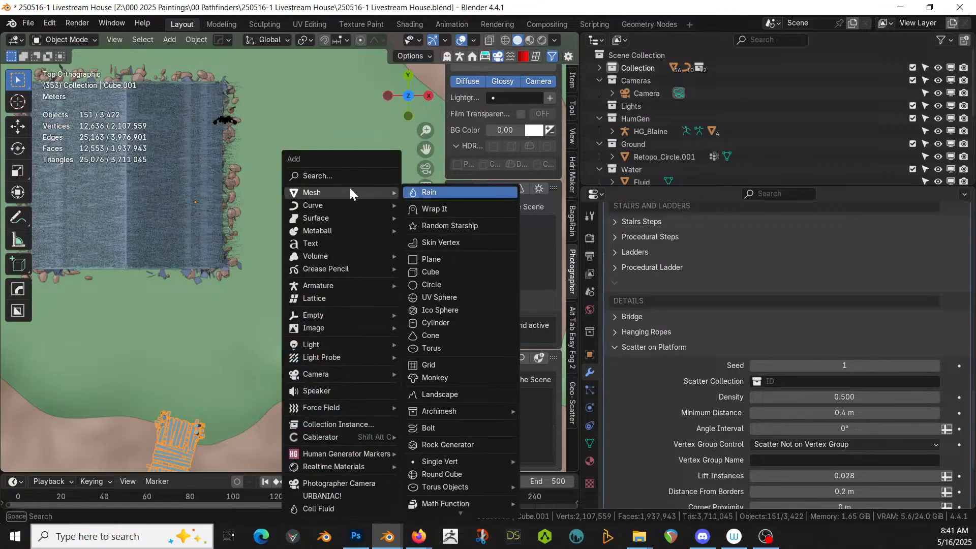
{"action": "left_click", "coordinate": [447, 260]}
{"action": "type", "text": "gz"}
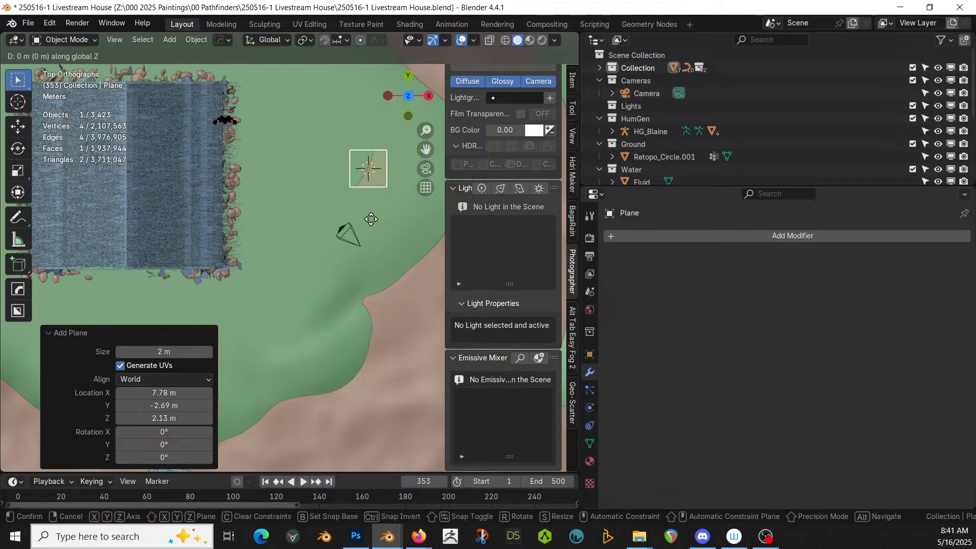
{"action": "type", "text": "2.5"}
{"action": "key", "text": "Return"}
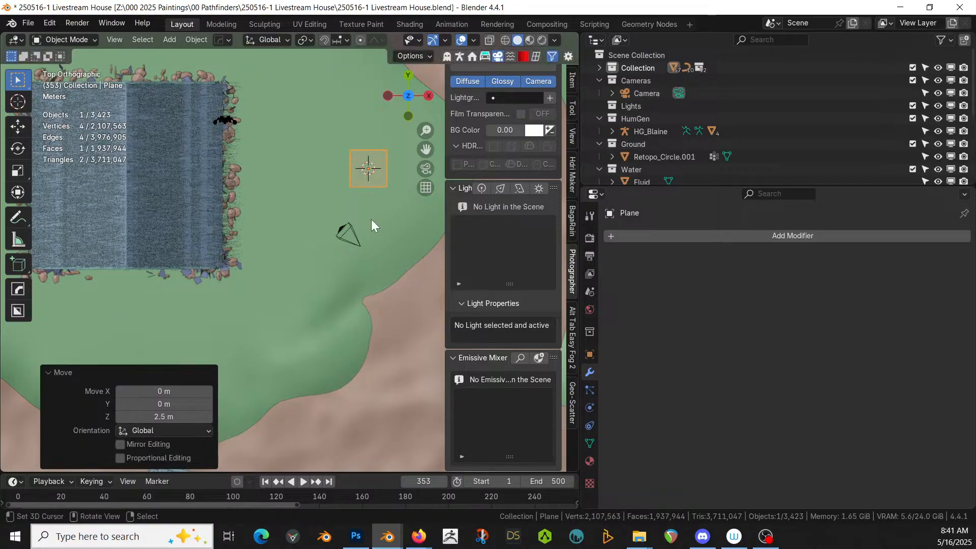
- In Edit Mode, duplicate the new plane's face in place and move the copy up 2.5 m along Z
{"action": "scroll", "coordinate": [371, 219], "scroll_direction": "up", "scroll_amount": 5}
{"action": "middle_click_drag", "start_coordinate": [370, 175], "coordinate": [307, 212]}
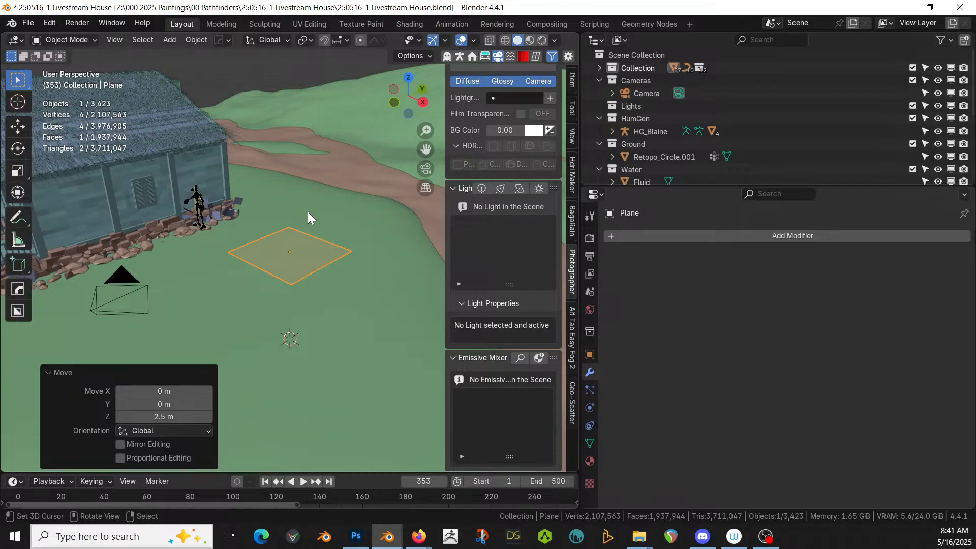
{"action": "key", "text": "Tab"}
{"action": "key", "text": "shift+d"}
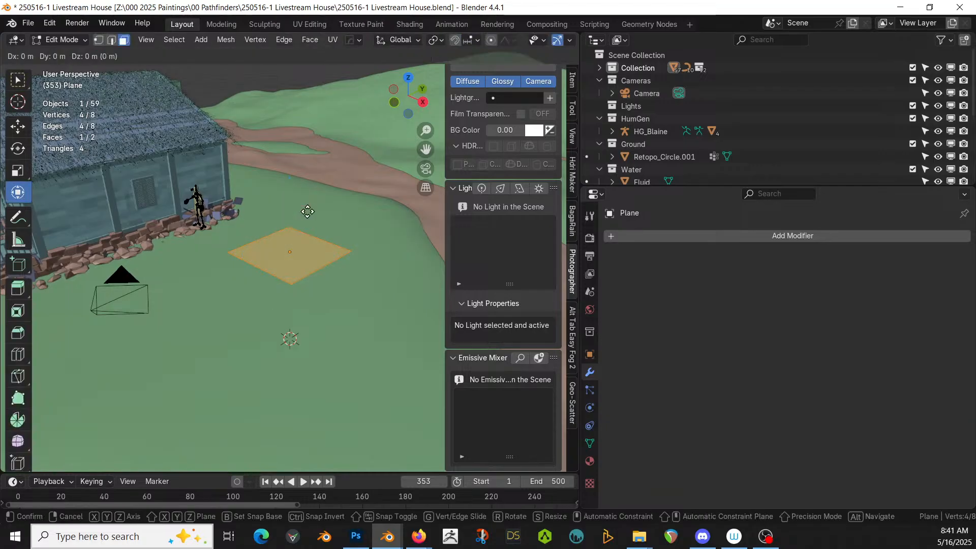
{"action": "right_click", "coordinate": [307, 211]}
{"action": "type", "text": "gz2.5"}
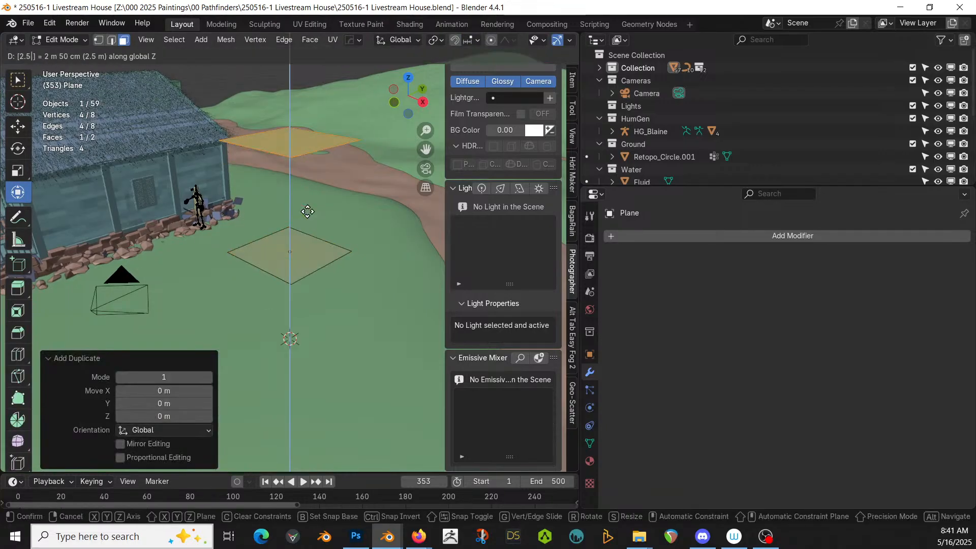
{"action": "key", "text": "Return"}
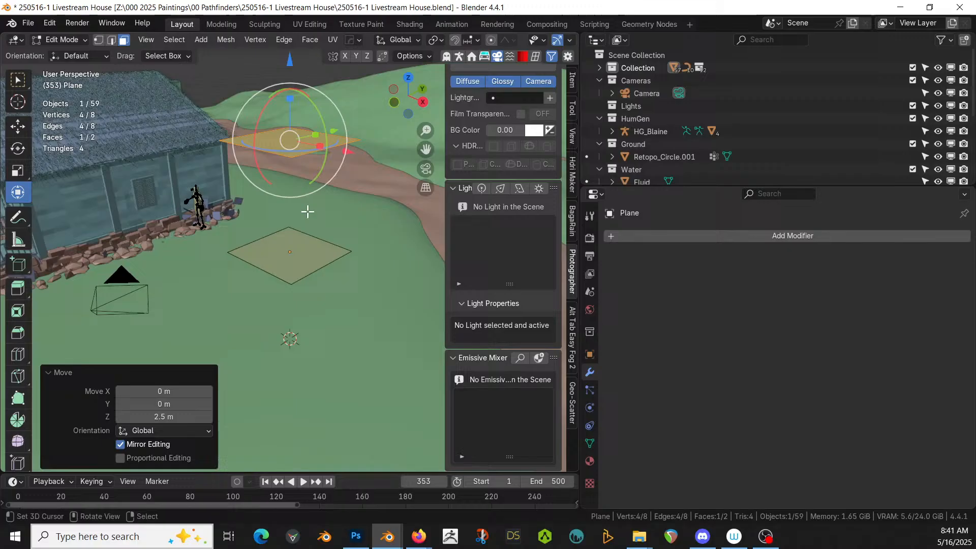
- Extrude three matching edges of both the upper and lower square faces 1 m up along Z, and return to Object Mode
{"action": "left_click", "coordinate": [314, 149]}
{"action": "middle_click_drag", "start_coordinate": [289, 201], "coordinate": [245, 252]}
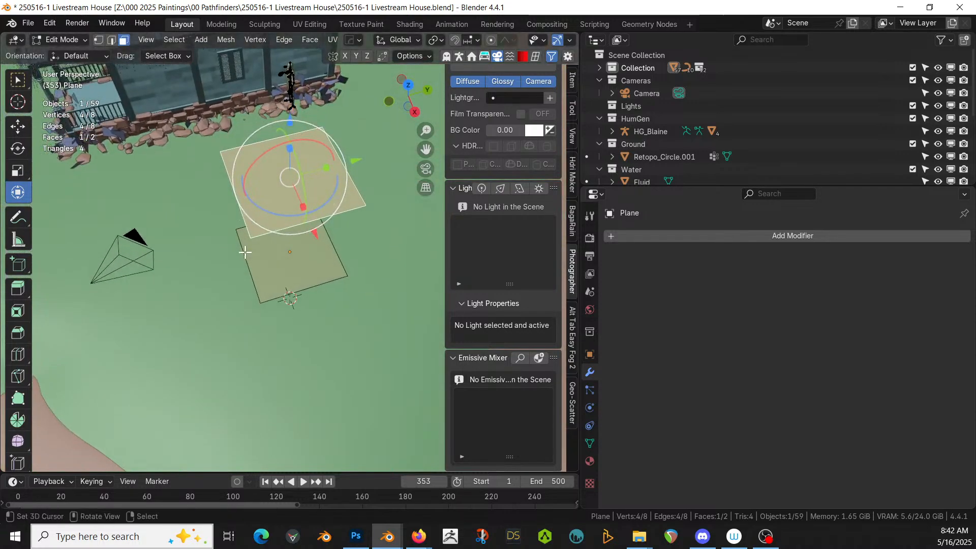
{"action": "key", "text": "2"}
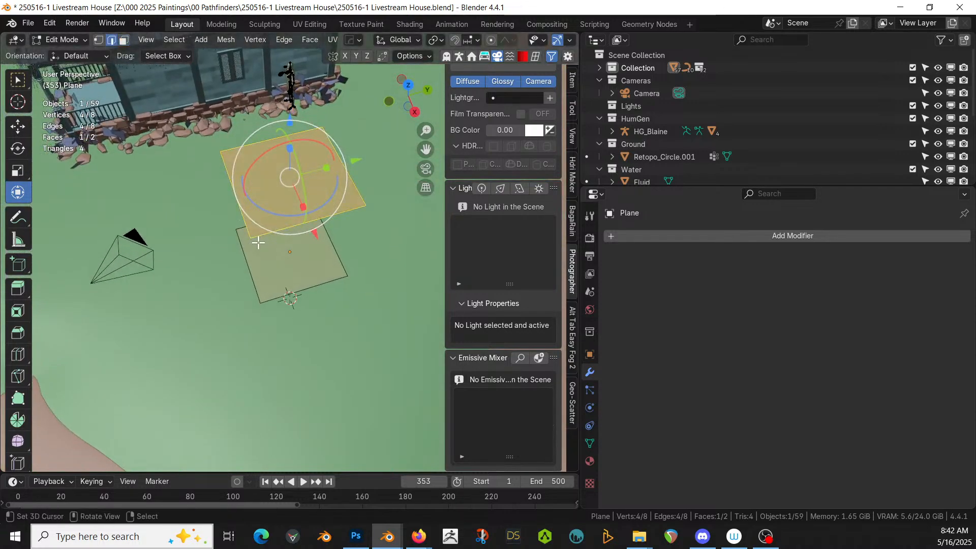
{"action": "right_click", "coordinate": [281, 227]}
{"action": "right_click", "coordinate": [357, 176], "text": "shift"}
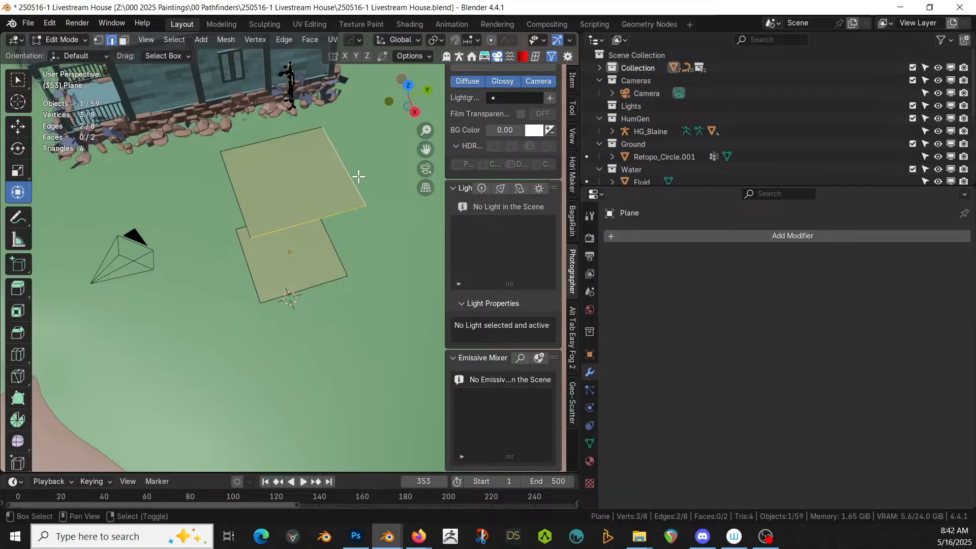
{"action": "right_click", "coordinate": [295, 135], "text": "shift"}
{"action": "middle_click_drag", "start_coordinate": [292, 271], "coordinate": [283, 244]}
{"action": "right_click", "coordinate": [283, 227], "text": "shift"}
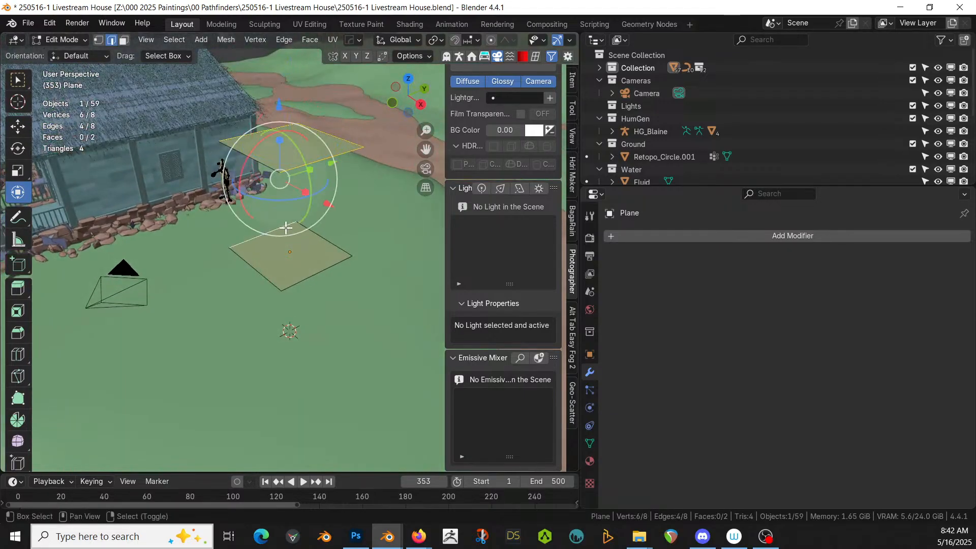
{"action": "right_click", "coordinate": [314, 235], "text": "shift"}
{"action": "right_click", "coordinate": [320, 273], "text": "shift"}
{"action": "key", "text": "e"}
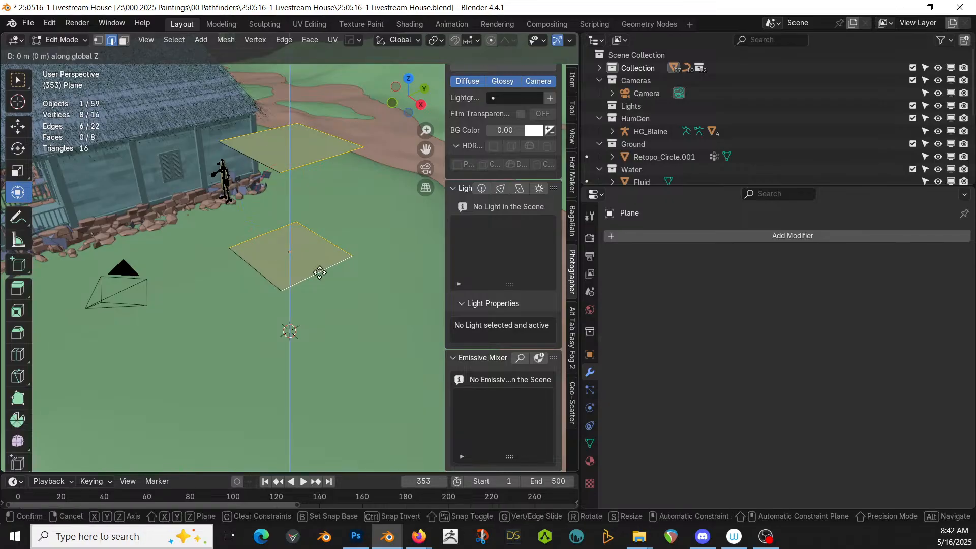
{"action": "key", "text": "z"}
{"action": "key", "text": "1"}
{"action": "key", "text": "Return"}
{"action": "key", "text": "Tab"}
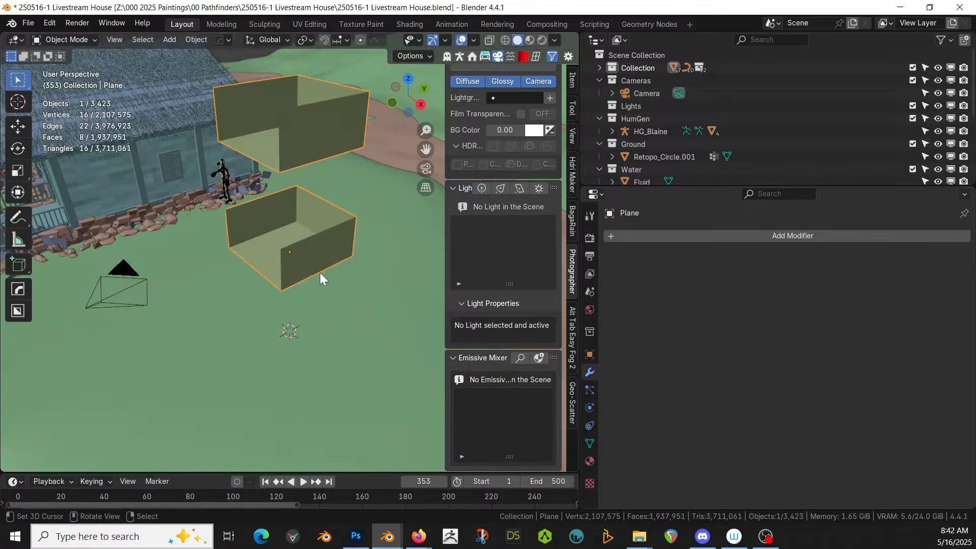
- Join the two-level plane object into the bridge object so that it uses the bridge's Platform Generator modifier
{"action": "scroll", "coordinate": [319, 272], "scroll_direction": "down", "scroll_amount": 7}
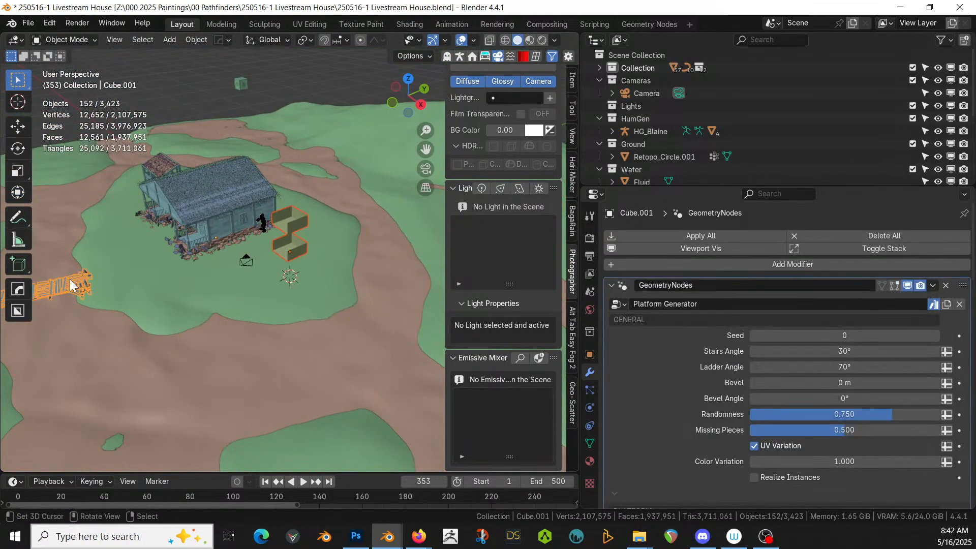
{"action": "right_click", "coordinate": [69, 279], "text": "shift"}
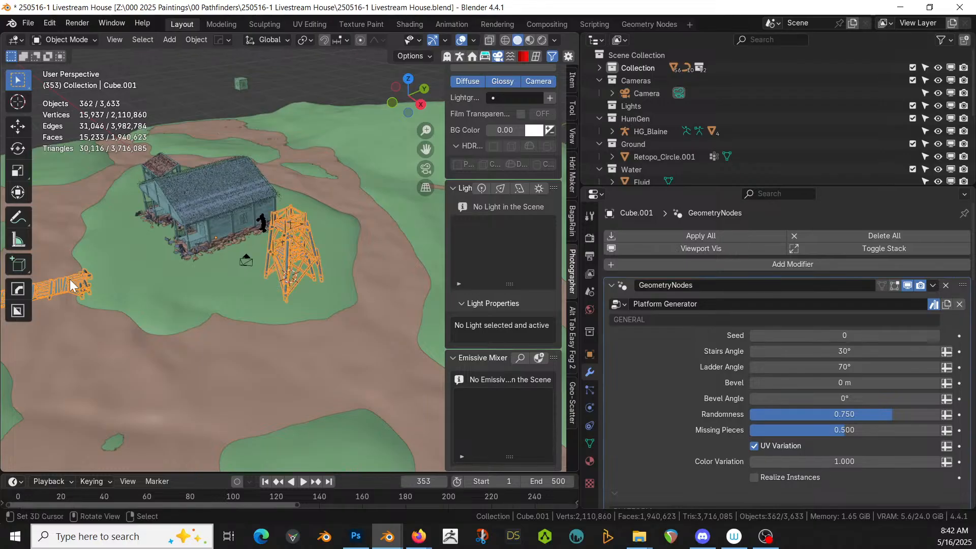
{"action": "middle_click_drag", "start_coordinate": [120, 248], "coordinate": [318, 285]}
{"action": "scroll", "coordinate": [349, 277], "scroll_direction": "up", "scroll_amount": 3}
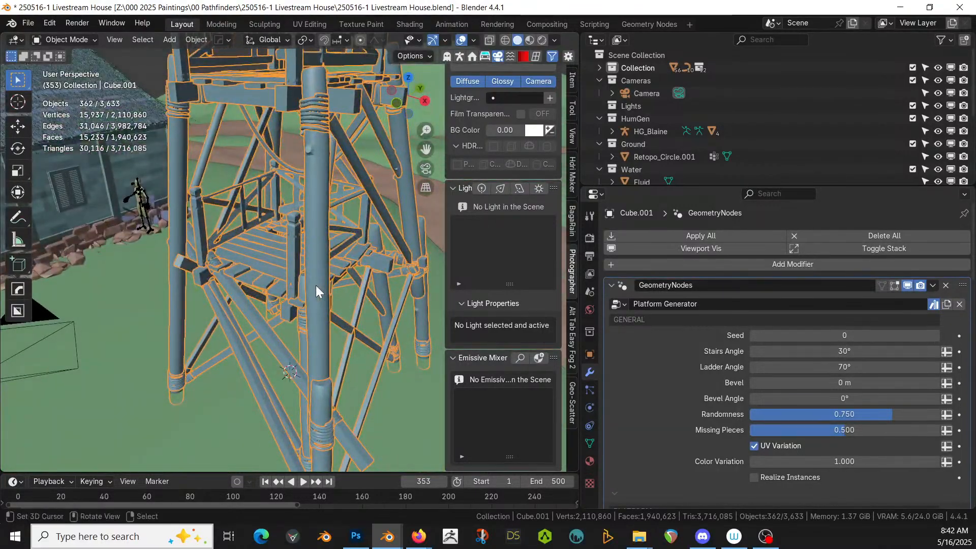
{"action": "scroll", "coordinate": [315, 285], "scroll_direction": "down", "scroll_amount": 5}
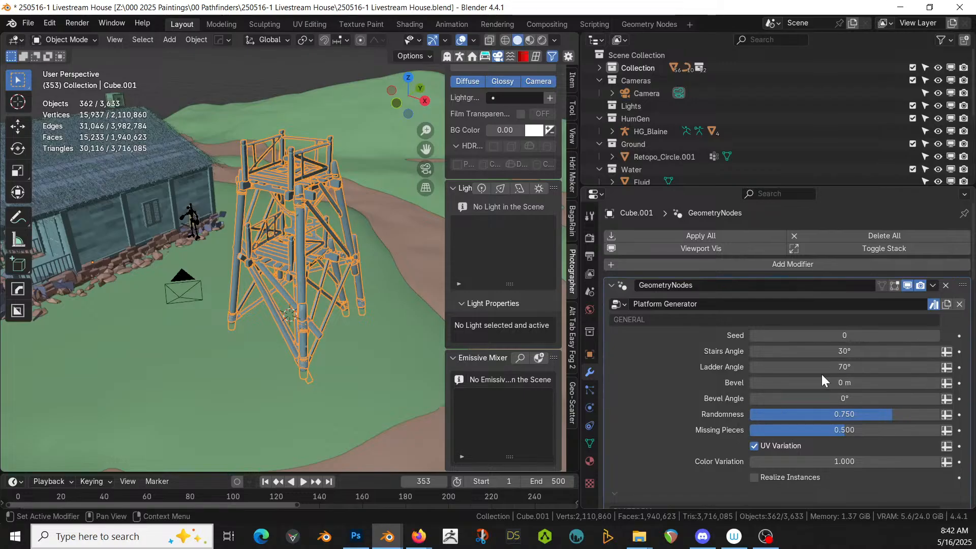
- Set the Base Angle to 2° in the Base settings of the Platform Generator modifier
{"action": "scroll", "coordinate": [850, 401], "scroll_direction": "down", "scroll_amount": 7}
{"action": "scroll", "coordinate": [849, 401], "scroll_direction": "down", "scroll_amount": 5}
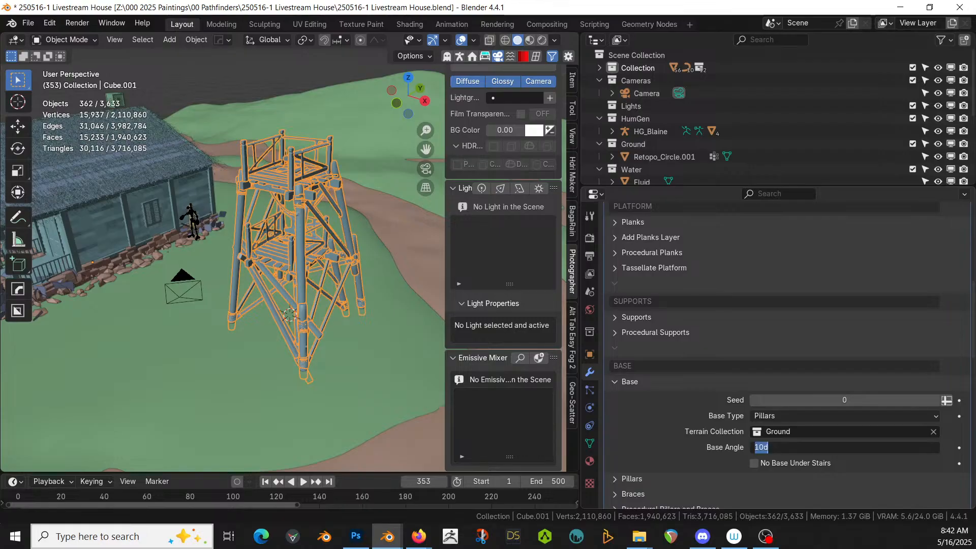
{"action": "type", "text": "5"}
{"action": "key", "text": "Return"}
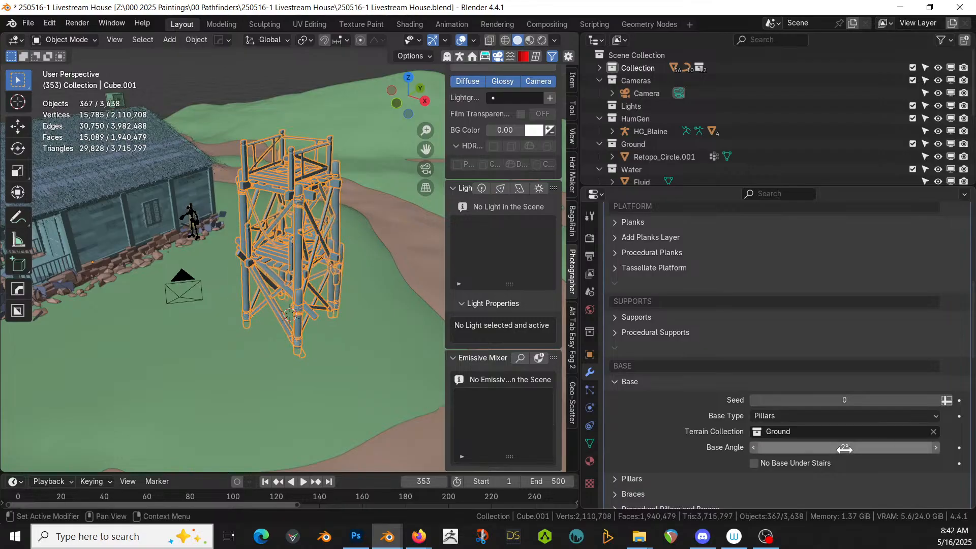
- Try a Base Angle of 0° on the tower's pillars and restore it to 2°
{"action": "middle_click_drag", "start_coordinate": [417, 333], "coordinate": [272, 336]}
{"action": "left_click", "coordinate": [854, 448]}
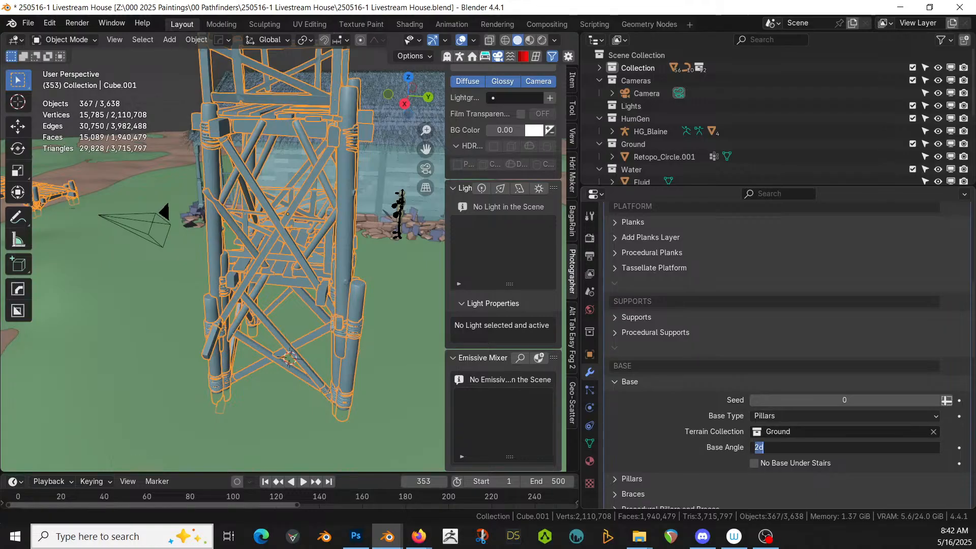
{"action": "type", "text": "0"}
{"action": "key", "text": "Return"}
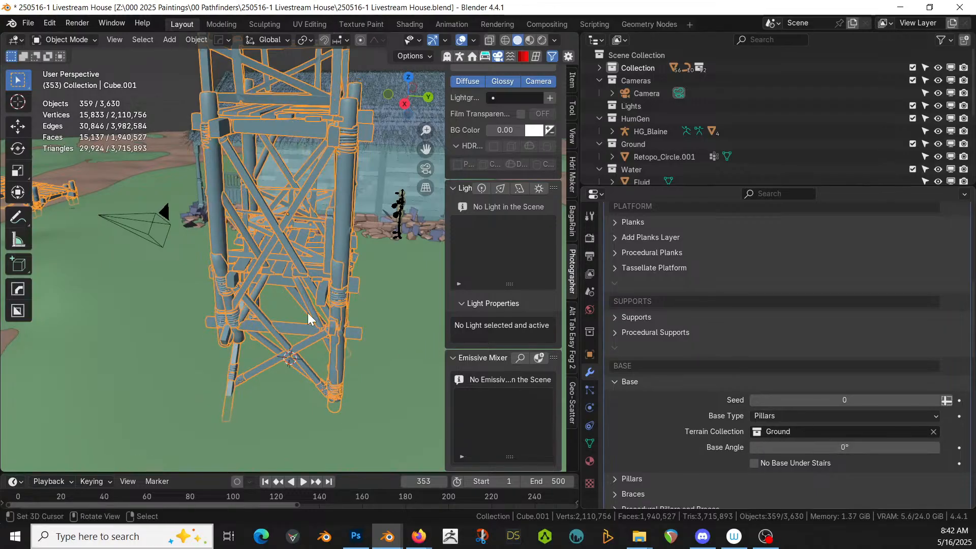
{"action": "middle_click_drag", "start_coordinate": [311, 320], "coordinate": [429, 269]}
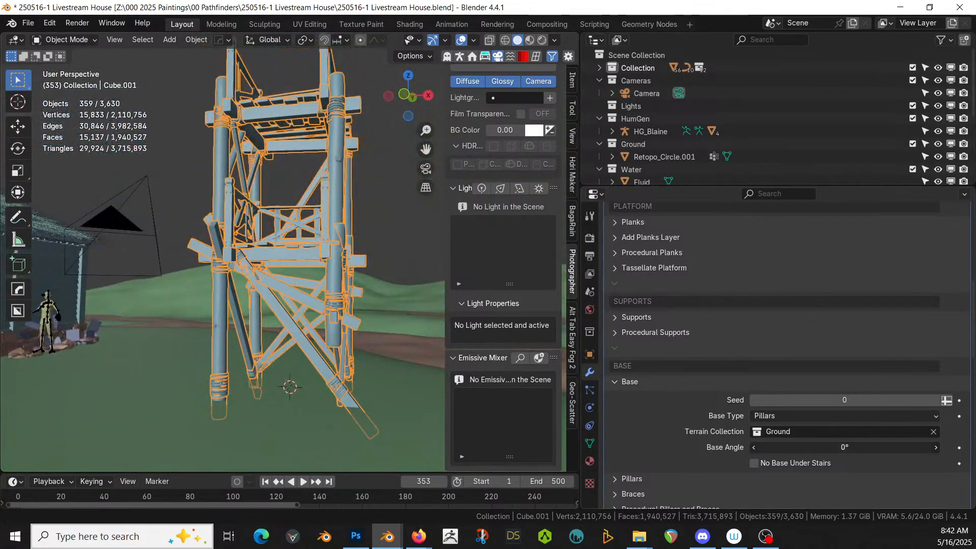
{"action": "left_click", "coordinate": [846, 446]}
{"action": "type", "text": "2"}
{"action": "key", "text": "Return"}
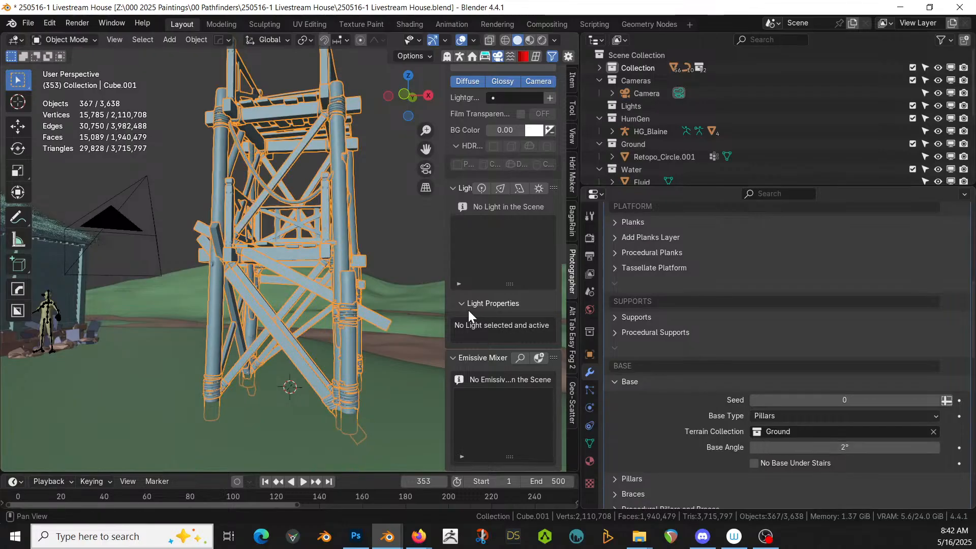
- Assign the Balcony material to the tower's lower floor face in Edit Mode, and check the tower in Object Mode
{"action": "middle_click_drag", "start_coordinate": [432, 325], "coordinate": [305, 185]}
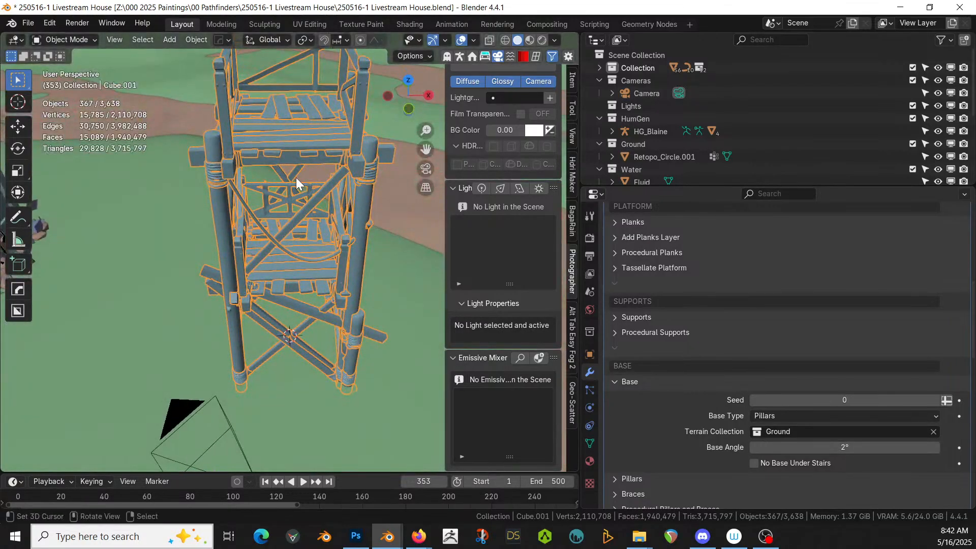
{"action": "key", "text": "Tab"}
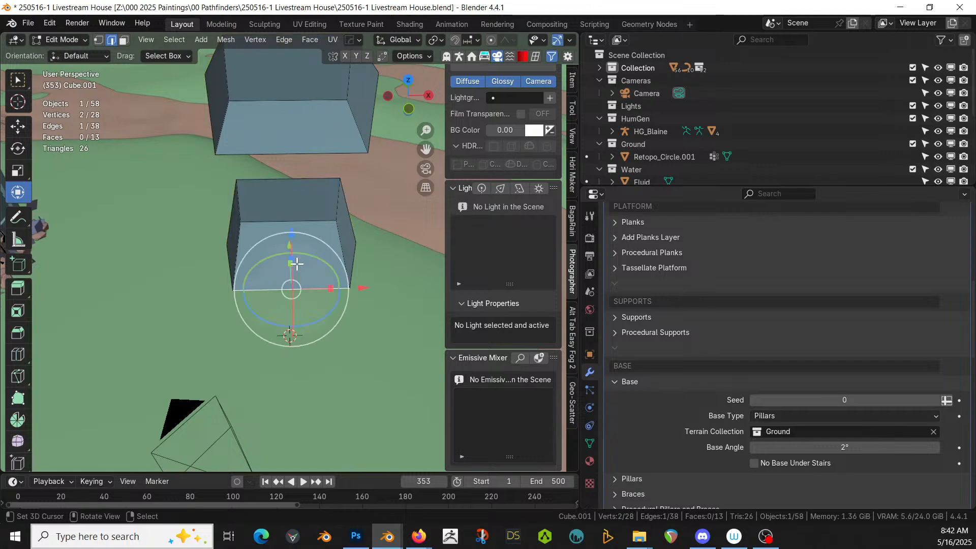
{"action": "key", "text": "3"}
{"action": "left_click", "coordinate": [297, 253]}
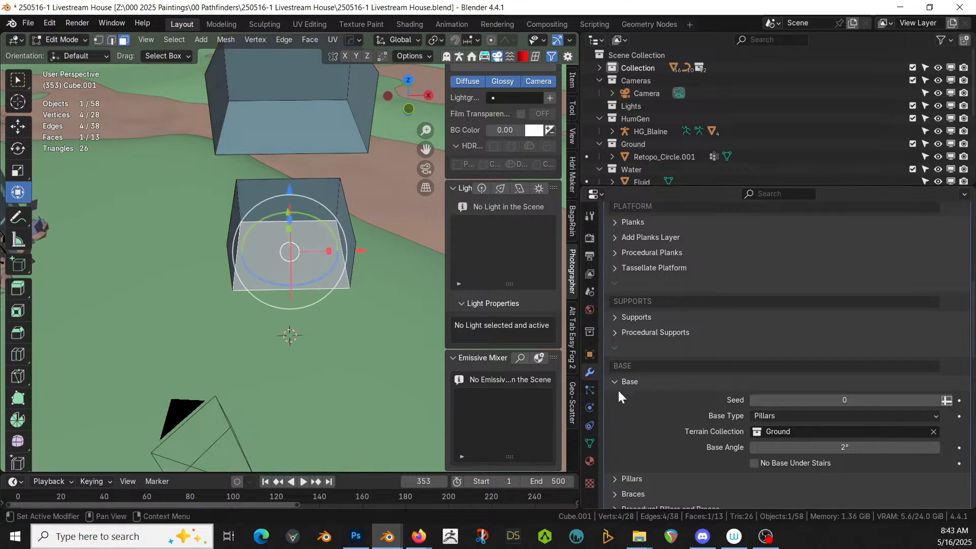
{"action": "left_click", "coordinate": [590, 461]}
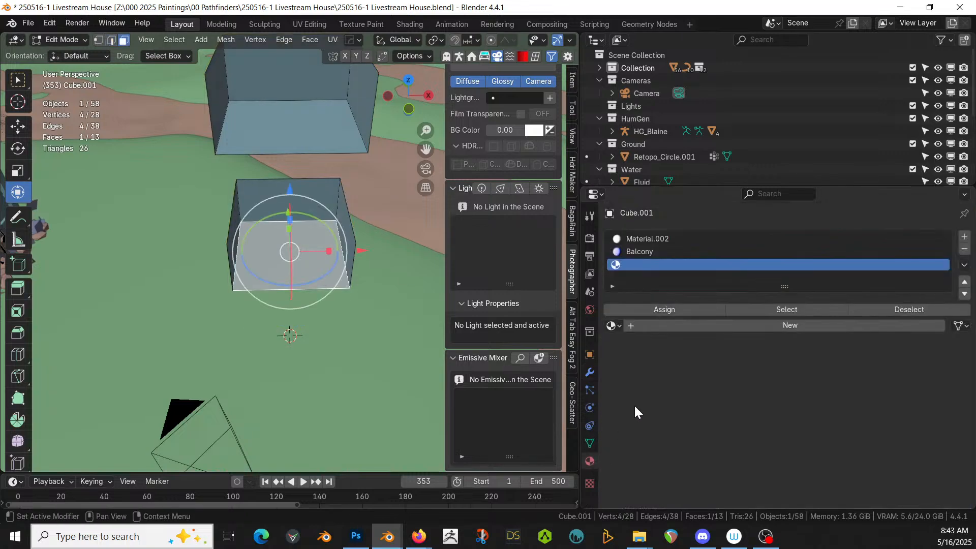
{"action": "left_click", "coordinate": [639, 251]}
{"action": "left_click", "coordinate": [650, 311]}
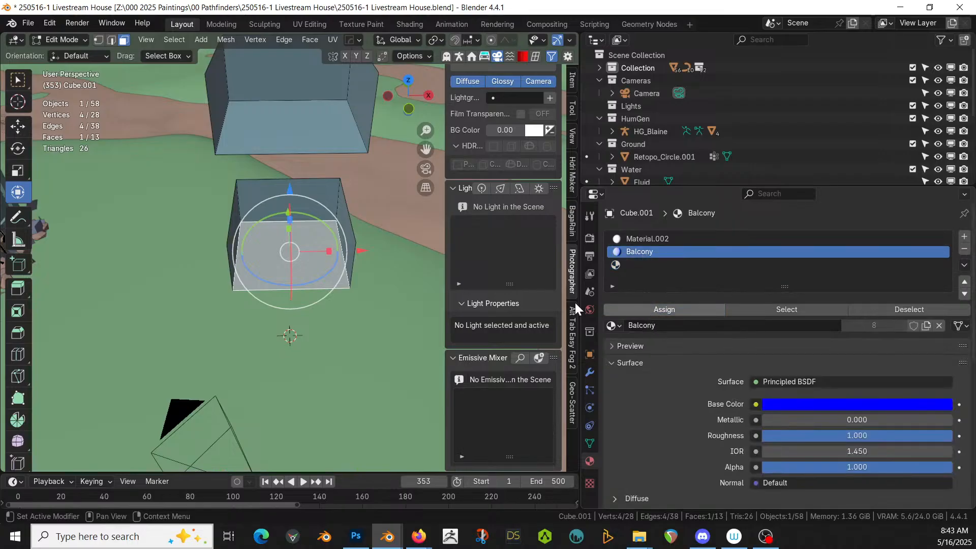
{"action": "key", "text": "Tab"}
{"action": "middle_click_drag", "start_coordinate": [230, 258], "coordinate": [316, 287]}
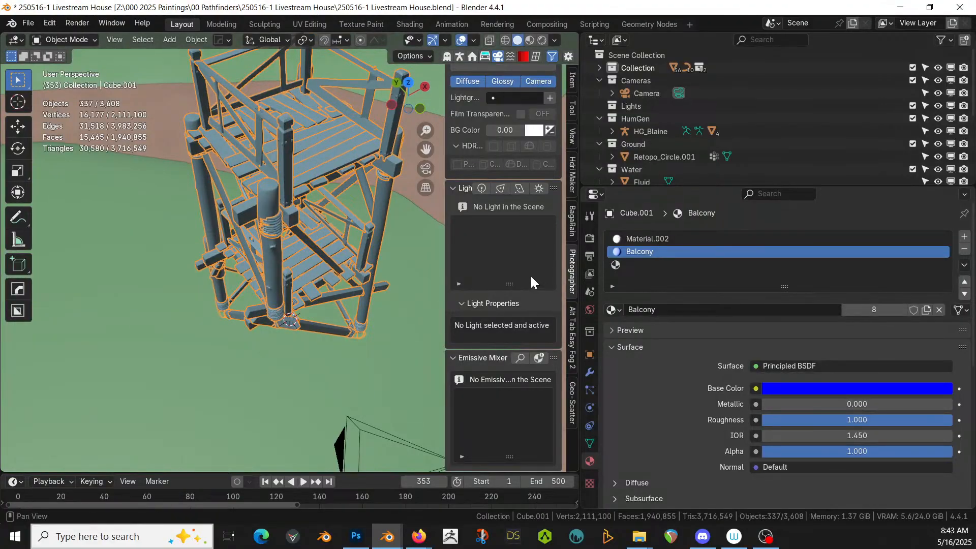
- Assign Material.002 back to the tower's lower floor face and return to Object Mode
{"action": "key", "text": "Tab"}
{"action": "key", "text": "KP_Decimal"}
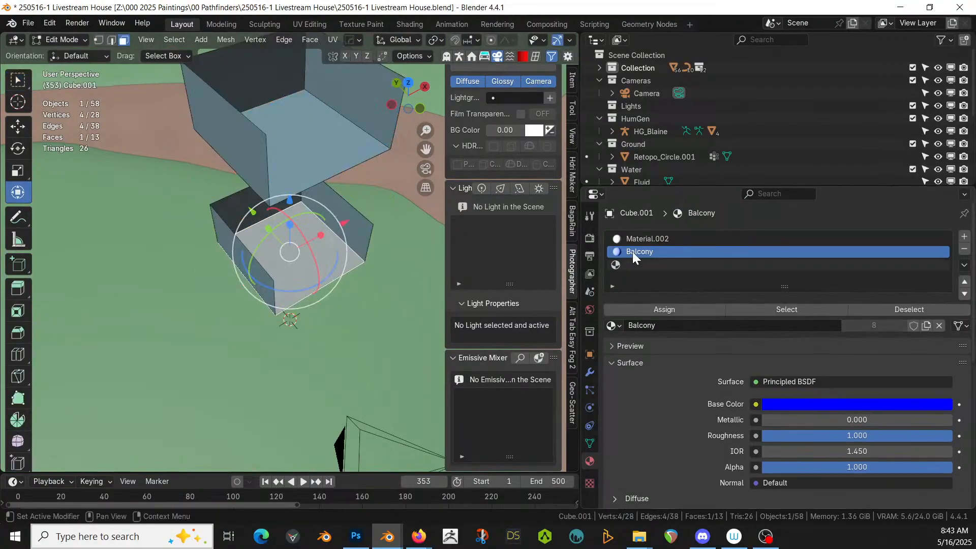
{"action": "left_click", "coordinate": [656, 238]}
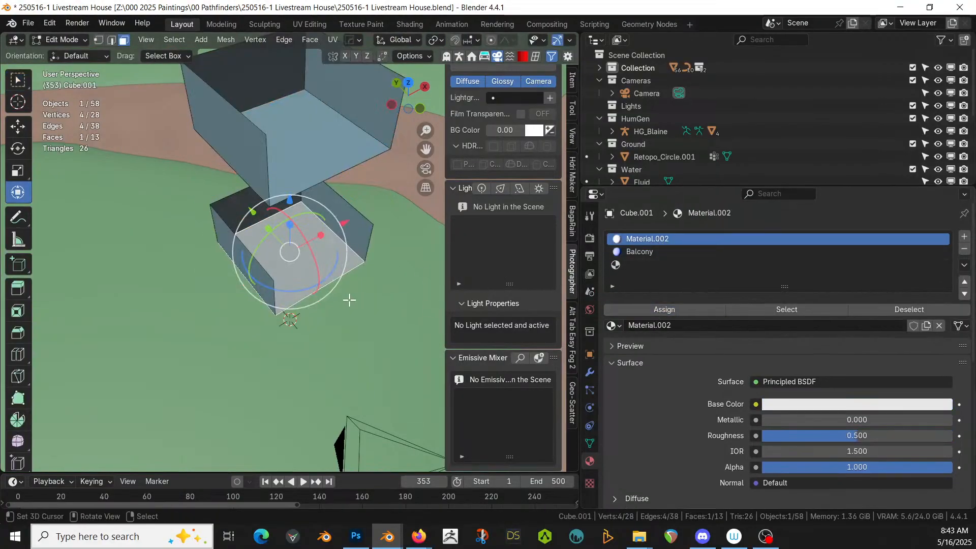
{"action": "key", "text": "Tab"}
{"action": "key", "text": "KP_Decimal"}
{"action": "middle_click_drag", "start_coordinate": [346, 301], "coordinate": [328, 274]}
{"action": "scroll", "coordinate": [203, 288], "scroll_direction": "down", "scroll_amount": 3}
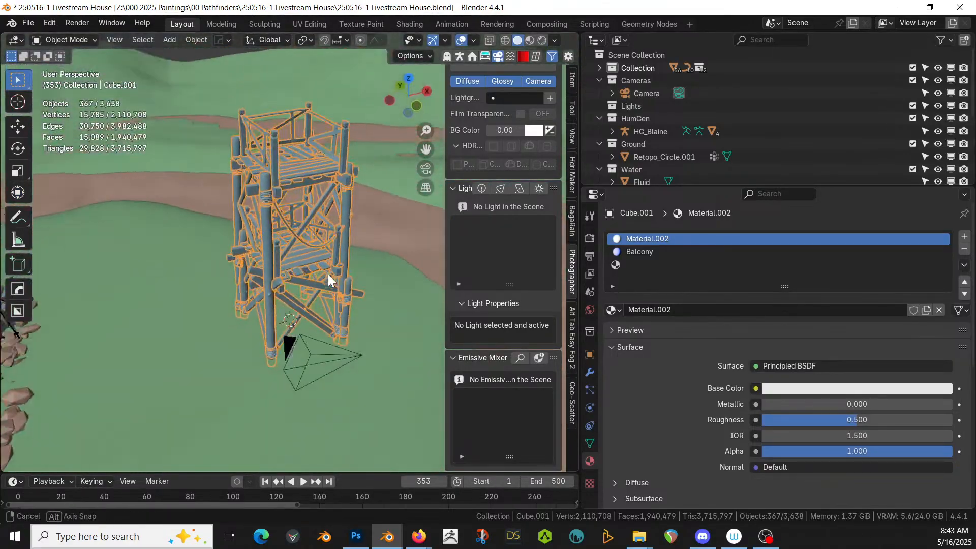
- In Edit Mode, extrude the open front edge of the upper floor about 5.07 m down along Z
{"action": "key", "text": "Tab"}
{"action": "key", "text": "KP_Decimal"}
{"action": "left_click", "coordinate": [313, 180]}
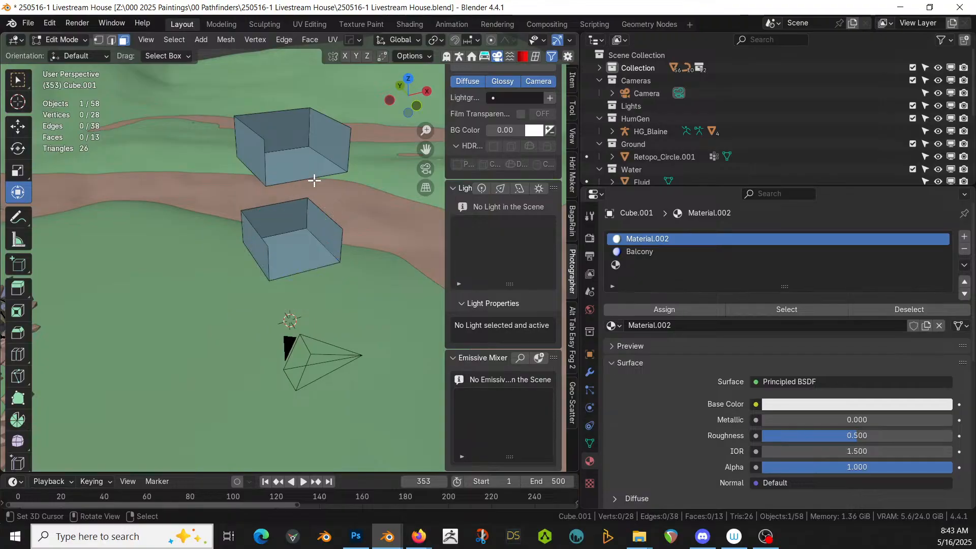
{"action": "key", "text": "2"}
{"action": "left_click", "coordinate": [309, 176]}
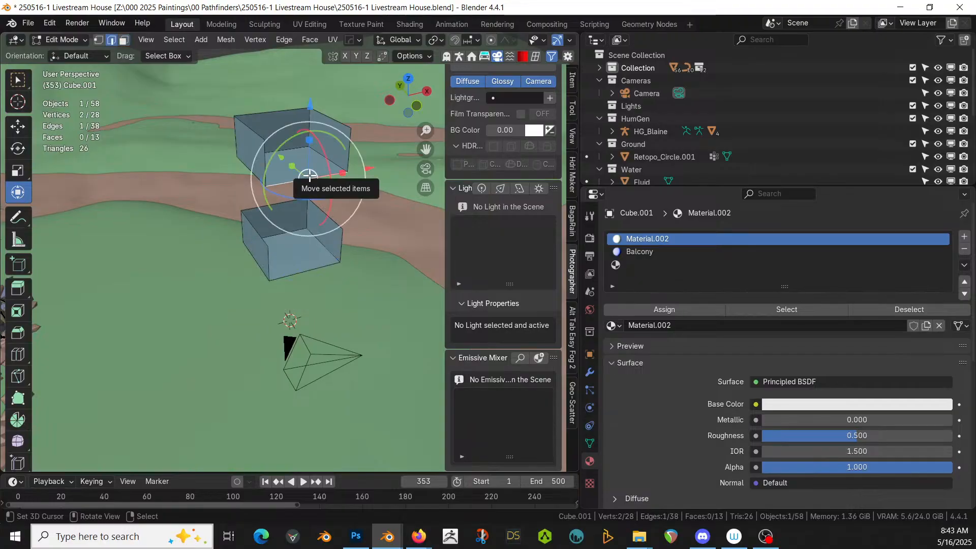
{"action": "key", "text": "e"}
{"action": "key", "text": "z"}
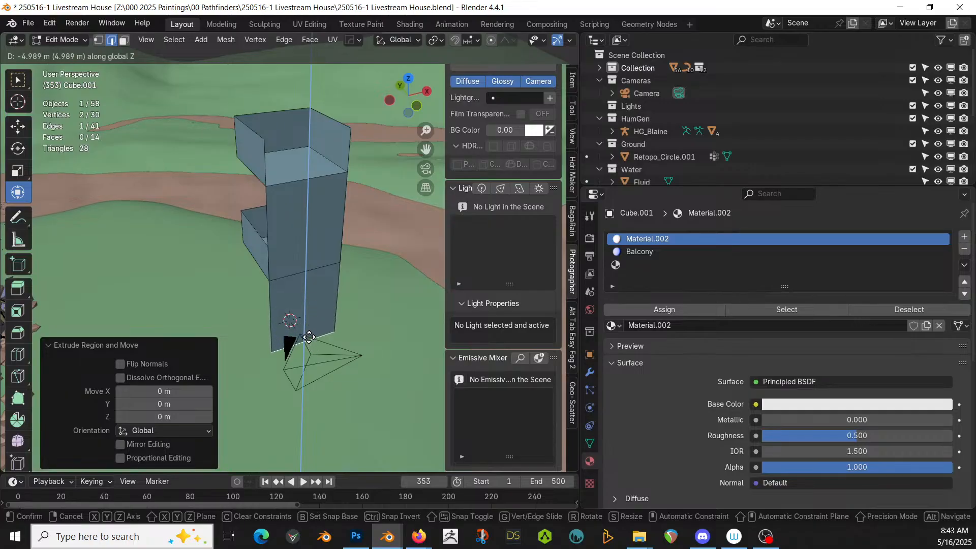
{"action": "left_click", "coordinate": [309, 341]}
{"action": "middle_click_drag", "start_coordinate": [307, 342], "coordinate": [344, 353]}
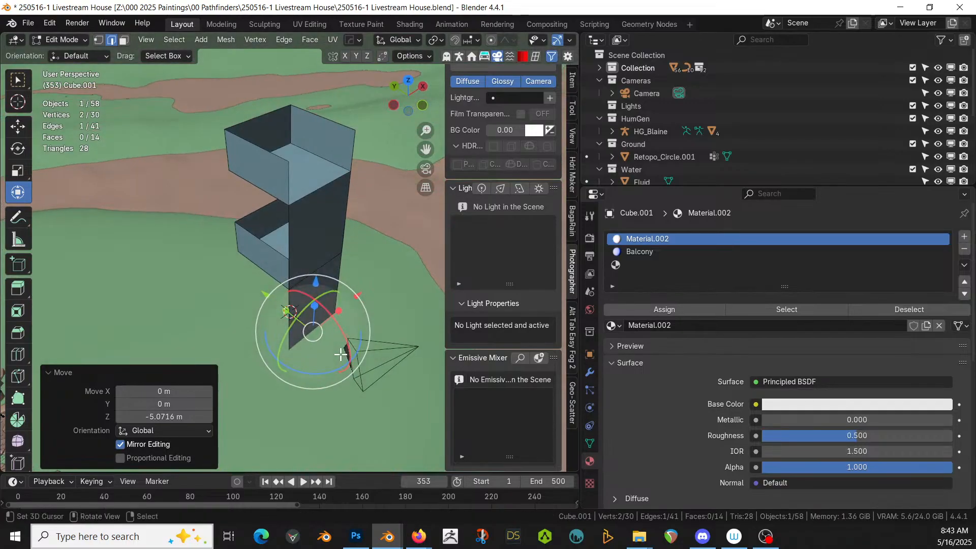
- Move the selected bottom edge of the tower mesh about -0.34 m along the Y axis
{"action": "key", "text": "g"}
{"action": "key", "text": "y"}
{"action": "left_click", "coordinate": [349, 361]}
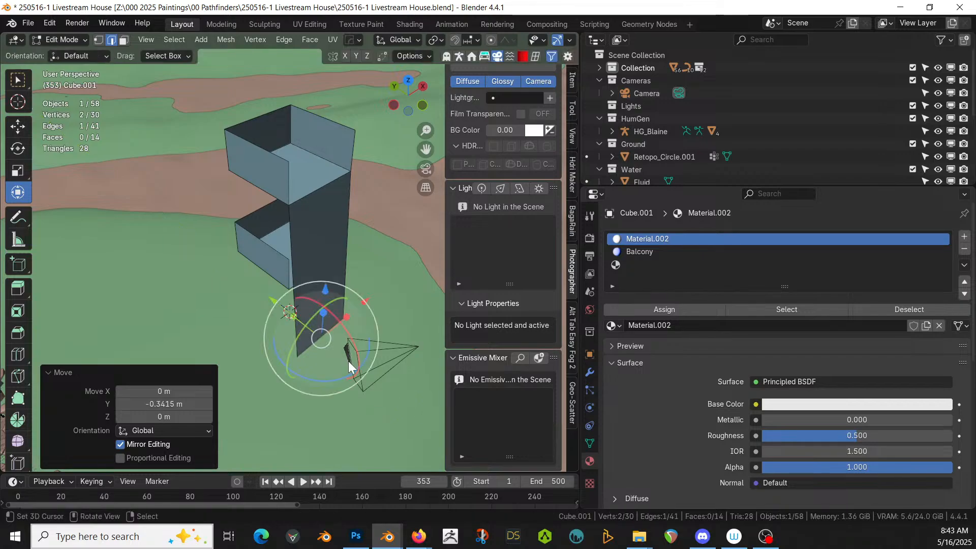
{"action": "key", "text": "Tab"}
{"action": "middle_click_drag", "start_coordinate": [349, 360], "coordinate": [201, 280]}
- Extrude the side face of the tower's upper box outward about 0.77 m and delete the extension's top face
{"action": "key", "text": "Tab"}
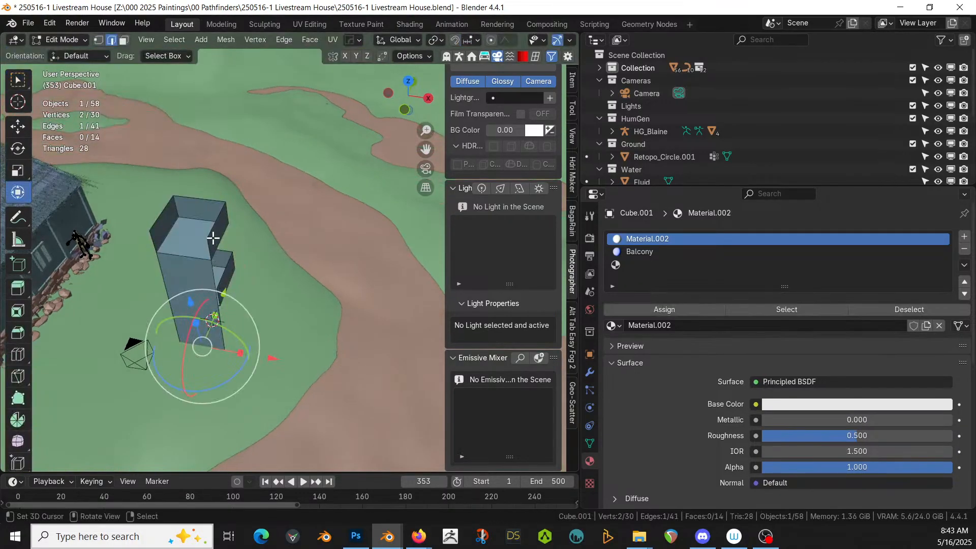
{"action": "key", "text": "3"}
{"action": "left_click", "coordinate": [220, 232]}
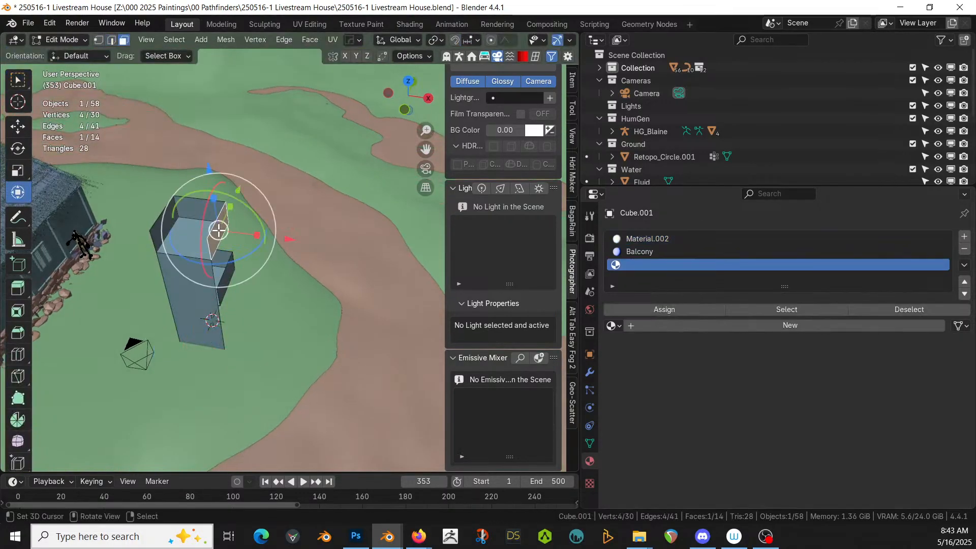
{"action": "key", "text": "e"}
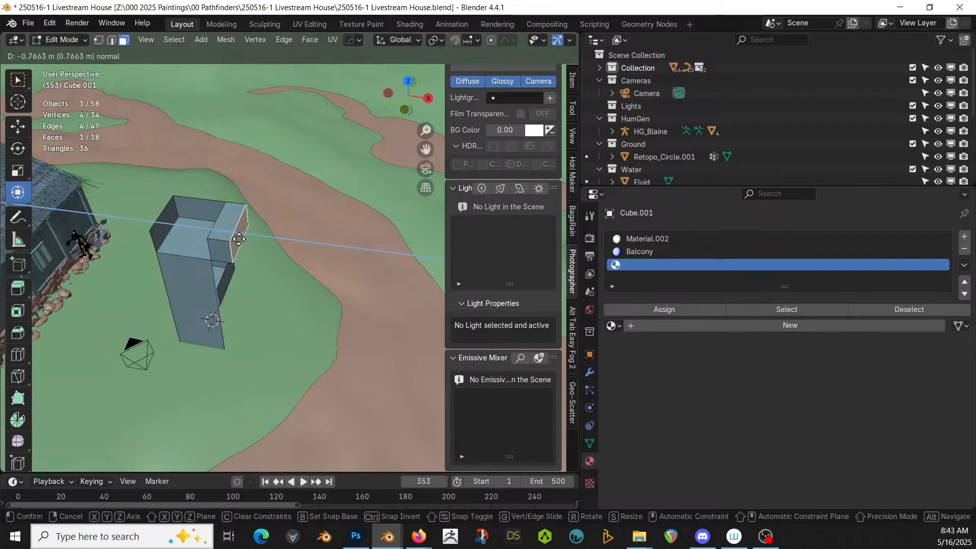
{"action": "left_click", "coordinate": [238, 239]}
{"action": "left_click", "coordinate": [226, 226]}
{"action": "key", "text": "x"}
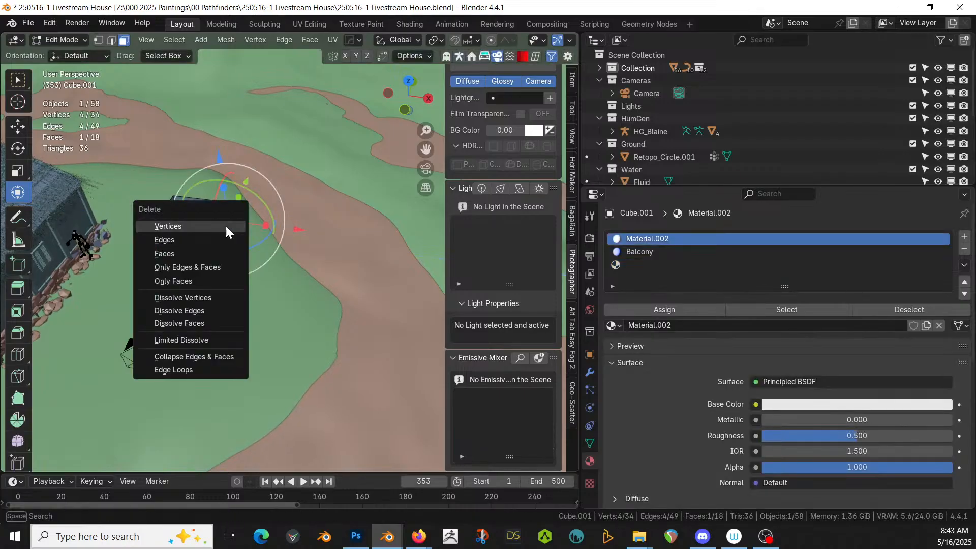
{"action": "left_click", "coordinate": [203, 253]}
- Assign the Balcony material to the floor face of the upper box's new extension
{"action": "middle_click_drag", "start_coordinate": [201, 247], "coordinate": [254, 275]}
{"action": "left_click", "coordinate": [254, 274]}
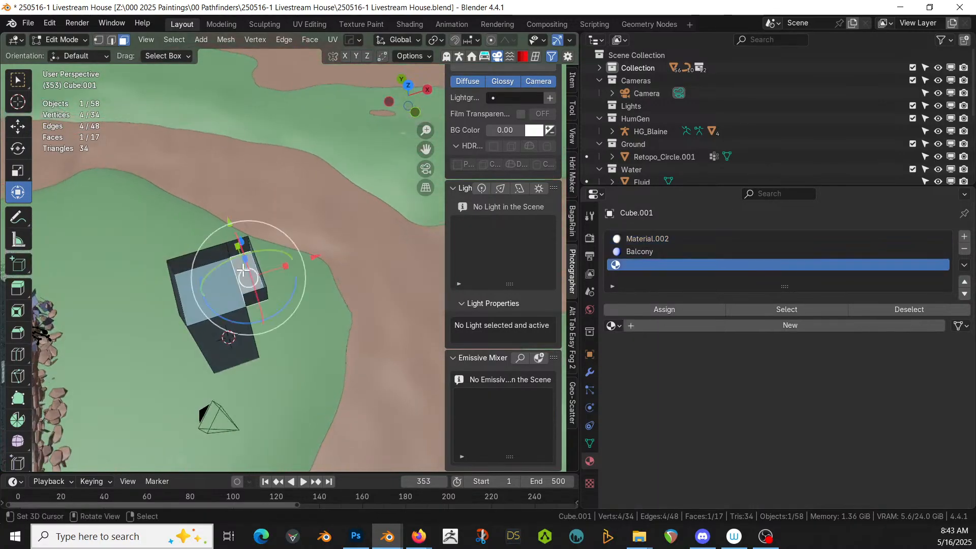
{"action": "left_click", "coordinate": [654, 251]}
{"action": "left_click", "coordinate": [650, 309]}
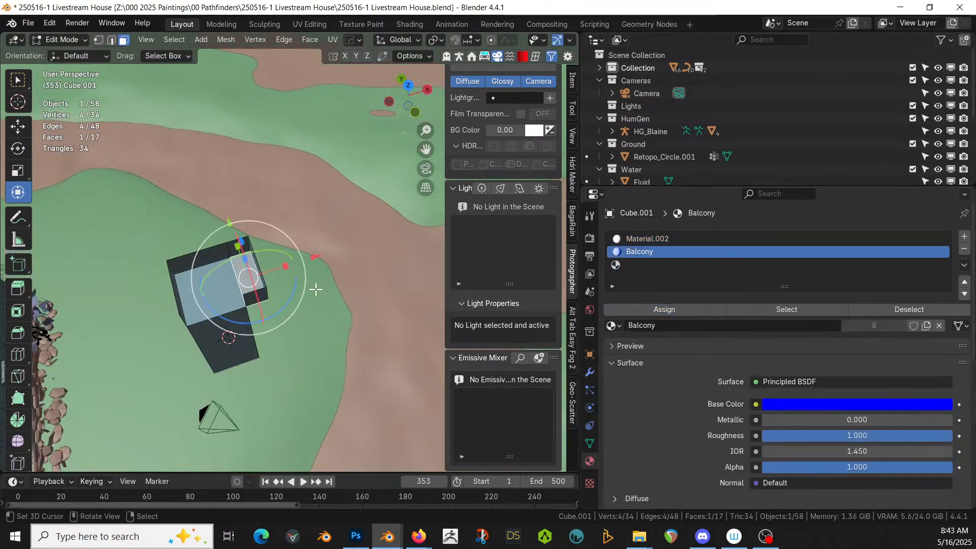
- Finish editing the tower mesh and save the Blender file
{"action": "key", "text": "Tab"}
{"action": "middle_click_drag", "start_coordinate": [304, 313], "coordinate": [311, 287]}
{"action": "scroll", "coordinate": [283, 224], "scroll_direction": "down", "scroll_amount": 4}
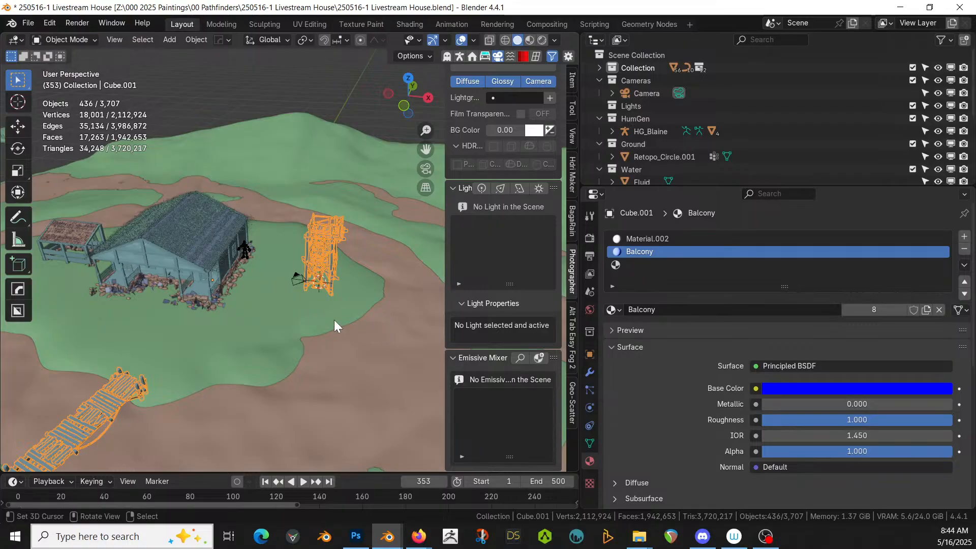
{"action": "middle_click_drag", "start_coordinate": [334, 319], "coordinate": [283, 365]}
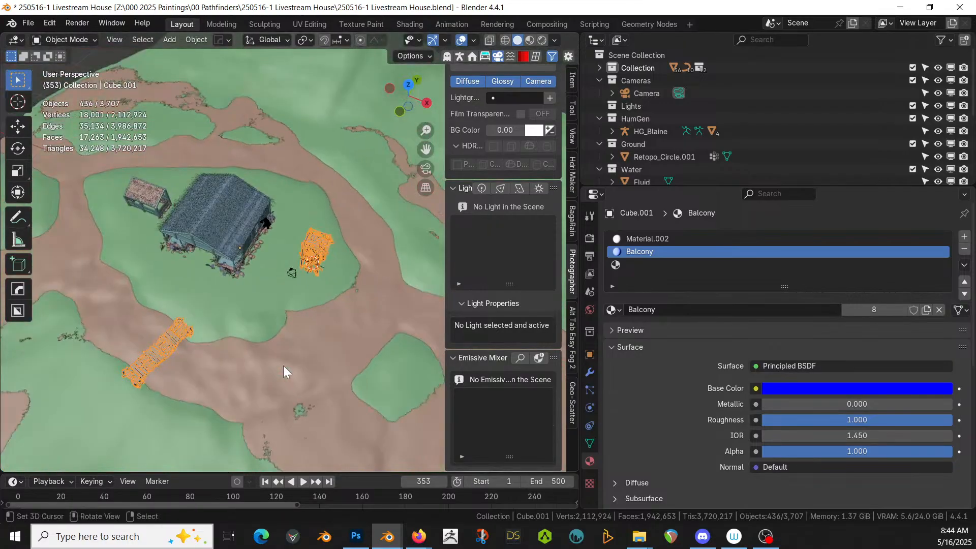
{"action": "key", "text": "ctrl+s"}
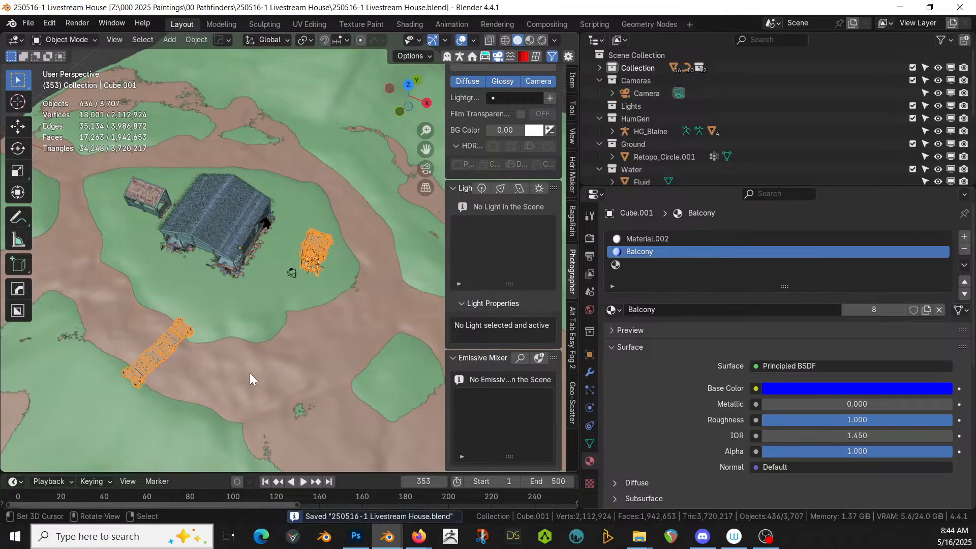
- Try adding the KB3D_FAV_WaterMill_A_Wall asset next to the house and clear its rotation
{"action": "middle_click_drag", "start_coordinate": [254, 355], "coordinate": [305, 285]}
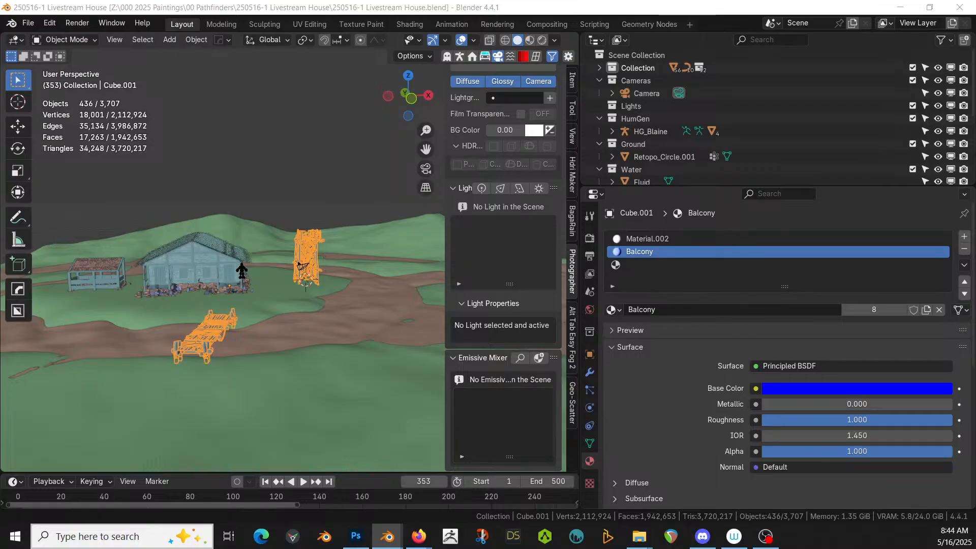
{"action": "left_click_drag", "start_coordinate": [501, 356], "coordinate": [136, 307]}
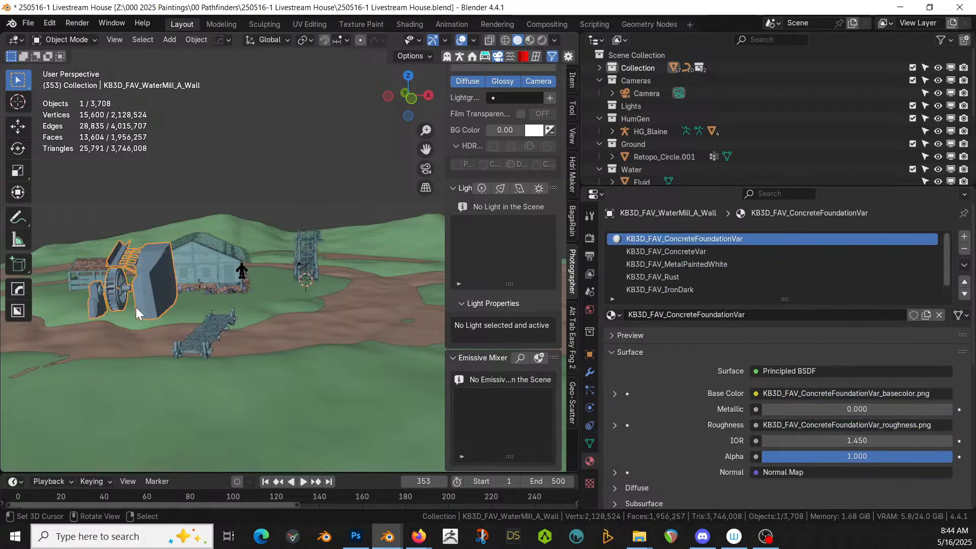
{"action": "key", "text": "alt+r"}
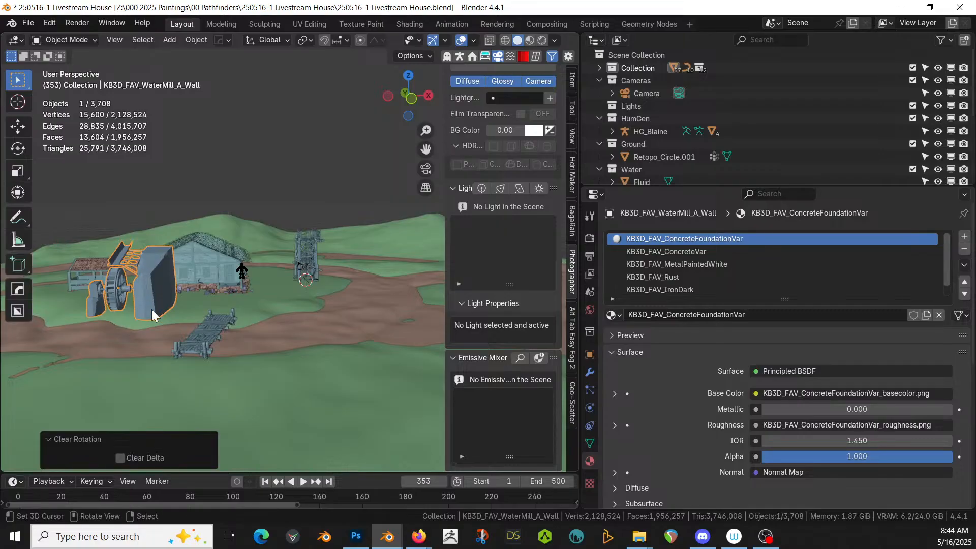
{"action": "right_click", "coordinate": [154, 285]}
{"action": "right_click", "coordinate": [151, 268]}
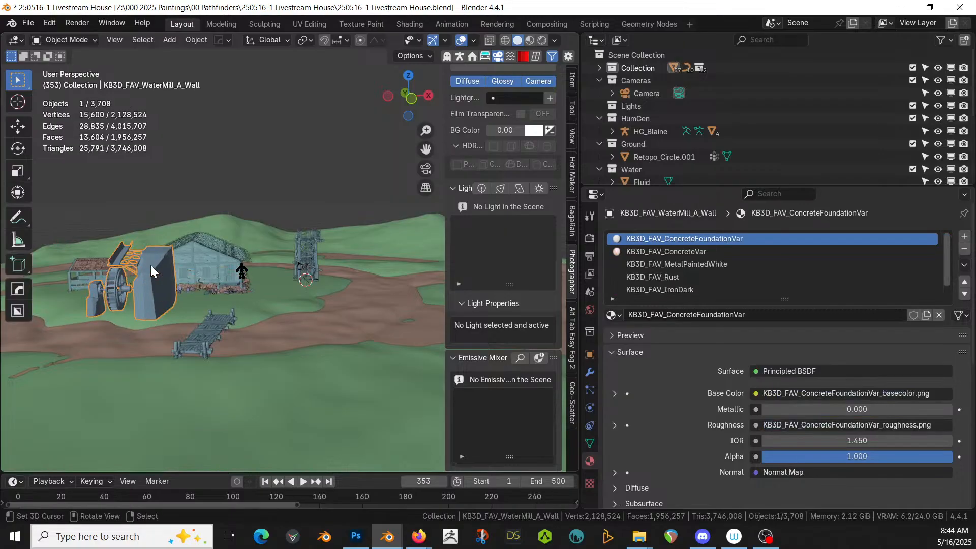
- Inspect the water mill wall beside the house and delete it from the scene
{"action": "key", "text": "KP_Decimal"}
{"action": "middle_click_drag", "start_coordinate": [150, 265], "coordinate": [145, 289]}
{"action": "scroll", "coordinate": [144, 288], "scroll_direction": "down", "scroll_amount": 4}
{"action": "middle_click_drag", "start_coordinate": [205, 292], "coordinate": [275, 306]}
{"action": "scroll", "coordinate": [273, 337], "scroll_direction": "down", "scroll_amount": 4}
{"action": "key", "text": "x"}
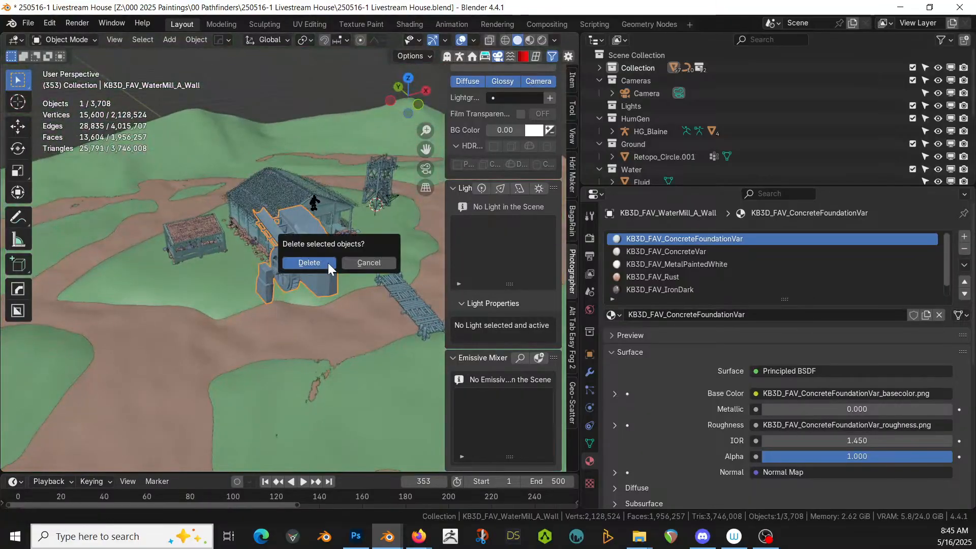
{"action": "left_click", "coordinate": [309, 263]}
{"action": "mouse_move", "coordinate": [328, 263]}
{"action": "middle_mouse_down"}
{"action": "mouse_move", "coordinate": [364, 278]}
{"action": "mouse_move", "coordinate": [335, 268]}
{"action": "middle_mouse_up"}
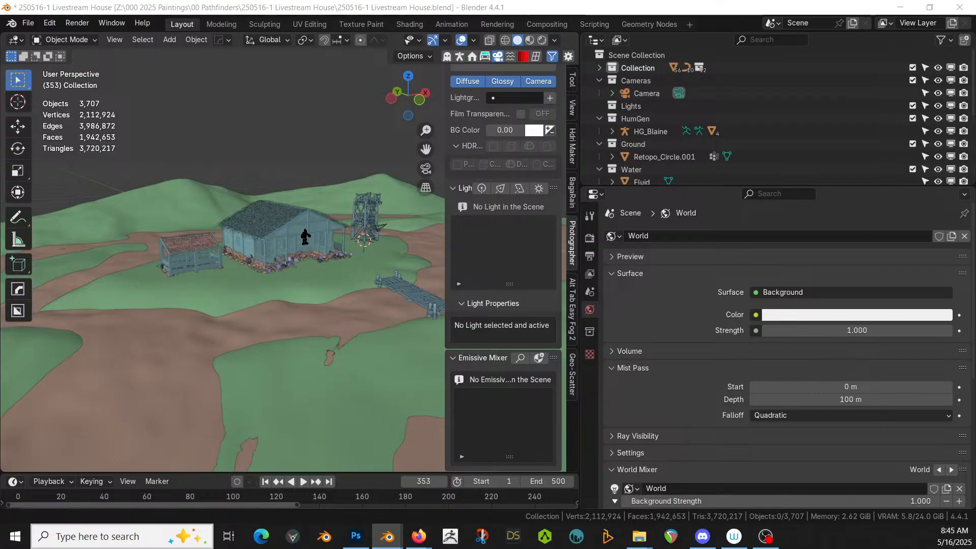
- Add the KB3D_FAV_Ladder_E_Main steps in front of the house's porch and lower them about 0.016 m
{"action": "left_click_drag", "start_coordinate": [0, 79], "coordinate": [279, 271]}
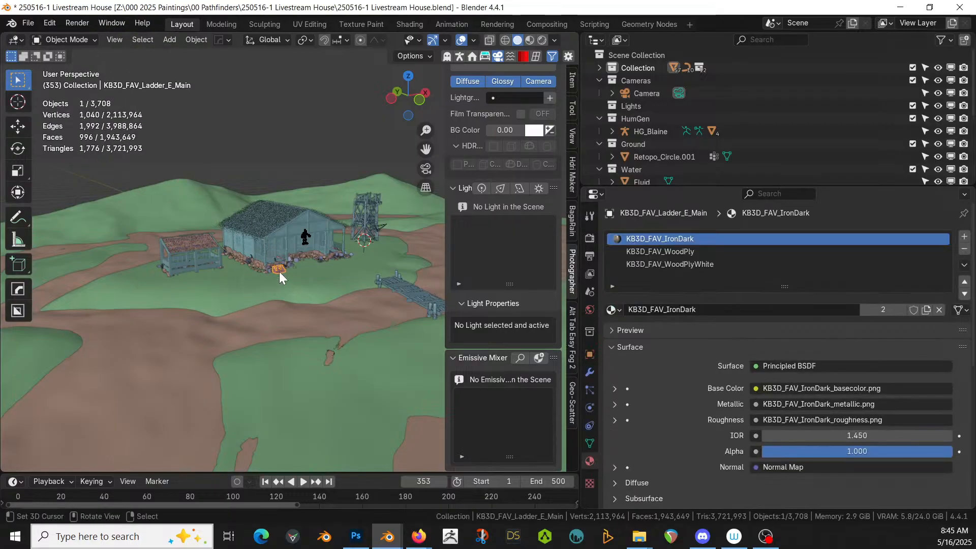
{"action": "key", "text": "KP_Decimal"}
{"action": "middle_click_drag", "start_coordinate": [279, 271], "coordinate": [293, 328]}
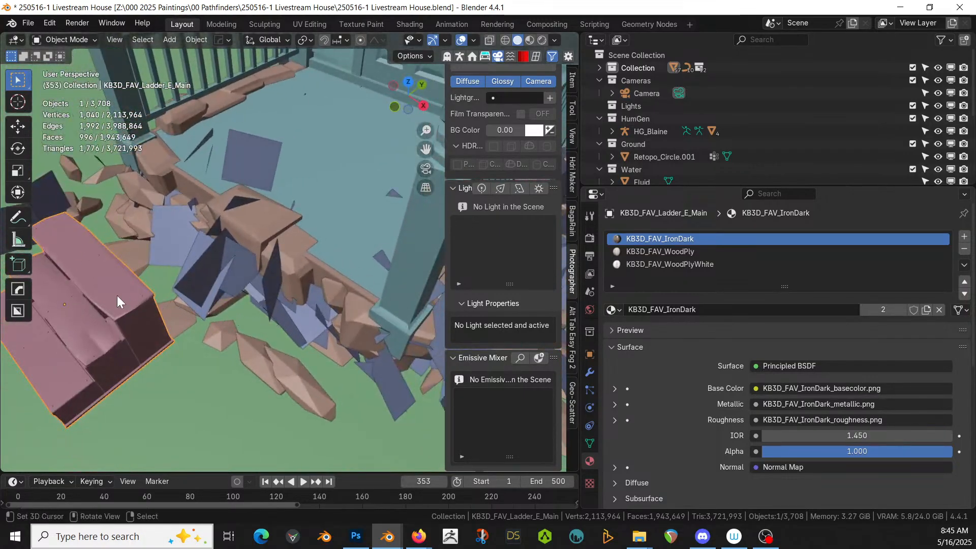
{"action": "middle_click_drag", "start_coordinate": [133, 308], "coordinate": [288, 331]}
{"action": "key", "text": "g"}
{"action": "key", "text": "z"}
{"action": "left_click", "coordinate": [125, 264]}
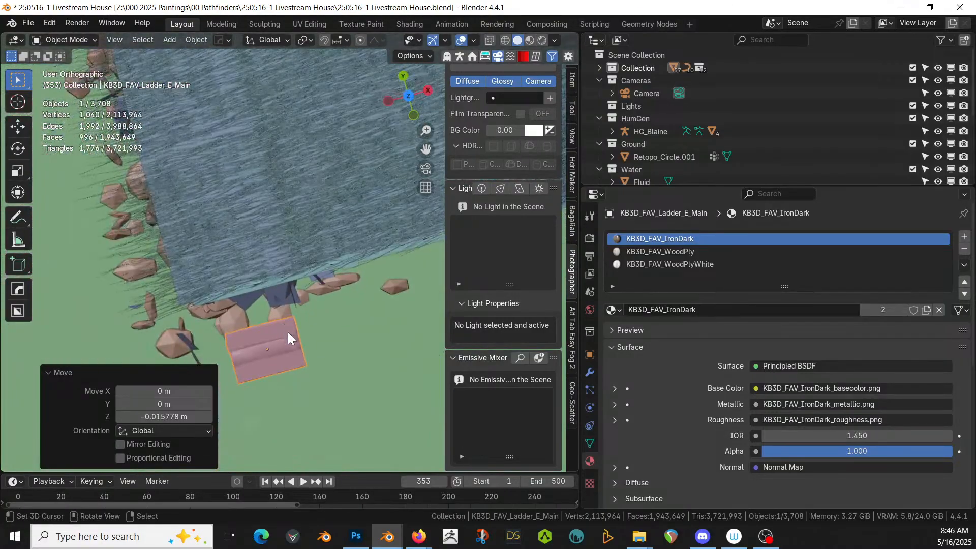
- Shift the steps along the house front by about 1.79 m in X and -0.05 m in Y
{"action": "scroll", "coordinate": [284, 351], "scroll_direction": "down", "scroll_amount": 2}
{"action": "key", "text": "g"}
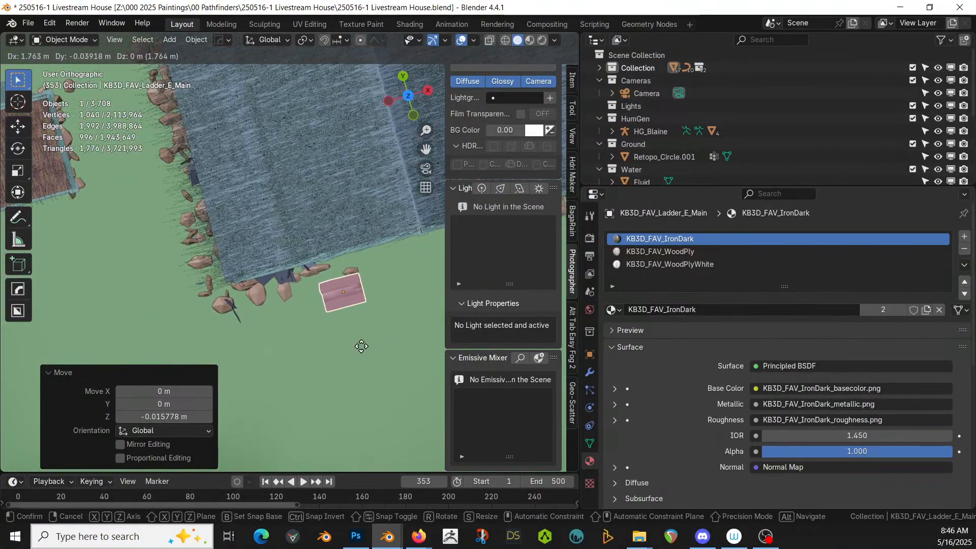
{"action": "left_click", "coordinate": [362, 346]}
{"action": "middle_click_drag", "start_coordinate": [362, 346], "coordinate": [331, 331]}
{"action": "scroll", "coordinate": [413, 263], "scroll_direction": "up", "scroll_amount": 3}
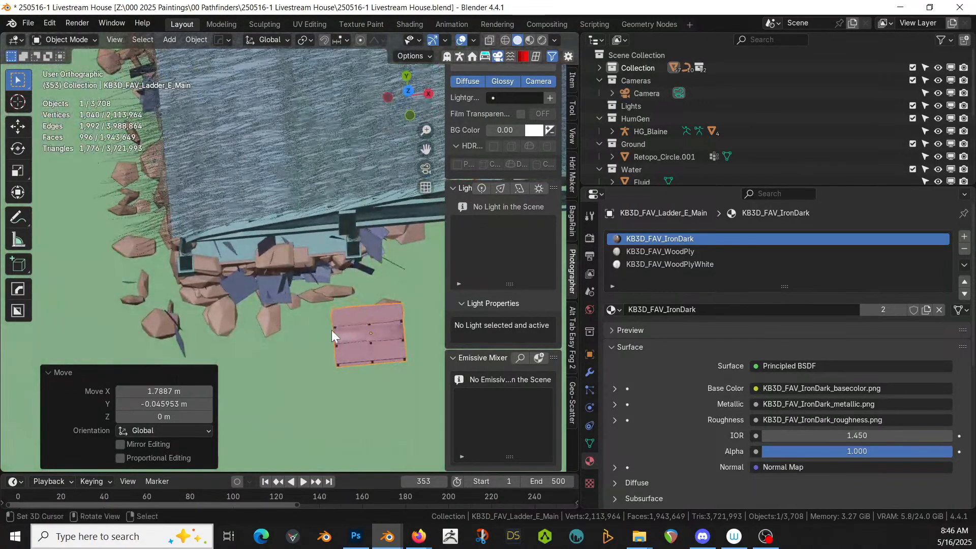
- Move the steps back about 1.17 m in the negative X direction to line up with the porch
{"action": "key", "text": "g"}
{"action": "key", "text": "x"}
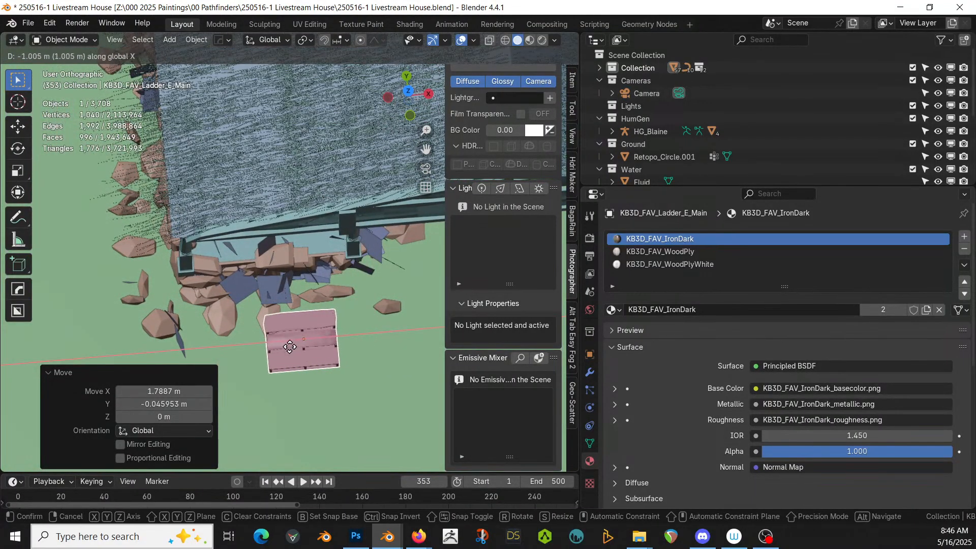
{"action": "left_click", "coordinate": [300, 334]}
{"action": "middle_click_drag", "start_coordinate": [300, 334], "coordinate": [325, 279]}
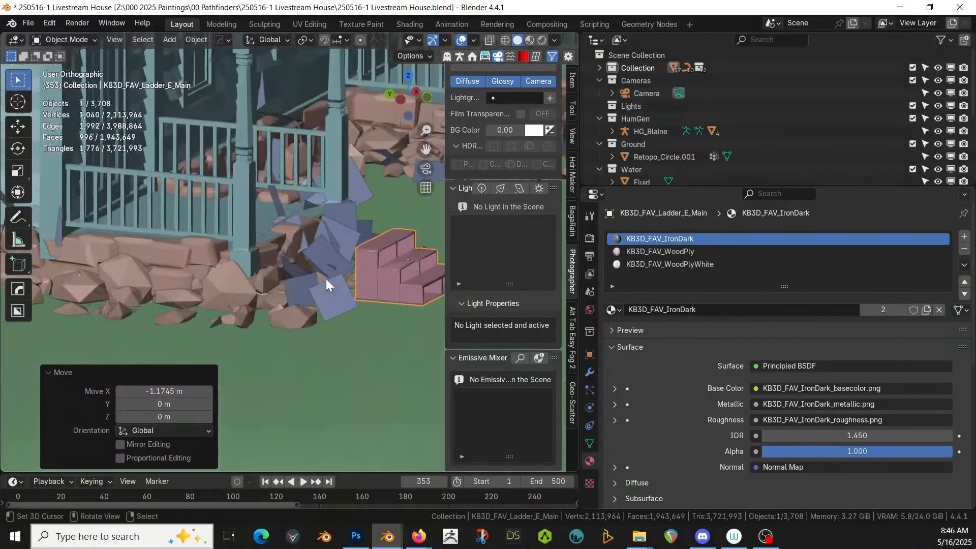
- Turn off the Ruin Gen modifier's edit-mode display on the stone foundation and start editing its mesh
{"action": "right_click", "coordinate": [170, 278]}
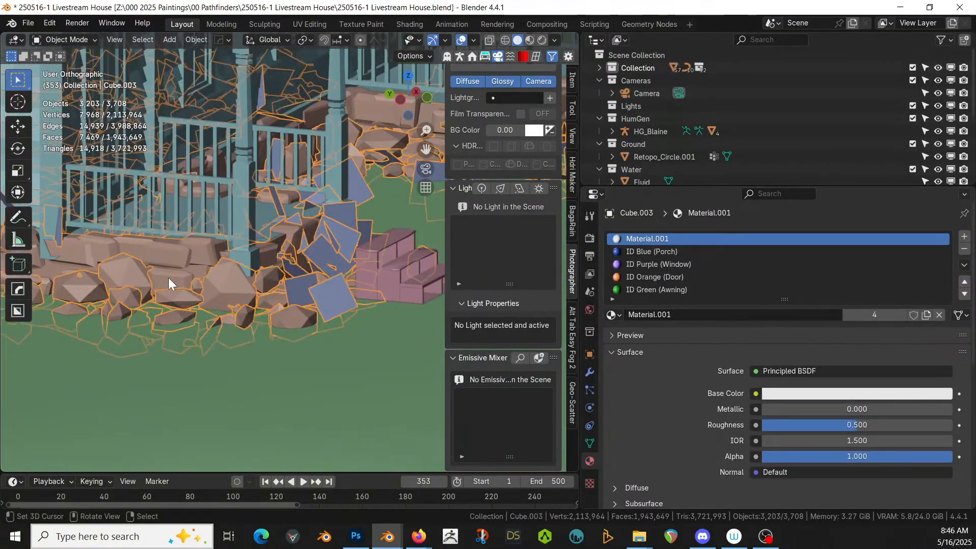
{"action": "left_click", "coordinate": [591, 371]}
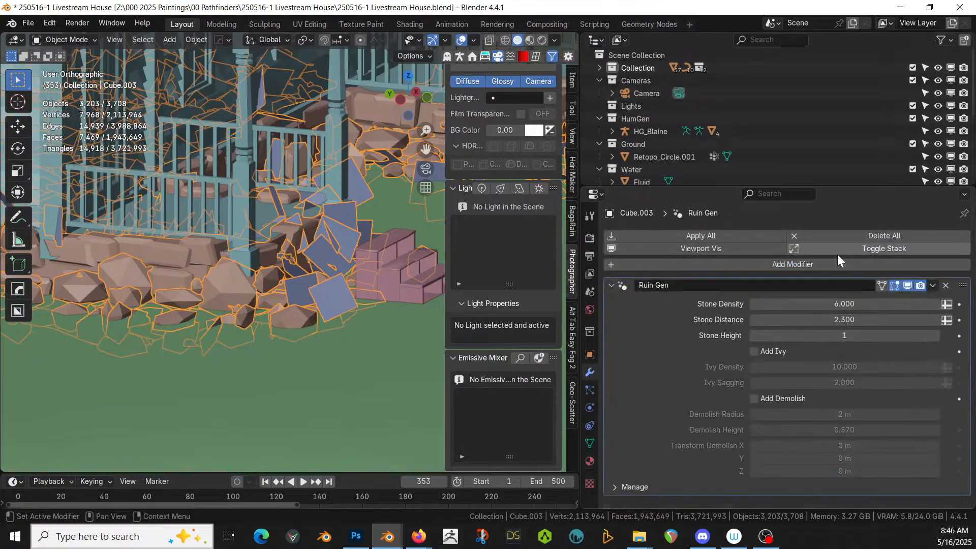
{"action": "left_click", "coordinate": [894, 286]}
{"action": "key", "text": "Tab"}
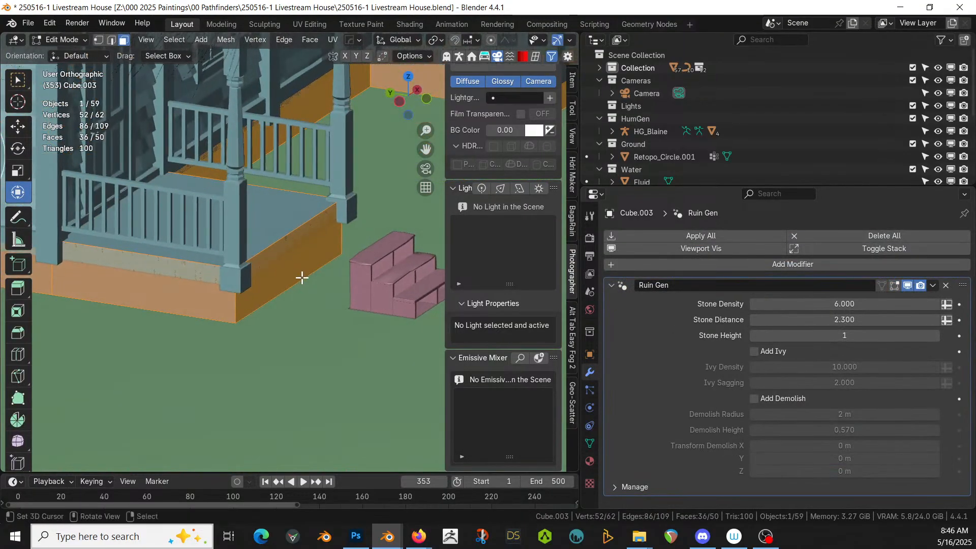
- Isolate the foundation and delete the end face of its front projecting section
{"action": "key", "text": "KP_Divide"}
{"action": "middle_click_drag", "start_coordinate": [302, 277], "coordinate": [145, 315]}
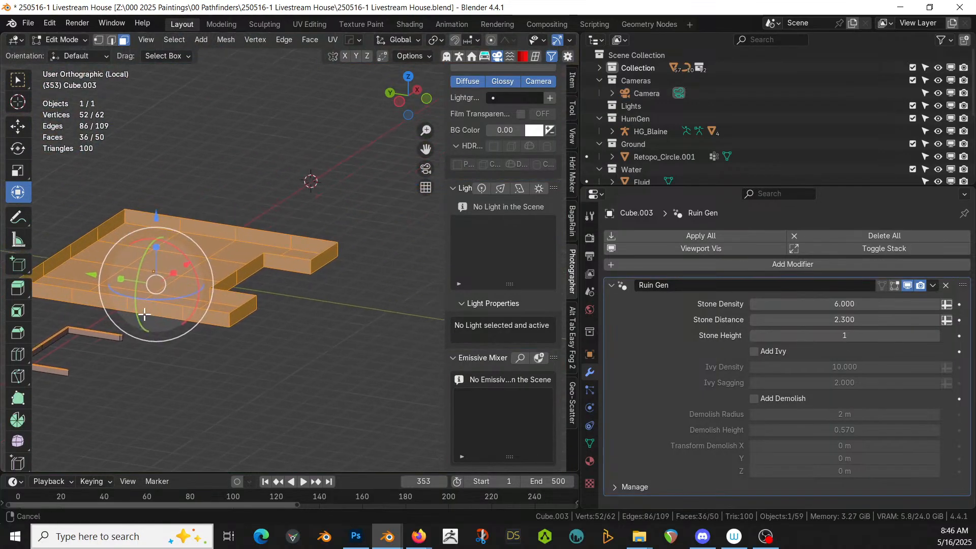
{"action": "scroll", "coordinate": [194, 303], "scroll_direction": "up", "scroll_amount": 2}
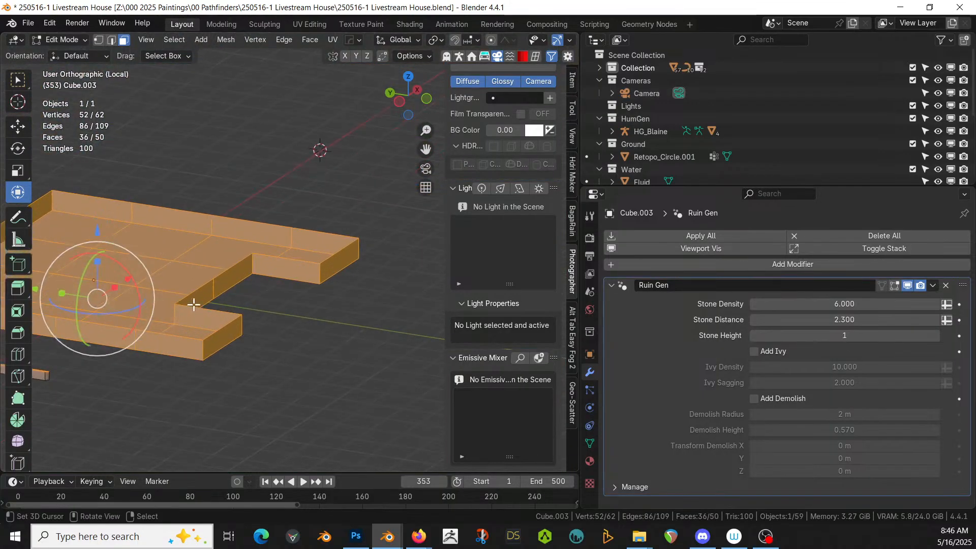
{"action": "left_click", "coordinate": [218, 334]}
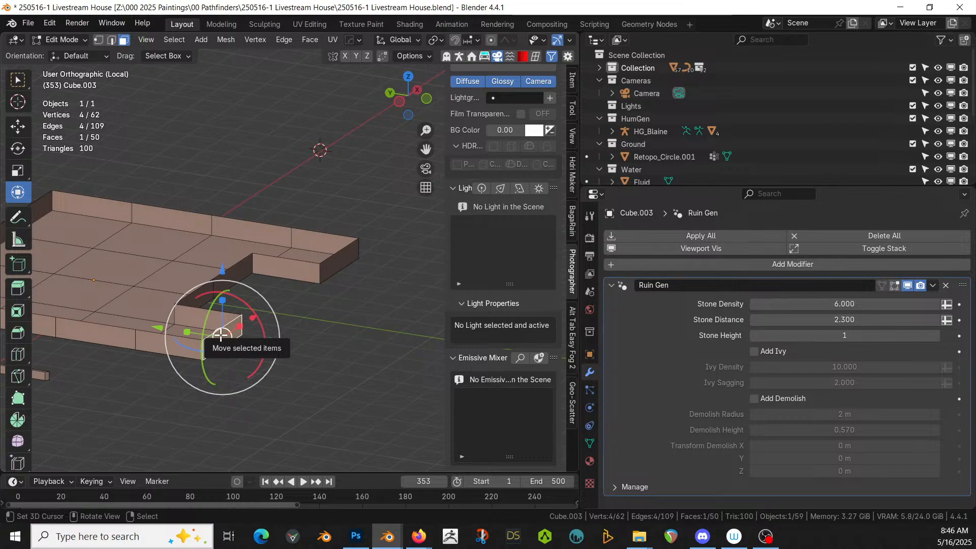
{"action": "key", "text": "x"}
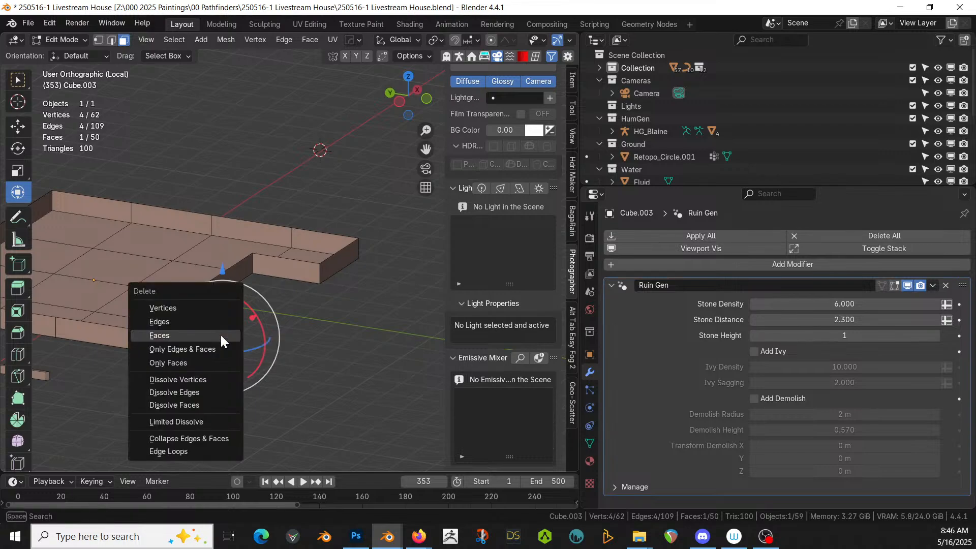
{"action": "left_click", "coordinate": [221, 334]}
{"action": "key", "text": "Tab"}
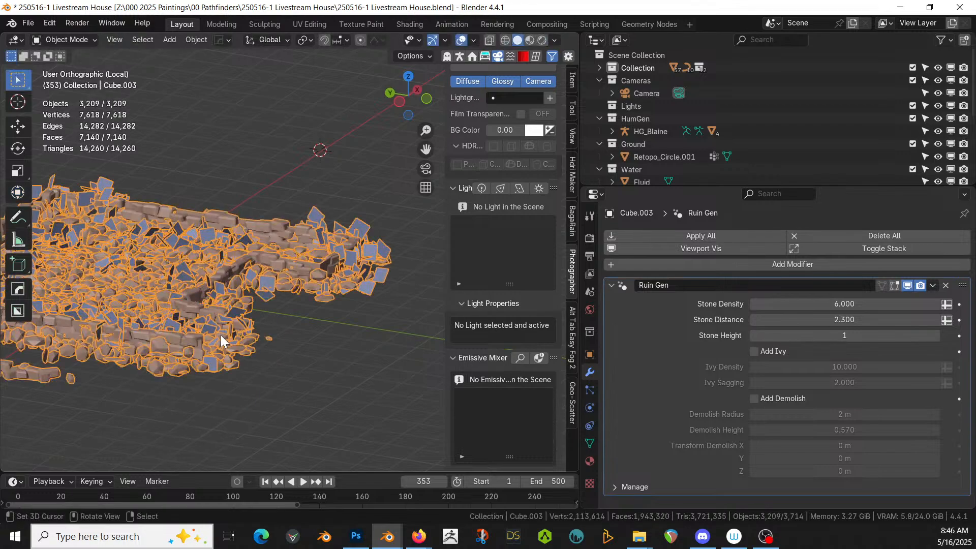
- Show the full scene again and delete the foundation face remaining under the porch opening
{"action": "key", "text": "KP_Divide"}
{"action": "middle_click_drag", "start_coordinate": [221, 334], "coordinate": [445, 97]}
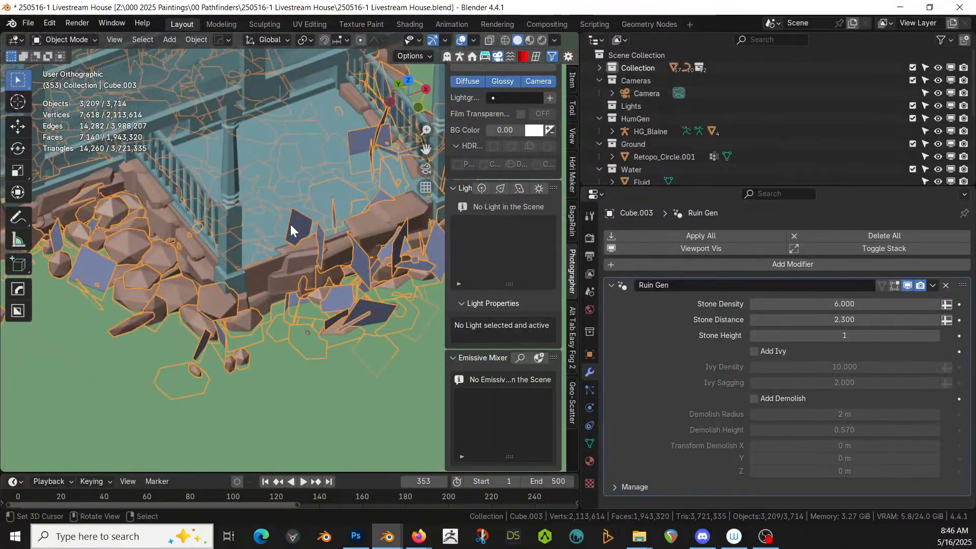
{"action": "left_click", "coordinate": [268, 273]}
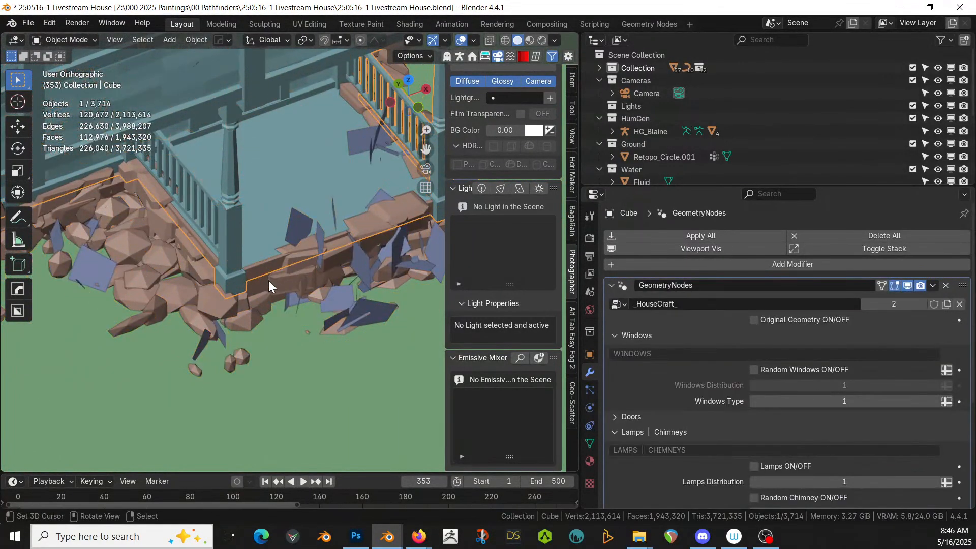
{"action": "left_click", "coordinate": [269, 279]}
{"action": "key", "text": "Tab"}
{"action": "left_click", "coordinate": [319, 272]}
{"action": "key", "text": "x"}
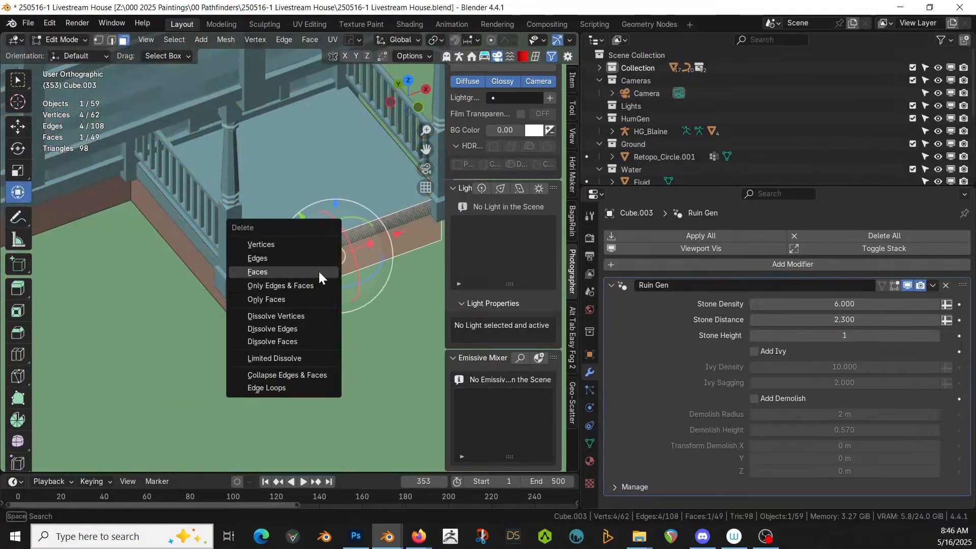
{"action": "left_click", "coordinate": [319, 271]}
{"action": "key", "text": "Tab"}
{"action": "middle_click_drag", "start_coordinate": [318, 271], "coordinate": [337, 326]}
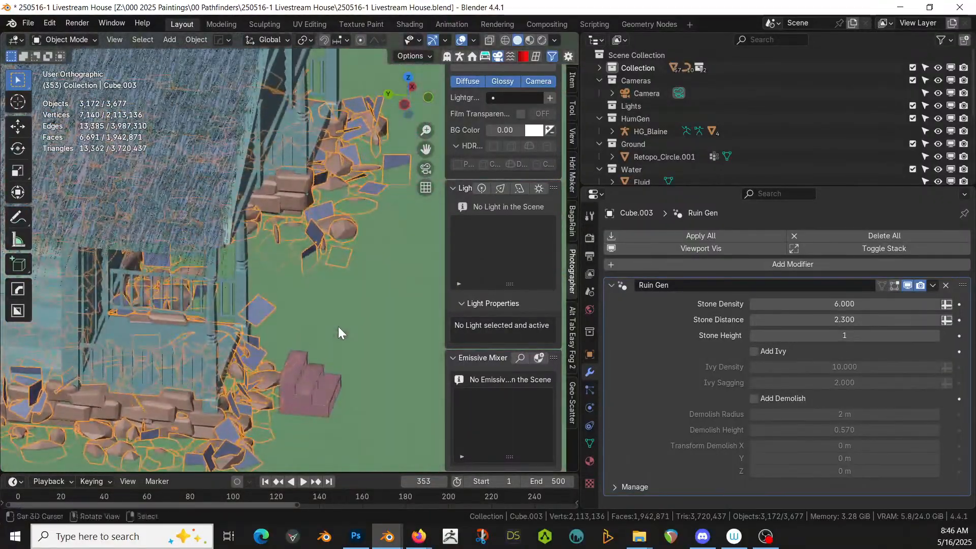
- Move the entrance steps about 0.86 m along global Y up against the porch
{"action": "left_click", "coordinate": [294, 371]}
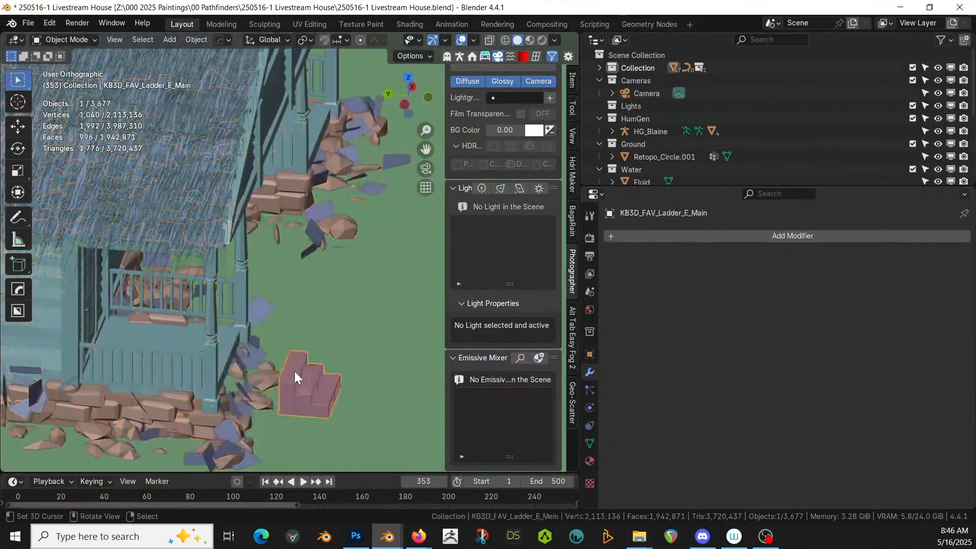
{"action": "left_click", "coordinate": [13, 197]}
{"action": "key", "text": "g"}
{"action": "key", "text": "y"}
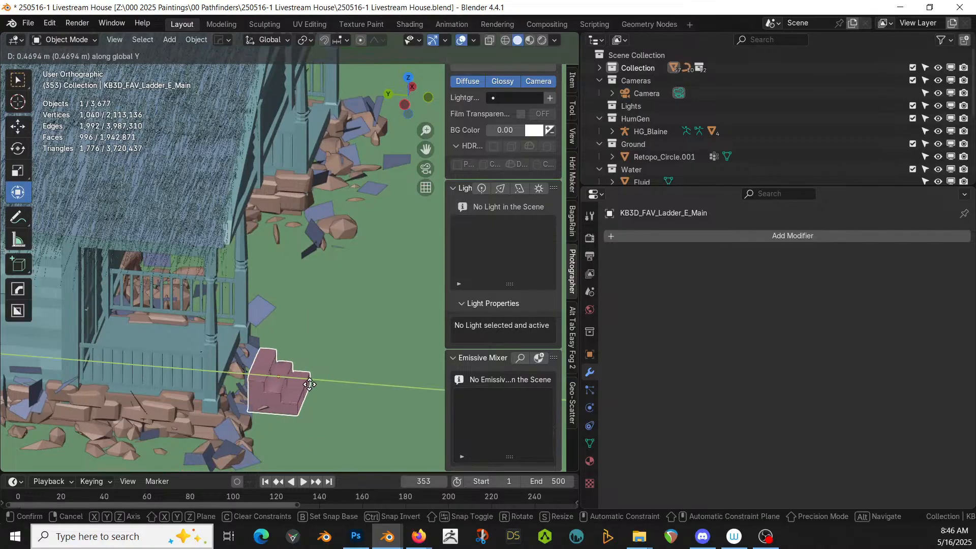
{"action": "left_click", "coordinate": [289, 383]}
- Make a linked duplicate of the entrance steps and place it about 7.46 m along global X at the second porch
{"action": "middle_click_drag", "start_coordinate": [300, 382], "coordinate": [158, 340]}
{"action": "scroll", "coordinate": [141, 345], "scroll_direction": "down", "scroll_amount": 2}
{"action": "mouse_move", "coordinate": [238, 309]}
{"action": "middle_mouse_down"}
{"action": "mouse_move", "coordinate": [262, 304]}
{"action": "mouse_move", "coordinate": [224, 300]}
{"action": "middle_mouse_up"}
{"action": "key", "text": "alt+d"}
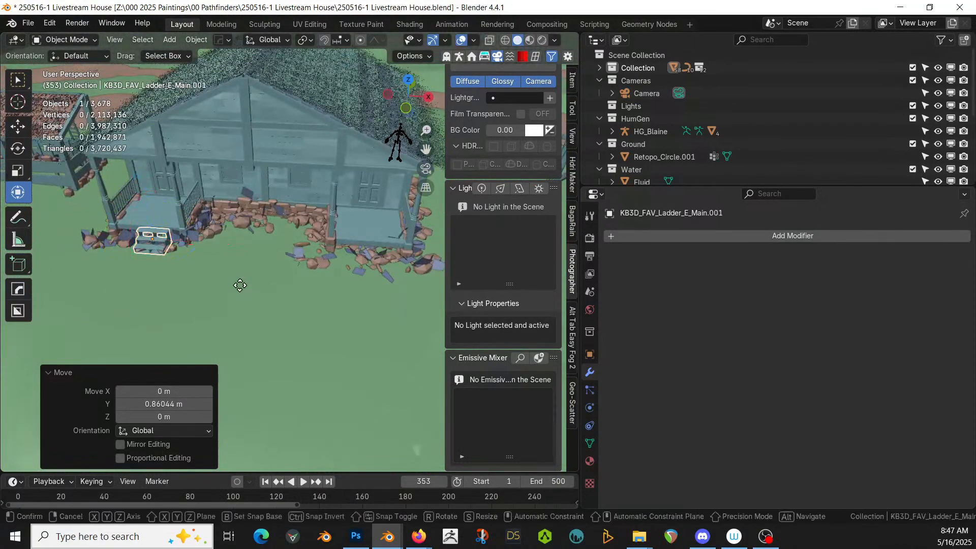
{"action": "key", "text": "x"}
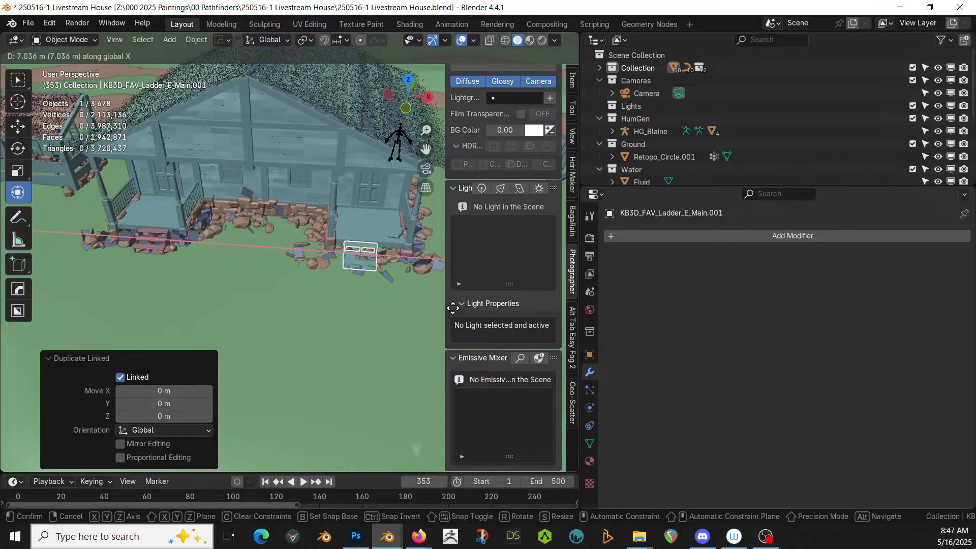
{"action": "left_click", "coordinate": [461, 309]}
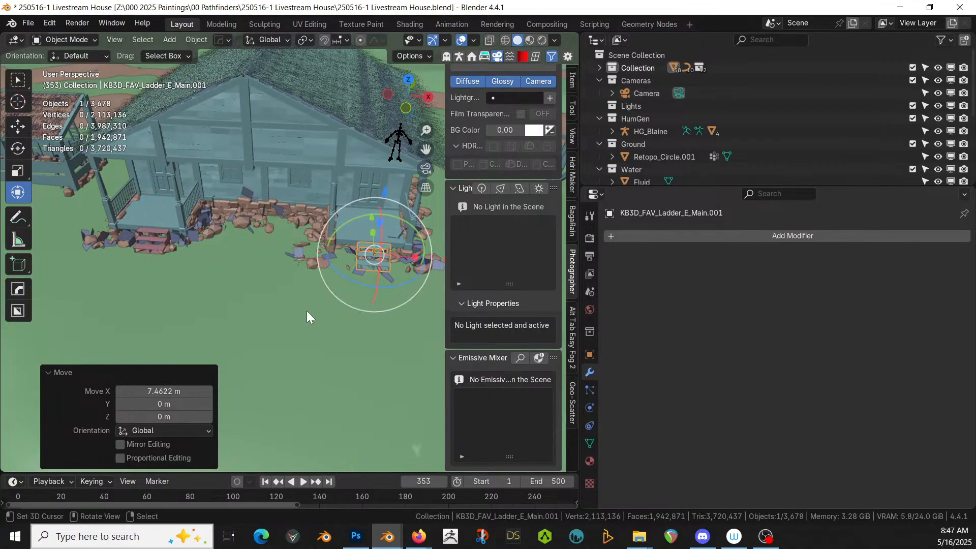
- Check the placed steps and the surrounding site, and save the scene file
{"action": "middle_click_drag", "start_coordinate": [307, 310], "coordinate": [419, 263]}
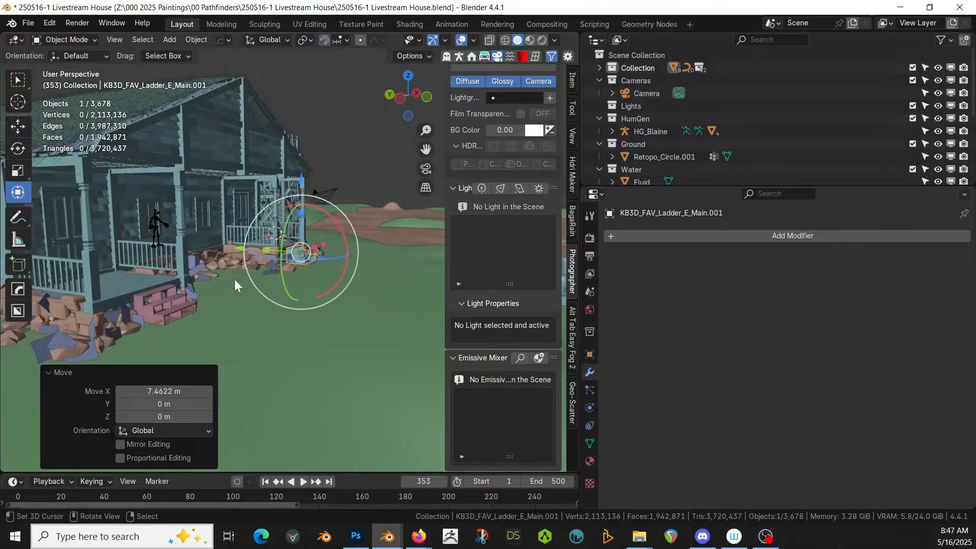
{"action": "key", "text": "ctrl+s"}
{"action": "scroll", "coordinate": [234, 279], "scroll_direction": "down", "scroll_amount": 5}
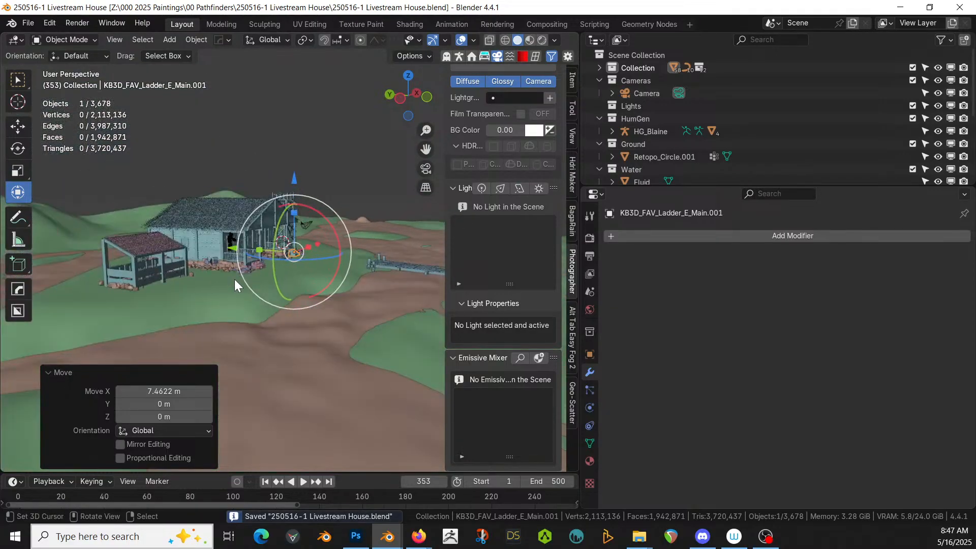
{"action": "middle_click_drag", "start_coordinate": [233, 279], "coordinate": [204, 331]}
{"action": "scroll", "coordinate": [251, 313], "scroll_direction": "down", "scroll_amount": 3}
{"action": "key", "text": "ctrl+s"}
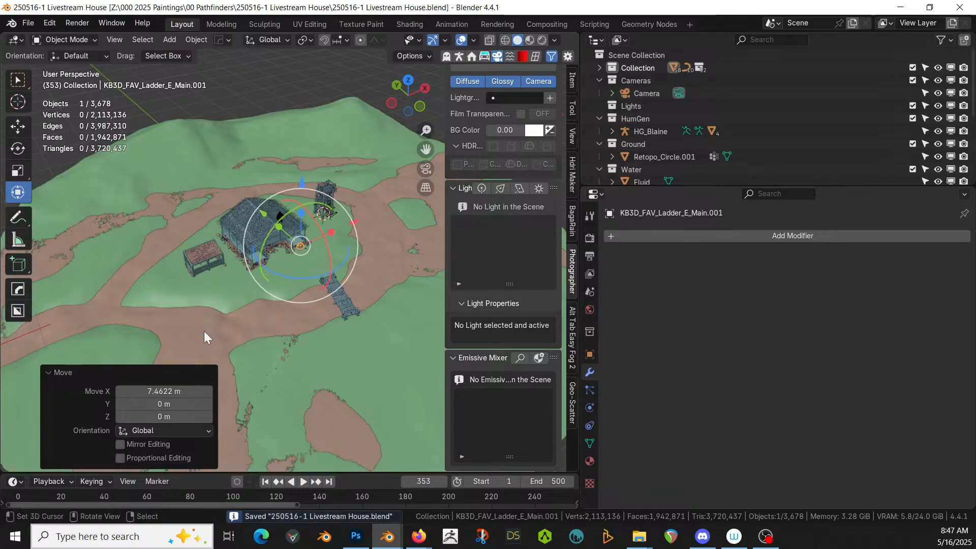
- Set the terrain object Retopo_Circle.001 as the Geo-Scatter emitter
{"action": "left_click", "coordinate": [309, 121]}
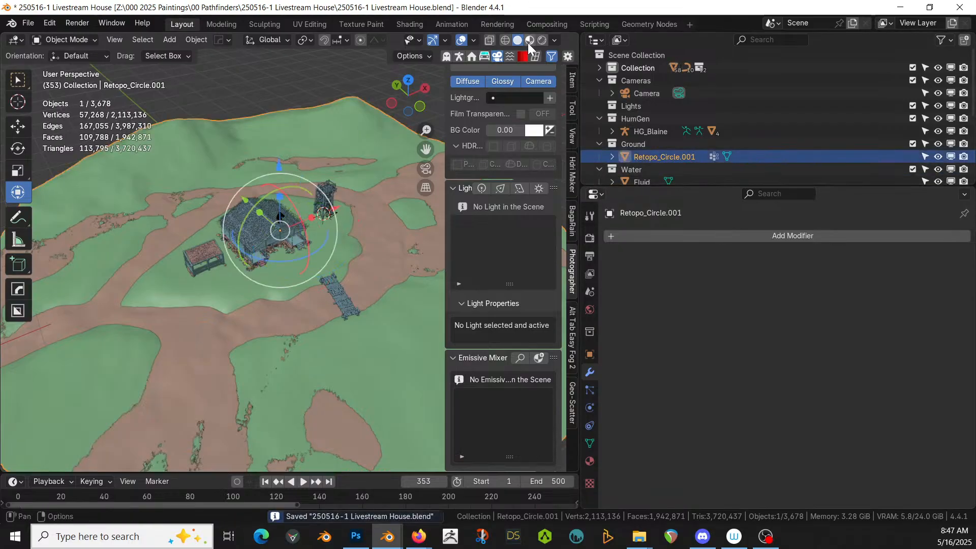
{"action": "left_click", "coordinate": [501, 56]}
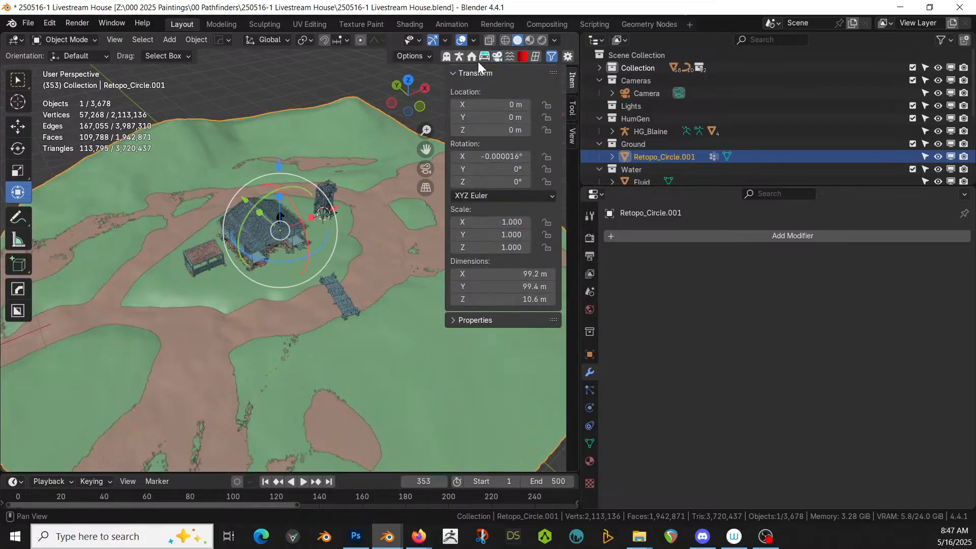
{"action": "left_click", "coordinate": [496, 55]}
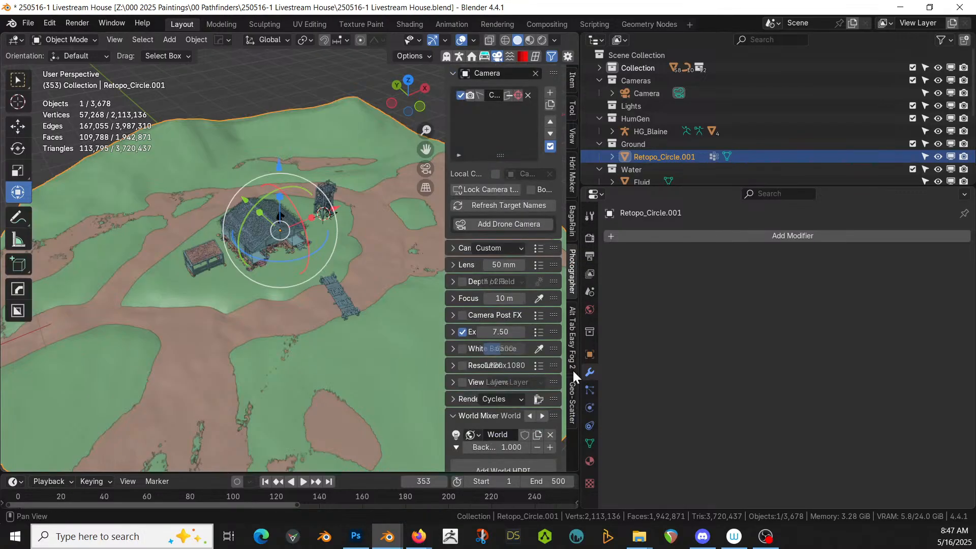
{"action": "left_click", "coordinate": [571, 389]}
{"action": "left_click", "coordinate": [541, 72]}
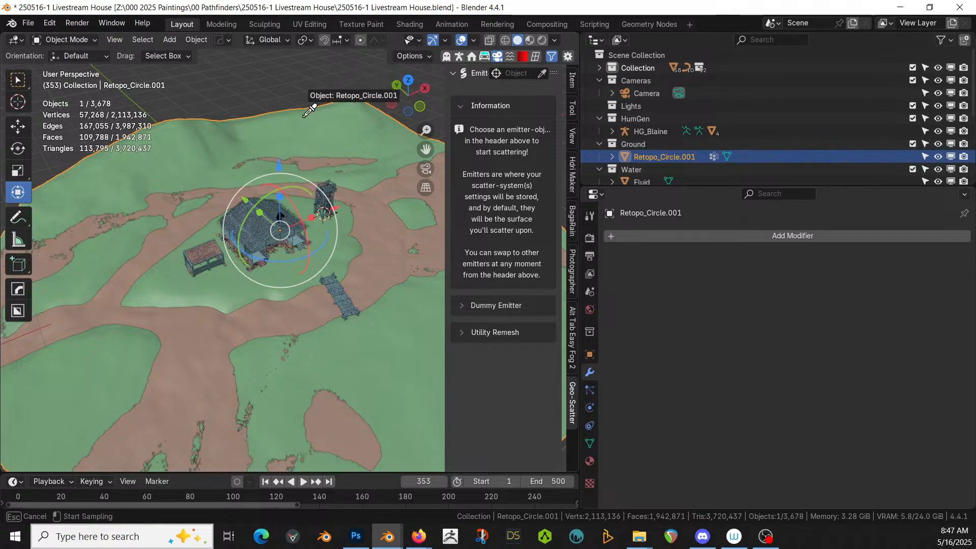
{"action": "left_click", "coordinate": [303, 126]}
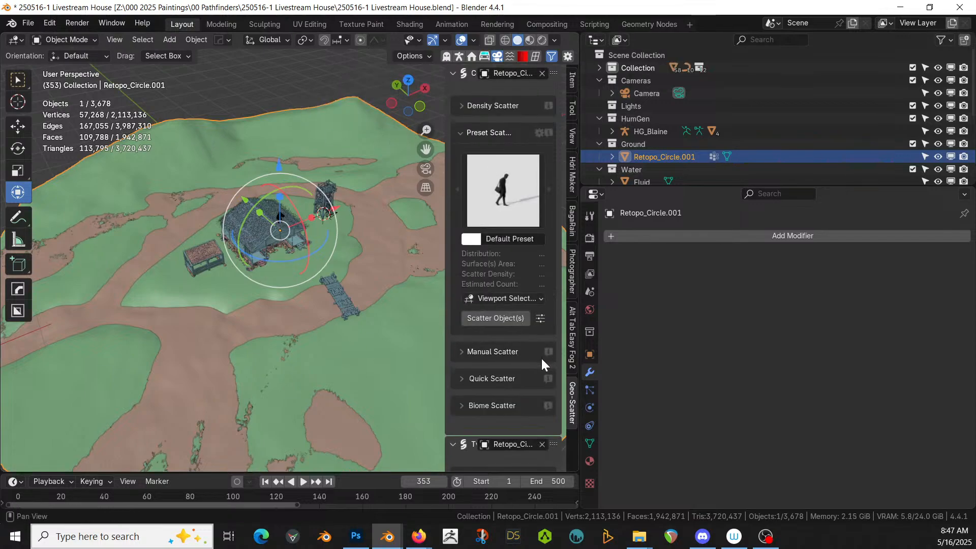
- Open the Geo-Scatter biome library for the terrain and move its window aside
{"action": "left_click", "coordinate": [509, 406]}
{"action": "left_click", "coordinate": [501, 434]}
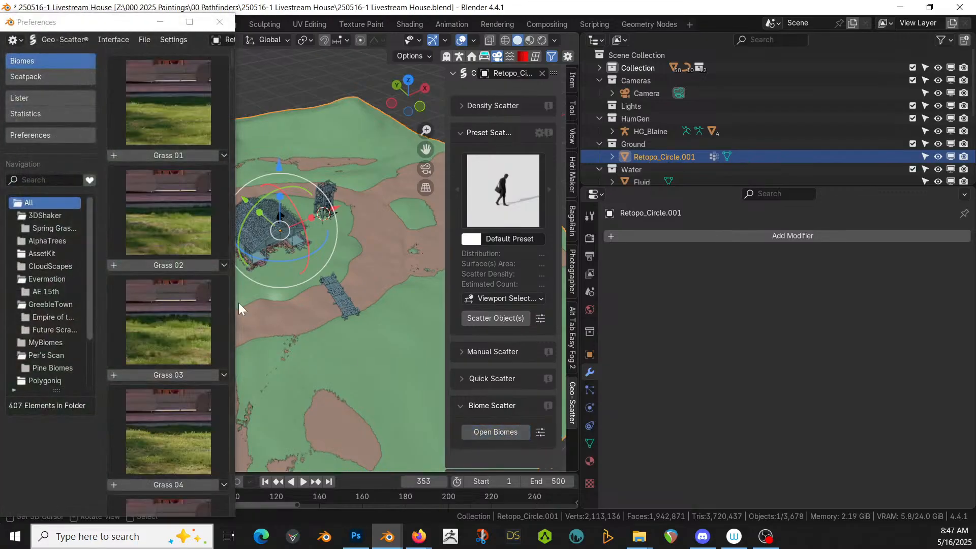
{"action": "left_click_drag", "start_coordinate": [127, 23], "coordinate": [0, 23]}
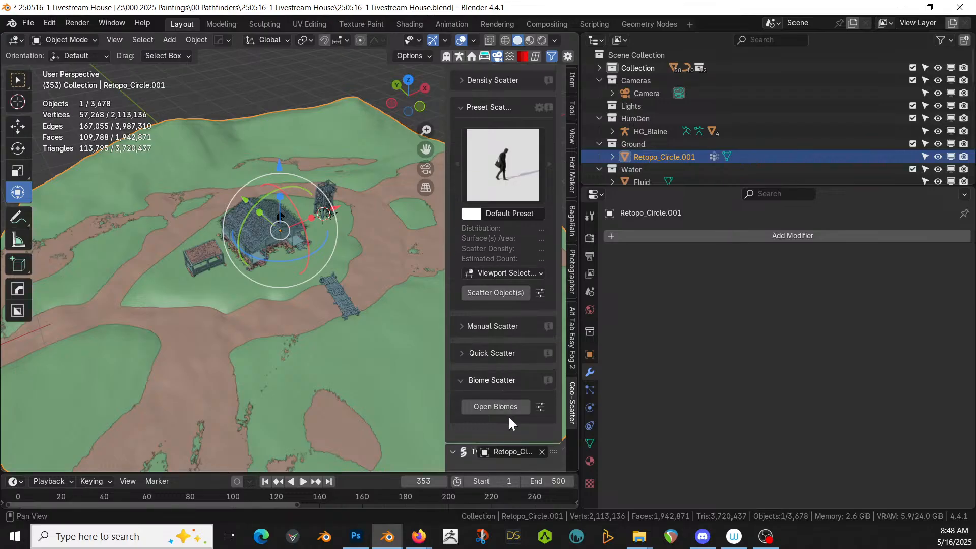
- Apply a vertex-group culling mask to the Wasteland 07 group using the Cleared vertex group
{"action": "scroll", "coordinate": [510, 417], "scroll_direction": "down", "scroll_amount": 6}
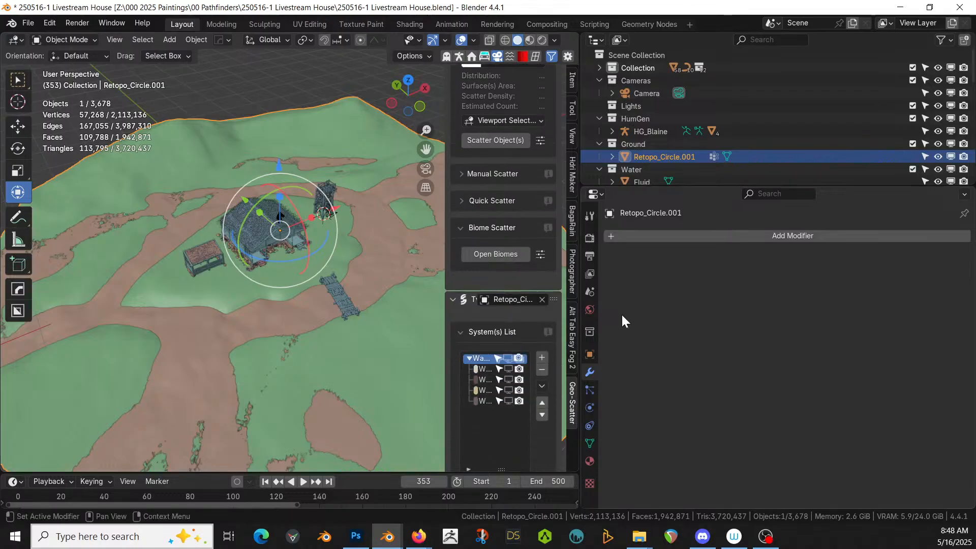
{"action": "left_click_drag", "start_coordinate": [582, 296], "coordinate": [771, 300]}
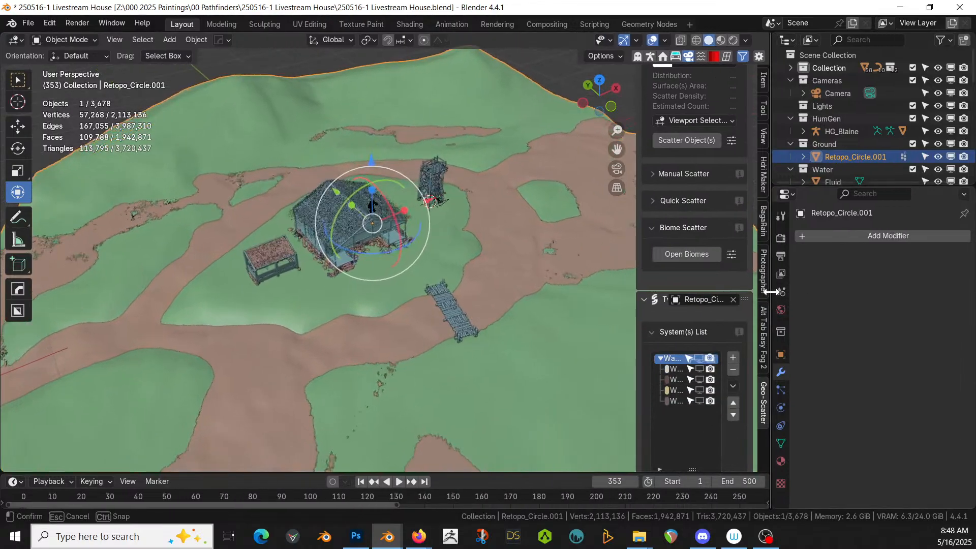
{"action": "scroll", "coordinate": [656, 399], "scroll_direction": "down", "scroll_amount": 4}
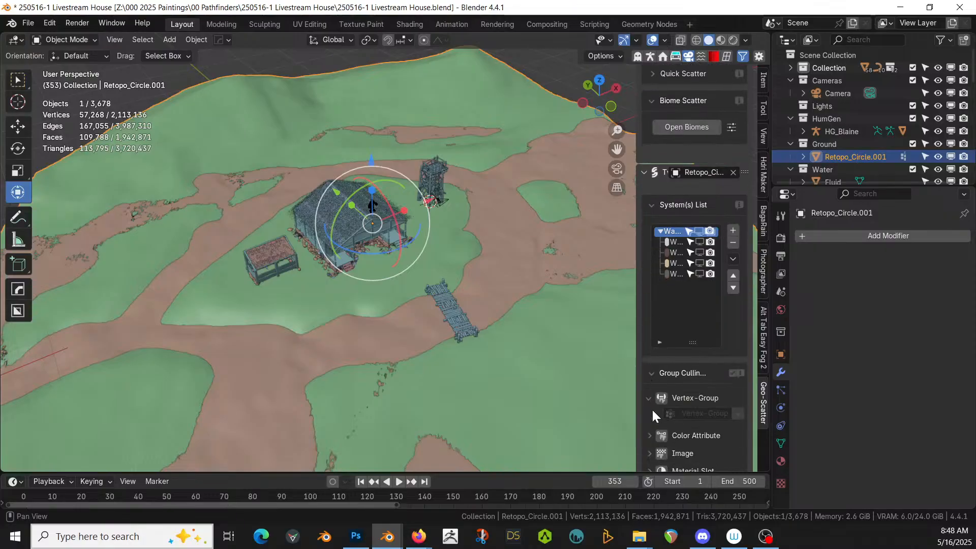
{"action": "left_click", "coordinate": [669, 412]}
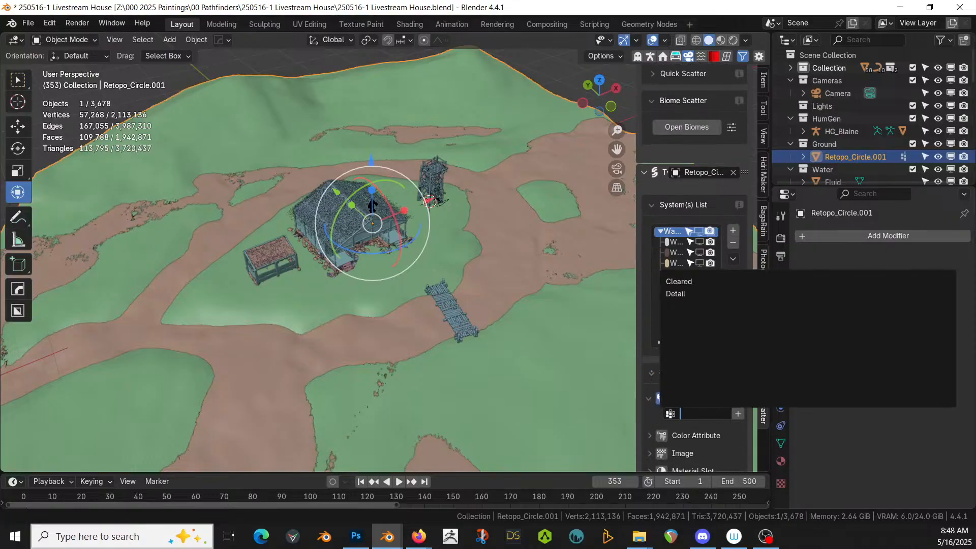
{"action": "left_click", "coordinate": [682, 282]}
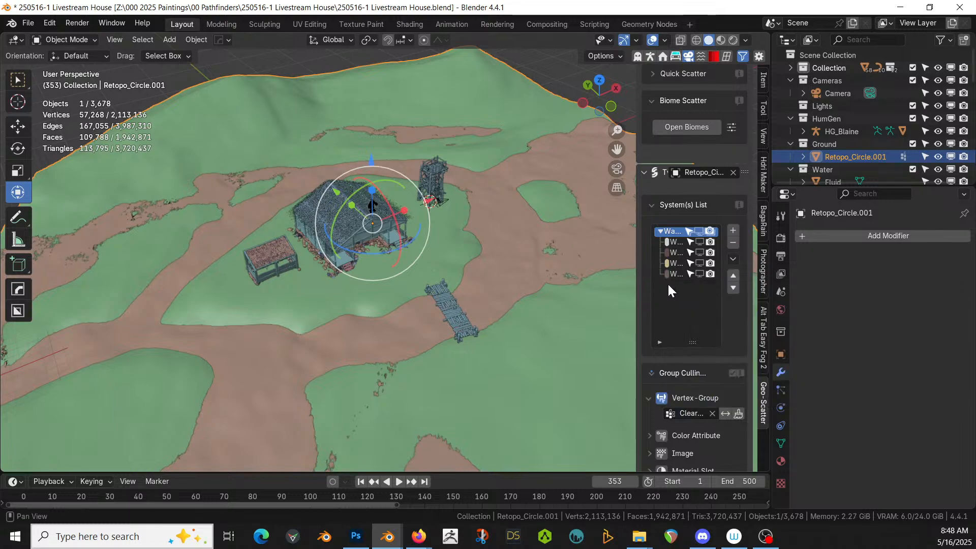
- Assign the Water collection to the Upward-Obstruction culling mask of the Wasteland Clump Low system
{"action": "left_click_drag", "start_coordinate": [635, 285], "coordinate": [519, 286]}
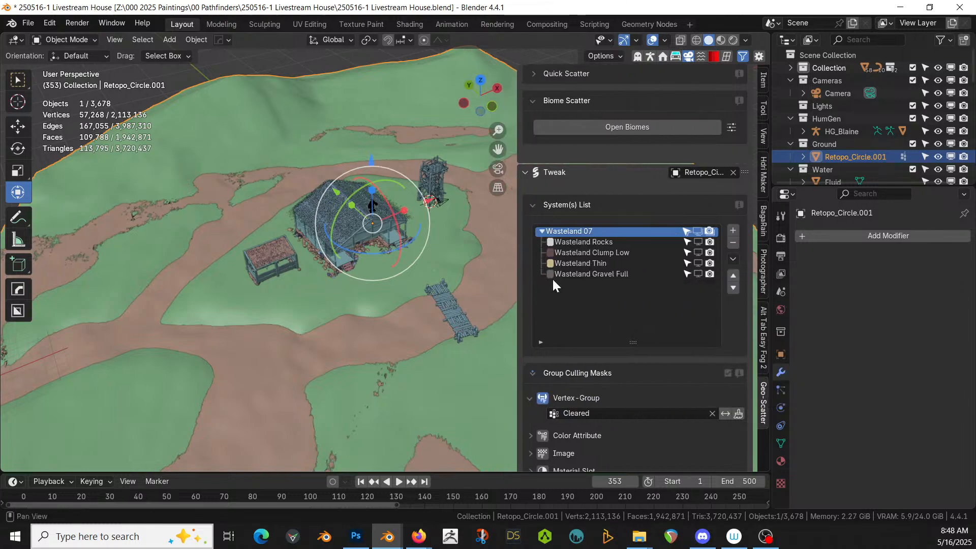
{"action": "left_click", "coordinate": [614, 253]}
{"action": "scroll", "coordinate": [587, 411], "scroll_direction": "down", "scroll_amount": 3}
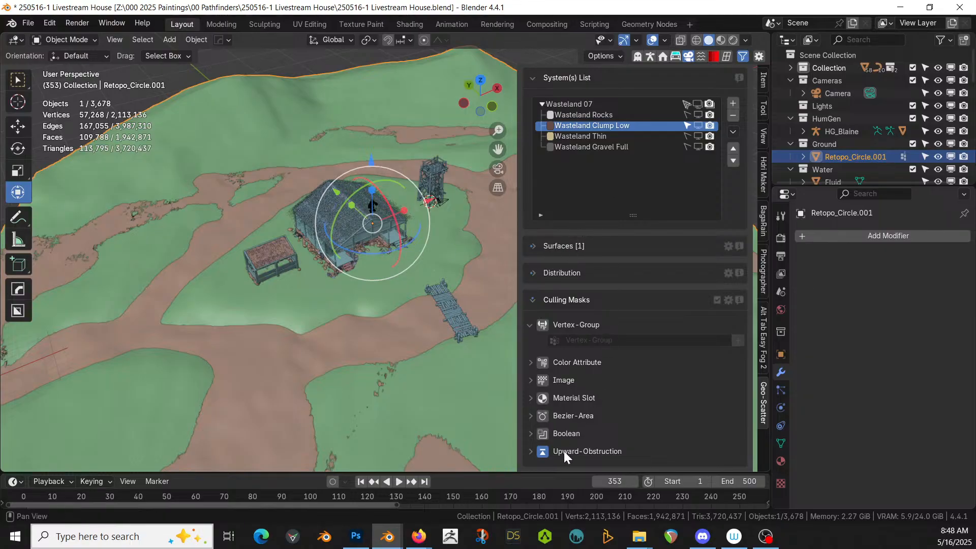
{"action": "scroll", "coordinate": [563, 450], "scroll_direction": "down", "scroll_amount": 3}
{"action": "left_click", "coordinate": [534, 375]}
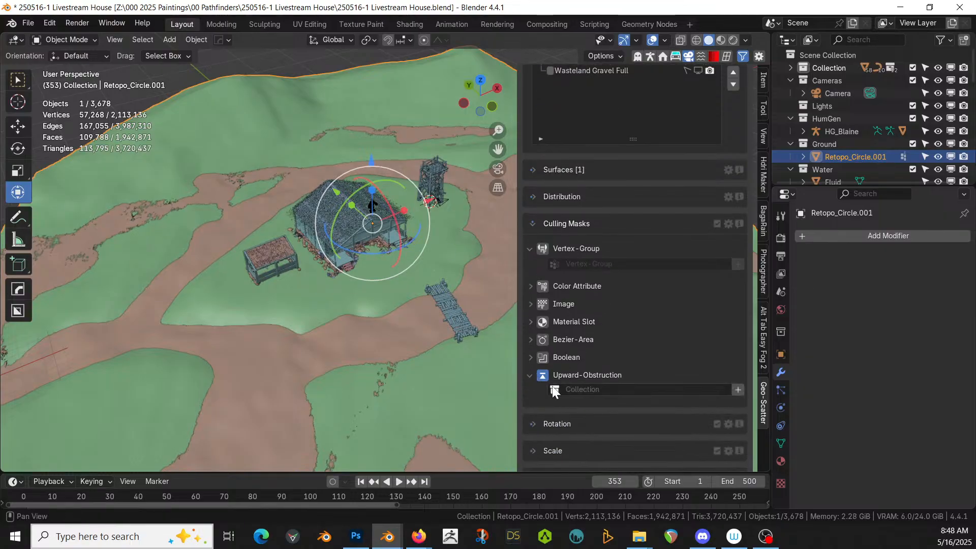
{"action": "left_click", "coordinate": [554, 390]}
{"action": "type", "text": "wA"}
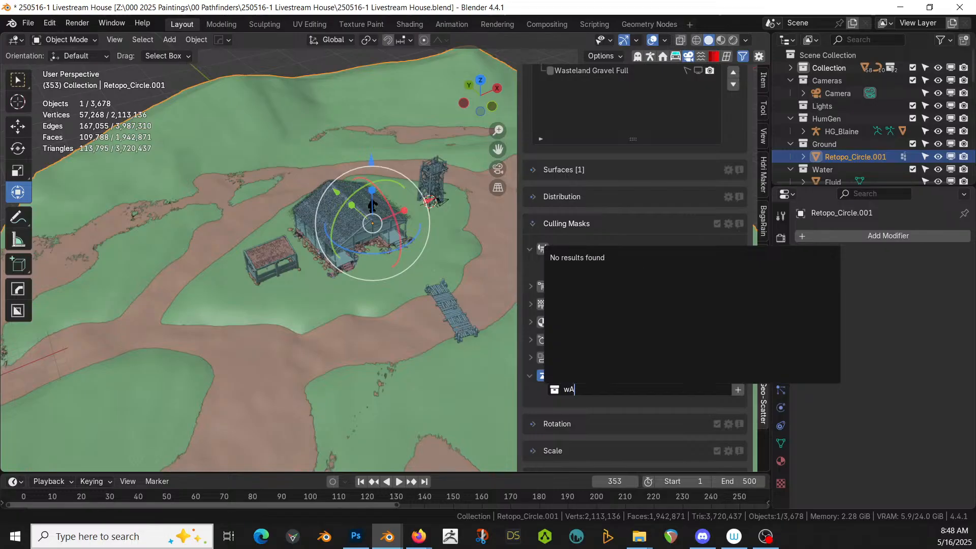
{"action": "key", "text": "BackSpace"}
{"action": "key", "text": "BackSpace"}
{"action": "type", "text": "W"}
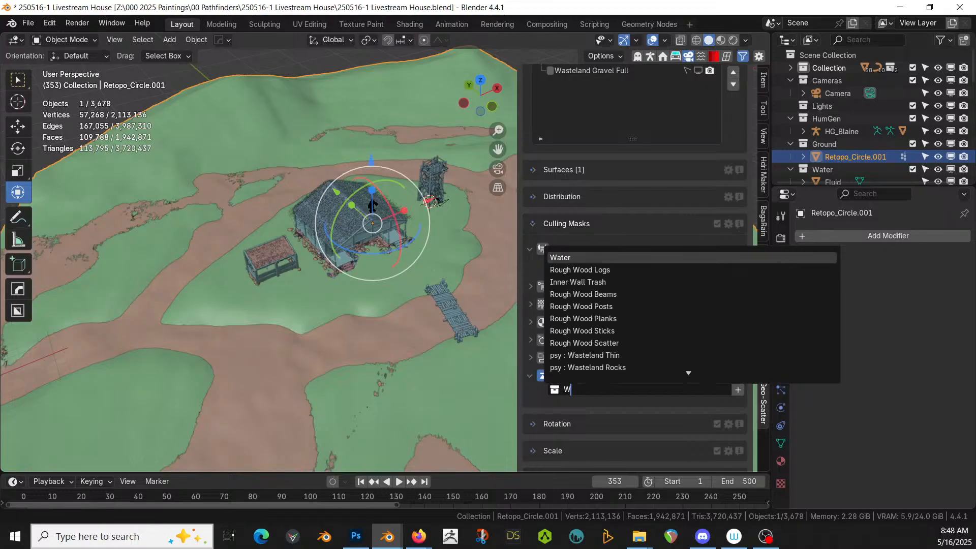
{"action": "left_click", "coordinate": [589, 254]}
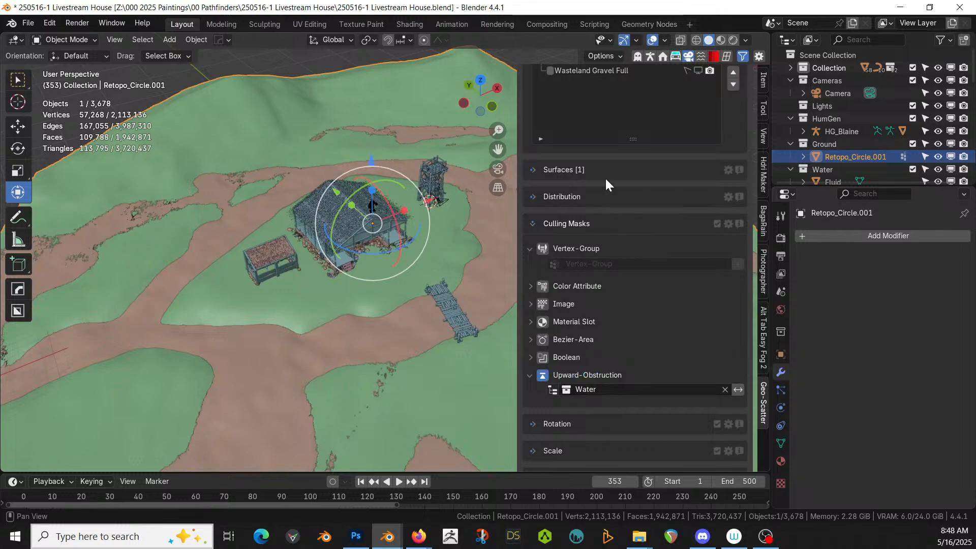
- Enable Upward-Obstruction culling on the Wasteland Thin system with the Water collection
{"action": "scroll", "coordinate": [612, 152], "scroll_direction": "up", "scroll_amount": 3}
{"action": "left_click", "coordinate": [602, 136]}
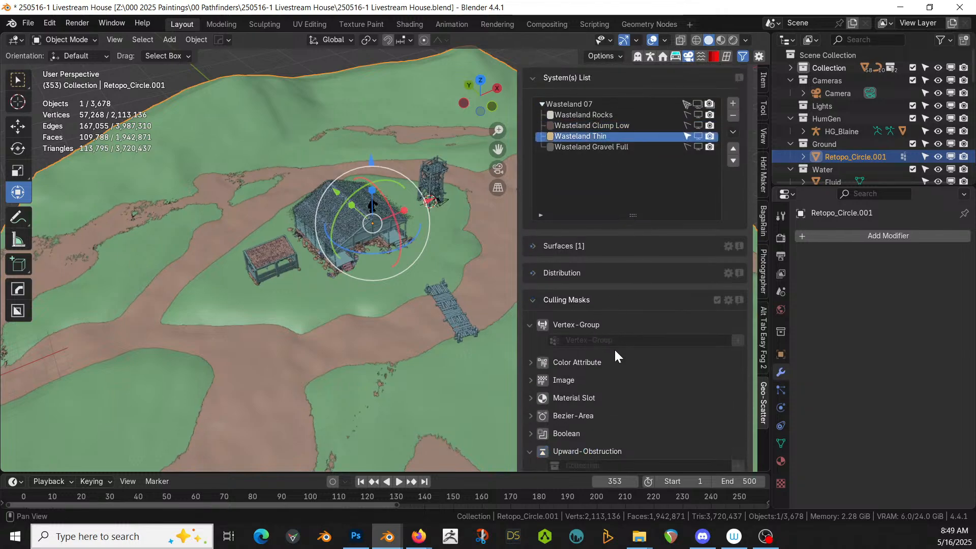
{"action": "scroll", "coordinate": [614, 348], "scroll_direction": "down", "scroll_amount": 2}
{"action": "left_click", "coordinate": [585, 414]}
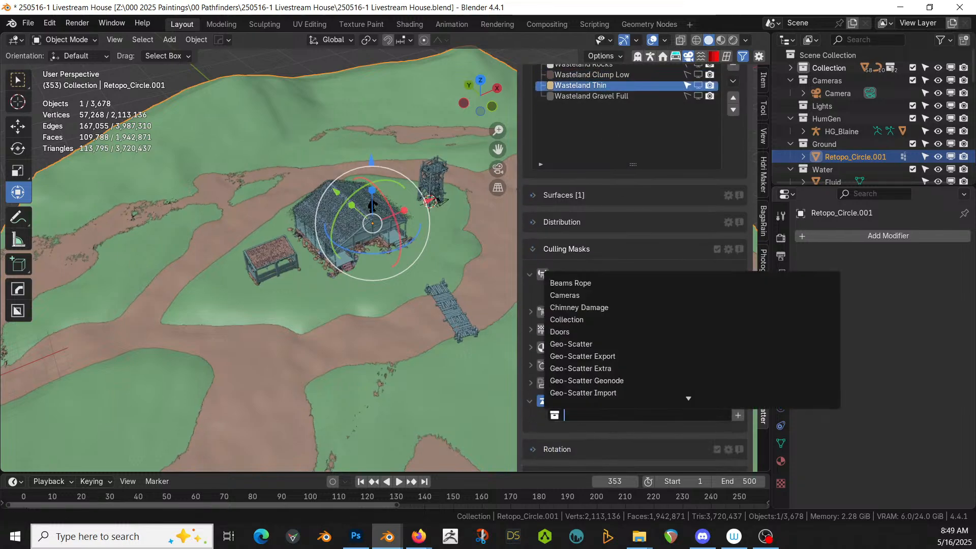
{"action": "type", "text": "W"}
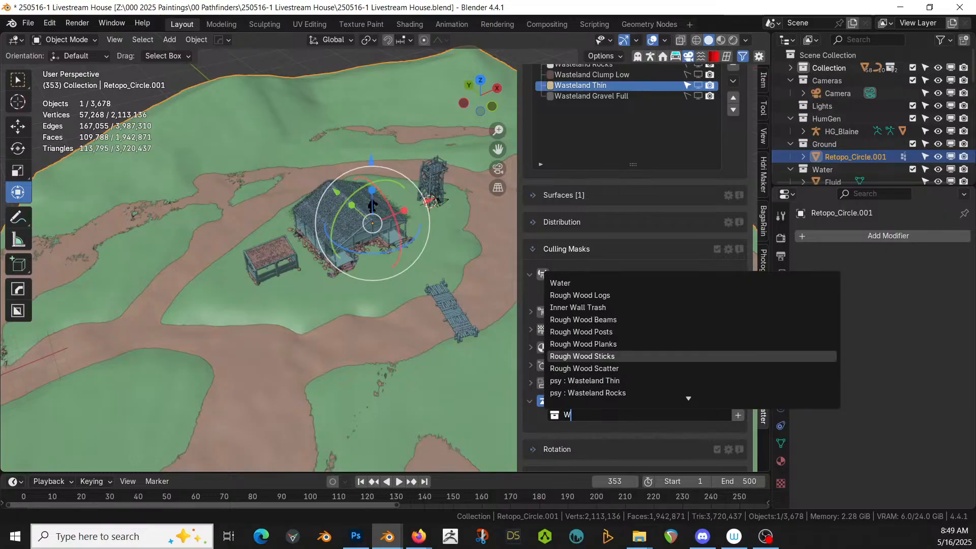
{"action": "left_click", "coordinate": [566, 282]}
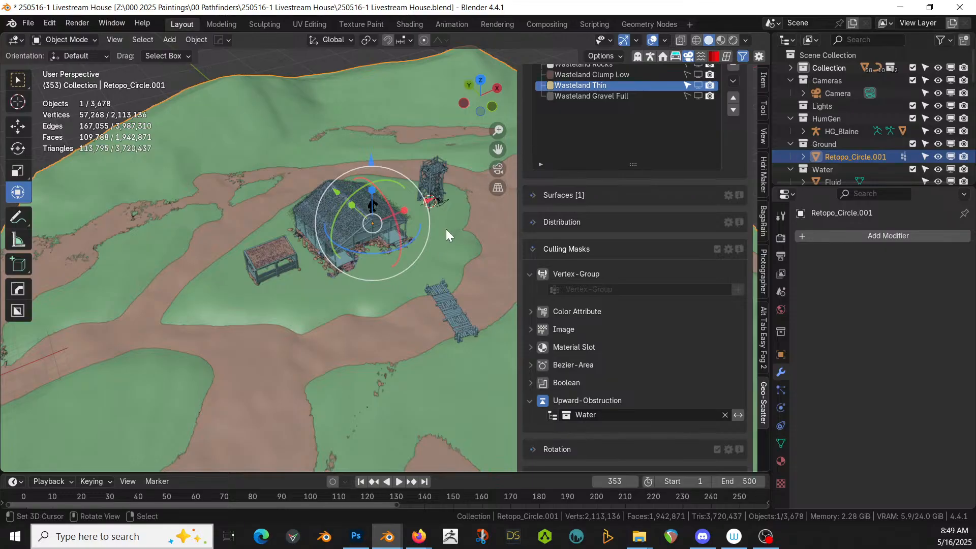
- Enable Upward-Obstruction culling on the Wasteland Gravel Full system with the Water collection
{"action": "left_click", "coordinate": [617, 96]}
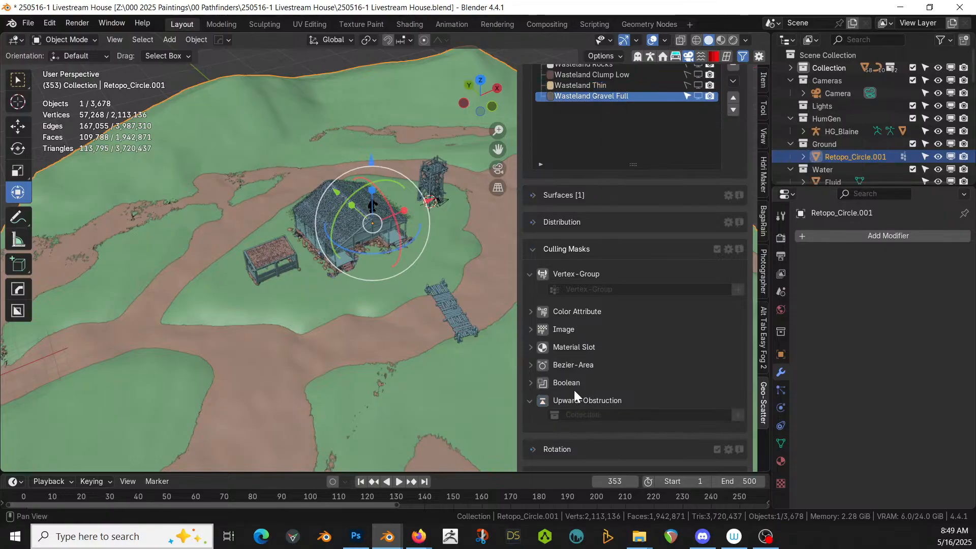
{"action": "left_click", "coordinate": [553, 419]}
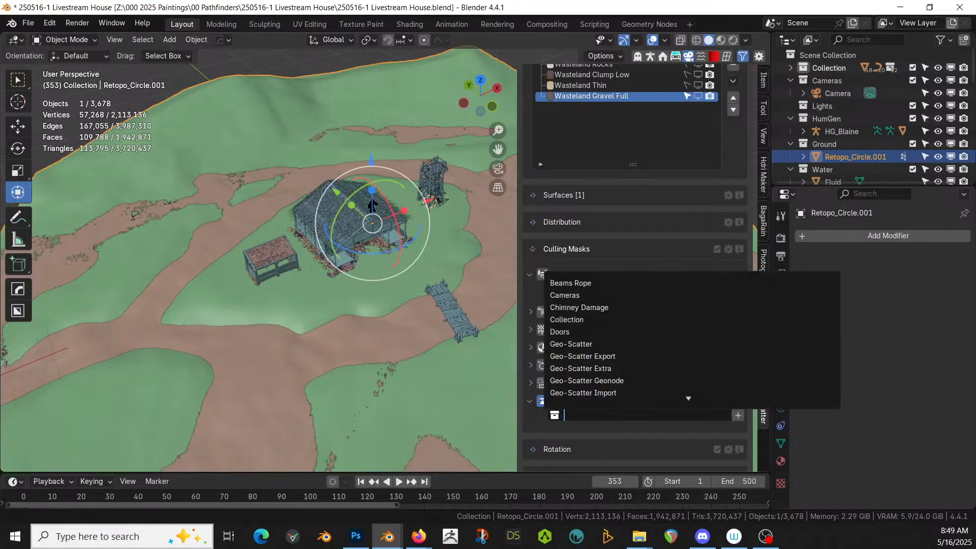
{"action": "type", "text": "WA"}
{"action": "key", "text": "BackSpace"}
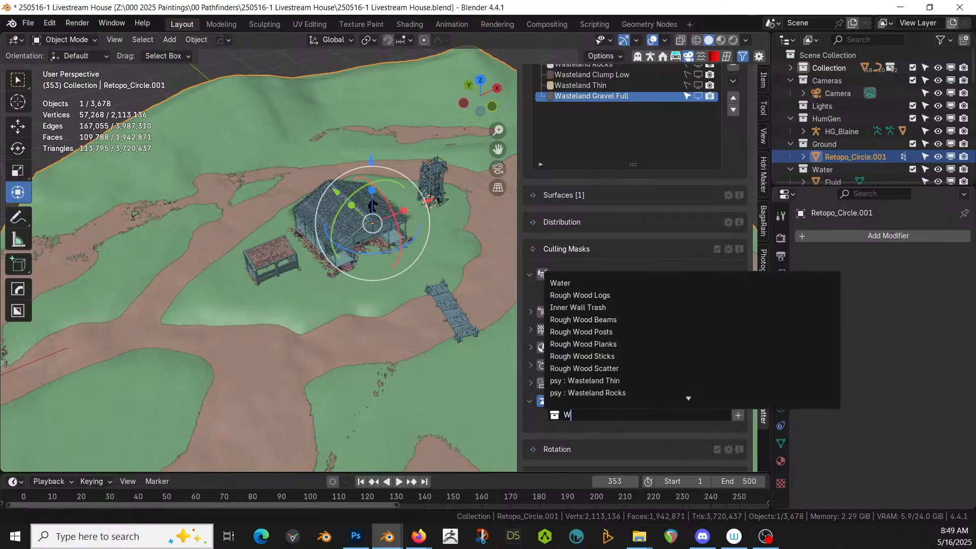
{"action": "left_click", "coordinate": [577, 281]}
- Turn on viewport display for the Wasteland Rocks system and check its scatter across the terrain
{"action": "scroll", "coordinate": [608, 99], "scroll_direction": "up", "scroll_amount": 2}
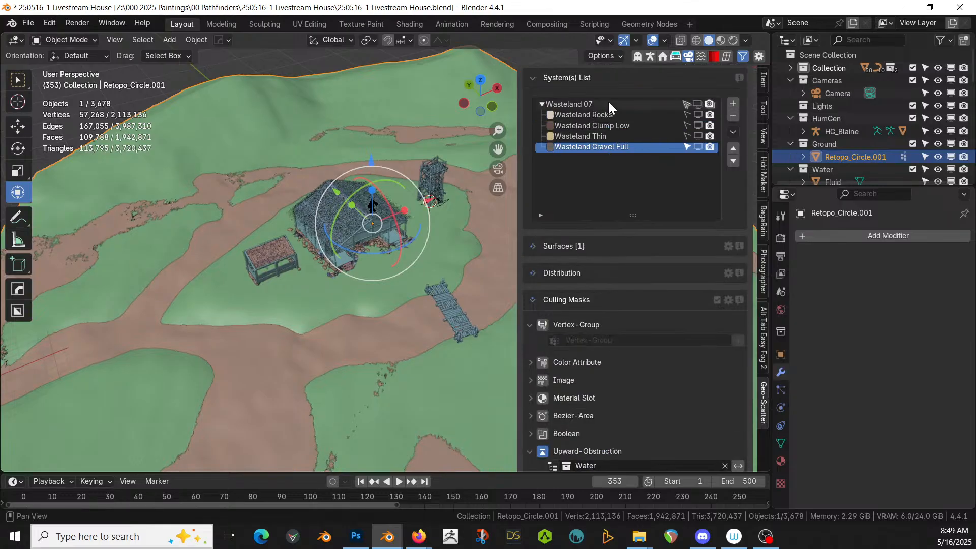
{"action": "left_click", "coordinate": [698, 115]}
{"action": "middle_click_drag", "start_coordinate": [329, 246], "coordinate": [249, 224]}
{"action": "scroll", "coordinate": [249, 221], "scroll_direction": "down", "scroll_amount": 1}
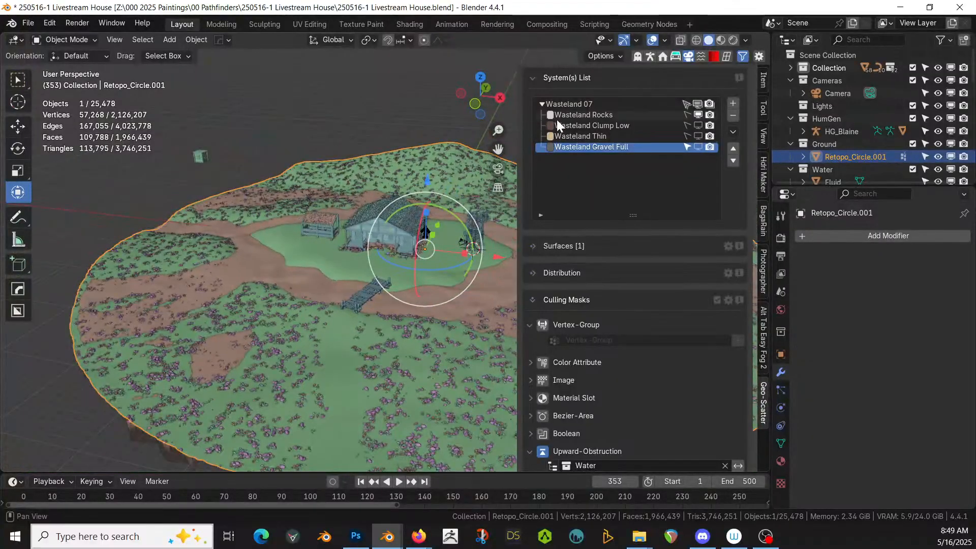
- Turn on viewport display for the Wasteland Clump Low system and inspect its coverage around the house and paths
{"action": "left_click", "coordinate": [698, 125]}
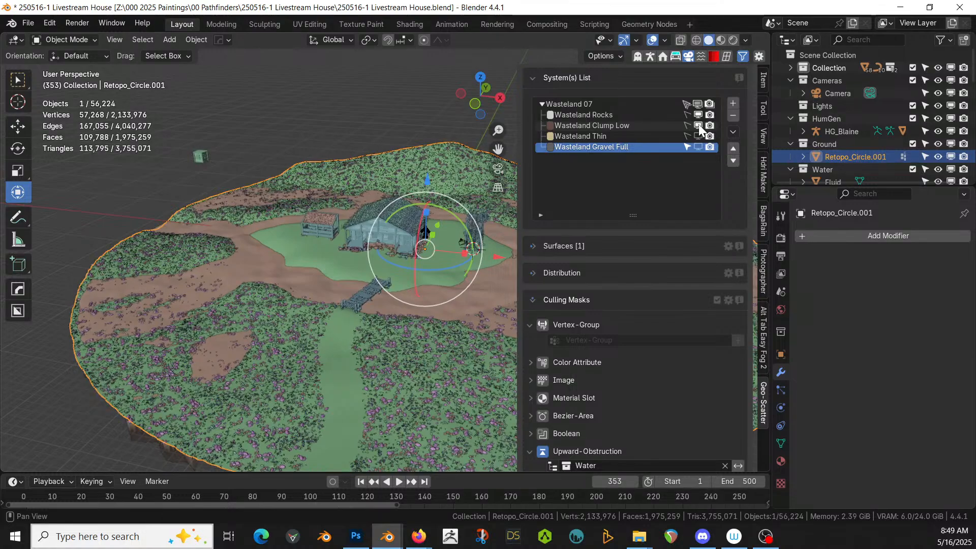
{"action": "middle_click_drag", "start_coordinate": [379, 311], "coordinate": [459, 336]}
{"action": "scroll", "coordinate": [318, 327], "scroll_direction": "up", "scroll_amount": 3}
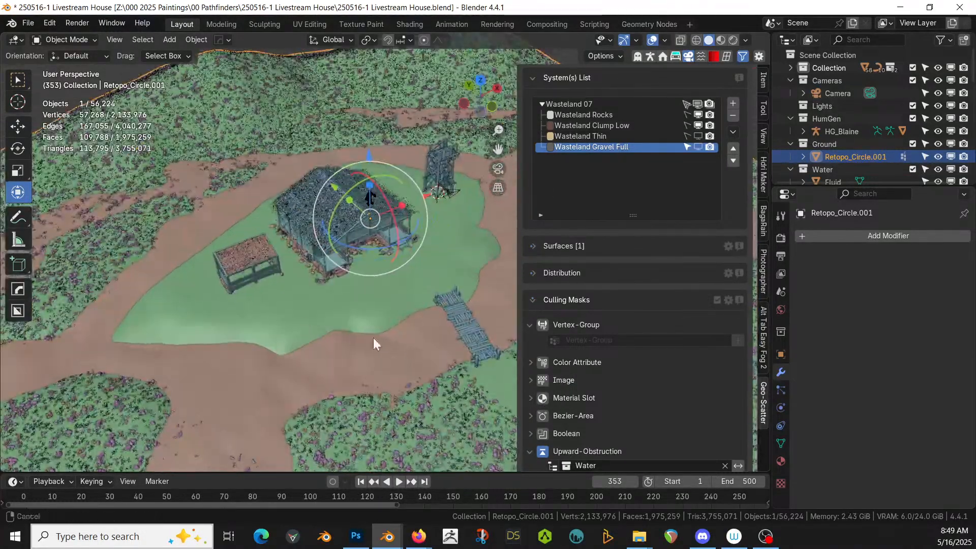
{"action": "middle_click_drag", "start_coordinate": [373, 337], "coordinate": [505, 375], "text": "shift"}
{"action": "scroll", "coordinate": [225, 367], "scroll_direction": "up", "scroll_amount": 5}
{"action": "middle_click_drag", "start_coordinate": [240, 358], "coordinate": [651, 192]}
{"action": "middle_click_drag", "start_coordinate": [407, 303], "coordinate": [252, 312]}
{"action": "scroll", "coordinate": [422, 293], "scroll_direction": "down", "scroll_amount": 3}
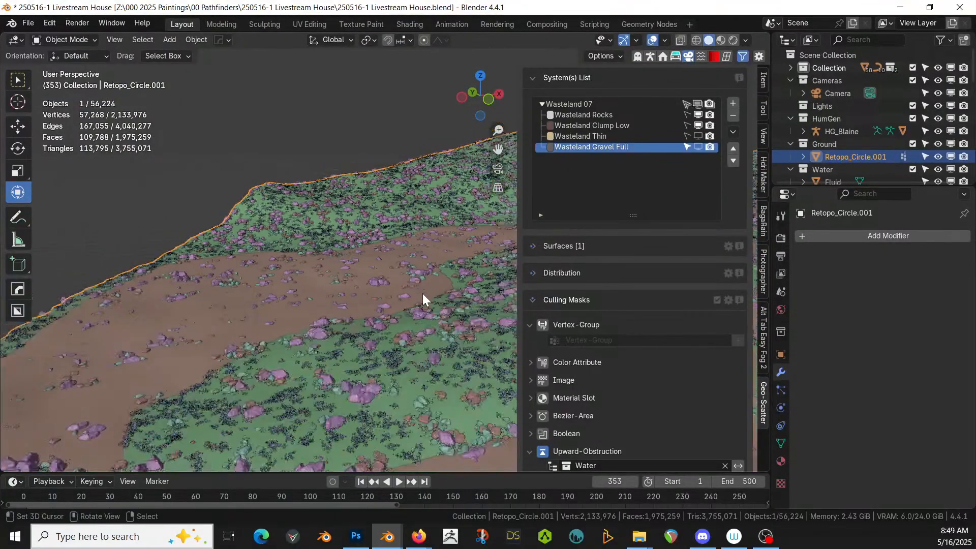
- Switch the viewport to Rendered shading and examine the wasteland scatter along the river, bridge and house
{"action": "key", "text": "z"}
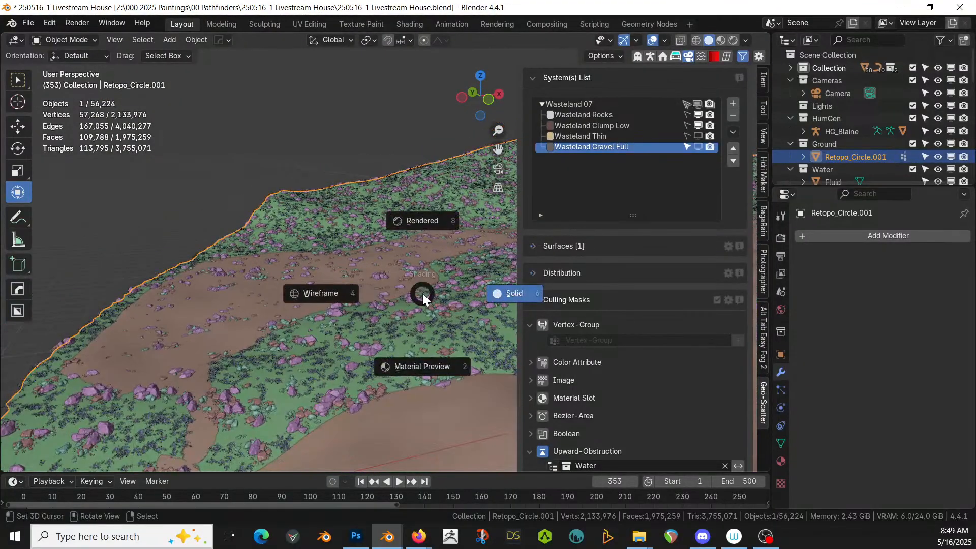
{"action": "key", "text": "8"}
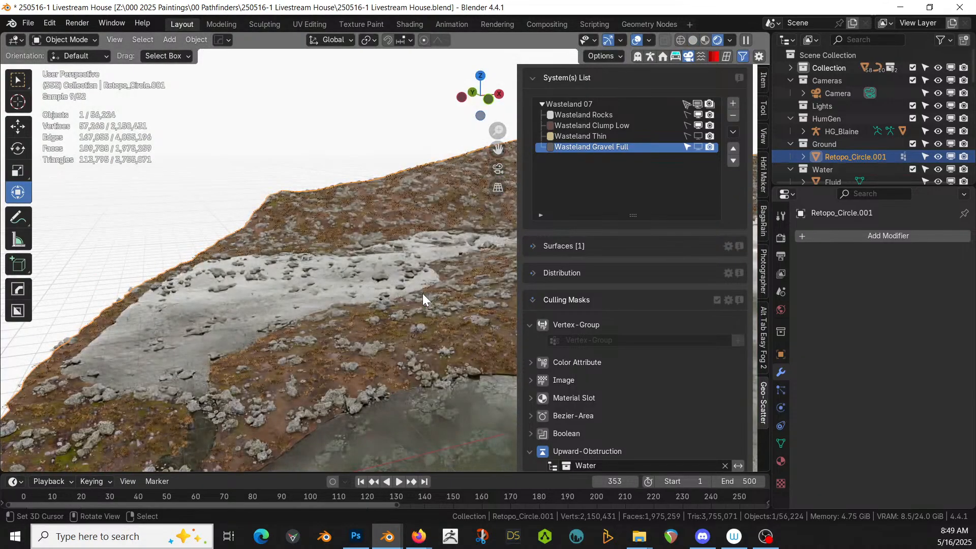
{"action": "middle_click_drag", "start_coordinate": [450, 330], "coordinate": [96, 327], "text": "shift"}
{"action": "scroll", "coordinate": [93, 325], "scroll_direction": "up", "scroll_amount": 4}
{"action": "scroll", "coordinate": [122, 325], "scroll_direction": "down", "scroll_amount": 3}
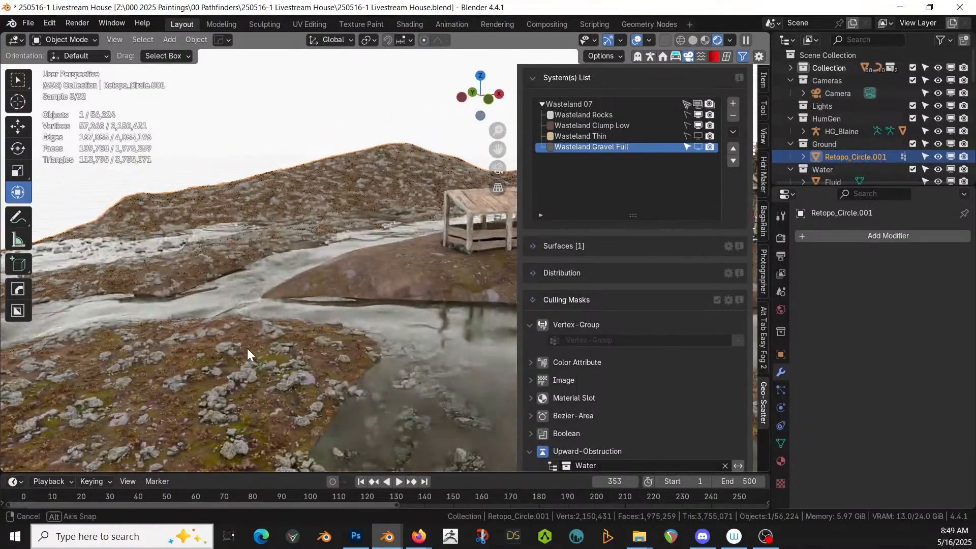
{"action": "scroll", "coordinate": [237, 341], "scroll_direction": "up", "scroll_amount": 5}
{"action": "middle_click_drag", "start_coordinate": [237, 341], "coordinate": [755, 353], "text": "shift"}
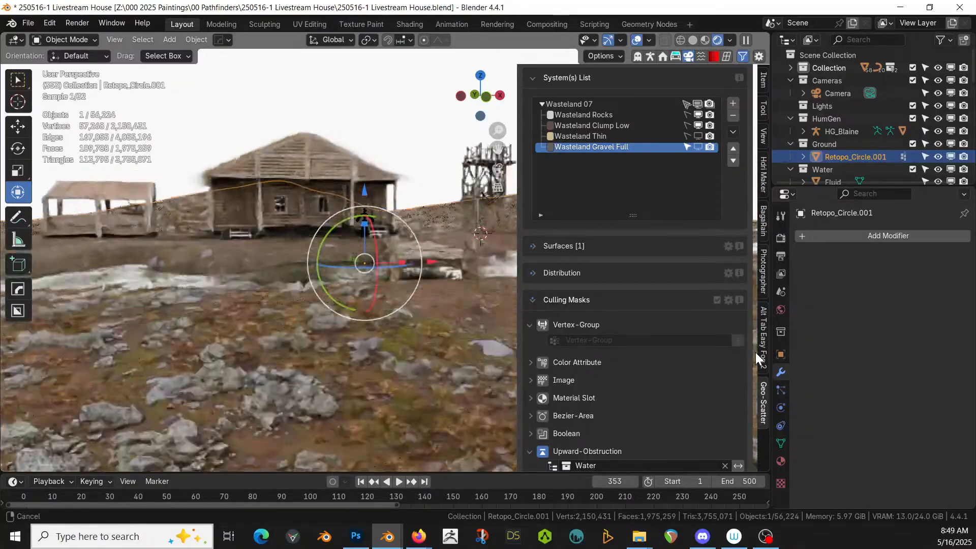
{"action": "middle_click_drag", "start_coordinate": [396, 352], "coordinate": [365, 333]}
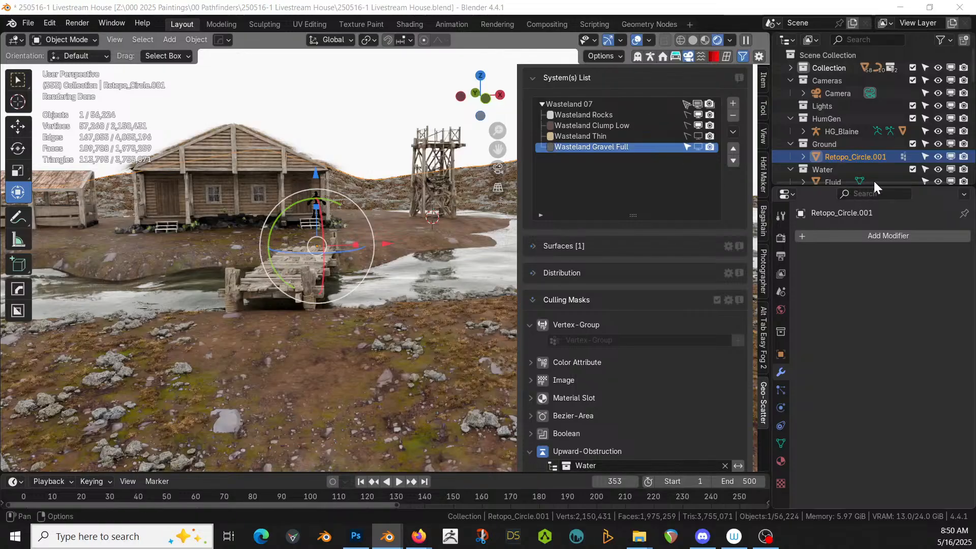
- Collapse the Geo-Scatter collection and exclude it from the view layer
{"action": "scroll", "coordinate": [901, 157], "scroll_direction": "down", "scroll_amount": 4}
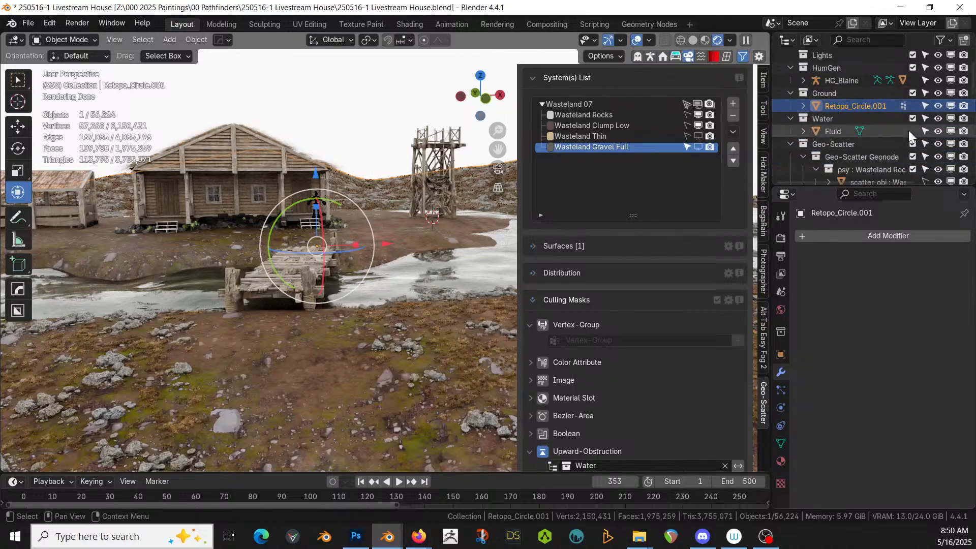
{"action": "left_click", "coordinate": [791, 144]}
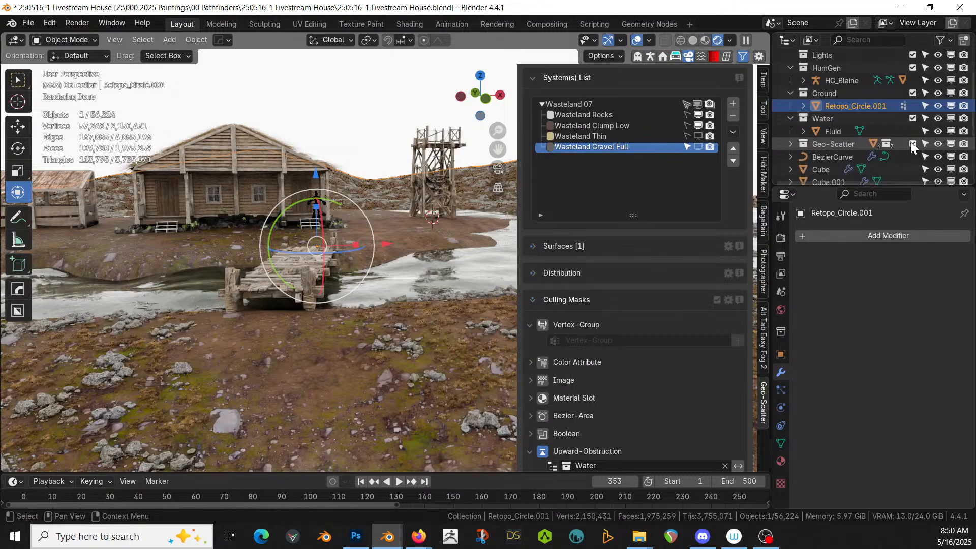
{"action": "left_click", "coordinate": [912, 144]}
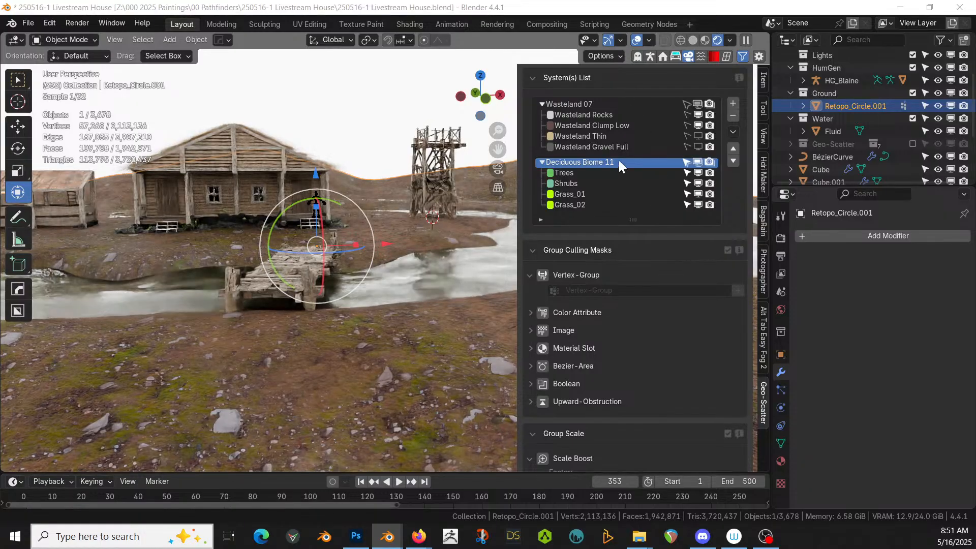
- Remove the Trees system from the Deciduous Biome 11 group
{"action": "left_click", "coordinate": [566, 172]}
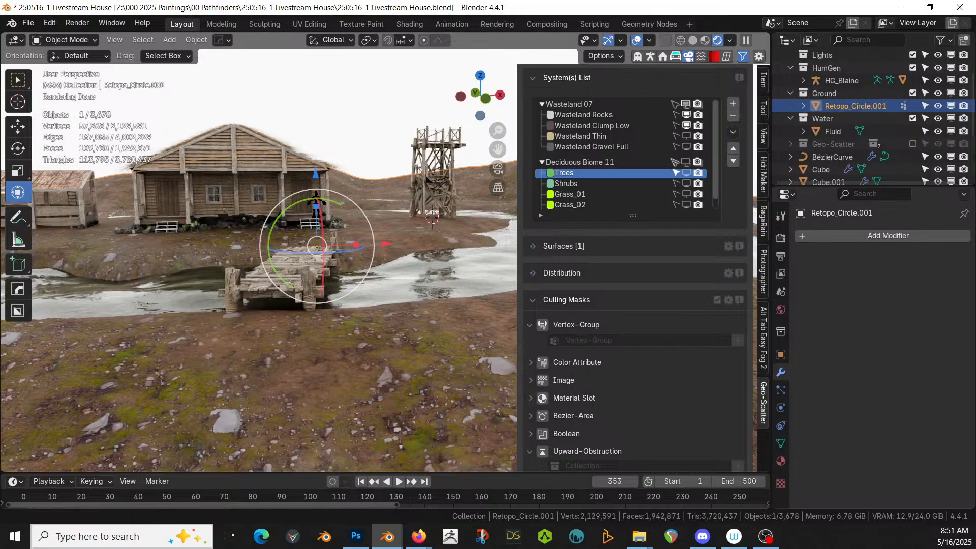
{"action": "left_click", "coordinate": [732, 116]}
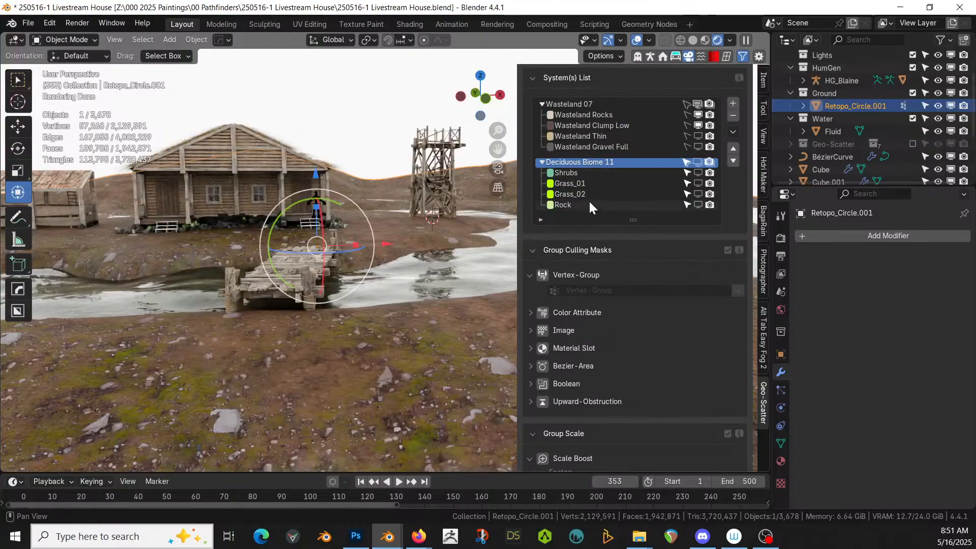
- Enable Object Repel 1 proximity on the Shrubs system with the Water collection as collider
{"action": "left_click", "coordinate": [577, 173]}
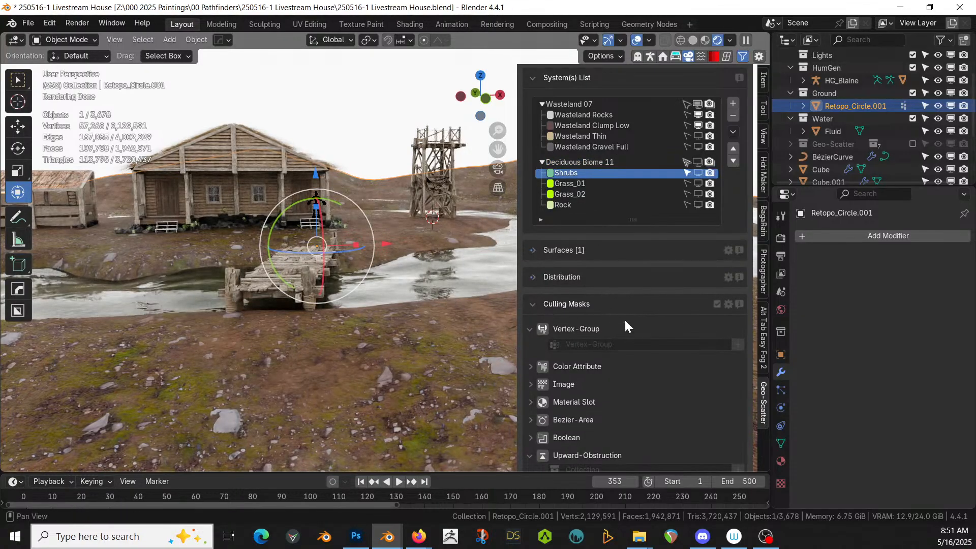
{"action": "scroll", "coordinate": [646, 352], "scroll_direction": "down", "scroll_amount": 12}
{"action": "scroll", "coordinate": [647, 352], "scroll_direction": "down", "scroll_amount": 5}
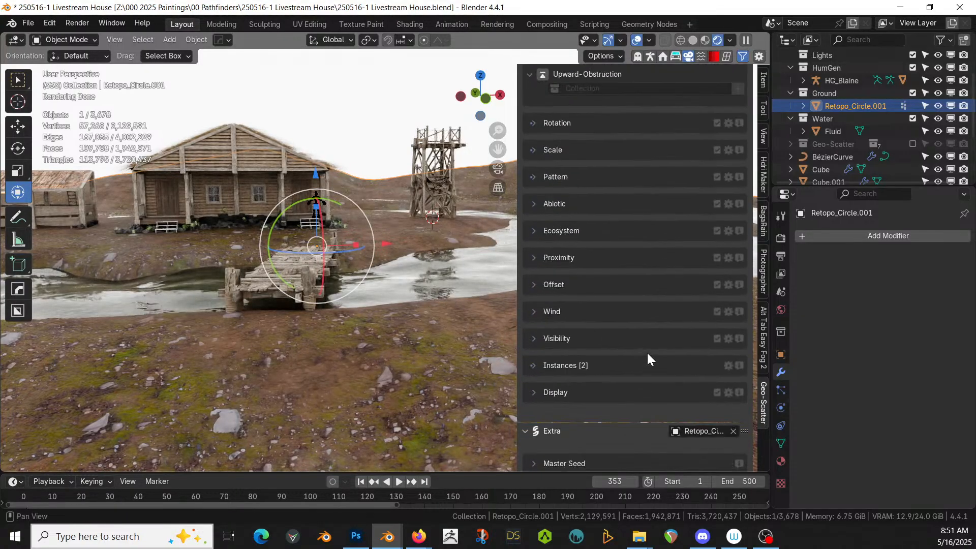
{"action": "left_click", "coordinate": [536, 257]}
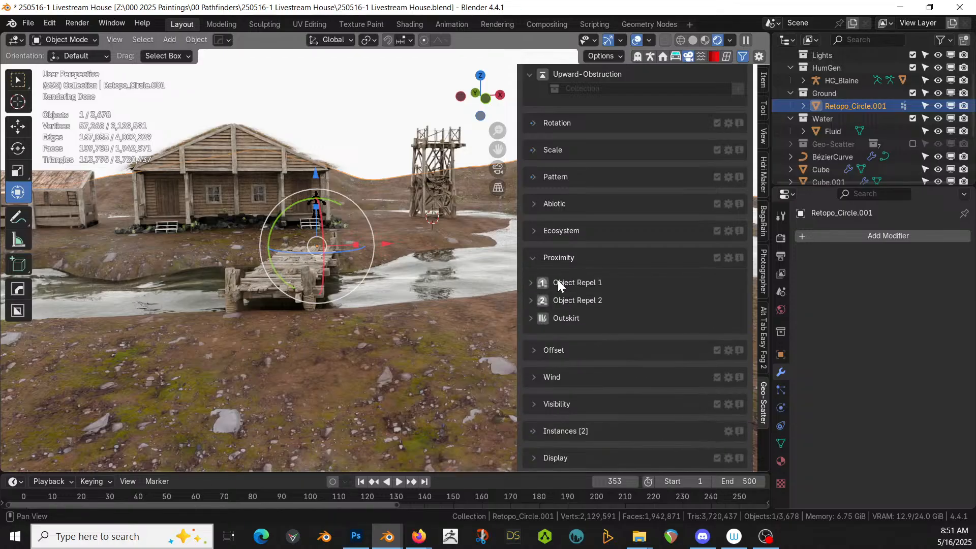
{"action": "left_click", "coordinate": [531, 282]}
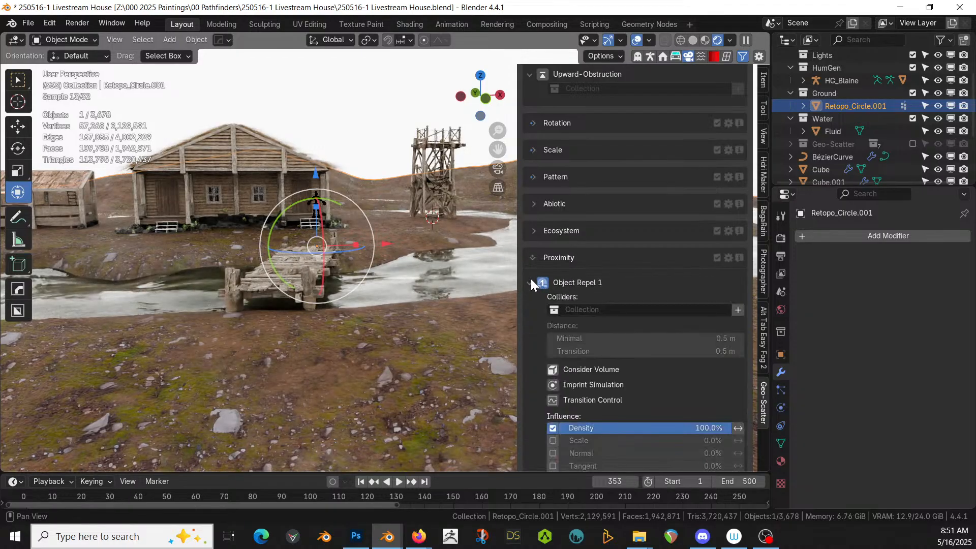
{"action": "left_click", "coordinate": [554, 311]}
{"action": "type", "text": "Wat"}
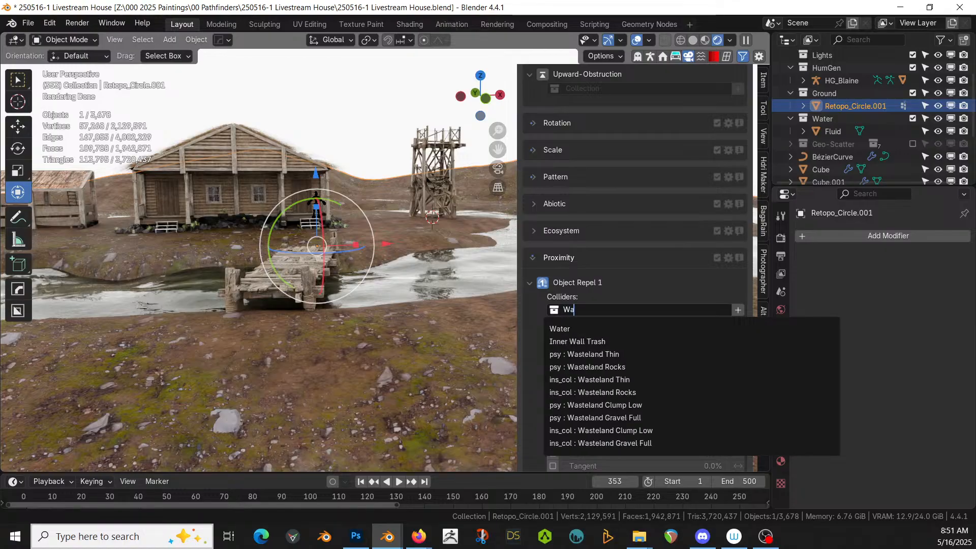
{"action": "left_click", "coordinate": [556, 328]}
{"action": "scroll", "coordinate": [615, 197], "scroll_direction": "up", "scroll_amount": 15}
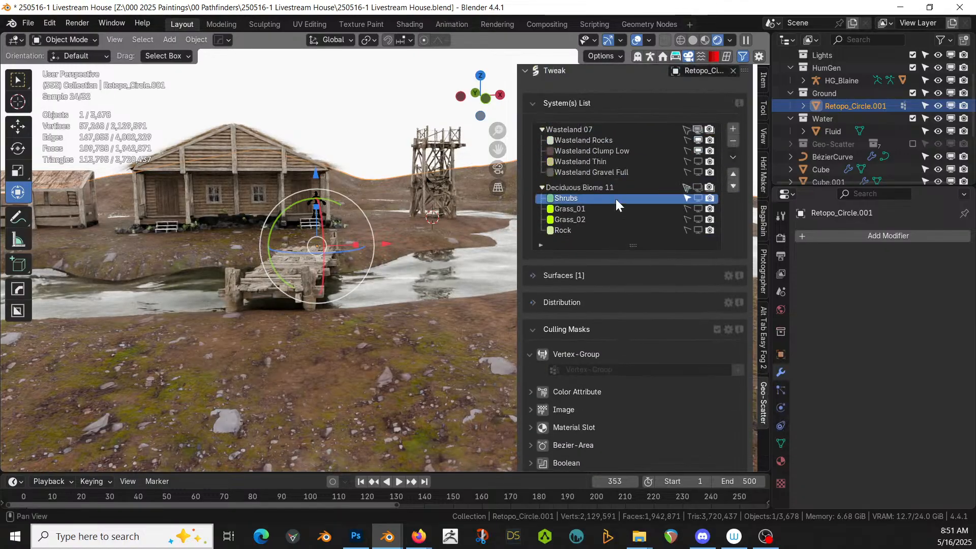
- Enable the Upward-Obstruction group culling mask on Deciduous Biome 11 with the Water collection
{"action": "left_click", "coordinate": [593, 187]}
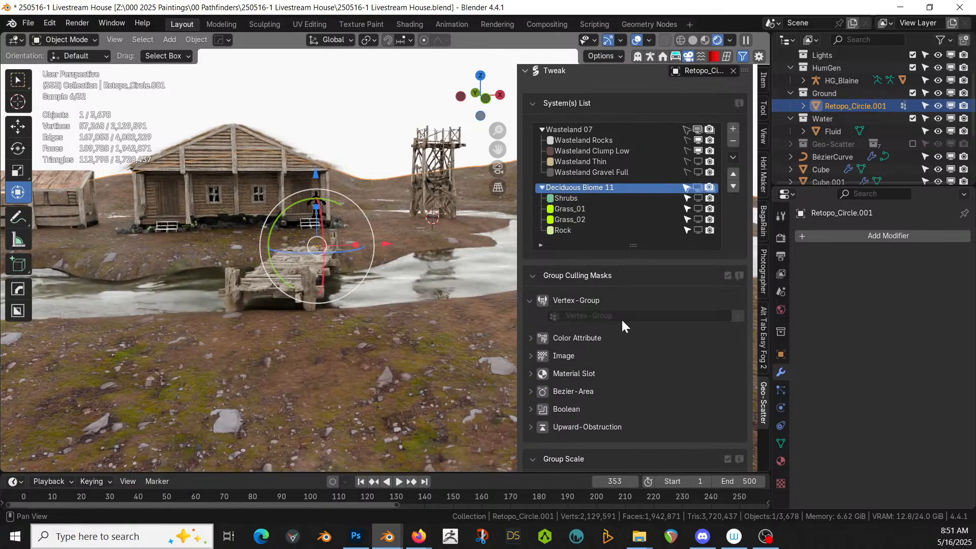
{"action": "scroll", "coordinate": [622, 322], "scroll_direction": "down", "scroll_amount": 5}
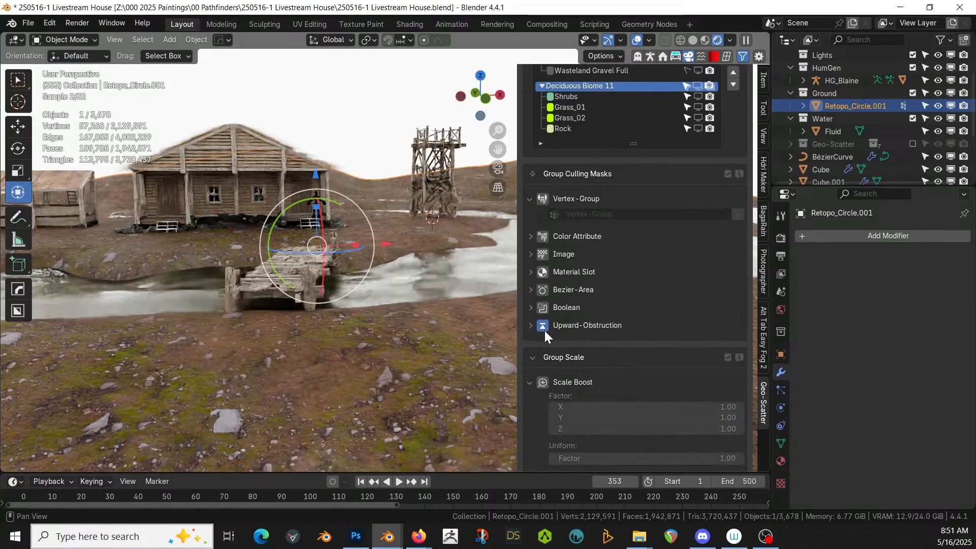
{"action": "left_click", "coordinate": [535, 326]}
{"action": "left_click", "coordinate": [557, 339]}
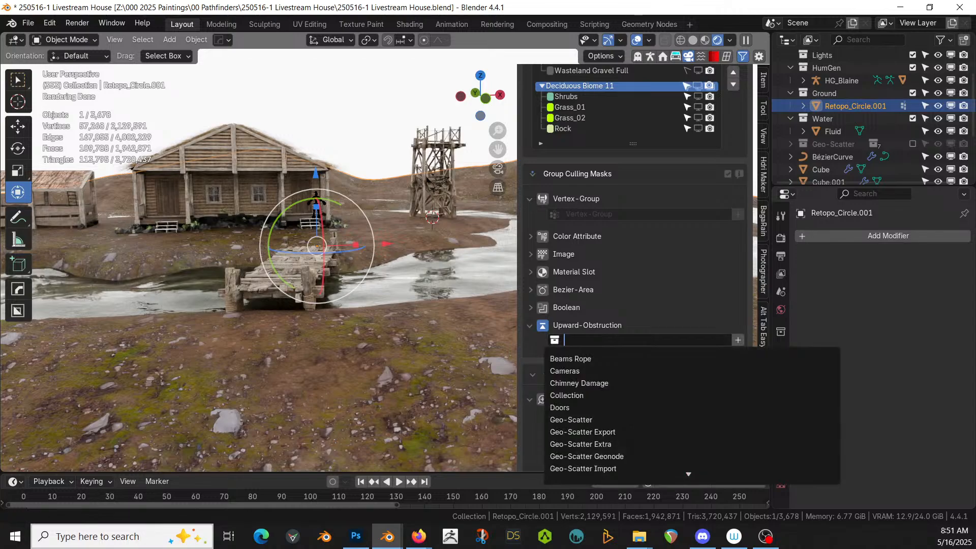
{"action": "type", "text": "wa"}
{"action": "key", "text": "BackSpace"}
{"action": "key", "text": "BackSpace"}
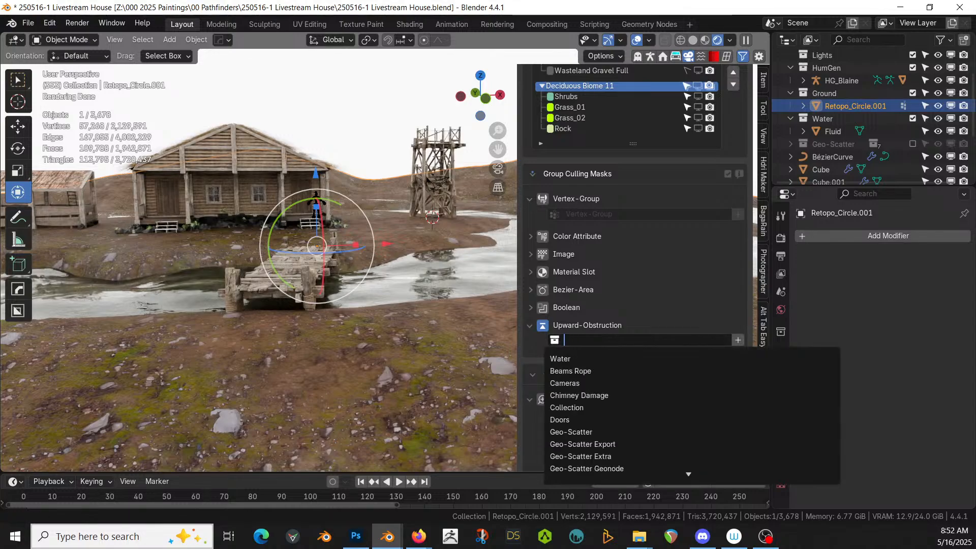
{"action": "type", "text": "W"}
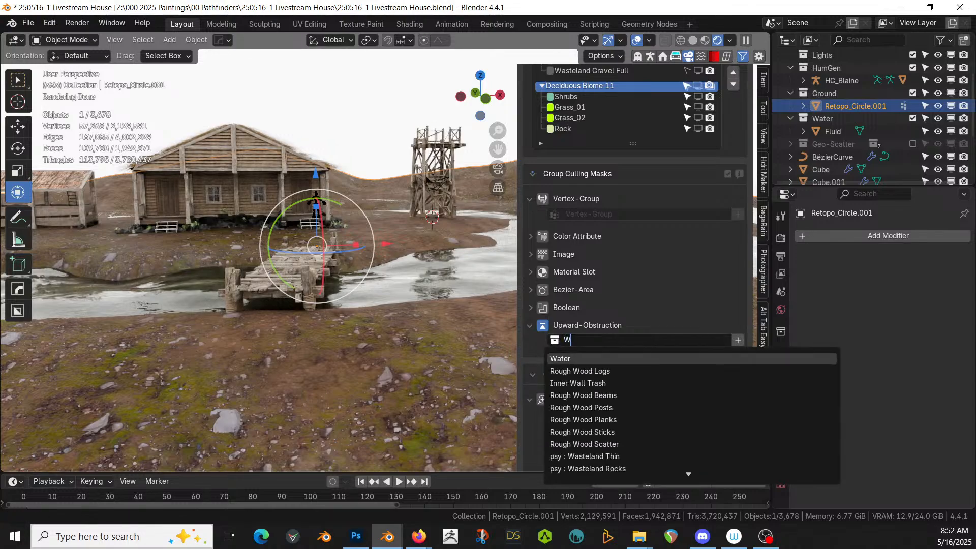
{"action": "left_click", "coordinate": [560, 358]}
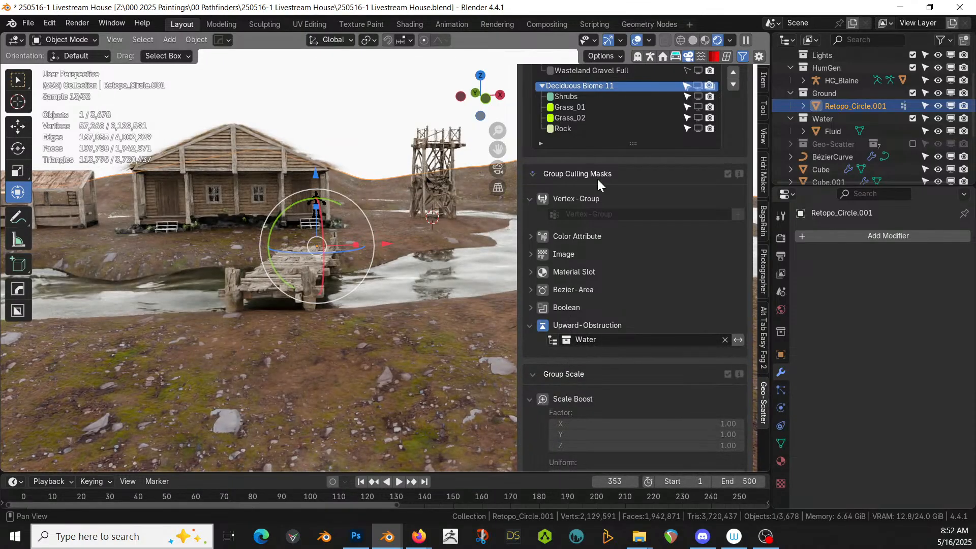
- Reverse the density influence of the Shrubs system's Object Repel 1 and set its minimal distance to 1 m
{"action": "left_click", "coordinate": [569, 99]}
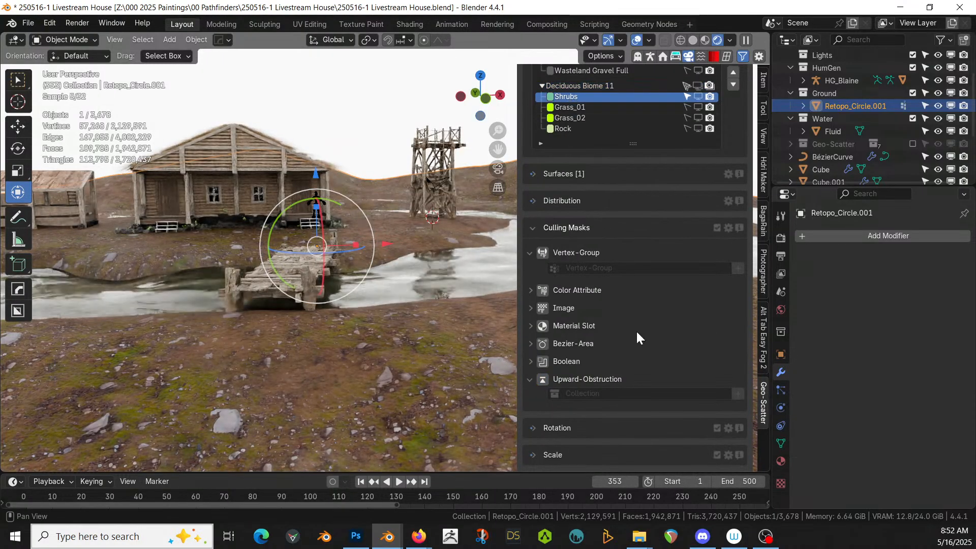
{"action": "scroll", "coordinate": [636, 331], "scroll_direction": "down", "scroll_amount": 10}
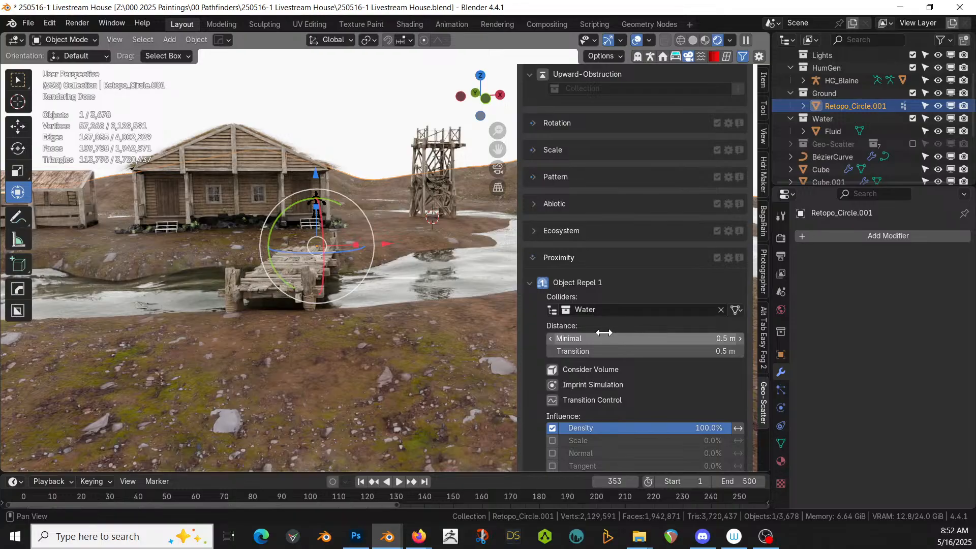
{"action": "left_click", "coordinate": [738, 428]}
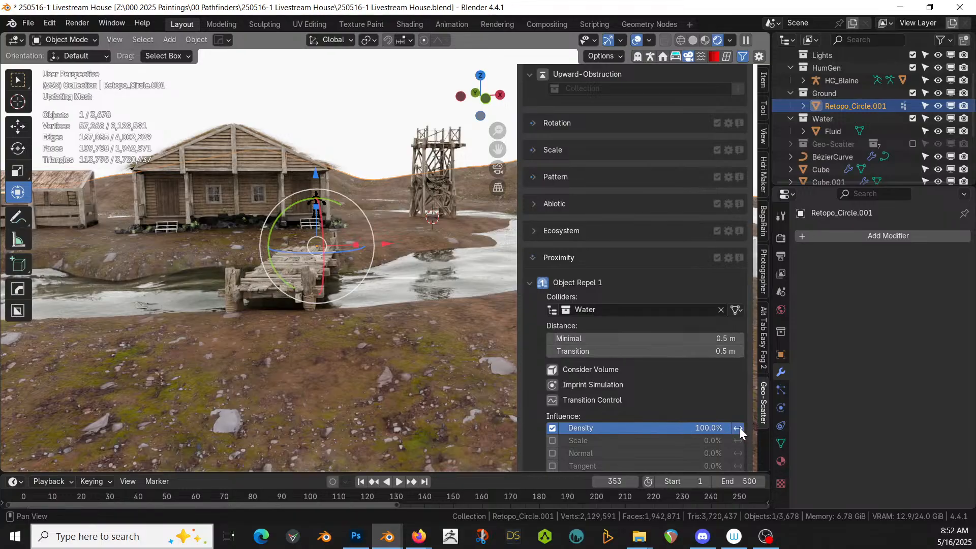
{"action": "left_click", "coordinate": [697, 339]}
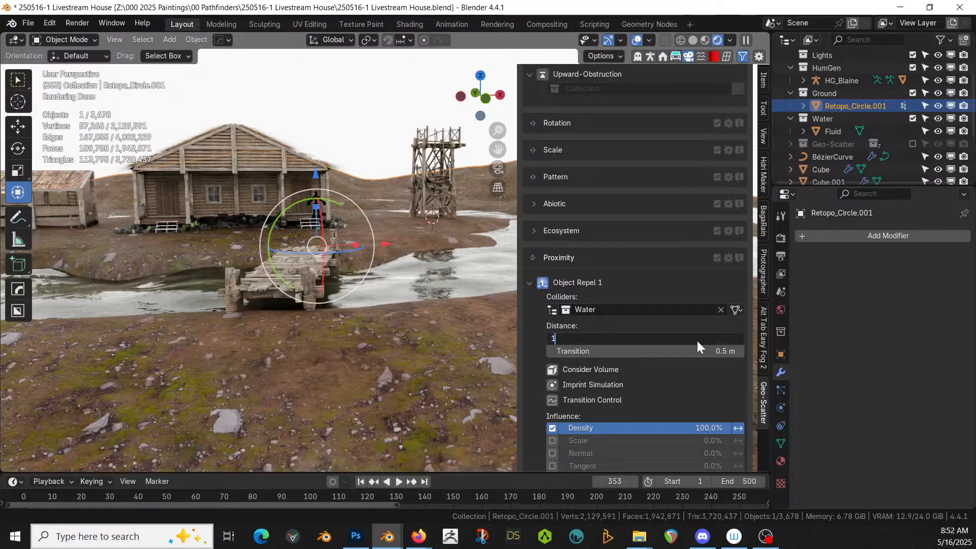
{"action": "type", "text": "1"}
{"action": "key", "text": "Return"}
{"action": "scroll", "coordinate": [683, 148], "scroll_direction": "up", "scroll_amount": 10}
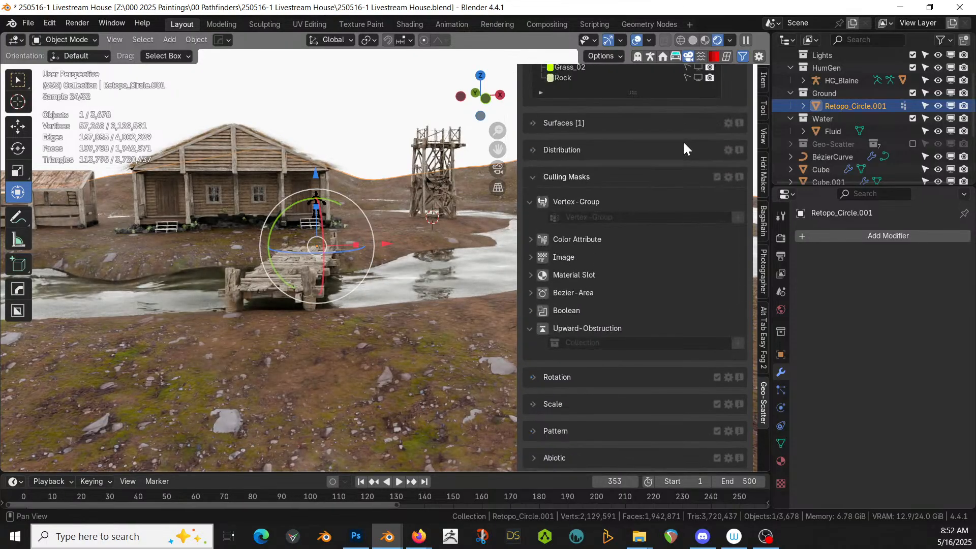
- Show the Shrubs system in the viewport, hide the Wasteland 07 systems, and include the Geo-Scatter collection in the view layer again
{"action": "scroll", "coordinate": [683, 141], "scroll_direction": "up", "scroll_amount": 4}
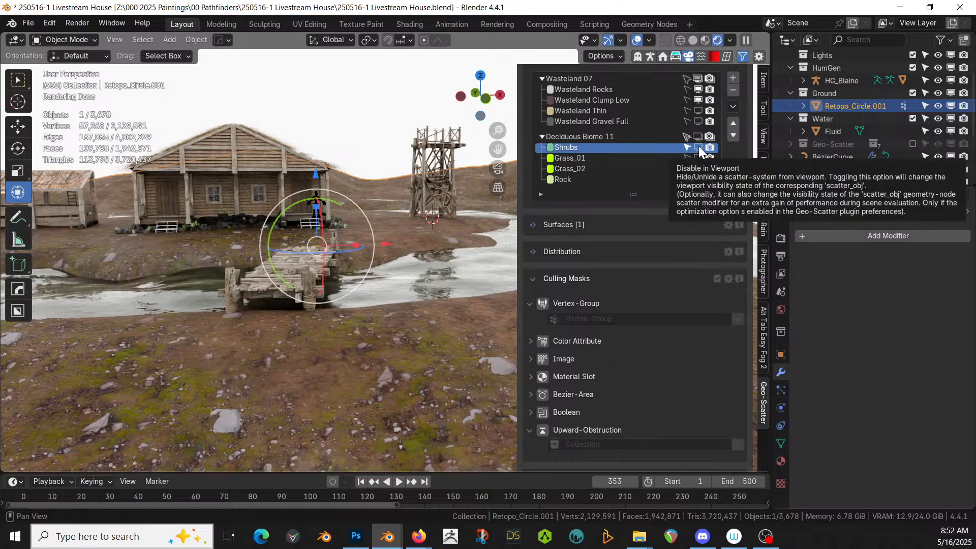
{"action": "left_click", "coordinate": [699, 147]}
{"action": "scroll", "coordinate": [374, 174], "scroll_direction": "down", "scroll_amount": 3}
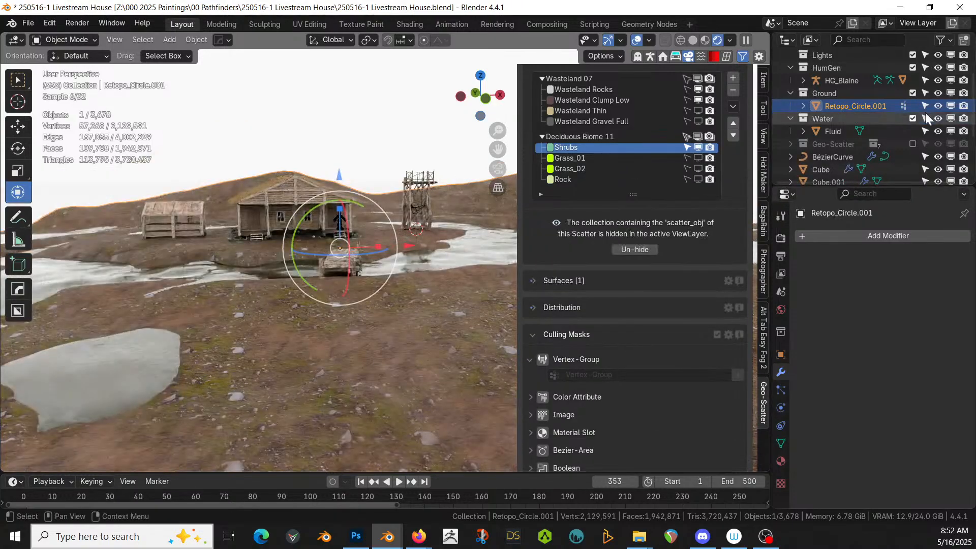
{"action": "scroll", "coordinate": [691, 130], "scroll_direction": "up", "scroll_amount": 5}
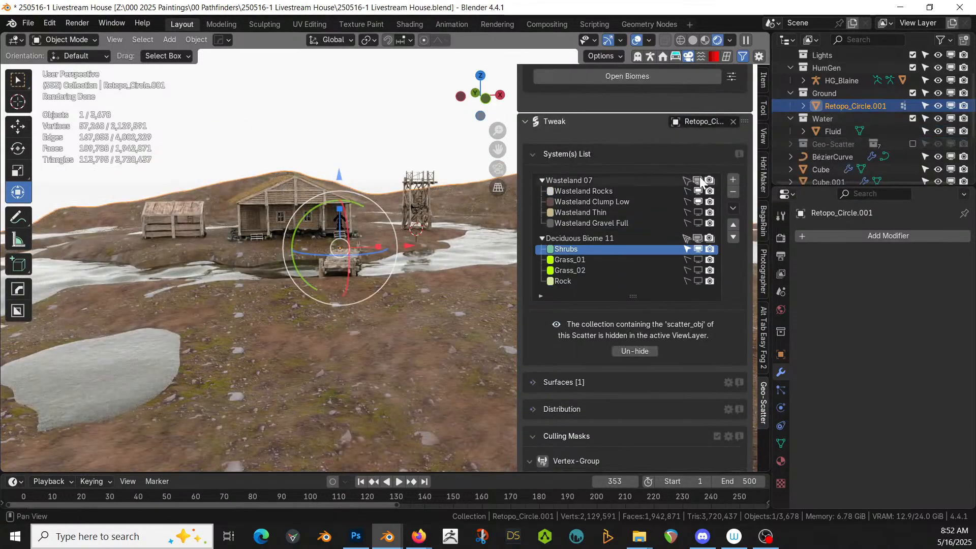
{"action": "left_click", "coordinate": [913, 144]}
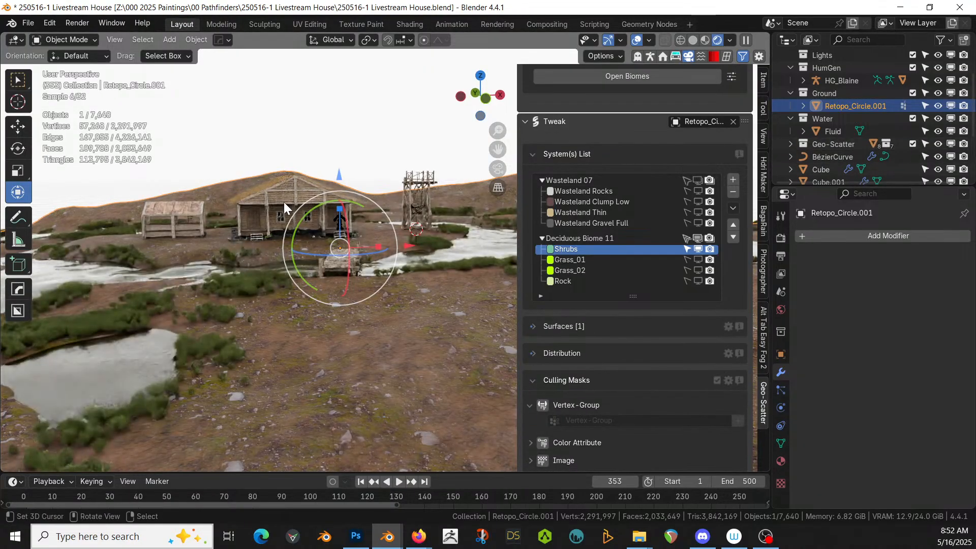
{"action": "middle_click_drag", "start_coordinate": [287, 279], "coordinate": [260, 288]}
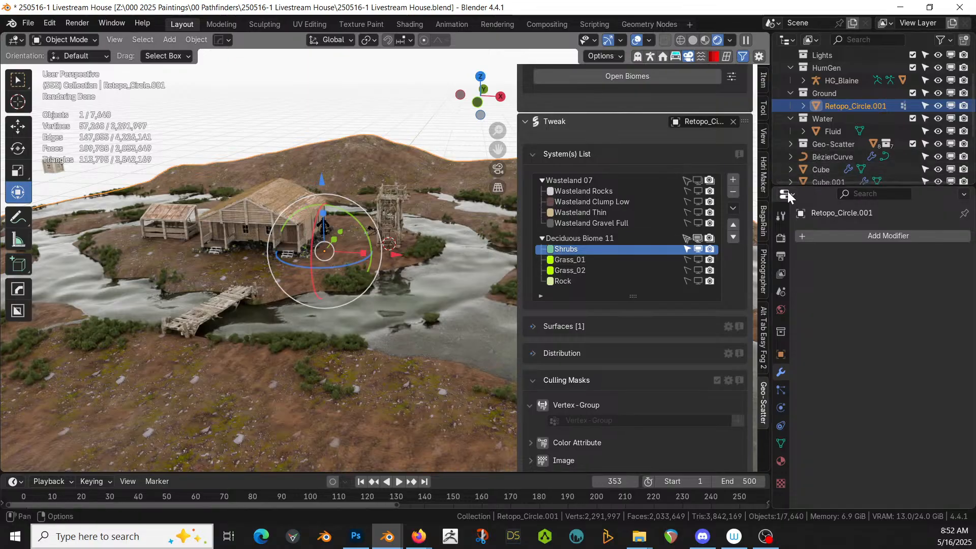
- Enable Object Repel 1 proximity on the Grass_01 system with the Water collection as collider and a minimal distance of 1.5 m
{"action": "left_click", "coordinate": [584, 261]}
{"action": "scroll", "coordinate": [641, 372], "scroll_direction": "down", "scroll_amount": 15}
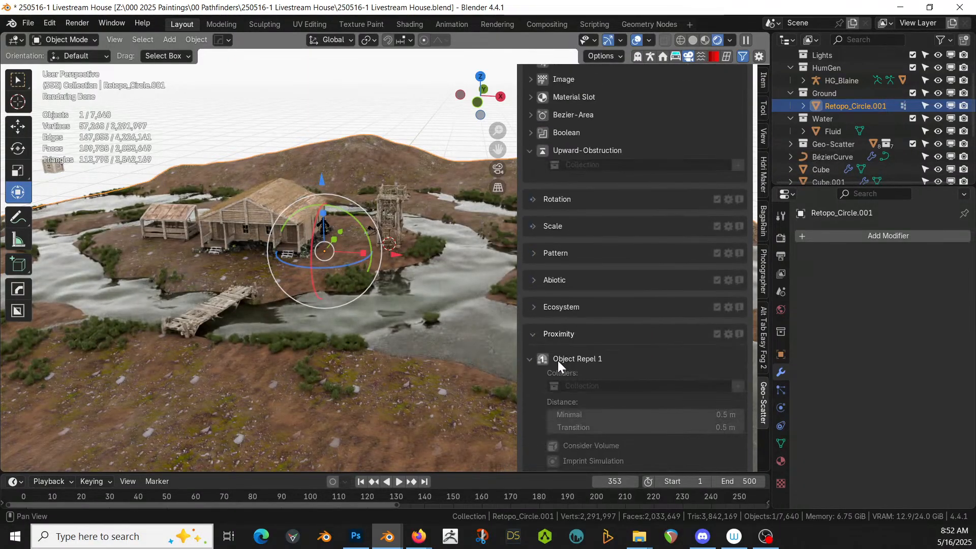
{"action": "left_click", "coordinate": [557, 386]}
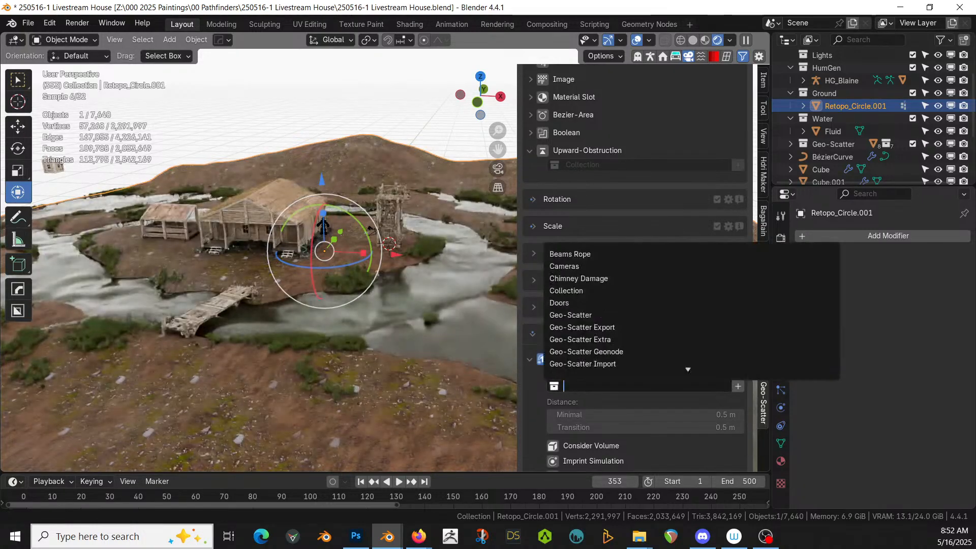
{"action": "type", "text": "Wa"}
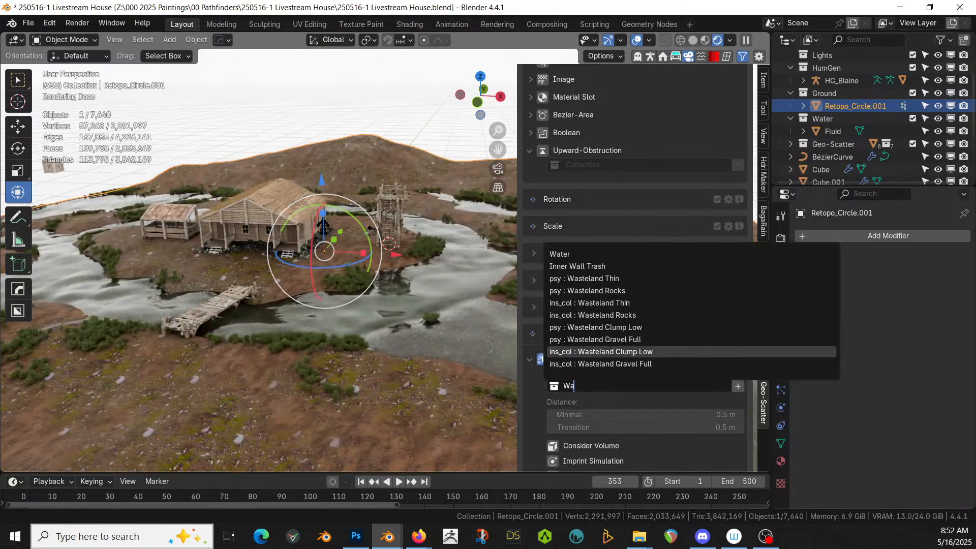
{"action": "left_click", "coordinate": [566, 253]}
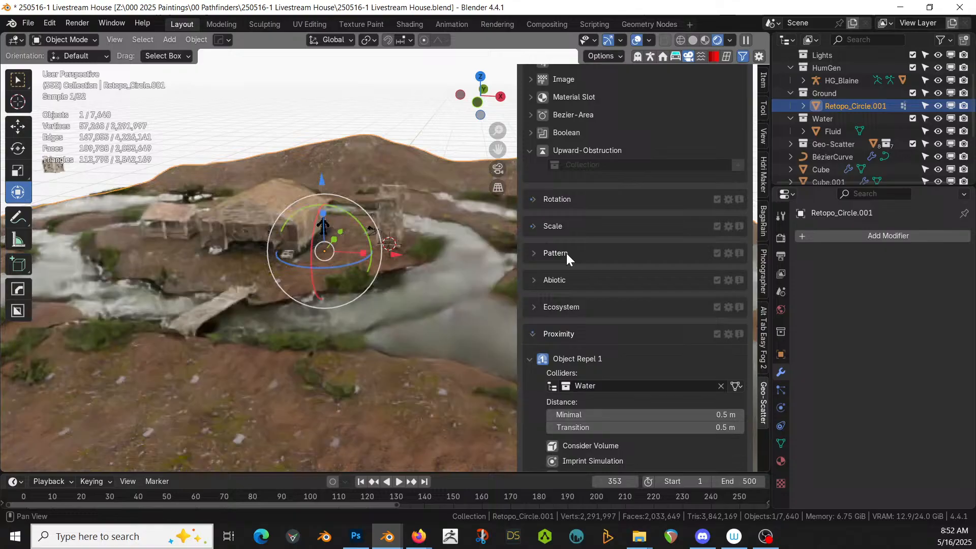
{"action": "left_click", "coordinate": [628, 410]}
{"action": "type", "text": "1"}
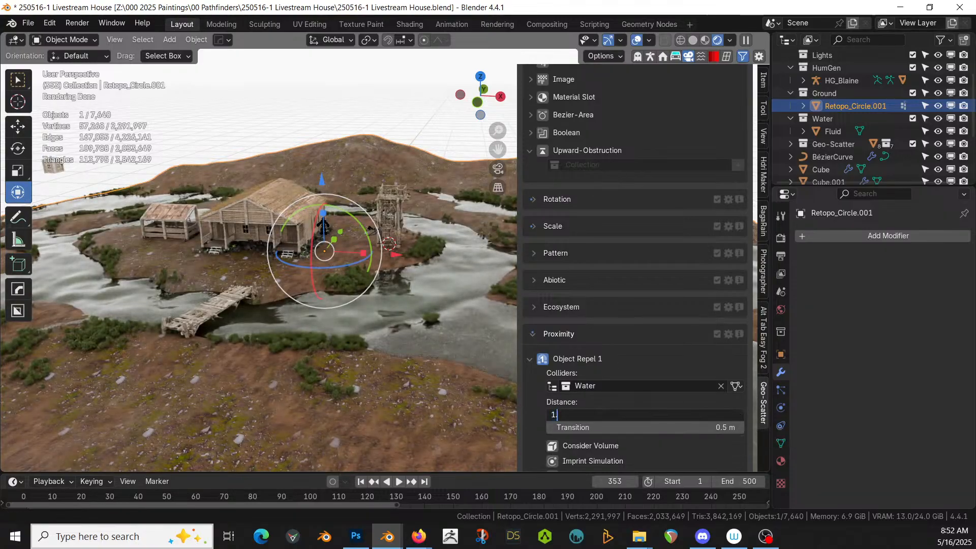
{"action": "type", "text": ".5"}
{"action": "key", "text": "Return"}
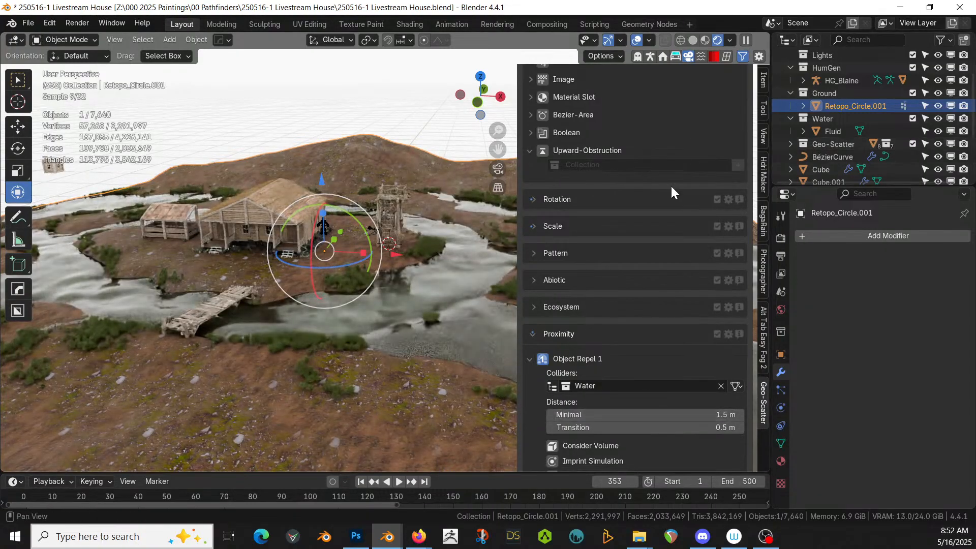
- Show the Grass_01 system in the viewport and reverse the density influence of its Object Repel 1
{"action": "scroll", "coordinate": [670, 184], "scroll_direction": "up", "scroll_amount": 10}
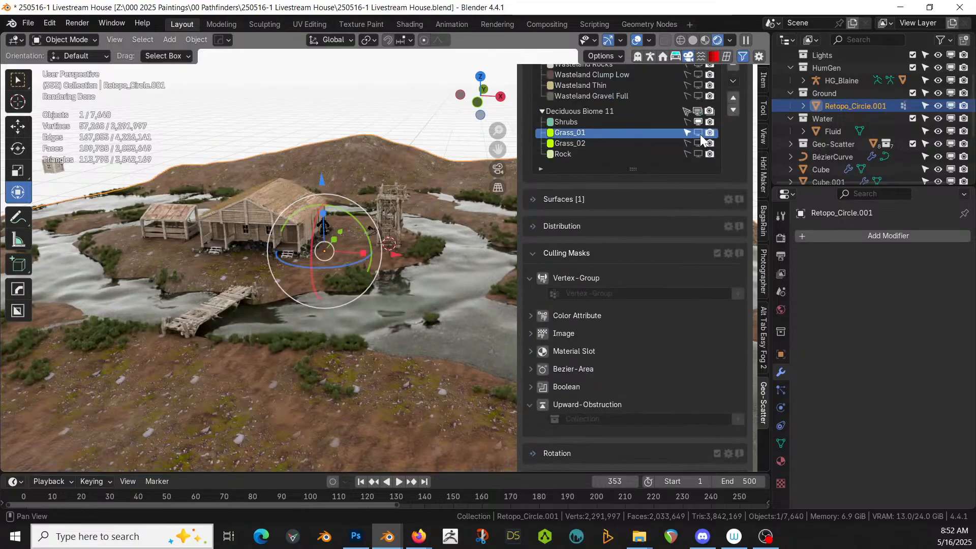
{"action": "left_click", "coordinate": [699, 132]}
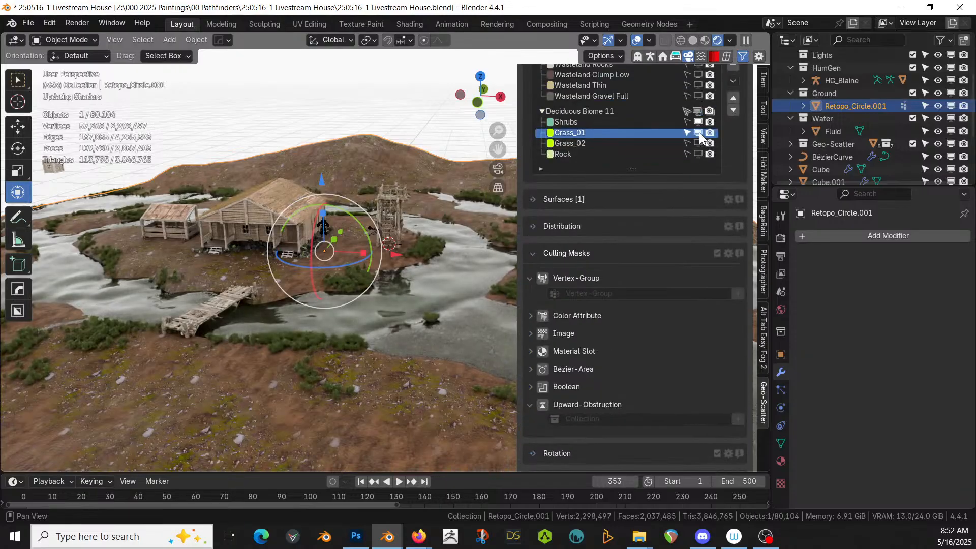
{"action": "scroll", "coordinate": [645, 315], "scroll_direction": "down", "scroll_amount": 12}
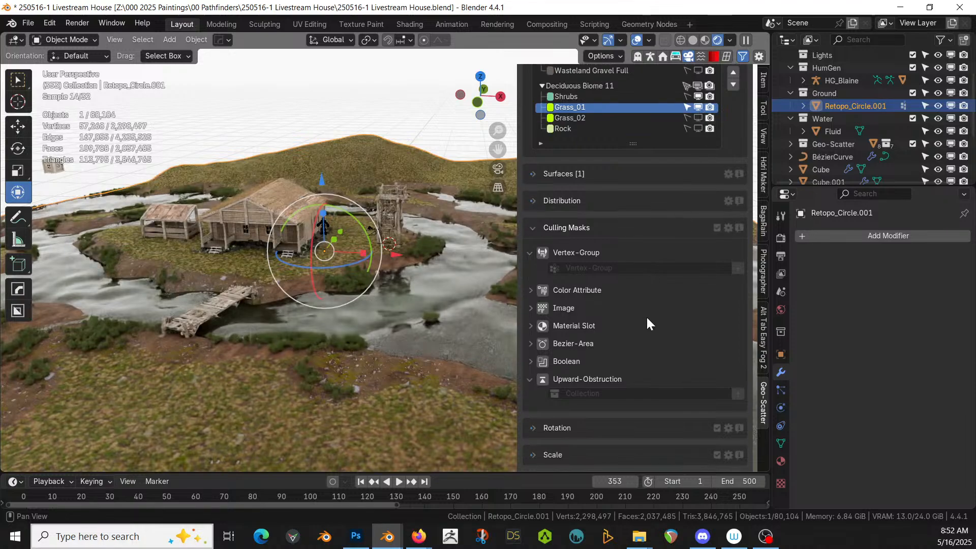
{"action": "scroll", "coordinate": [681, 404], "scroll_direction": "down", "scroll_amount": 3}
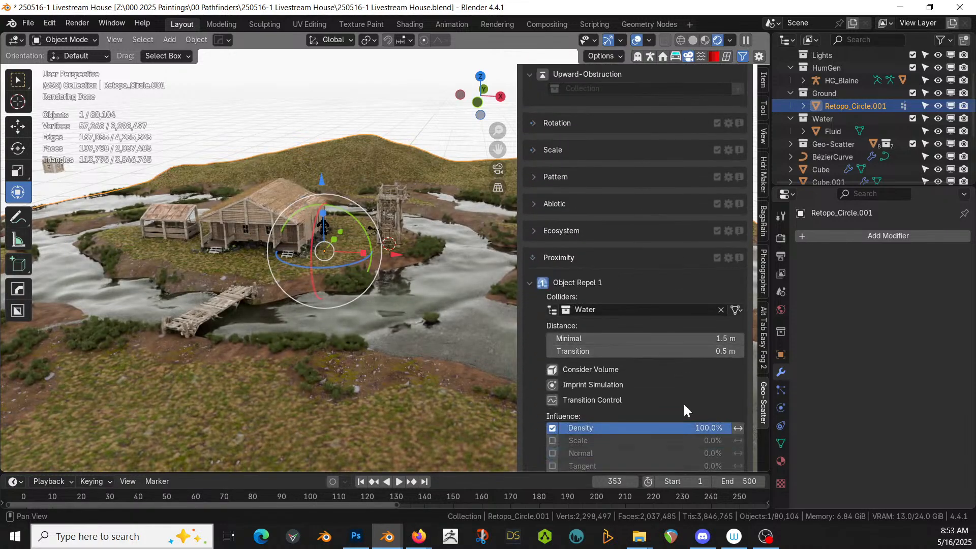
{"action": "left_click", "coordinate": [738, 428]}
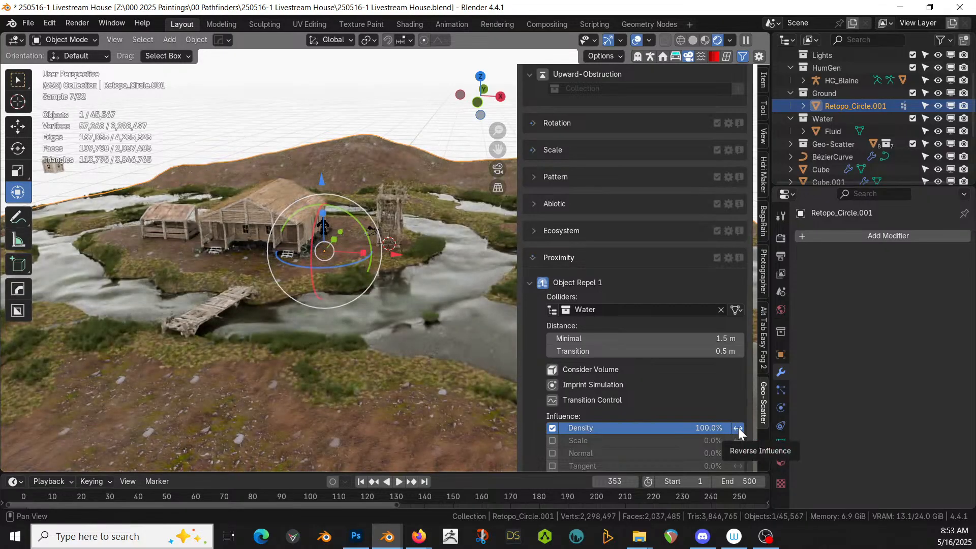
{"action": "middle_click_drag", "start_coordinate": [392, 295], "coordinate": [421, 282]}
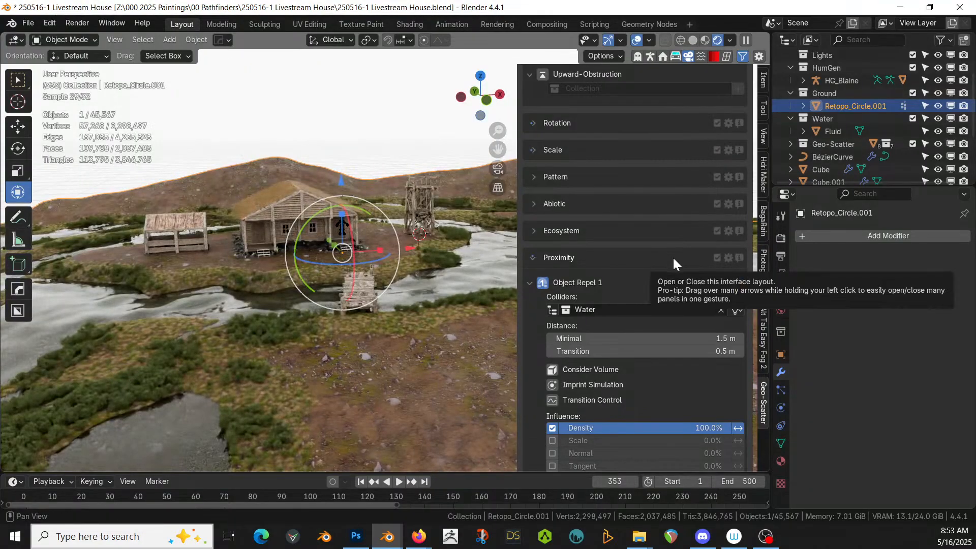
- Enable Object Repel 1 proximity on the Grass_02 system with the Water collection as collider
{"action": "scroll", "coordinate": [661, 244], "scroll_direction": "up", "scroll_amount": 15}
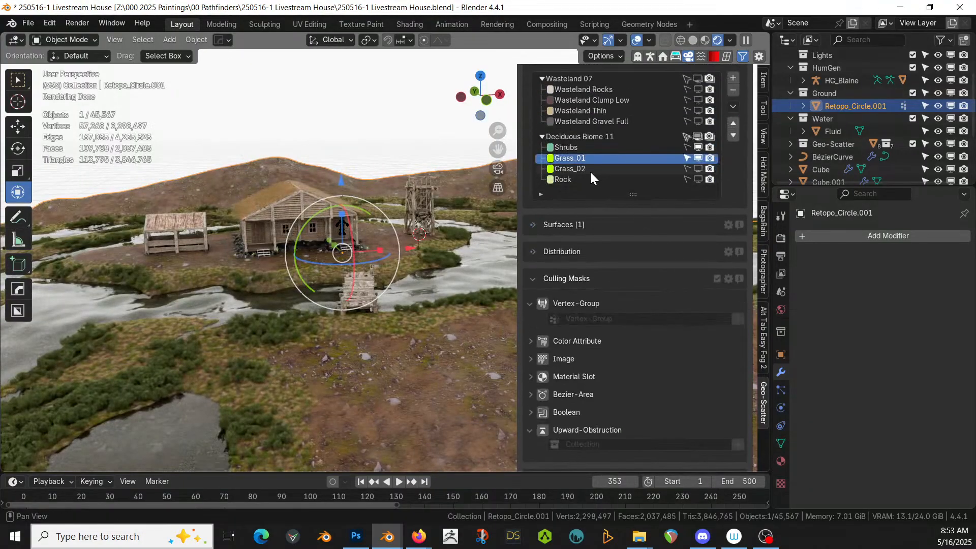
{"action": "left_click", "coordinate": [587, 169]}
{"action": "scroll", "coordinate": [645, 391], "scroll_direction": "down", "scroll_amount": 4}
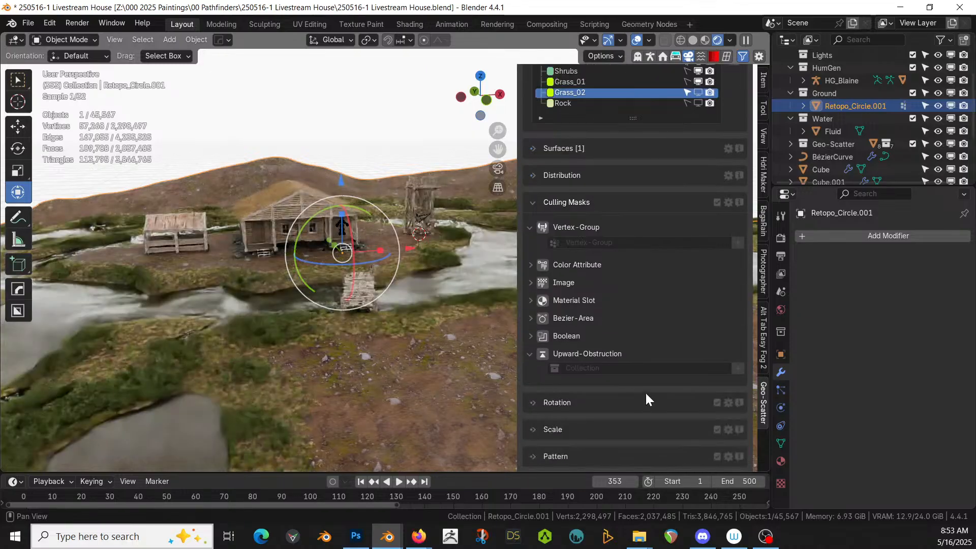
{"action": "scroll", "coordinate": [645, 391], "scroll_direction": "down", "scroll_amount": 10}
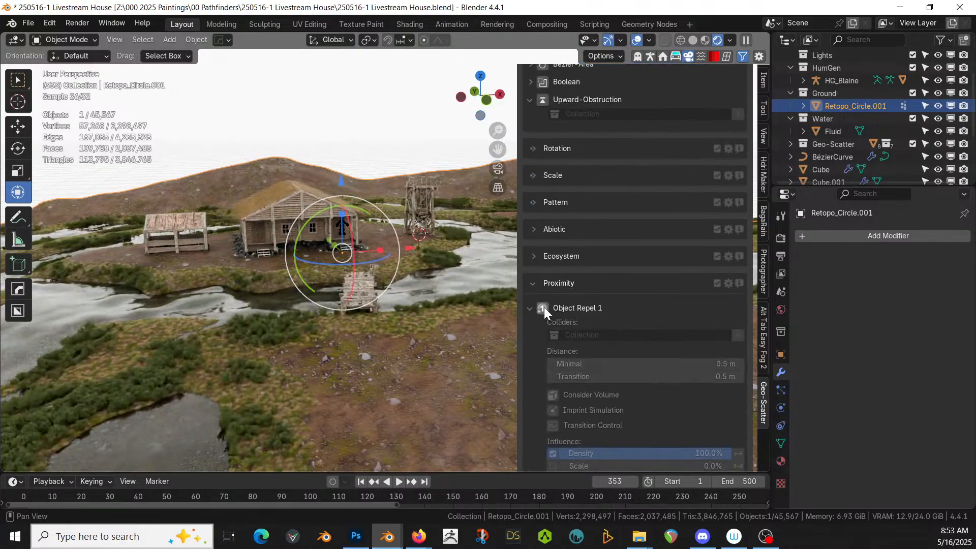
{"action": "left_click", "coordinate": [543, 307]}
{"action": "left_click", "coordinate": [553, 334]}
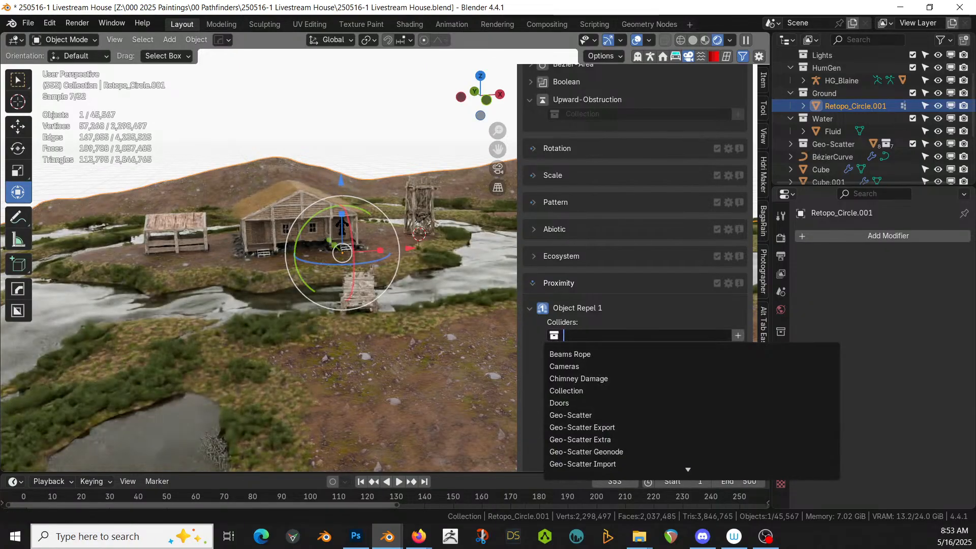
{"action": "type", "text": "Wat"}
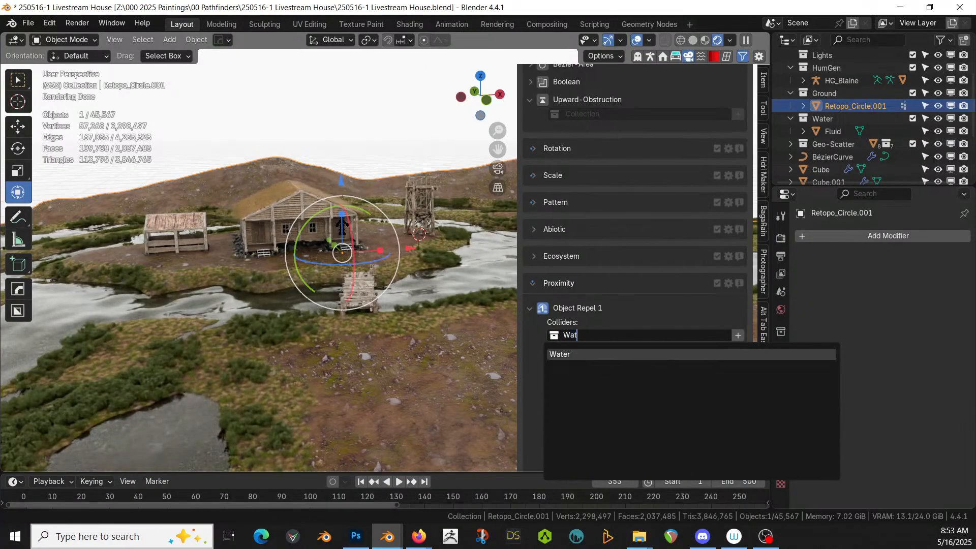
{"action": "left_click", "coordinate": [557, 356]}
- Set the minimal distance of Grass_02's Object Repel 1 to 1 m and reverse its density influence
{"action": "scroll", "coordinate": [625, 414], "scroll_direction": "down", "scroll_amount": 3}
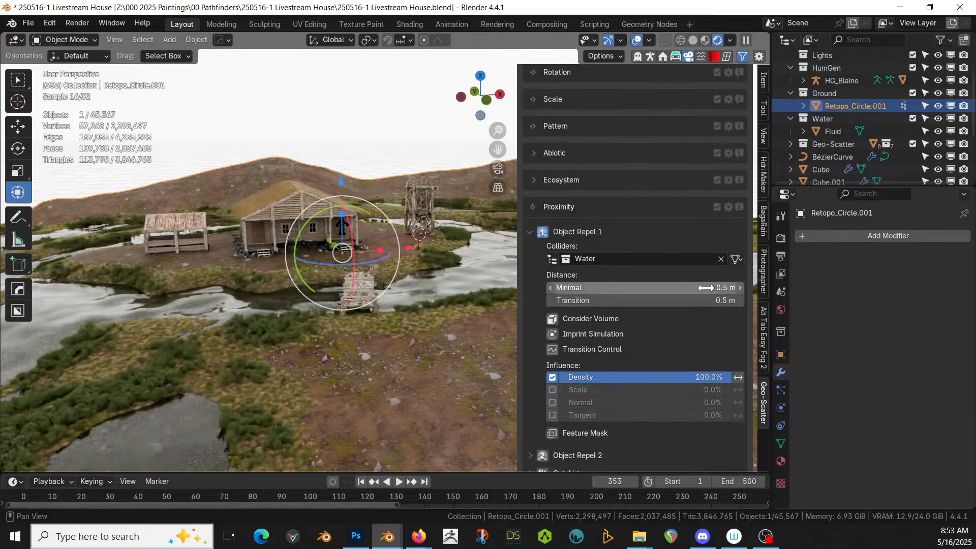
{"action": "left_click", "coordinate": [676, 288]}
{"action": "type", "text": "1"}
{"action": "key", "text": "Return"}
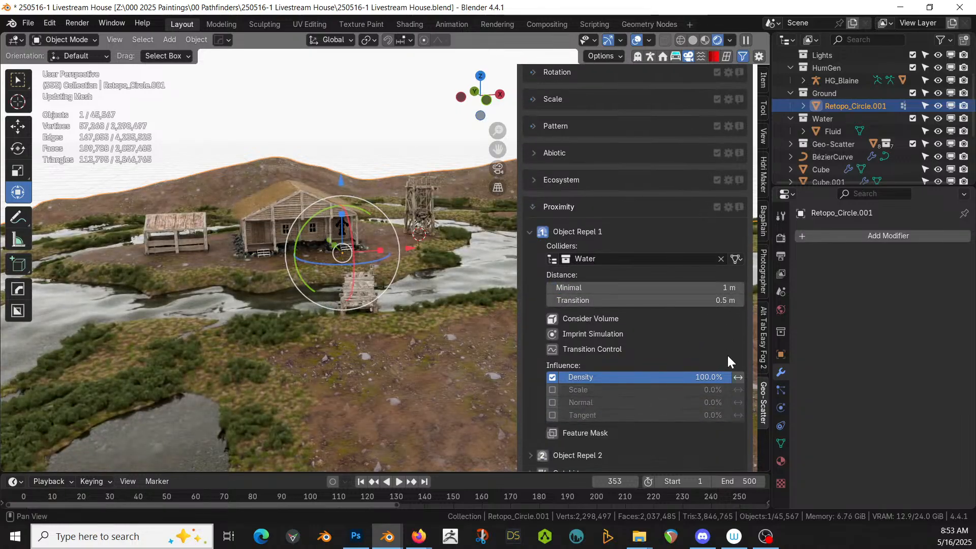
{"action": "left_click", "coordinate": [738, 377]}
- Set the minimal distance of the Grass_01 system's Object Repel 1 to 0.75 m
{"action": "scroll", "coordinate": [651, 251], "scroll_direction": "up", "scroll_amount": 20}
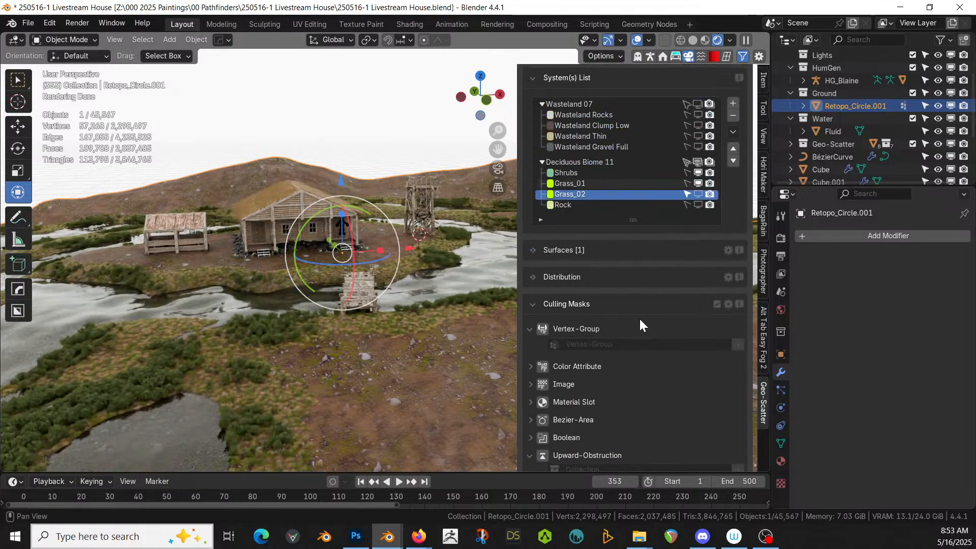
{"action": "scroll", "coordinate": [638, 318], "scroll_direction": "down", "scroll_amount": 10}
{"action": "scroll", "coordinate": [662, 395], "scroll_direction": "down", "scroll_amount": 7}
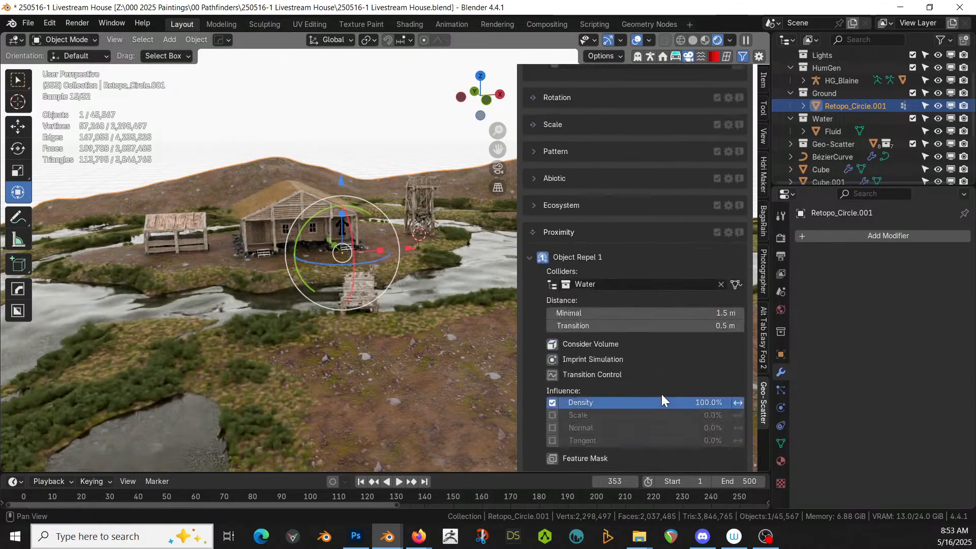
{"action": "left_click", "coordinate": [711, 313]}
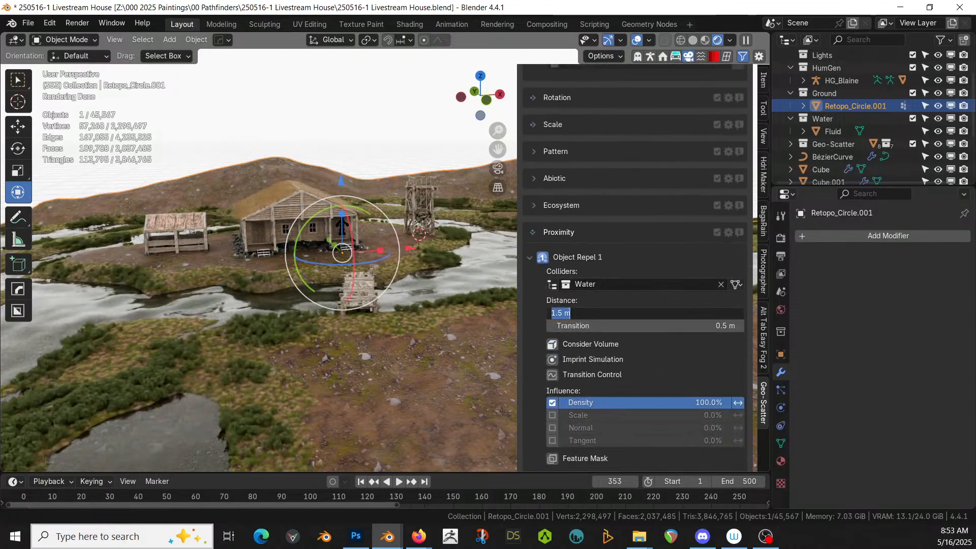
{"action": "key", "text": "BackSpace"}
{"action": "type", "text": ".75"}
{"action": "key", "text": "Return"}
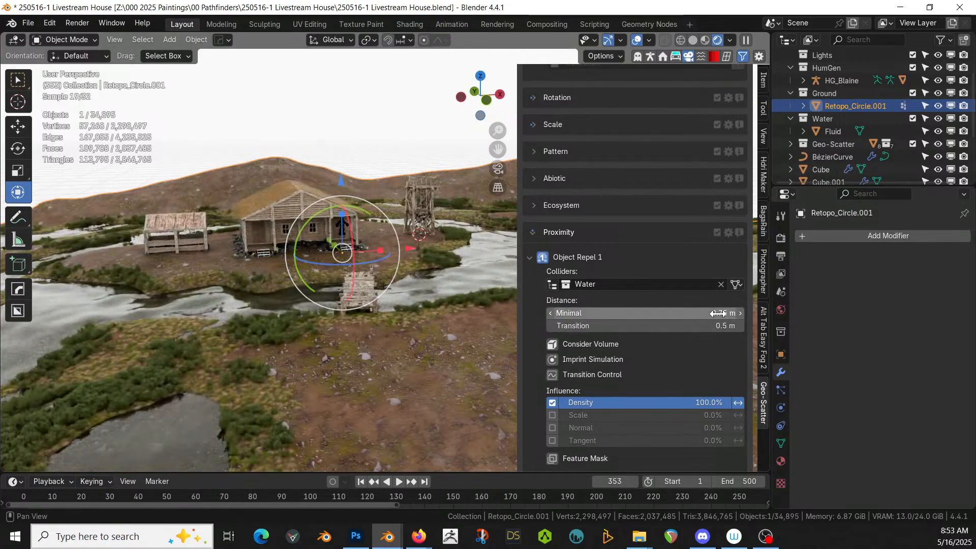
- Show the Grass_02 system in the viewport and inspect the grass along the shoreline around the house
{"action": "scroll", "coordinate": [674, 257], "scroll_direction": "up", "scroll_amount": 15}
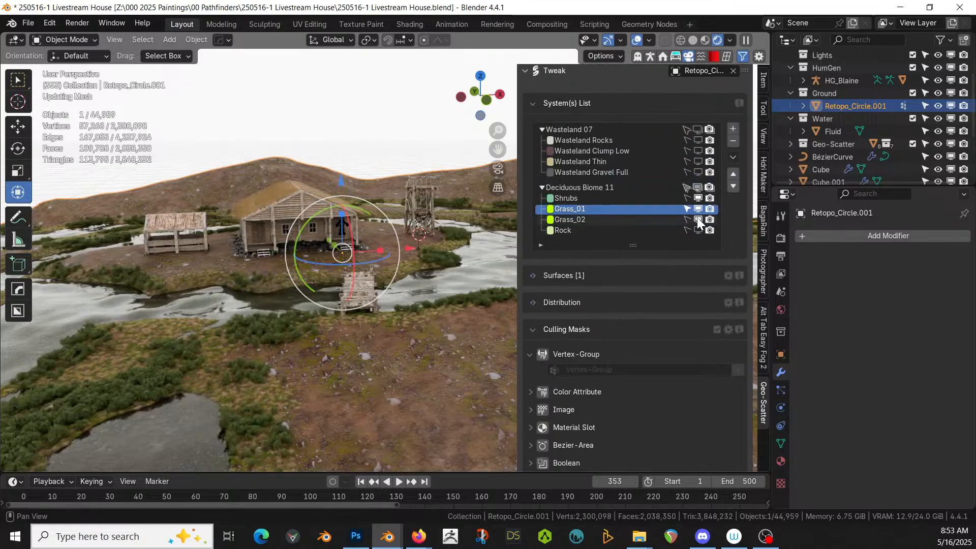
{"action": "left_click", "coordinate": [697, 217]}
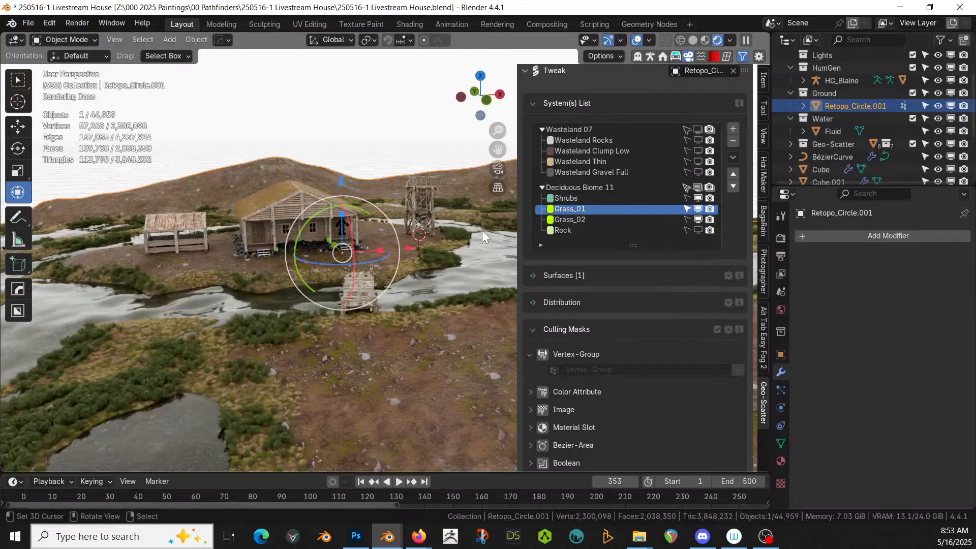
{"action": "middle_click_drag", "start_coordinate": [376, 267], "coordinate": [331, 288]}
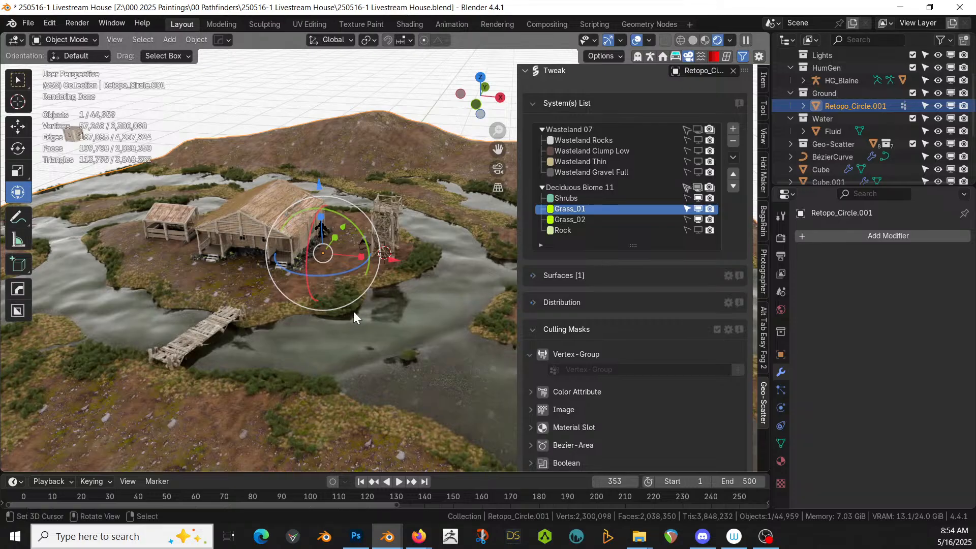
- Switch the viewport to Solid shading, then enable and expand Object Repel 2 proximity on the Grass_01 system
{"action": "key", "text": "z"}
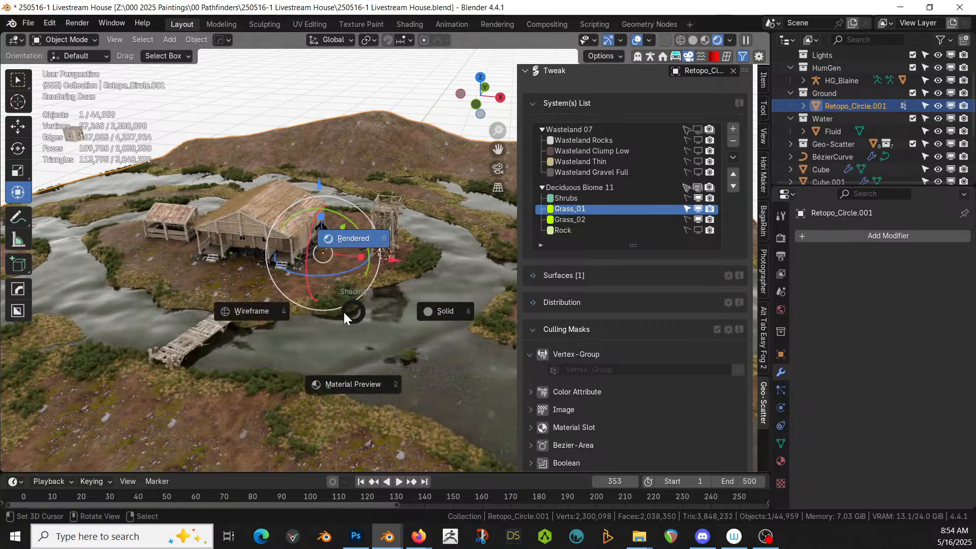
{"action": "key", "text": "6"}
{"action": "scroll", "coordinate": [616, 320], "scroll_direction": "down", "scroll_amount": 5}
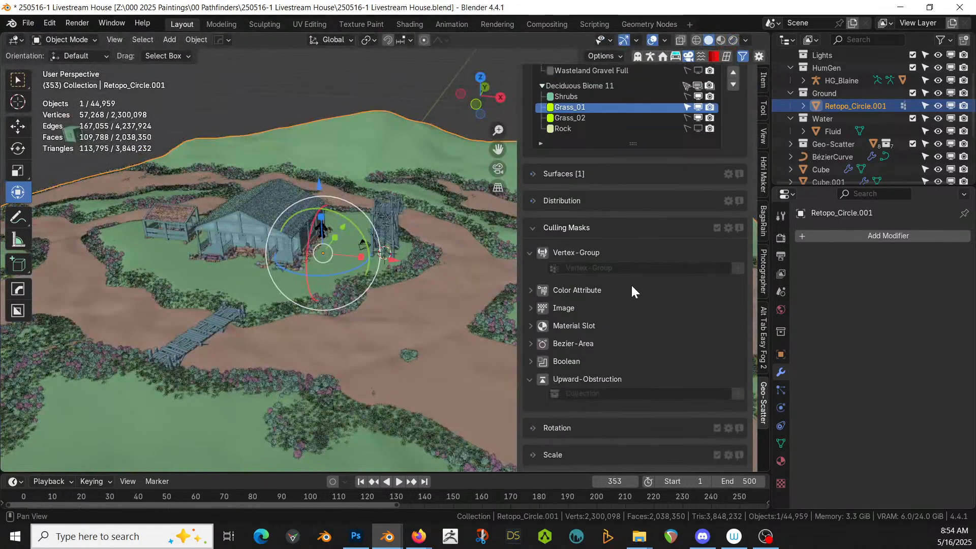
{"action": "scroll", "coordinate": [631, 315], "scroll_direction": "down", "scroll_amount": 12}
{"action": "scroll", "coordinate": [631, 359], "scroll_direction": "down", "scroll_amount": 4}
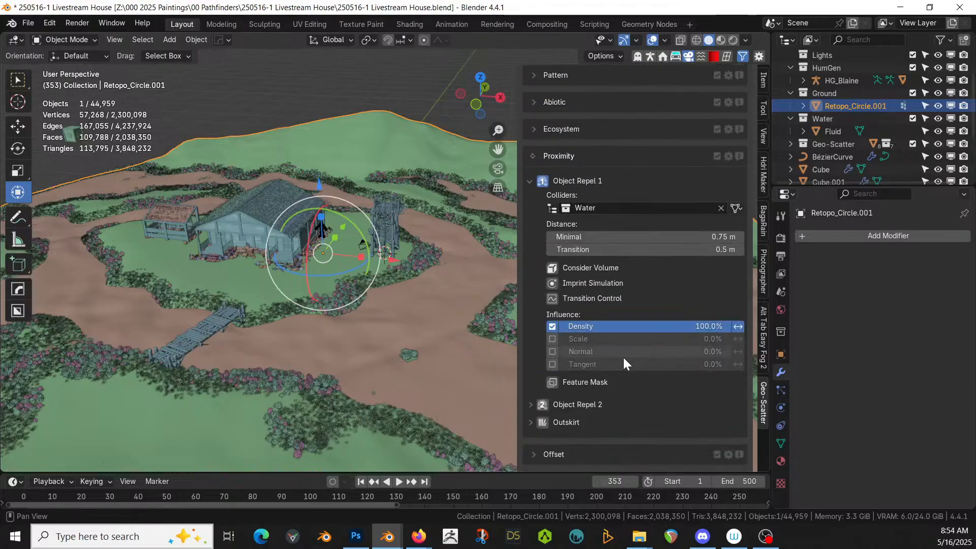
{"action": "left_click", "coordinate": [543, 406]}
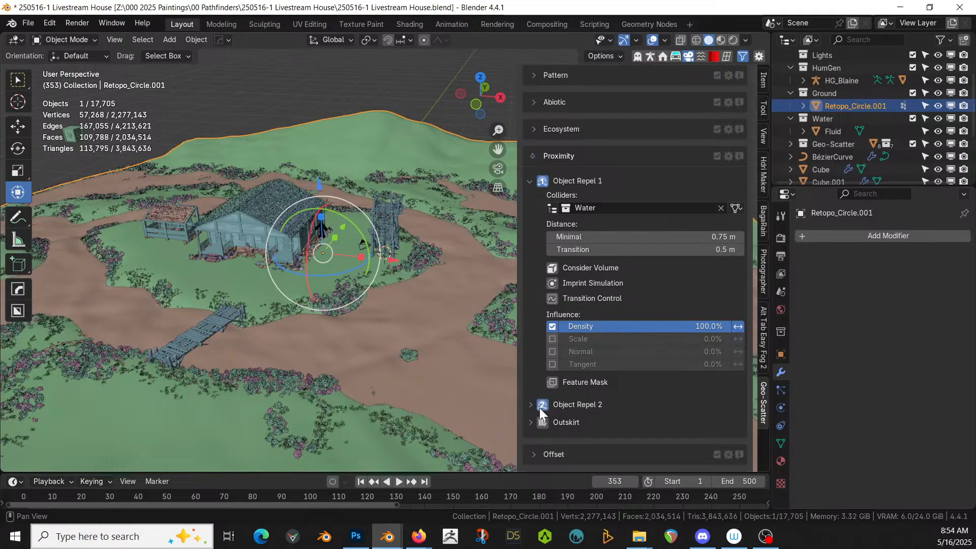
{"action": "left_click", "coordinate": [532, 404]}
{"action": "left_click", "coordinate": [554, 431]}
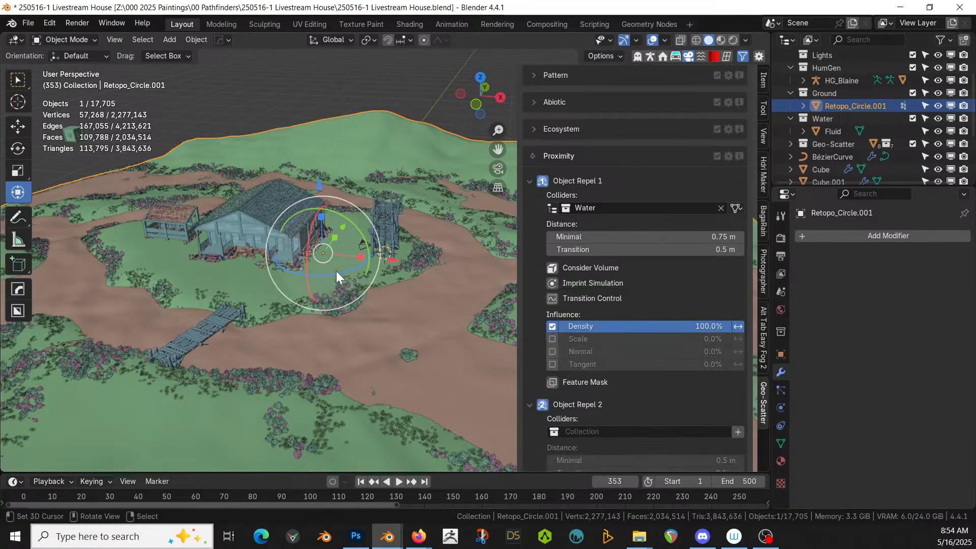
- Move the house object to a new collection named Structures
{"action": "left_click", "coordinate": [242, 220]}
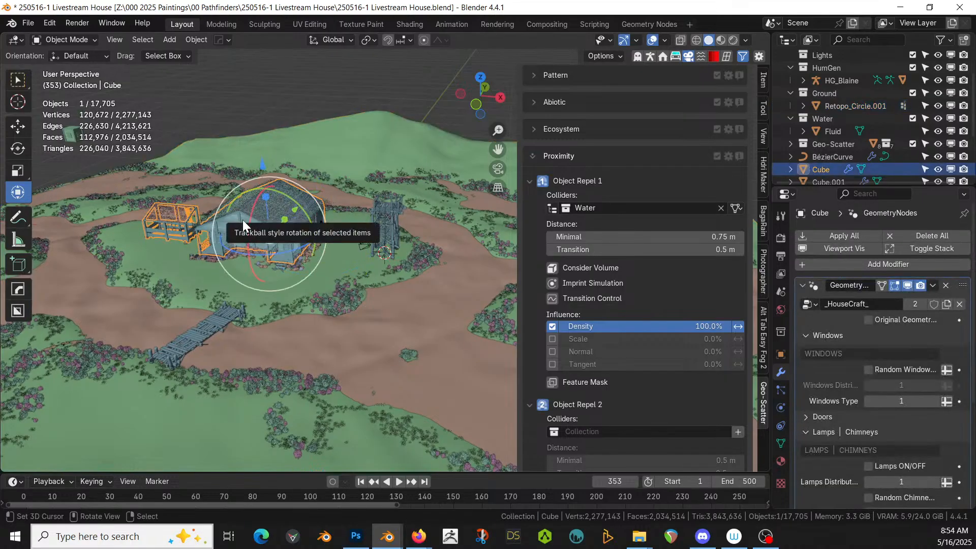
{"action": "key", "text": "m"}
{"action": "left_click", "coordinate": [215, 203]}
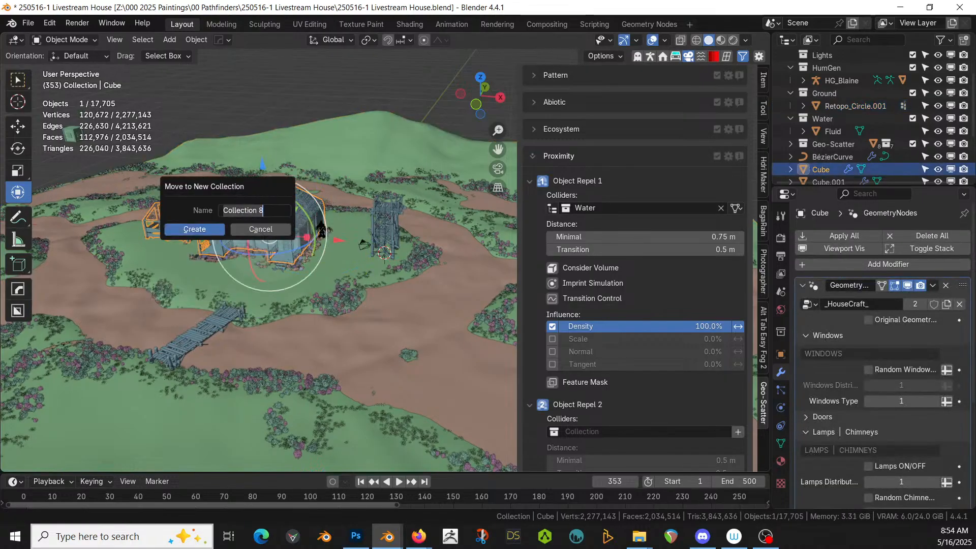
{"action": "type", "text": "Structures"}
{"action": "key", "text": "Return"}
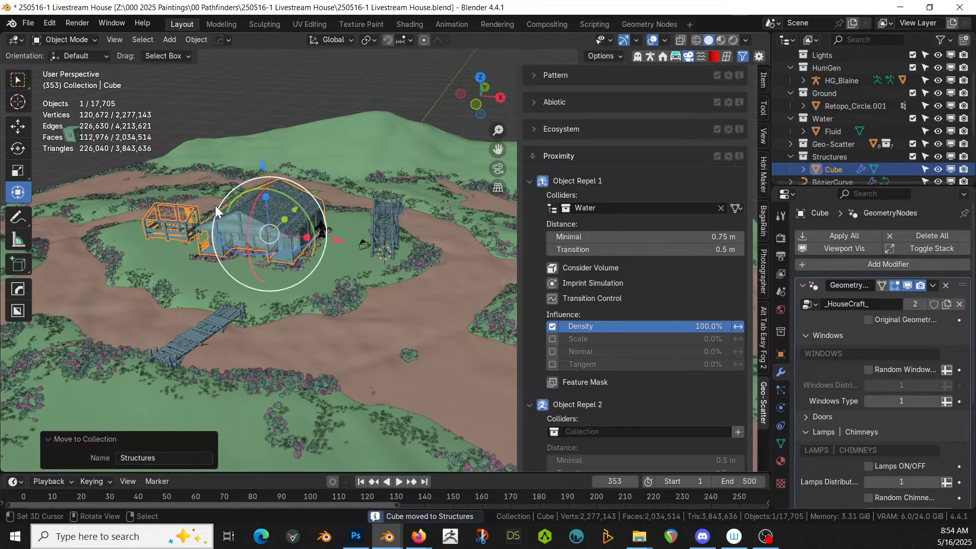
- Try the Structures collection as the collider of the Grass_01 system's Object Repel 2, and switch that repel off again
{"action": "left_click", "coordinate": [573, 431]}
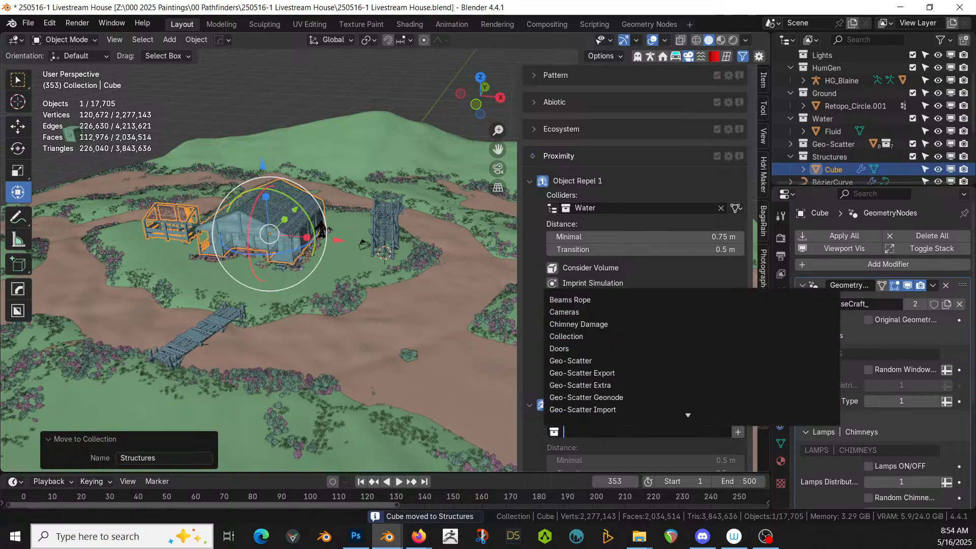
{"action": "type", "text": "St"}
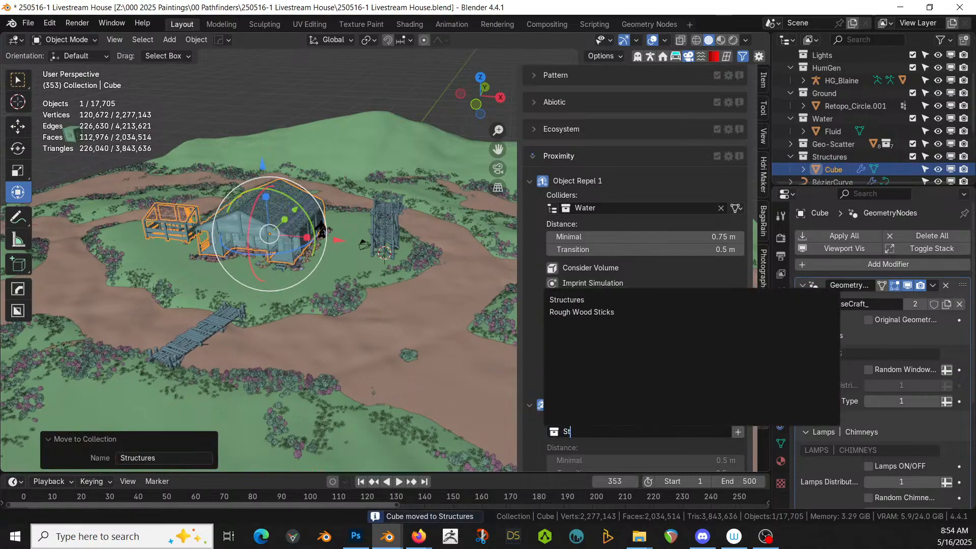
{"action": "left_click", "coordinate": [580, 300]}
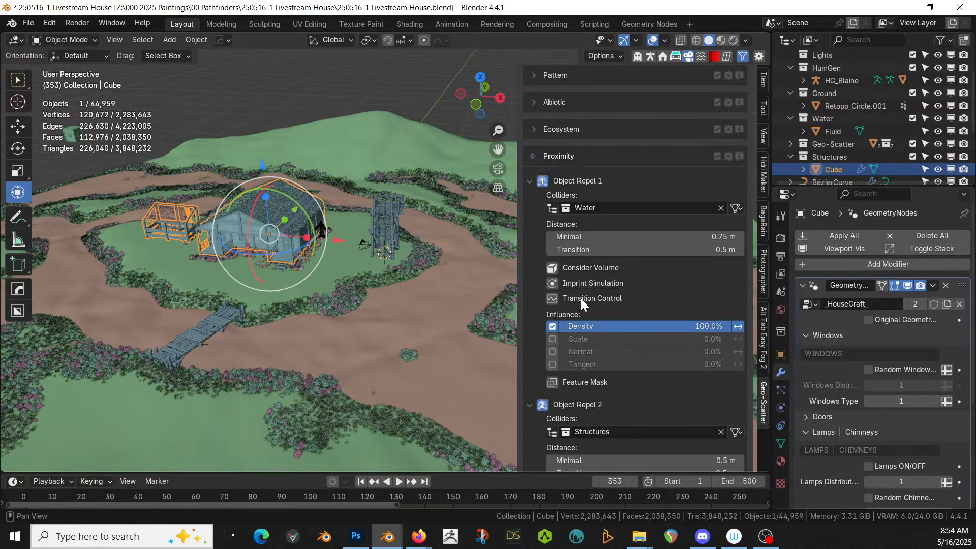
{"action": "scroll", "coordinate": [661, 376], "scroll_direction": "down", "scroll_amount": 5}
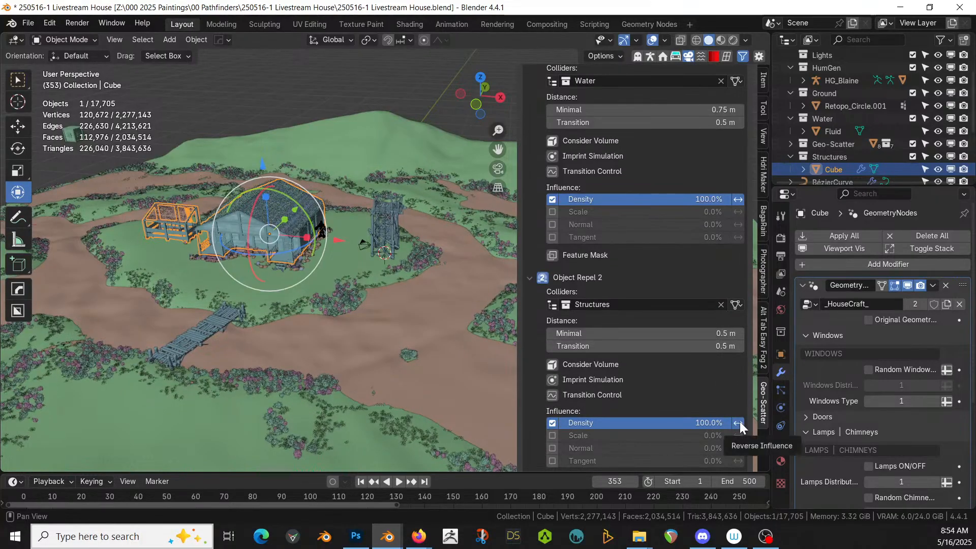
{"action": "left_click", "coordinate": [545, 279]}
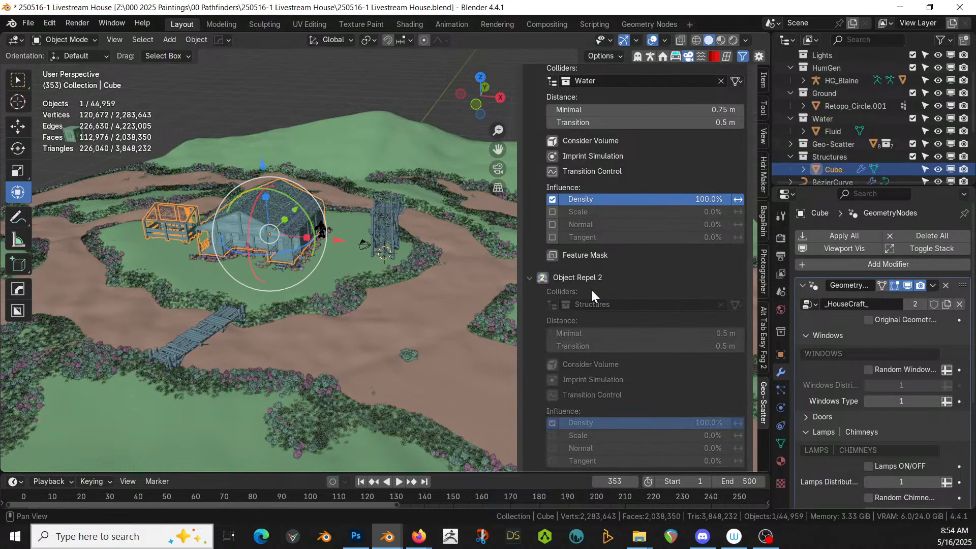
- Enable Object Repel 1 on the Rock system and assign the Water collection as its collider
{"action": "scroll", "coordinate": [591, 288], "scroll_direction": "up", "scroll_amount": 15}
{"action": "scroll", "coordinate": [590, 288], "scroll_direction": "up", "scroll_amount": 5}
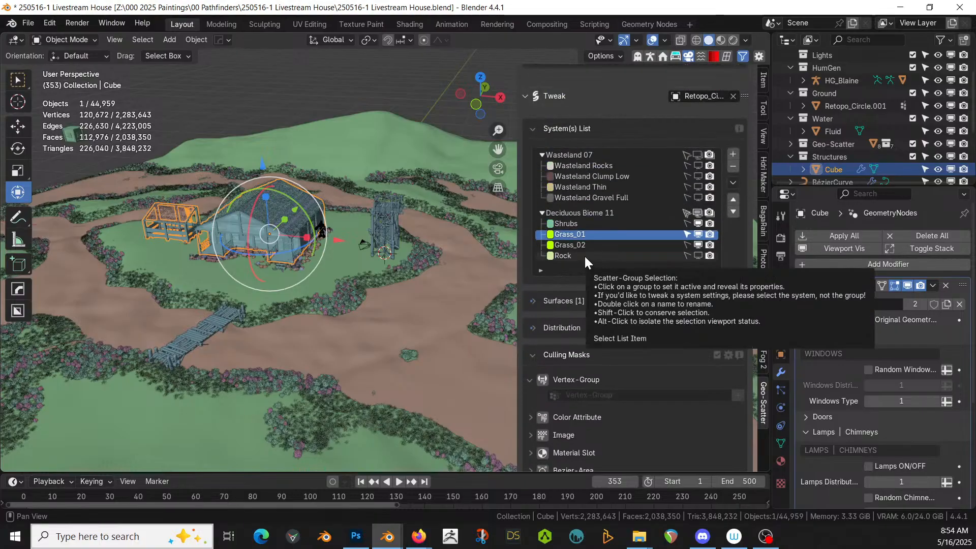
{"action": "left_click", "coordinate": [571, 254]}
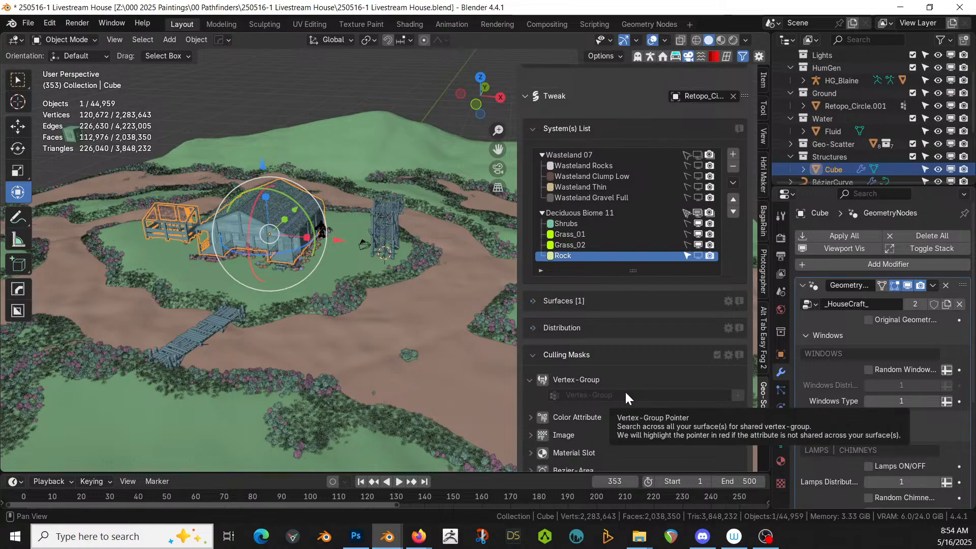
{"action": "scroll", "coordinate": [625, 394], "scroll_direction": "down", "scroll_amount": 3}
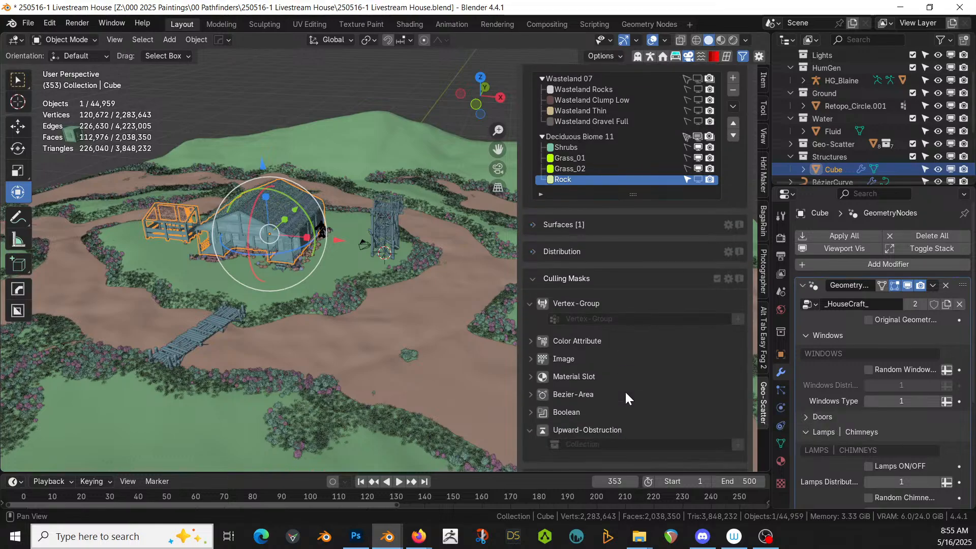
{"action": "scroll", "coordinate": [626, 393], "scroll_direction": "down", "scroll_amount": 10}
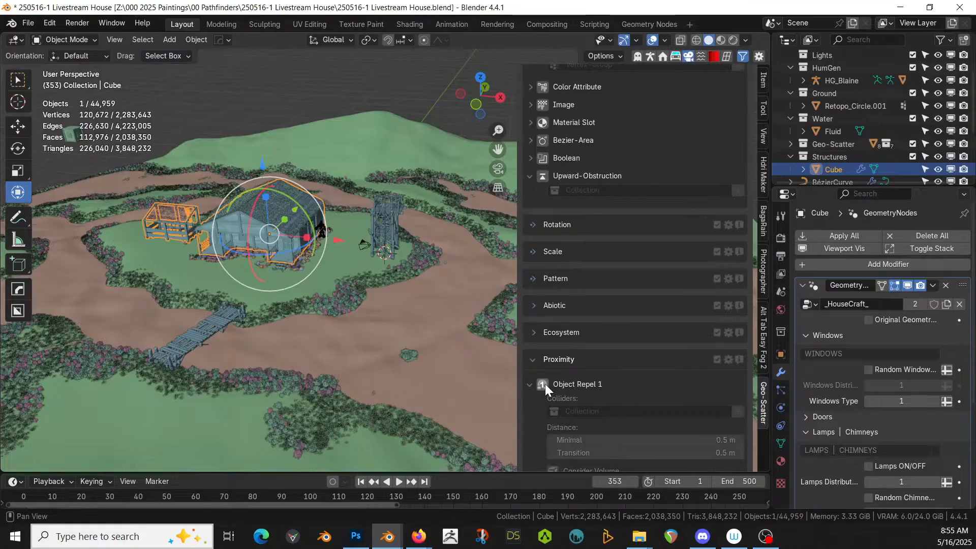
{"action": "left_click", "coordinate": [564, 411]}
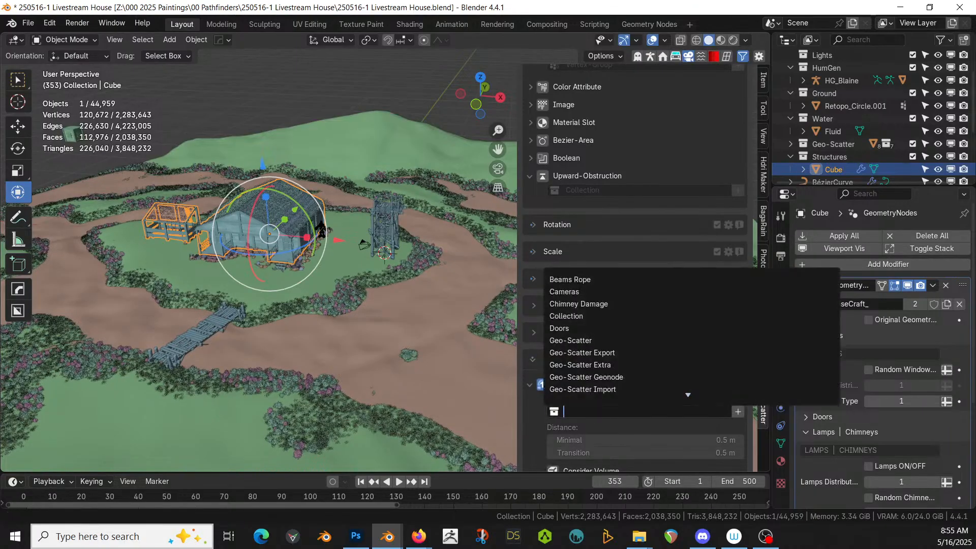
{"action": "type", "text": "Wa"}
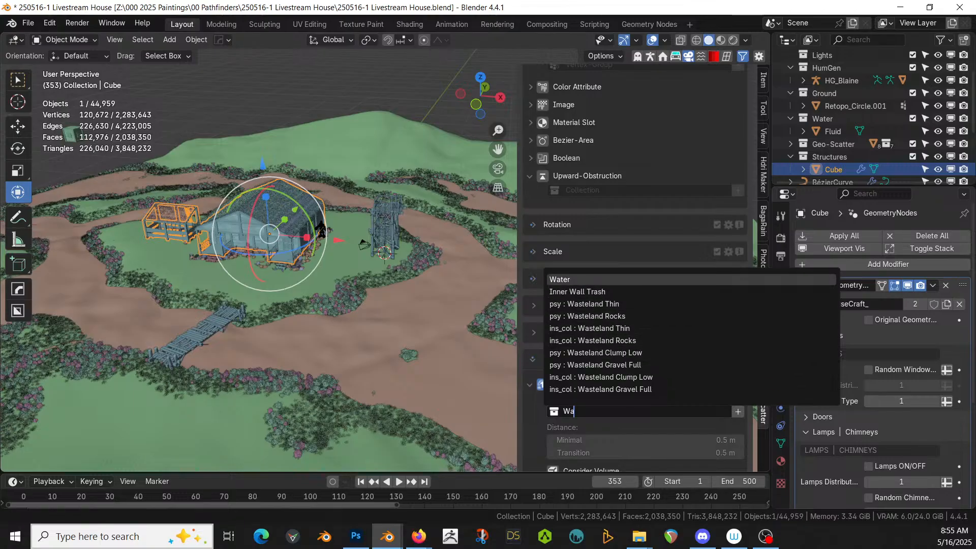
{"action": "left_click", "coordinate": [593, 281]}
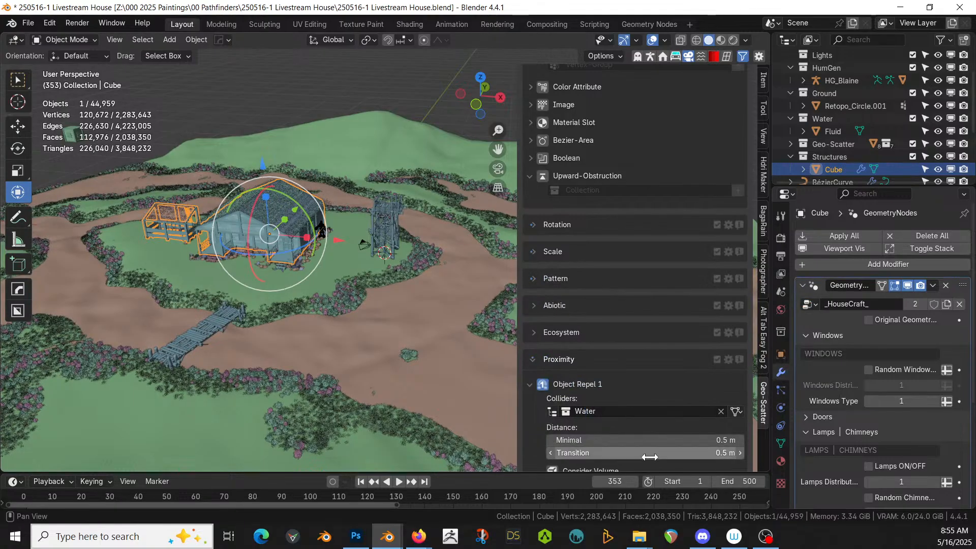
- Set the minimal distance of the Rock system's Object Repel 1 to 2 m
{"action": "scroll", "coordinate": [729, 444], "scroll_direction": "down", "scroll_amount": 3}
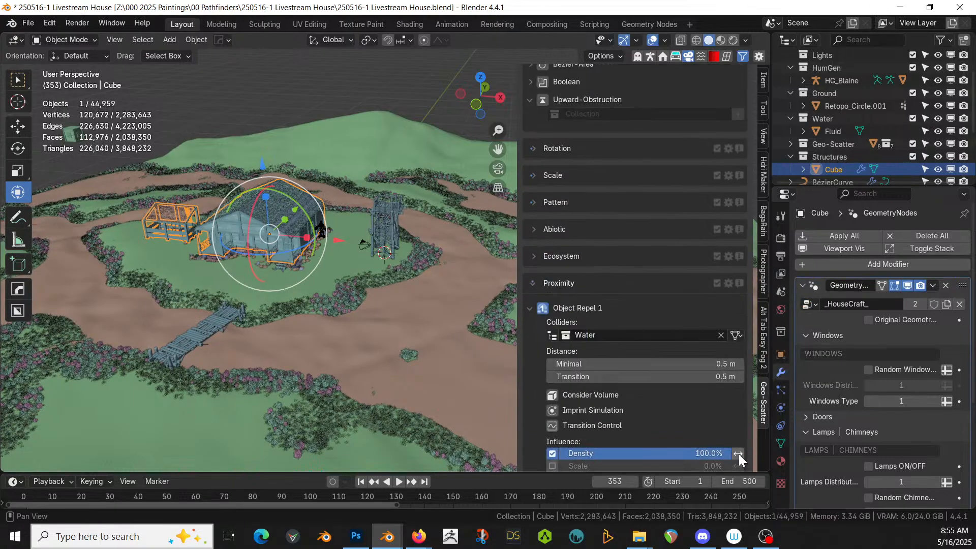
{"action": "left_click", "coordinate": [722, 364]}
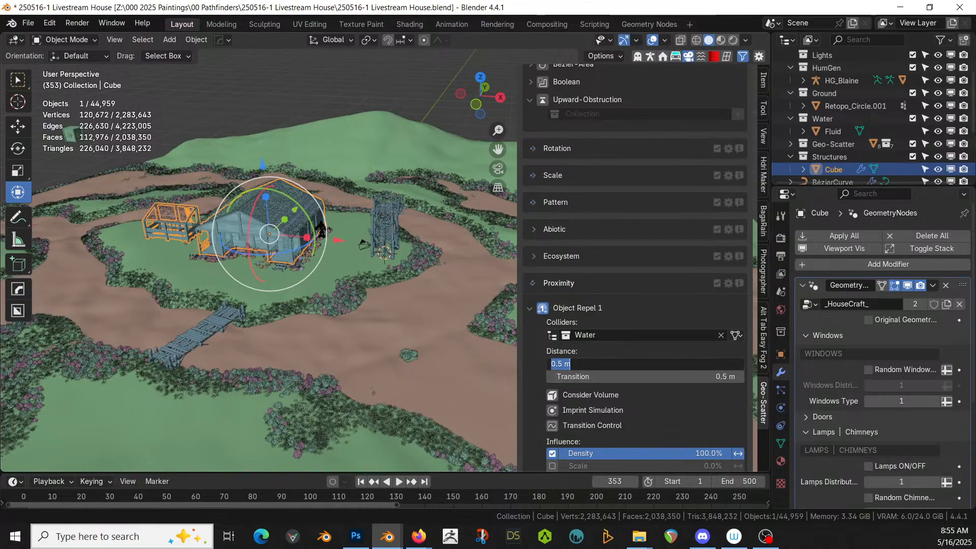
{"action": "type", "text": "2"}
{"action": "key", "text": "Return"}
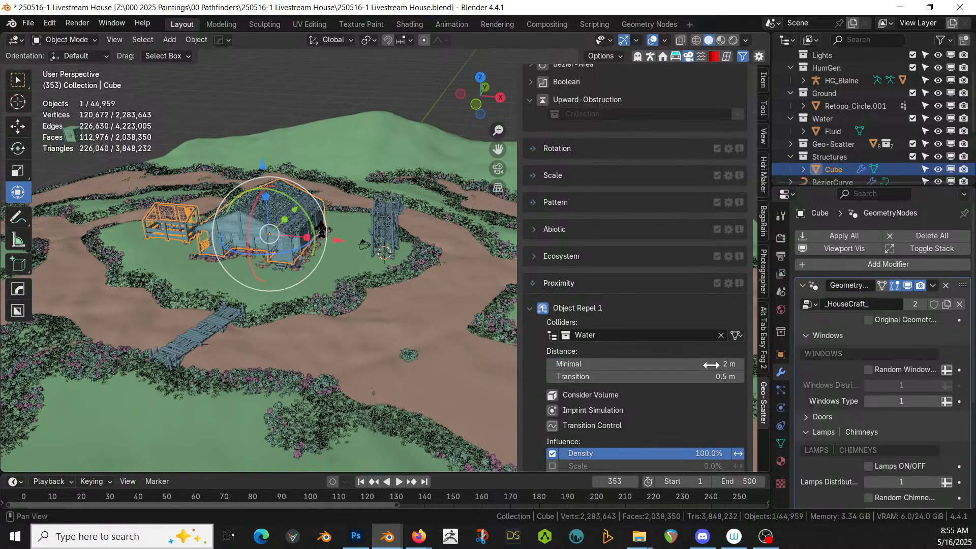
- Show the Rock system in the viewport, check the rocks along the shoreline, and save the file
{"action": "scroll", "coordinate": [685, 268], "scroll_direction": "up", "scroll_amount": 9}
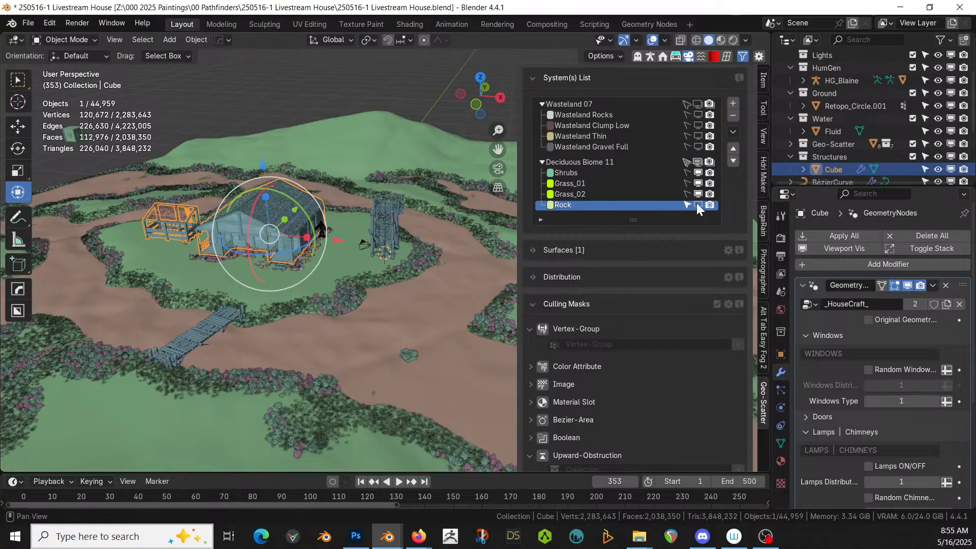
{"action": "left_click", "coordinate": [698, 205]}
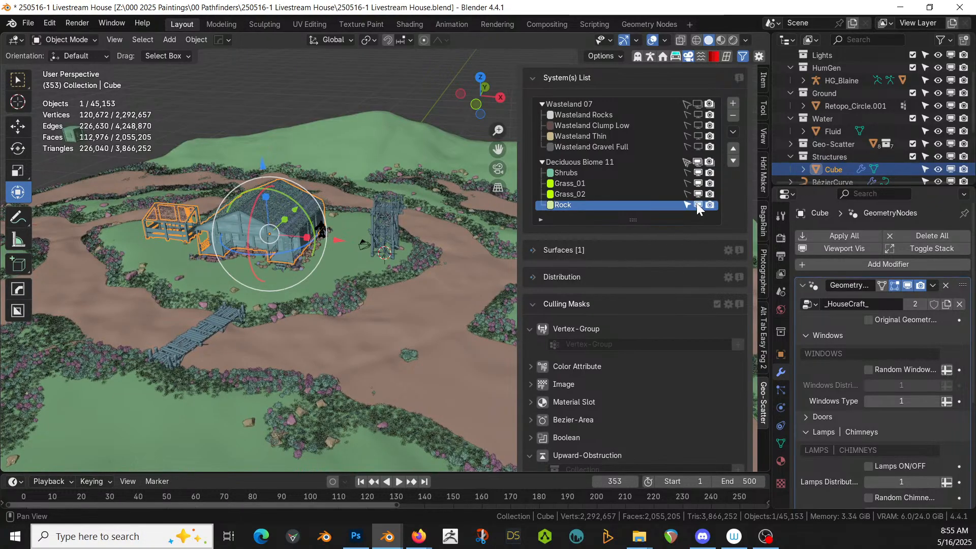
{"action": "mouse_move", "coordinate": [355, 330]}
{"action": "middle_mouse_down"}
{"action": "mouse_move", "coordinate": [336, 333]}
{"action": "mouse_move", "coordinate": [394, 306]}
{"action": "mouse_move", "coordinate": [373, 303]}
{"action": "mouse_move", "coordinate": [355, 317]}
{"action": "middle_mouse_up"}
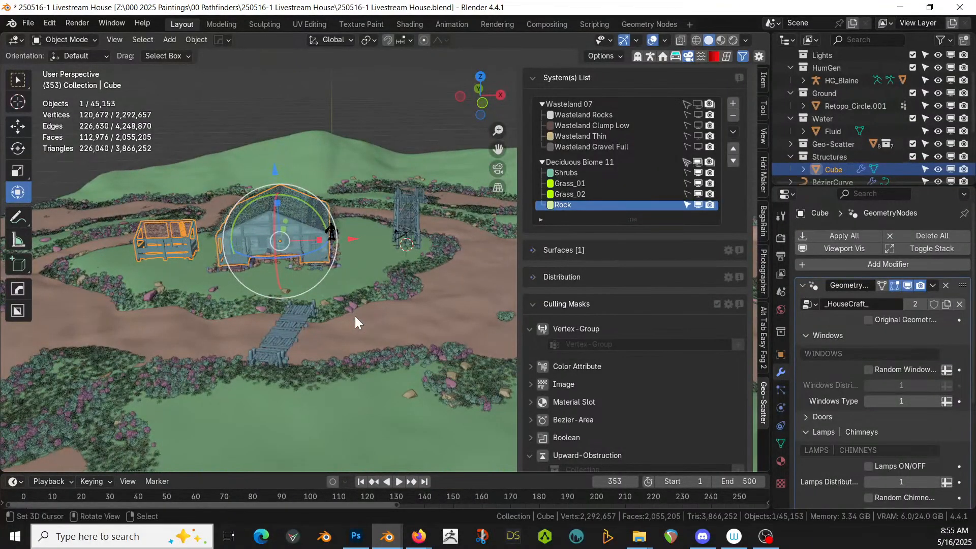
{"action": "key", "text": "ctrl+s"}
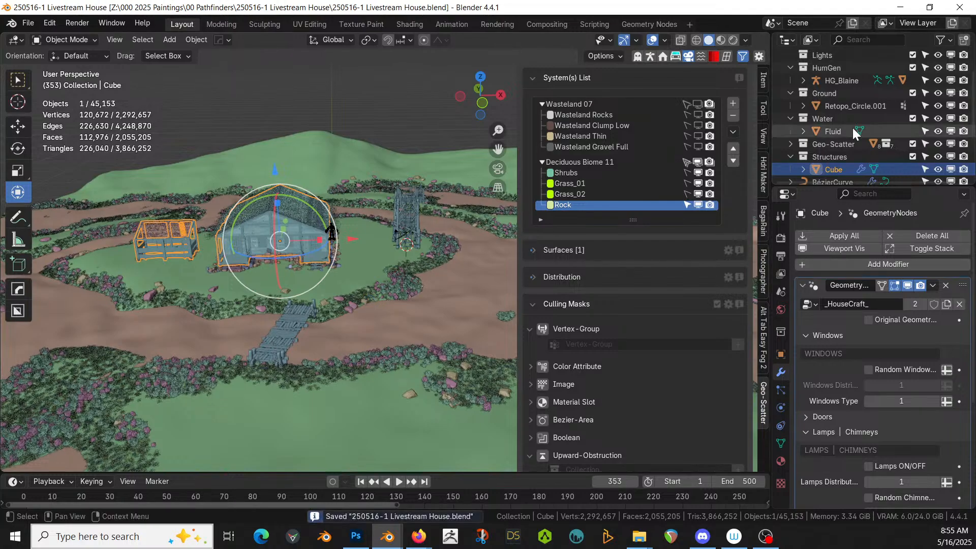
- Exclude the Geo-Scatter collection from the view layer, and copy and paste all four Deciduous Biome 11 systems
{"action": "left_click", "coordinate": [912, 144]}
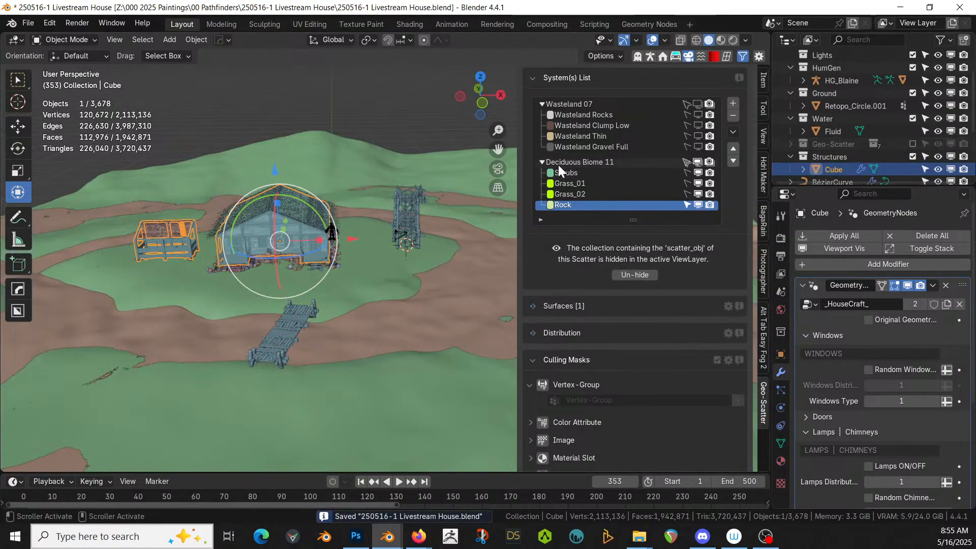
{"action": "left_click", "coordinate": [686, 162]}
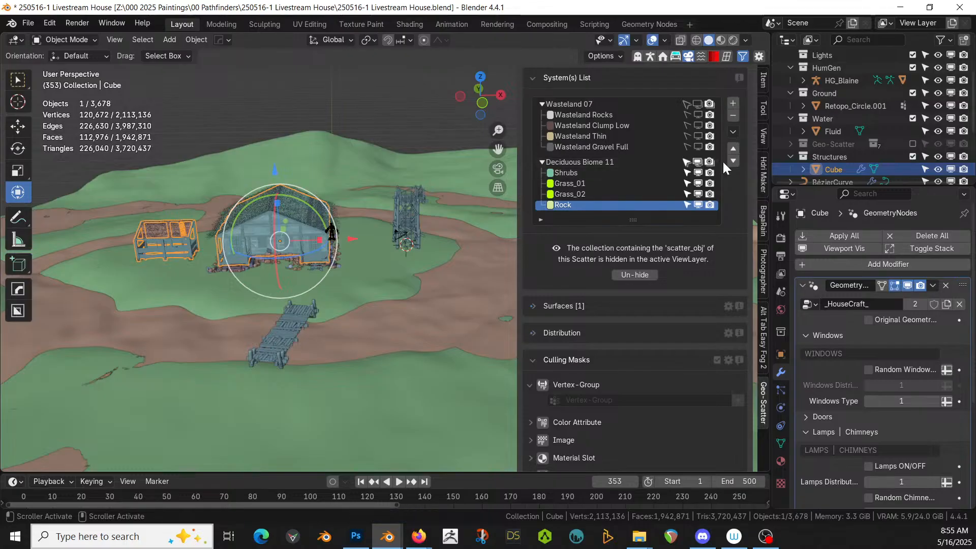
{"action": "left_click", "coordinate": [734, 132]}
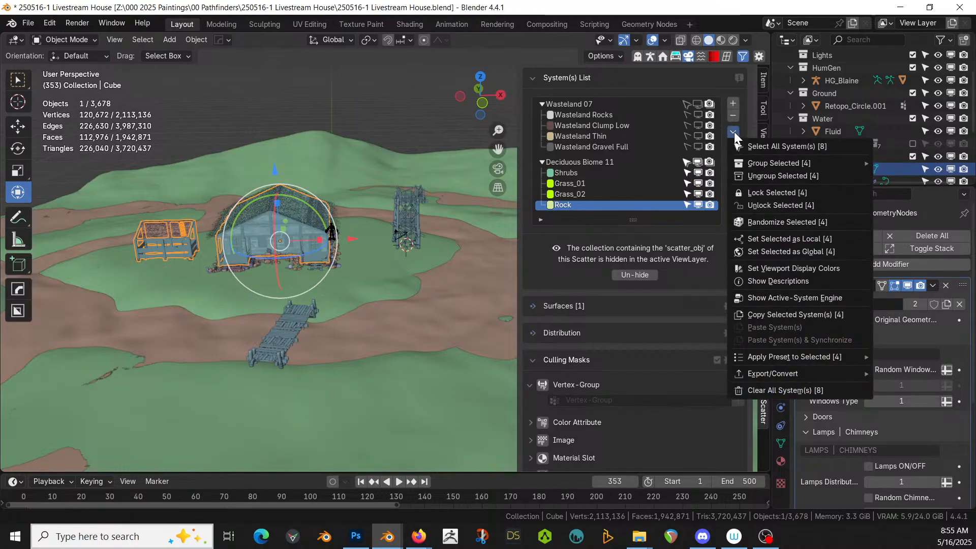
{"action": "left_click", "coordinate": [799, 312]}
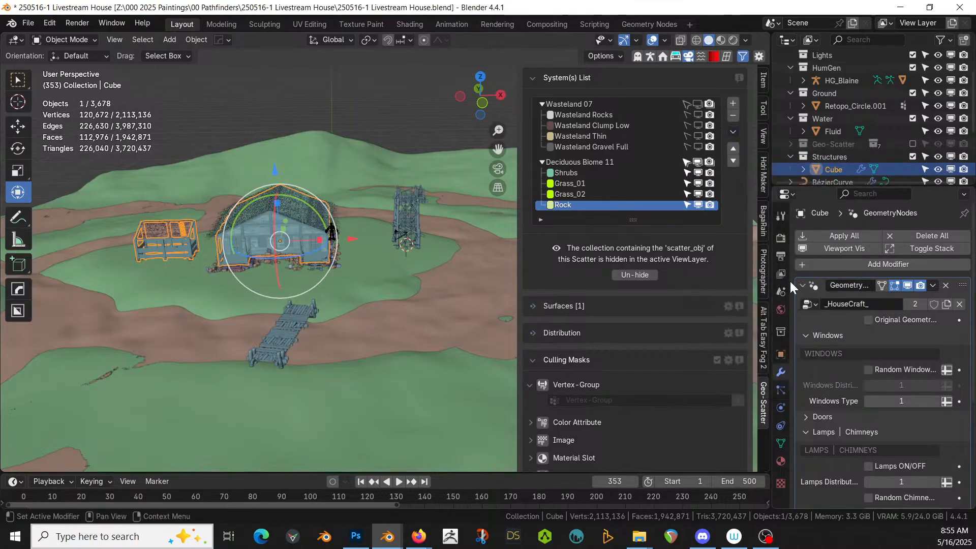
{"action": "left_click", "coordinate": [734, 131]}
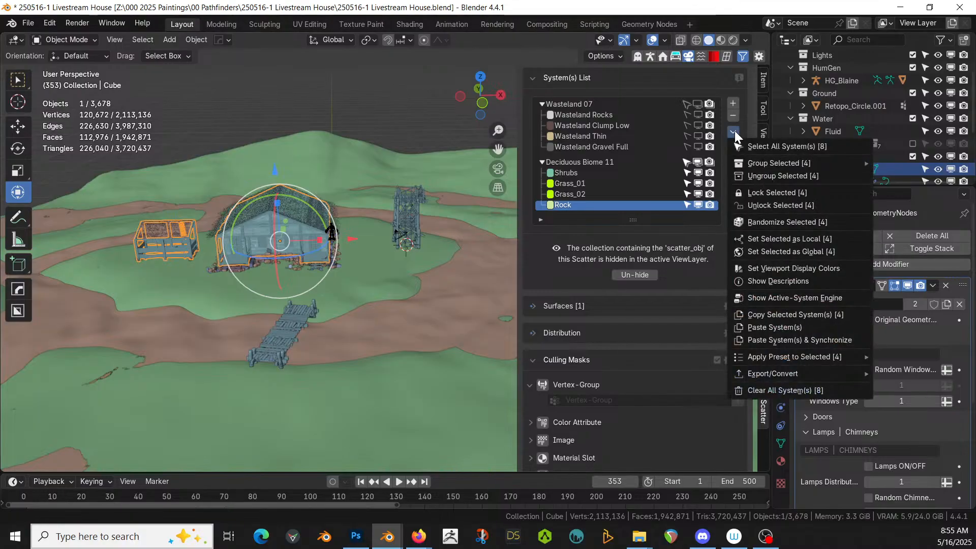
{"action": "left_click", "coordinate": [797, 326]}
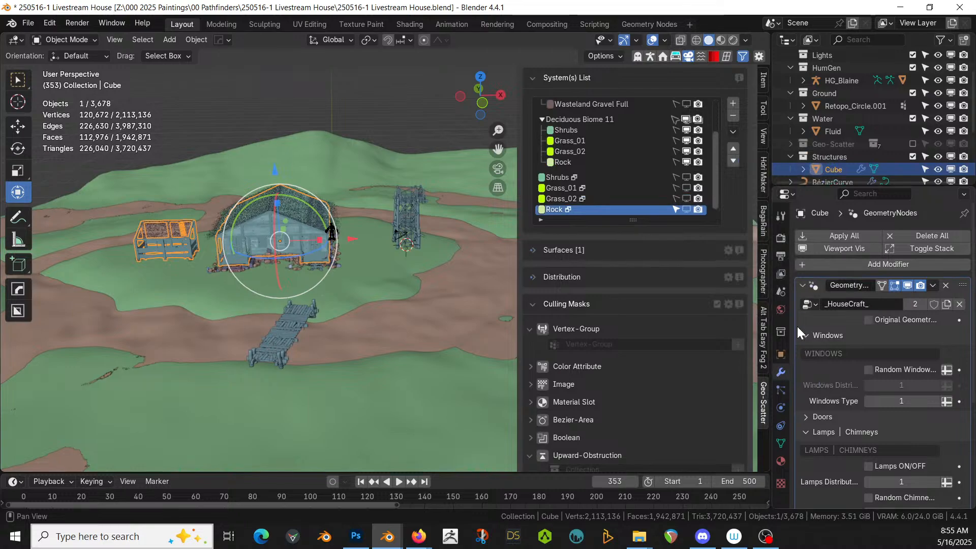
- Group the pasted Shrubs, Grass_01, Grass_02 and Rock systems into a new group named Under Structures
{"action": "left_click", "coordinate": [675, 176]}
{"action": "left_click", "coordinate": [676, 188]}
{"action": "left_click", "coordinate": [677, 198]}
{"action": "left_click", "coordinate": [733, 132]}
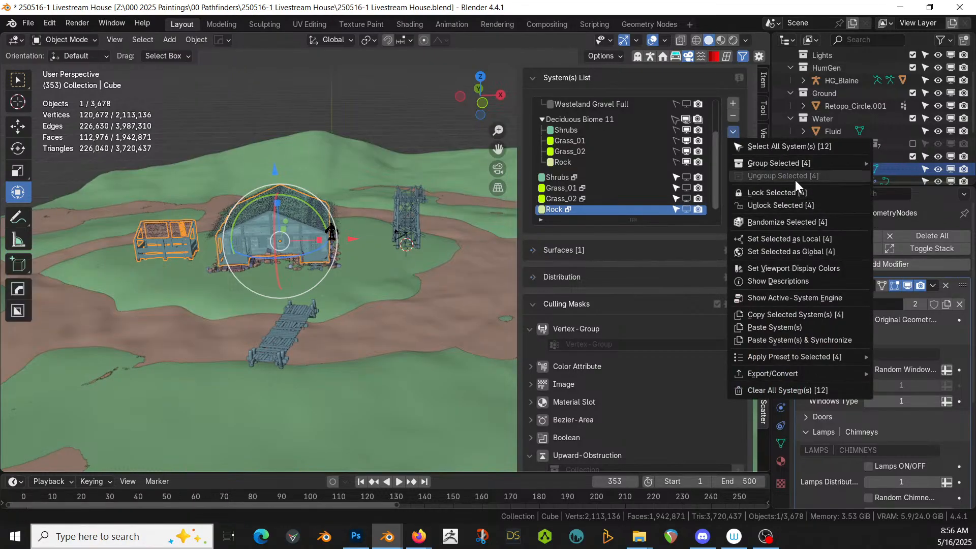
{"action": "mouse_move", "coordinate": [800, 163]}
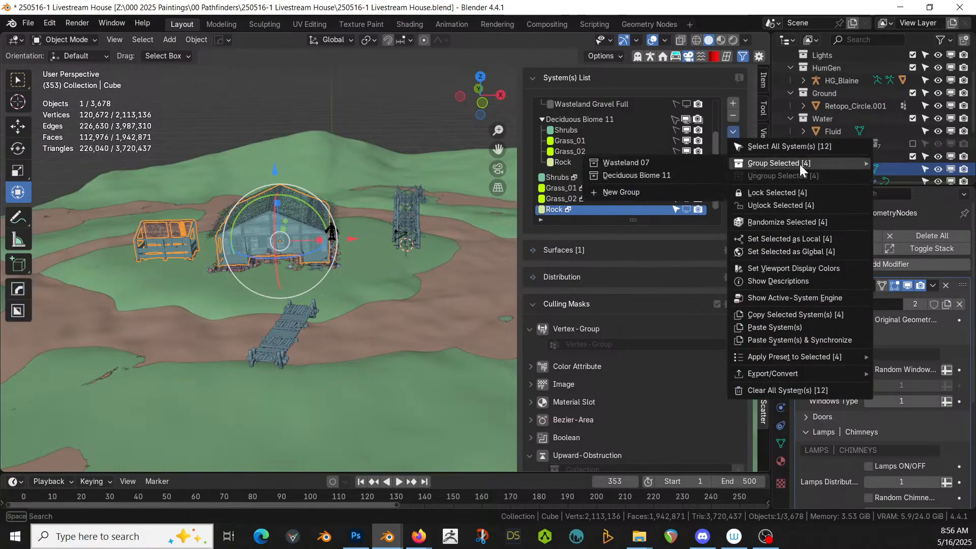
{"action": "left_click", "coordinate": [633, 191]}
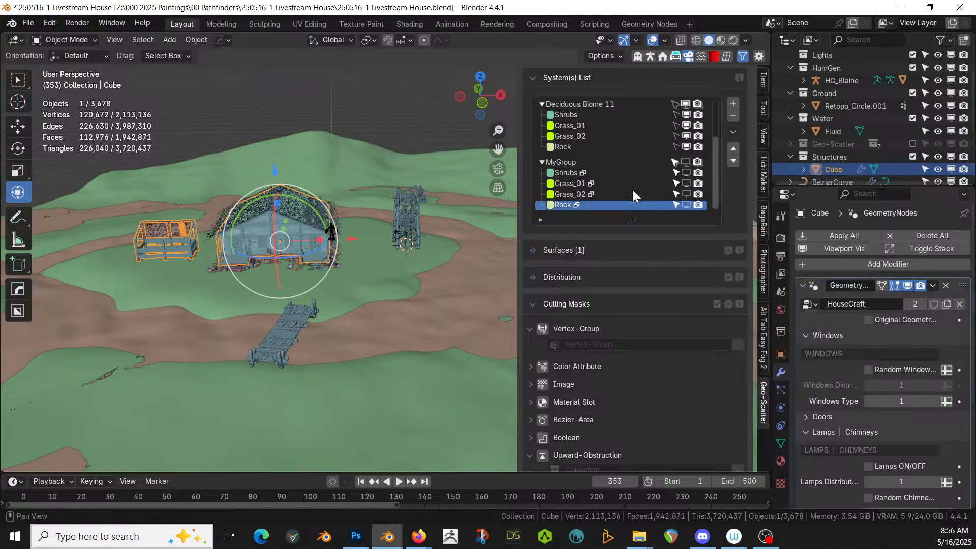
{"action": "left_click", "coordinate": [569, 161]}
{"action": "type", "text": "Un"}
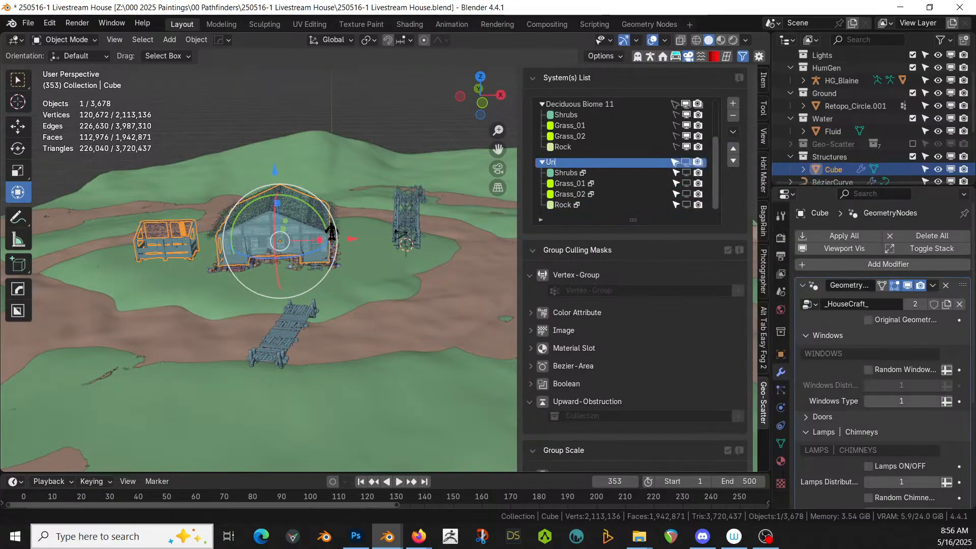
{"action": "type", "text": "der Structures"}
{"action": "key", "text": "Return"}
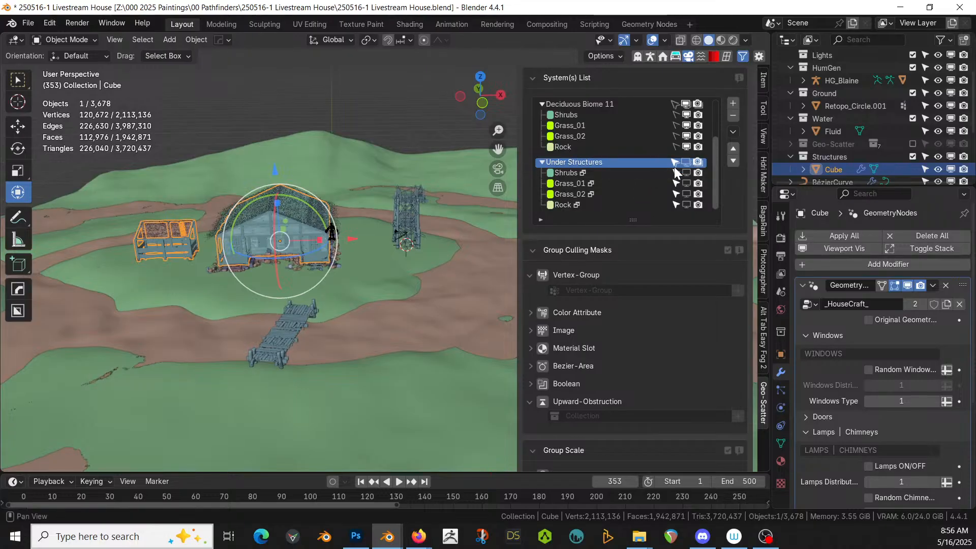
- Show the Under Structures group instead of Deciduous Biome 11 in the viewport, and enable its Upward-Obstruction culling mask with the Structures collection
{"action": "scroll", "coordinate": [673, 158], "scroll_direction": "up", "scroll_amount": 3}
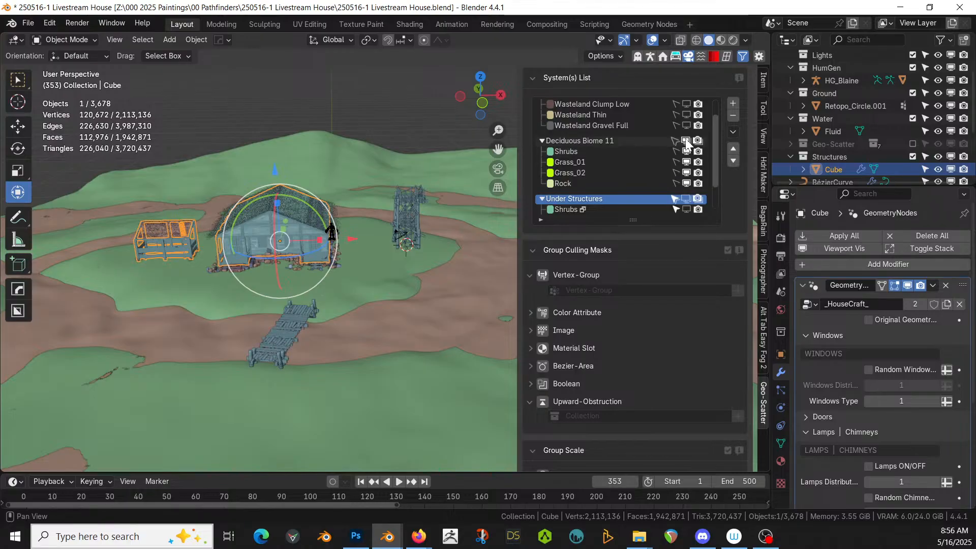
{"action": "left_click", "coordinate": [686, 199]}
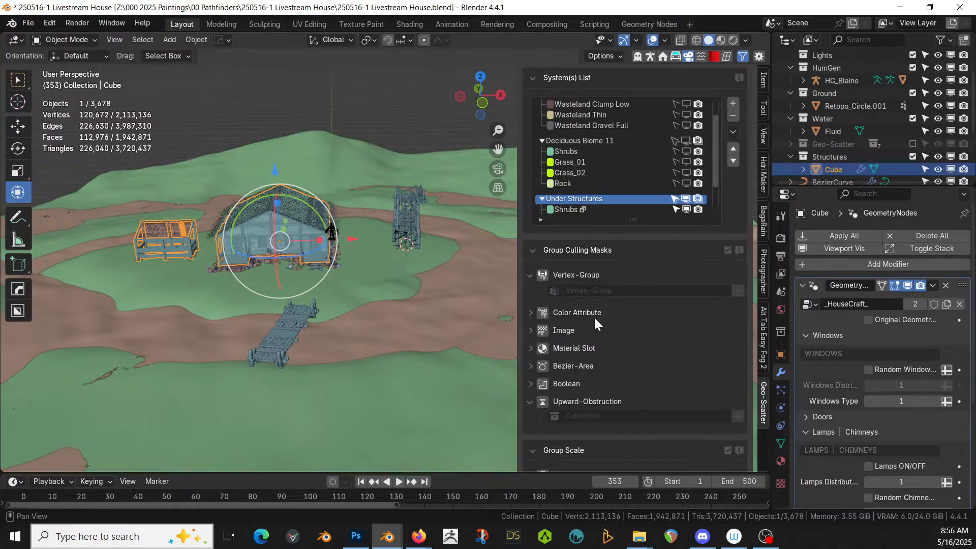
{"action": "scroll", "coordinate": [593, 316], "scroll_direction": "down", "scroll_amount": 3}
{"action": "left_click", "coordinate": [543, 349]}
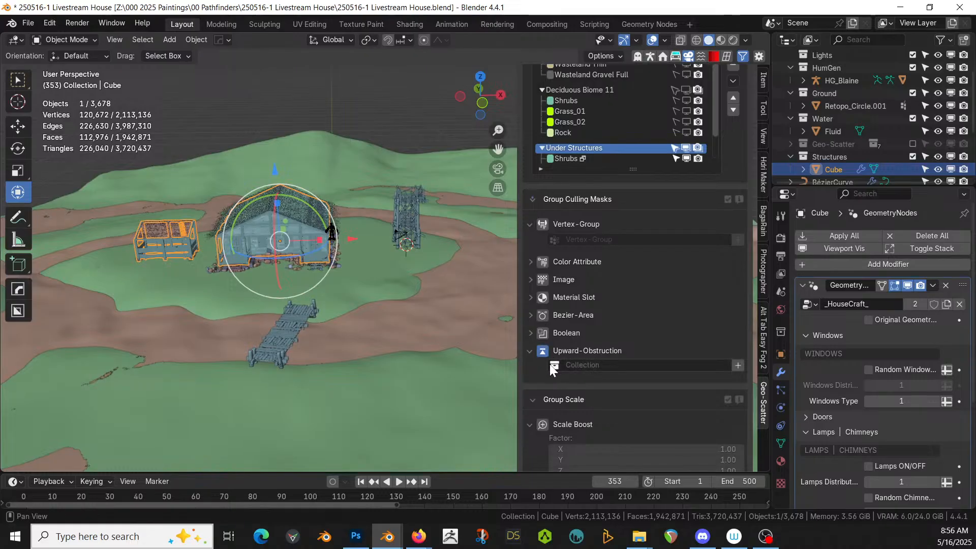
{"action": "left_click", "coordinate": [549, 364]}
{"action": "type", "text": "St"}
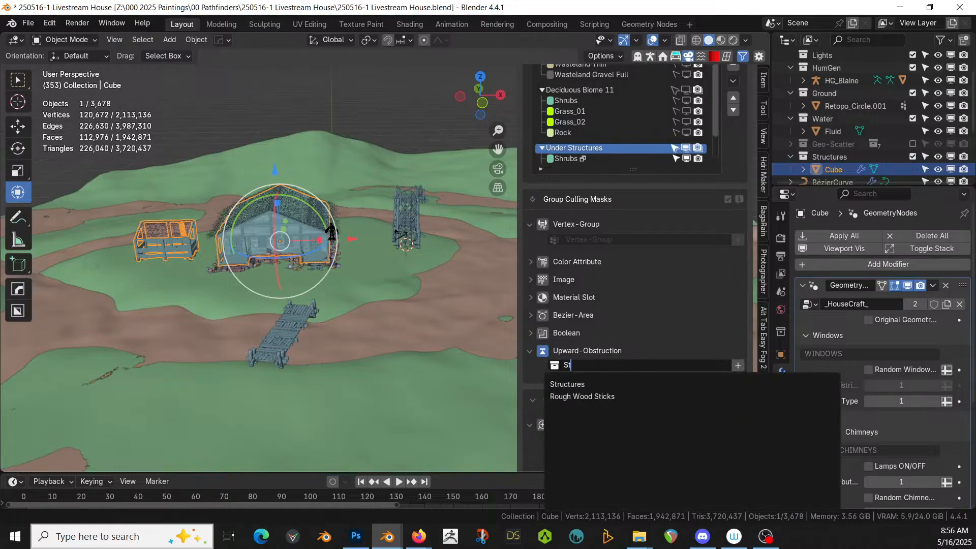
{"action": "type", "text": "r"}
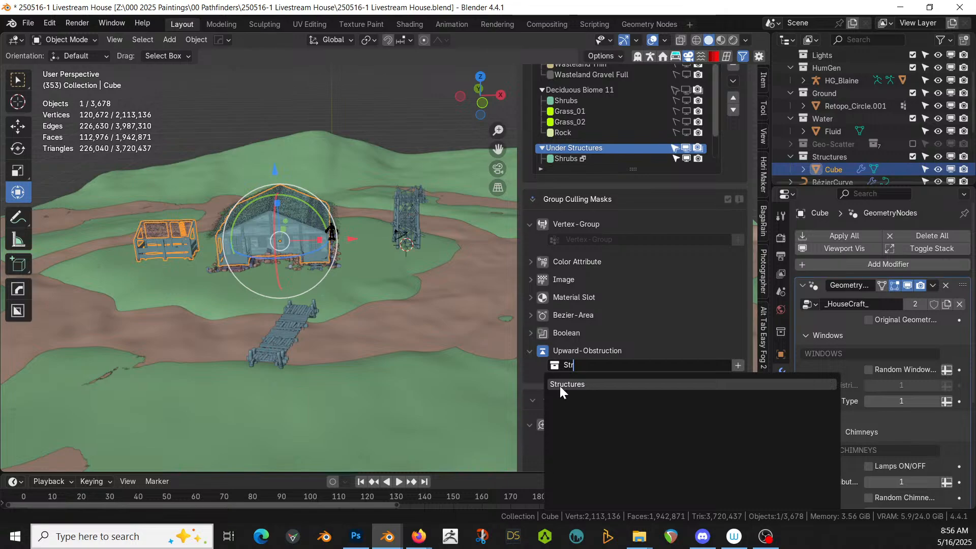
{"action": "left_click", "coordinate": [560, 386]}
- Move the ruin stones around the house foundation into the Structures collection
{"action": "scroll", "coordinate": [370, 258], "scroll_direction": "up", "scroll_amount": 2}
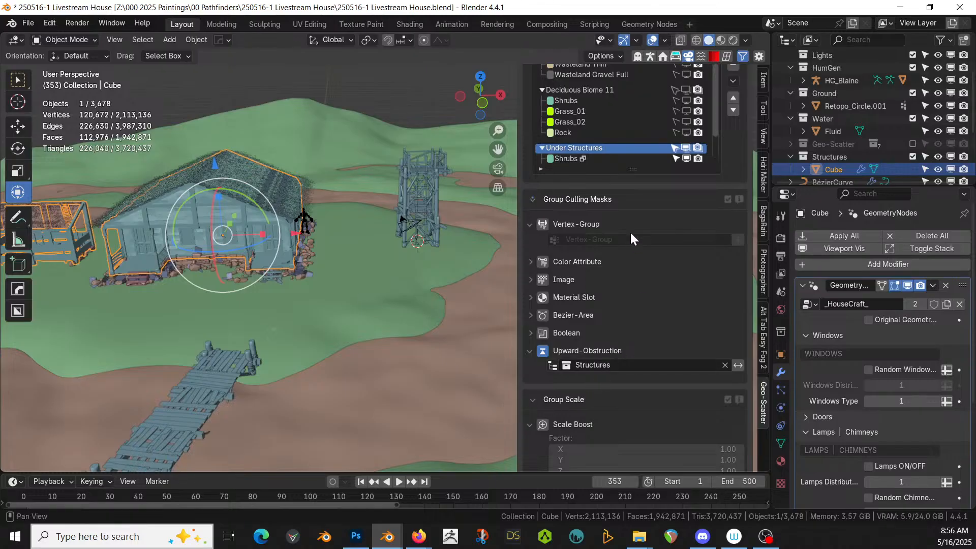
{"action": "scroll", "coordinate": [614, 332], "scroll_direction": "down", "scroll_amount": 5}
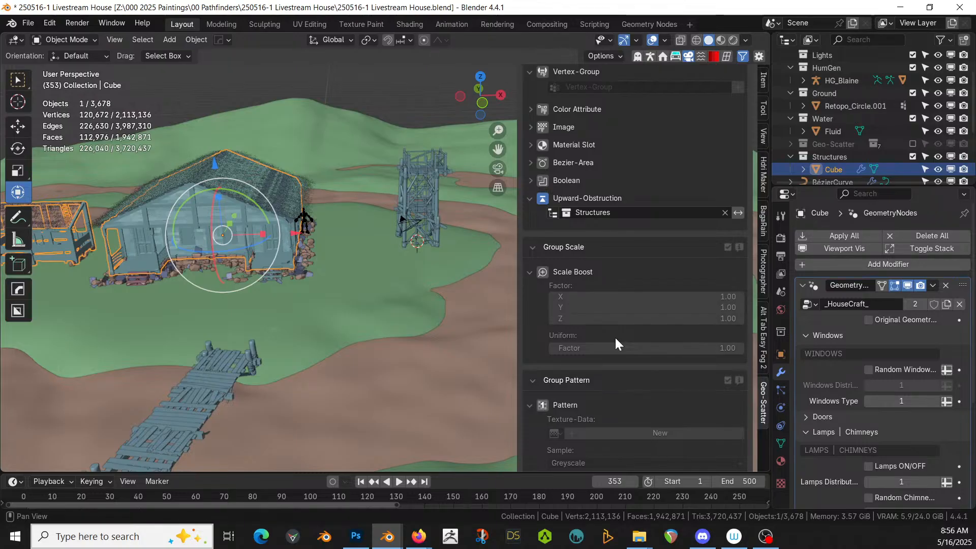
{"action": "left_click", "coordinate": [193, 265]}
{"action": "key", "text": "m"}
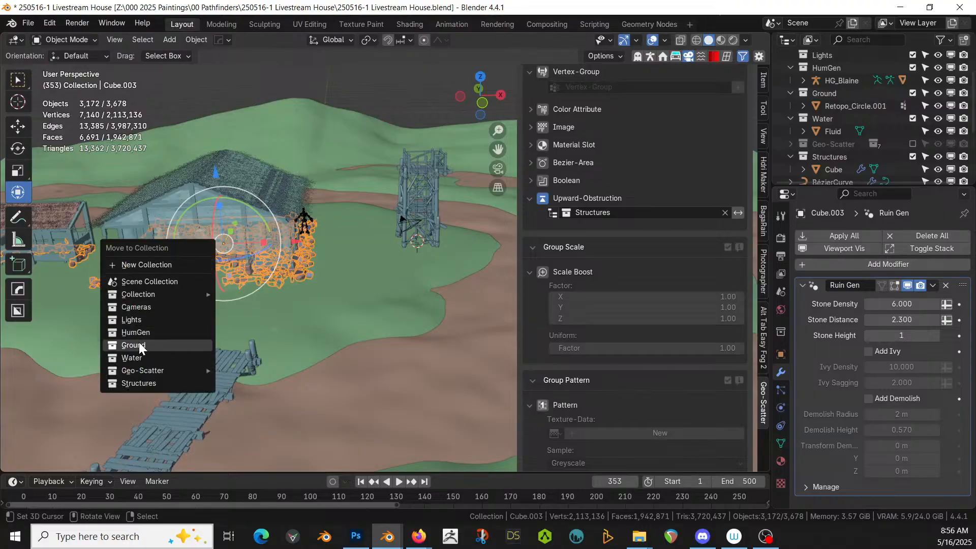
{"action": "left_click", "coordinate": [148, 380]}
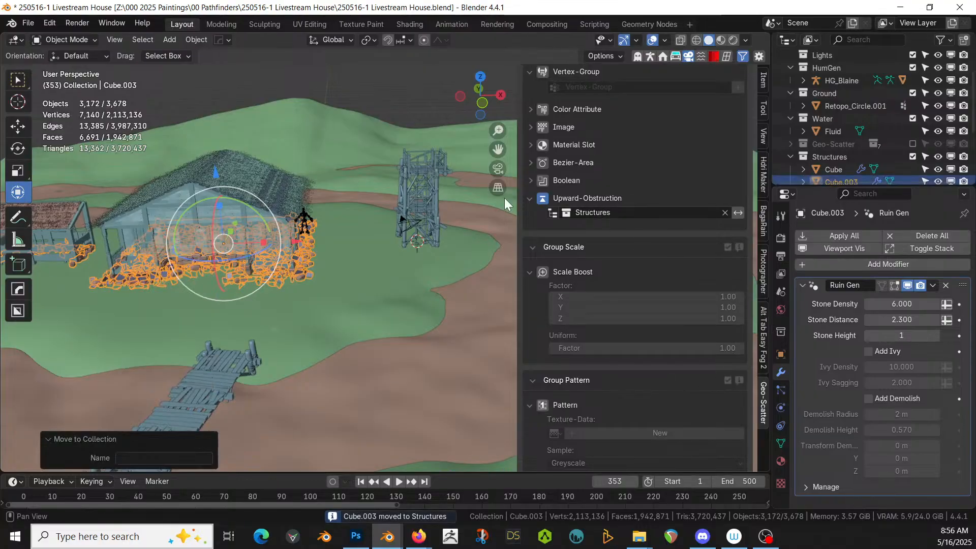
- Change the Object Repel 1 collider of the Under Structures group's Shrubs system to the Structures collection
{"action": "scroll", "coordinate": [625, 284], "scroll_direction": "down", "scroll_amount": 4}
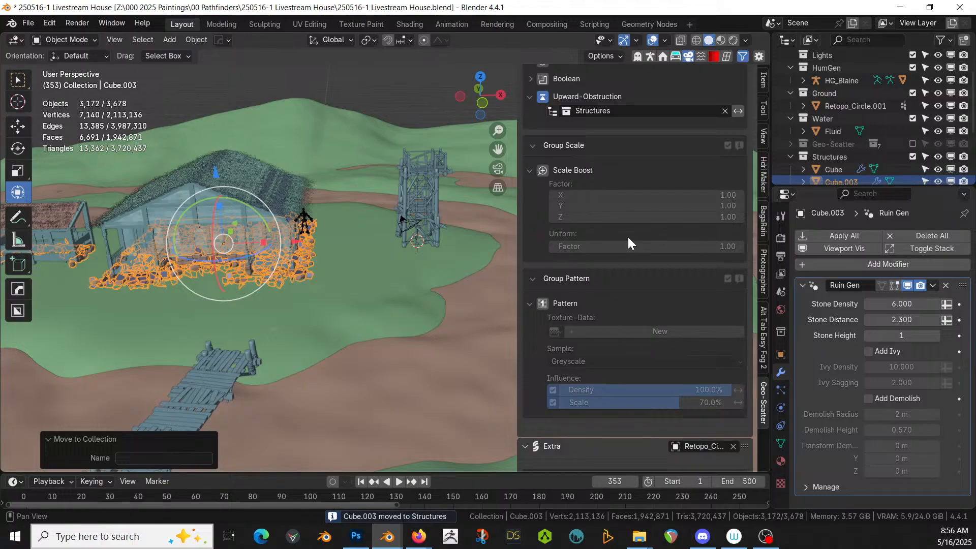
{"action": "scroll", "coordinate": [641, 222], "scroll_direction": "up", "scroll_amount": 12}
{"action": "scroll", "coordinate": [647, 196], "scroll_direction": "down", "scroll_amount": 2}
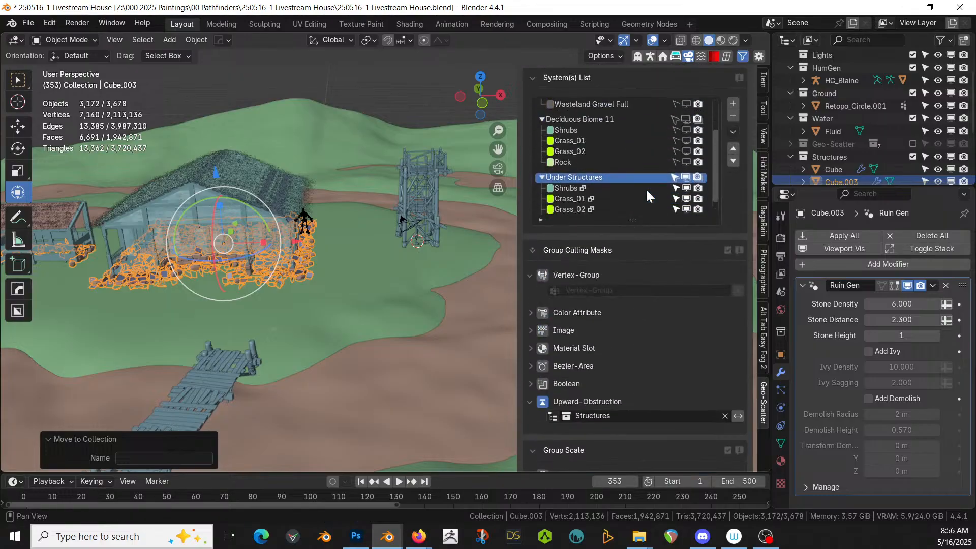
{"action": "left_click", "coordinate": [578, 188]}
{"action": "scroll", "coordinate": [617, 361], "scroll_direction": "down", "scroll_amount": 15}
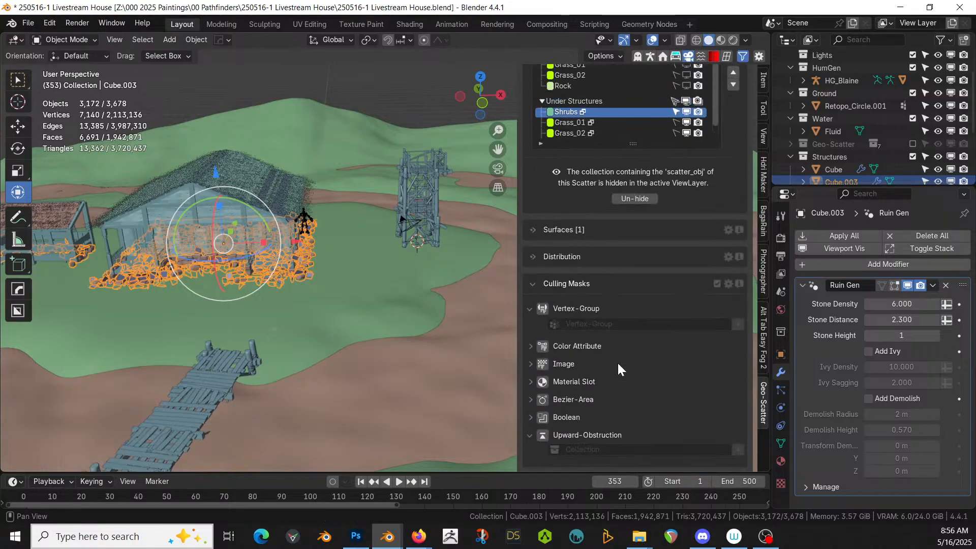
{"action": "scroll", "coordinate": [617, 362], "scroll_direction": "down", "scroll_amount": 5}
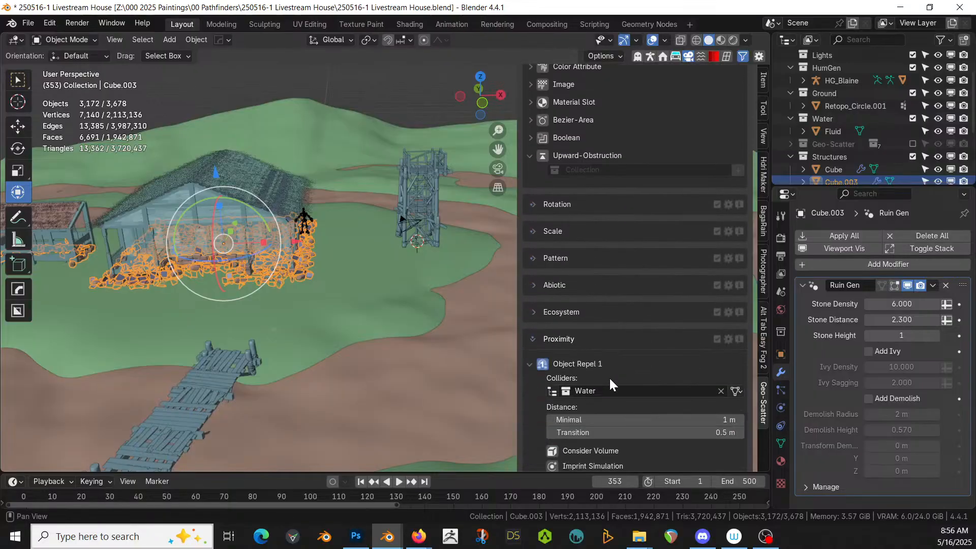
{"action": "scroll", "coordinate": [609, 377], "scroll_direction": "down", "scroll_amount": 1}
{"action": "left_click", "coordinate": [585, 365]}
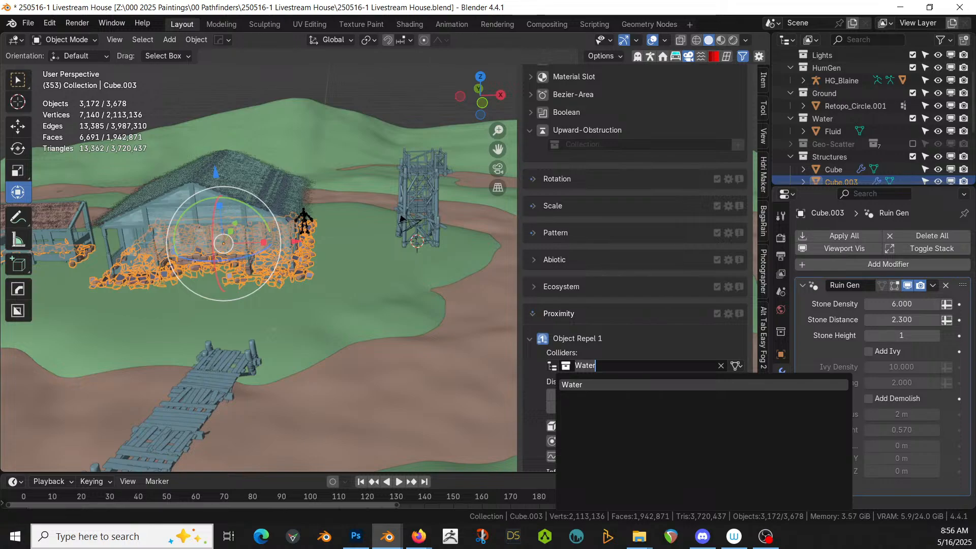
{"action": "key", "text": "ctrl+BackSpace"}
{"action": "type", "text": "St"}
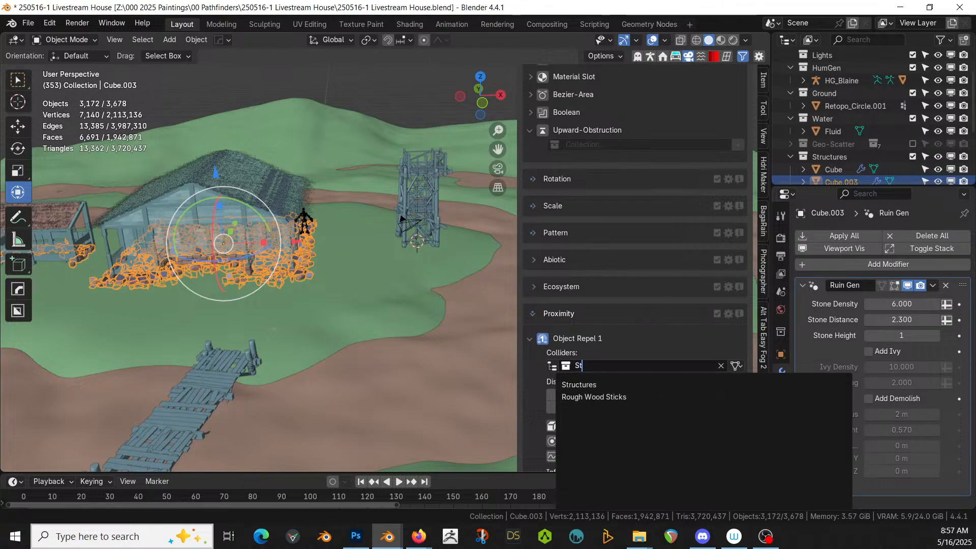
{"action": "left_click", "coordinate": [566, 385]}
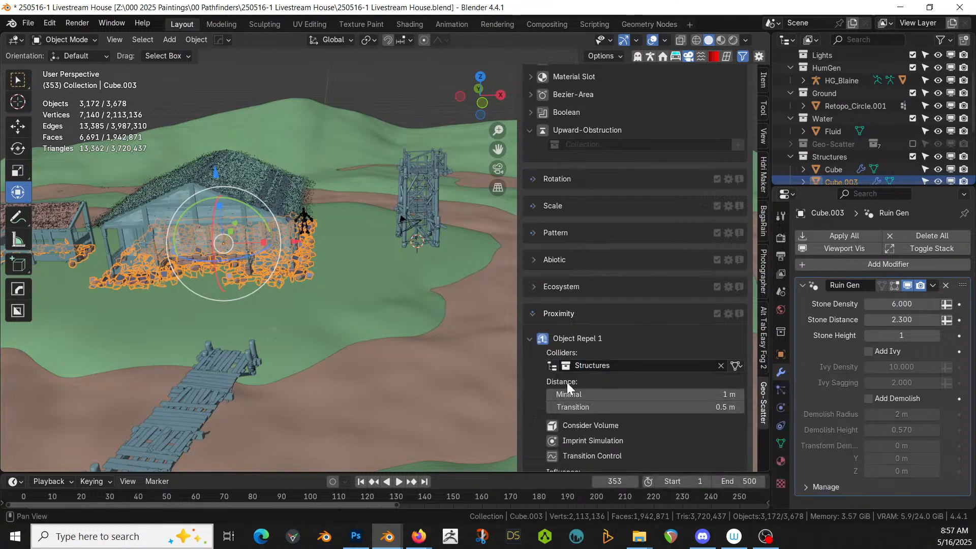
- Set the minimal and transition distances of Object Repel 1 to 0.2 m each, and include the Geo-Scatter collection in the view layer
{"action": "left_click", "coordinate": [663, 393]}
{"action": "key", "text": "BackSpace"}
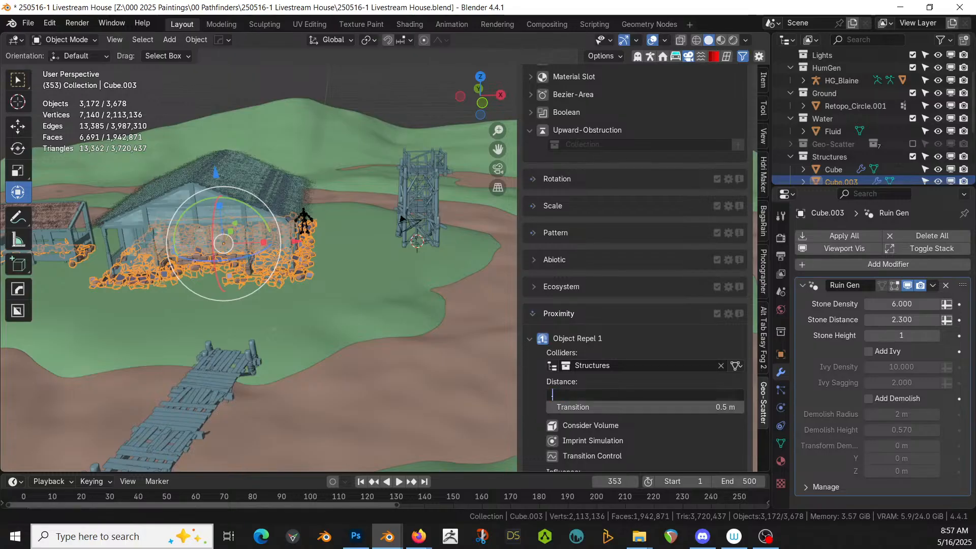
{"action": "type", "text": ".2"}
{"action": "key", "text": "Return"}
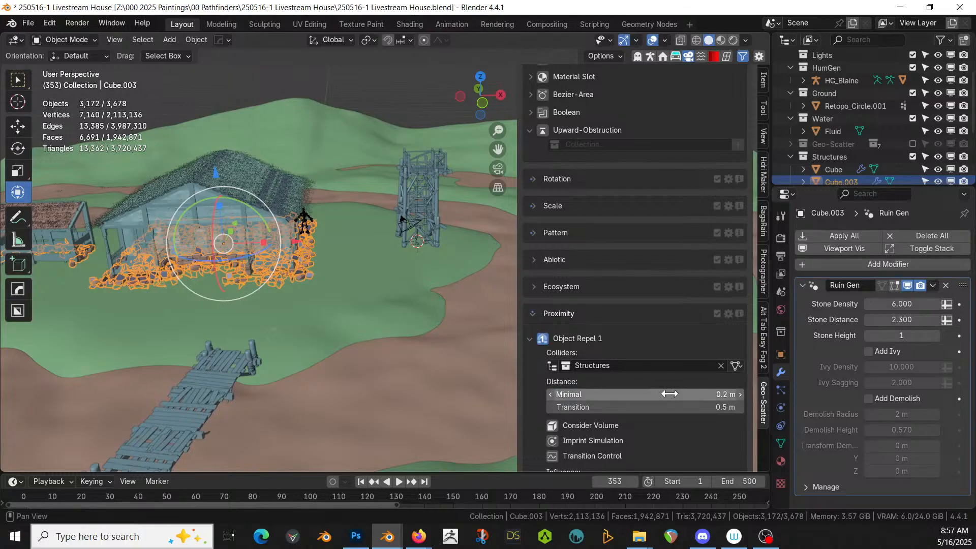
{"action": "left_click", "coordinate": [711, 406]}
{"action": "type", "text": ".2"}
{"action": "key", "text": "Return"}
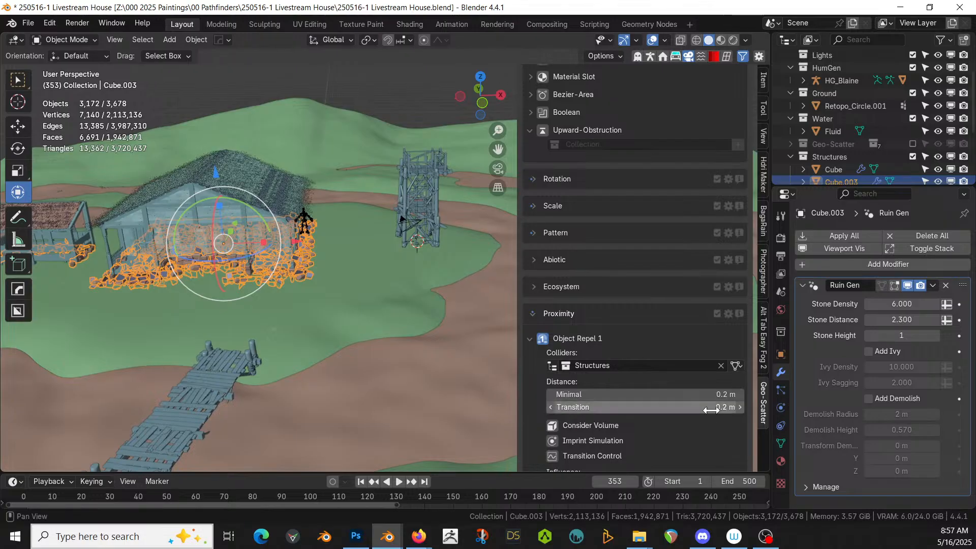
{"action": "left_click", "coordinate": [913, 143]}
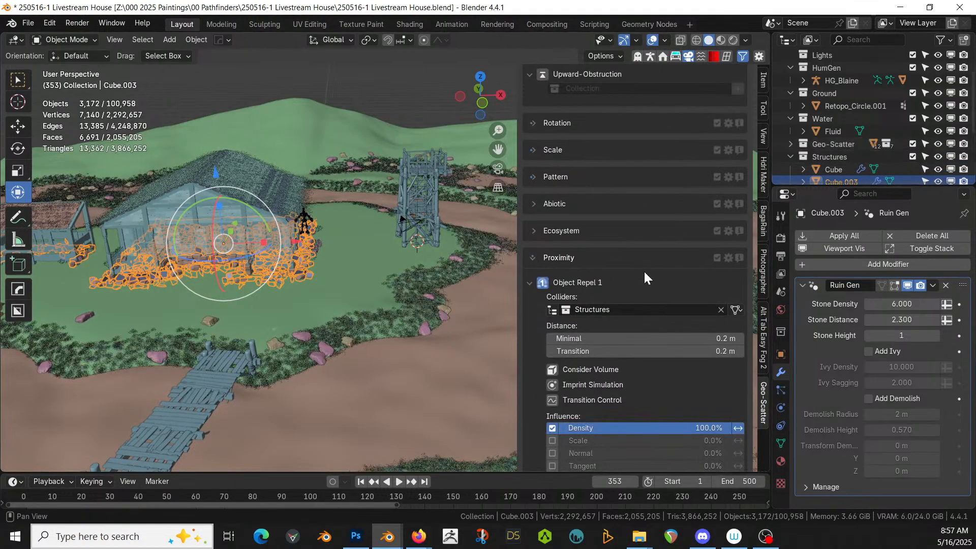
- Try reversing the Density influence of the Shrubs system's Object Repel 1, and restore its original direction
{"action": "scroll", "coordinate": [635, 292], "scroll_direction": "up", "scroll_amount": 15}
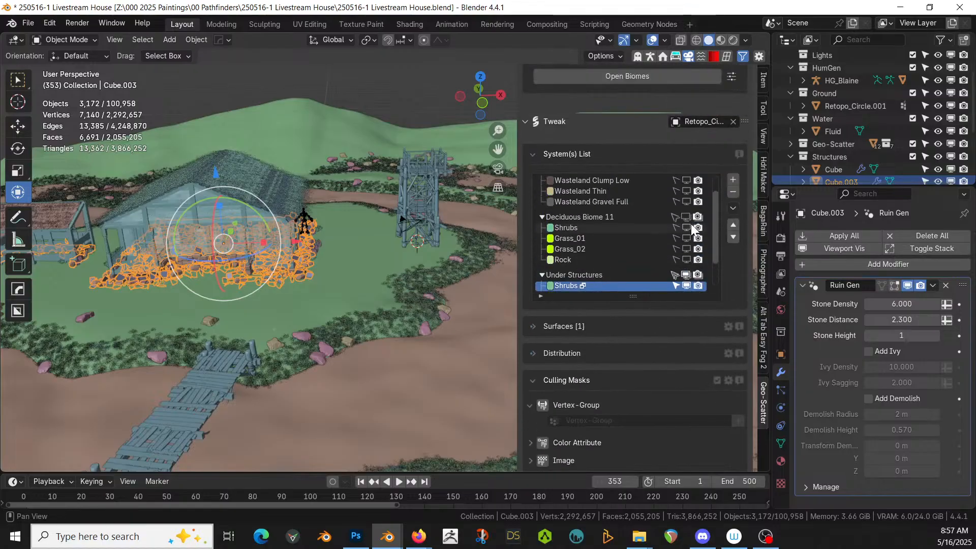
{"action": "scroll", "coordinate": [650, 371], "scroll_direction": "down", "scroll_amount": 15}
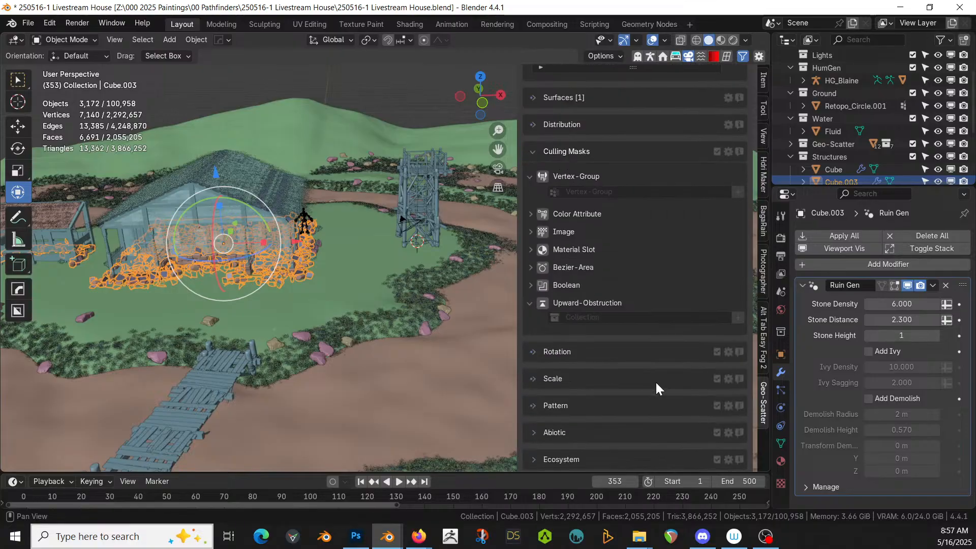
{"action": "scroll", "coordinate": [655, 389], "scroll_direction": "down", "scroll_amount": 1}
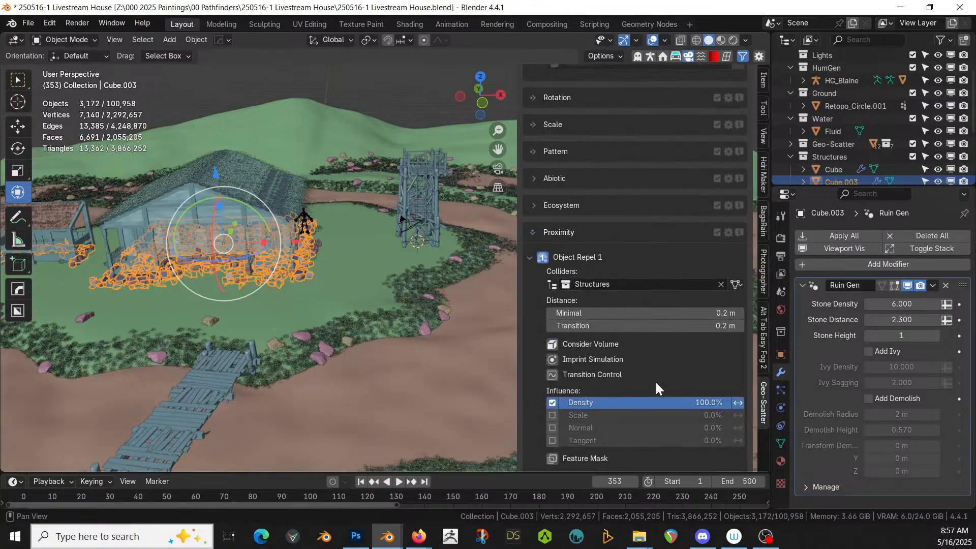
{"action": "left_click", "coordinate": [740, 401]}
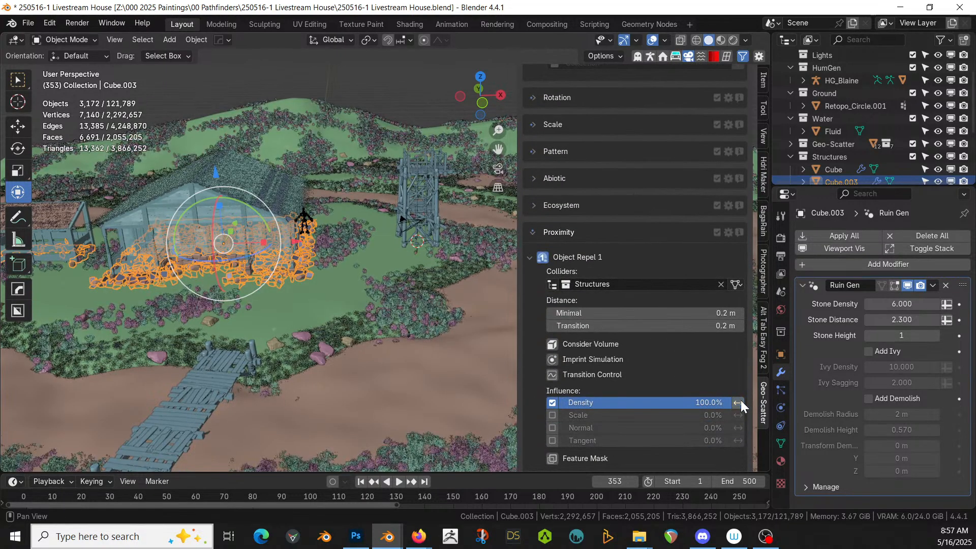
{"action": "left_click", "coordinate": [740, 401]}
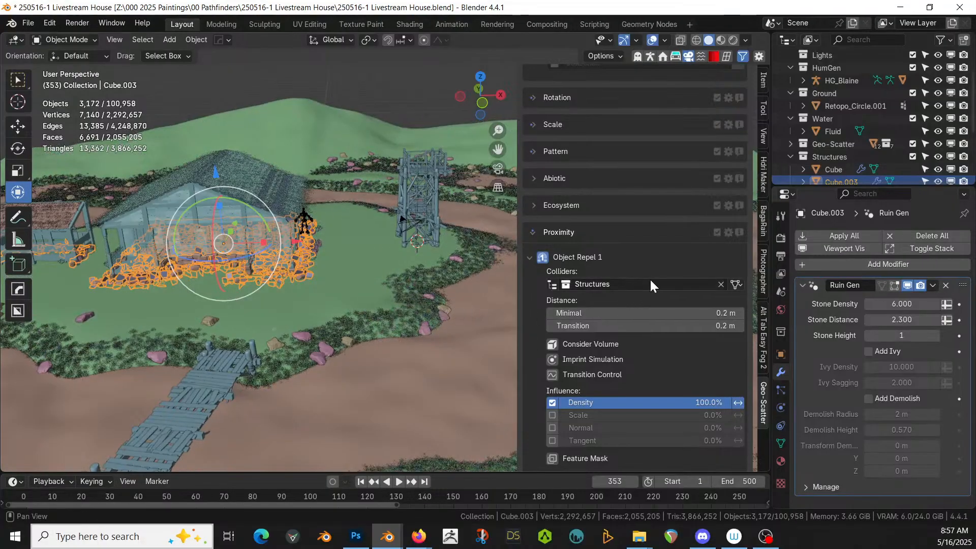
- Clear the collider of the Shrubs system's Object Repel 1 and assign the Structures collection to it again
{"action": "scroll", "coordinate": [670, 339], "scroll_direction": "down", "scroll_amount": 5}
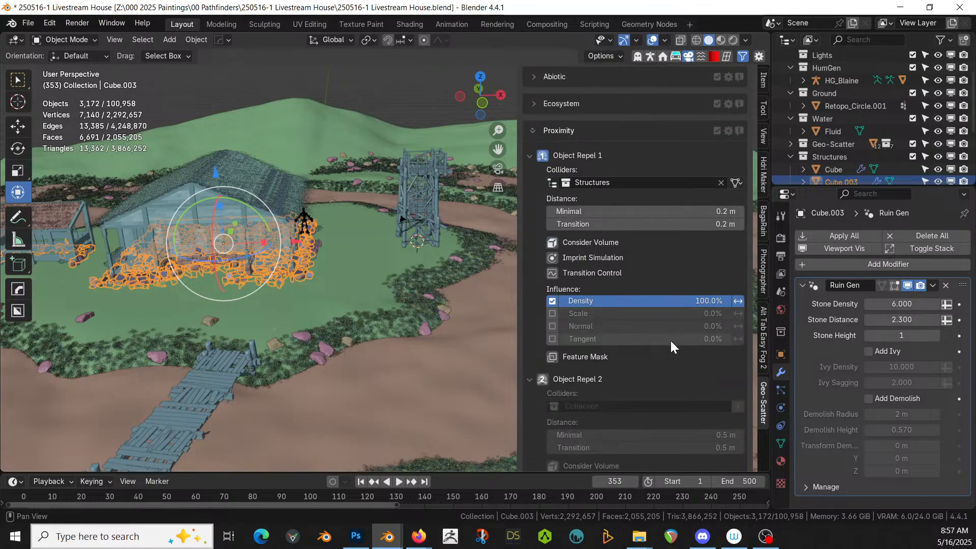
{"action": "left_click", "coordinate": [720, 182]}
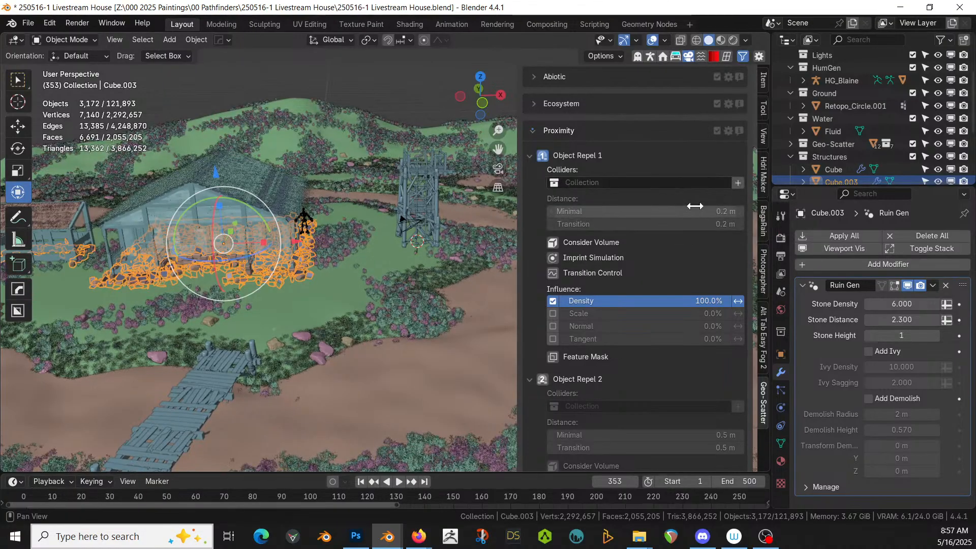
{"action": "left_click", "coordinate": [558, 182]}
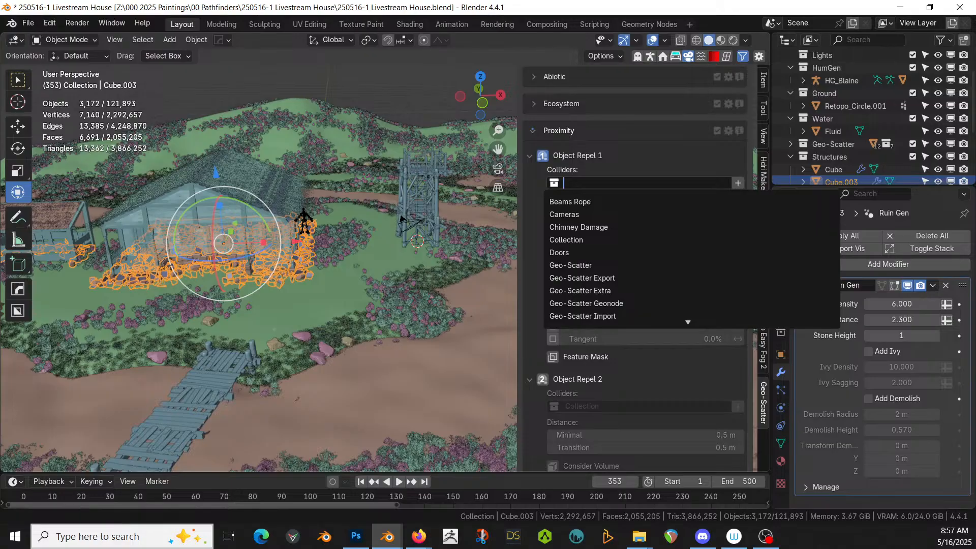
{"action": "type", "text": "Str"}
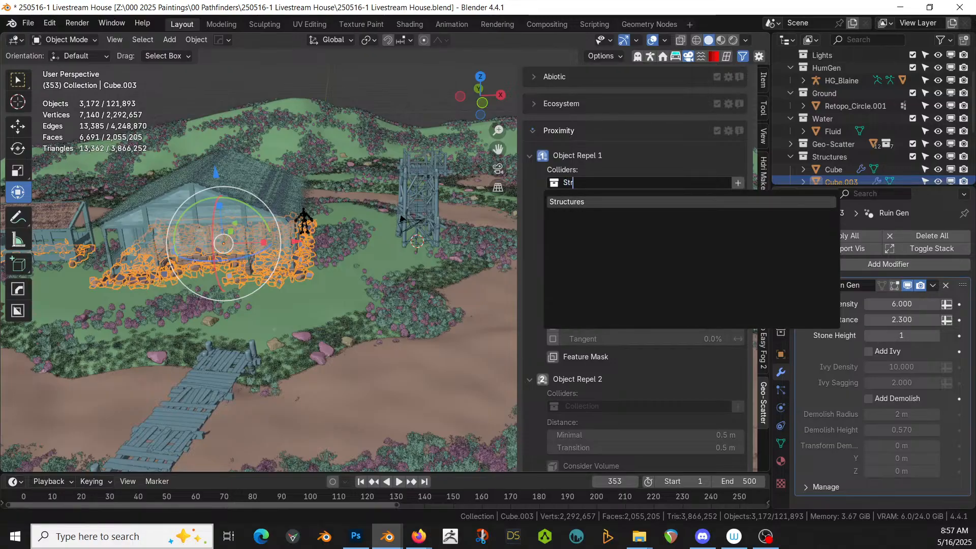
{"action": "left_click", "coordinate": [561, 201]}
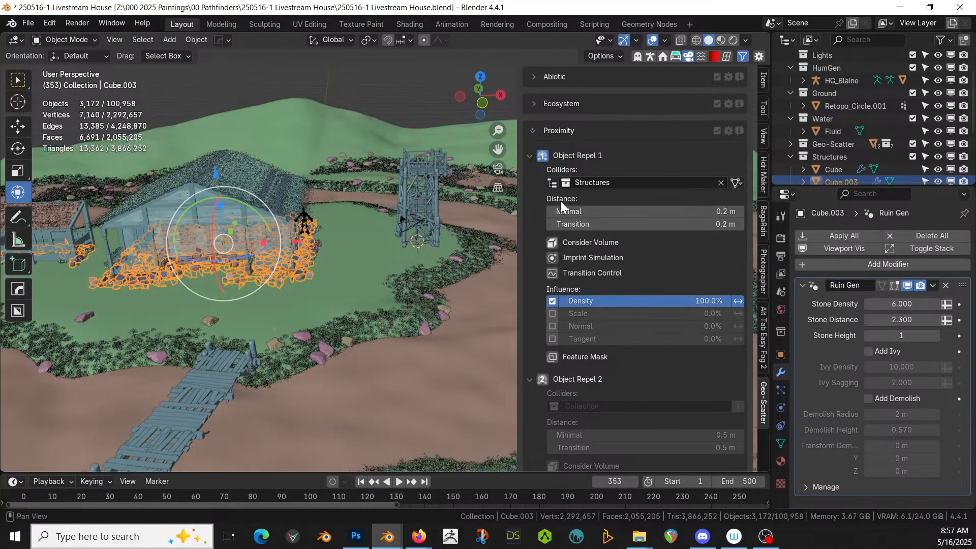
- Hide Grass_01, Grass_02 and Rock of the Under Structures group in the viewport, and inspect the shrubs beside the house's stone foundation
{"action": "scroll", "coordinate": [602, 231], "scroll_direction": "up", "scroll_amount": 5}
{"action": "scroll", "coordinate": [602, 226], "scroll_direction": "up", "scroll_amount": 15}
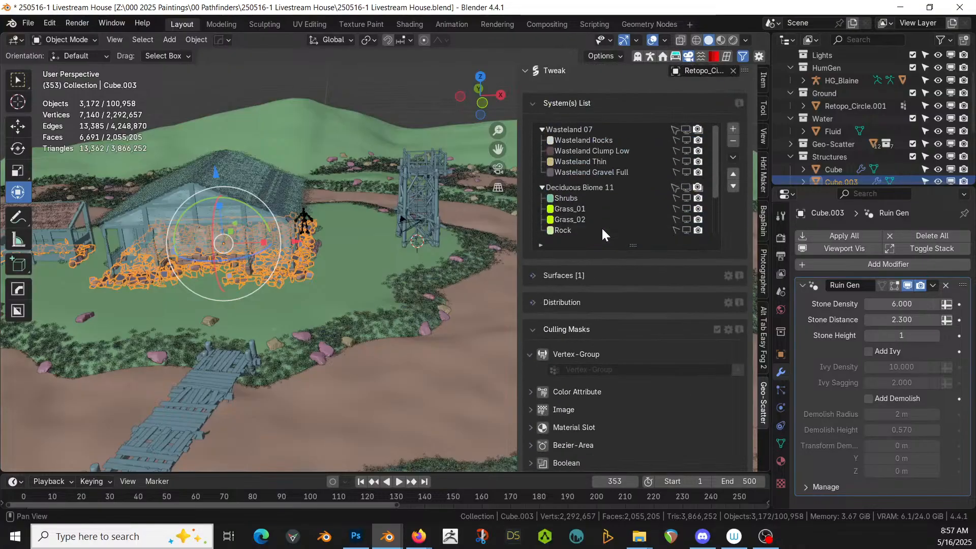
{"action": "scroll", "coordinate": [649, 205], "scroll_direction": "down", "scroll_amount": 4}
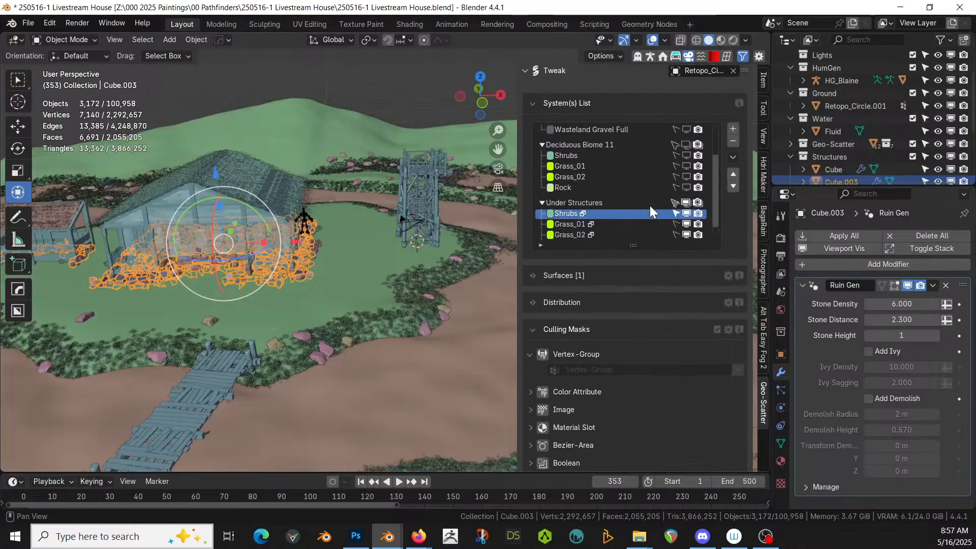
{"action": "scroll", "coordinate": [649, 205], "scroll_direction": "down", "scroll_amount": 2}
{"action": "left_click", "coordinate": [686, 209]}
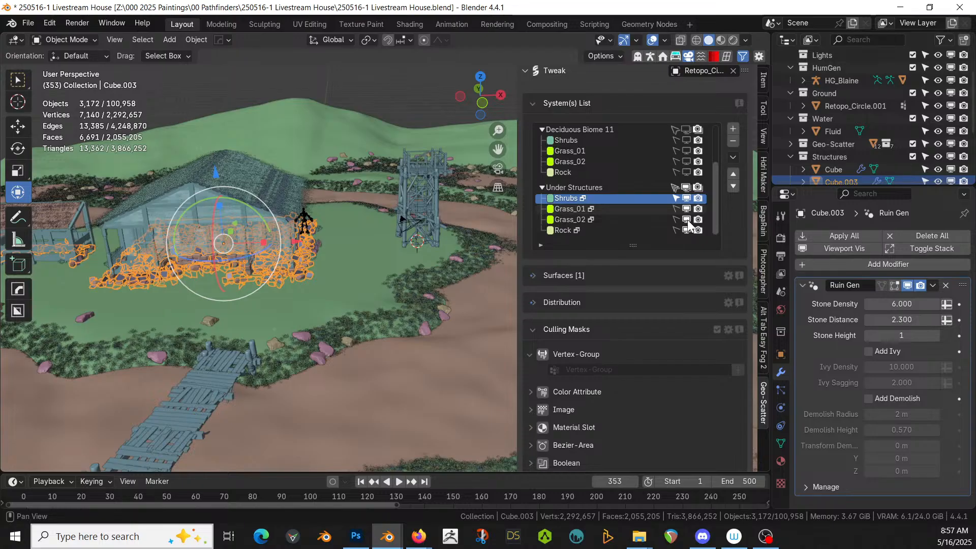
{"action": "left_click", "coordinate": [687, 219]}
{"action": "left_click", "coordinate": [686, 231]}
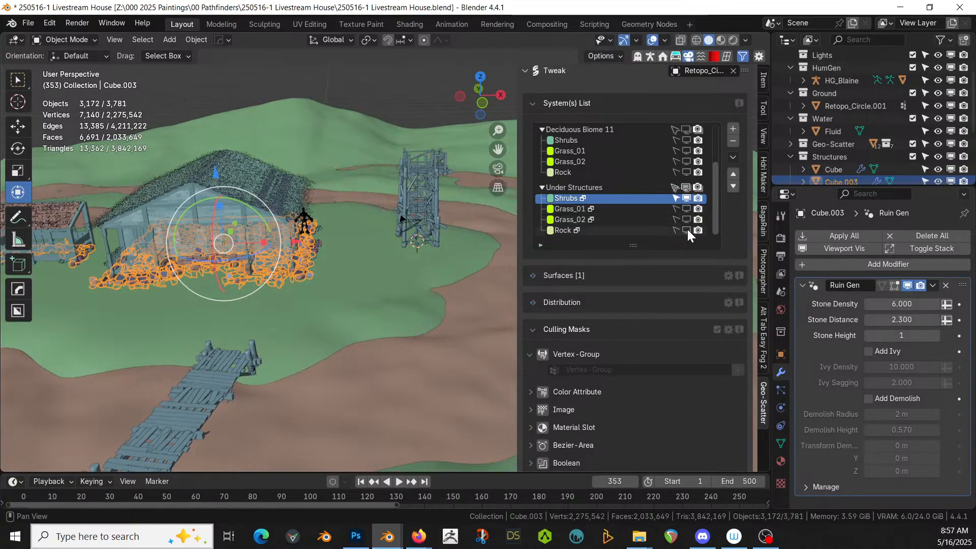
{"action": "scroll", "coordinate": [395, 285], "scroll_direction": "up", "scroll_amount": 4}
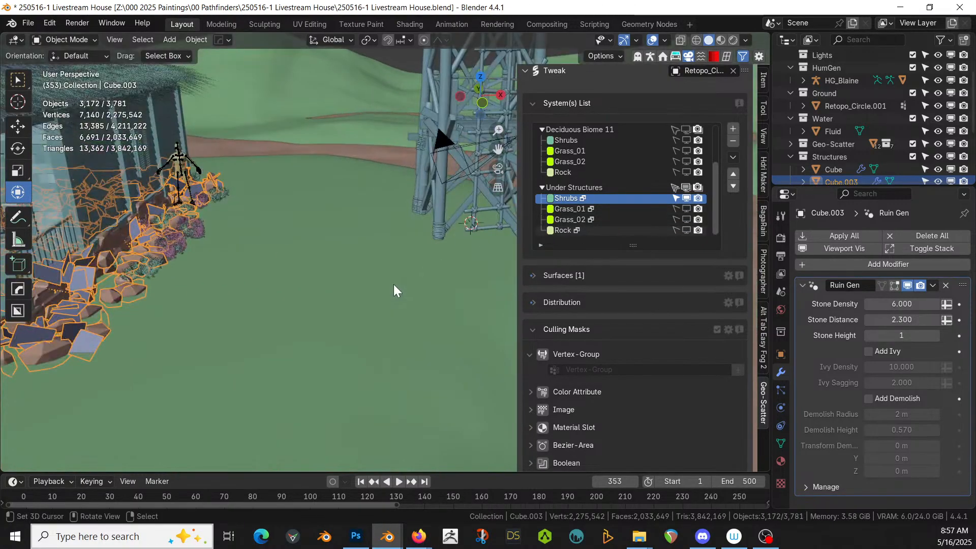
- Select the ground mesh and set the Object Repel 1 collider of the Under Structures group's Grass_01 to the Structures collection
{"action": "middle_click_drag", "start_coordinate": [355, 286], "coordinate": [382, 314]}
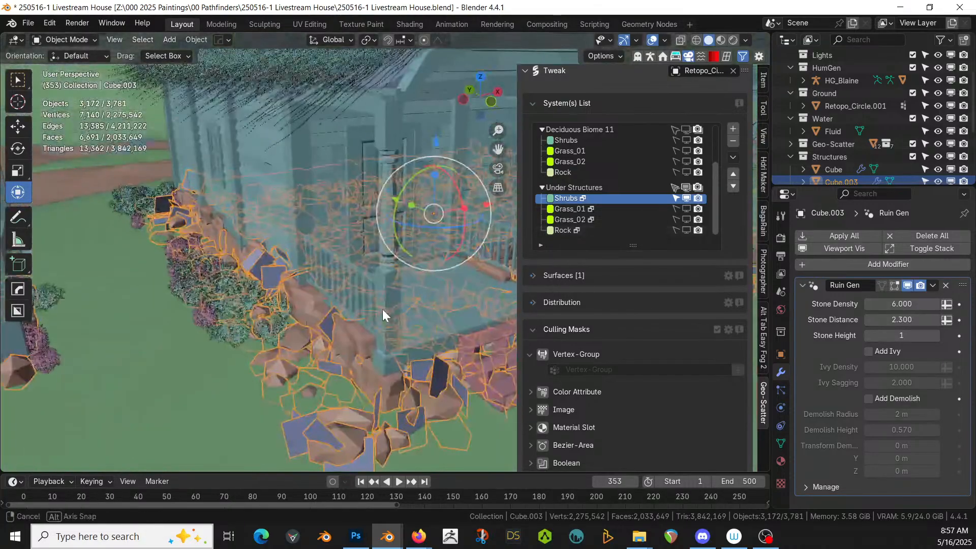
{"action": "left_click", "coordinate": [294, 344]}
{"action": "scroll", "coordinate": [278, 304], "scroll_direction": "down", "scroll_amount": 4}
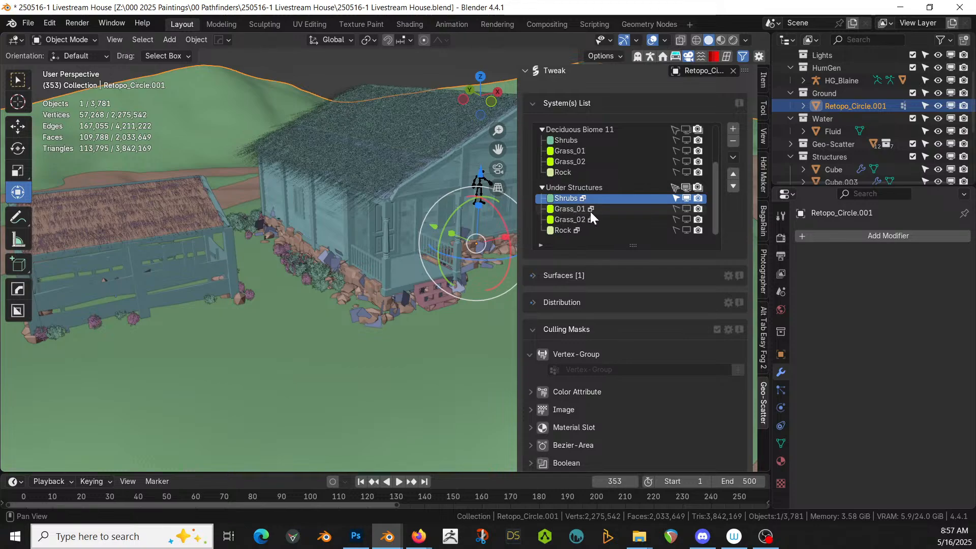
{"action": "left_click", "coordinate": [568, 212]}
{"action": "scroll", "coordinate": [602, 413], "scroll_direction": "down", "scroll_amount": 12}
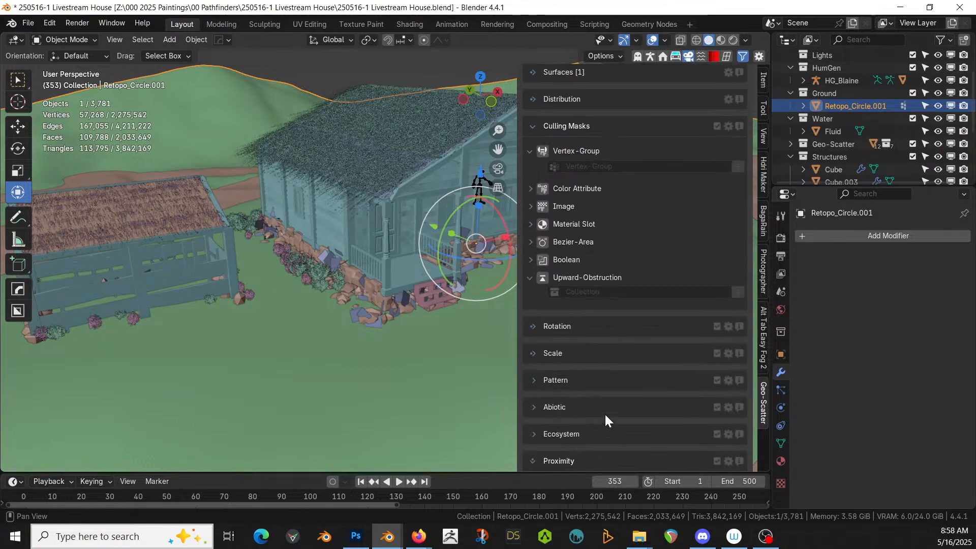
{"action": "left_click", "coordinate": [605, 413]}
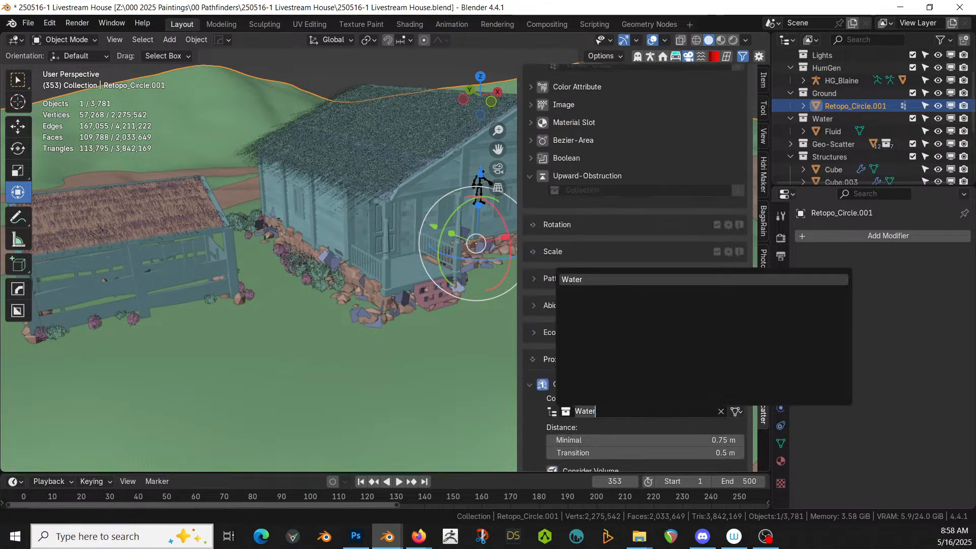
{"action": "type", "text": "Stru"}
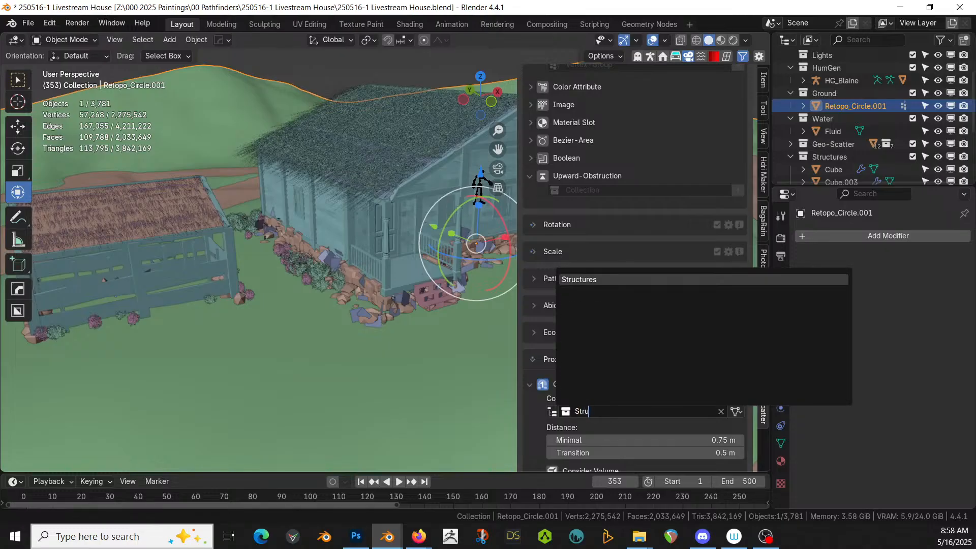
{"action": "left_click", "coordinate": [583, 279]}
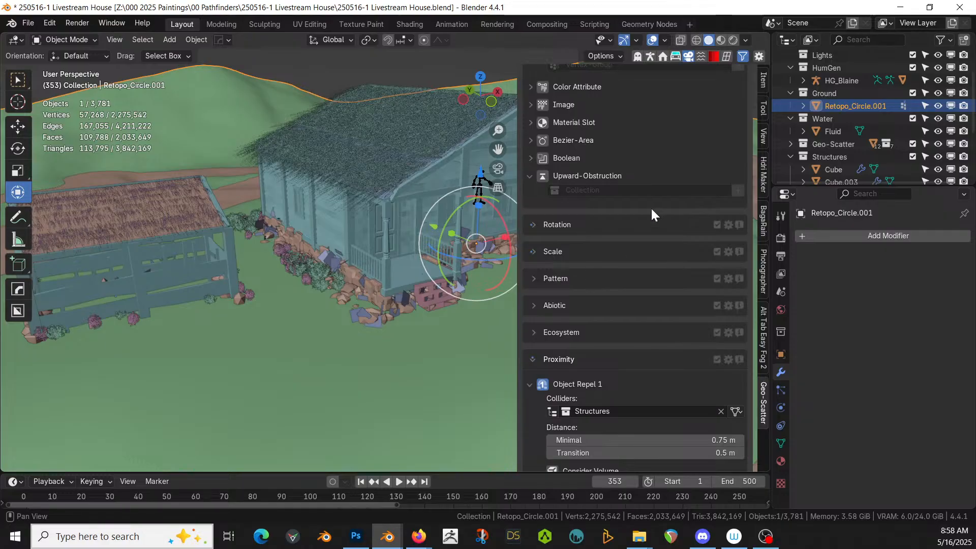
- Set the Object Repel 1 collider of the Under Structures group's Grass_02 to the Structures collection
{"action": "scroll", "coordinate": [612, 170], "scroll_direction": "up", "scroll_amount": 10}
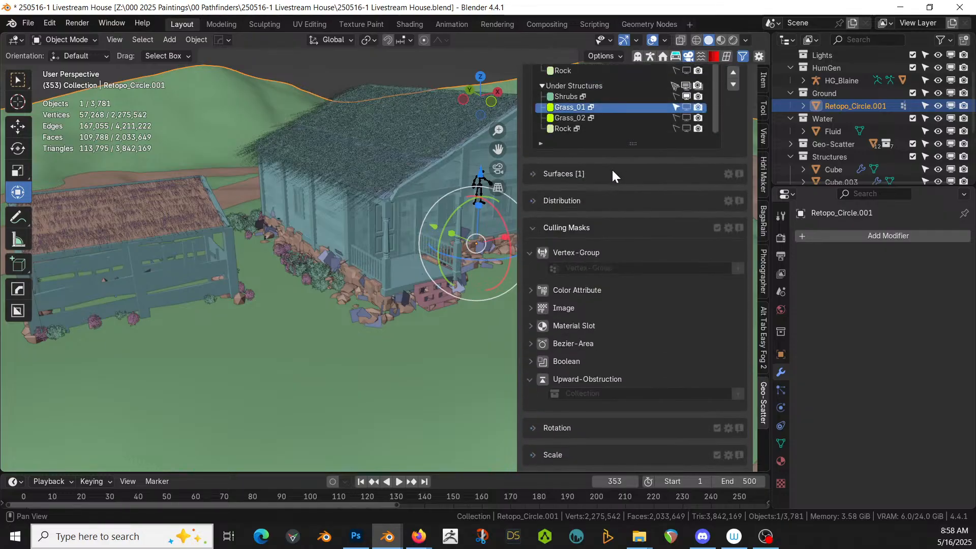
{"action": "left_click", "coordinate": [573, 119]}
{"action": "scroll", "coordinate": [627, 429], "scroll_direction": "down", "scroll_amount": 10}
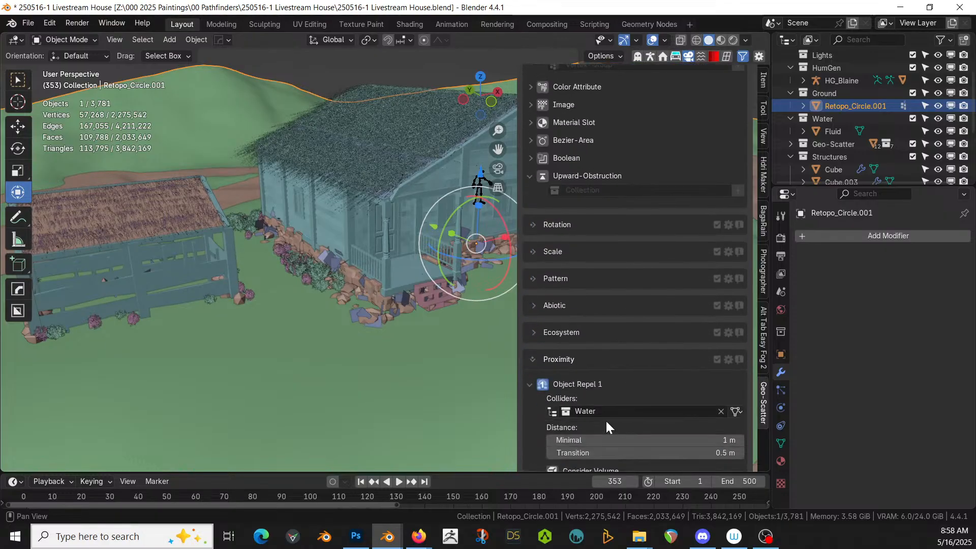
{"action": "left_click", "coordinate": [566, 414]}
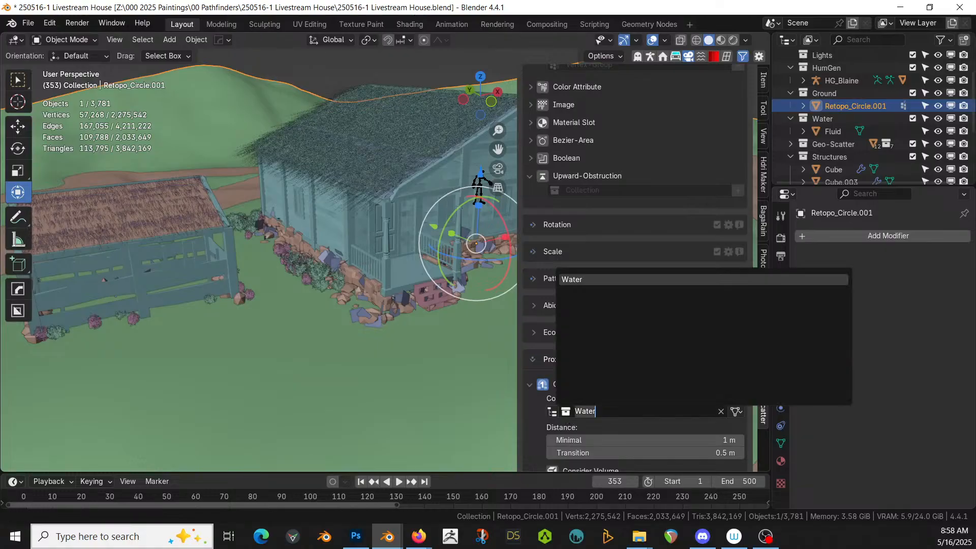
{"action": "type", "text": "Str"}
{"action": "left_click", "coordinate": [569, 278]}
- Remove the Rock system from the Under Structures group
{"action": "scroll", "coordinate": [578, 276], "scroll_direction": "up", "scroll_amount": 1}
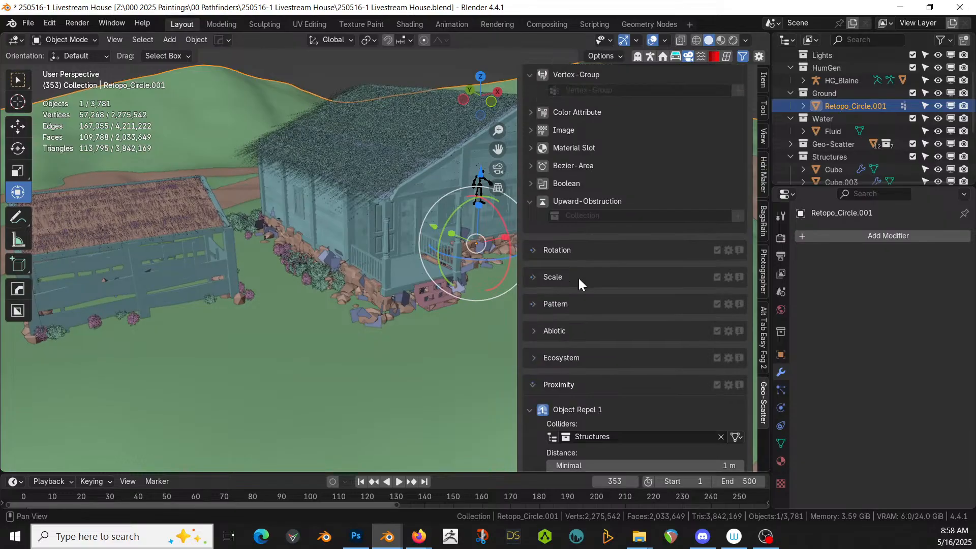
{"action": "scroll", "coordinate": [585, 272], "scroll_direction": "up", "scroll_amount": 10}
{"action": "left_click", "coordinate": [569, 203]}
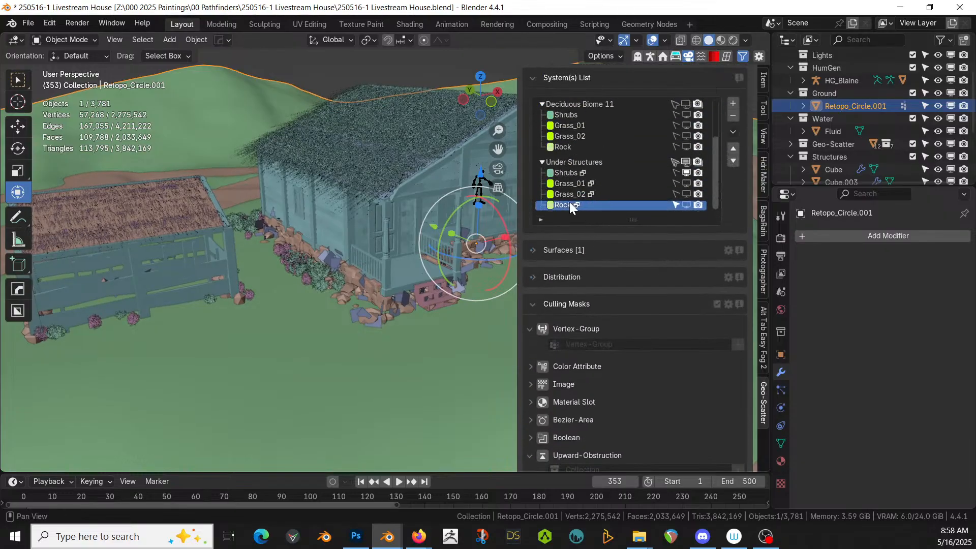
{"action": "left_click", "coordinate": [732, 131]}
{"action": "left_click", "coordinate": [733, 114]}
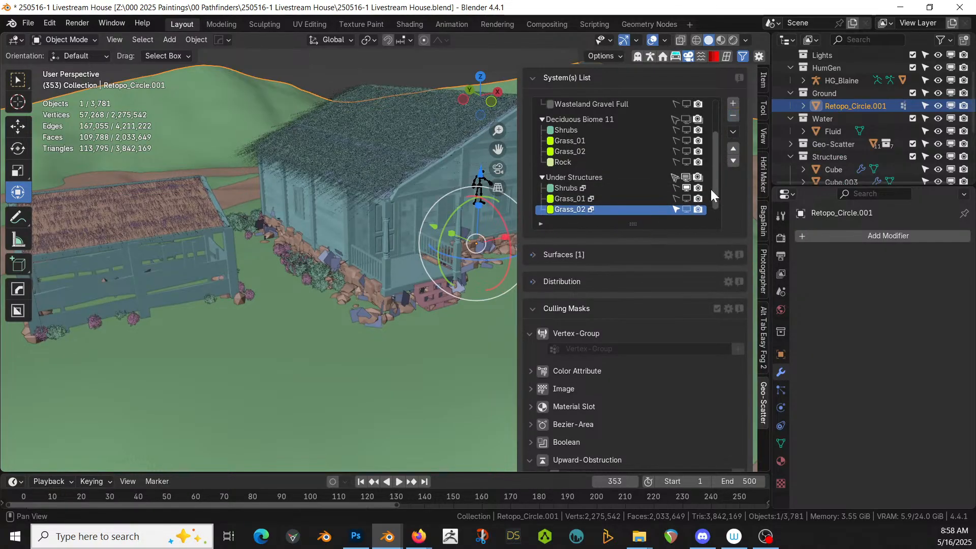
- Show Grass_01 and Grass_02 of the Under Structures group in the viewport, and inspect the grass around the house
{"action": "left_click", "coordinate": [686, 199]}
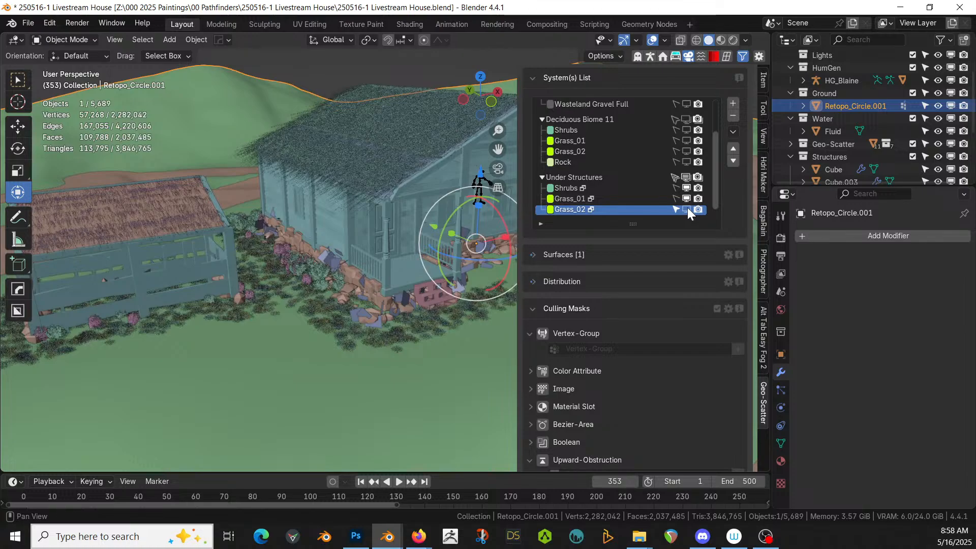
{"action": "left_click", "coordinate": [686, 210]}
{"action": "middle_click_drag", "start_coordinate": [356, 324], "coordinate": [335, 327]}
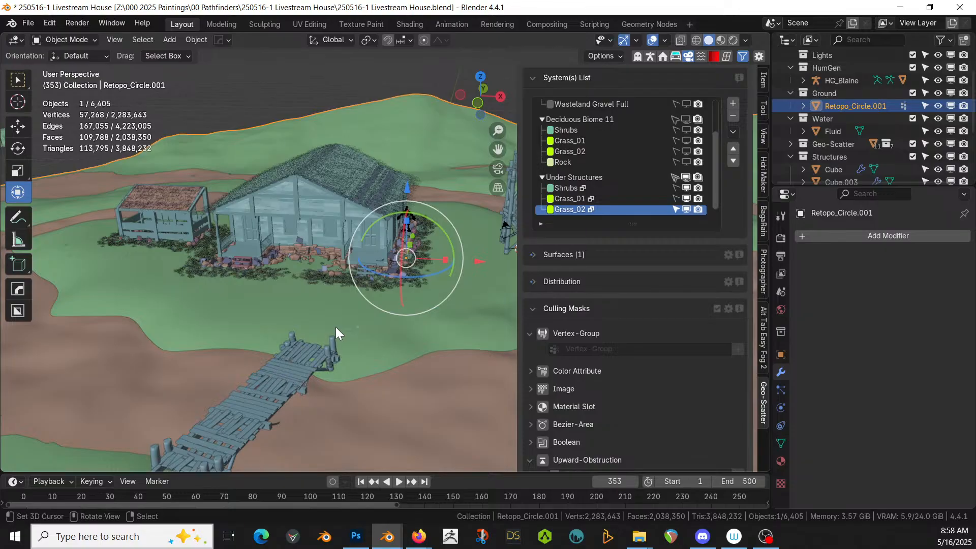
{"action": "mouse_move", "coordinate": [263, 327]}
{"action": "middle_mouse_down"}
{"action": "mouse_move", "coordinate": [266, 344]}
{"action": "mouse_move", "coordinate": [231, 379]}
{"action": "mouse_move", "coordinate": [194, 379]}
{"action": "mouse_move", "coordinate": [257, 322]}
{"action": "middle_mouse_up"}
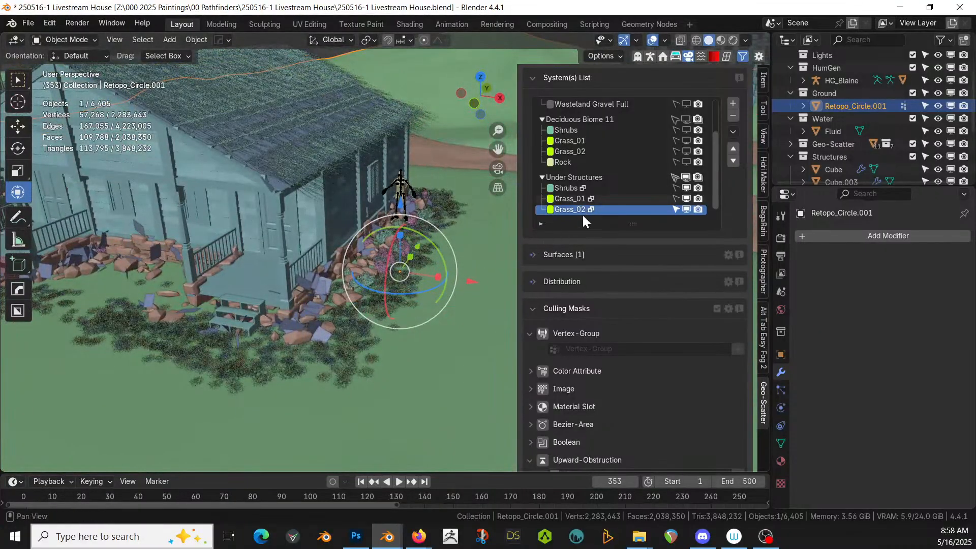
- Turn off Object Repel 1 for the Under Structures group's Grass_01 system
{"action": "left_click", "coordinate": [581, 200]}
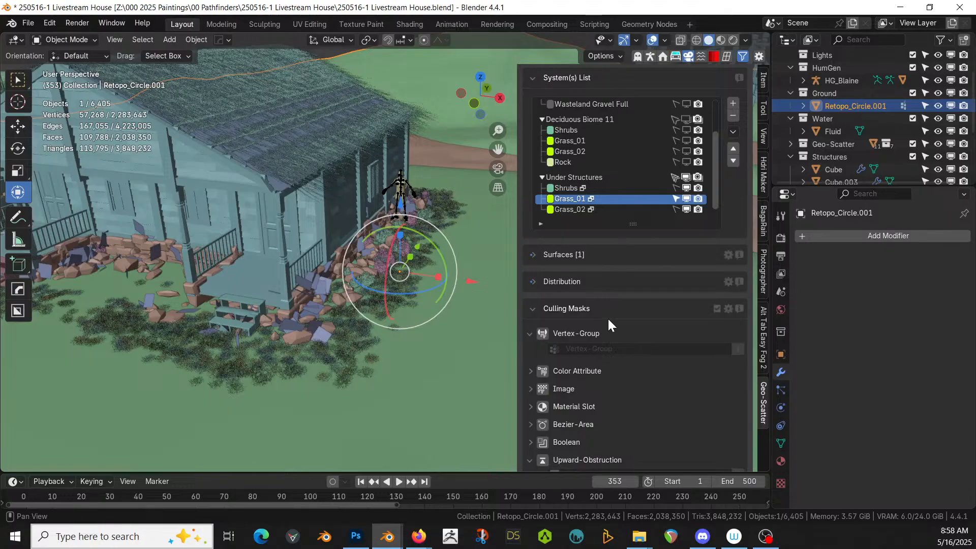
{"action": "scroll", "coordinate": [613, 327], "scroll_direction": "down", "scroll_amount": 12}
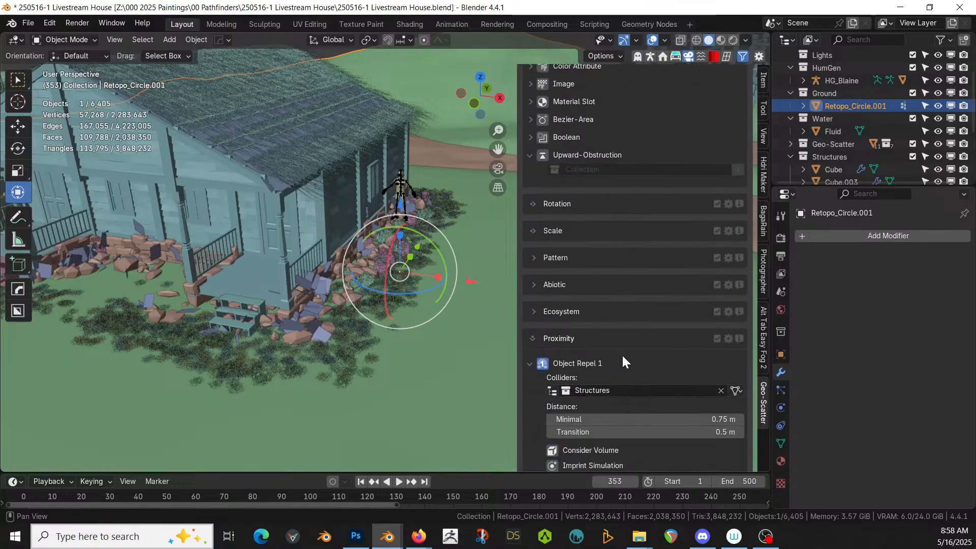
{"action": "left_click", "coordinate": [542, 362]}
- Enable the Vertex-Group culling mask for Grass_01 using the Cleared group, and reverse its influence
{"action": "scroll", "coordinate": [637, 215], "scroll_direction": "up", "scroll_amount": 4}
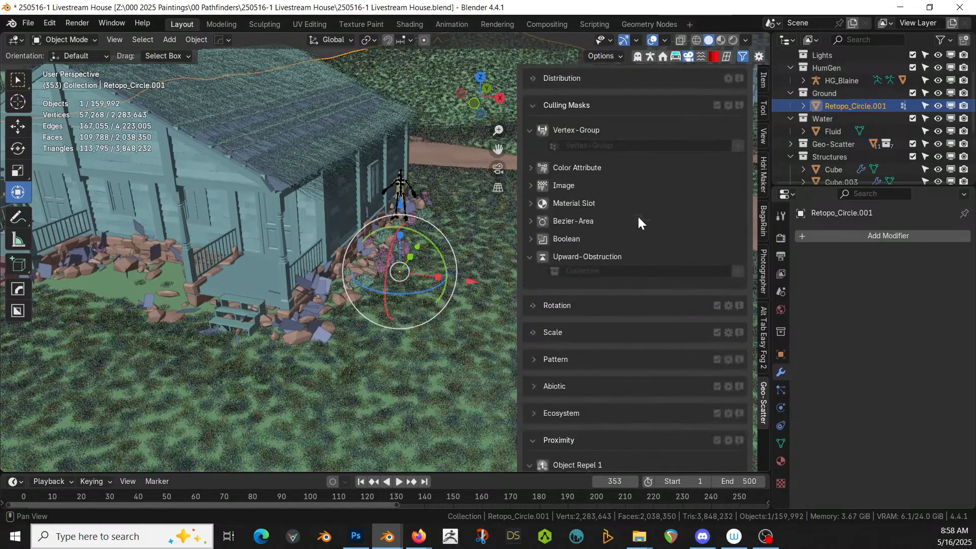
{"action": "left_click", "coordinate": [542, 129]}
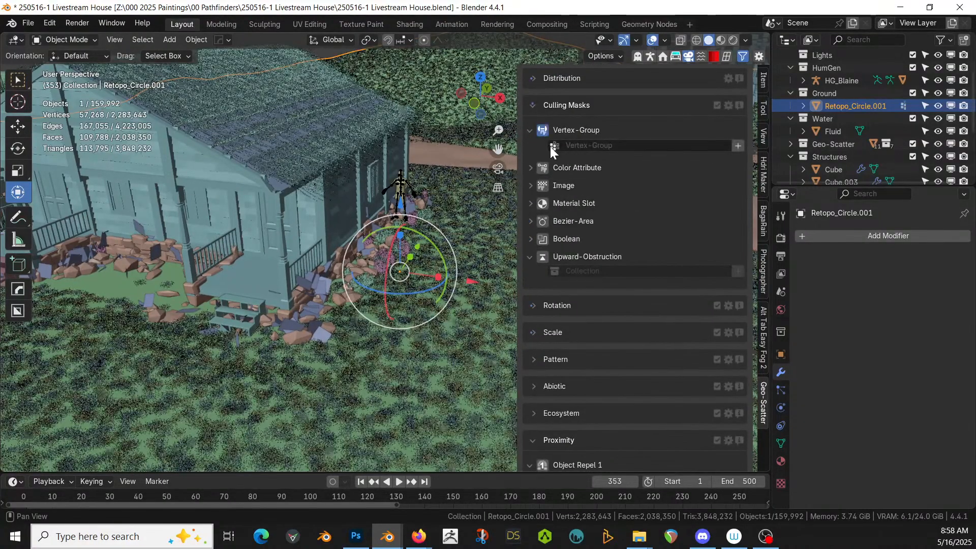
{"action": "left_click", "coordinate": [551, 146]}
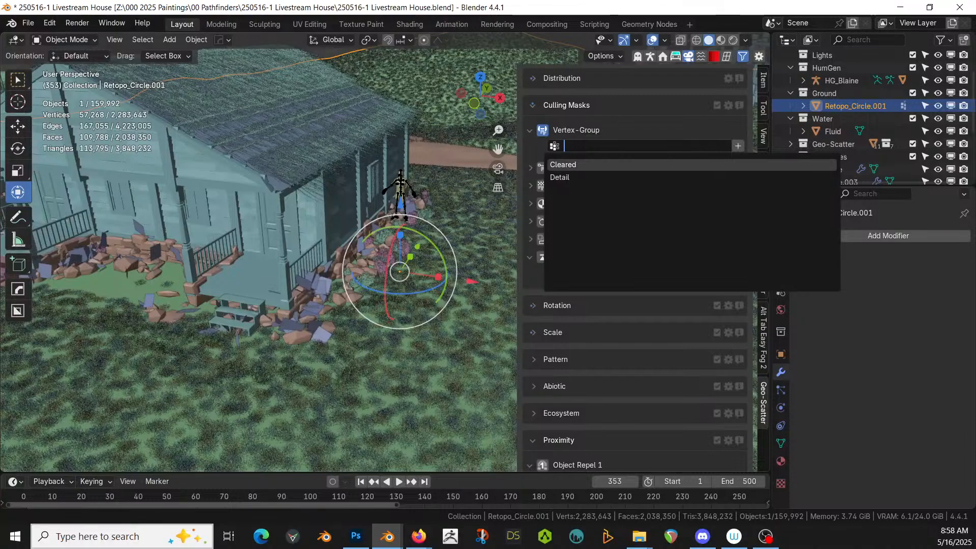
{"action": "left_click", "coordinate": [565, 164]}
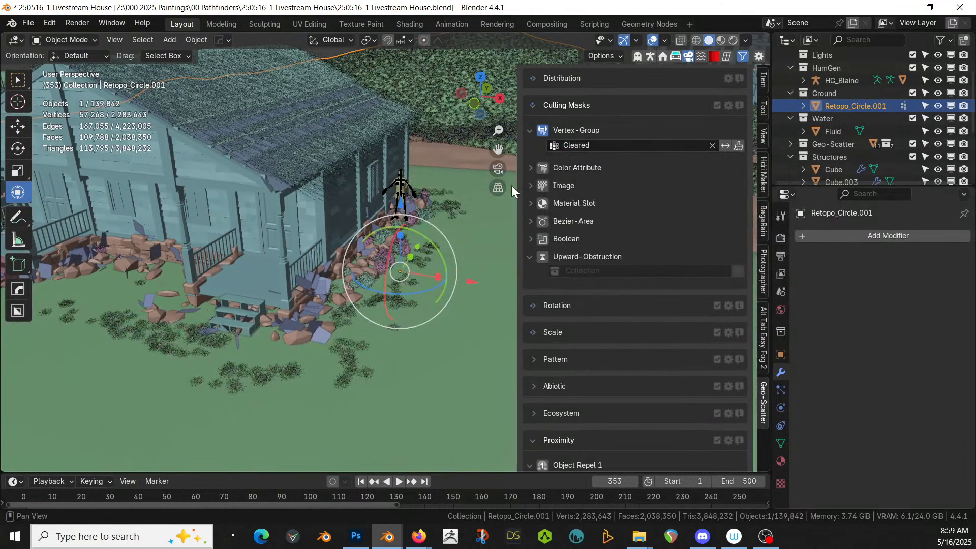
{"action": "left_click", "coordinate": [722, 146]}
{"action": "scroll", "coordinate": [278, 253], "scroll_direction": "down", "scroll_amount": 9}
{"action": "middle_click_drag", "start_coordinate": [296, 256], "coordinate": [284, 285]}
{"action": "scroll", "coordinate": [215, 276], "scroll_direction": "up", "scroll_amount": 5}
{"action": "scroll", "coordinate": [287, 273], "scroll_direction": "up", "scroll_amount": 2}
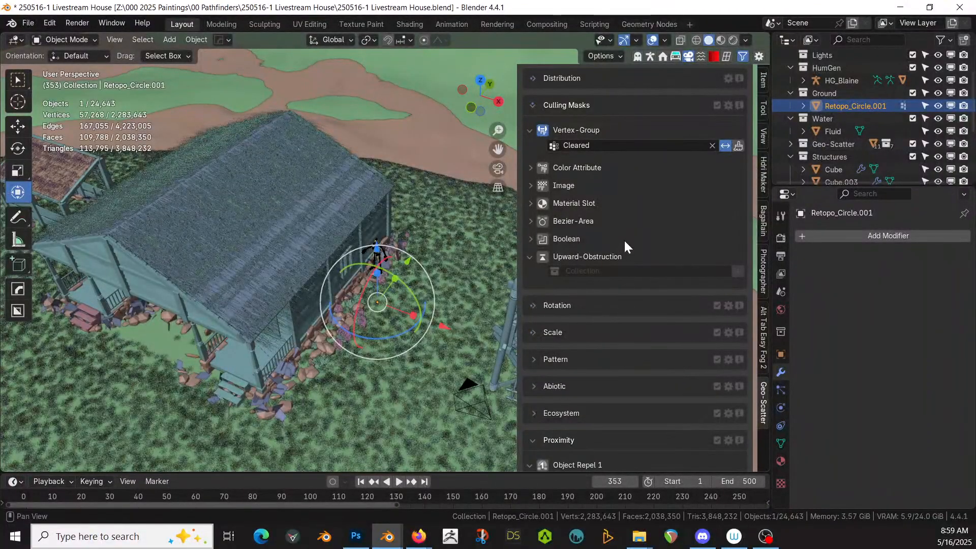
- Move Grass_01 out of the Under Structures group into a new group
{"action": "scroll", "coordinate": [624, 238], "scroll_direction": "up", "scroll_amount": 8}
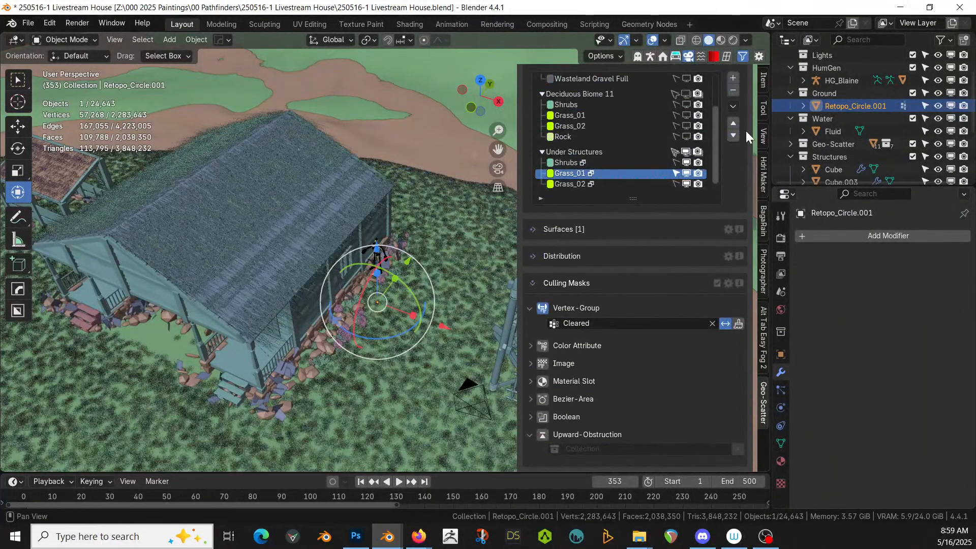
{"action": "left_click", "coordinate": [732, 107]}
{"action": "mouse_move", "coordinate": [766, 136]}
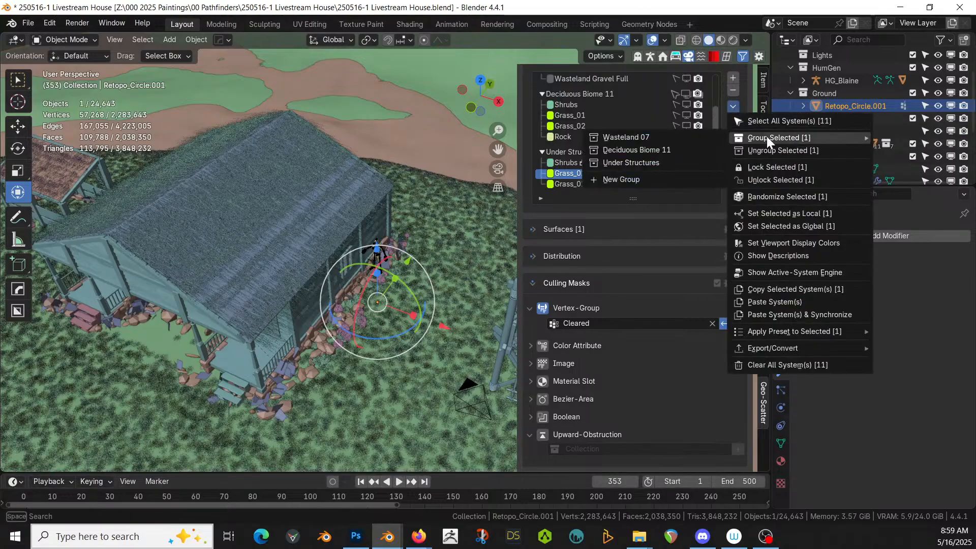
{"action": "left_click", "coordinate": [644, 179]}
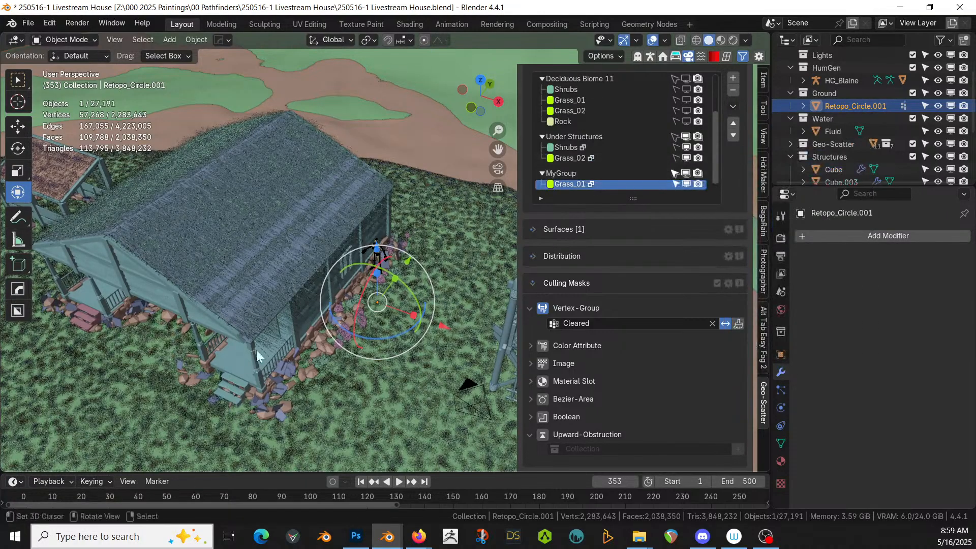
- Inspect the grass along the house's stone foundation, and move Grass_02 from Under Structures into MyGroup
{"action": "scroll", "coordinate": [259, 362], "scroll_direction": "down", "scroll_amount": 4}
{"action": "middle_click_drag", "start_coordinate": [259, 362], "coordinate": [316, 337]}
{"action": "scroll", "coordinate": [281, 343], "scroll_direction": "up", "scroll_amount": 8}
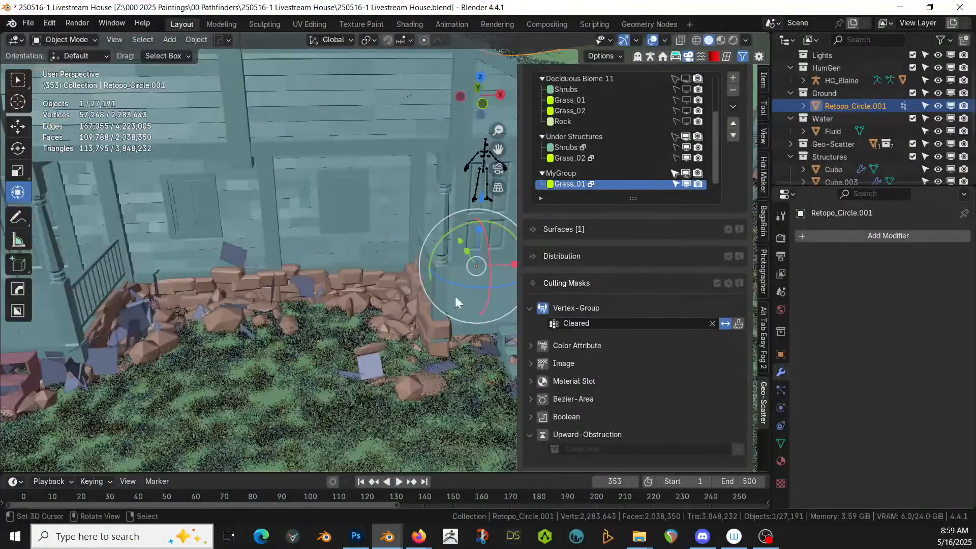
{"action": "left_click", "coordinate": [583, 158]}
{"action": "left_click", "coordinate": [734, 106]}
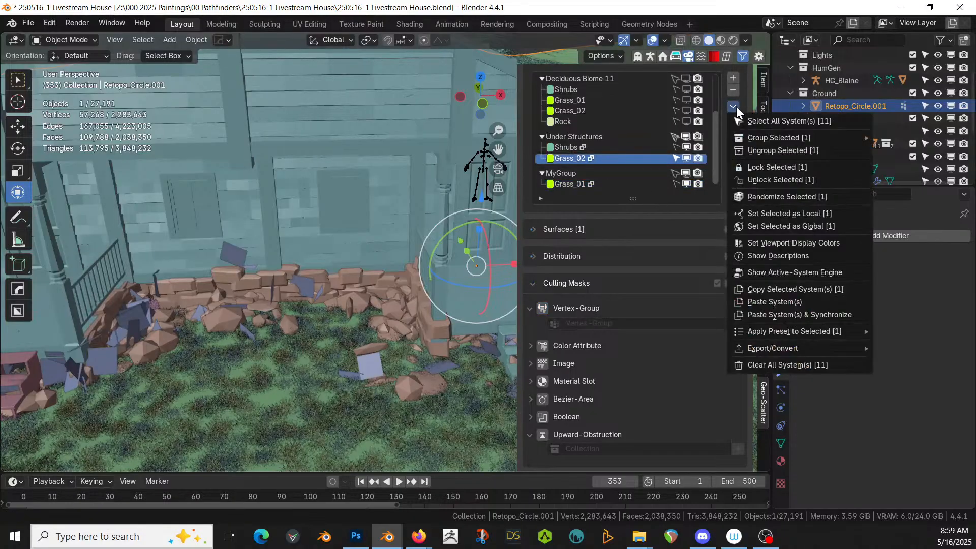
{"action": "mouse_move", "coordinate": [747, 135]}
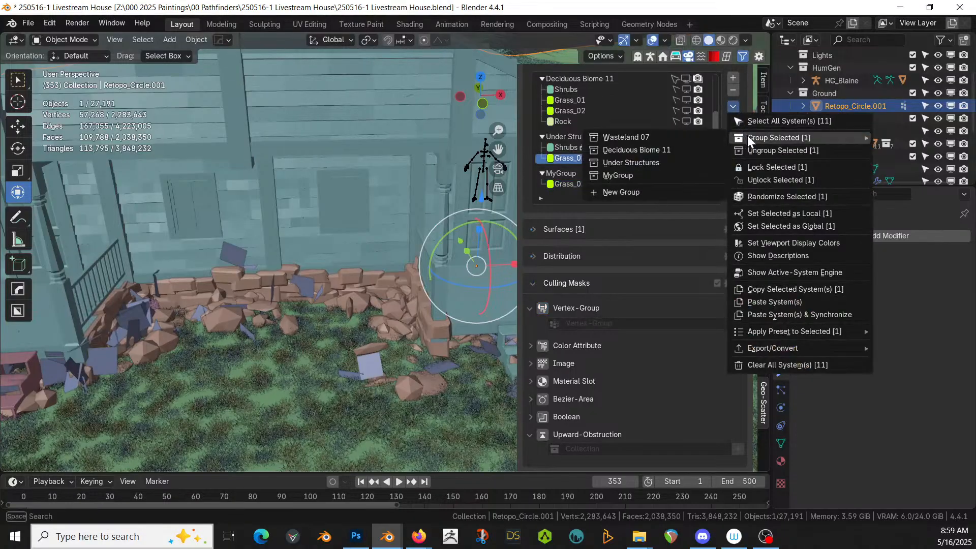
{"action": "left_click", "coordinate": [636, 173]}
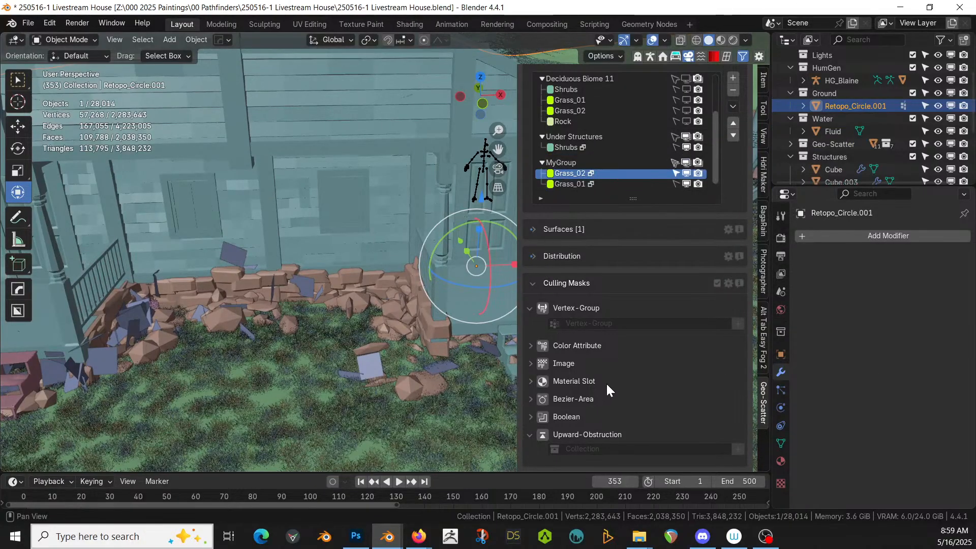
- Move the wooden platform tower object into the Structures collection
{"action": "scroll", "coordinate": [330, 333], "scroll_direction": "down", "scroll_amount": 7}
{"action": "middle_click_drag", "start_coordinate": [330, 335], "coordinate": [263, 340]}
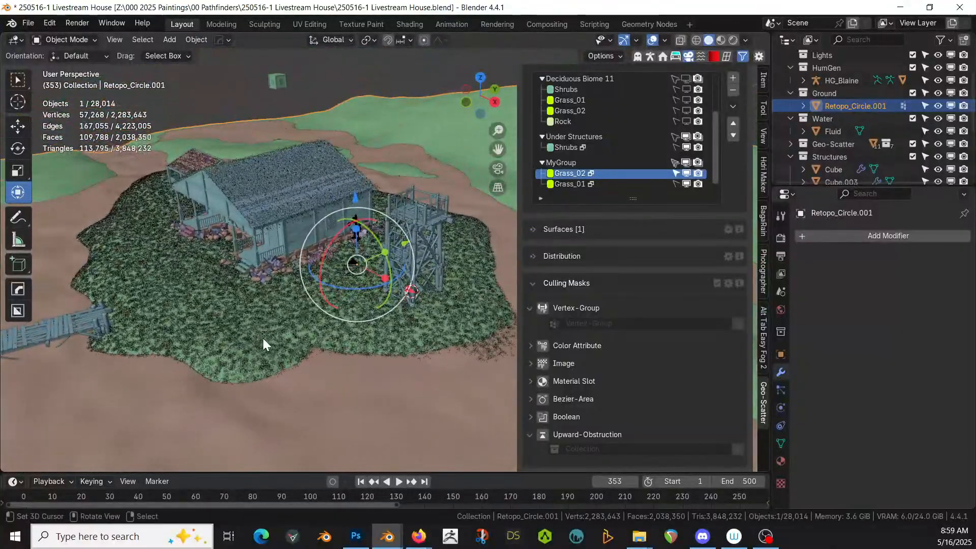
{"action": "scroll", "coordinate": [263, 339], "scroll_direction": "up", "scroll_amount": 7}
{"action": "left_click", "coordinate": [384, 269]}
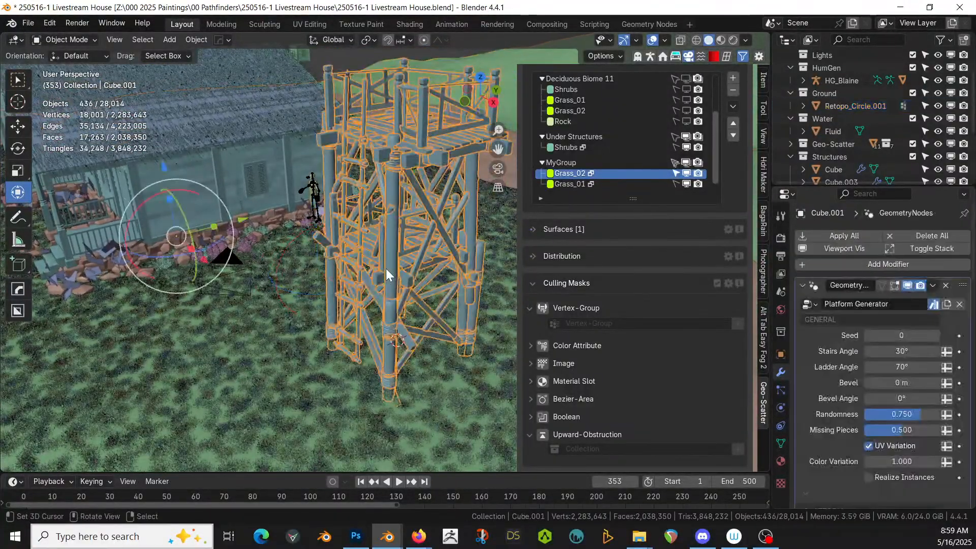
{"action": "key", "text": "m"}
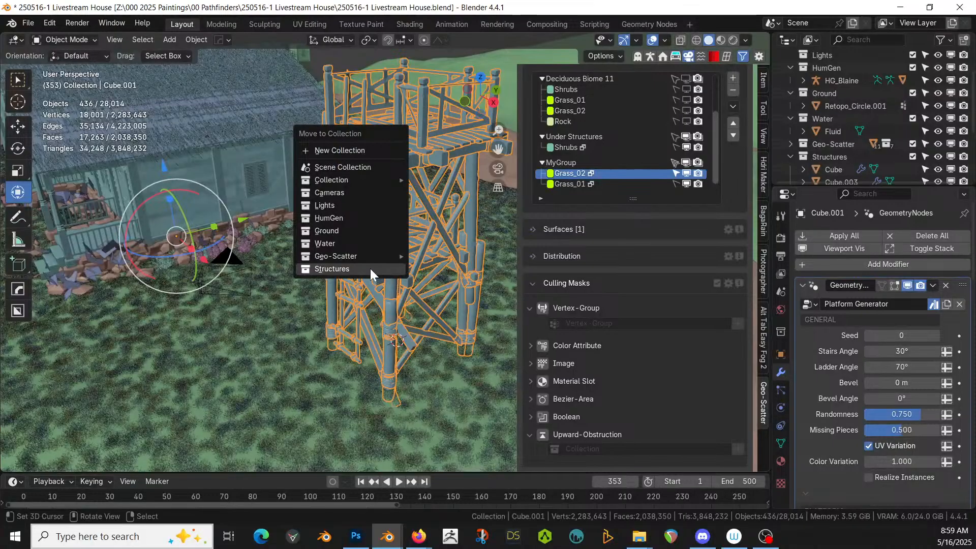
{"action": "left_click", "coordinate": [370, 269]}
- Inspect the growth around the house, tower and dock, and save the file
{"action": "middle_click_drag", "start_coordinate": [370, 268], "coordinate": [420, 296]}
{"action": "scroll", "coordinate": [335, 298], "scroll_direction": "down", "scroll_amount": 5}
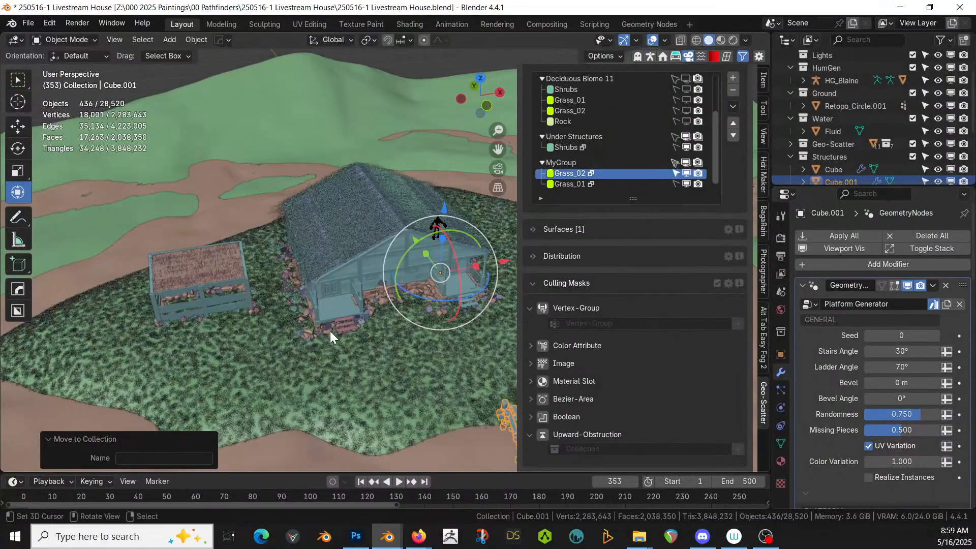
{"action": "scroll", "coordinate": [294, 347], "scroll_direction": "up", "scroll_amount": 3}
{"action": "middle_click_drag", "start_coordinate": [294, 346], "coordinate": [277, 333]}
{"action": "scroll", "coordinate": [255, 362], "scroll_direction": "down", "scroll_amount": 4}
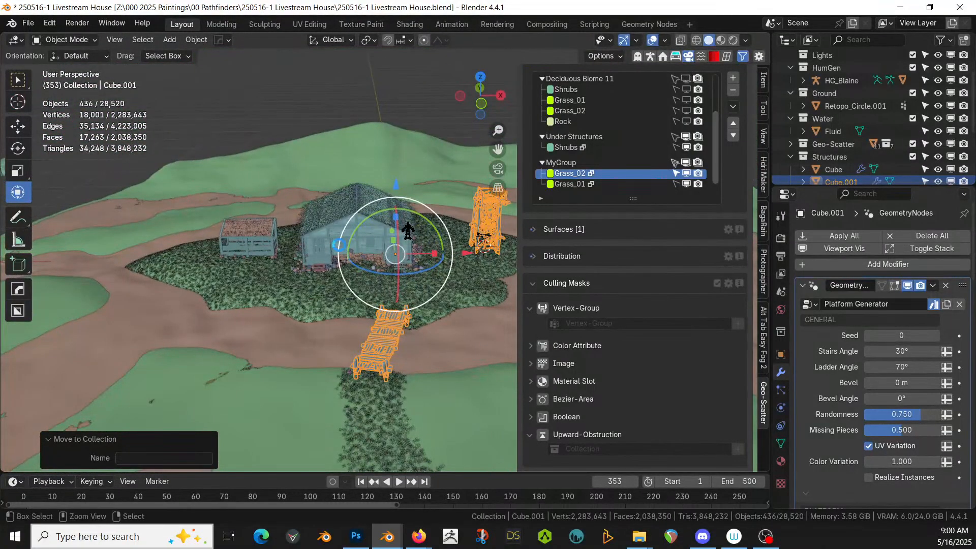
{"action": "key", "text": "ctrl+s"}
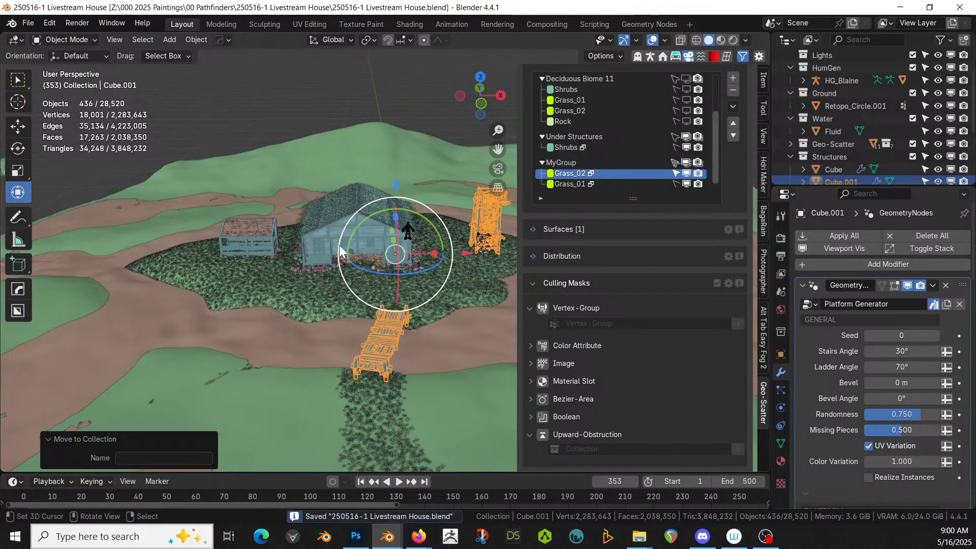
- Deselect the objects and examine the house, dock and grassy ground in rendered viewport shading
{"action": "left_click", "coordinate": [303, 87]}
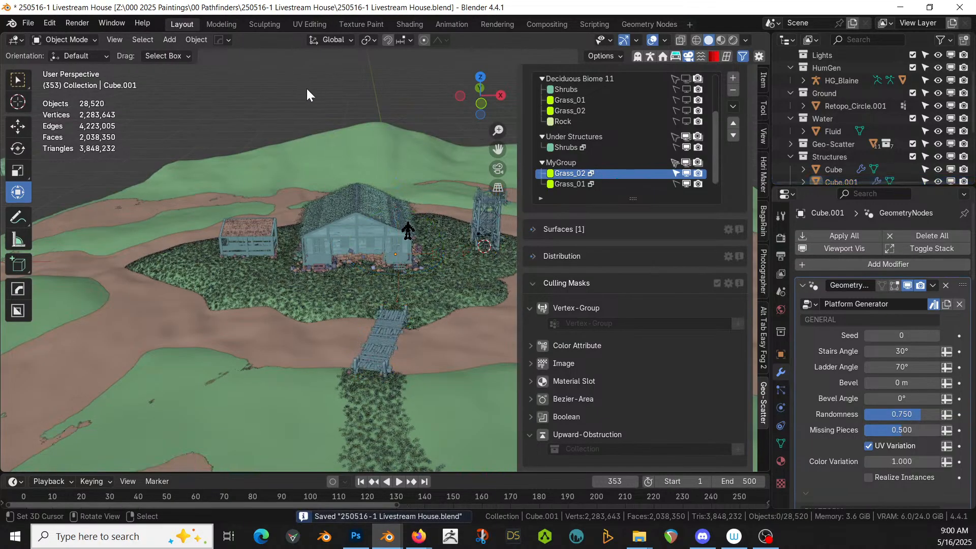
{"action": "mouse_move", "coordinate": [306, 87]}
{"action": "middle_mouse_down"}
{"action": "mouse_move", "coordinate": [312, 127]}
{"action": "mouse_move", "coordinate": [296, 115]}
{"action": "mouse_move", "coordinate": [291, 123]}
{"action": "middle_mouse_up"}
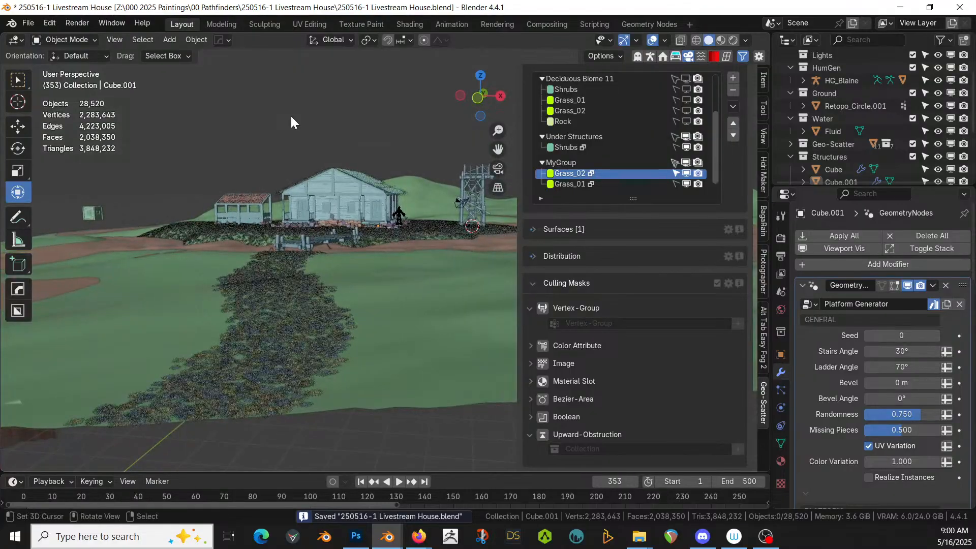
{"action": "key", "text": "z"}
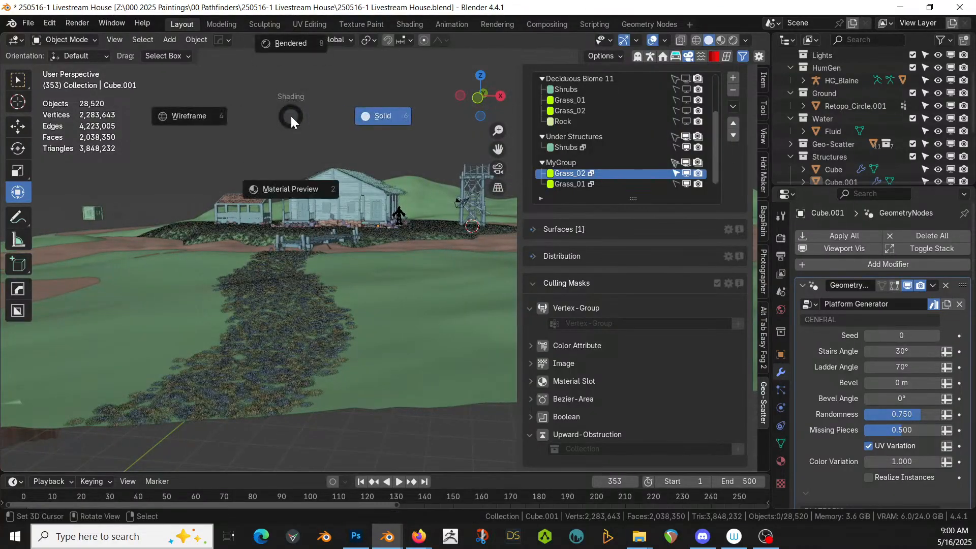
{"action": "key", "text": "8"}
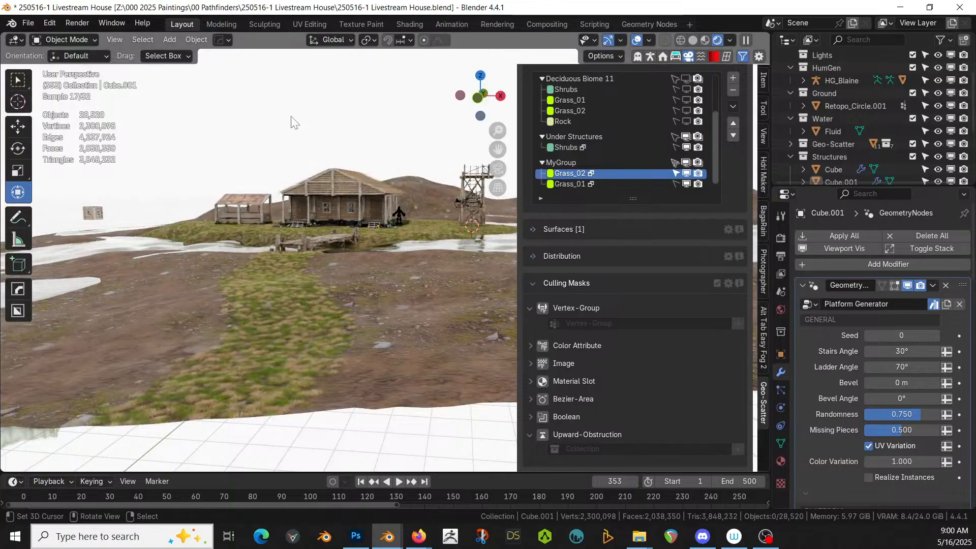
{"action": "middle_click_drag", "start_coordinate": [394, 271], "coordinate": [474, 265]}
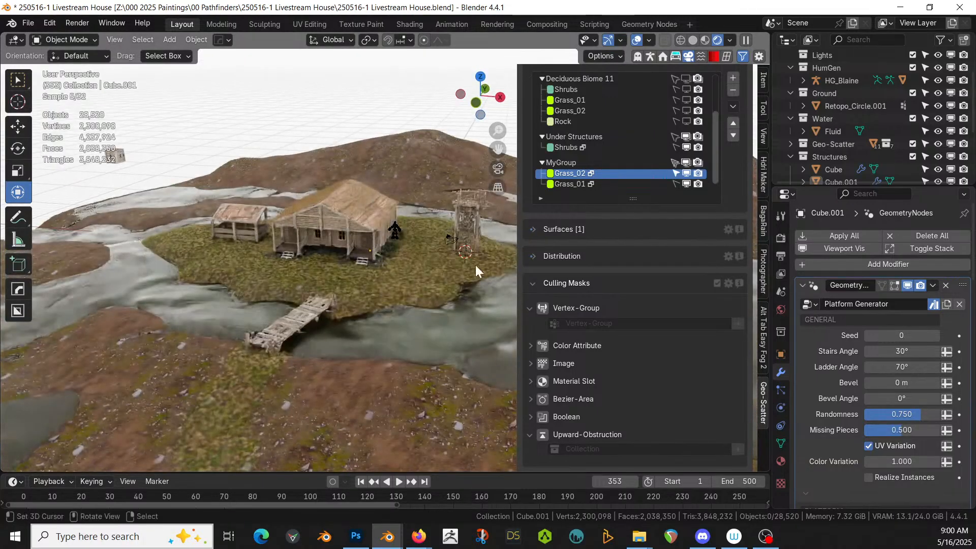
- Show the Deciduous Biome 11 and Wasteland 07 scatter groups in the viewport
{"action": "scroll", "coordinate": [662, 138], "scroll_direction": "up", "scroll_amount": 1}
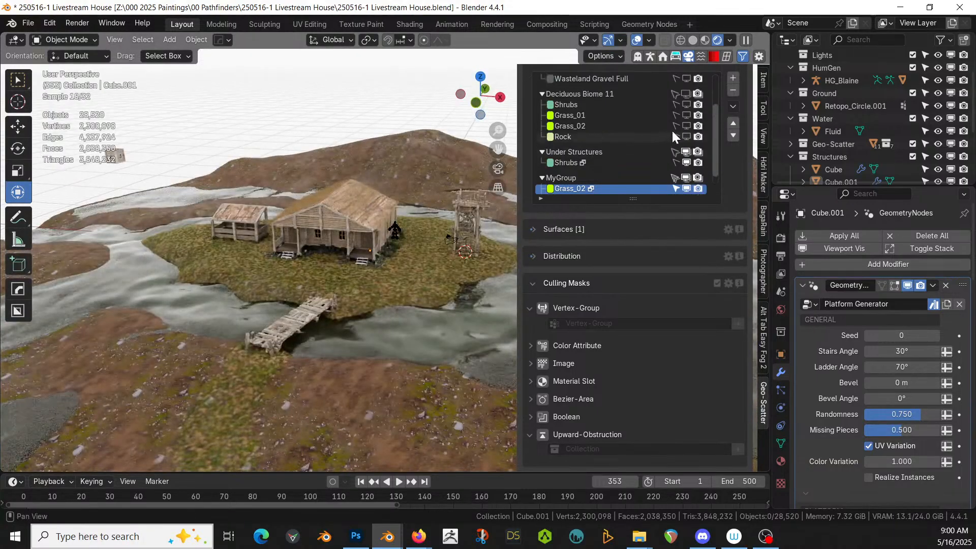
{"action": "left_click", "coordinate": [685, 93]}
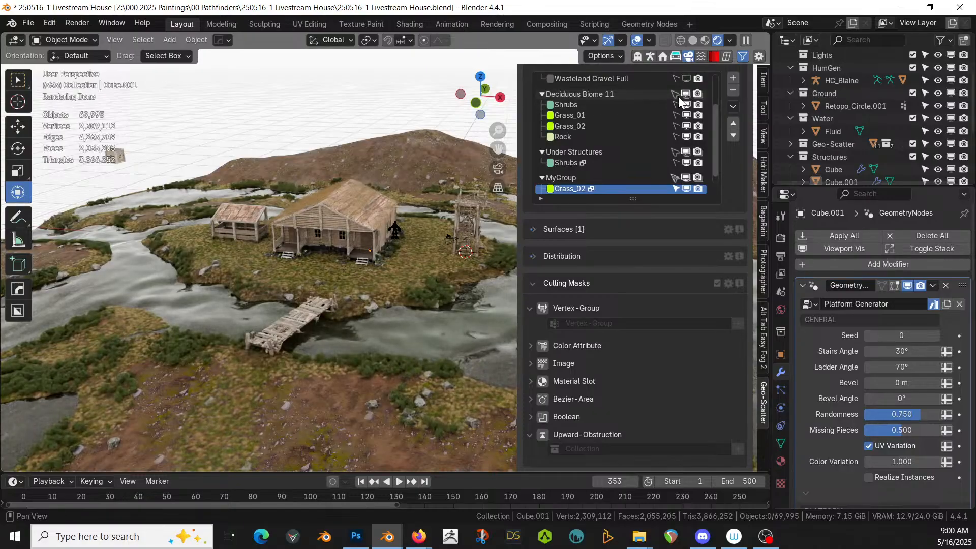
{"action": "scroll", "coordinate": [673, 114], "scroll_direction": "up", "scroll_amount": 4}
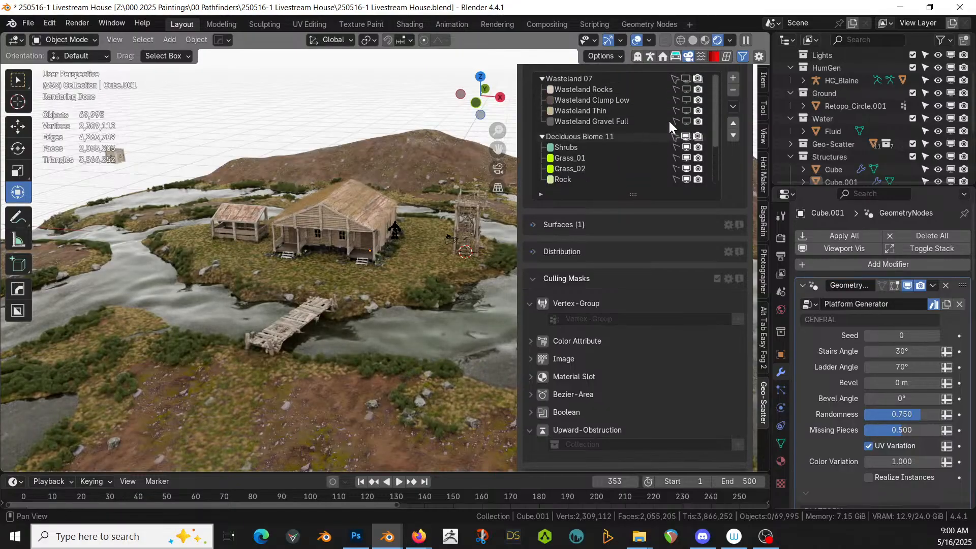
{"action": "left_click", "coordinate": [685, 78]}
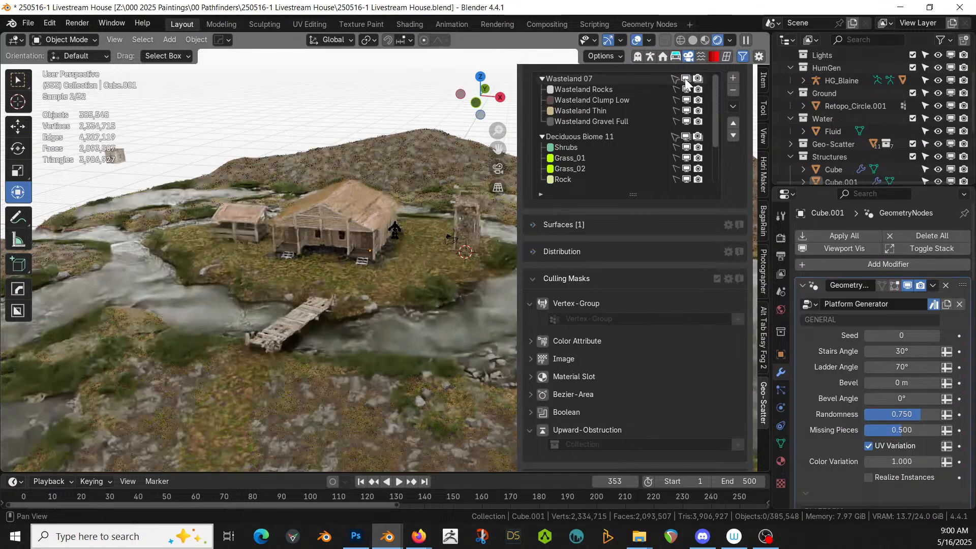
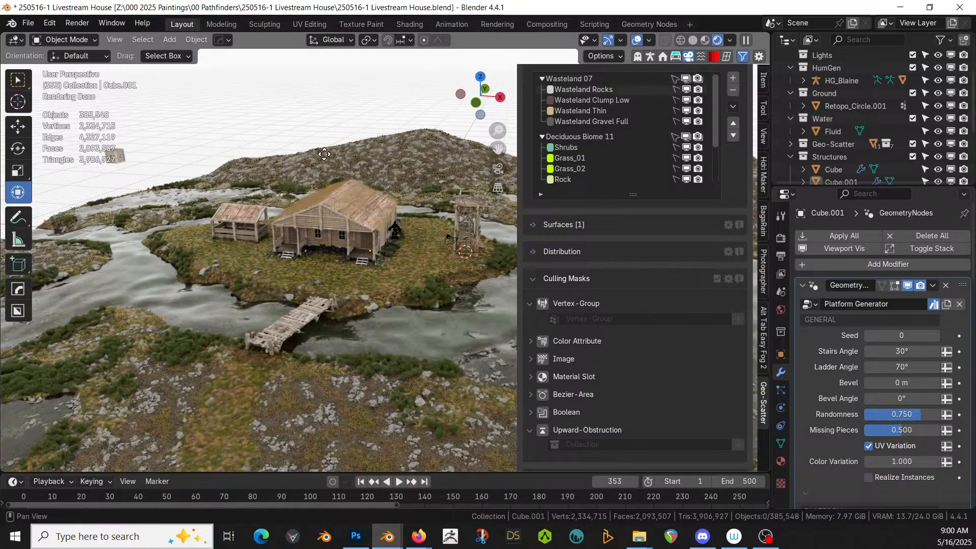
- Exclude the scene collection named Collection from the view layer and save the file
{"action": "middle_click_drag", "start_coordinate": [354, 255], "coordinate": [355, 234]}
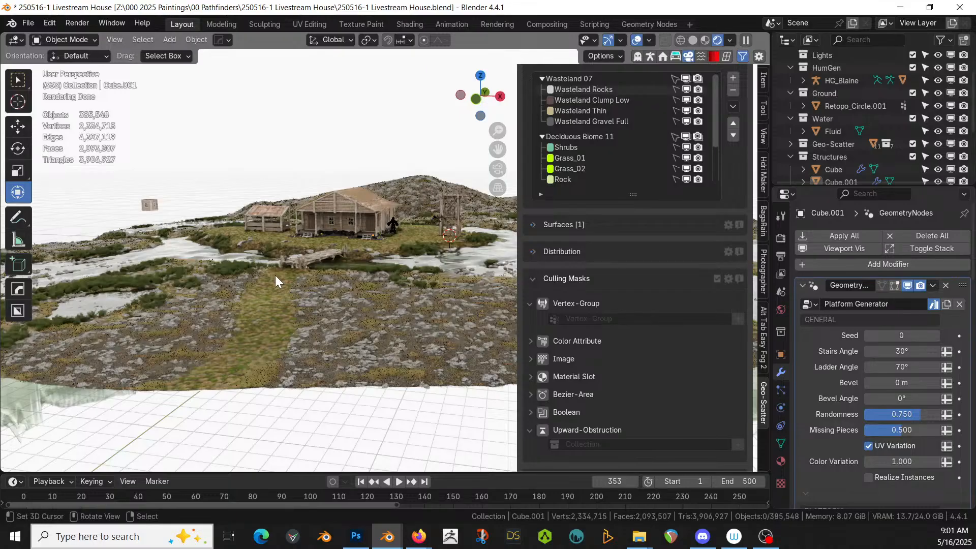
{"action": "scroll", "coordinate": [923, 92], "scroll_direction": "up", "scroll_amount": 3}
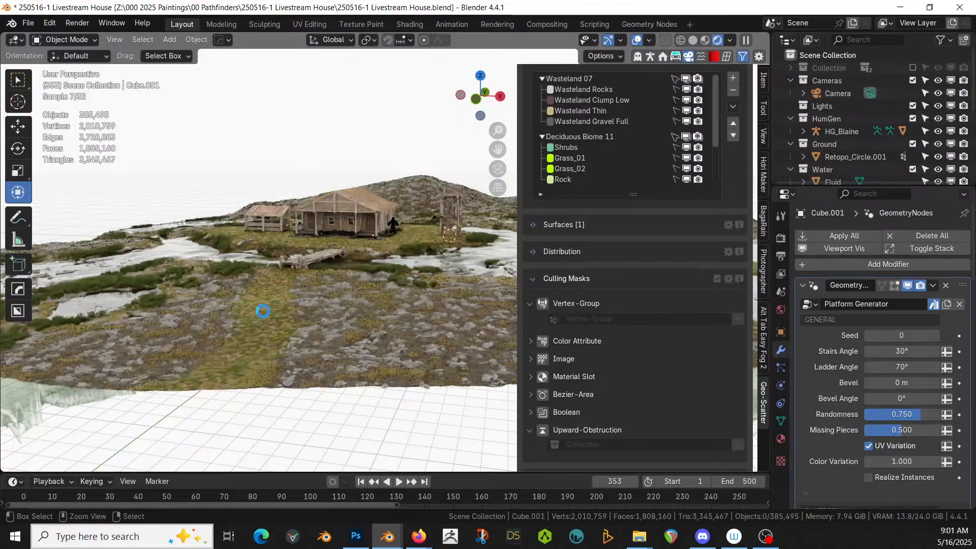
{"action": "key", "text": "ctrl+s"}
- Switch to solid shading and start an HDRi Maker background import, browsing to the mattePaint_hdri_seq070_2000px jpg folder in HDRI Images
{"action": "key", "text": "z"}
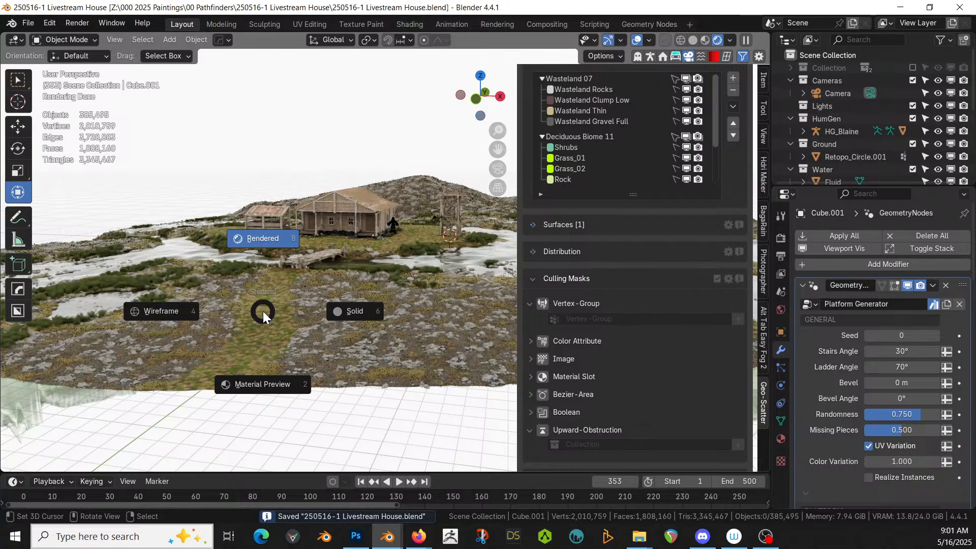
{"action": "key", "text": "6"}
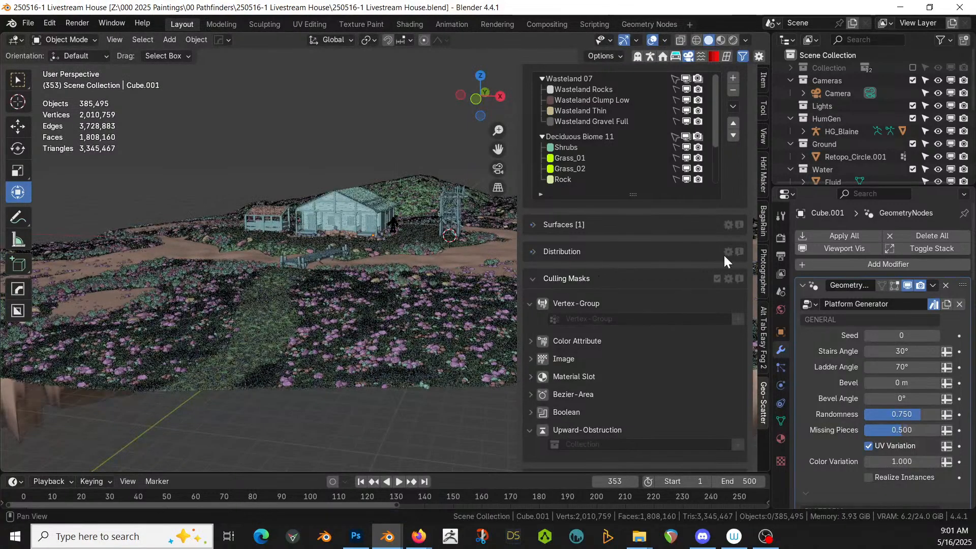
{"action": "left_click", "coordinate": [762, 176]}
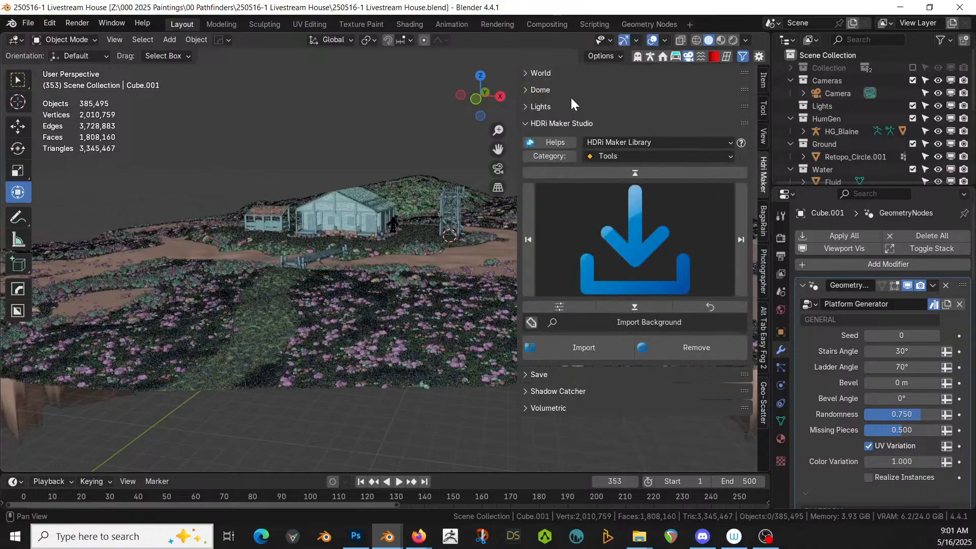
{"action": "left_click", "coordinate": [586, 345]}
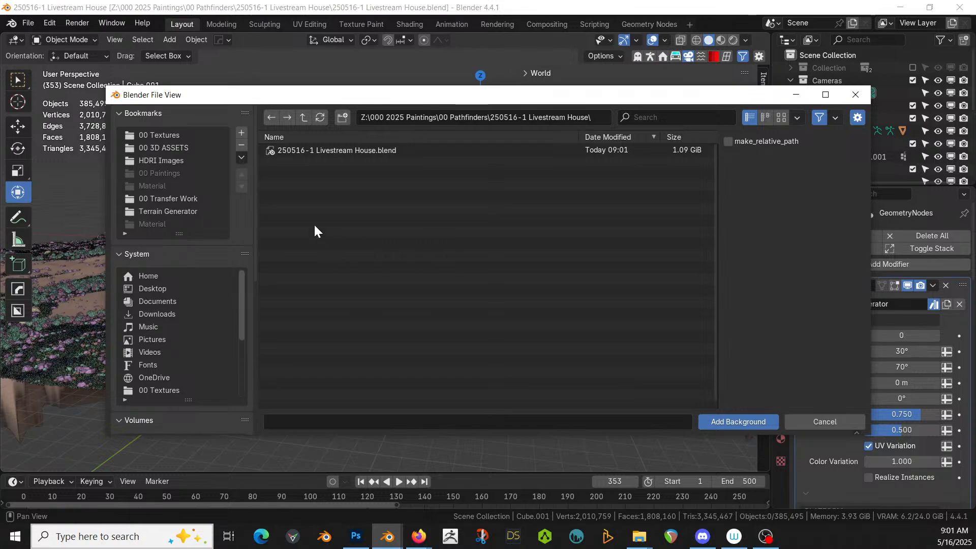
{"action": "left_click", "coordinate": [161, 165]}
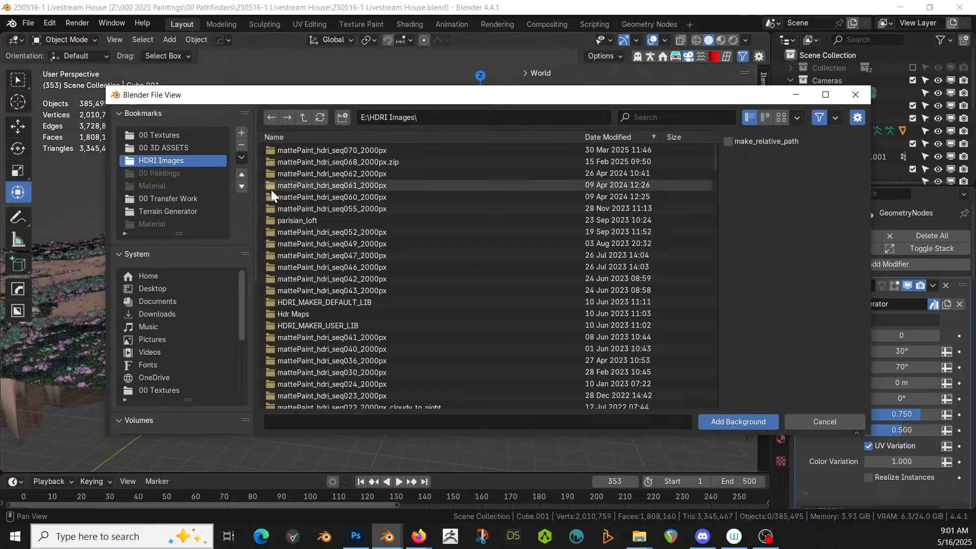
{"action": "left_click", "coordinate": [355, 149]}
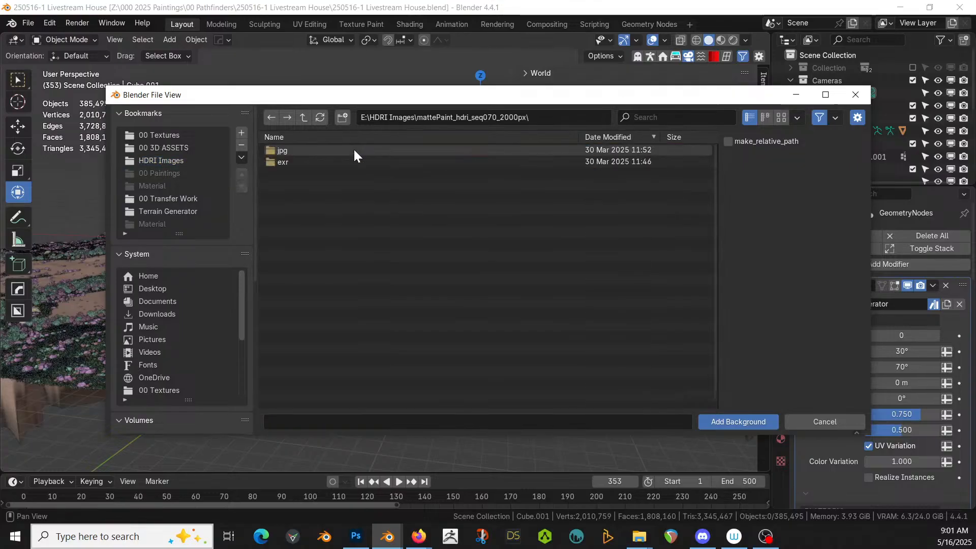
{"action": "left_click", "coordinate": [283, 152]}
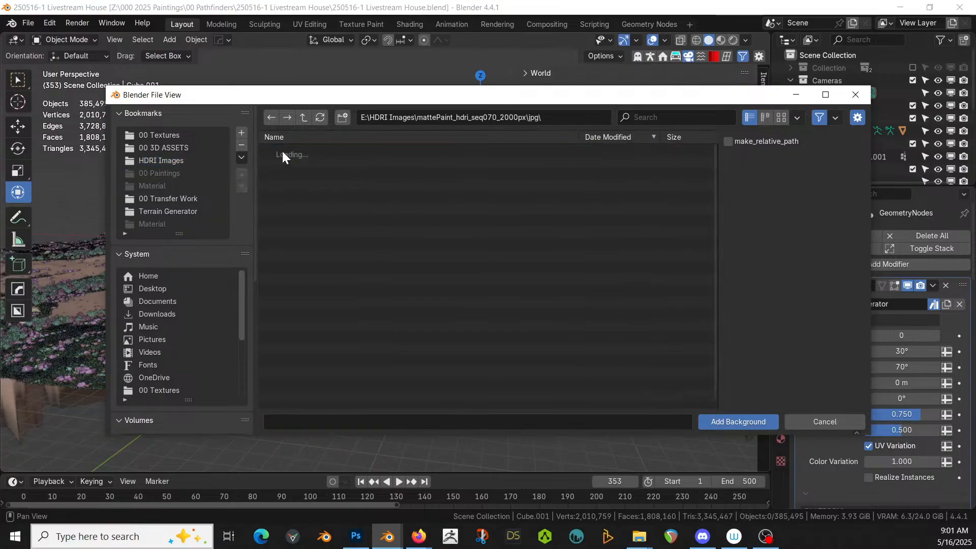
- Browse the sky previews as thumbnails and pick the bright daylight sky mattePaint_hdri_seq070_2000px_x2595.jpg
{"action": "left_click", "coordinate": [781, 117]}
{"action": "left_click", "coordinate": [360, 260]}
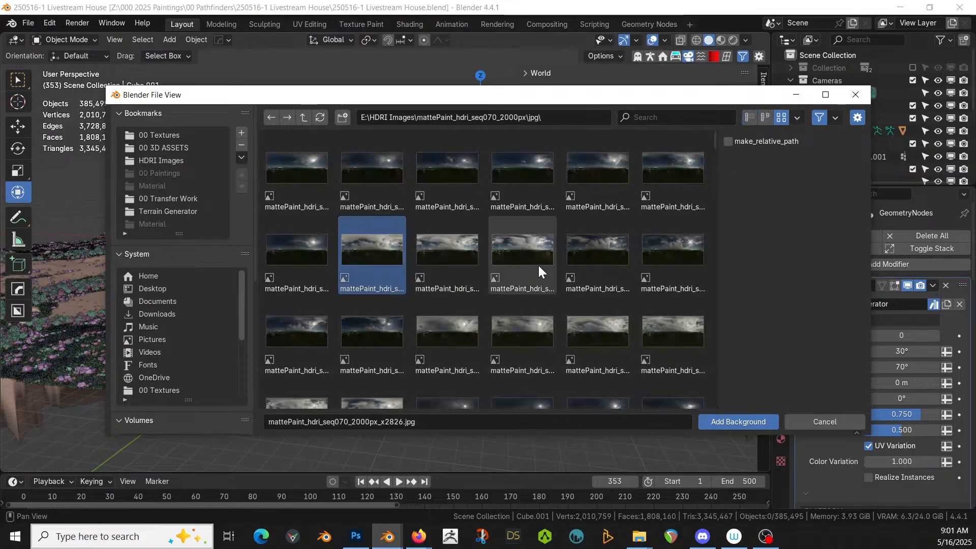
{"action": "scroll", "coordinate": [558, 323], "scroll_direction": "down", "scroll_amount": 4}
{"action": "scroll", "coordinate": [558, 331], "scroll_direction": "down", "scroll_amount": 6}
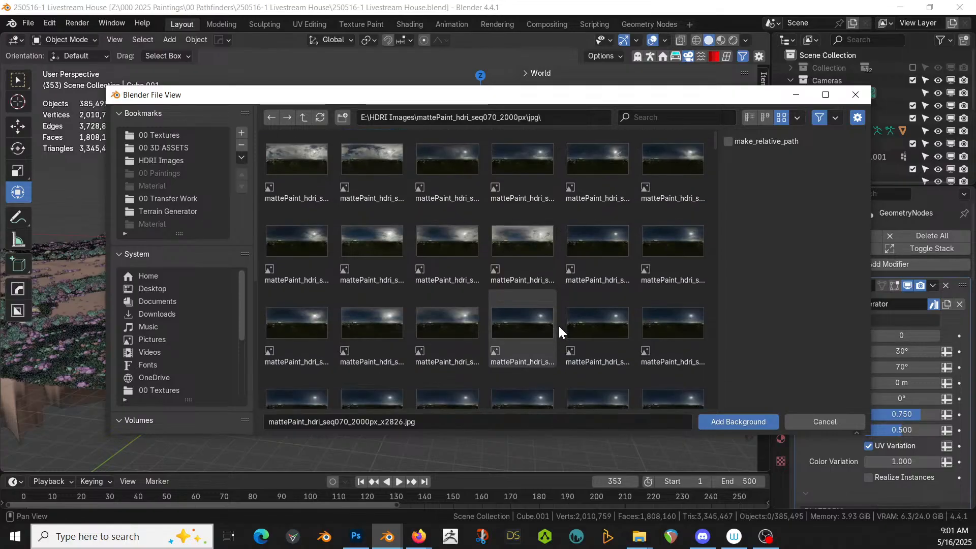
{"action": "scroll", "coordinate": [558, 324], "scroll_direction": "down", "scroll_amount": 6}
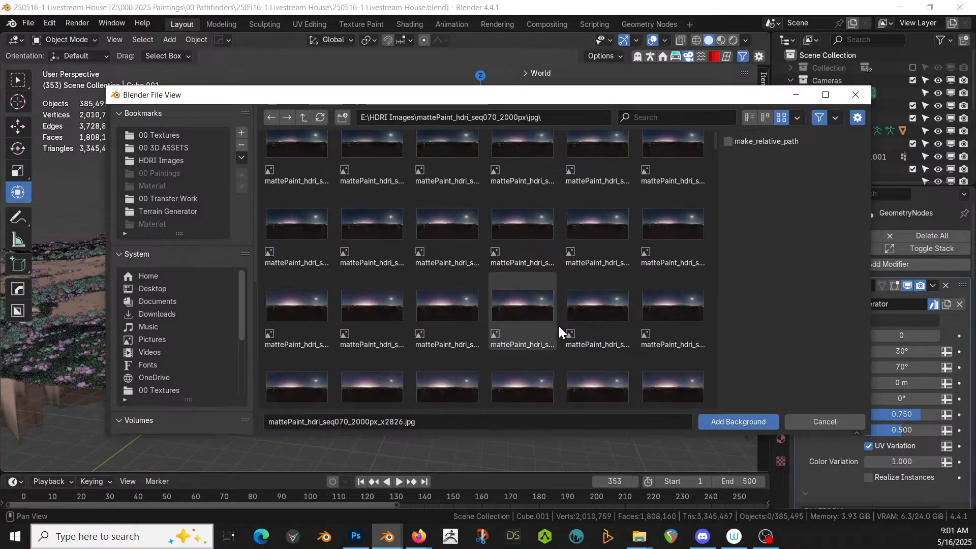
{"action": "scroll", "coordinate": [559, 327], "scroll_direction": "down", "scroll_amount": 6}
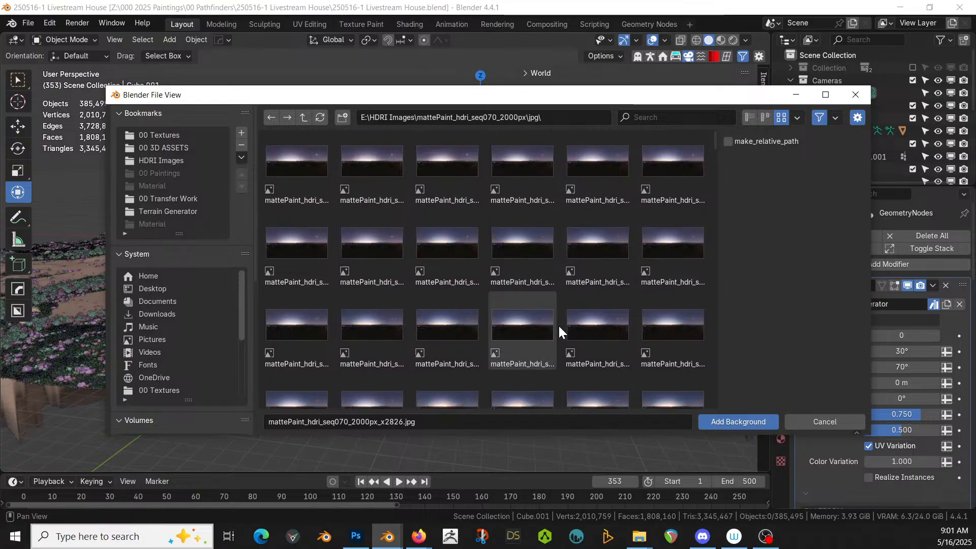
{"action": "scroll", "coordinate": [558, 328], "scroll_direction": "down", "scroll_amount": 6}
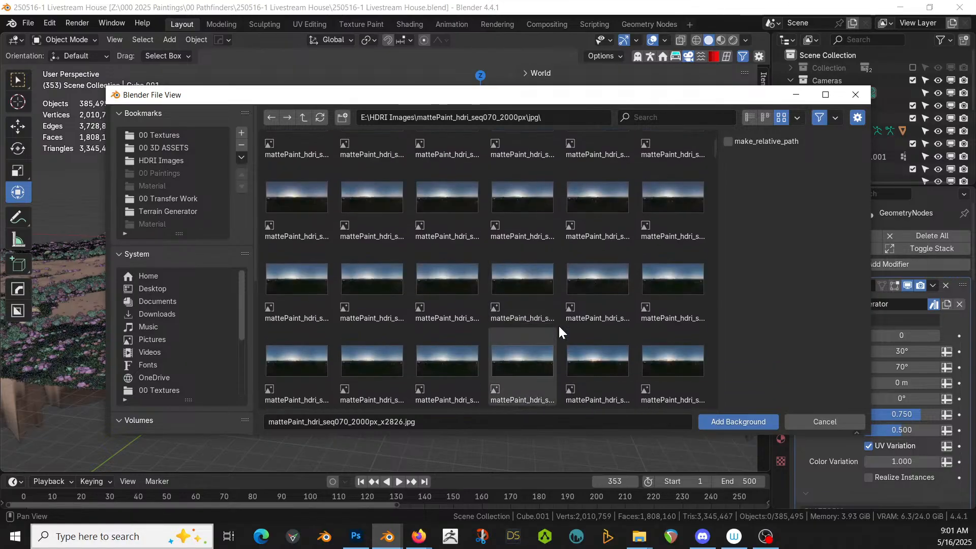
{"action": "scroll", "coordinate": [559, 328], "scroll_direction": "down", "scroll_amount": 5}
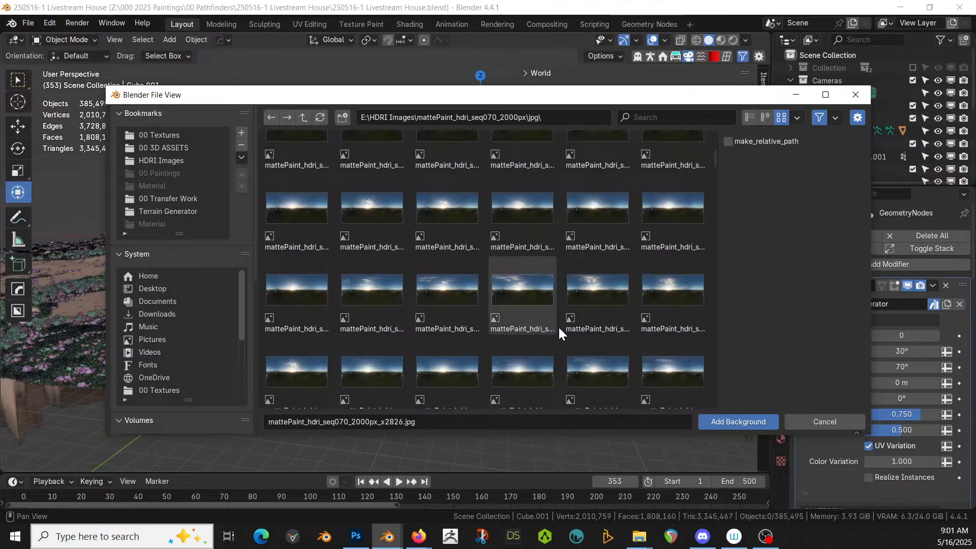
{"action": "left_click", "coordinate": [547, 287]}
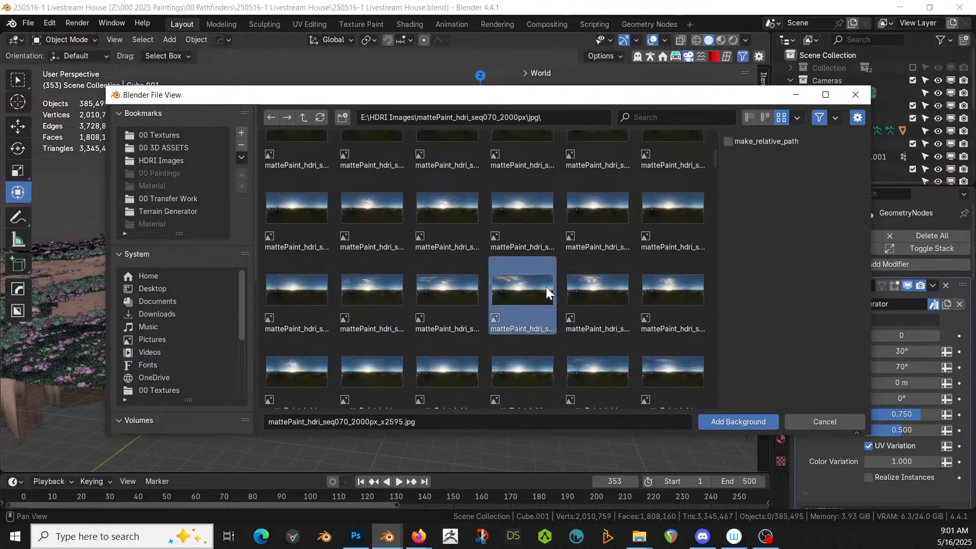
- Find the matching file in the exr folder by searching 2595, and add mattePaint_hdri_seq070_2000px_x2595.exr as the background
{"action": "left_click", "coordinate": [750, 117]}
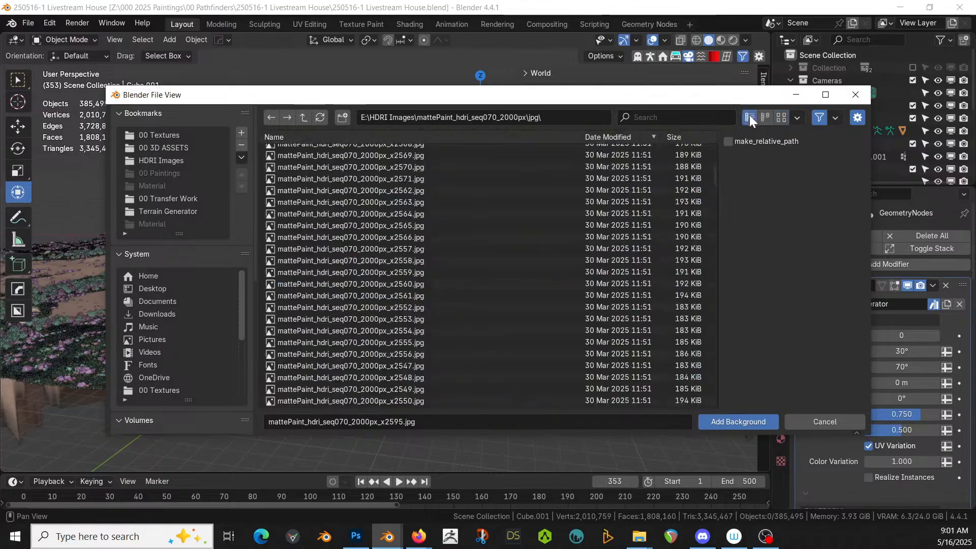
{"action": "left_click", "coordinate": [304, 118]}
{"action": "left_click", "coordinate": [287, 164]}
{"action": "left_click", "coordinate": [287, 163]}
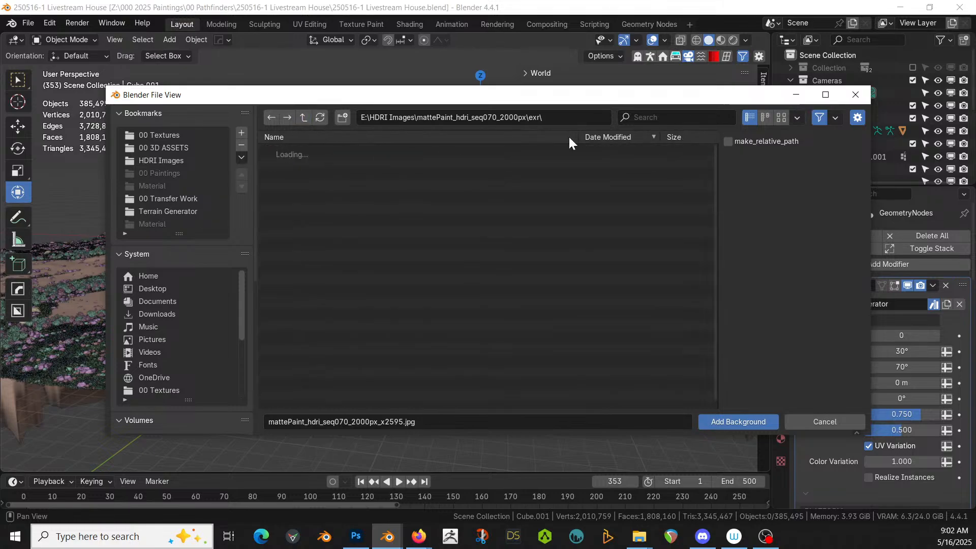
{"action": "left_click", "coordinate": [654, 117]}
{"action": "type", "text": "2595"}
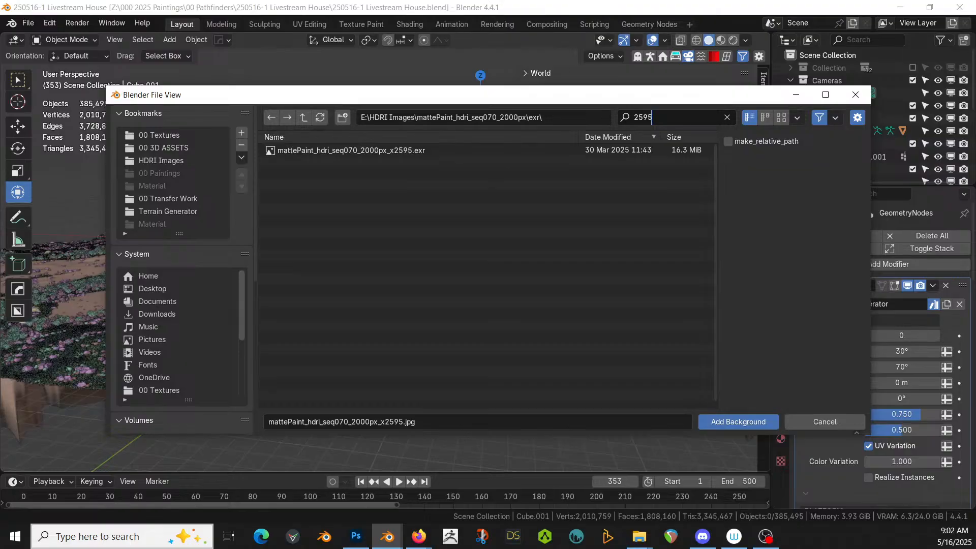
{"action": "double_click", "coordinate": [373, 150]}
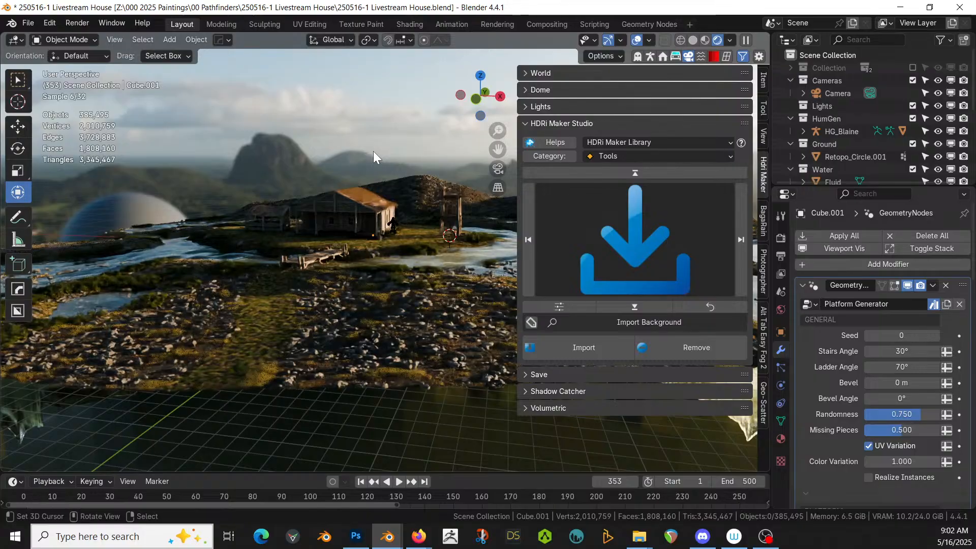
- Check the new lighting around the house and dock, and set the HDRI world's Z Location to -0.1
{"action": "mouse_move", "coordinate": [292, 202]}
{"action": "middle_mouse_down"}
{"action": "mouse_move", "coordinate": [303, 192]}
{"action": "mouse_move", "coordinate": [305, 204]}
{"action": "middle_mouse_up"}
{"action": "scroll", "coordinate": [302, 192], "scroll_direction": "up", "scroll_amount": 2}
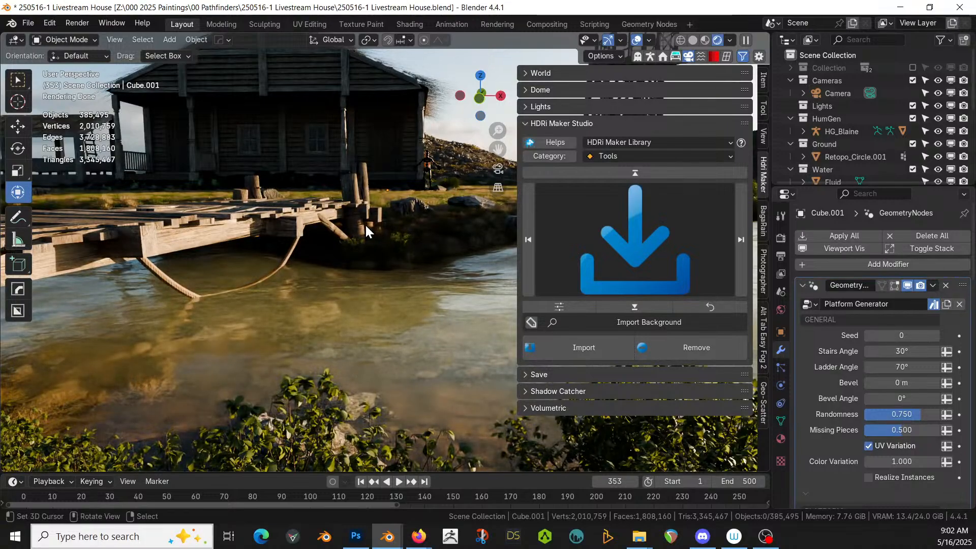
{"action": "scroll", "coordinate": [365, 224], "scroll_direction": "down", "scroll_amount": 5}
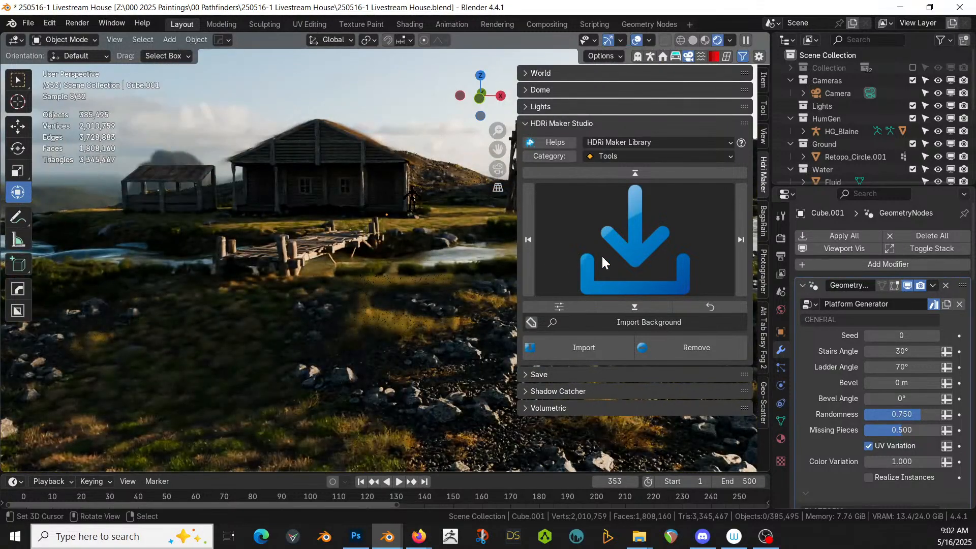
{"action": "left_click", "coordinate": [523, 73]}
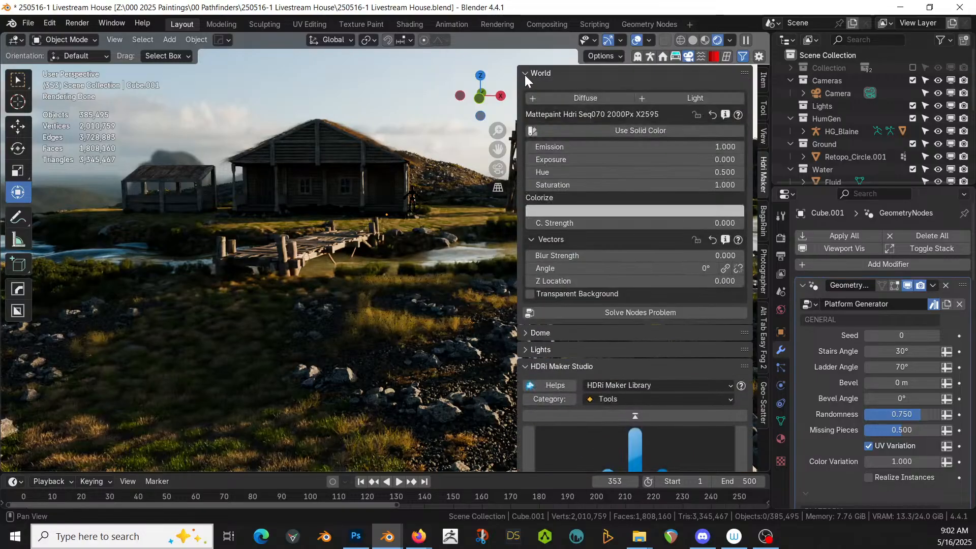
{"action": "left_click", "coordinate": [621, 281]}
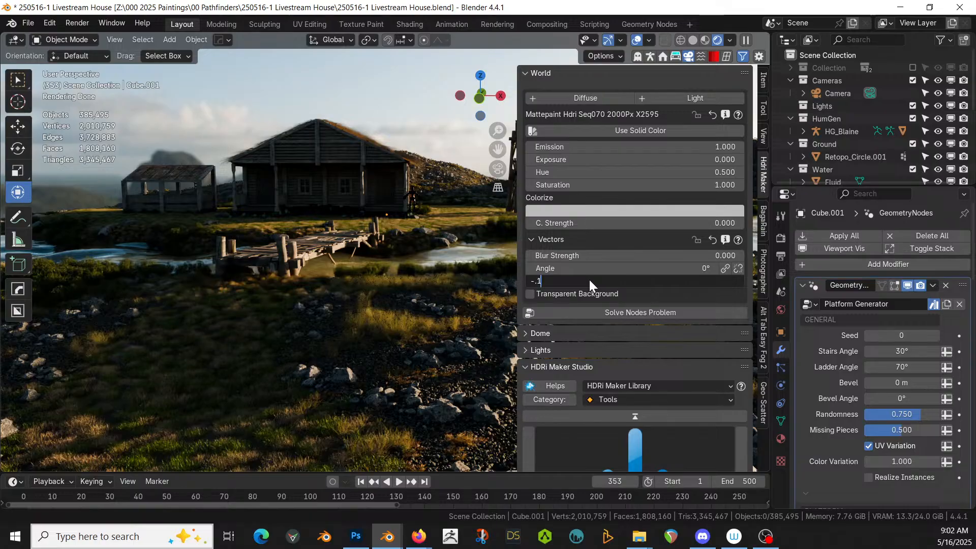
{"action": "key", "text": "Return"}
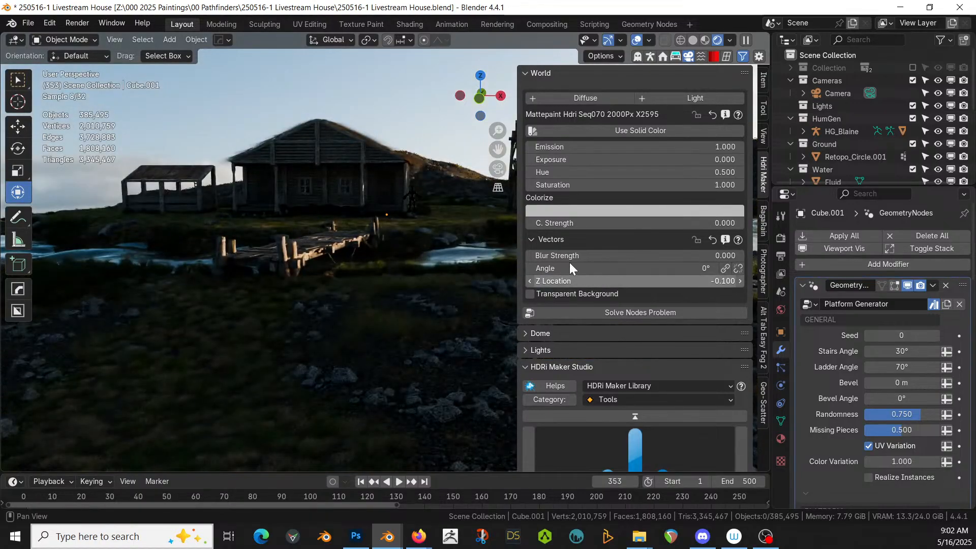
- Check the lighting around the house, the existing camera framing and the whole terrain from above, and return to solid shading
{"action": "middle_click_drag", "start_coordinate": [254, 202], "coordinate": [299, 201]}
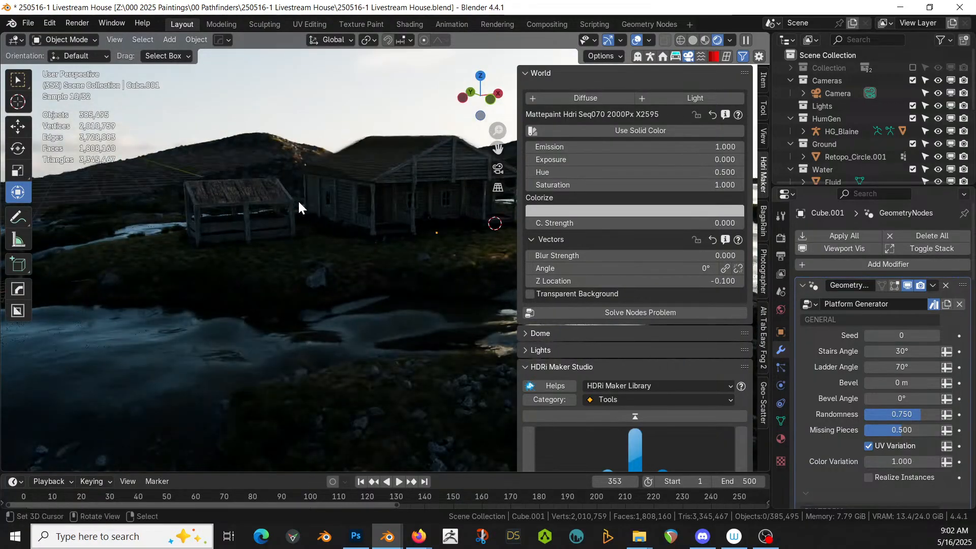
{"action": "key", "text": "KP_0"}
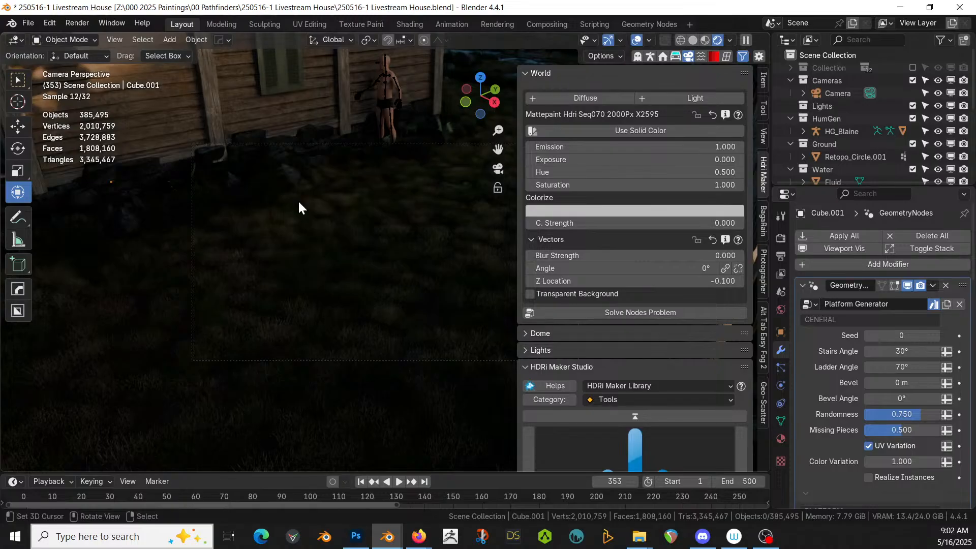
{"action": "middle_click_drag", "start_coordinate": [298, 200], "coordinate": [312, 223]}
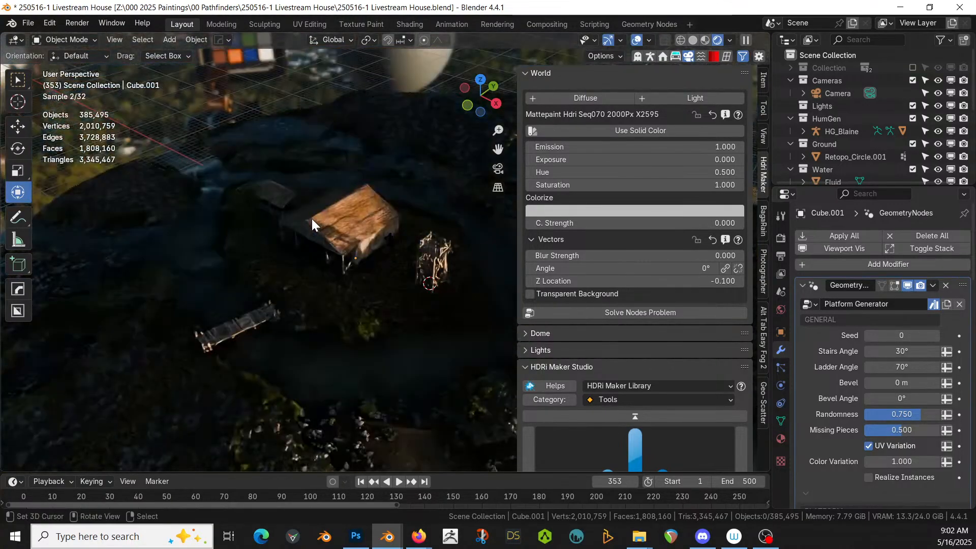
{"action": "scroll", "coordinate": [312, 218], "scroll_direction": "down", "scroll_amount": 4}
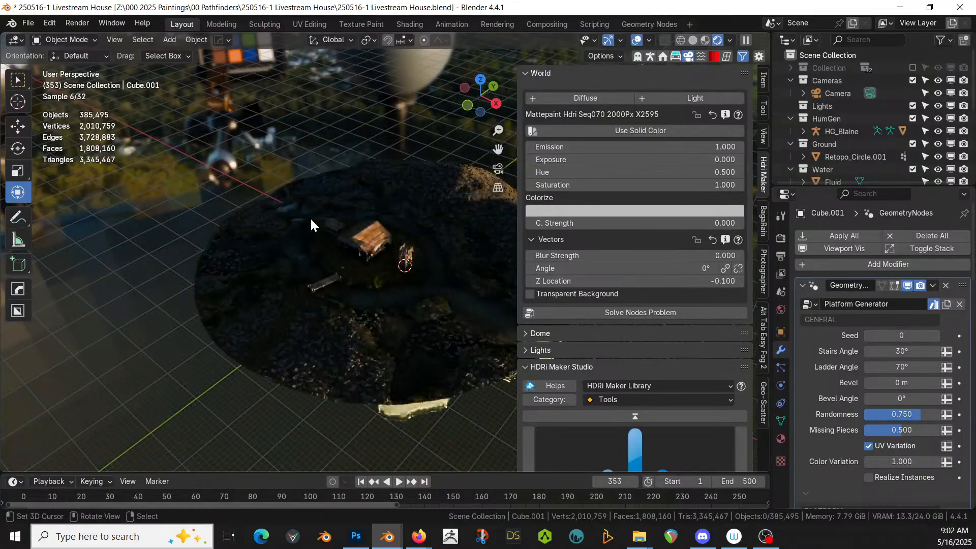
{"action": "scroll", "coordinate": [310, 215], "scroll_direction": "down", "scroll_amount": 3}
{"action": "key", "text": "z"}
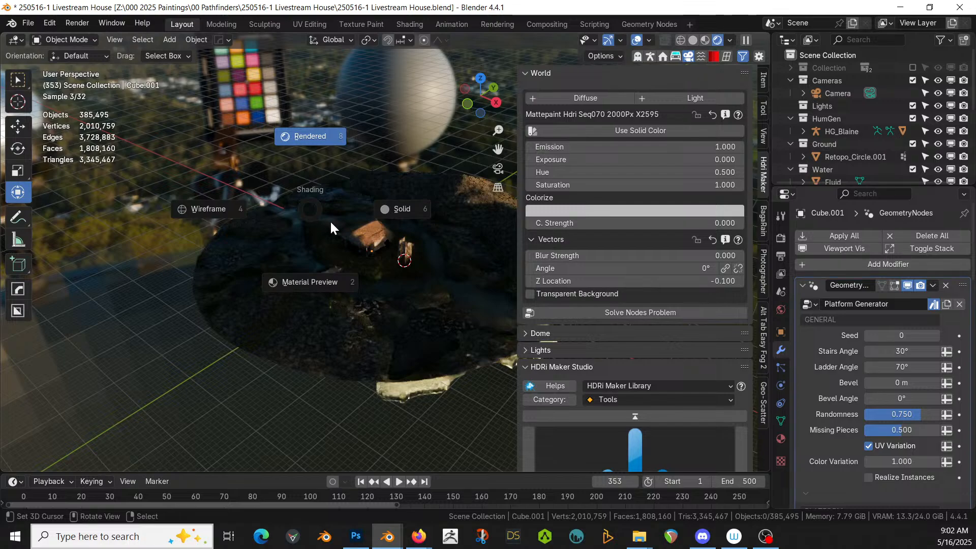
{"action": "left_click", "coordinate": [386, 236]}
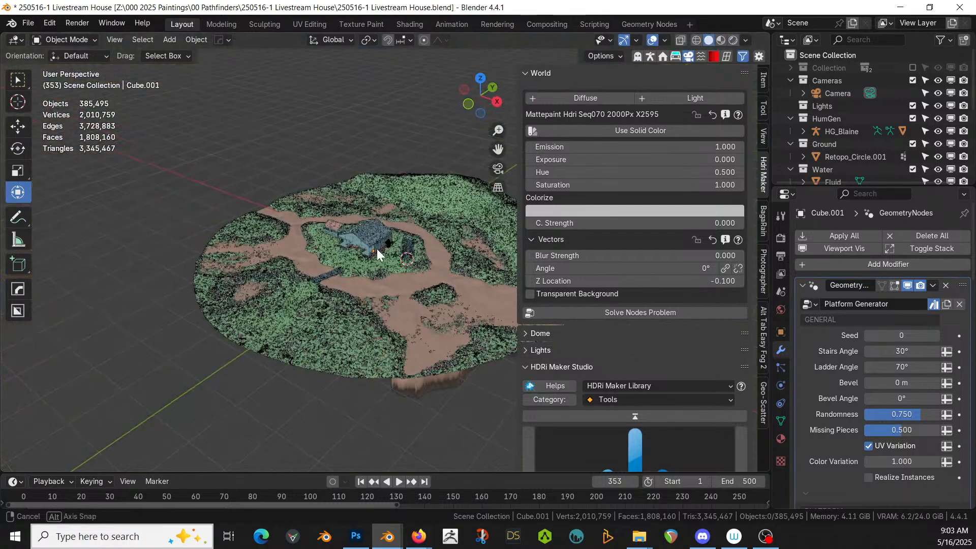
- Frame the house frontally from a low viewpoint across the dock and align the camera to that view
{"action": "scroll", "coordinate": [377, 248], "scroll_direction": "up", "scroll_amount": 5}
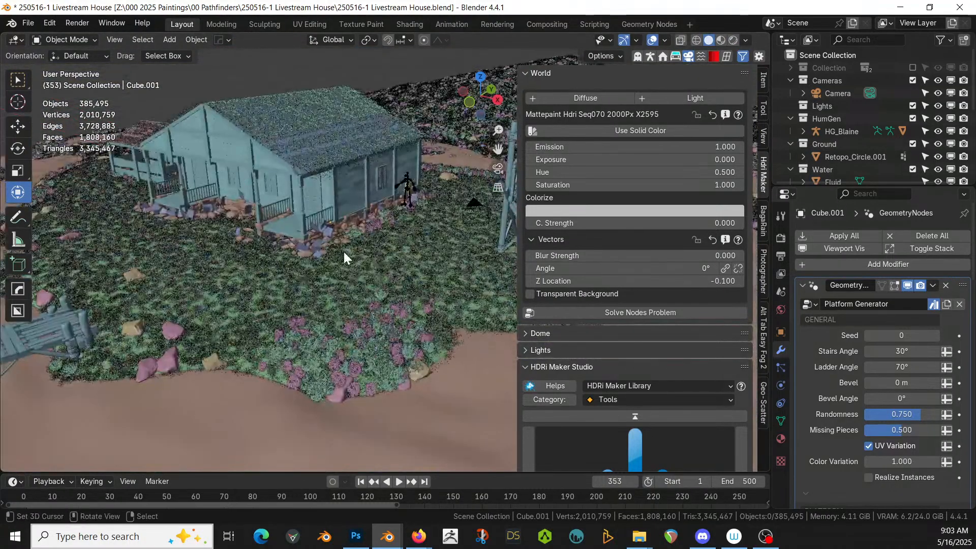
{"action": "scroll", "coordinate": [343, 251], "scroll_direction": "down", "scroll_amount": 1}
{"action": "mouse_move", "coordinate": [367, 247]}
{"action": "middle_mouse_down"}
{"action": "mouse_move", "coordinate": [376, 231]}
{"action": "mouse_move", "coordinate": [375, 252]}
{"action": "middle_mouse_up"}
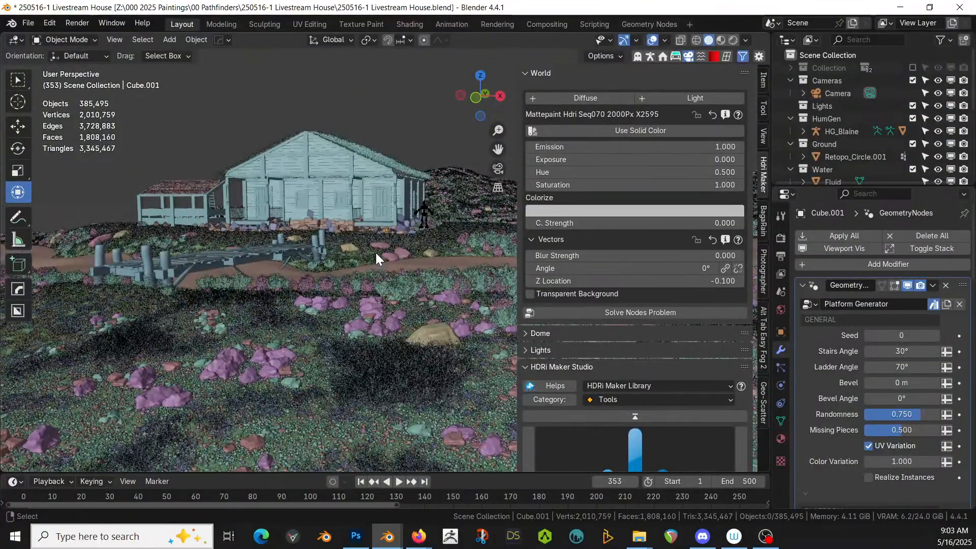
{"action": "key", "text": "KP_0"}
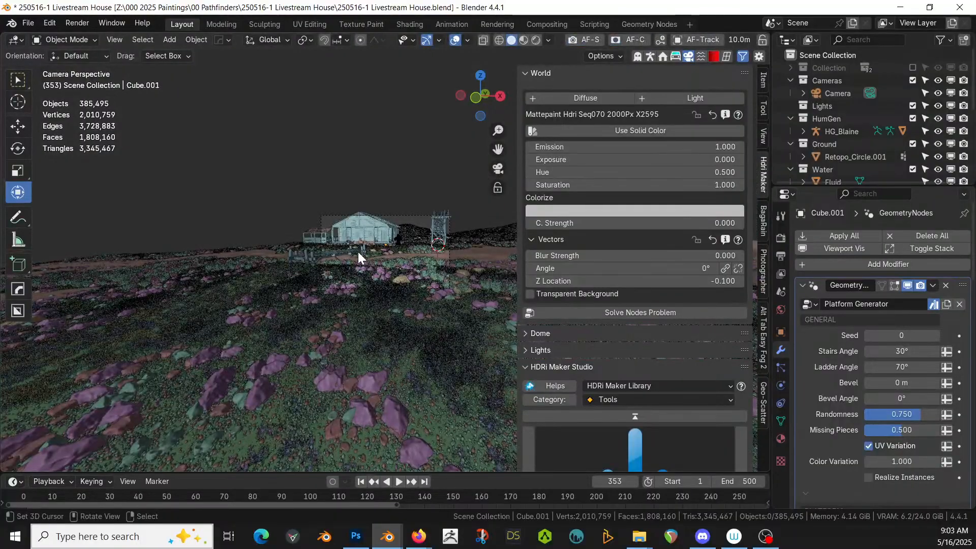
{"action": "scroll", "coordinate": [358, 252], "scroll_direction": "up", "scroll_amount": 4}
{"action": "scroll", "coordinate": [359, 255], "scroll_direction": "up", "scroll_amount": 1}
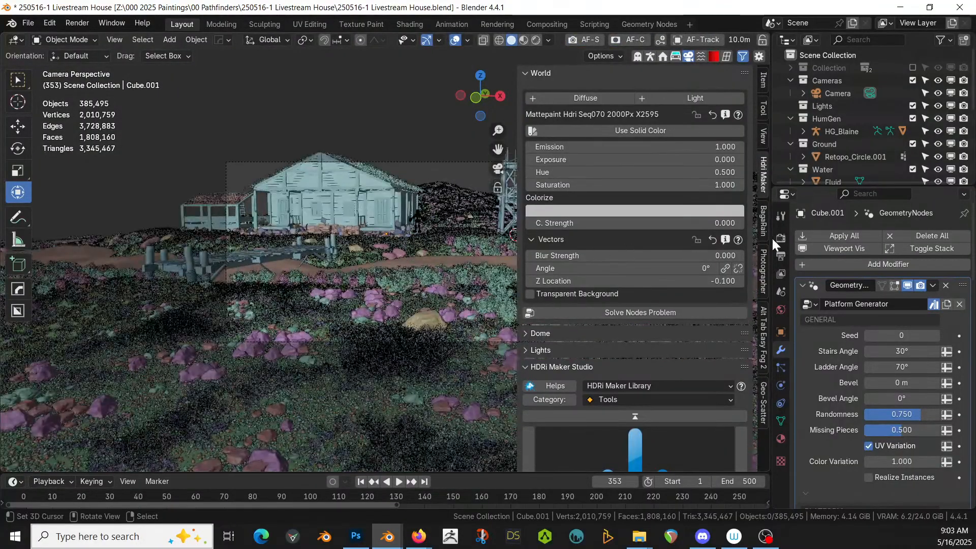
- Apply the arri alexa 65 preset to the camera and set its Clip End to 250 m
{"action": "left_click", "coordinate": [763, 265]}
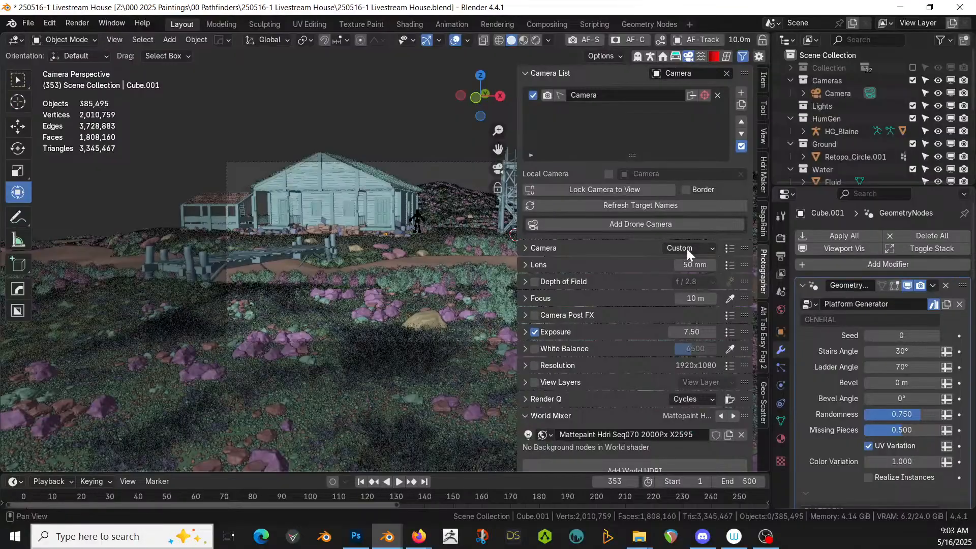
{"action": "left_click", "coordinate": [728, 248]}
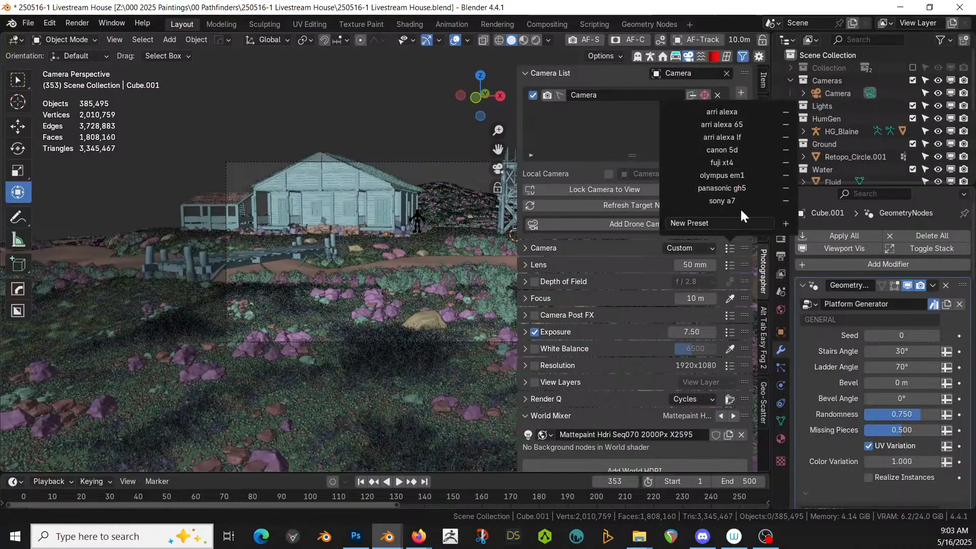
{"action": "left_click", "coordinate": [741, 127]}
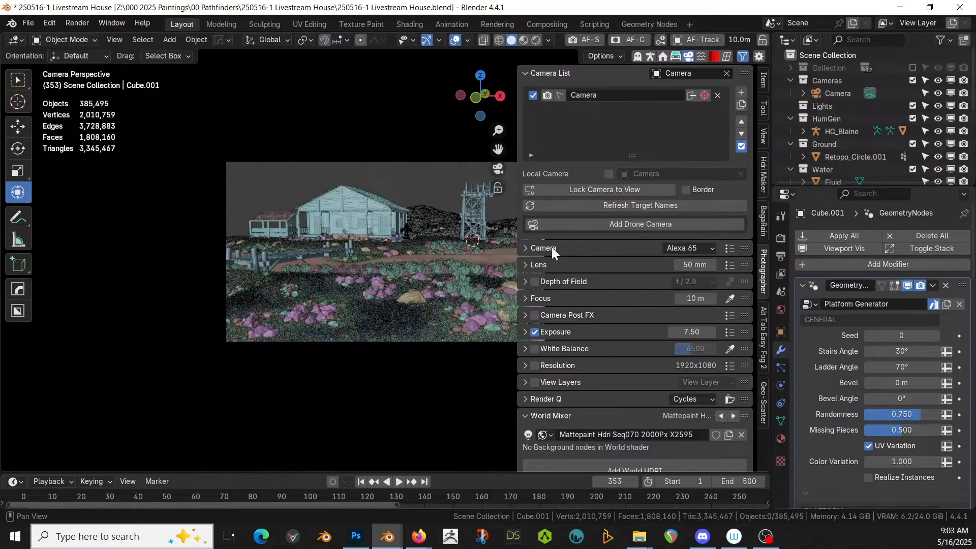
{"action": "left_click", "coordinate": [529, 248]}
{"action": "left_click", "coordinate": [661, 321]}
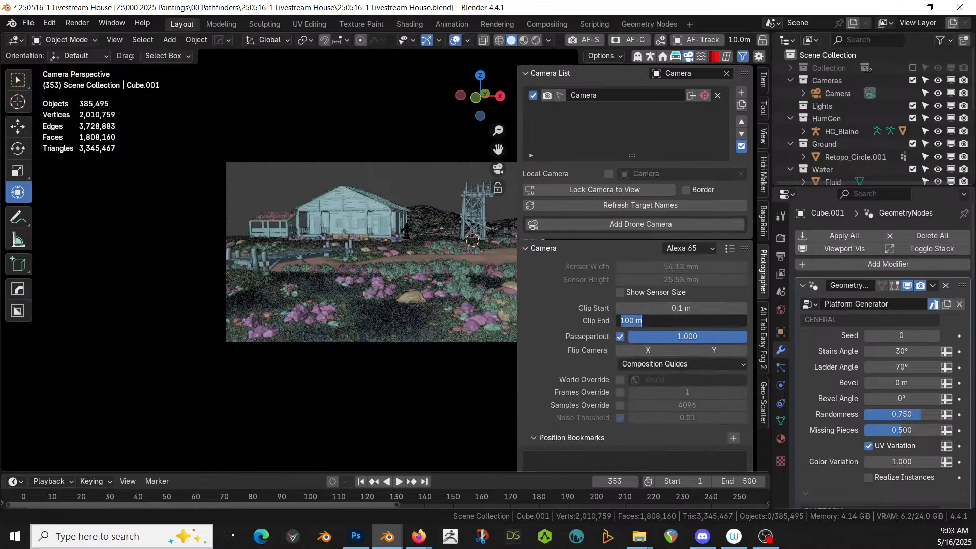
{"action": "type", "text": "250"}
{"action": "key", "text": "Return"}
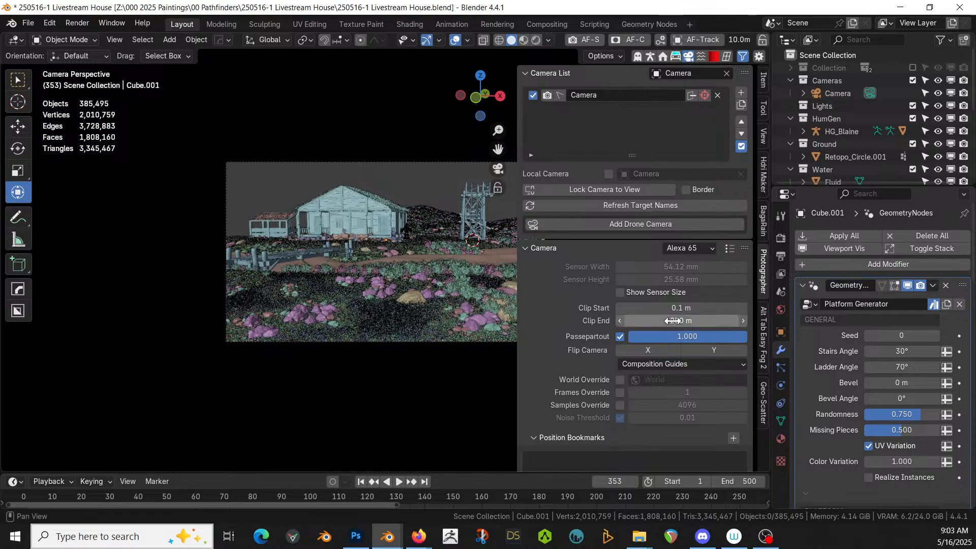
{"action": "left_click", "coordinate": [527, 247]}
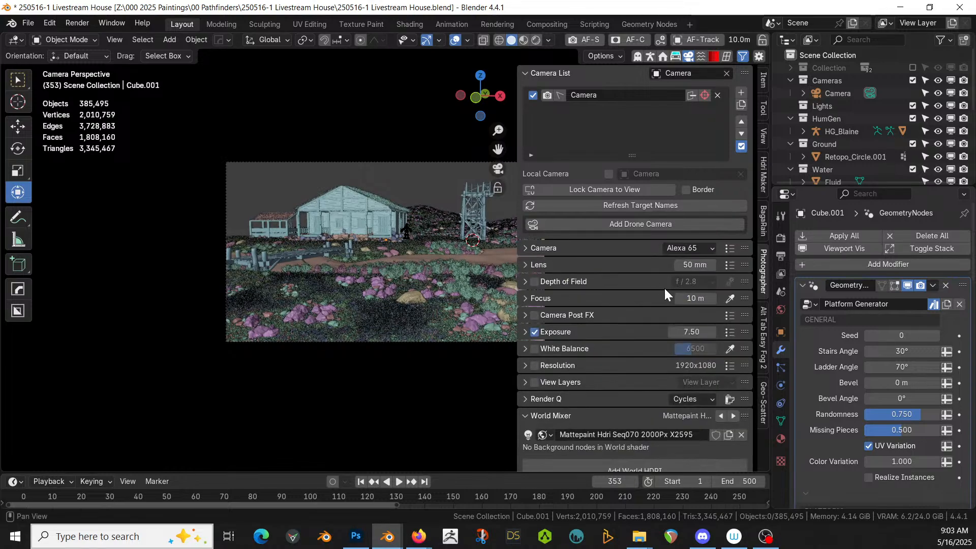
- Apply the cooke 50mm anamorphic lens preset to the camera and set the focal length to 35 mm
{"action": "left_click", "coordinate": [727, 265]}
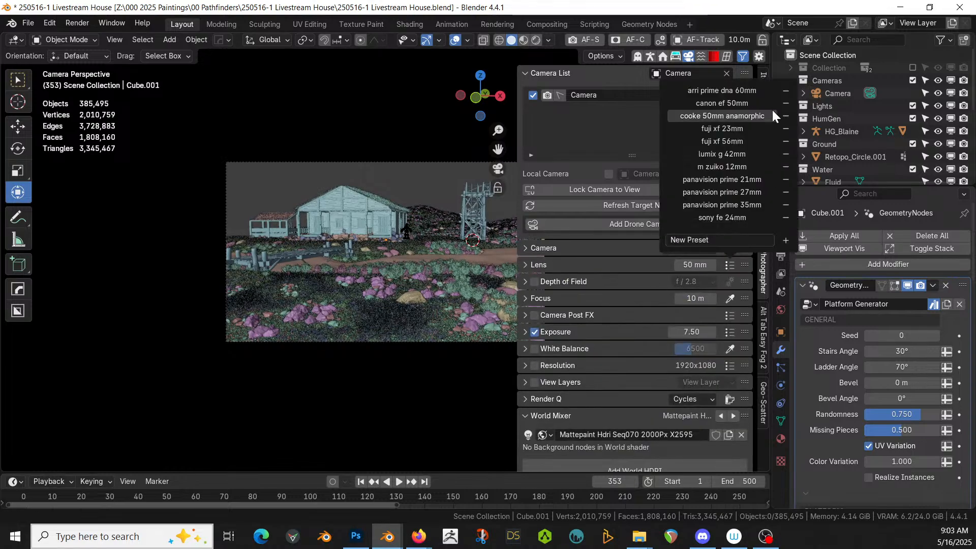
{"action": "left_click", "coordinate": [758, 117]}
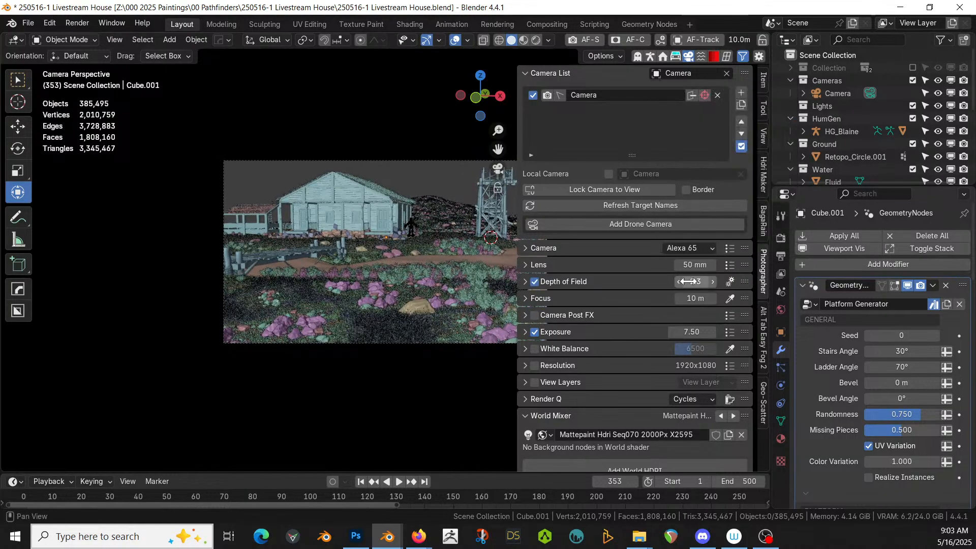
{"action": "left_click", "coordinate": [694, 265]}
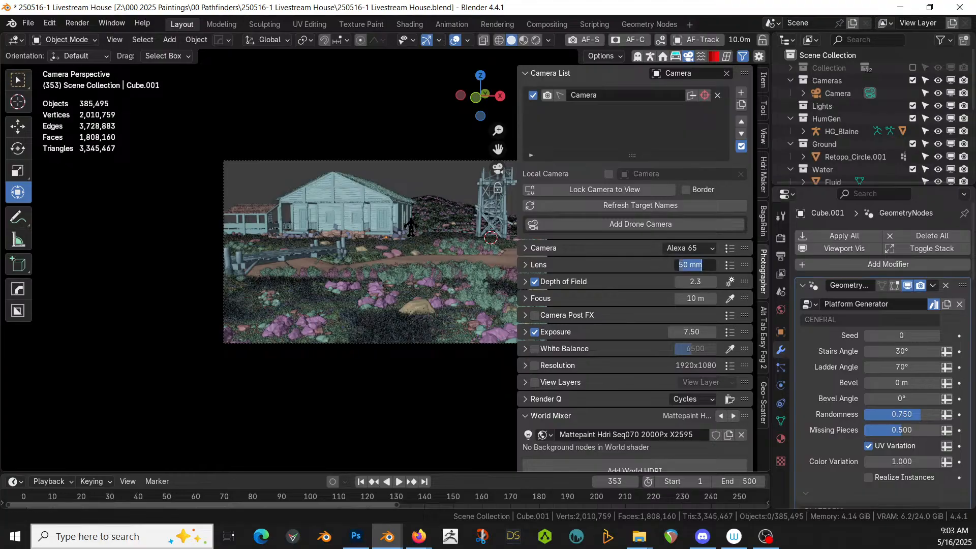
{"action": "type", "text": "35"}
{"action": "key", "text": "Return"}
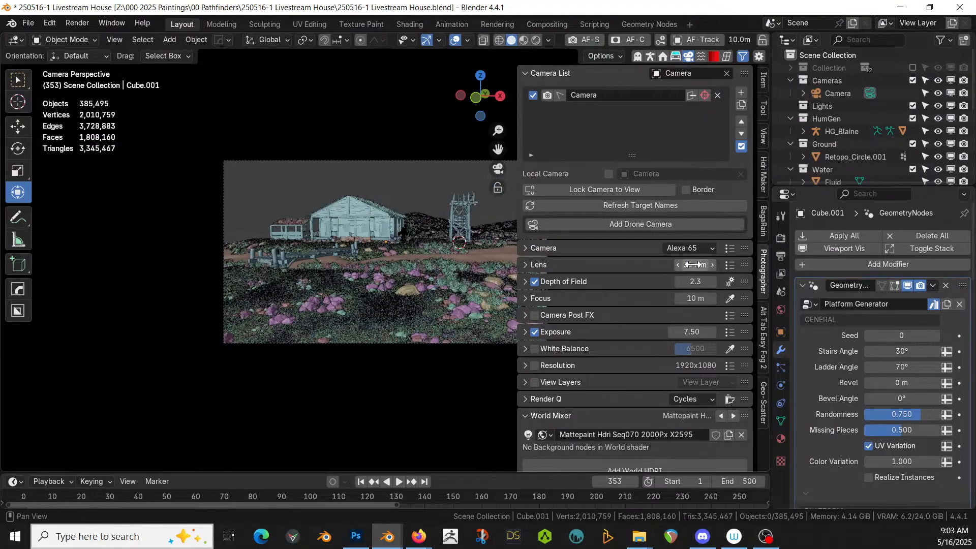
- Enable the camera's own resolution setting and apply the 2 39:1 50 preset to it
{"action": "left_click", "coordinate": [534, 365]}
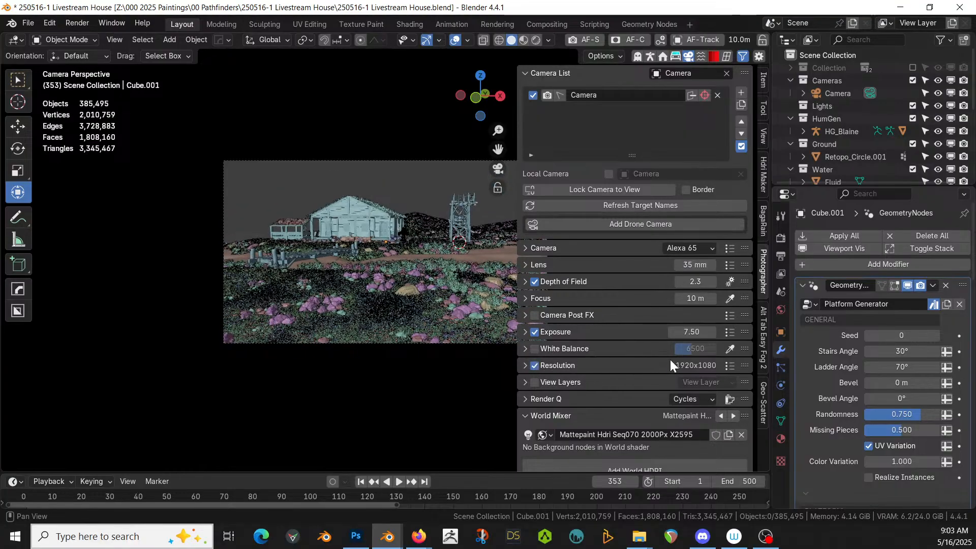
{"action": "left_click", "coordinate": [699, 365]}
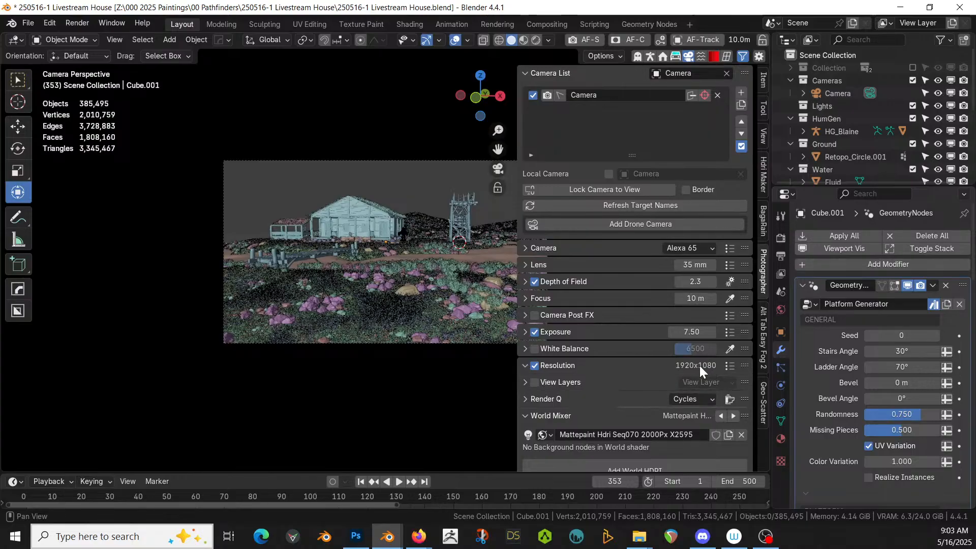
{"action": "left_click", "coordinate": [730, 366]}
{"action": "left_click", "coordinate": [663, 249]}
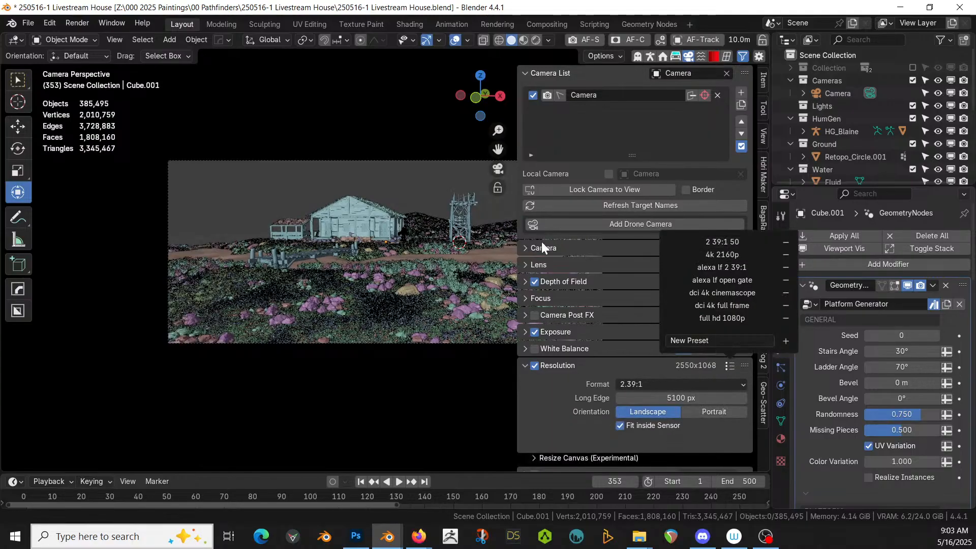
- Reframe the camera with walk navigation so the buildings sit lower in the frame, and sample a focus distance of about 32.76 m
{"action": "middle_click_drag", "start_coordinate": [282, 308], "coordinate": [212, 327], "text": "shift"}
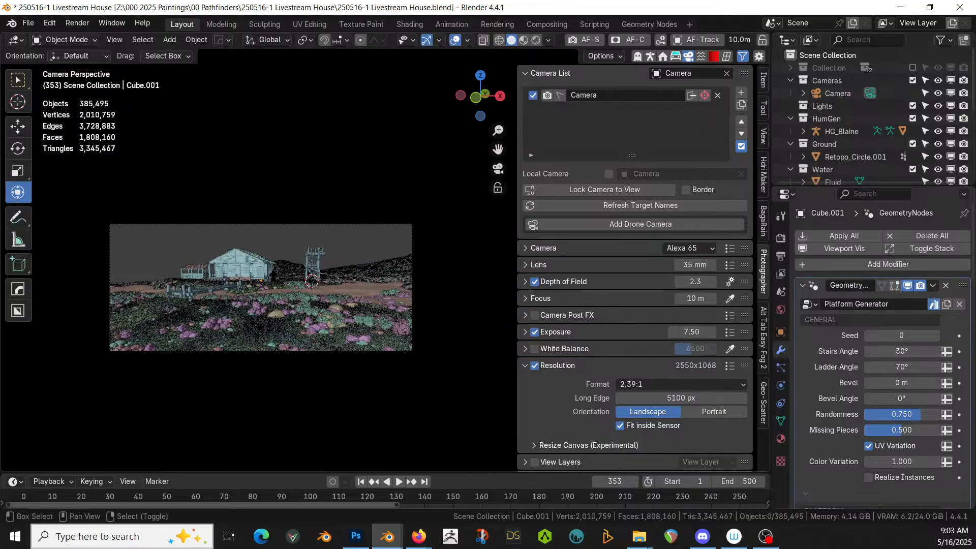
{"action": "key", "text": "shift+grave"}
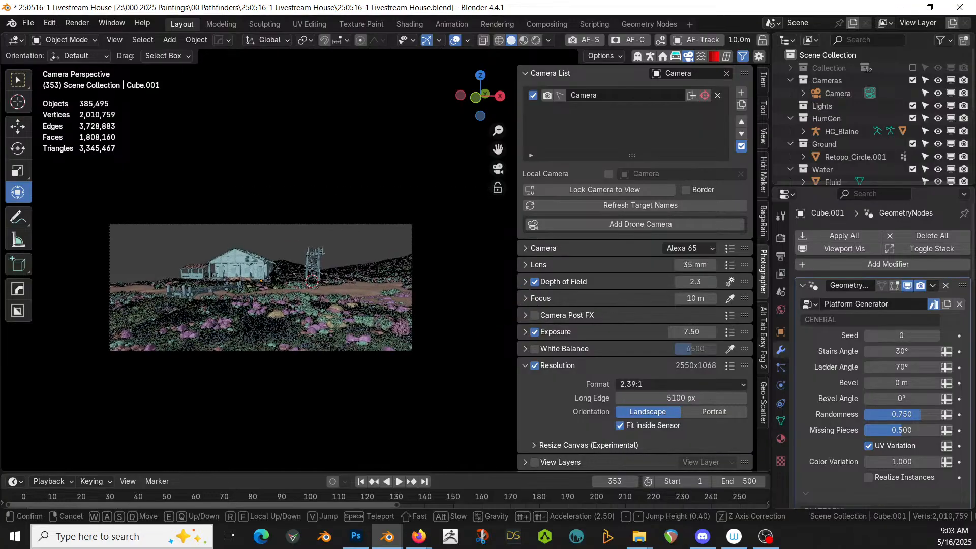
{"action": "left_click", "coordinate": [292, 310]}
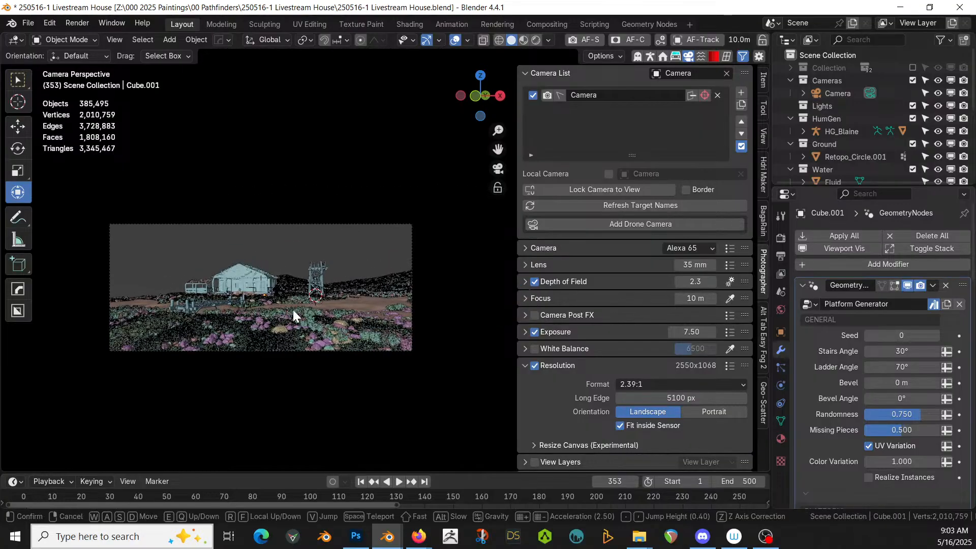
{"action": "left_click", "coordinate": [730, 297]}
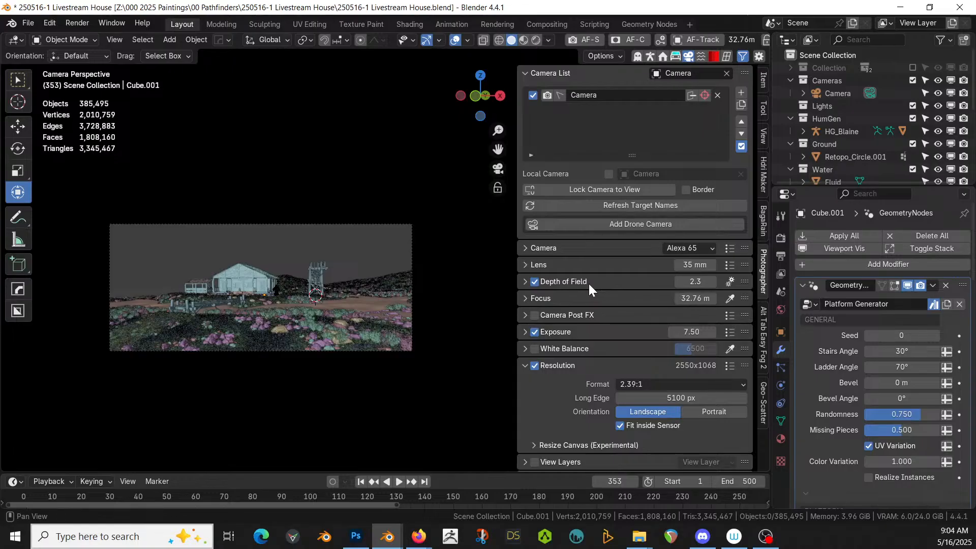
- Switch to rendered shading and examine the lit house and water tower through the camera
{"action": "key", "text": "z"}
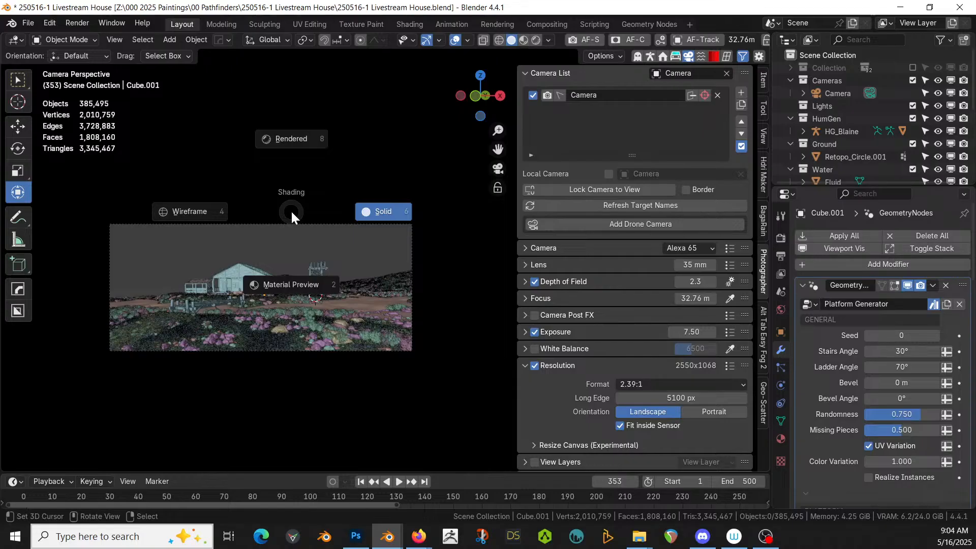
{"action": "key", "text": "8"}
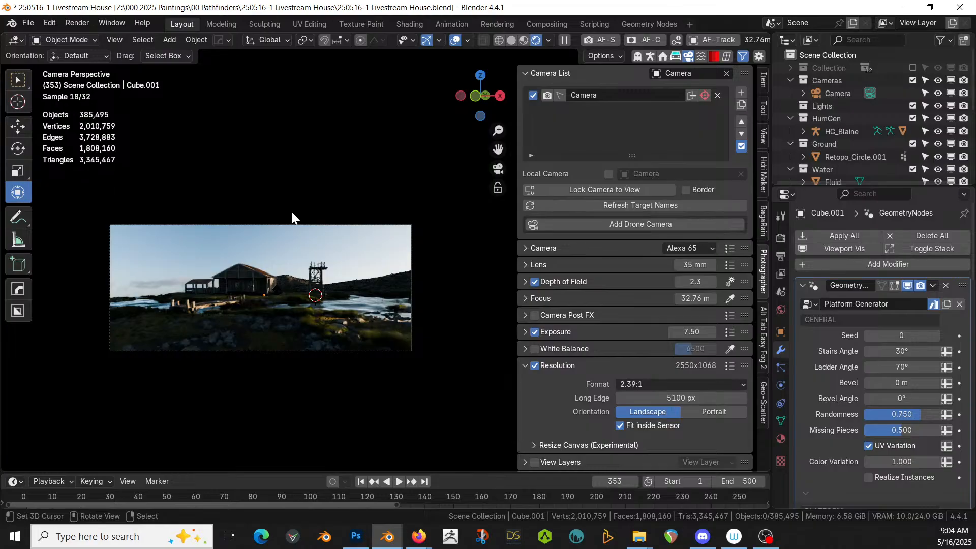
{"action": "scroll", "coordinate": [344, 291], "scroll_direction": "up", "scroll_amount": 2}
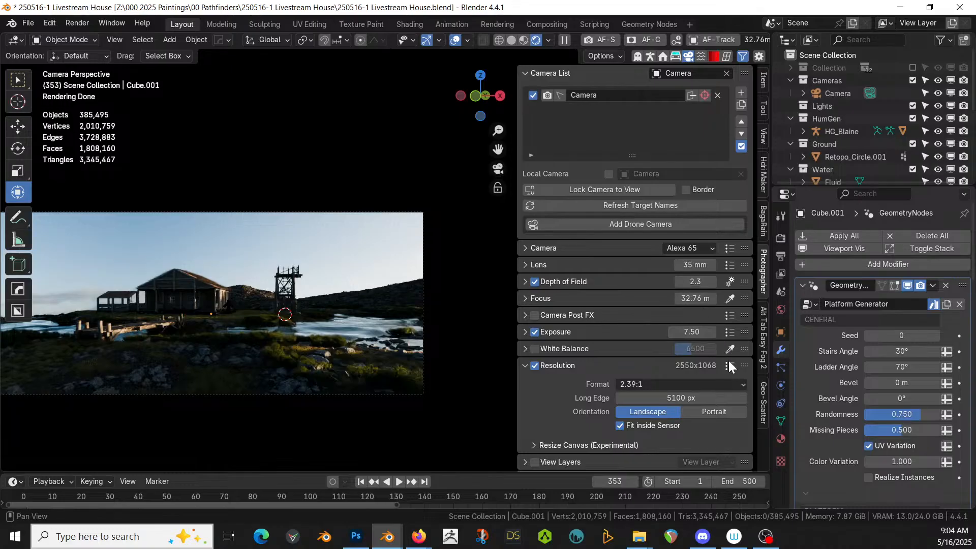
- Import mattePaint_hdri_seq070_2000px_x2300.exr from the HDRI Images folder as the world background with HDRi Maker
{"action": "scroll", "coordinate": [711, 336], "scroll_direction": "down", "scroll_amount": 1}
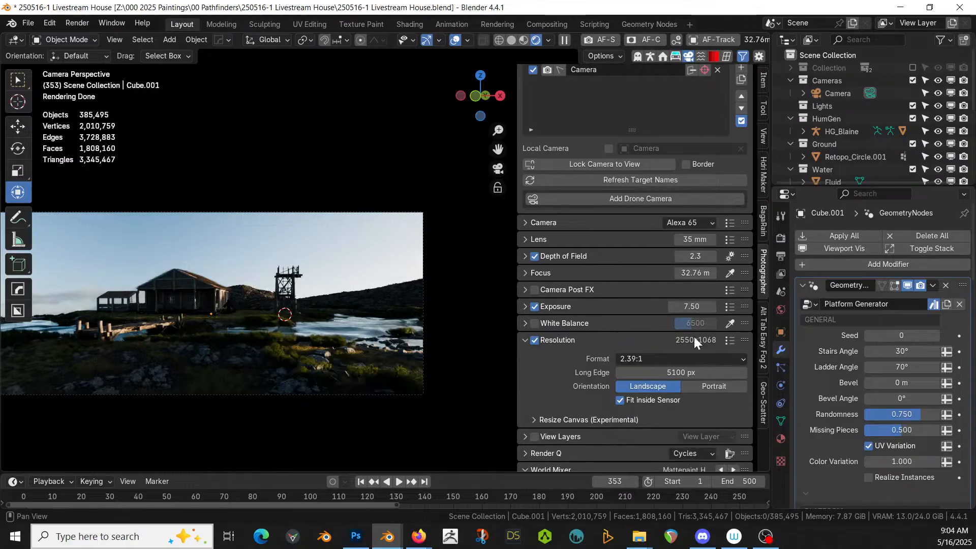
{"action": "left_click", "coordinate": [762, 175]}
{"action": "scroll", "coordinate": [626, 412], "scroll_direction": "down", "scroll_amount": 6}
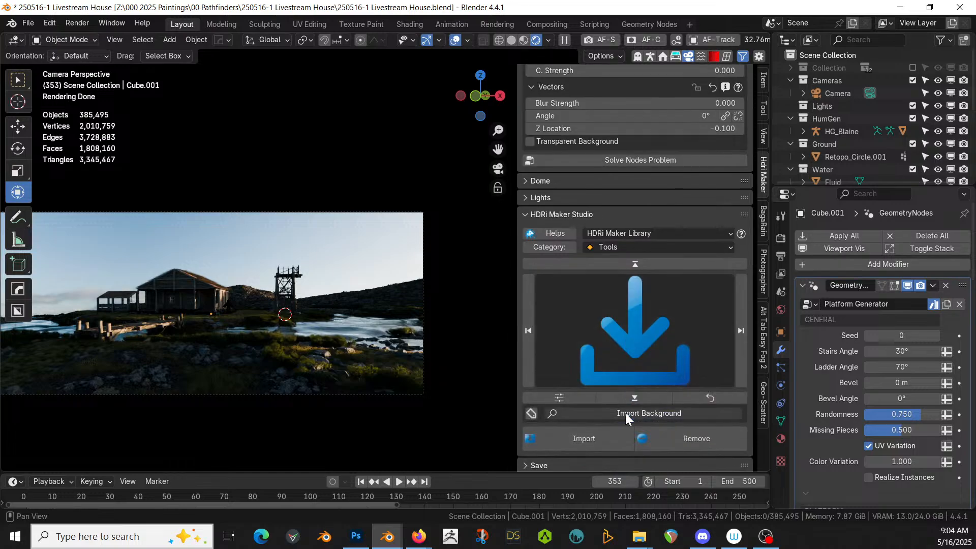
{"action": "scroll", "coordinate": [624, 416], "scroll_direction": "down", "scroll_amount": 2}
{"action": "left_click", "coordinate": [583, 404]}
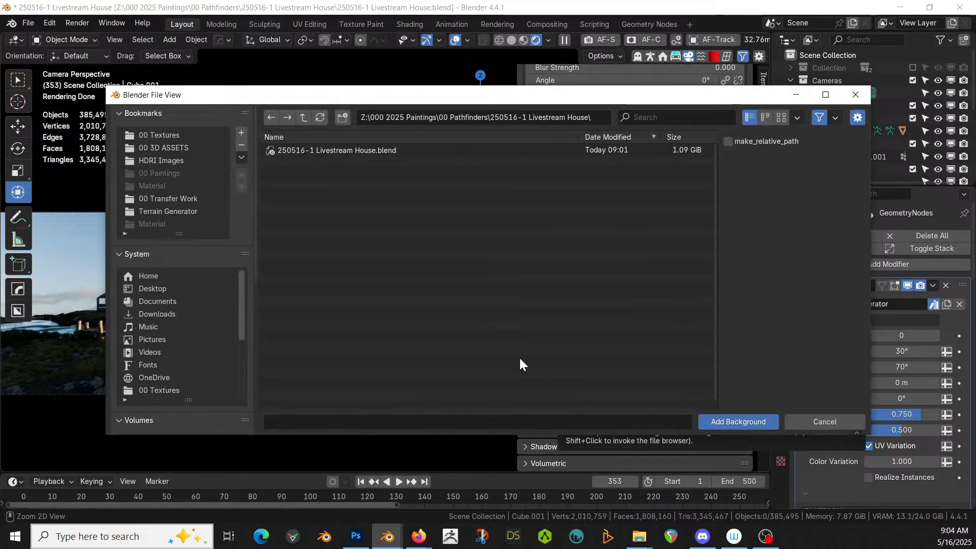
{"action": "left_click", "coordinate": [168, 160]}
{"action": "left_click", "coordinate": [331, 151]}
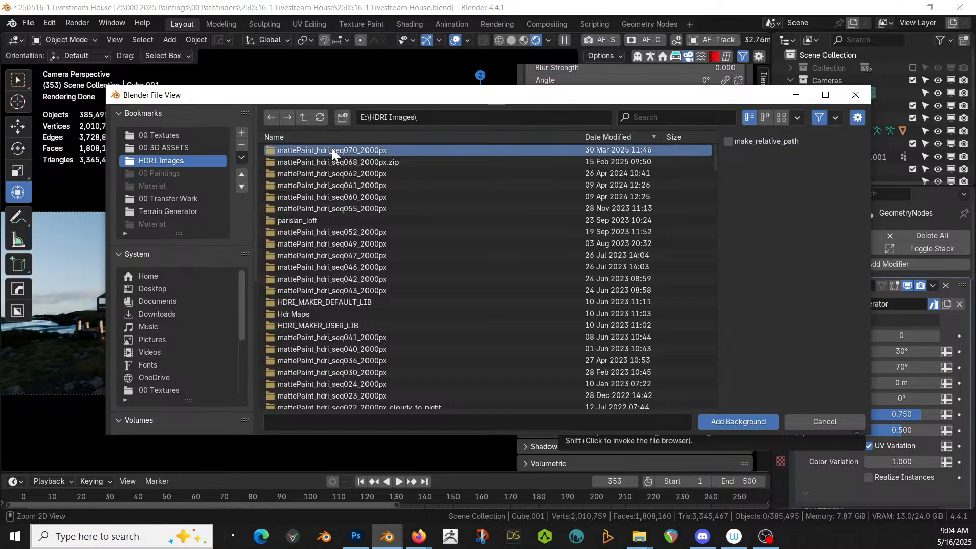
{"action": "double_click", "coordinate": [332, 149]}
{"action": "double_click", "coordinate": [287, 162]}
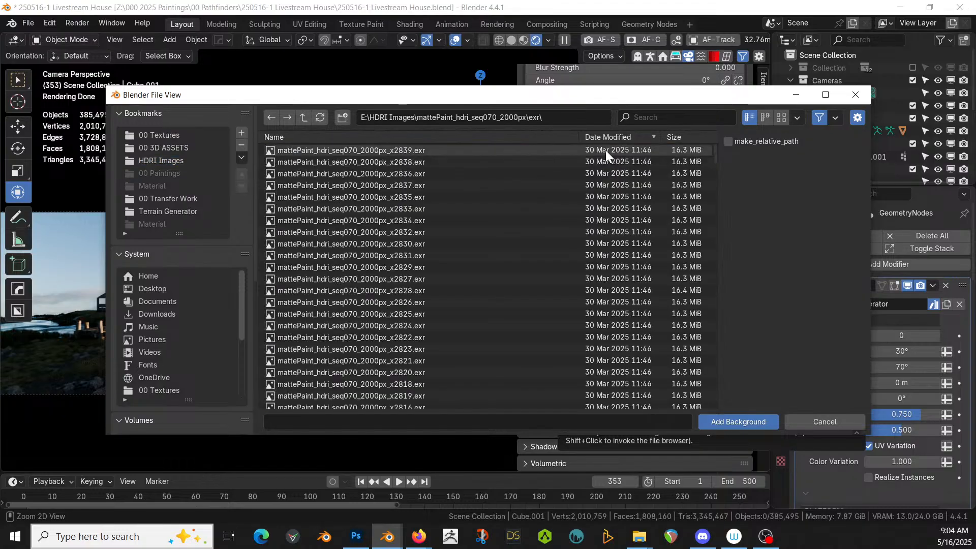
{"action": "left_click", "coordinate": [645, 117]}
{"action": "type", "text": "2300"}
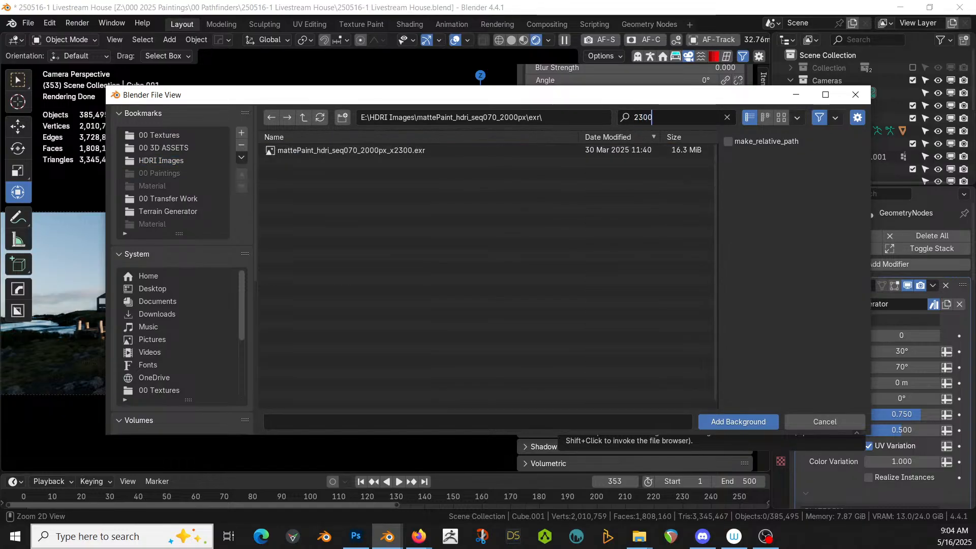
{"action": "double_click", "coordinate": [385, 151]}
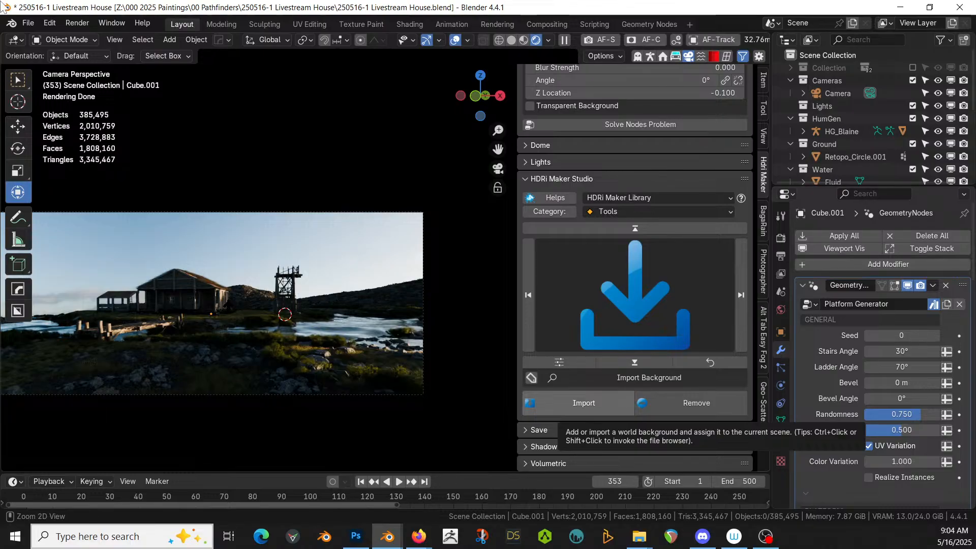
- Leave the camera view to check the house under the new sky, and save the Blender file
{"action": "middle_click_drag", "start_coordinate": [331, 348], "coordinate": [354, 336]}
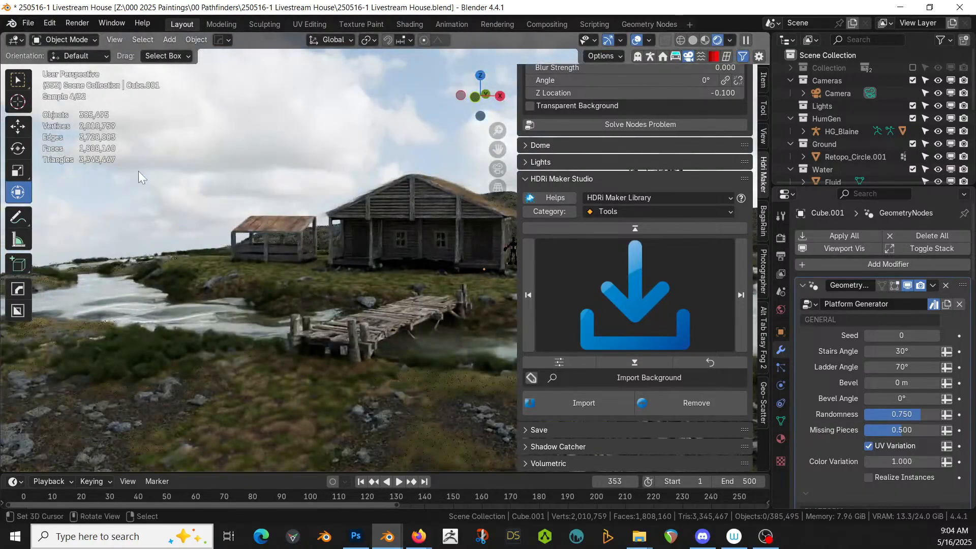
{"action": "left_click", "coordinate": [28, 22]}
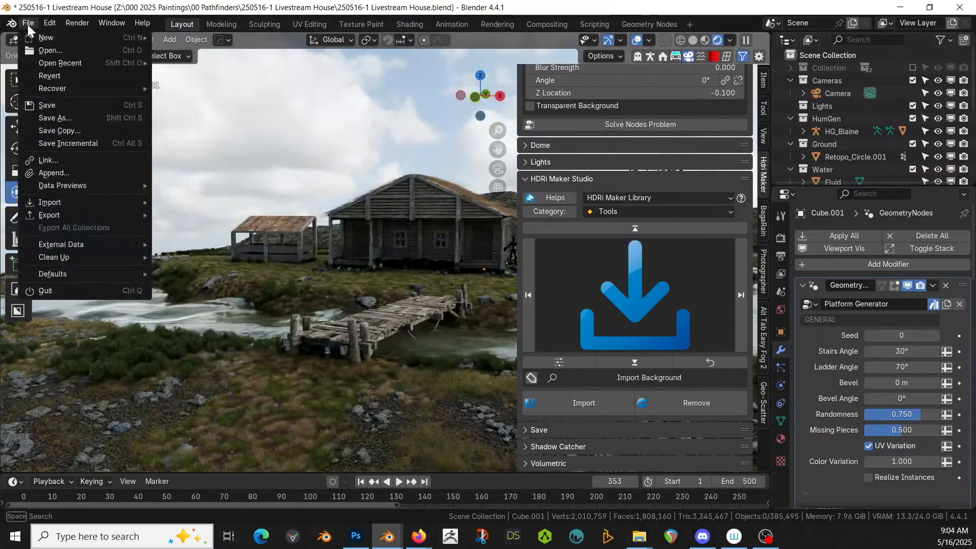
{"action": "left_click", "coordinate": [46, 105]}
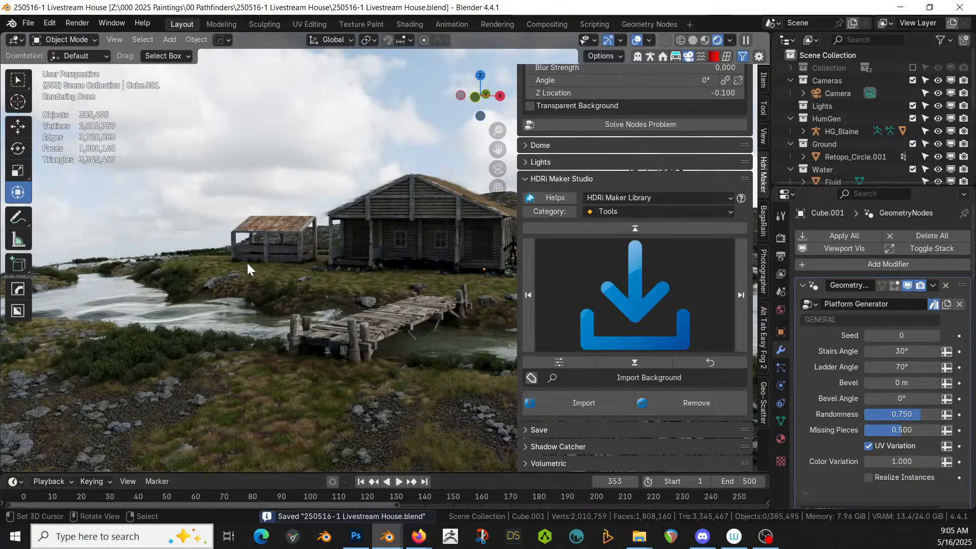
- Return to the camera view, switch to solid shading and exclude the Geo-Scatter collection from the view layer
{"action": "key", "text": "KP_0"}
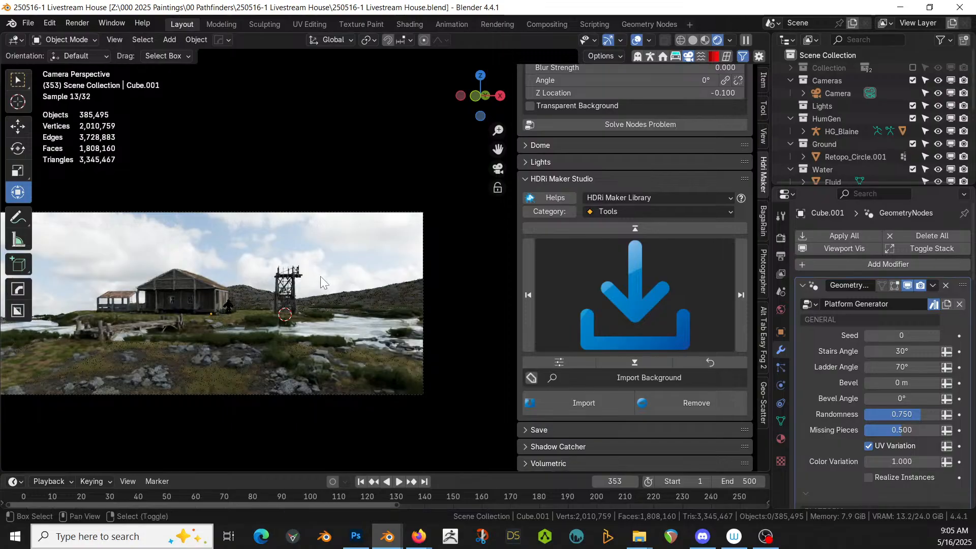
{"action": "middle_click_drag", "start_coordinate": [304, 242], "coordinate": [387, 237], "text": "shift"}
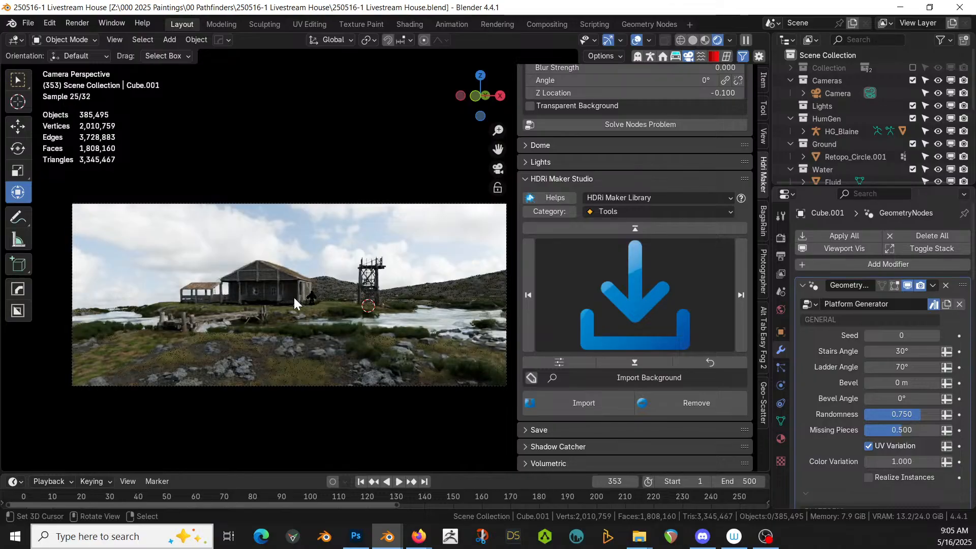
{"action": "scroll", "coordinate": [293, 297], "scroll_direction": "up", "scroll_amount": 3}
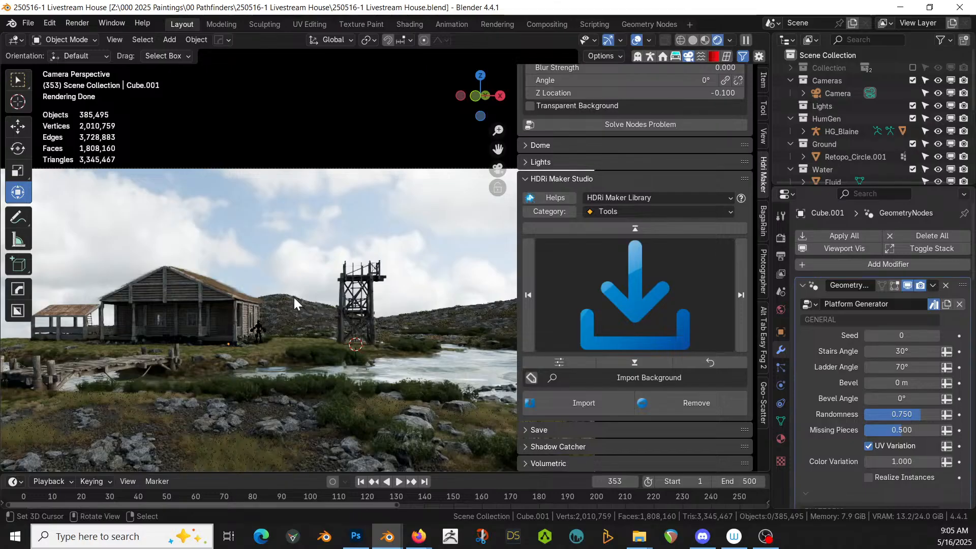
{"action": "key", "text": "z"}
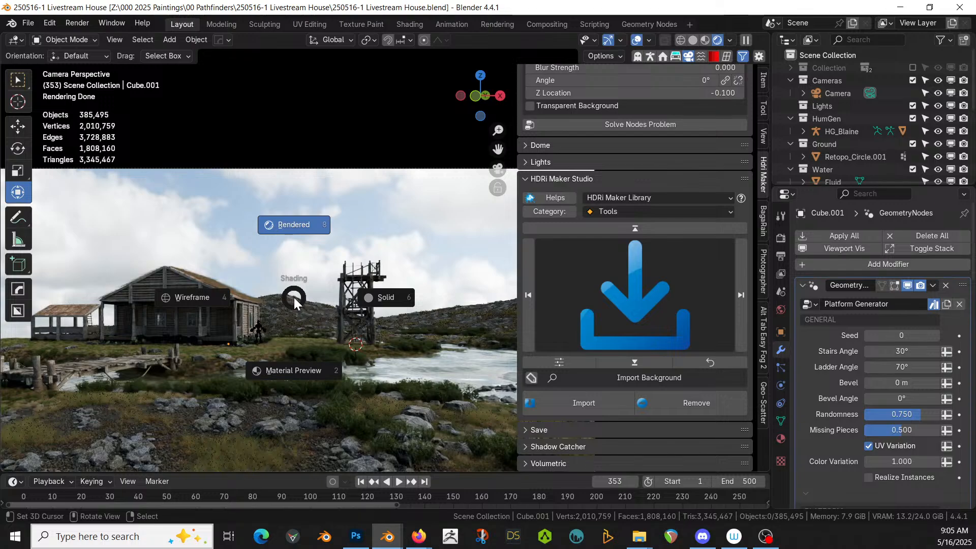
{"action": "key", "text": "6"}
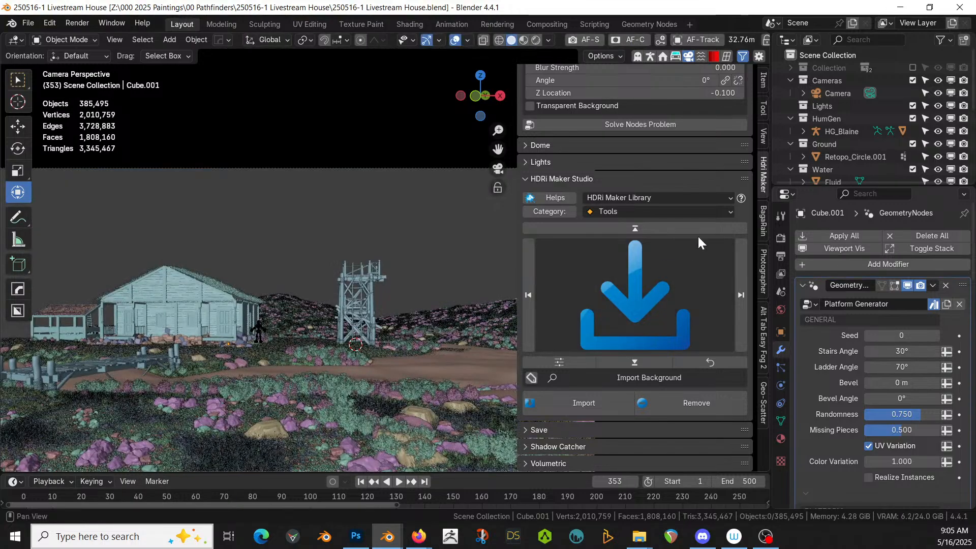
{"action": "scroll", "coordinate": [901, 145], "scroll_direction": "down", "scroll_amount": 3}
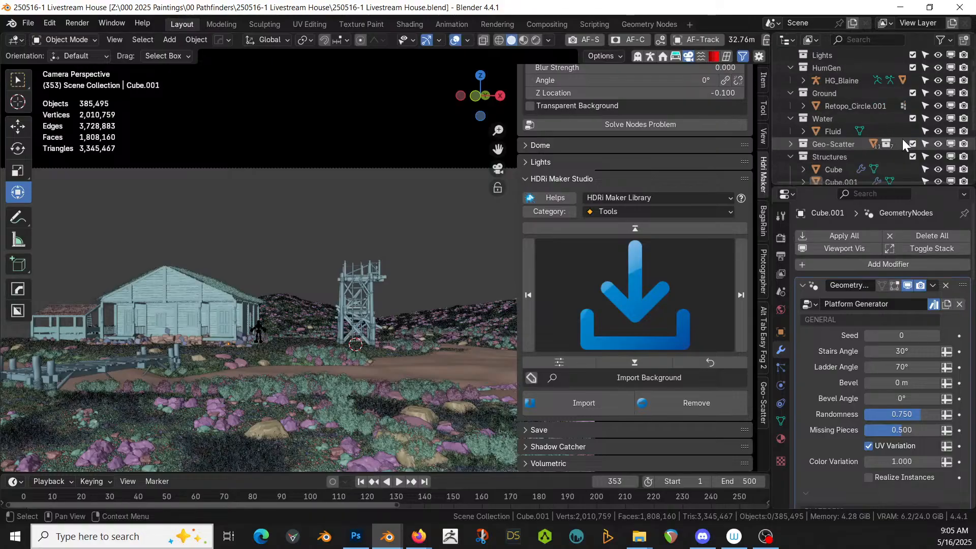
{"action": "left_click", "coordinate": [912, 144]}
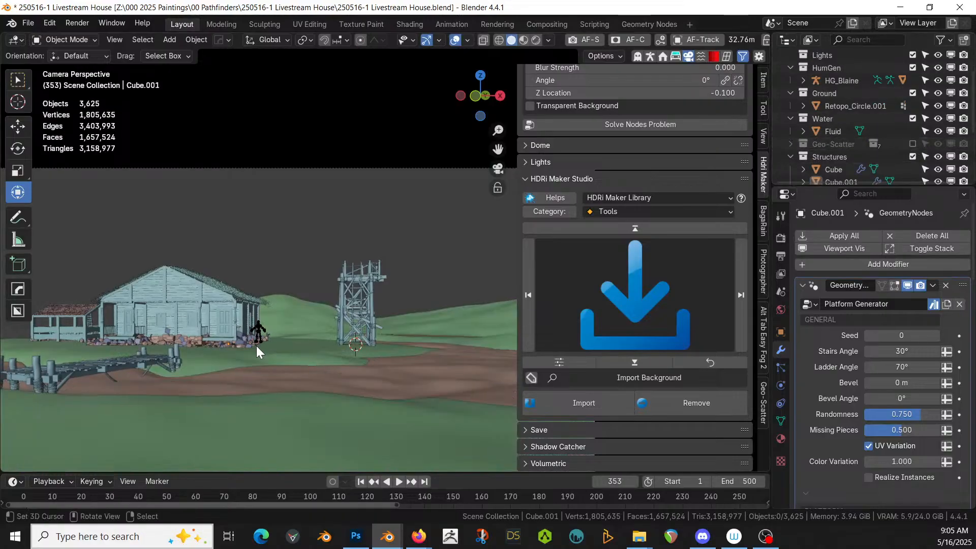
- Examine the house and shed from above and inspect the HayRoof settings of both roofs
{"action": "middle_click_drag", "start_coordinate": [257, 349], "coordinate": [739, 321]}
{"action": "middle_click_drag", "start_coordinate": [300, 276], "coordinate": [591, 193]}
{"action": "scroll", "coordinate": [692, 308], "scroll_direction": "up", "scroll_amount": 2}
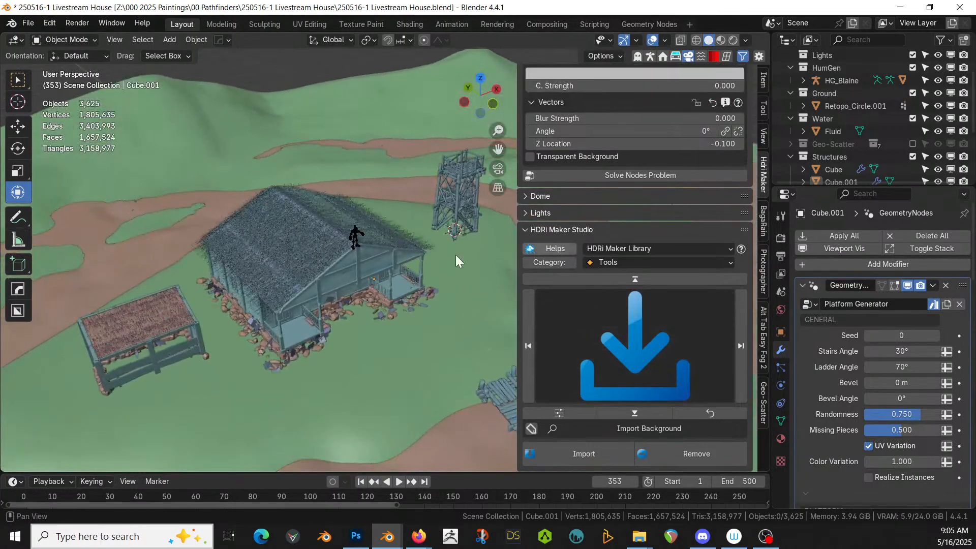
{"action": "scroll", "coordinate": [307, 293], "scroll_direction": "up", "scroll_amount": 4}
{"action": "middle_click_drag", "start_coordinate": [307, 293], "coordinate": [341, 326]}
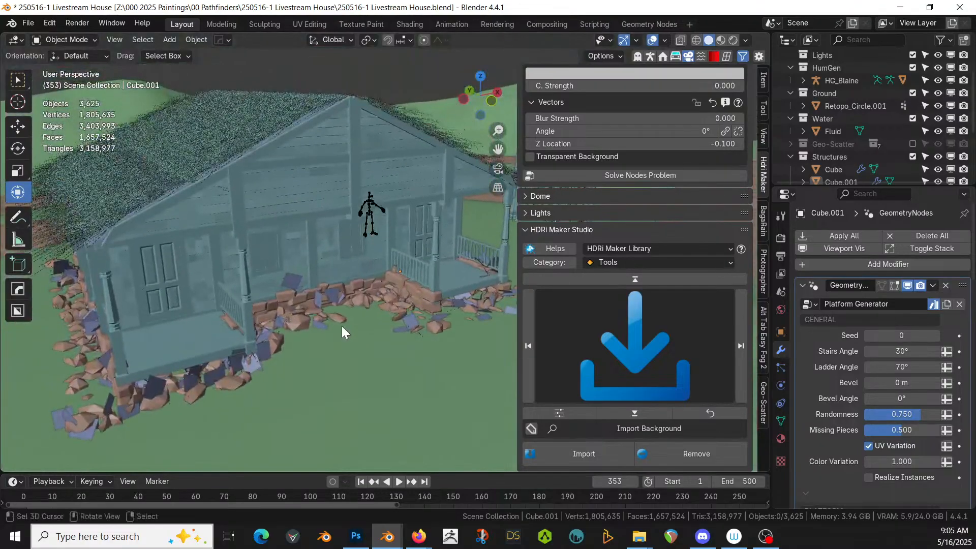
{"action": "scroll", "coordinate": [315, 298], "scroll_direction": "up", "scroll_amount": 5}
{"action": "left_click", "coordinate": [230, 297]}
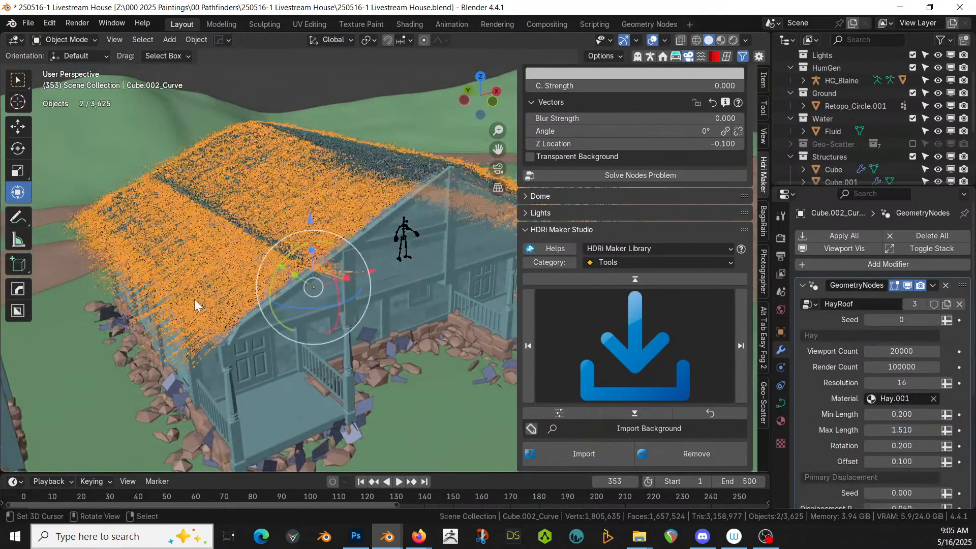
{"action": "middle_click_drag", "start_coordinate": [194, 298], "coordinate": [273, 305]}
{"action": "scroll", "coordinate": [273, 305], "scroll_direction": "down", "scroll_amount": 4}
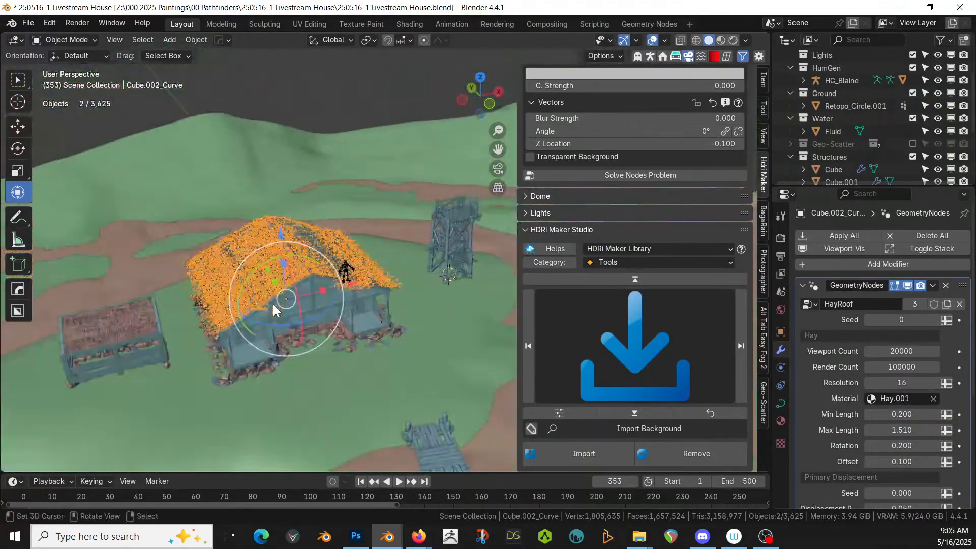
{"action": "left_click", "coordinate": [132, 336]}
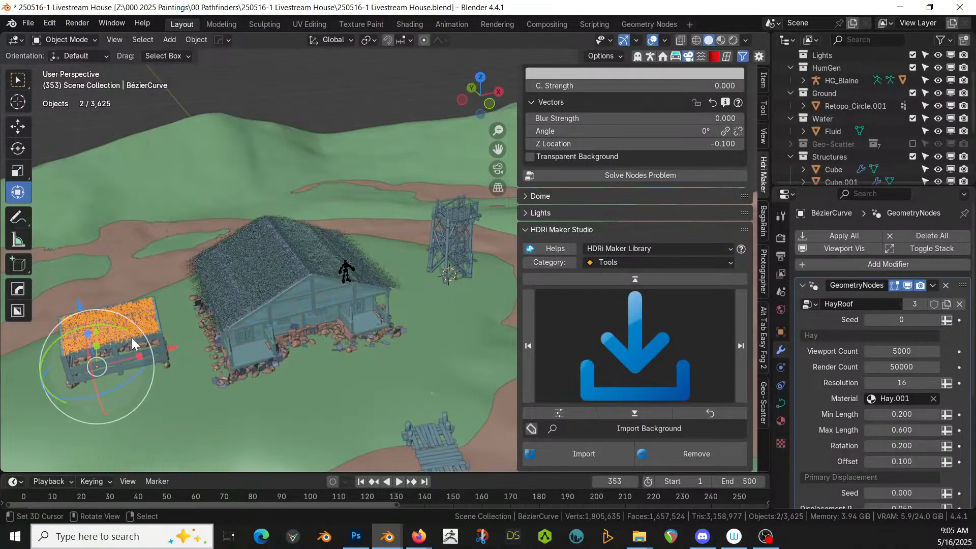
- Inspect the Ruin Gen stone rubble around the base of the house and its porches up close
{"action": "left_click", "coordinate": [256, 370]}
{"action": "middle_click_drag", "start_coordinate": [255, 370], "coordinate": [120, 344], "text": "shift"}
{"action": "scroll", "coordinate": [312, 372], "scroll_direction": "up", "scroll_amount": 4}
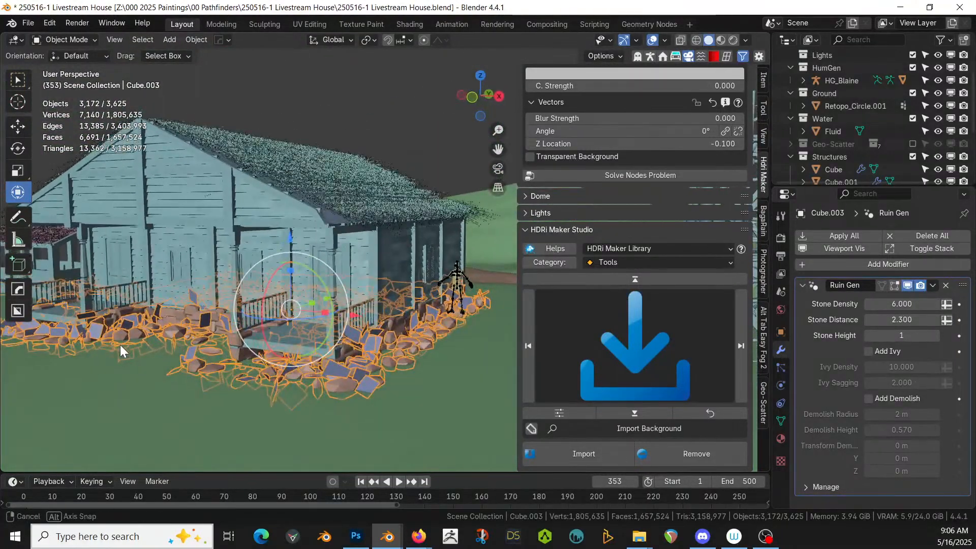
{"action": "key", "text": "alt+a"}
{"action": "middle_click_drag", "start_coordinate": [283, 280], "coordinate": [357, 298]}
{"action": "scroll", "coordinate": [240, 293], "scroll_direction": "up", "scroll_amount": 3}
{"action": "middle_click_drag", "start_coordinate": [317, 332], "coordinate": [343, 326]}
{"action": "scroll", "coordinate": [387, 308], "scroll_direction": "down", "scroll_amount": 3}
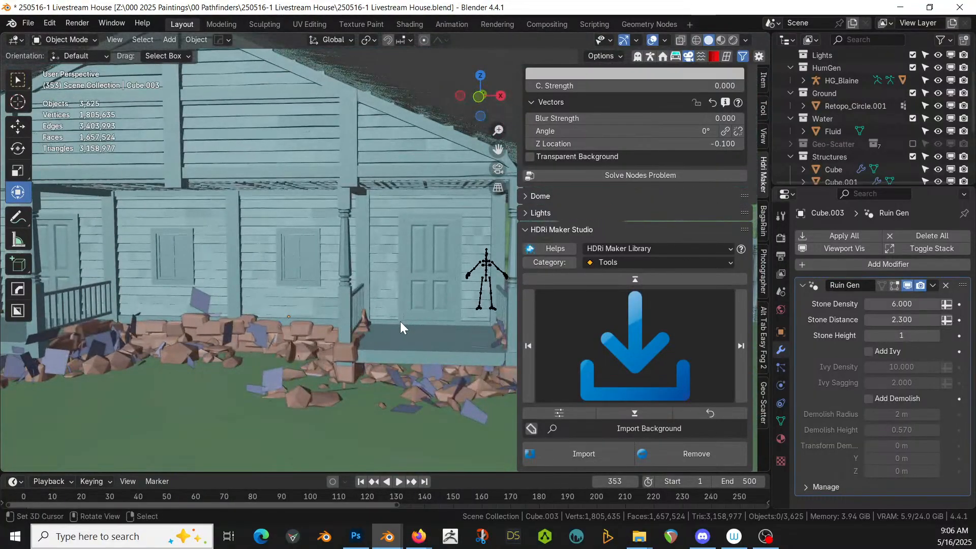
{"action": "scroll", "coordinate": [325, 317], "scroll_direction": "down", "scroll_amount": 2}
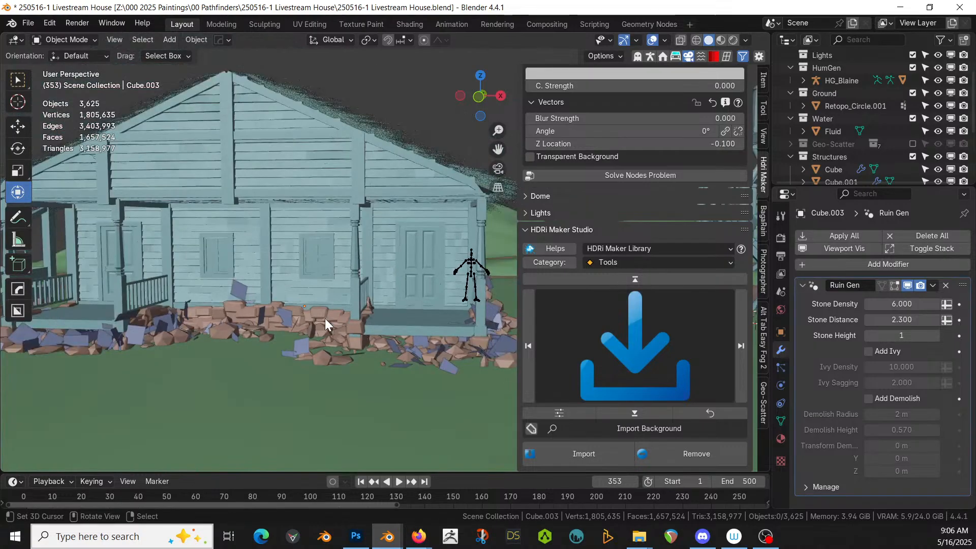
{"action": "scroll", "coordinate": [324, 318], "scroll_direction": "down", "scroll_amount": 3}
{"action": "middle_click_drag", "start_coordinate": [325, 318], "coordinate": [381, 324]}
- Return to the camera view and fit the whole widescreen frame in the viewport
{"action": "key", "text": "KP_0"}
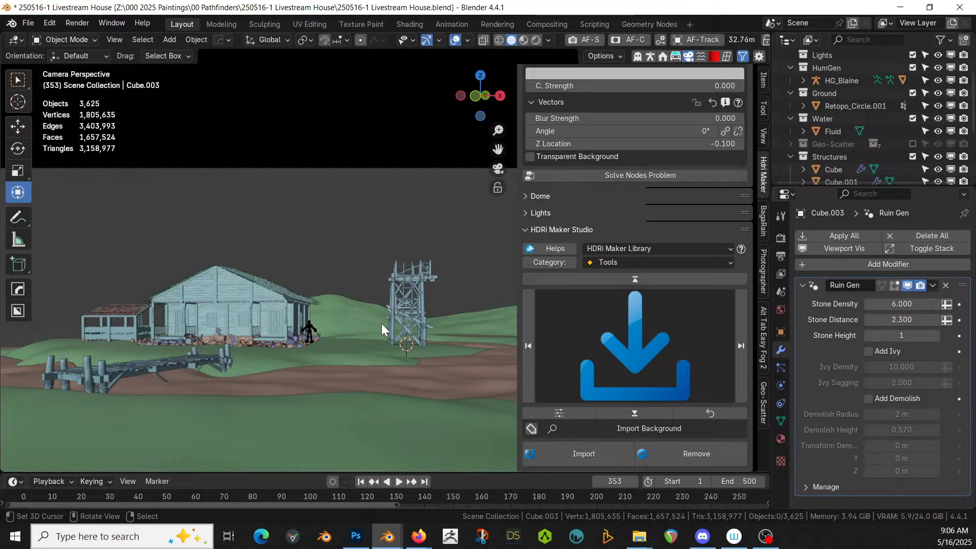
{"action": "scroll", "coordinate": [358, 396], "scroll_direction": "down", "scroll_amount": 2}
{"action": "middle_click_drag", "start_coordinate": [428, 343], "coordinate": [372, 364], "text": "shift"}
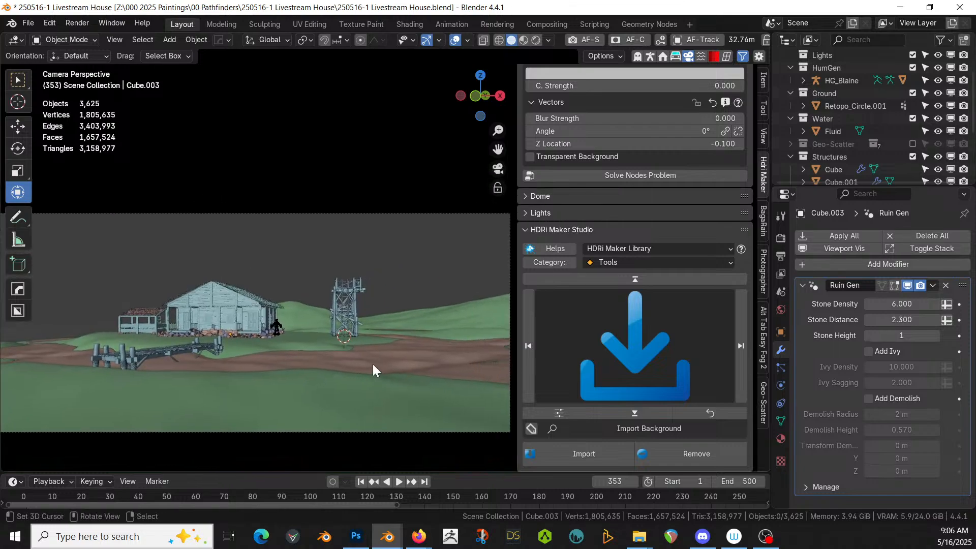
{"action": "scroll", "coordinate": [373, 364], "scroll_direction": "down", "scroll_amount": 1}
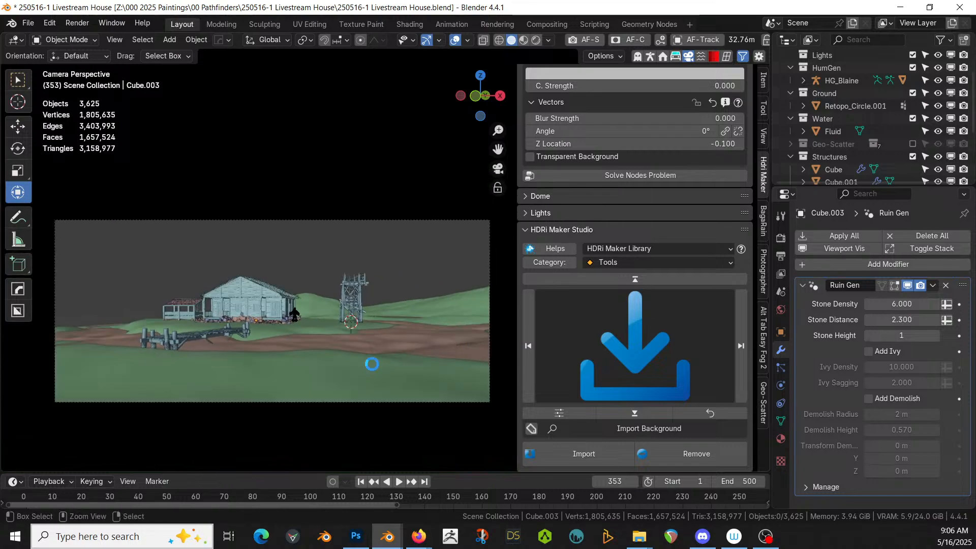